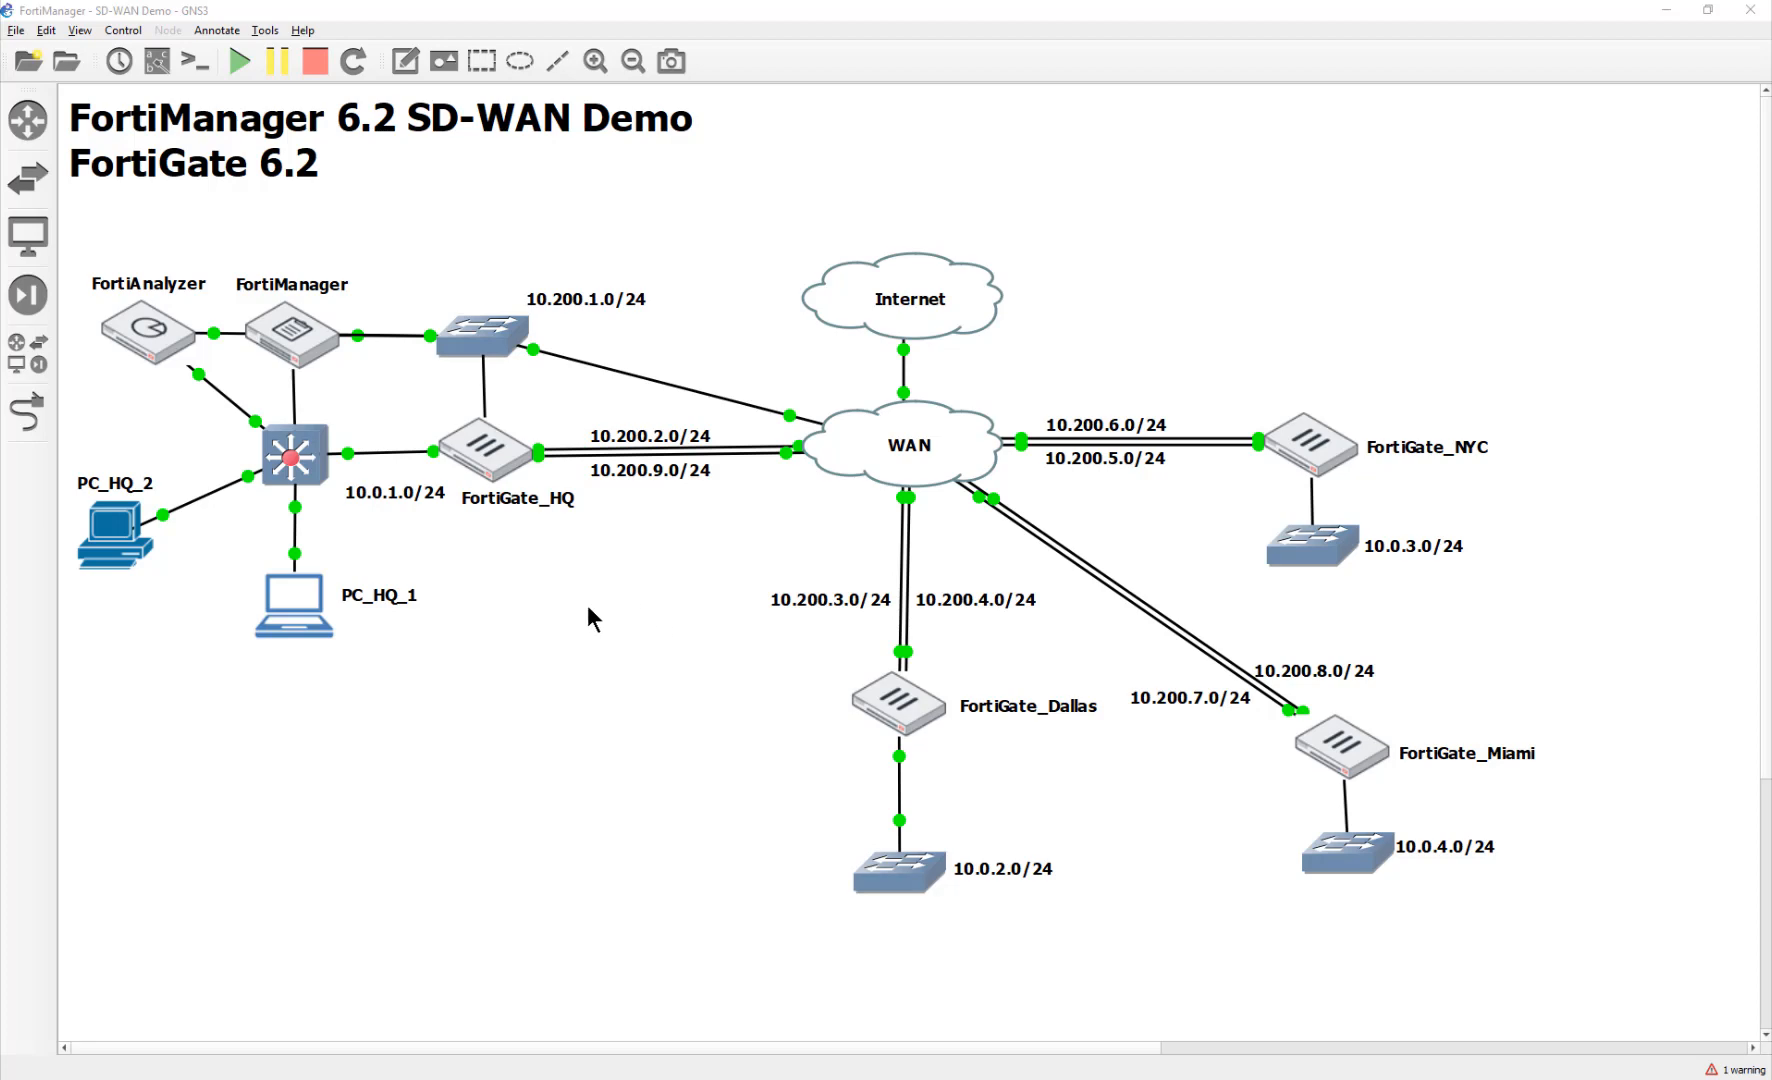
Step: Open the PC_HQ_1 TightVNC console and launch Chrome on its Windows 7 desktop
{"action": "double_click", "coordinate": [290, 620]}
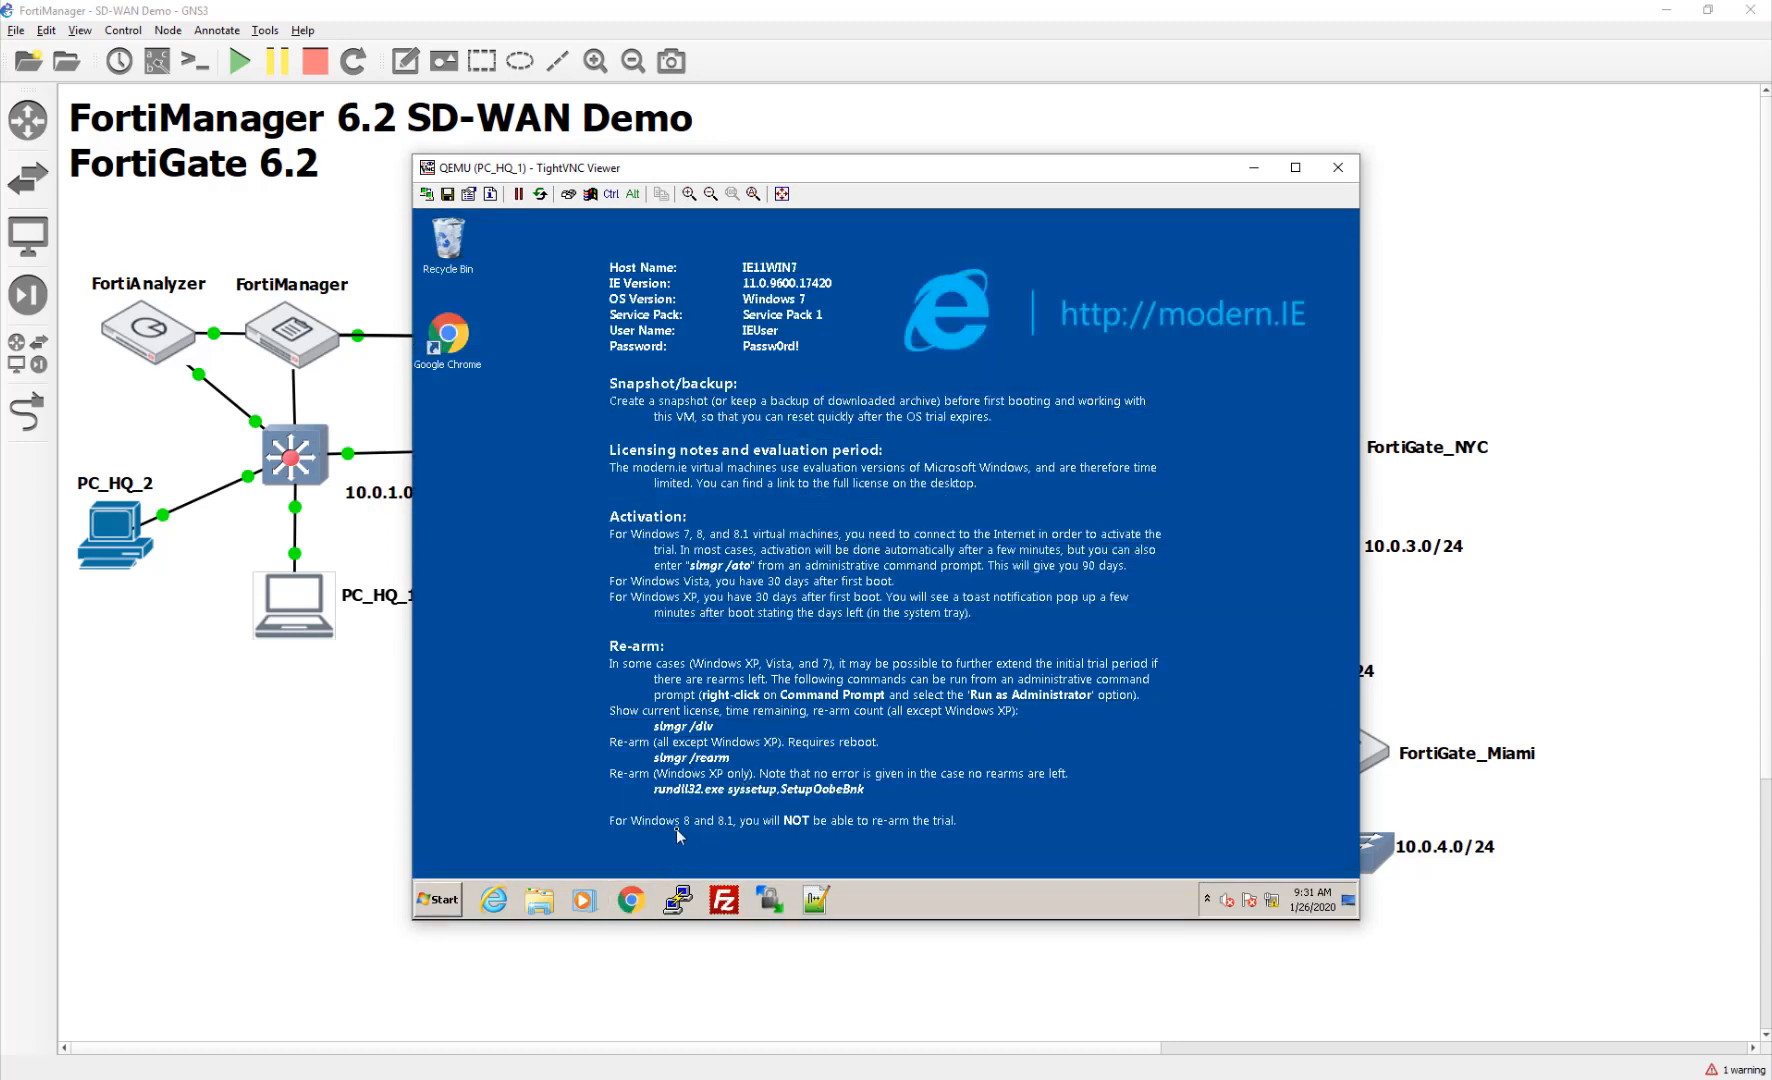
{"action": "left_click", "coordinate": [630, 899]}
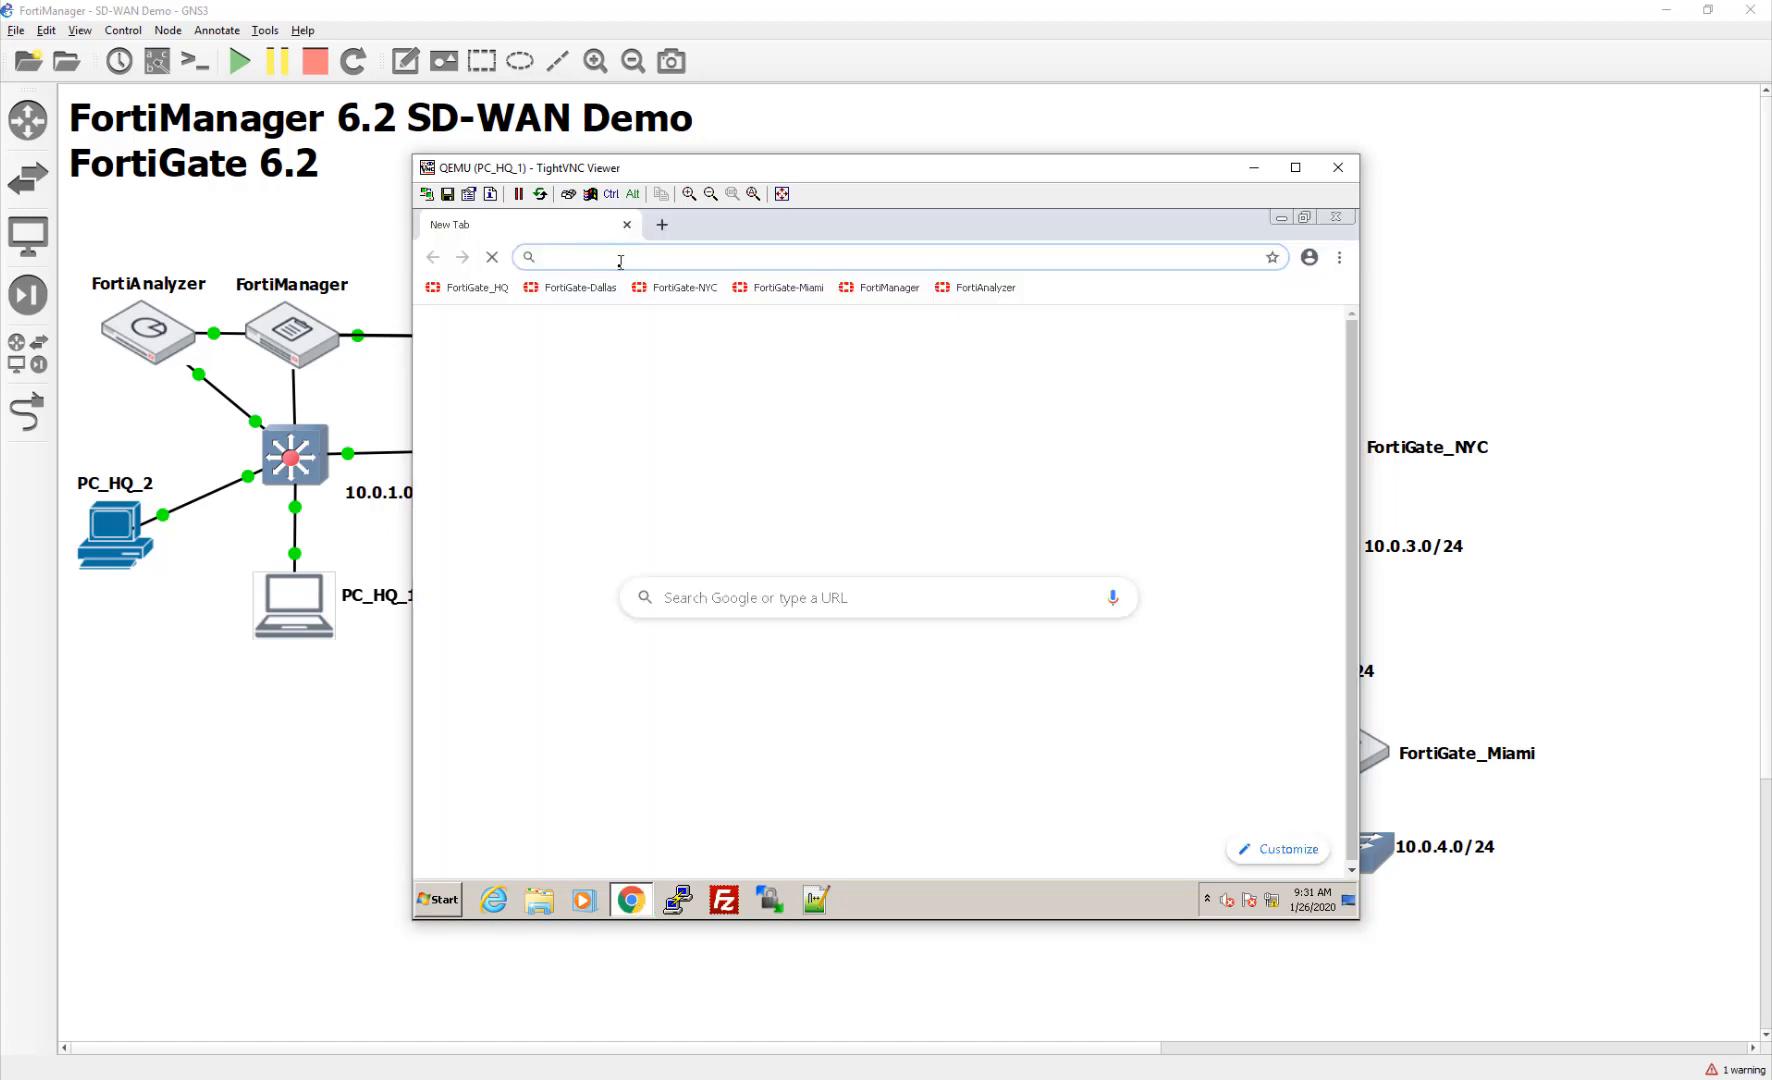
Step: Submit the login credentials on the FortiManager page at 10.200.1.241, then open a blank browser tab
{"action": "left_click", "coordinate": [909, 298]}
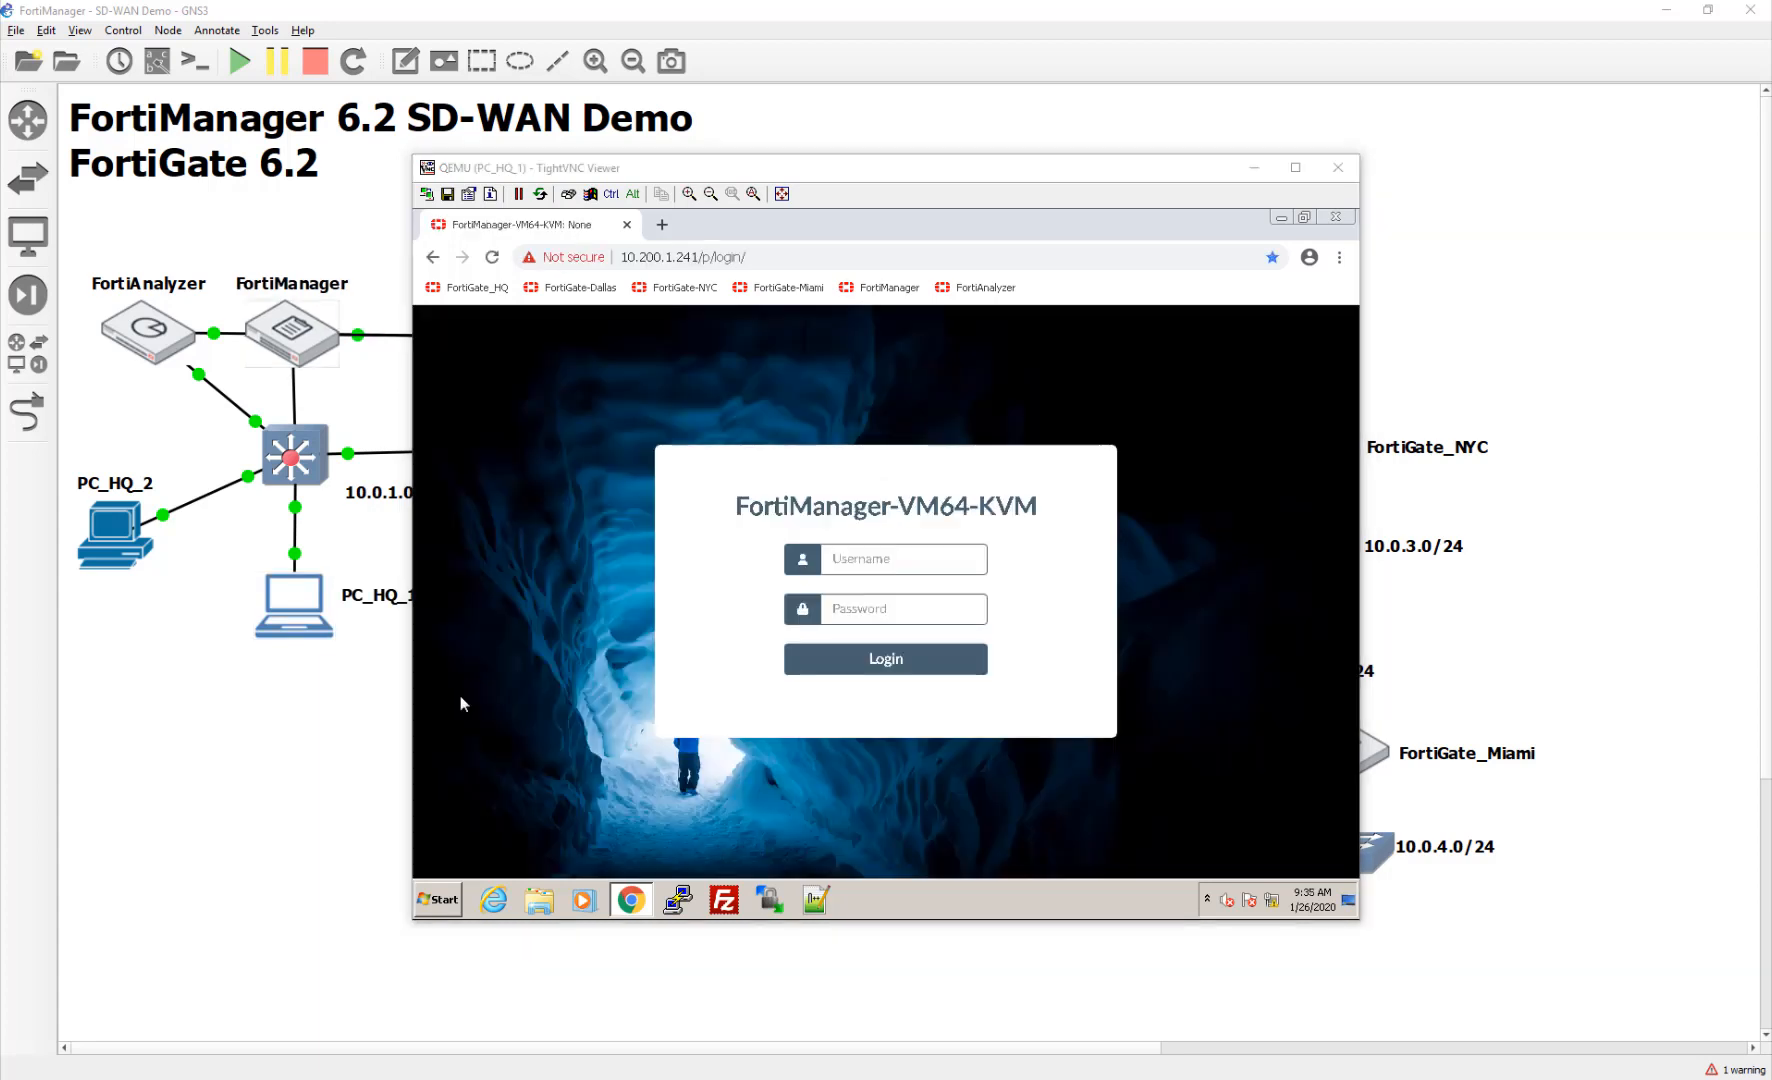
{"action": "left_click", "coordinate": [961, 552]}
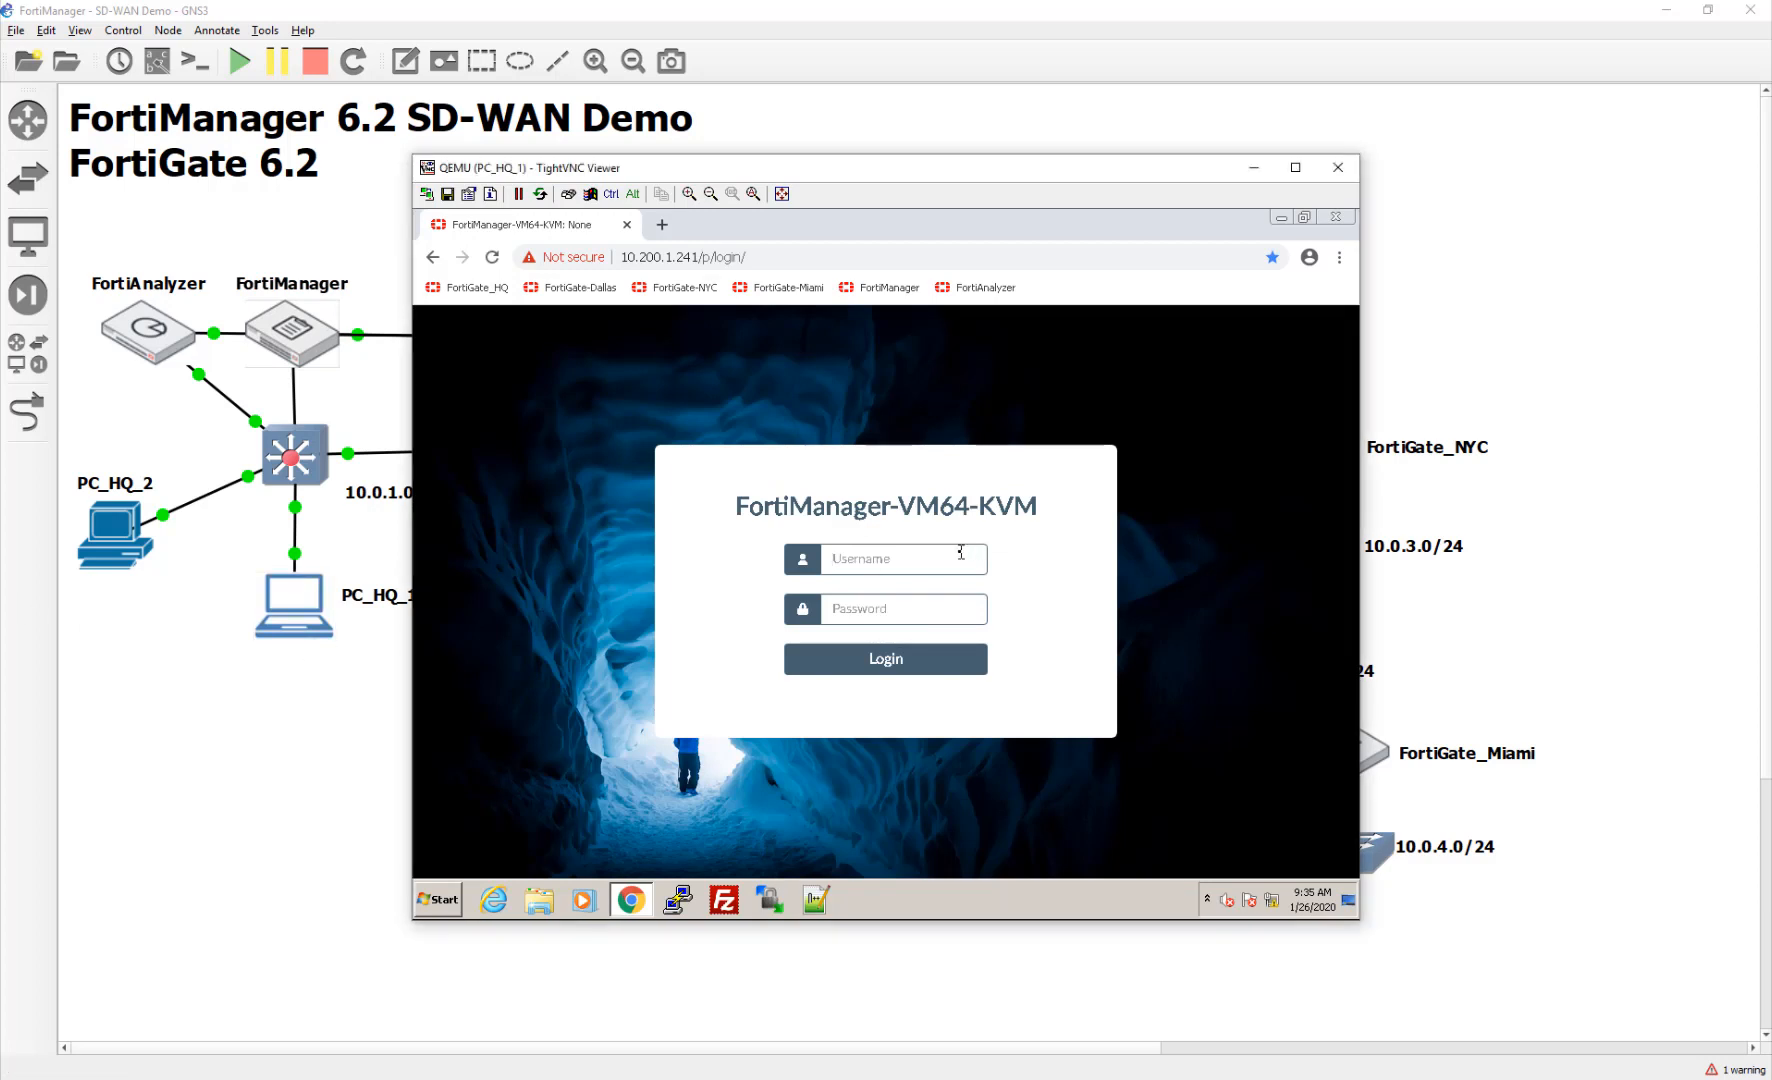
{"action": "type", "text": "adminfortinet"}
{"action": "key", "text": "Return"}
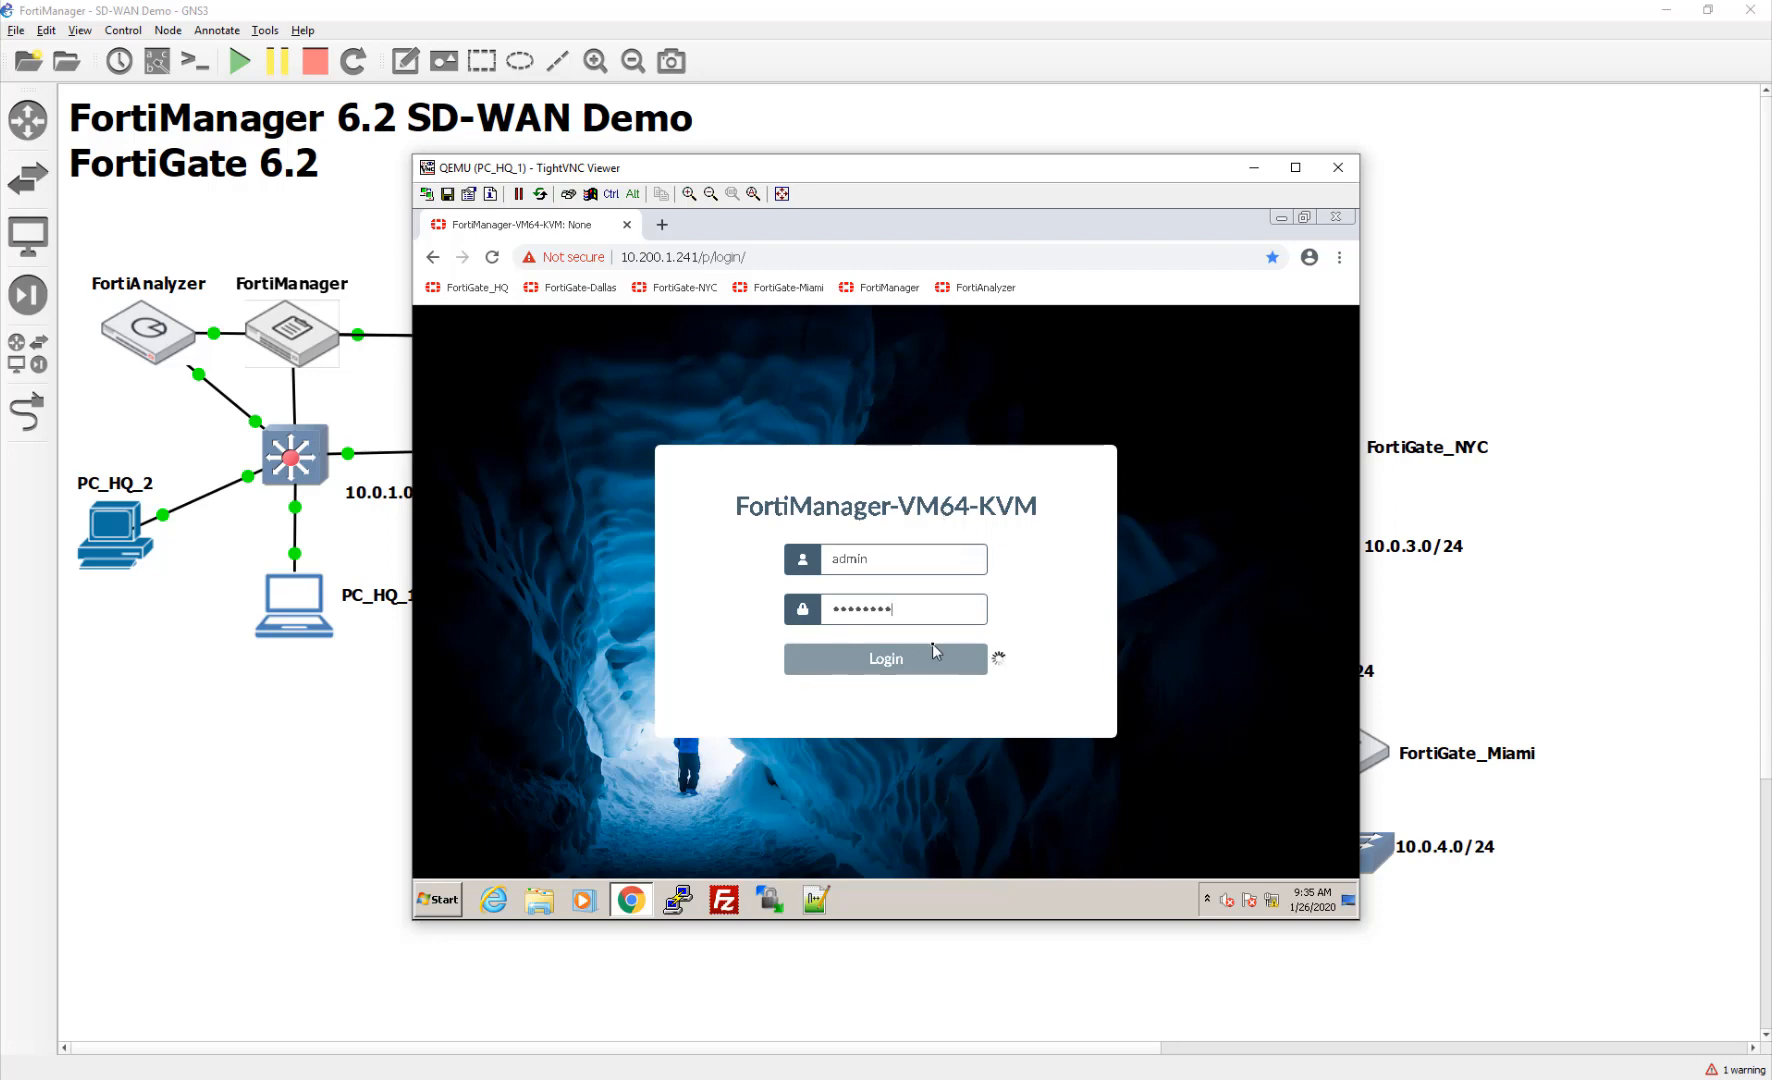
{"action": "left_click_drag", "start_coordinate": [761, 173], "coordinate": [929, 143]}
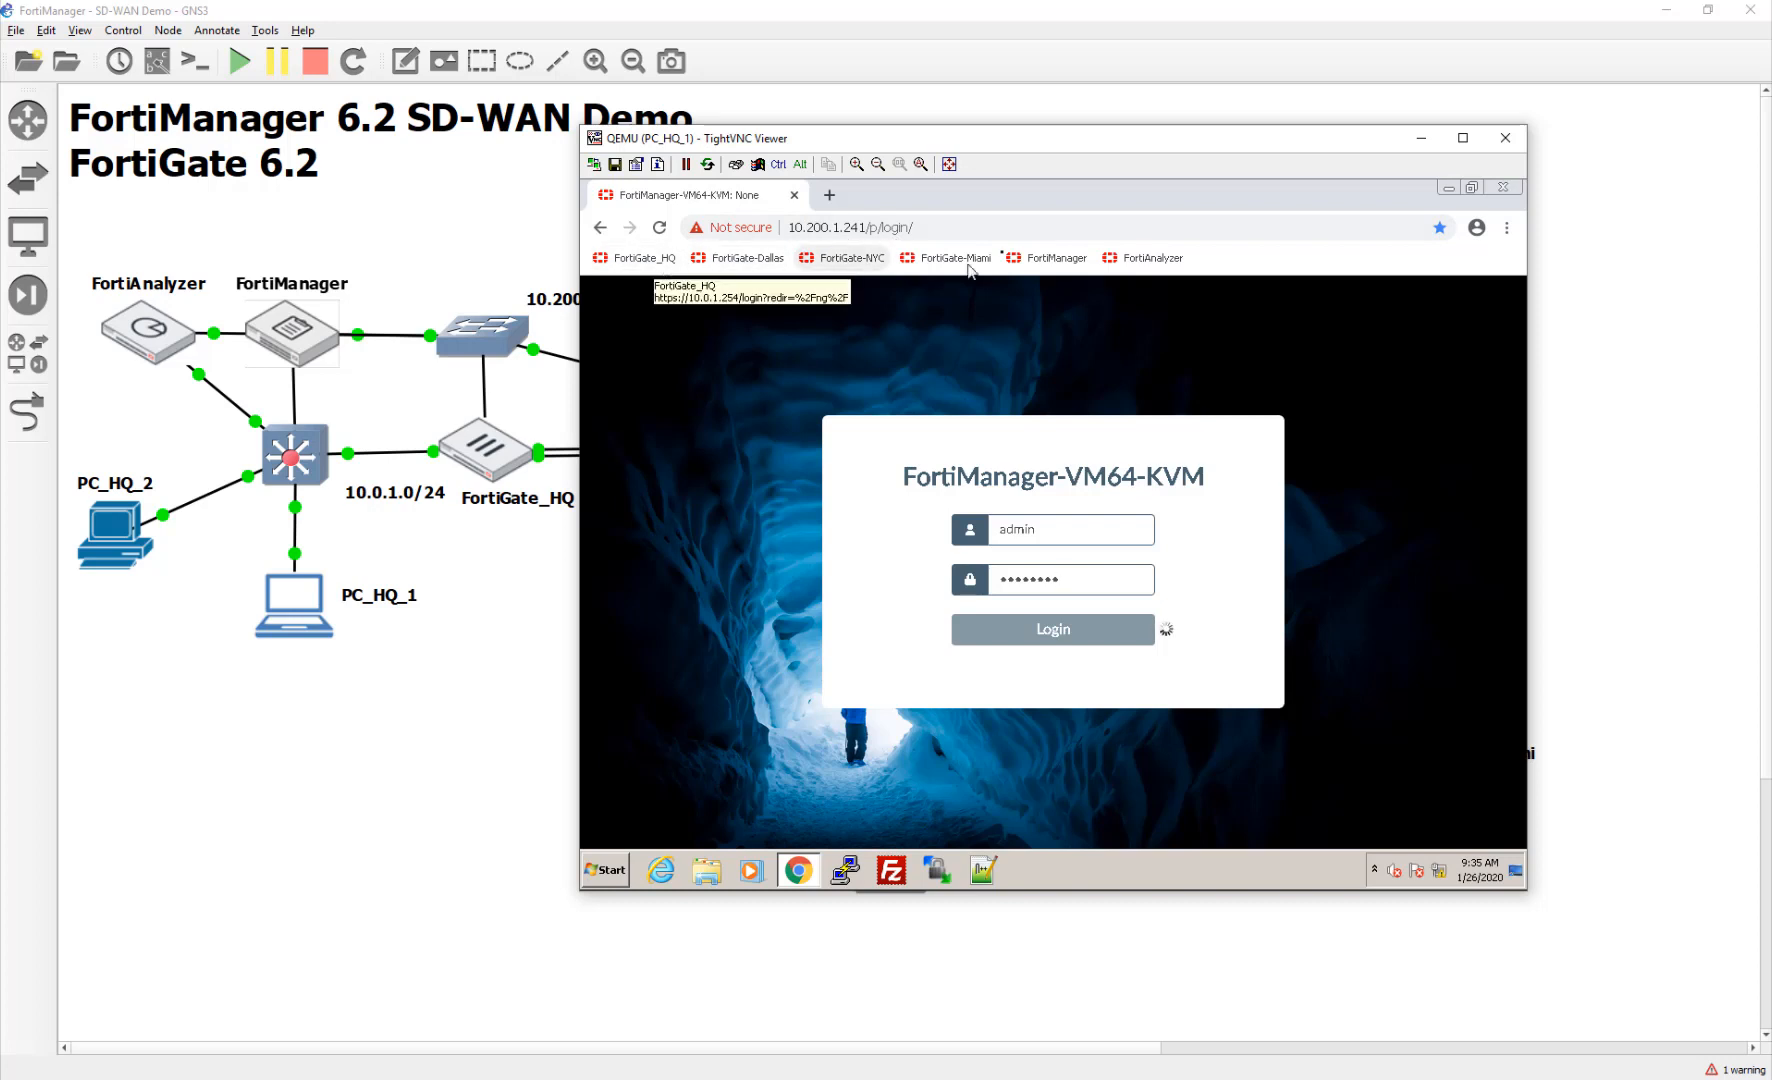
{"action": "left_click", "coordinate": [830, 195]}
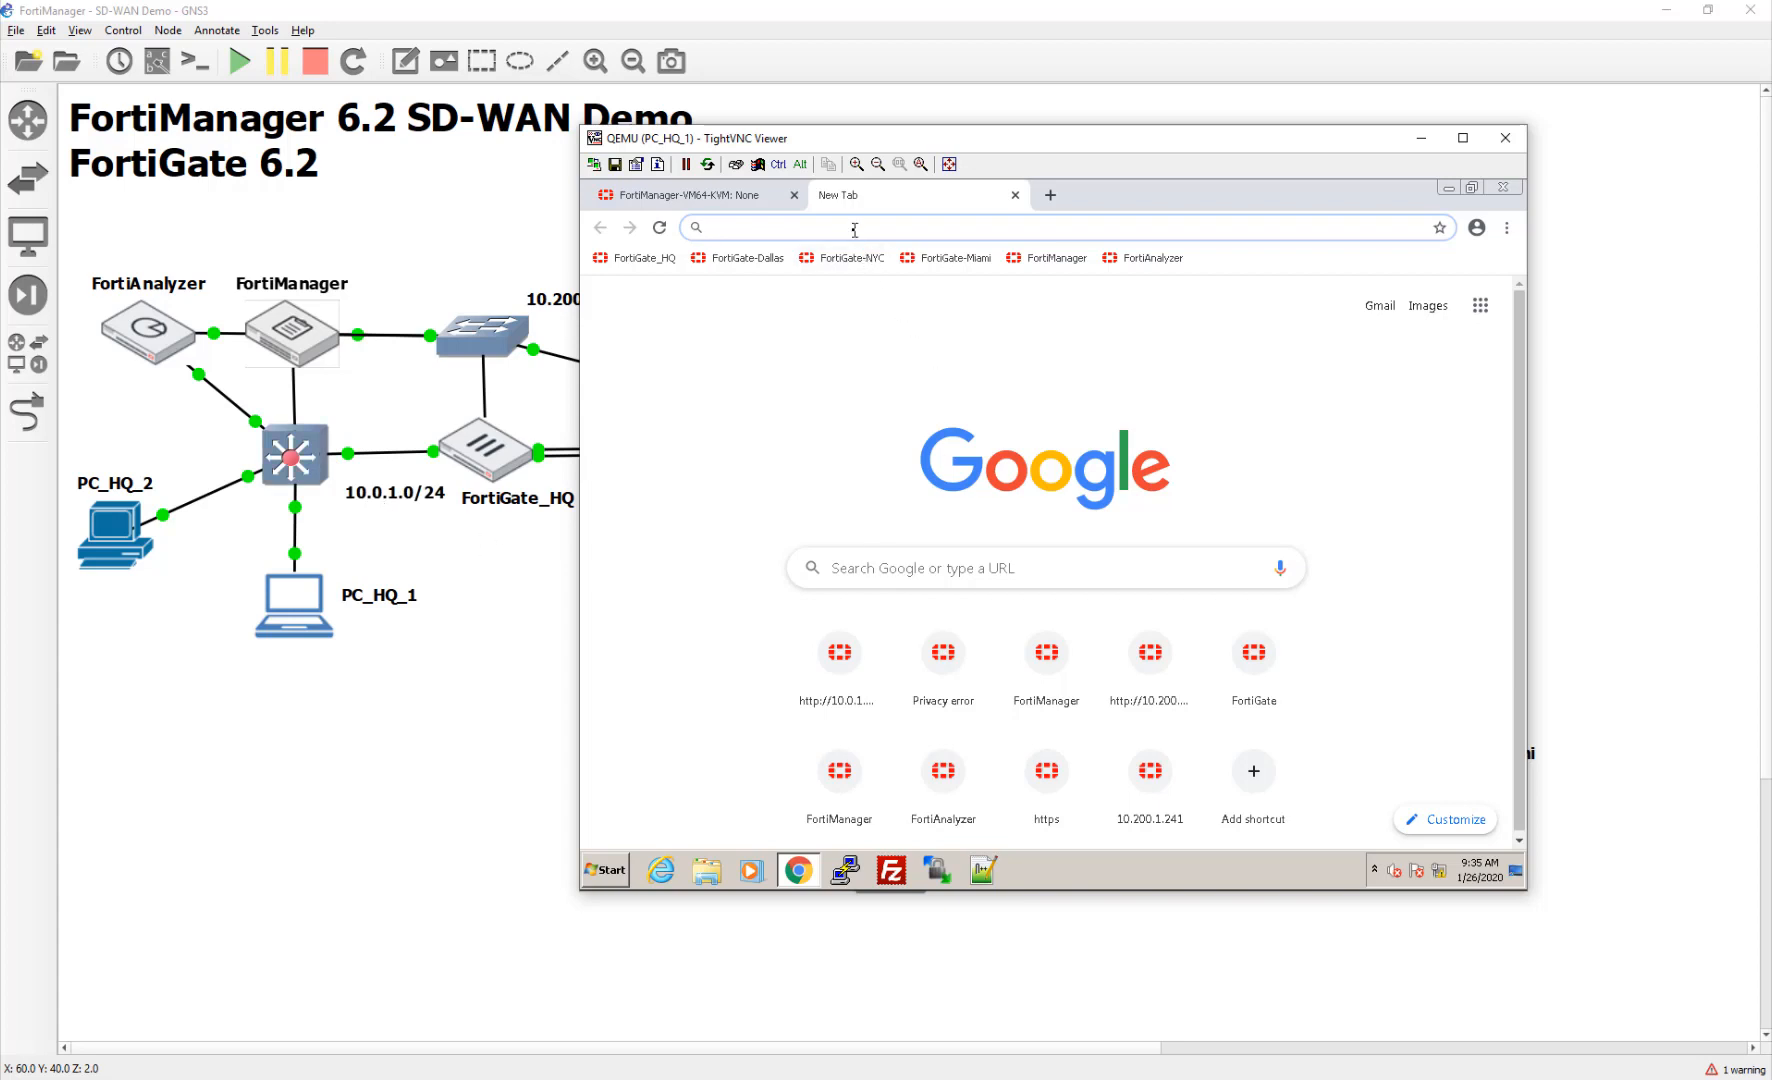
Step: Load FortiManager at 10.0.1.241, close the stalled tab, and log in as admin with the account password
{"action": "type", "text": "10"}
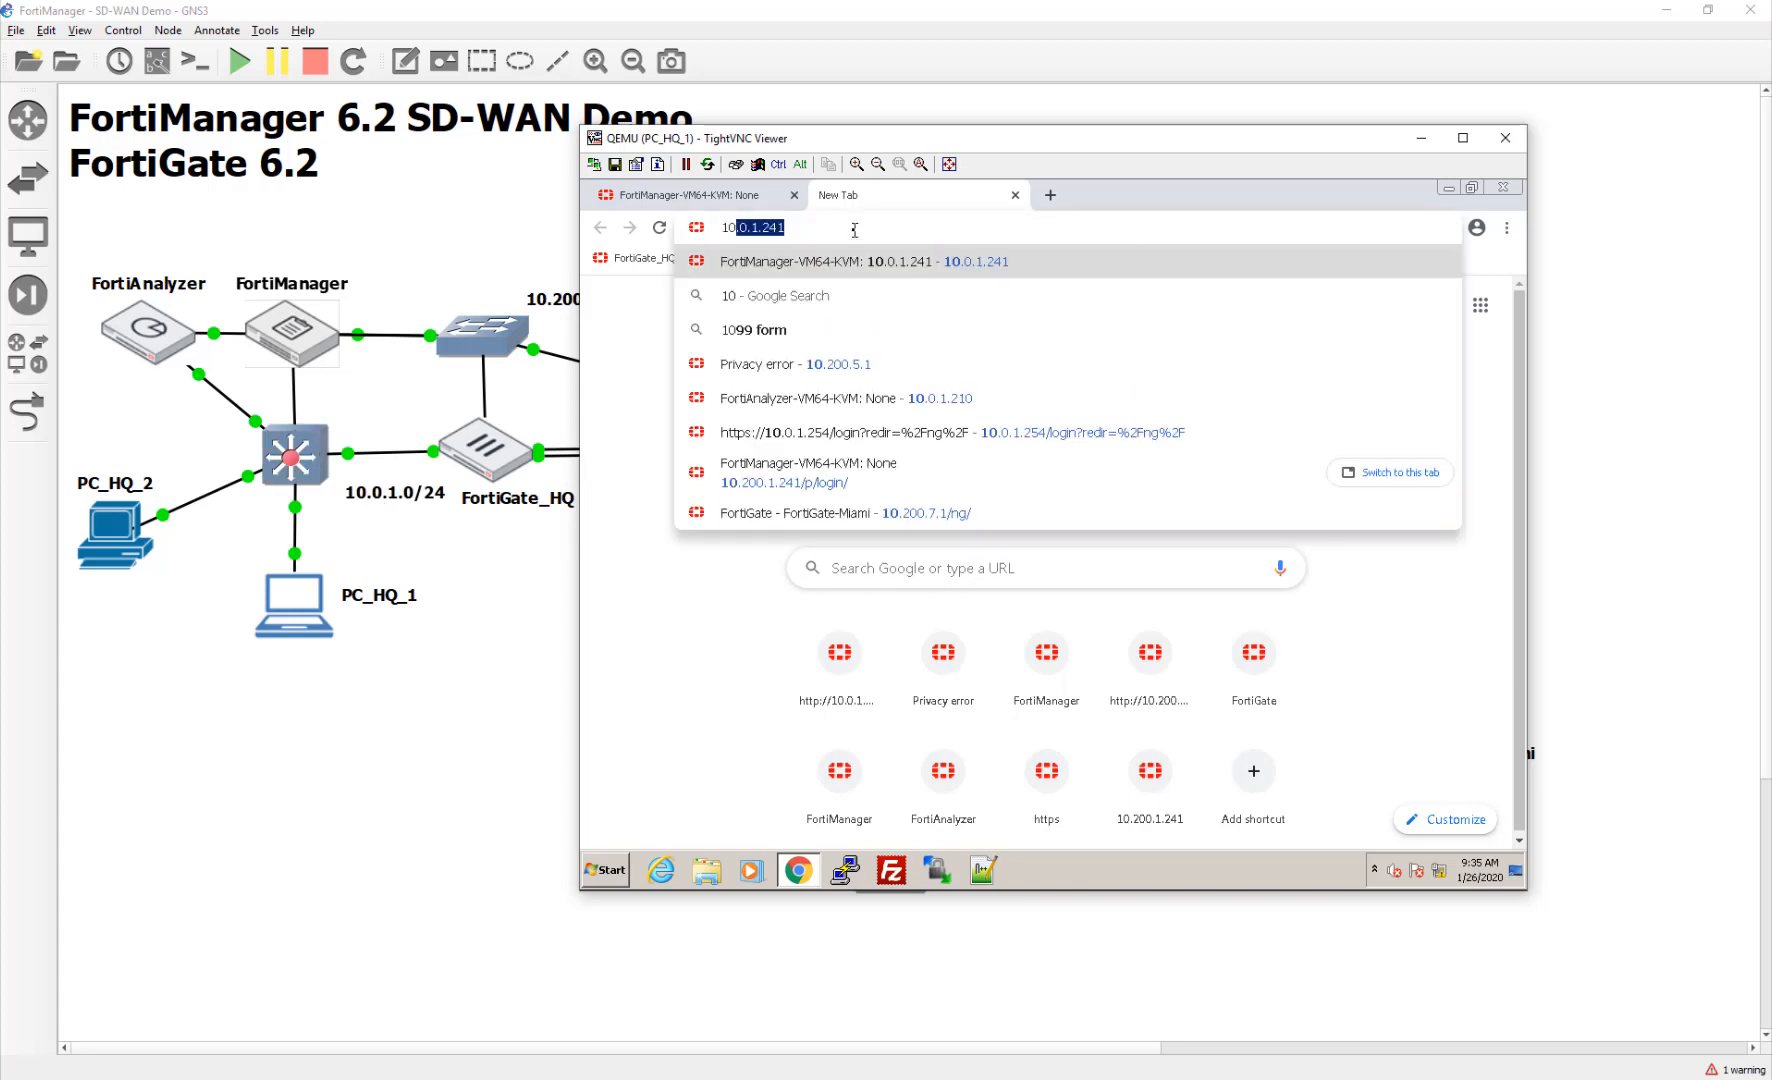
{"action": "key", "text": "Return"}
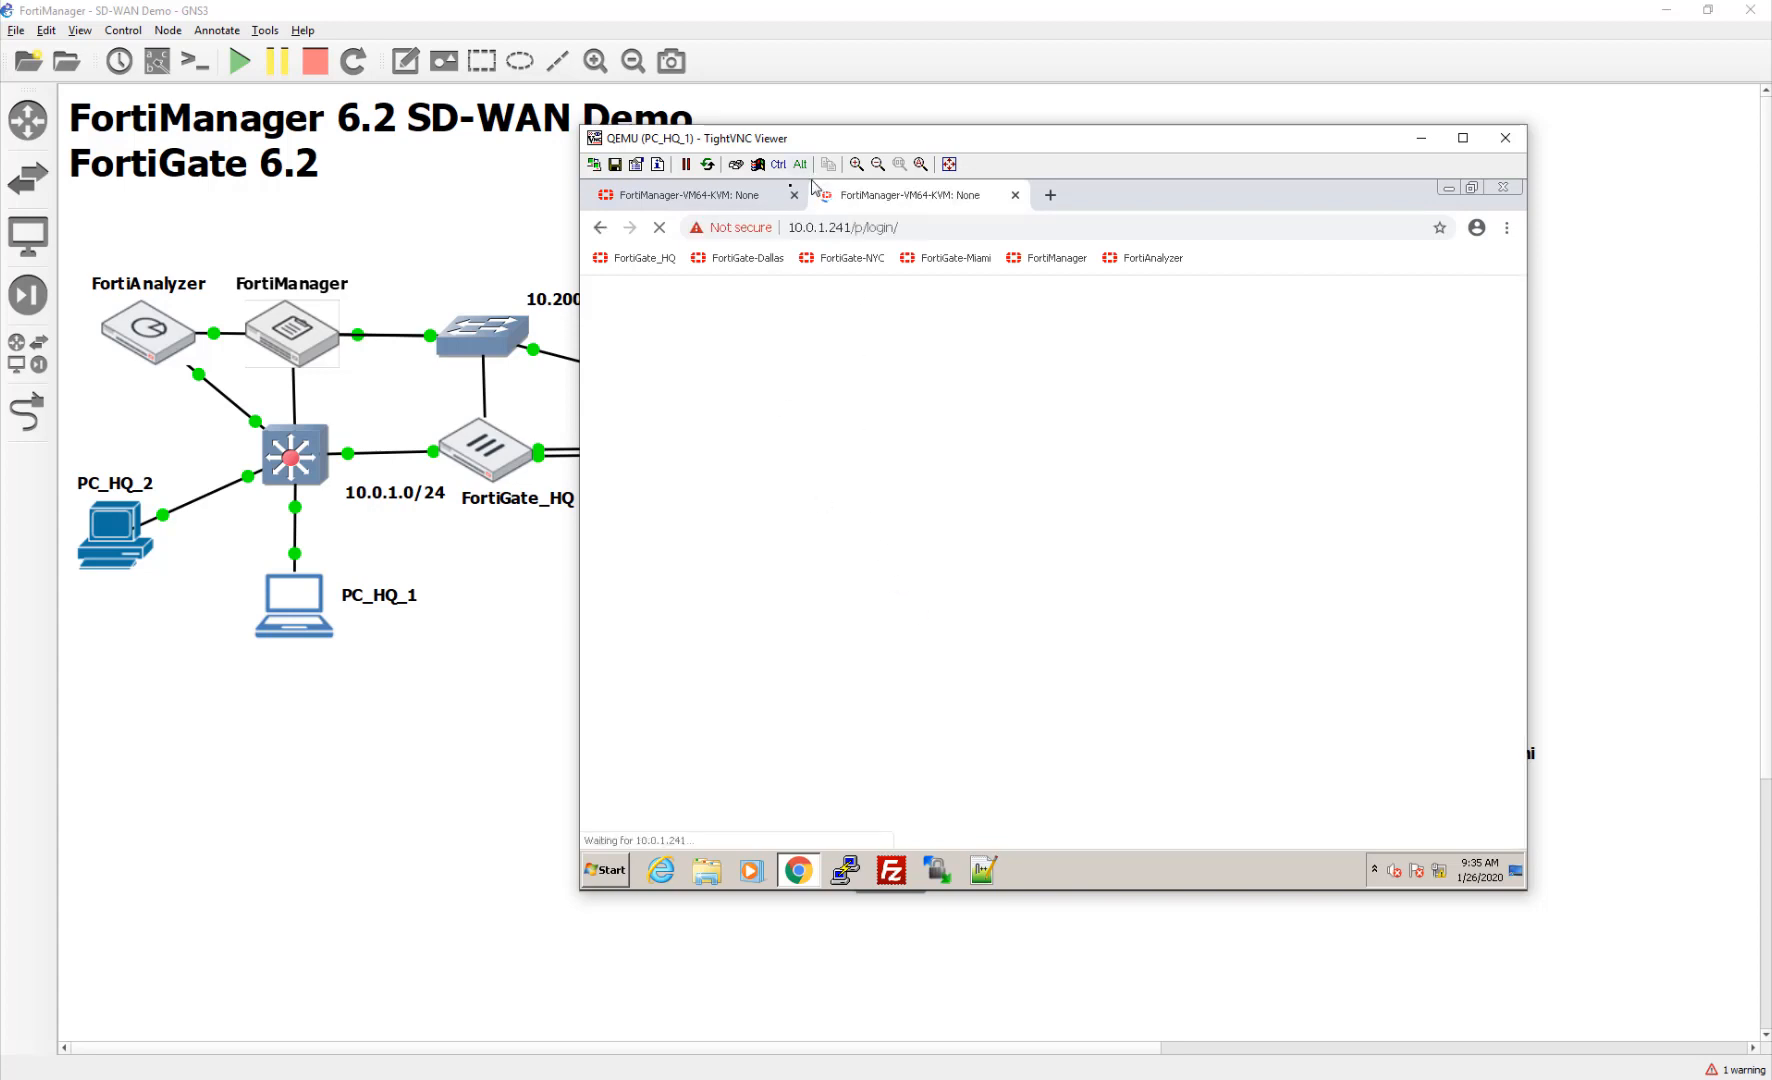
{"action": "left_click", "coordinate": [794, 195]}
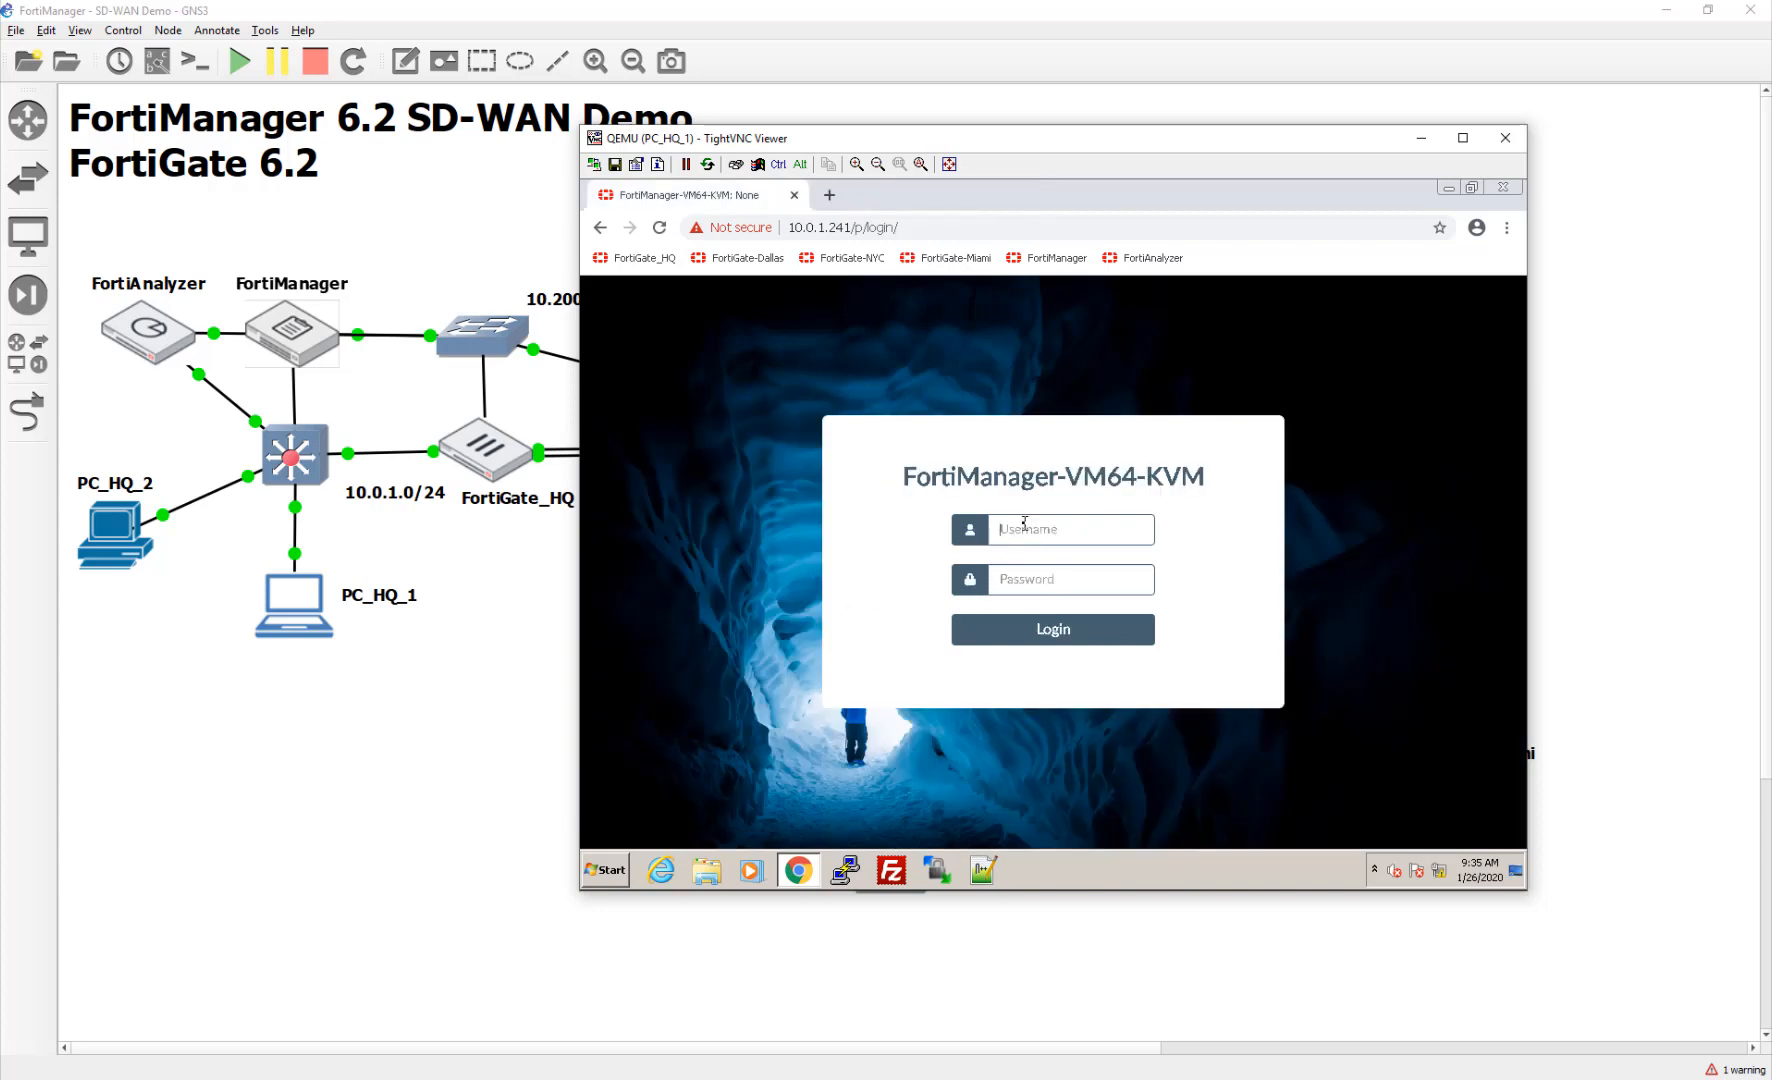
{"action": "type", "text": "admin"}
{"action": "key", "text": "Tab"}
{"action": "type", "text": "••••••••"}
{"action": "key", "text": "Return"}
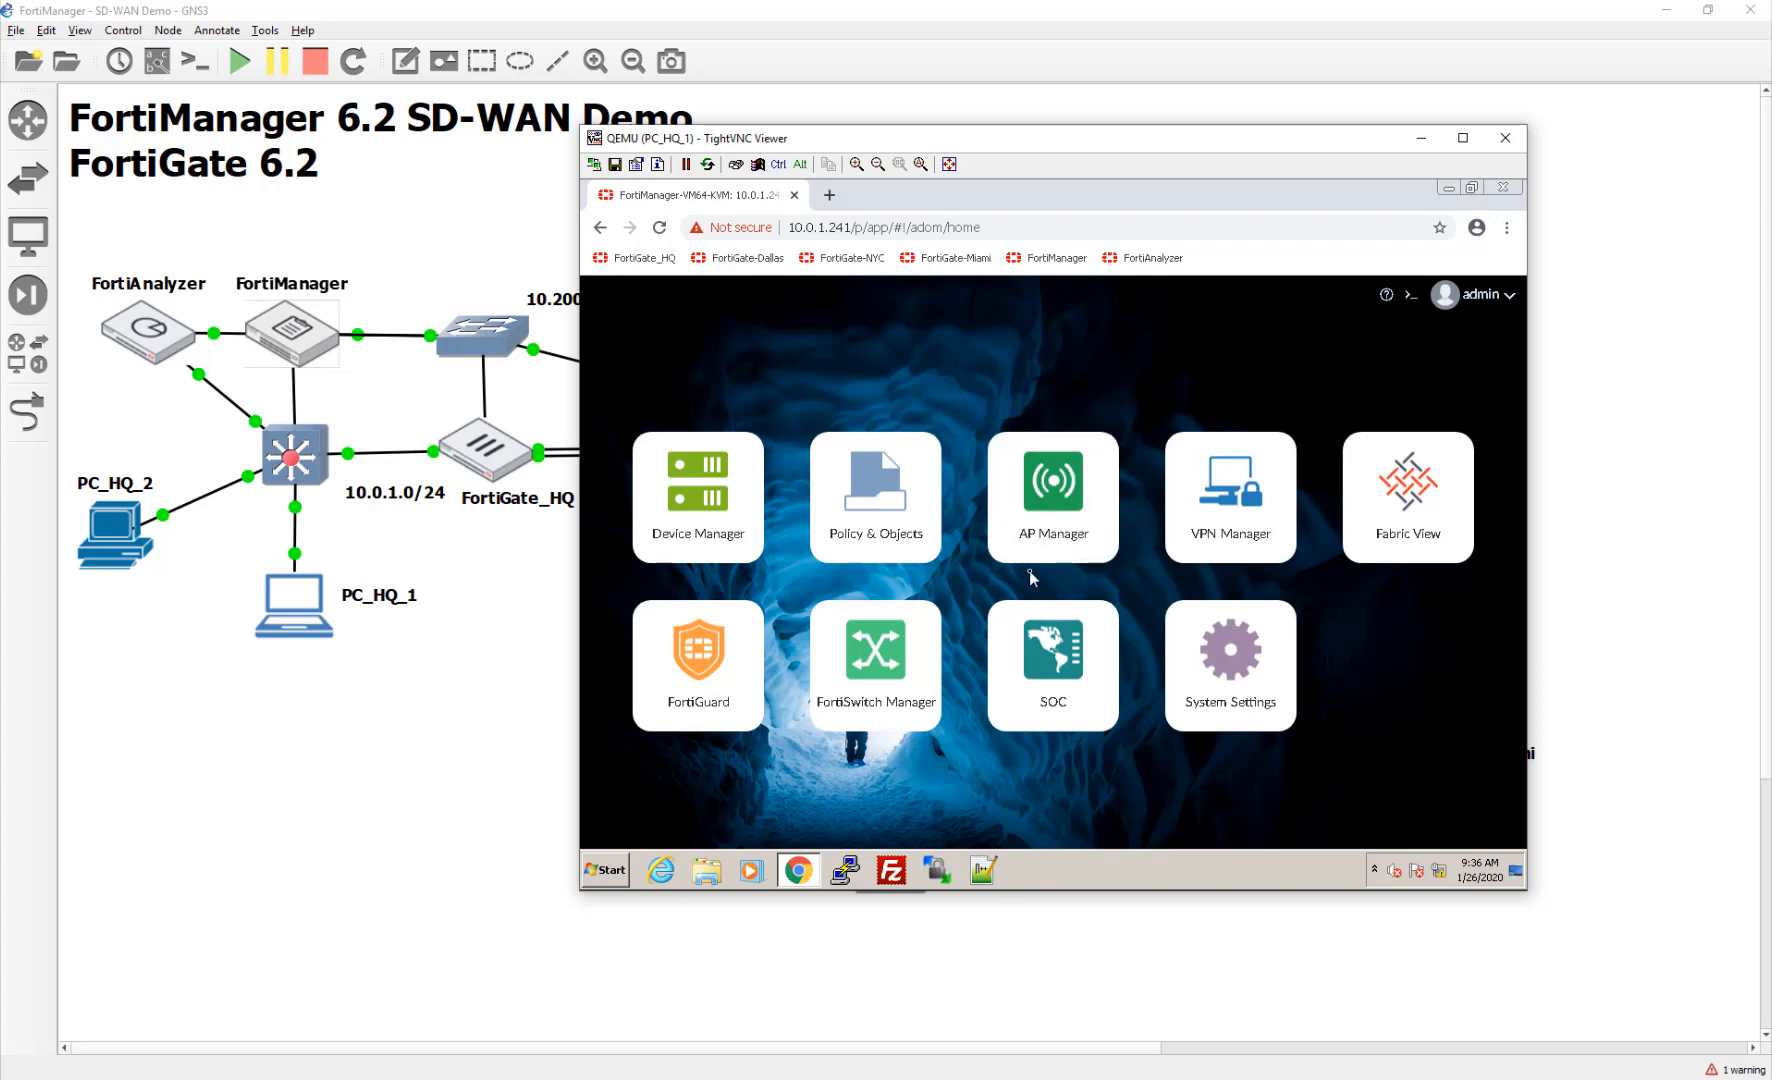
Step: Open Device Manager and select FortiGate-HQ among the four managed FortiGates
{"action": "left_click", "coordinate": [708, 497]}
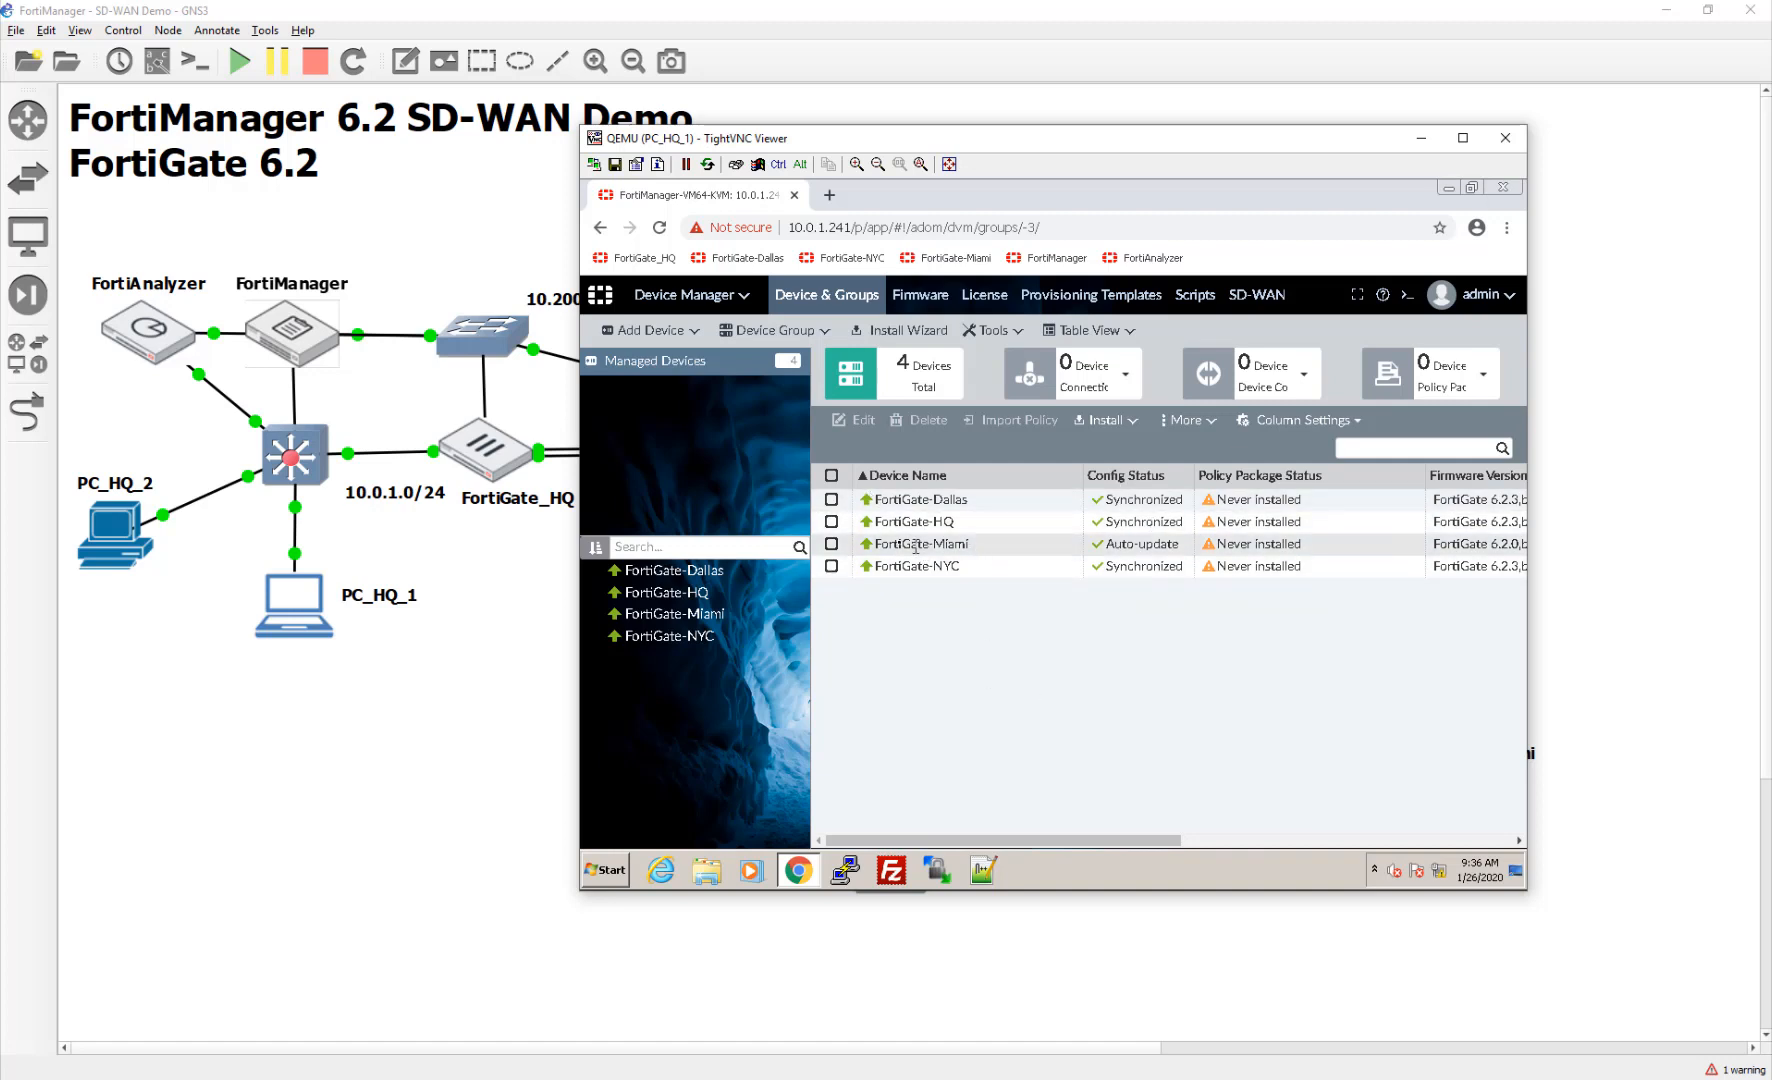
{"action": "left_click", "coordinate": [1402, 528]}
Step: Start FortiGate-HQ's policy import, mapping port1 to WAN1 and port5 to LAN
{"action": "right_click", "coordinate": [1397, 530]}
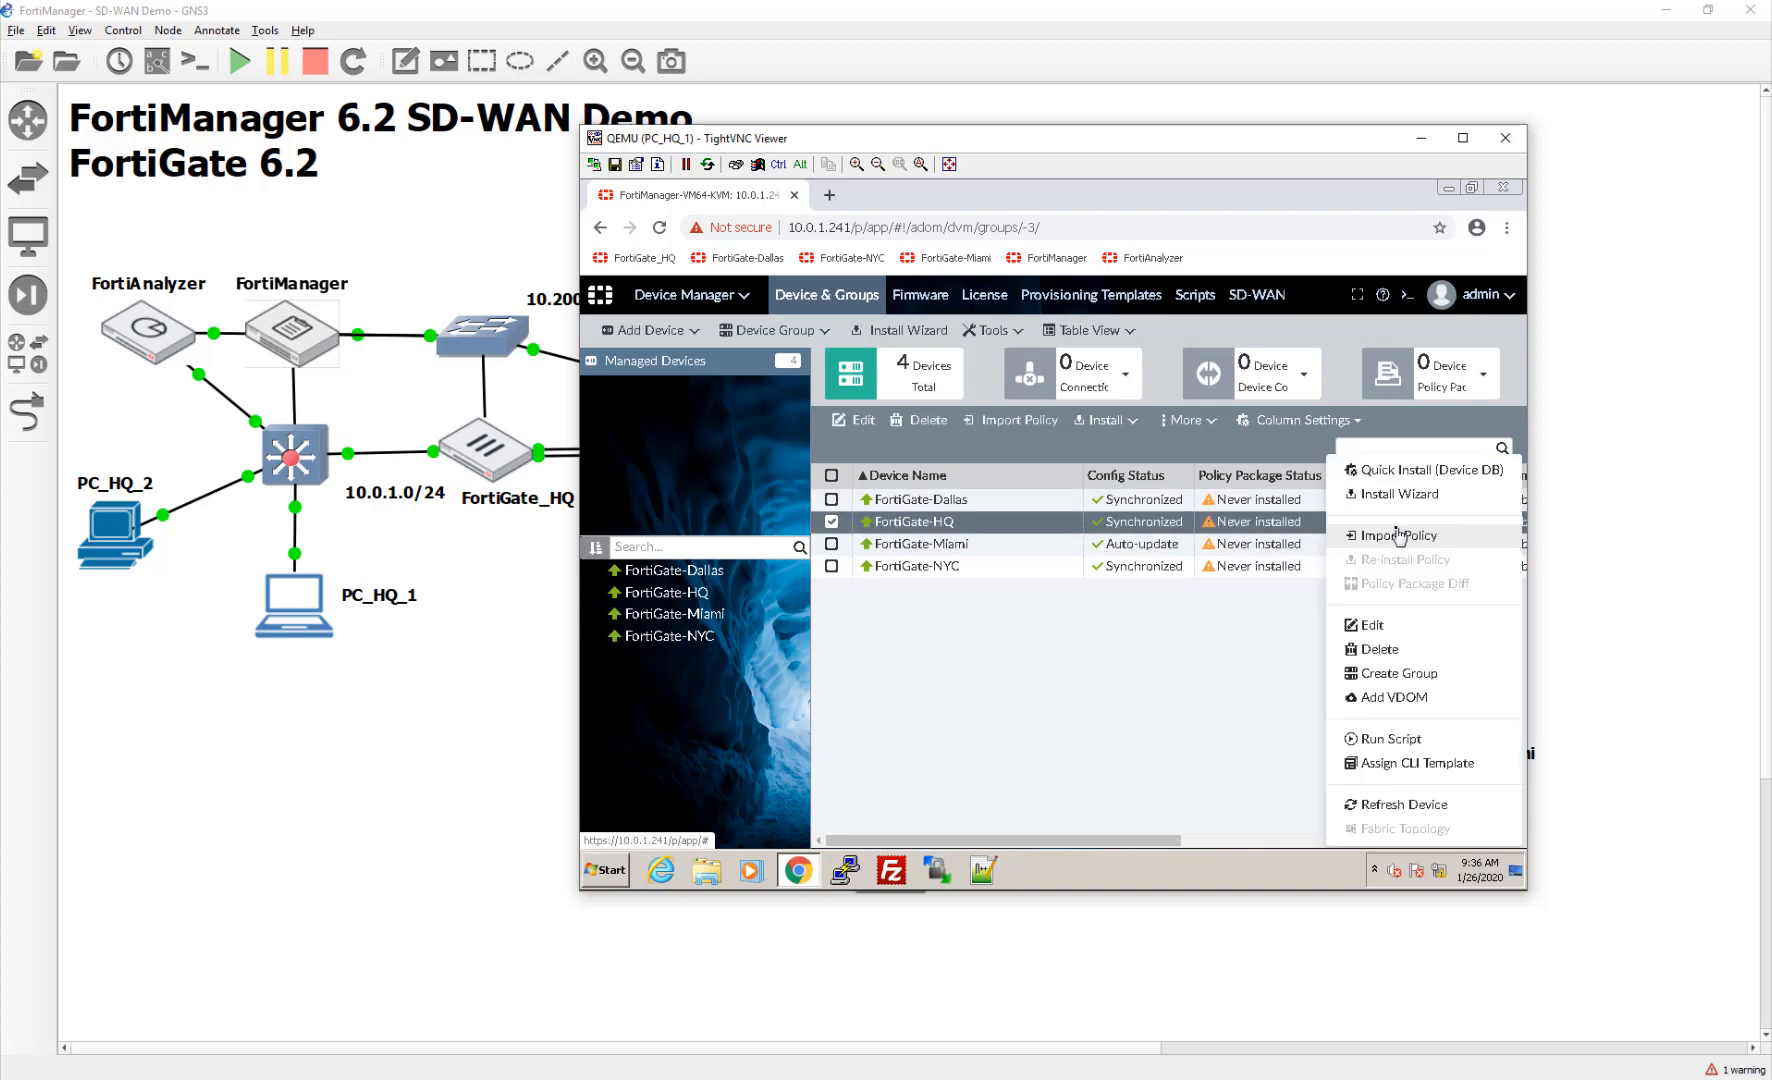
{"action": "left_click", "coordinate": [1398, 535]}
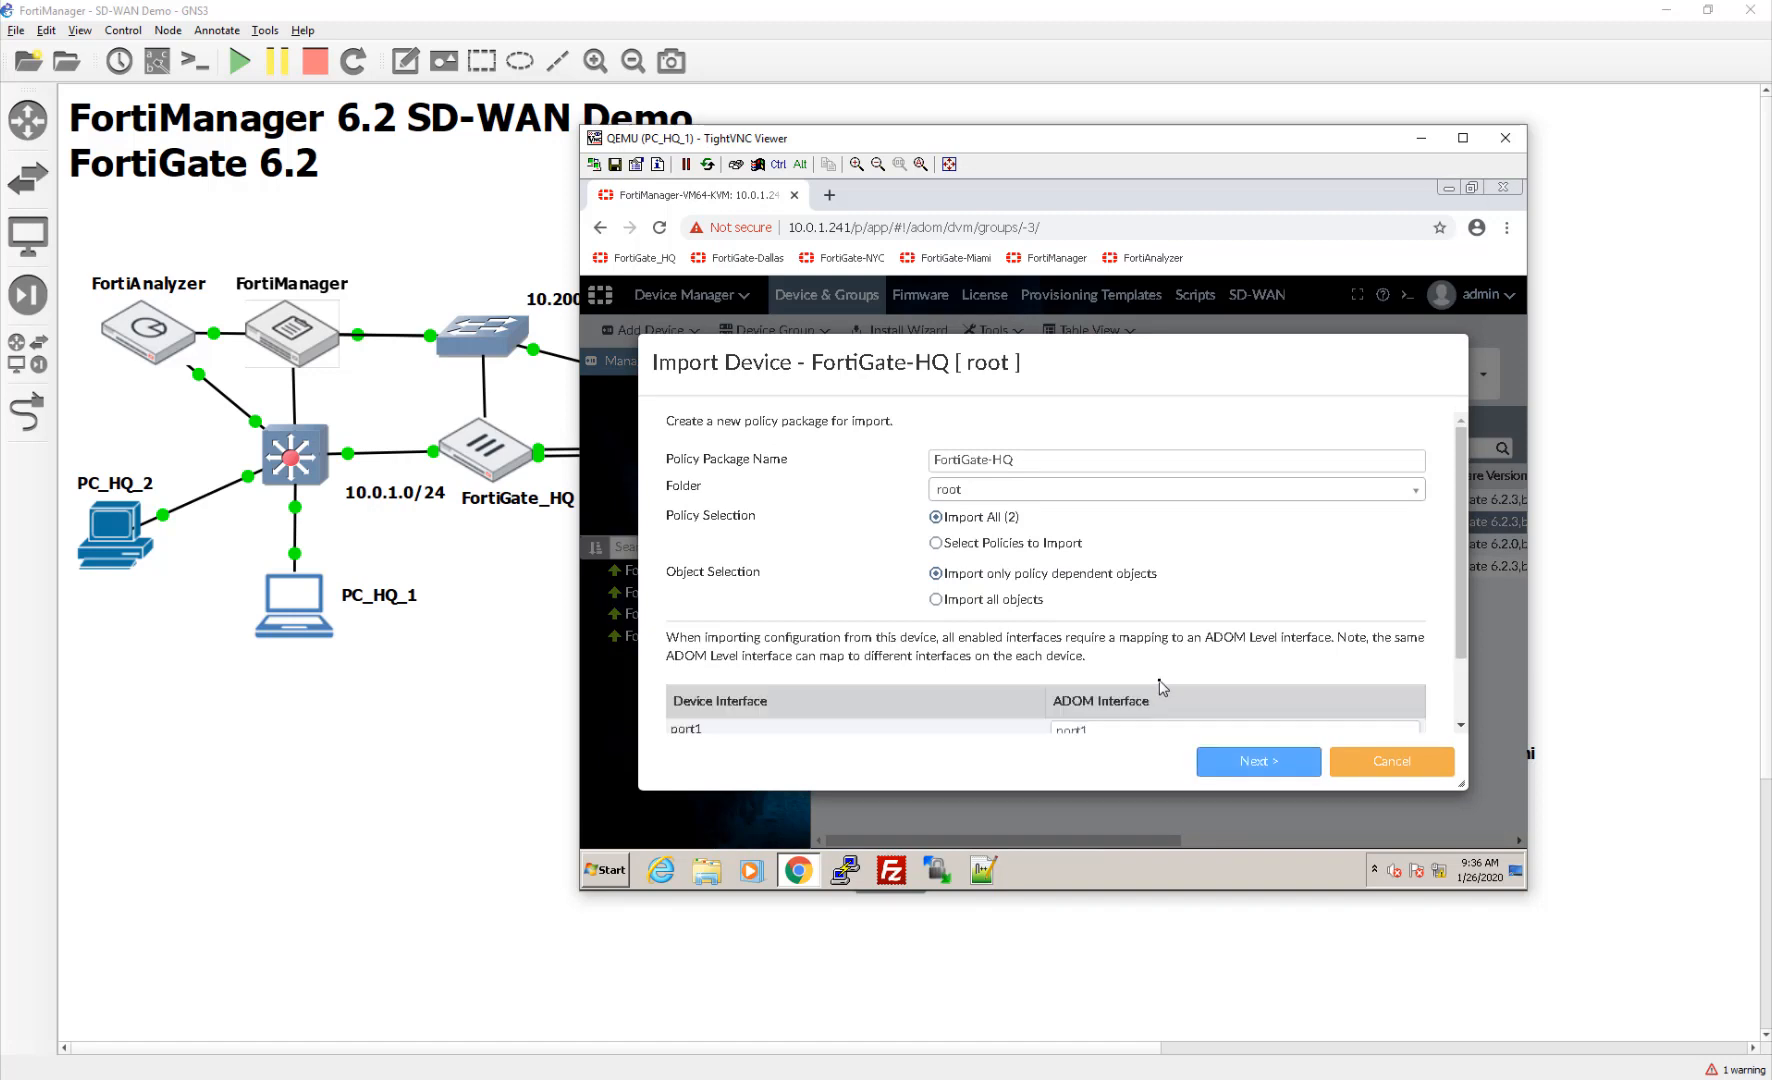
{"action": "scroll", "coordinate": [1162, 687], "scroll_direction": "down", "scroll_amount": 1}
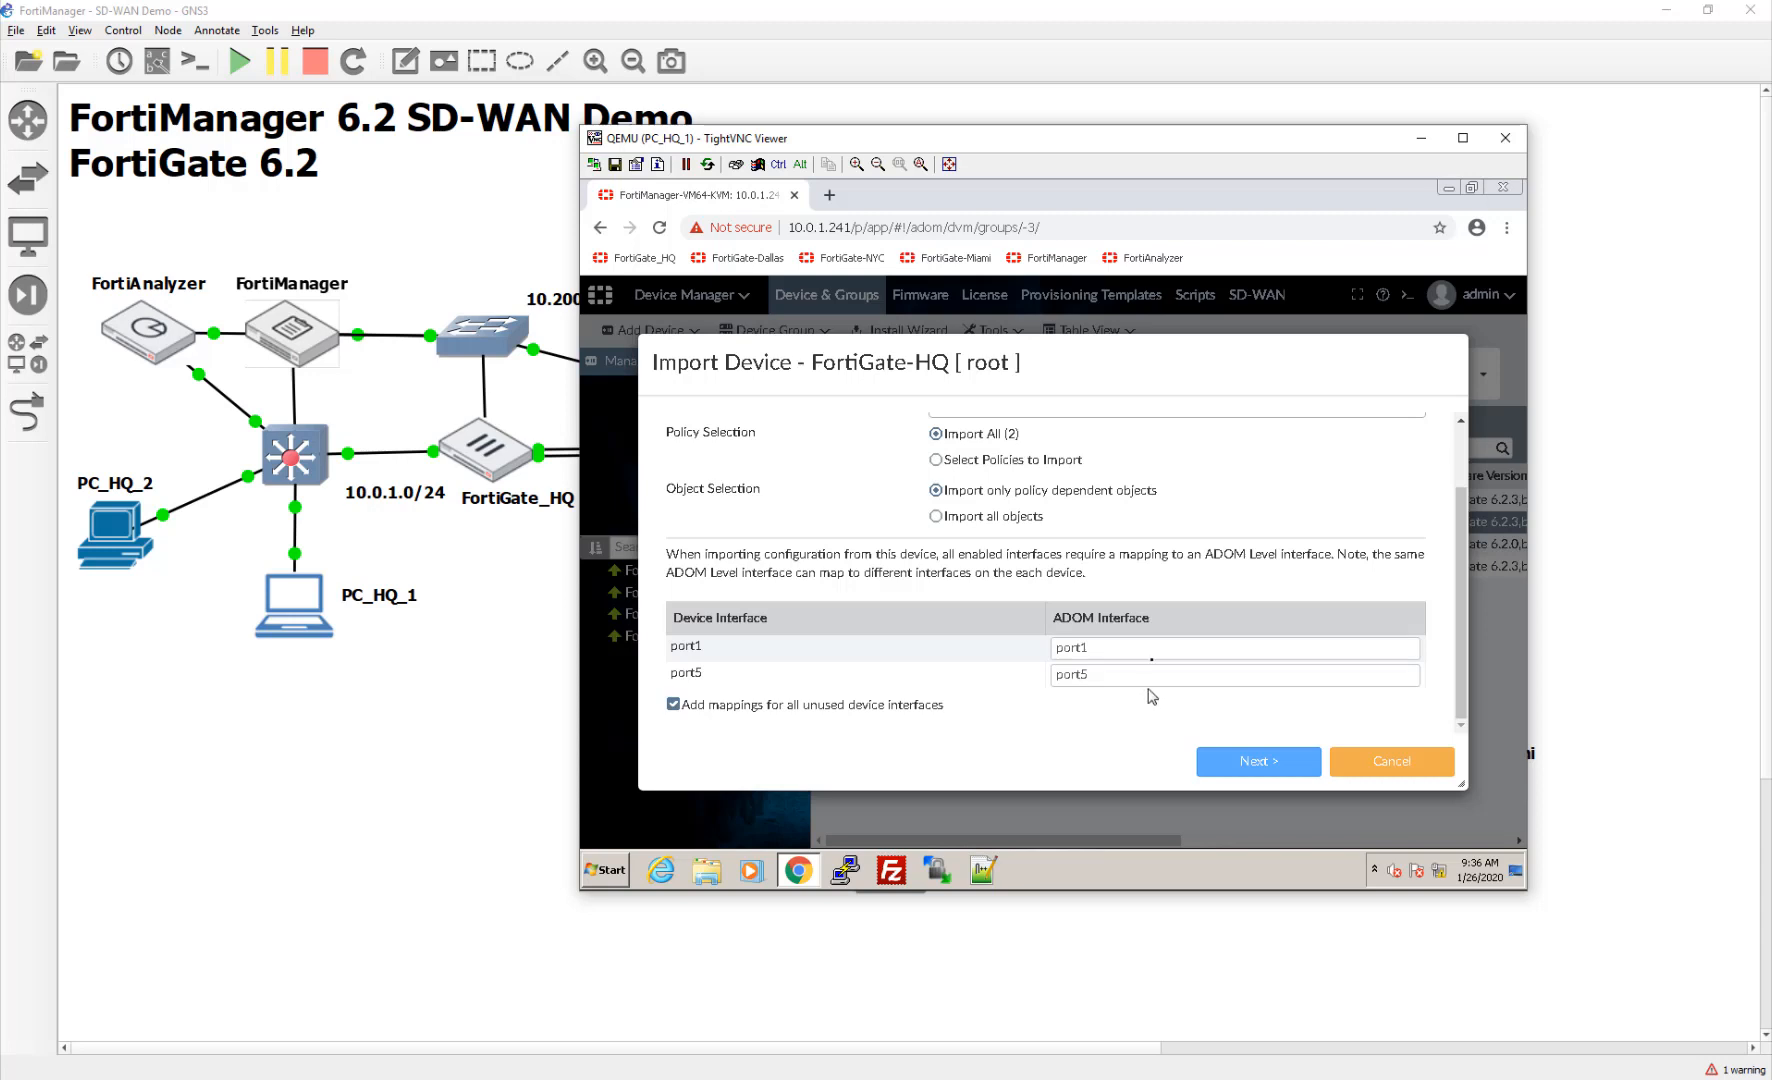
{"action": "left_click", "coordinate": [1176, 650]}
{"action": "left_click_drag", "start_coordinate": [1176, 650], "coordinate": [903, 657]}
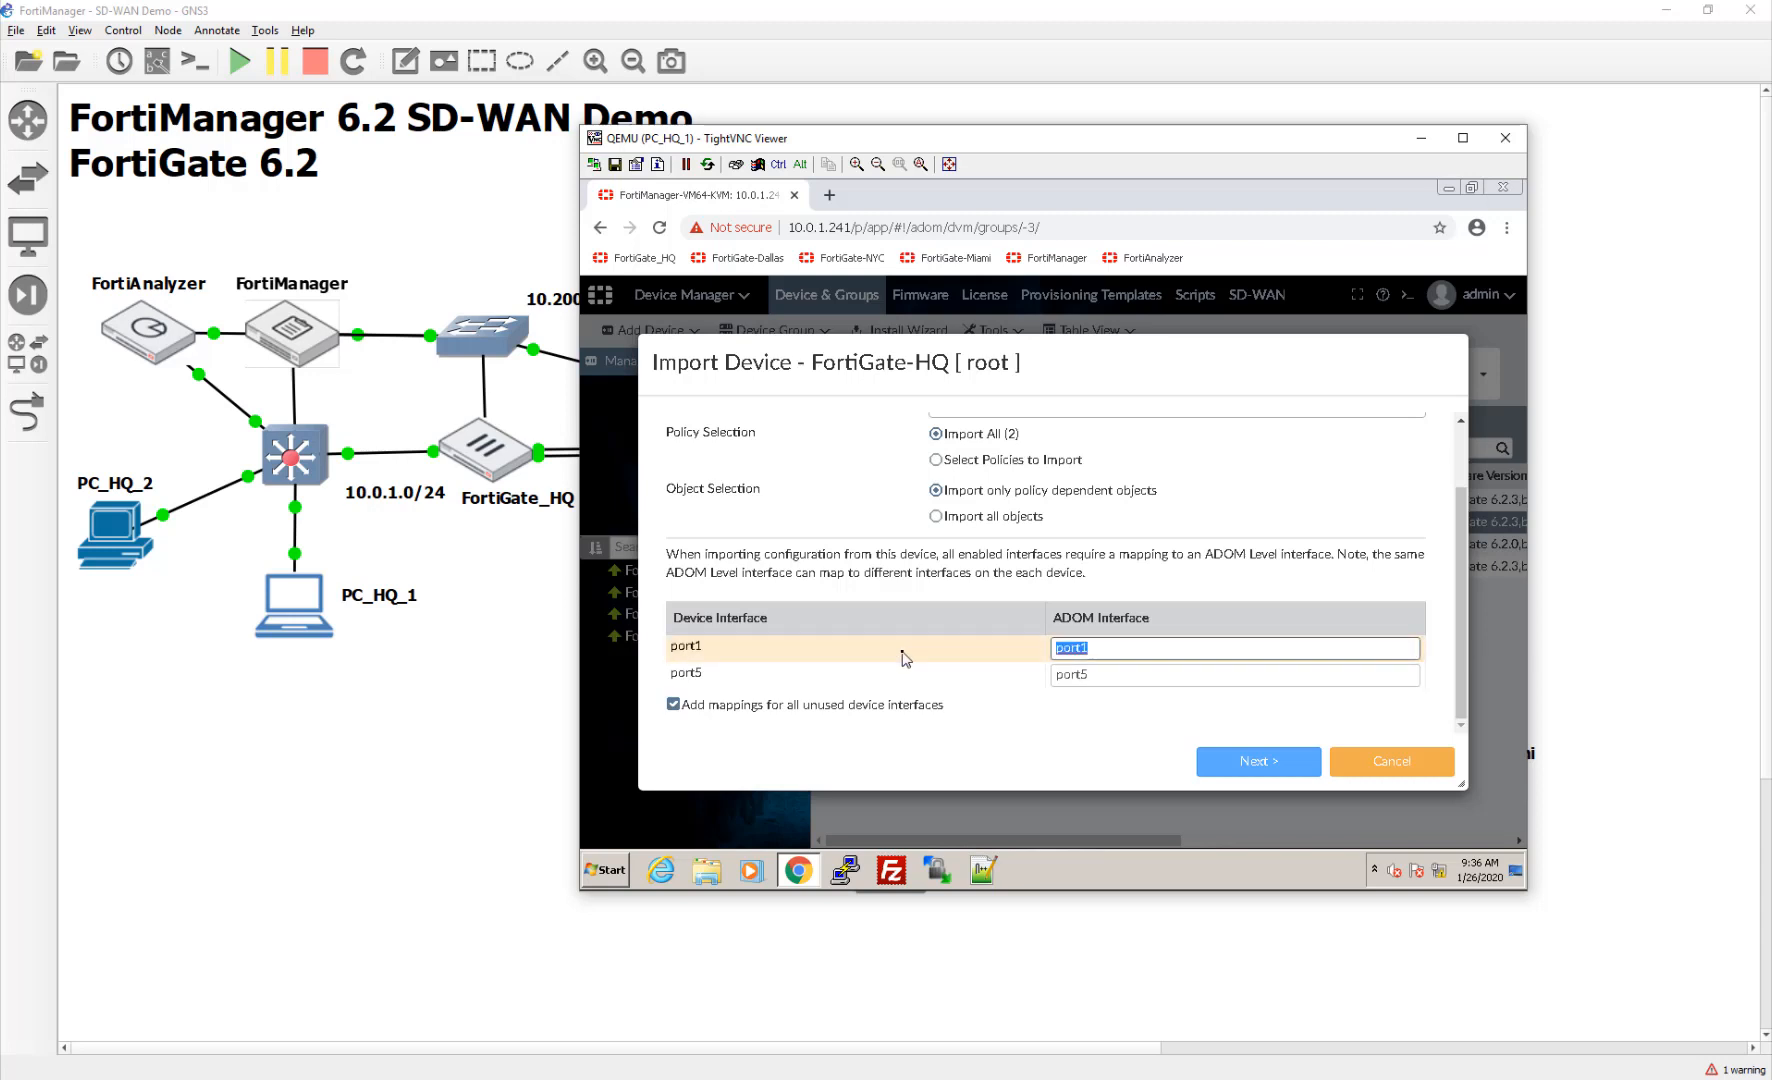
{"action": "type", "text": "WAN"}
{"action": "key", "text": "Tab"}
{"action": "type", "text": "LAN"}
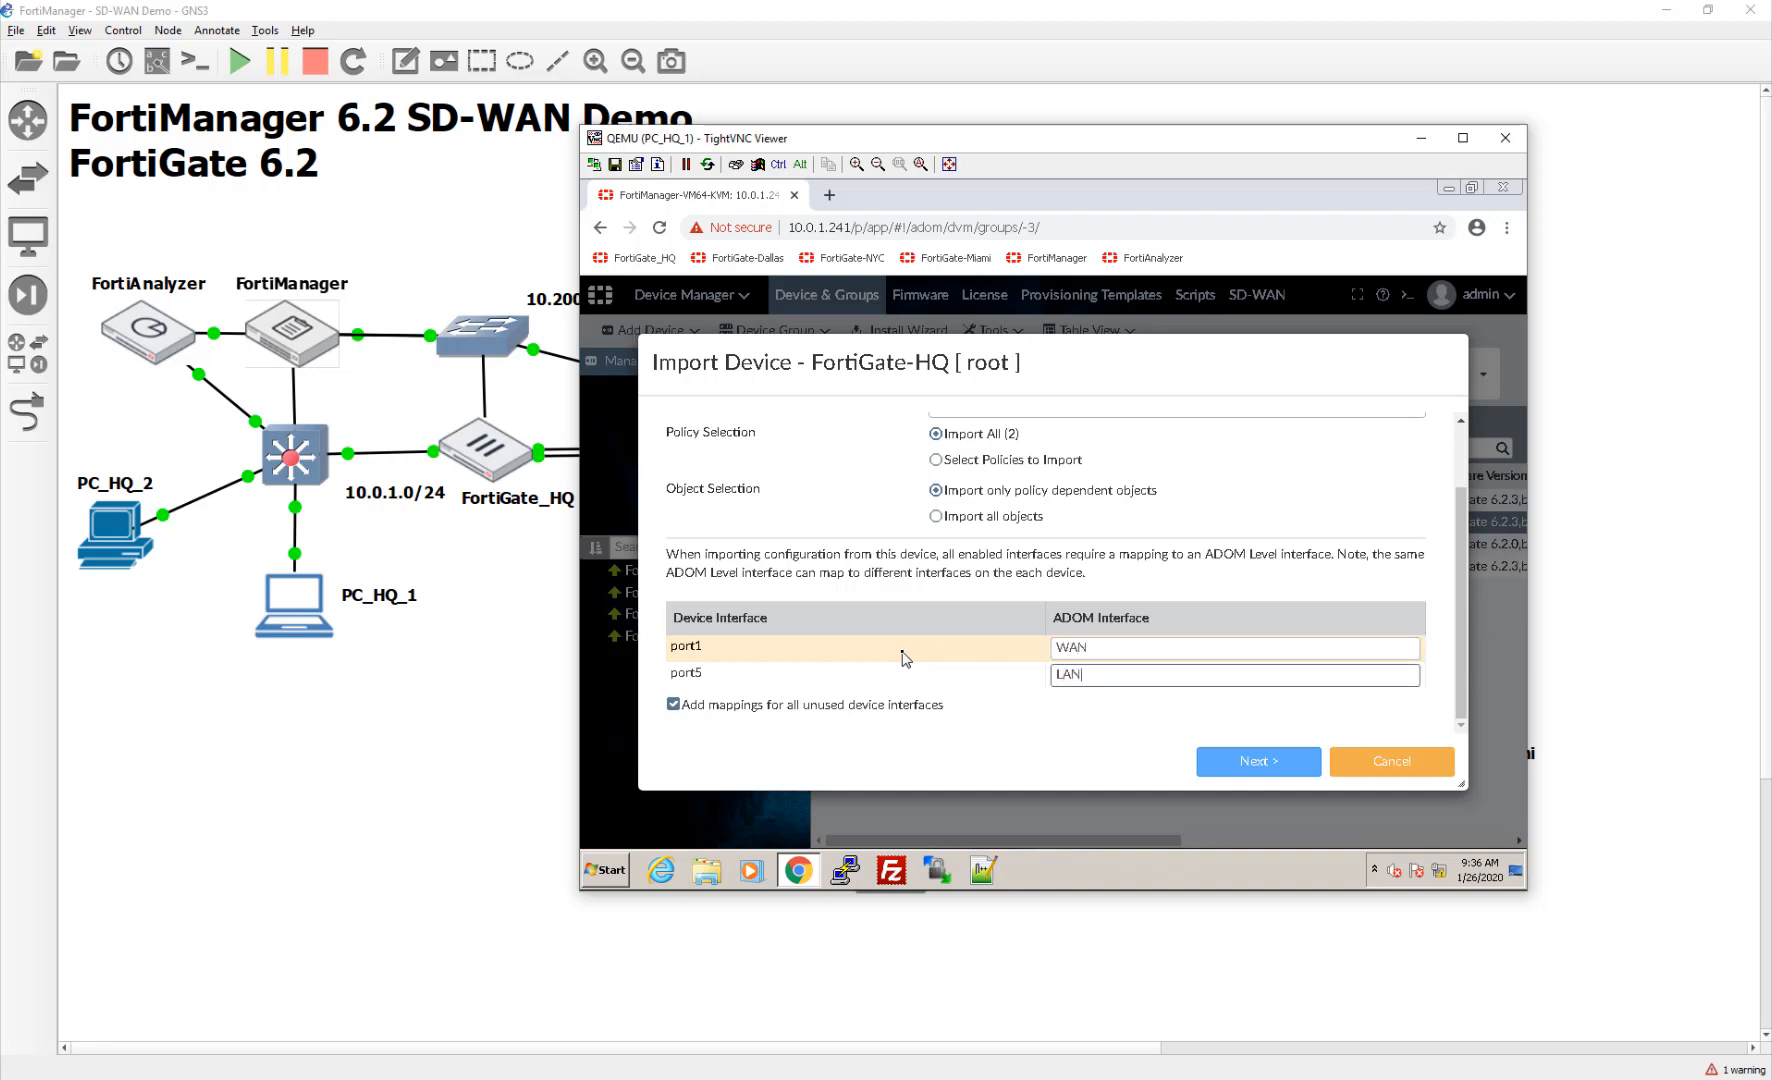
{"action": "left_click", "coordinate": [1142, 648]}
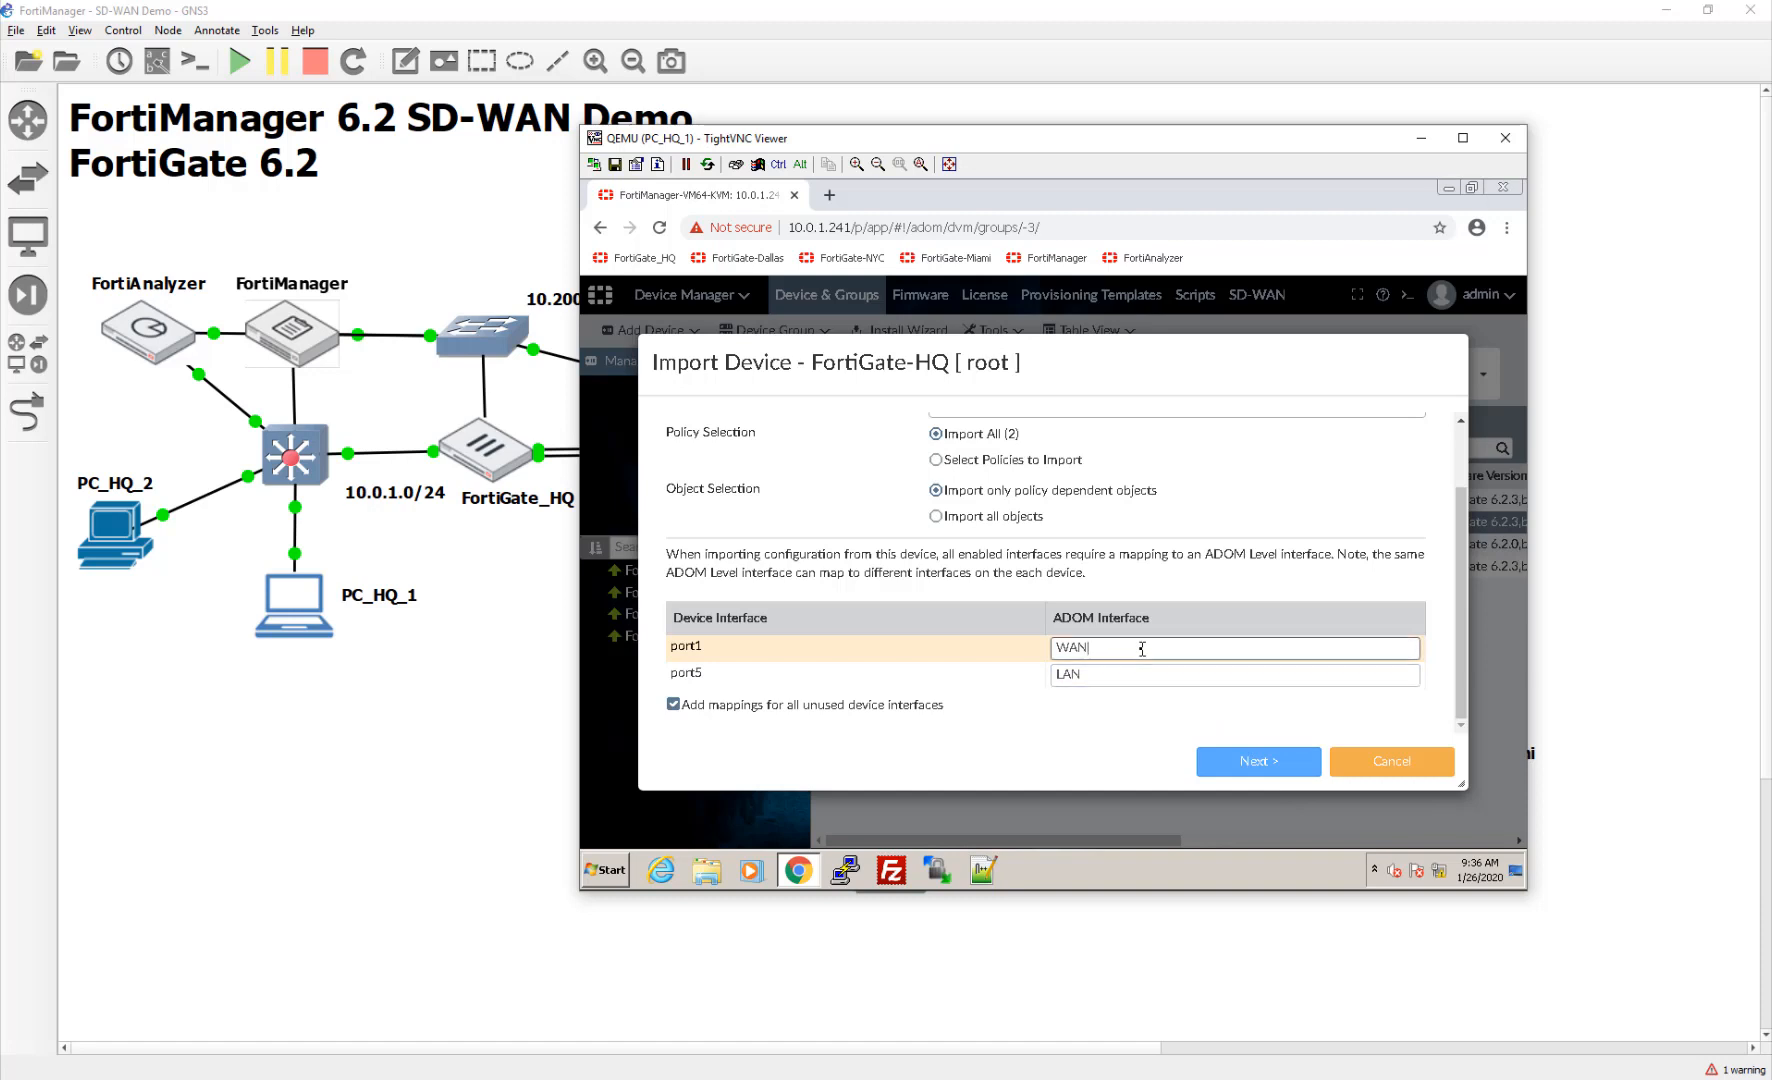
{"action": "type", "text": "1"}
{"action": "left_click", "coordinate": [1292, 761]}
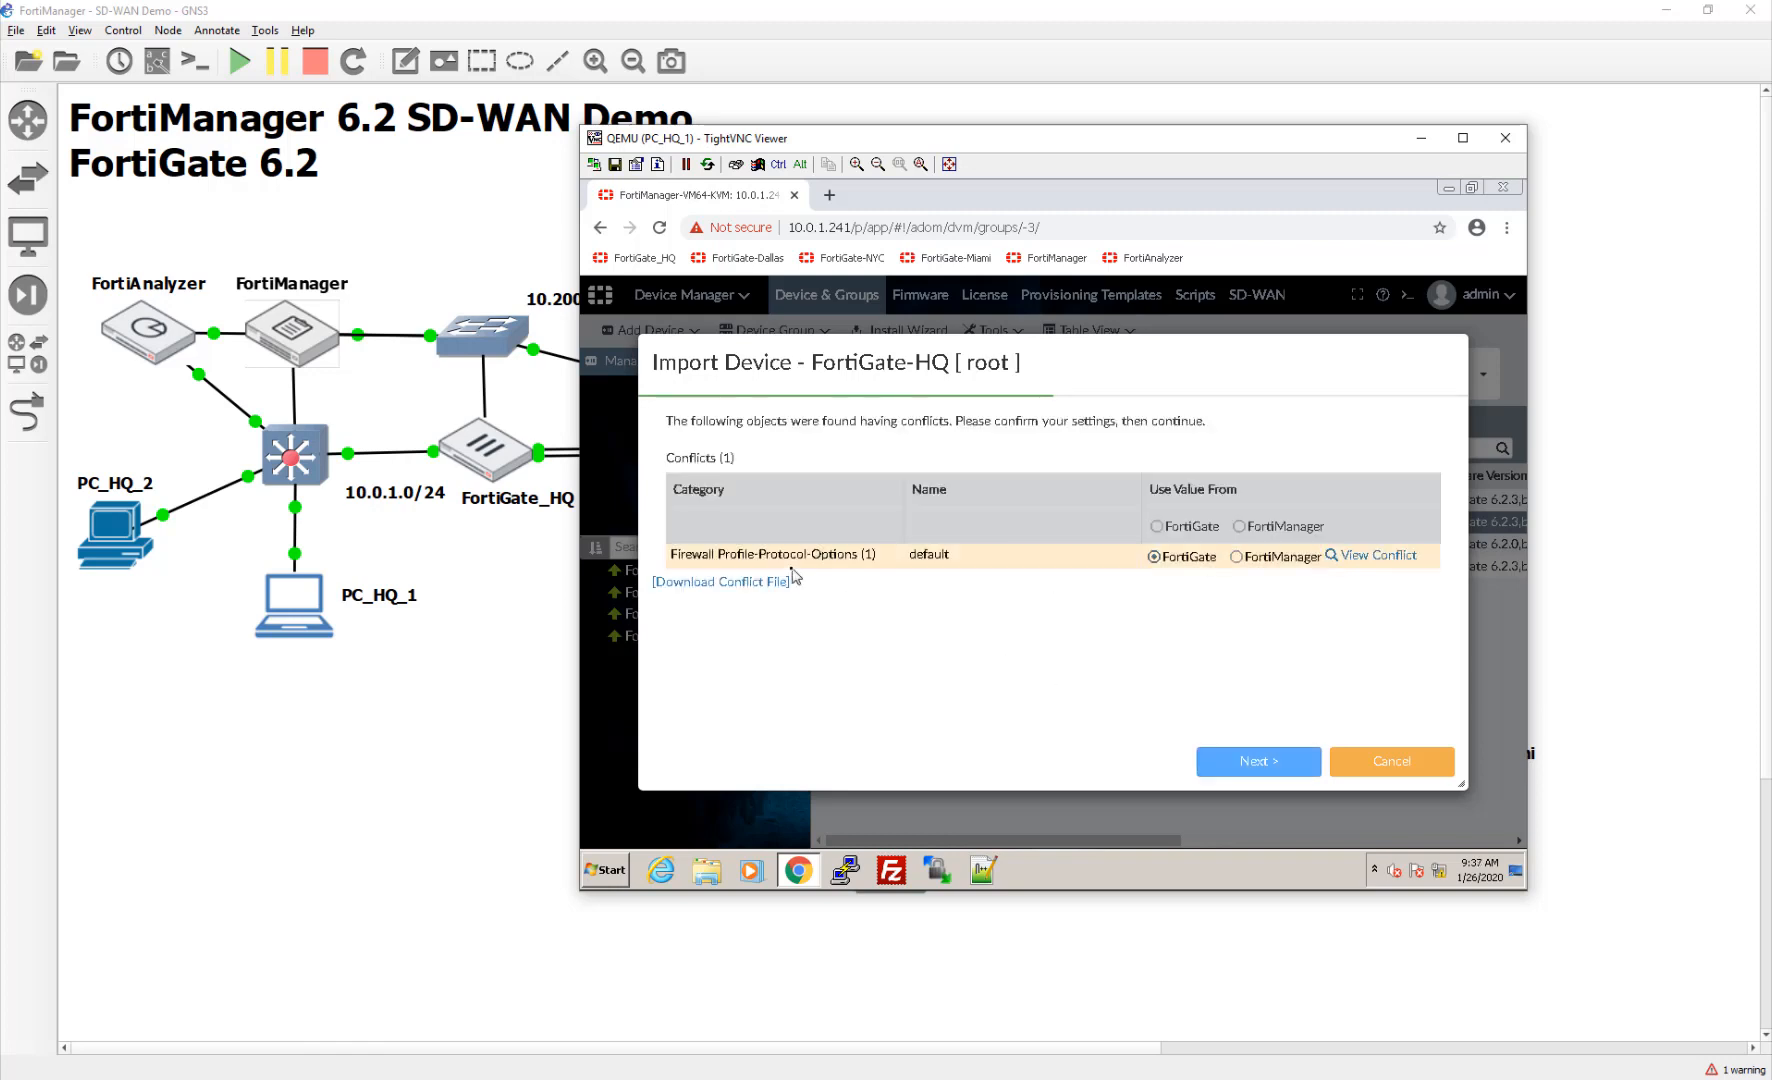
Step: Review the protocol-options conflict and finish importing FortiGate-HQ's 7 policies and objects
{"action": "left_click", "coordinate": [1350, 556]}
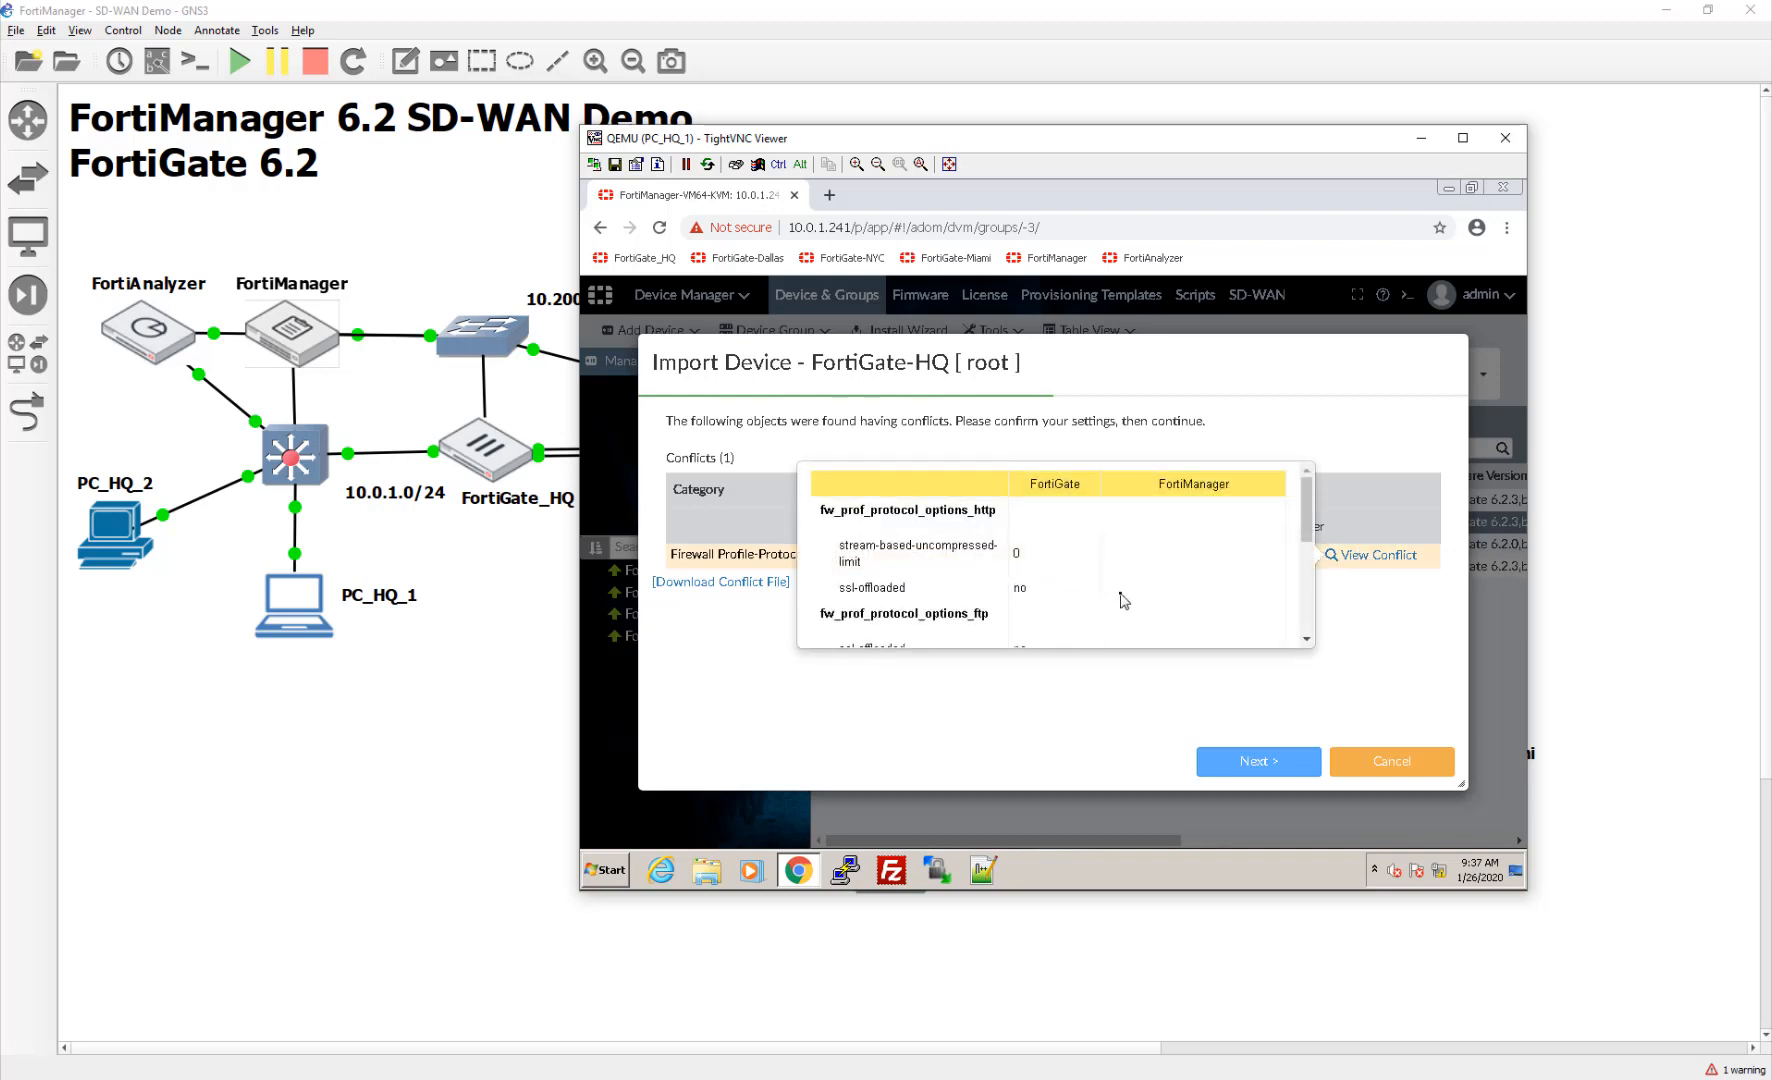
{"action": "scroll", "coordinate": [1124, 600], "scroll_direction": "down", "scroll_amount": 5}
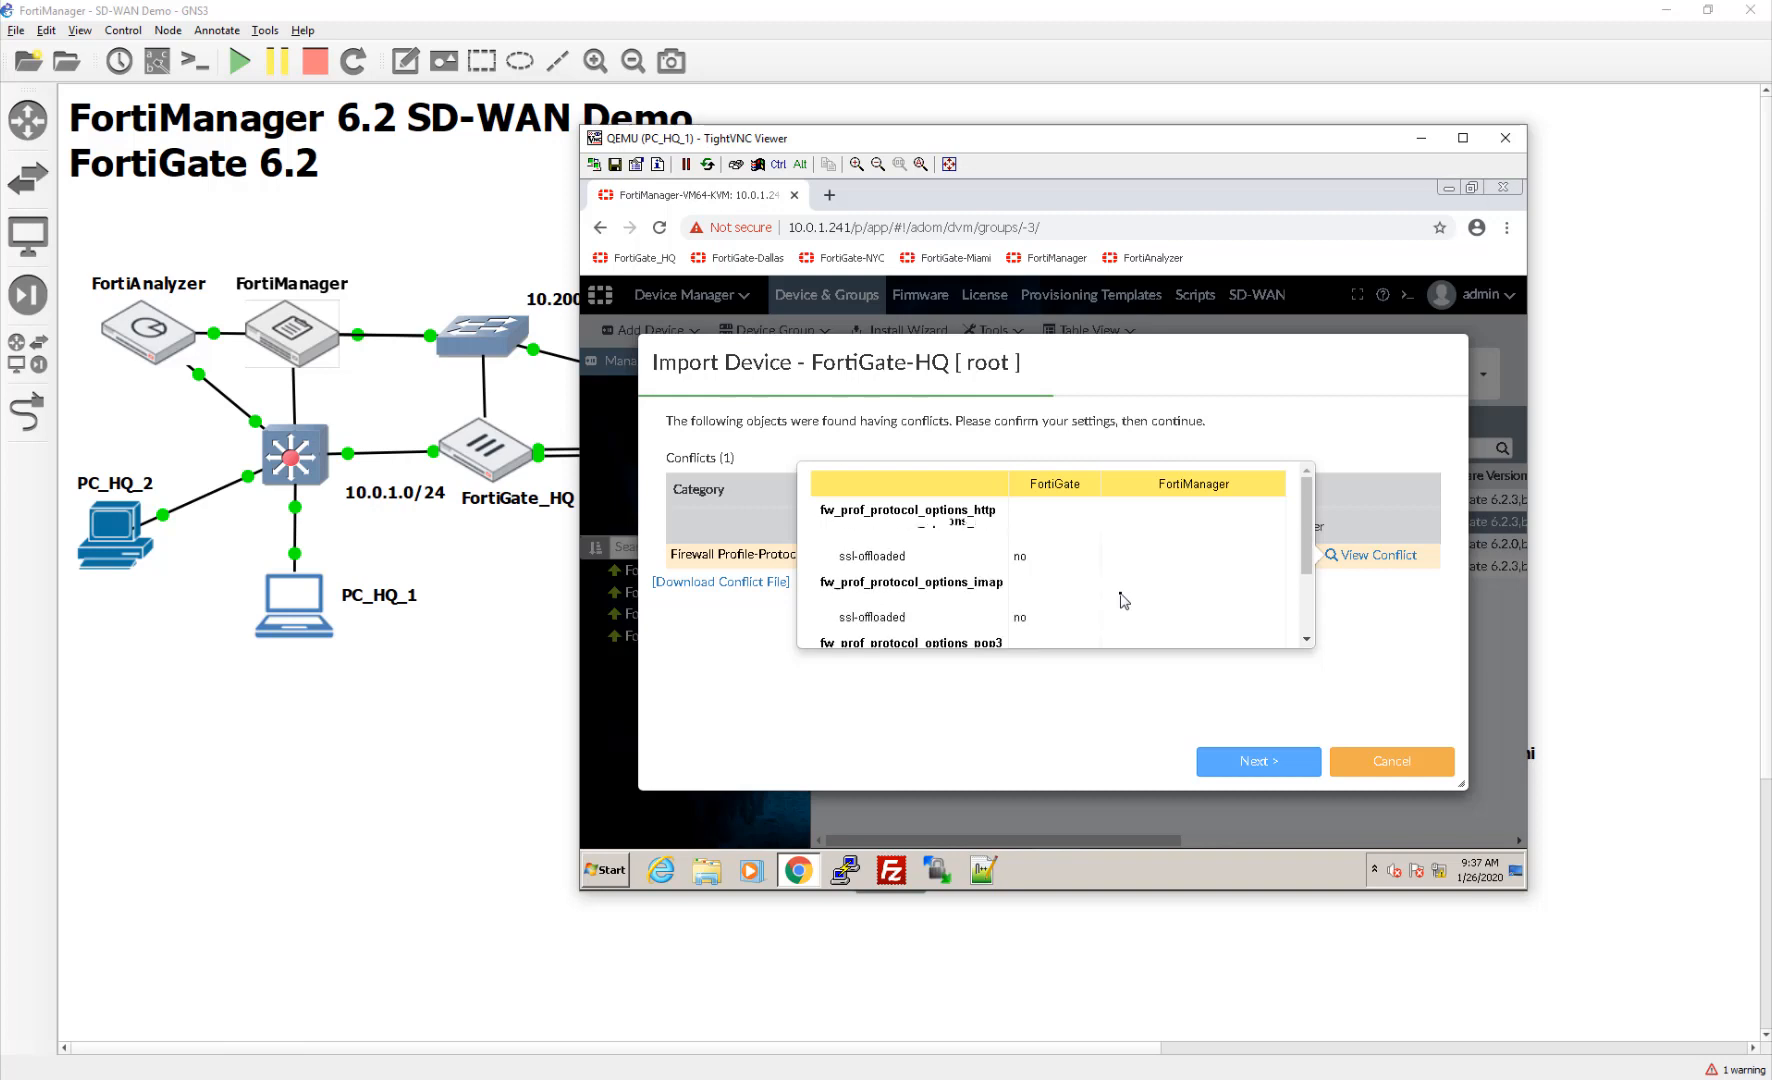
{"action": "scroll", "coordinate": [1124, 600], "scroll_direction": "up", "scroll_amount": 5}
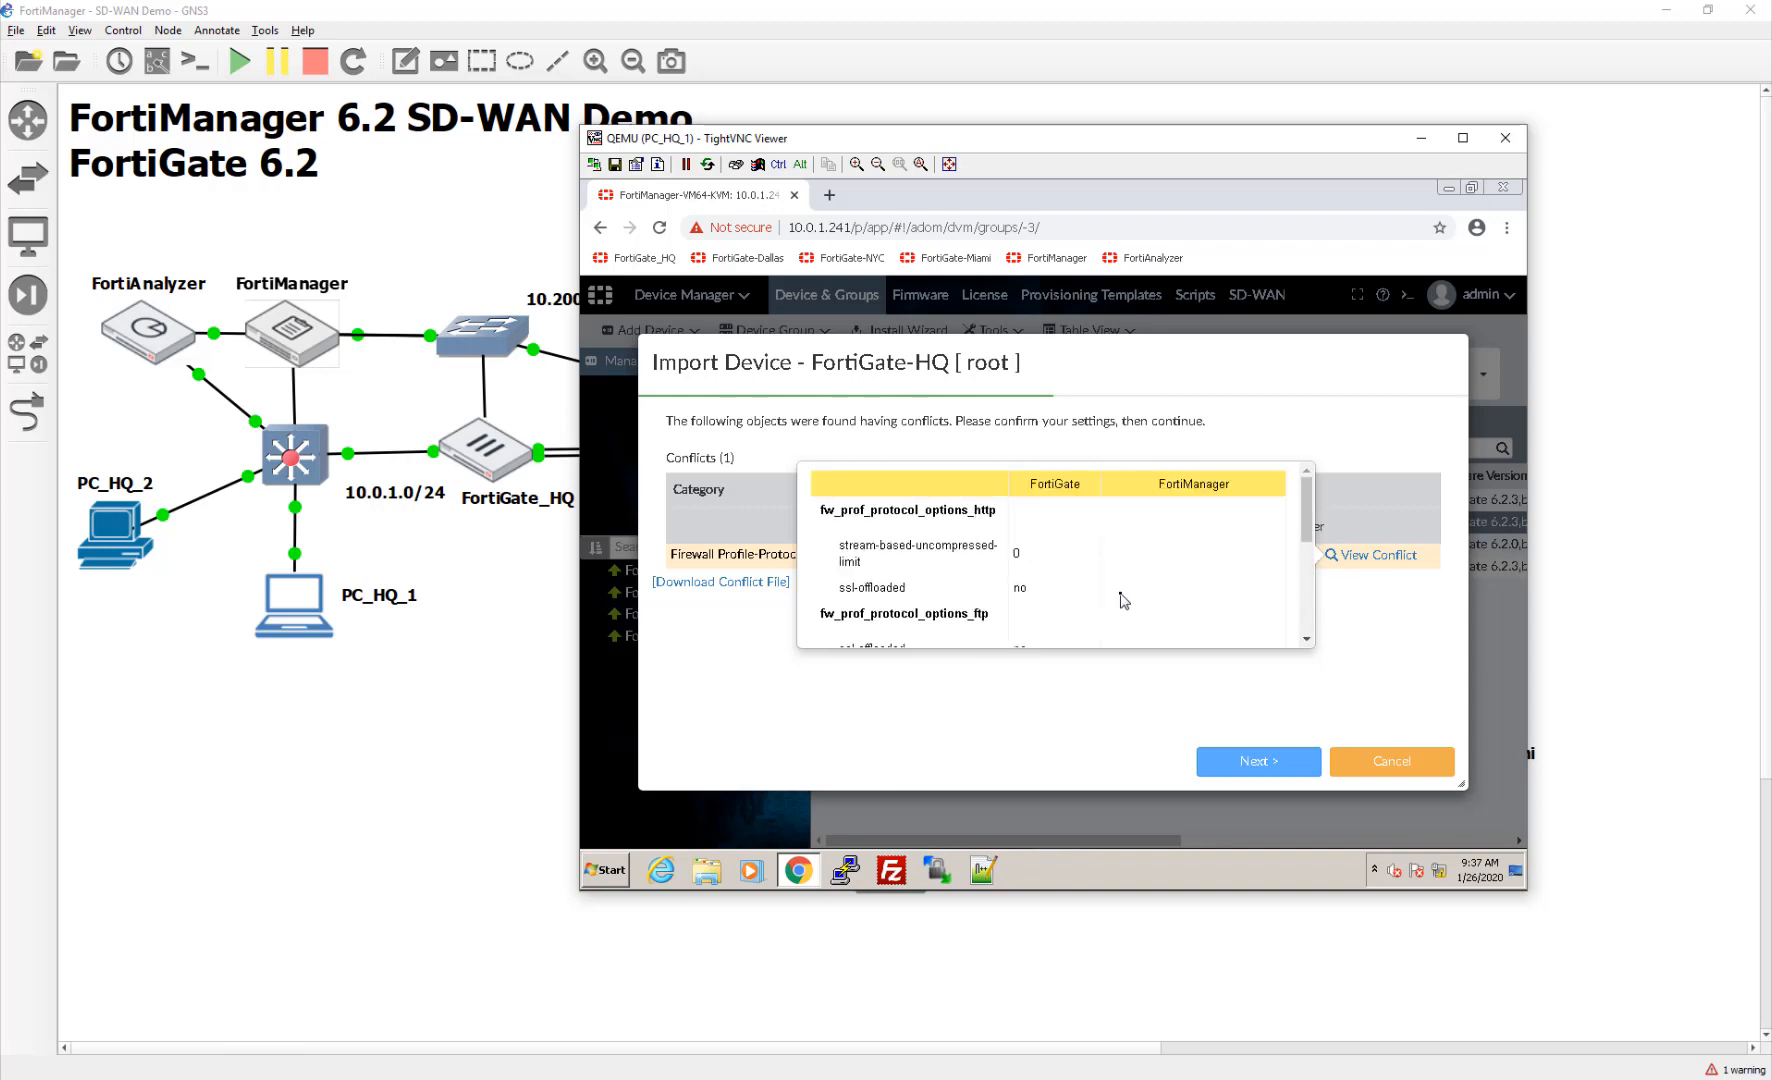
{"action": "scroll", "coordinate": [1124, 600], "scroll_direction": "down", "scroll_amount": 5}
{"action": "scroll", "coordinate": [960, 617], "scroll_direction": "up", "scroll_amount": 5}
{"action": "scroll", "coordinate": [1218, 566], "scroll_direction": "down", "scroll_amount": 5}
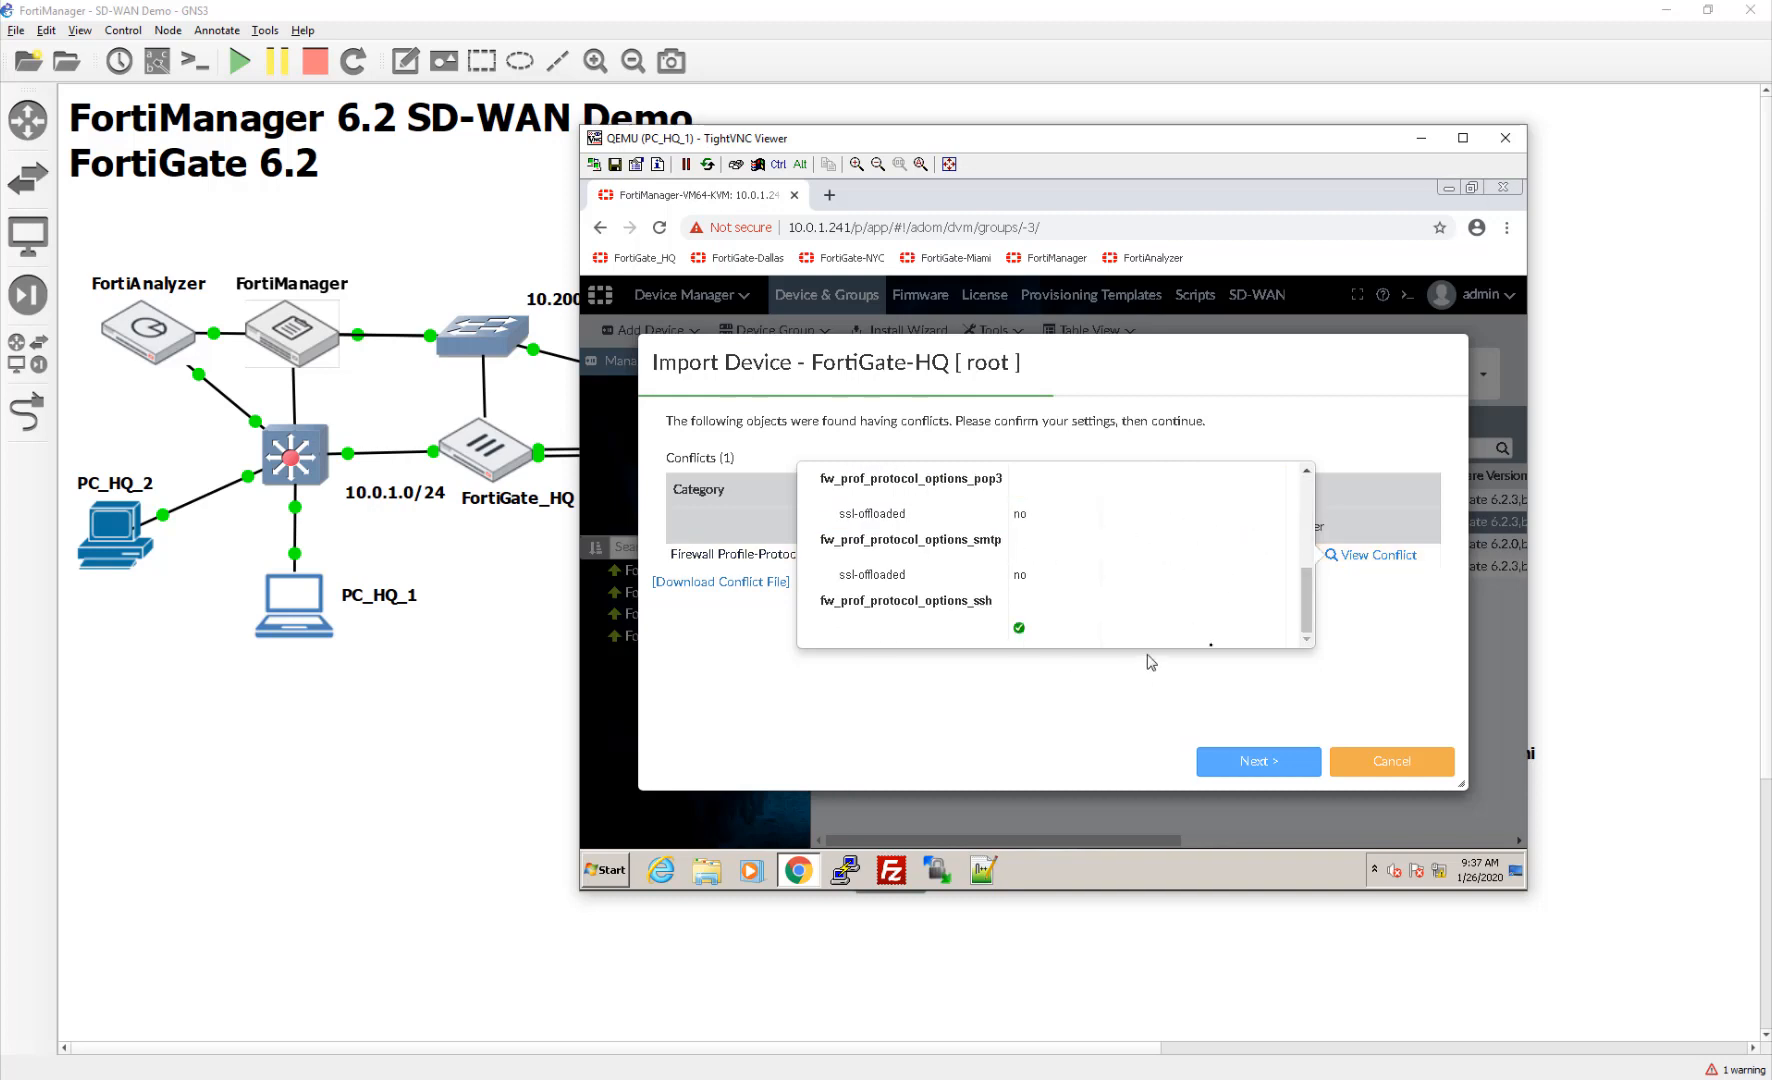
{"action": "left_click", "coordinate": [1238, 762]}
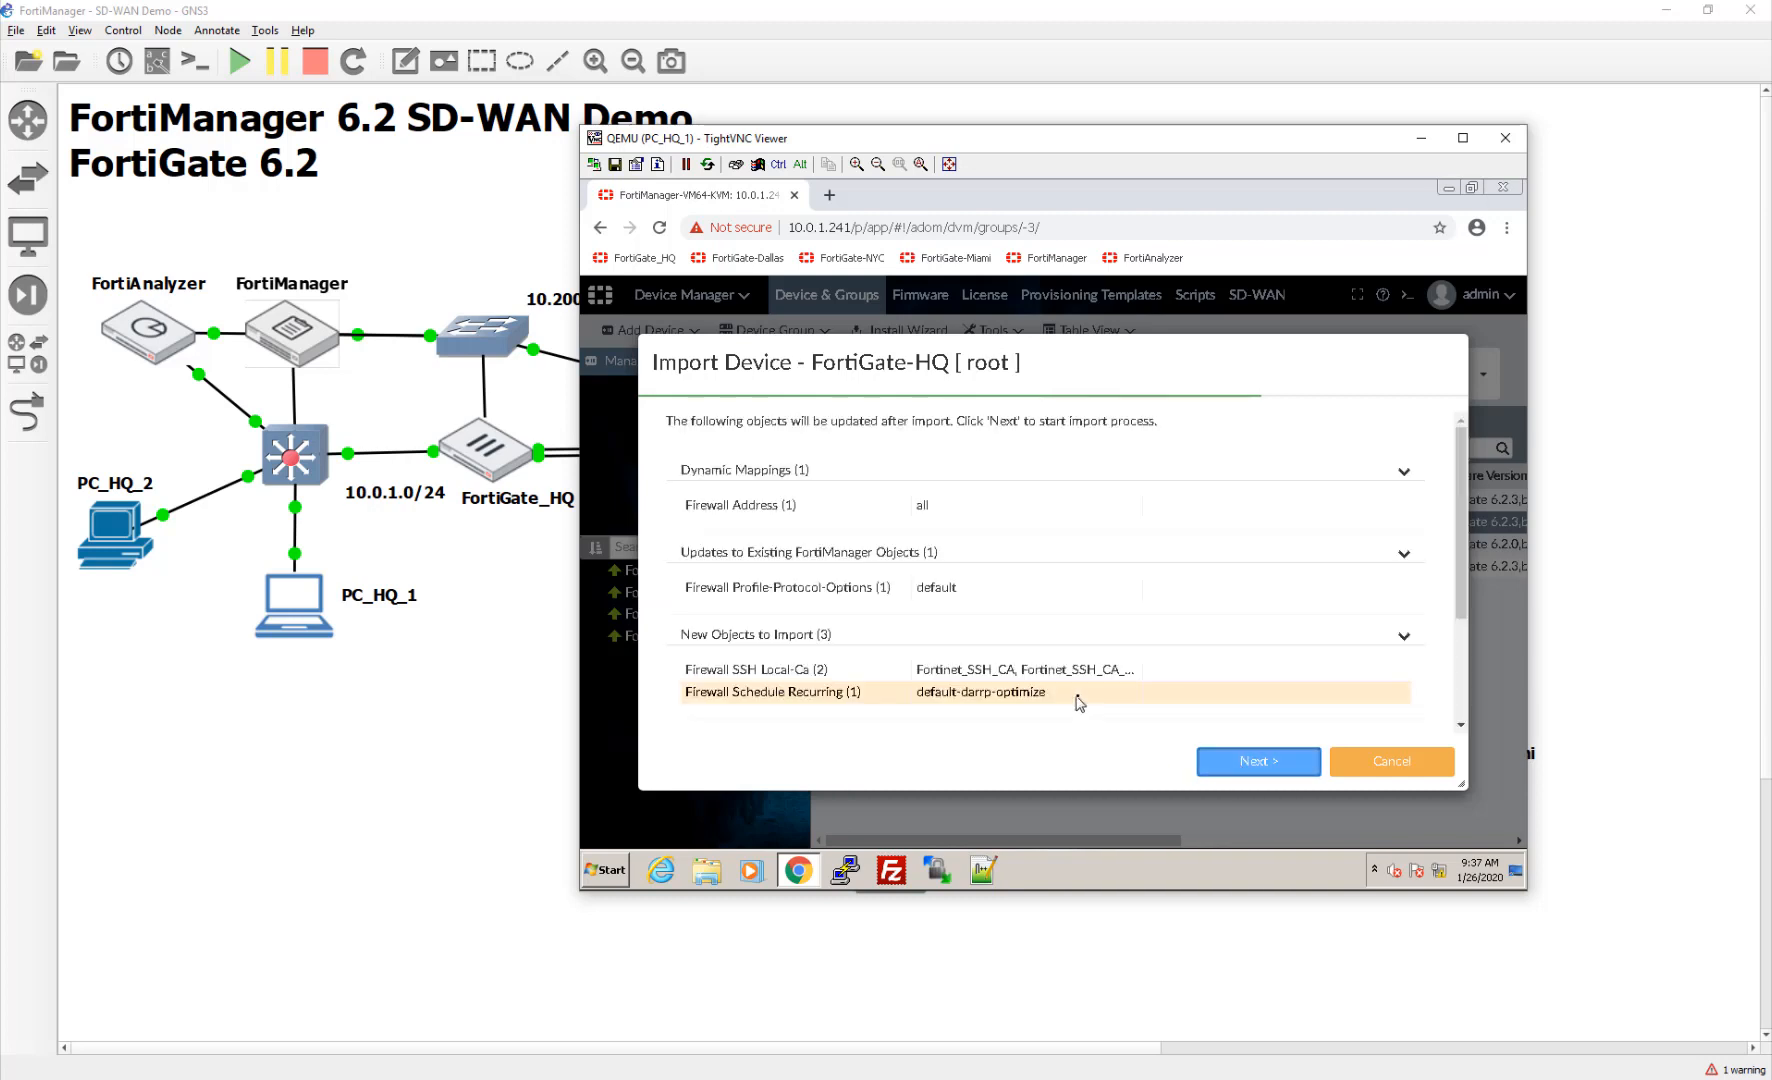
{"action": "scroll", "coordinate": [1159, 590], "scroll_direction": "down", "scroll_amount": 3}
{"action": "left_click", "coordinate": [1222, 770]}
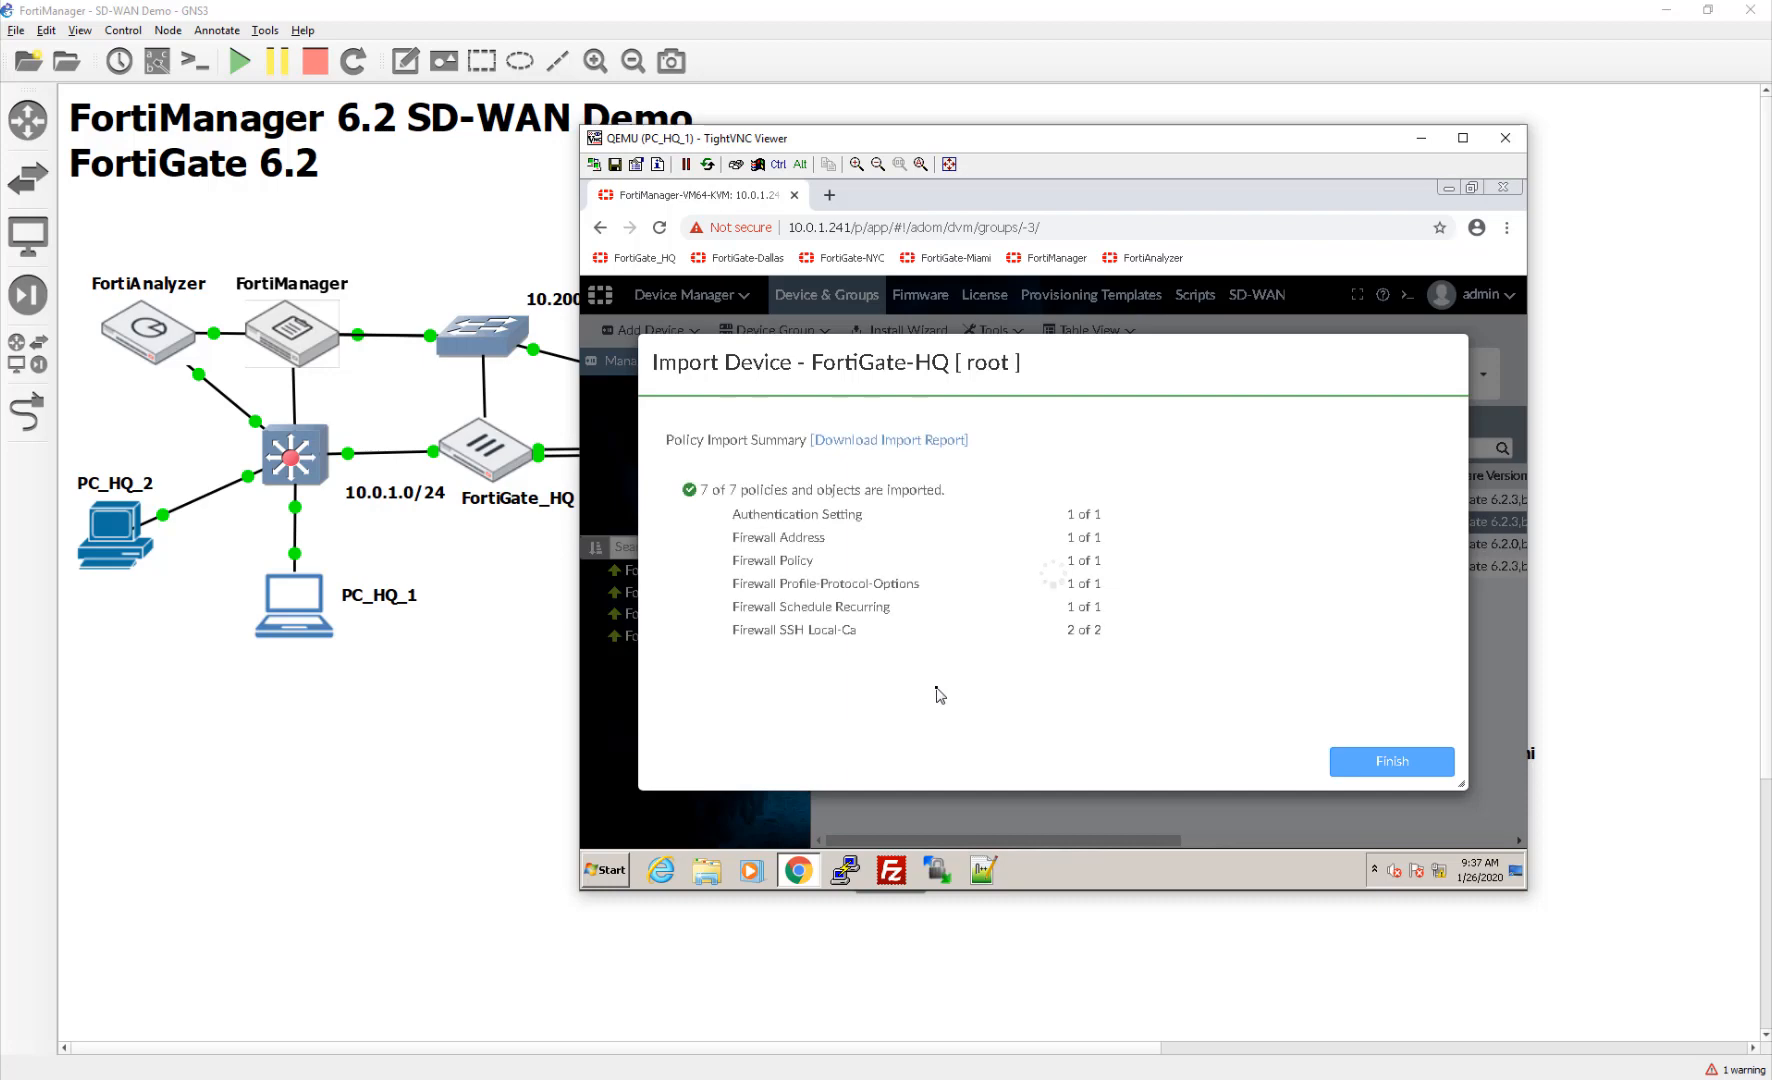
{"action": "left_click", "coordinate": [1378, 763]}
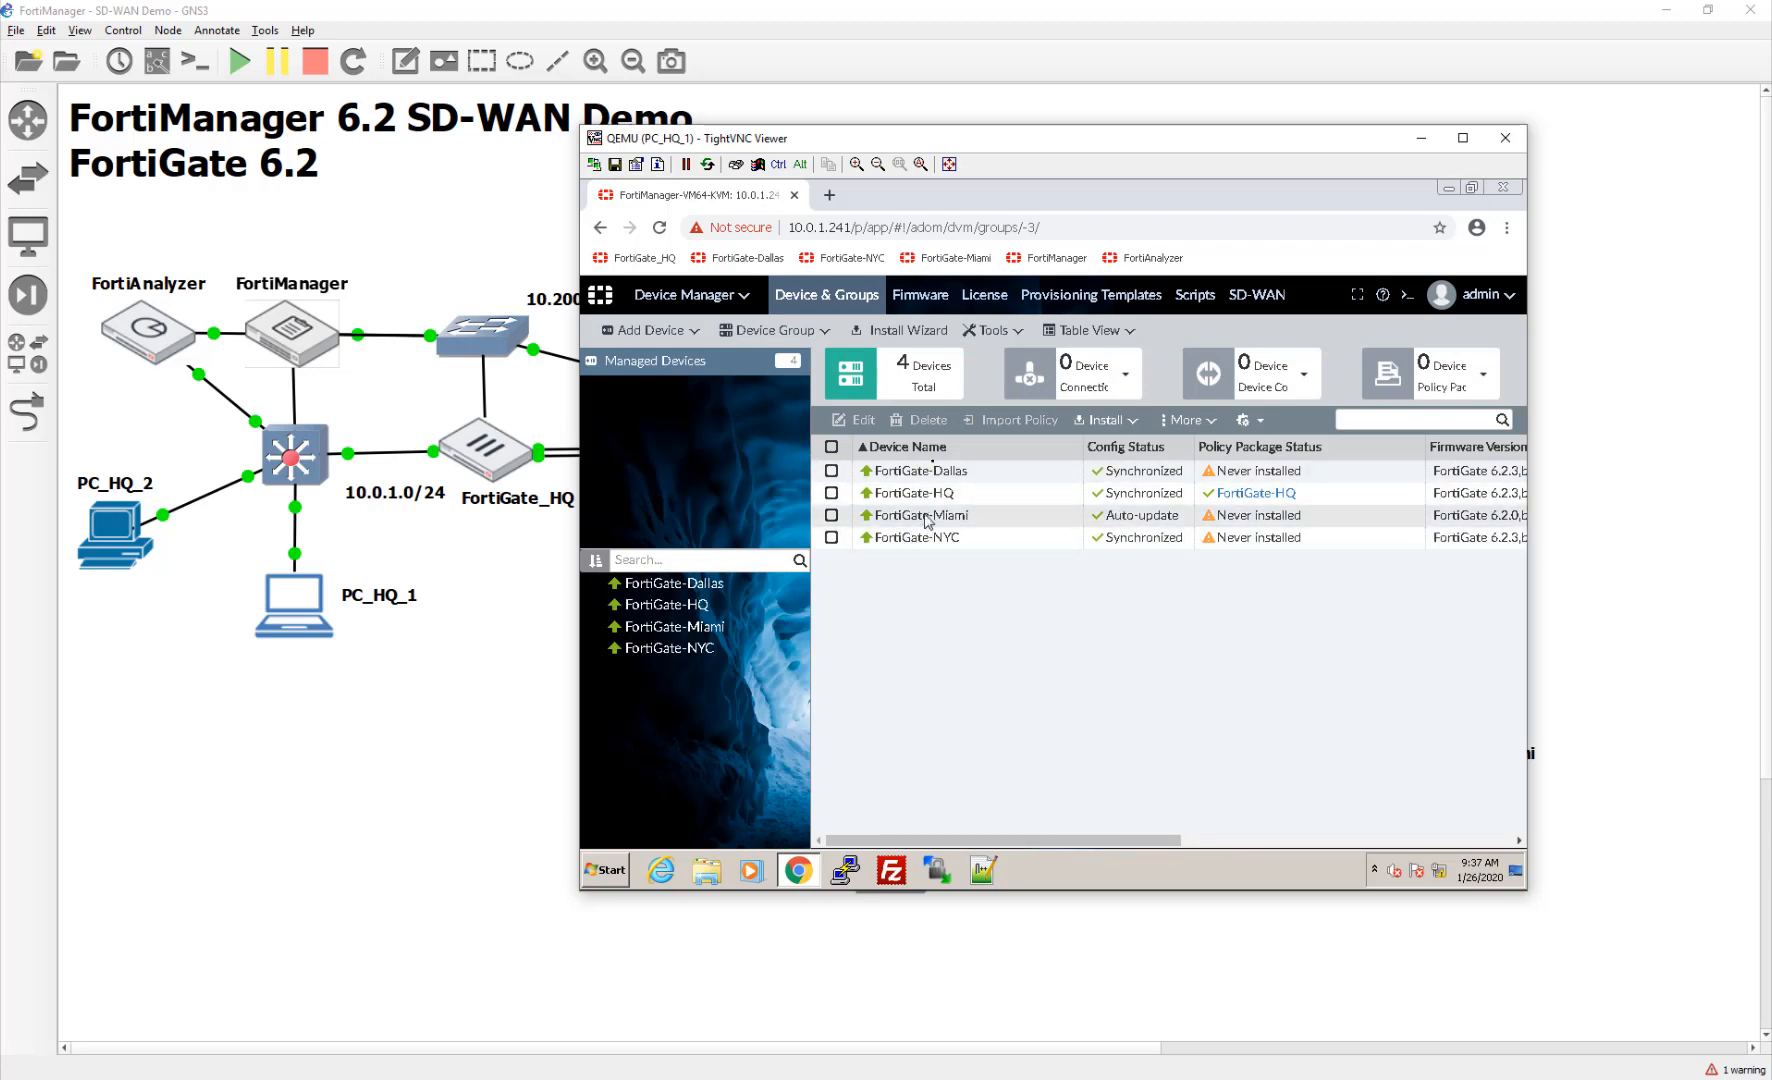
Step: Import FortiGate-Dallas's policy, choosing FortiManager's value for both SSH CA conflicts
{"action": "right_click", "coordinate": [1049, 470]}
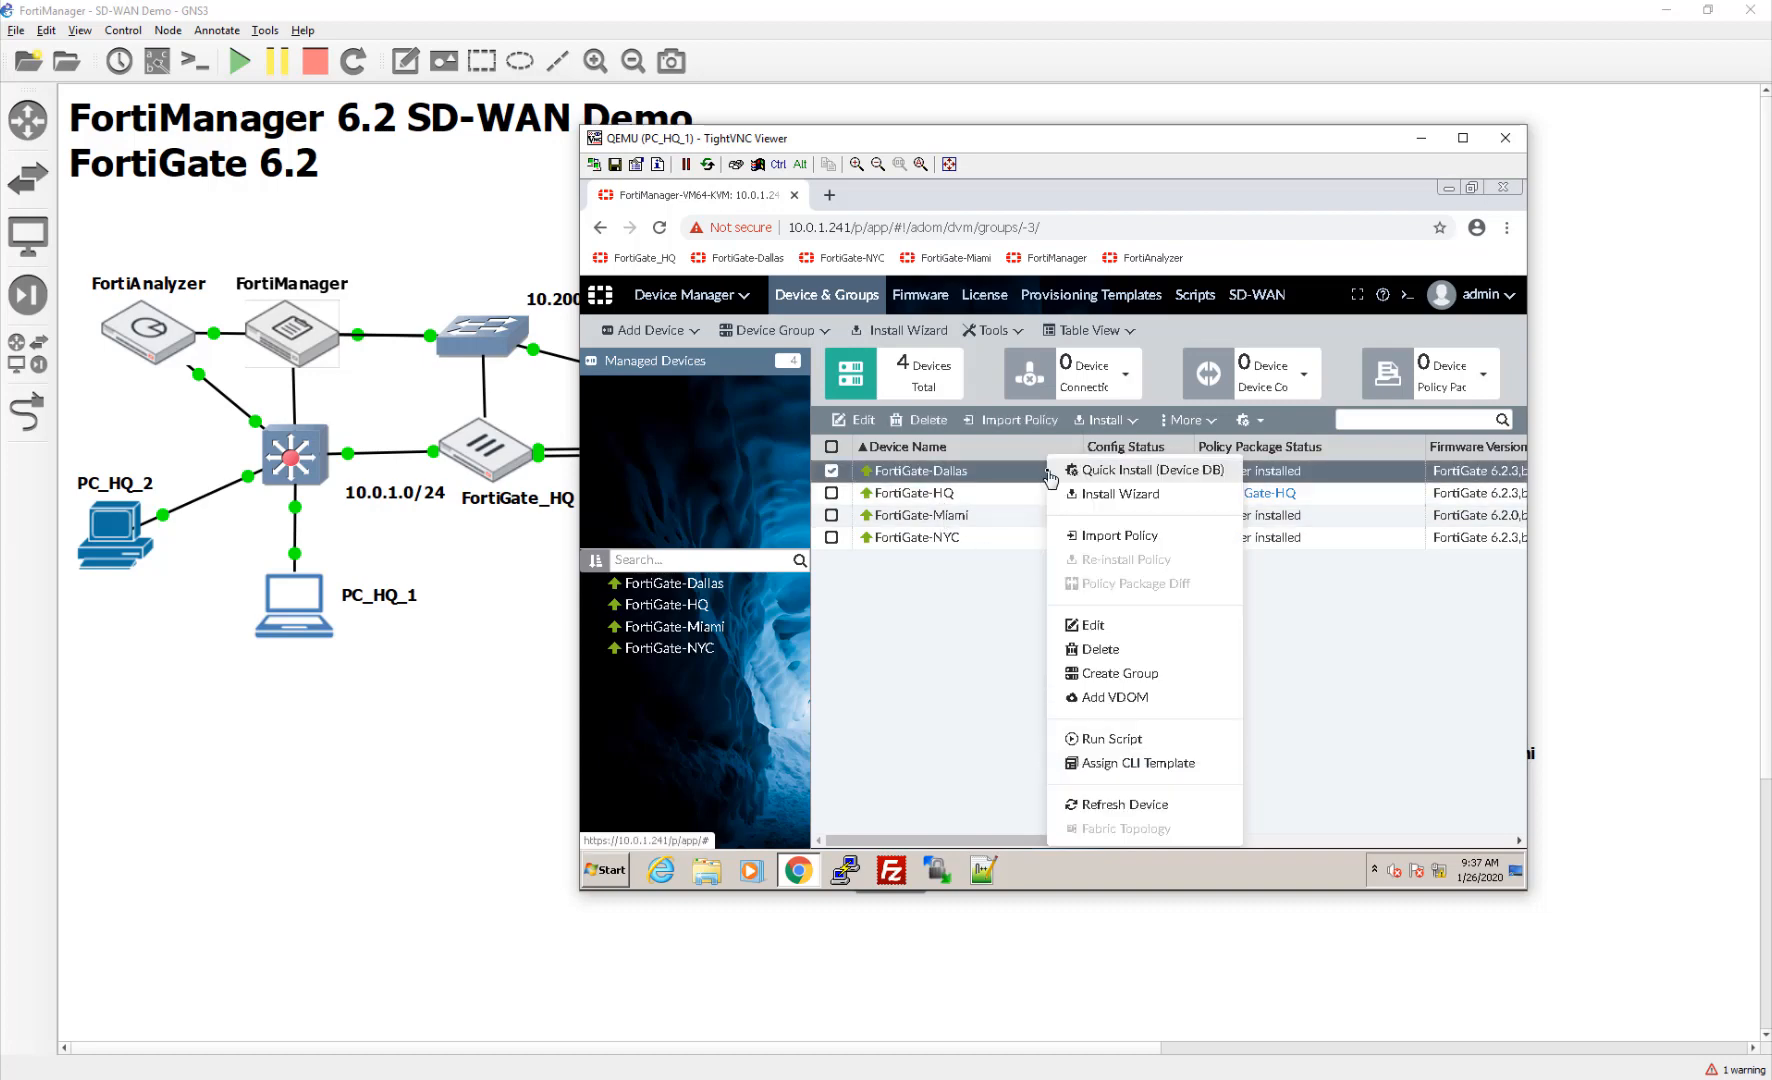
{"action": "left_click", "coordinate": [1100, 535]}
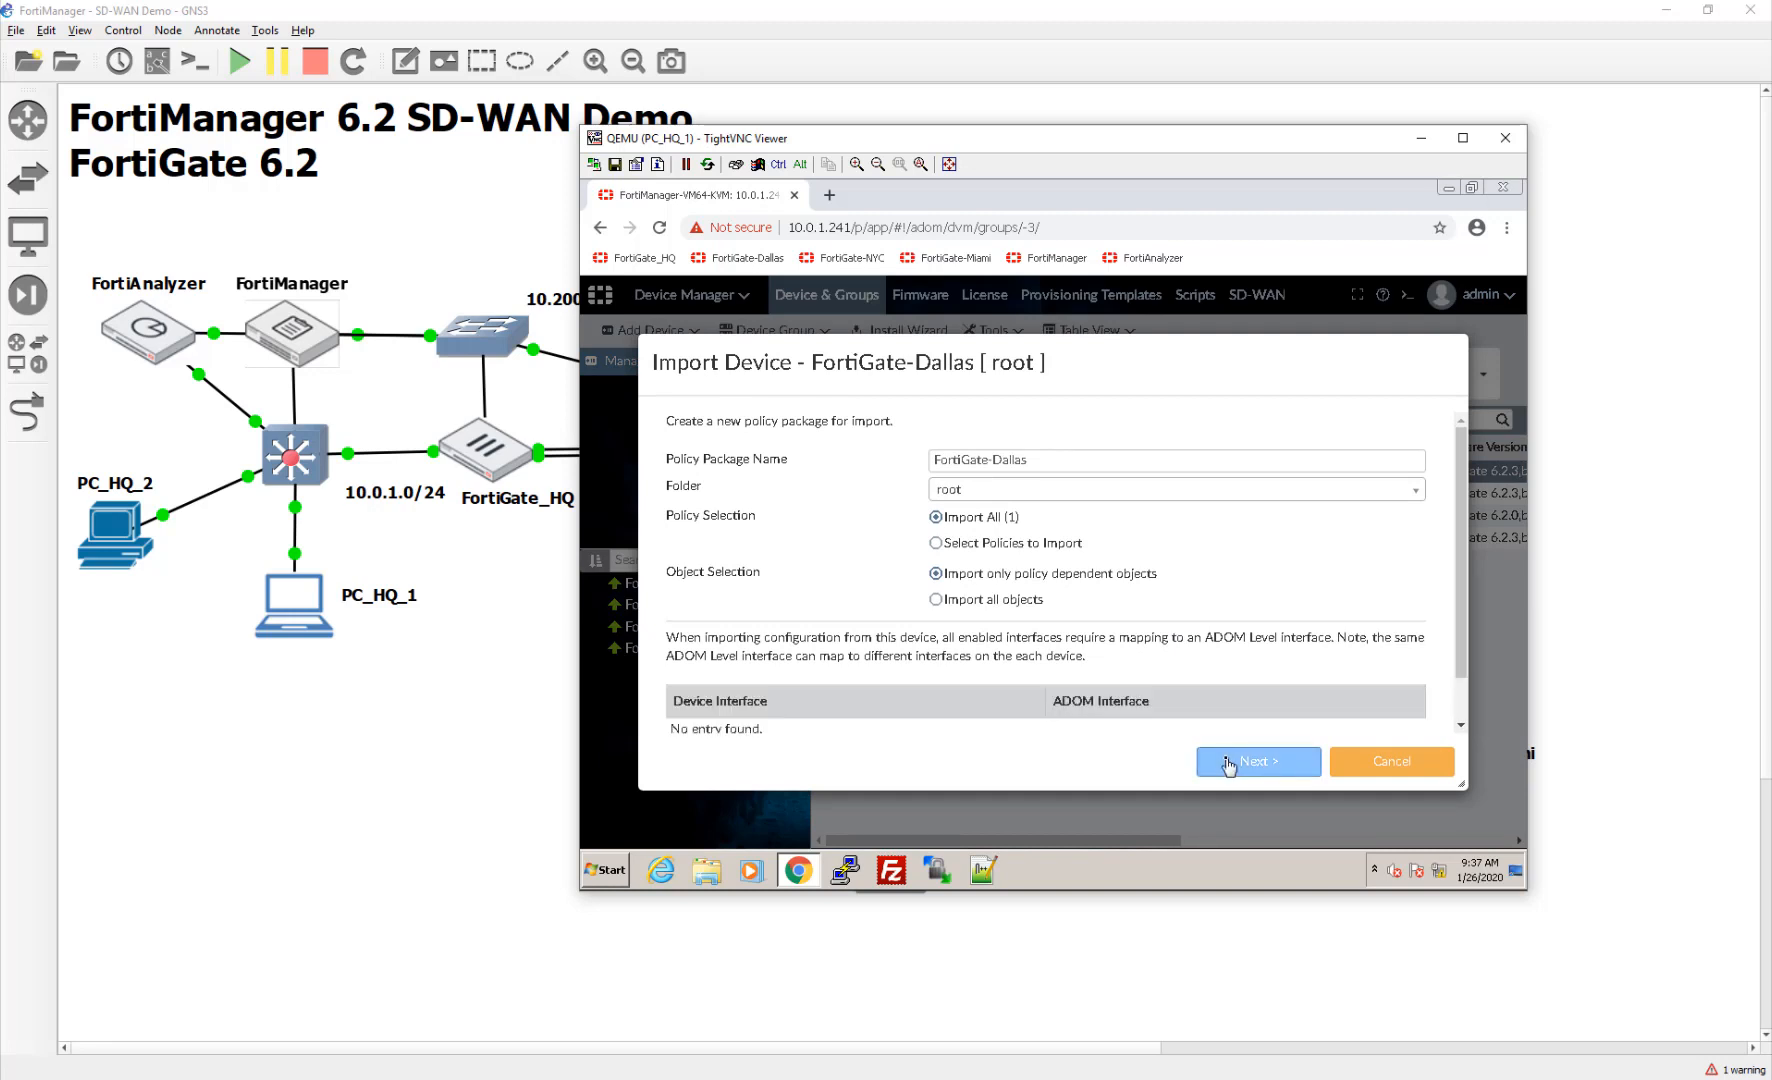
{"action": "scroll", "coordinate": [1170, 708], "scroll_direction": "down", "scroll_amount": 1}
{"action": "left_click", "coordinate": [1225, 762]}
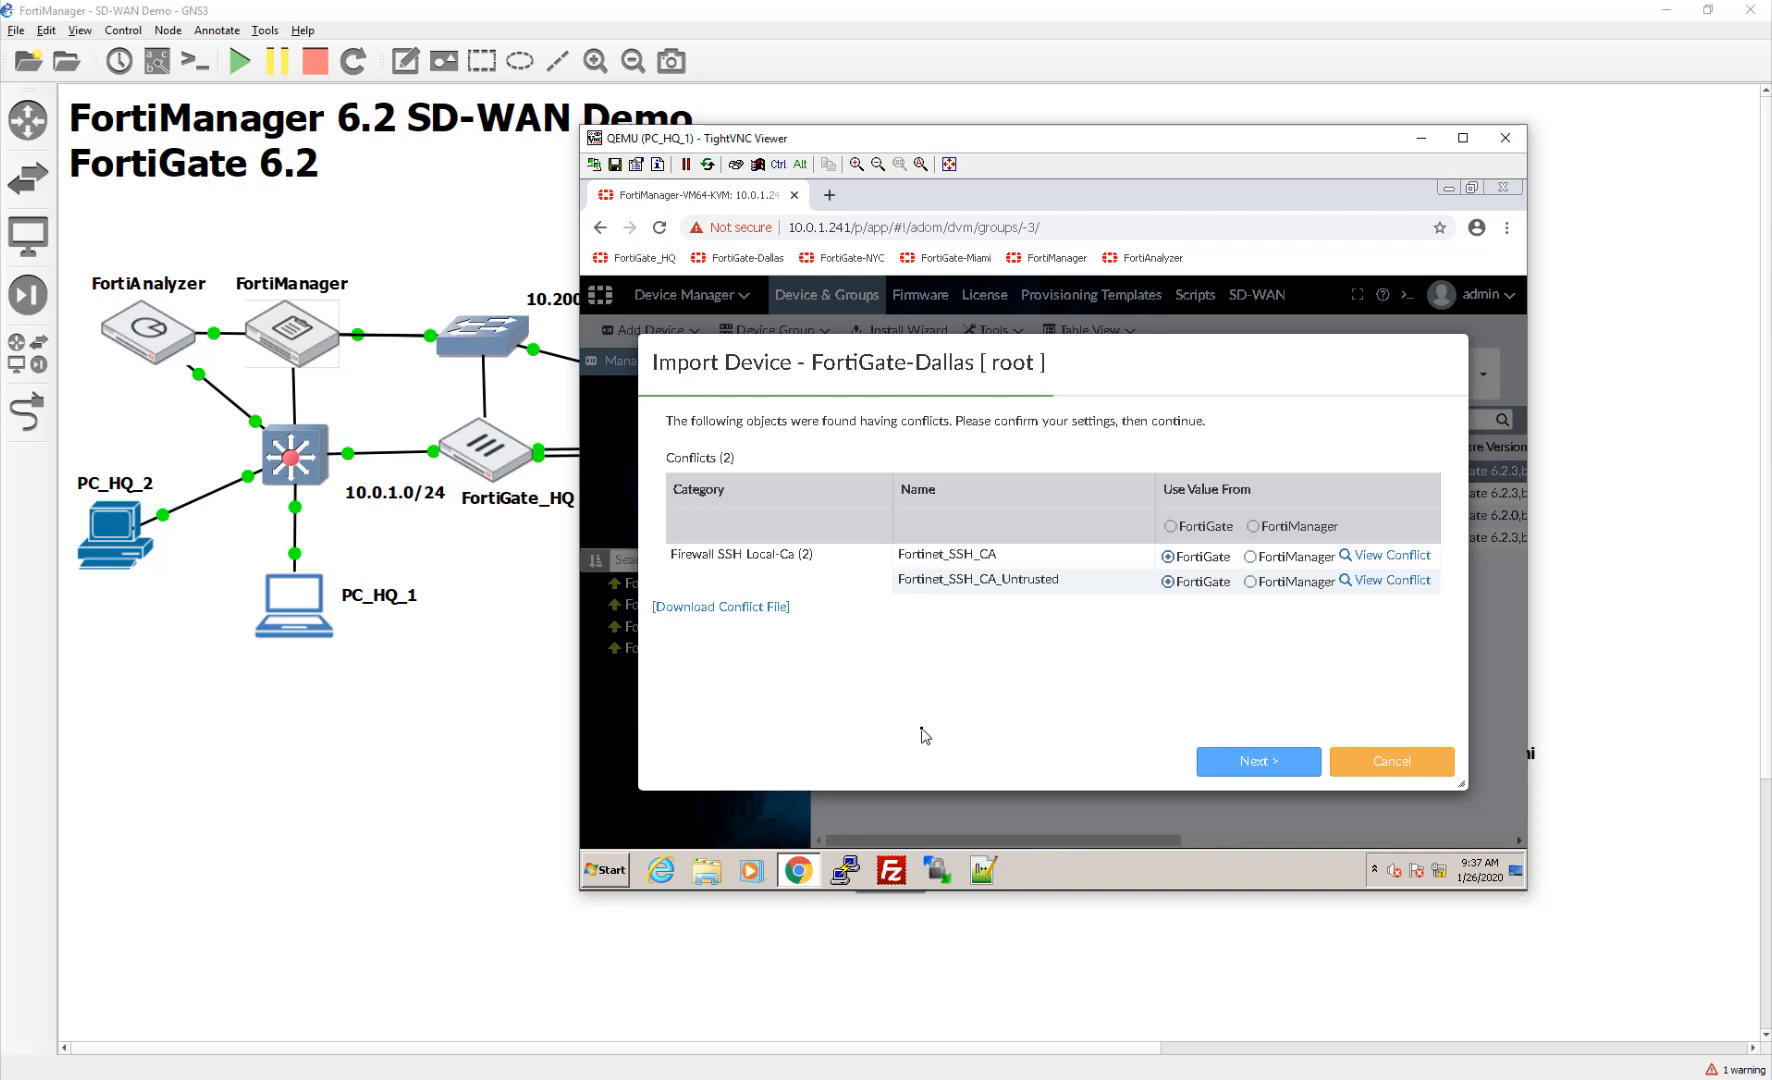
{"action": "left_click", "coordinate": [1250, 556]}
{"action": "left_click", "coordinate": [1250, 581]}
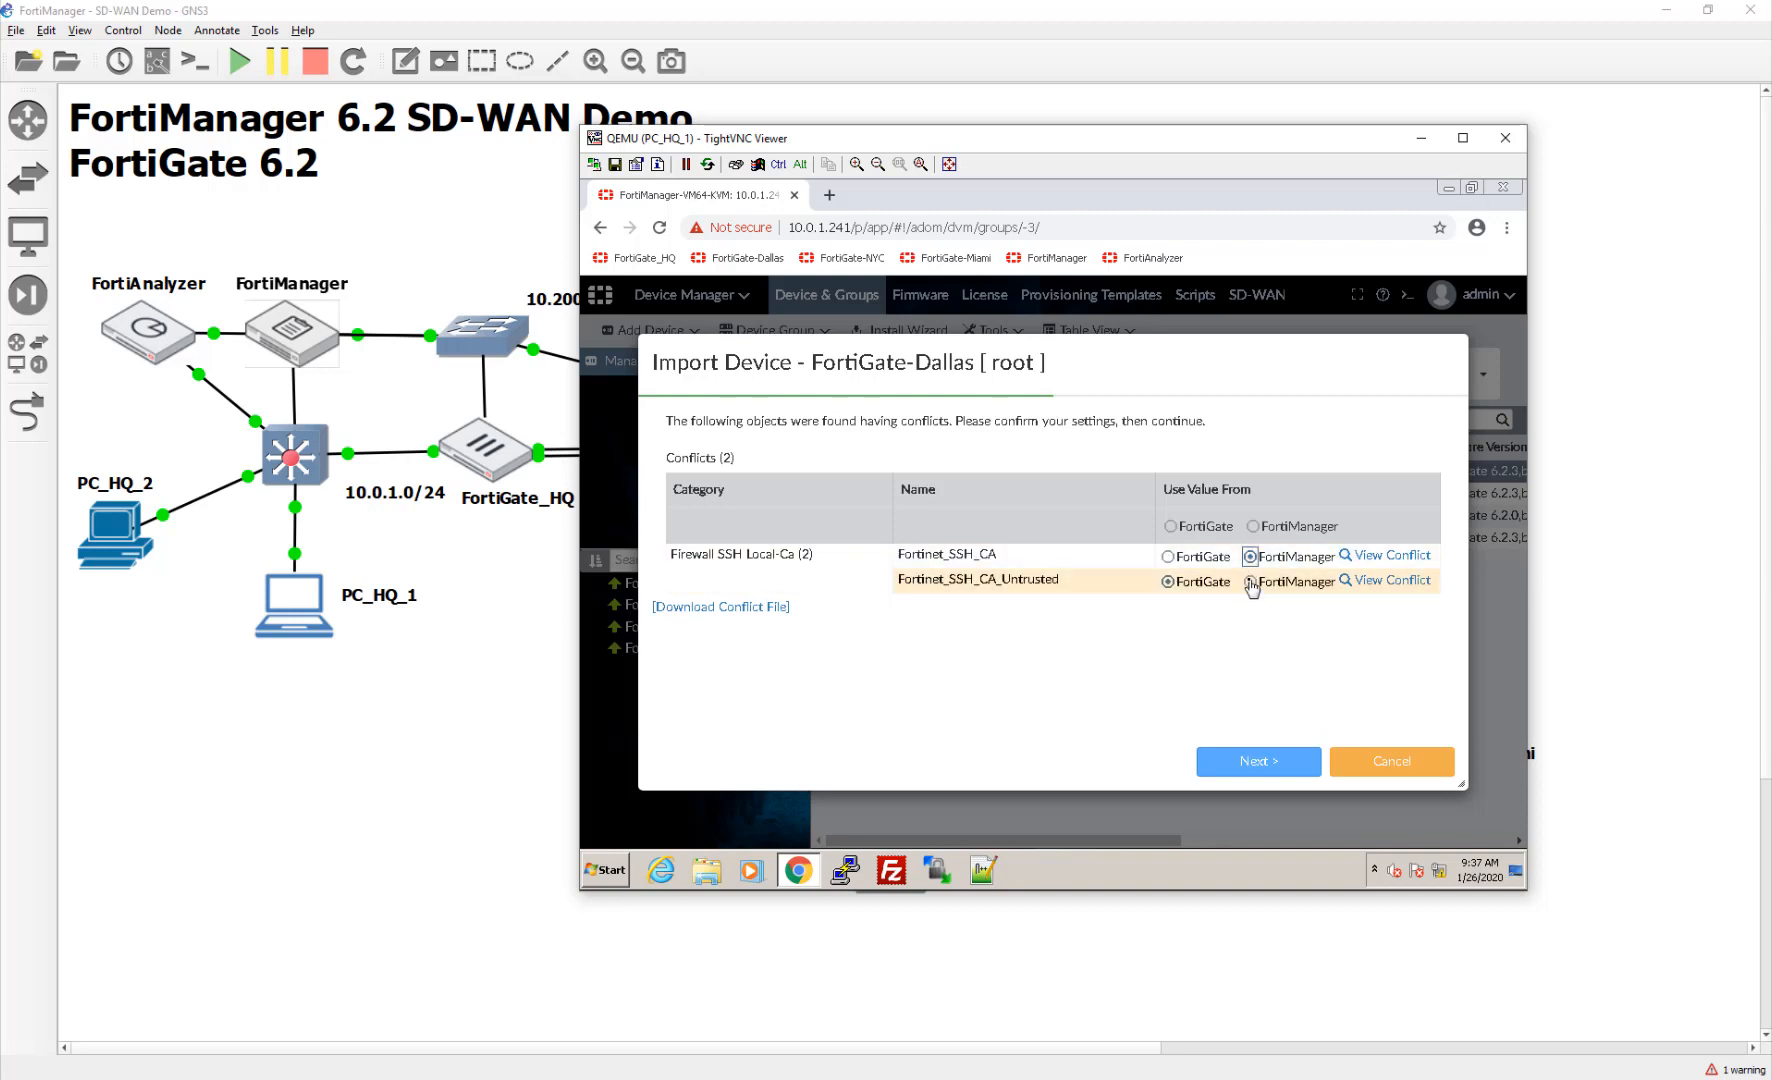
{"action": "left_click", "coordinate": [1250, 762]}
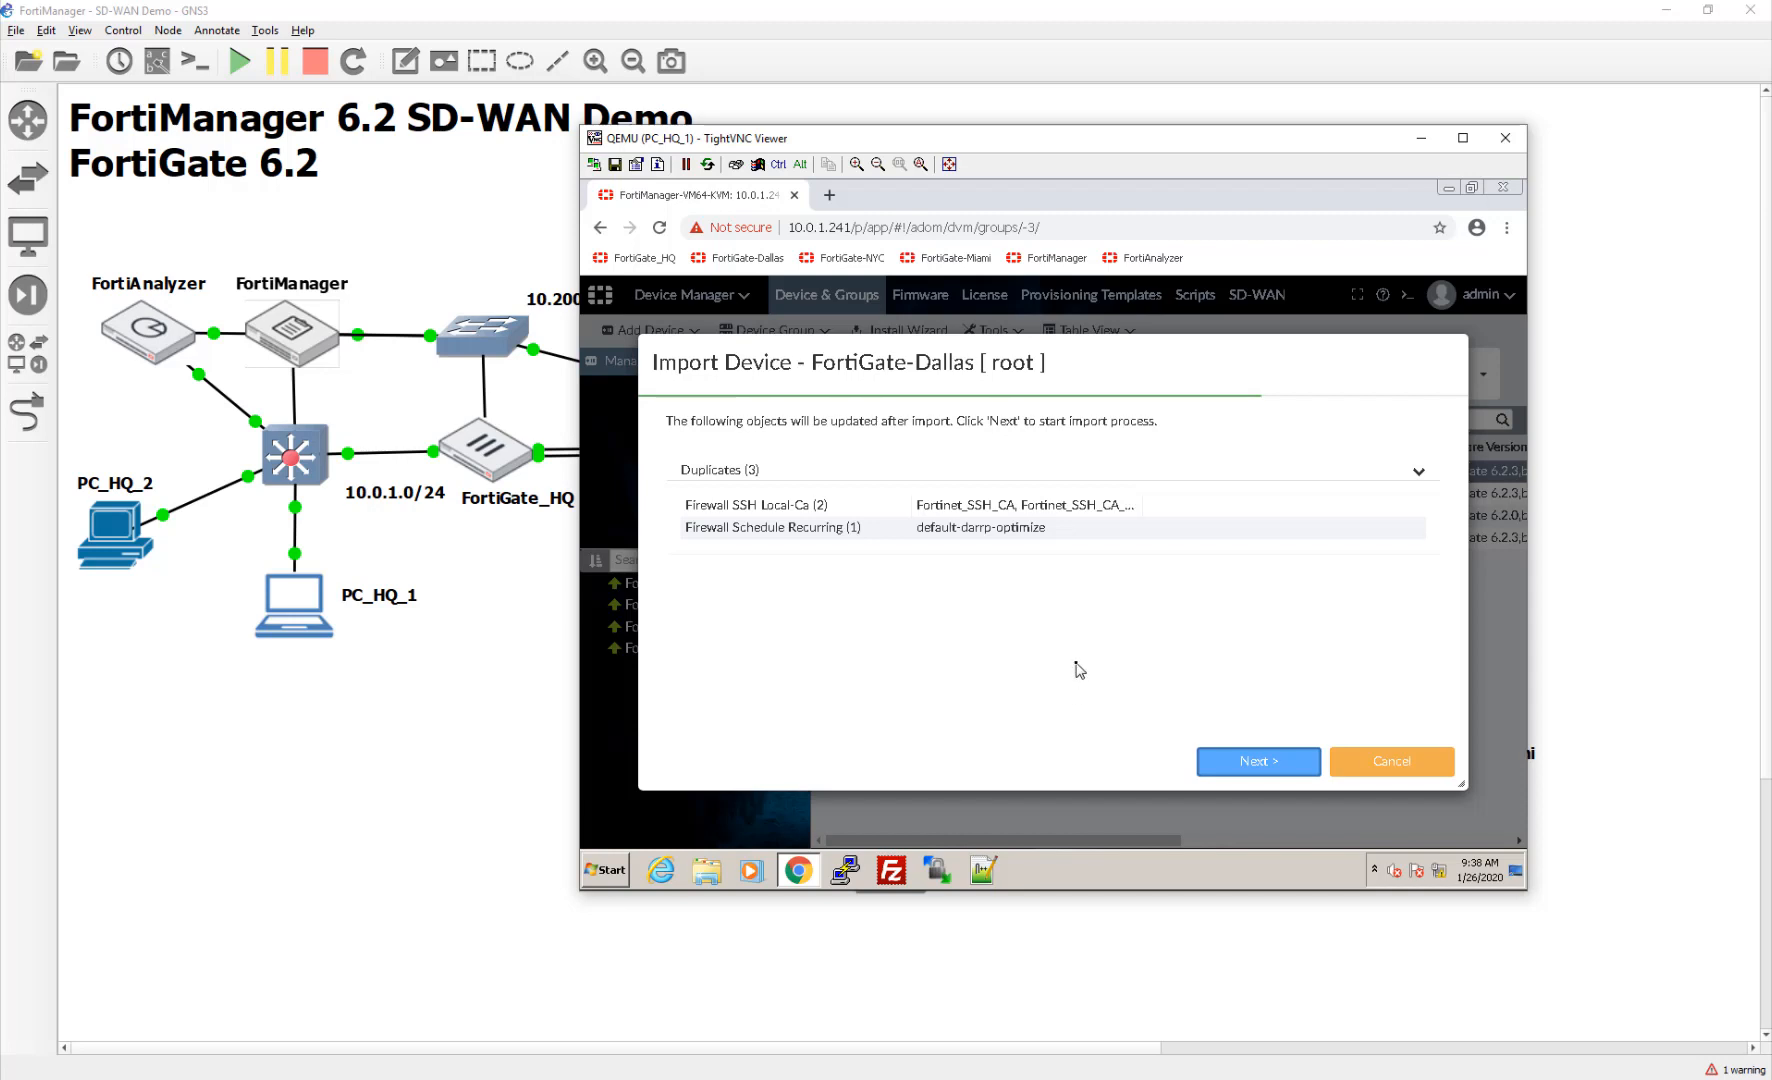
{"action": "left_click", "coordinate": [1244, 777]}
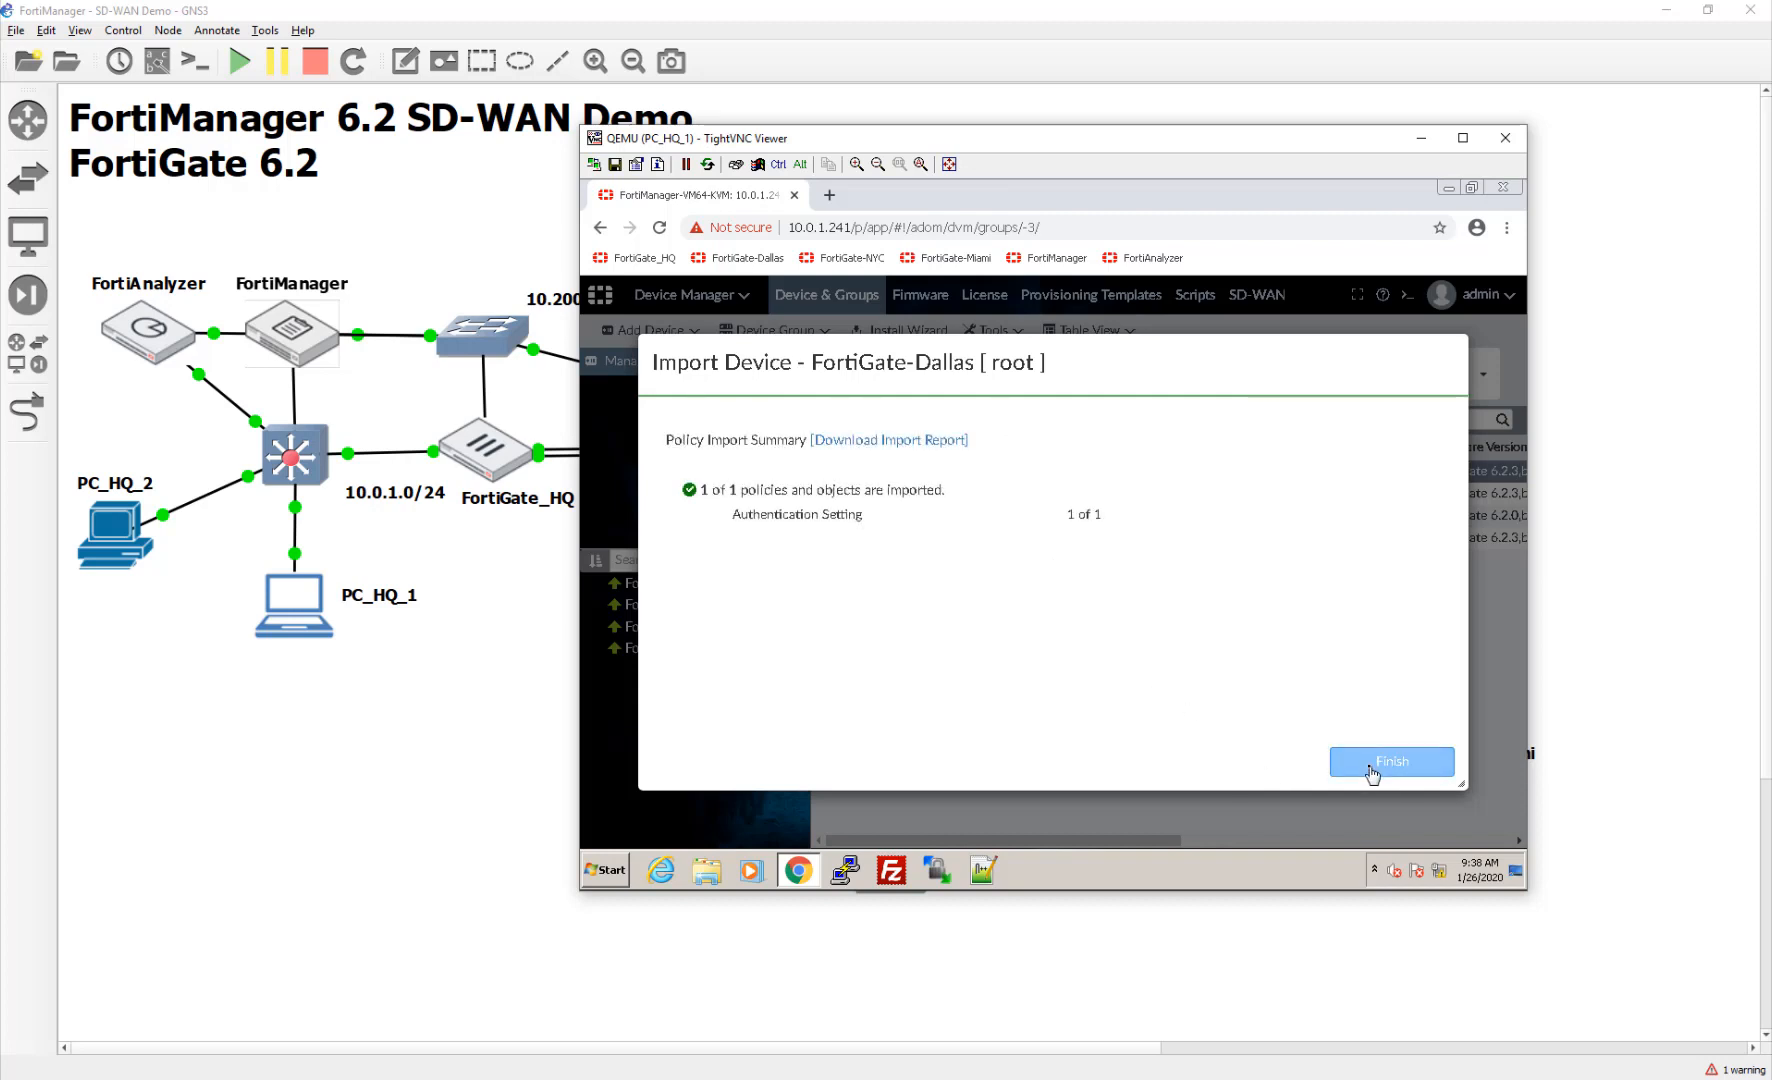
{"action": "left_click", "coordinate": [1372, 768]}
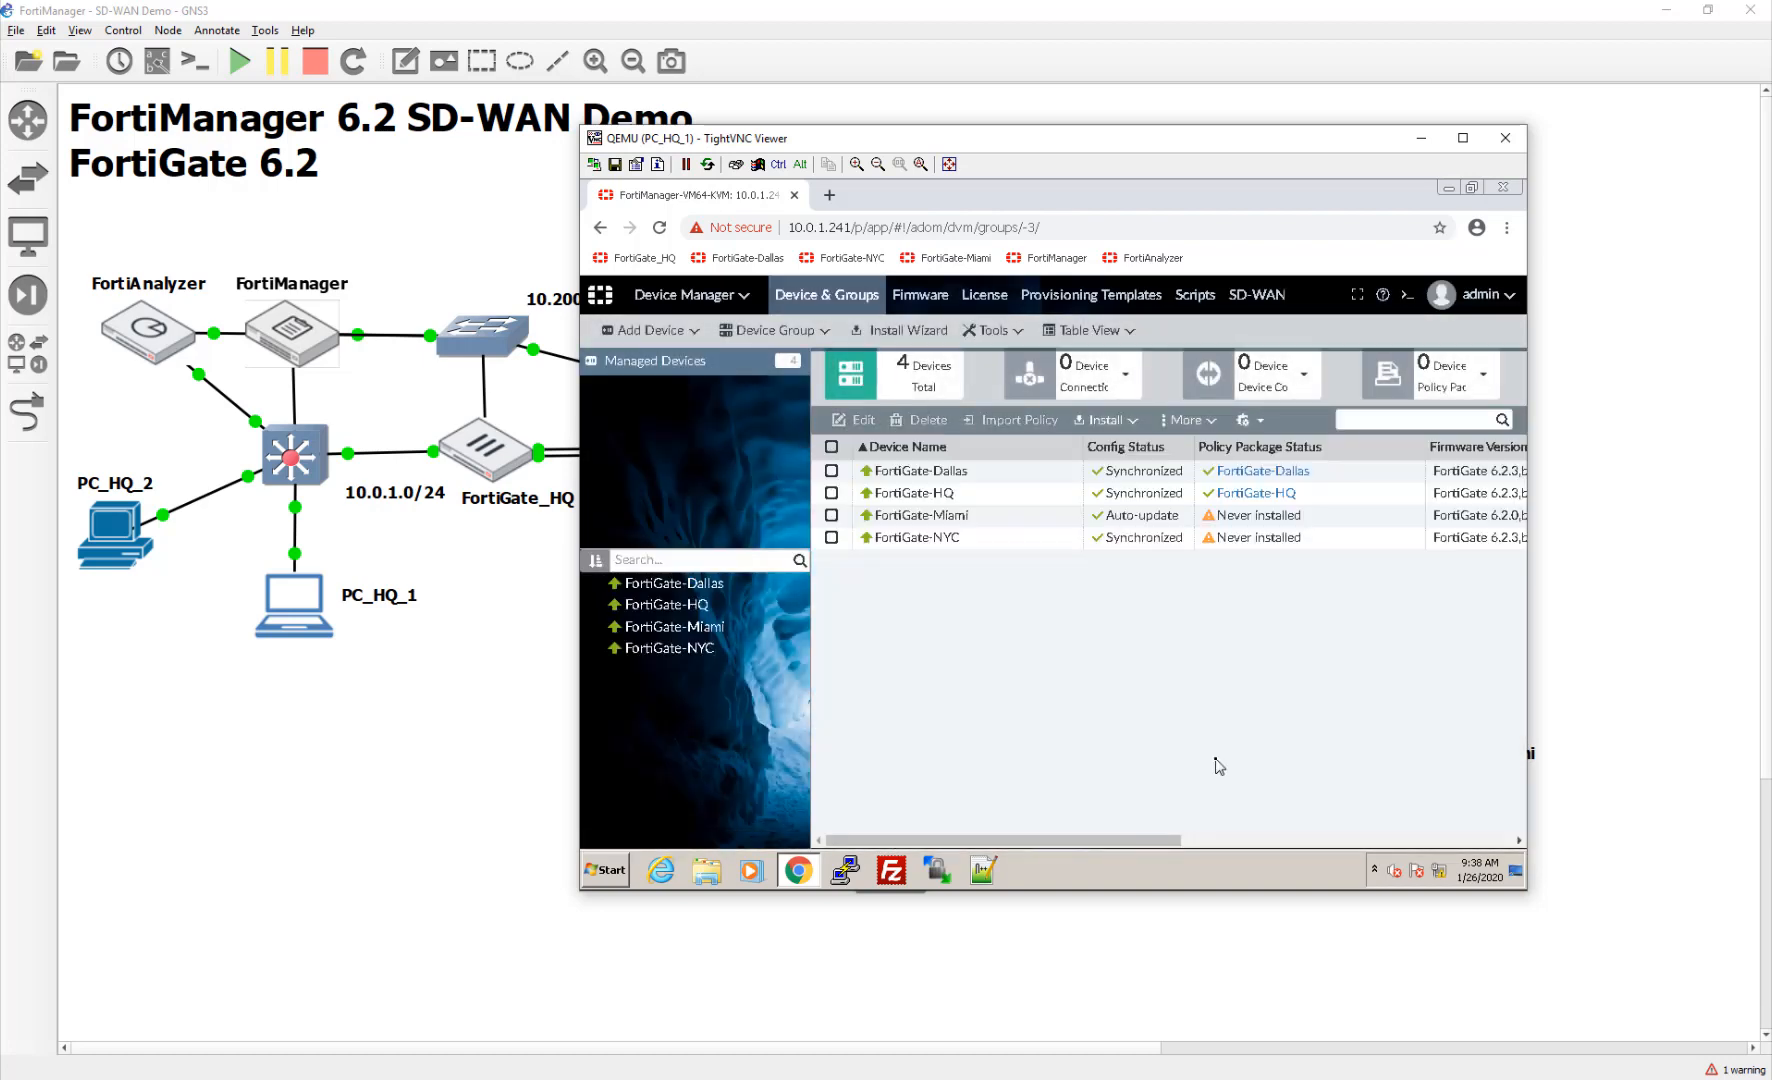
Step: Import FortiGate-Miami's policy into a new package, using FortiManager's values for all SSH CA conflicts
{"action": "right_click", "coordinate": [1230, 515]}
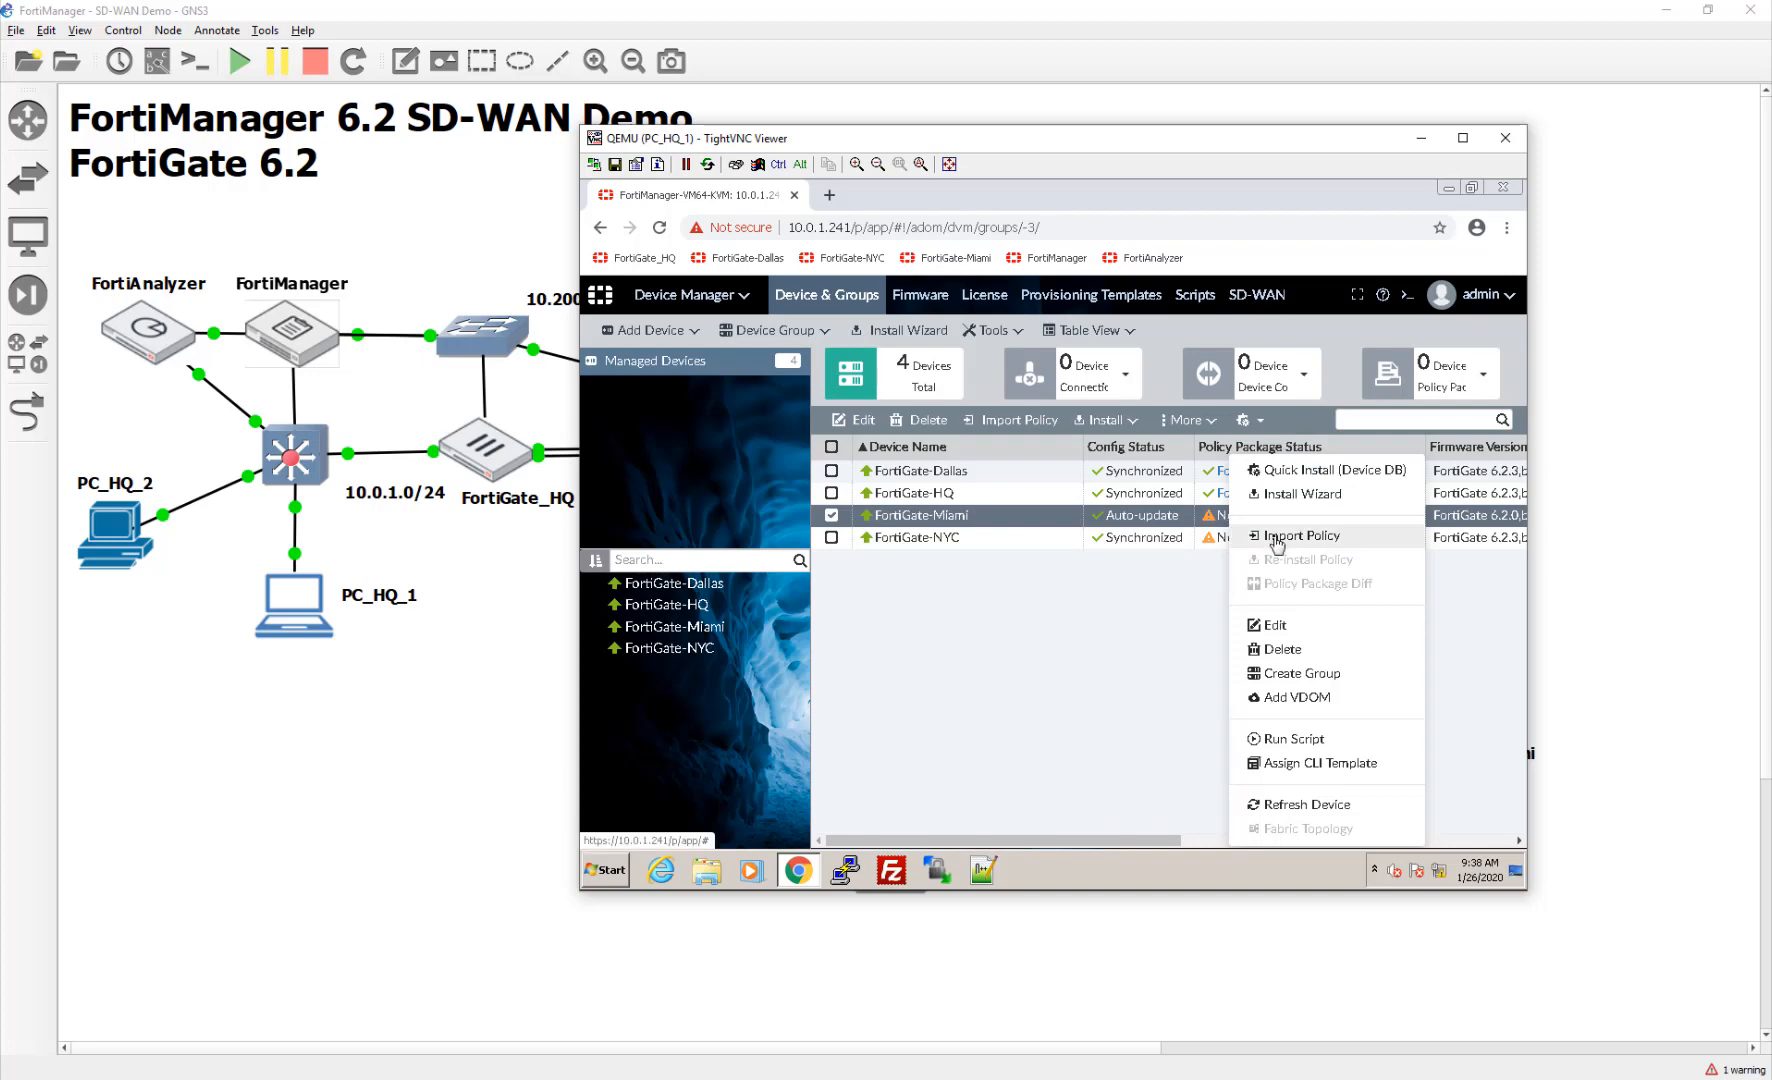
{"action": "left_click", "coordinate": [1277, 541]}
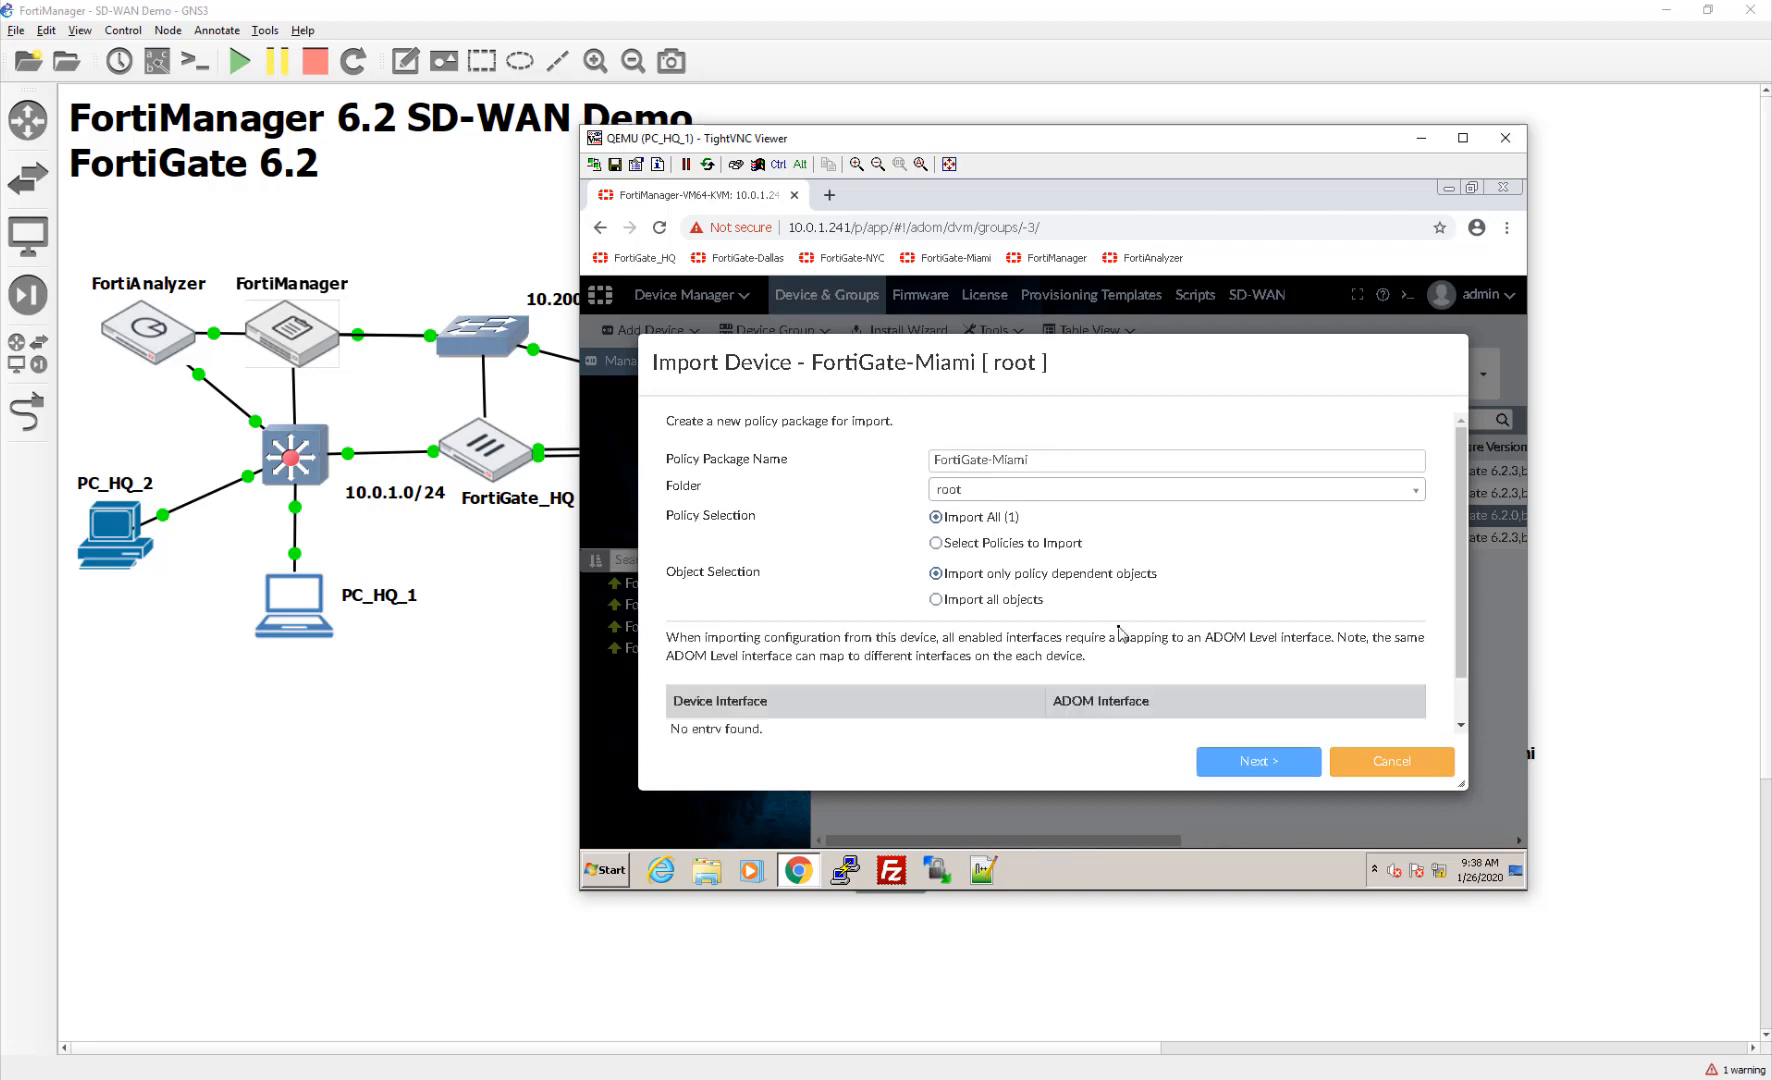
{"action": "scroll", "coordinate": [1119, 632], "scroll_direction": "down", "scroll_amount": 1}
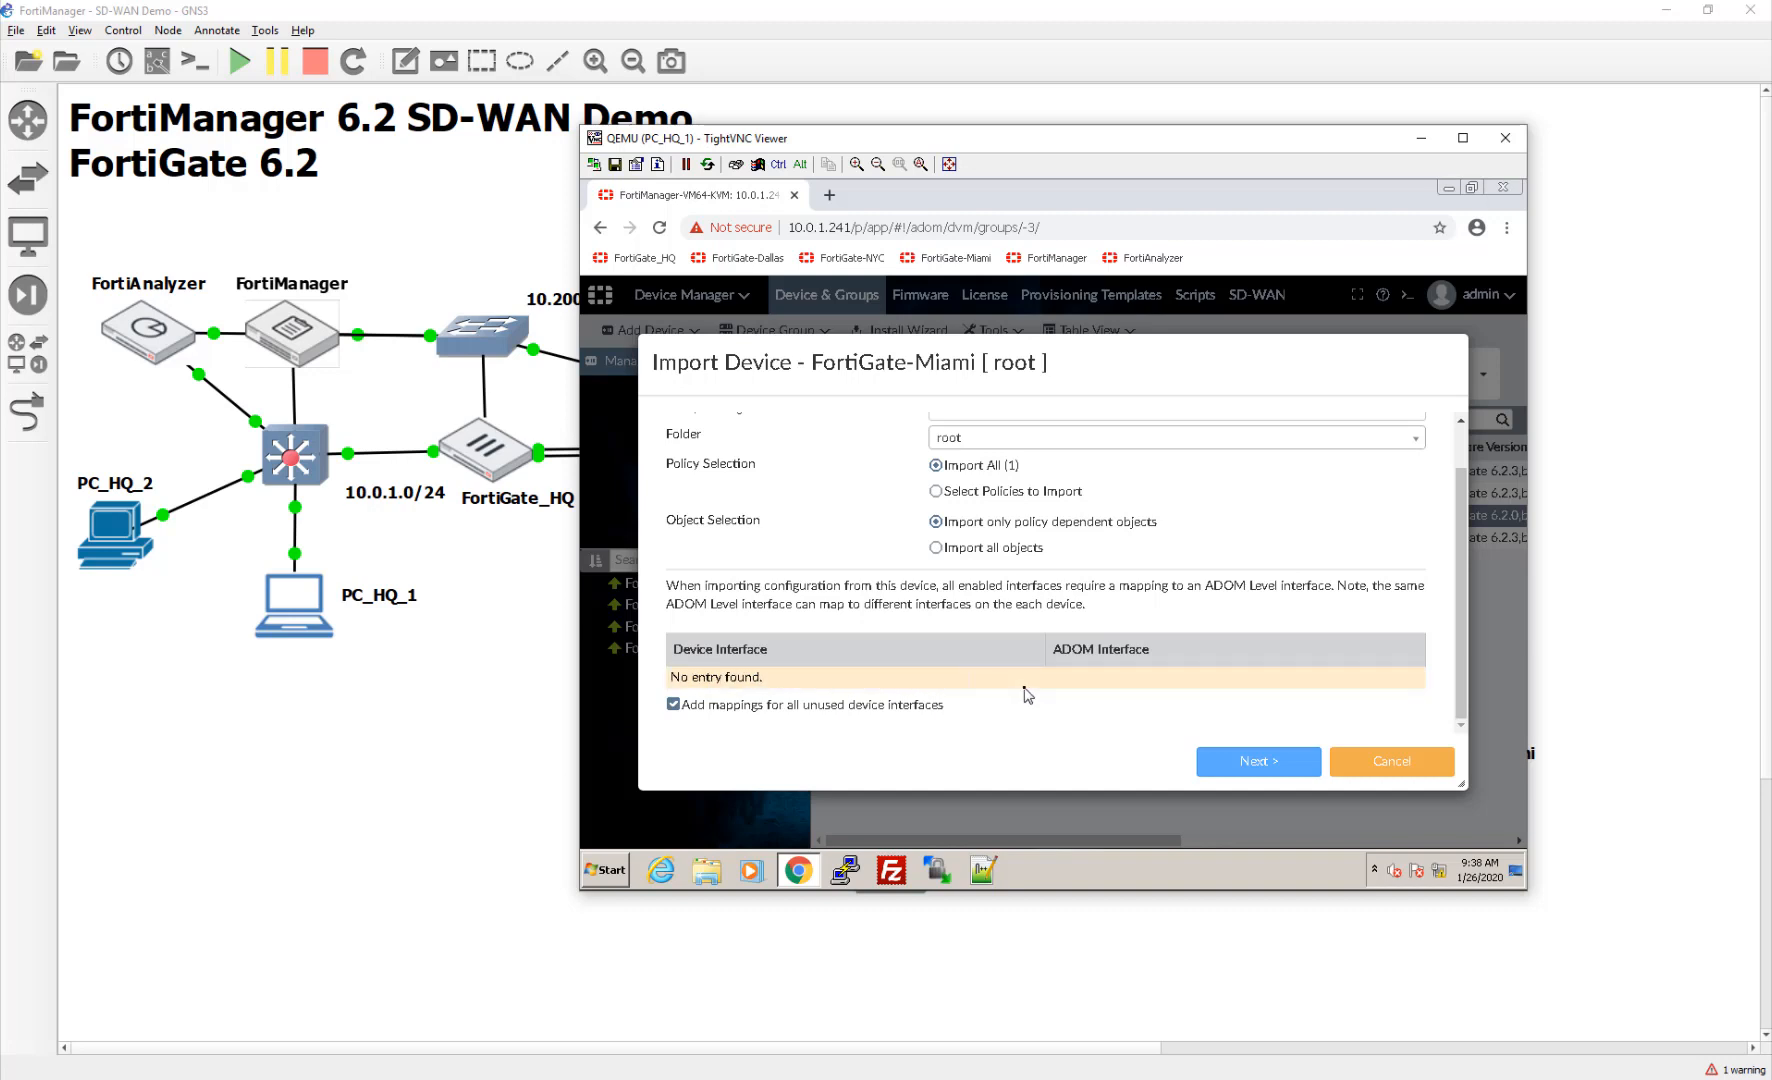
{"action": "scroll", "coordinate": [1018, 712], "scroll_direction": "up", "scroll_amount": 1}
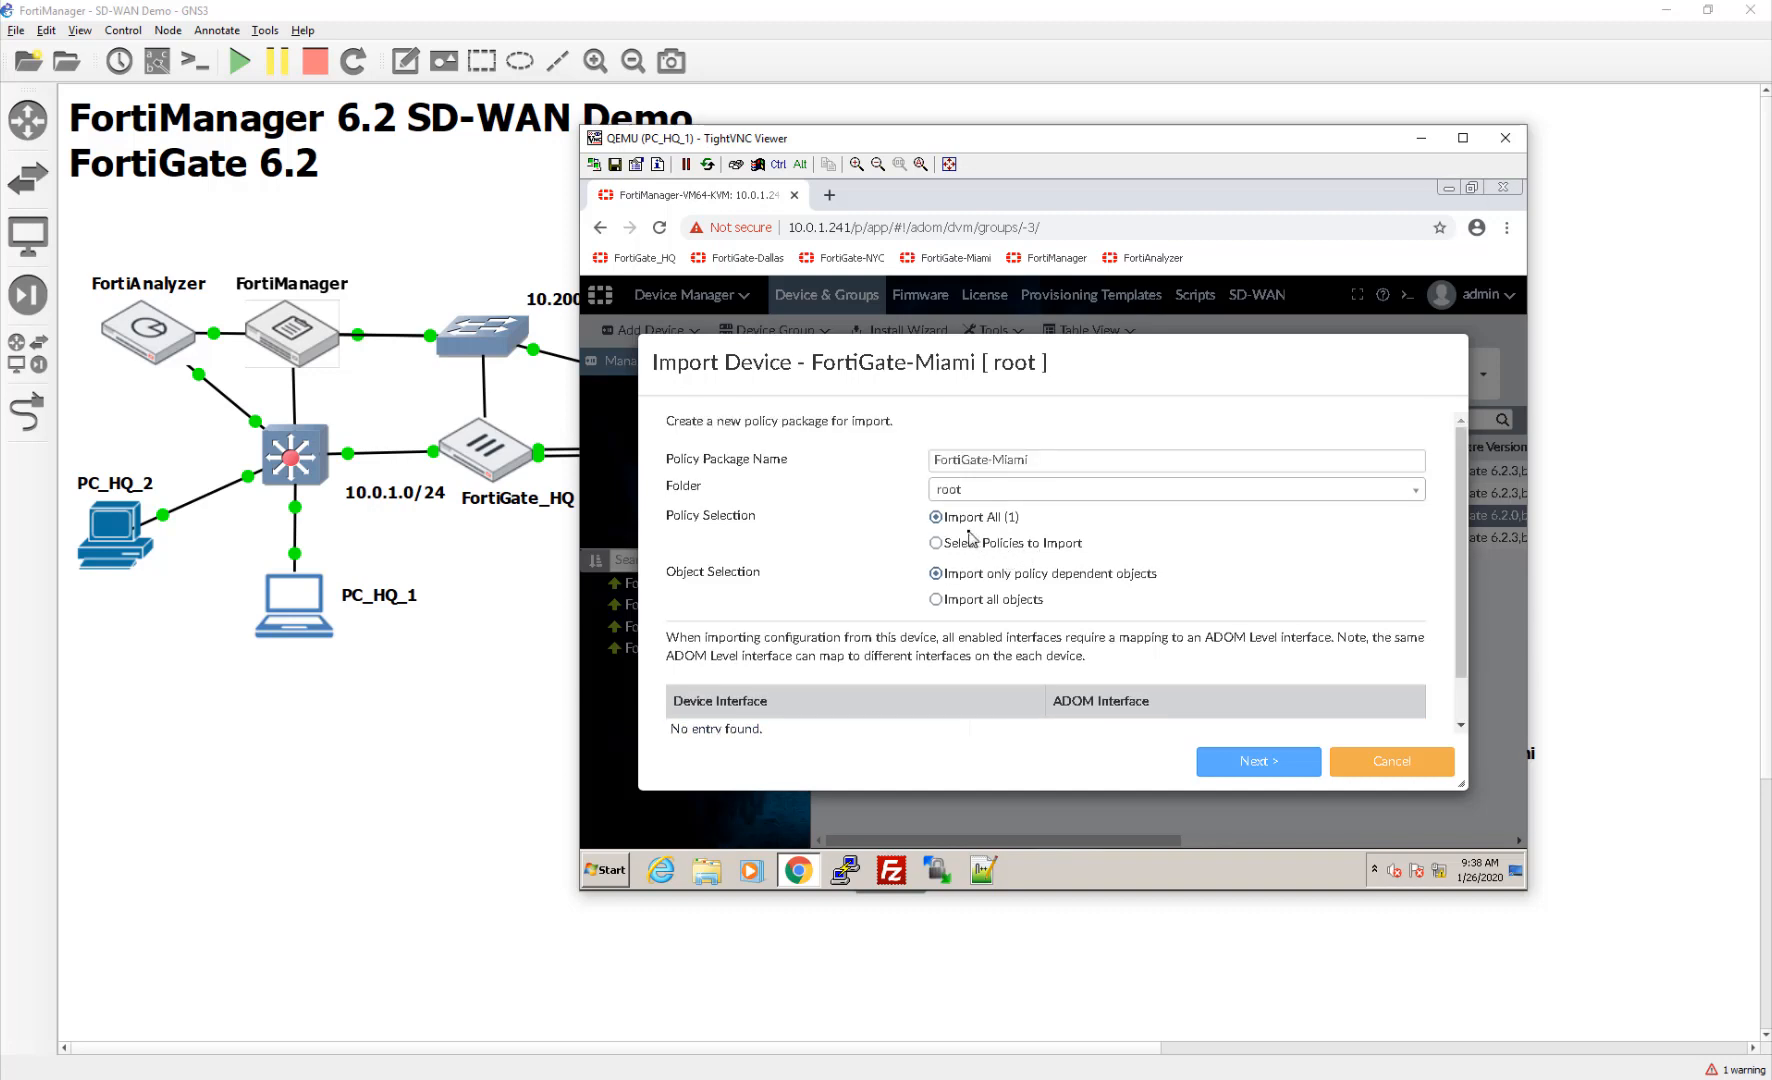
{"action": "left_click", "coordinate": [1250, 763]}
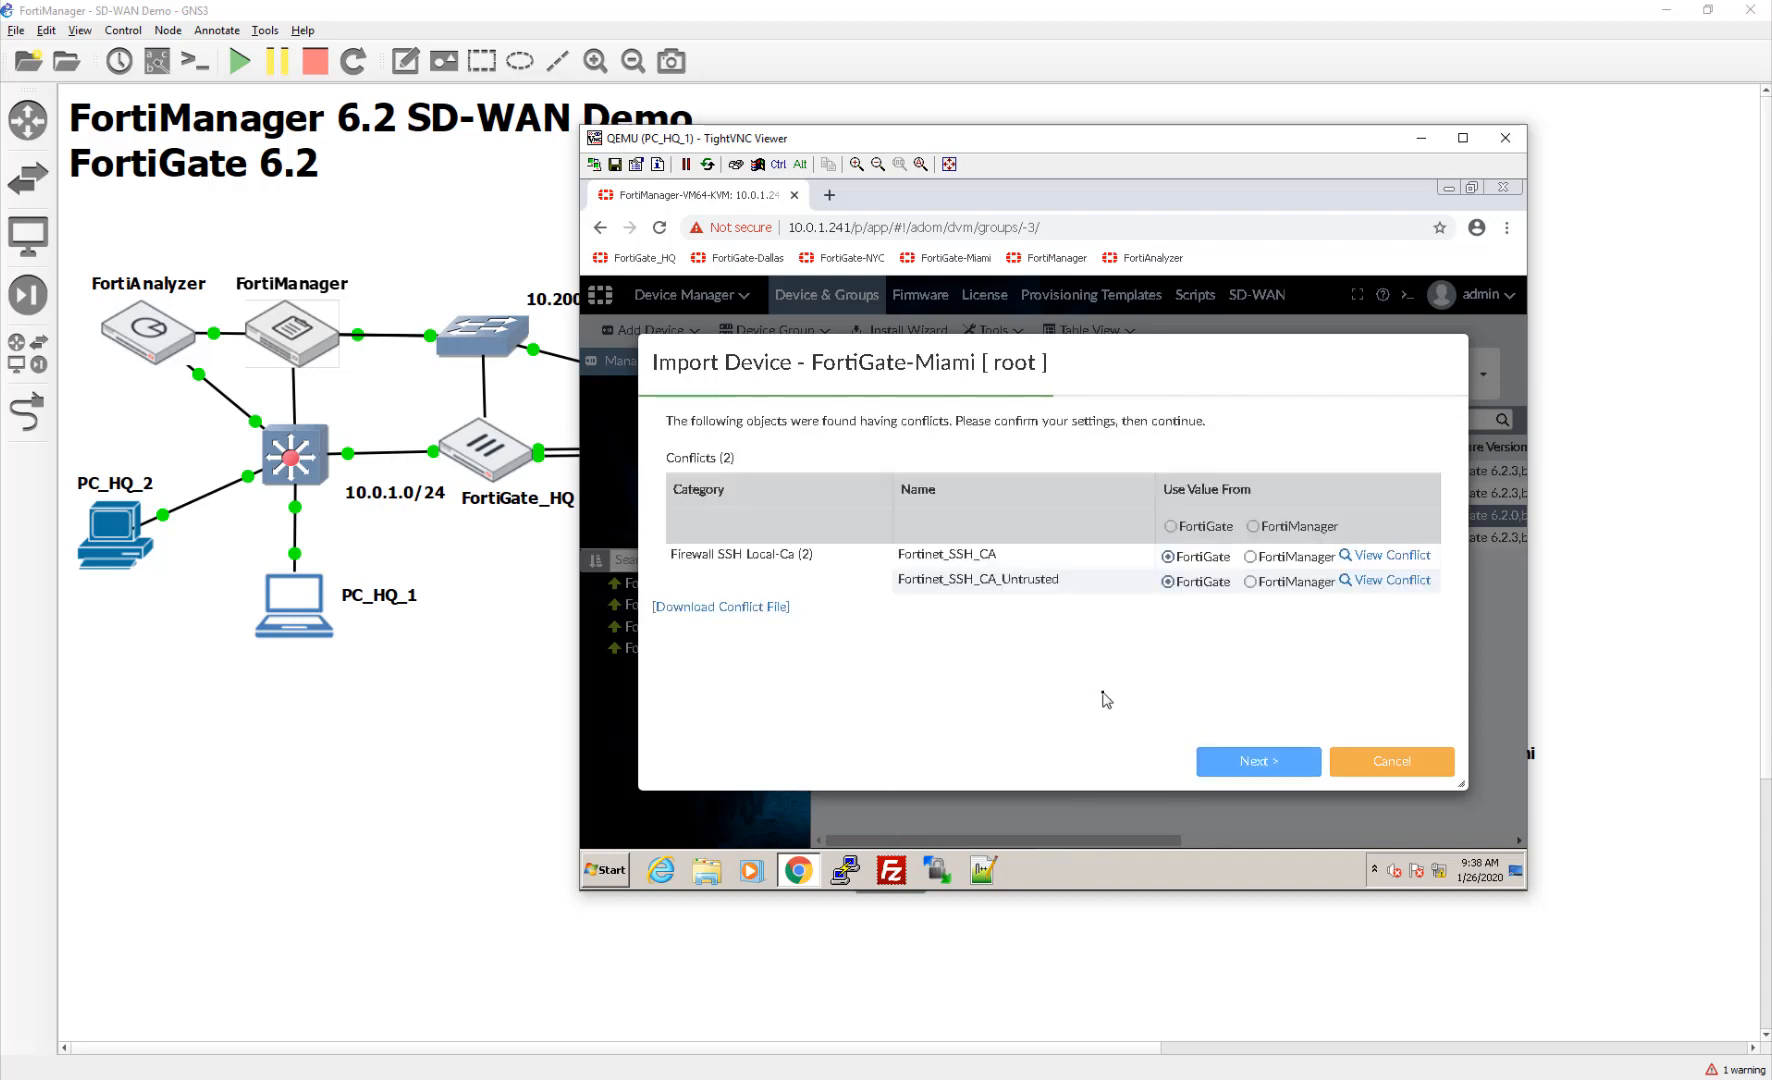
{"action": "left_click", "coordinate": [1252, 525]}
{"action": "left_click", "coordinate": [1255, 760]}
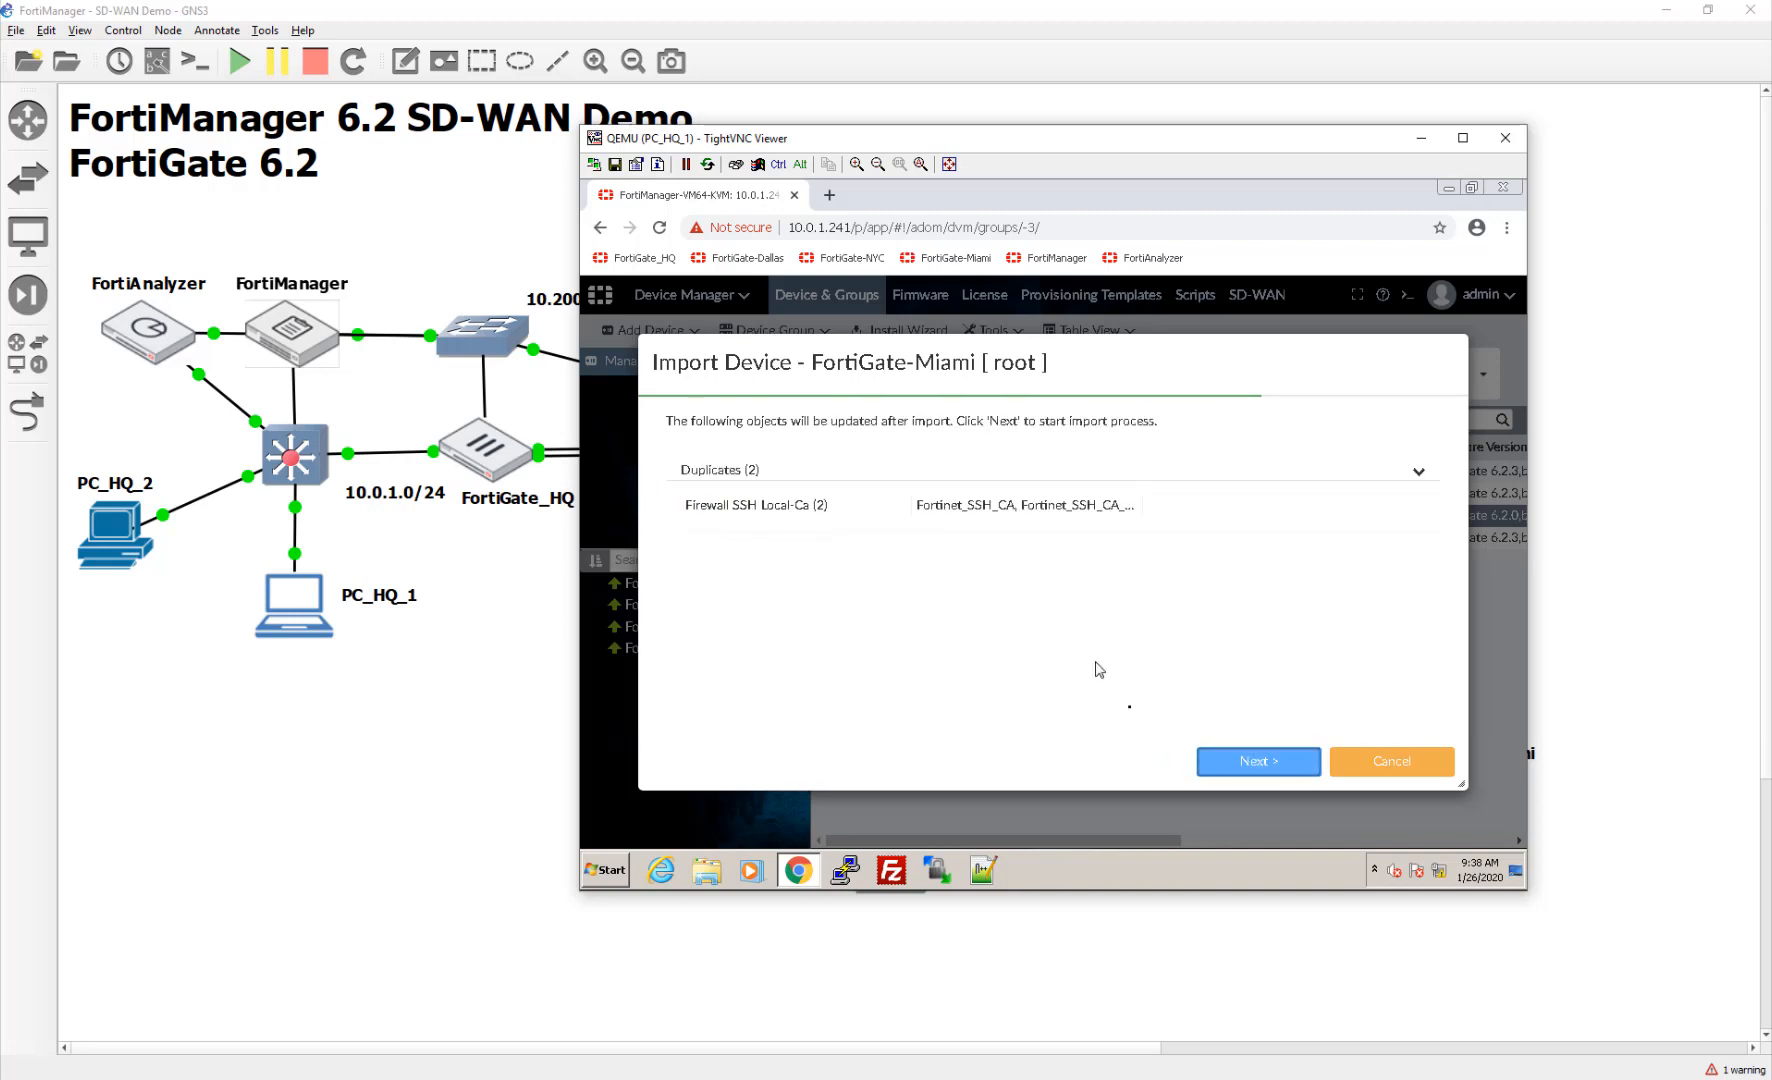
{"action": "left_click", "coordinate": [1207, 755]}
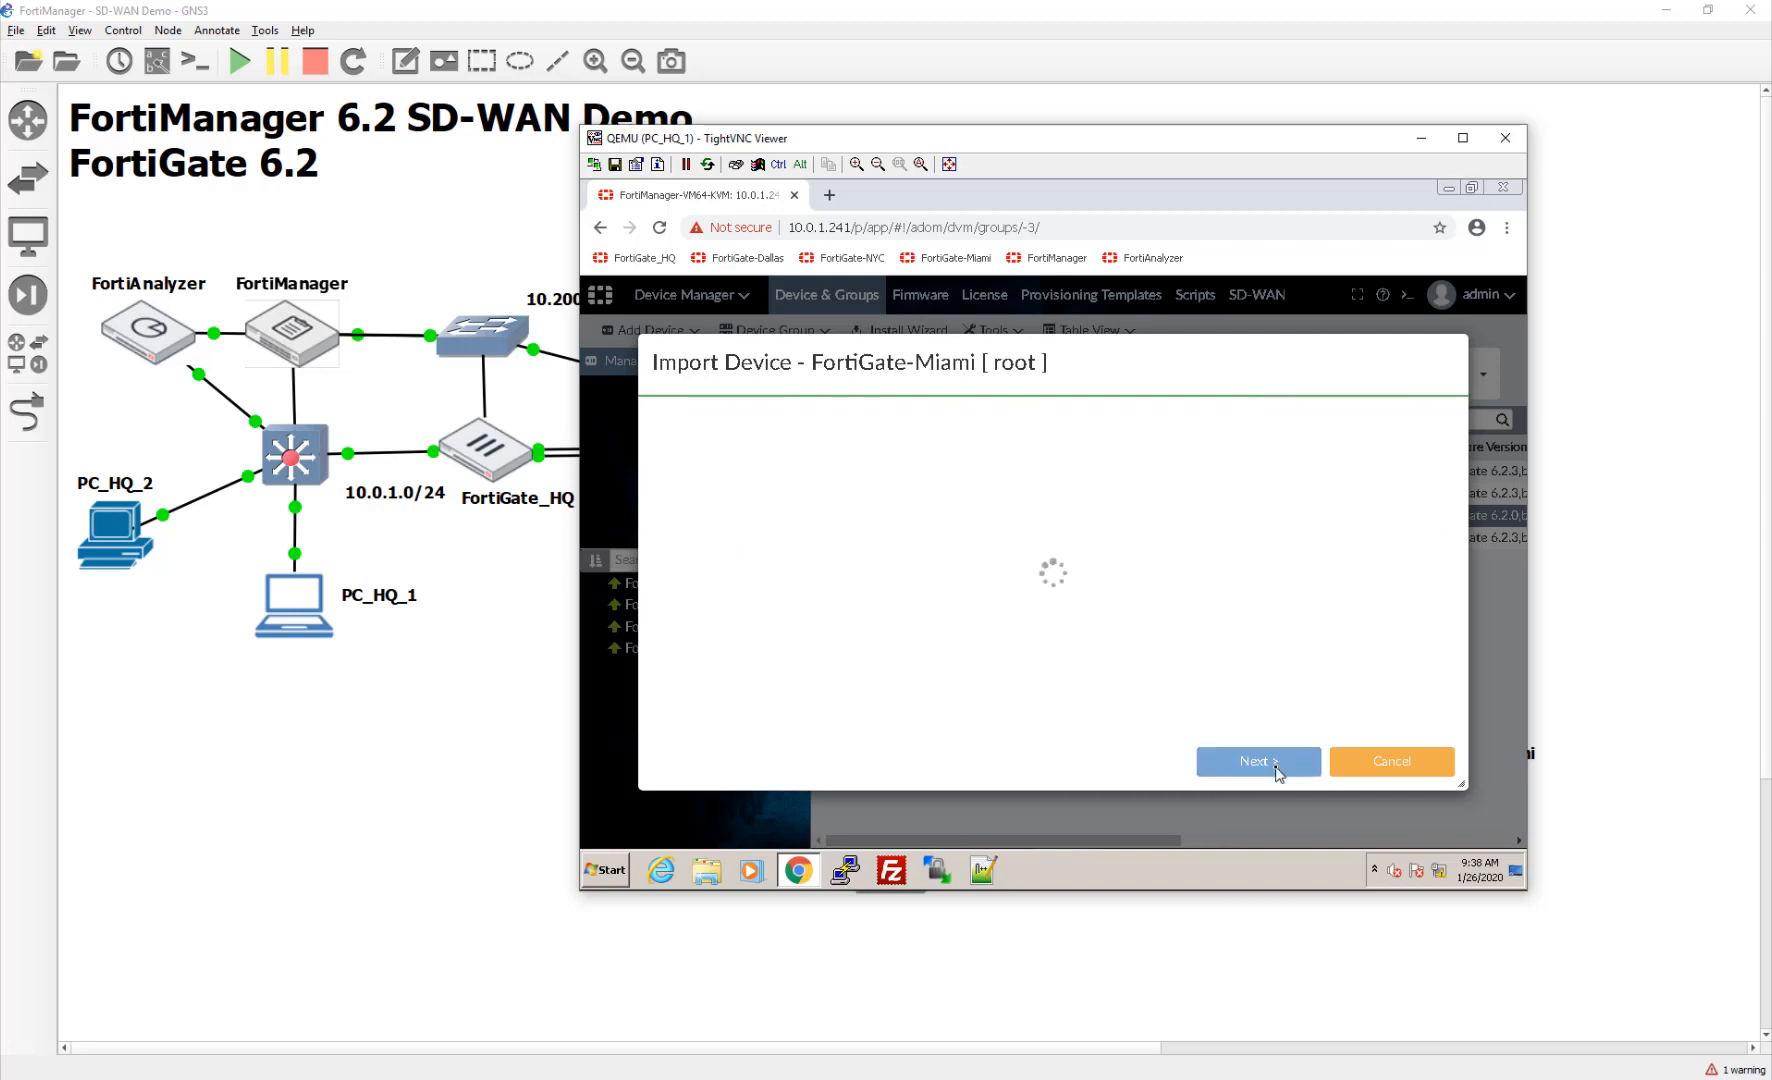
{"action": "left_click", "coordinate": [1358, 769]}
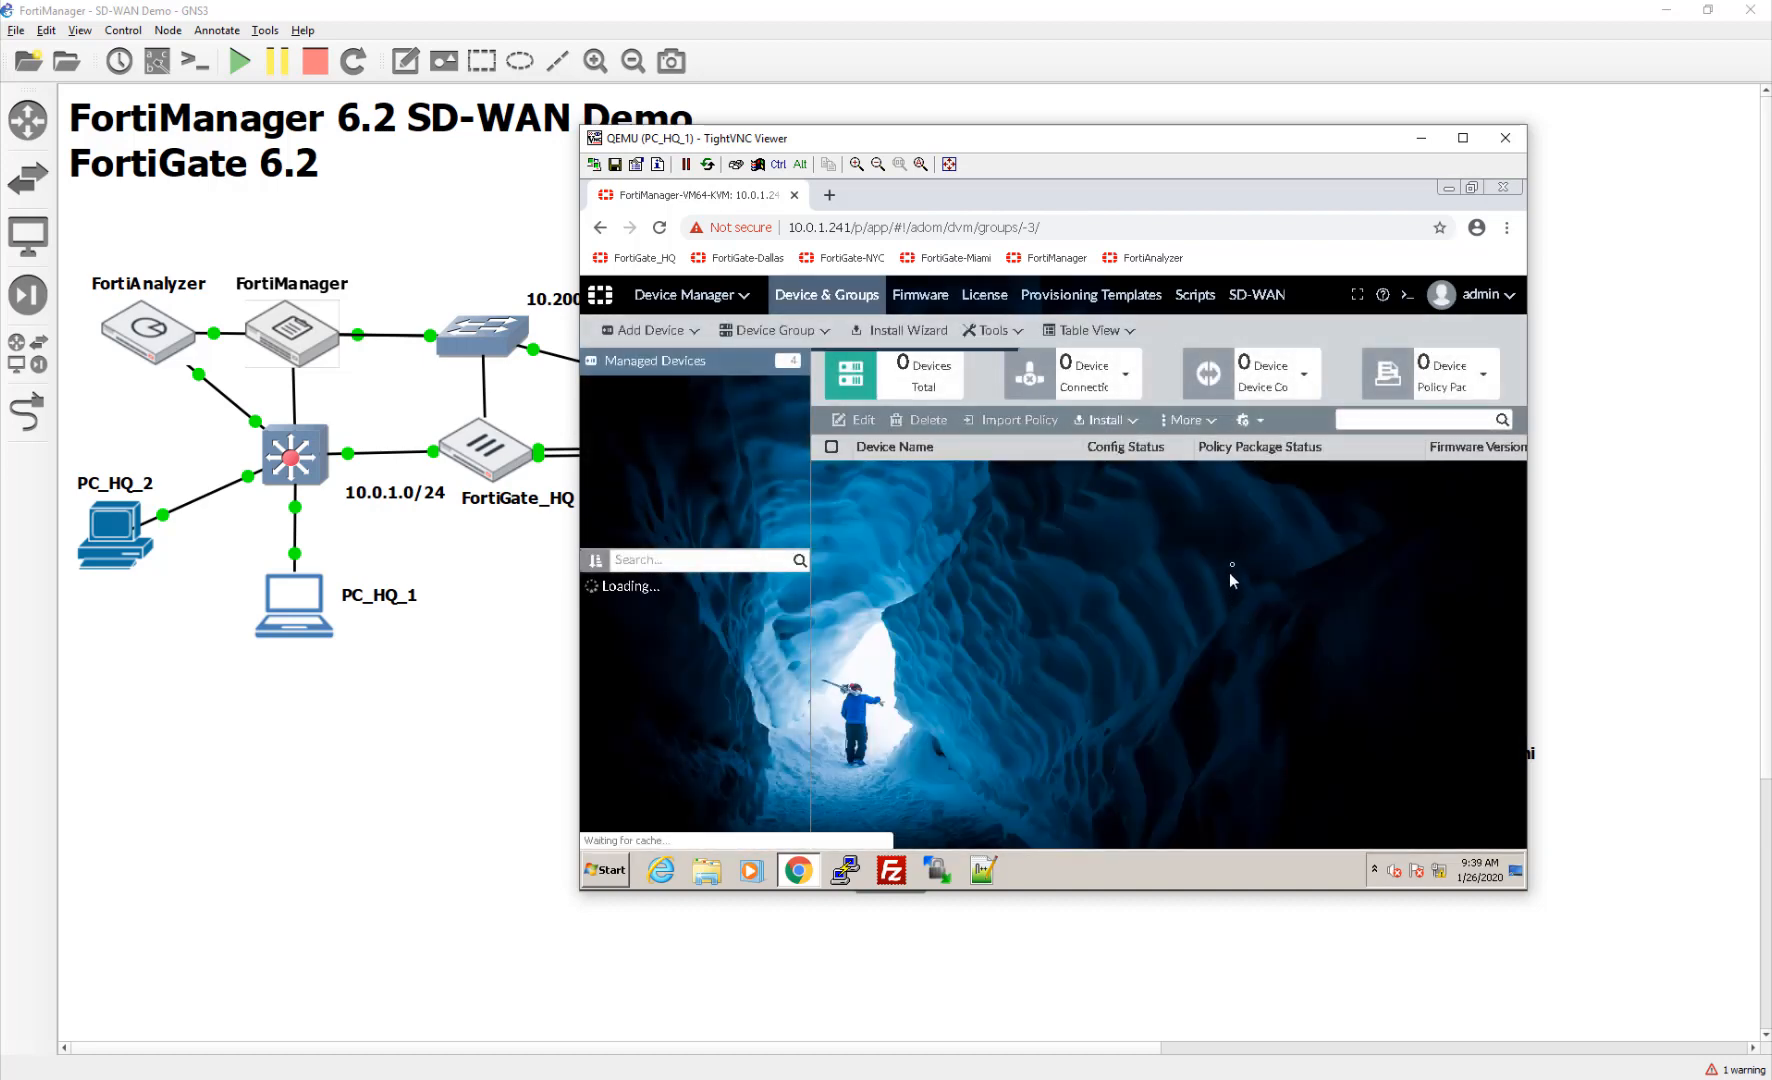
{"action": "left_click", "coordinate": [1250, 538]}
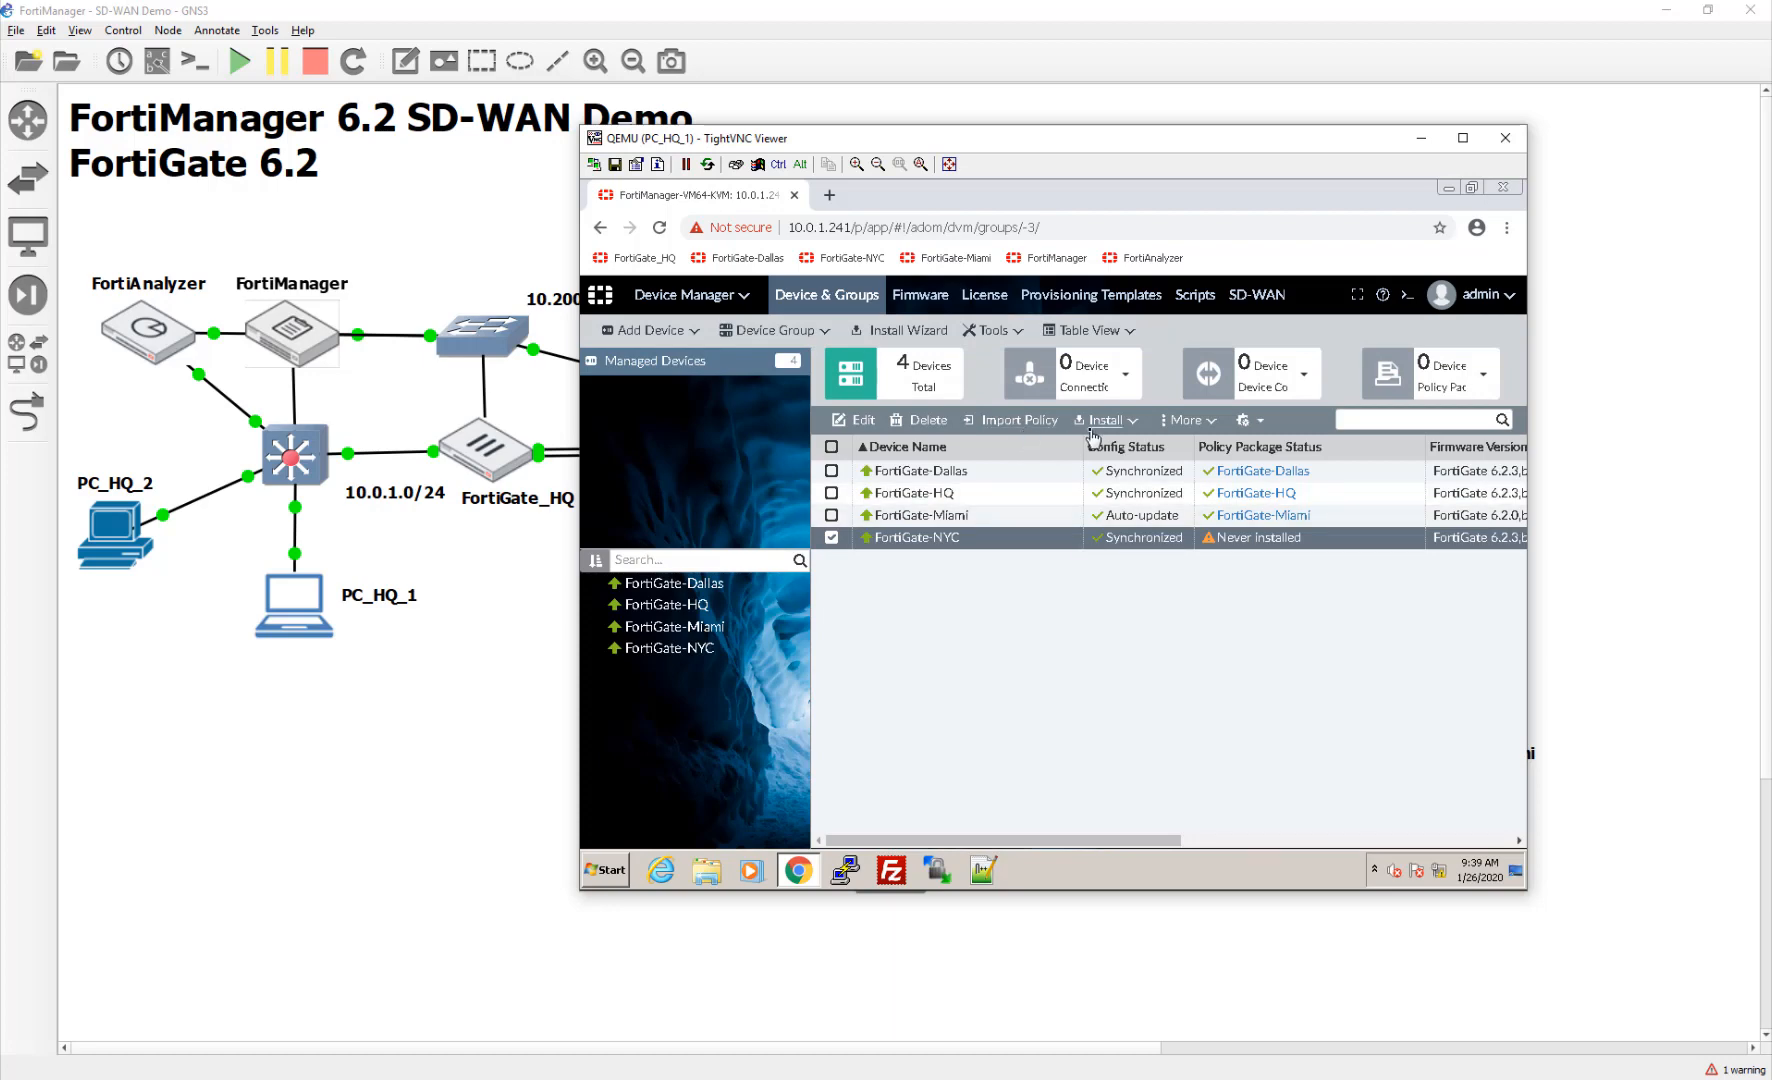
Step: Import FortiGate-NYC's policy with FortiManager's conflict values, then bring the GNS3 topology forward
{"action": "left_click", "coordinate": [1010, 421]}
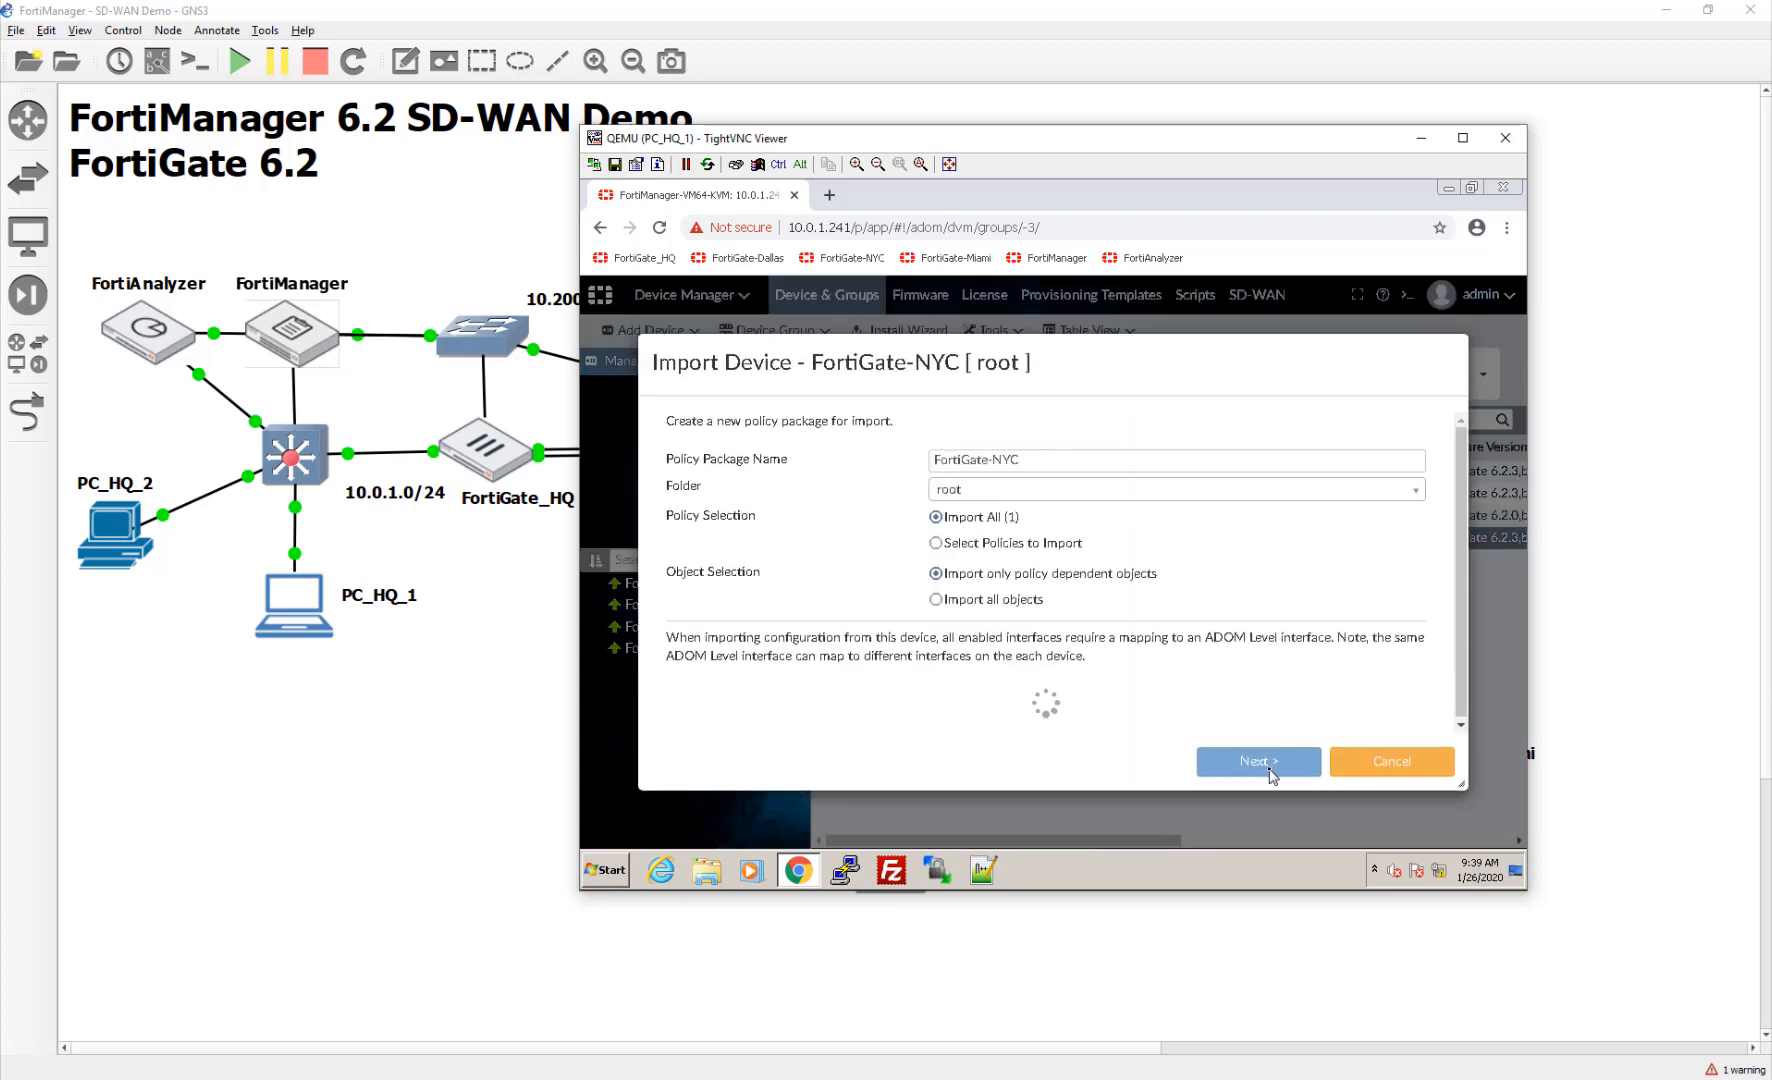
{"action": "left_click", "coordinate": [1256, 765]}
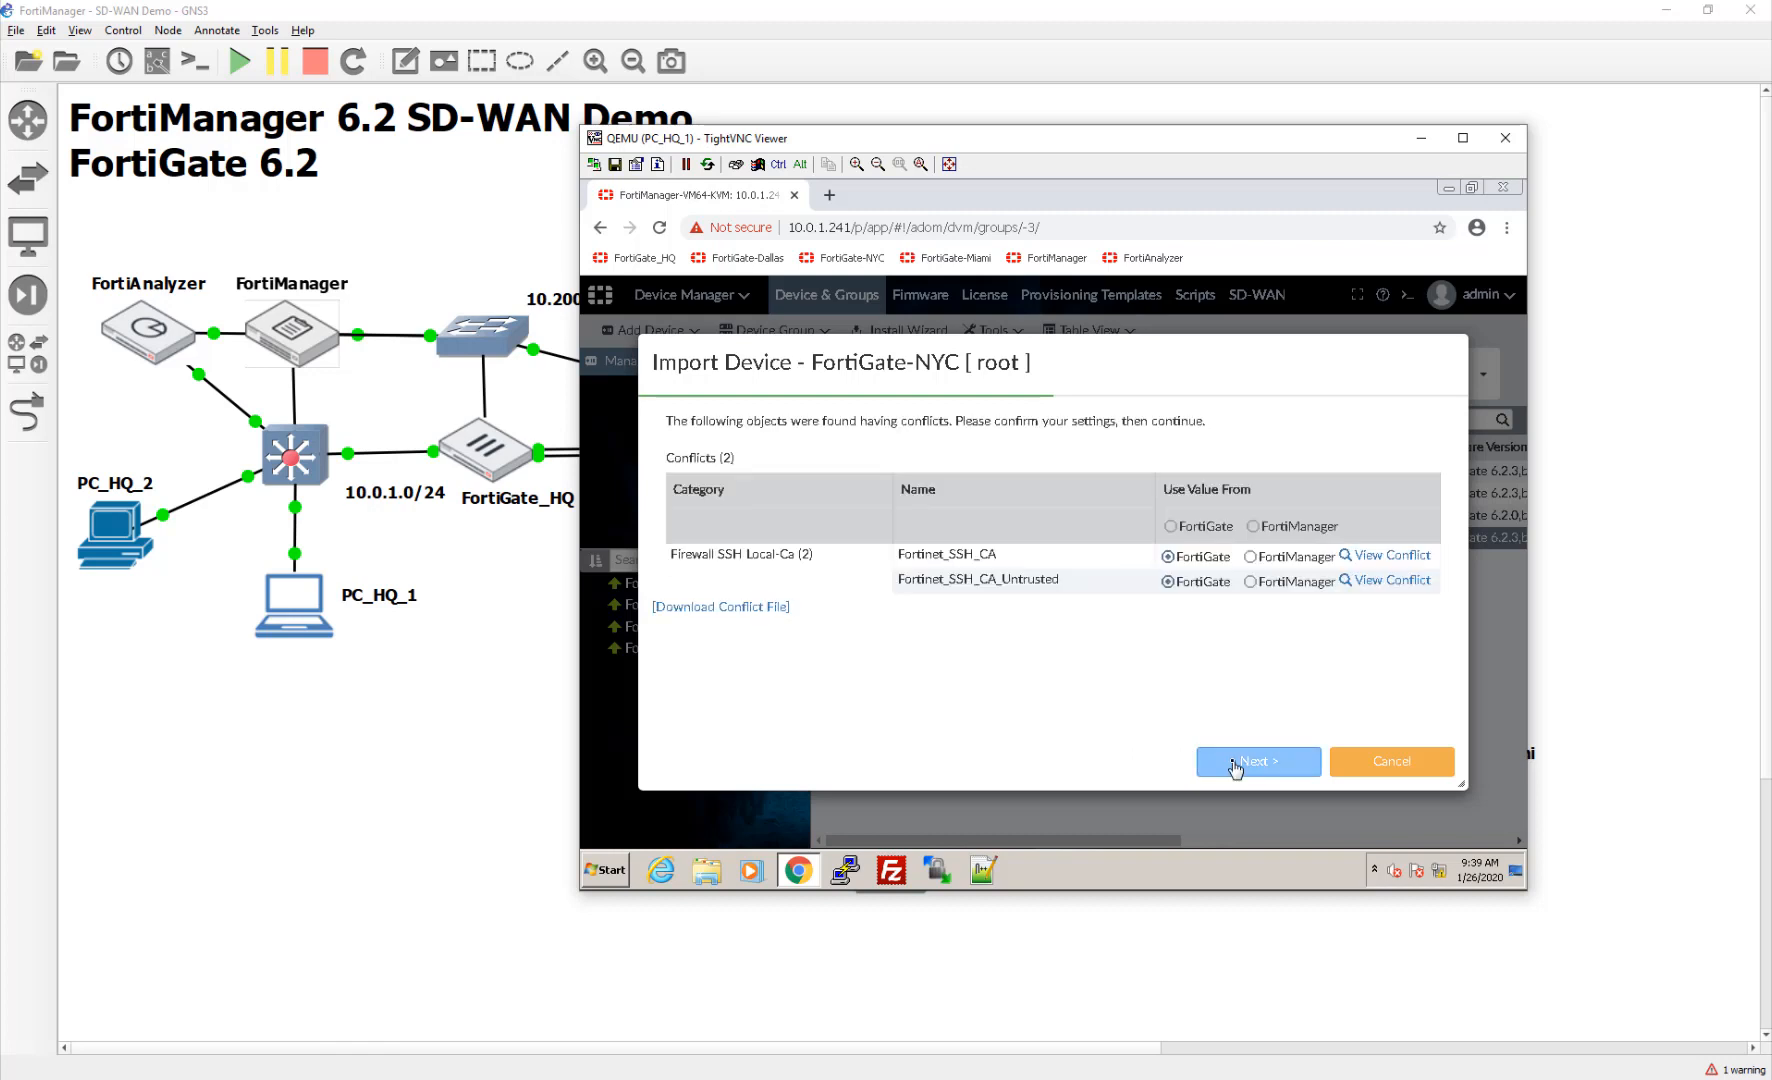
{"action": "left_click", "coordinate": [1252, 526]}
{"action": "left_click", "coordinate": [1296, 757]}
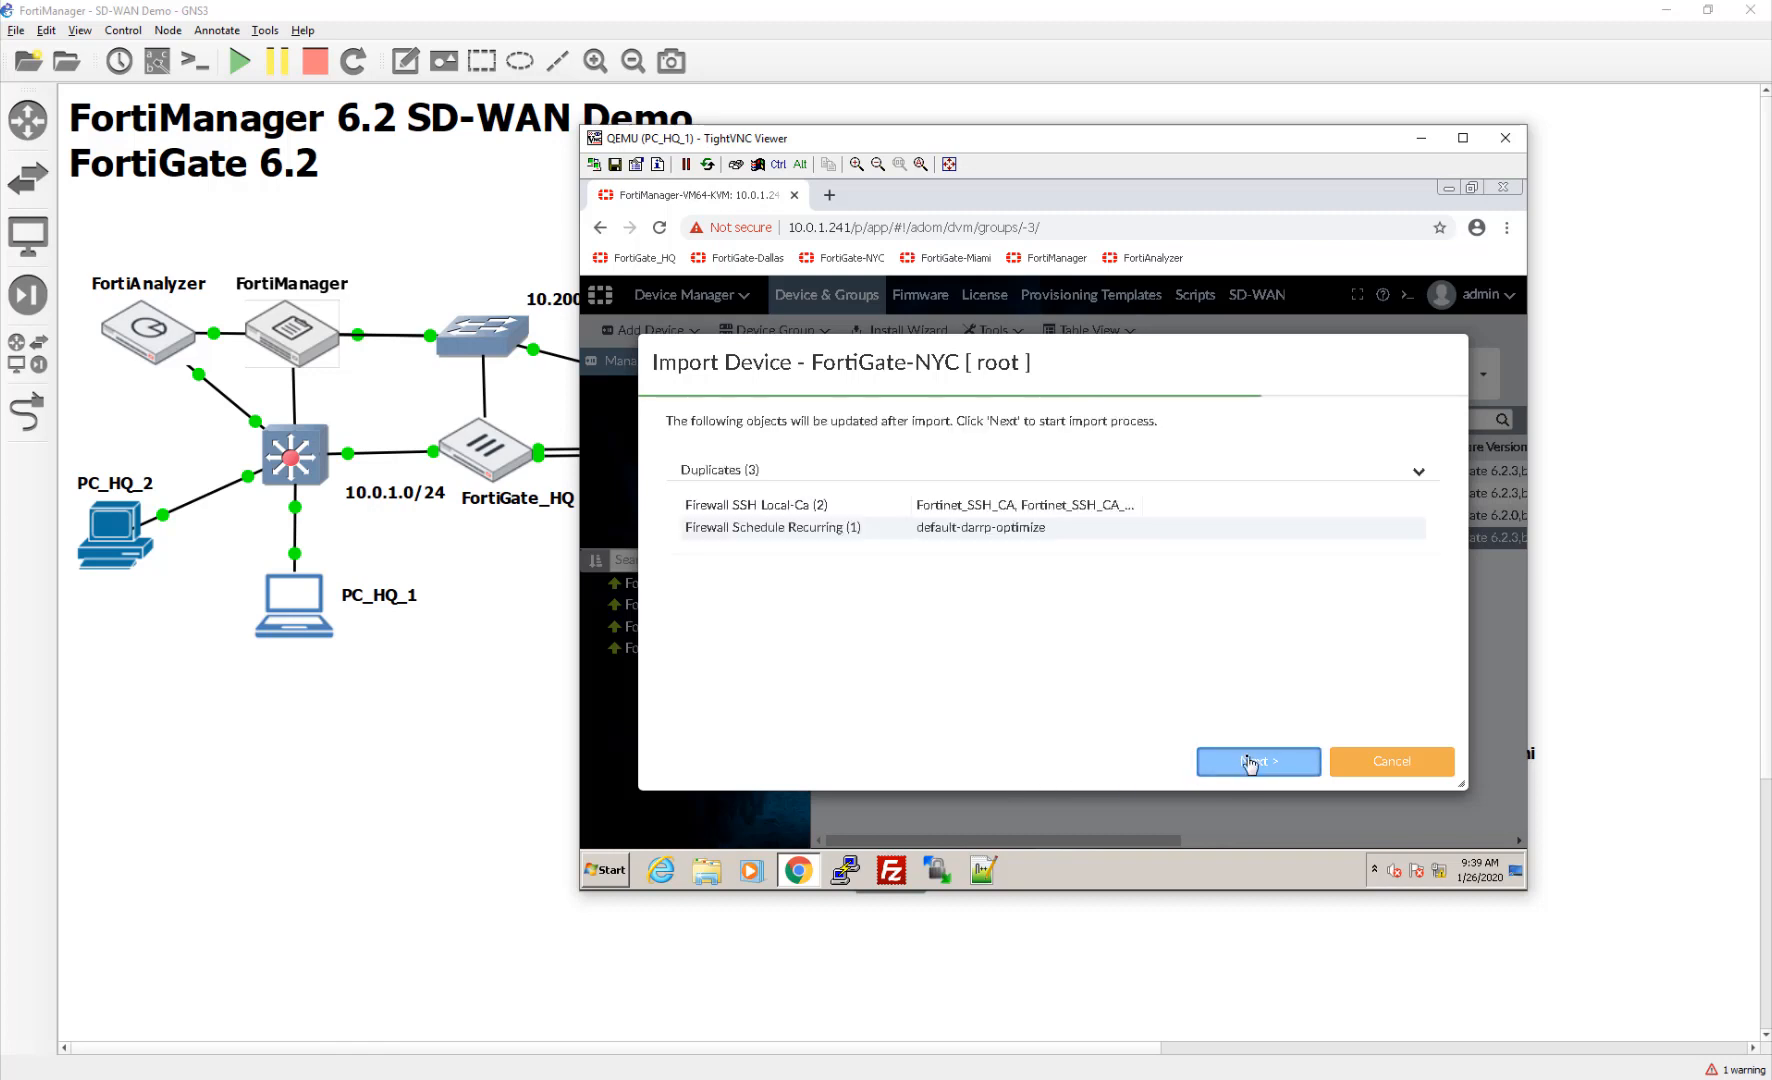
{"action": "left_click", "coordinate": [1238, 765]}
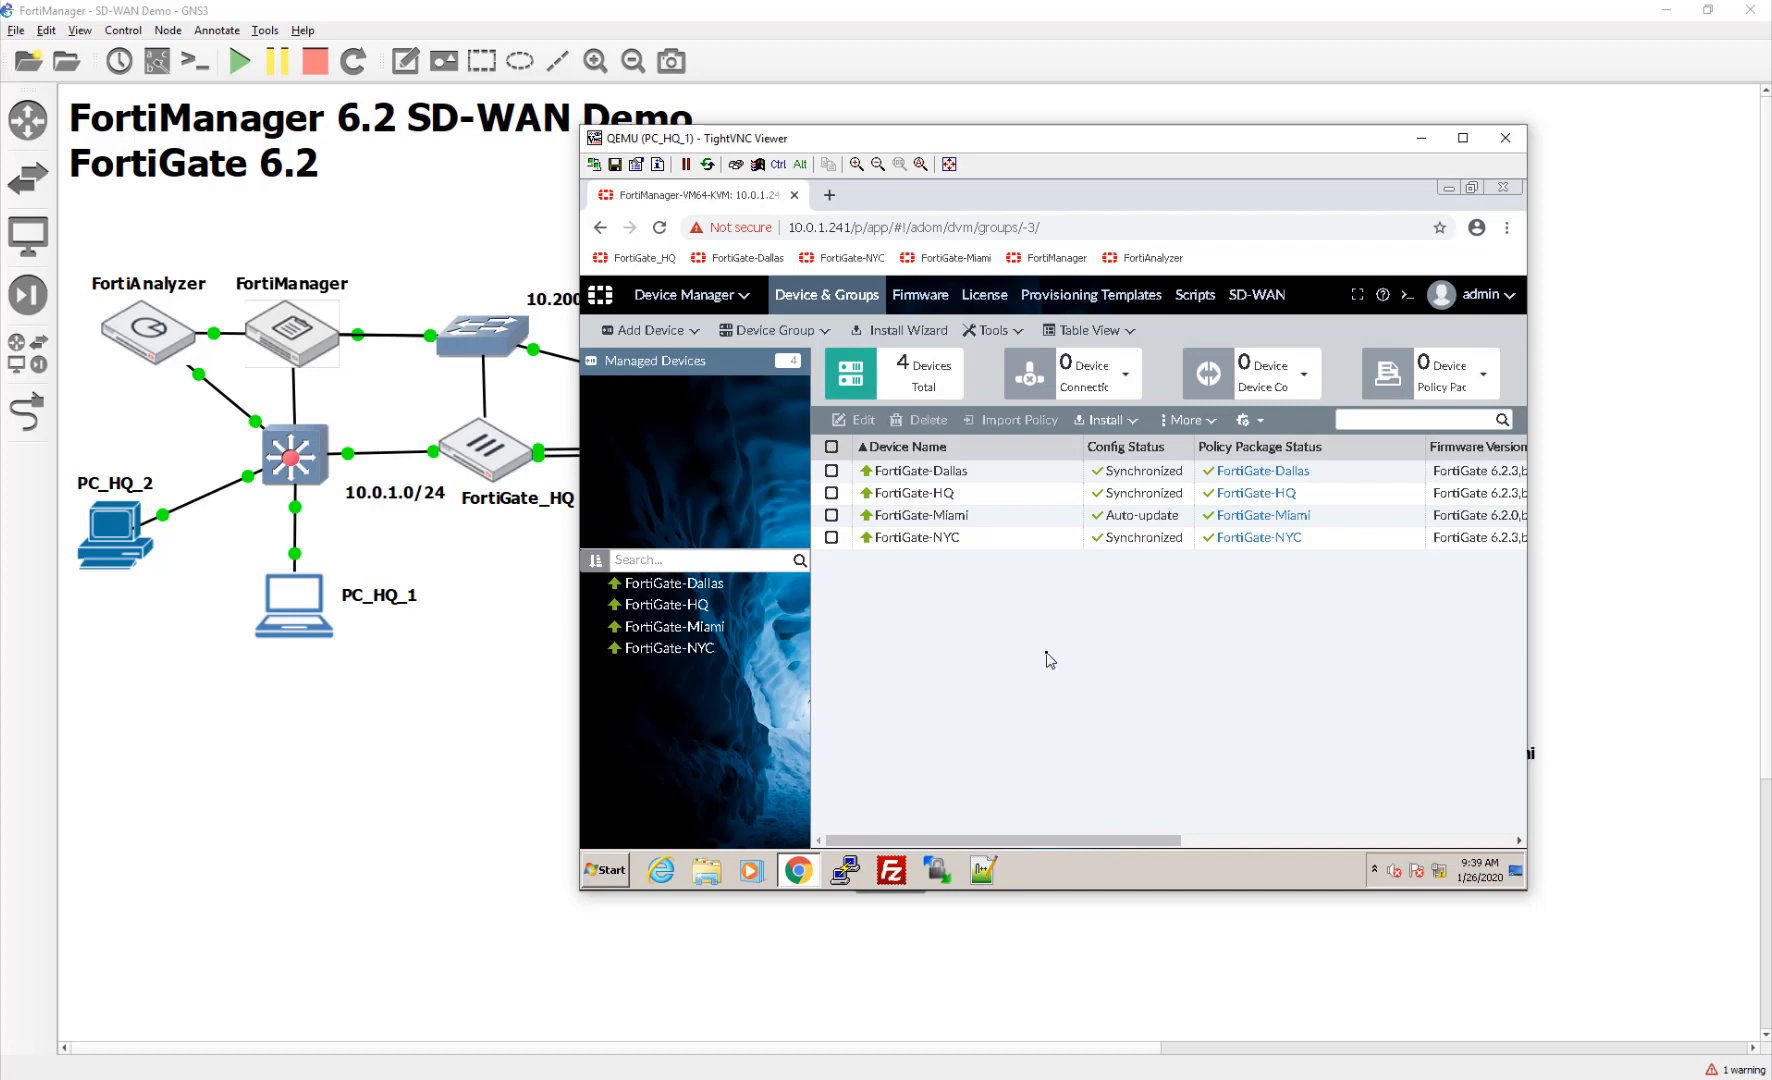
{"action": "left_click", "coordinate": [447, 751]}
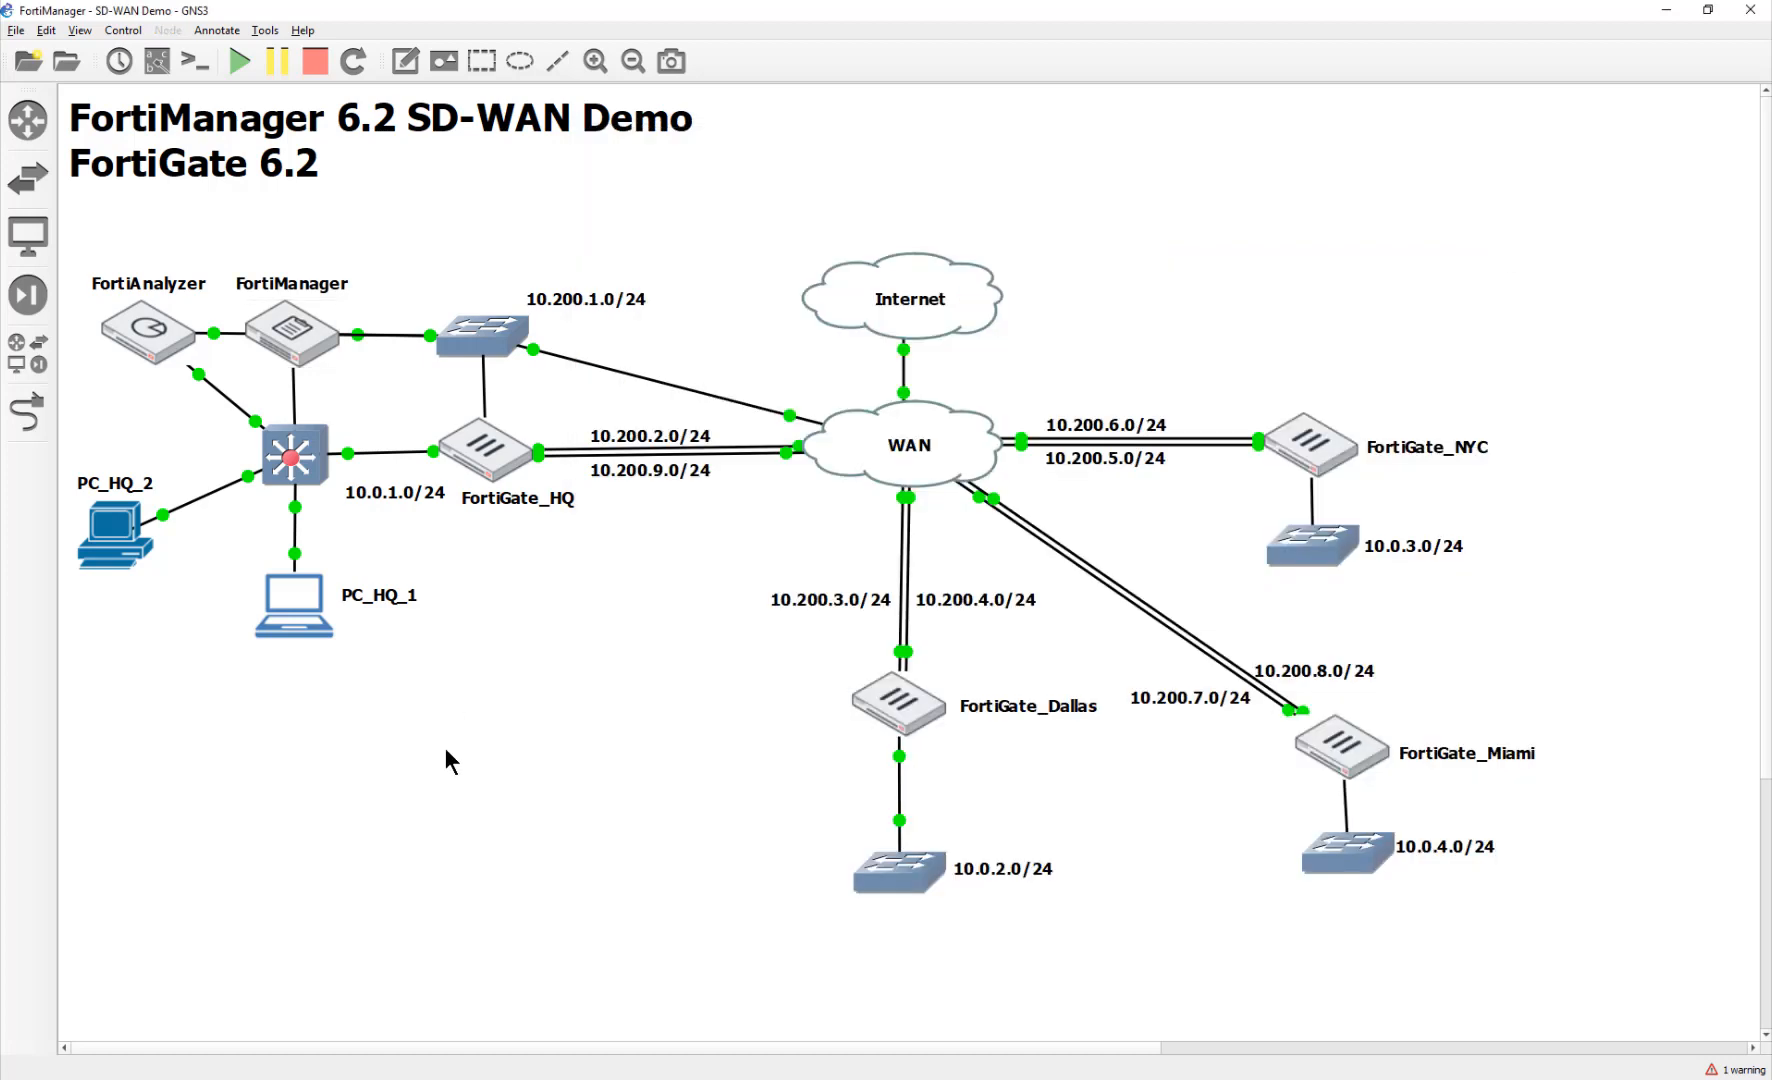
Step: Place a webterm node, webterm-1, below FortiGate_Miami's LAN switch and nudge it into position
{"action": "left_click", "coordinate": [28, 353]}
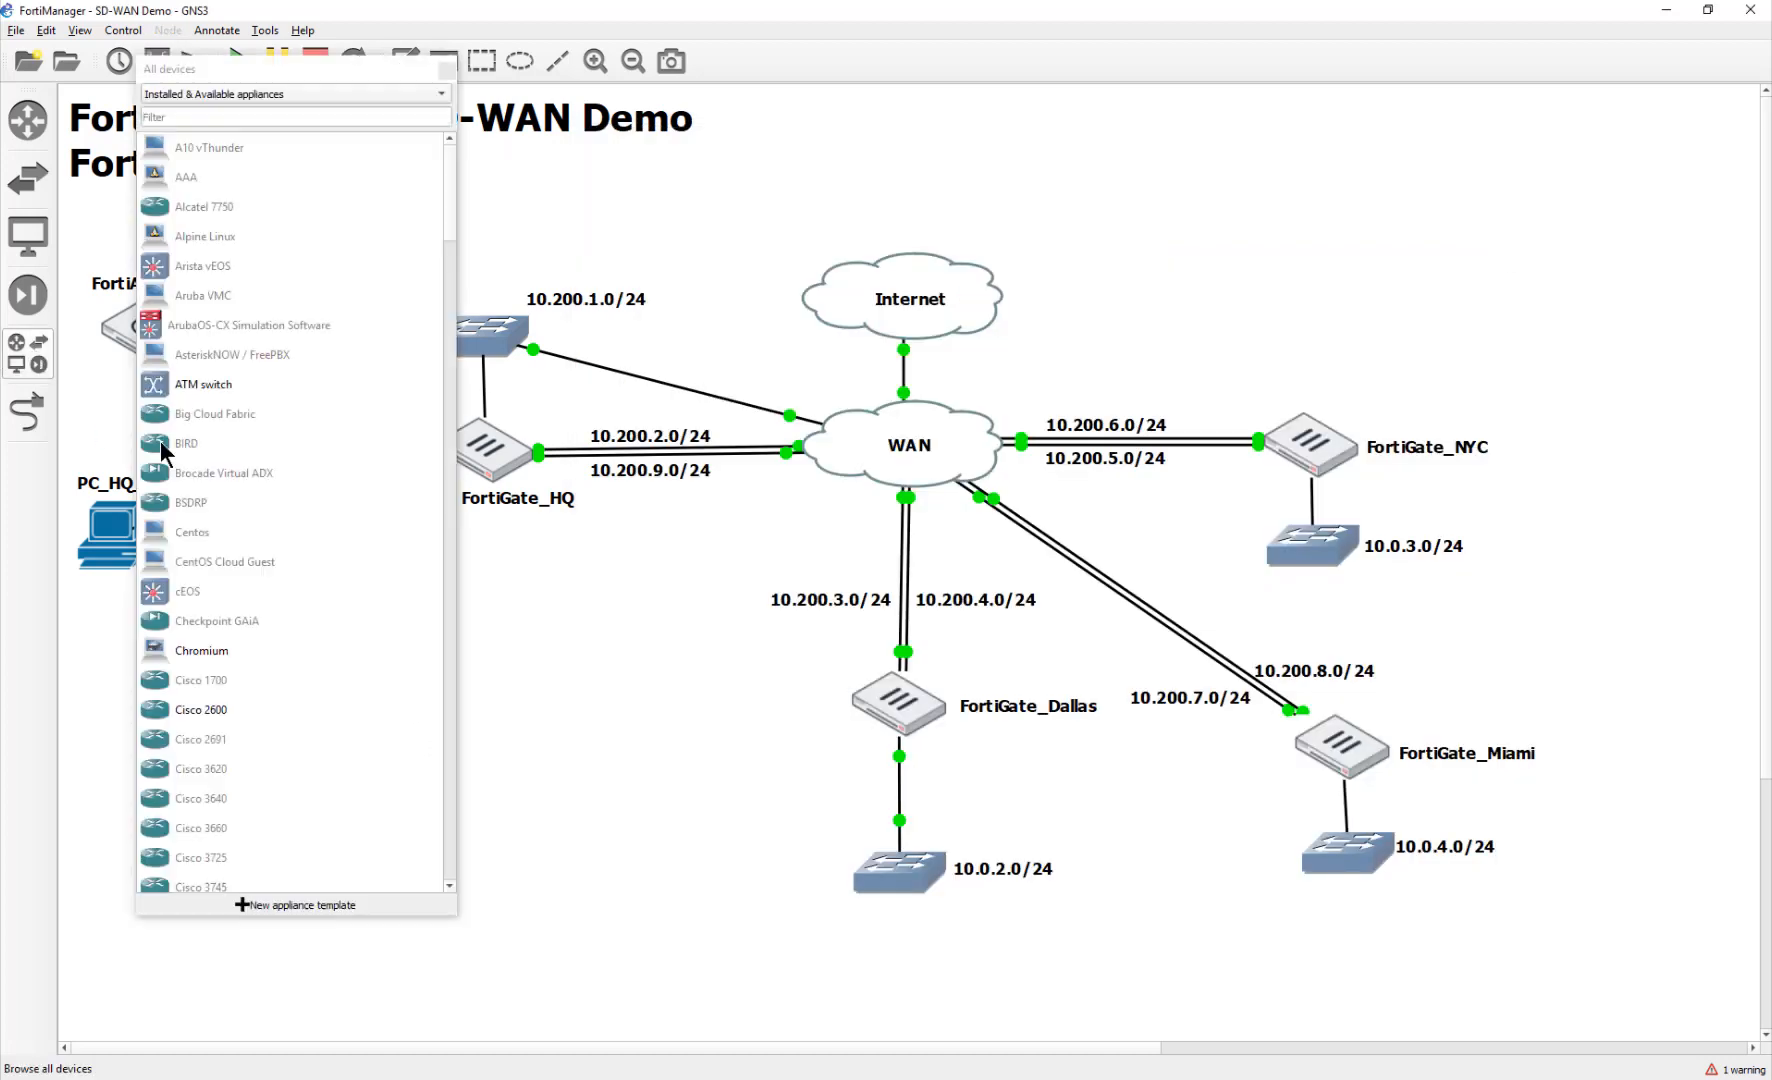
{"action": "scroll", "coordinate": [298, 764], "scroll_direction": "down", "scroll_amount": 15}
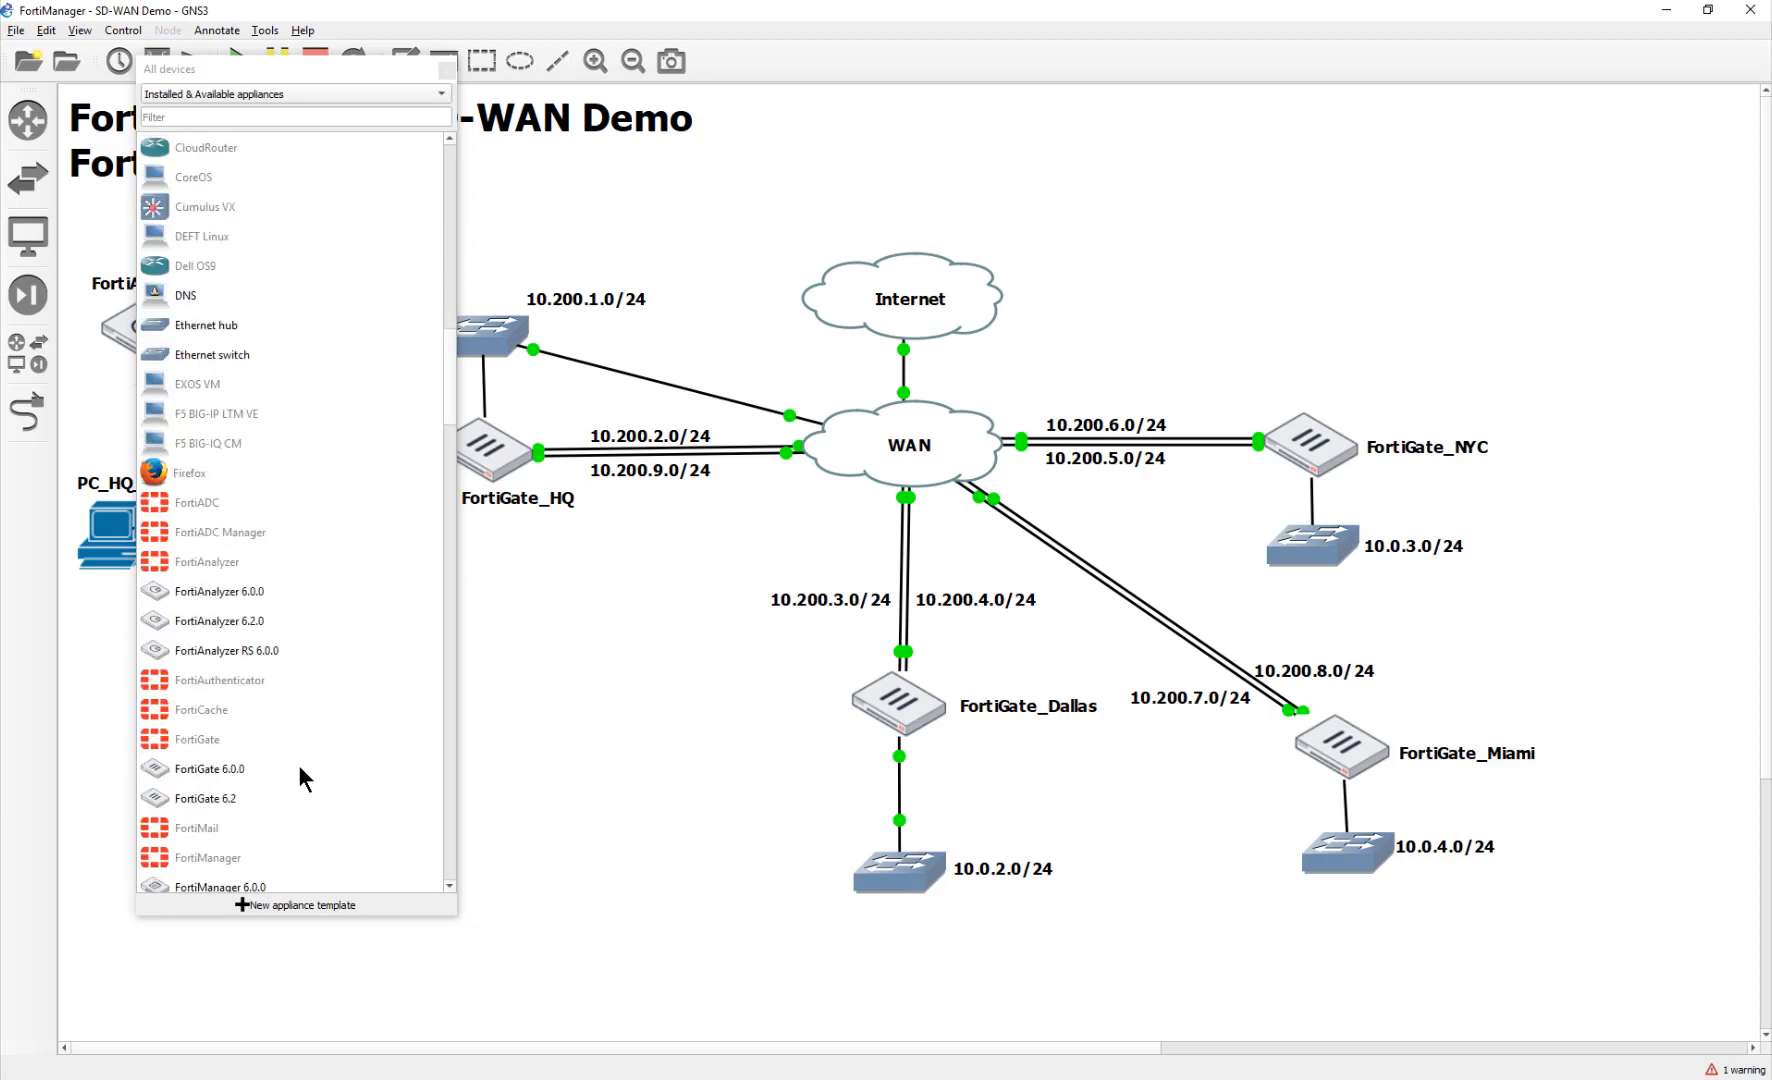
{"action": "scroll", "coordinate": [298, 764], "scroll_direction": "down", "scroll_amount": 20}
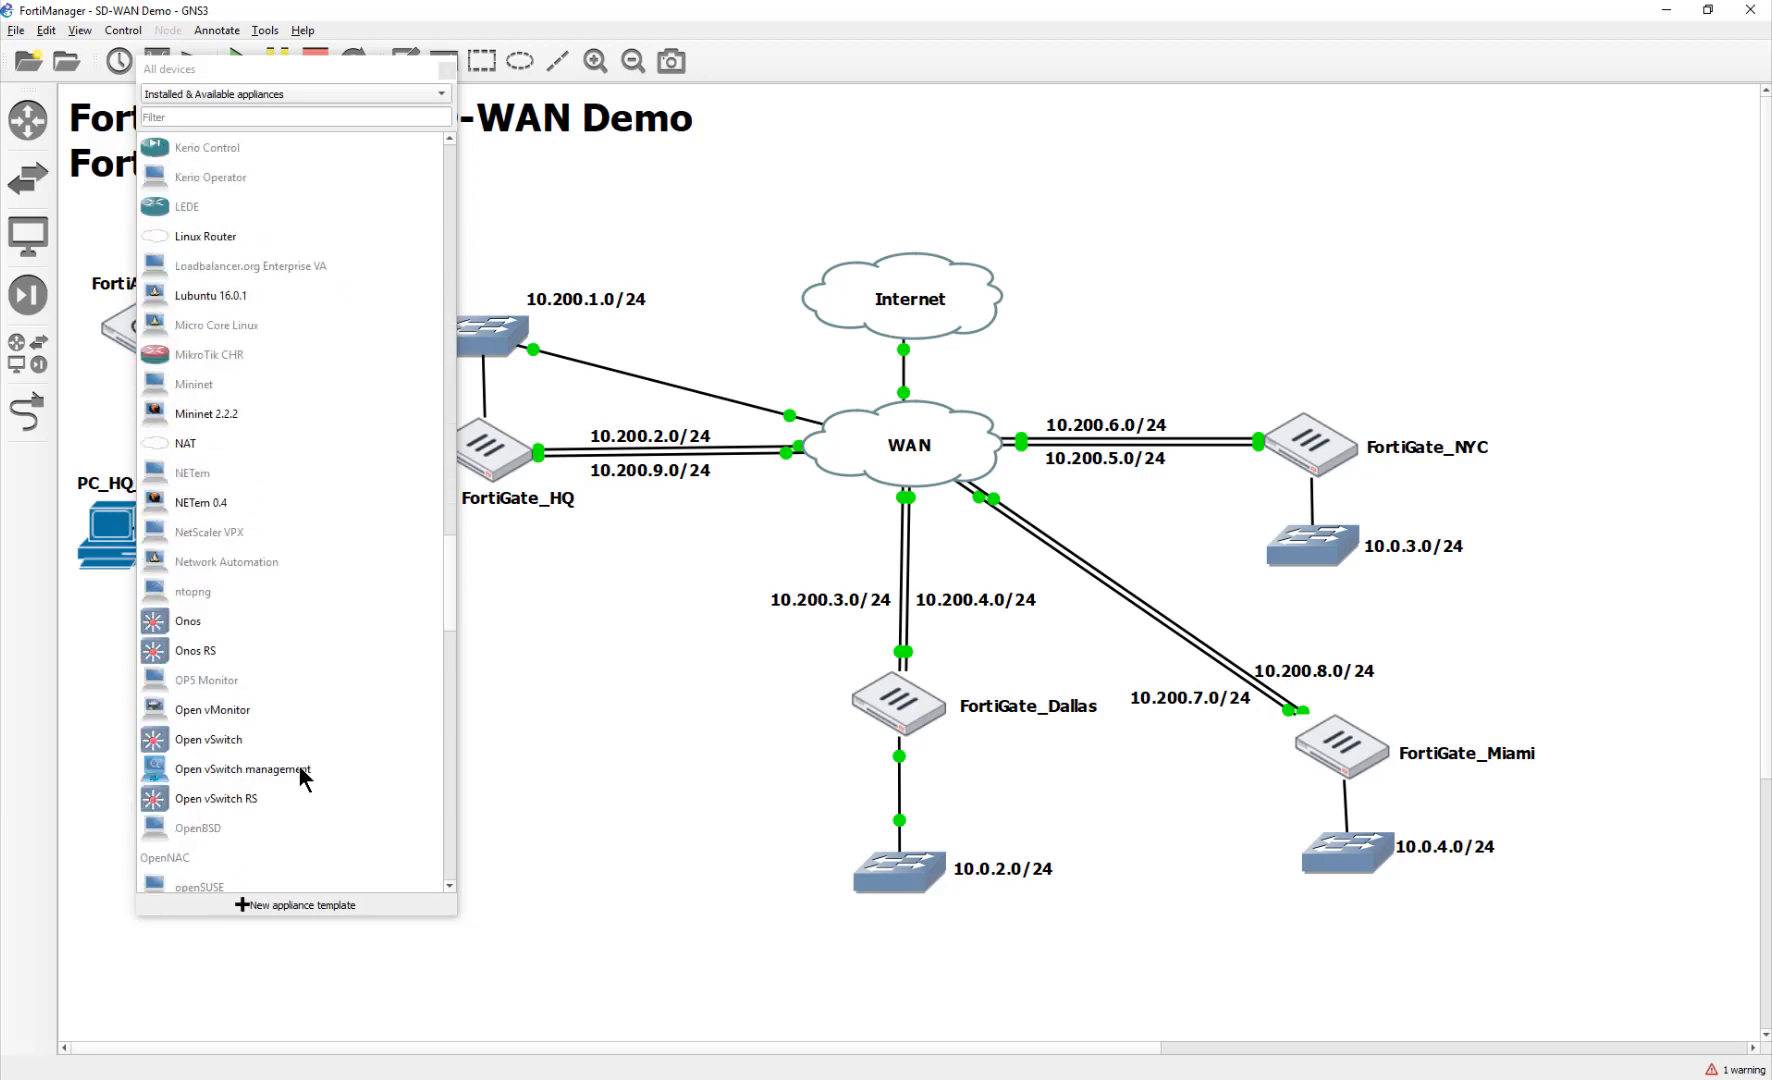
{"action": "scroll", "coordinate": [298, 764], "scroll_direction": "down", "scroll_amount": 20}
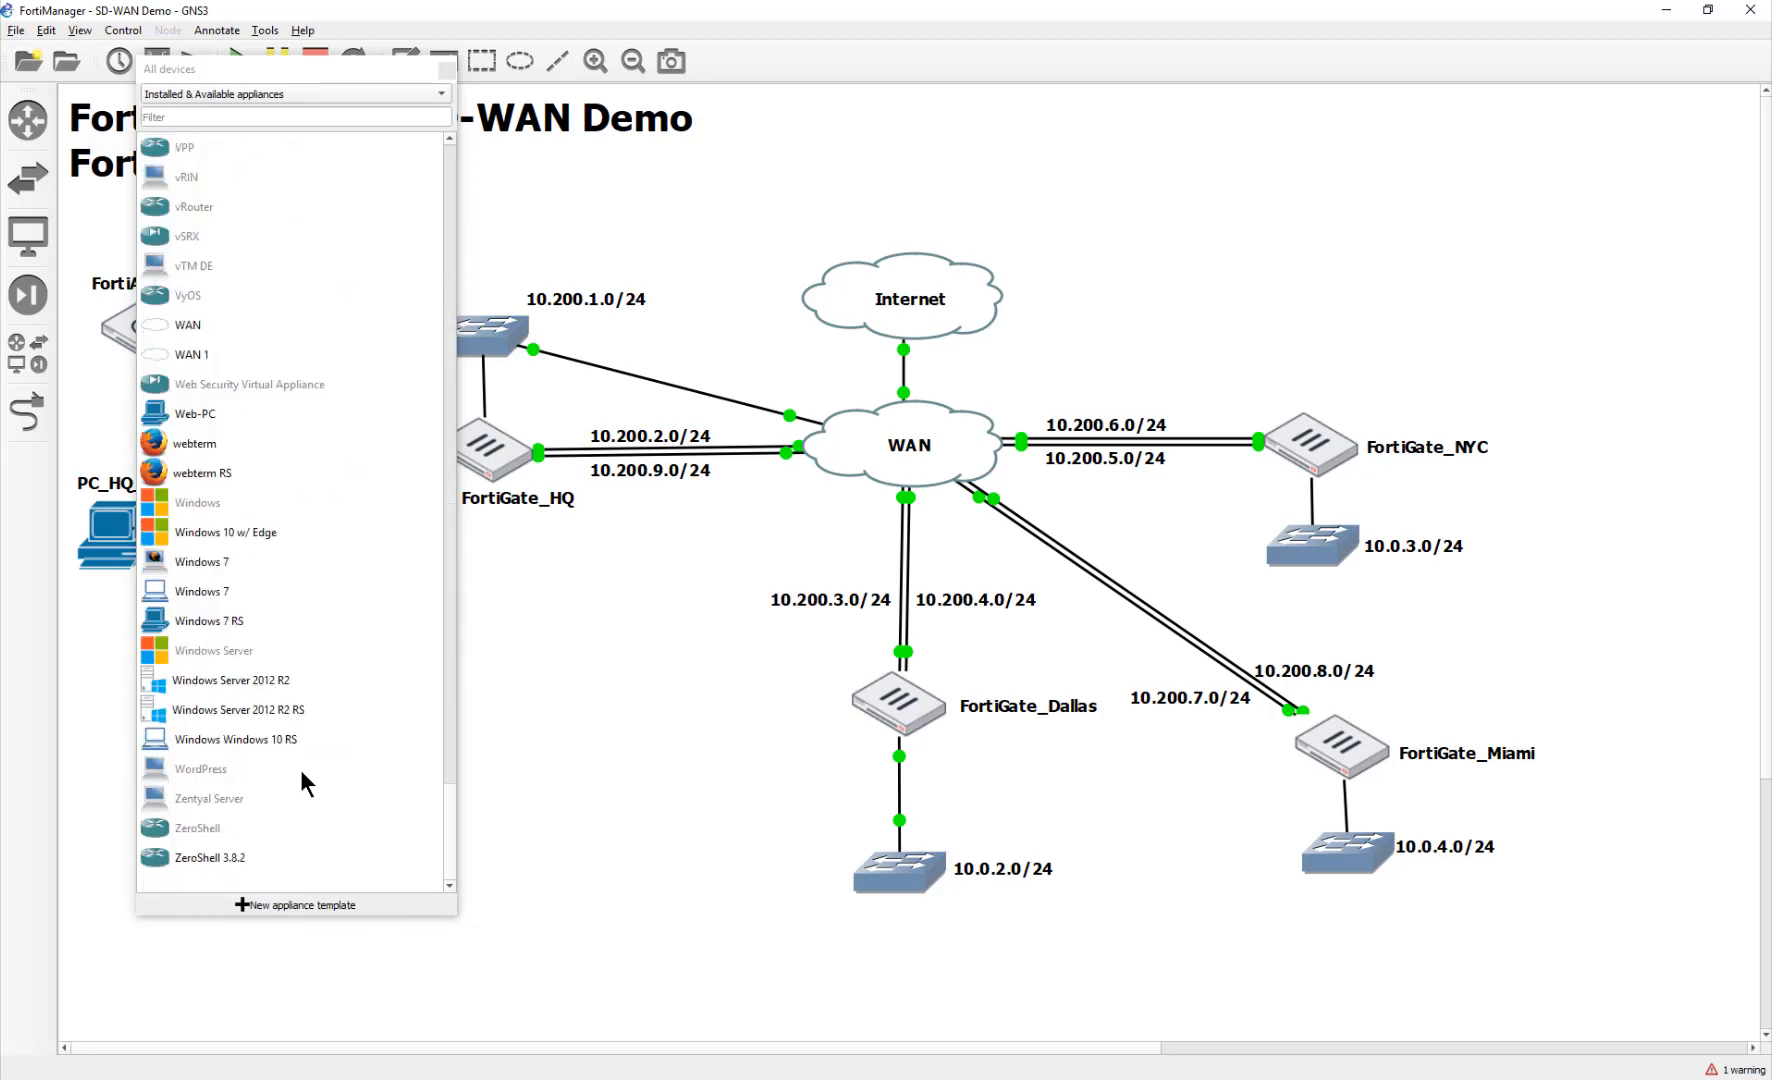
{"action": "left_click", "coordinate": [214, 447]}
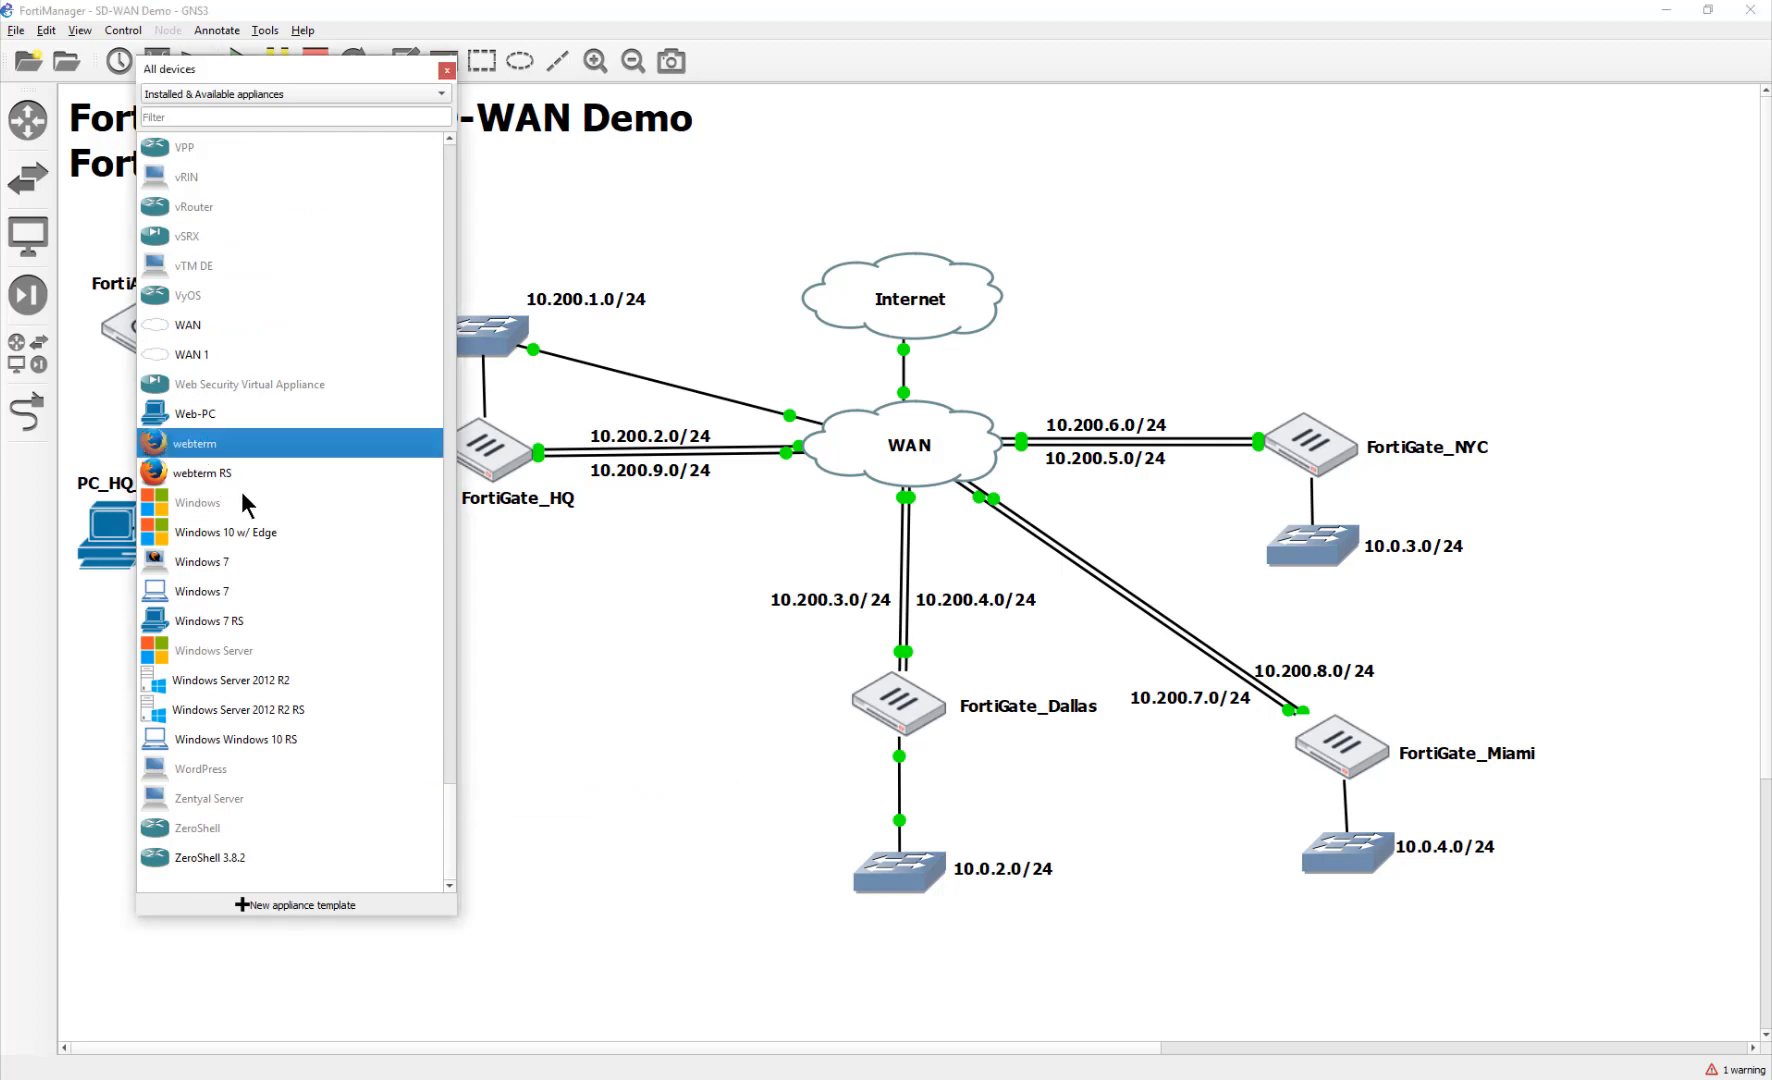
{"action": "left_click_drag", "start_coordinate": [172, 442], "coordinate": [1341, 972]}
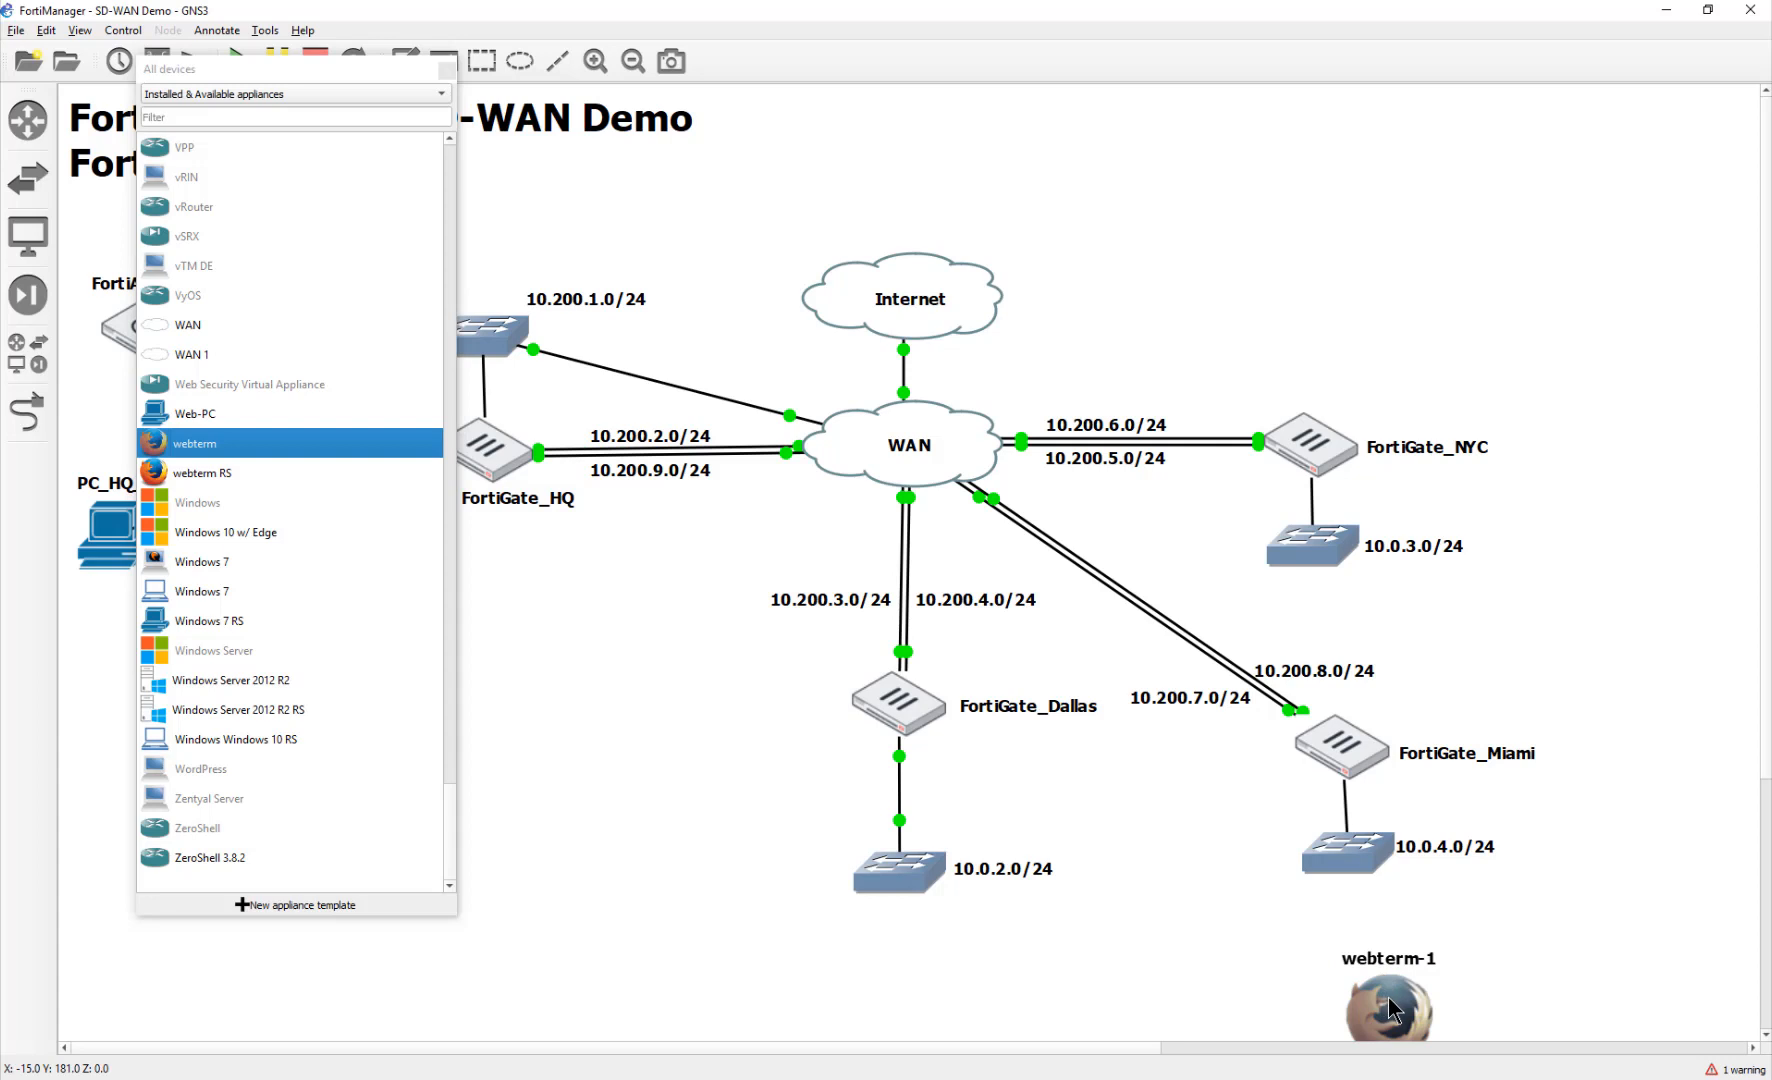
{"action": "right_click", "coordinate": [1389, 1003]}
{"action": "left_click", "coordinate": [1372, 994]}
{"action": "left_click_drag", "start_coordinate": [1372, 998], "coordinate": [1326, 952]}
{"action": "right_click", "coordinate": [1350, 969]}
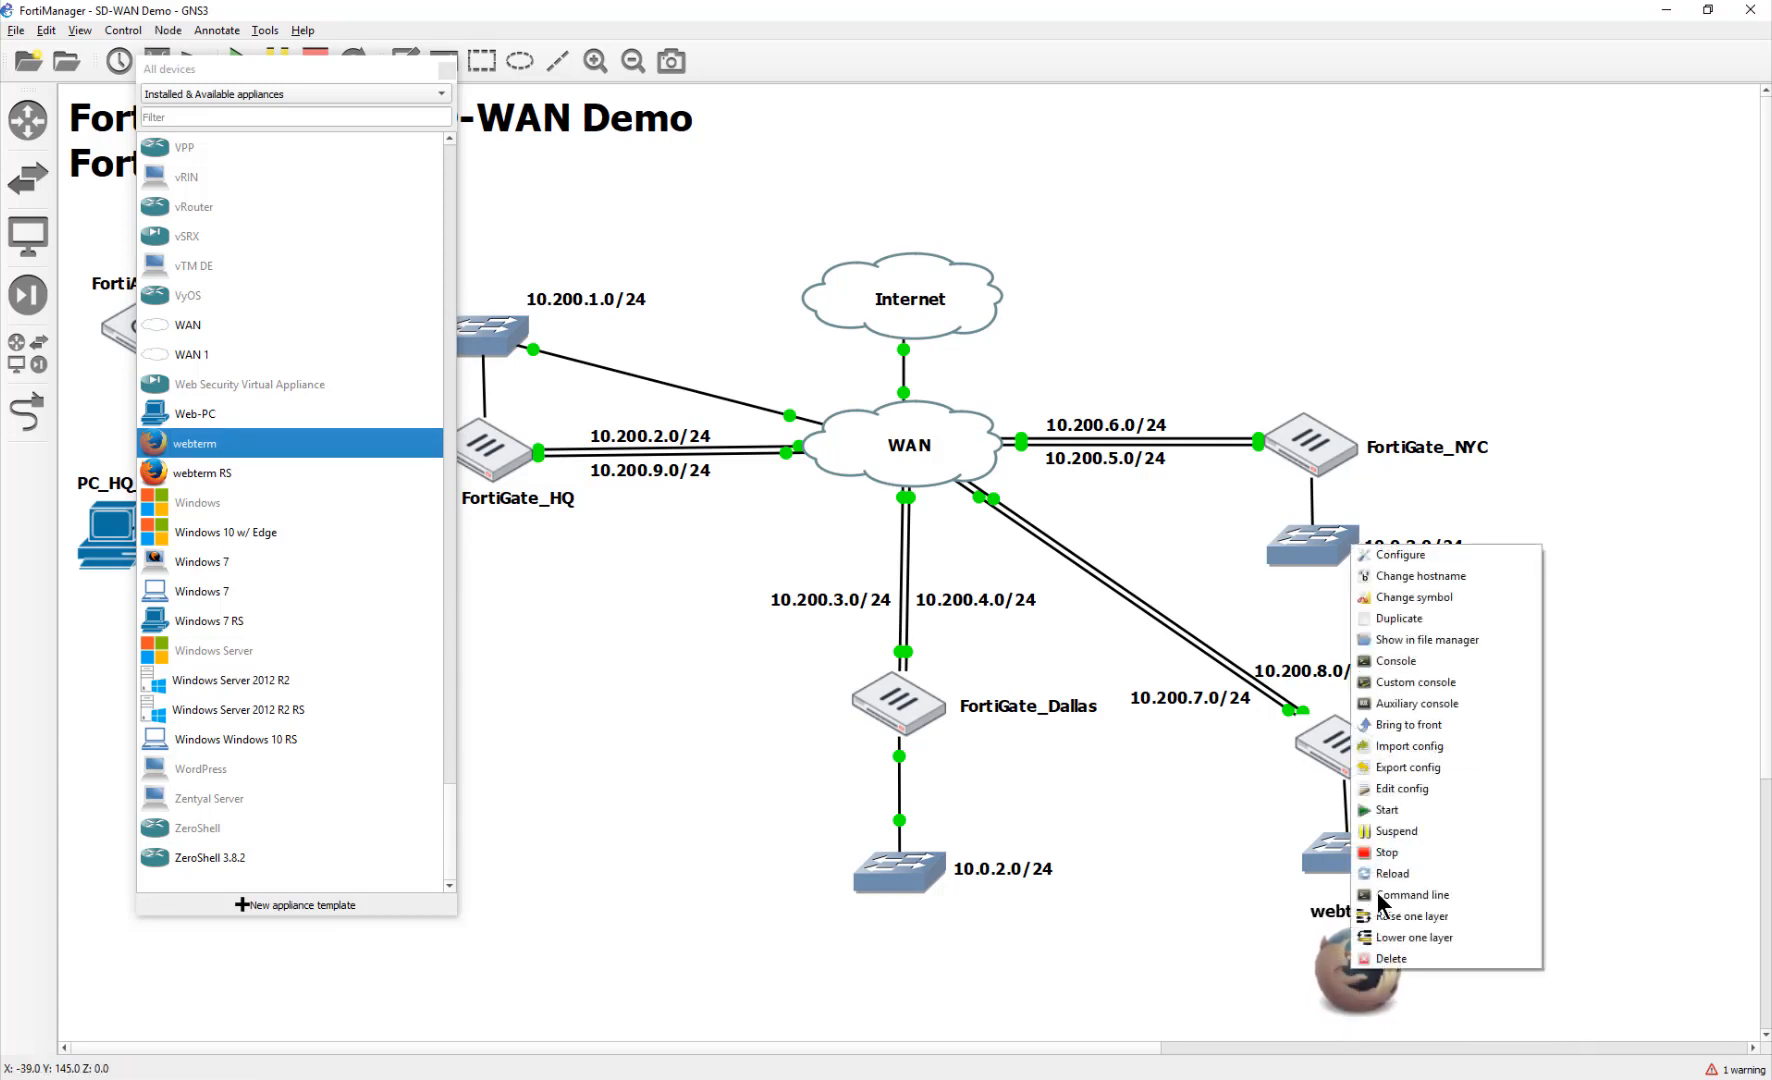
Step: Rename the webterm node PC-Miami and save static eth0 10.0.4.10/24, gateway 10.0.4.254, DNS 8.8.8.8
{"action": "left_click", "coordinate": [1402, 556]}
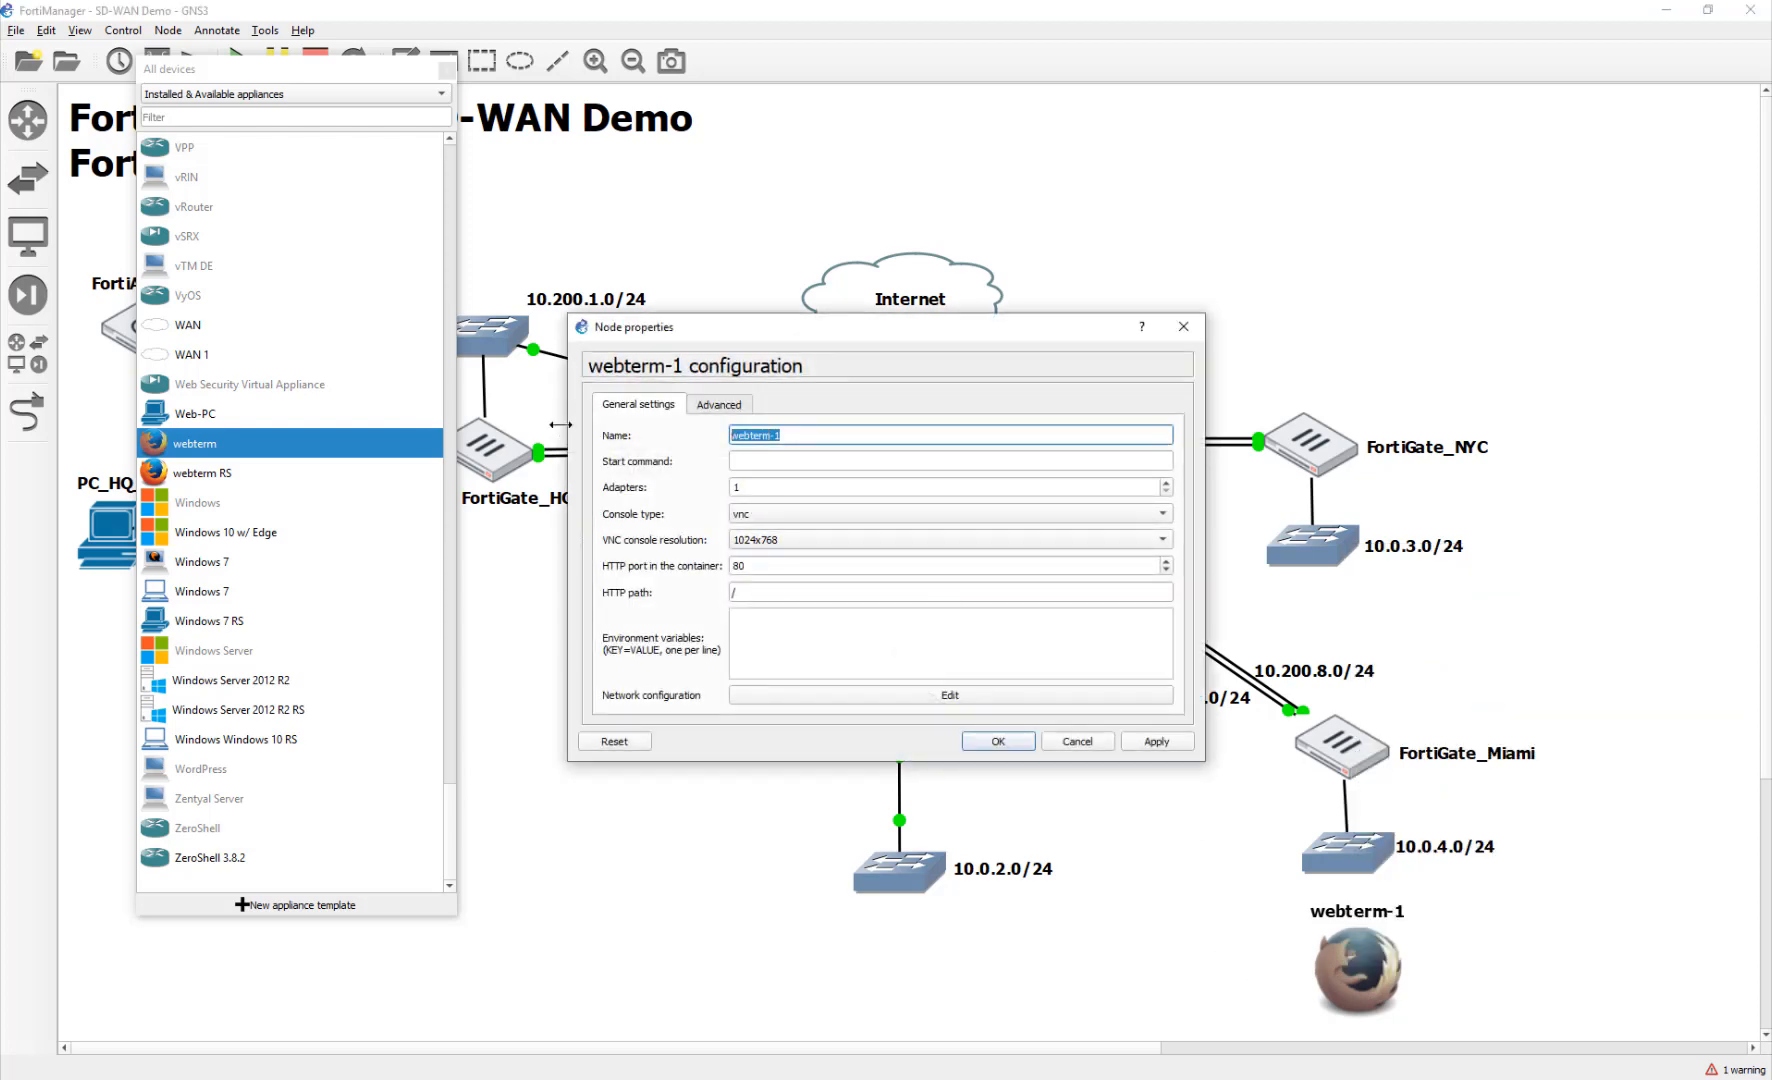
{"action": "type", "text": "PC-Miami"}
{"action": "left_click", "coordinate": [889, 694]}
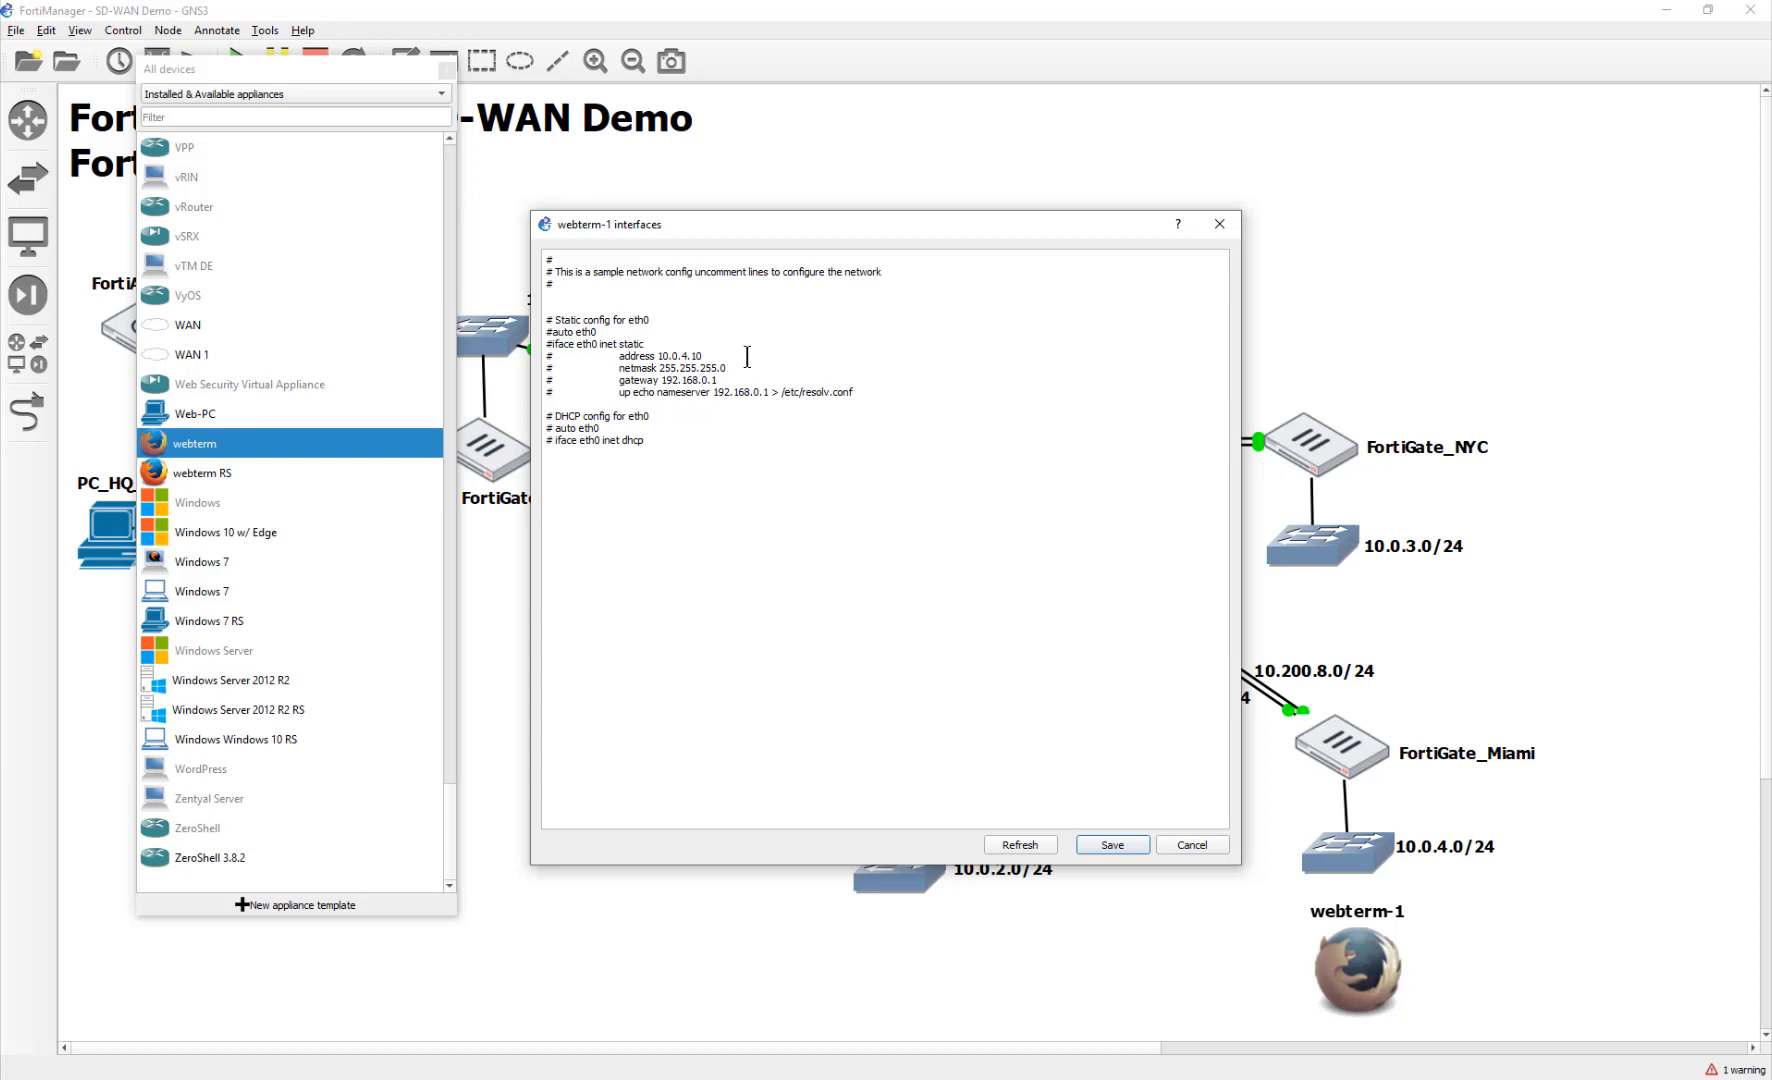
{"action": "key", "text": "shift+Left"}
{"action": "key", "text": "shift+Left"}
{"action": "key", "text": "shift+Left"}
{"action": "key", "text": "shift+Left"}
{"action": "key", "text": "shift+Left"}
{"action": "key", "text": "shift+Left"}
{"action": "key", "text": "shift+Left"}
{"action": "key", "text": "shift+Left"}
{"action": "key", "text": "shift+Left"}
{"action": "type", "text": "0"}
{"action": "key", "text": "shift+Right"}
{"action": "key", "text": "shift+Right"}
{"action": "key", "text": "shift+Right"}
{"action": "key", "text": "shift+Right"}
{"action": "key", "text": "shift+Right"}
{"action": "key", "text": "shift+Right"}
{"action": "key", "text": "shift+Right"}
{"action": "key", "text": "shift+Right"}
{"action": "key", "text": "shift+Right"}
{"action": "type", "text": "8.8.8.8"}
{"action": "key", "text": "Delete"}
{"action": "key", "text": "Down"}
{"action": "key", "text": "Delete"}
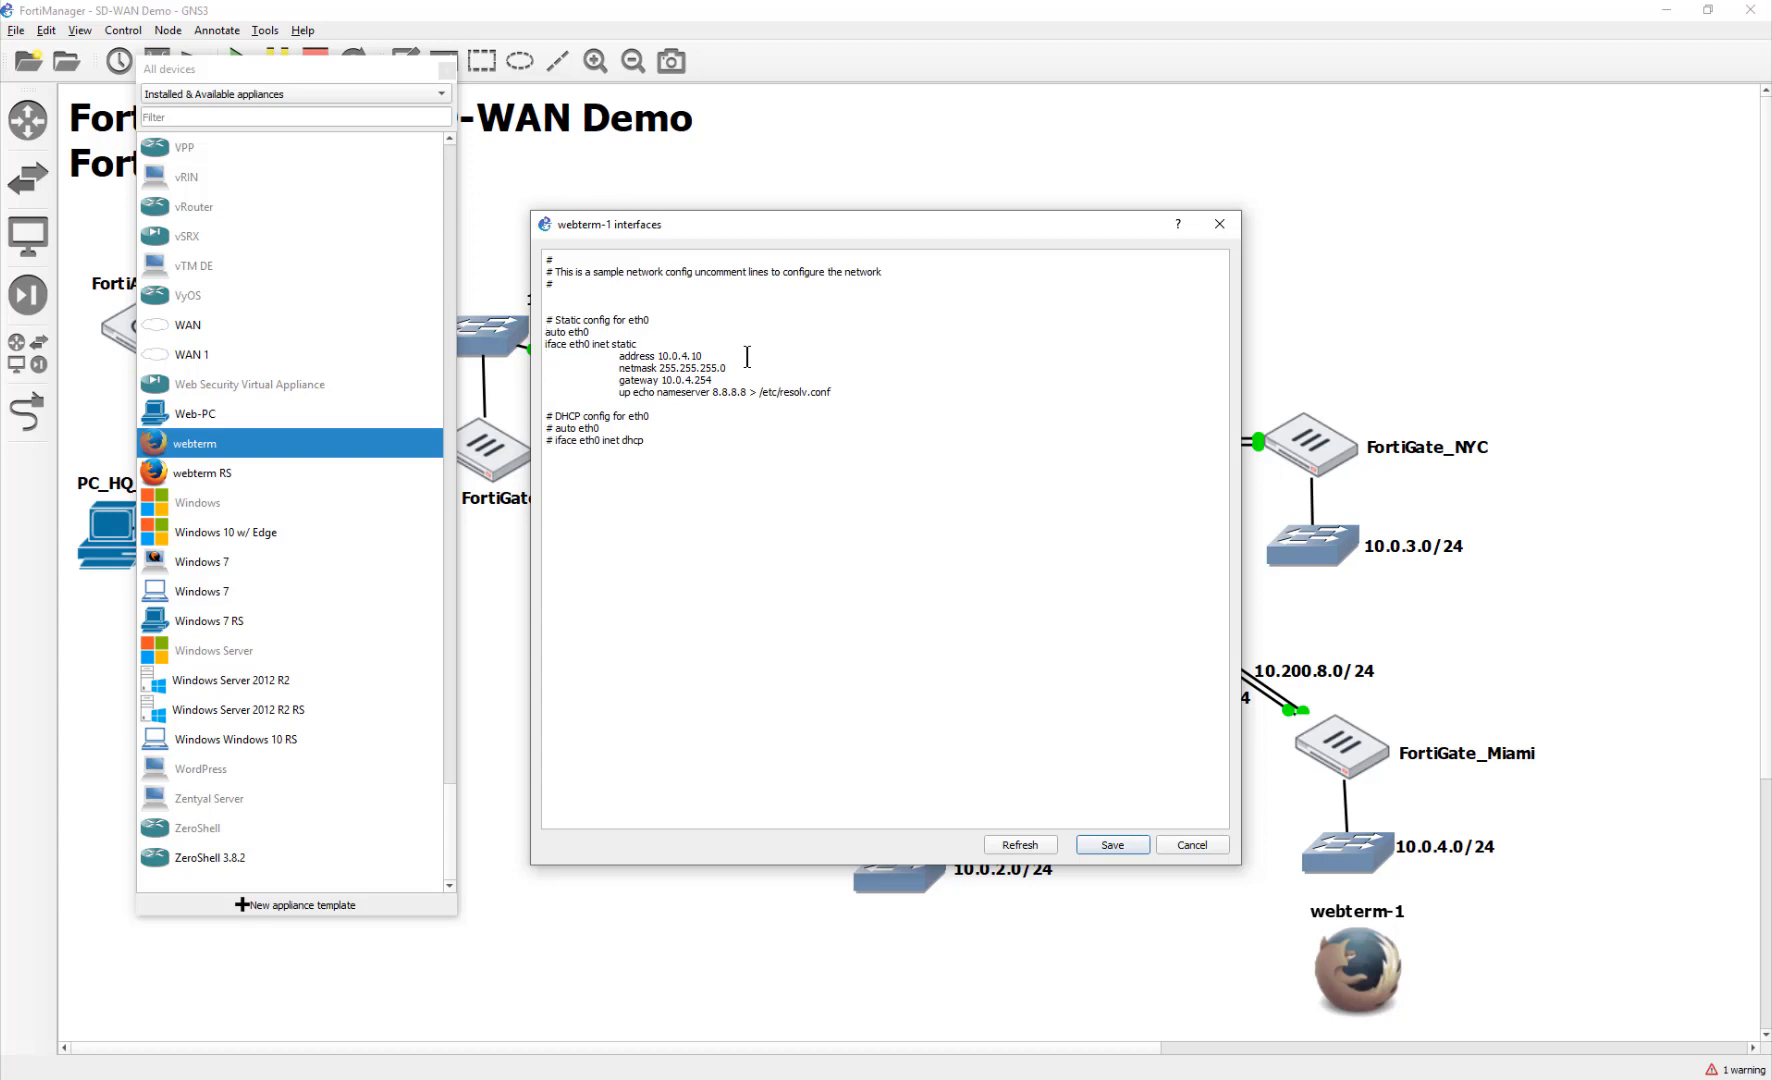
{"action": "left_click", "coordinate": [1098, 842]}
Step: Apply the PC-Miami name and link it to the Miami switch's Ethernet0
{"action": "left_click", "coordinate": [986, 738]}
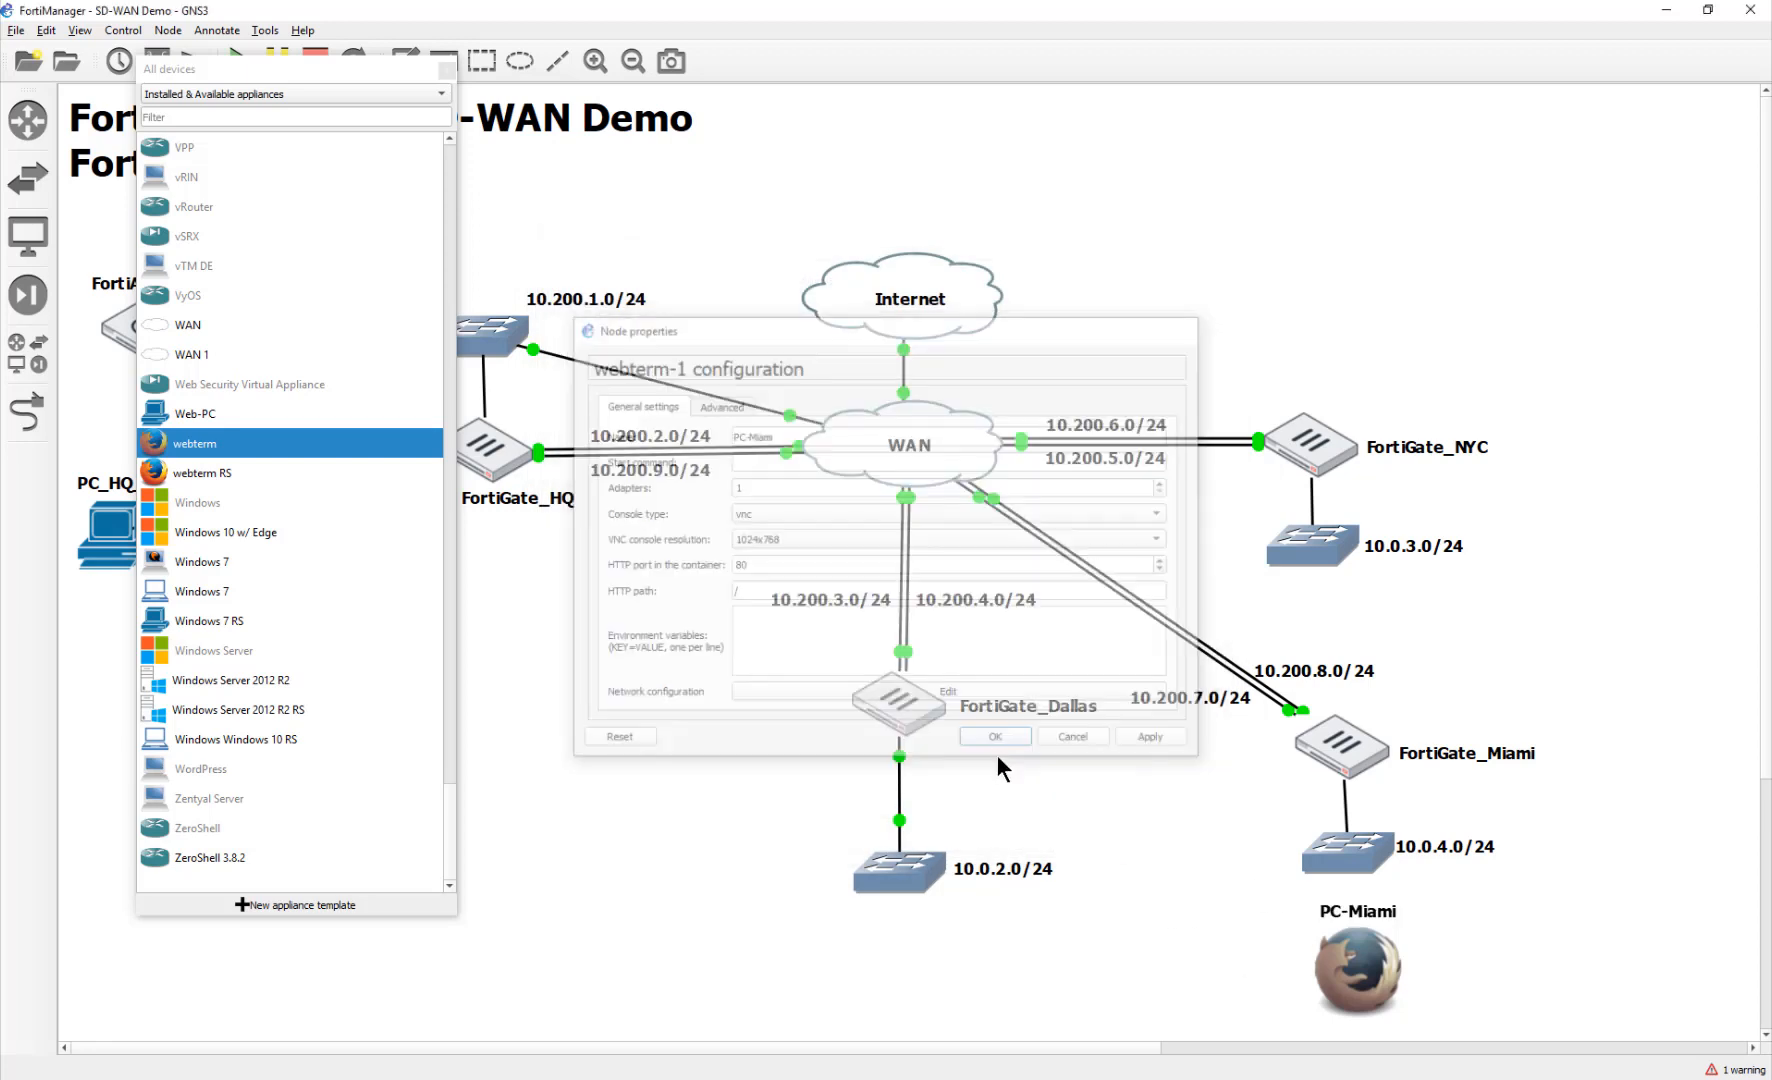
{"action": "left_click", "coordinate": [28, 410]}
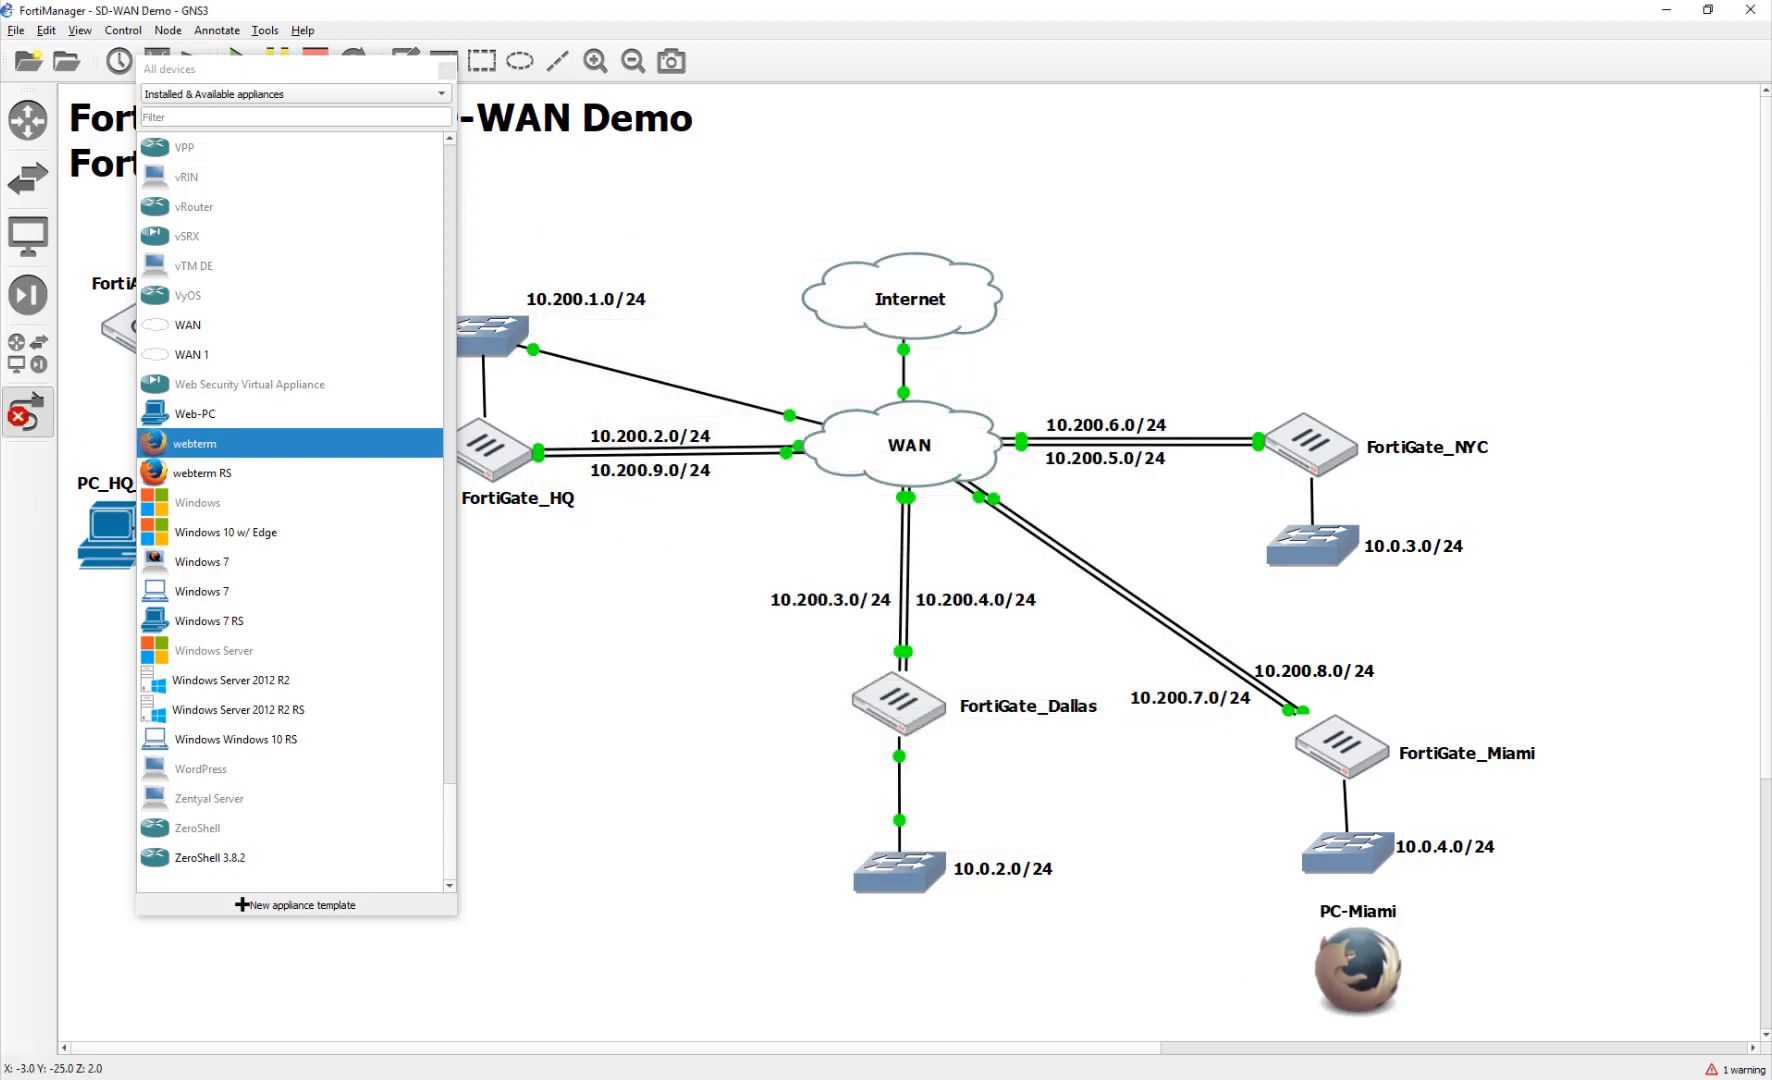
{"action": "left_click", "coordinate": [1361, 952]}
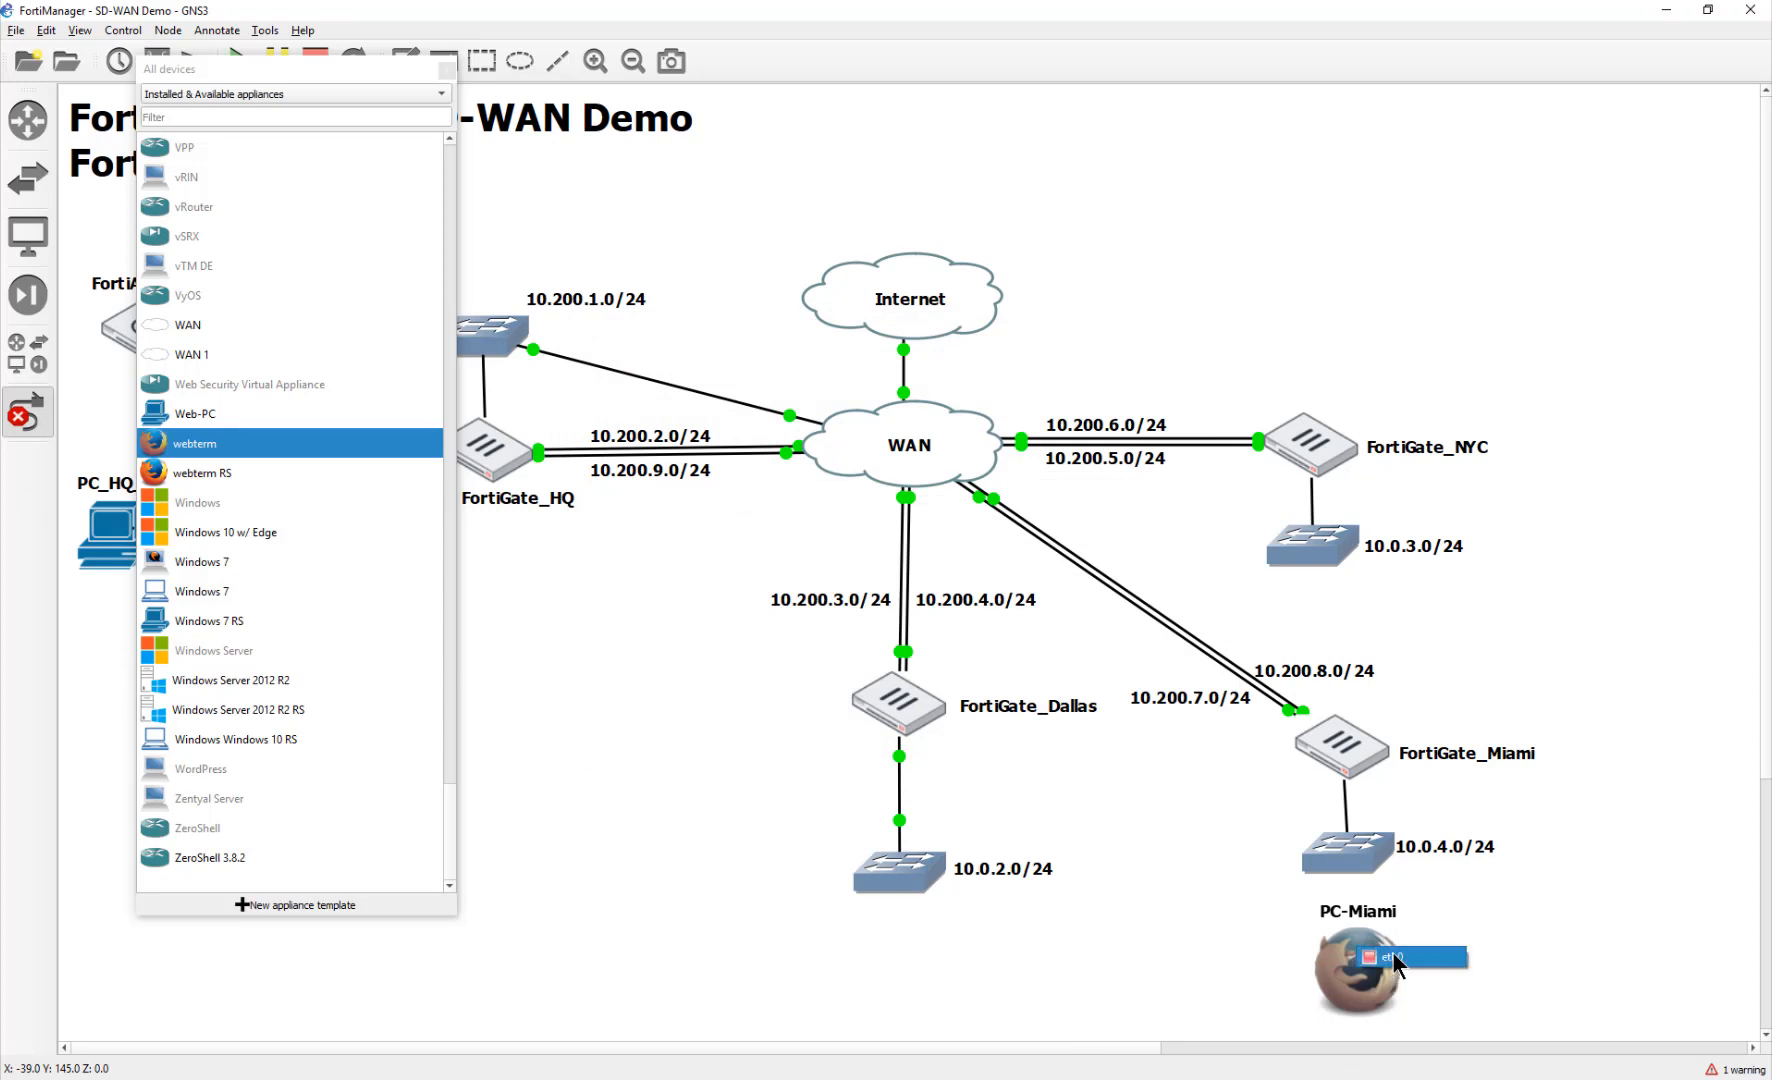
{"action": "left_click", "coordinate": [1395, 952]}
{"action": "left_click", "coordinate": [1357, 864]}
{"action": "left_click", "coordinate": [1360, 860]}
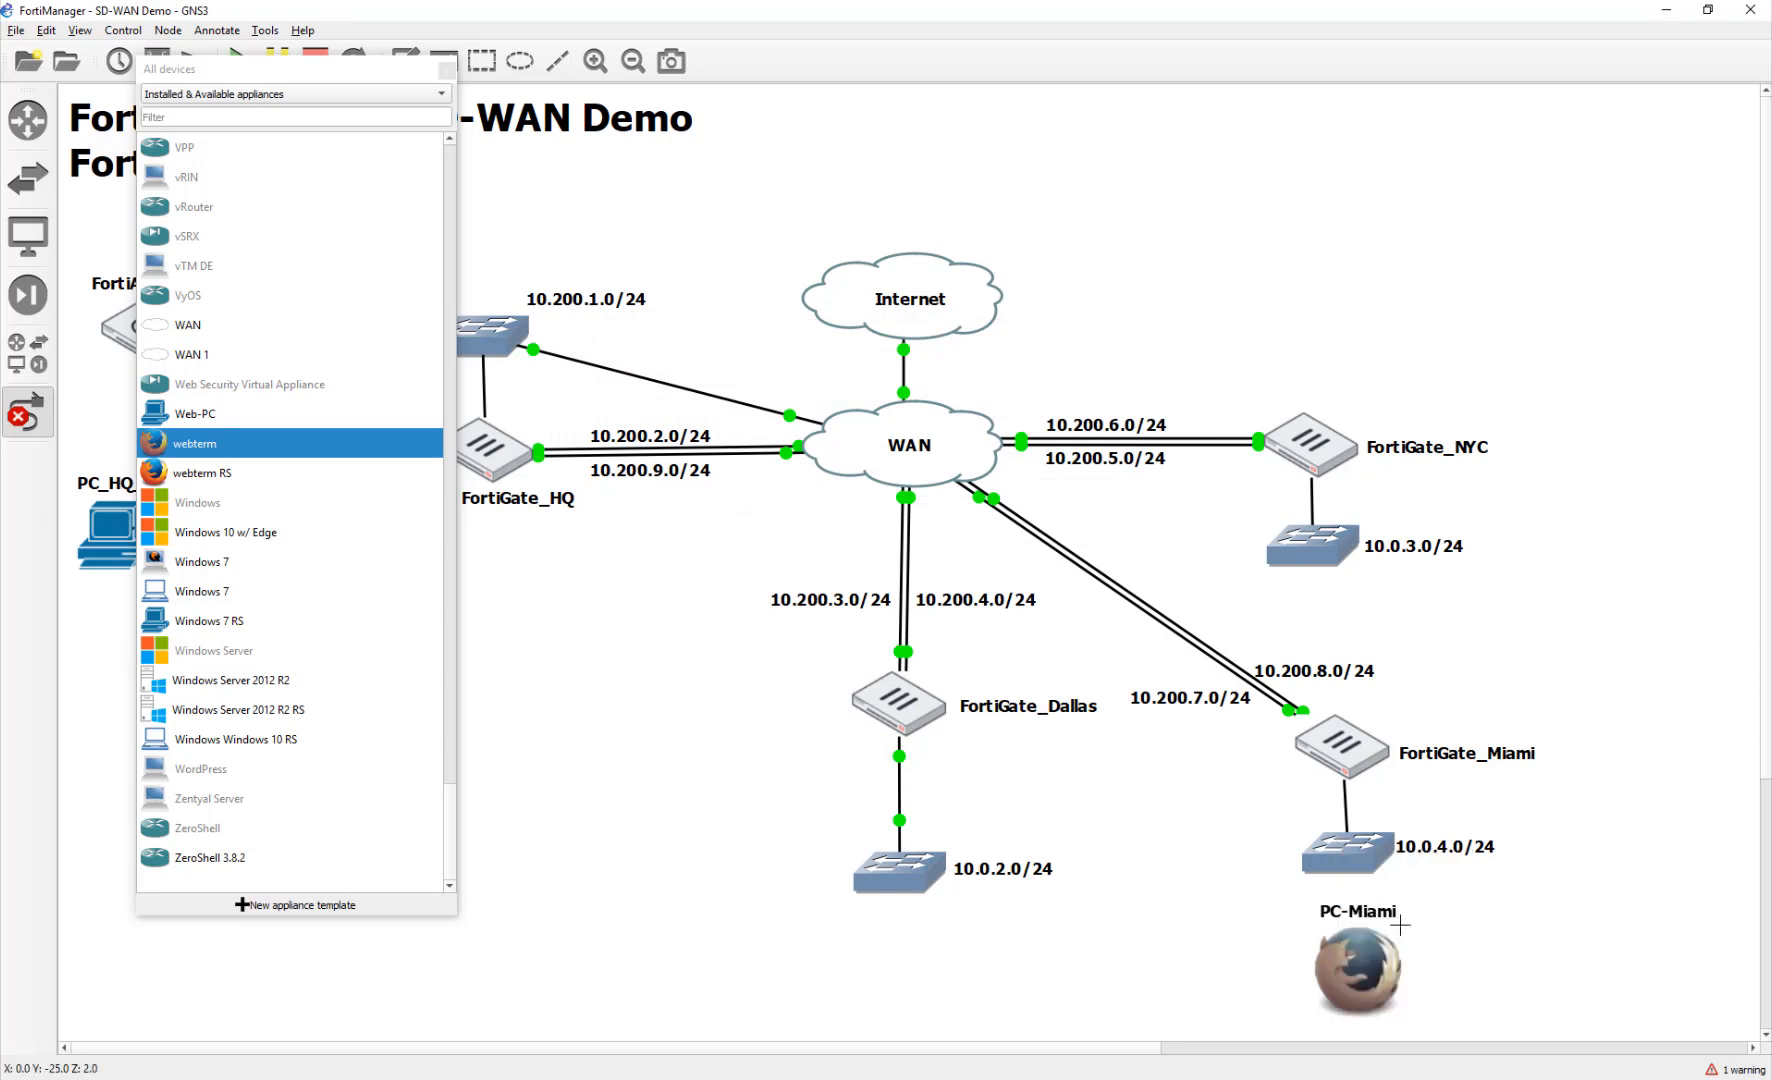
{"action": "left_click_drag", "start_coordinate": [1392, 918], "coordinate": [1546, 914]}
Step: Change PC-Miami's symbol to a laptop and open its console
{"action": "right_click", "coordinate": [1362, 950]}
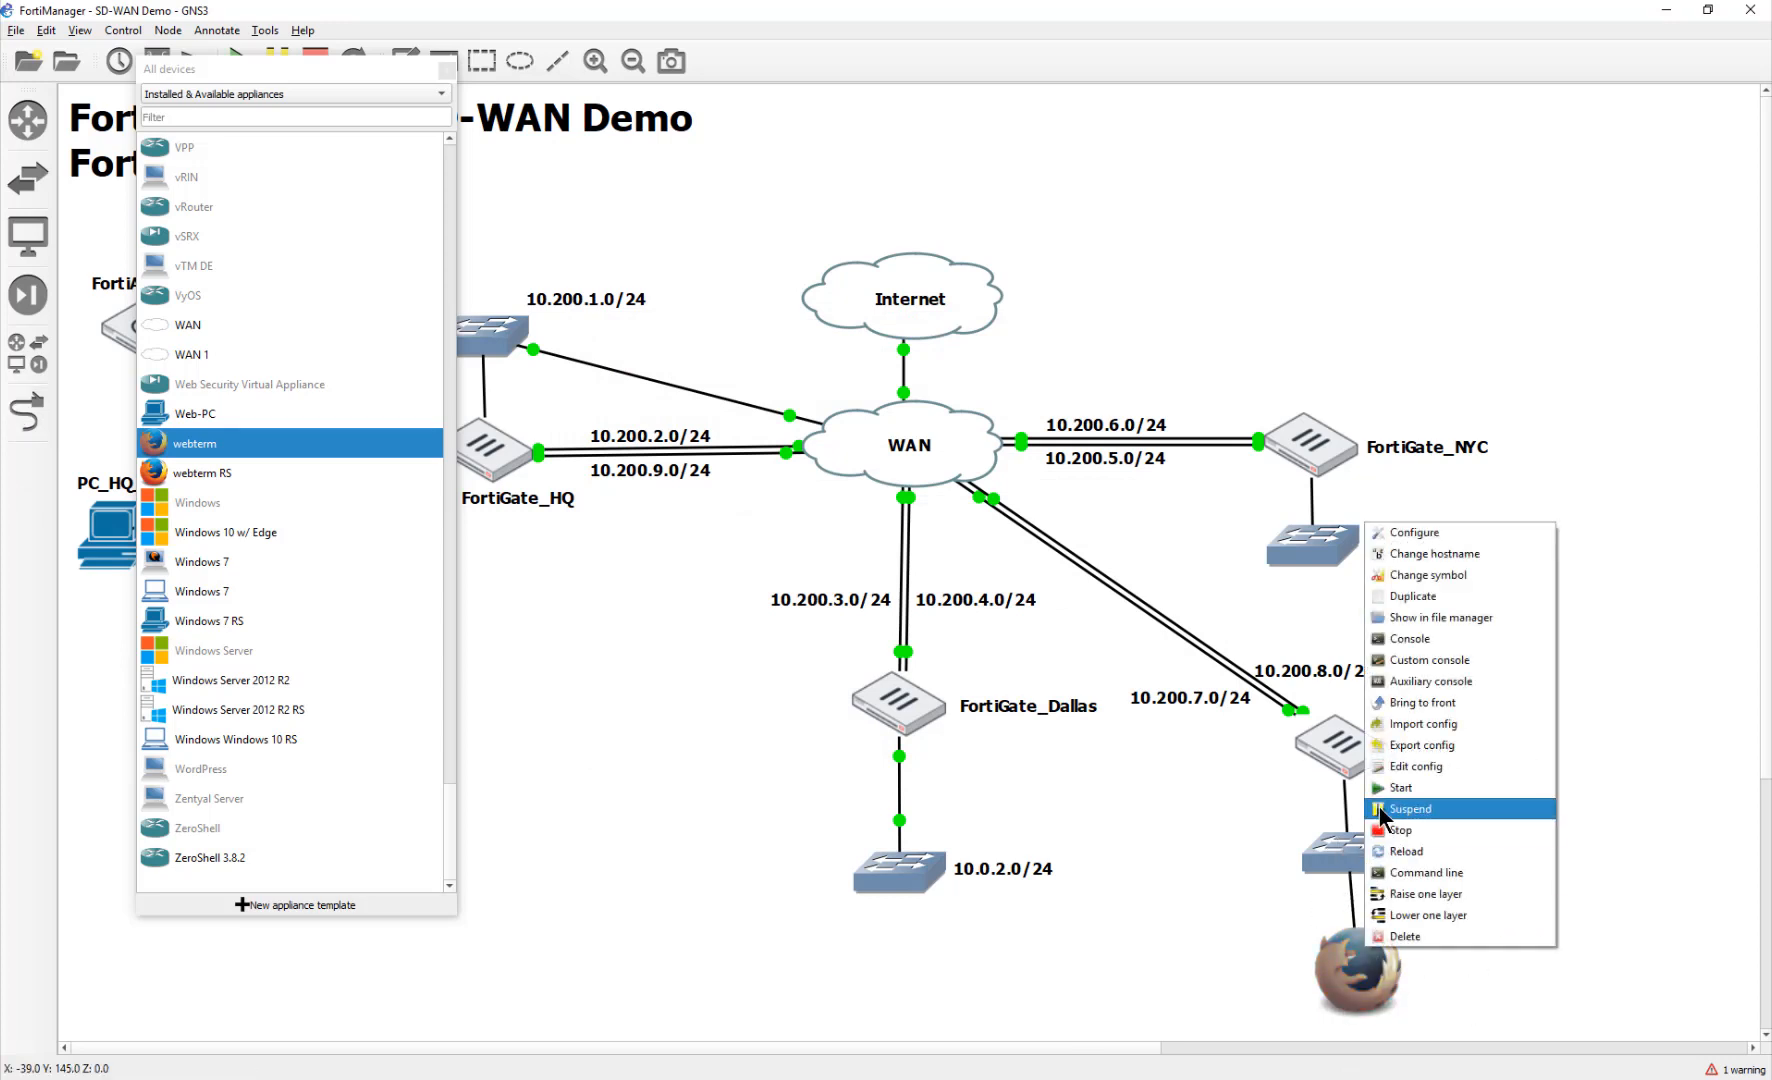
{"action": "left_click", "coordinate": [1380, 808]}
{"action": "right_click", "coordinate": [1375, 990]}
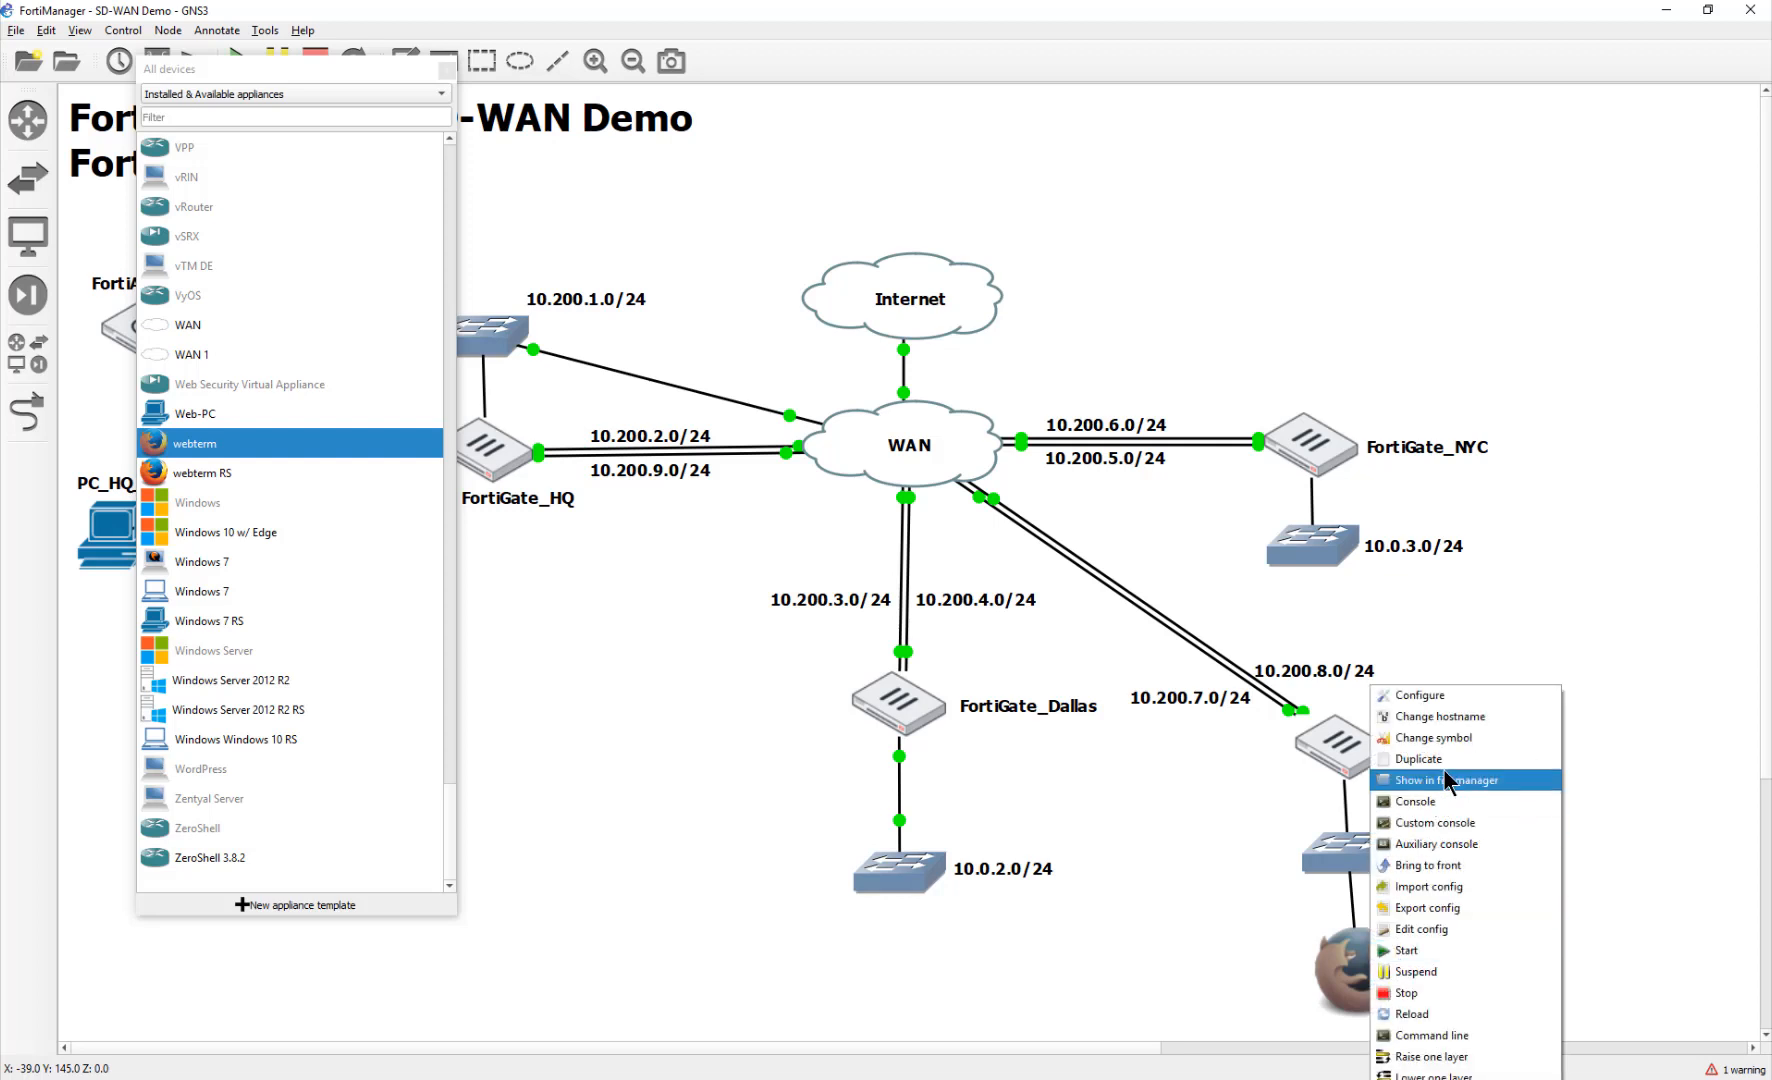
{"action": "left_click", "coordinate": [1400, 740]}
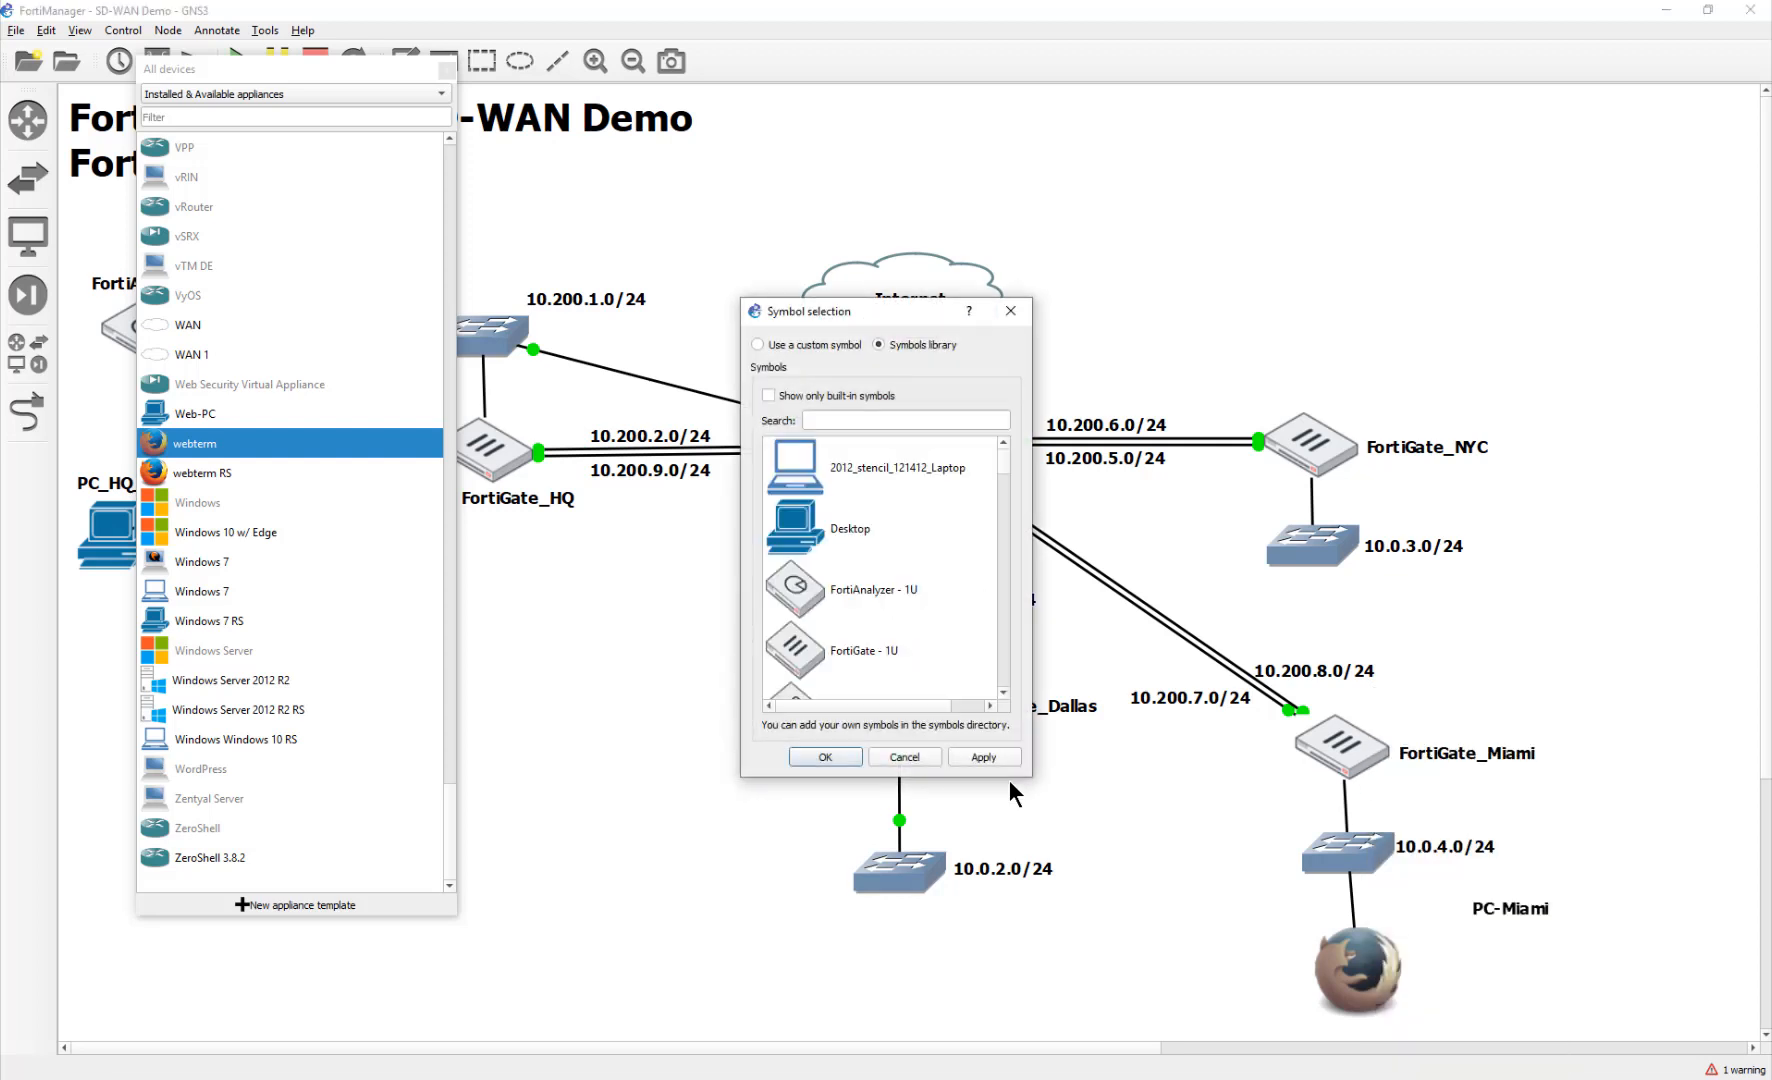
{"action": "left_click", "coordinate": [844, 461]}
{"action": "left_click", "coordinate": [858, 757]}
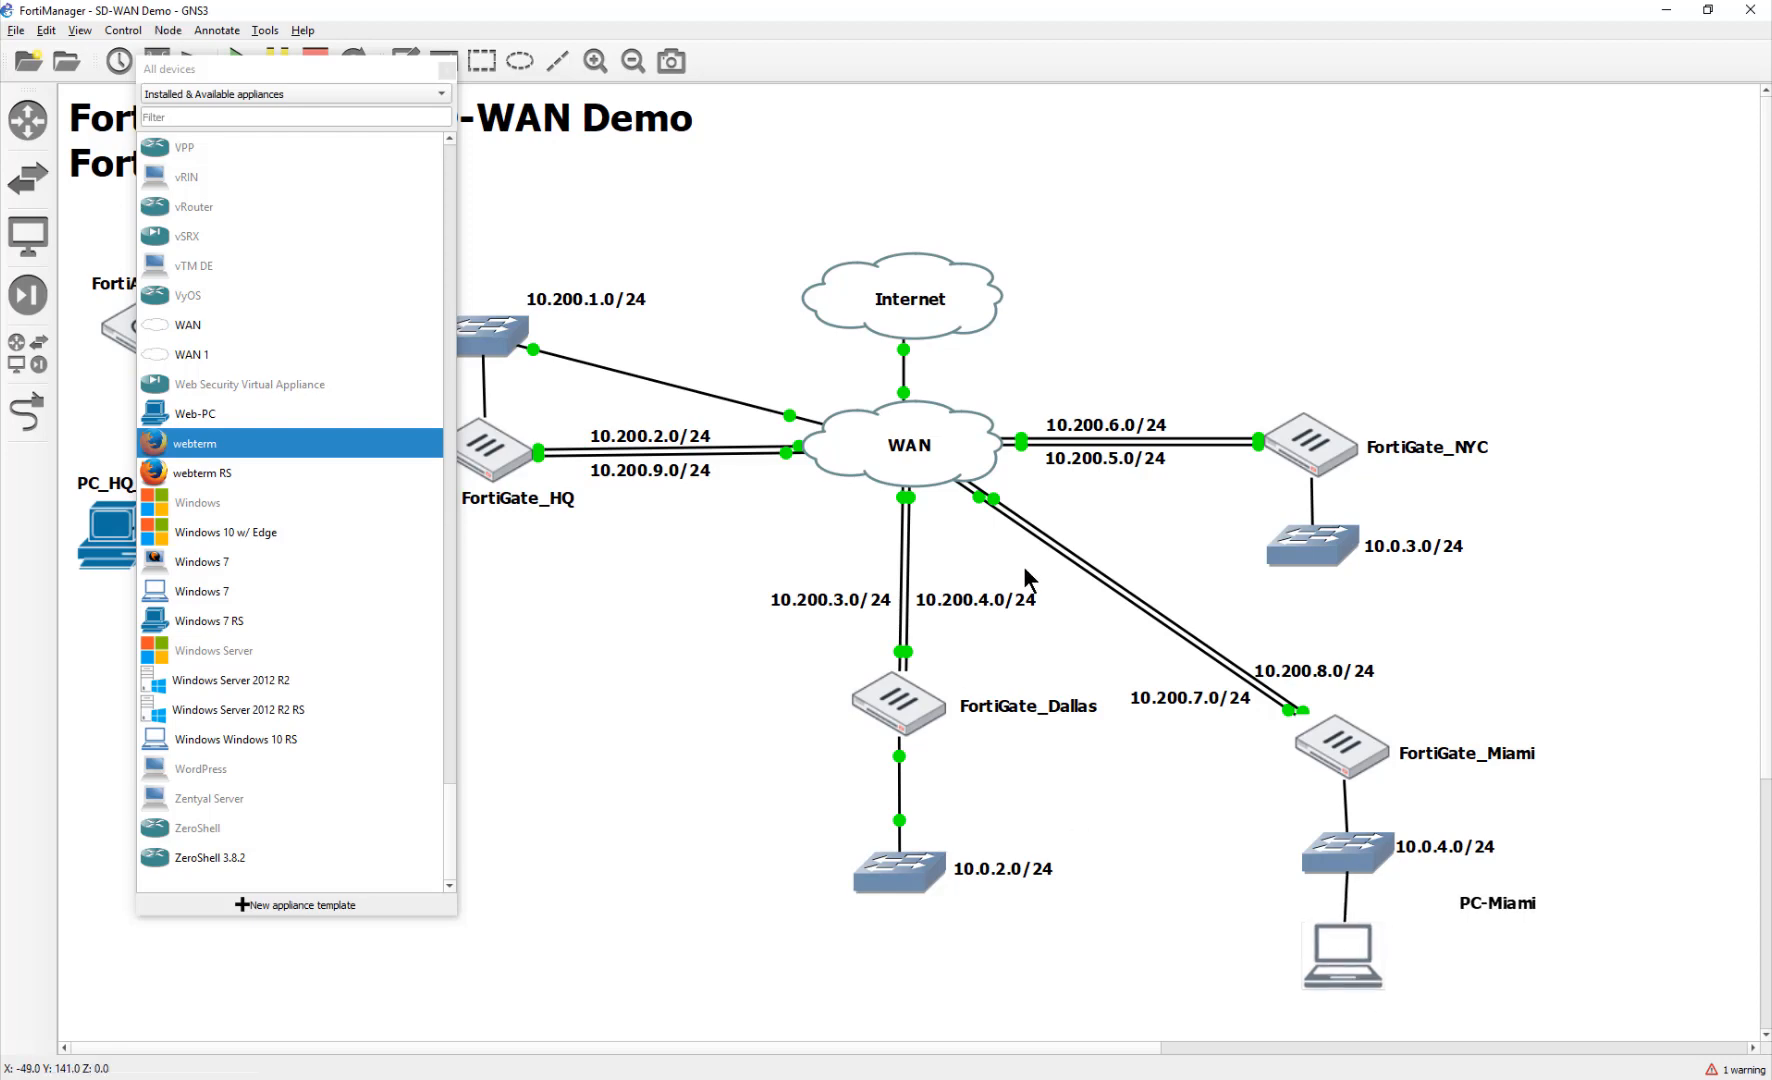
{"action": "double_click", "coordinate": [1343, 955]}
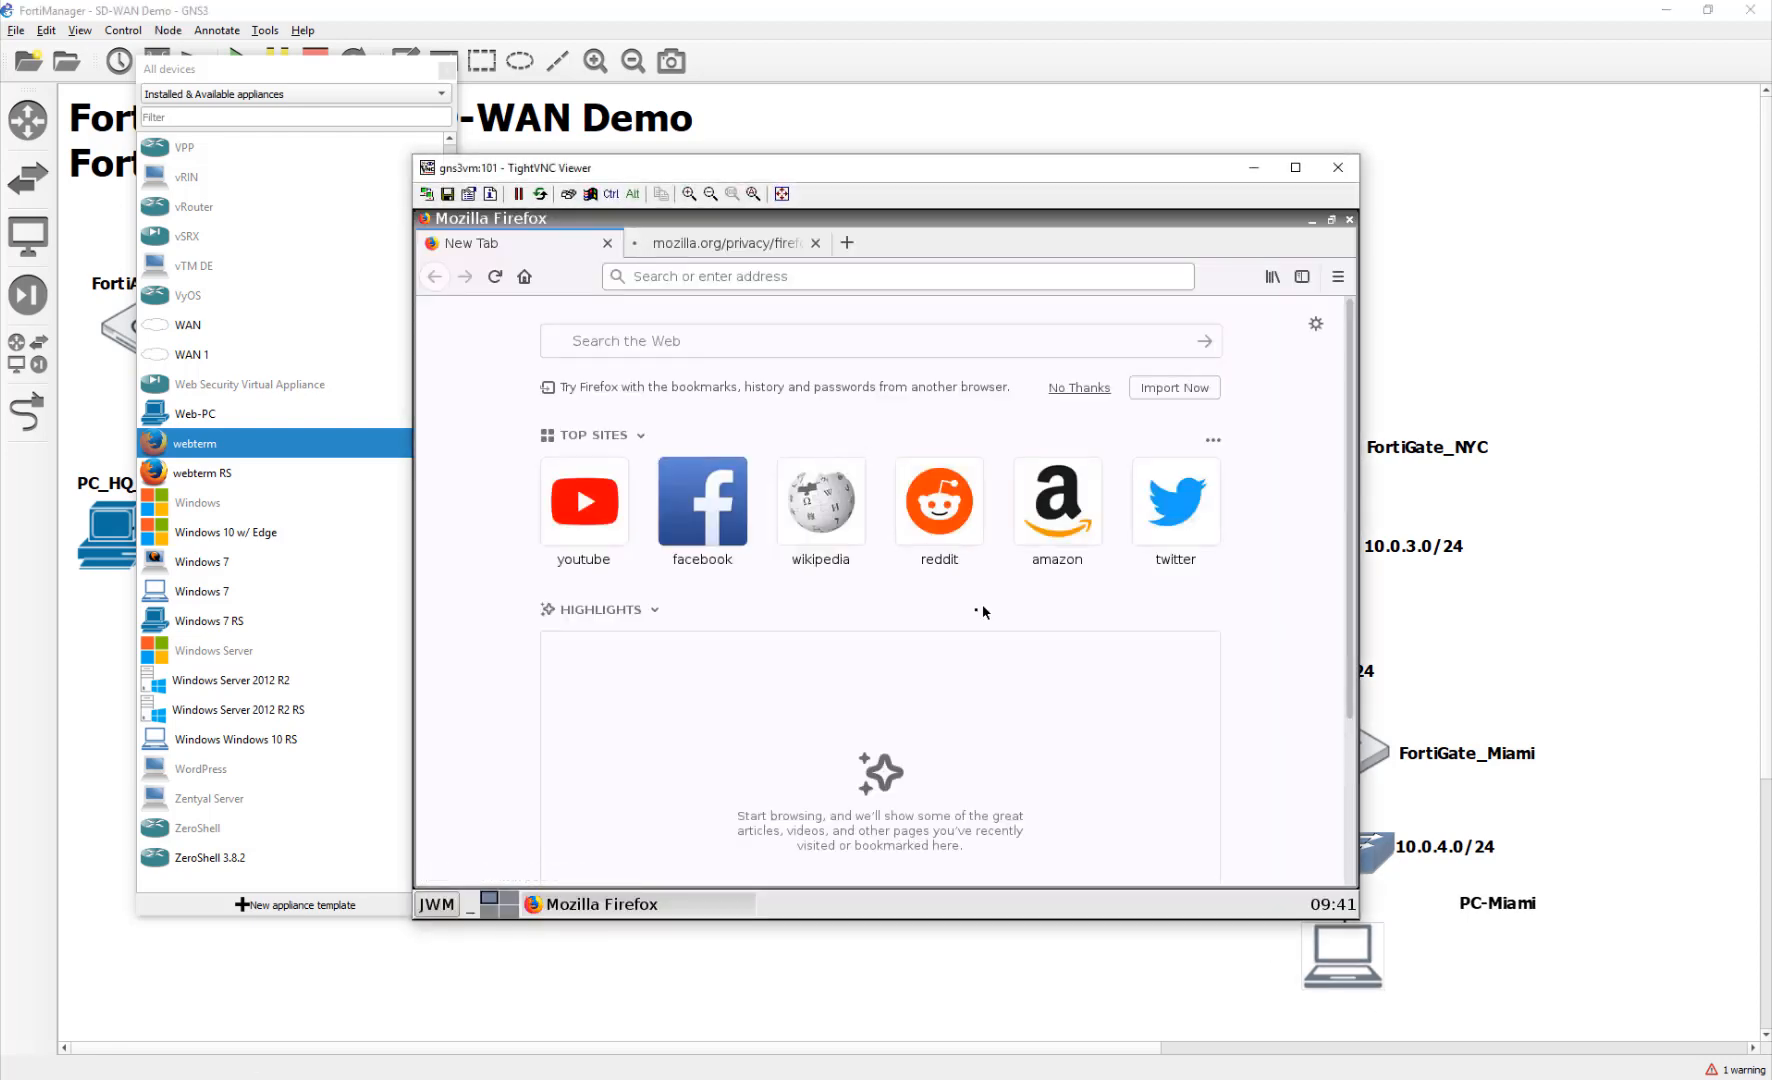
Step: Load the reddit and facebook tiles in PC-Miami's Firefox, then return to the topology
{"action": "left_click", "coordinate": [936, 515]}
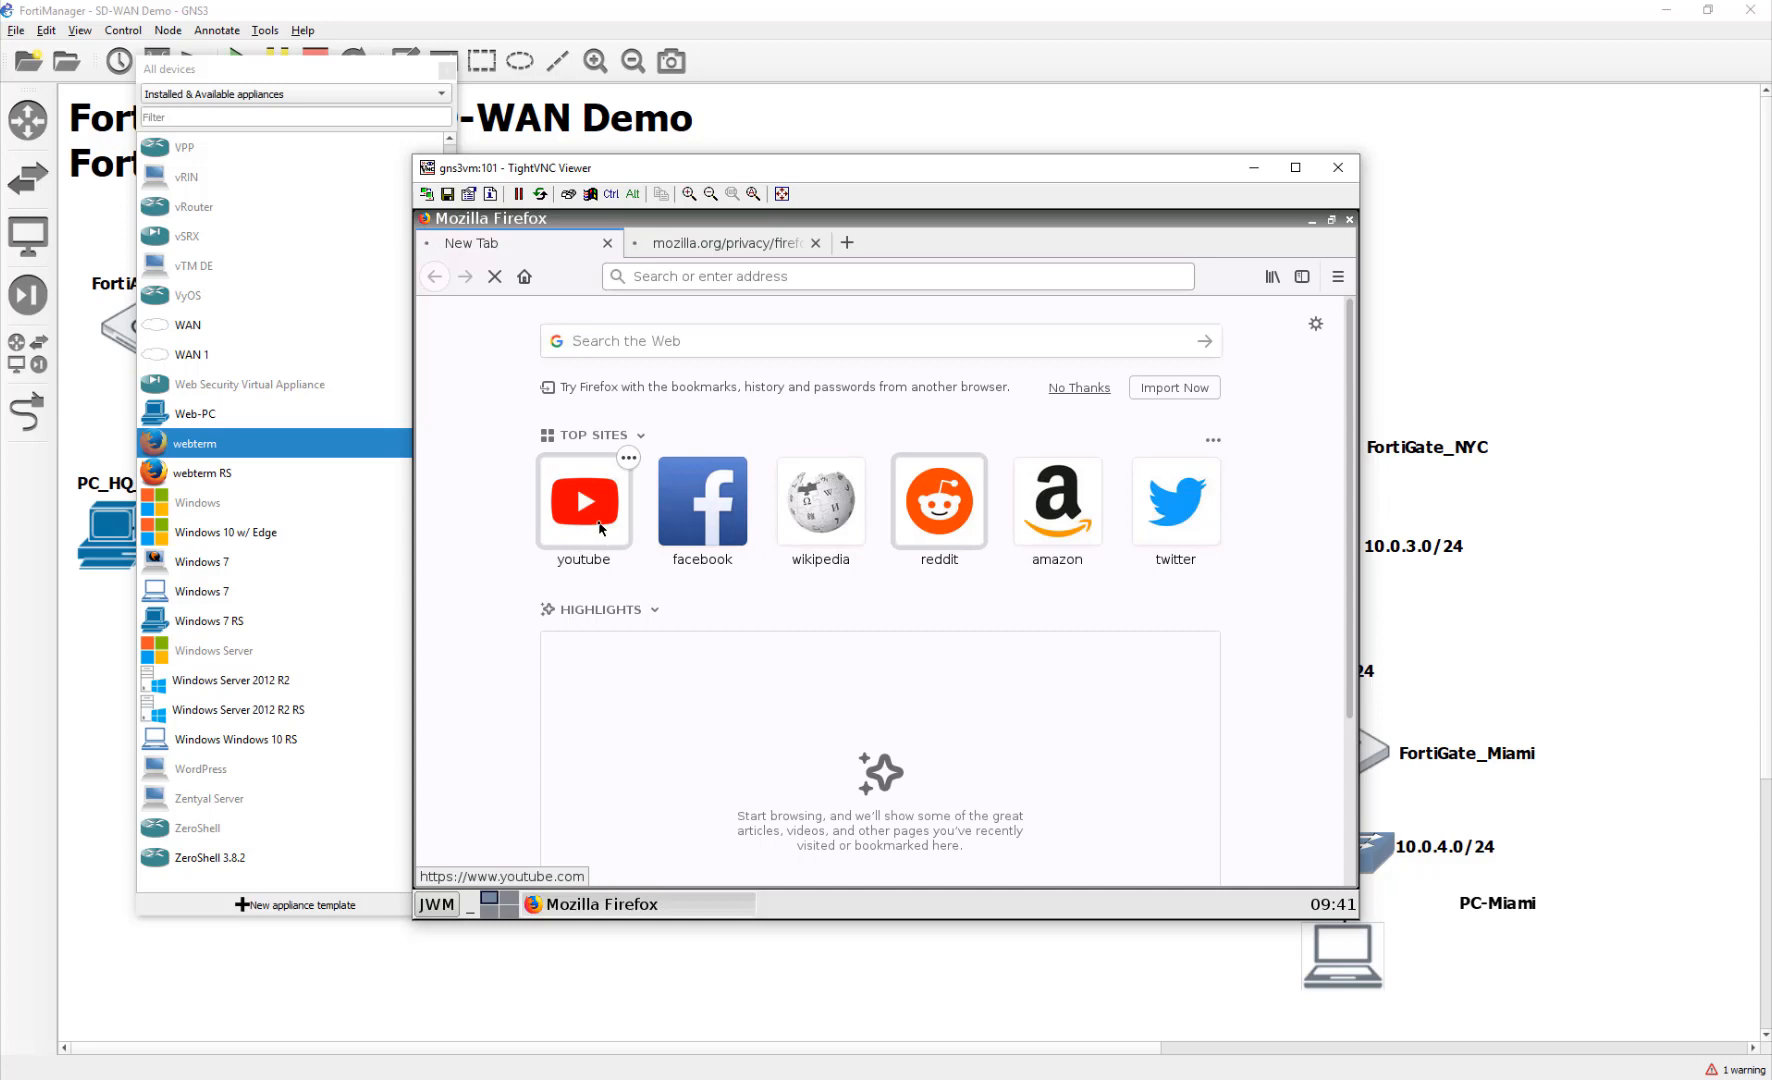
{"action": "left_click", "coordinate": [703, 505]}
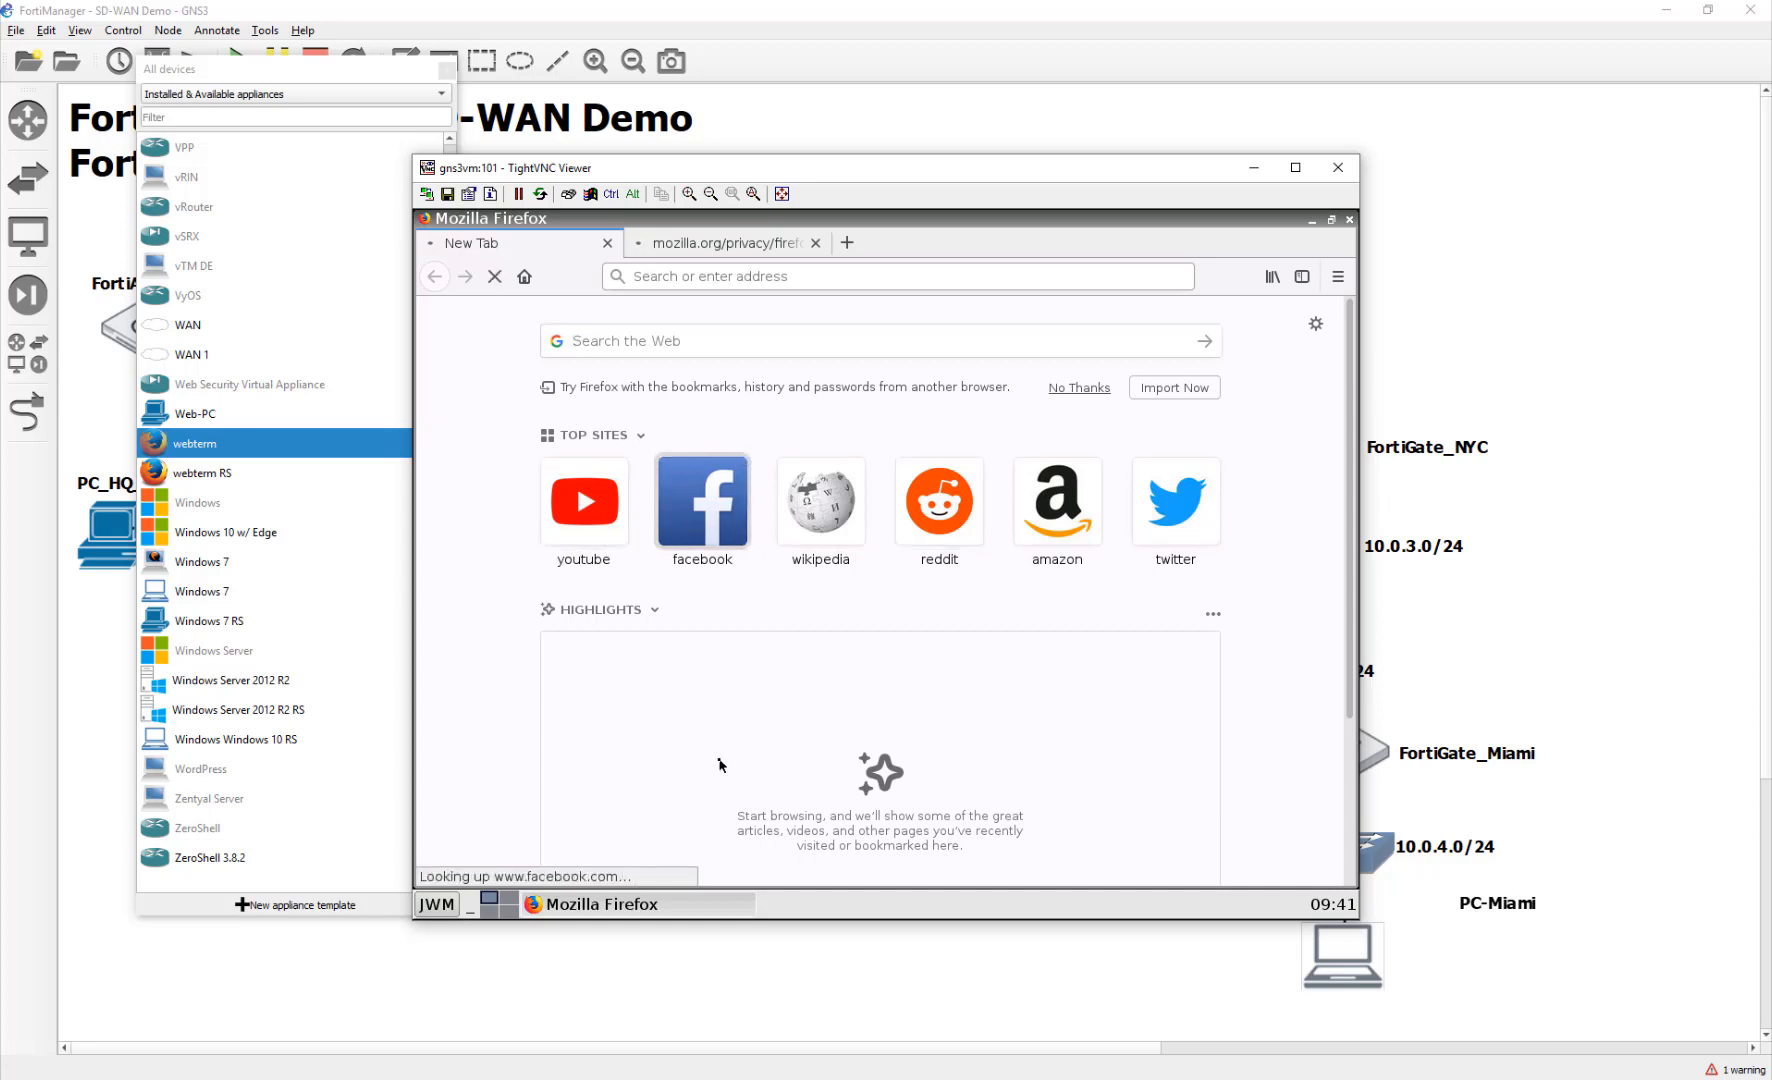
{"action": "left_click", "coordinate": [851, 1000]}
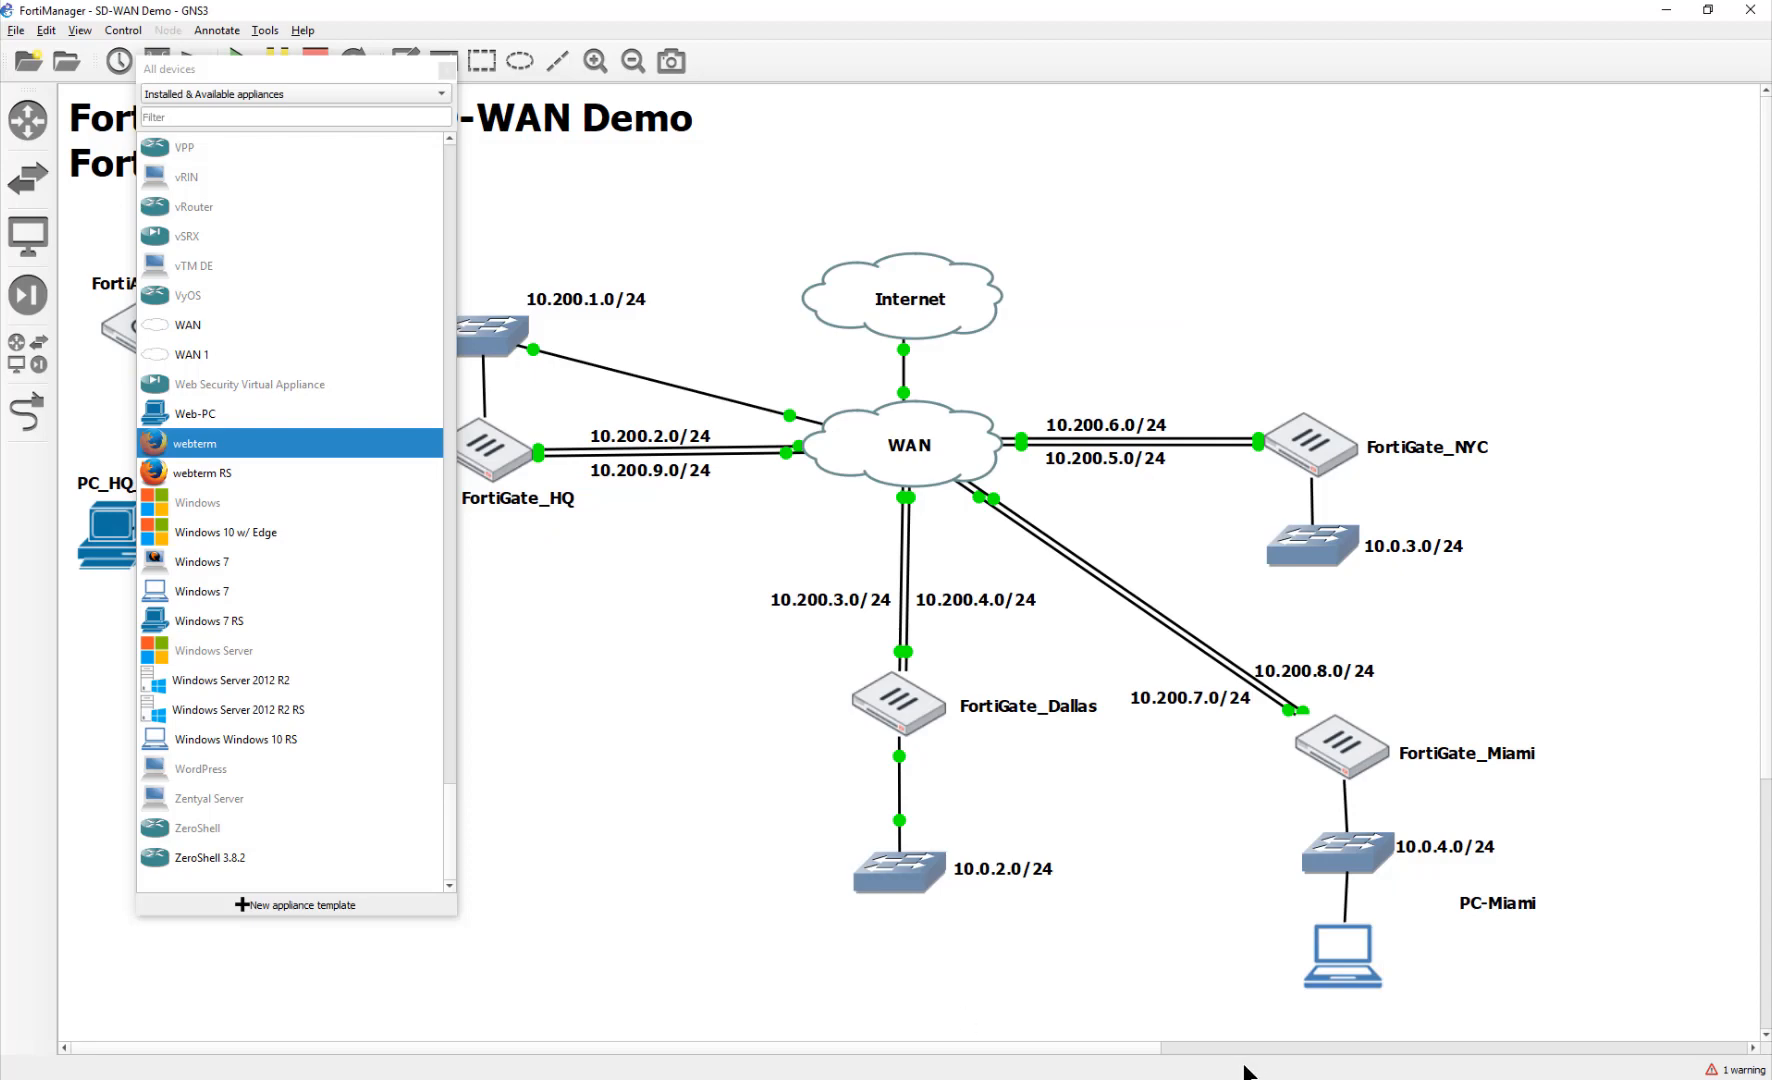
Step: Enable SD-WAN central management on the root ADOM and save it
{"action": "left_click", "coordinate": [850, 1074]}
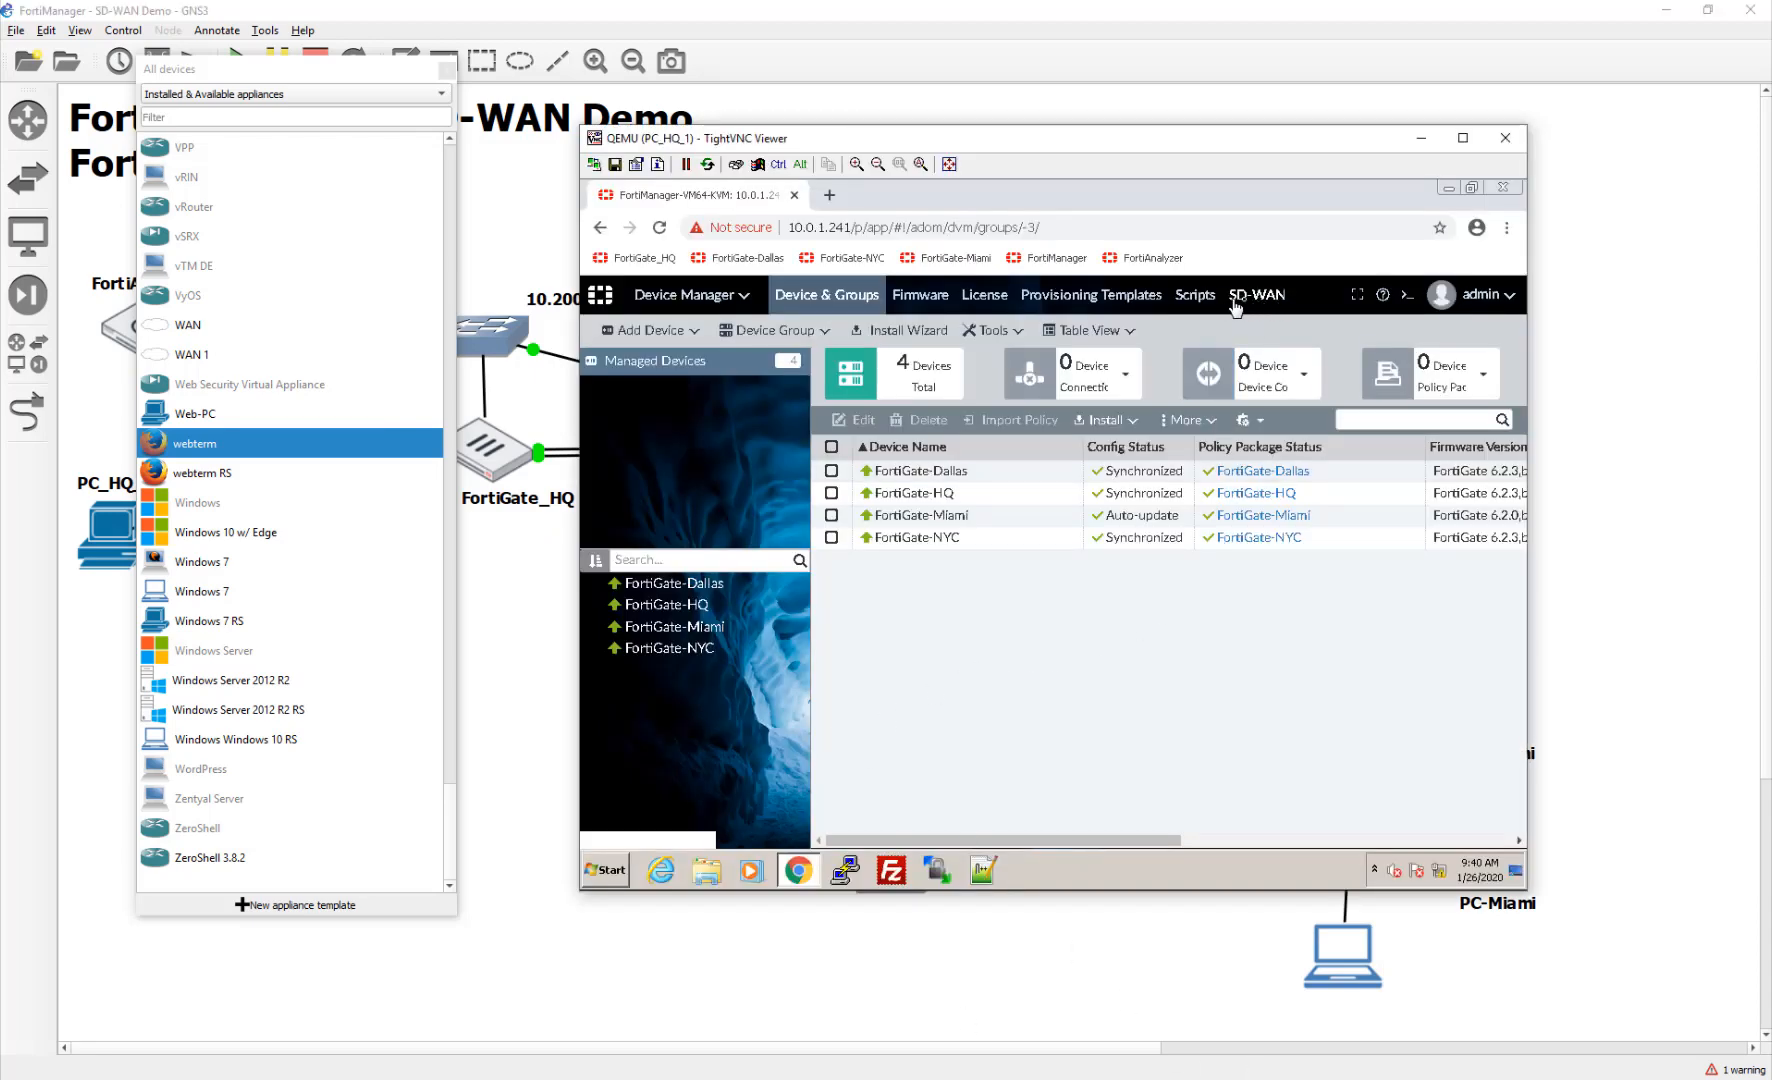
{"action": "left_click", "coordinate": [660, 295]}
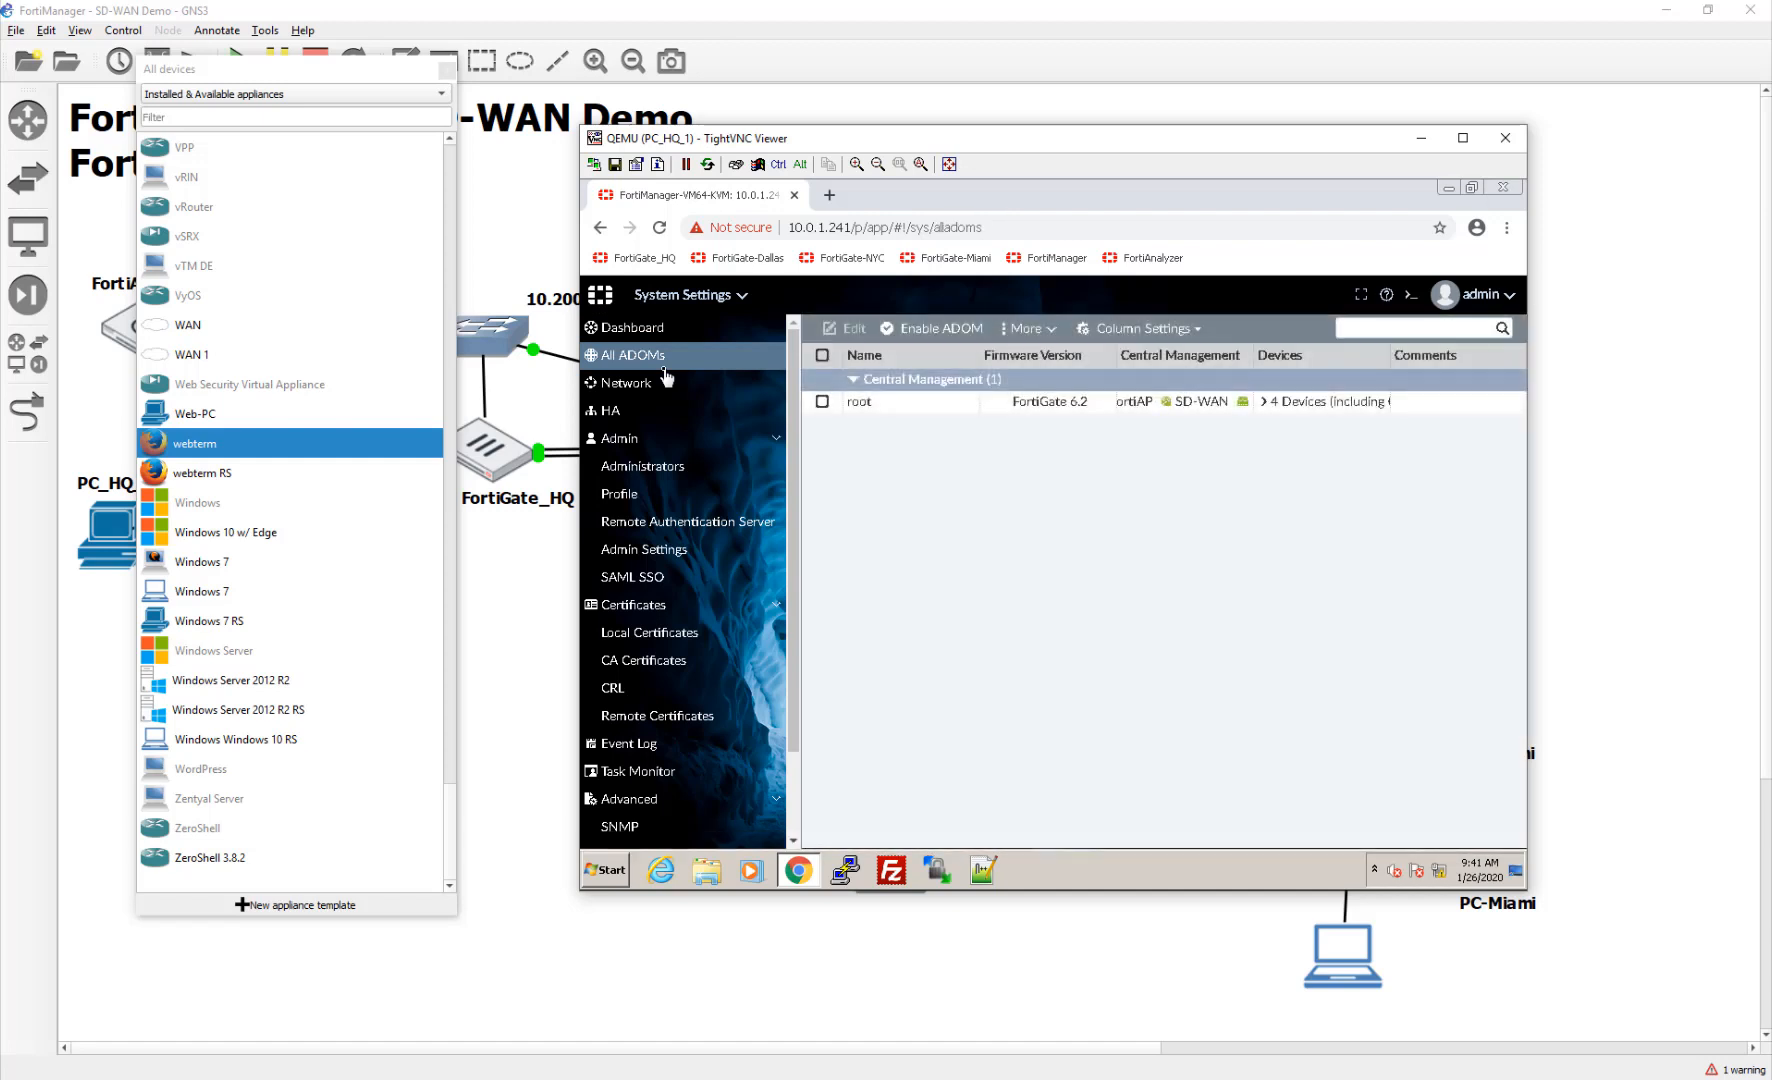
{"action": "left_click", "coordinate": [1104, 408]}
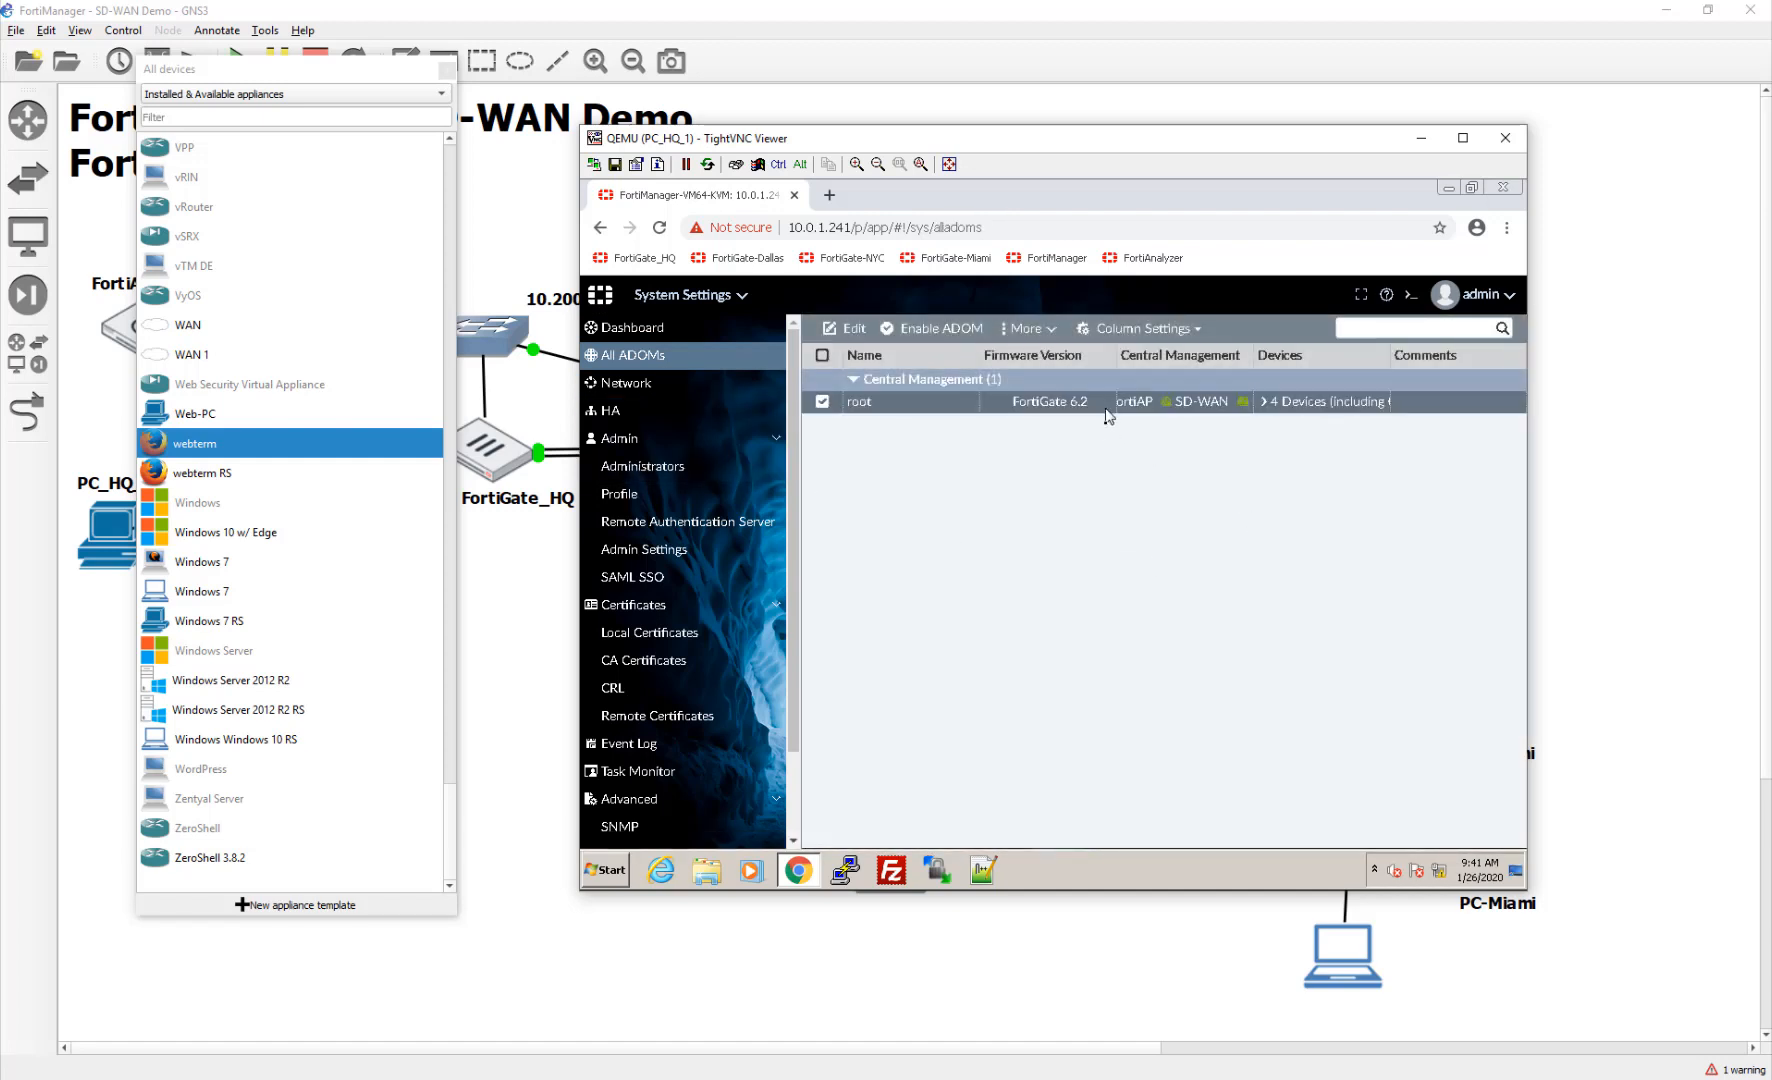
{"action": "double_click", "coordinate": [958, 401]}
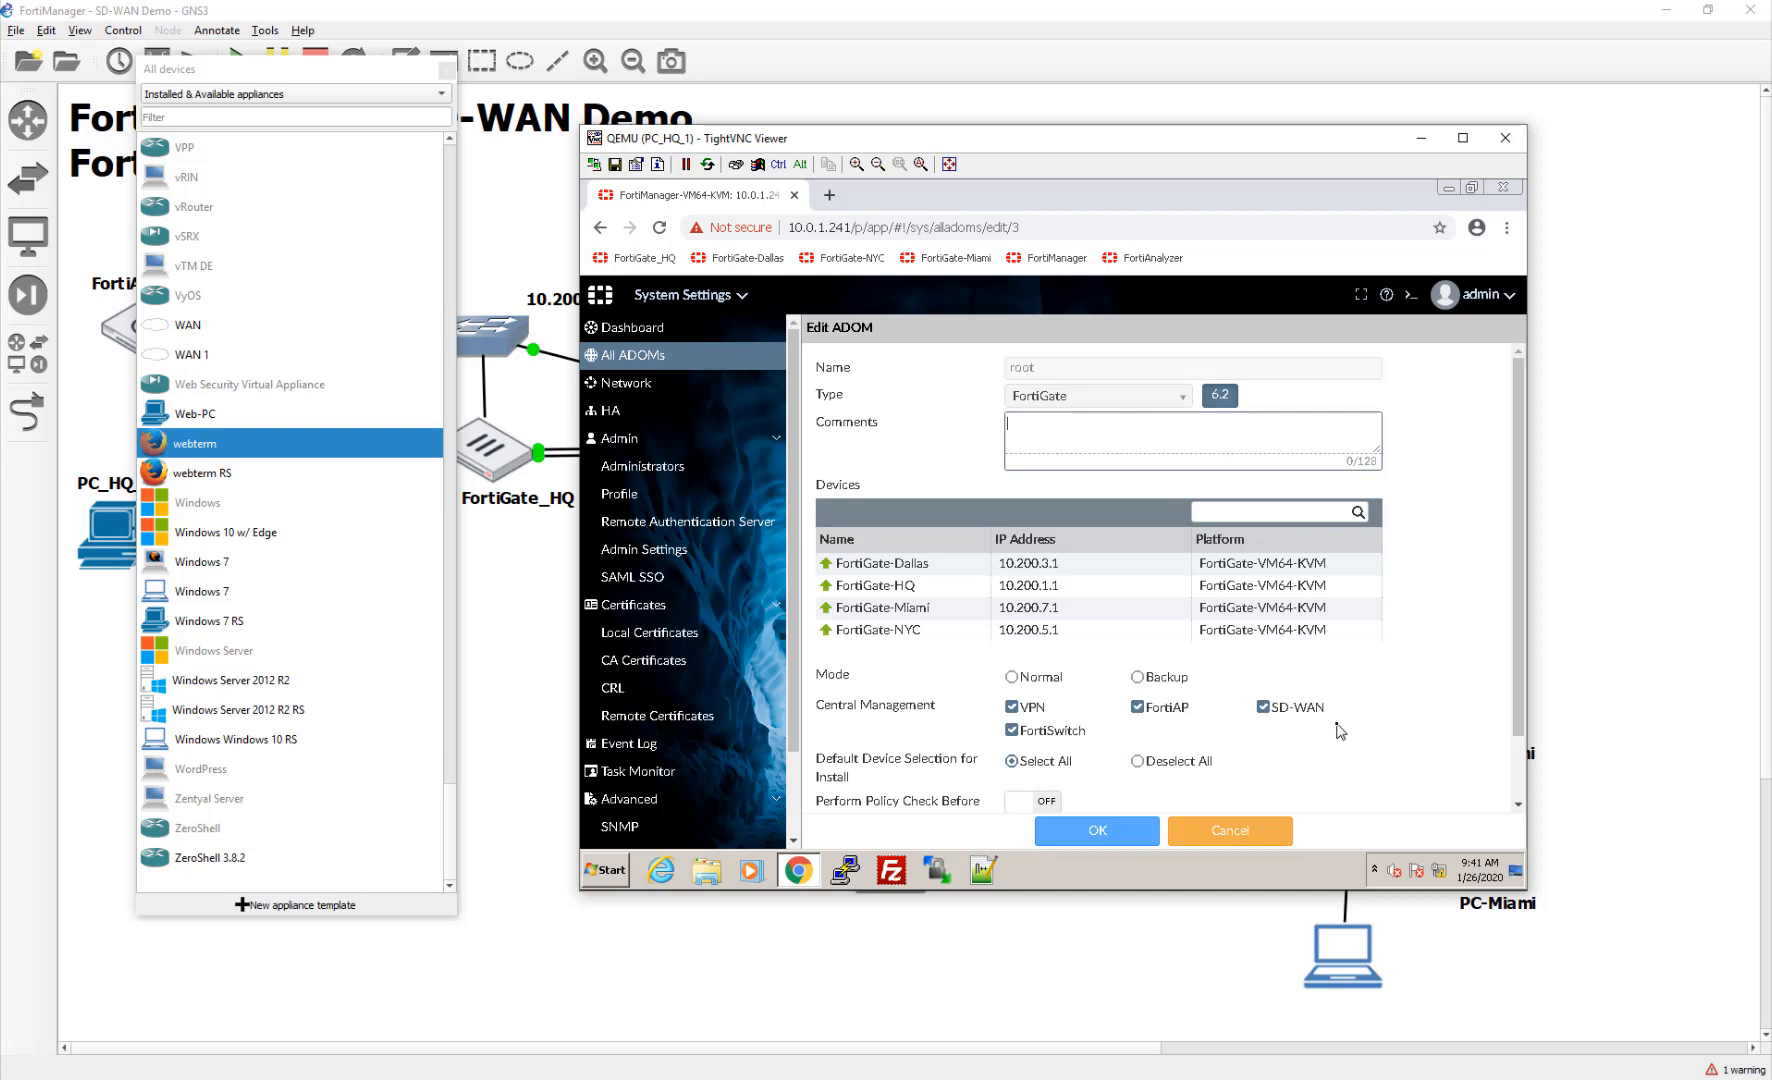
{"action": "left_click", "coordinate": [1148, 833]}
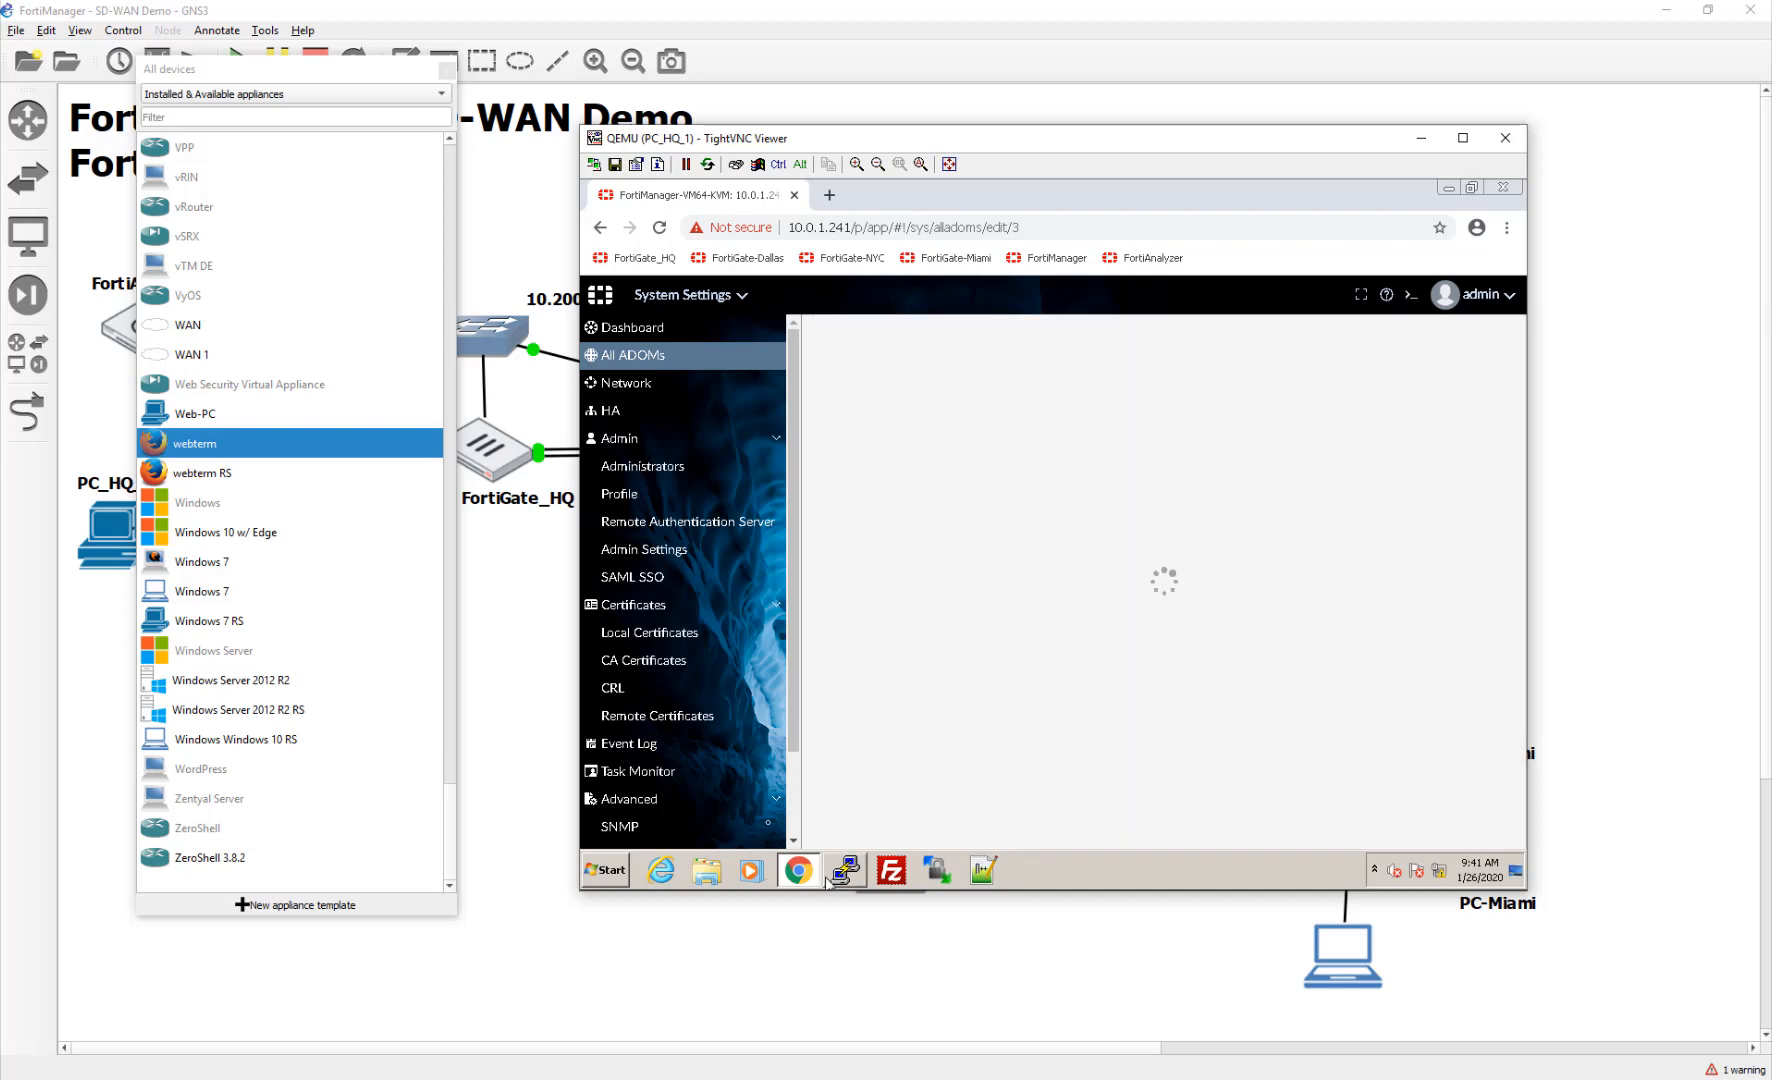
{"action": "left_click", "coordinate": [1220, 640]}
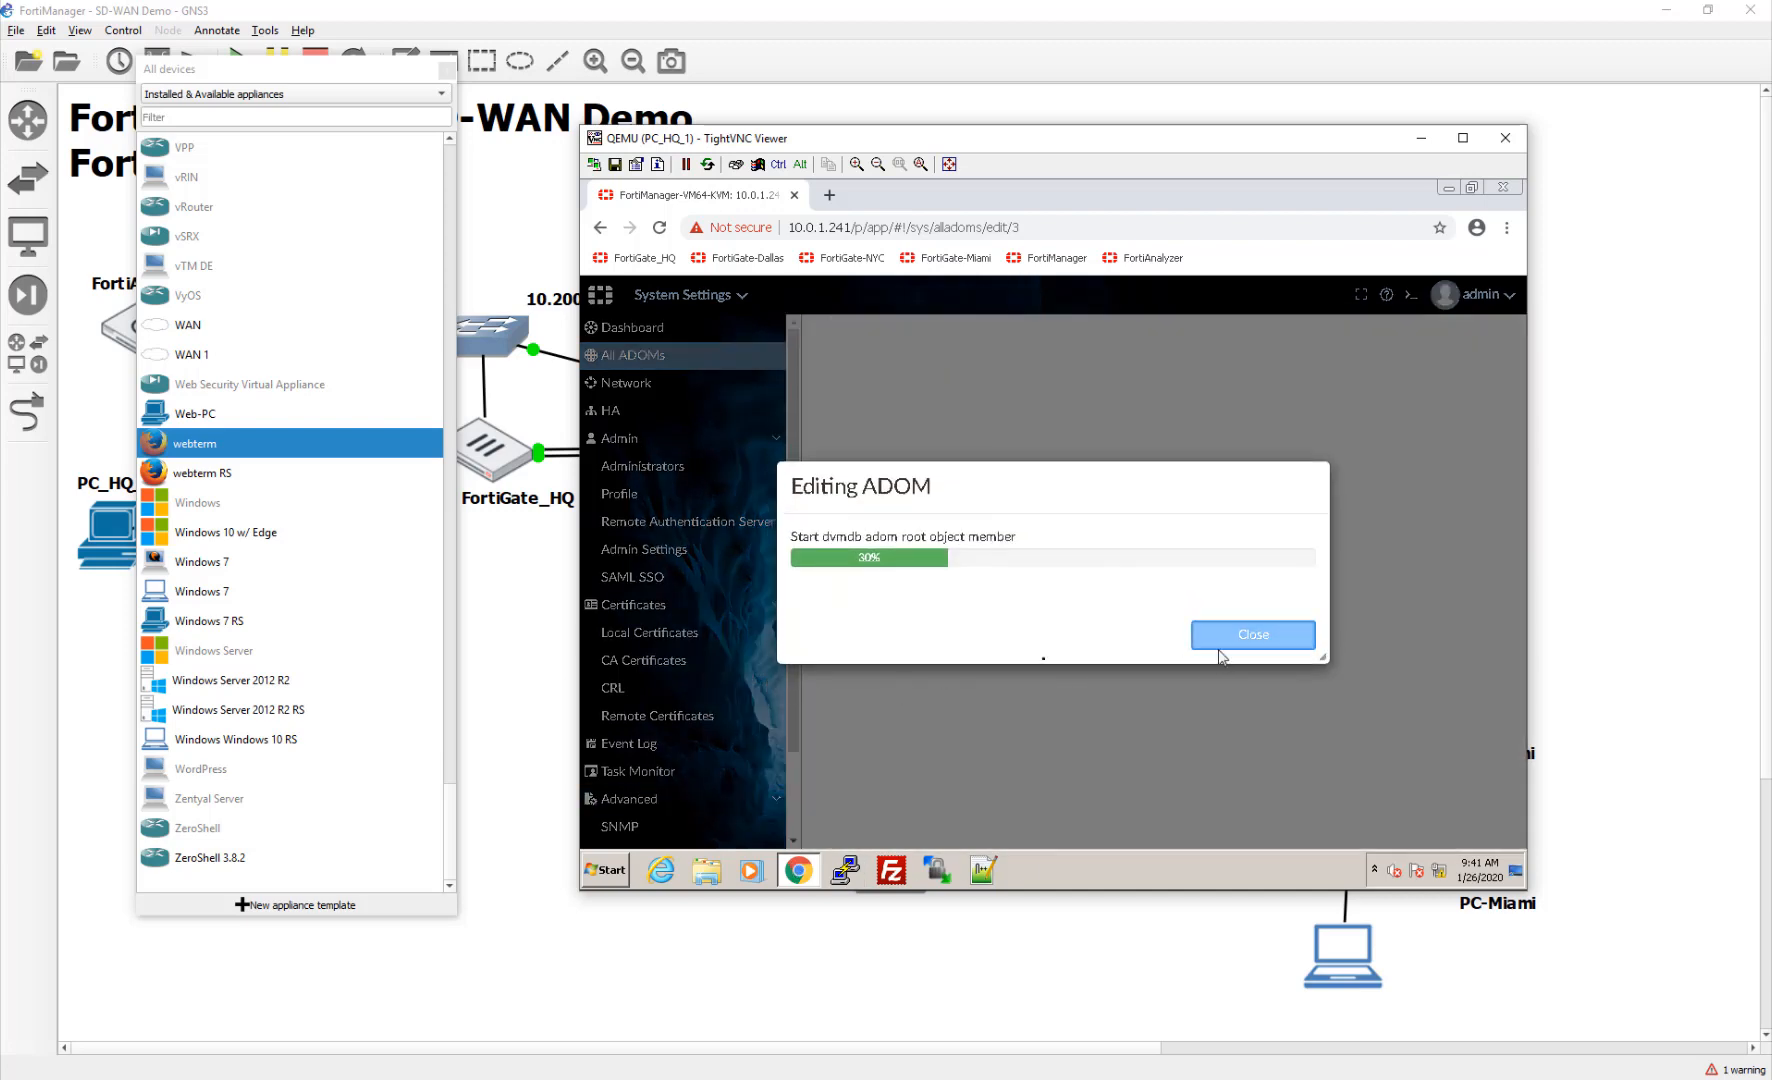
Step: Return to Device Manager, dismiss the install wizard, and open the SD-WAN templates area
{"action": "left_click", "coordinate": [704, 298]}
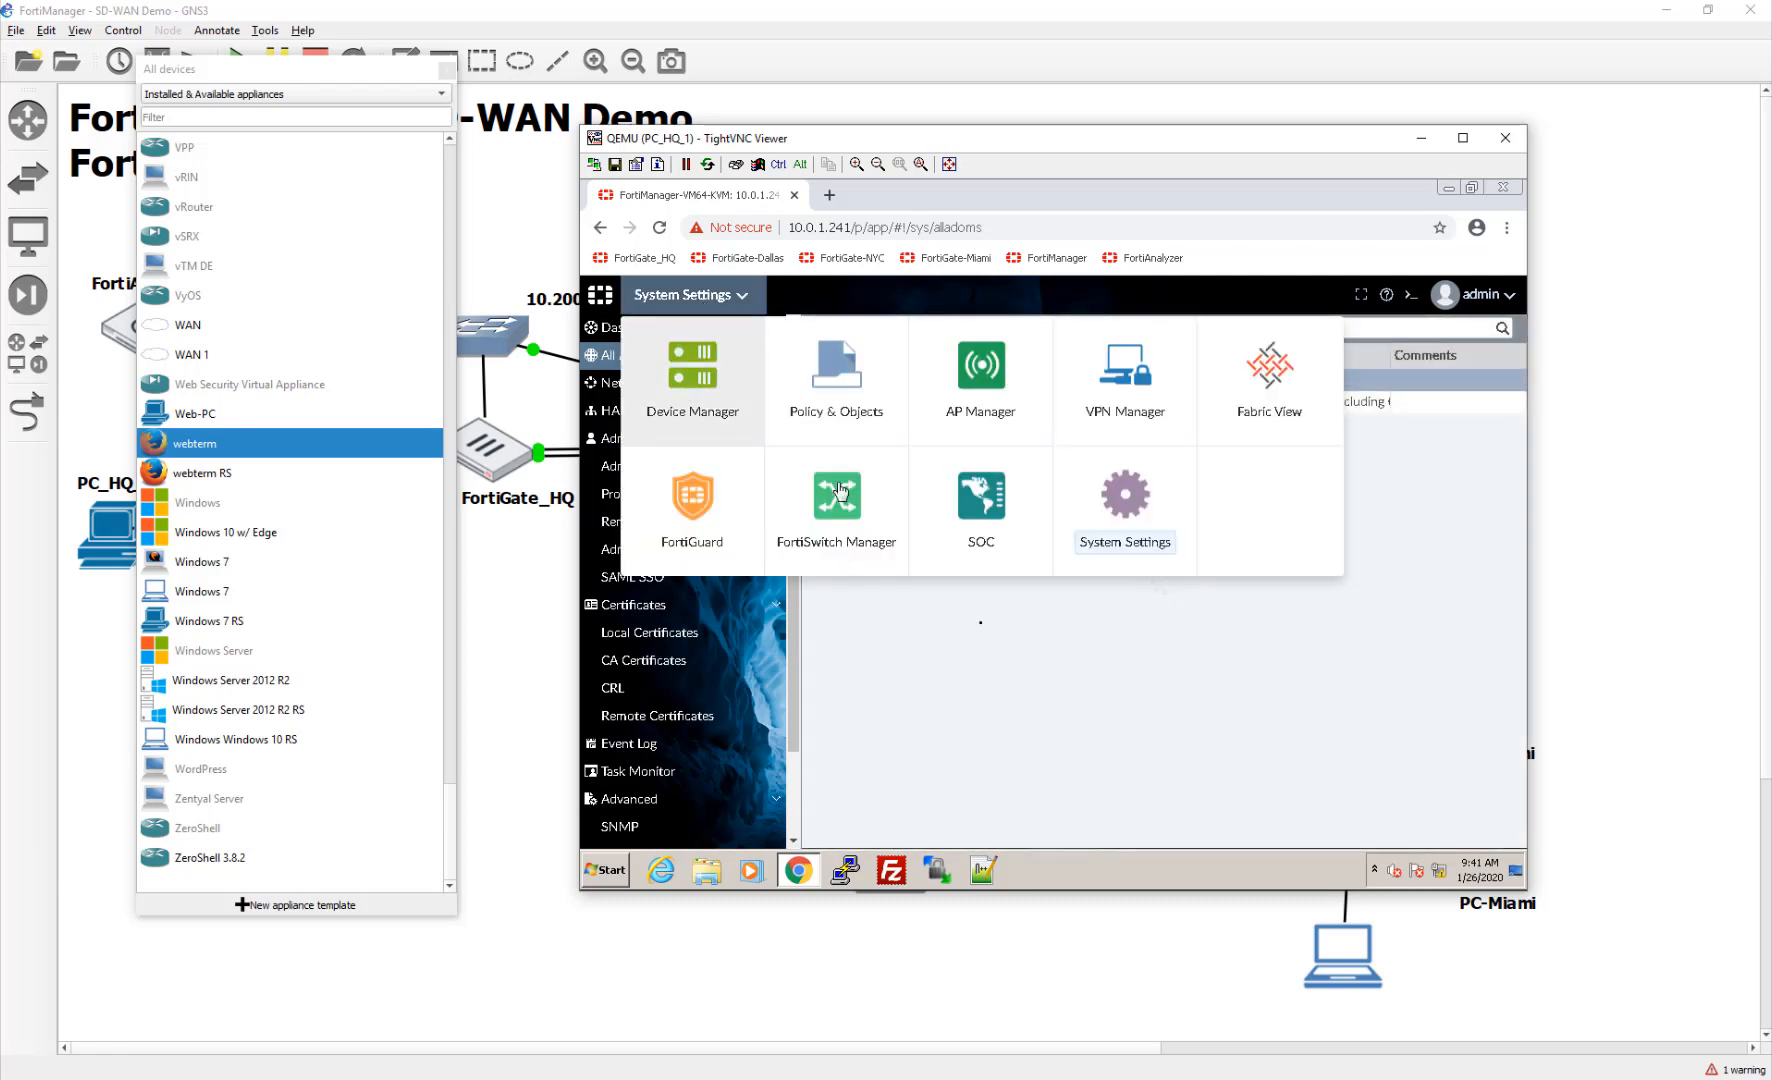
{"action": "left_click", "coordinate": [712, 390]}
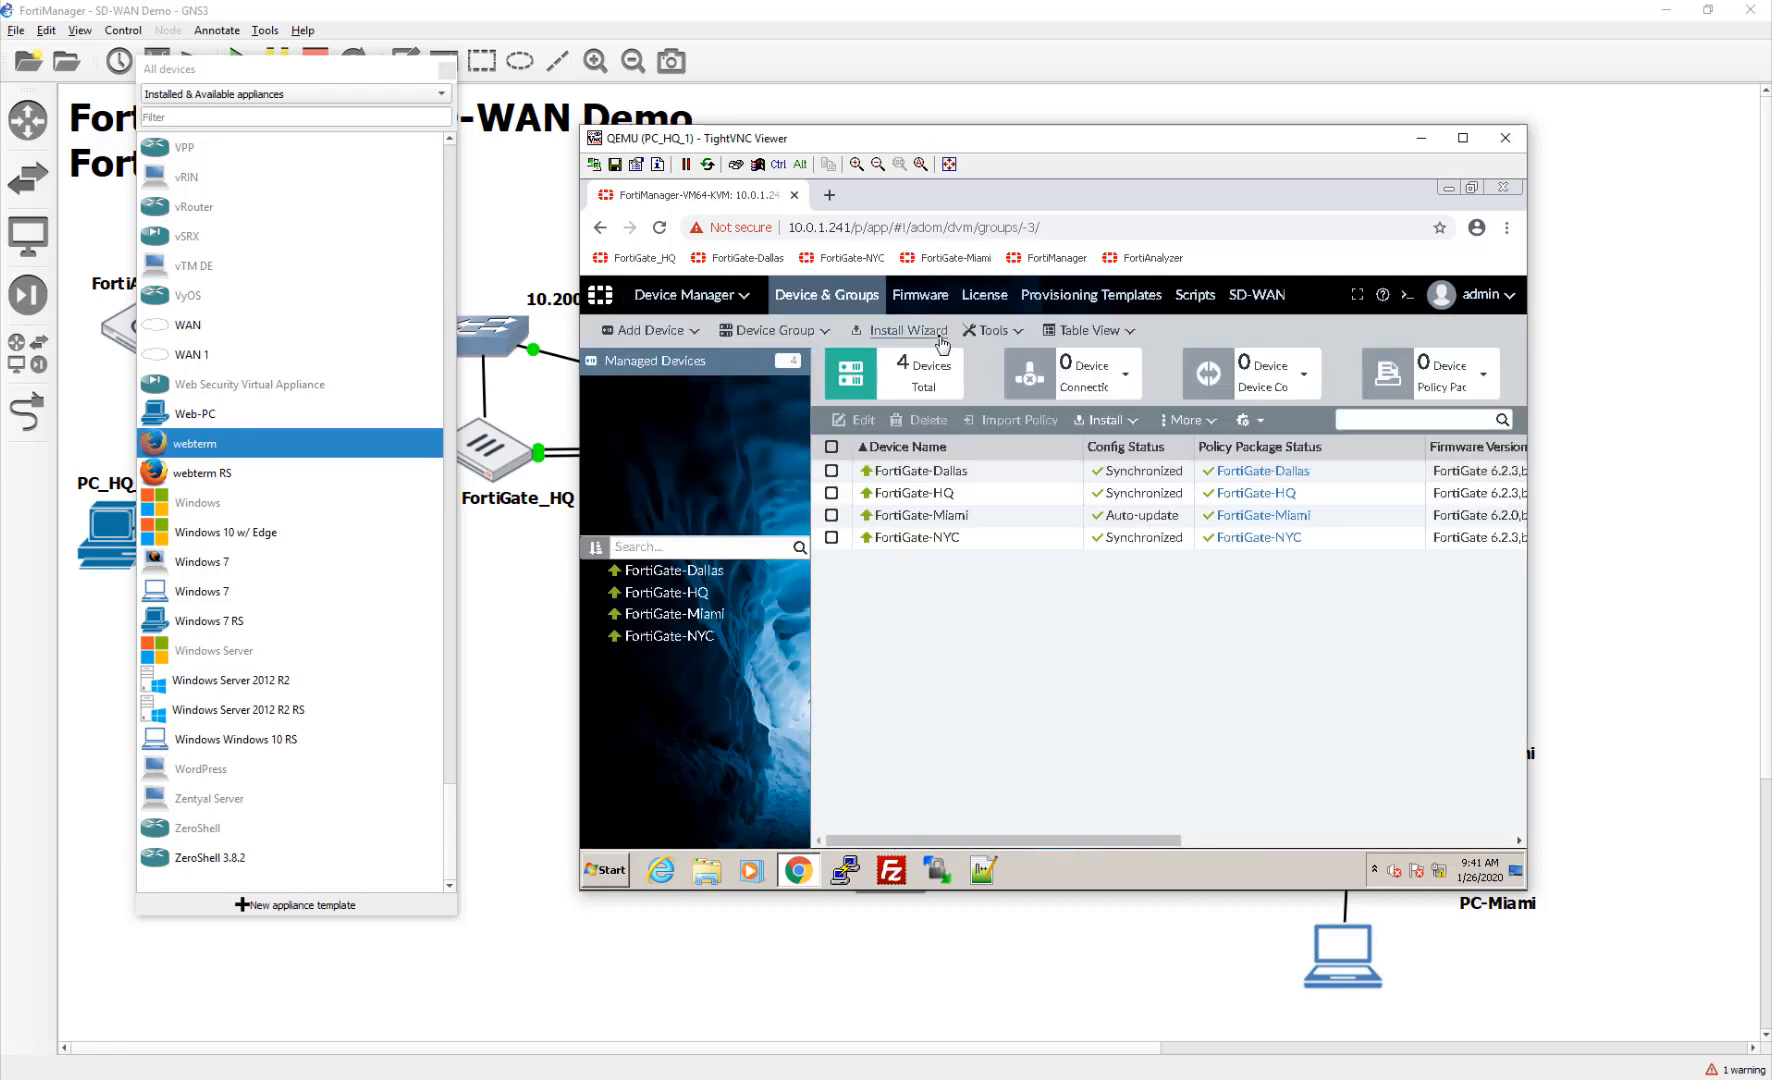
{"action": "left_click", "coordinate": [951, 540]}
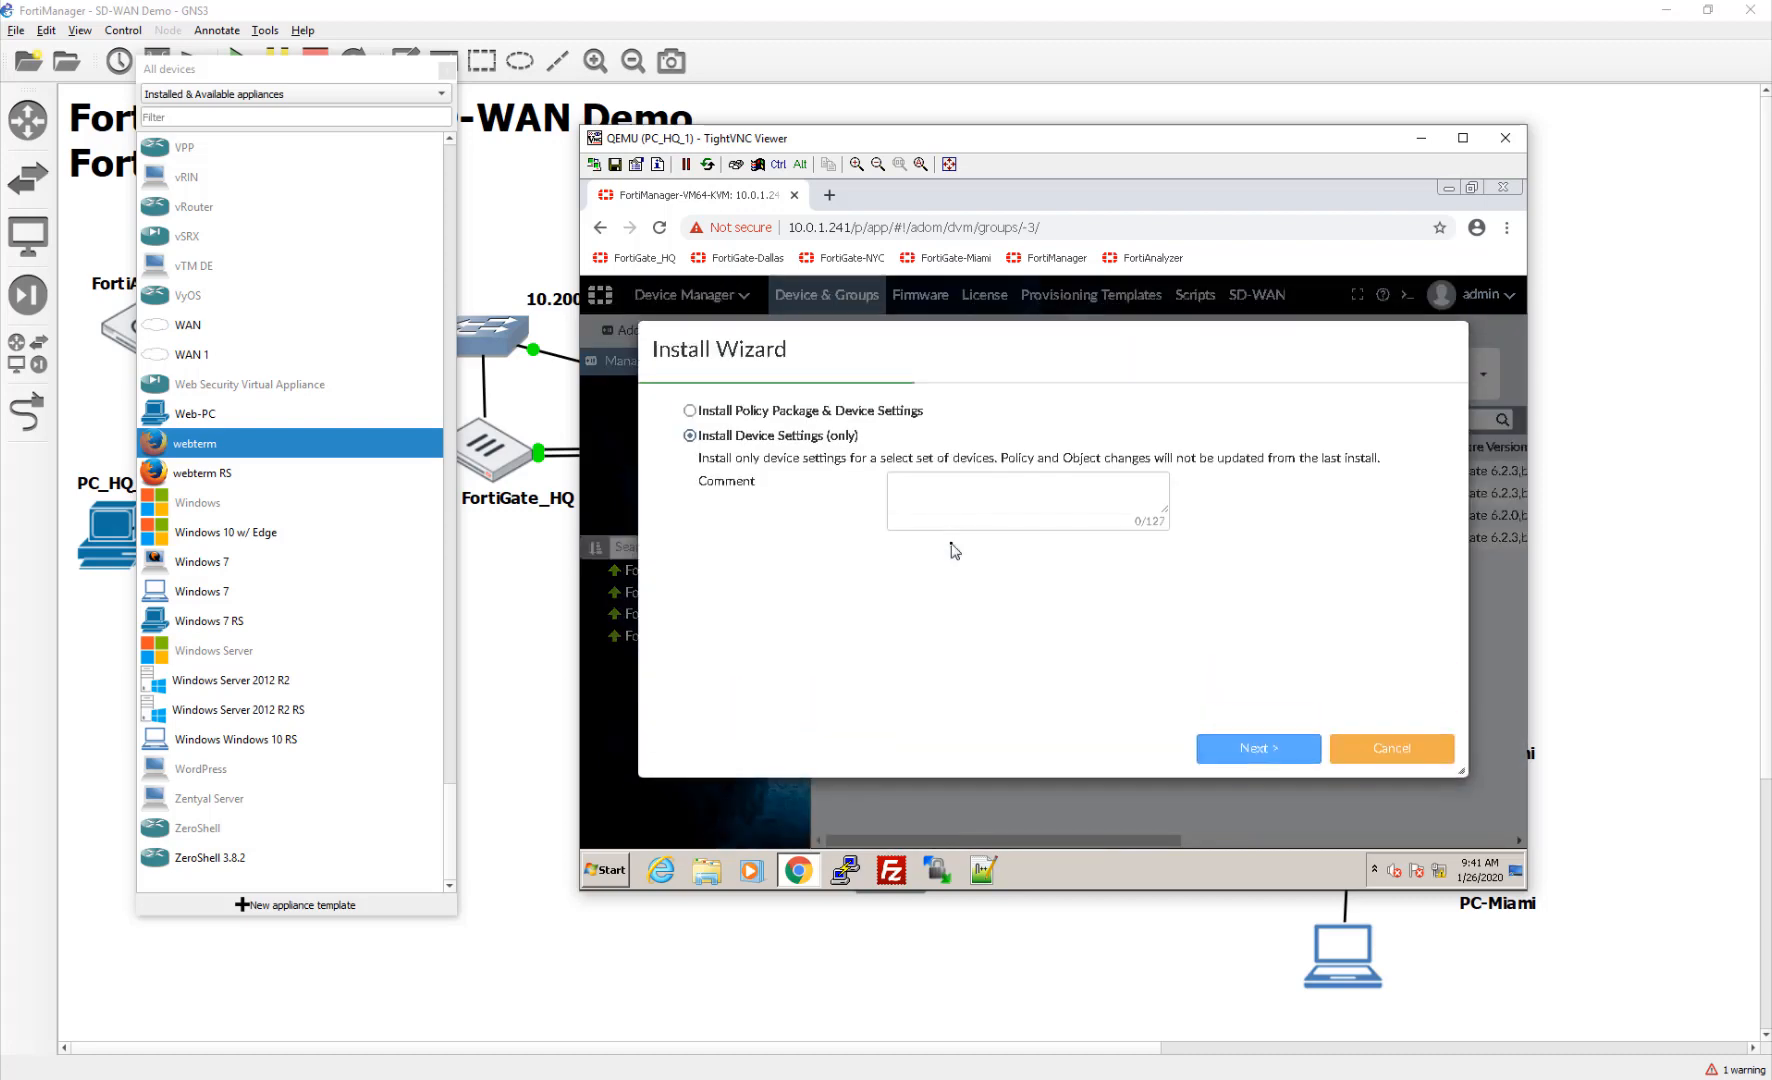
{"action": "left_click", "coordinate": [1400, 762]}
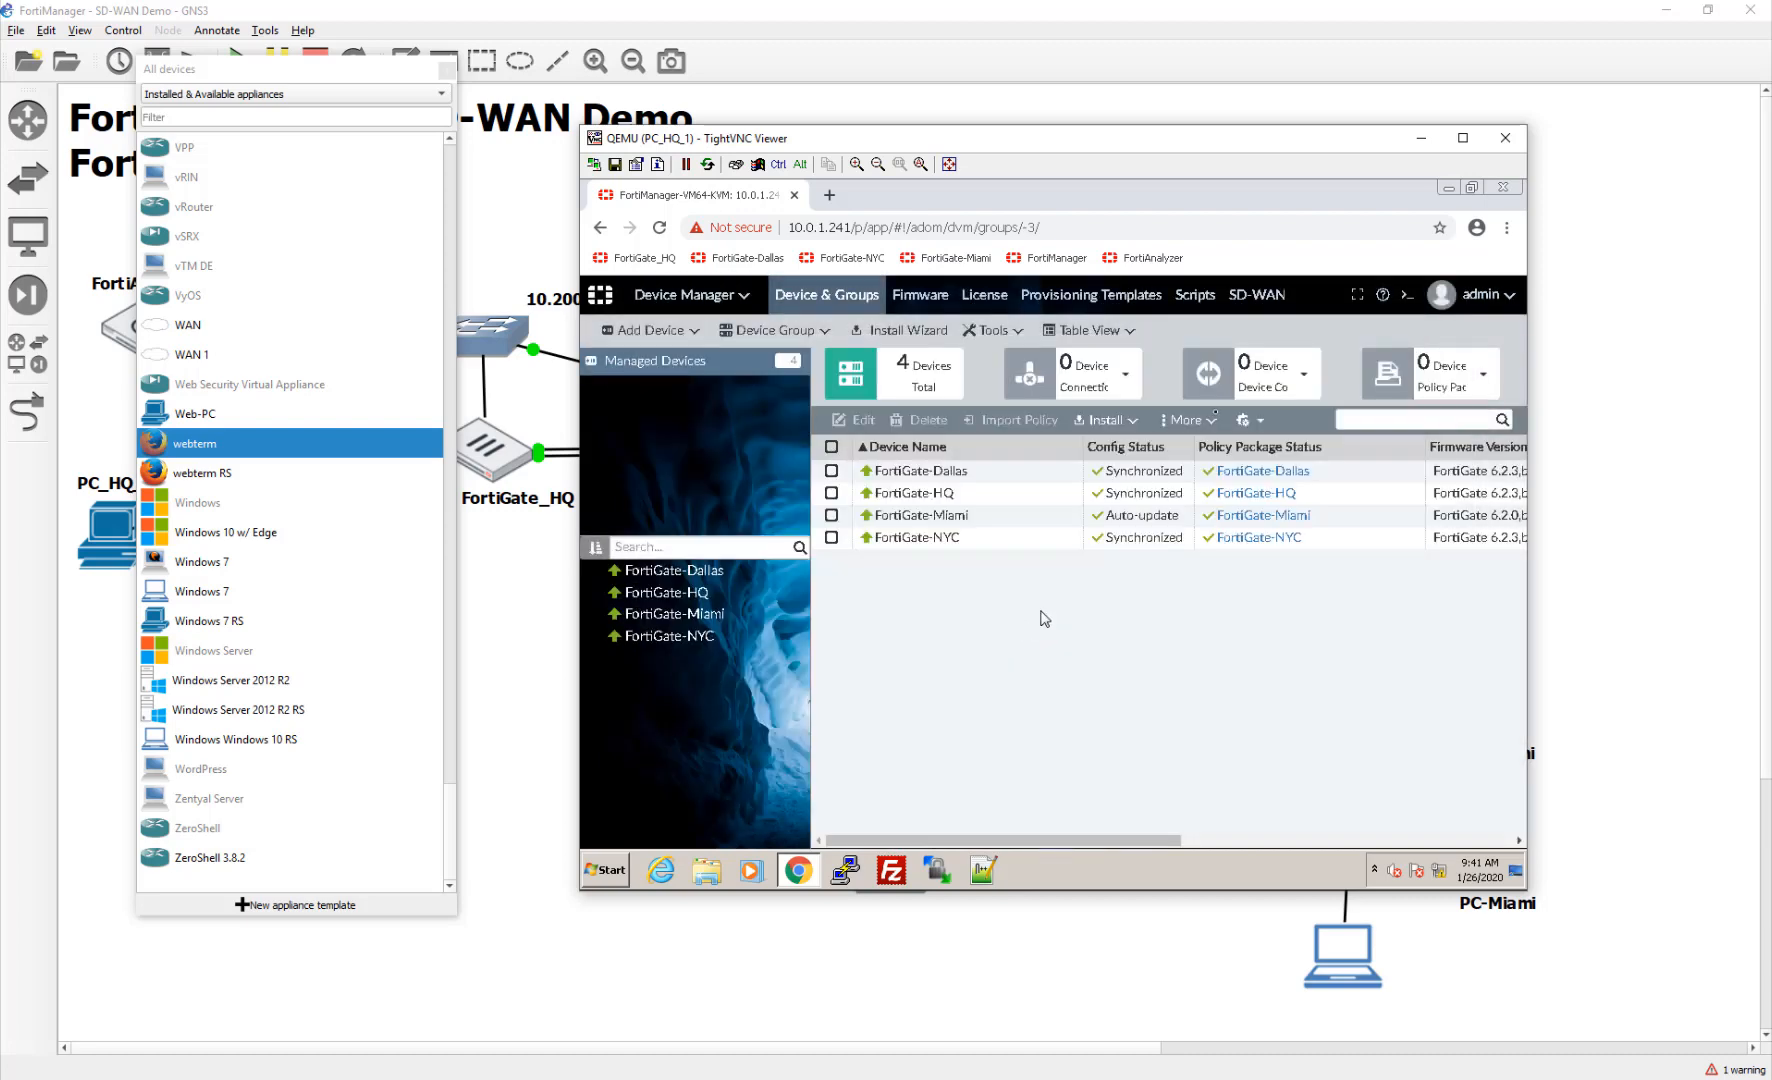
{"action": "left_click", "coordinate": [1262, 294]}
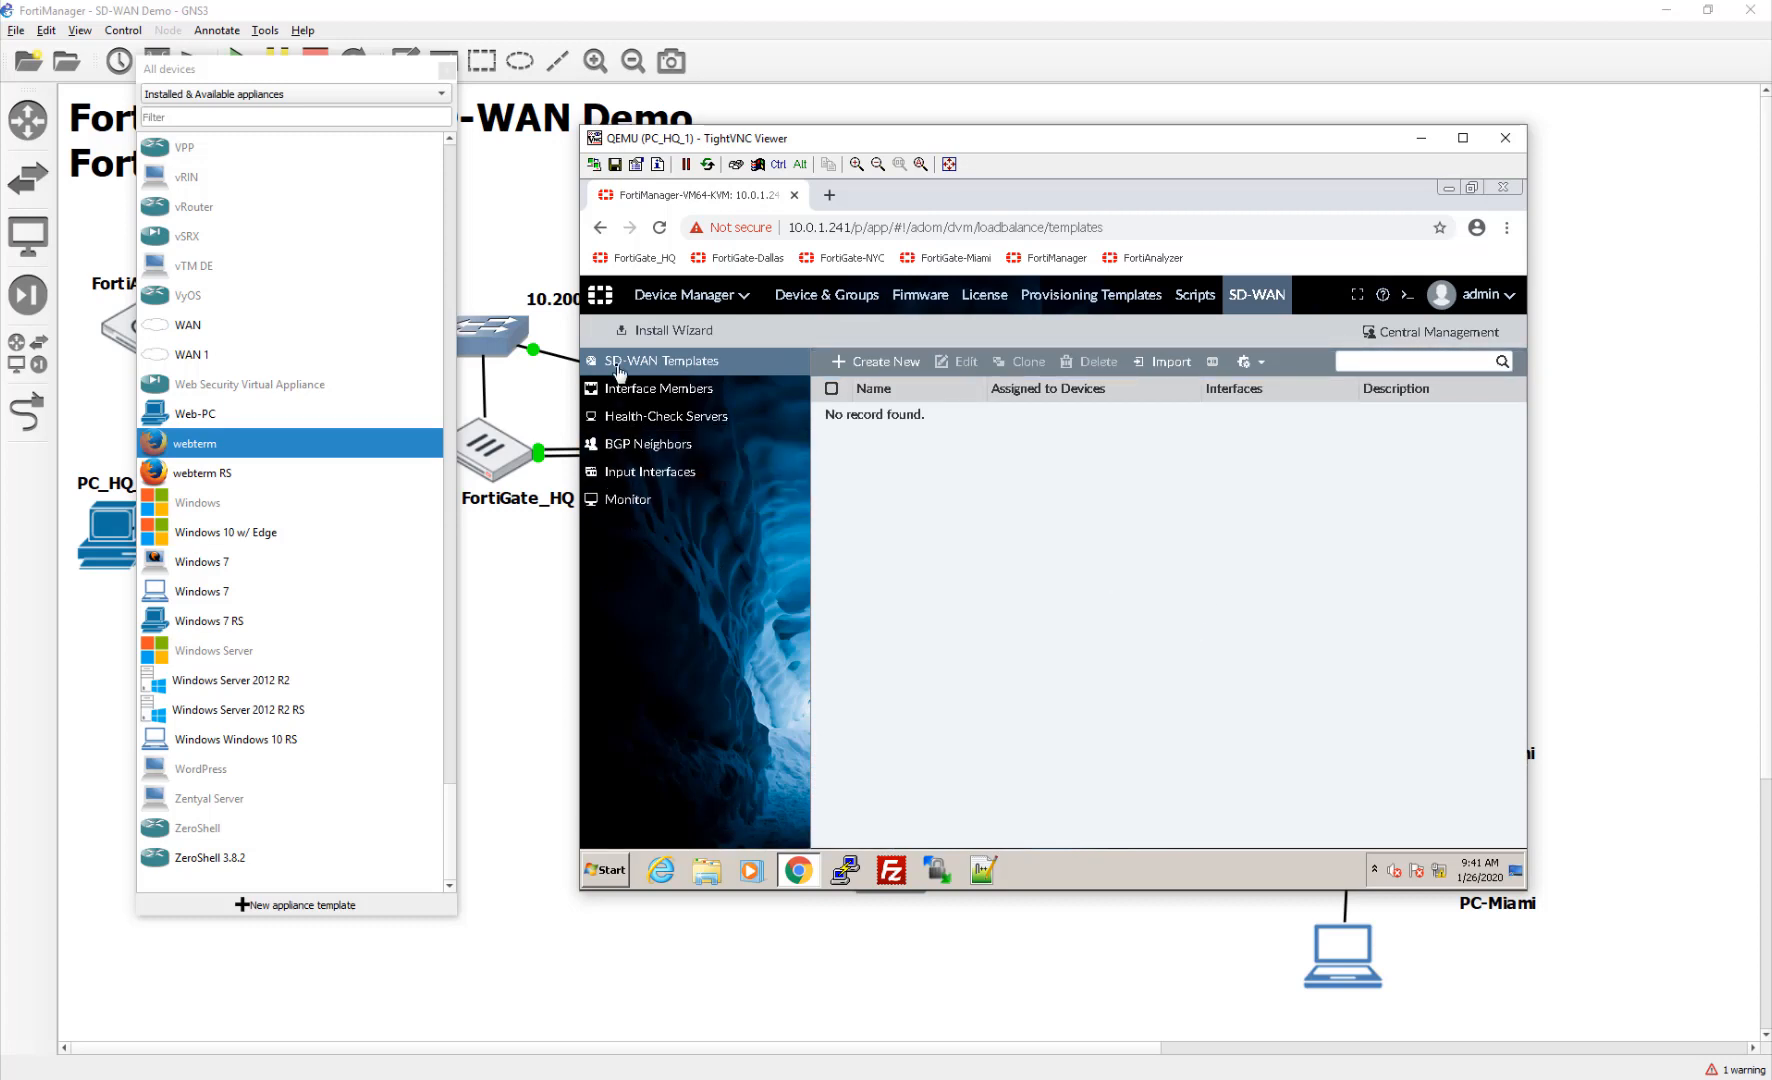
Step: Draft an SD-WAN template named 'SDWAN-', cancel it, and open the Interface Members list
{"action": "left_click", "coordinate": [885, 362]}
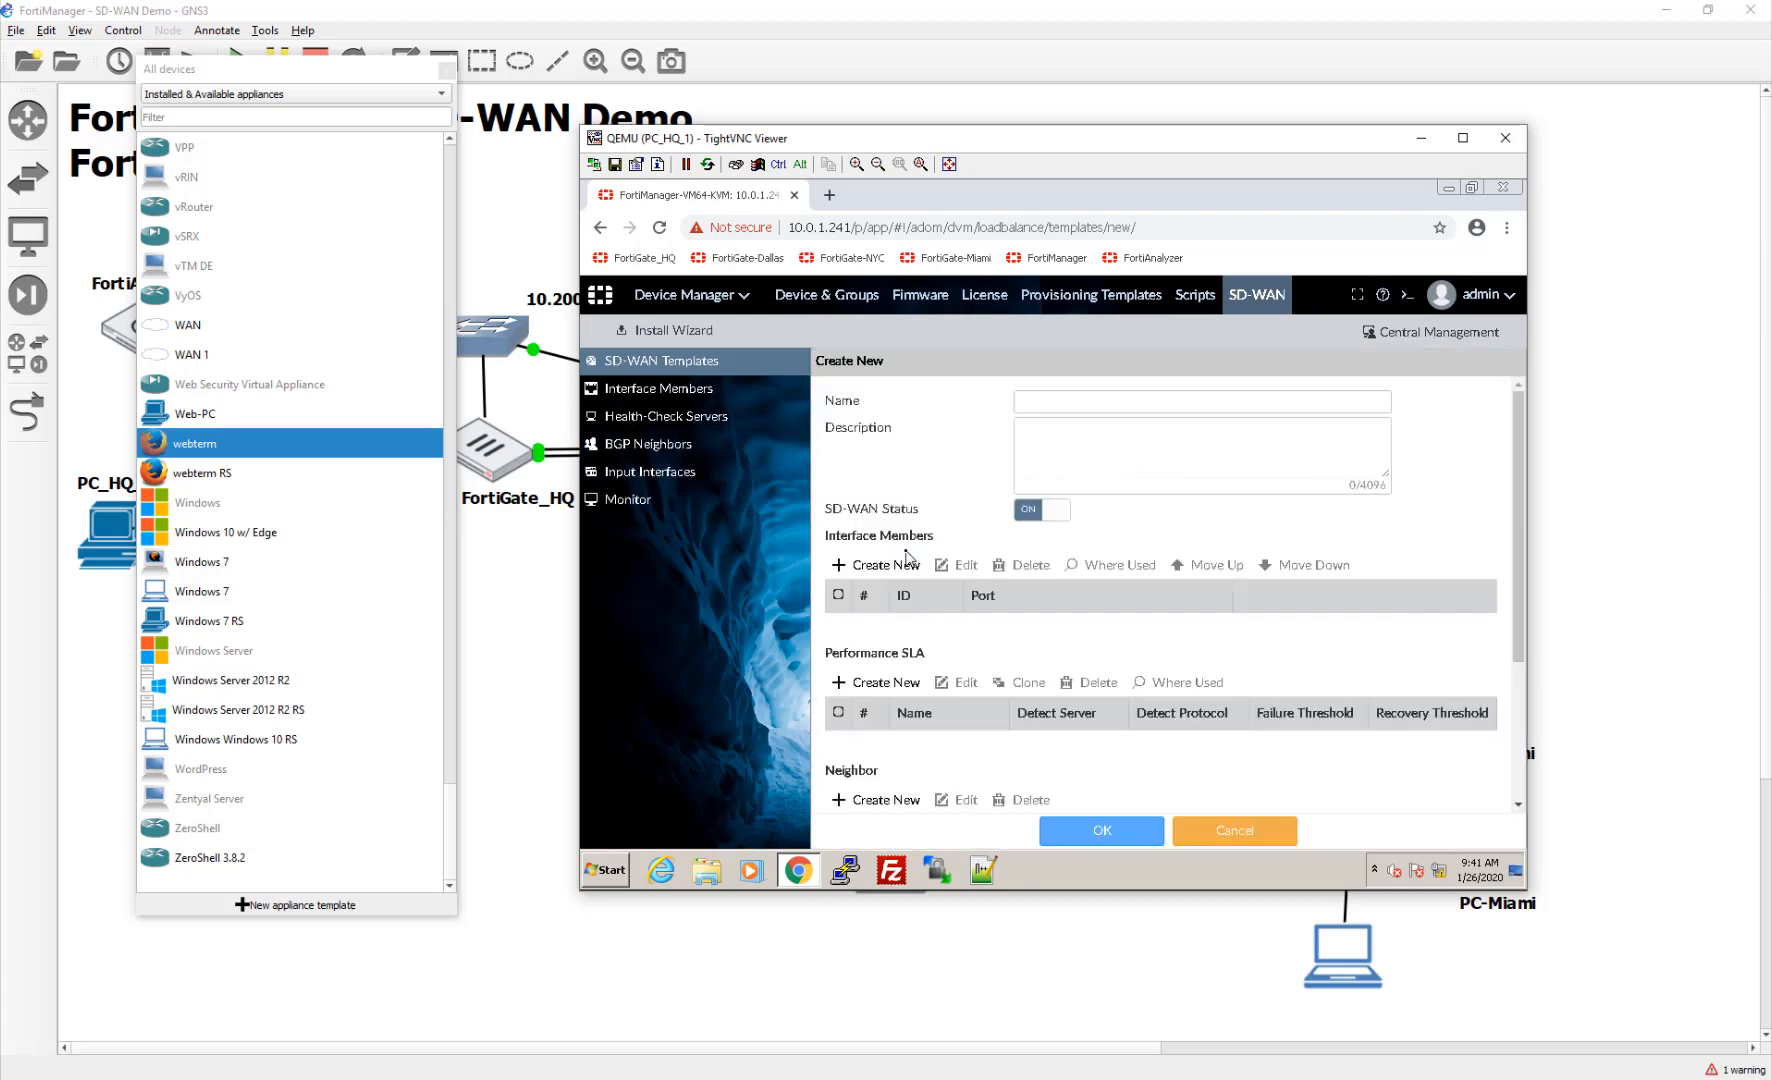
{"action": "left_click", "coordinate": [1098, 403]}
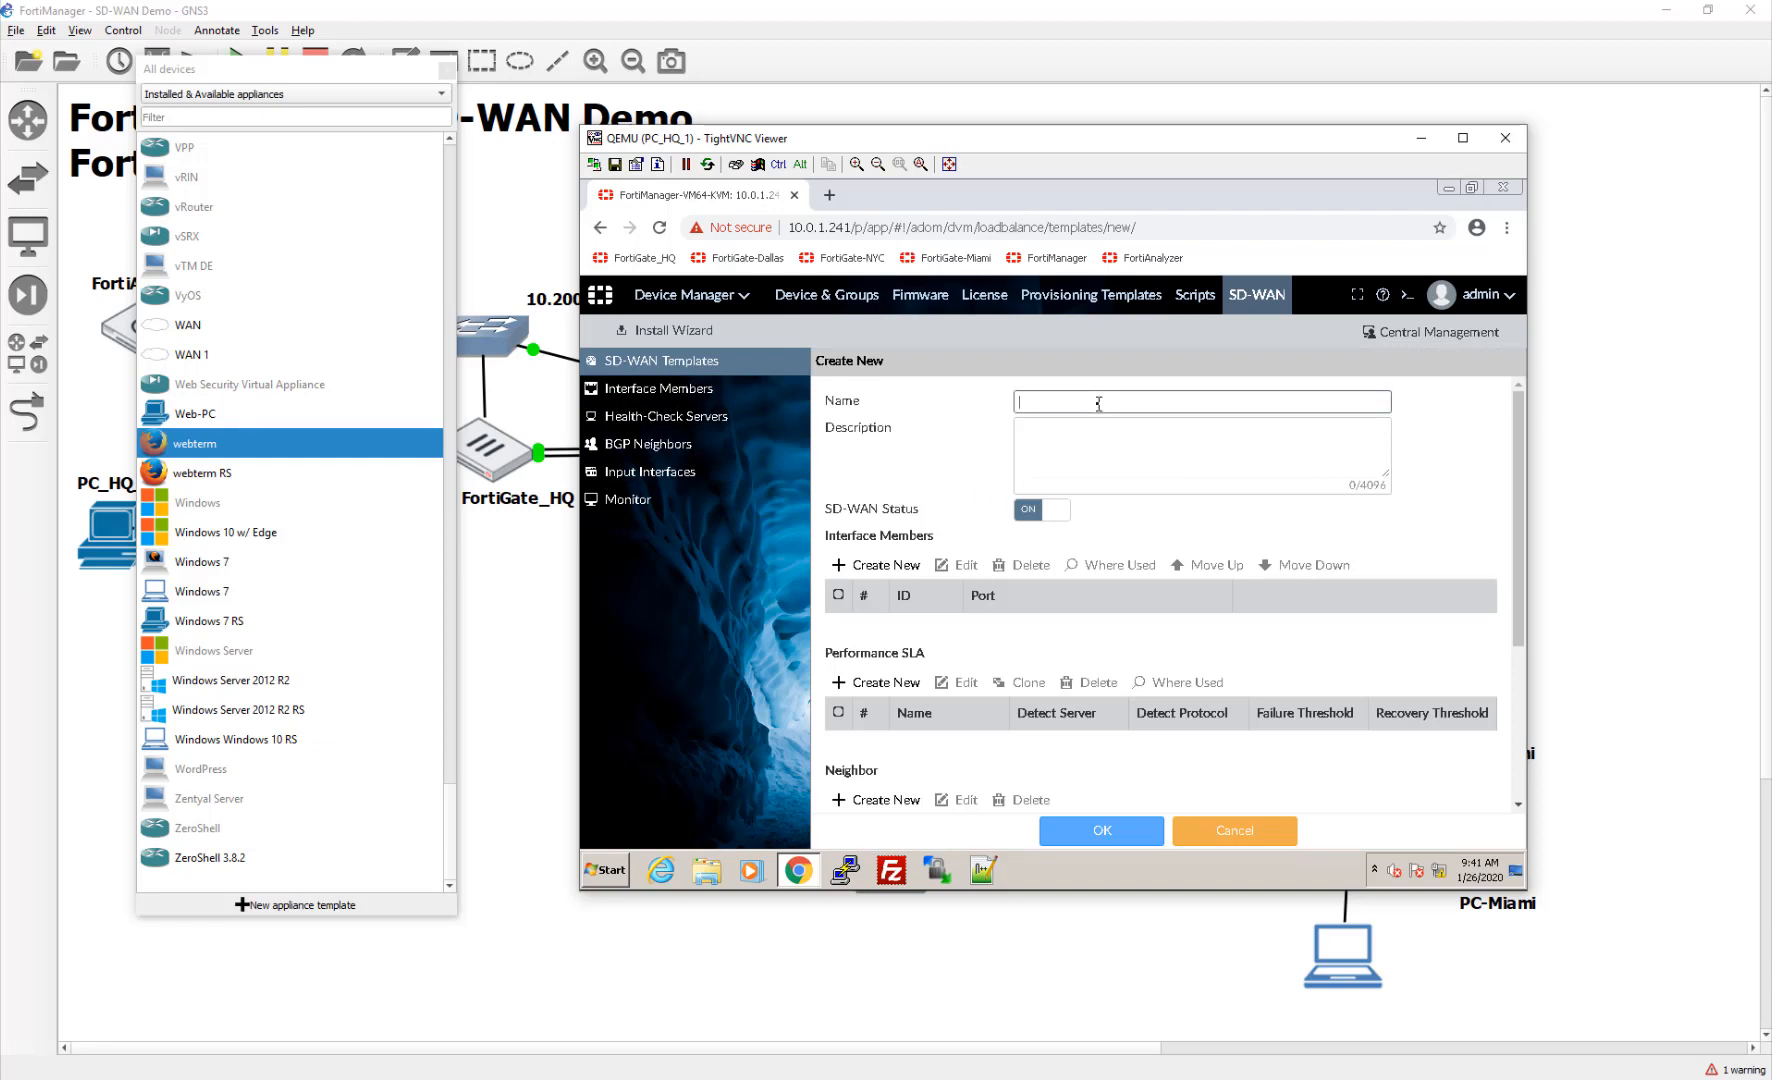
{"action": "type", "text": "SDWAN-Miami"}
{"action": "scroll", "coordinate": [1131, 468], "scroll_direction": "down", "scroll_amount": 1}
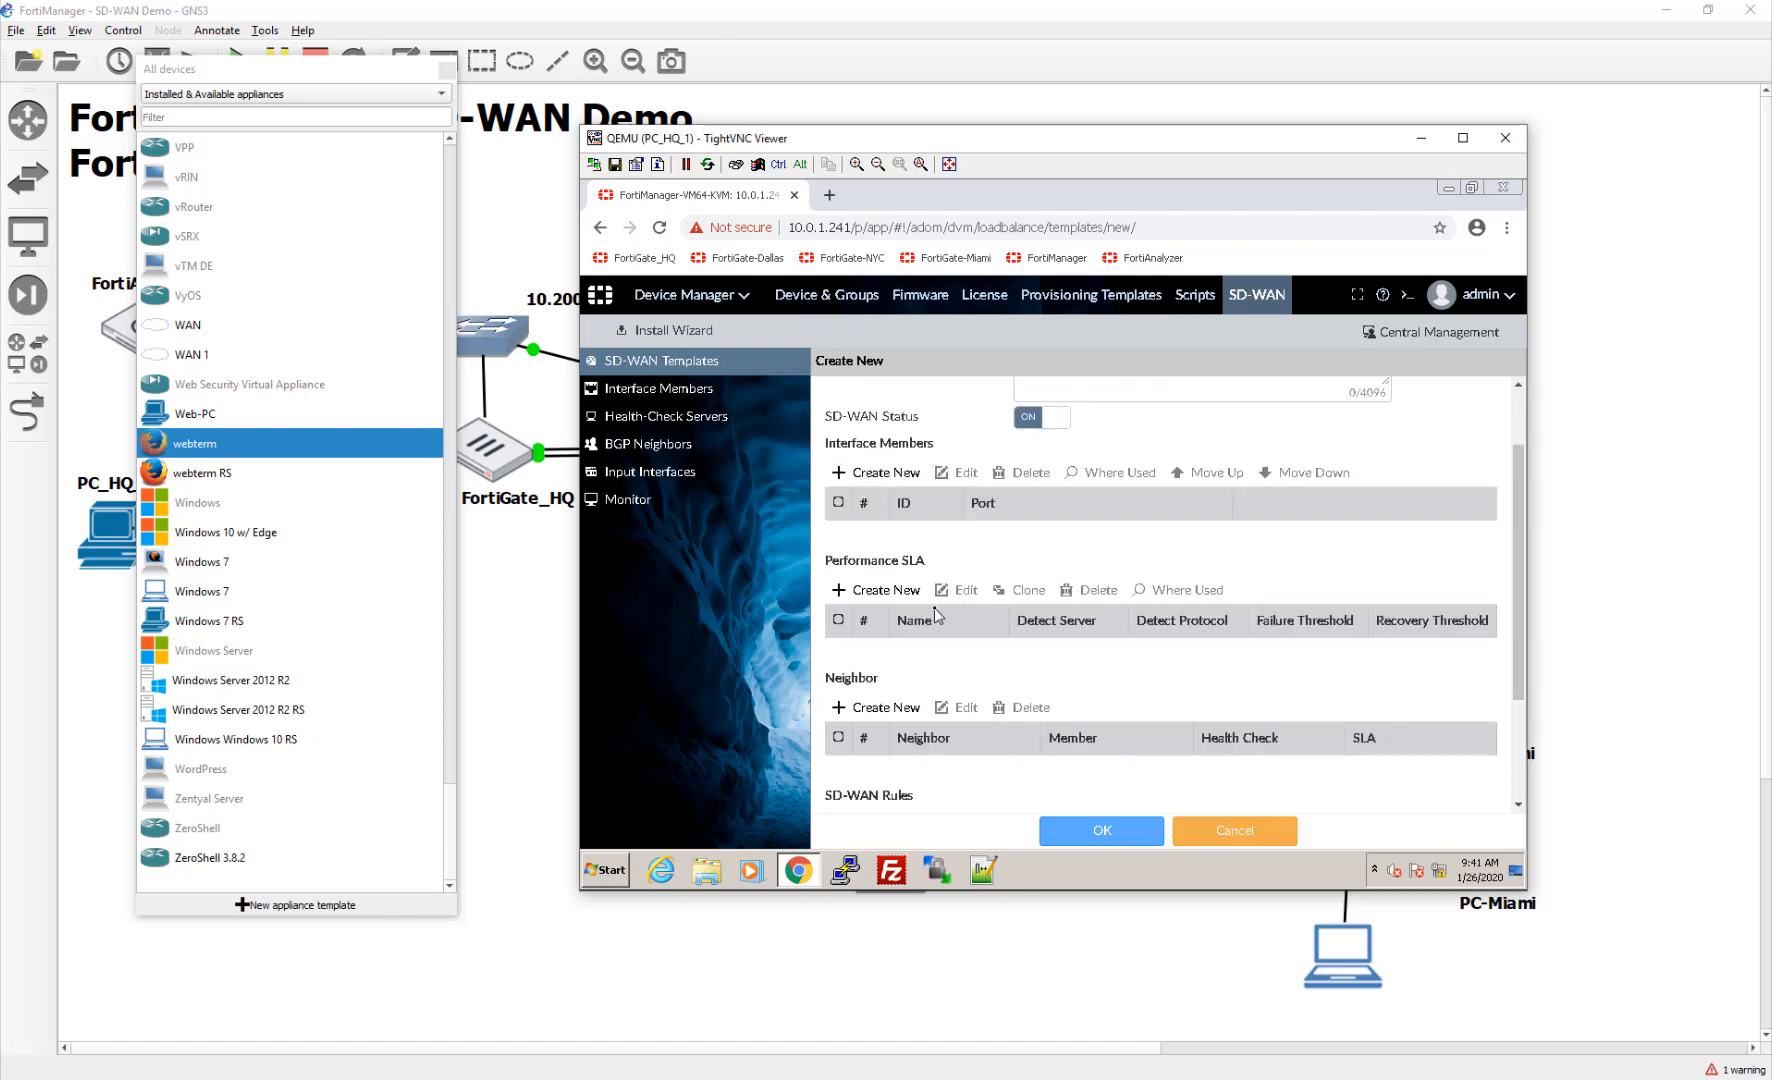
{"action": "scroll", "coordinate": [959, 606], "scroll_direction": "down", "scroll_amount": 2}
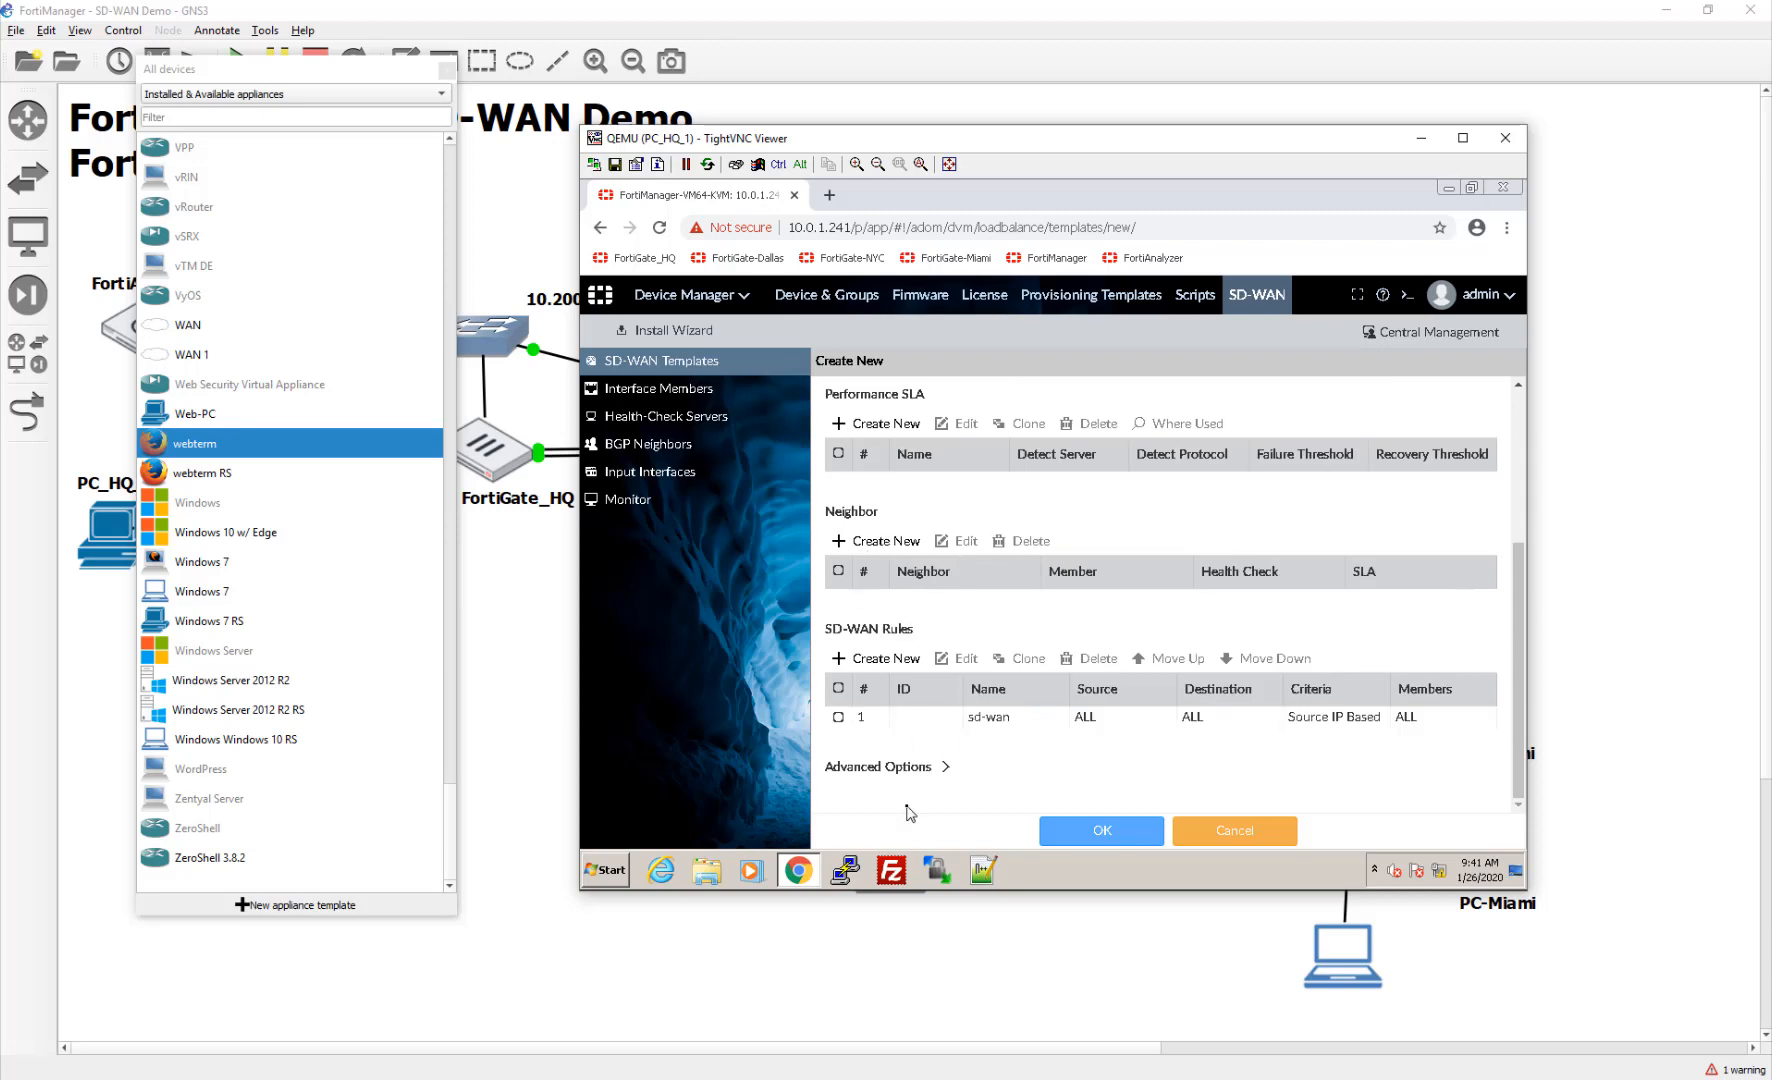
{"action": "scroll", "coordinate": [1137, 737], "scroll_direction": "up", "scroll_amount": 3}
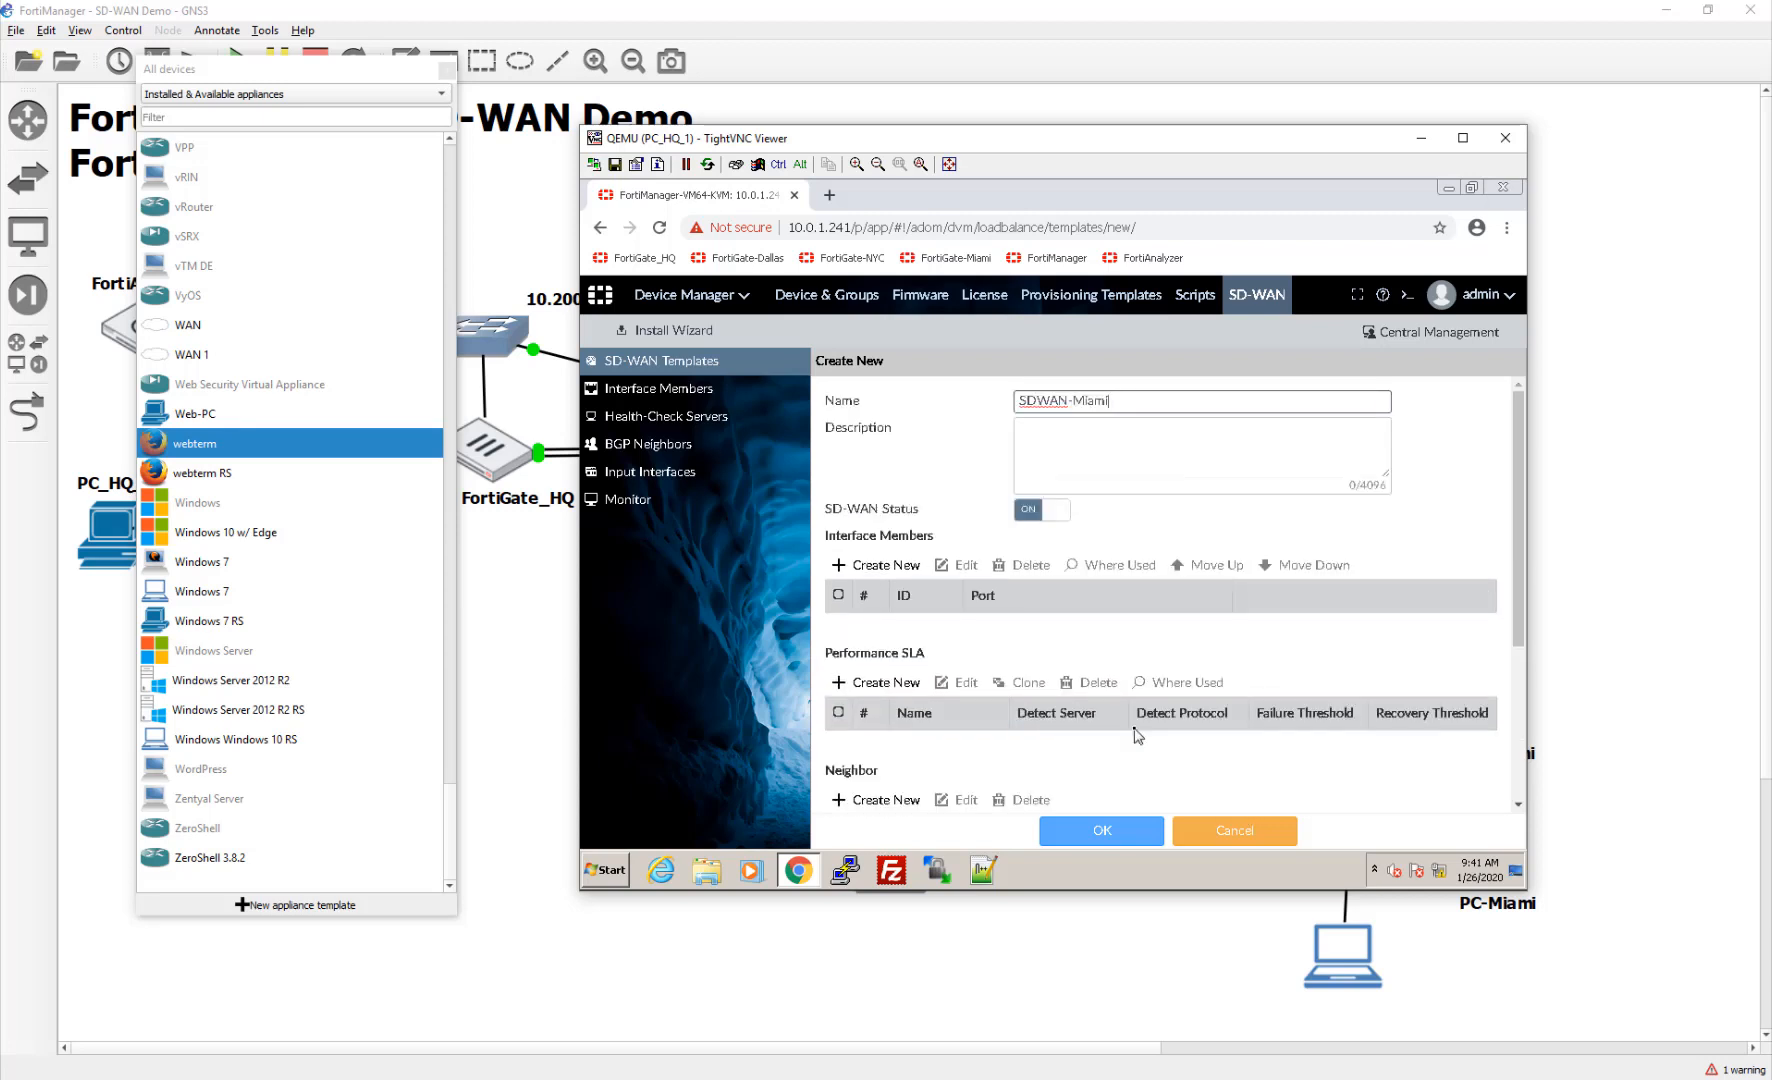
{"action": "left_click", "coordinate": [1215, 836]}
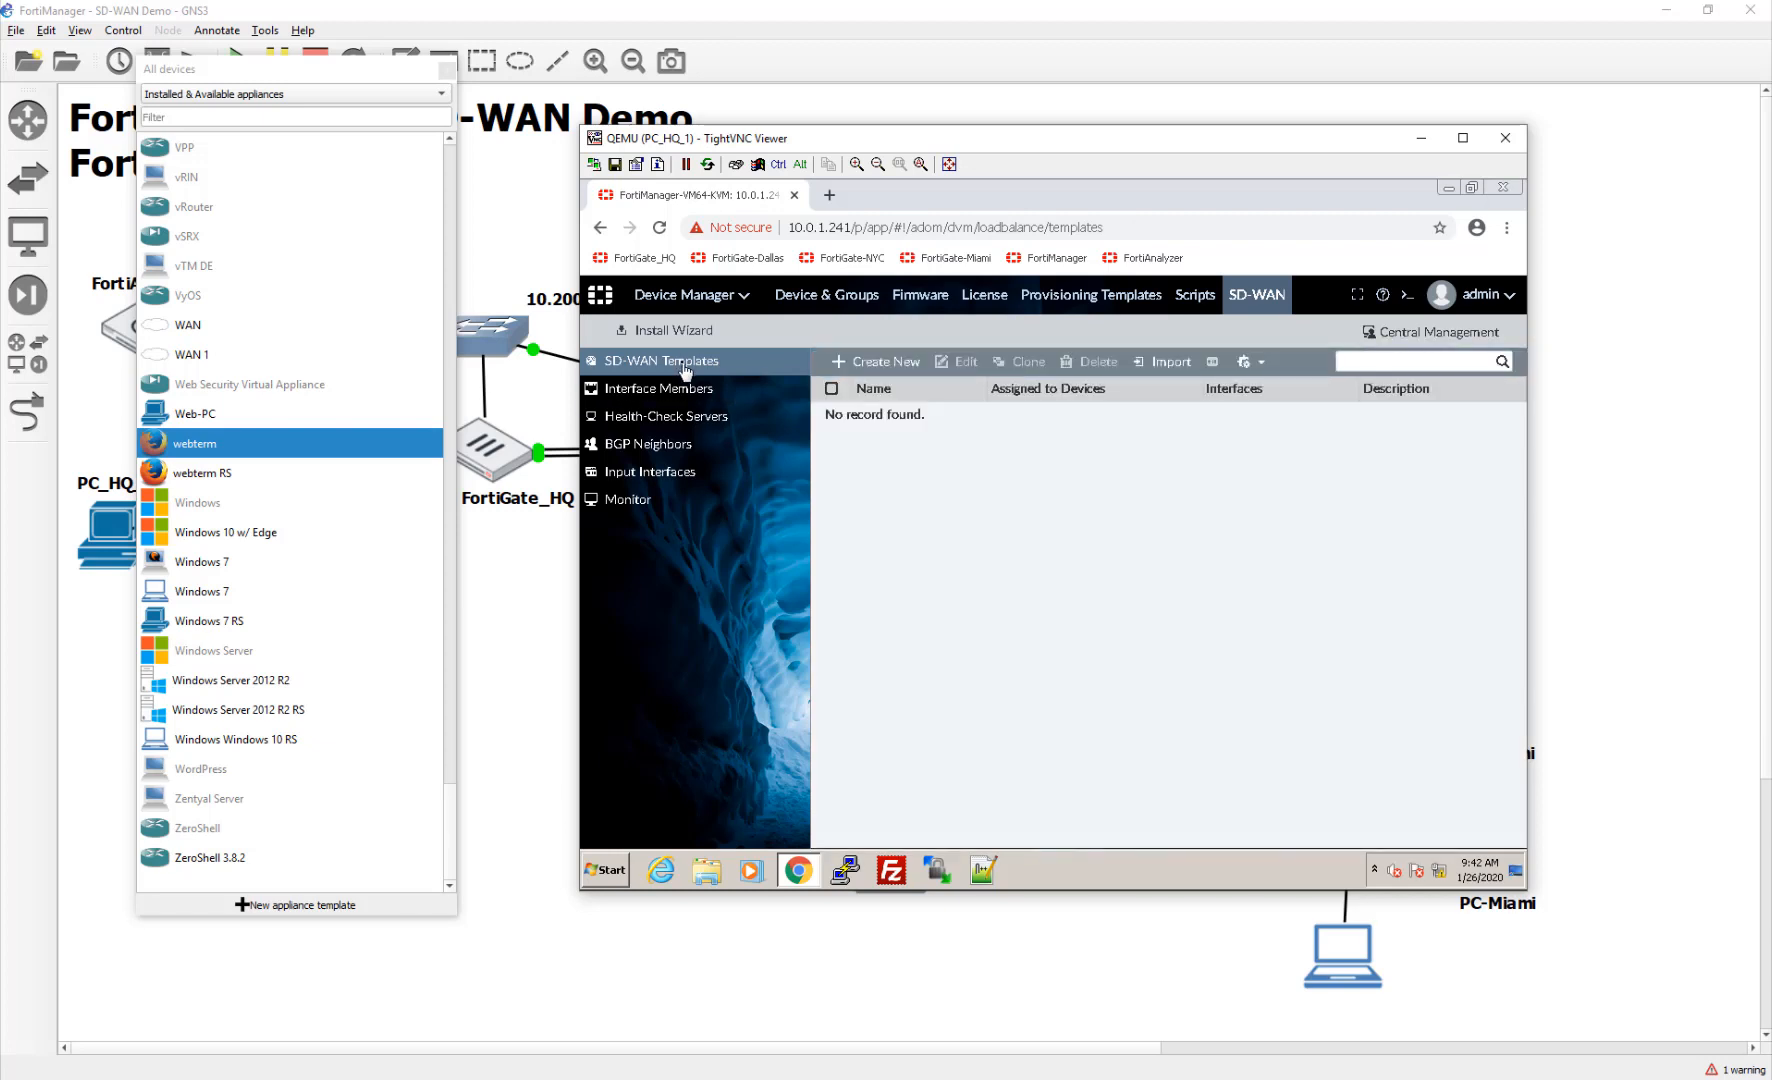
{"action": "left_click", "coordinate": [668, 392]}
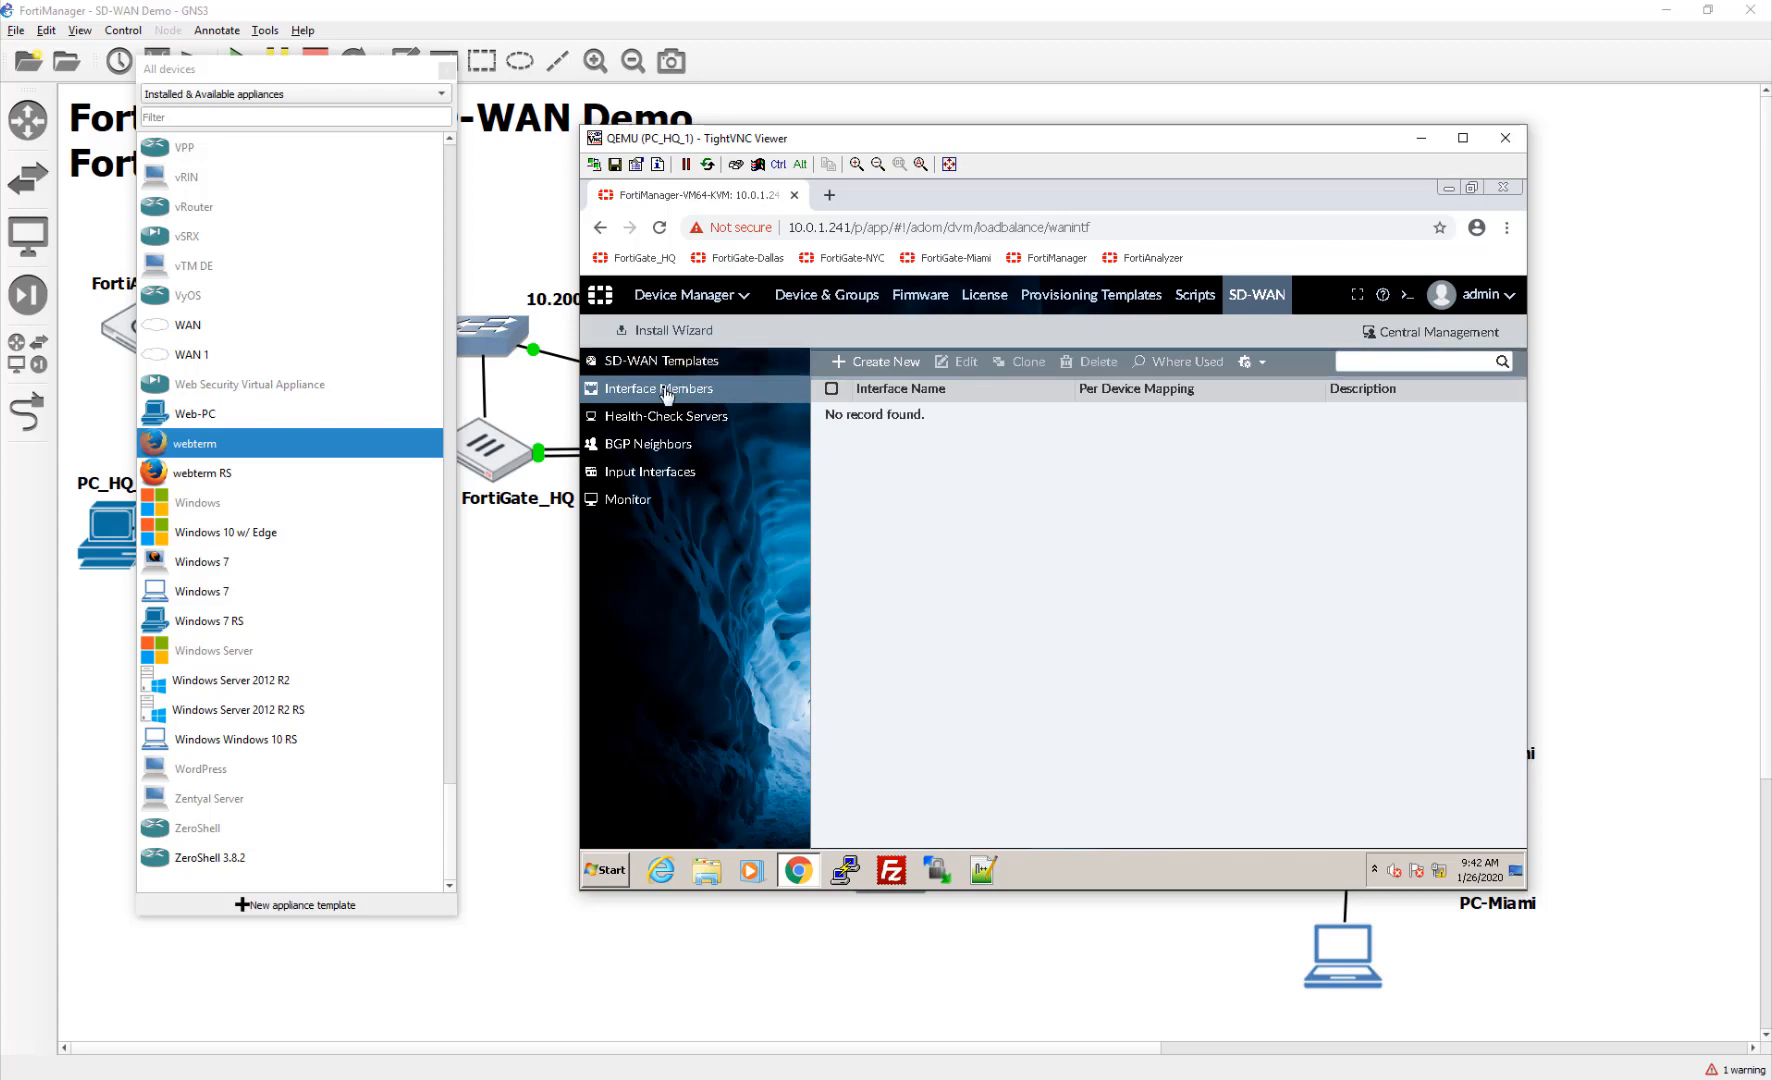
Step: Create interface member WAN1 on port1 with gateway 10.200.7.254 and per-device mapping enabled
{"action": "left_click", "coordinate": [870, 362]}
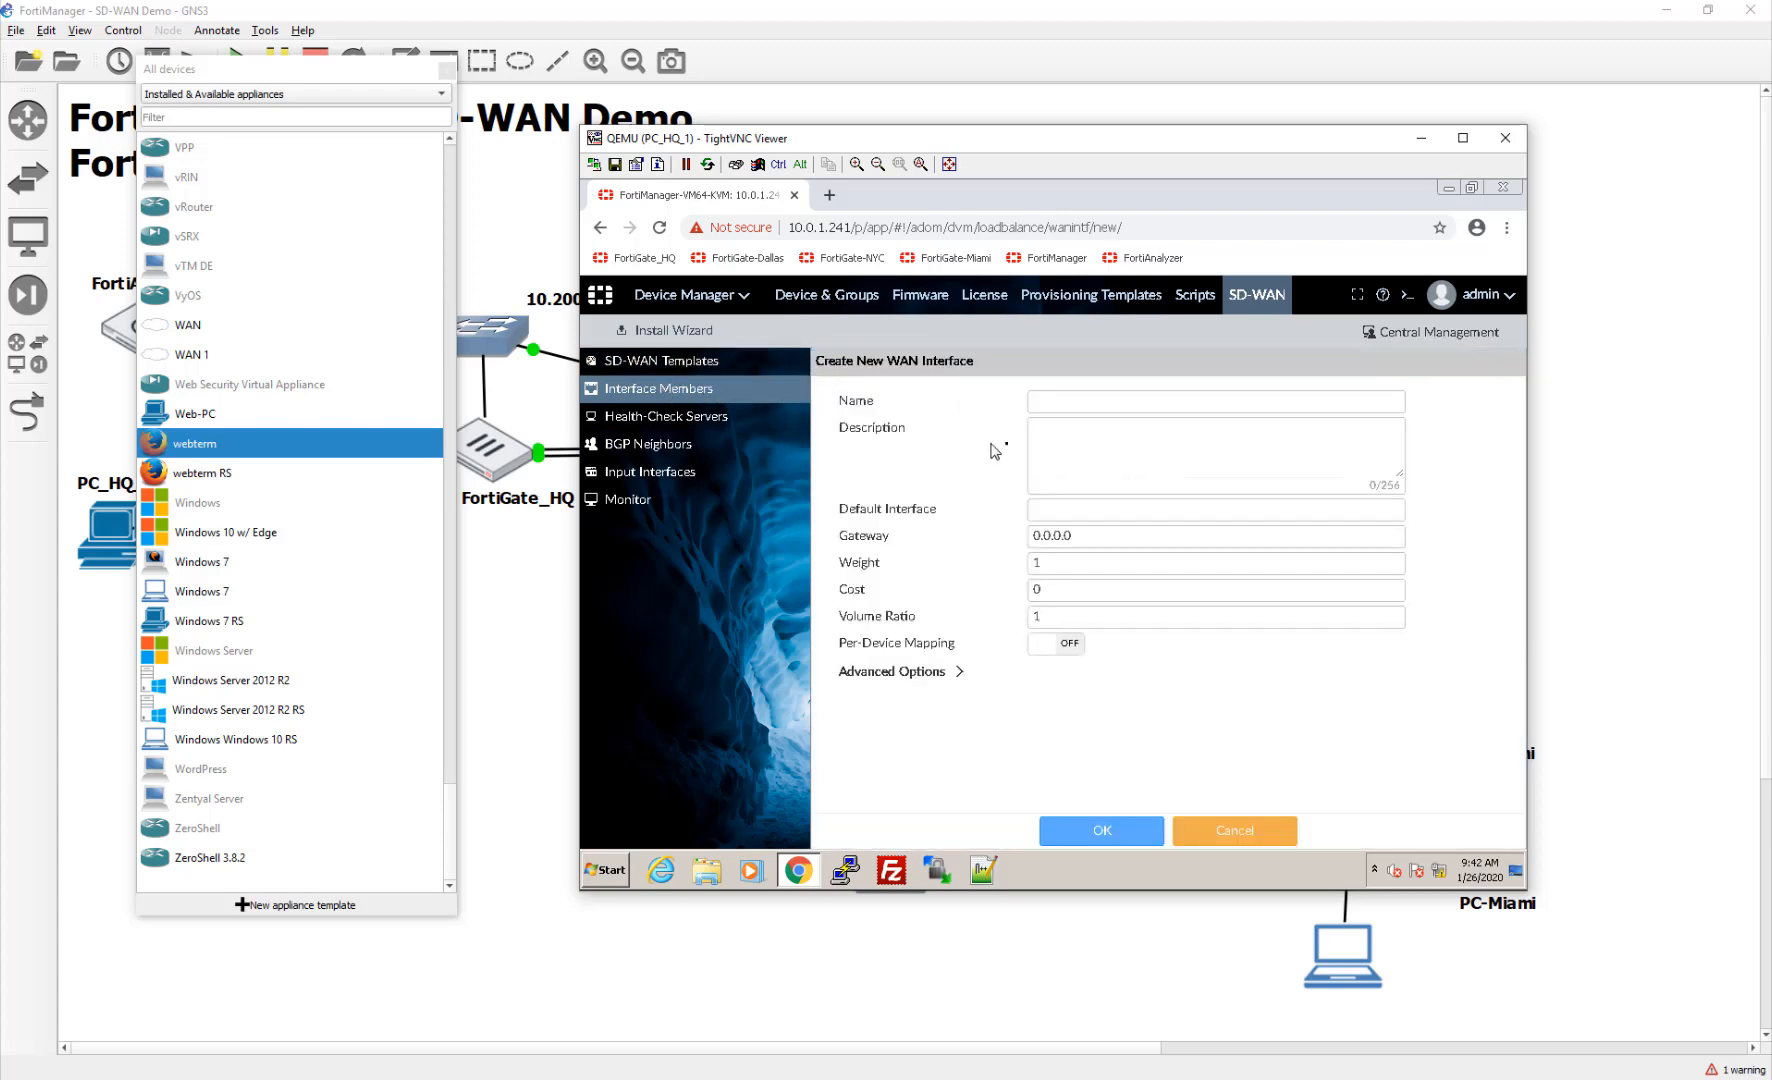
{"action": "left_click", "coordinate": [1062, 400]}
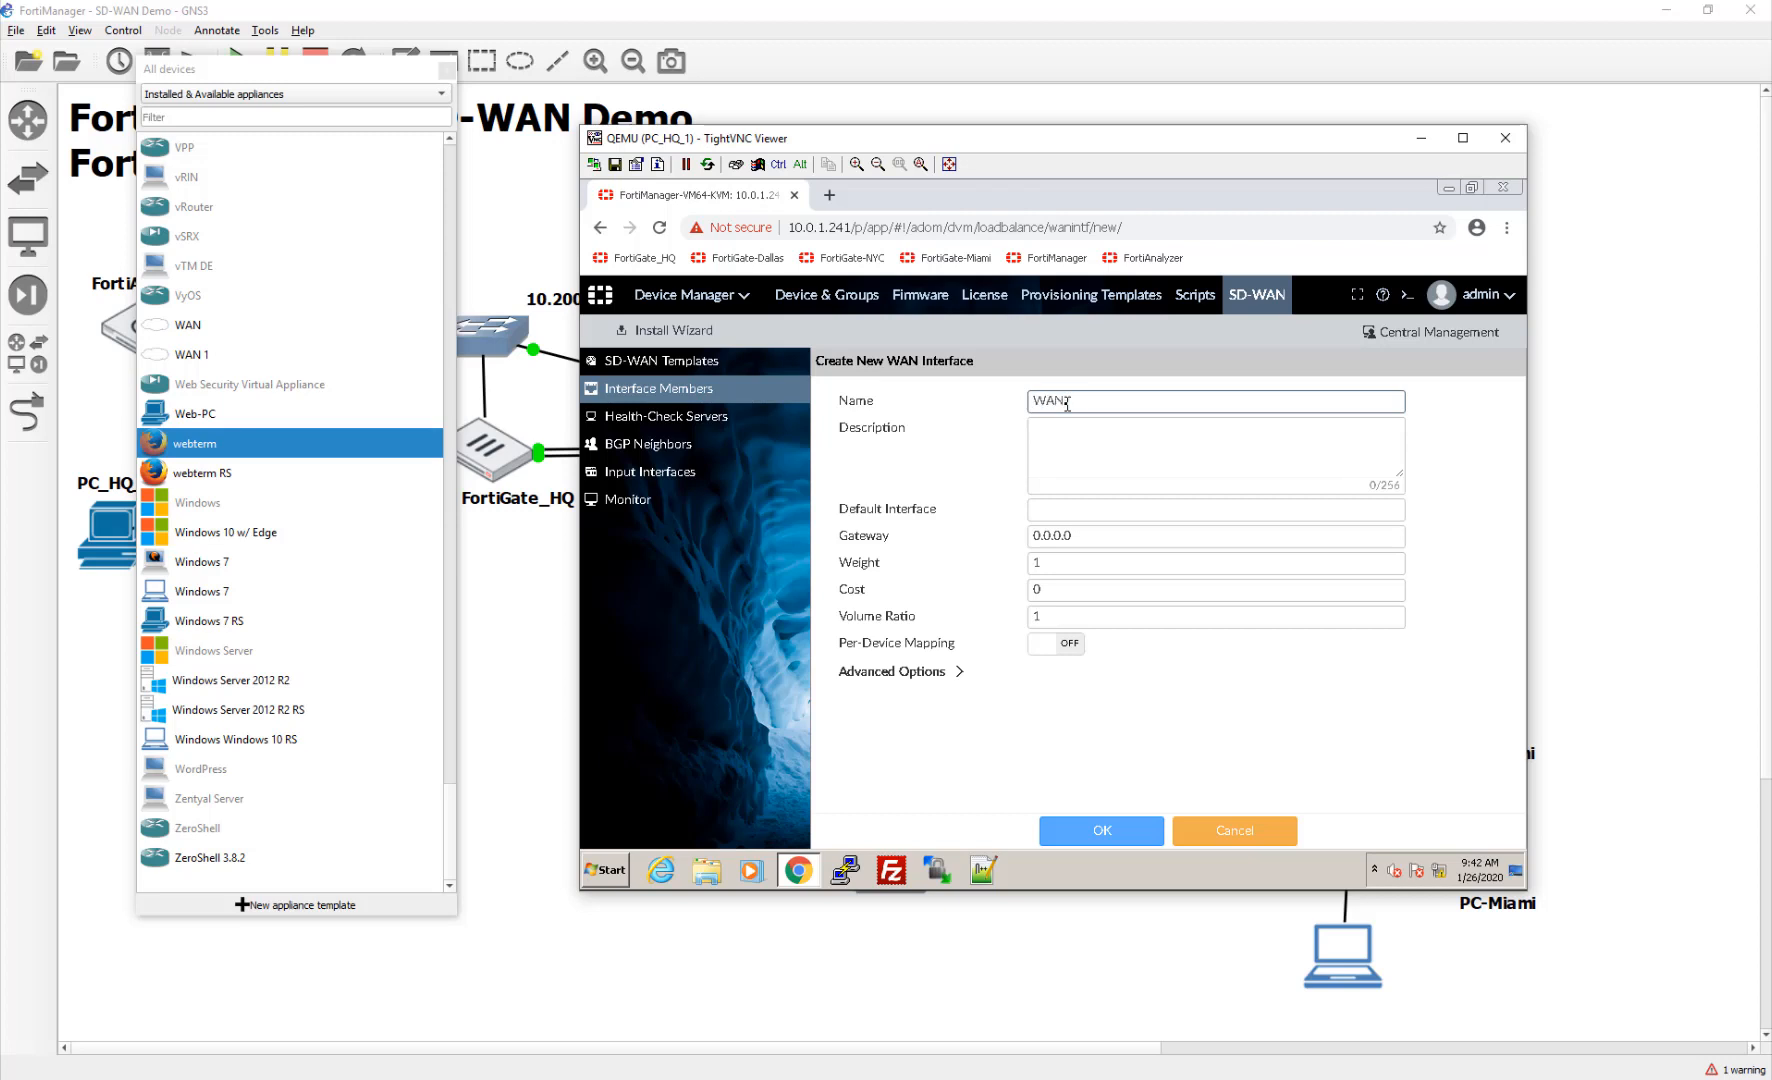
{"action": "type", "text": "WAN1"}
{"action": "left_click", "coordinate": [1158, 513]}
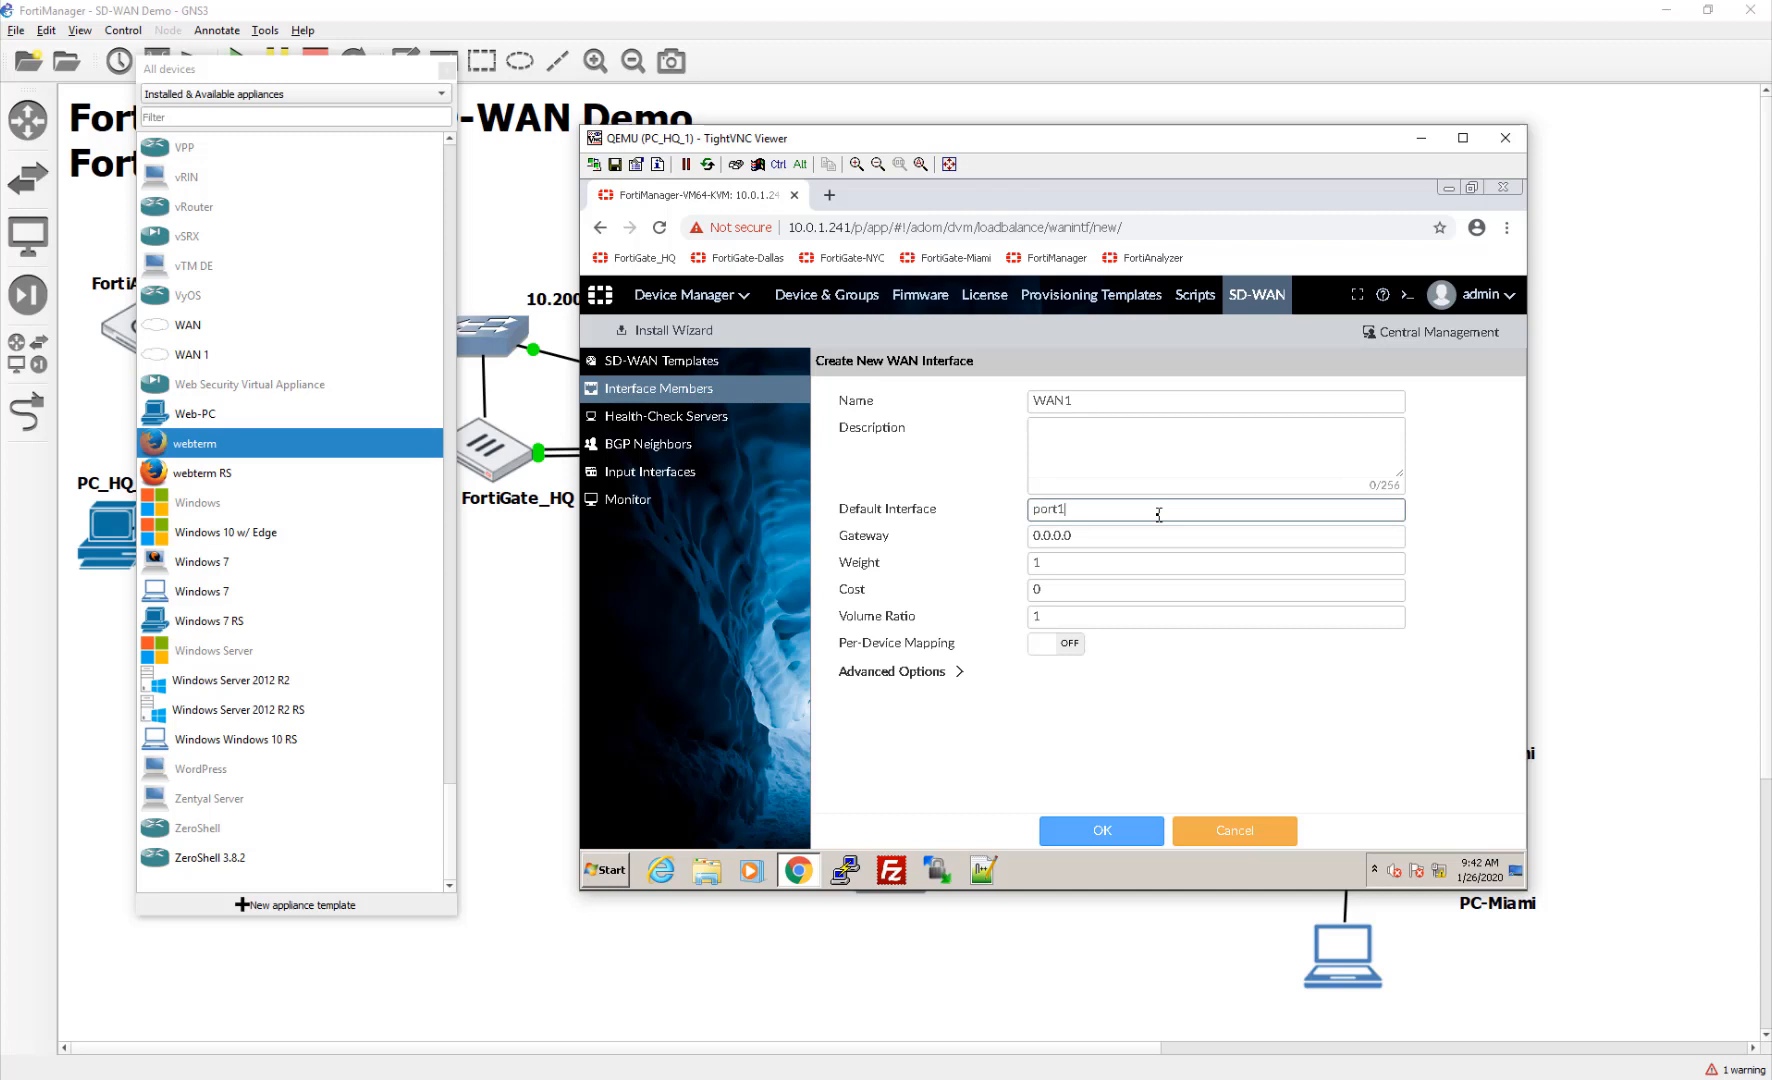
{"action": "type", "text": "port1"}
{"action": "key", "text": "Tab"}
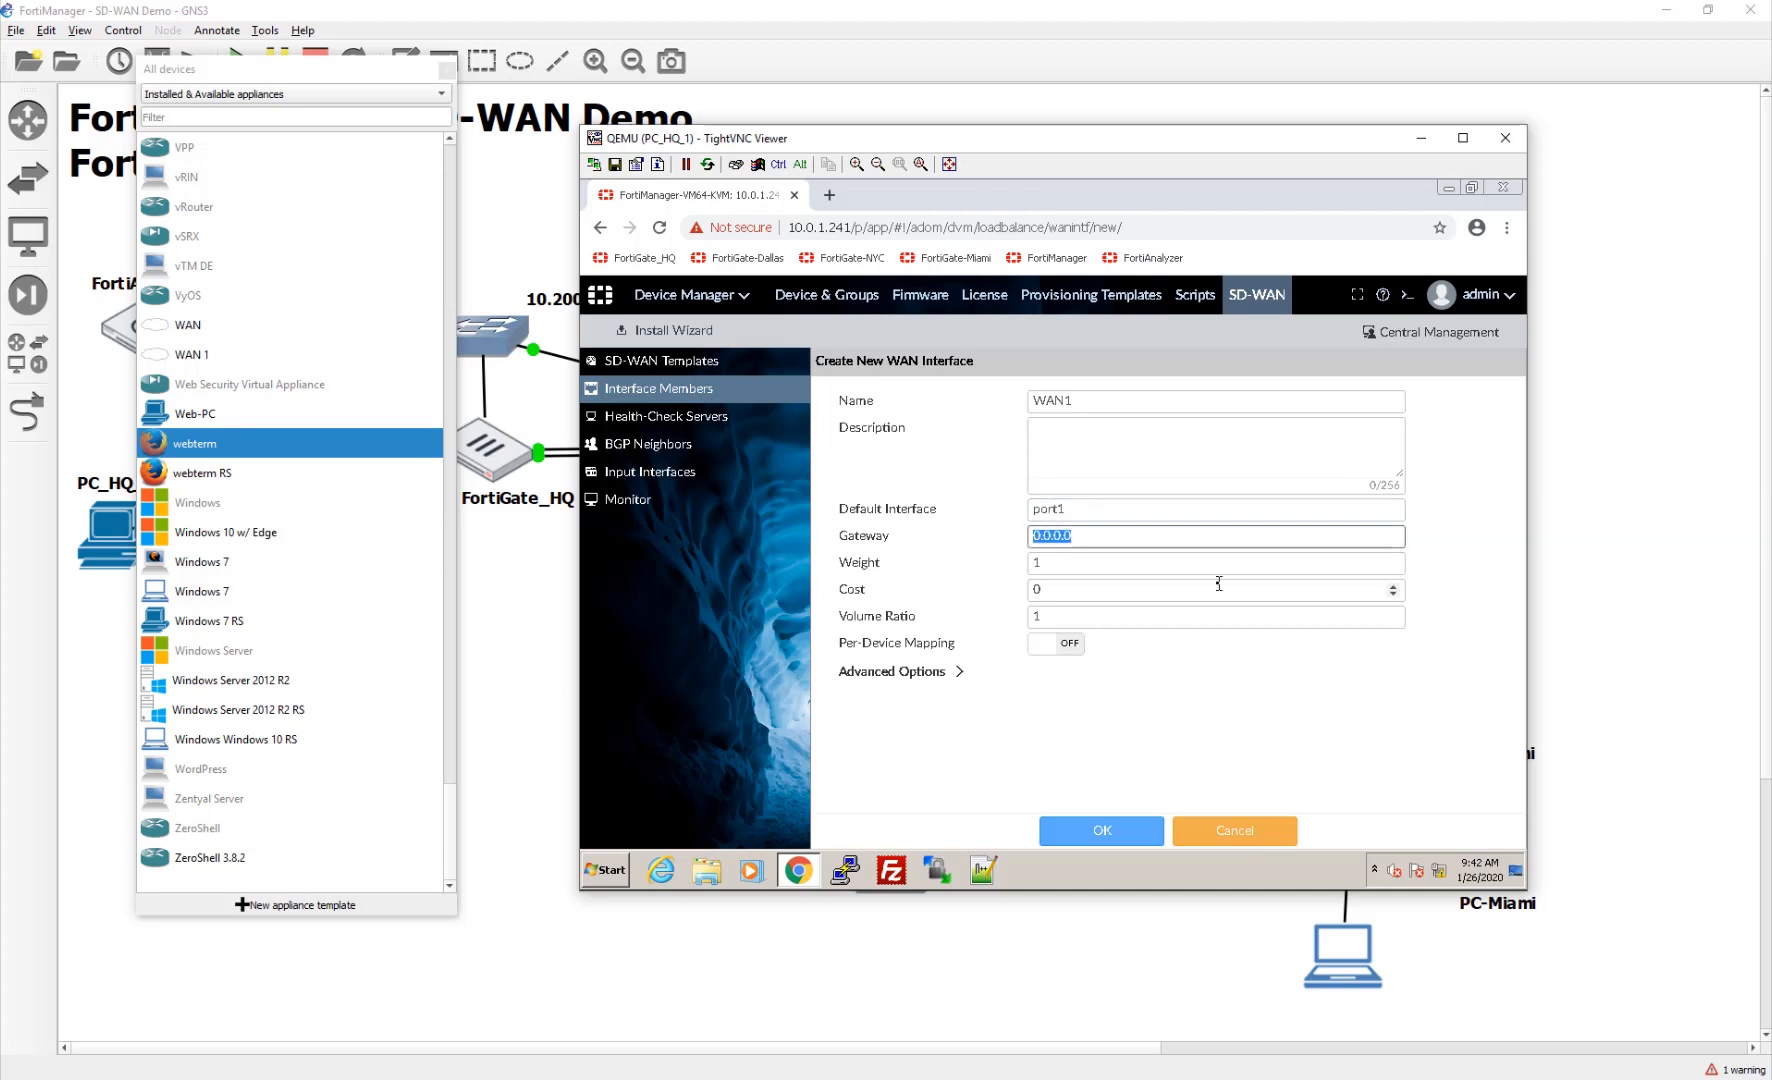
{"action": "type", "text": "10.20"}
{"action": "left_click_drag", "start_coordinate": [962, 147], "coordinate": [551, 143]}
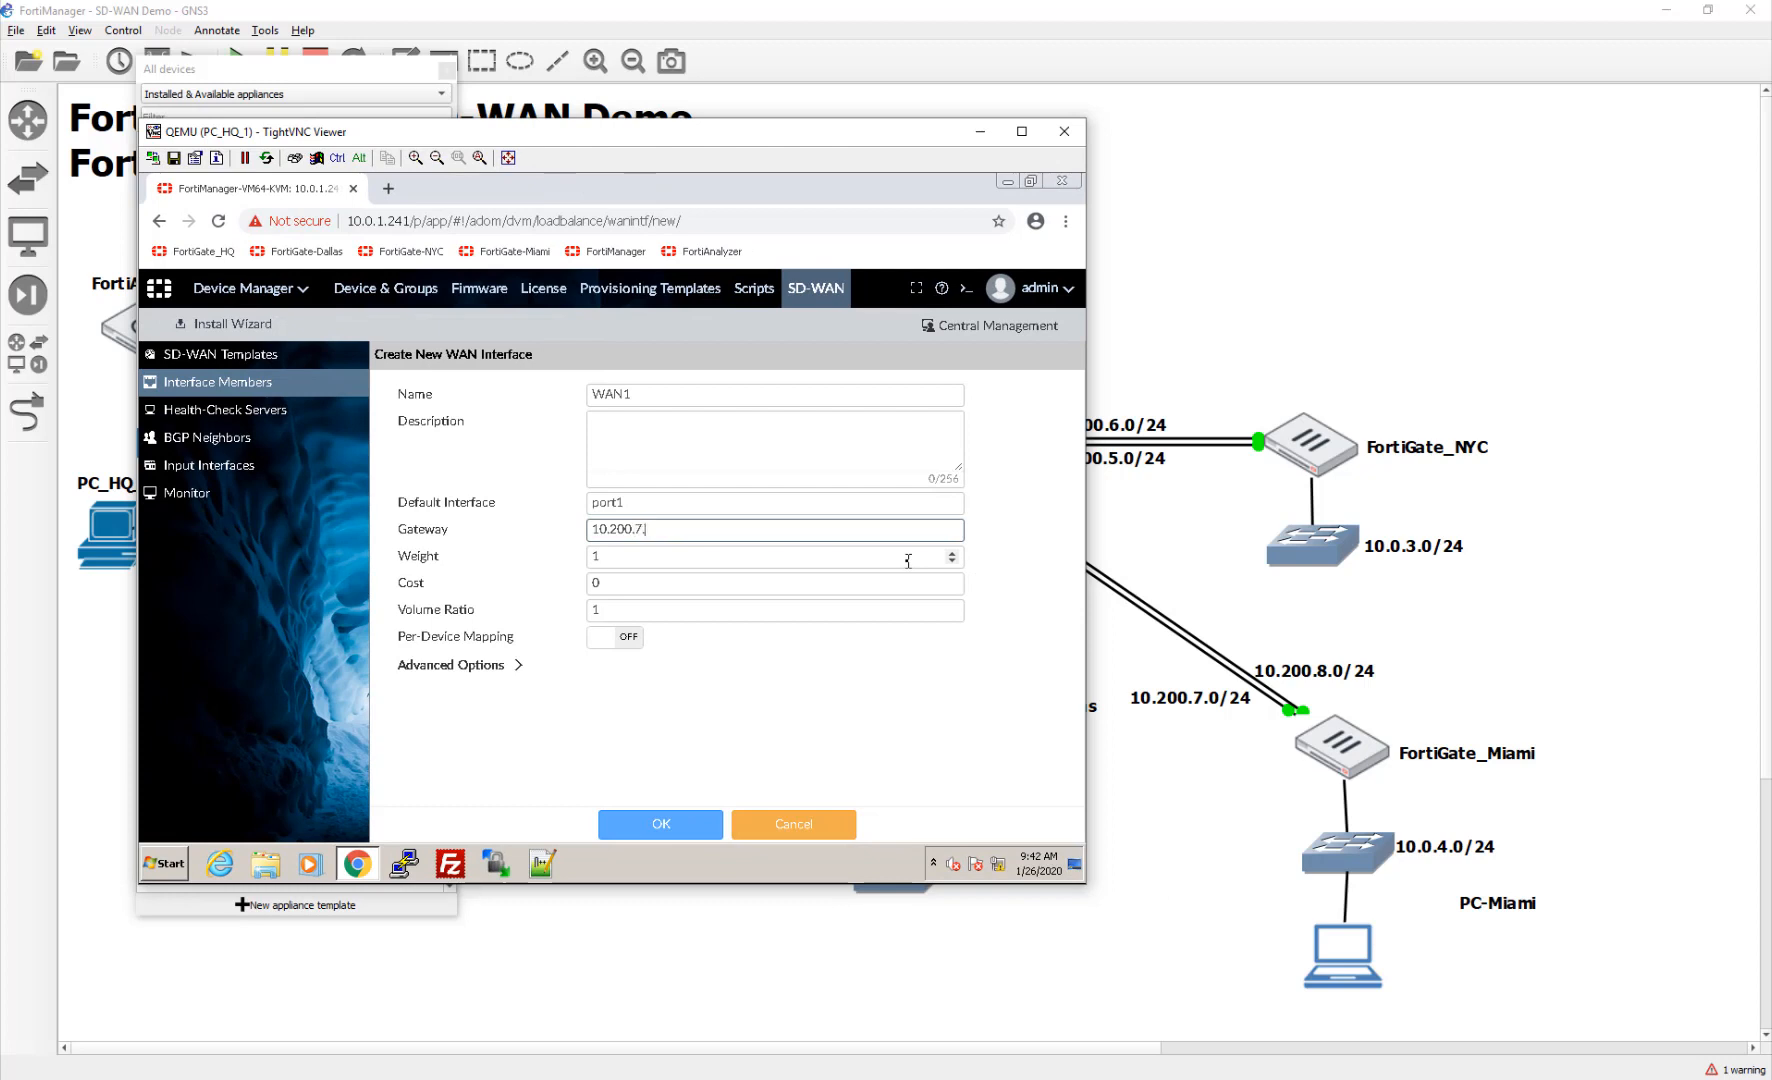
{"action": "type", "text": "0.7.254"}
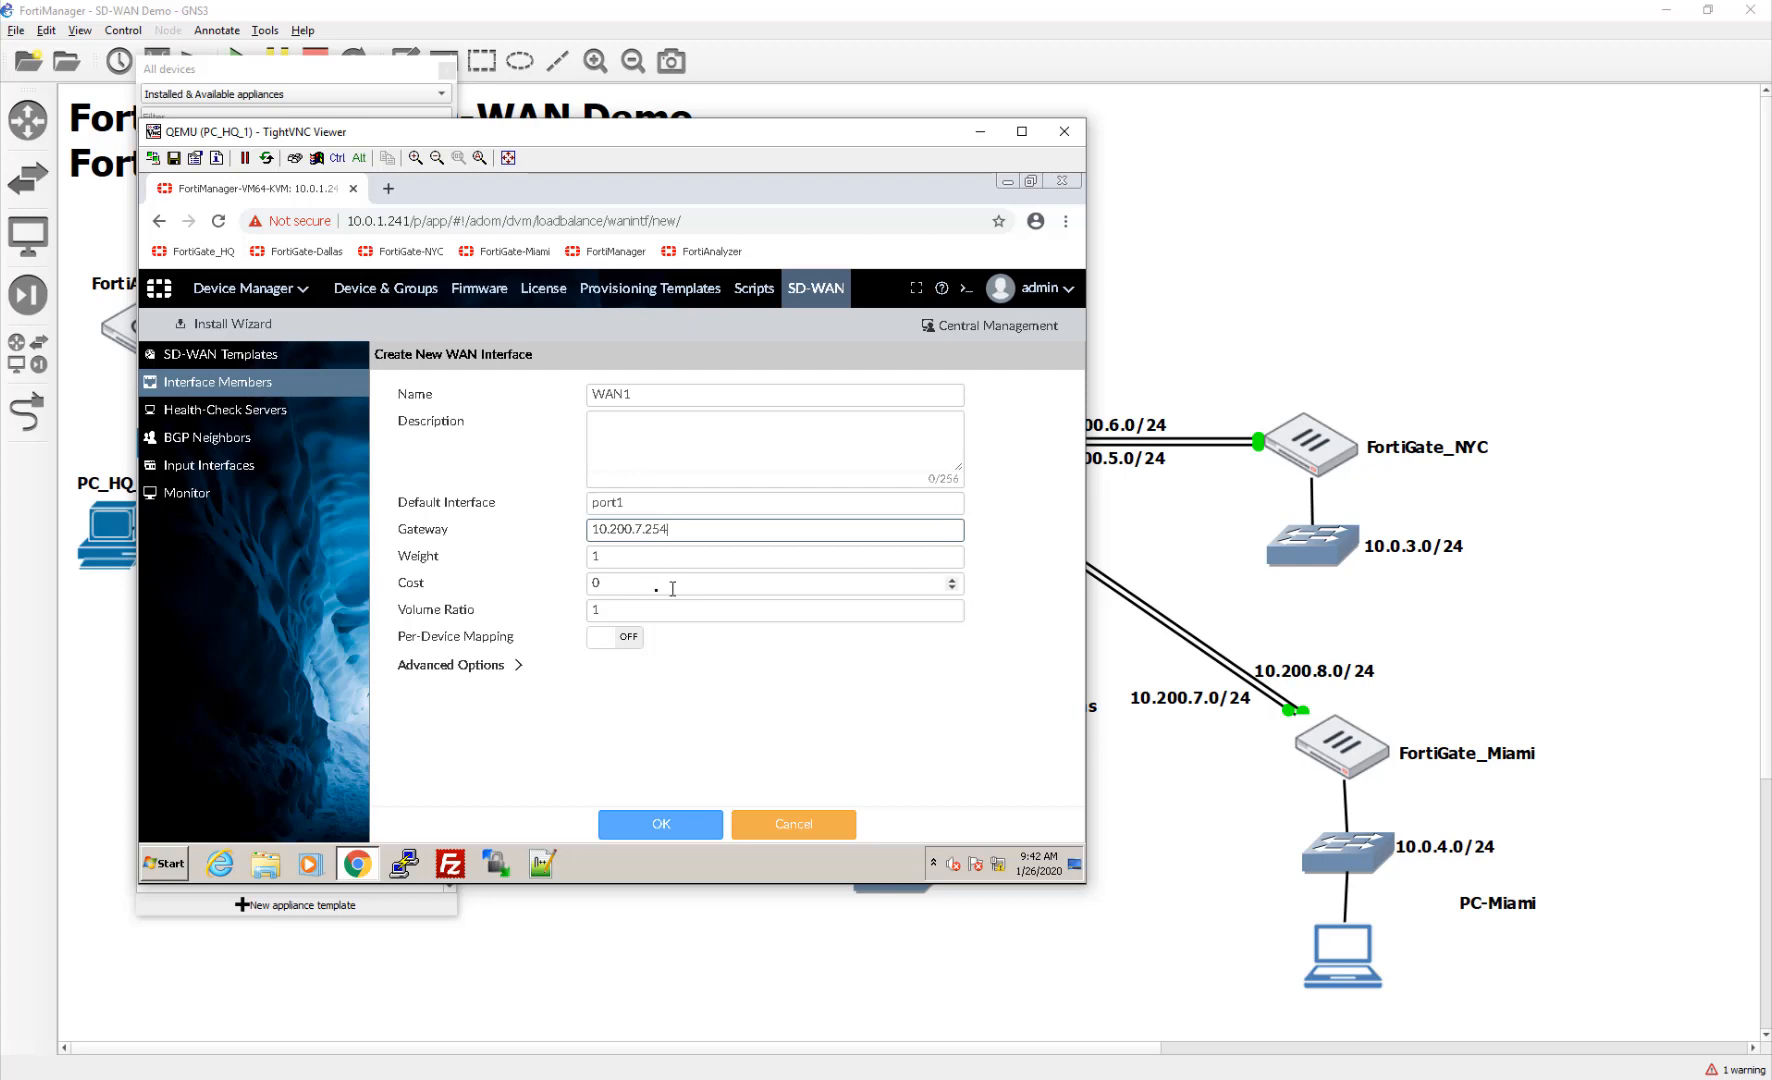
{"action": "left_click", "coordinate": [629, 646]}
{"action": "left_click", "coordinate": [629, 646]}
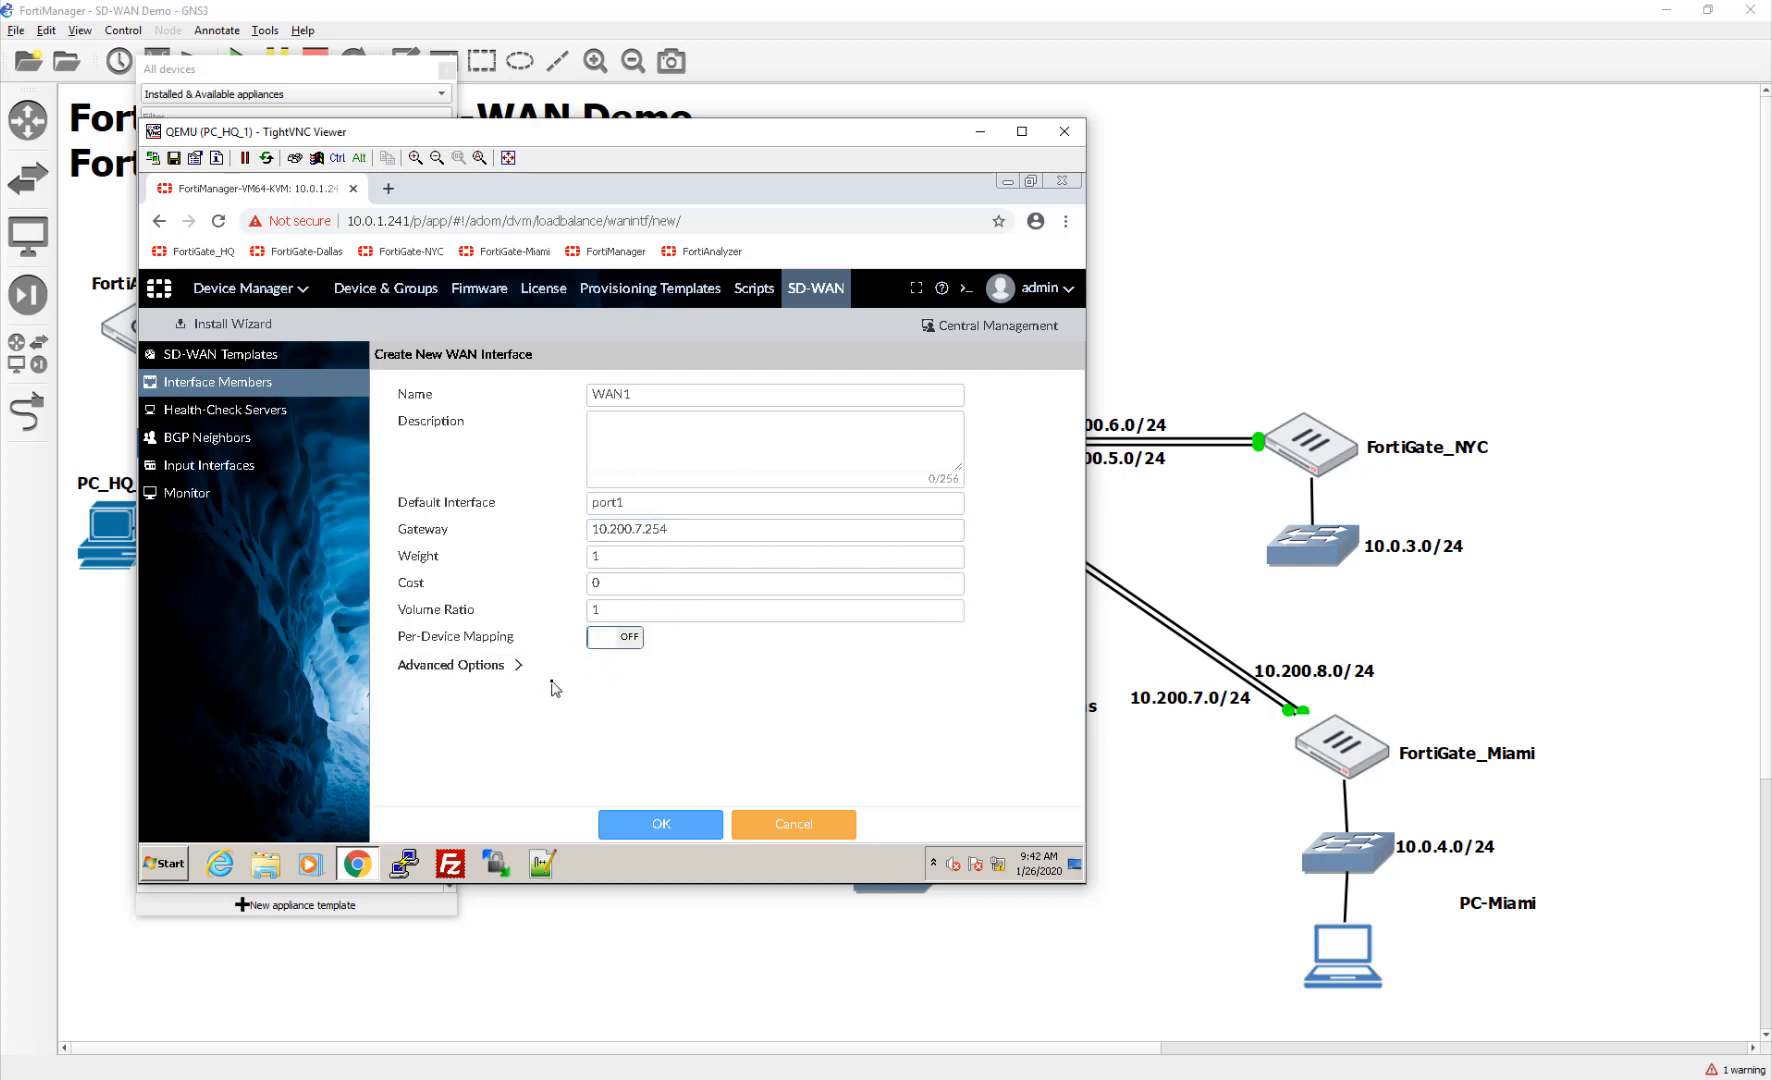
{"action": "left_click", "coordinate": [629, 646]}
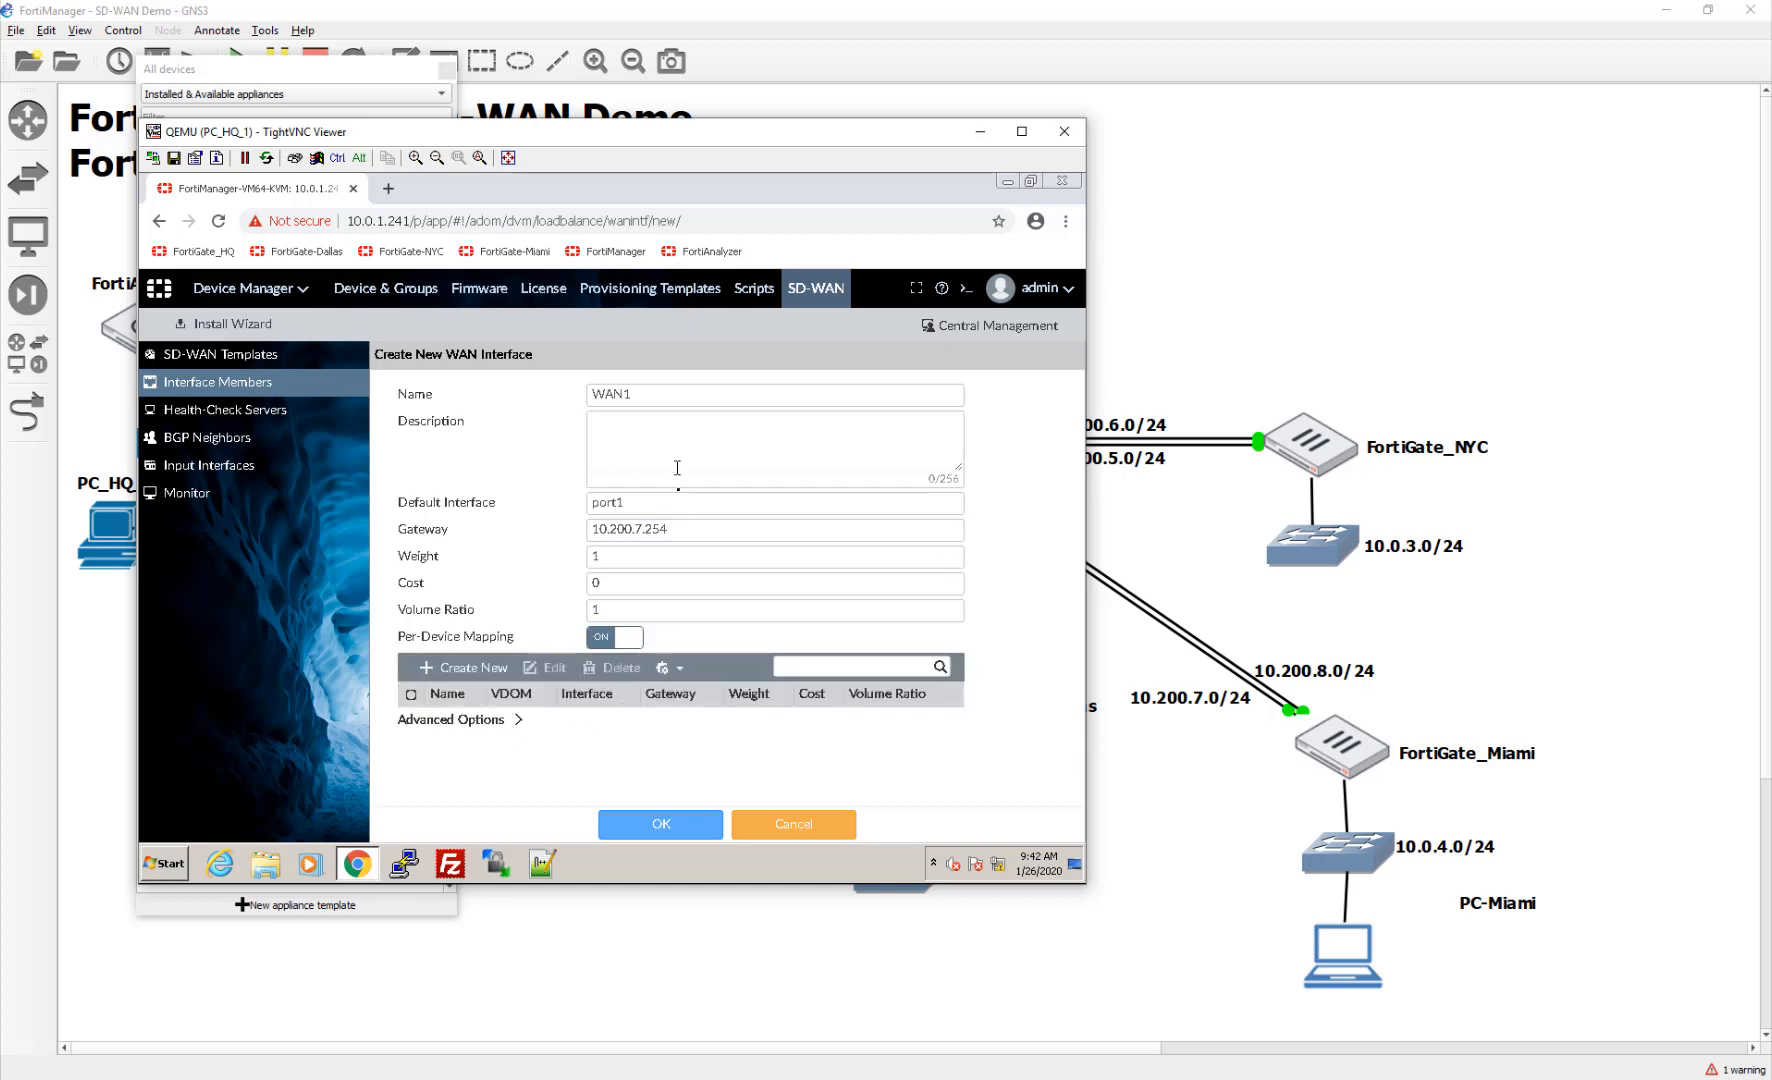
{"action": "triple_click", "coordinate": [700, 532]}
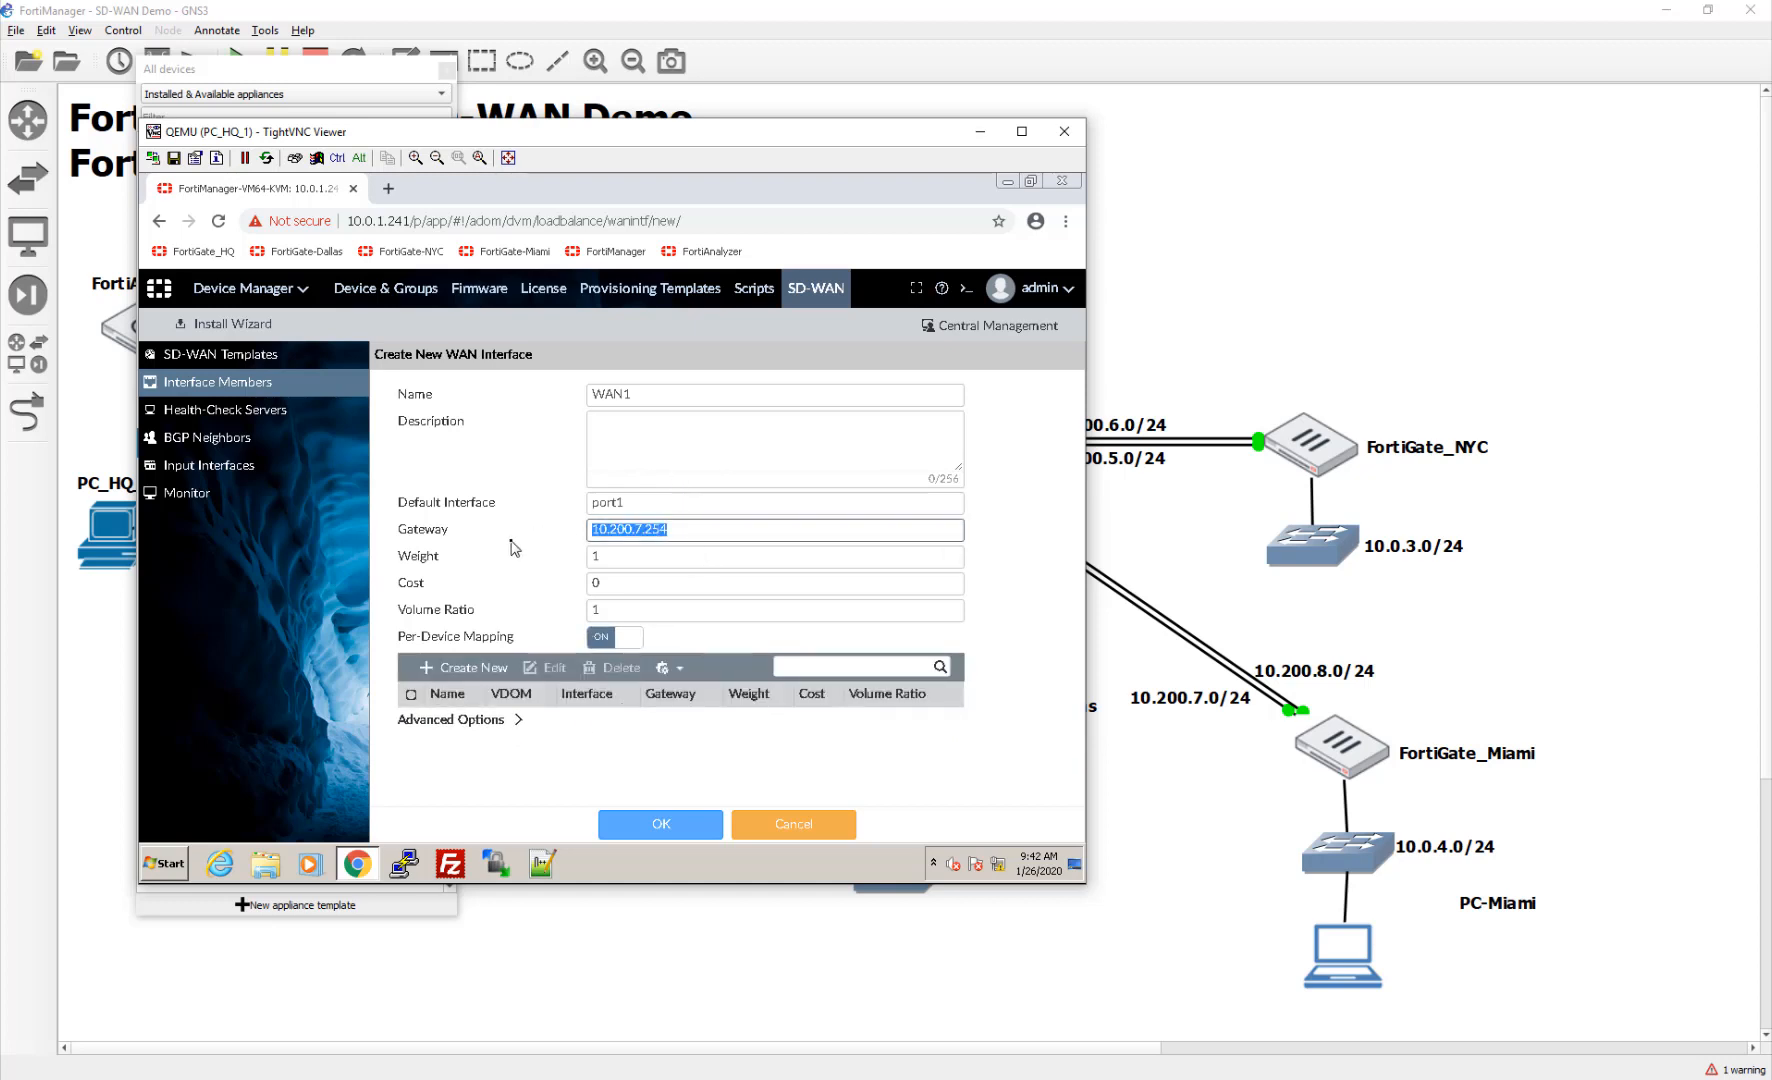
{"action": "type", "text": "0"}
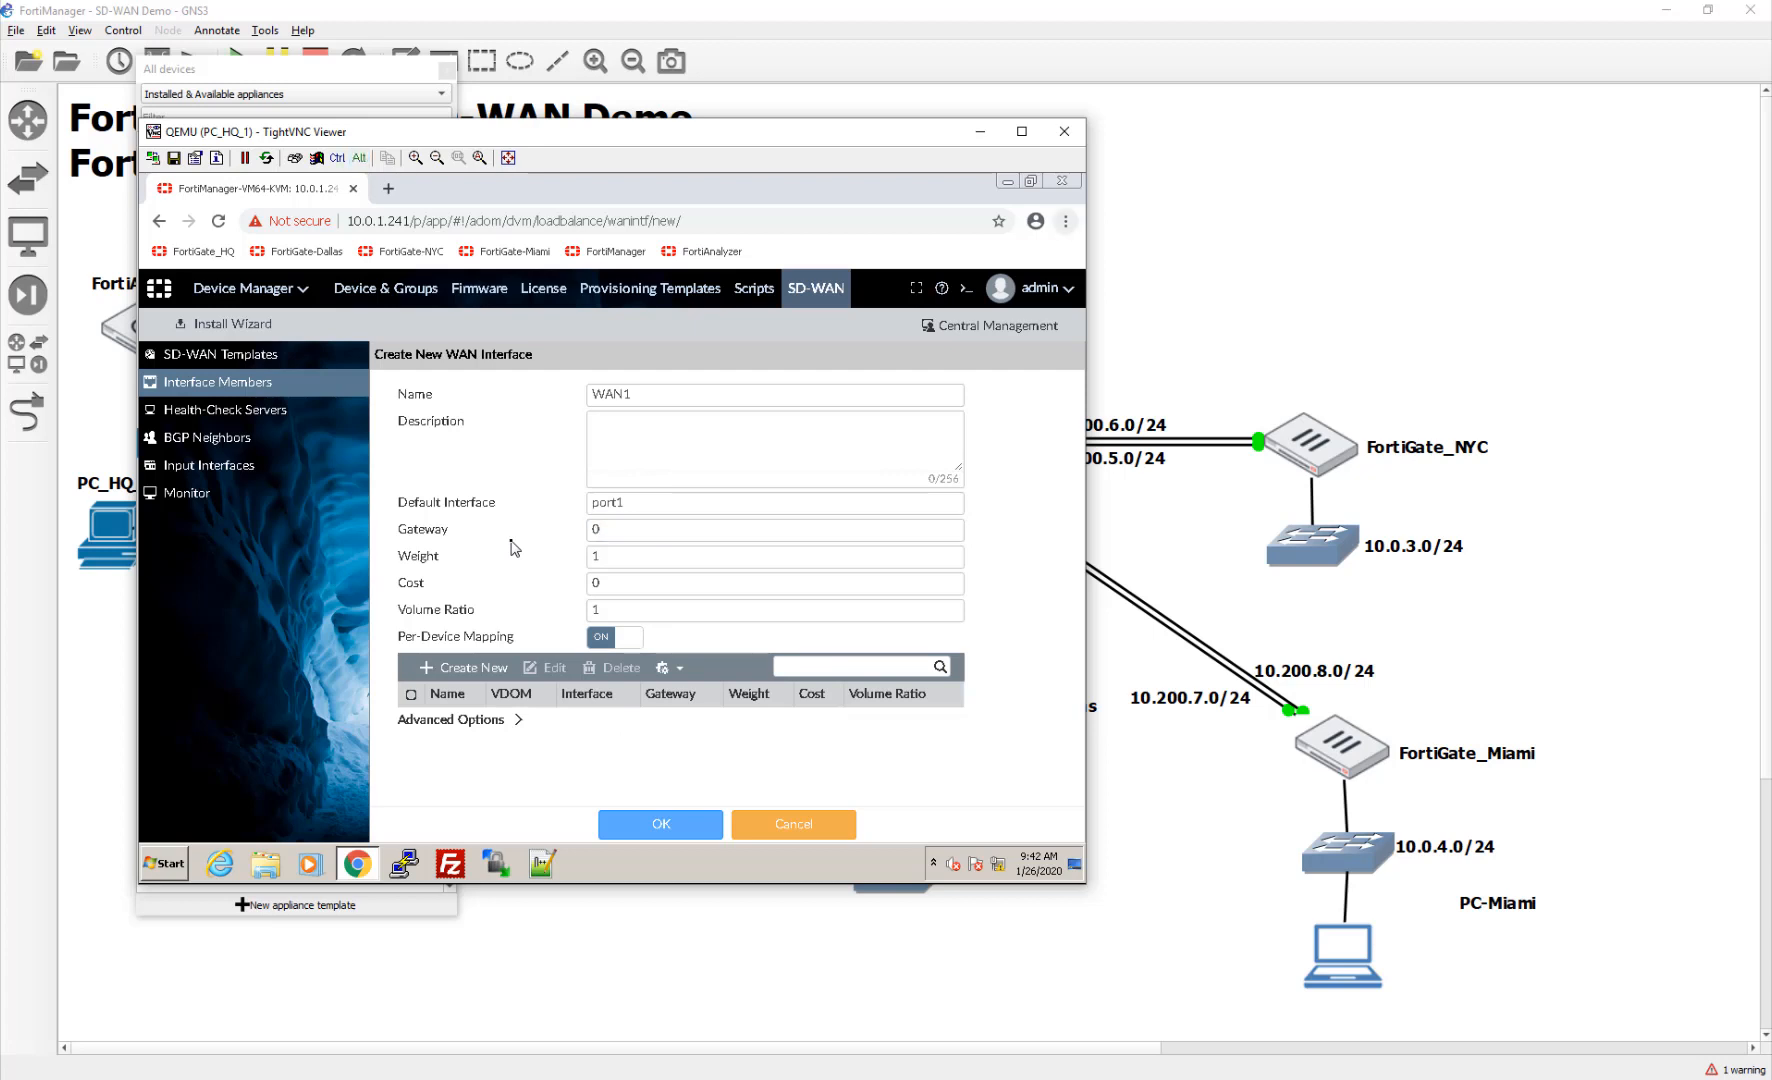
{"action": "left_click", "coordinate": [607, 533]}
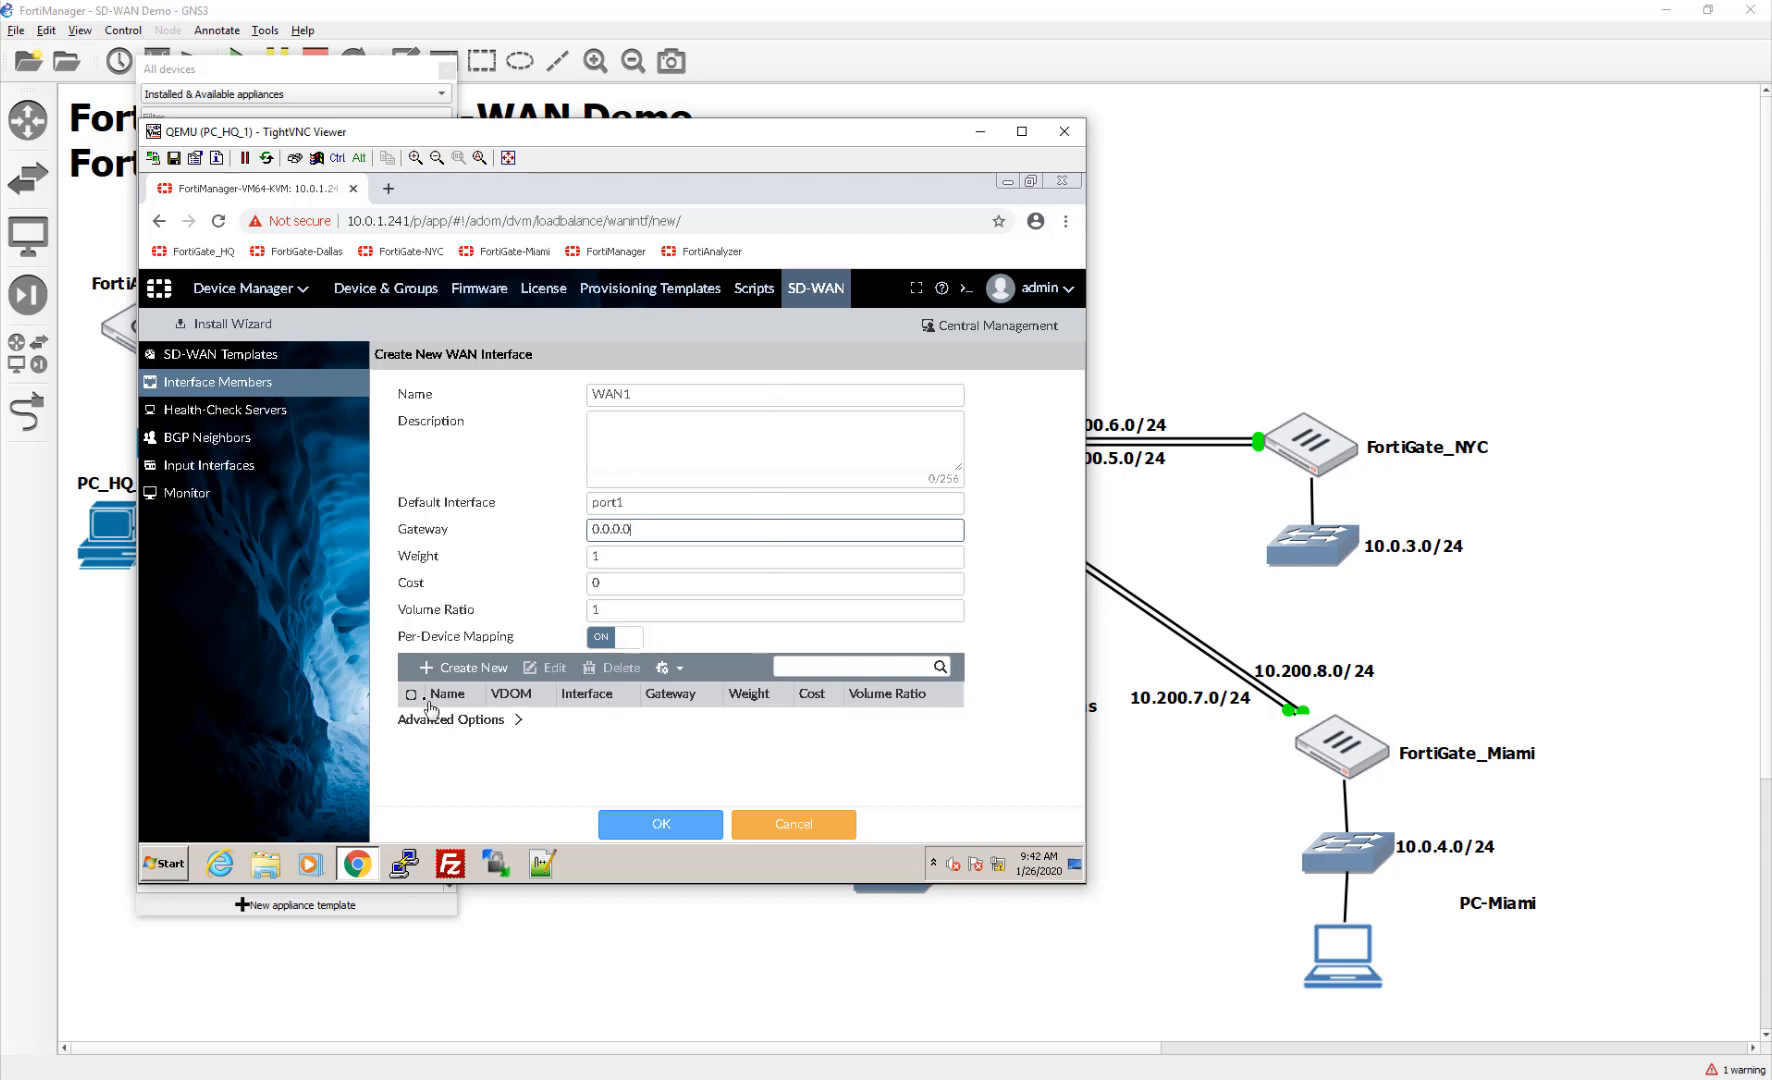
Step: Map FortiGate-Miami to port1 with gateway 10.200.7.254
{"action": "left_click", "coordinate": [445, 672]}
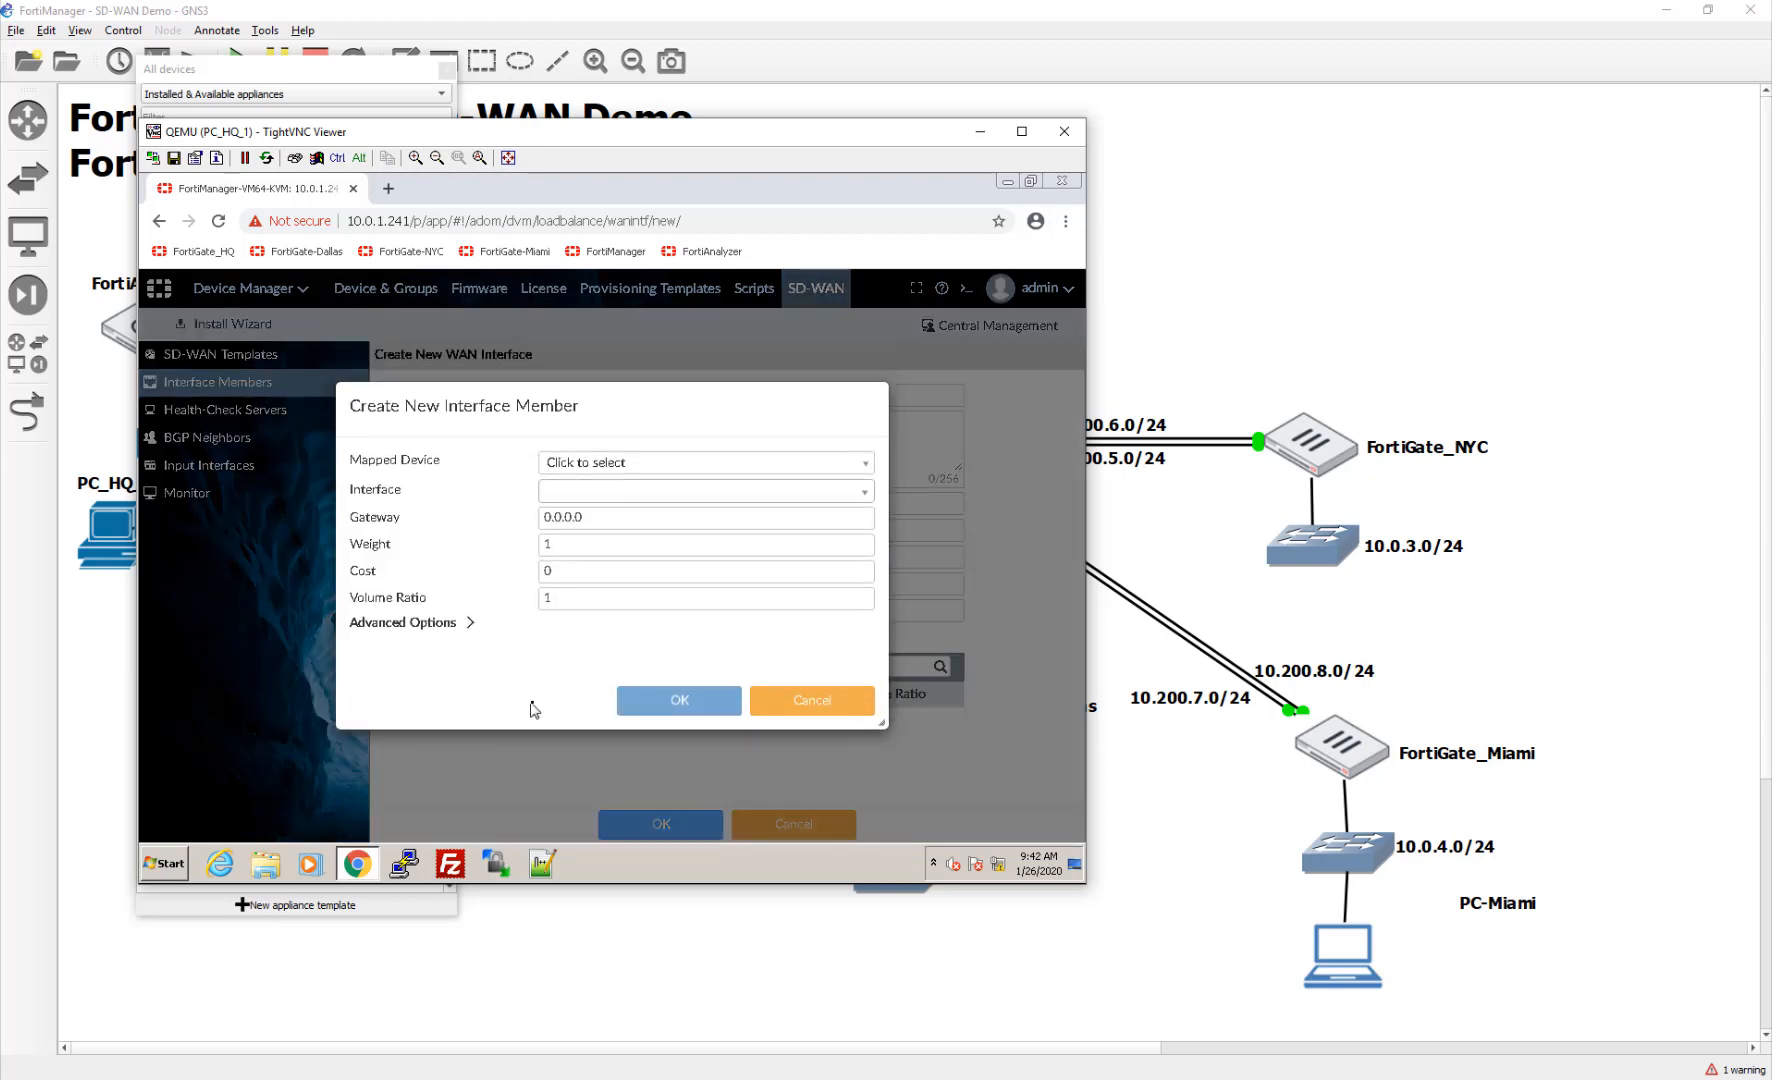
{"action": "left_click", "coordinate": [570, 465]}
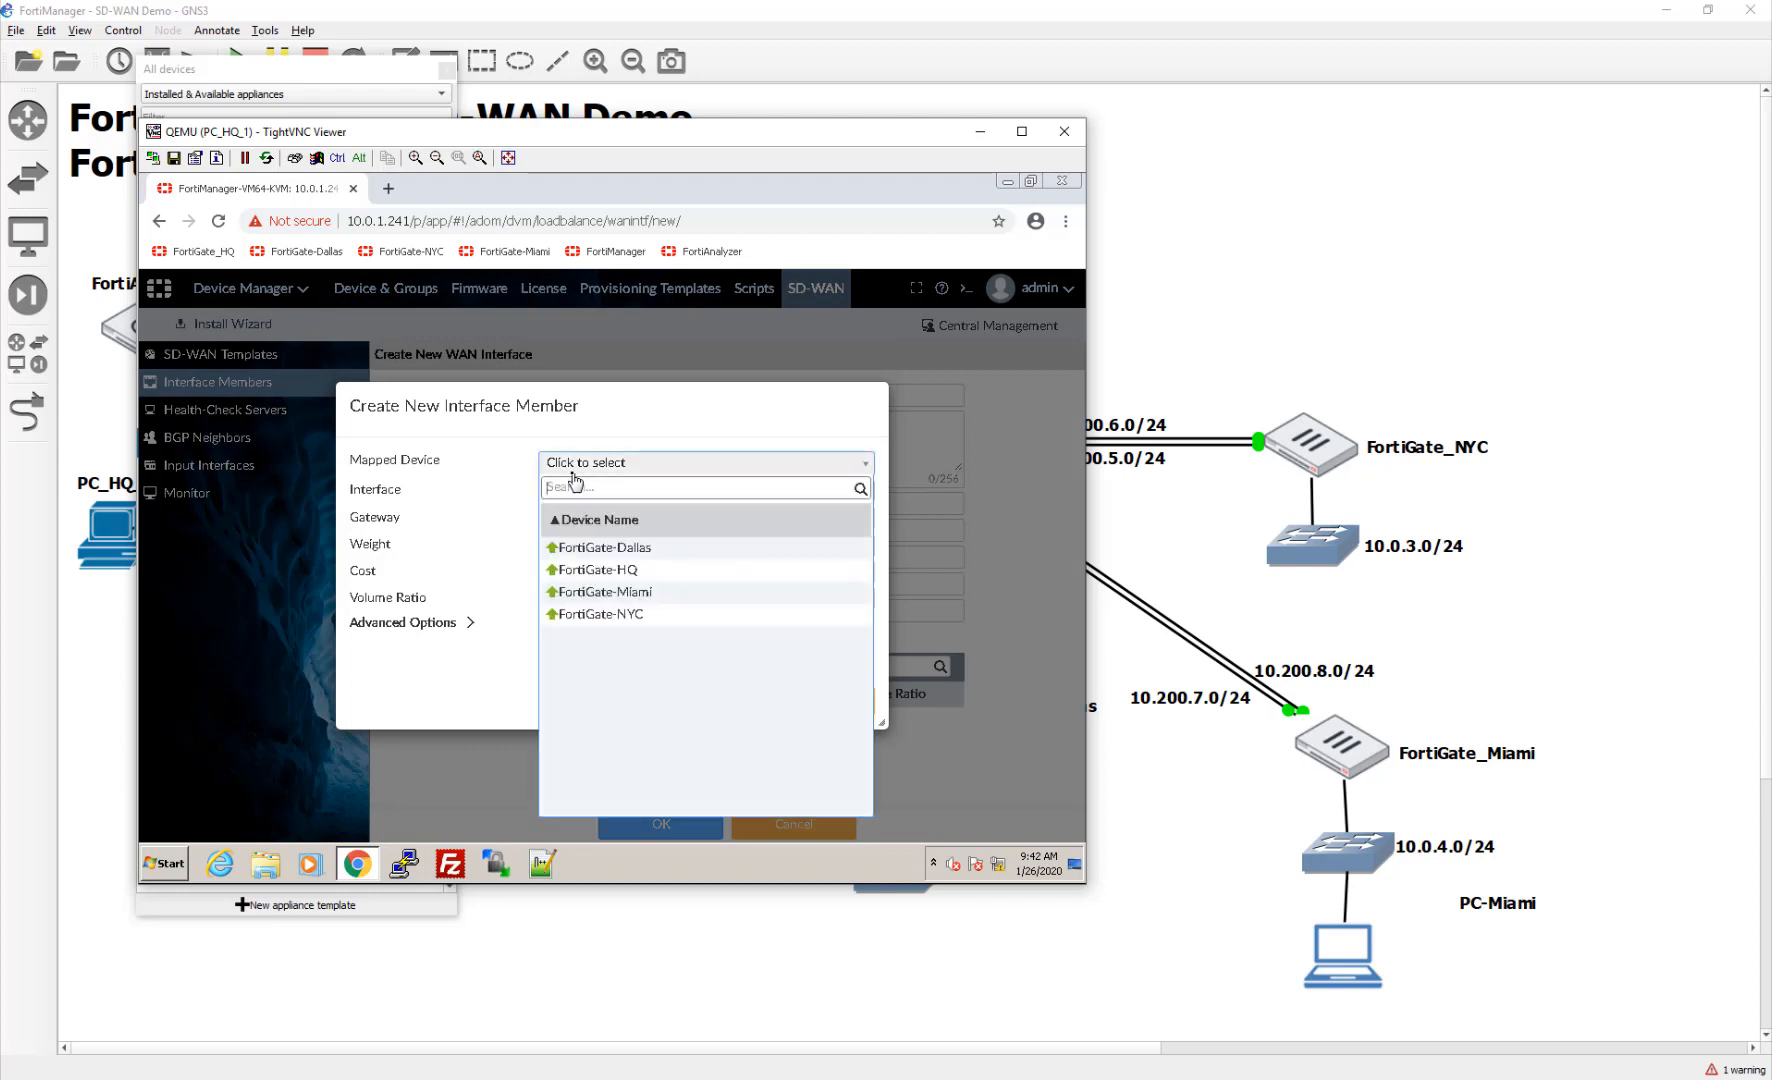
{"action": "left_click", "coordinate": [638, 595]}
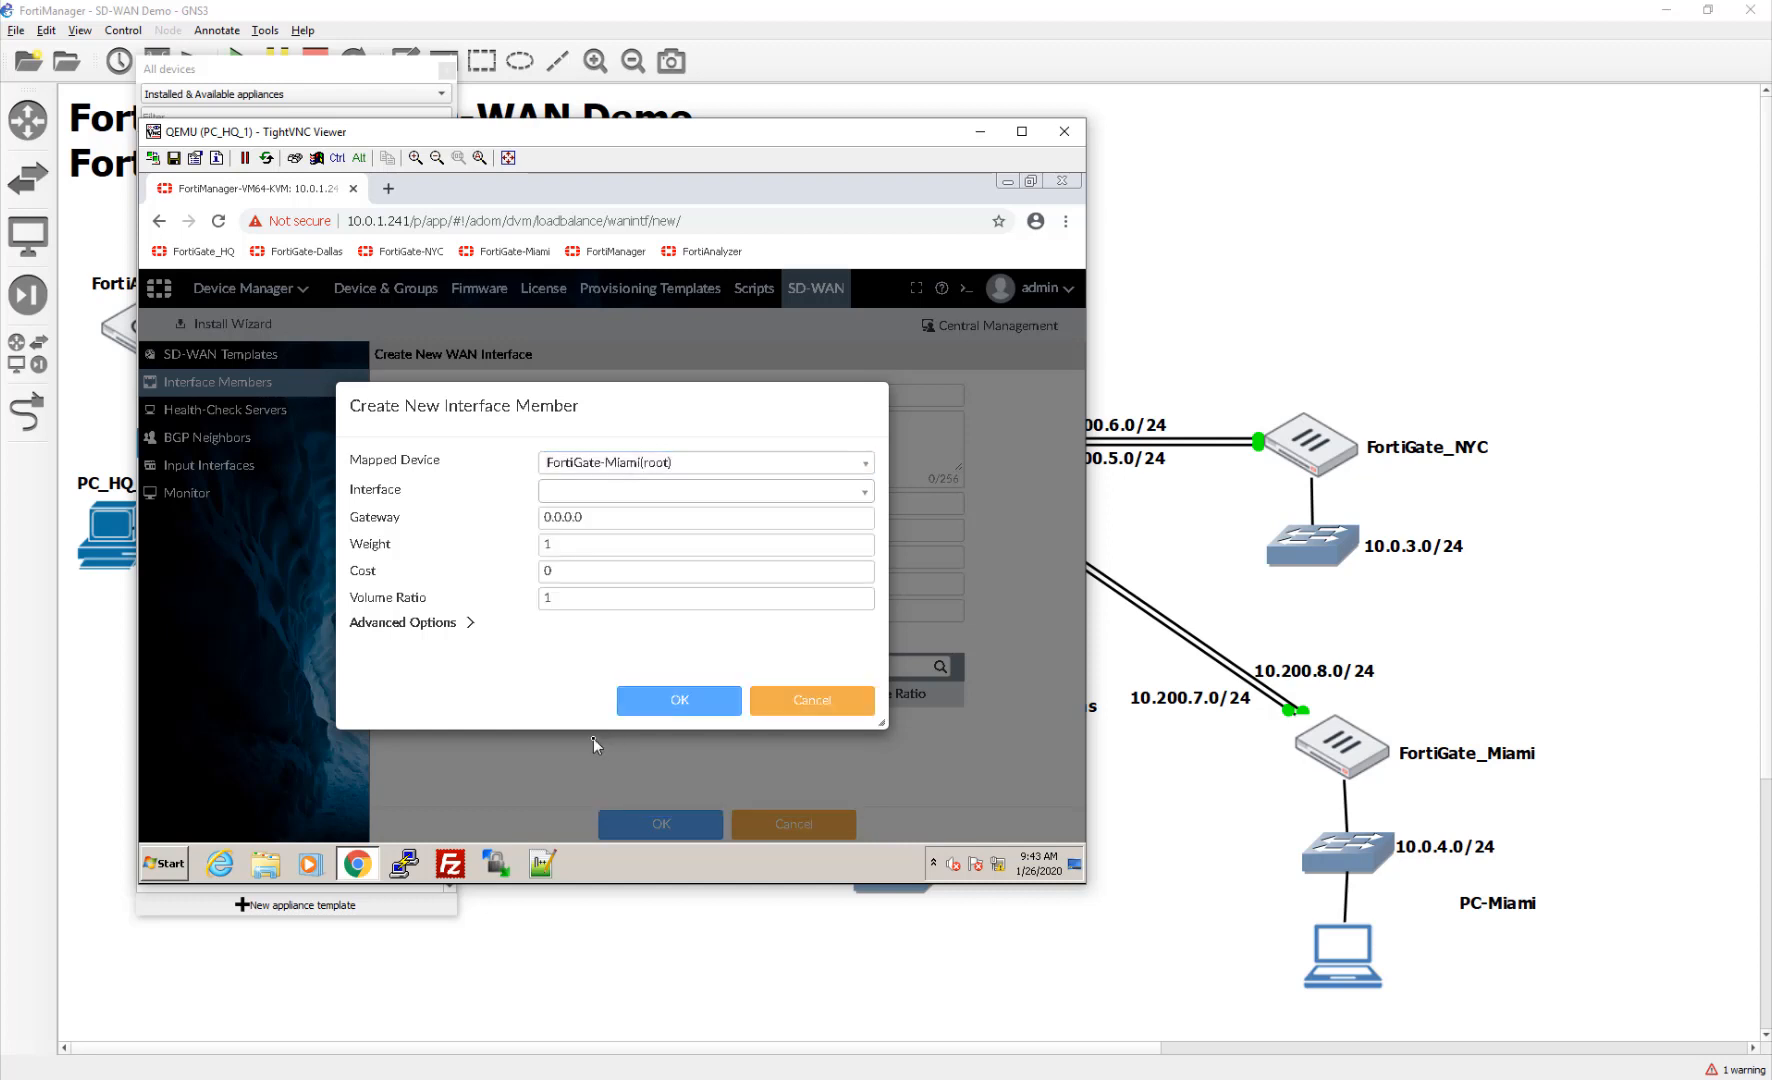
{"action": "left_click", "coordinate": [607, 492]}
{"action": "left_click", "coordinate": [607, 545]}
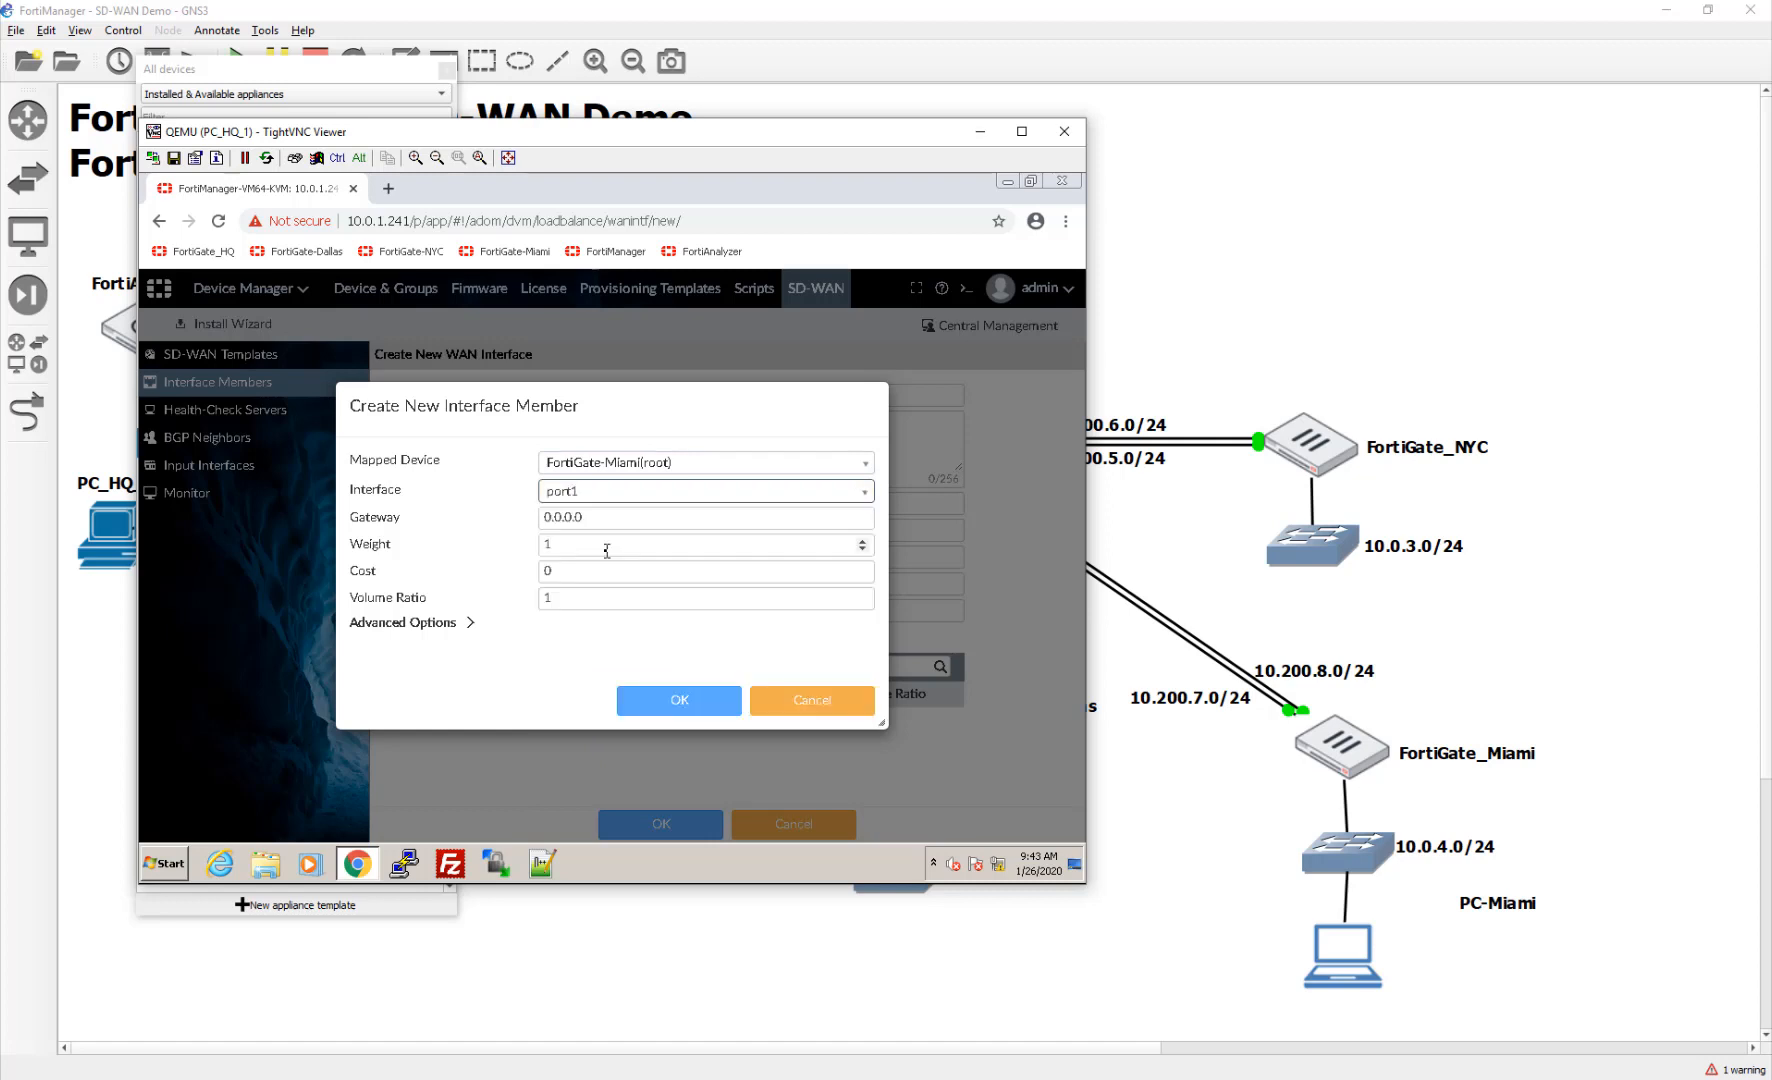
{"action": "key", "text": "Tab"}
{"action": "type", "text": "10"}
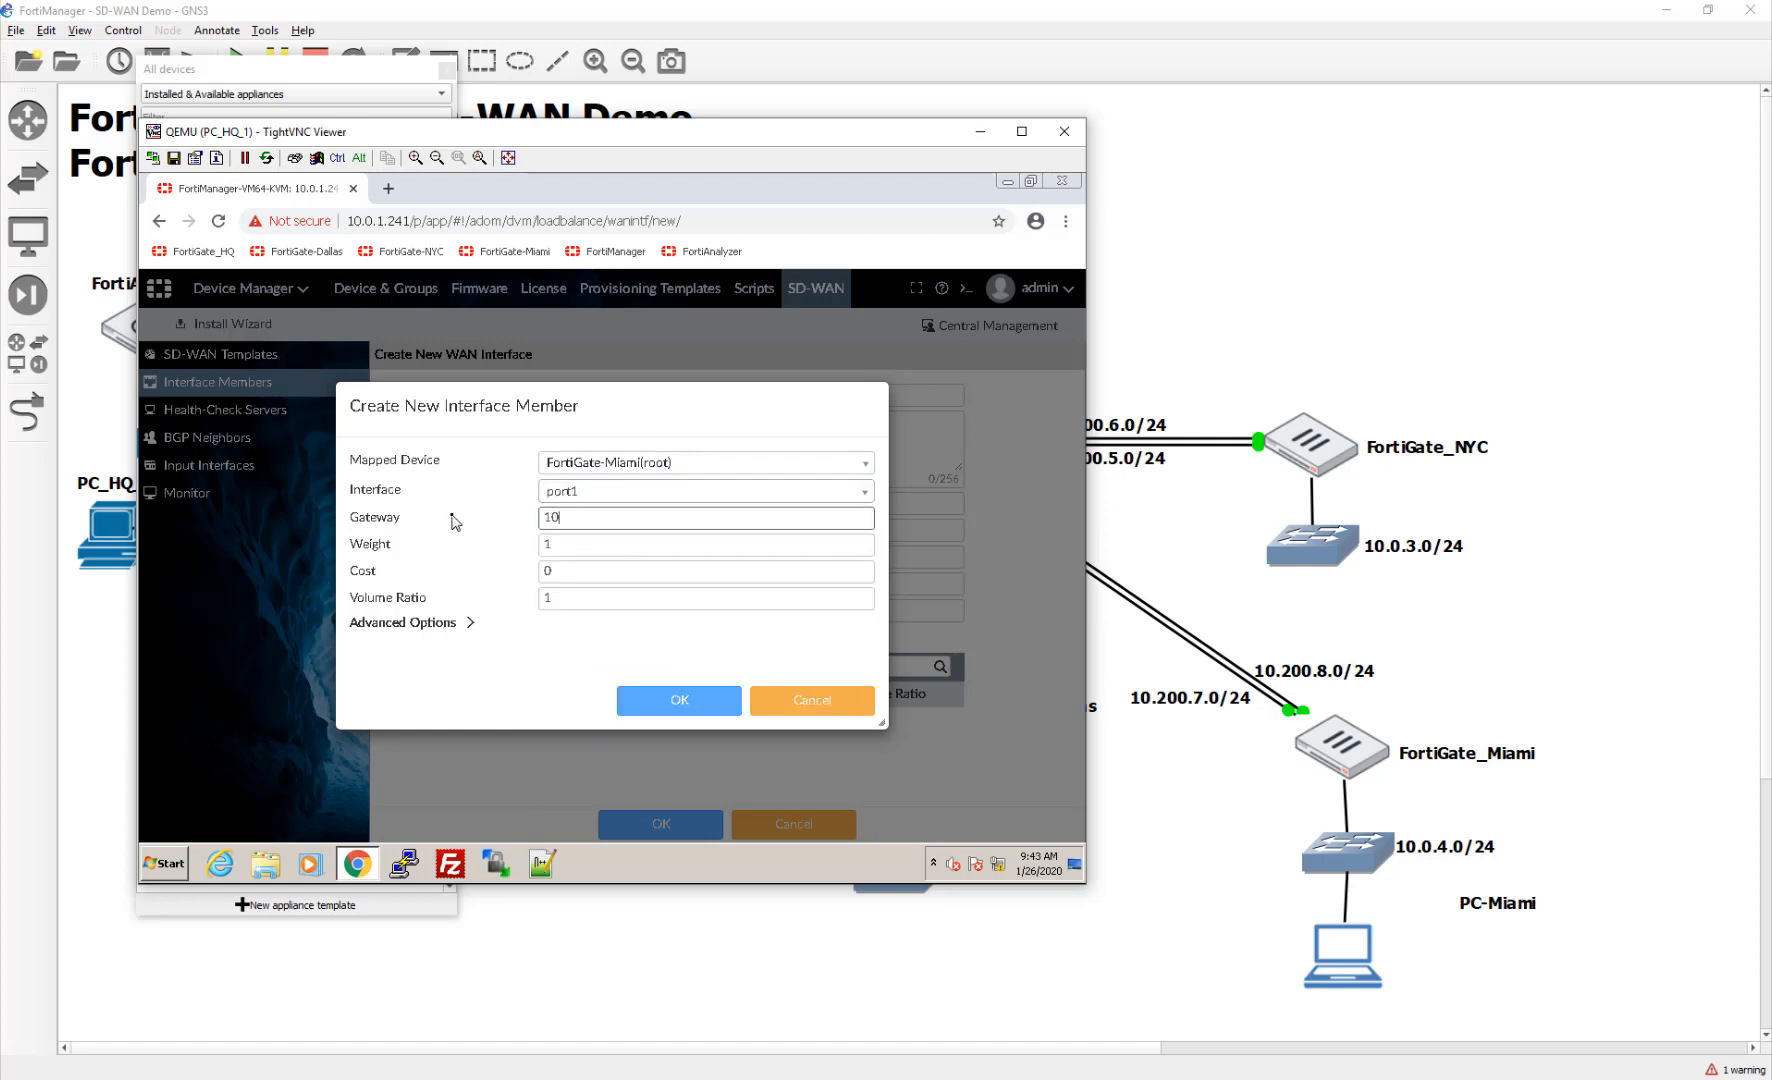
{"action": "type", "text": ".200.7.254"}
{"action": "left_click", "coordinate": [679, 700]}
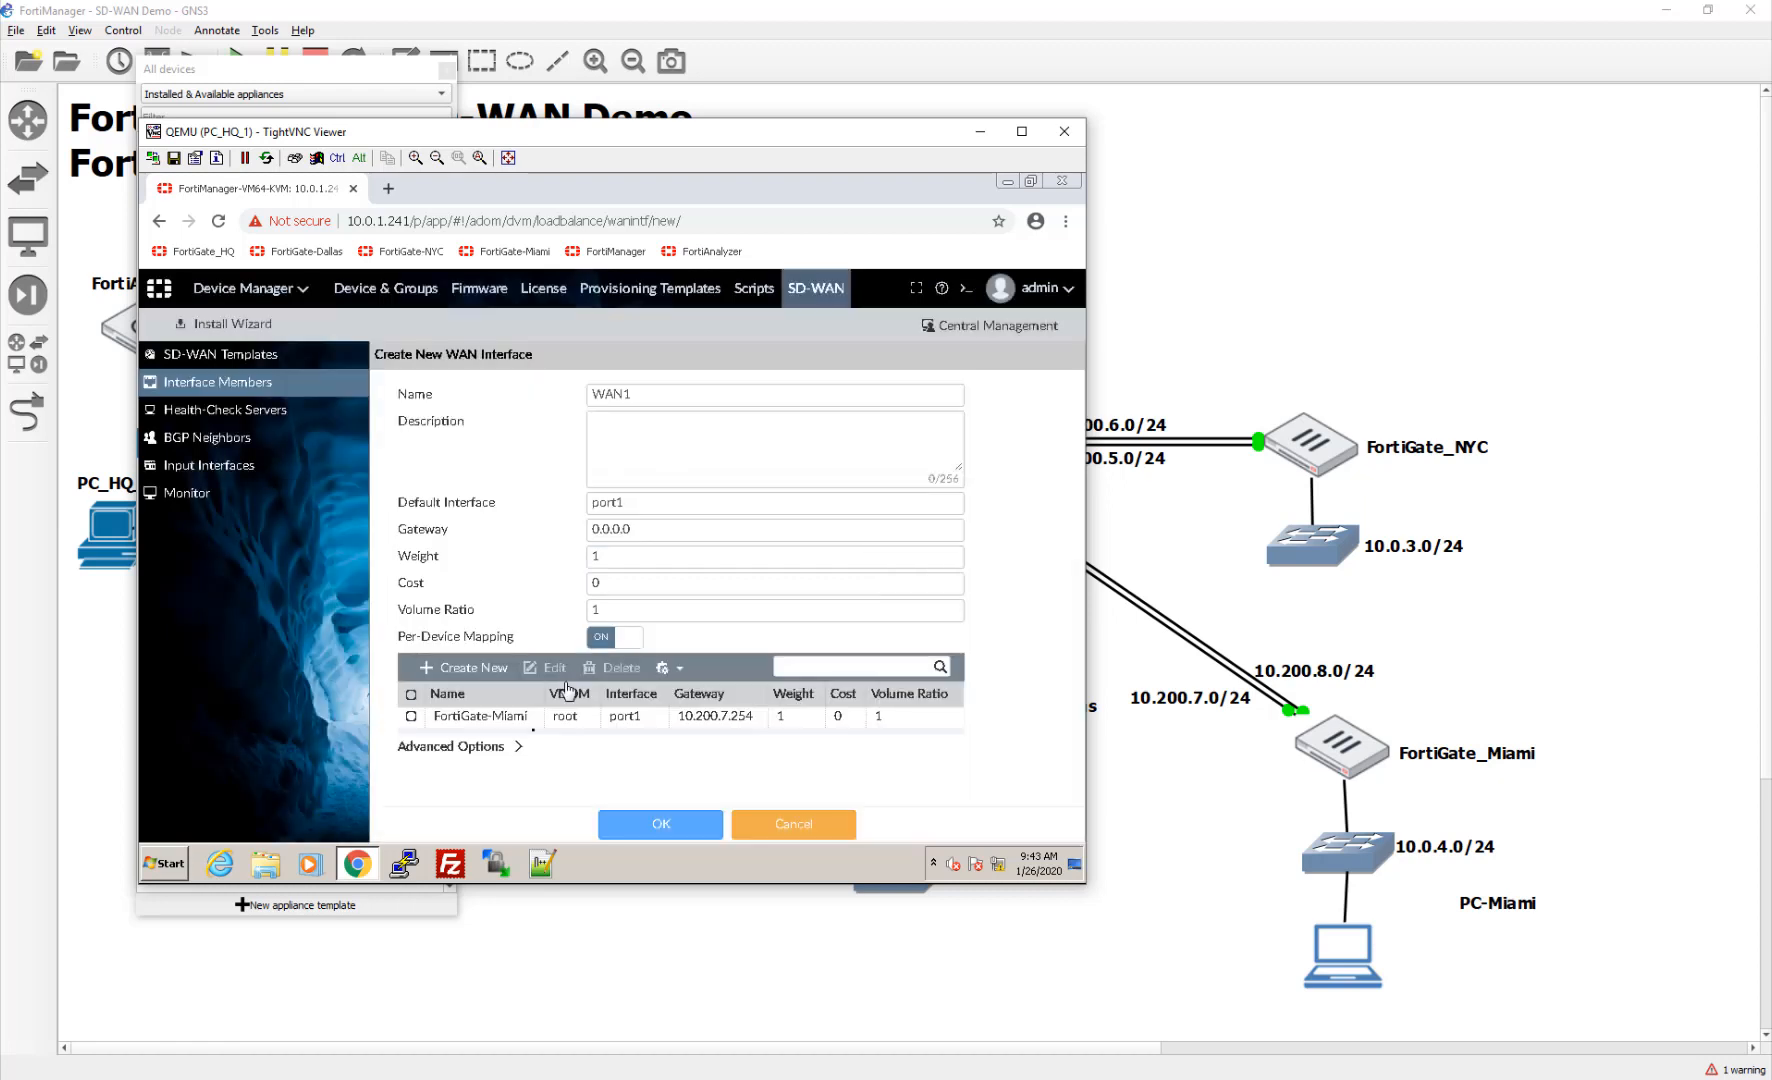
{"action": "left_click", "coordinate": [468, 667]}
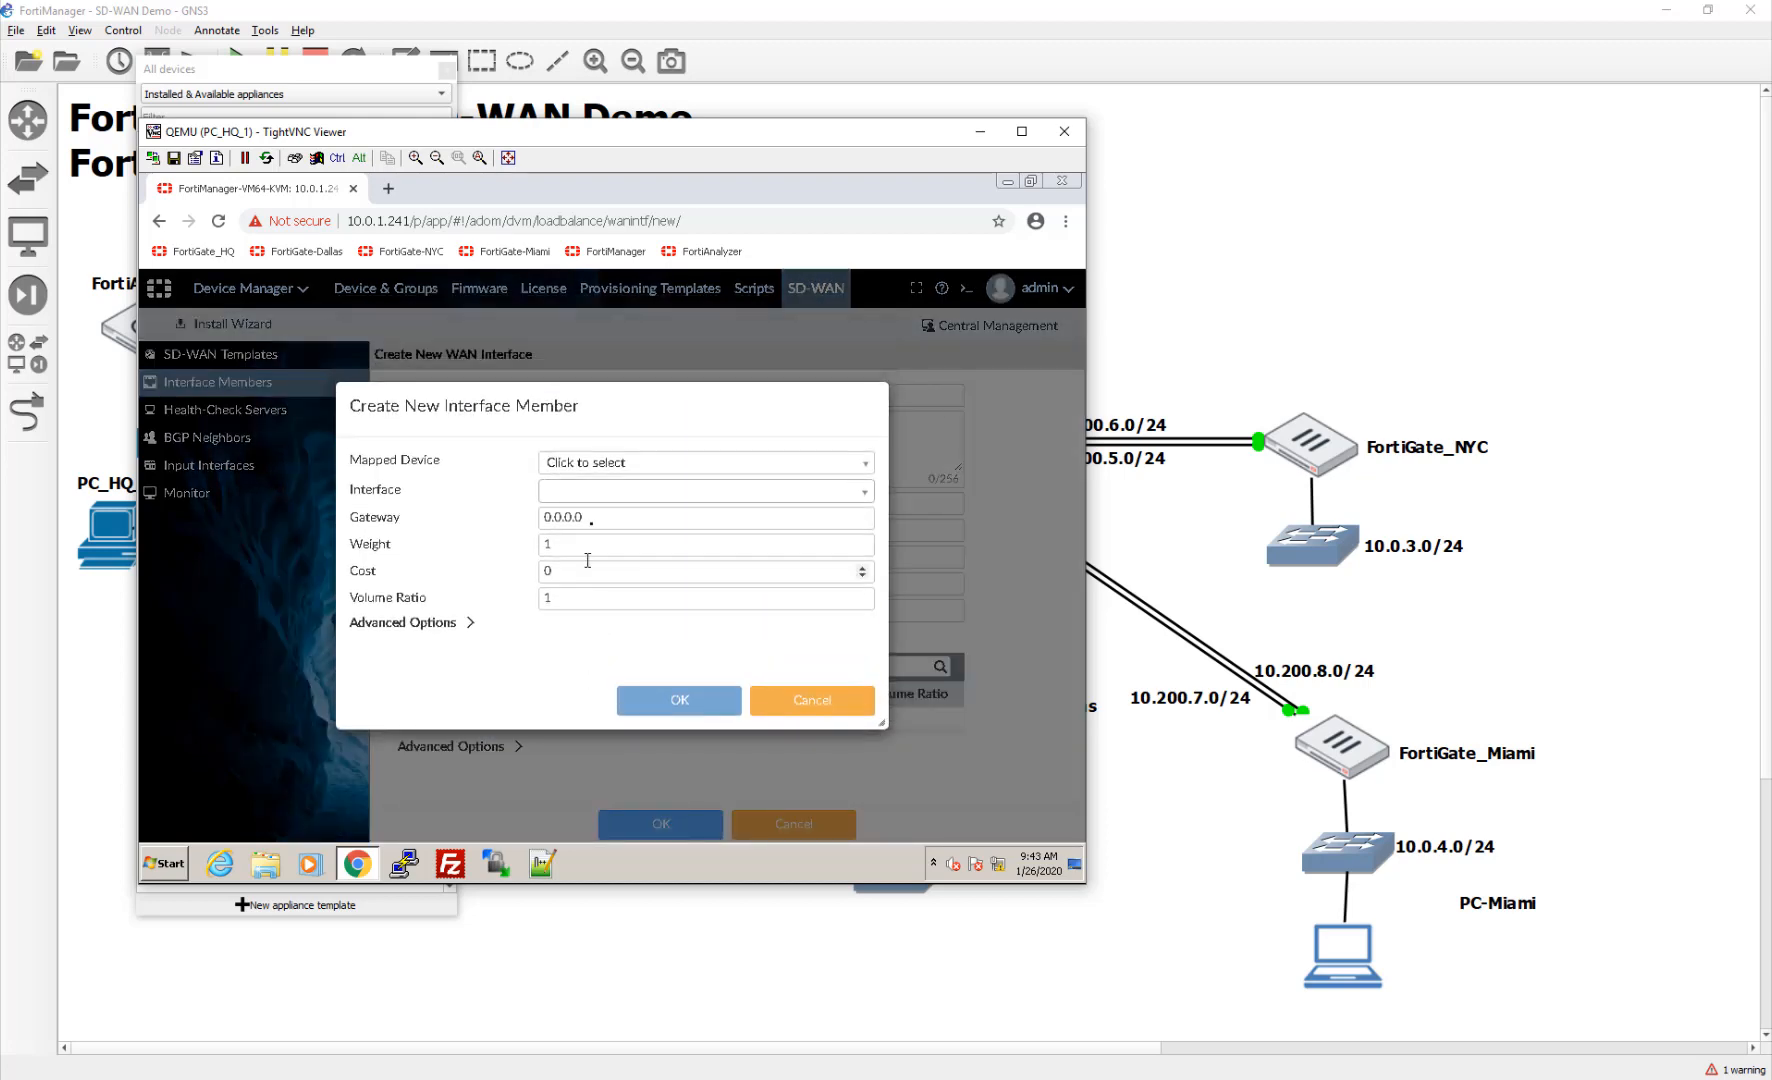
{"action": "left_click", "coordinate": [650, 463]}
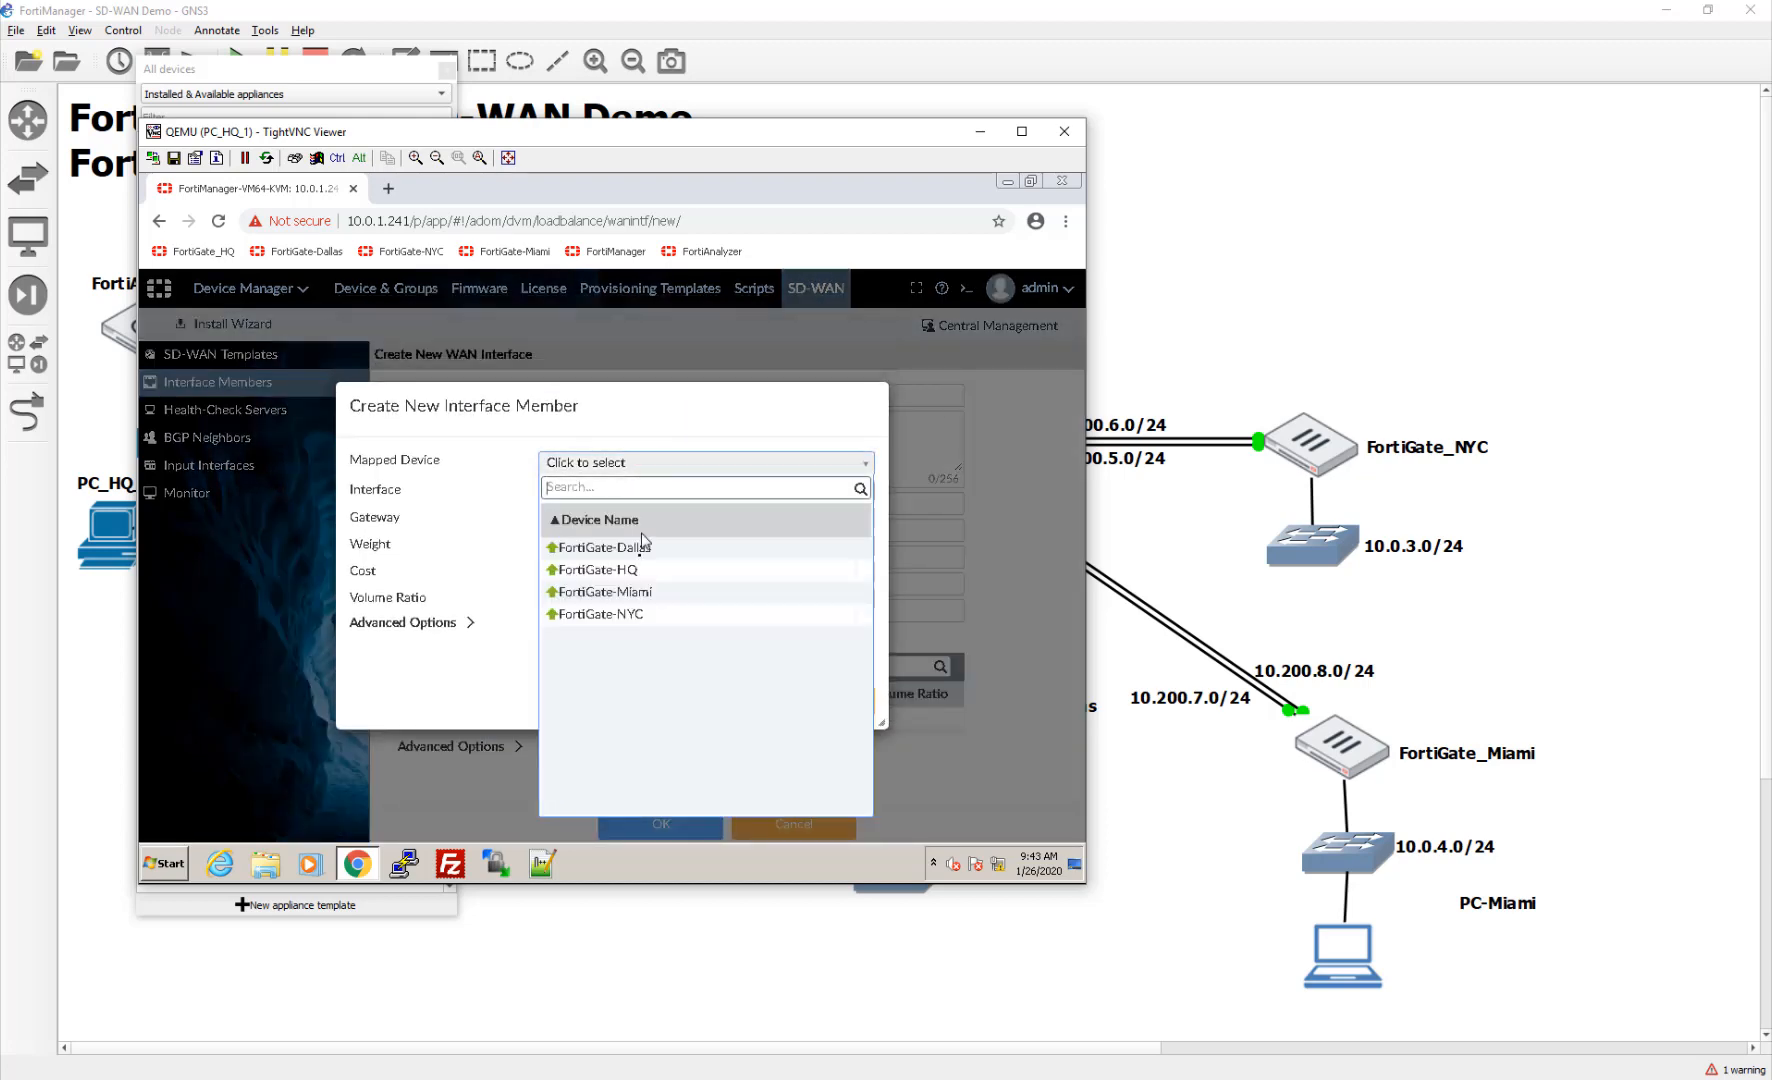
{"action": "left_click", "coordinate": [645, 592]}
{"action": "left_click", "coordinate": [612, 492]}
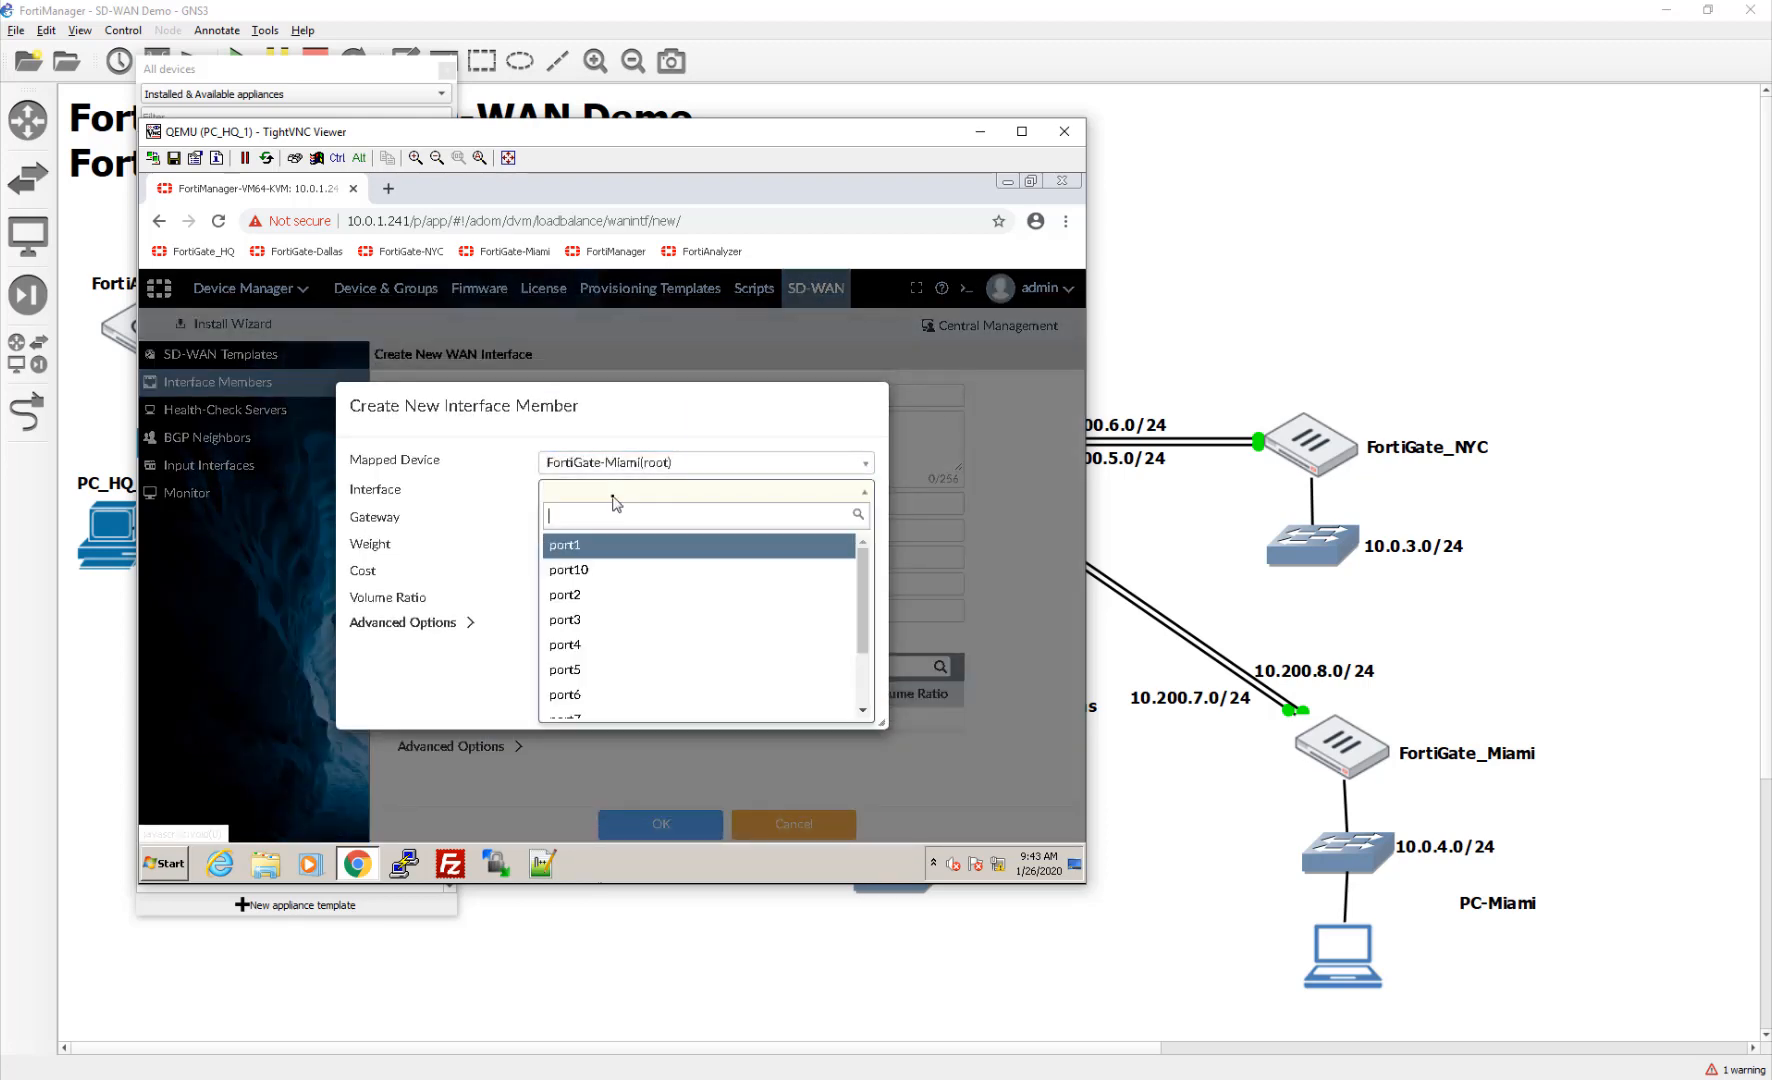
{"action": "left_click", "coordinate": [612, 596]}
{"action": "key", "text": "Tab"}
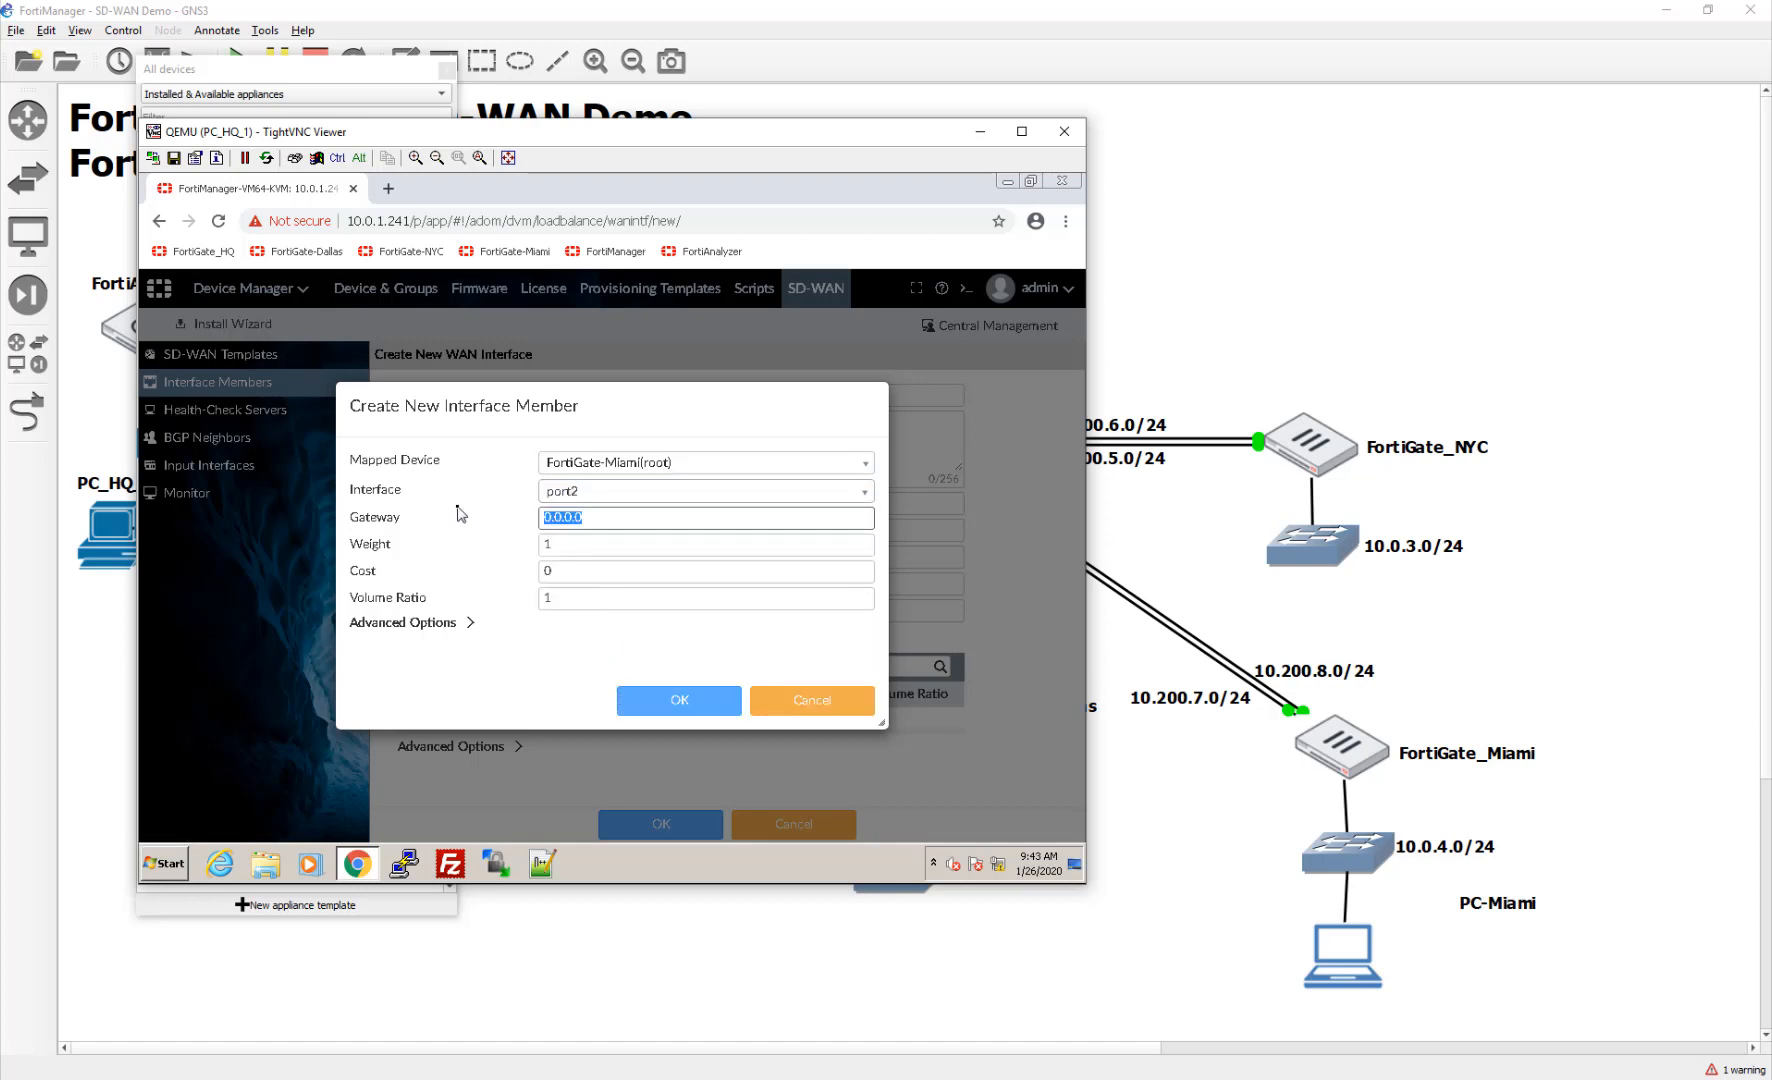
{"action": "type", "text": "10."}
{"action": "left_click", "coordinate": [695, 705]}
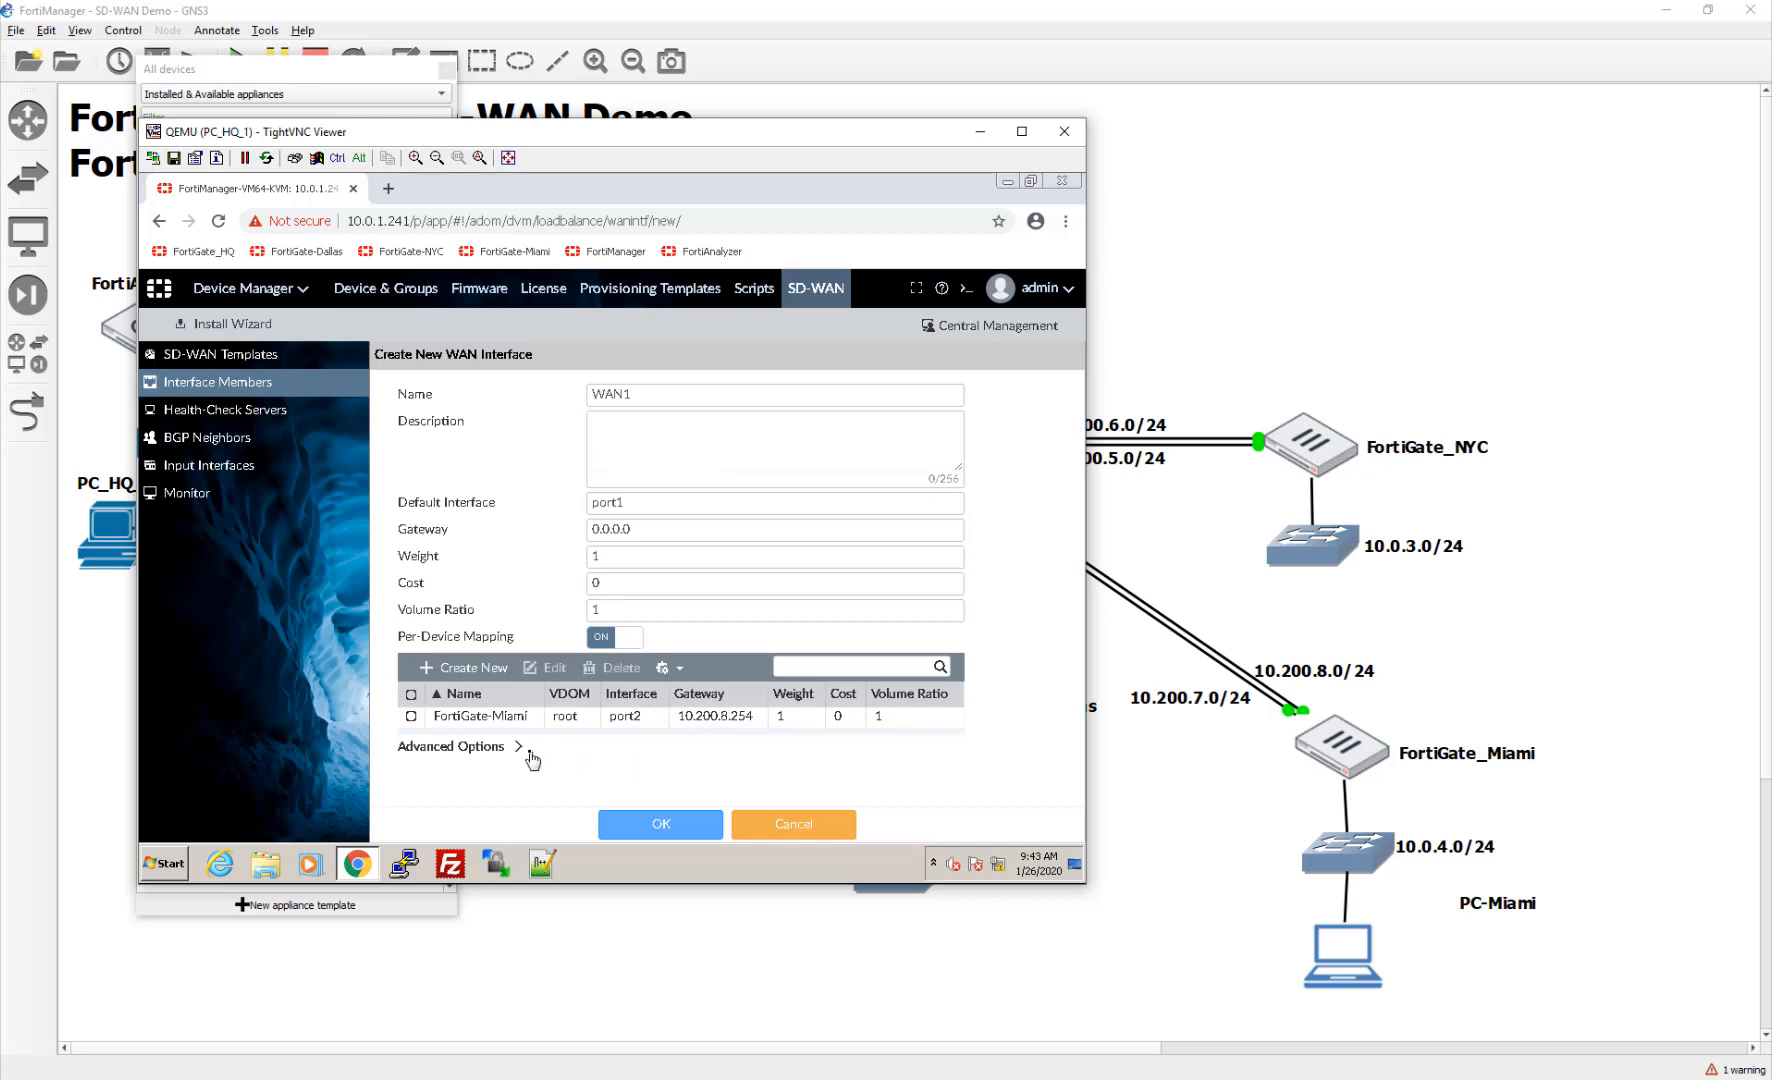
{"action": "left_click", "coordinate": [466, 667]}
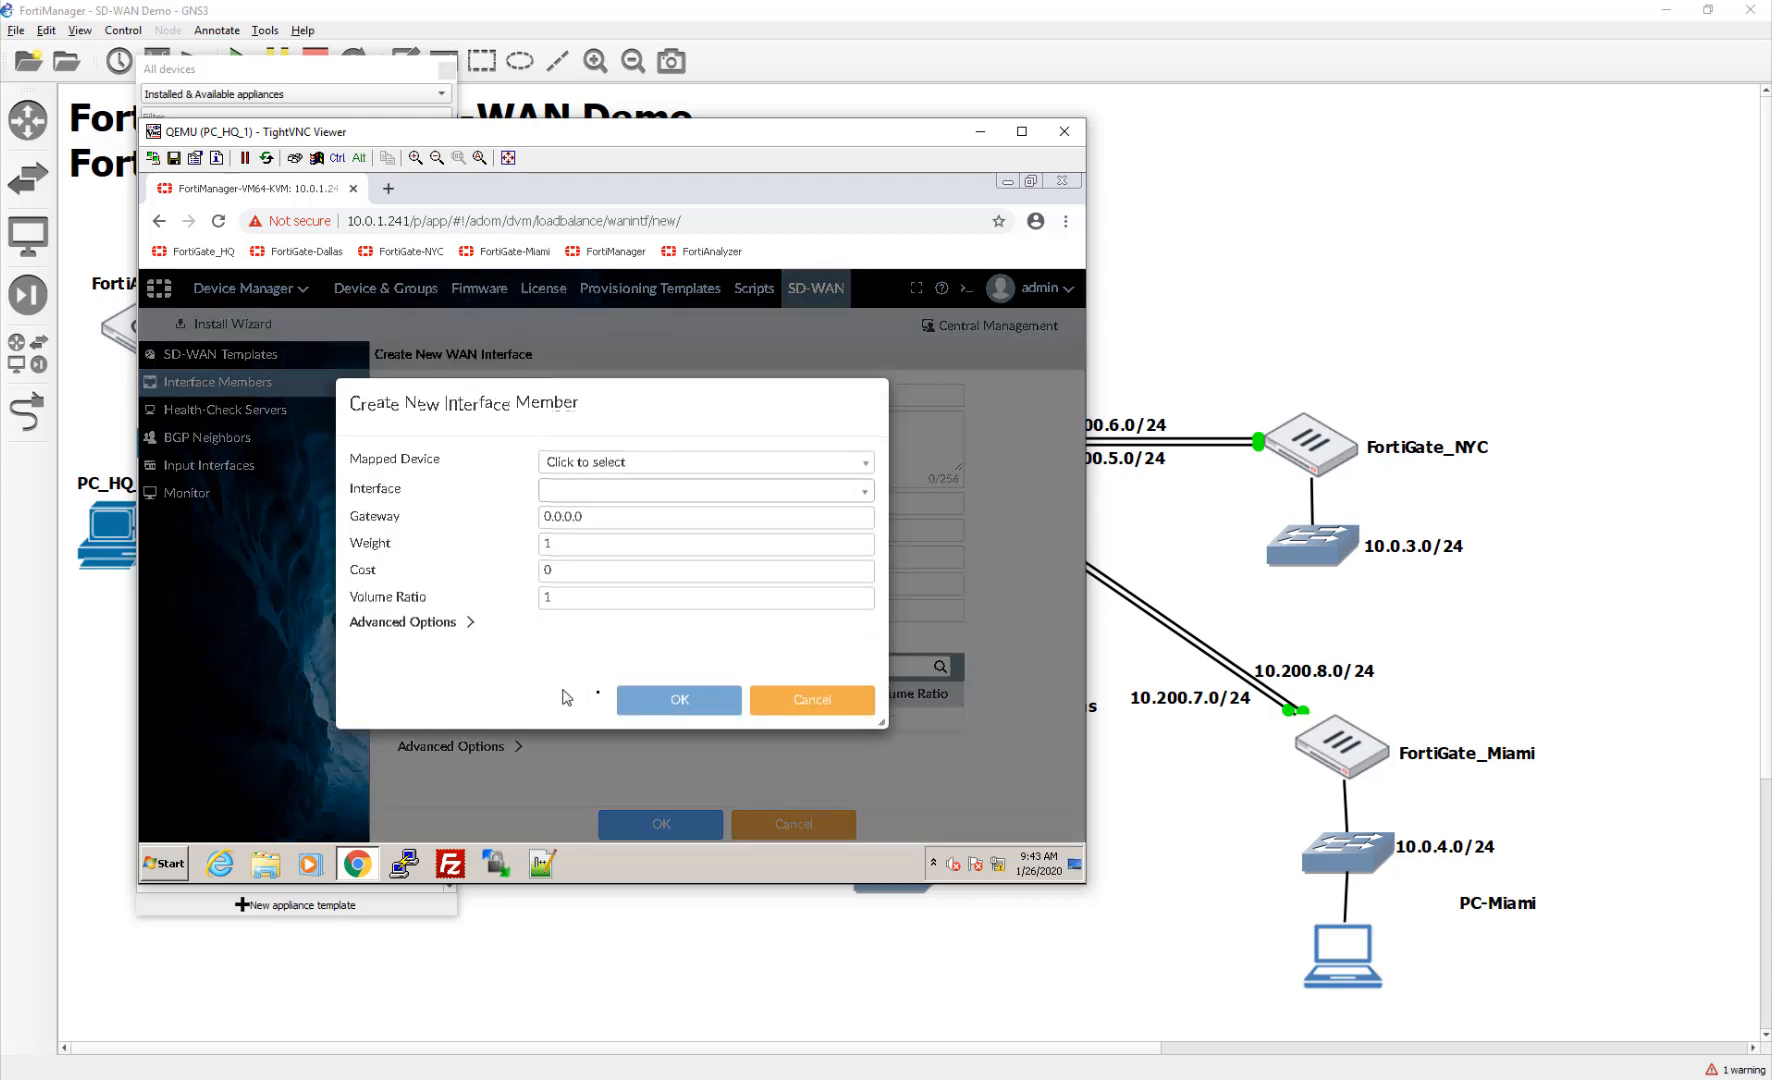
{"action": "left_click", "coordinate": [610, 462]}
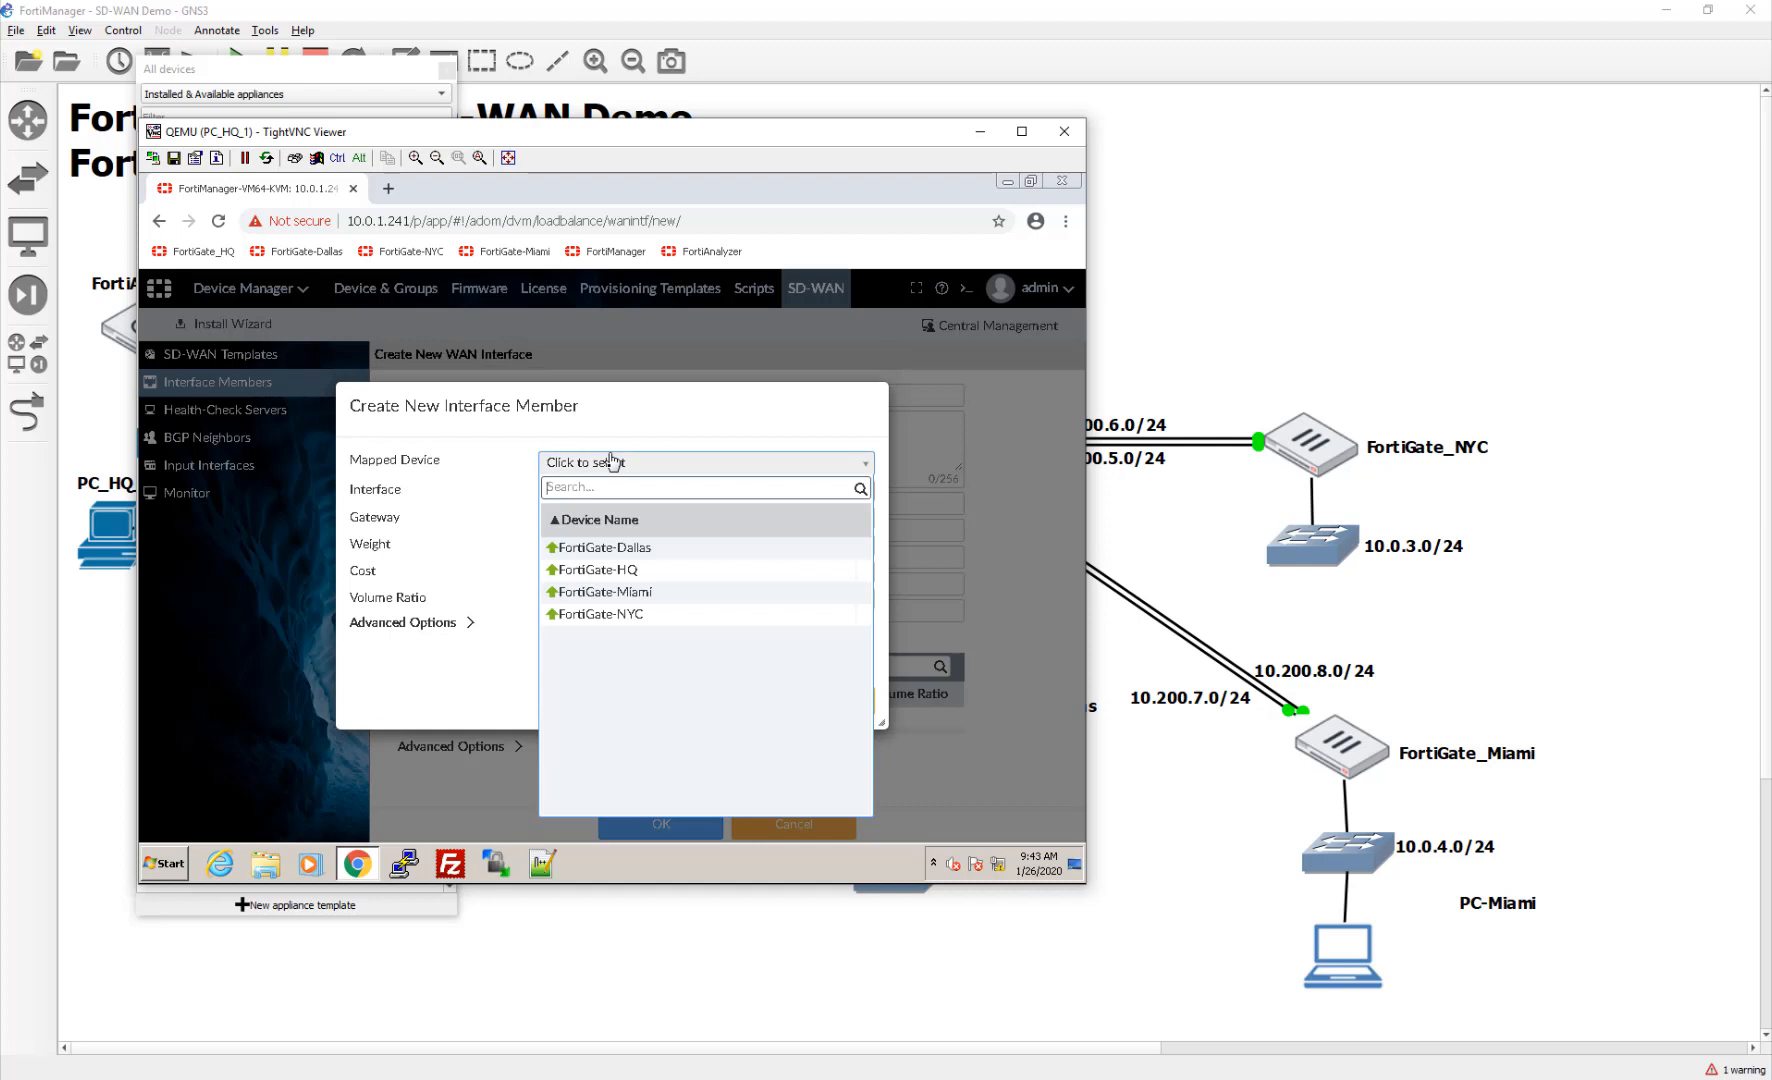
{"action": "left_click", "coordinate": [622, 592]}
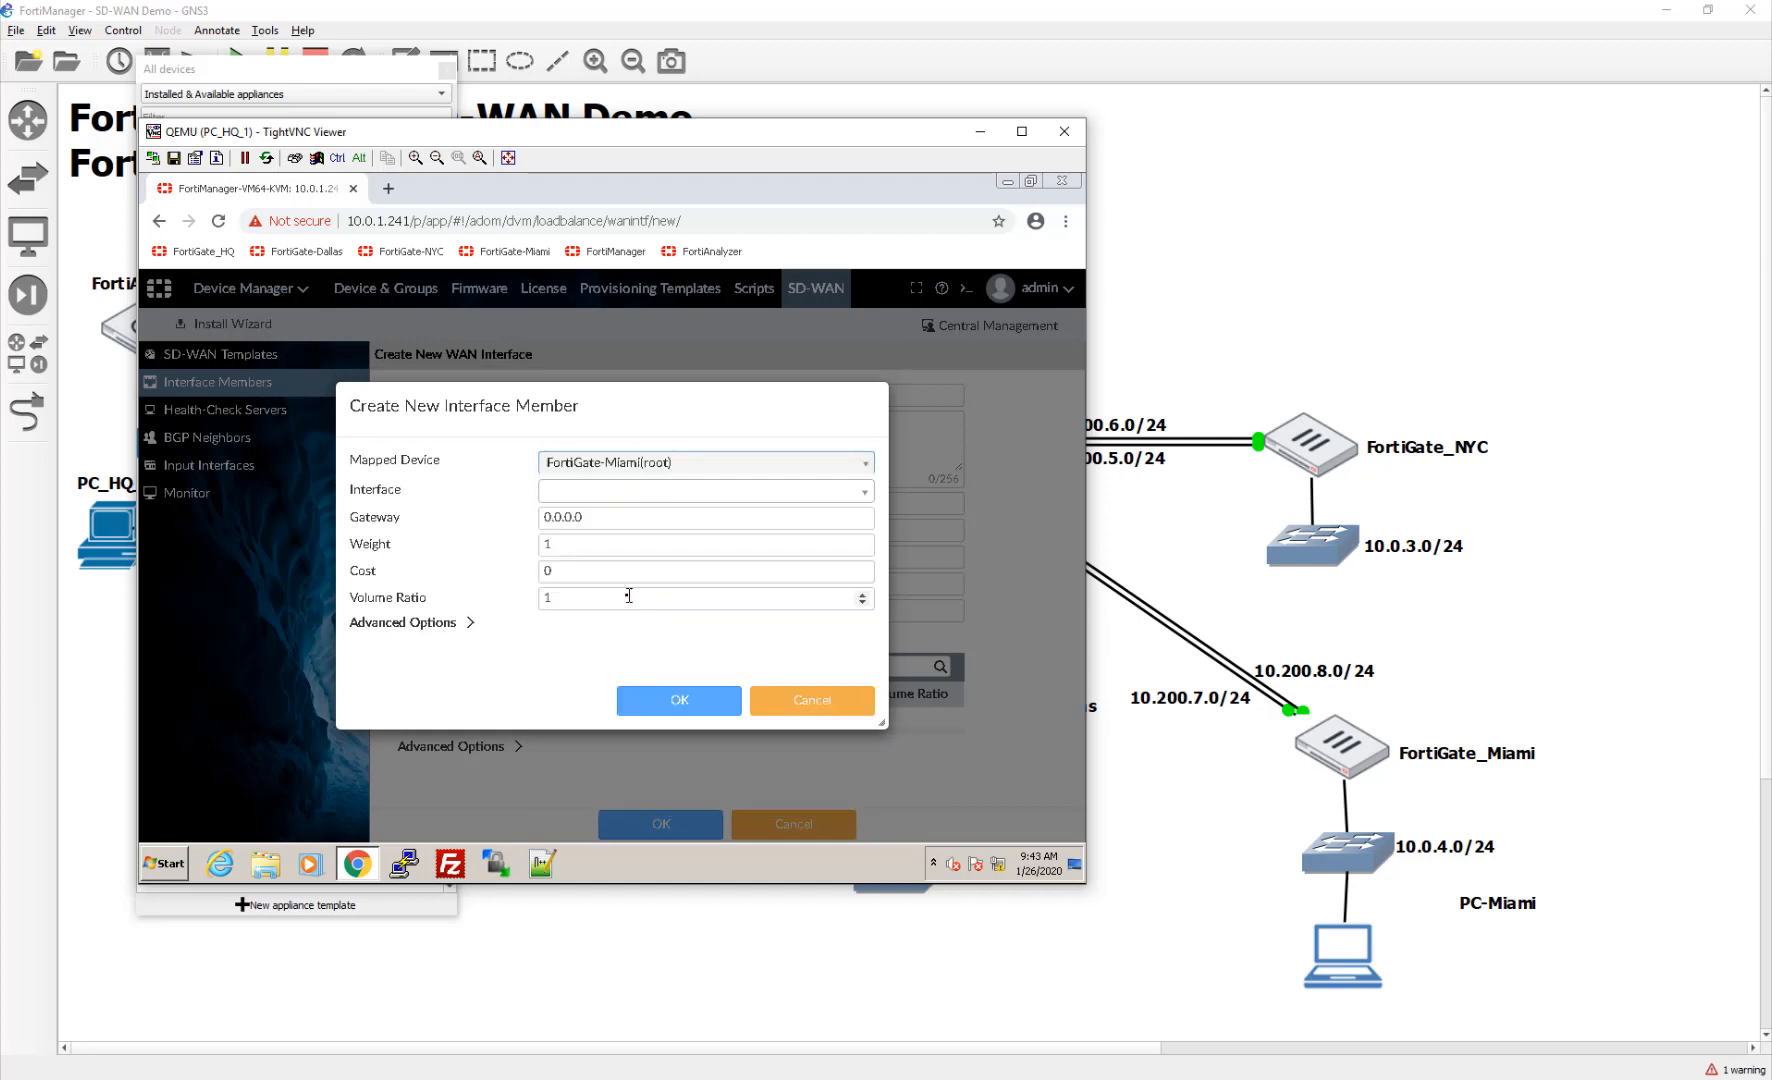
{"action": "left_click", "coordinate": [818, 704]}
{"action": "left_click", "coordinate": [575, 718]}
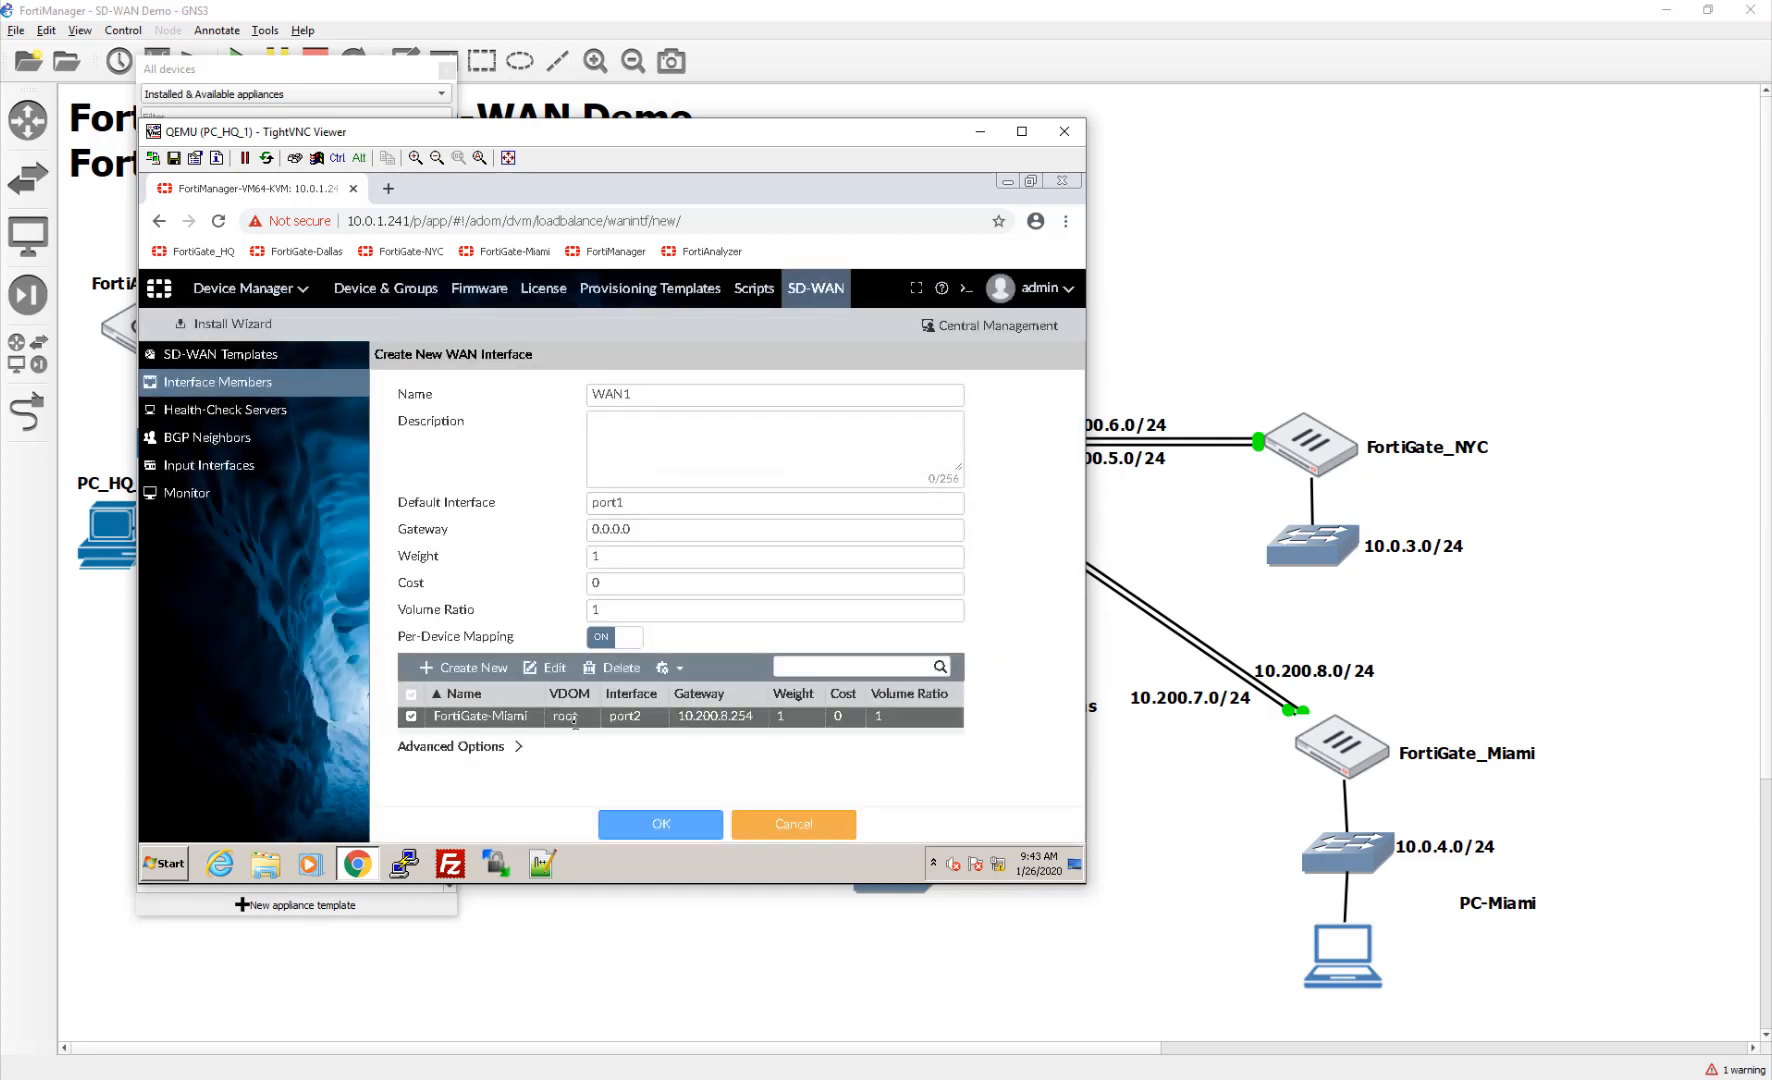
{"action": "double_click", "coordinate": [673, 718]}
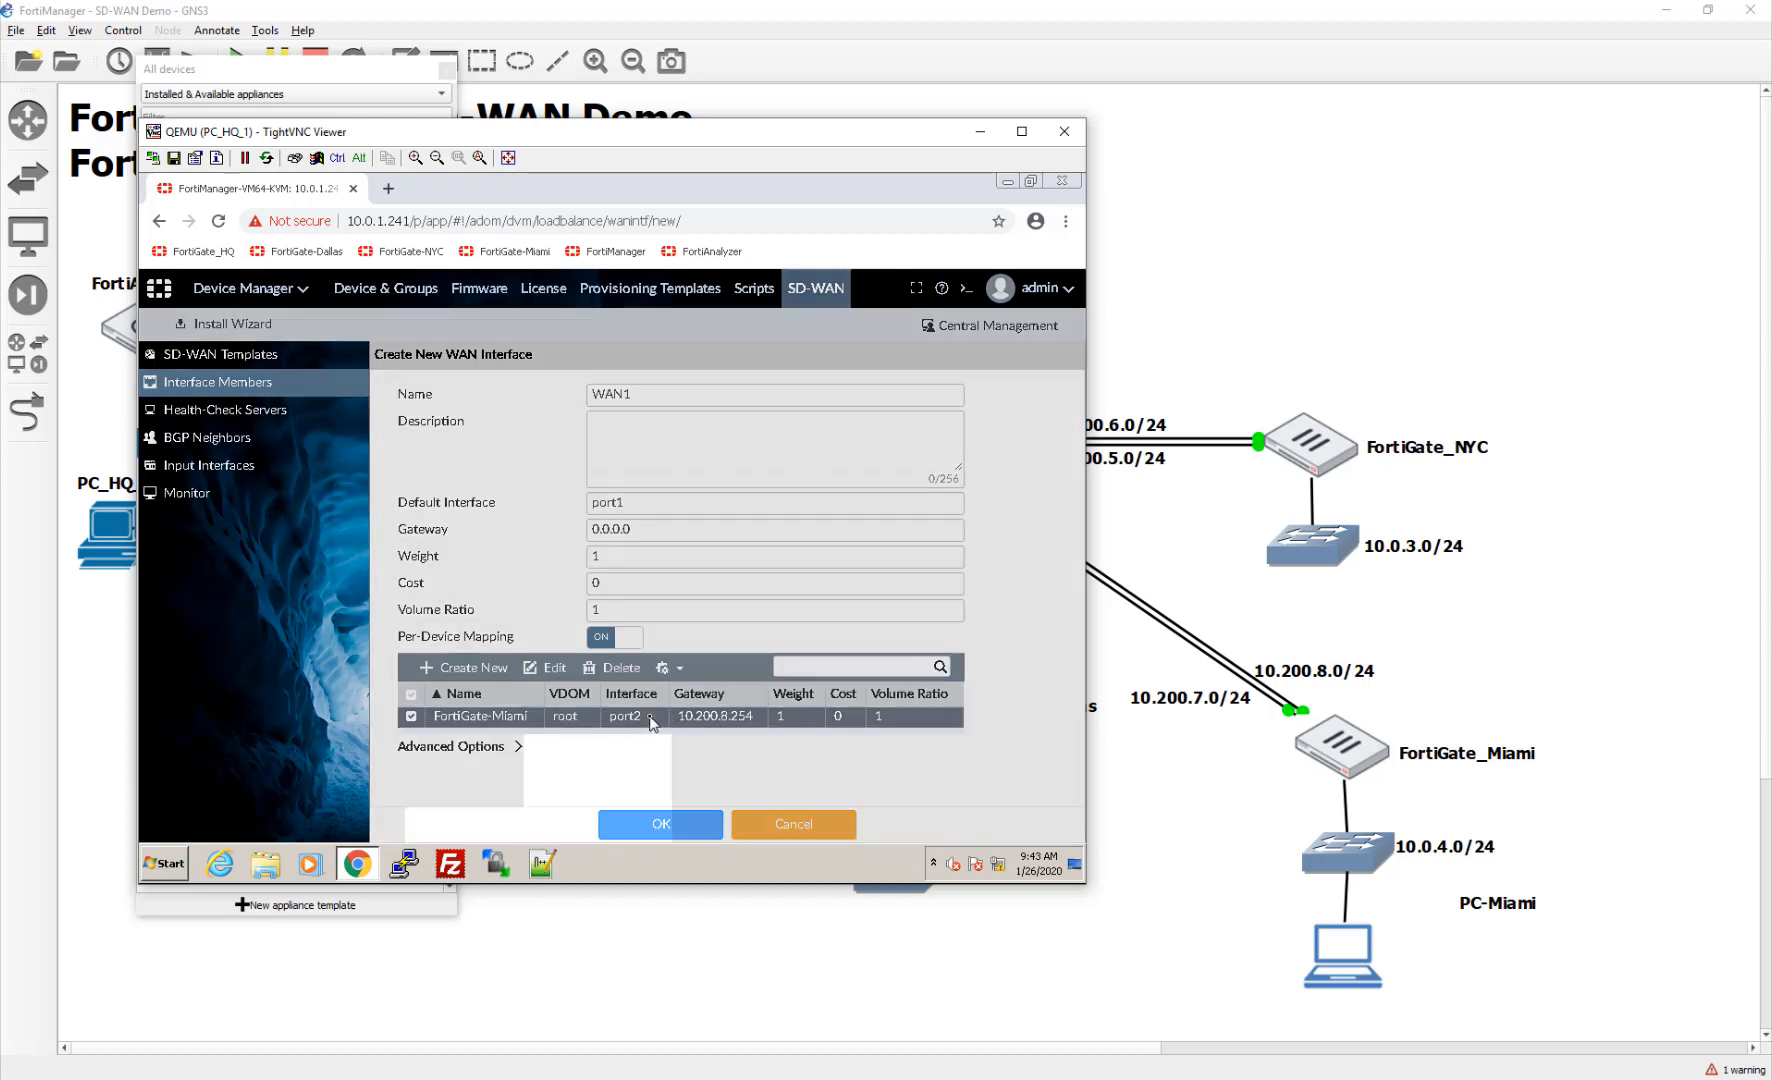
{"action": "left_click", "coordinate": [608, 492]}
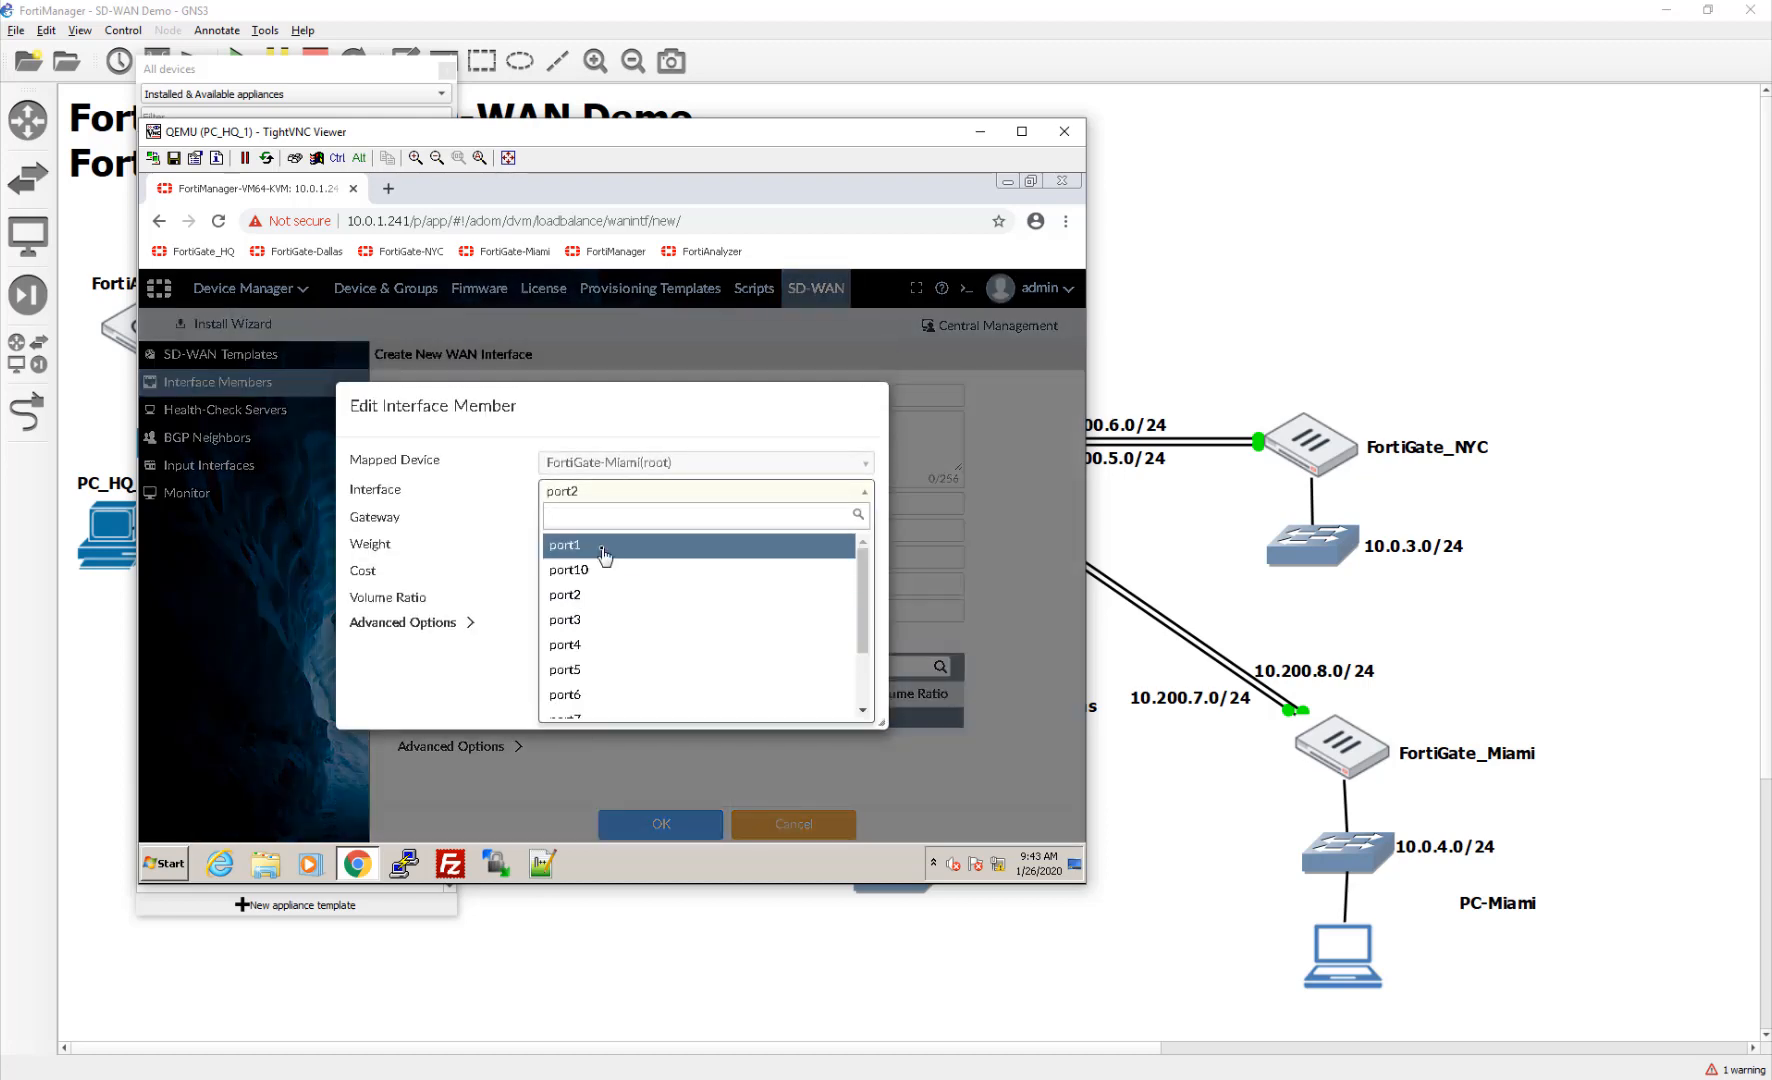
{"action": "left_click", "coordinate": [603, 537]}
{"action": "left_click", "coordinate": [590, 517]}
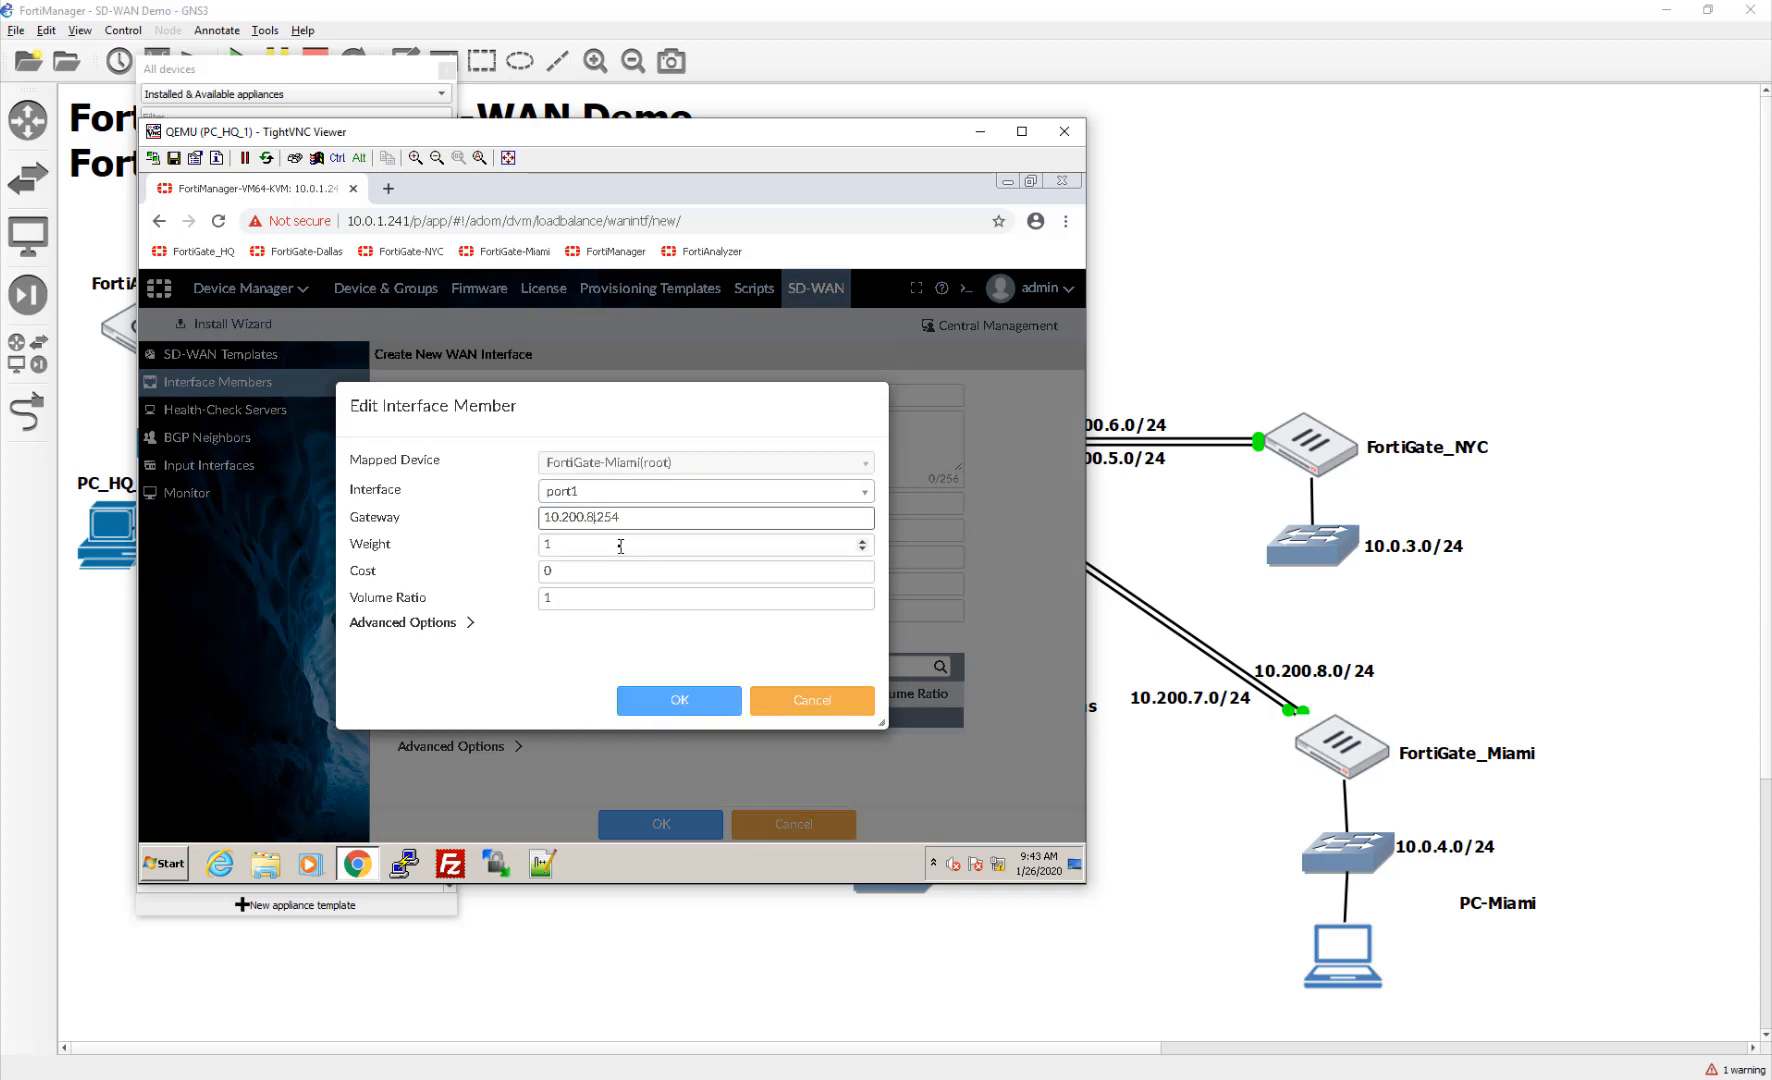
{"action": "key", "text": "BackSpace"}
{"action": "type", "text": "1"}
{"action": "key", "text": "BackSpace"}
{"action": "type", "text": "7"}
{"action": "left_click", "coordinate": [674, 701]}
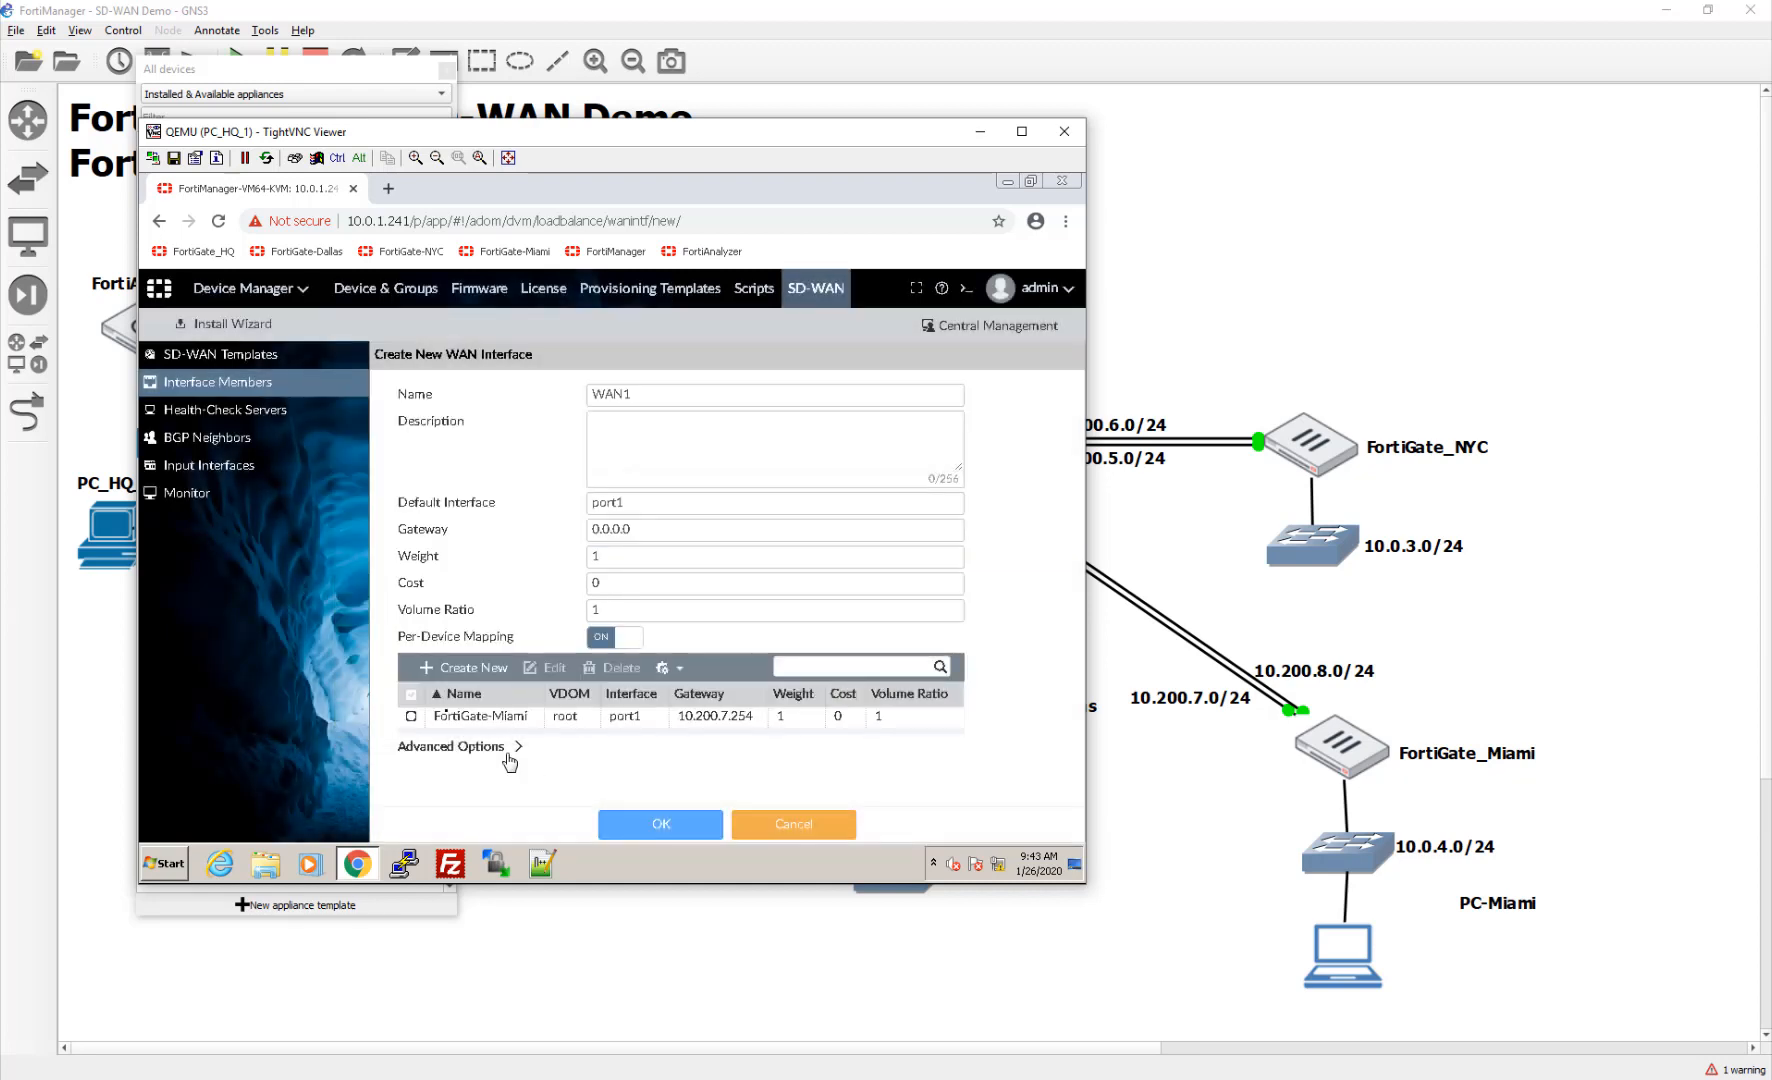
{"action": "left_click", "coordinate": [453, 671]}
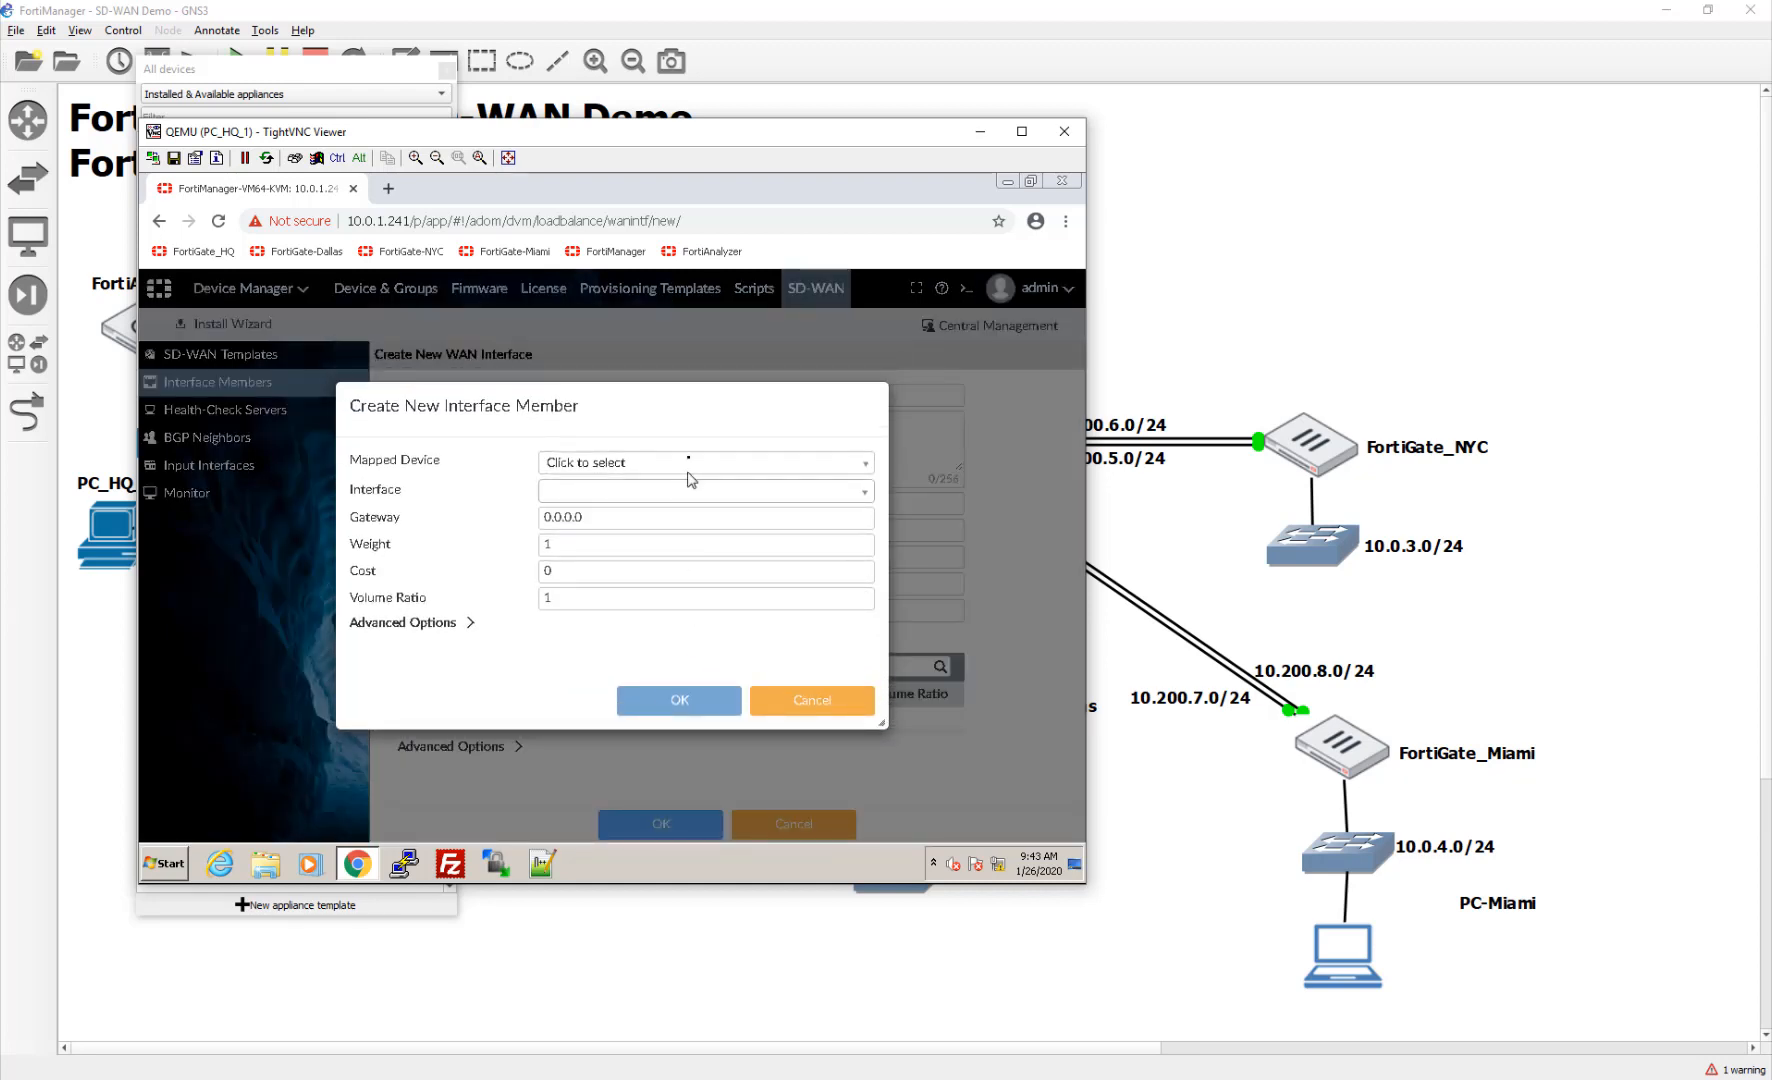
Step: Add a FortiGate-Dallas member using port1 and gateway 10.200.3.254
{"action": "left_click", "coordinate": [691, 461]}
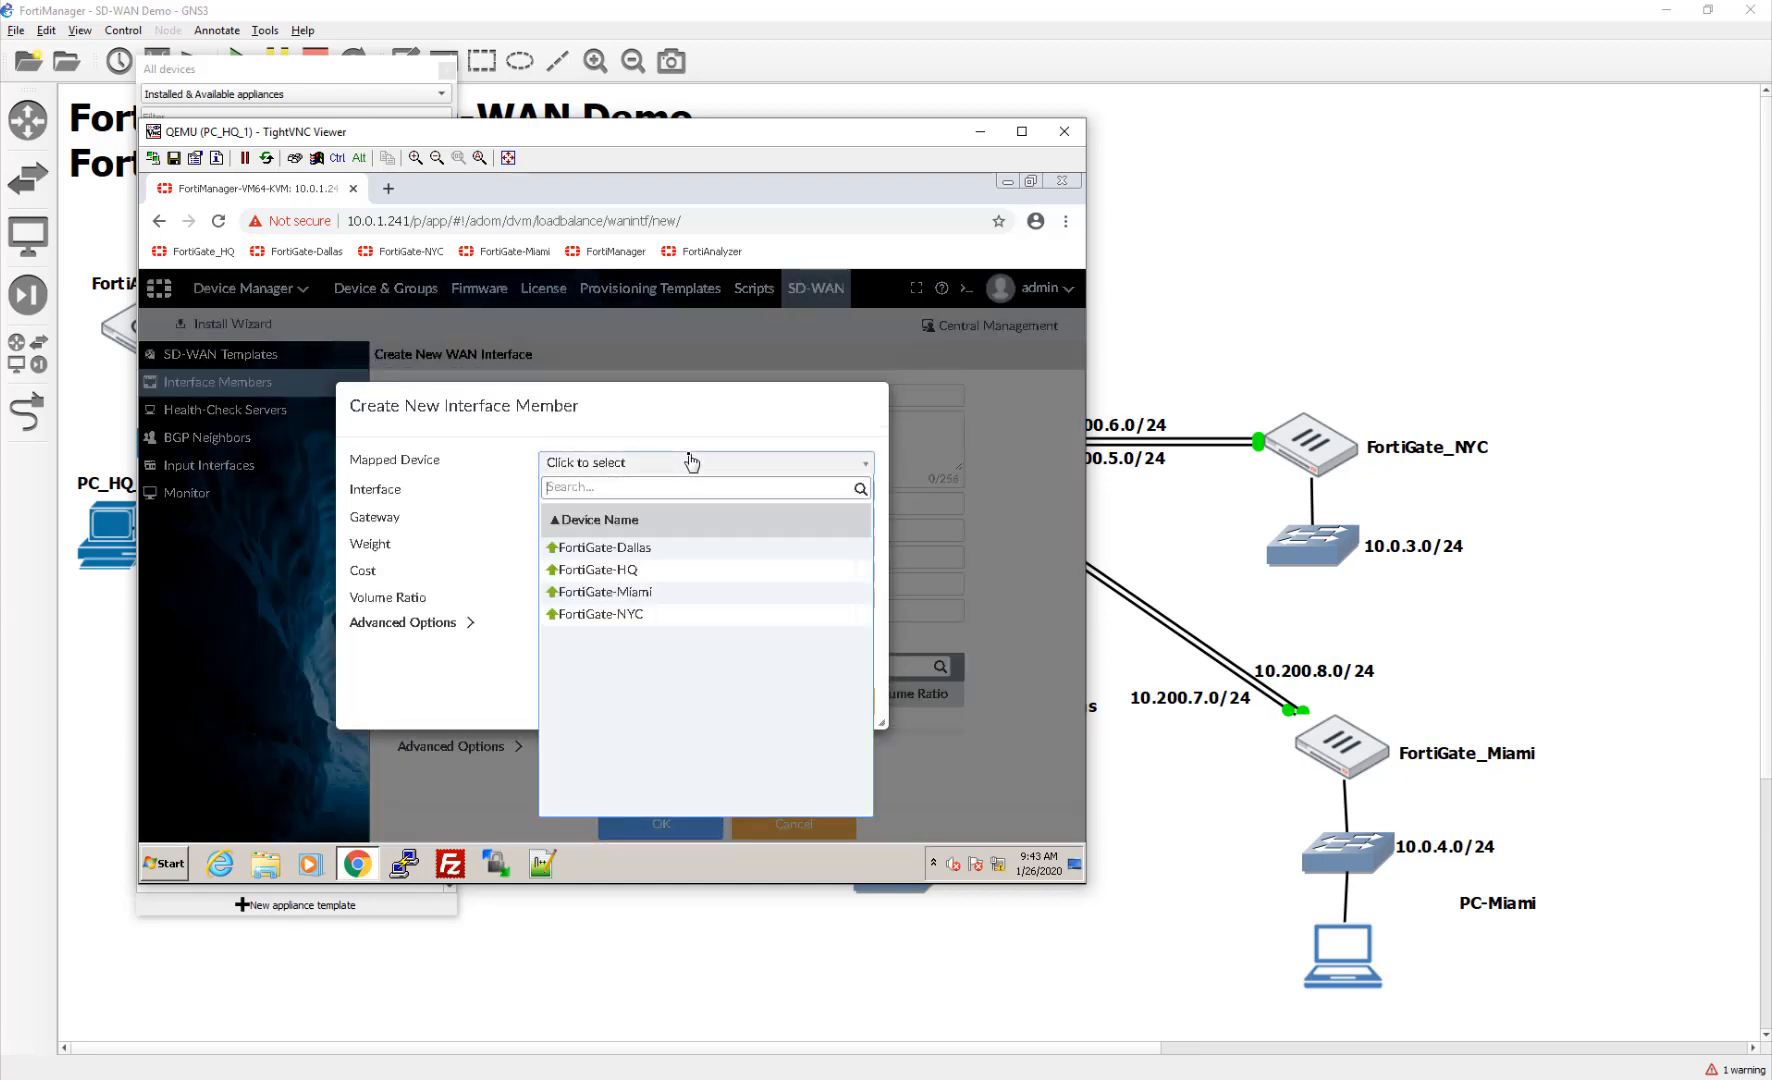
{"action": "left_click", "coordinate": [686, 563]}
{"action": "left_click", "coordinate": [832, 944]}
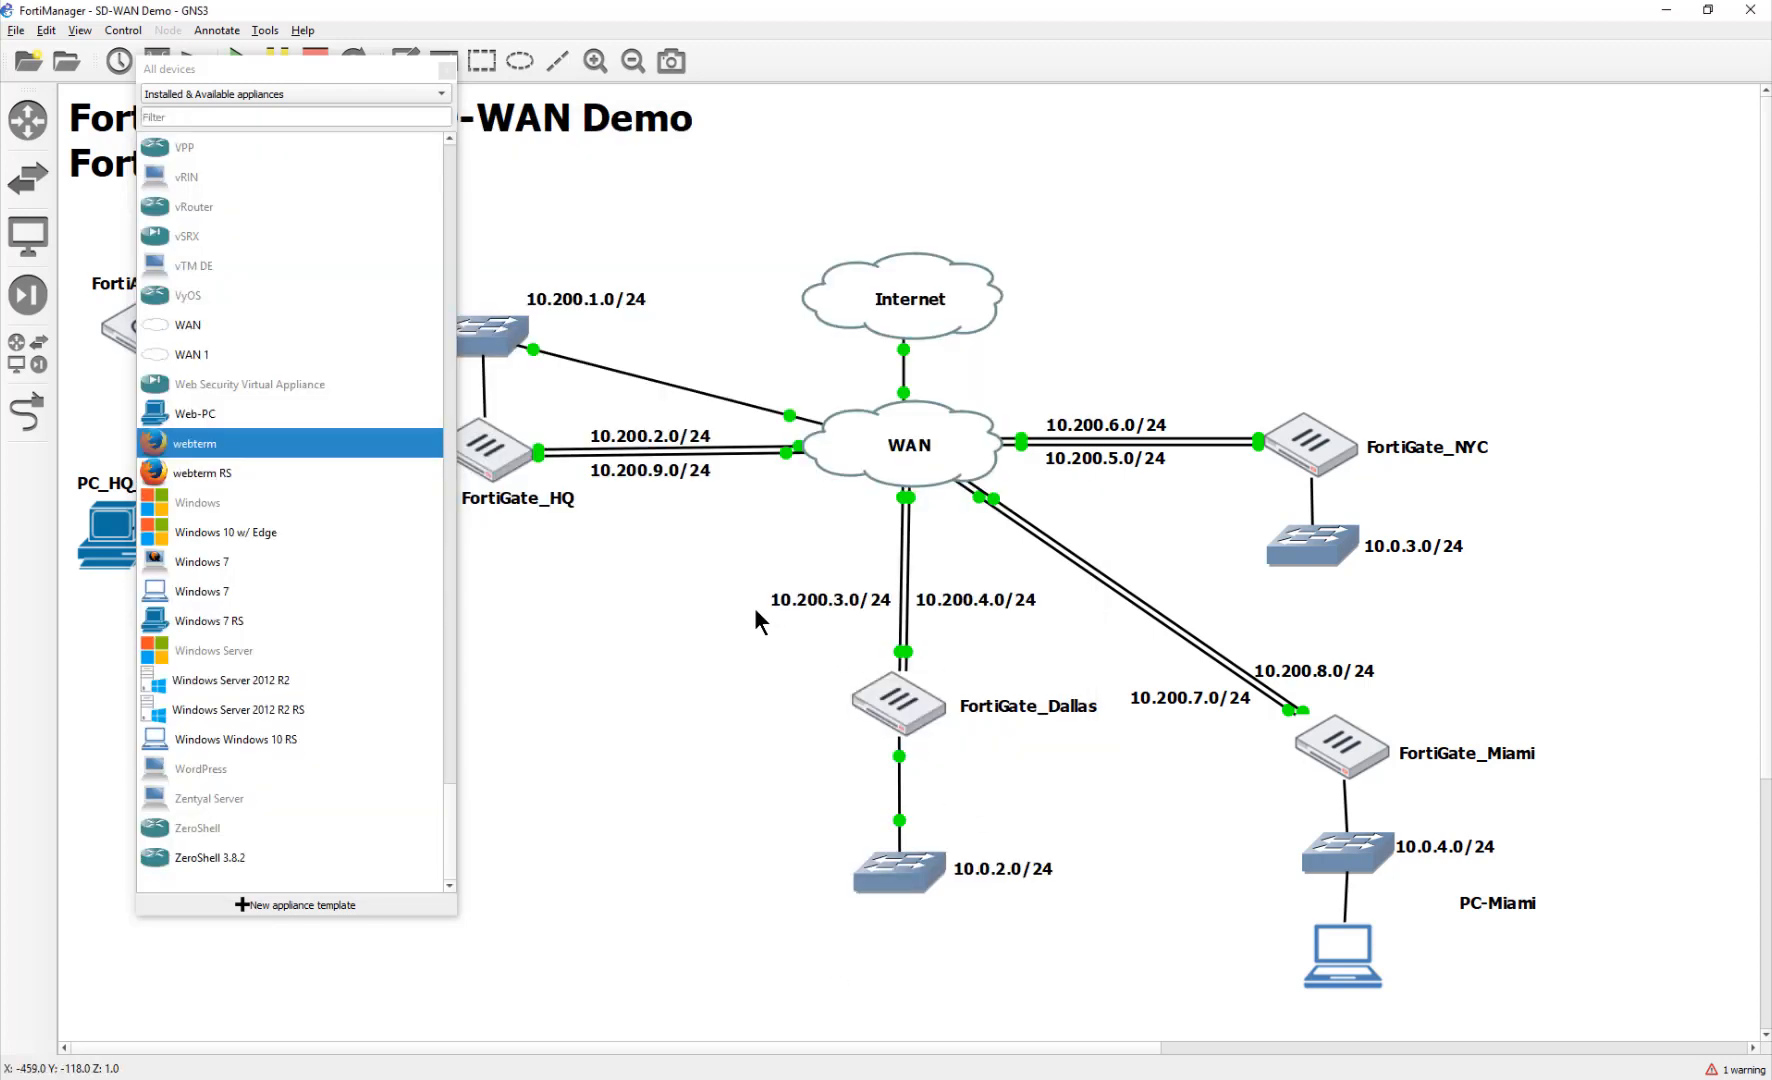
{"action": "key", "text": "alt+Tab"}
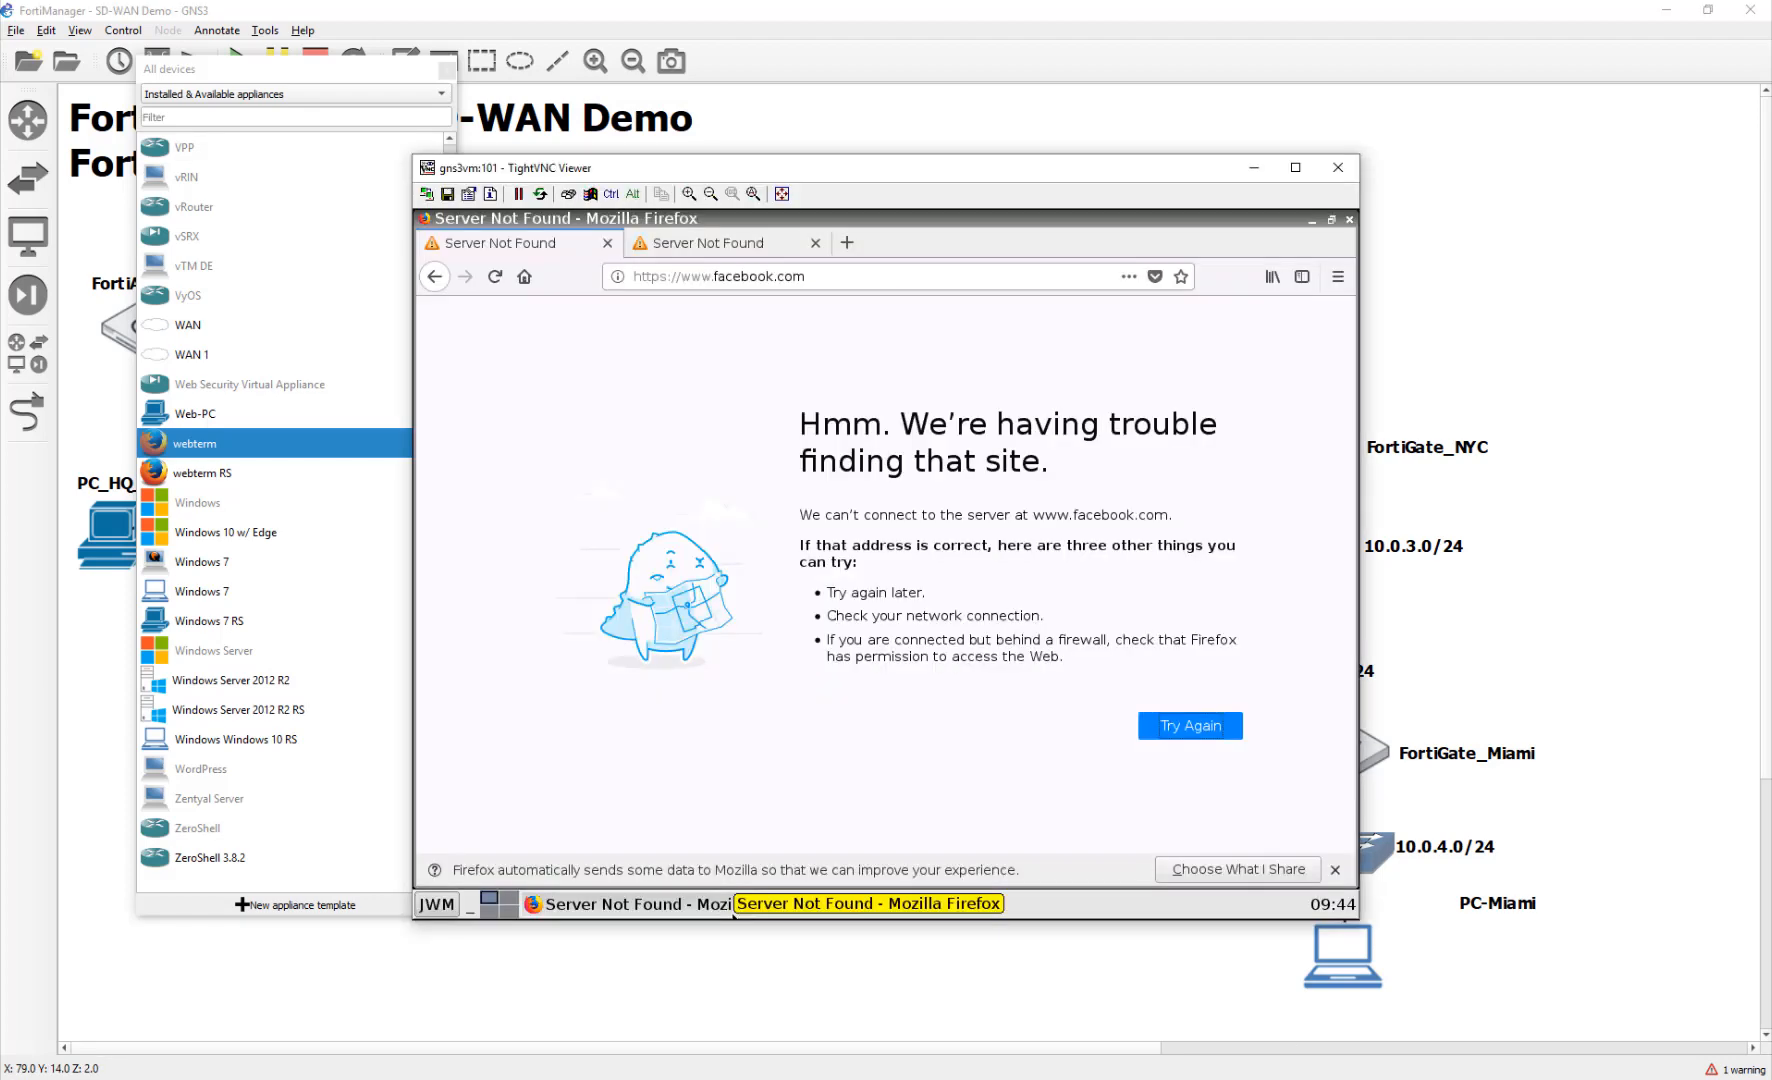
{"action": "key", "text": "alt+Tab"}
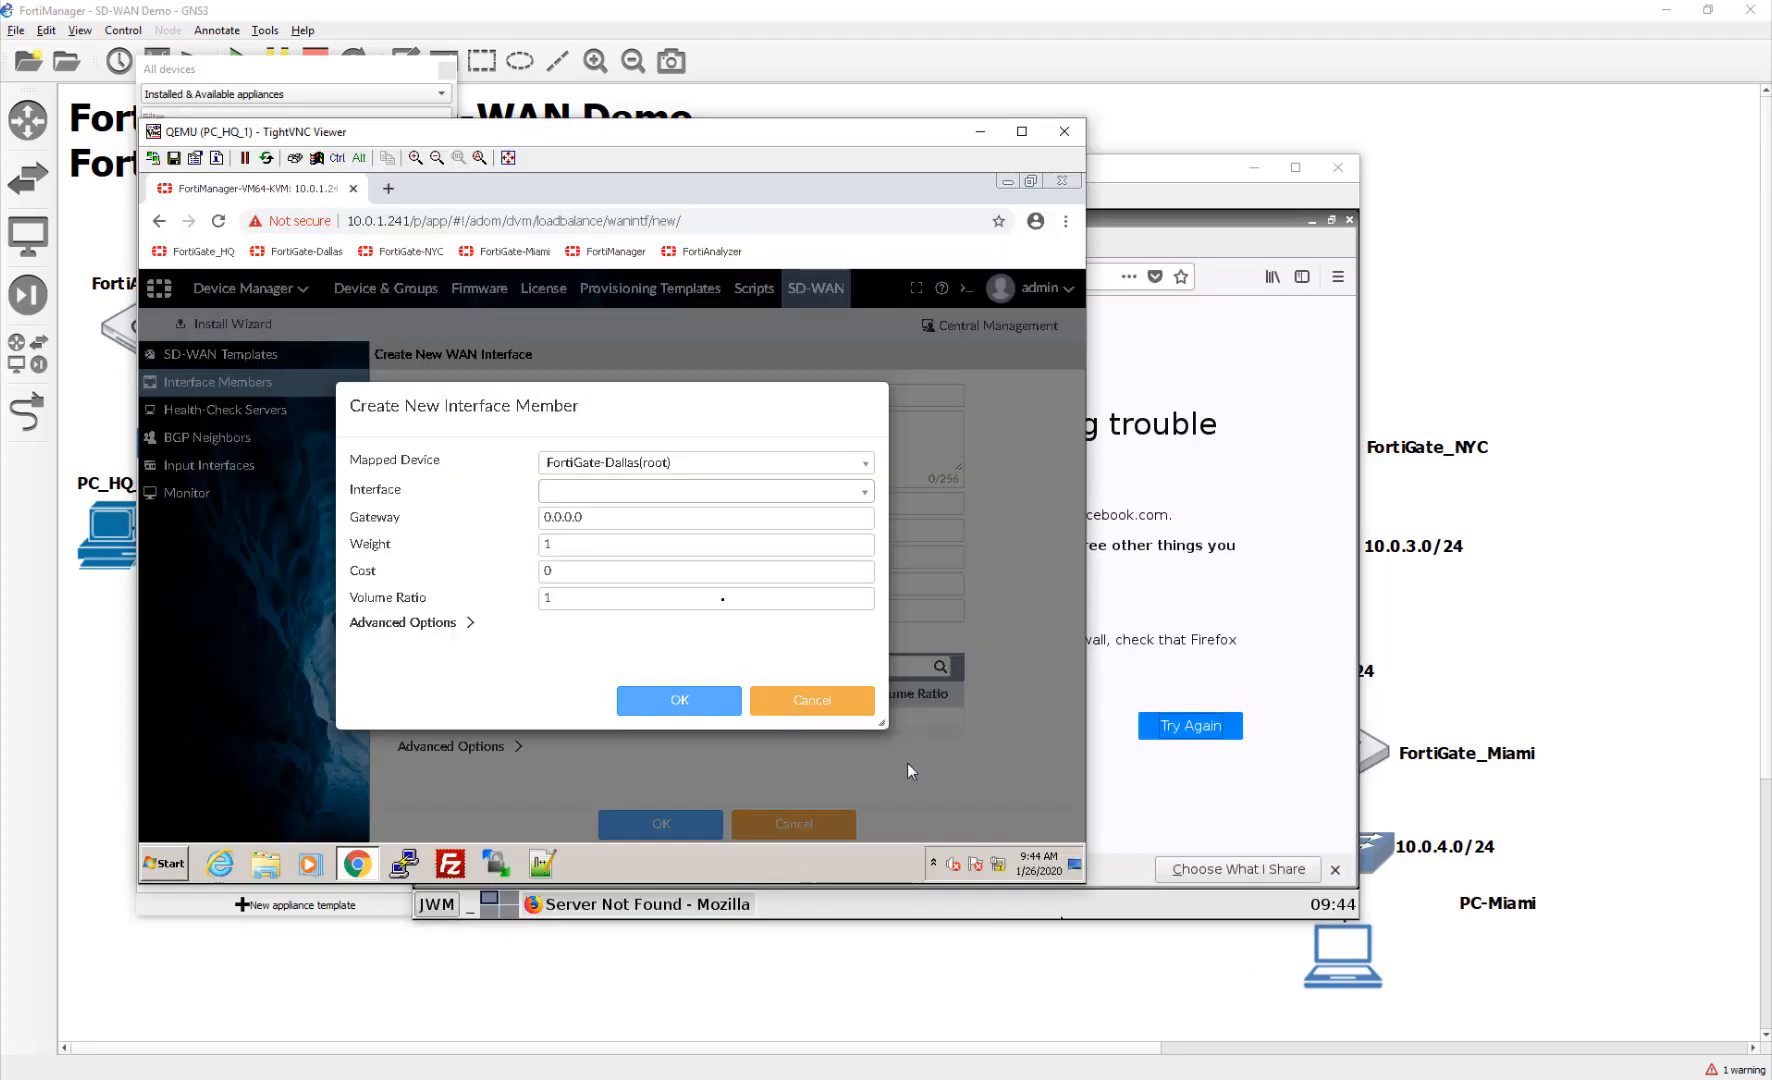
{"action": "left_click", "coordinate": [641, 490]}
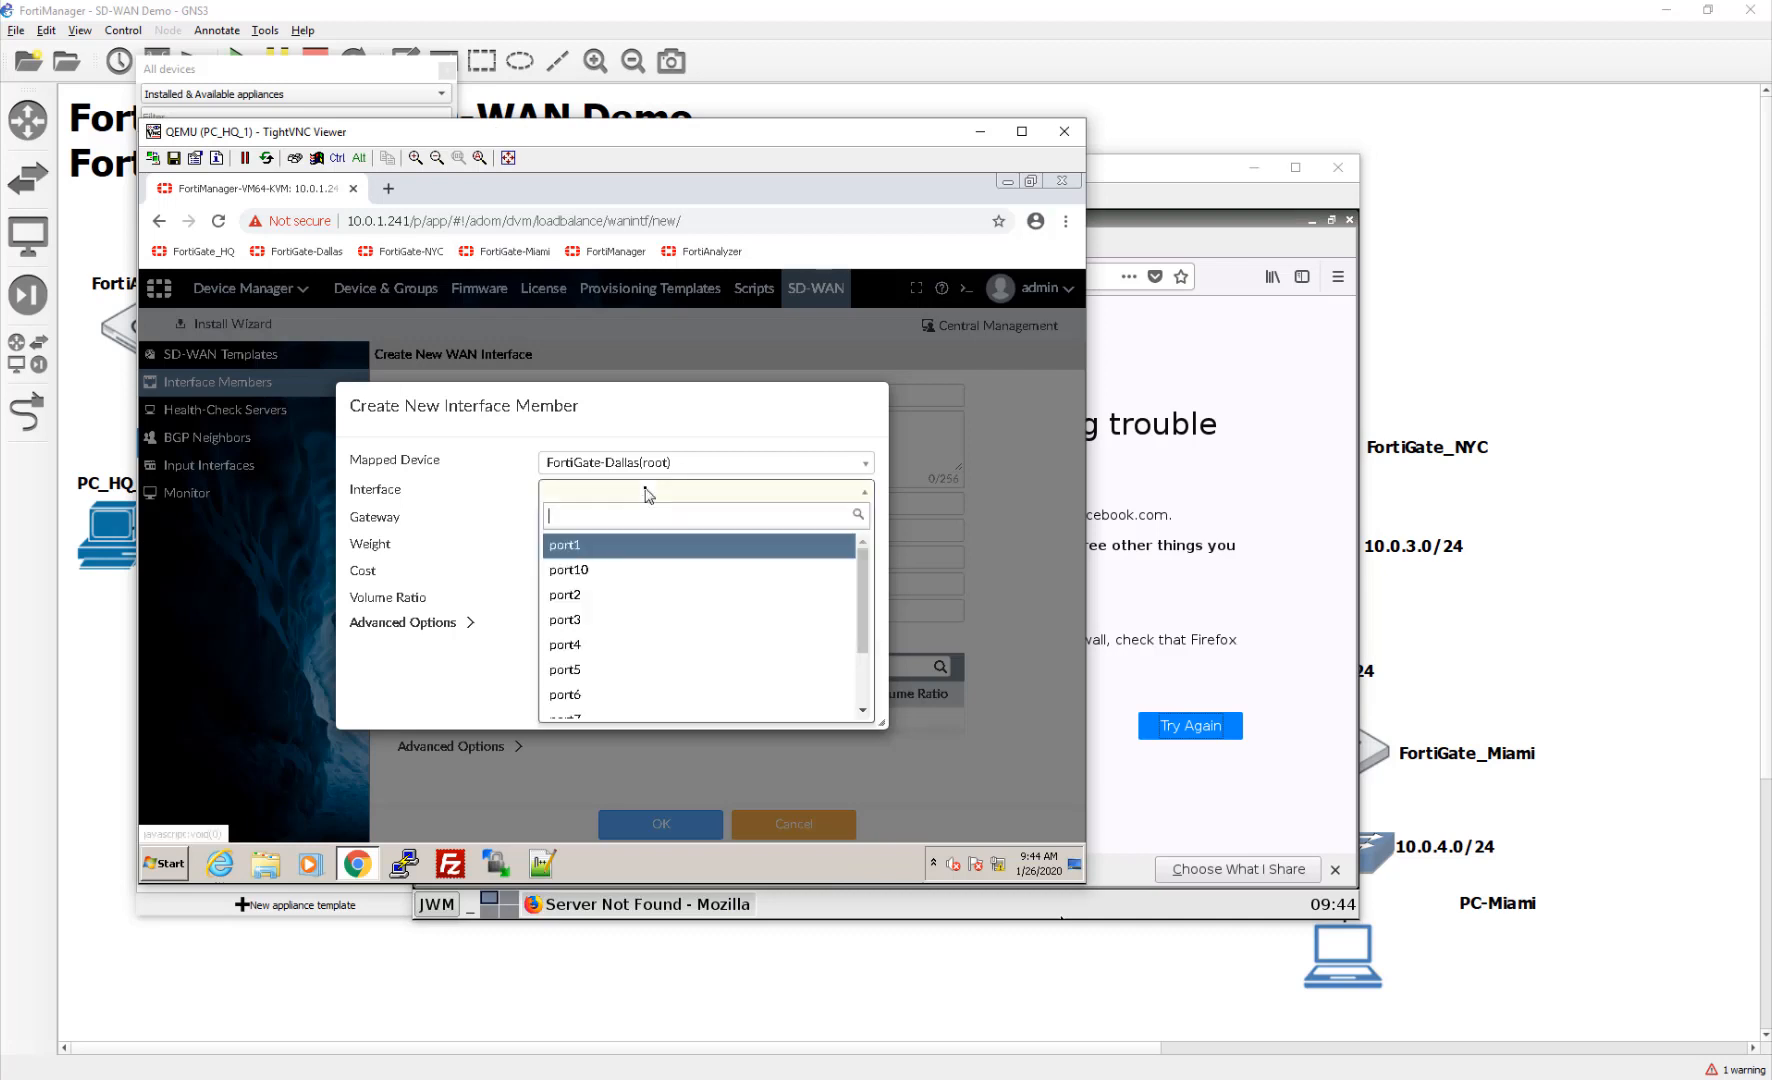
{"action": "left_click", "coordinate": [641, 547]}
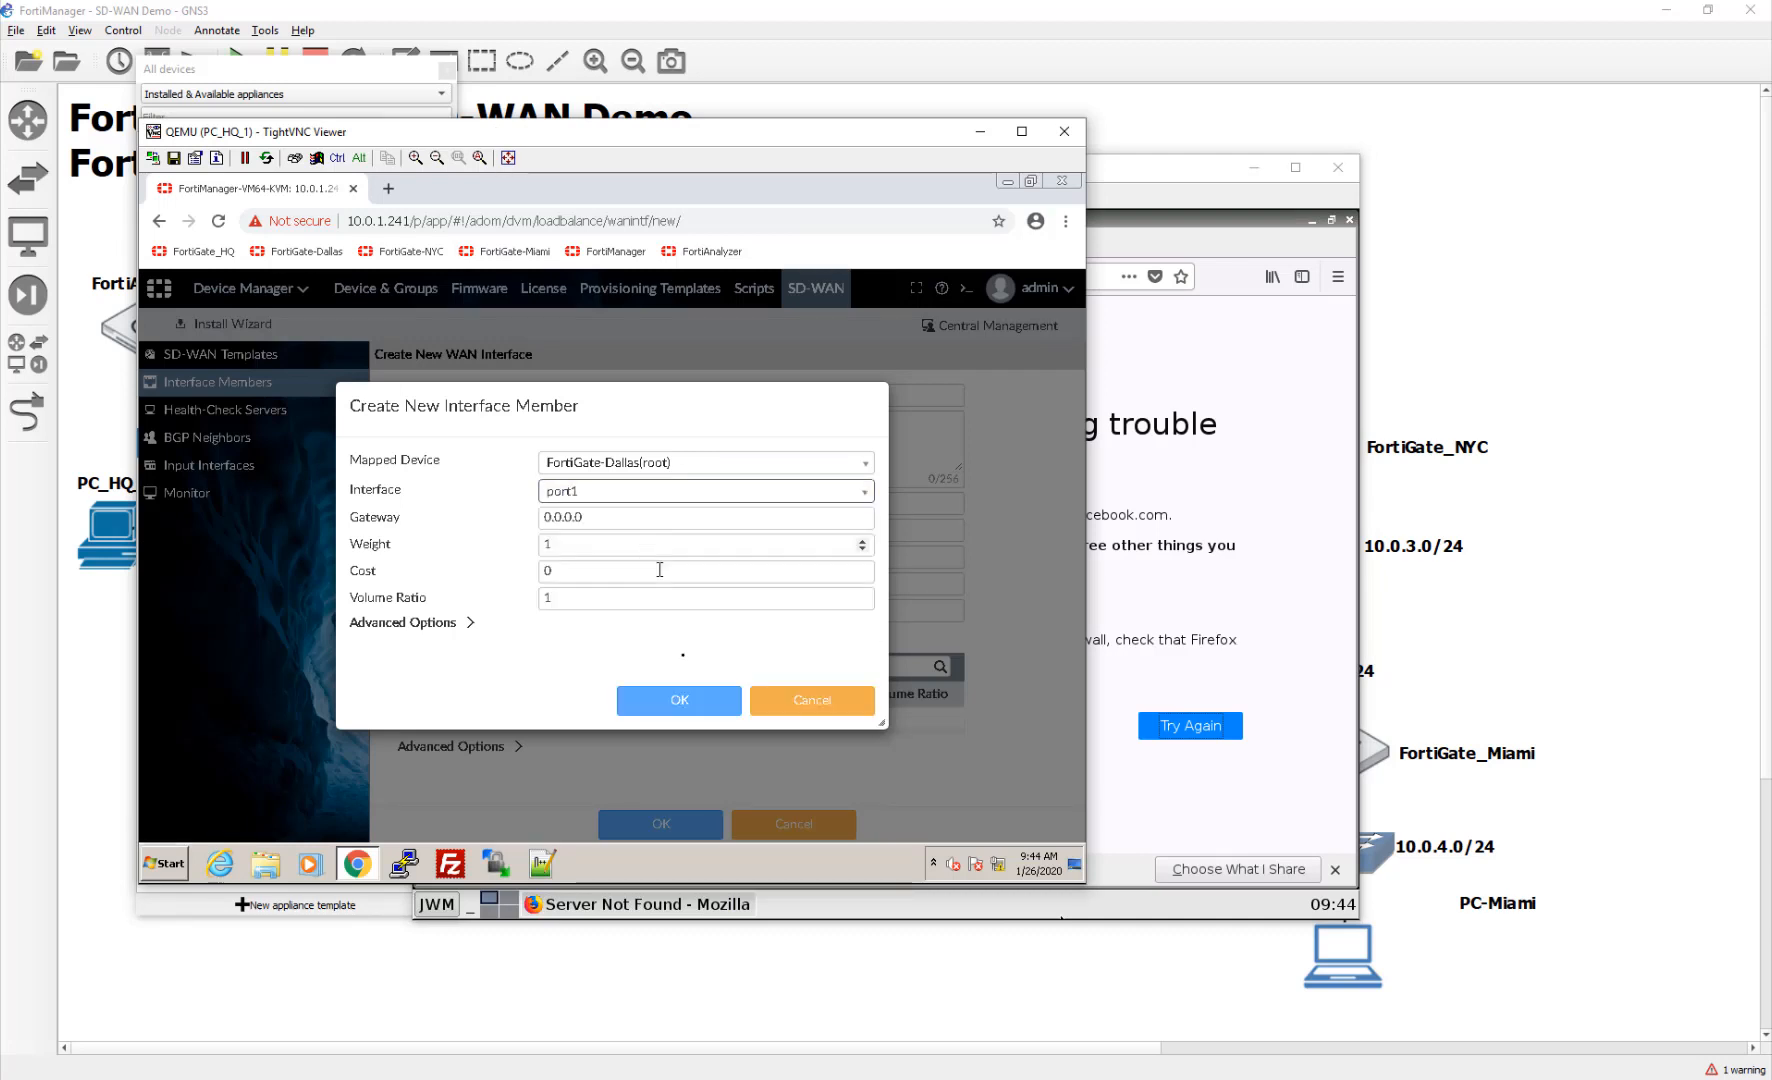
{"action": "left_click", "coordinate": [613, 518]}
{"action": "type", "text": "10"}
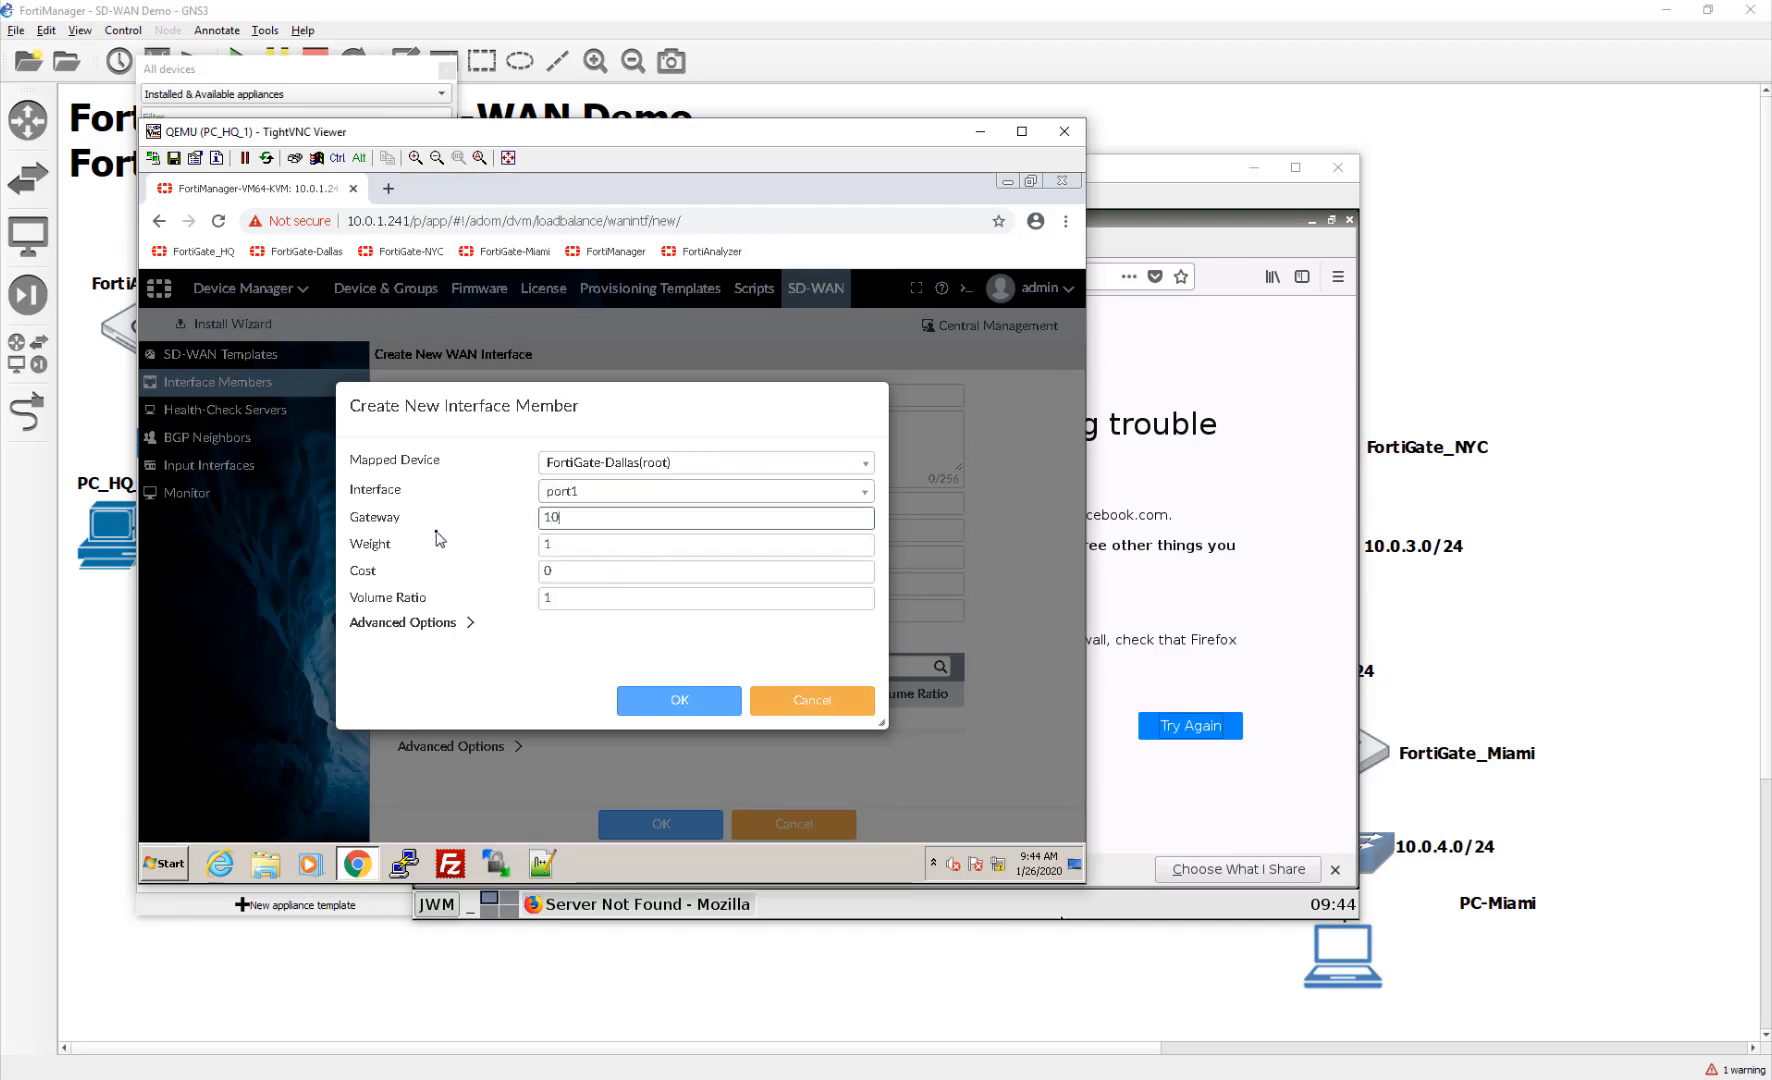
{"action": "type", "text": ".200.3.254"}
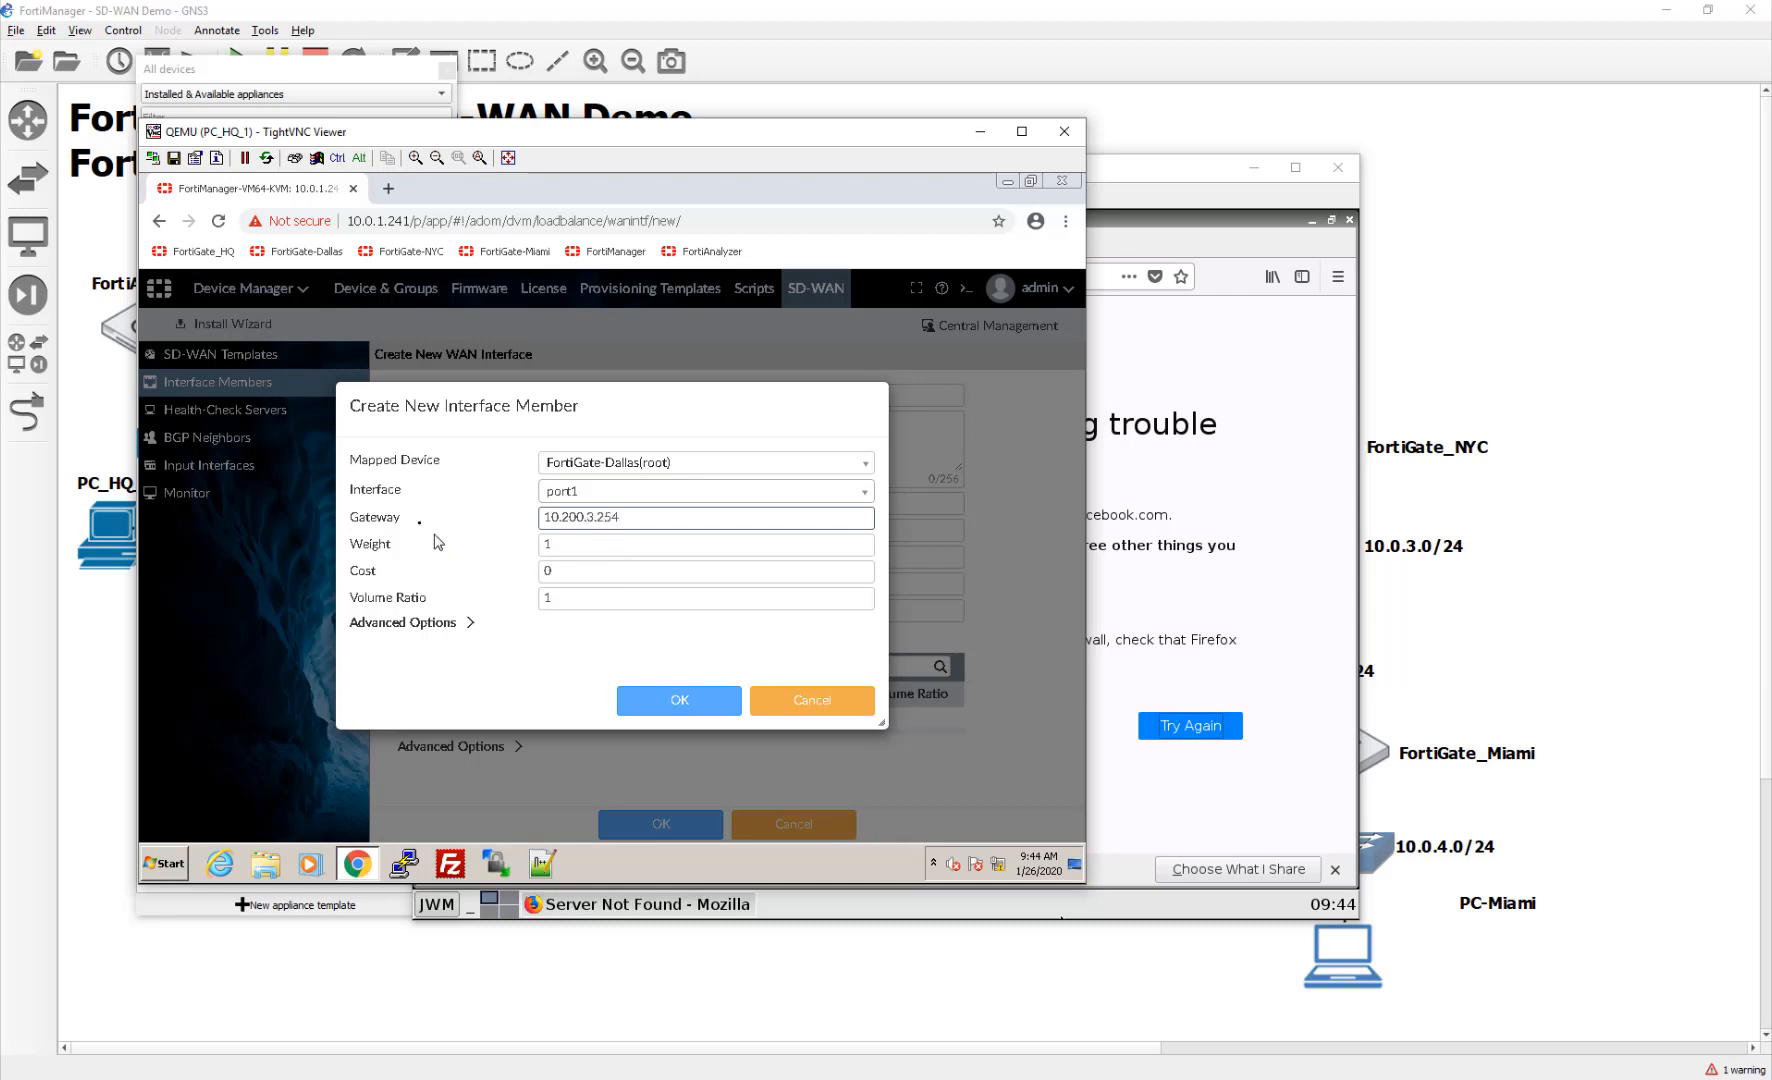
{"action": "left_click", "coordinate": [679, 701]}
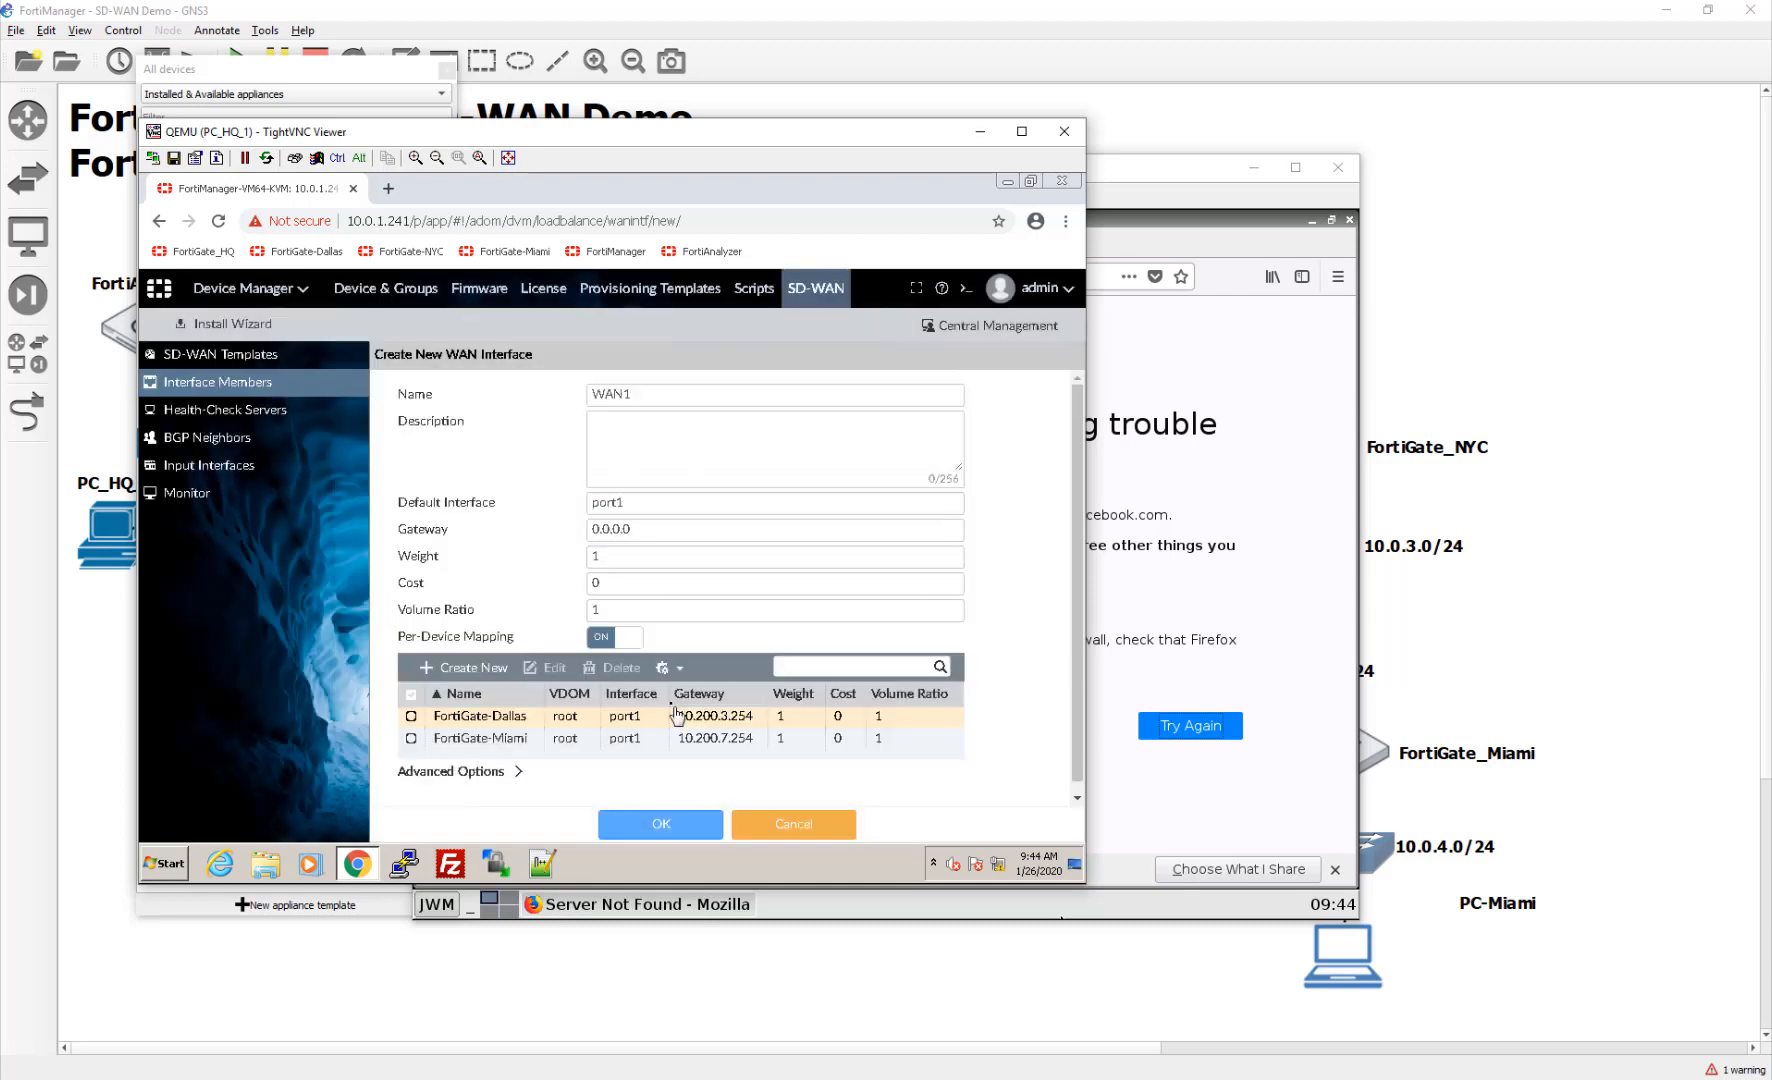
{"action": "left_click", "coordinate": [428, 667]}
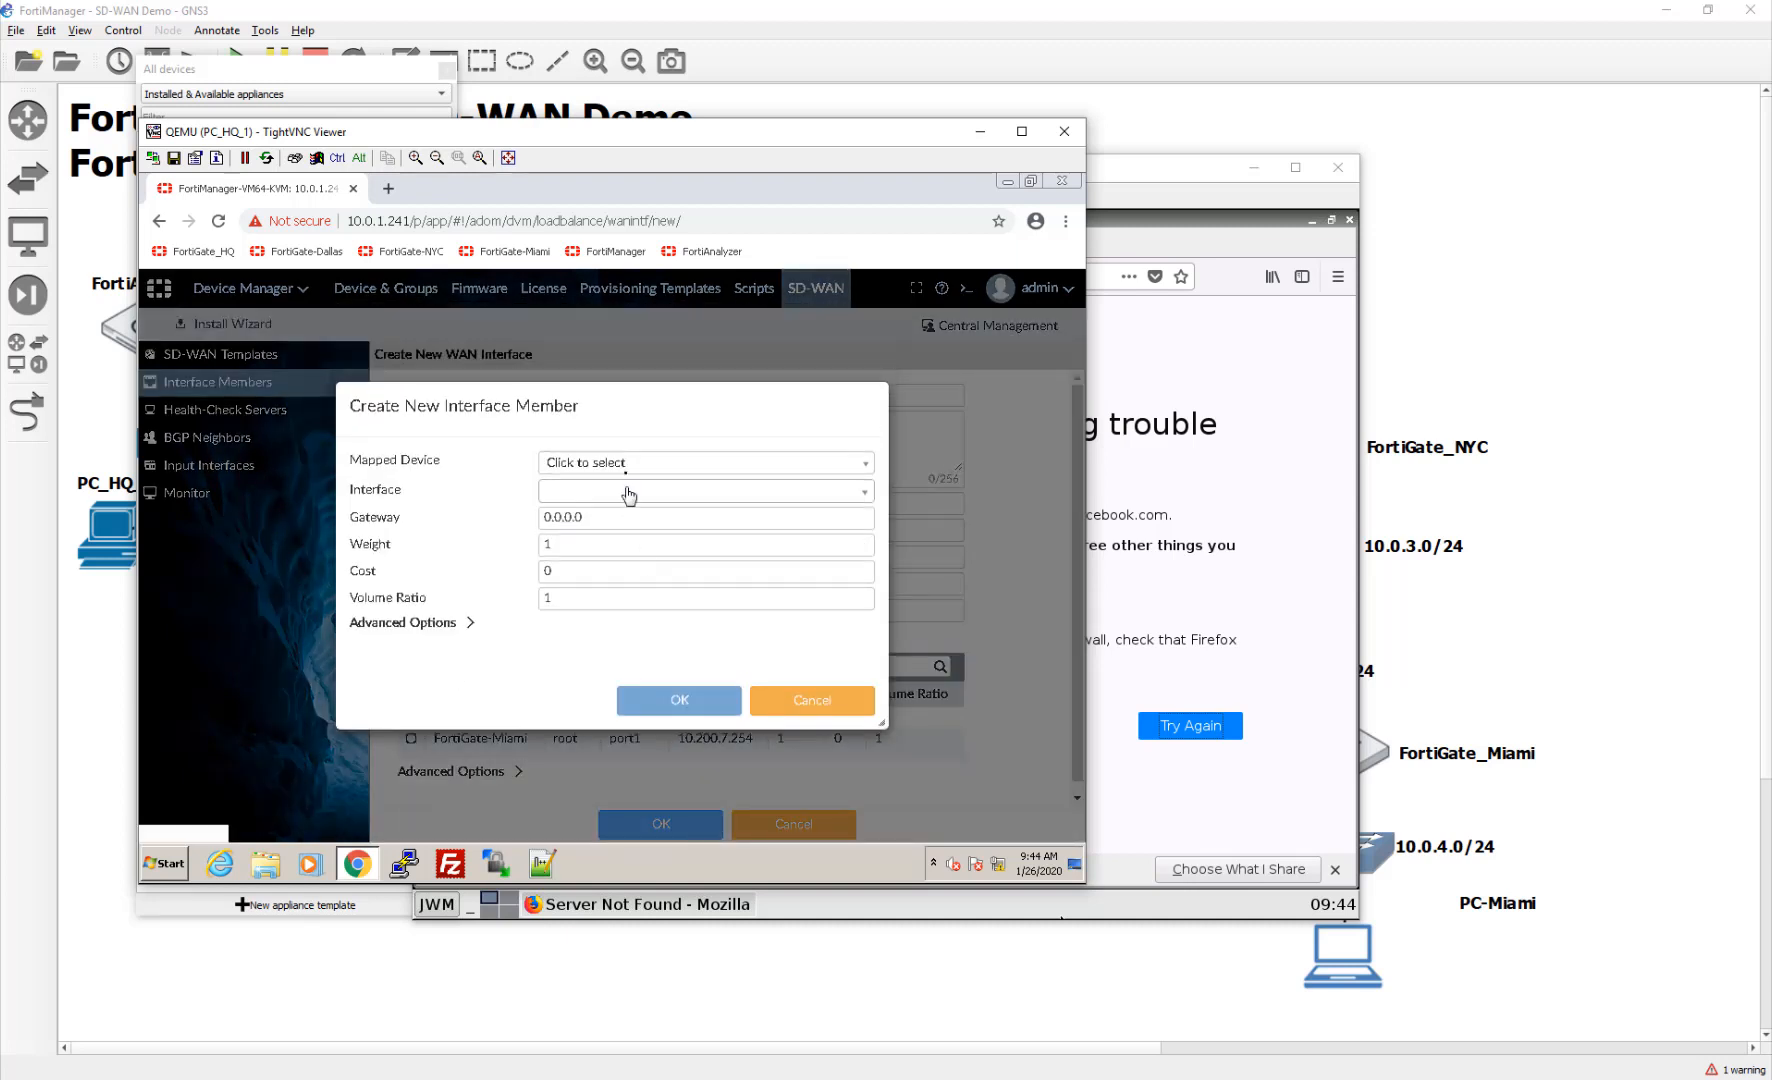
Step: Add a FortiGate-NYC member using port1 and gateway 10.200.5.254, confirmed on the topology map
{"action": "left_click", "coordinate": [628, 464]}
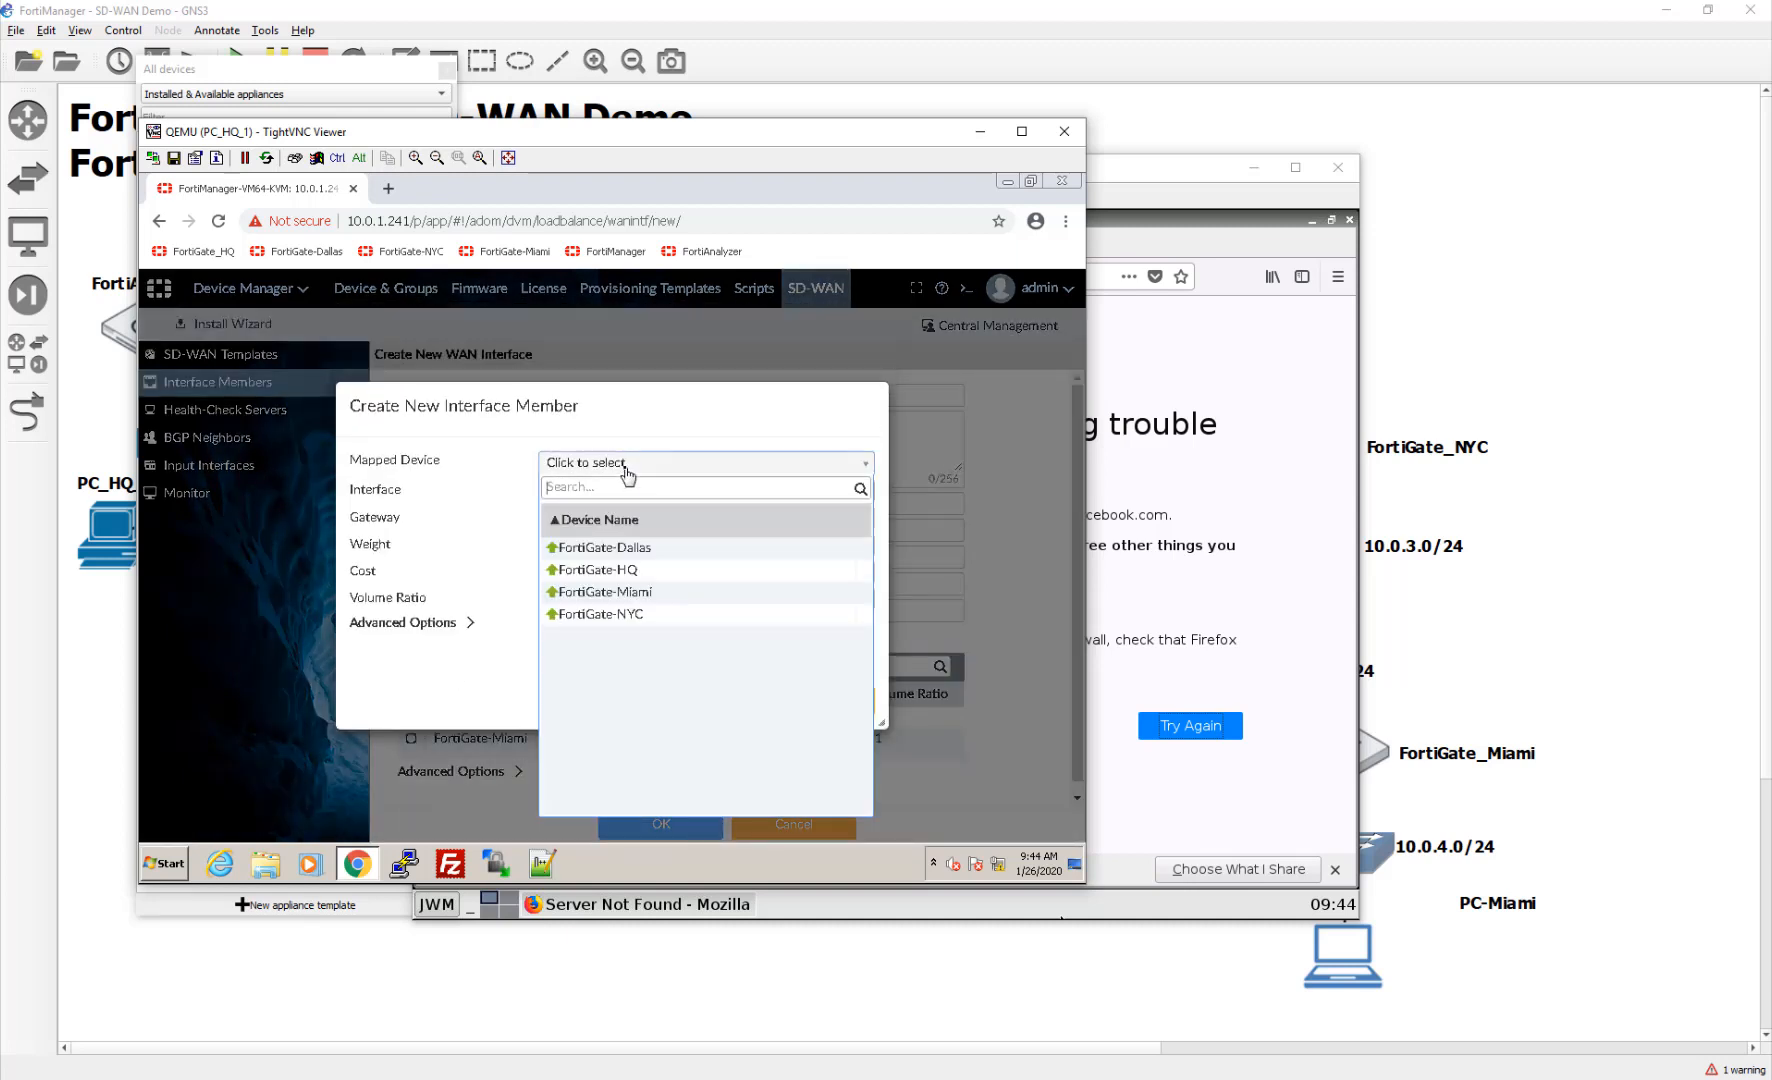
{"action": "left_click", "coordinate": [652, 614]}
{"action": "left_click", "coordinate": [607, 492]}
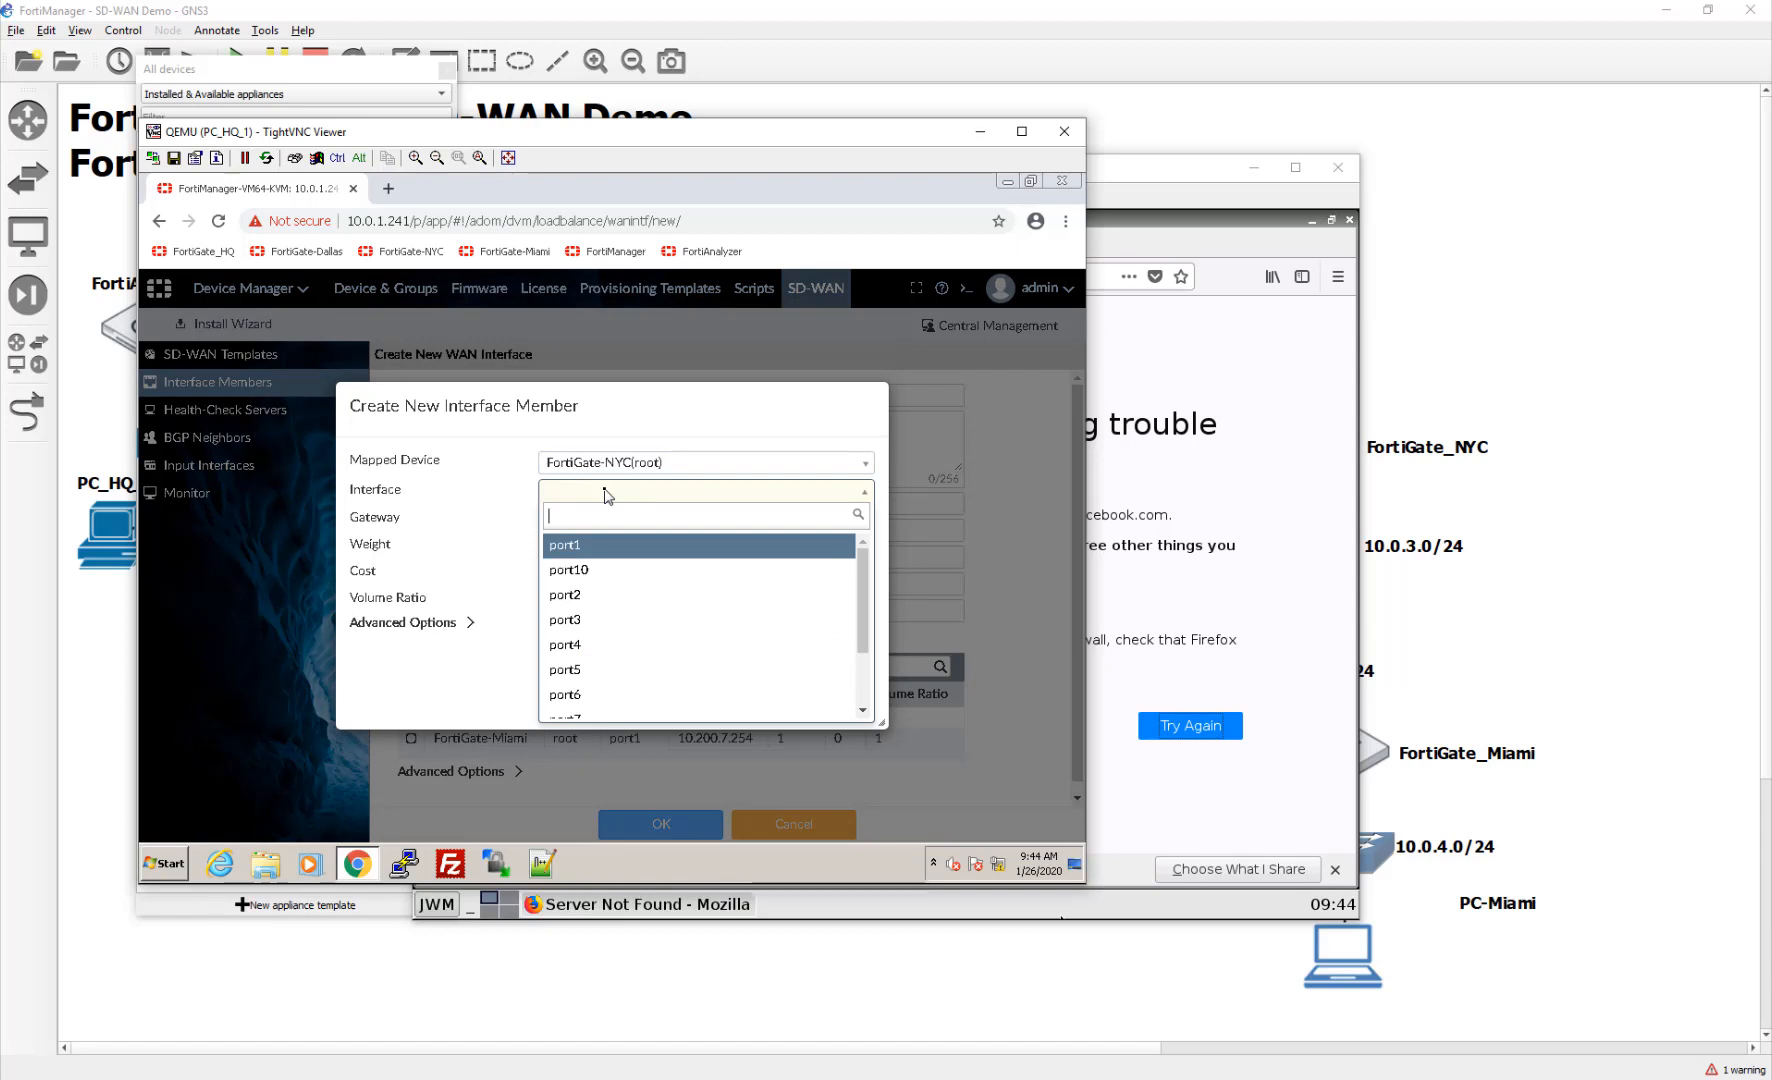
{"action": "left_click", "coordinate": [583, 545]}
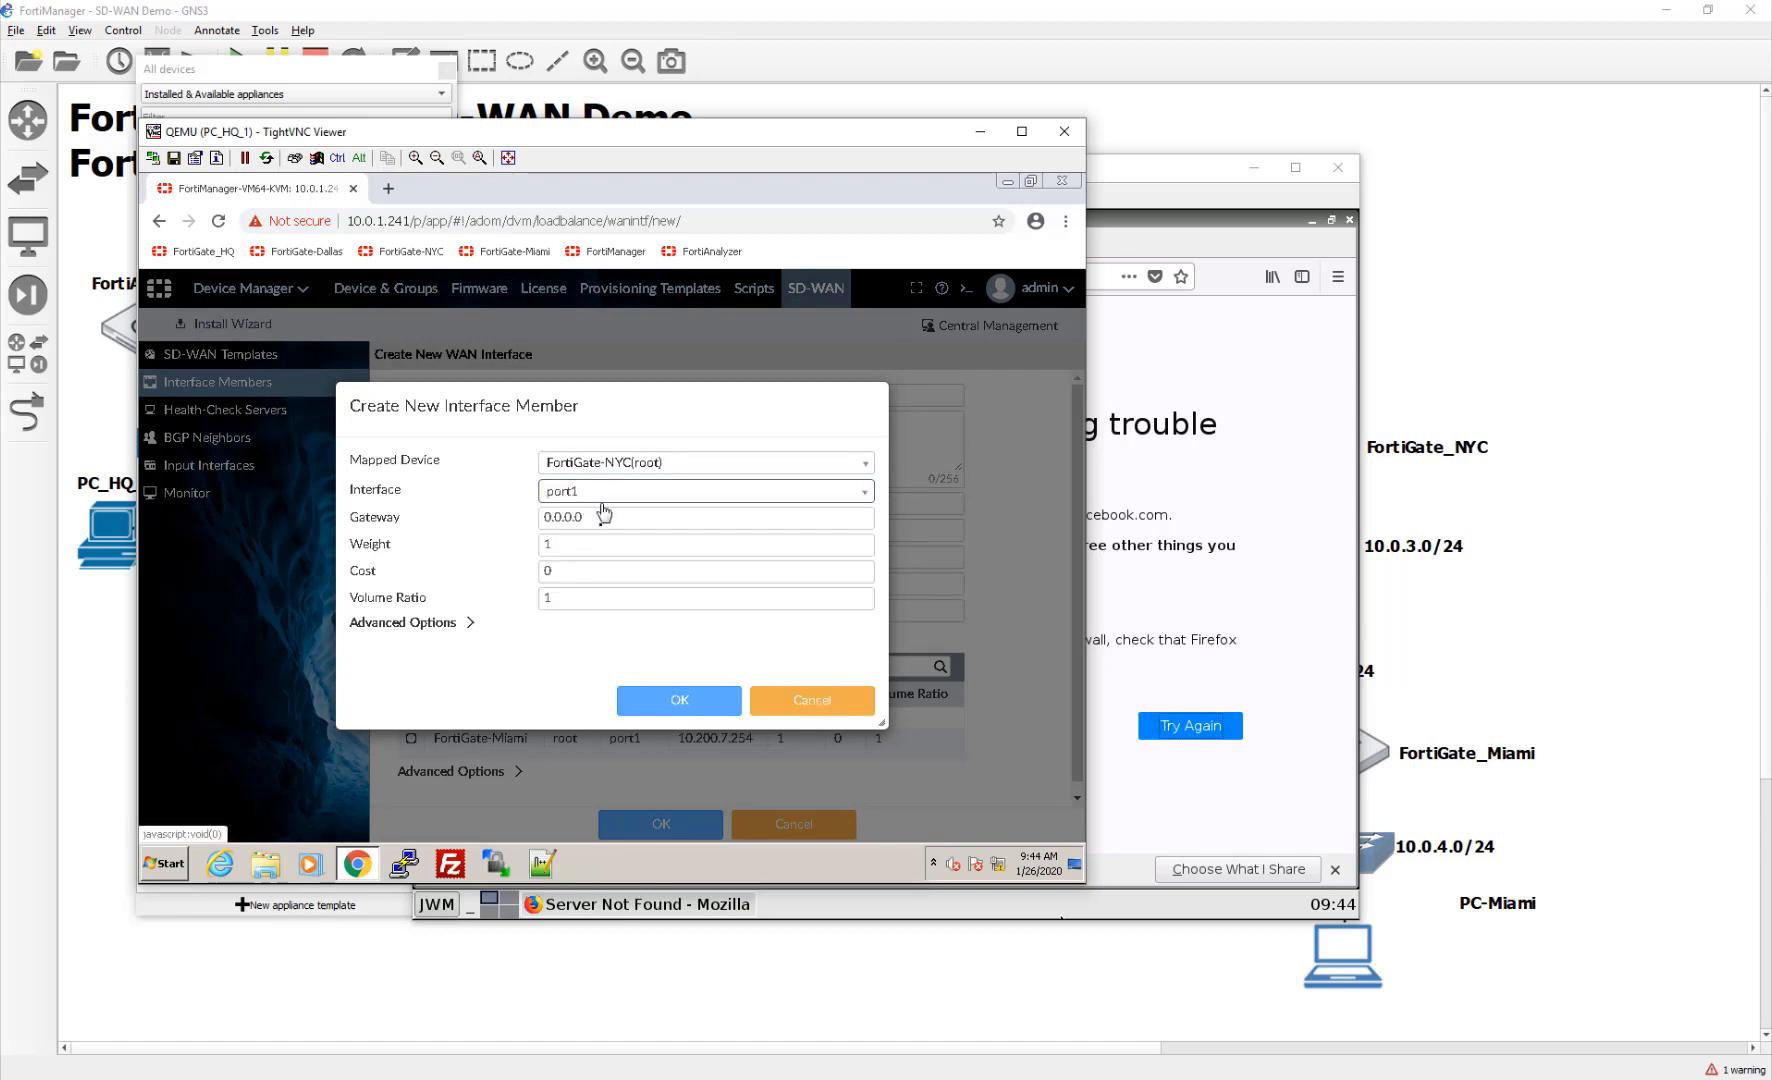
{"action": "left_click", "coordinate": [603, 517]}
{"action": "type", "text": "10"}
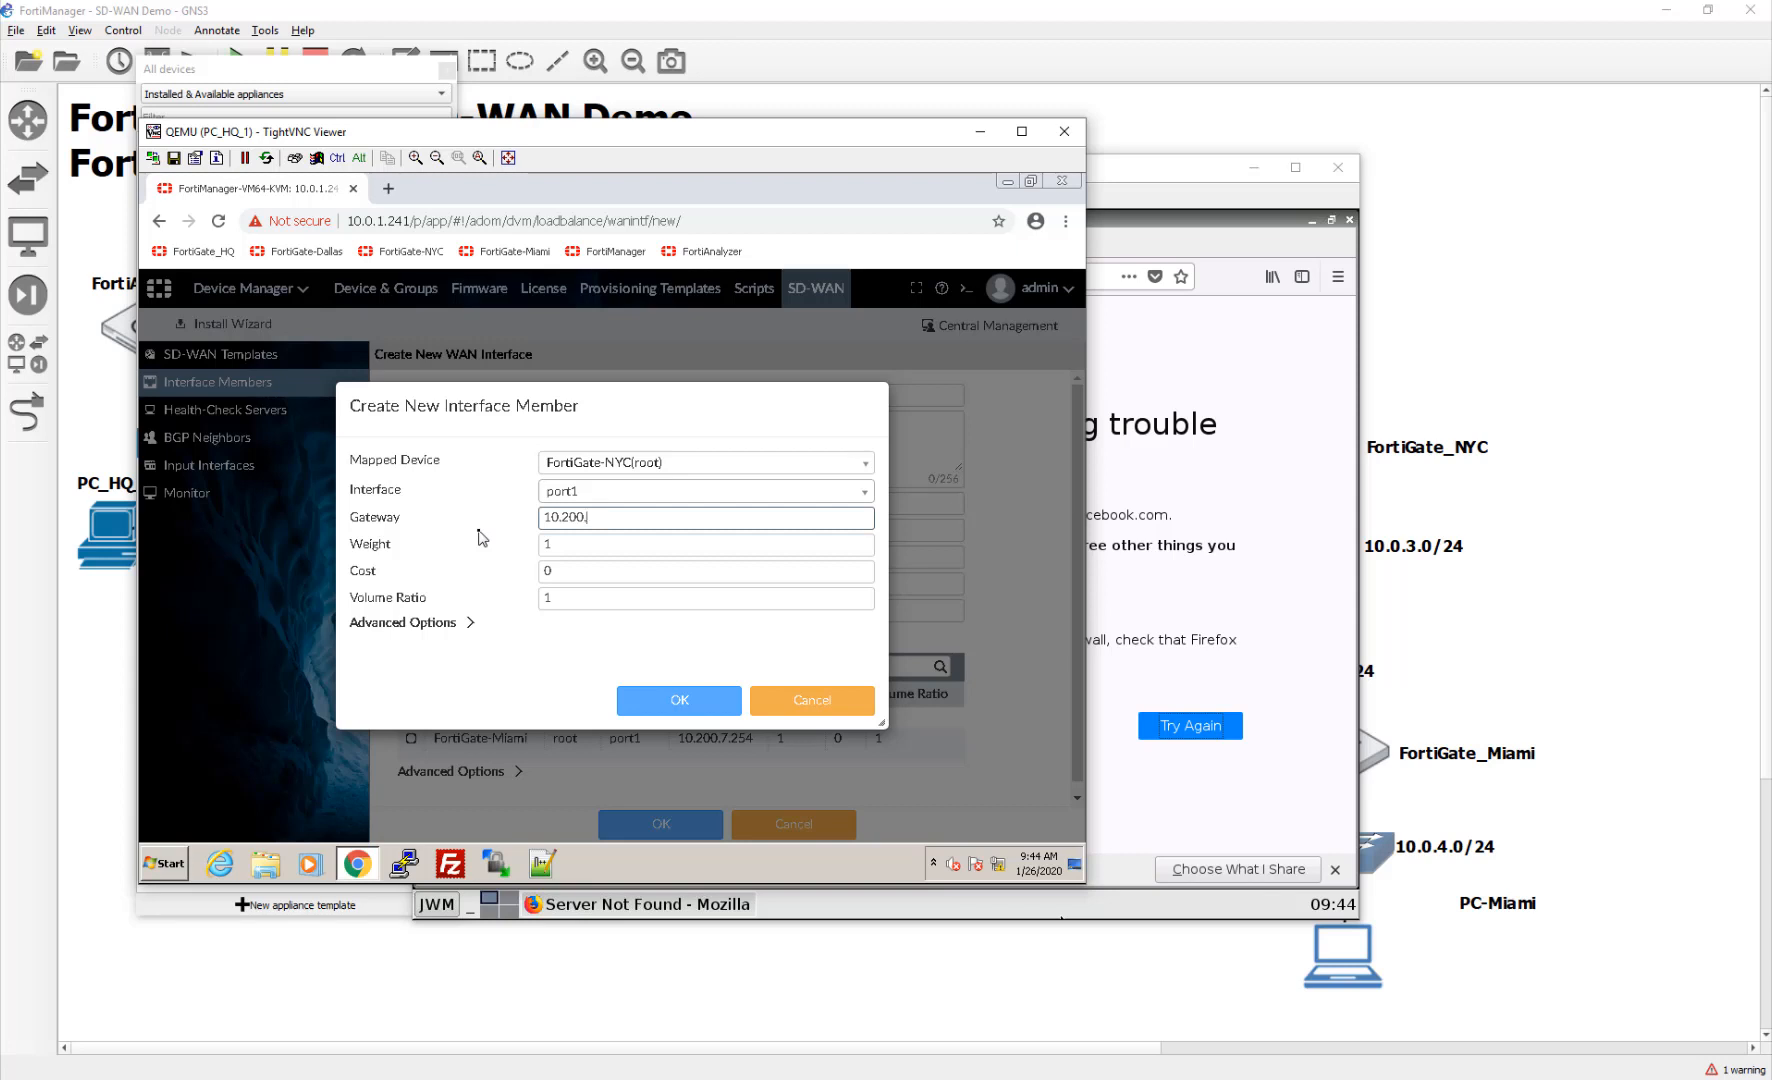
{"action": "left_click", "coordinate": [1437, 406]}
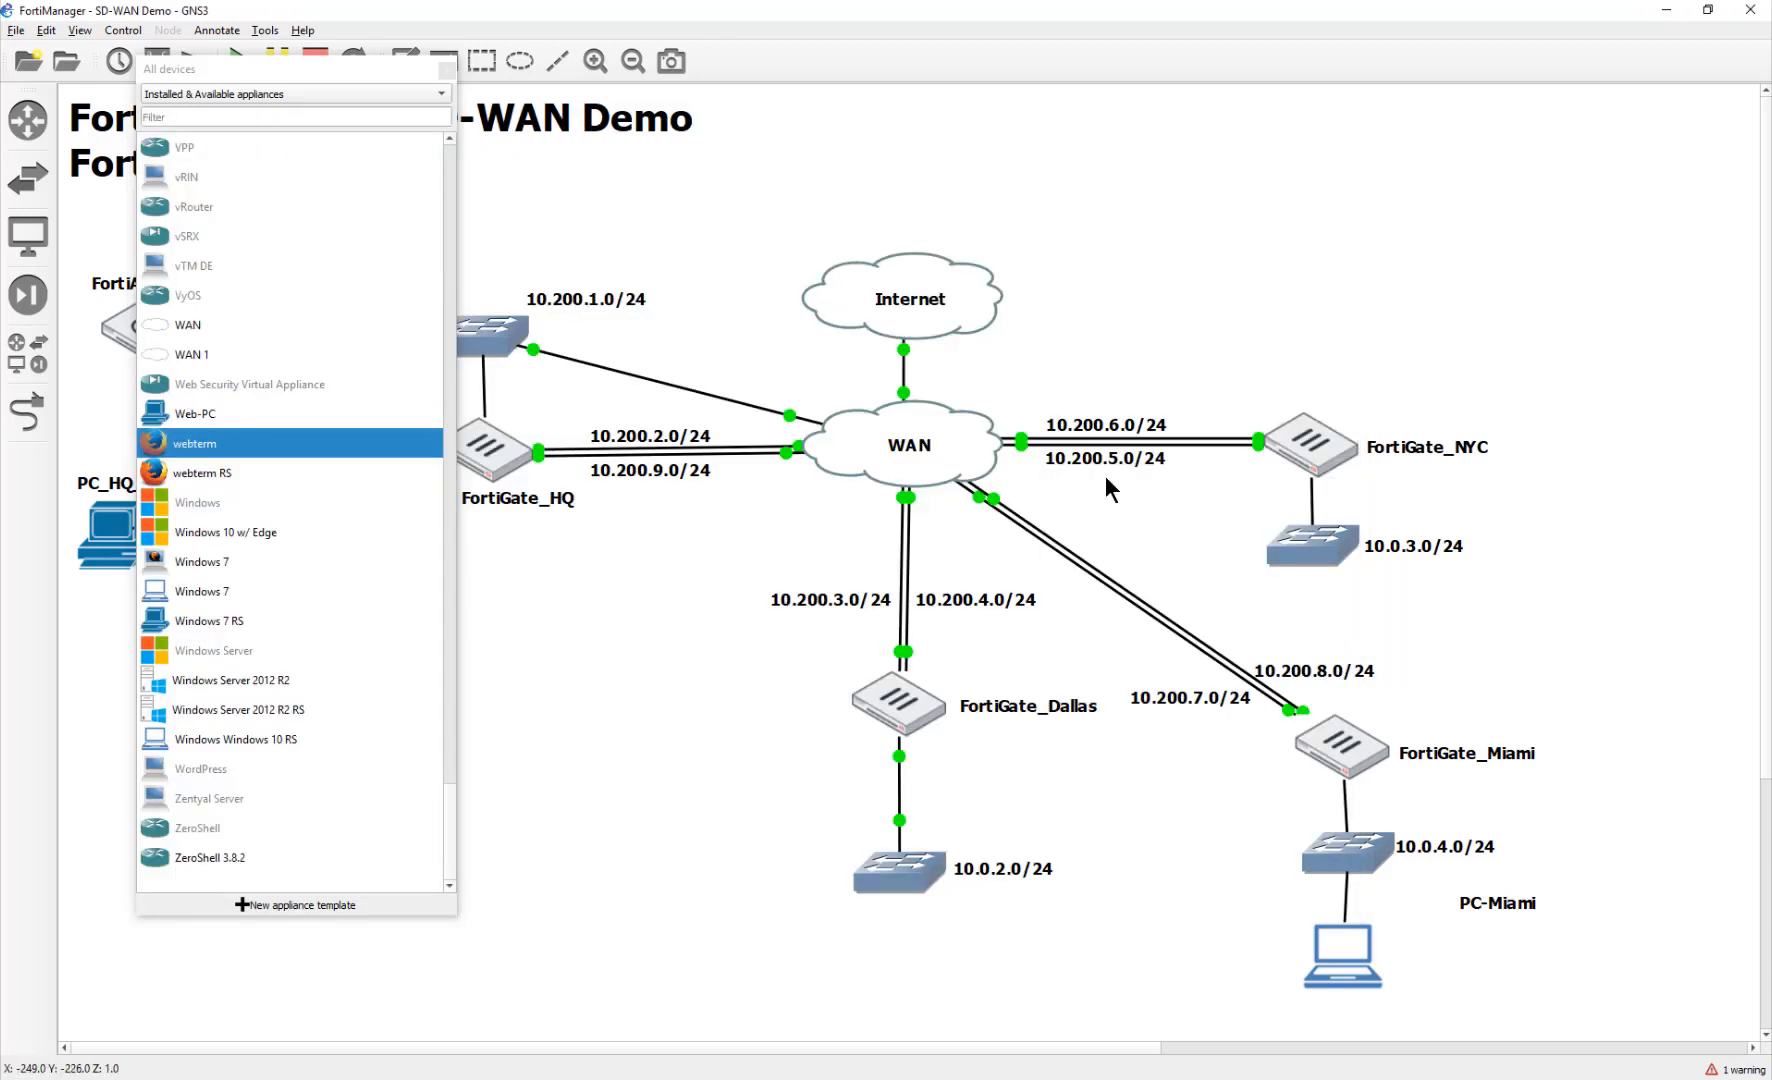
{"action": "left_click", "coordinate": [1342, 1078]}
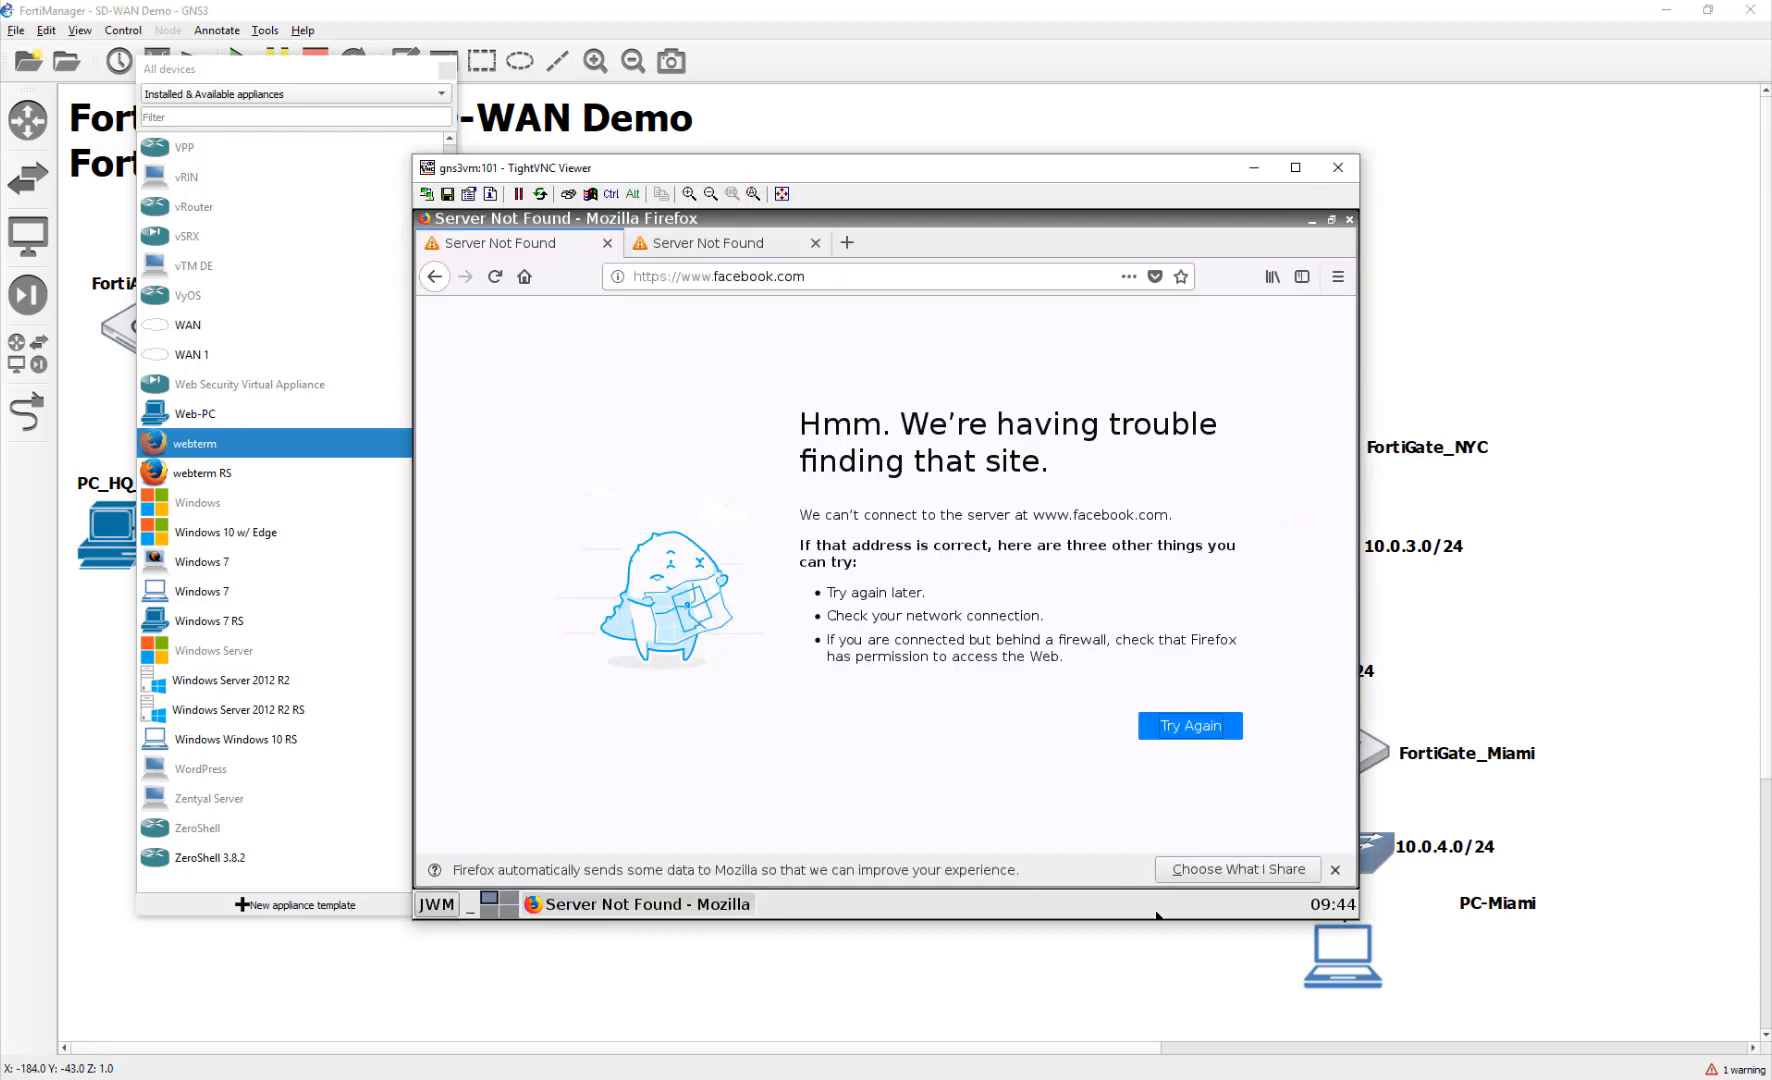
{"action": "left_click", "coordinate": [1340, 1078]}
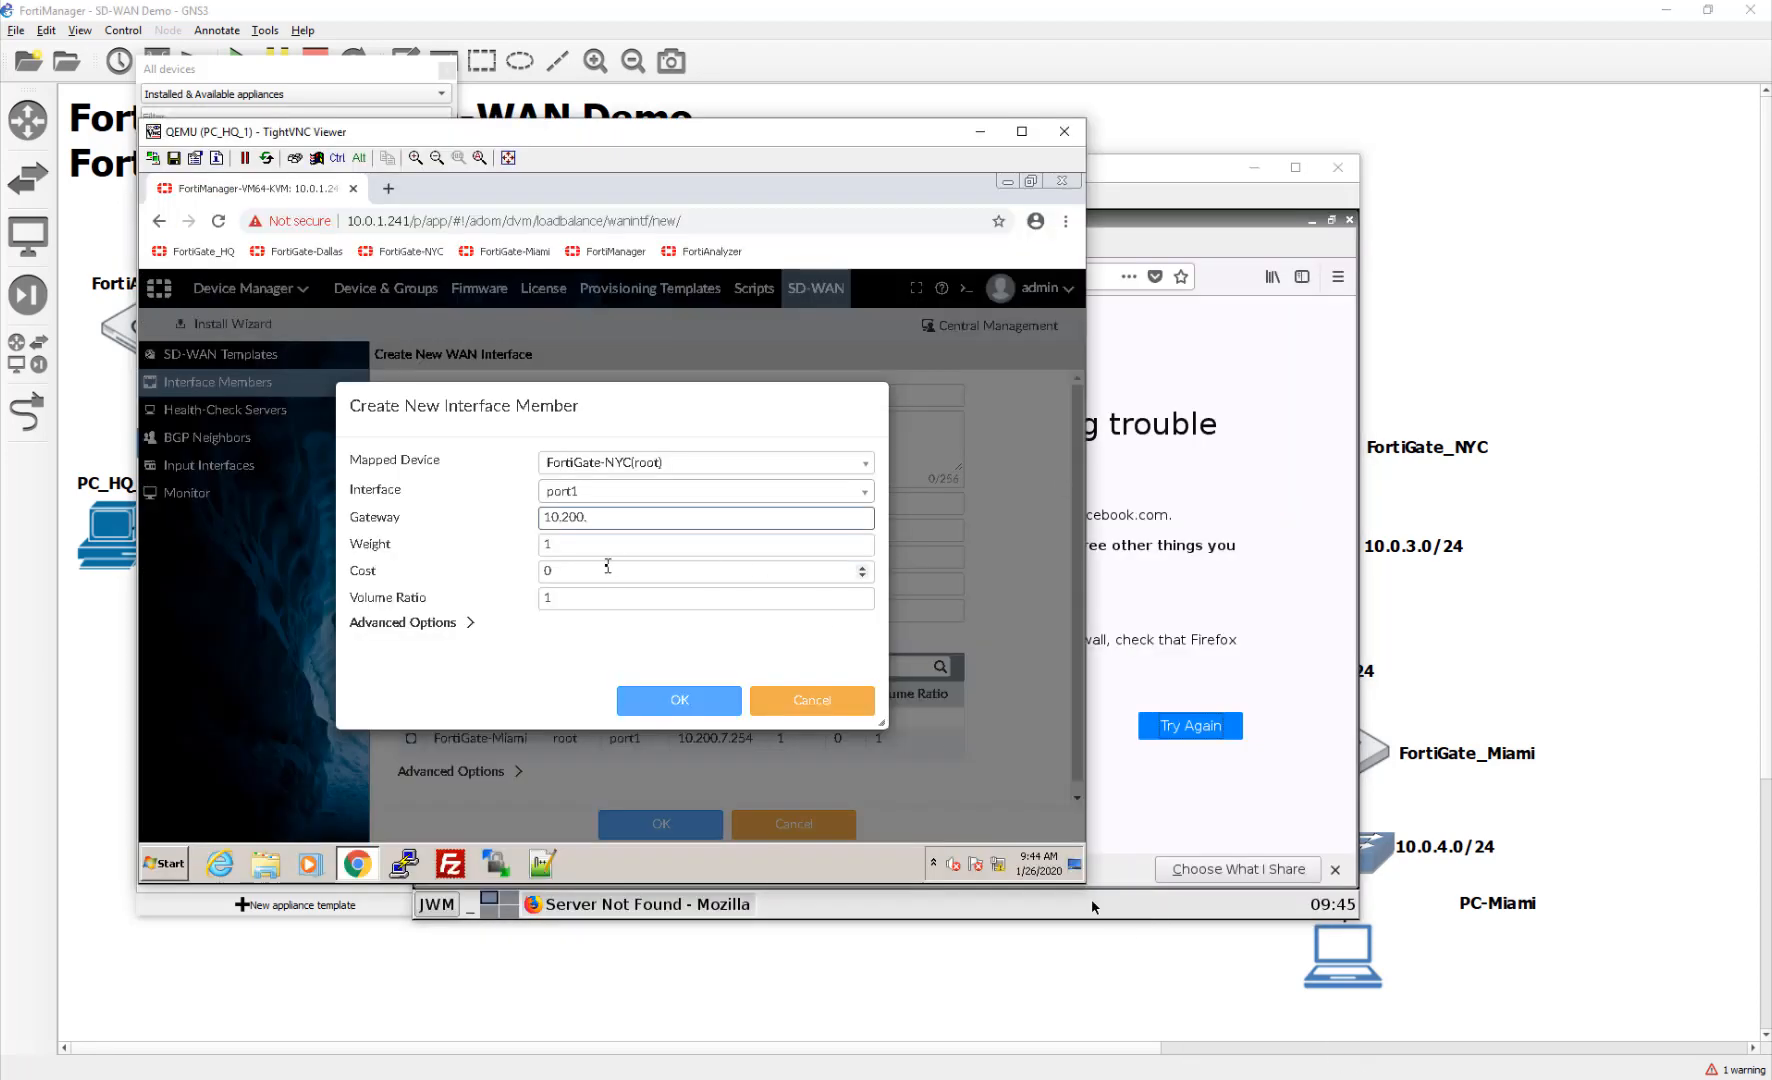
{"action": "type", "text": ".254"}
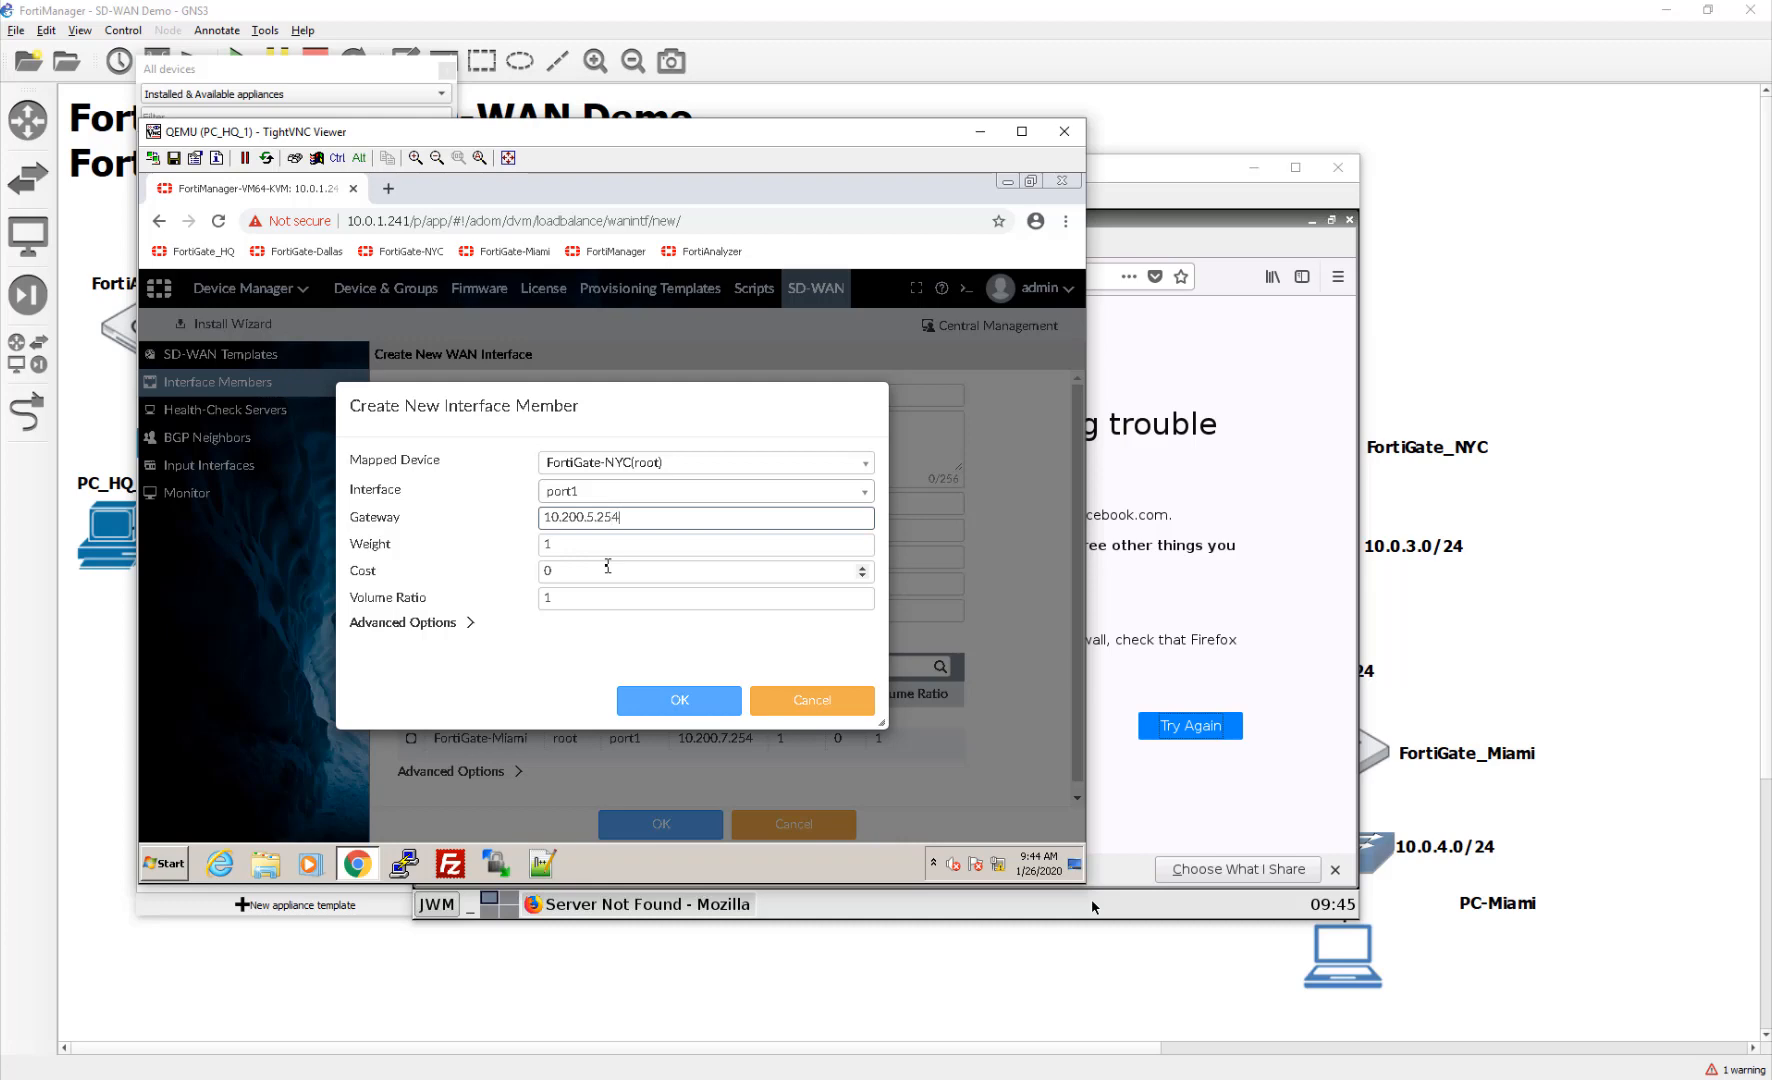
{"action": "left_click", "coordinate": [660, 702]}
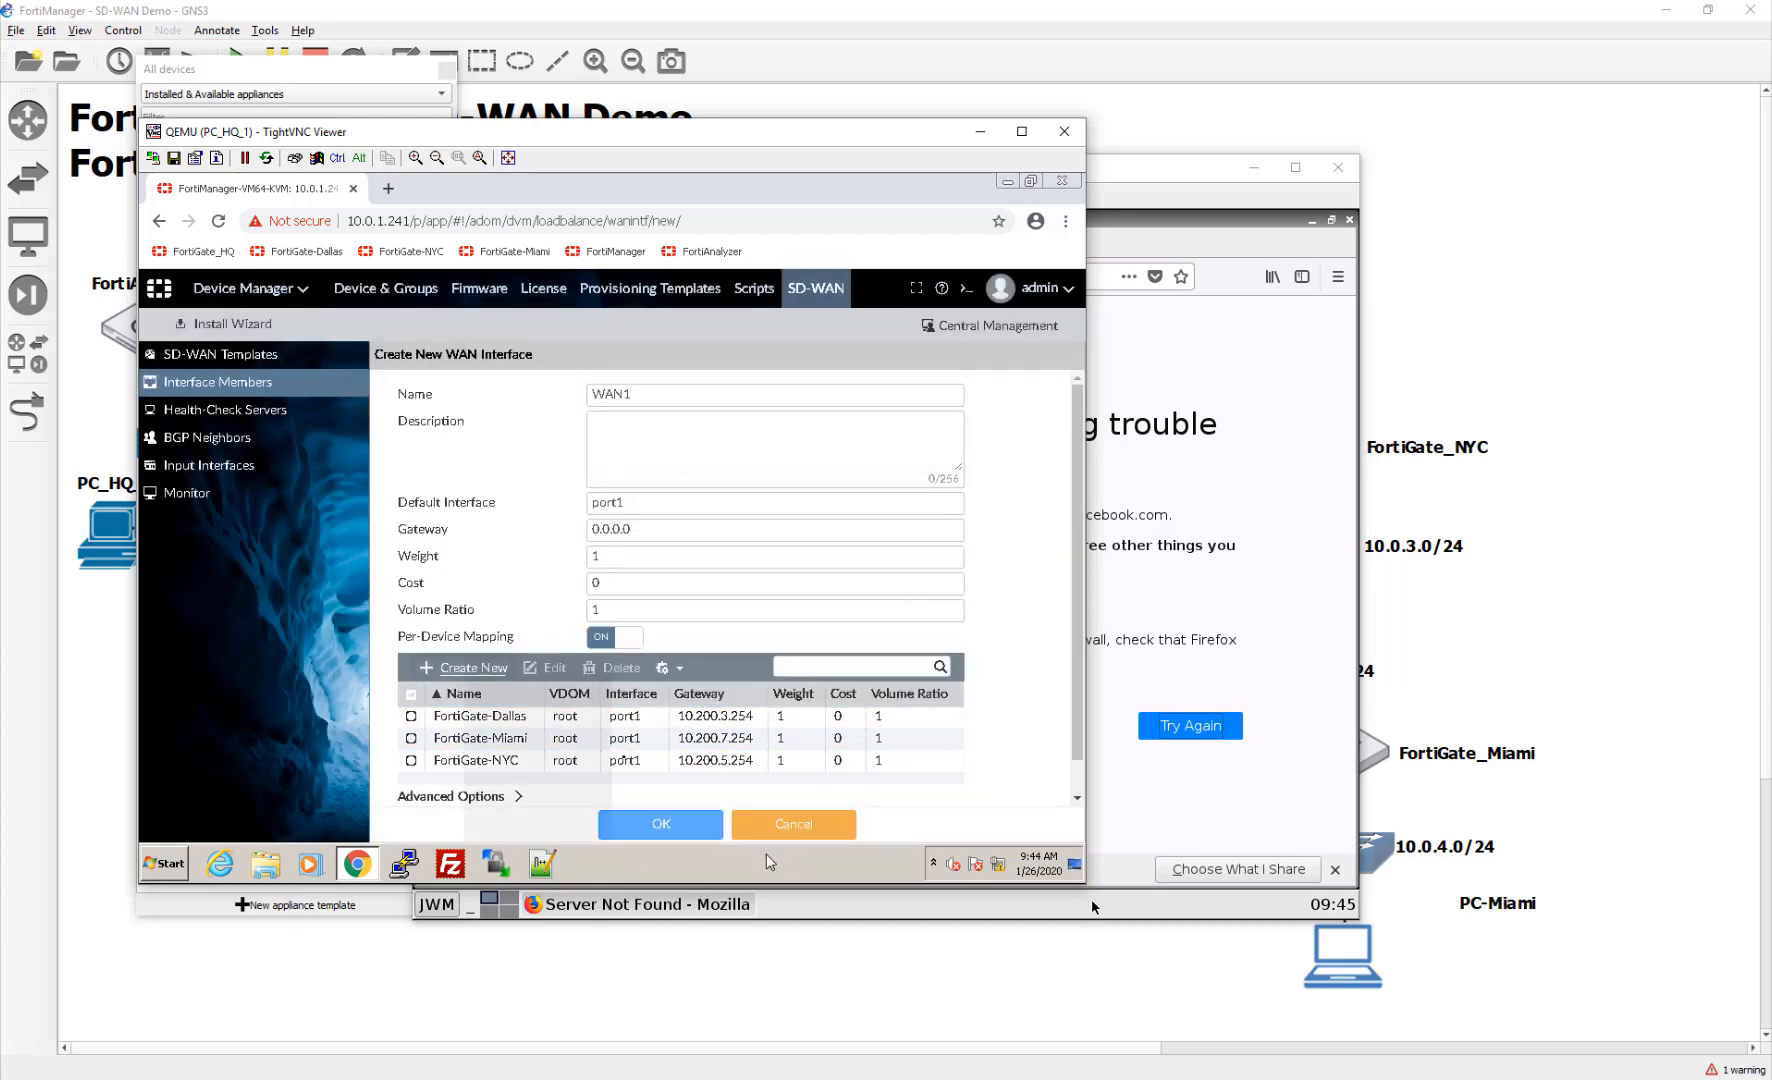
{"action": "left_click", "coordinate": [462, 667]}
Step: Pick FortiGate-HQ with interface port1 and enter its gateway 10.200.1.254
{"action": "left_click", "coordinate": [665, 465]}
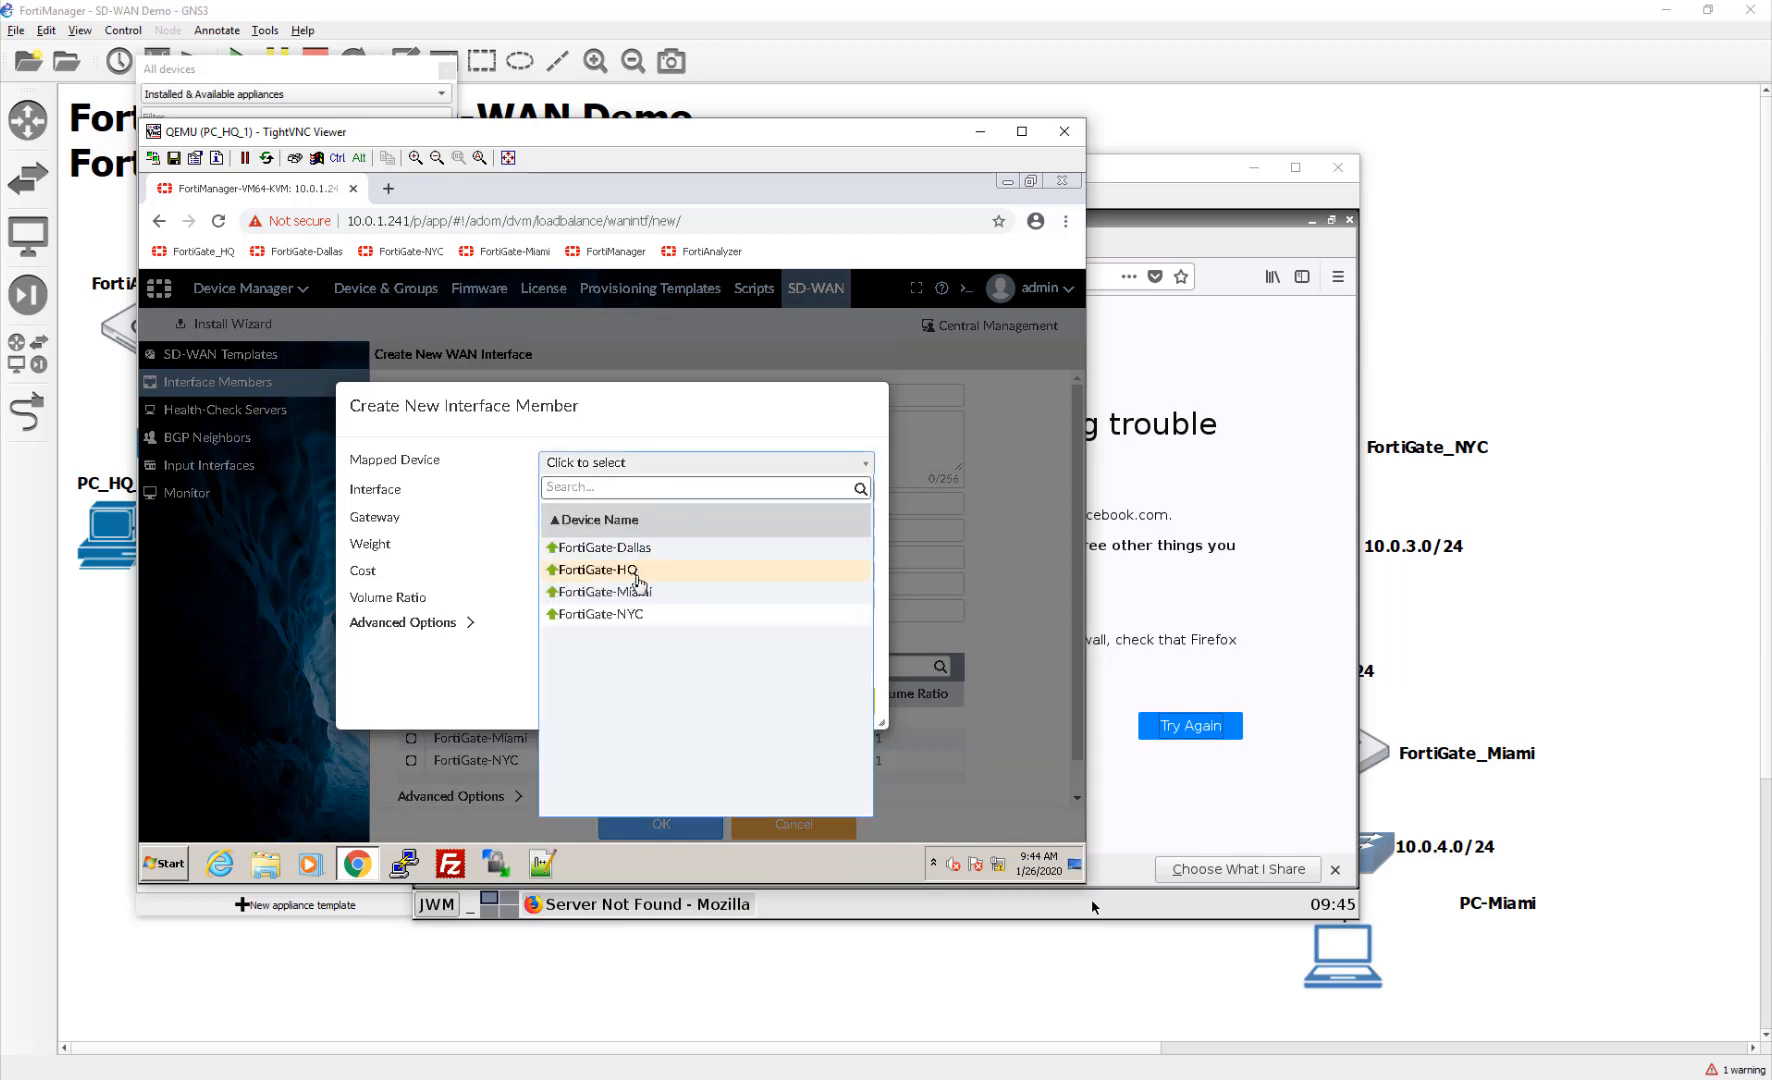
{"action": "left_click", "coordinate": [642, 570]}
{"action": "left_click", "coordinate": [602, 489]}
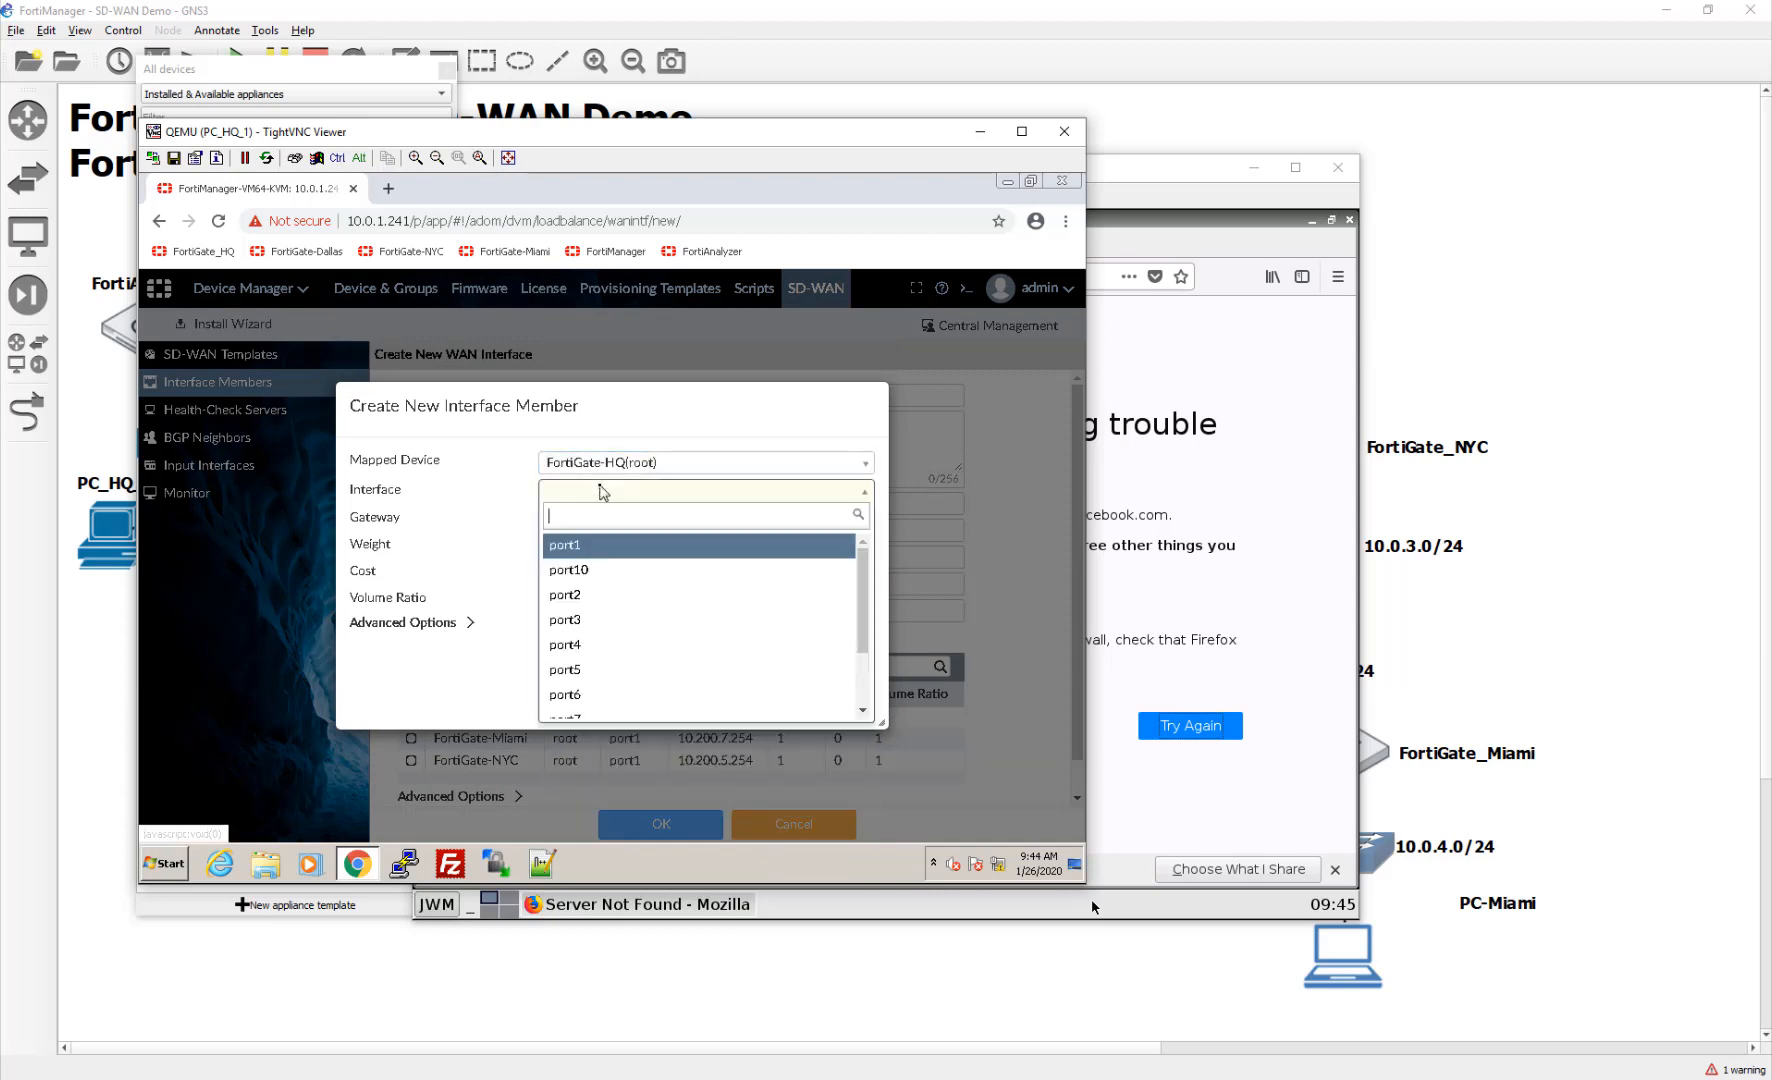
{"action": "left_click", "coordinate": [626, 558]}
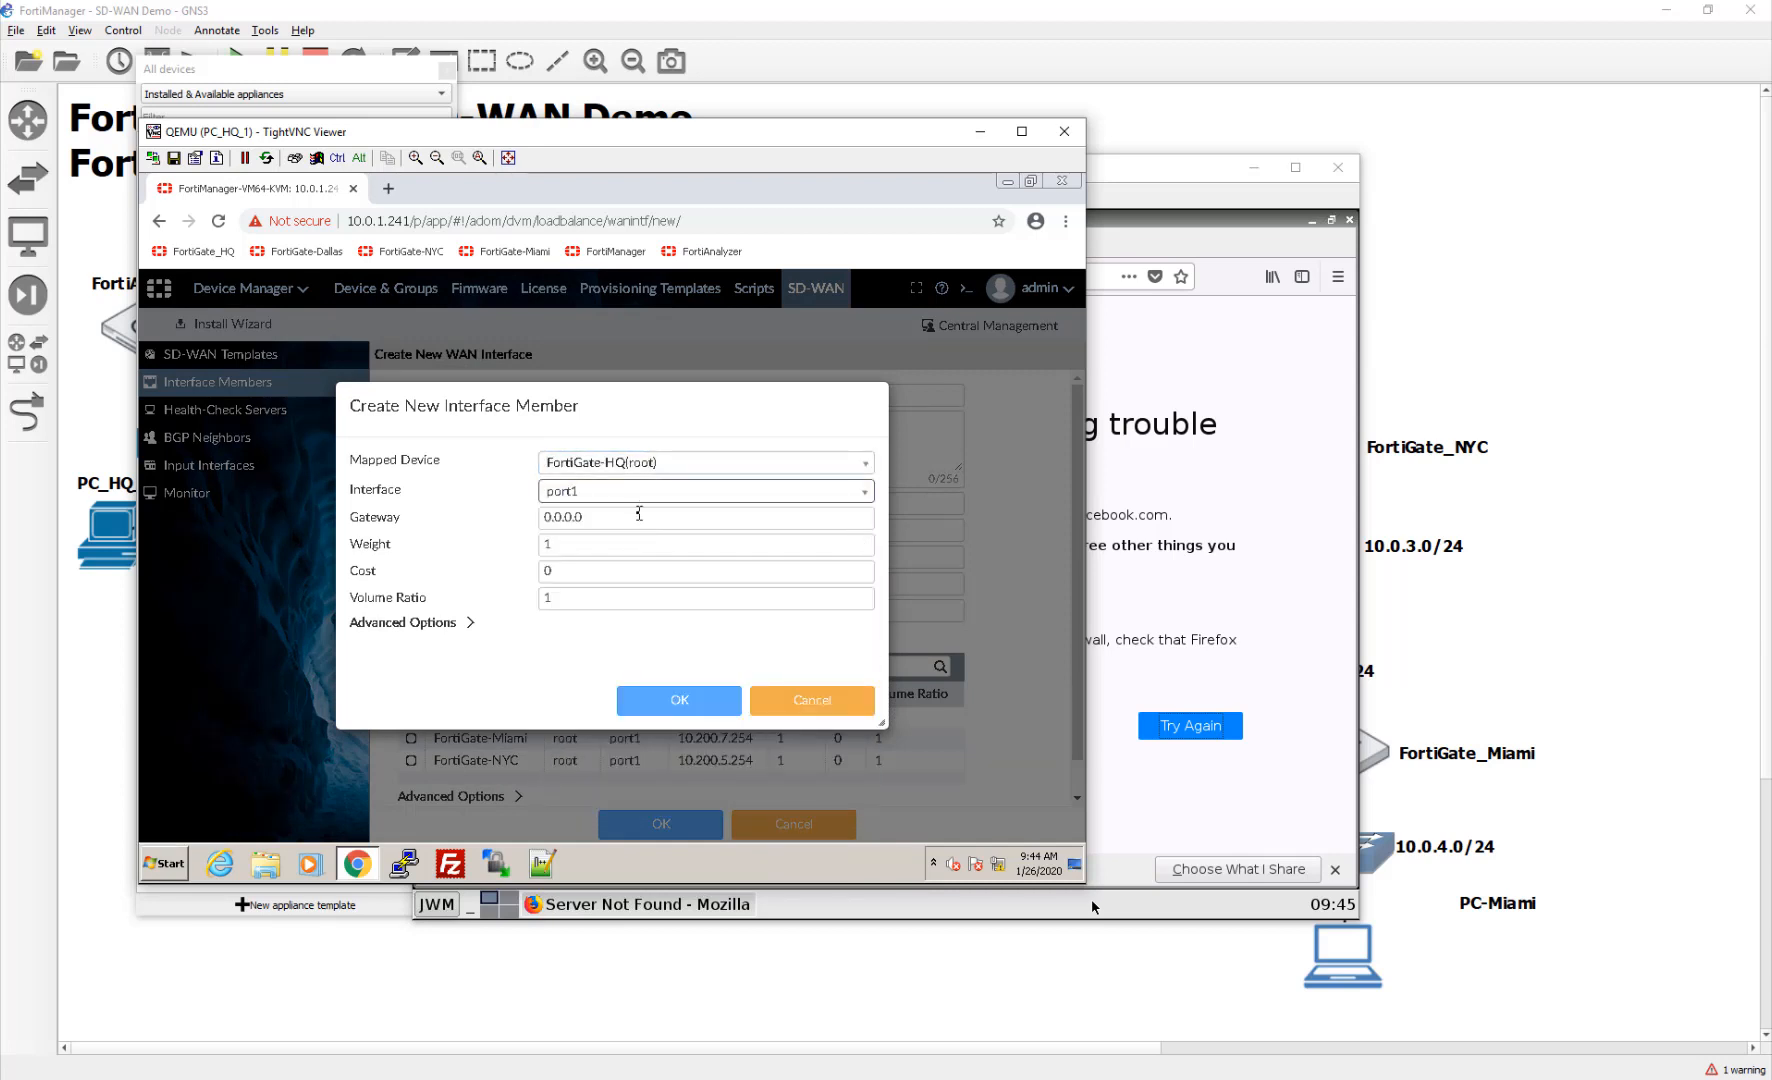
{"action": "key", "text": "Tab"}
{"action": "type", "text": "20."}
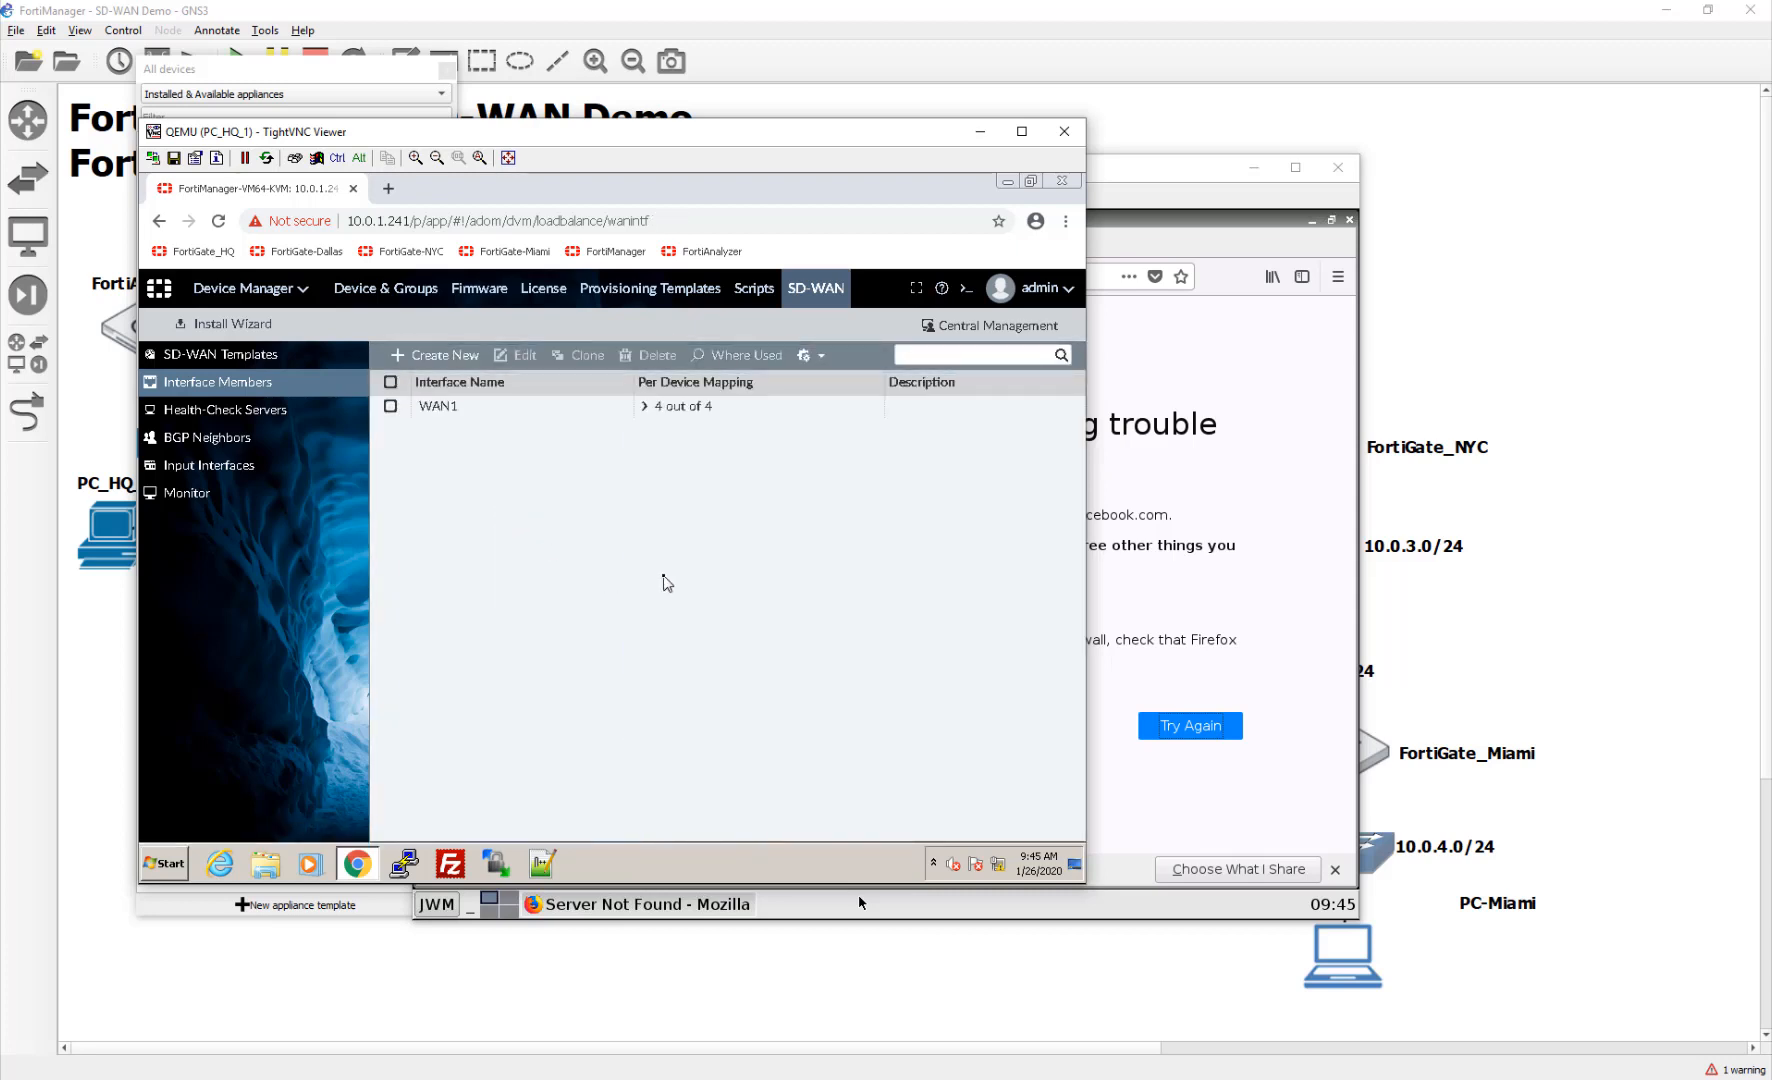
Step: Create WAN2 with per-device mapping, mapping FortiGate-Dallas port2 via gateway 10.200.4.254
{"action": "left_click", "coordinate": [435, 355]}
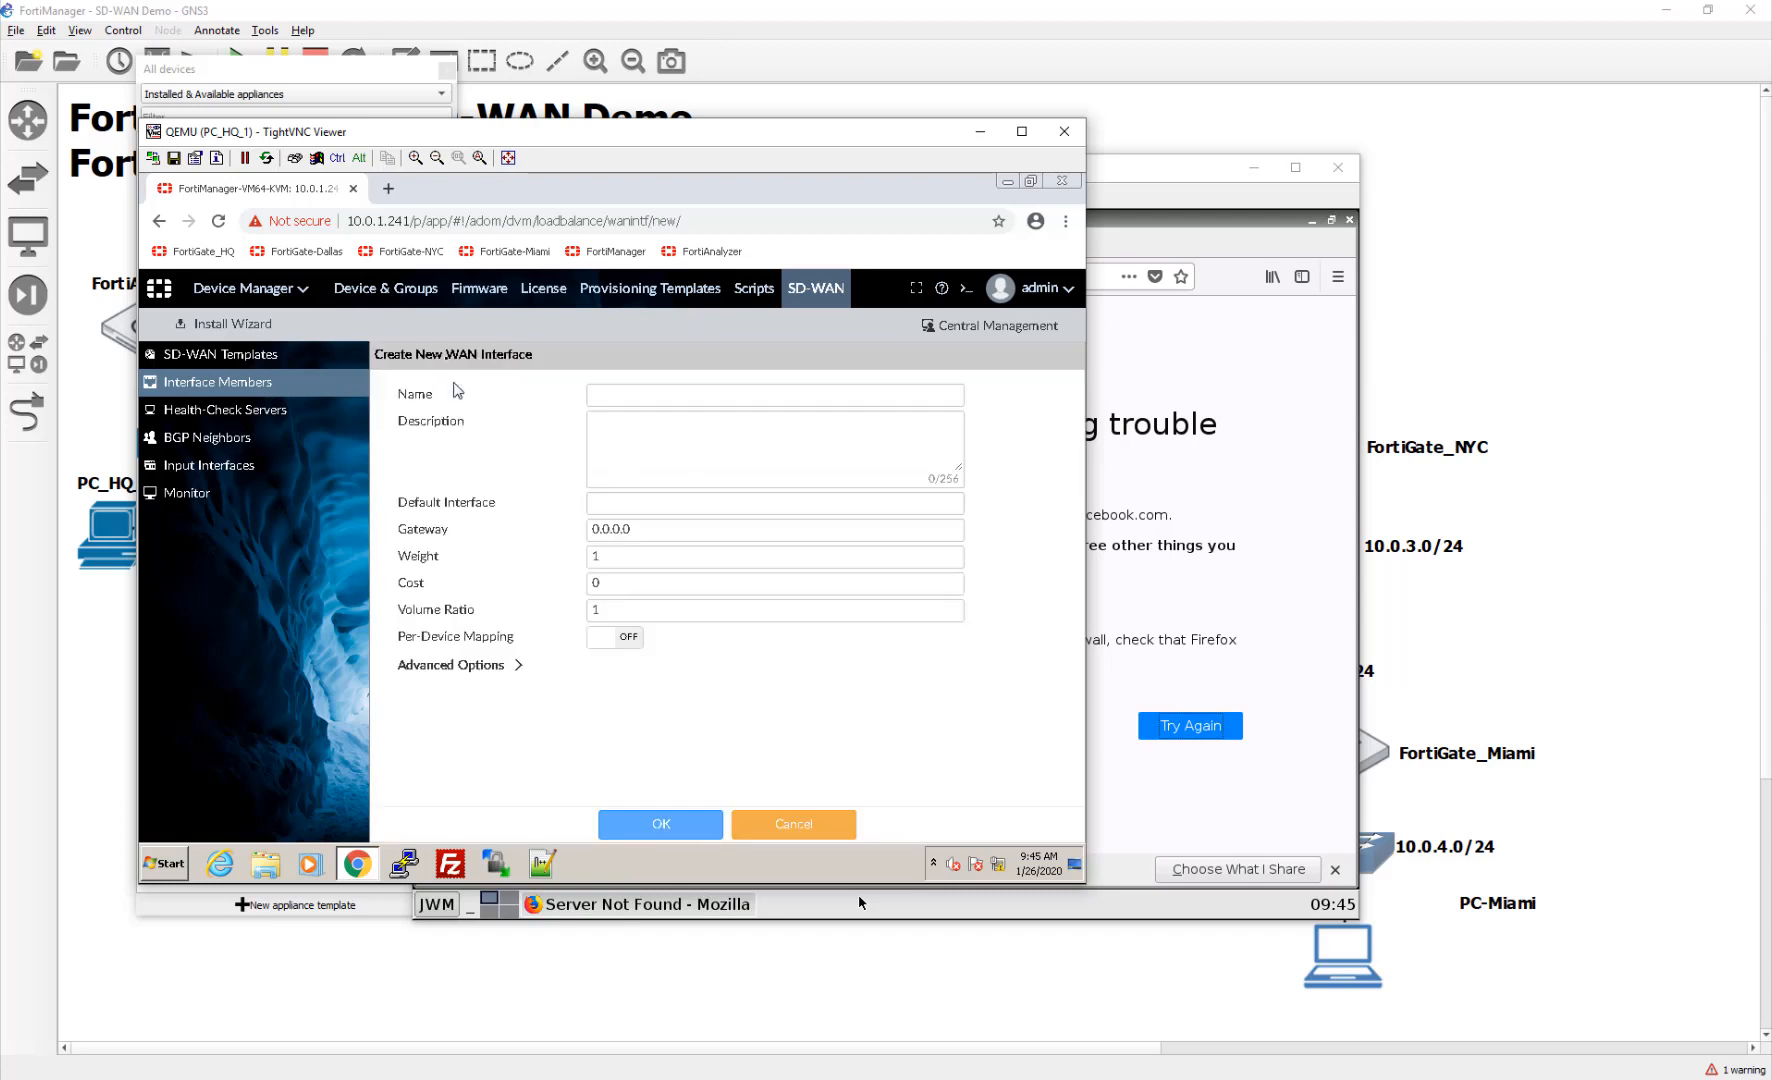
{"action": "left_click", "coordinate": [613, 395]}
{"action": "type", "text": "WAN2"}
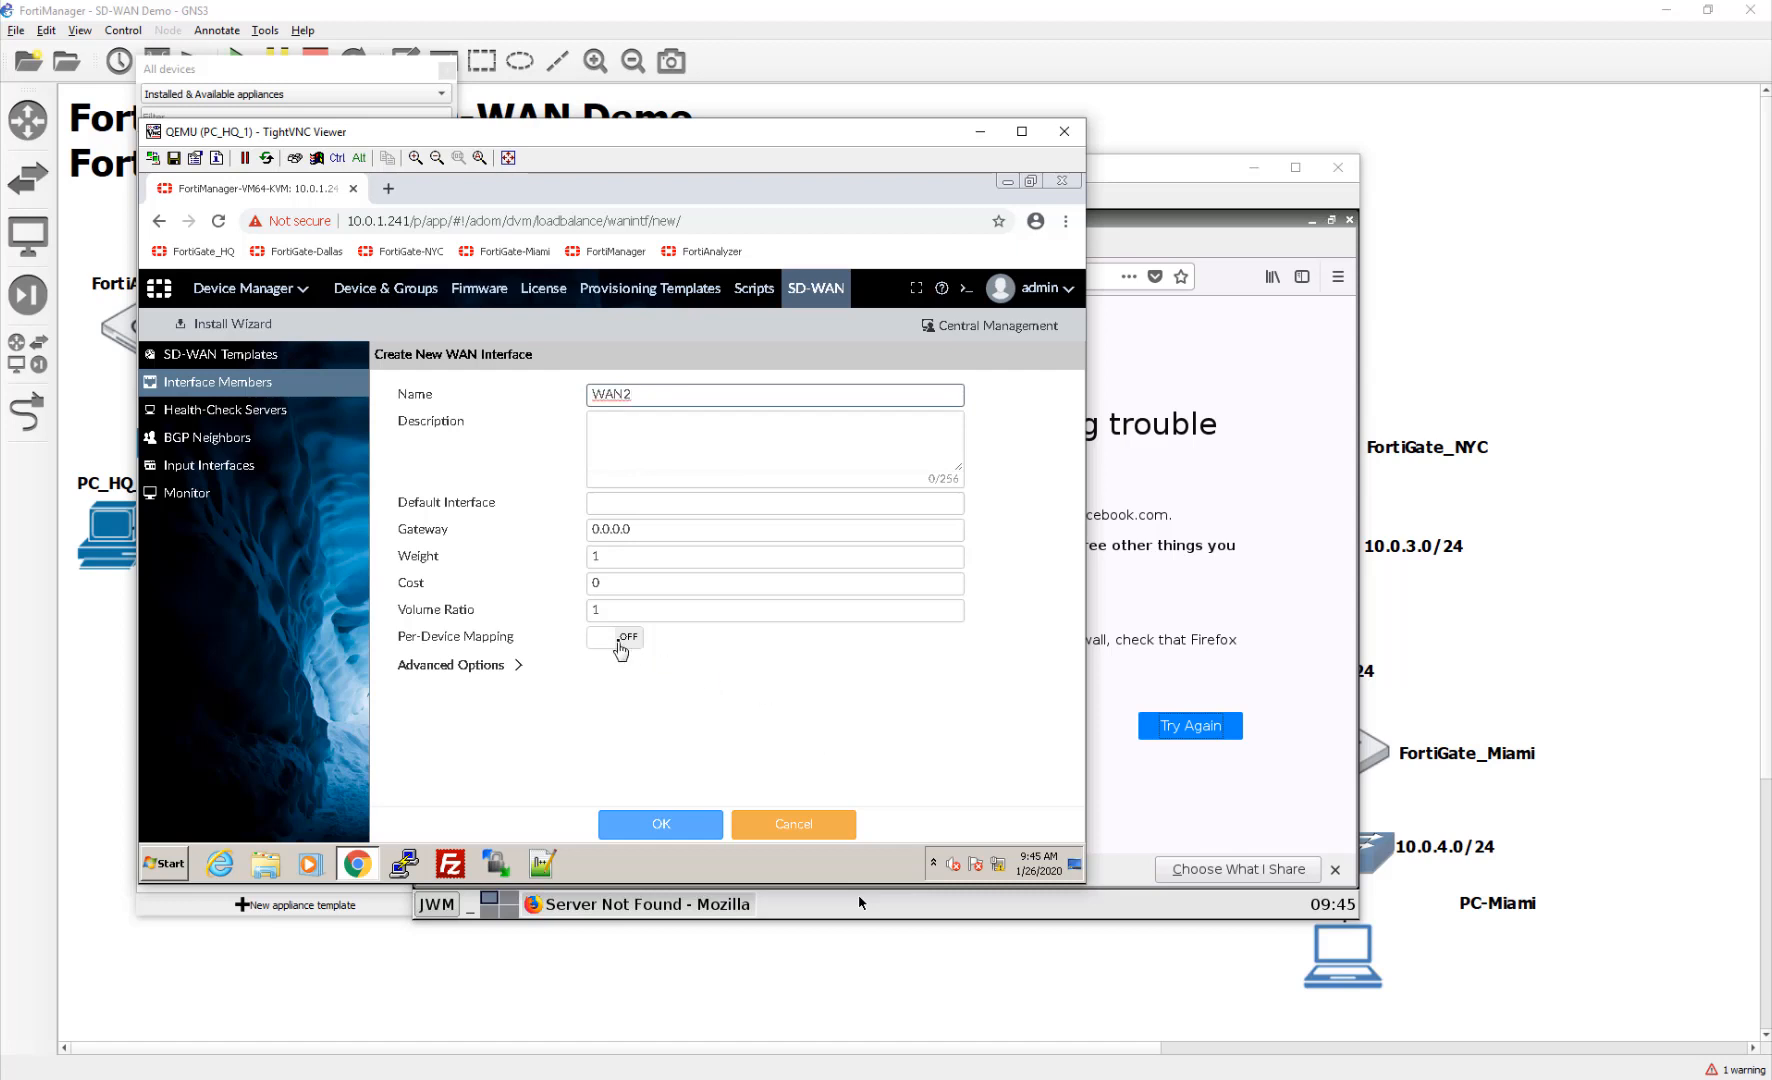
{"action": "left_click", "coordinate": [618, 638]}
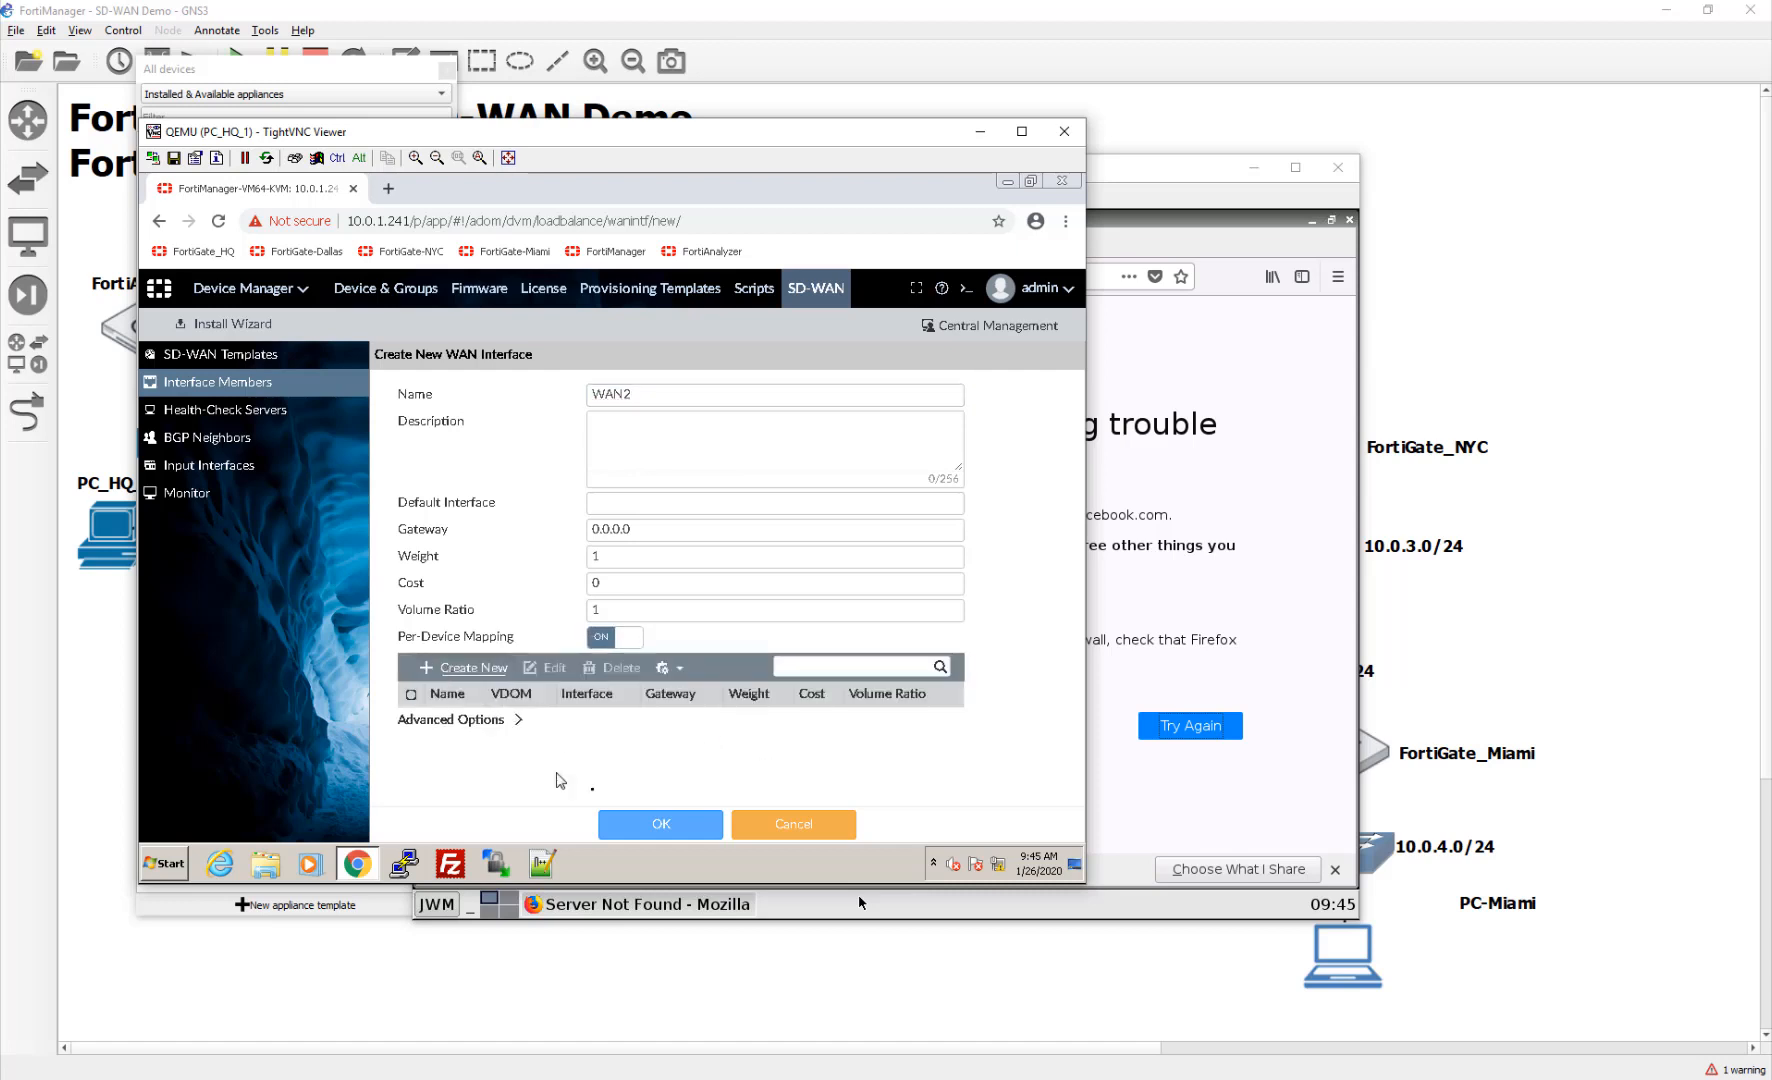
{"action": "left_click", "coordinate": [493, 668]}
{"action": "left_click", "coordinate": [767, 463]}
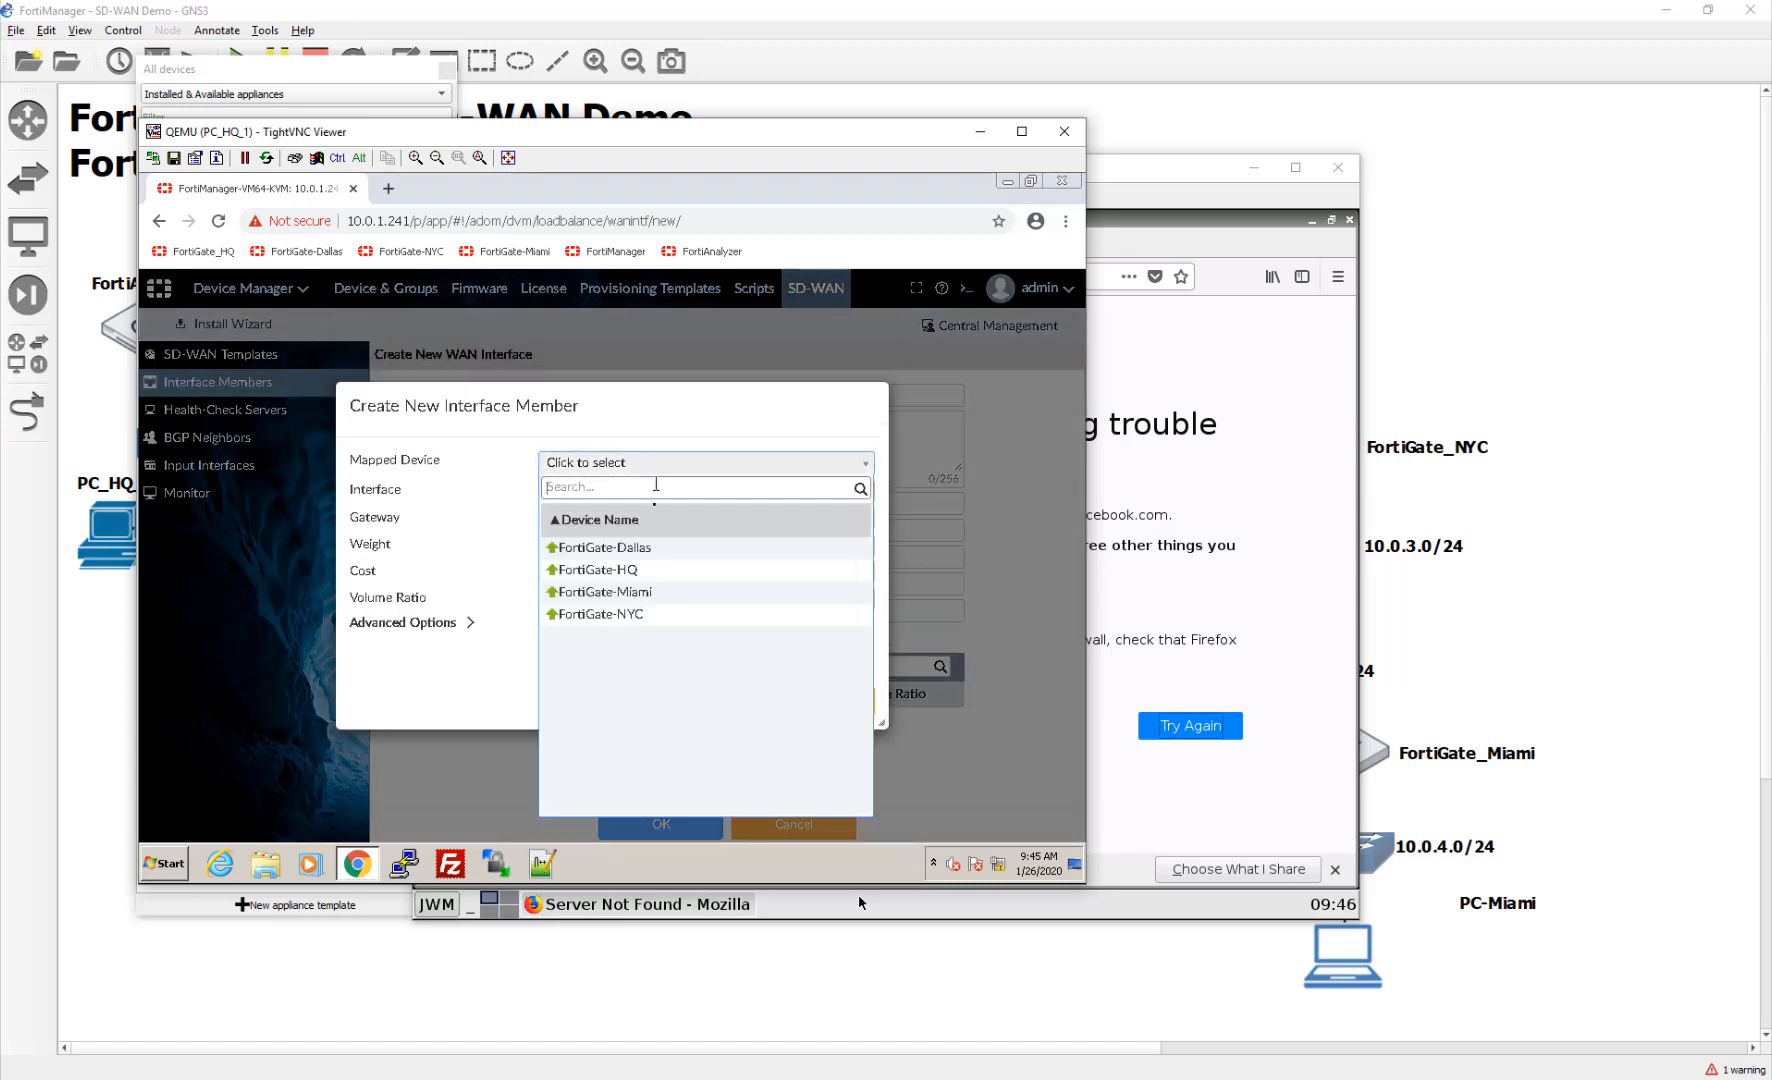
{"action": "left_click", "coordinate": [651, 548]}
{"action": "left_click", "coordinate": [590, 492]}
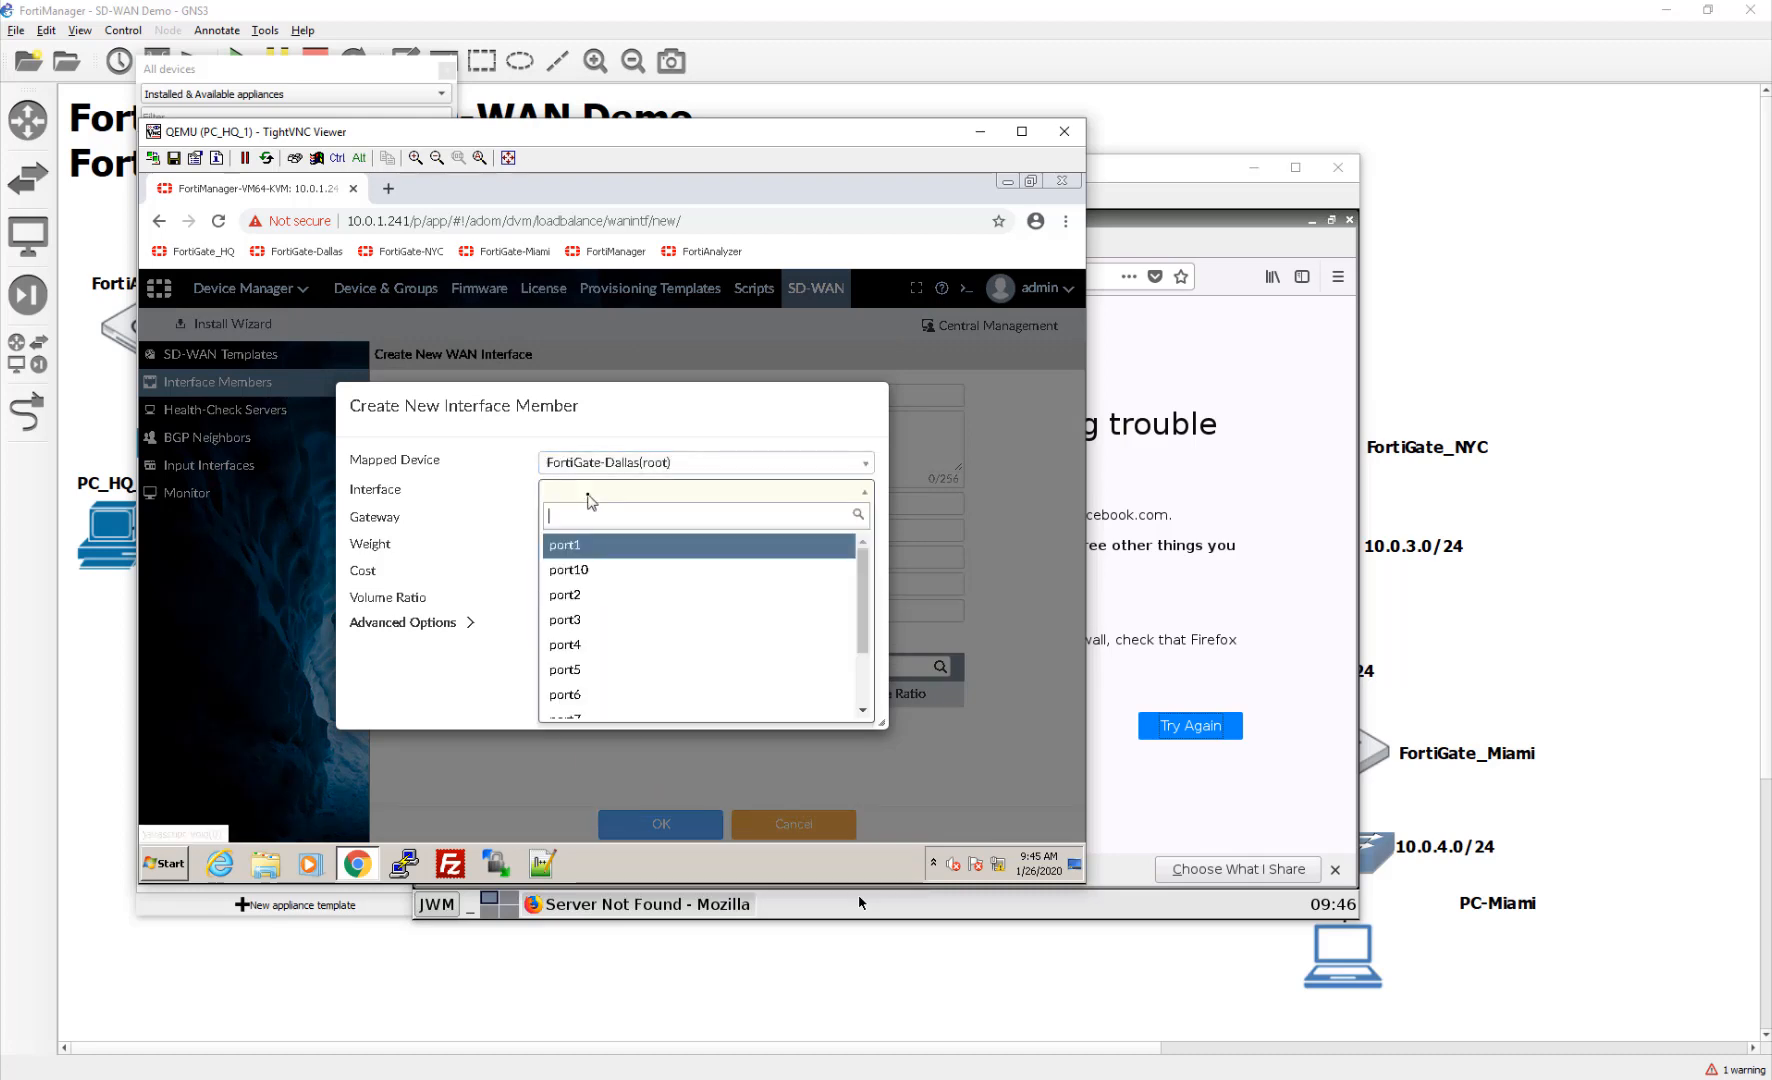
{"action": "left_click", "coordinate": [585, 600]}
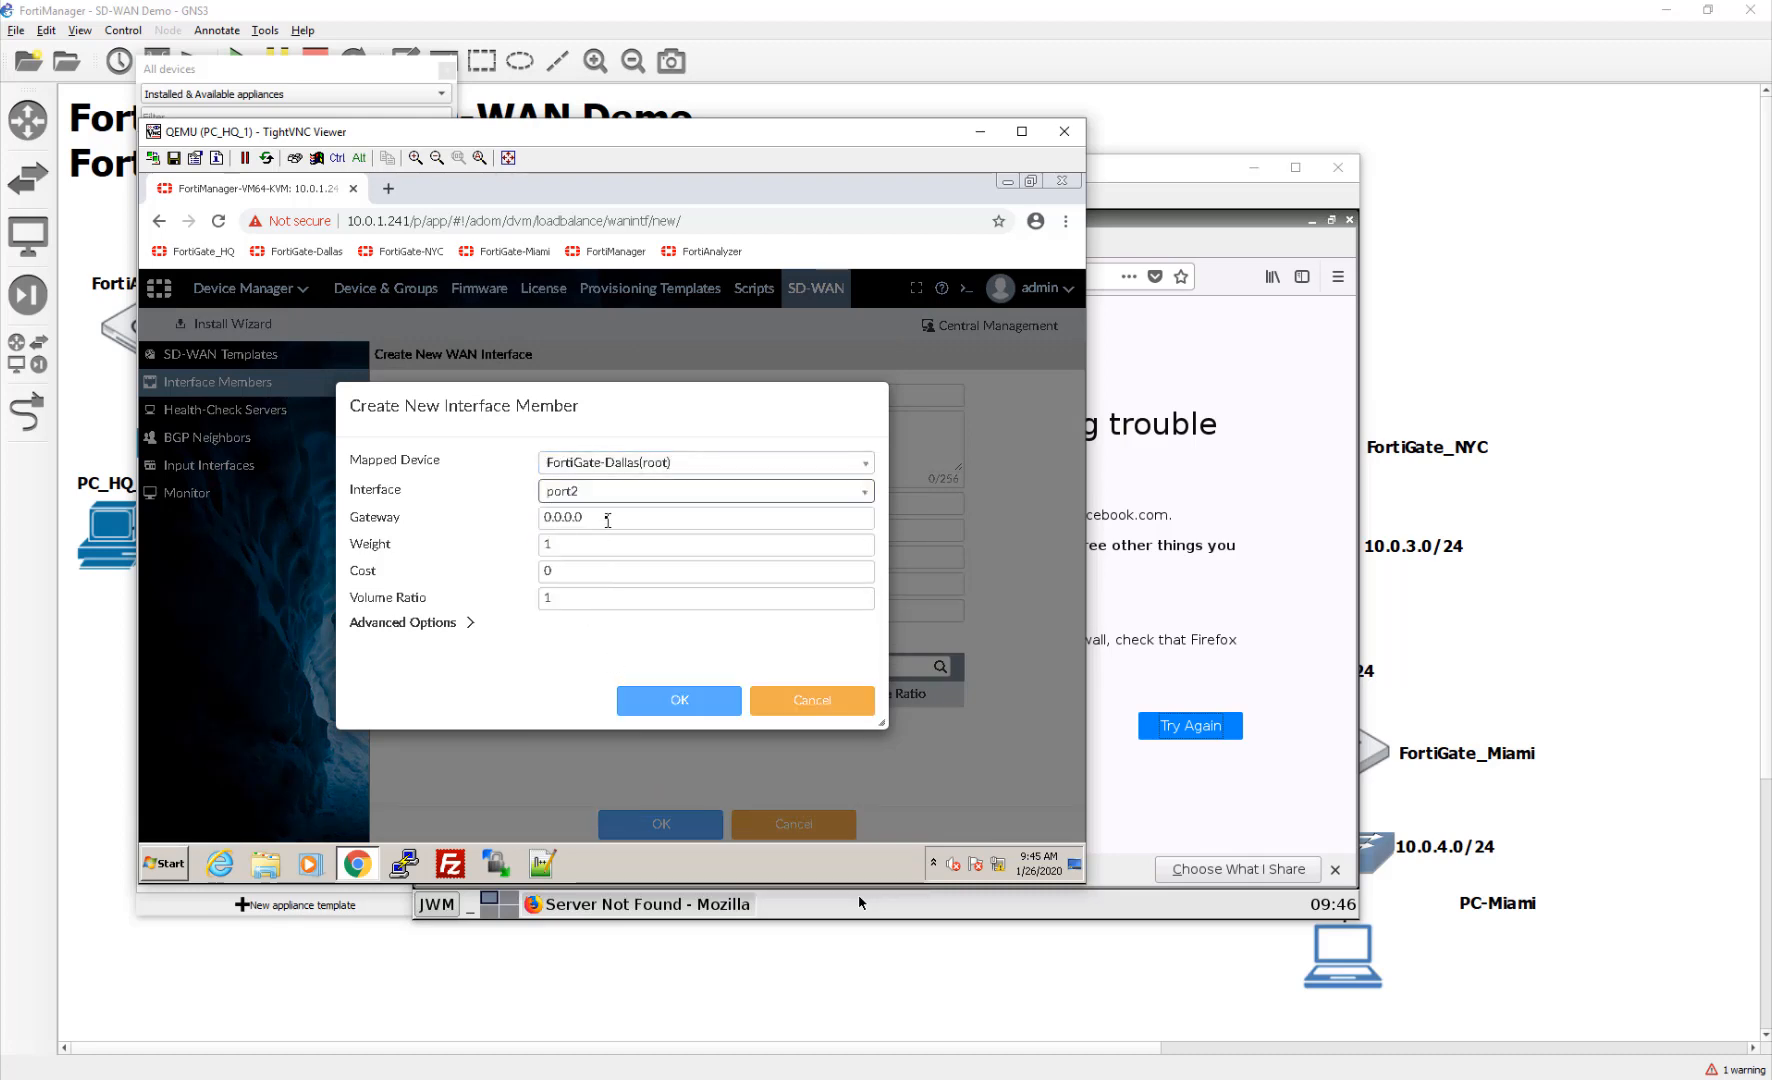
{"action": "left_click", "coordinate": [608, 518]}
{"action": "left_click", "coordinate": [1150, 1065]}
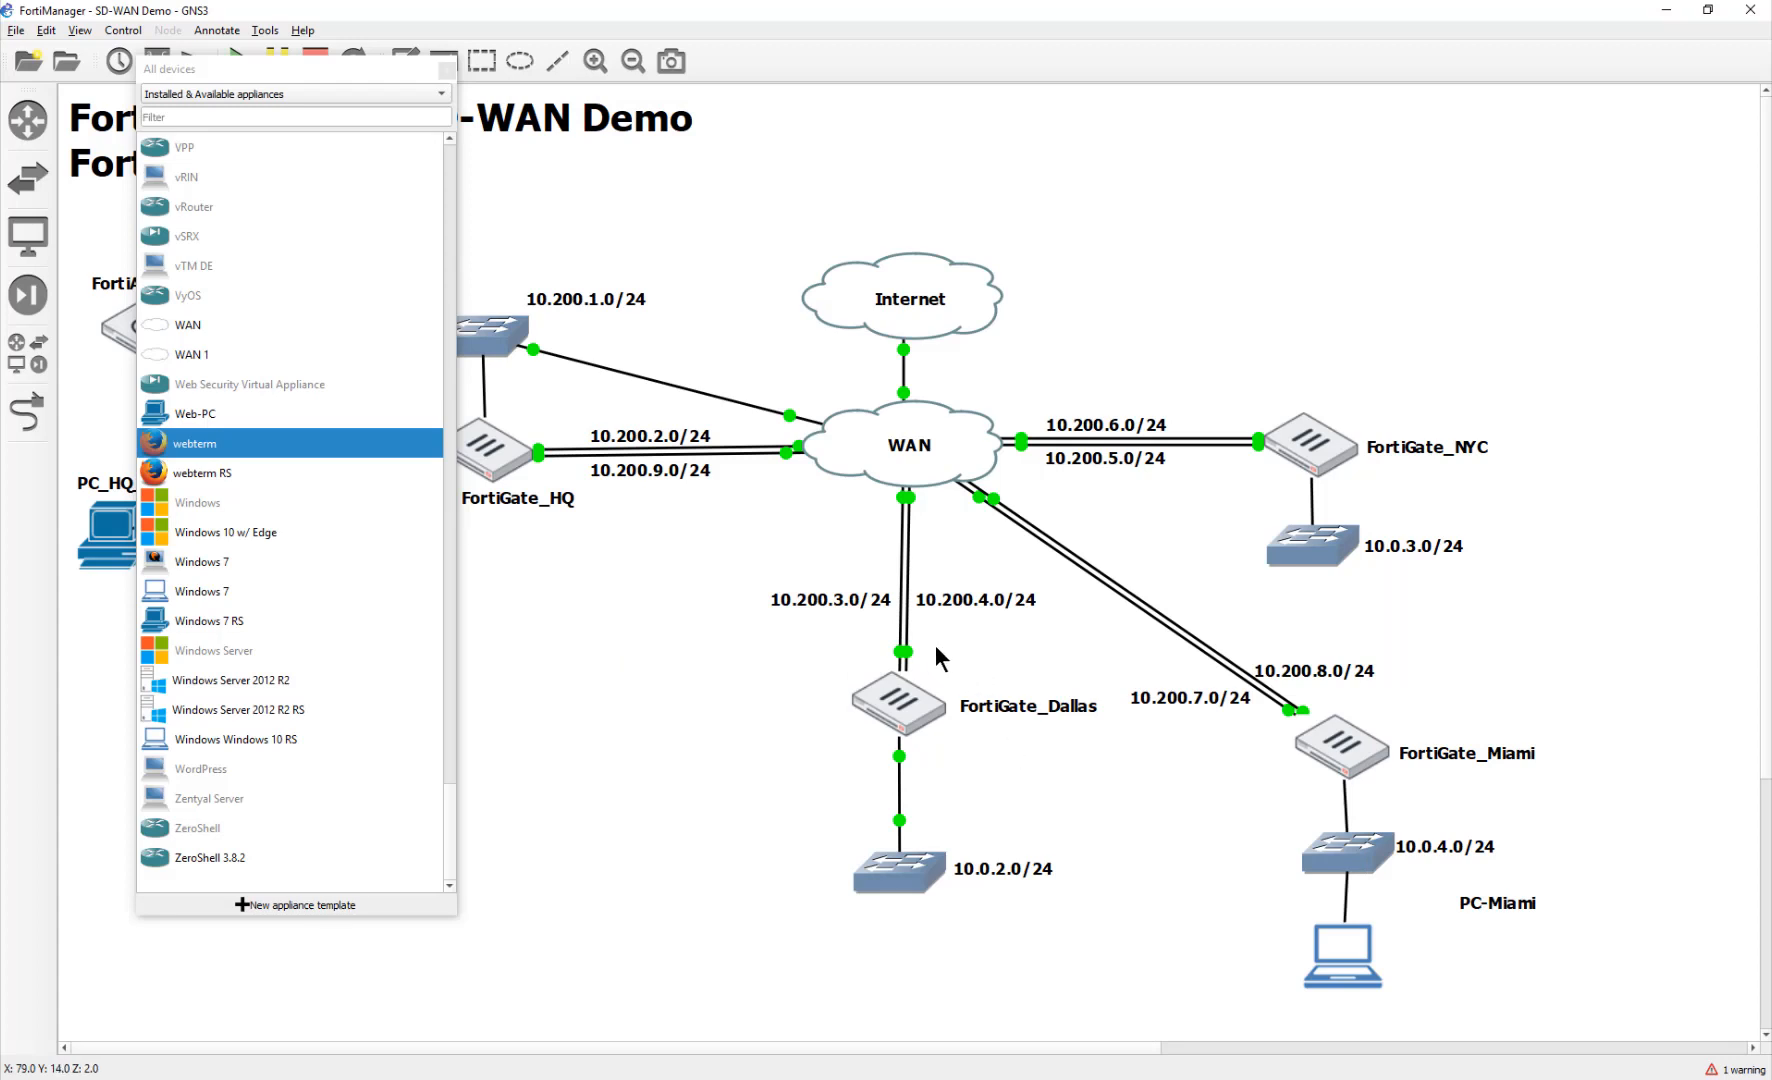
{"action": "left_click", "coordinate": [1240, 1078]}
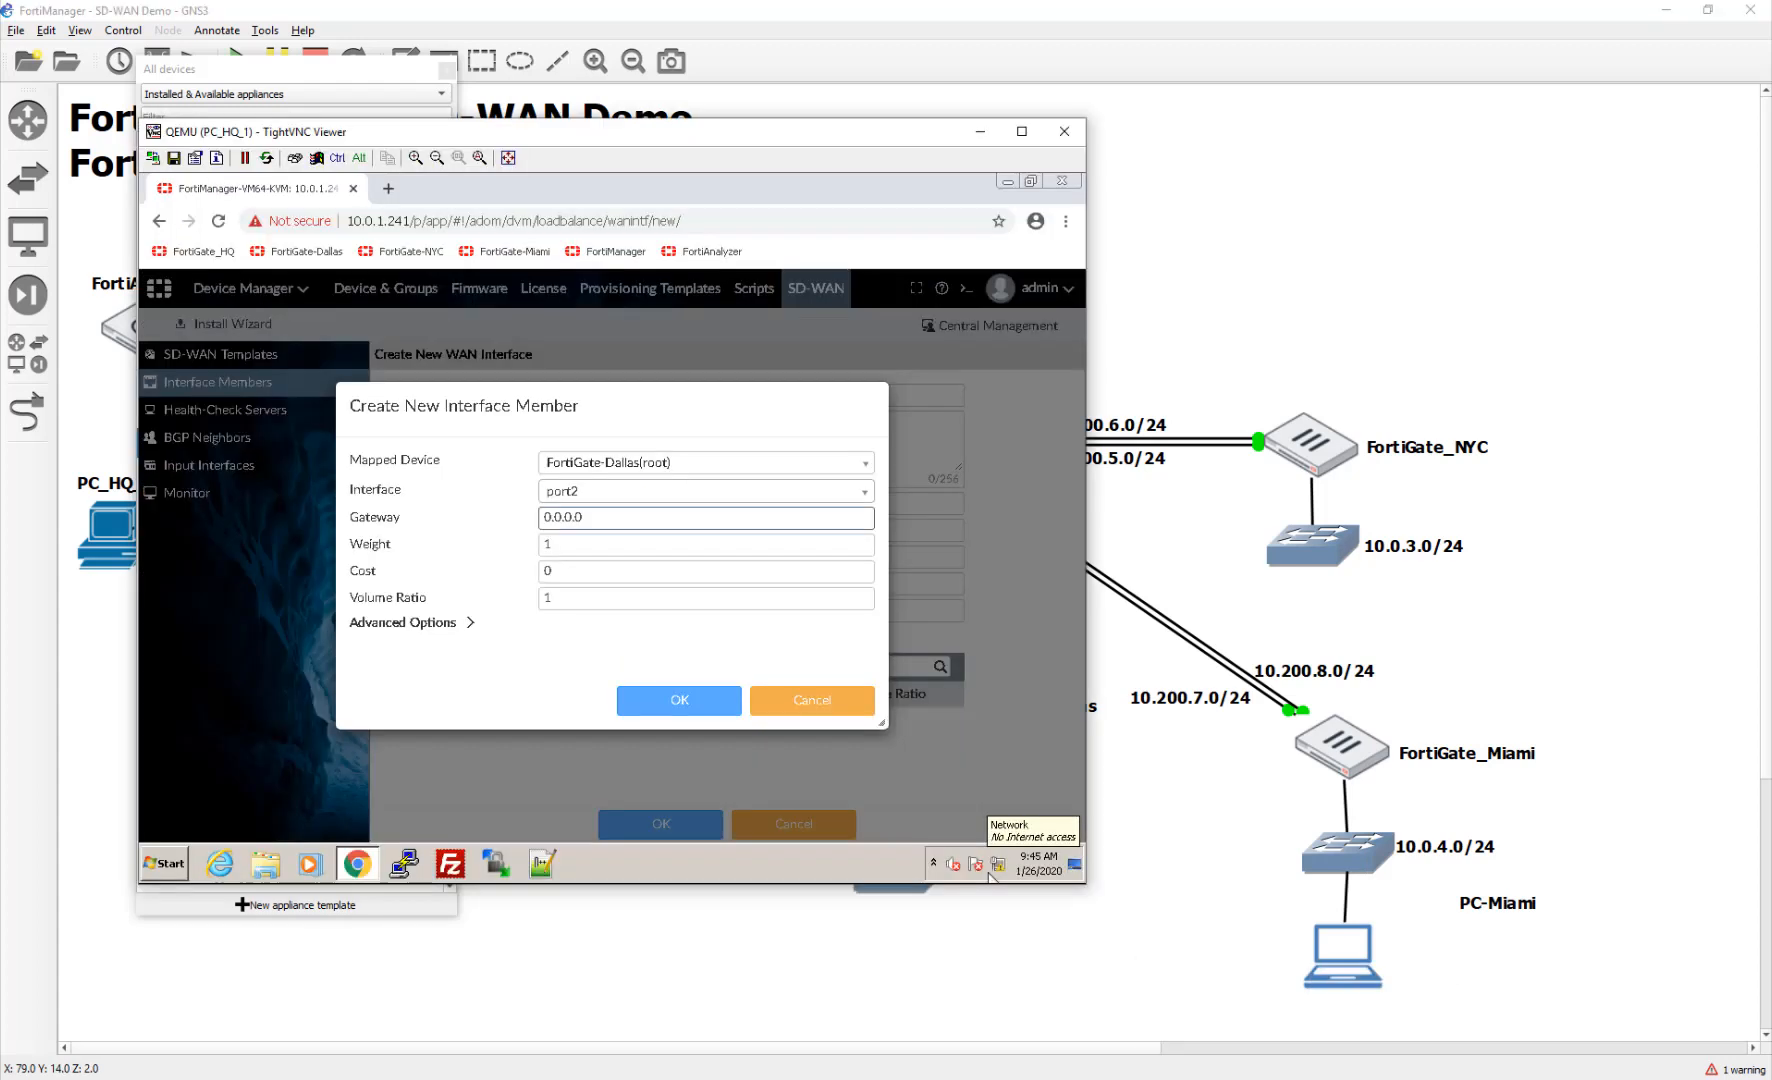
{"action": "left_click_drag", "start_coordinate": [596, 517], "coordinate": [466, 521]}
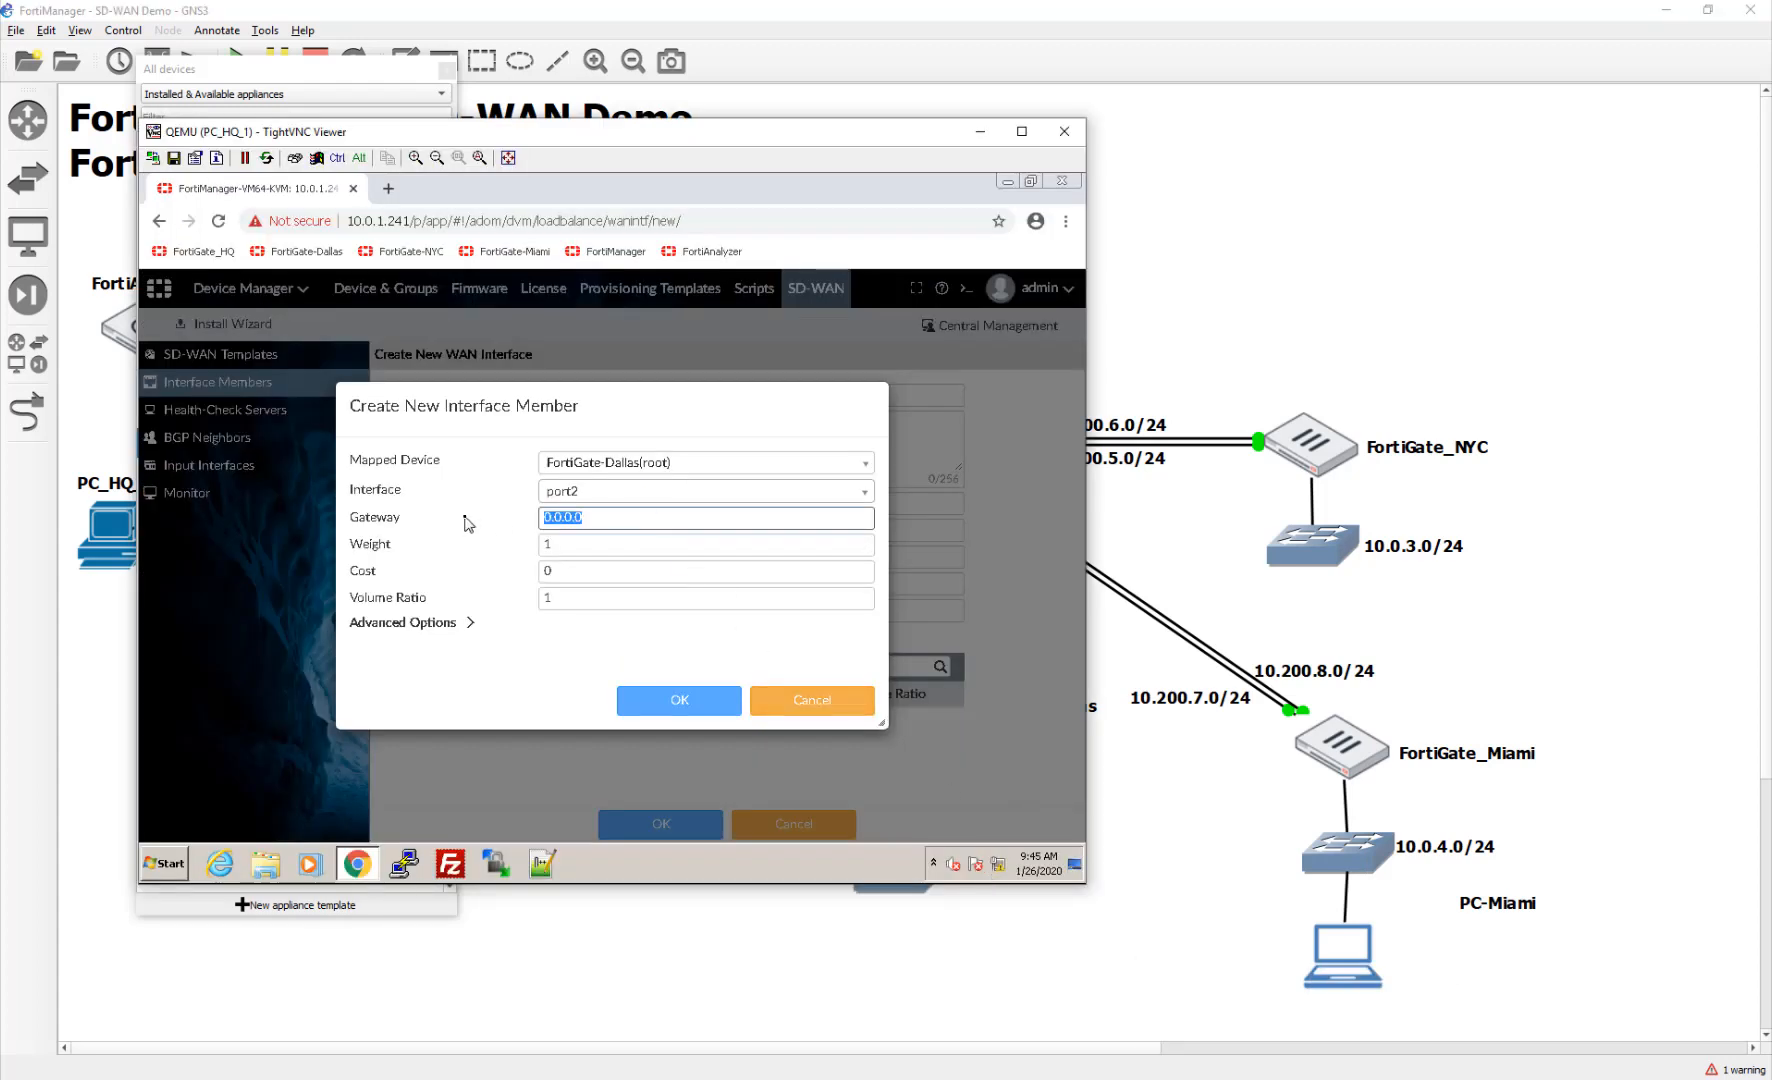
{"action": "type", "text": "10."}
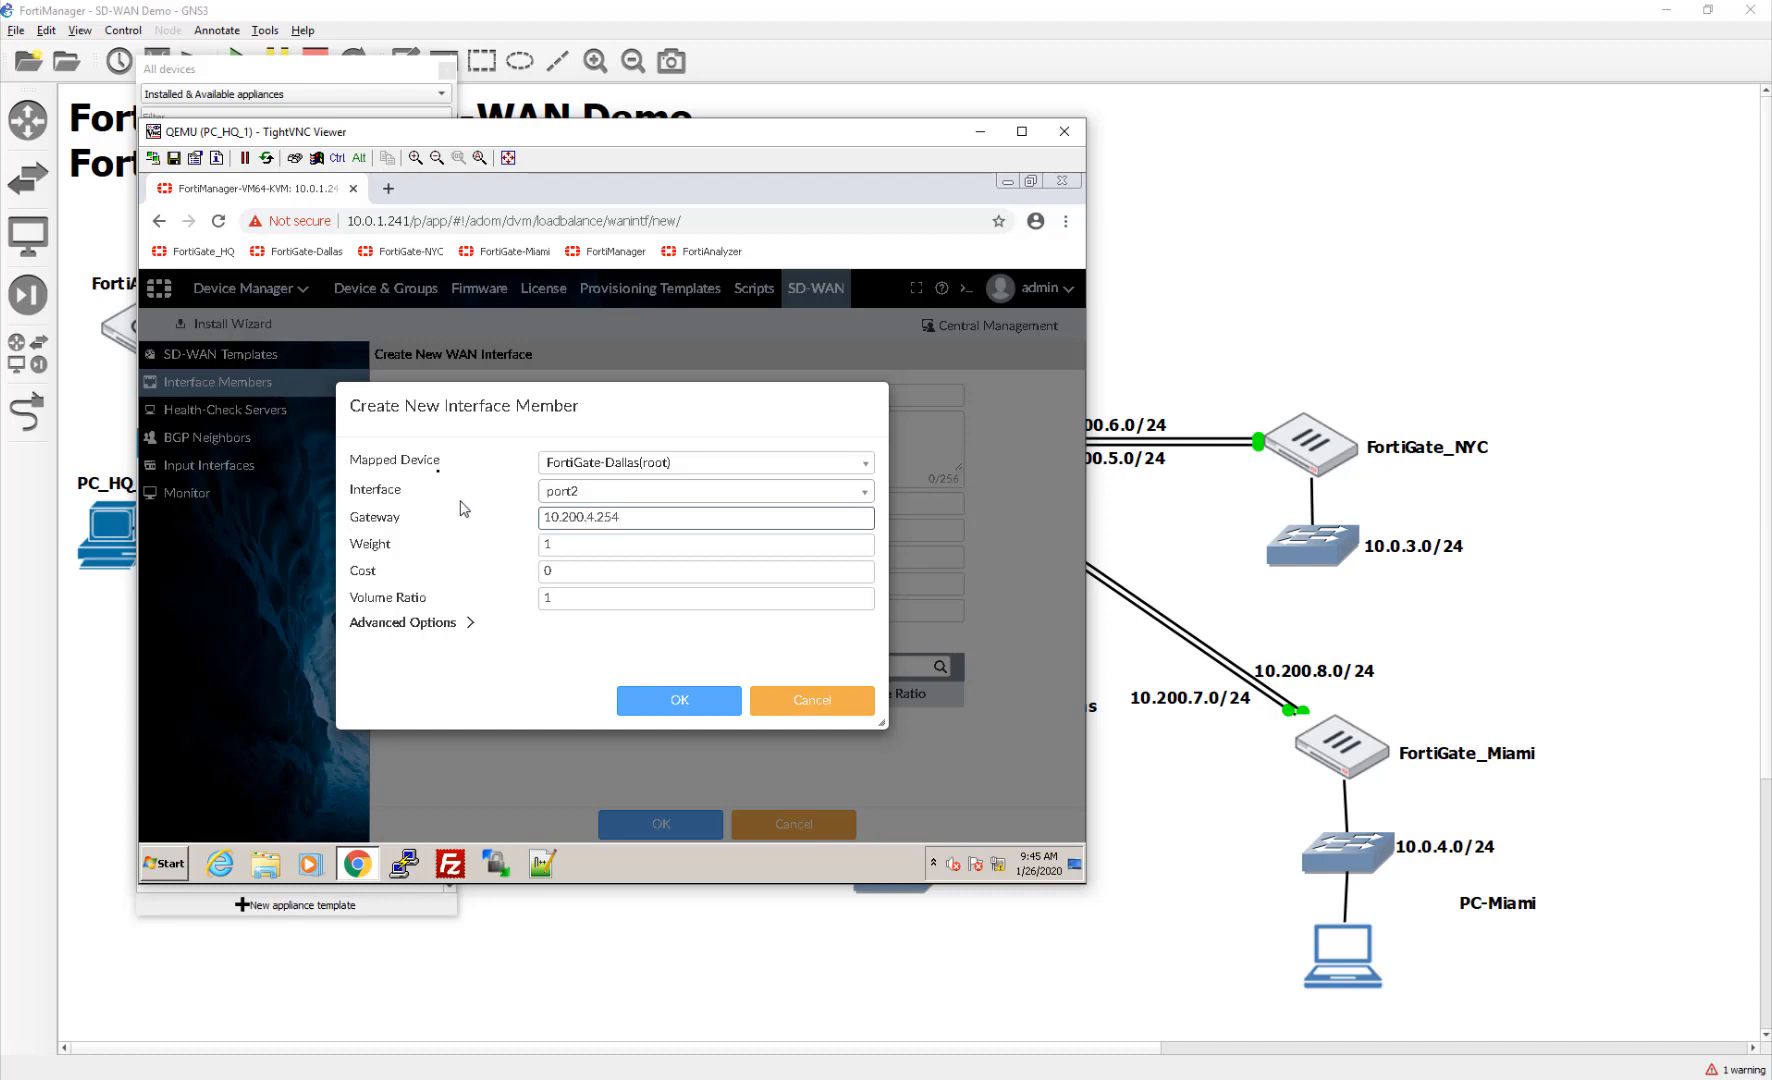
{"action": "left_click", "coordinate": [660, 703]}
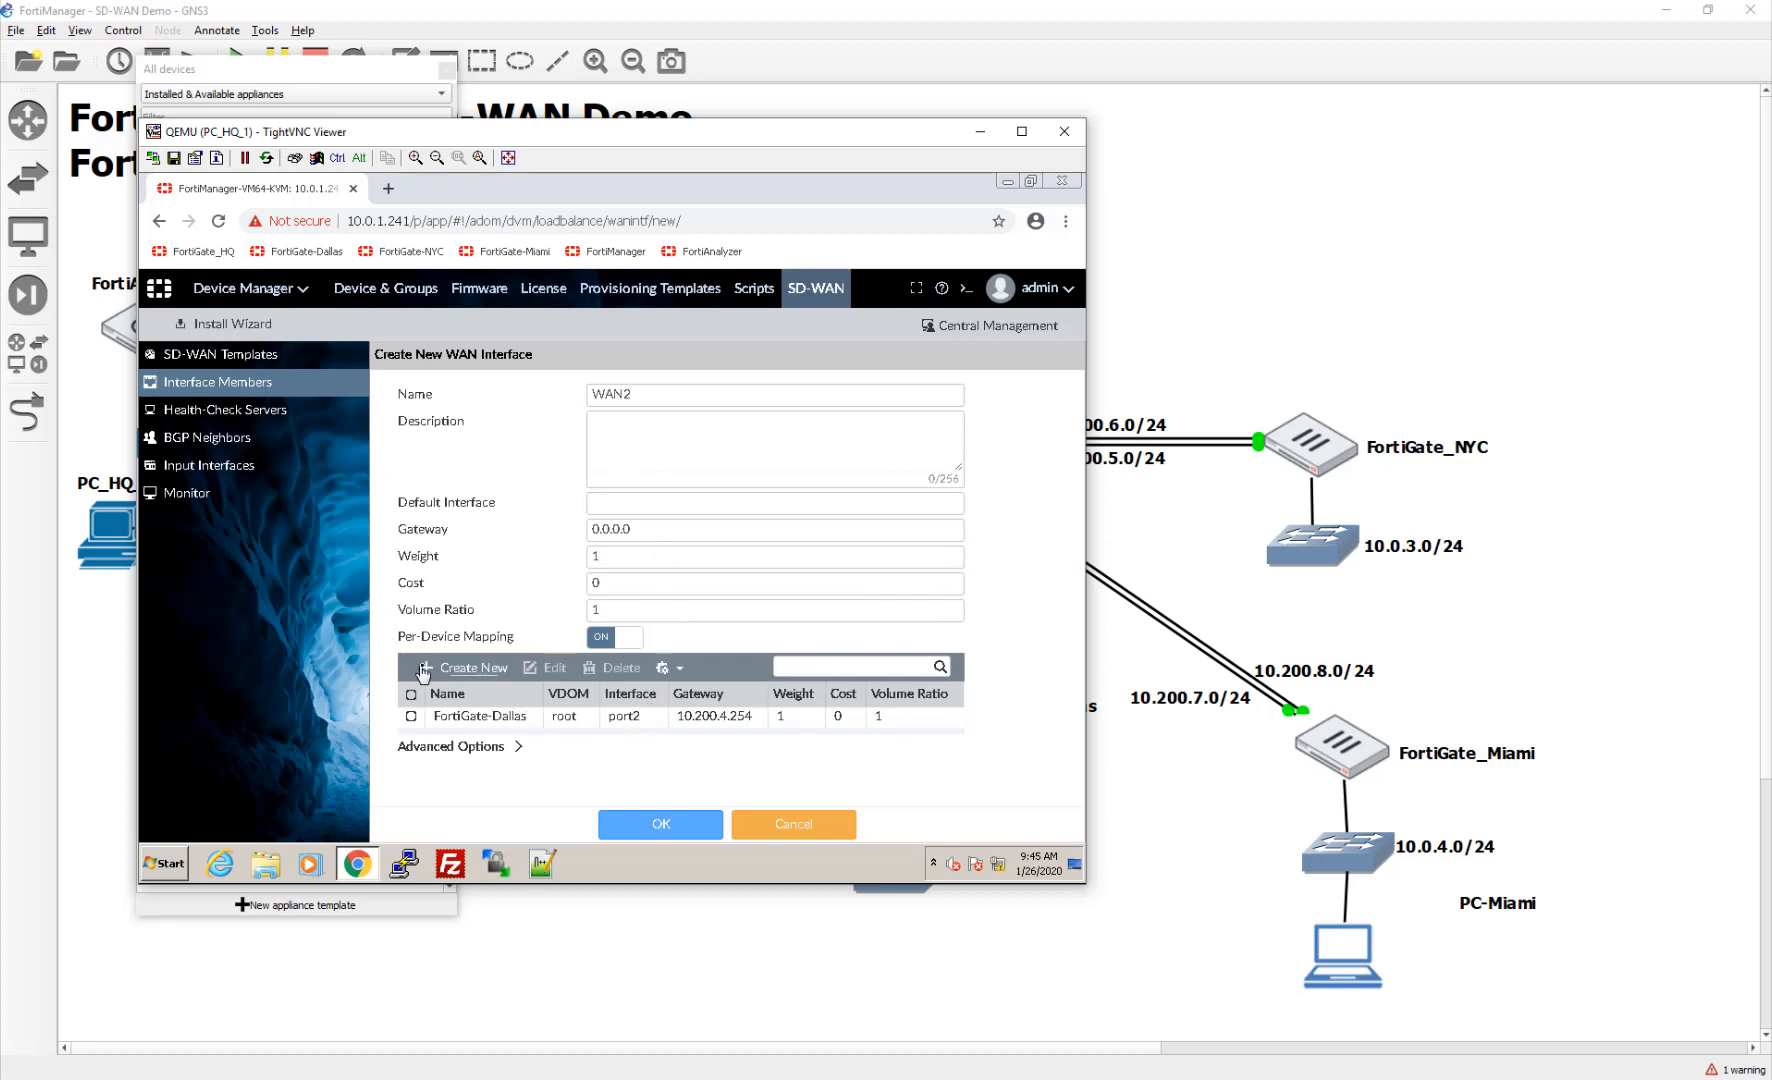
Step: Map FortiGate-HQ port2 via gateway 10.200.2.254
{"action": "left_click", "coordinate": [464, 668]}
{"action": "left_click", "coordinate": [742, 462]}
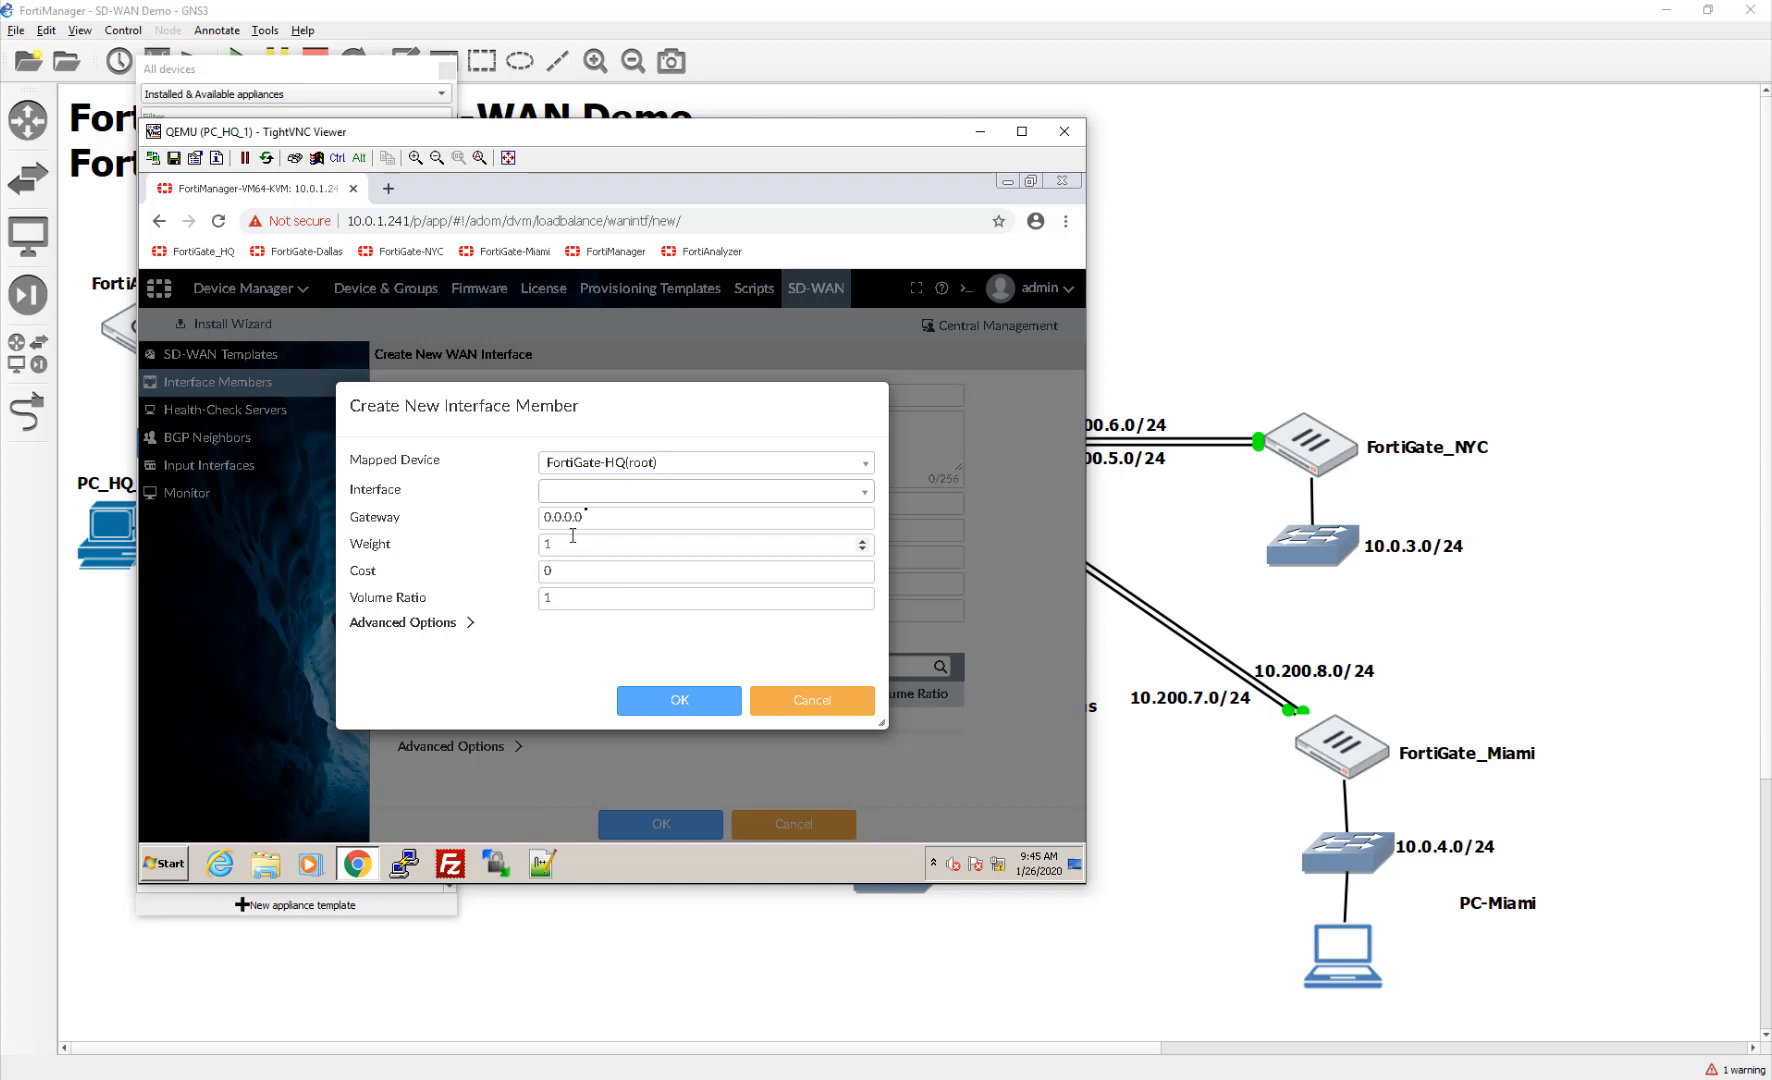
{"action": "left_click", "coordinate": [600, 492]}
{"action": "left_click", "coordinate": [614, 600]}
{"action": "left_click_drag", "start_coordinate": [600, 517], "coordinate": [458, 512]}
{"action": "type", "text": "10.200"}
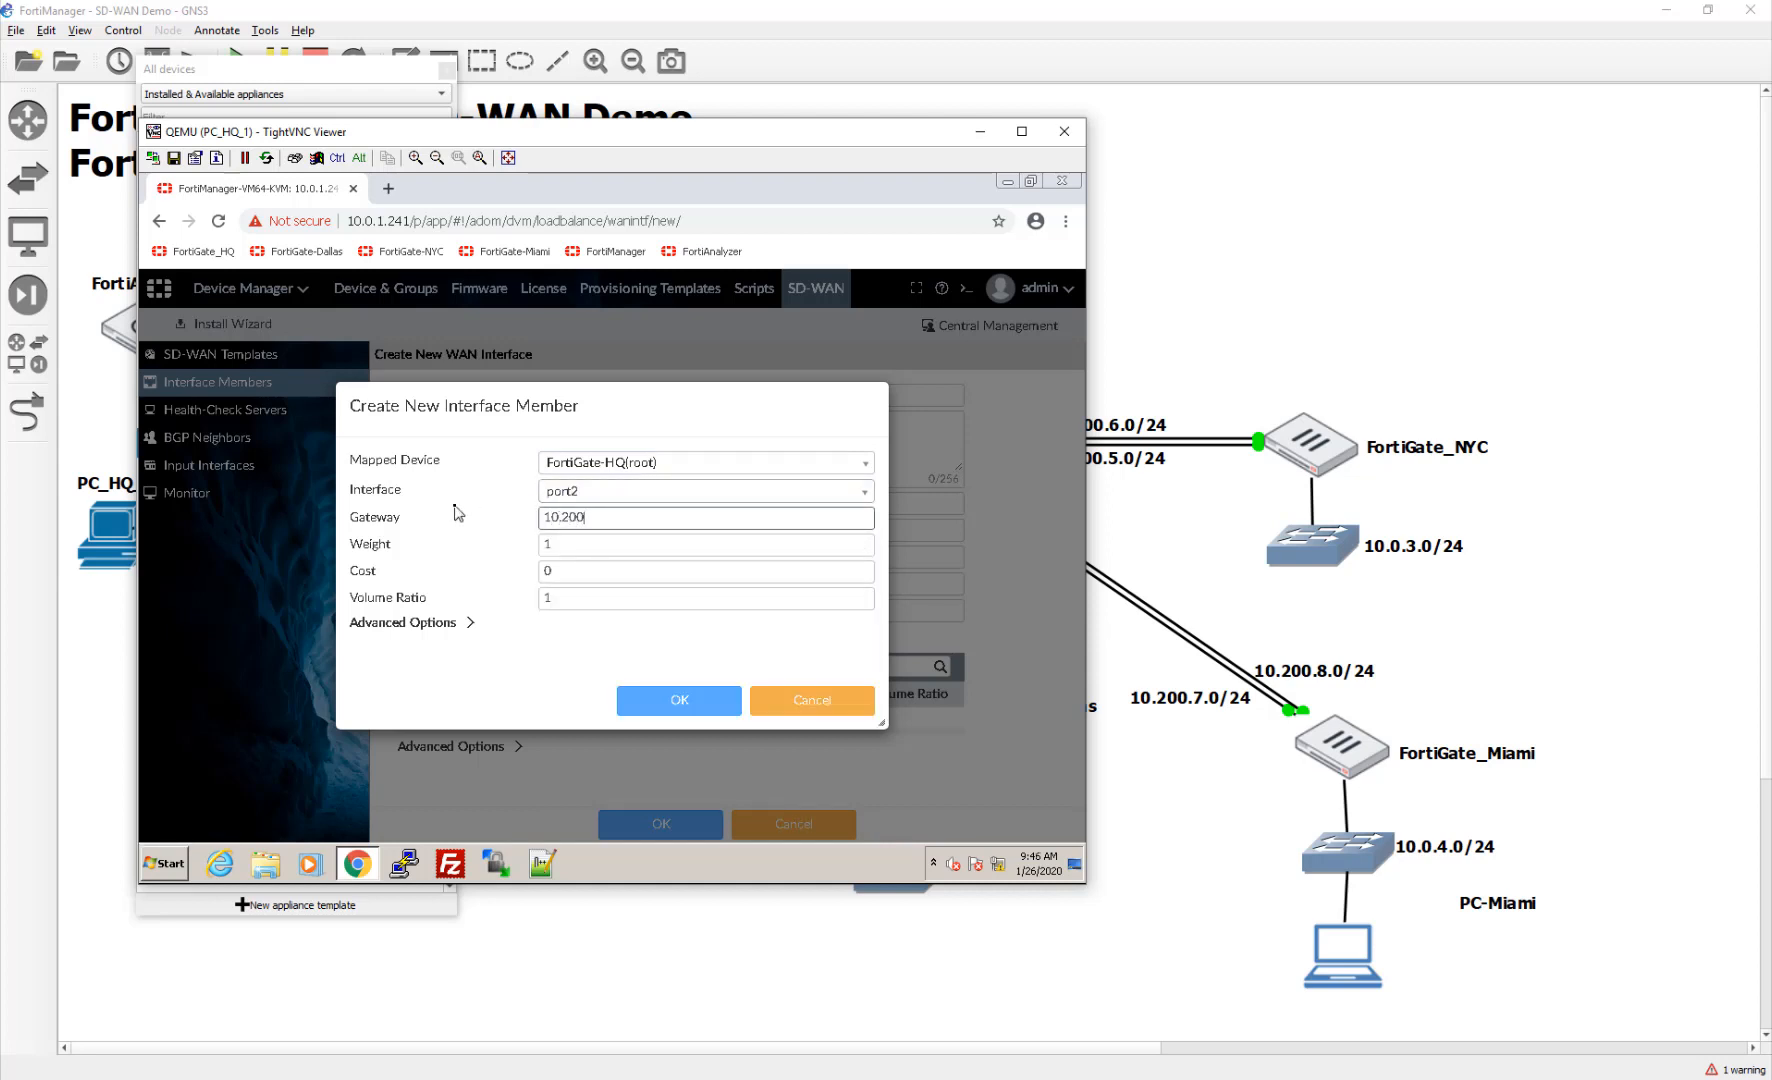
{"action": "type", "text": ".2.254"}
{"action": "left_click", "coordinate": [621, 690]}
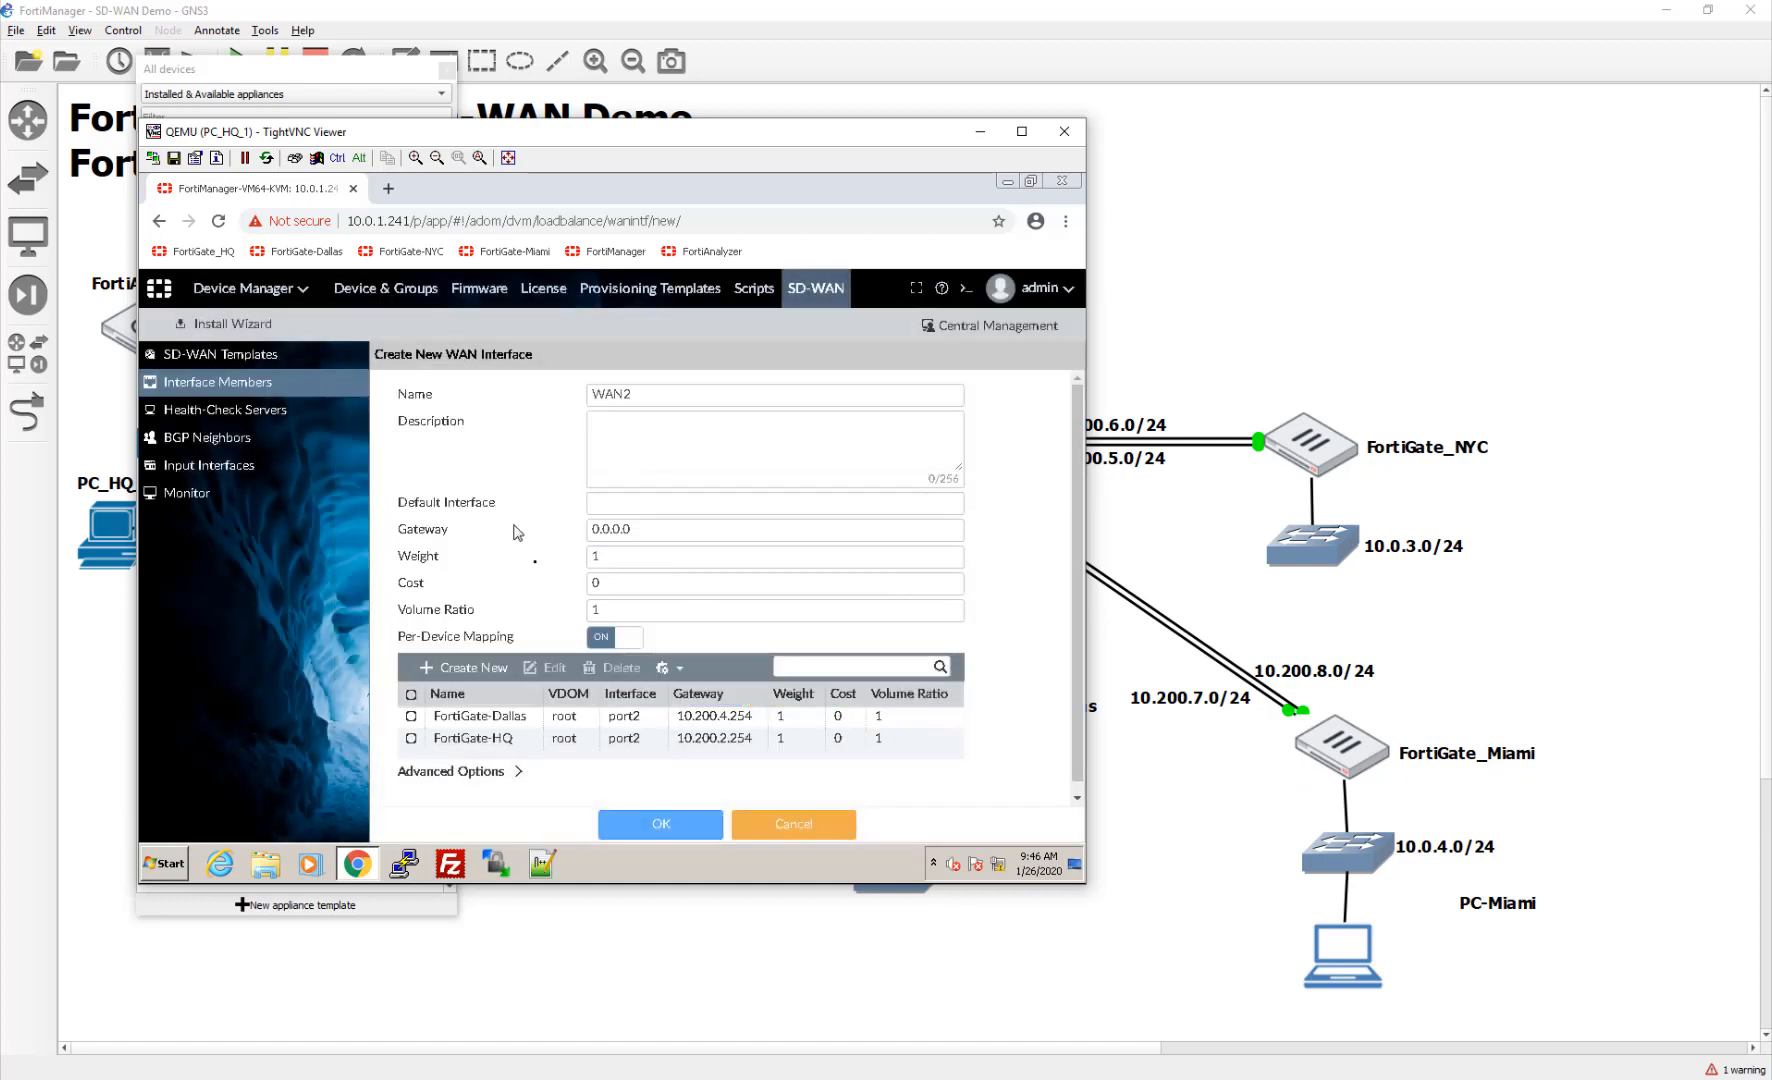
{"action": "left_click", "coordinate": [468, 667]}
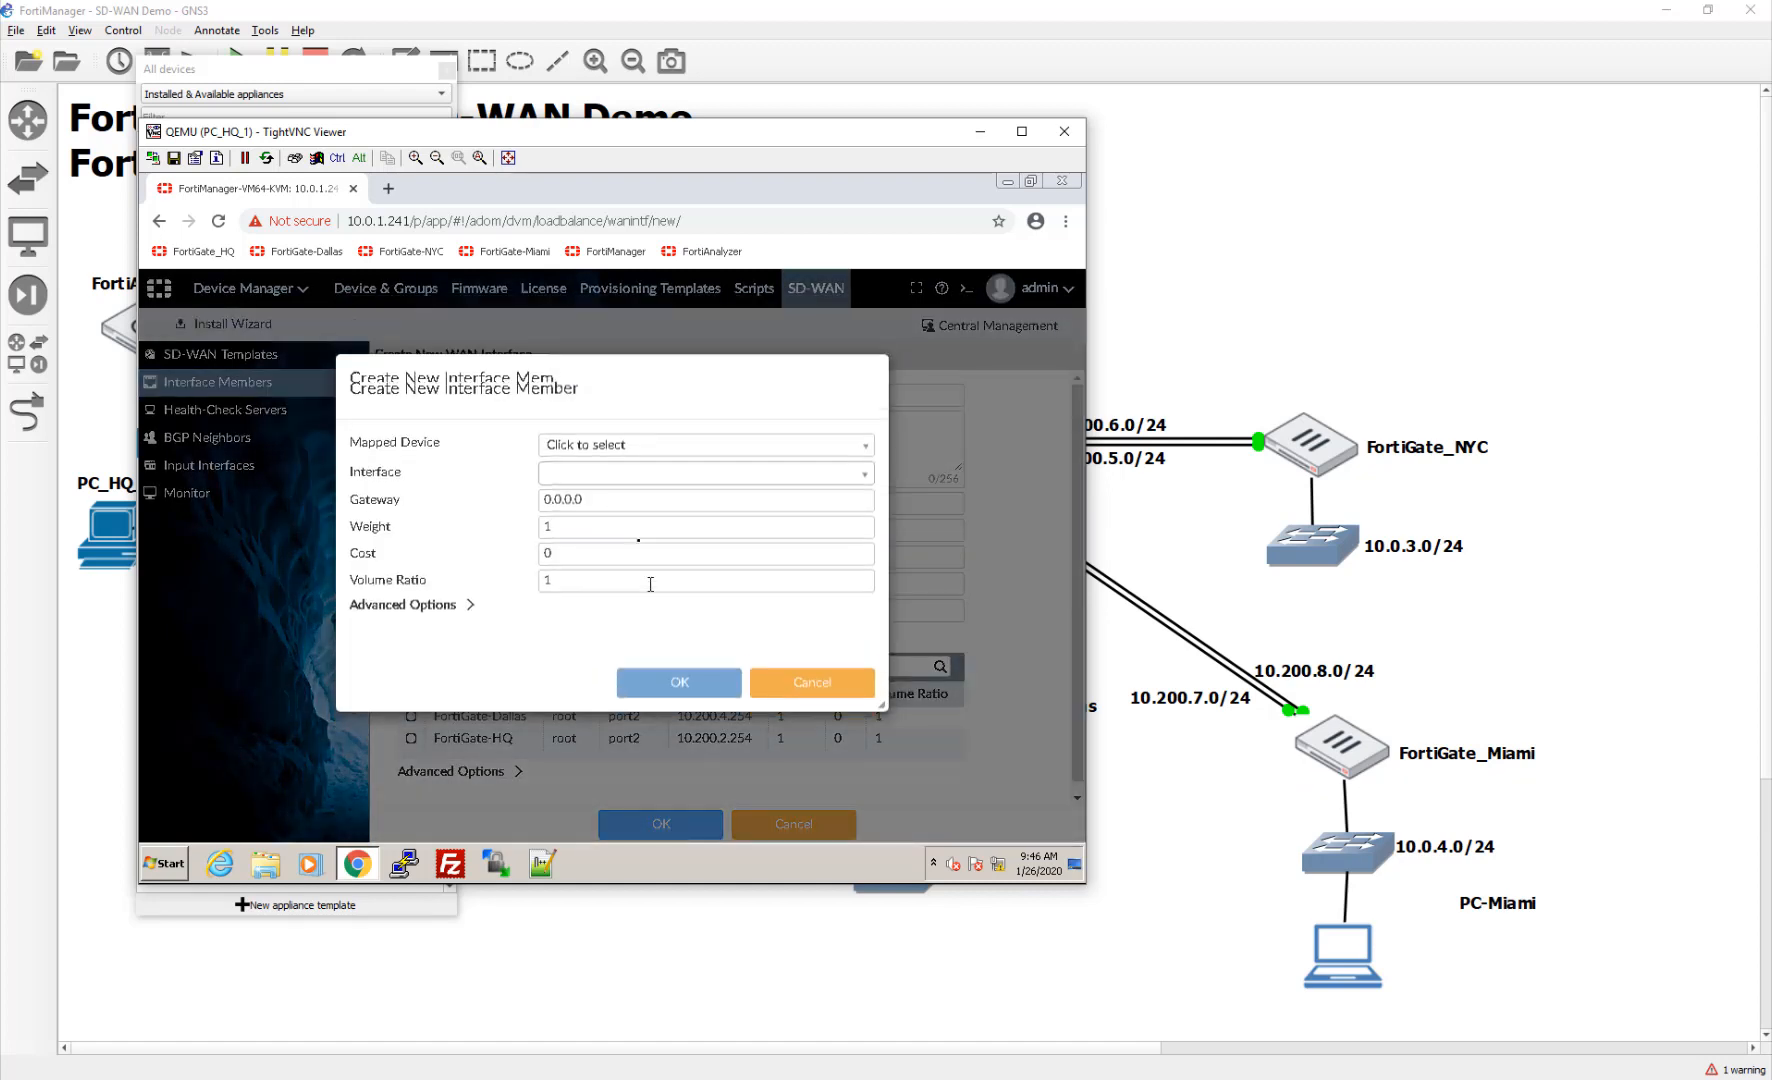
Step: Map FortiGate-Miami to port2 with gateway 10.200.8.254 in WAN2
{"action": "left_click", "coordinate": [615, 468]}
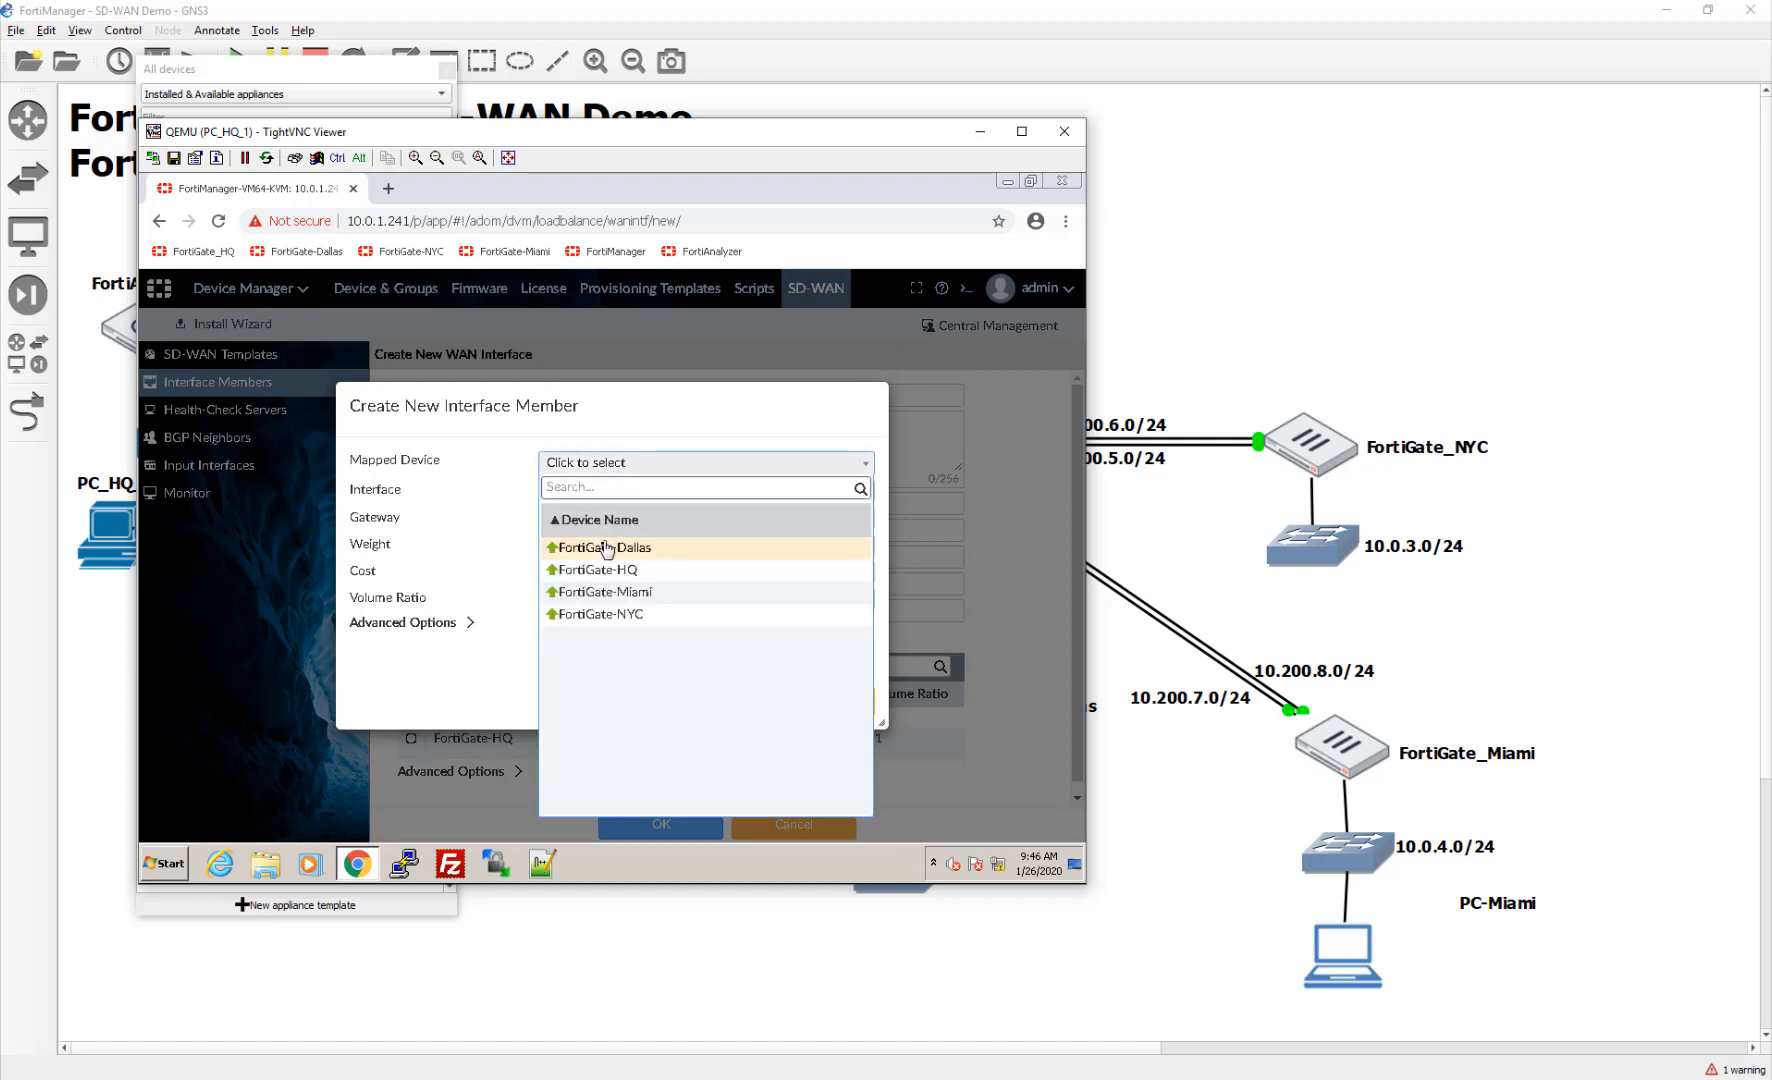
{"action": "left_click", "coordinate": [603, 592]}
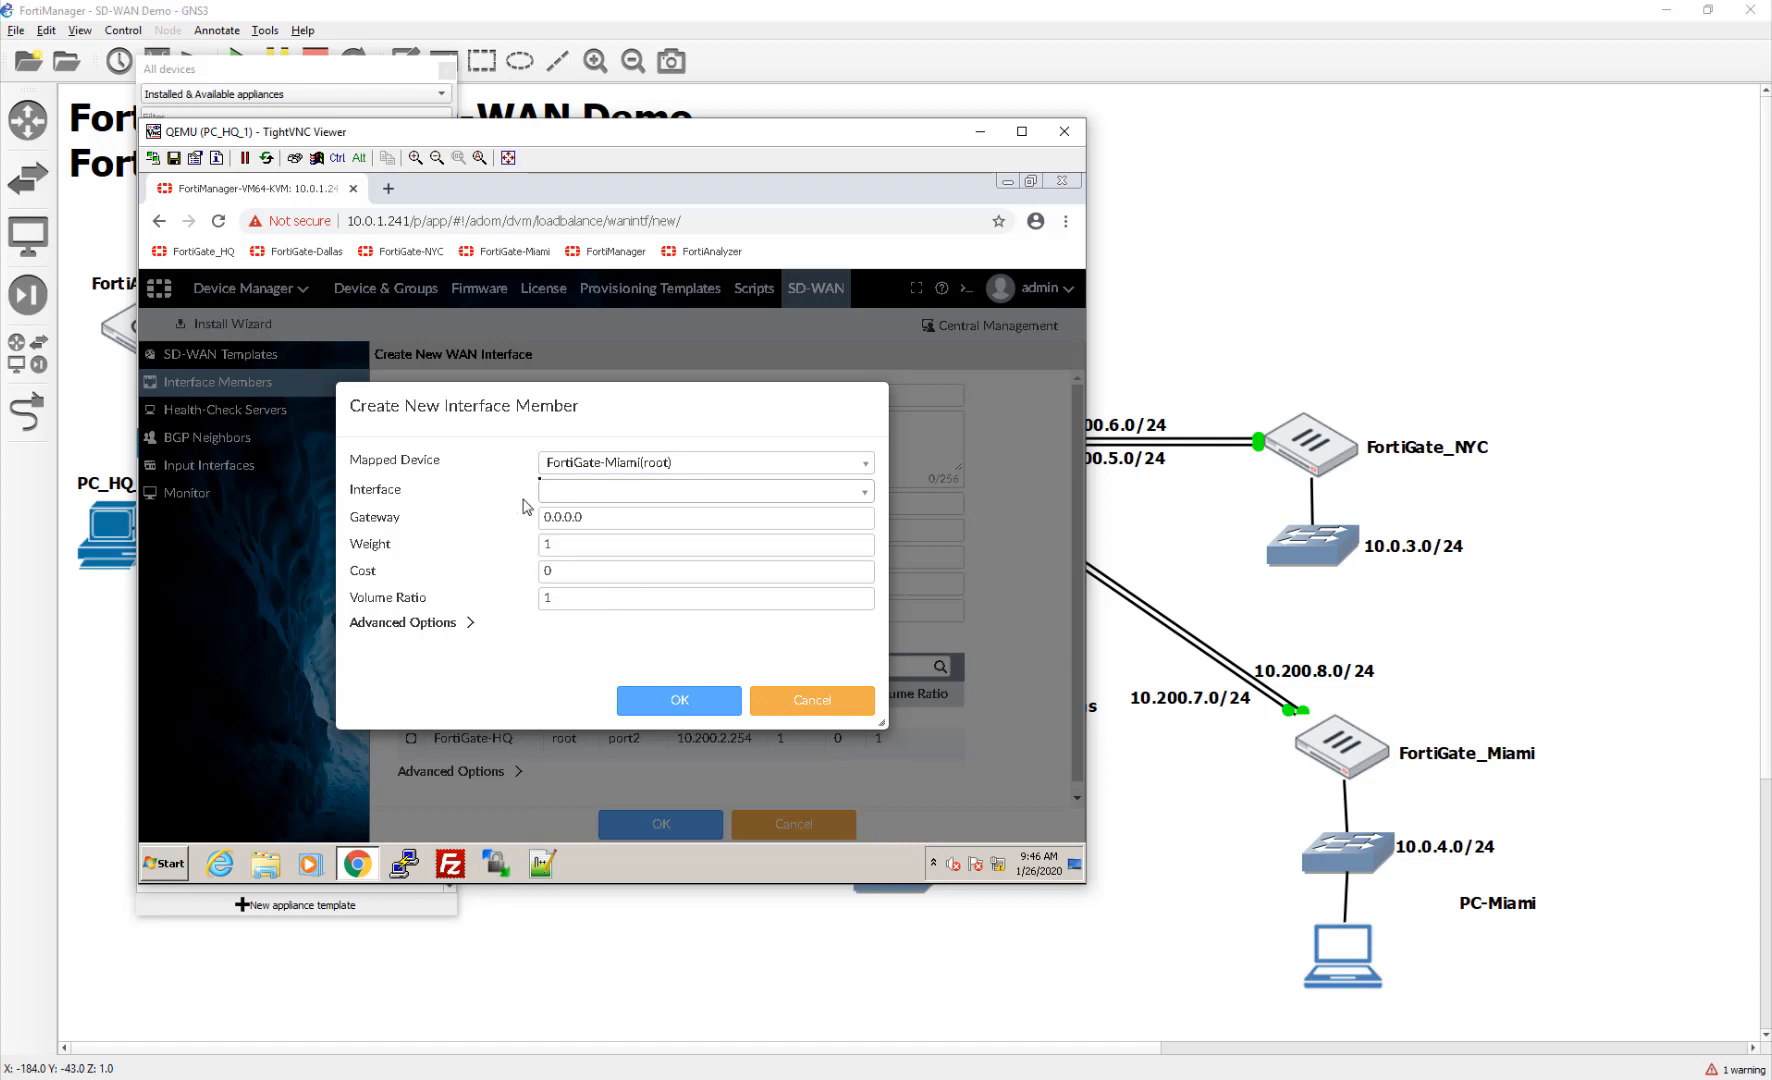
{"action": "left_click", "coordinate": [654, 492]}
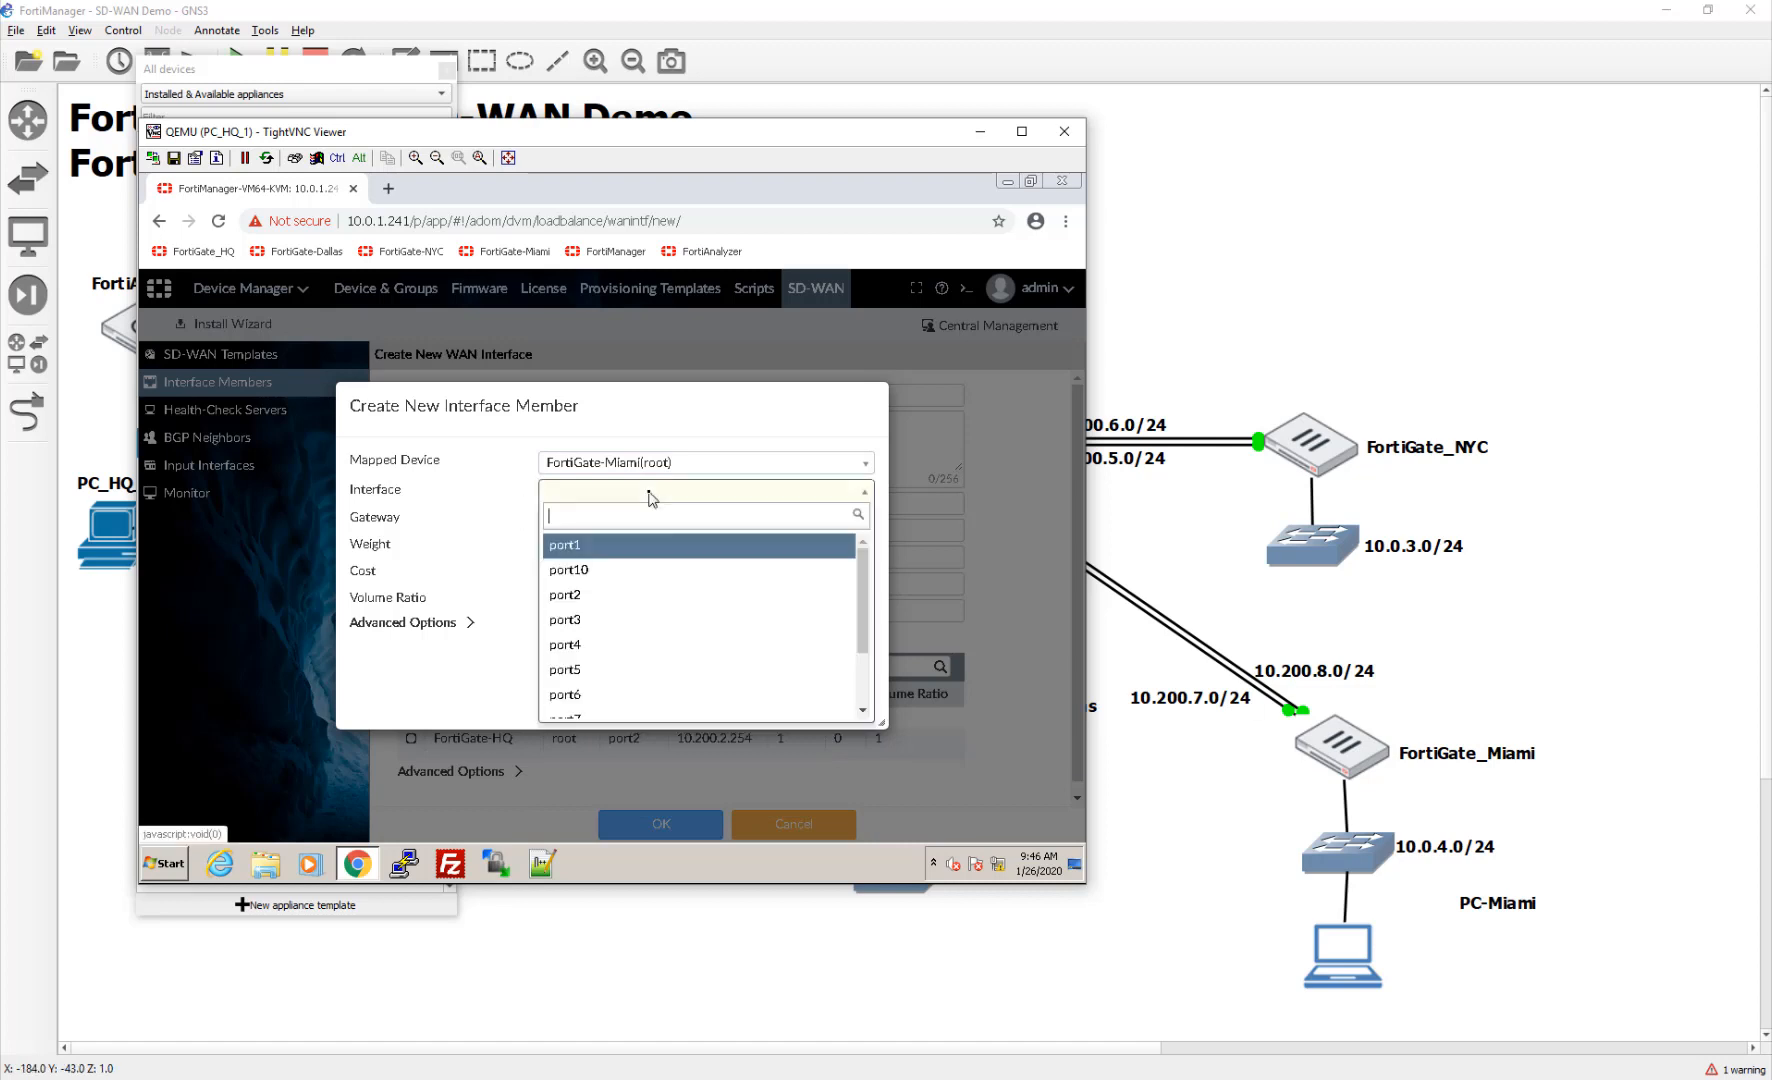
{"action": "left_click", "coordinate": [645, 594]}
{"action": "left_click_drag", "start_coordinate": [606, 517], "coordinate": [437, 517]}
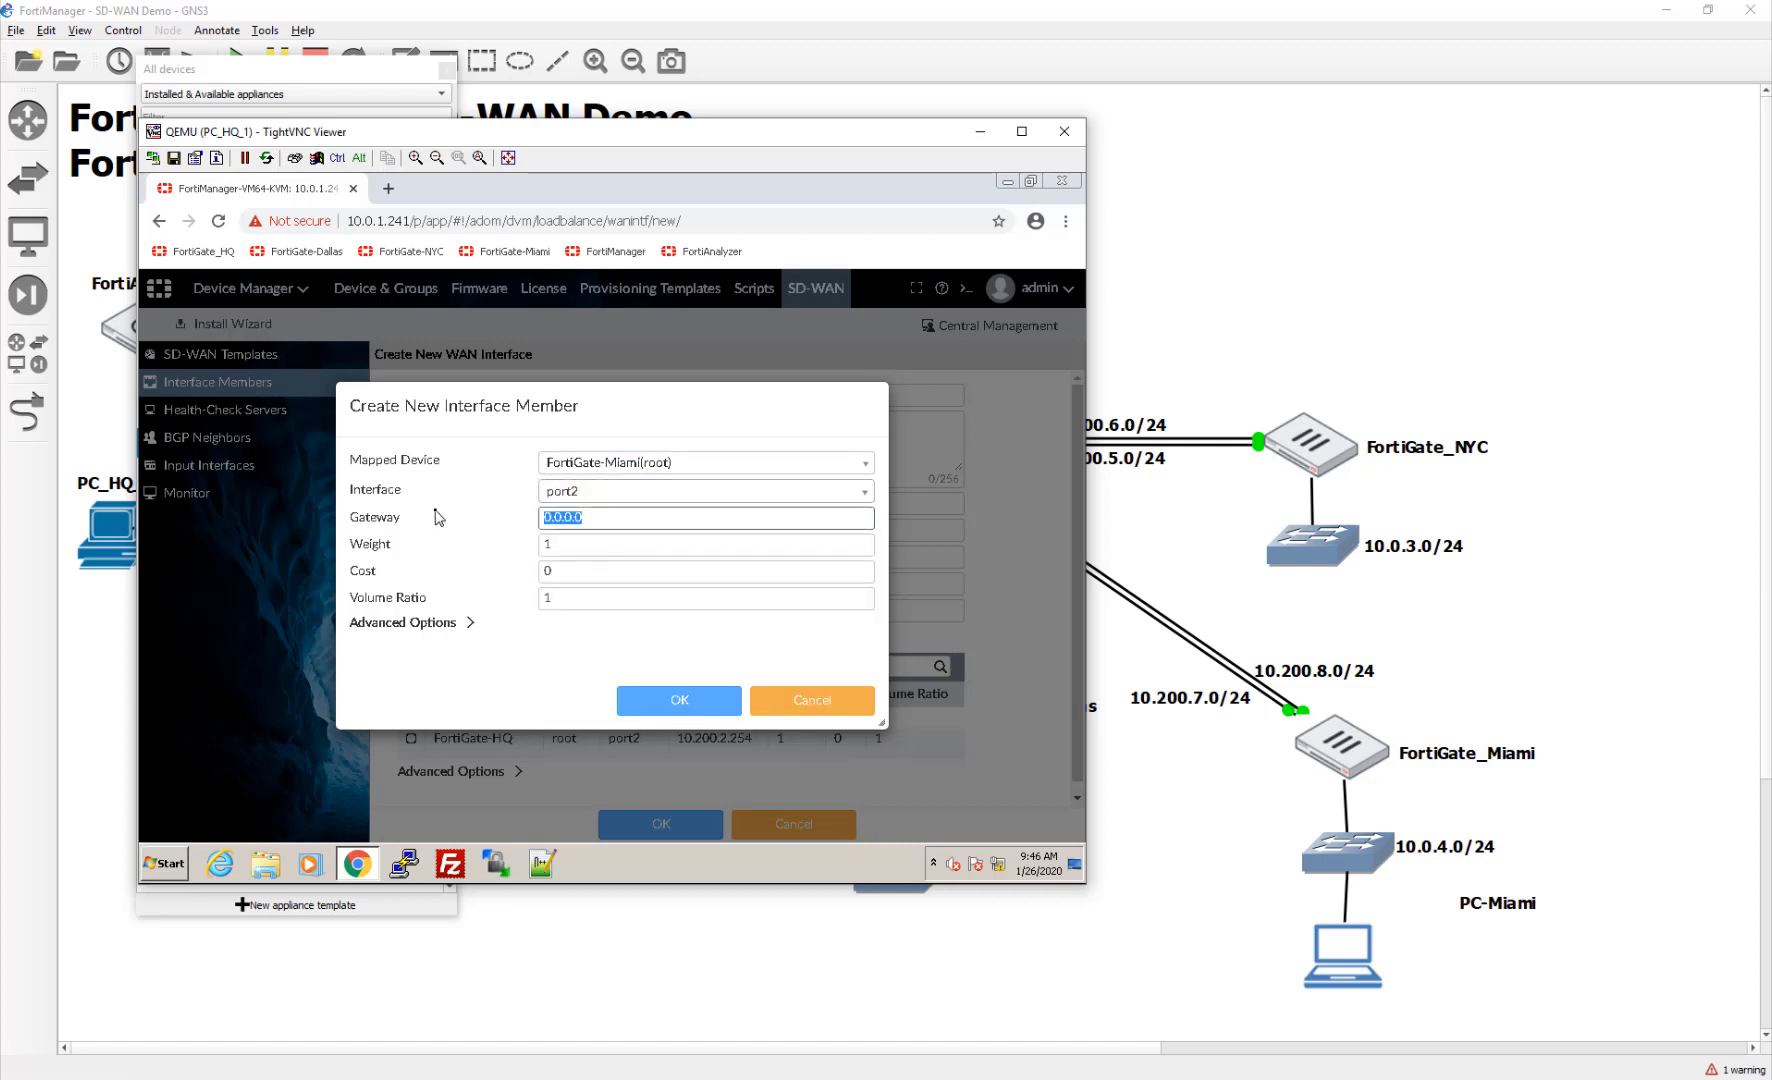
{"action": "type", "text": "10.200"}
{"action": "left_click", "coordinate": [662, 706]}
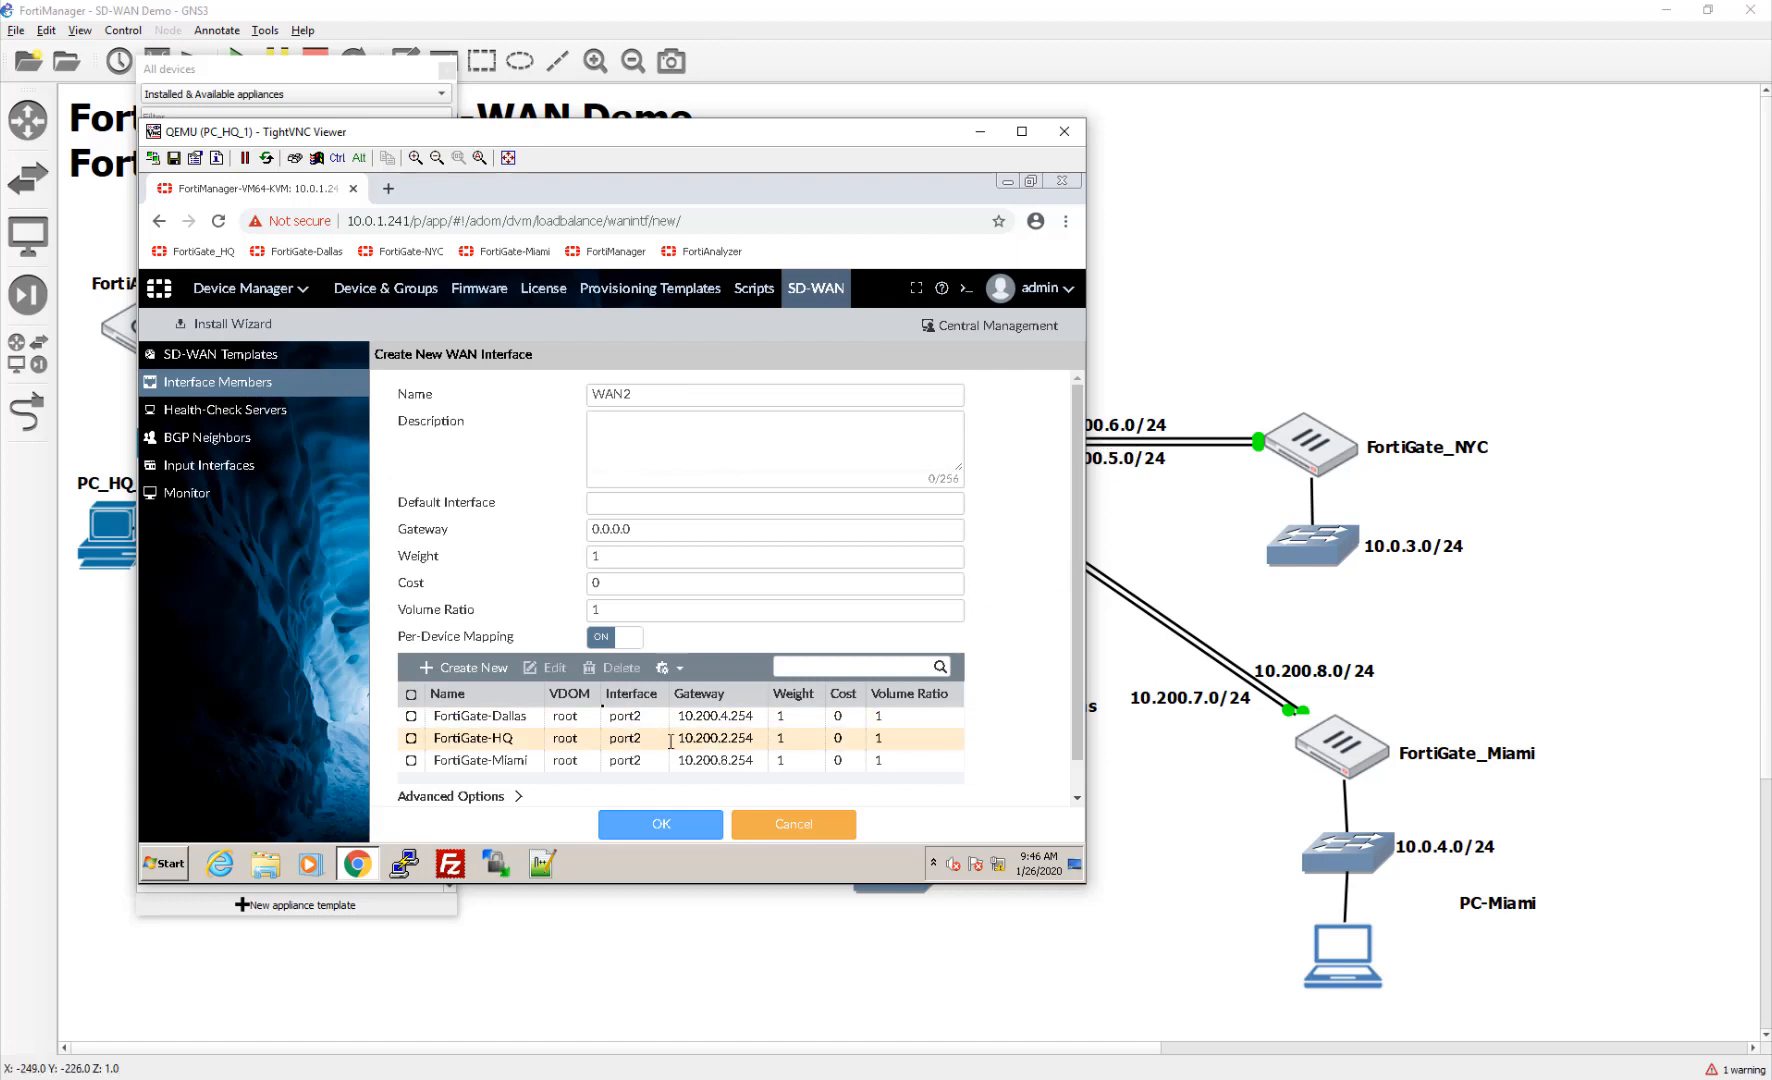
{"action": "left_click", "coordinate": [677, 832]}
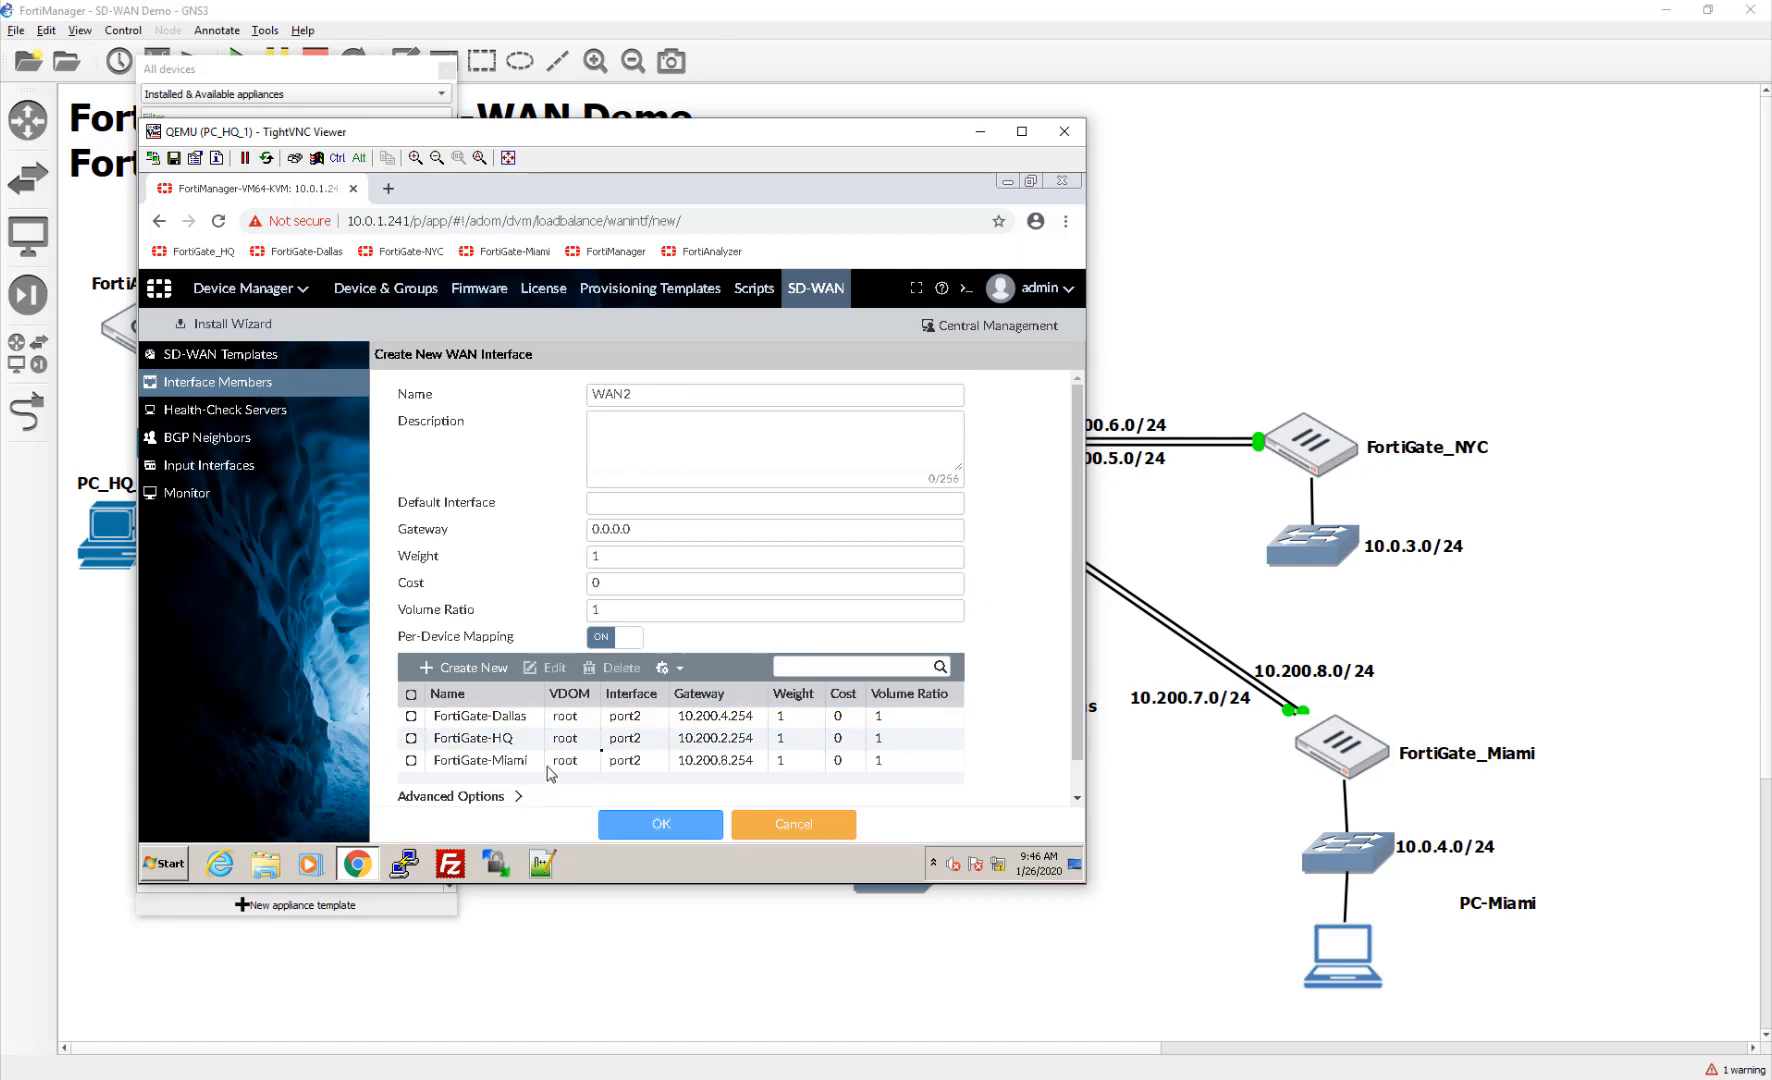
Step: Map FortiGate-NYC to port2 via 10.200.8.254, then try saving WAN2
{"action": "left_click", "coordinate": [464, 667]}
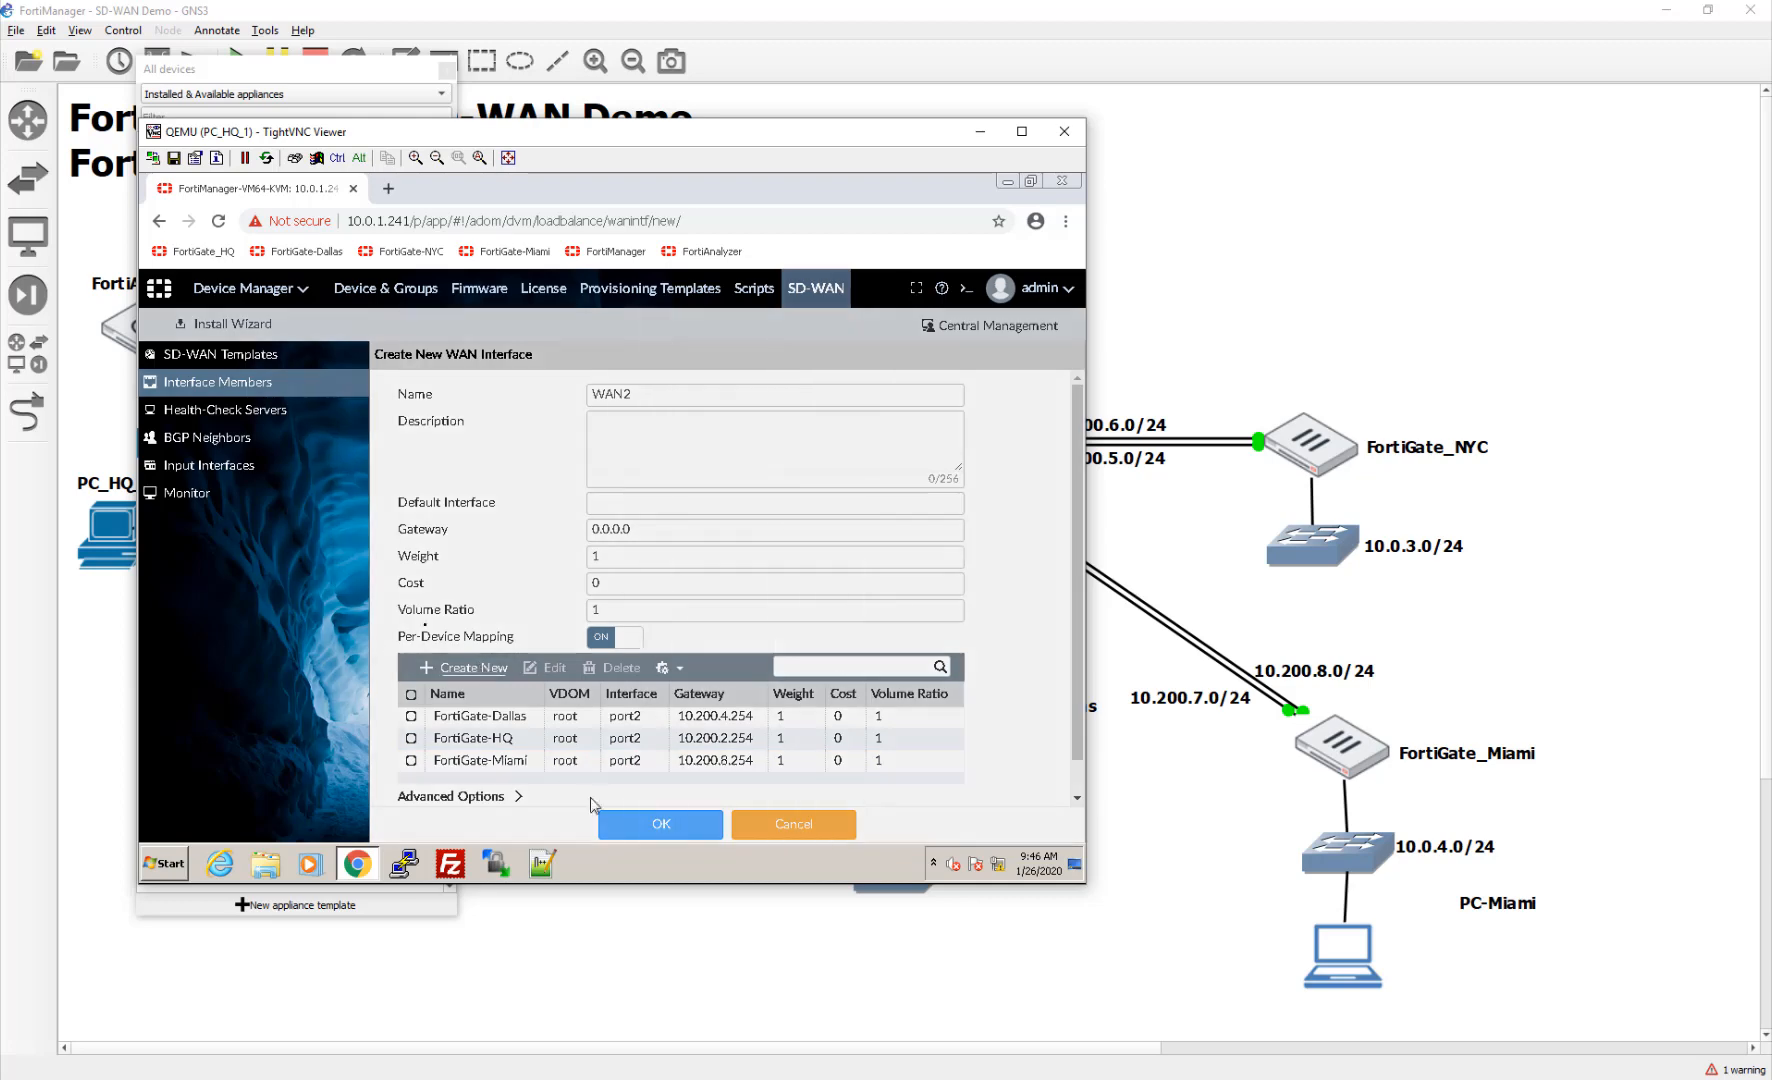
{"action": "left_click", "coordinate": [636, 462]}
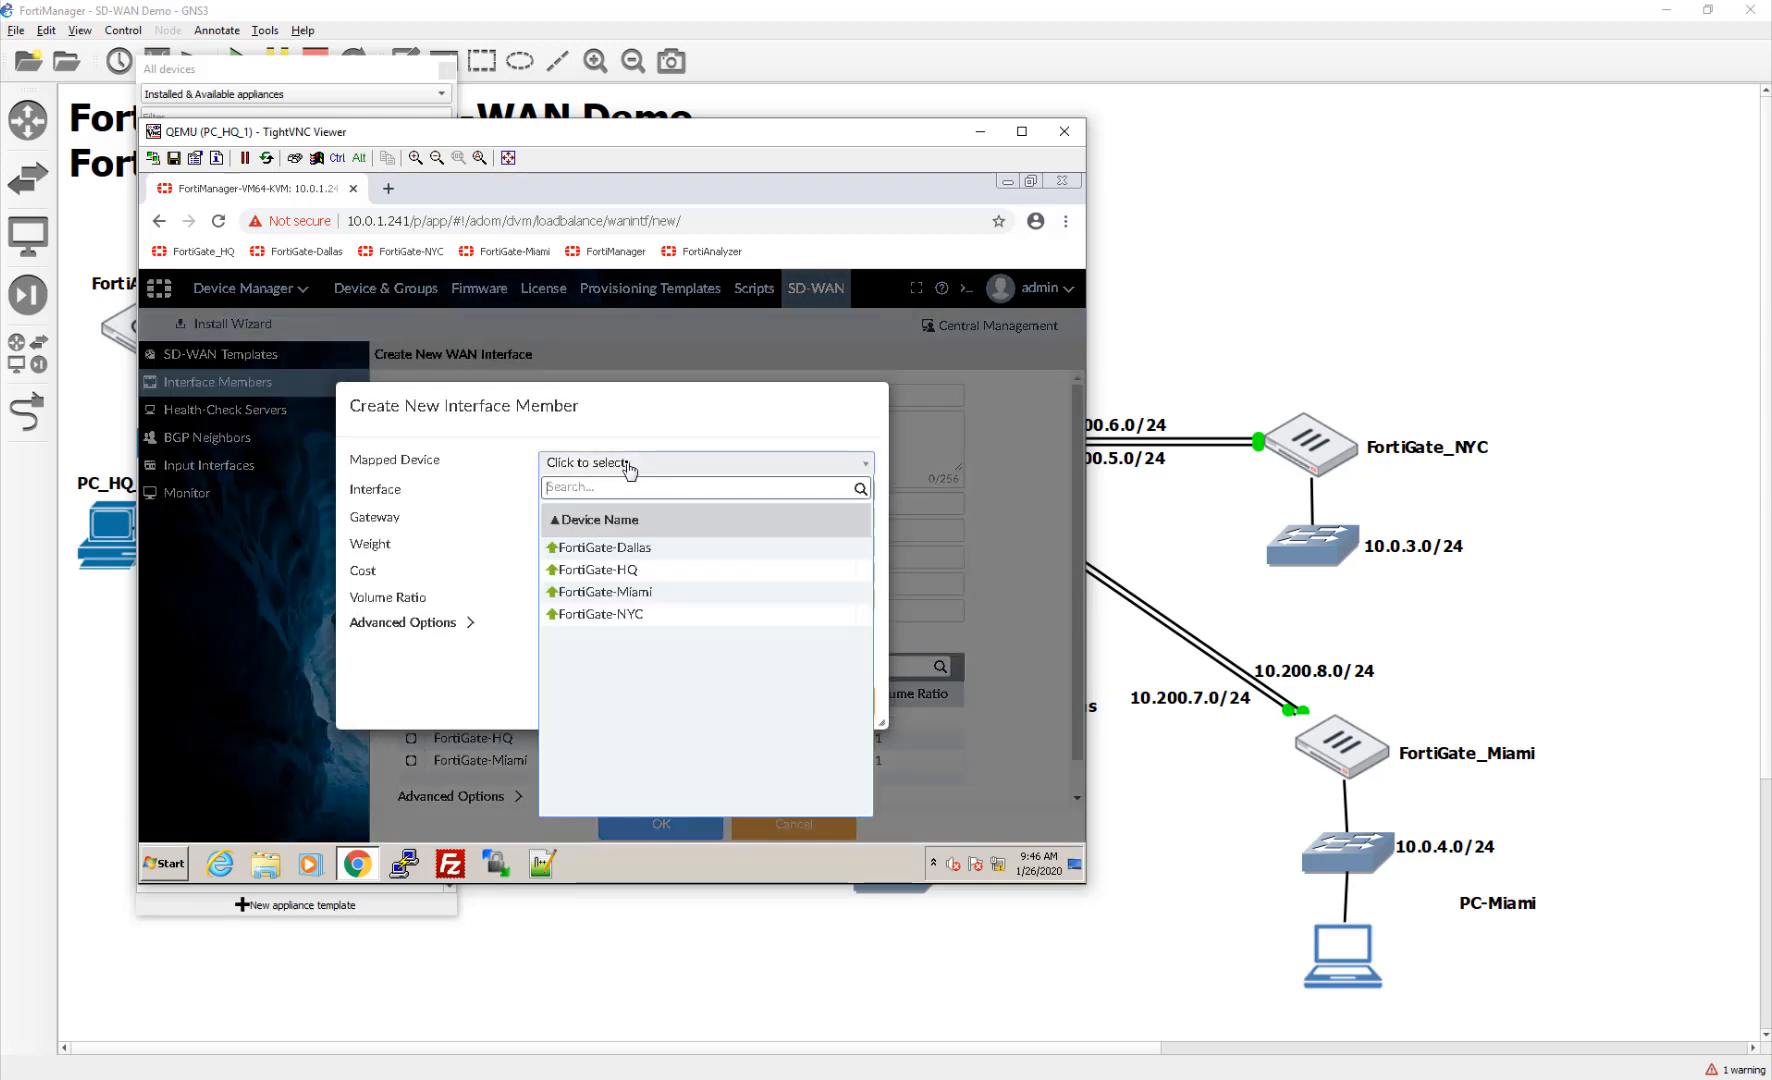
{"action": "left_click", "coordinate": [633, 614]}
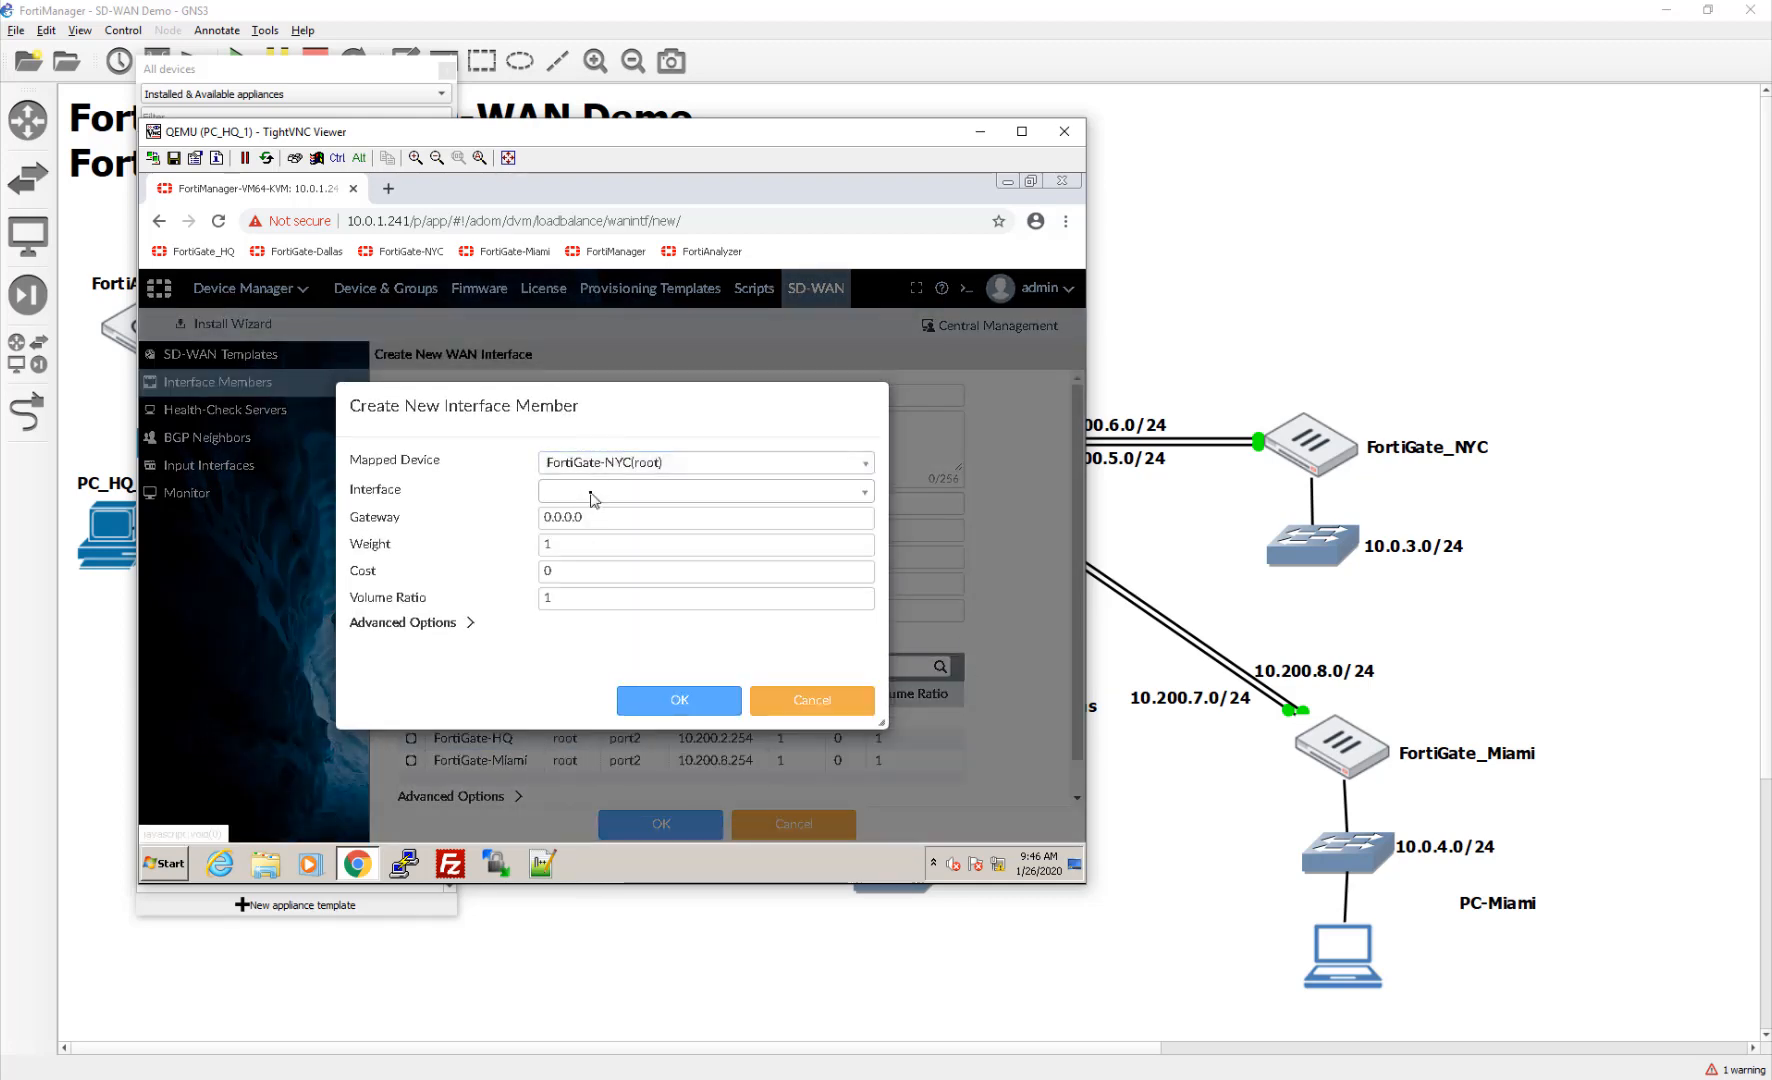
{"action": "left_click", "coordinate": [592, 492]}
{"action": "left_click", "coordinate": [598, 594]}
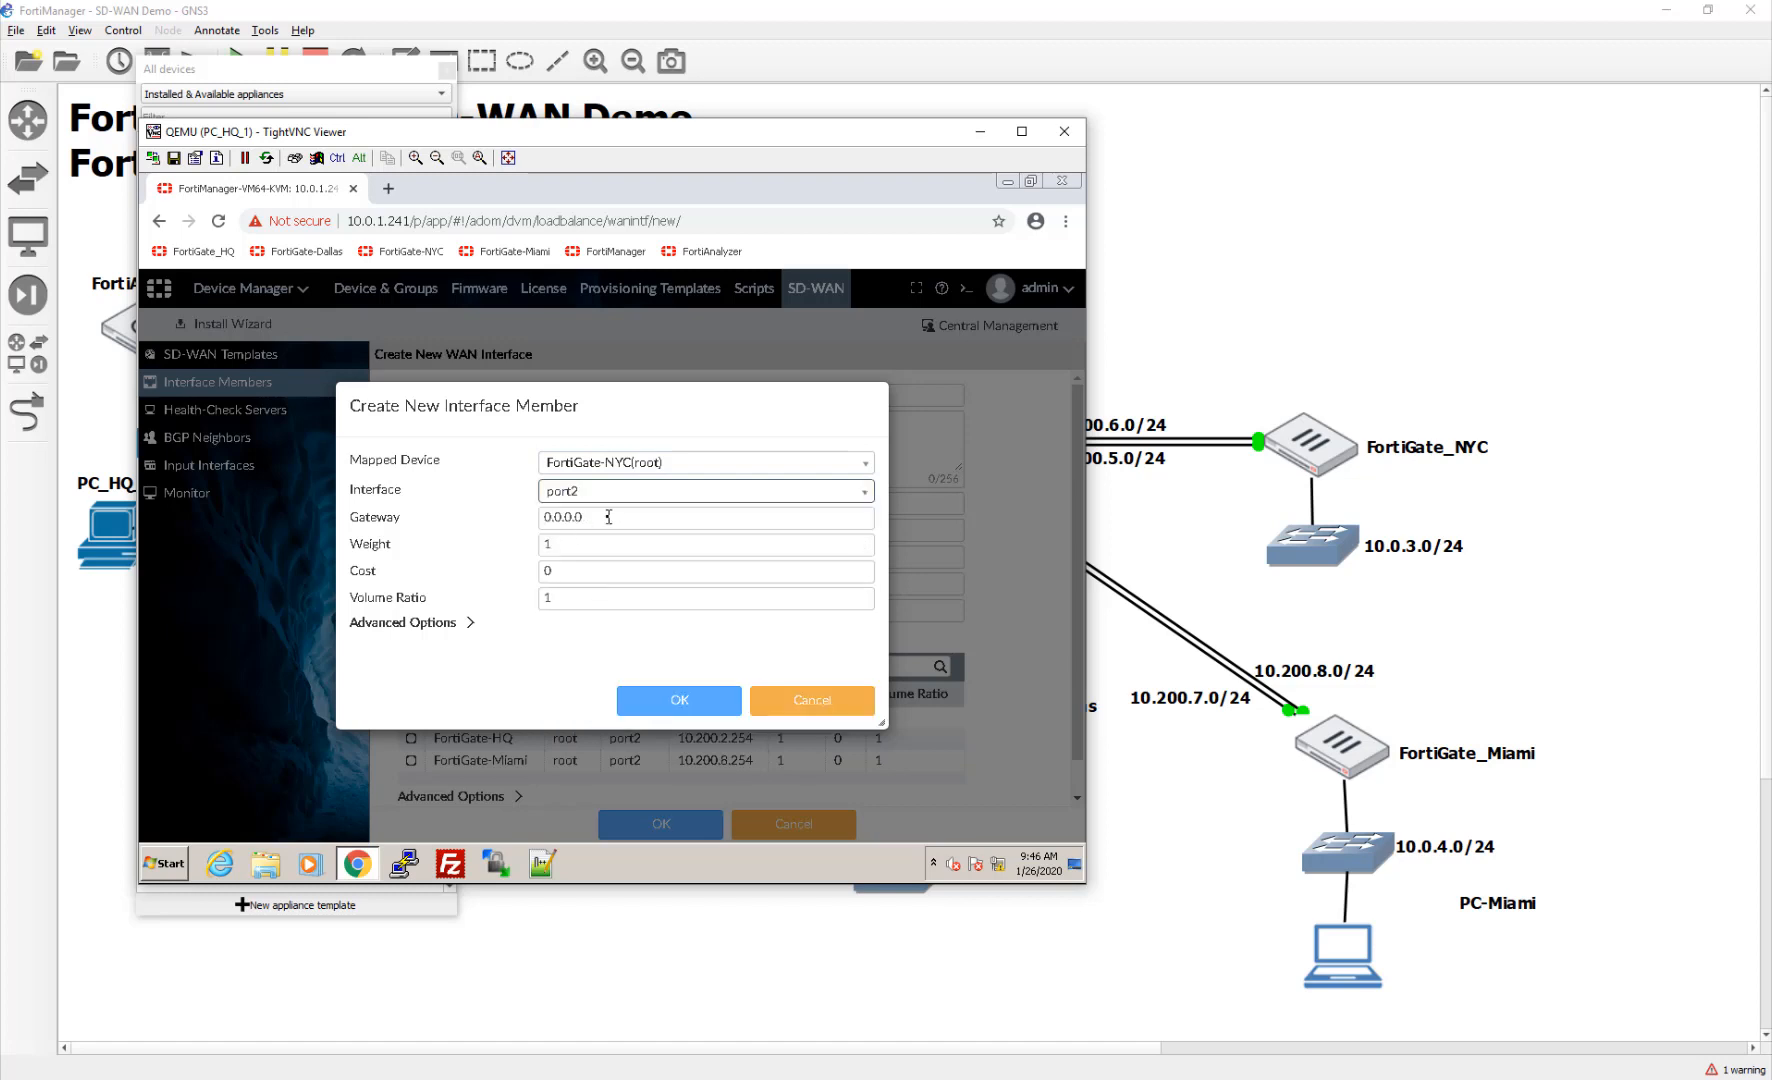
{"action": "key", "text": "Tab"}
{"action": "type", "text": "10"}
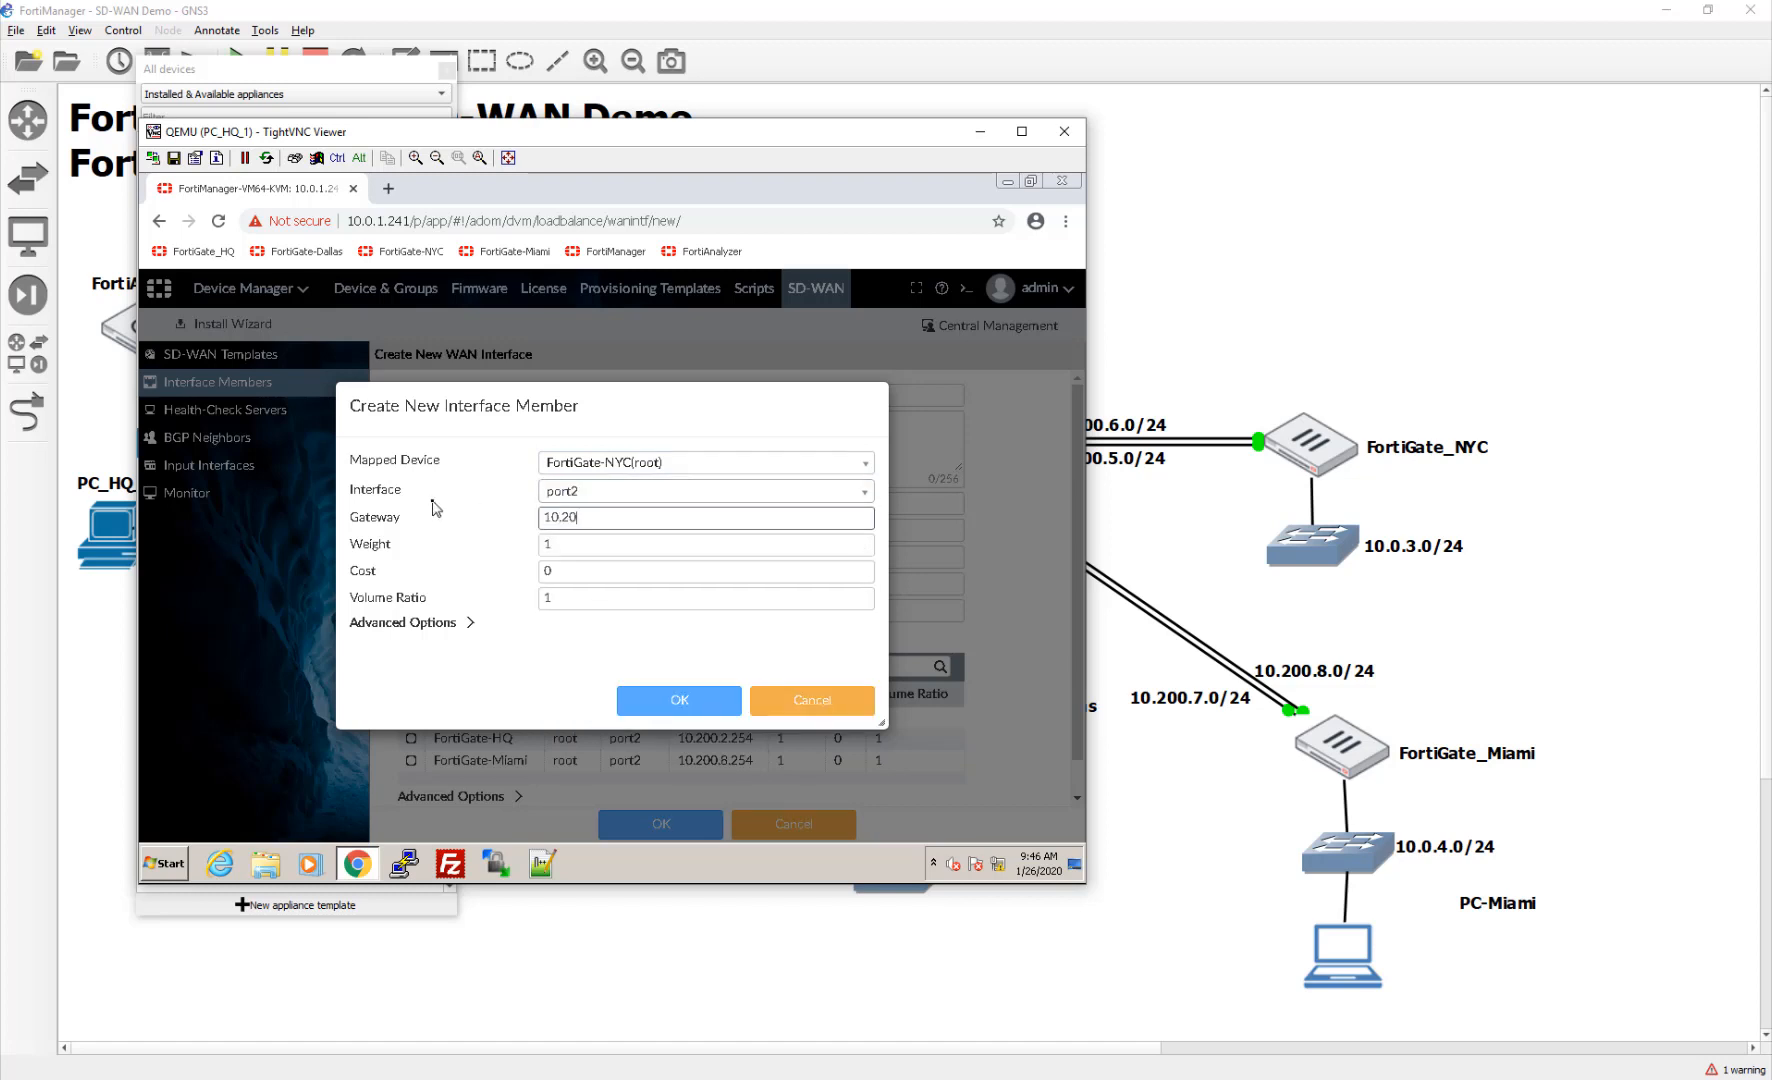
{"action": "type", "text": ".200.8.254"}
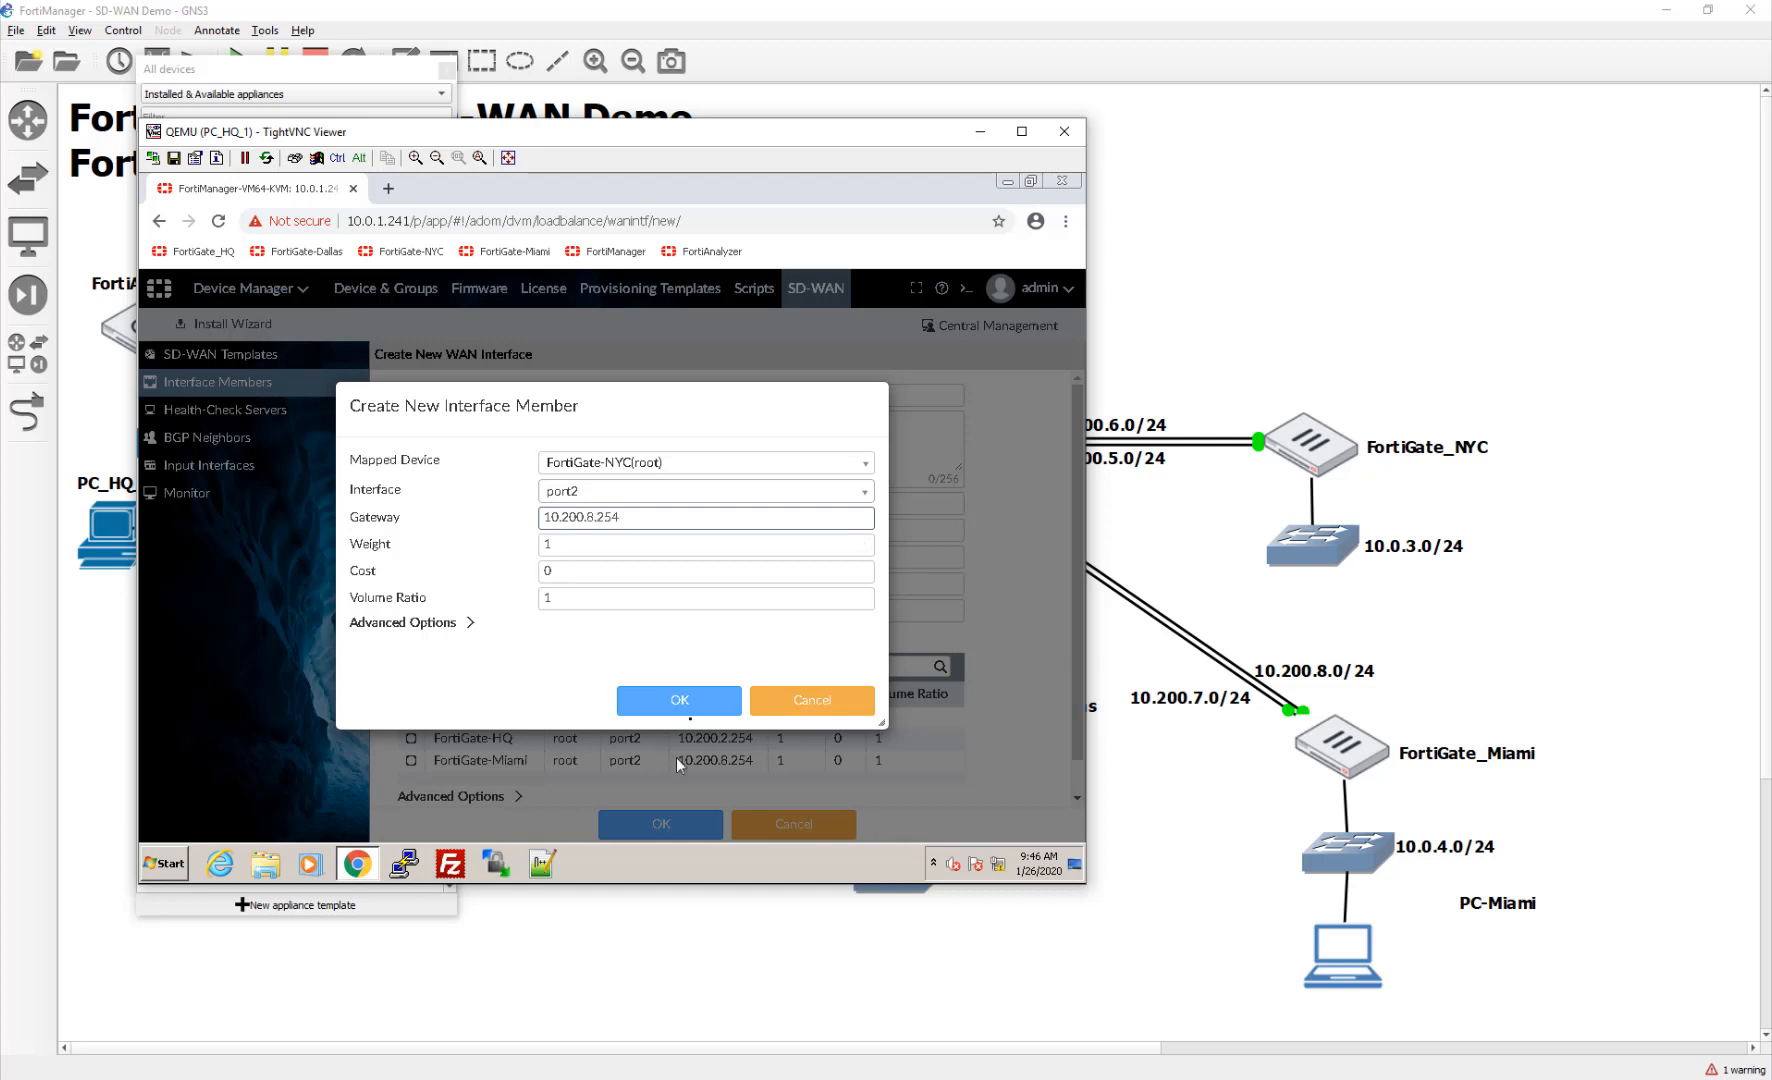
{"action": "left_click", "coordinate": [668, 702]}
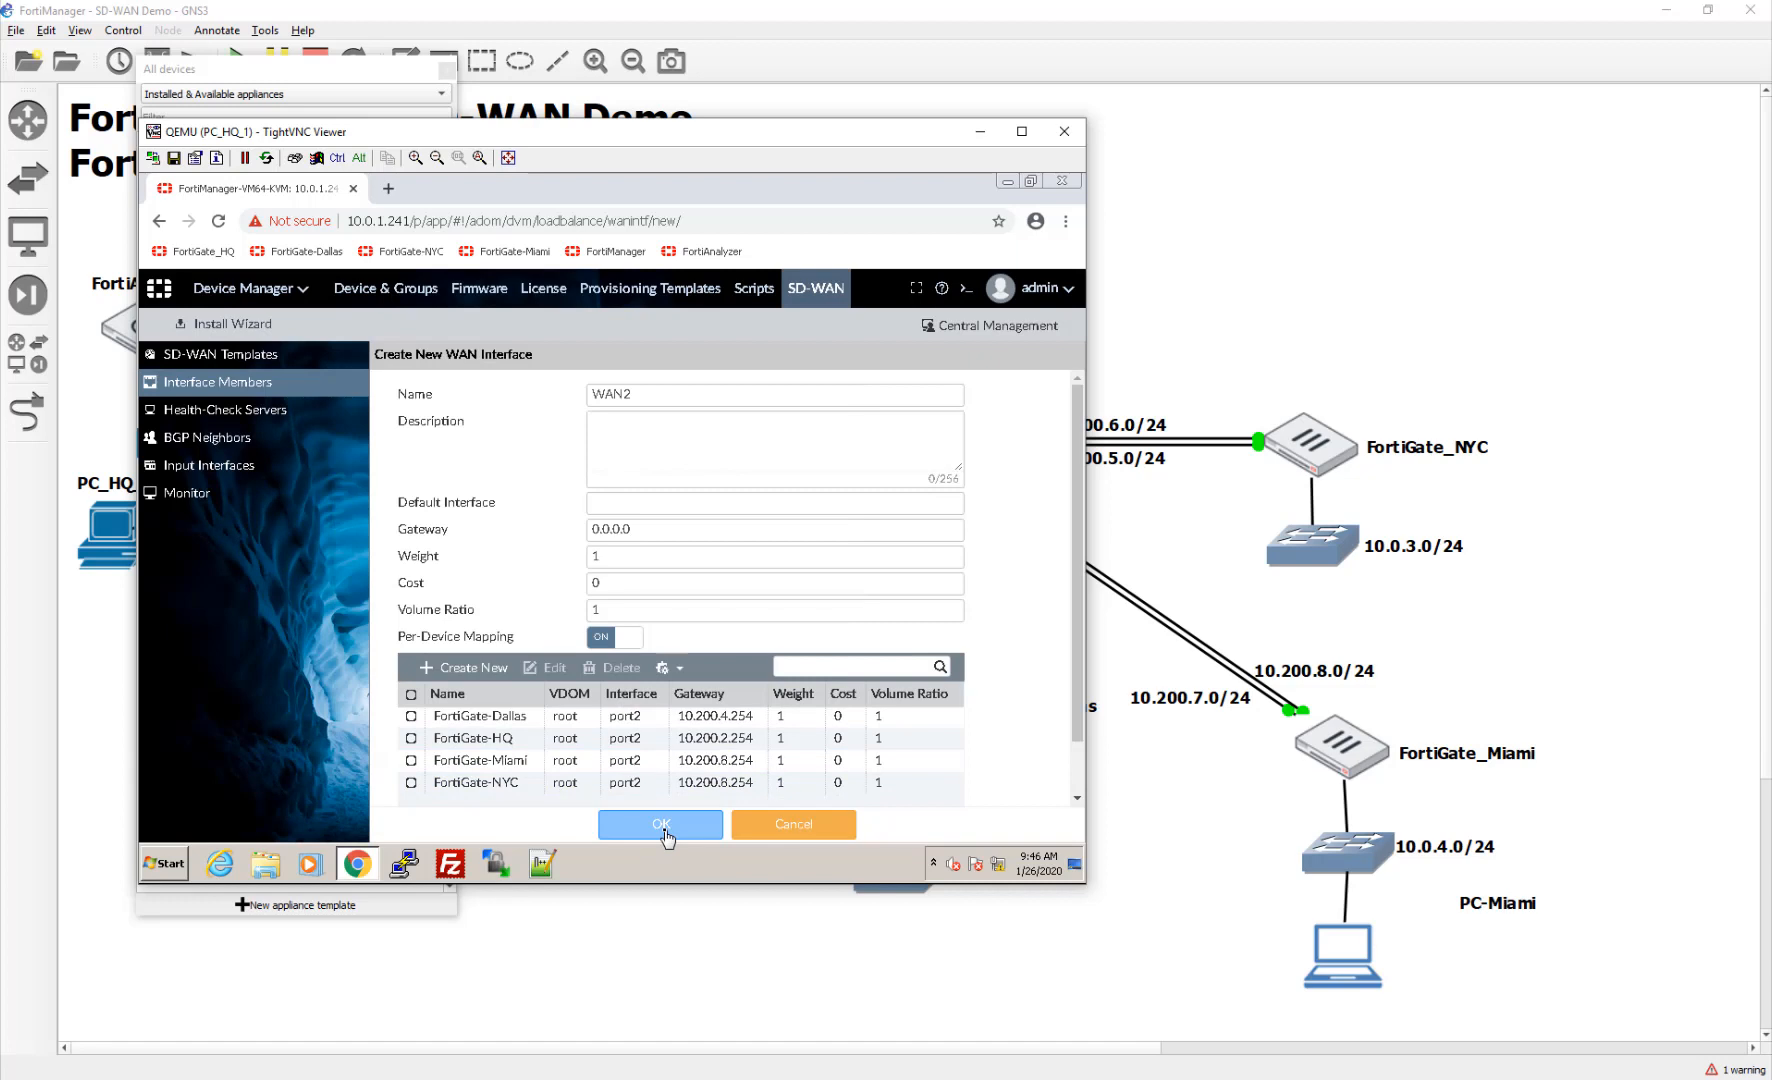
{"action": "left_click", "coordinate": [663, 831]}
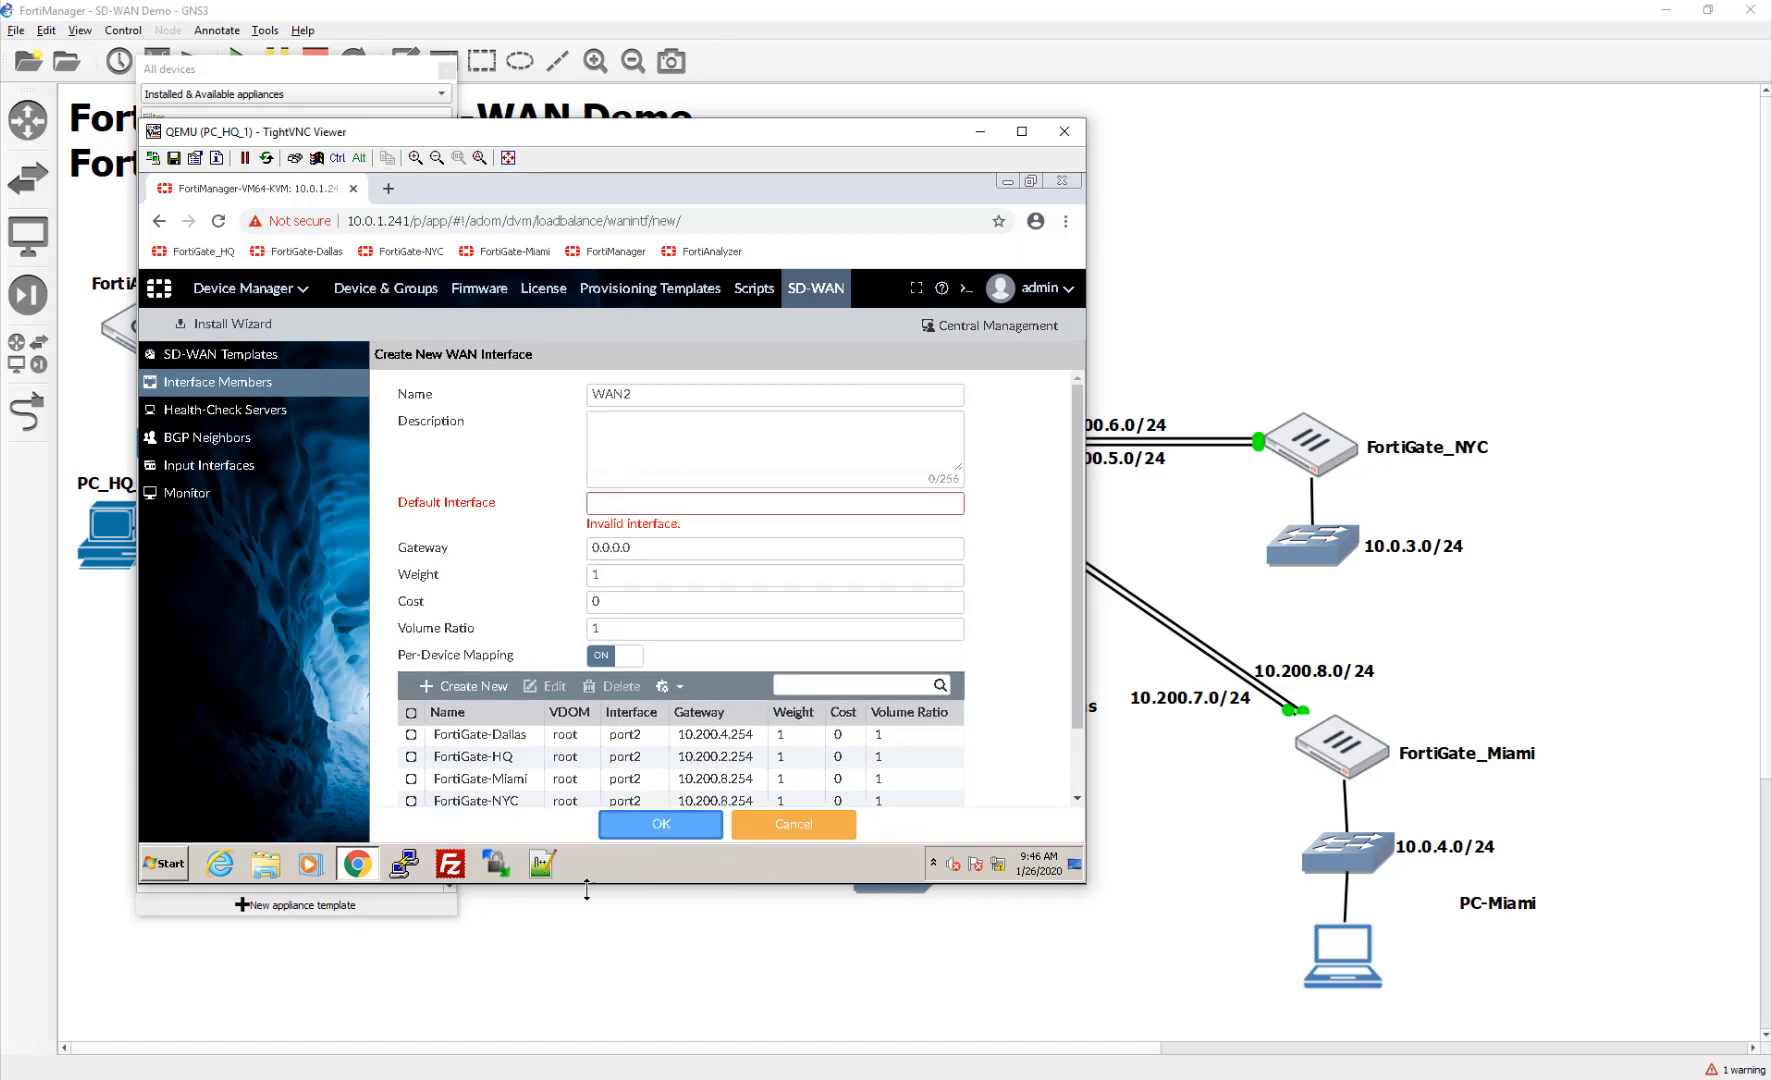
Step: Save WAN2 with default interface port2 and start a new SD-WAN template named SDWAN
{"action": "left_click", "coordinate": [639, 505]}
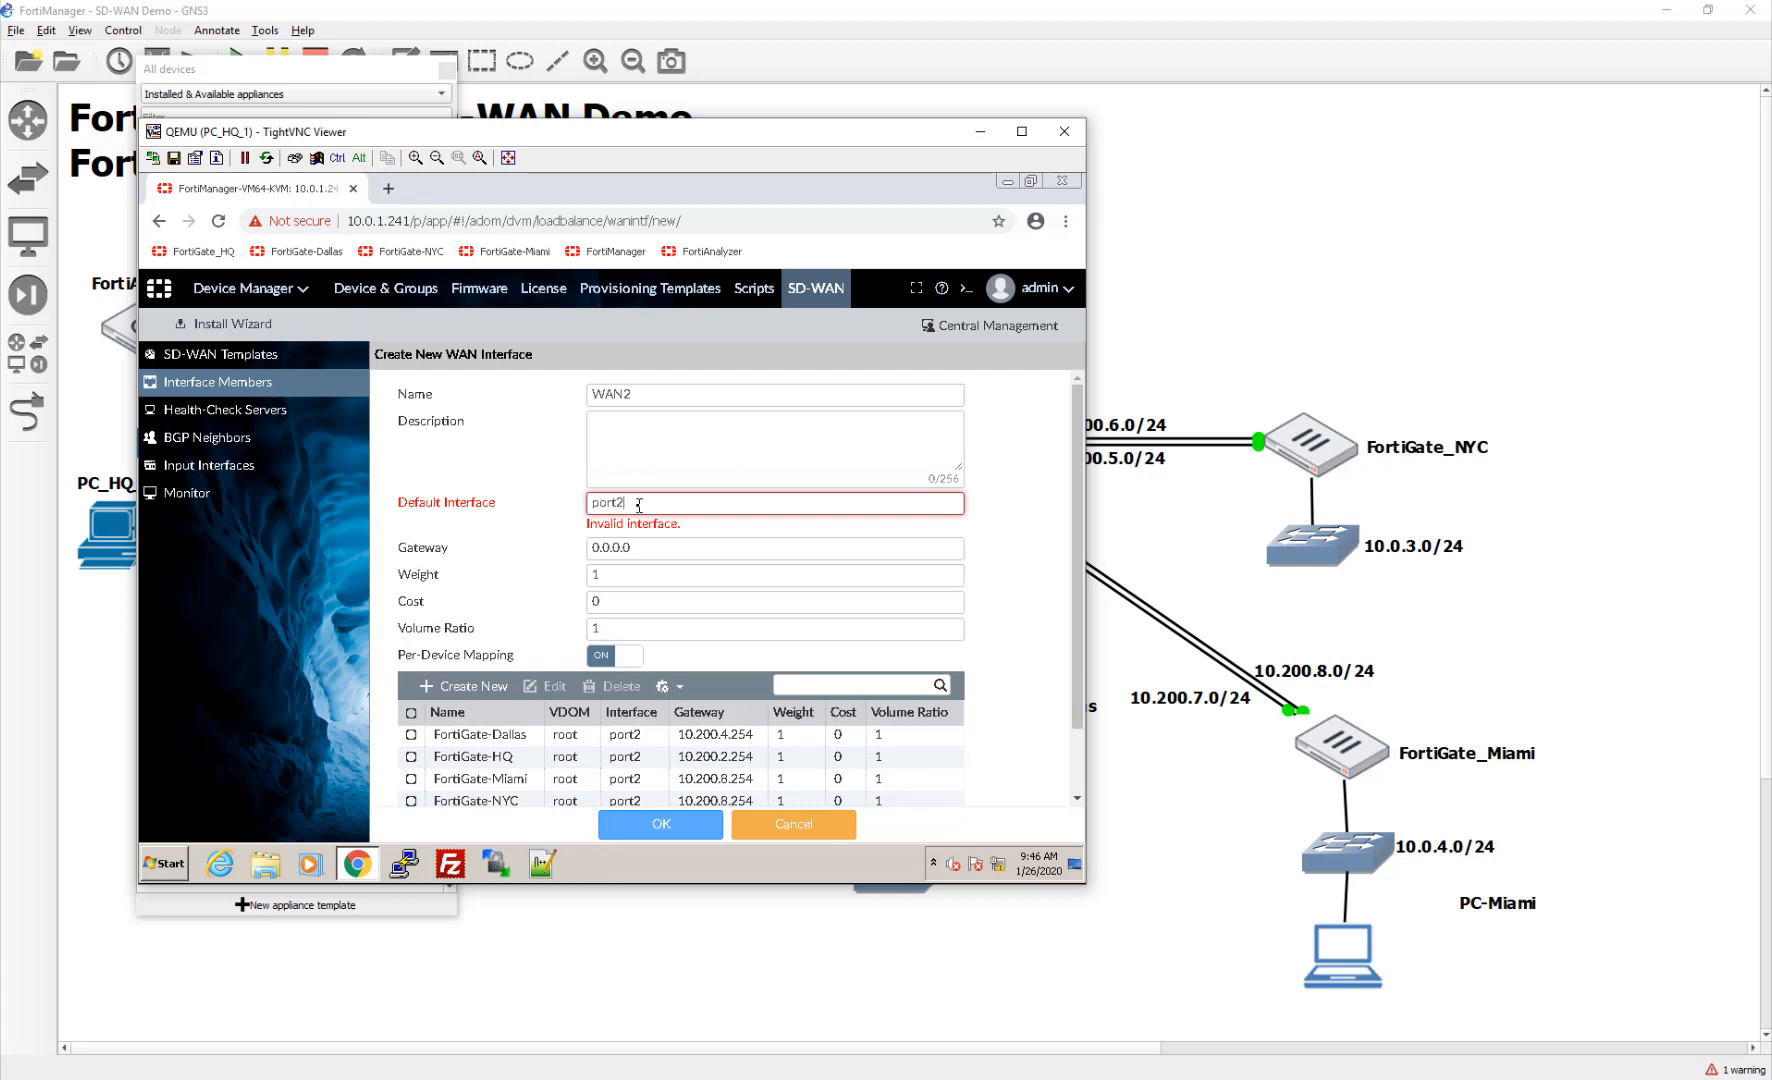
{"action": "left_click", "coordinate": [650, 818]}
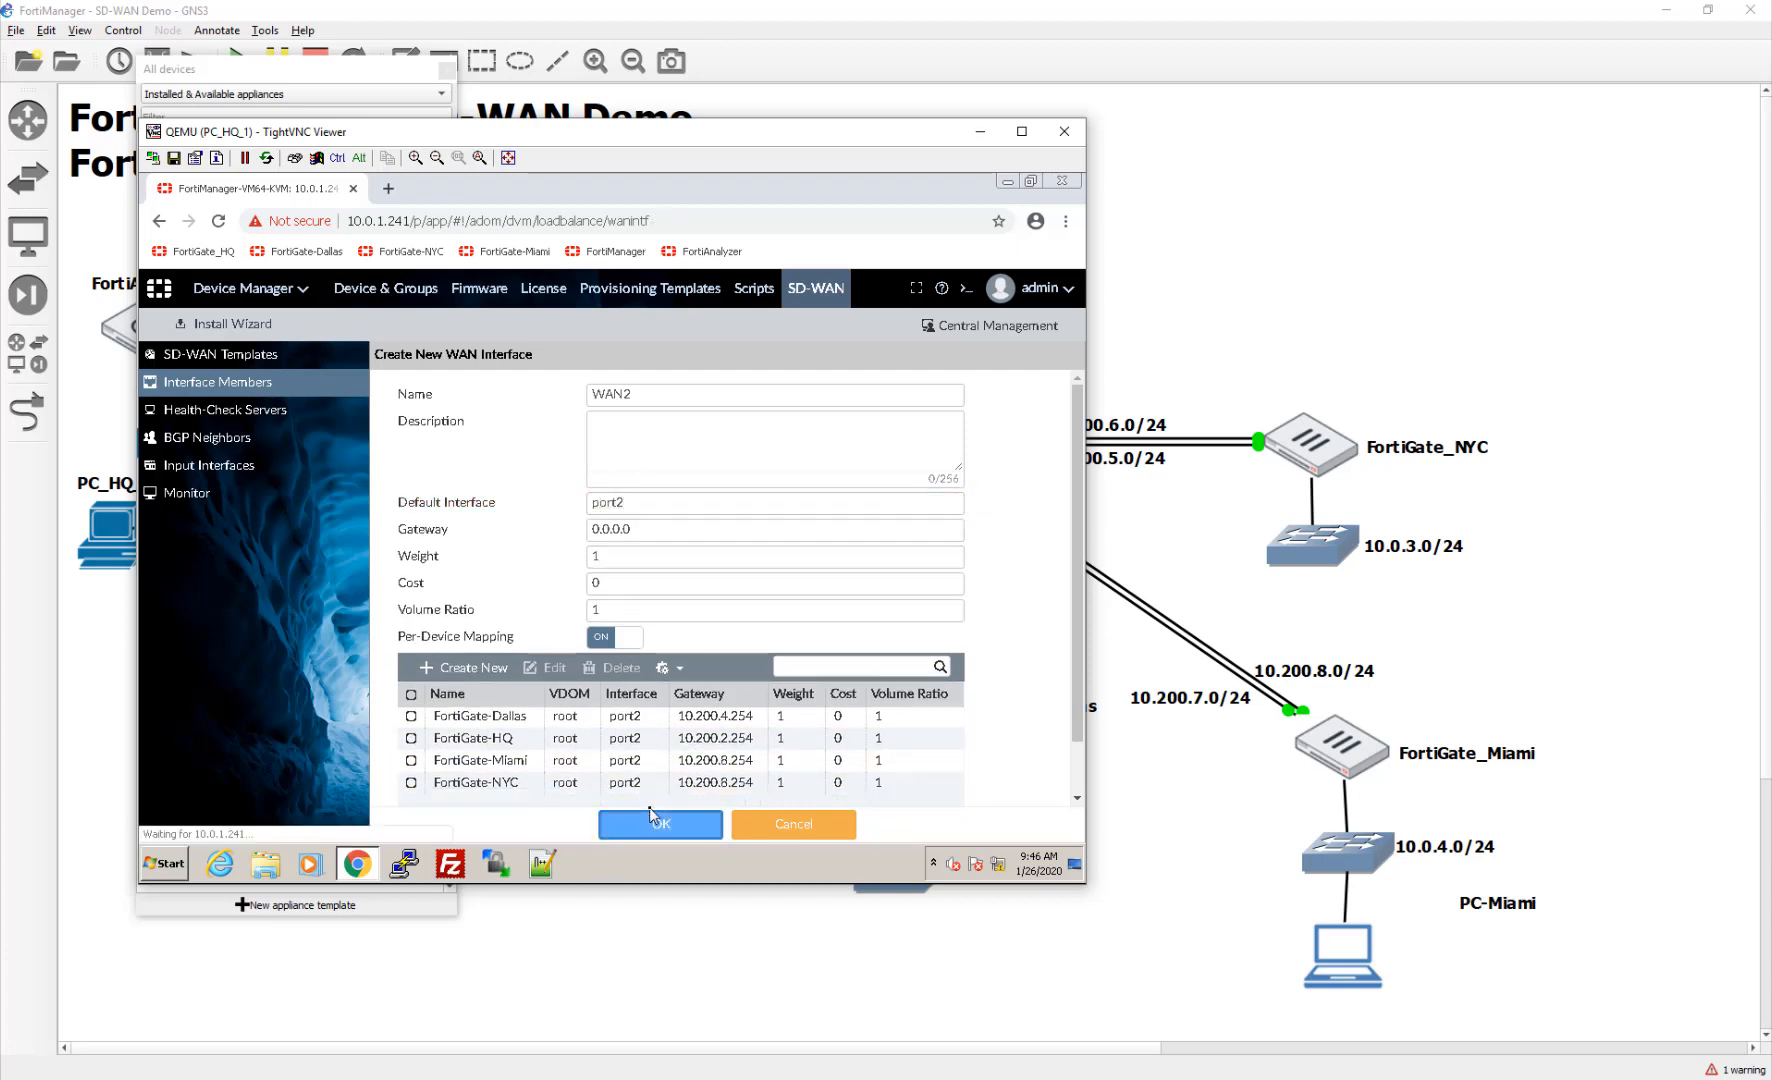
{"action": "left_click", "coordinate": [224, 355]}
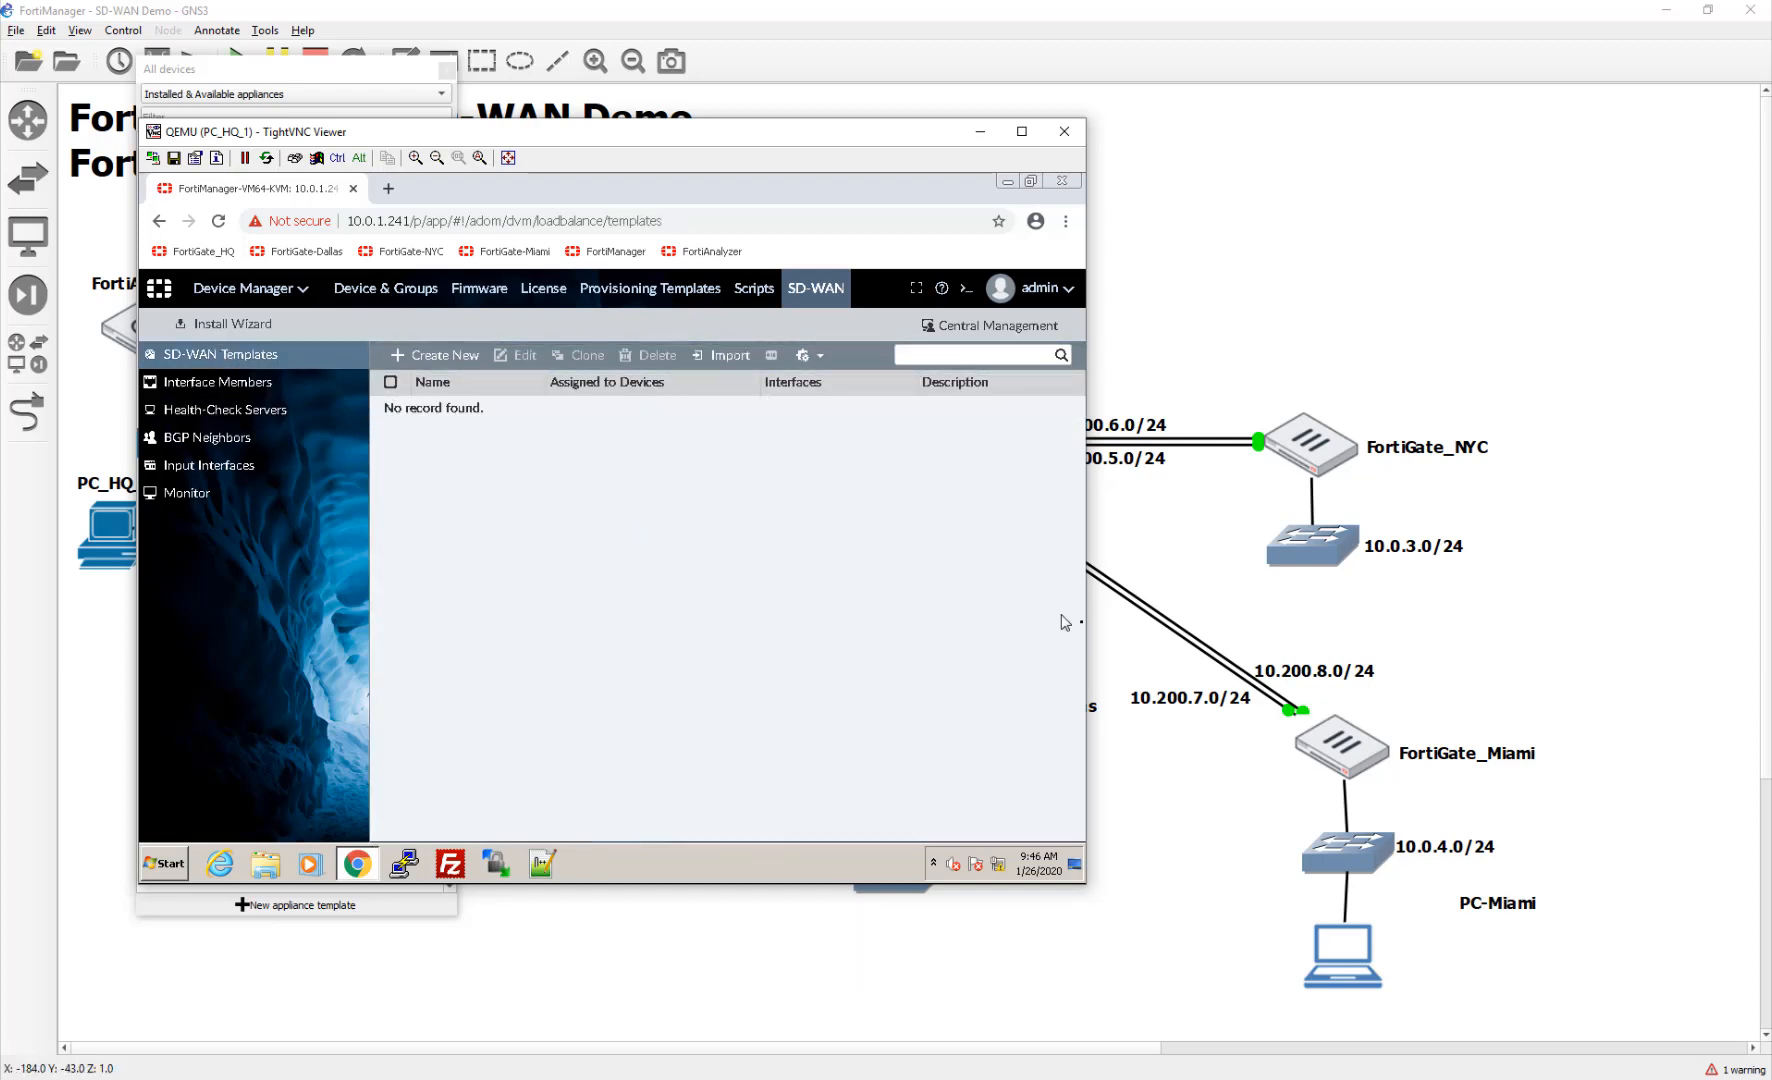
{"action": "left_click", "coordinate": [420, 350]}
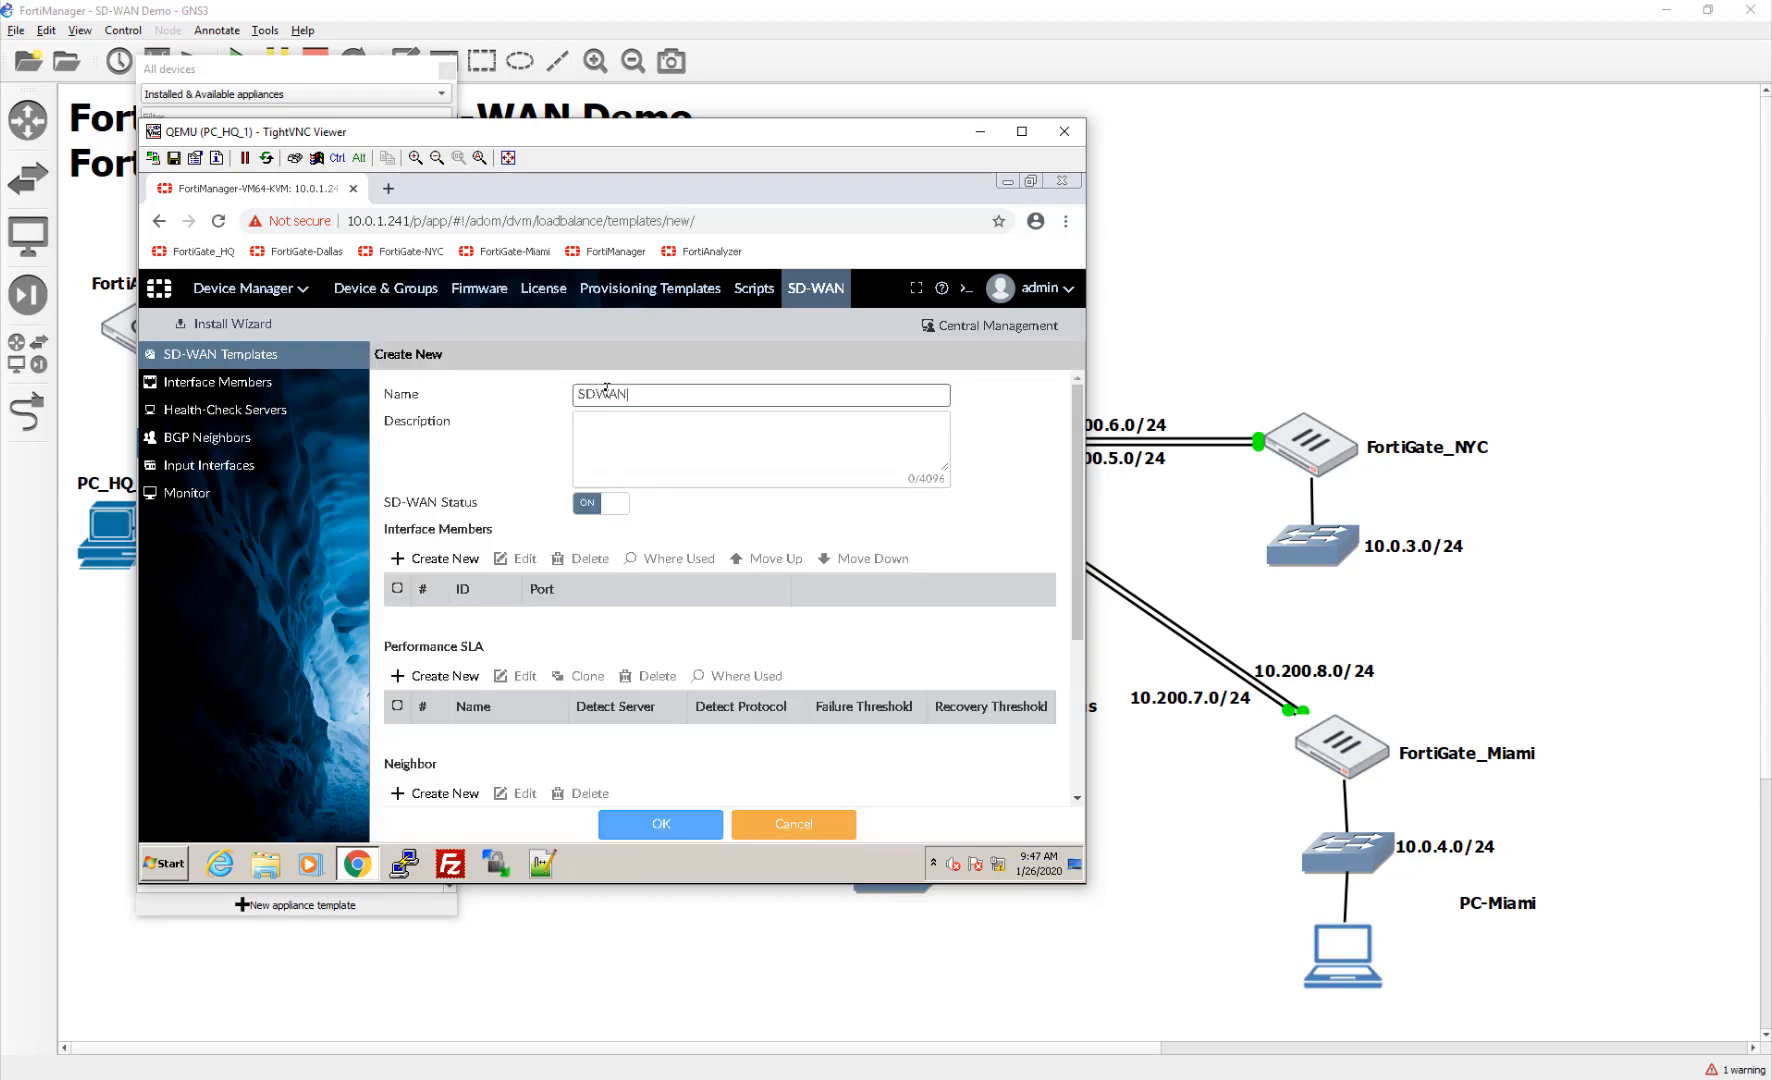
{"action": "left_click", "coordinate": [440, 558]}
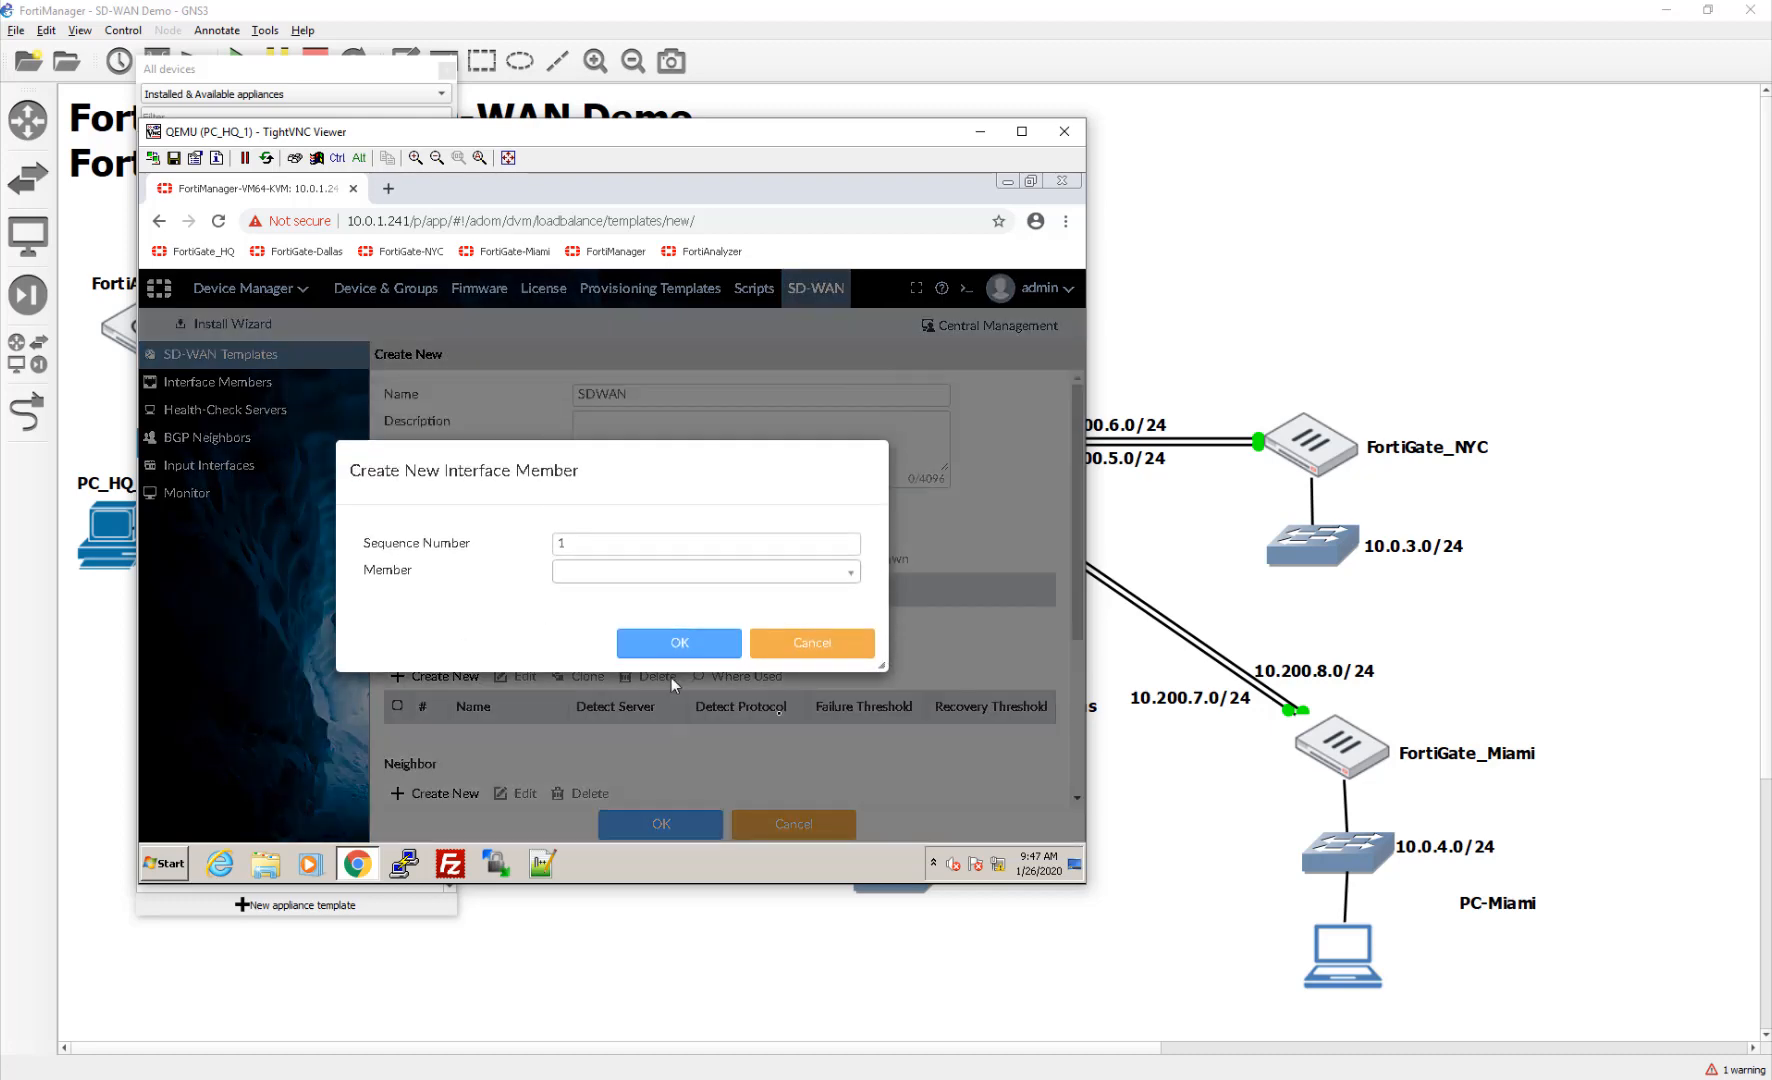
{"action": "left_click", "coordinate": [641, 574]}
{"action": "left_click", "coordinate": [641, 592]}
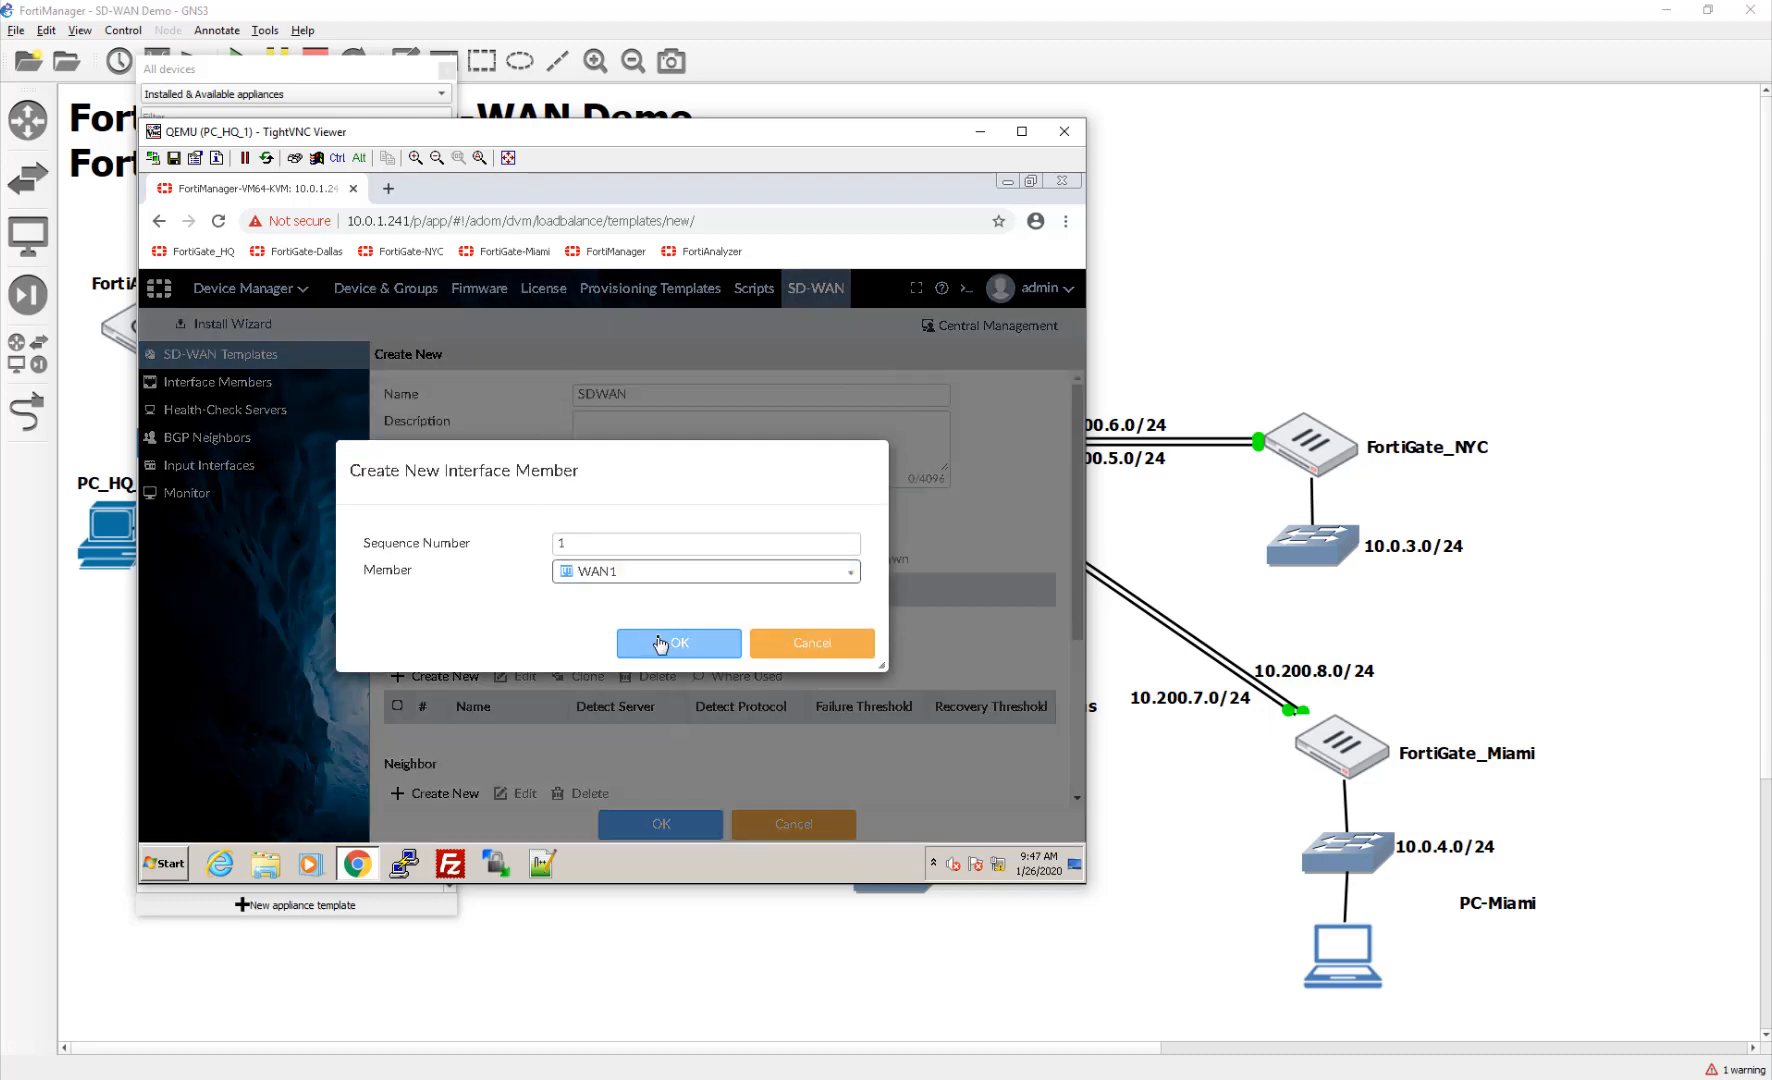
{"action": "left_click", "coordinate": [660, 644]}
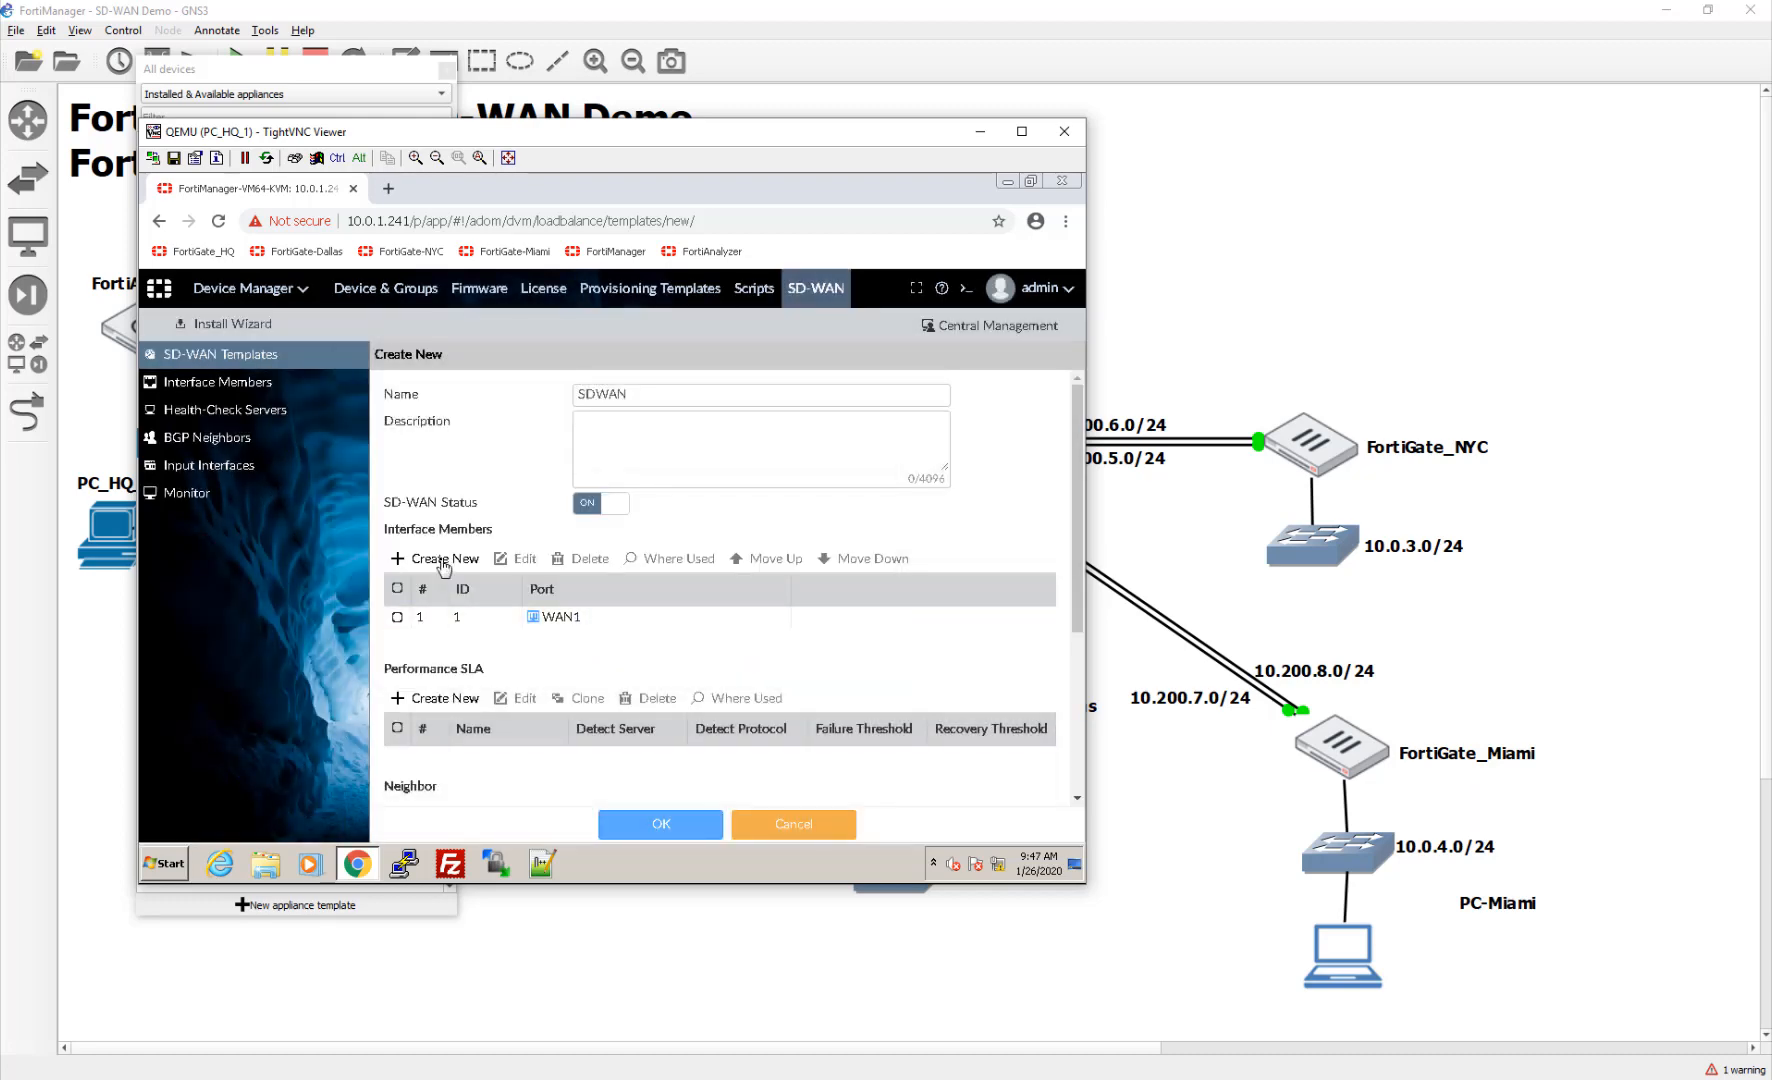
{"action": "left_click", "coordinate": [443, 563]}
{"action": "left_click", "coordinate": [590, 570]}
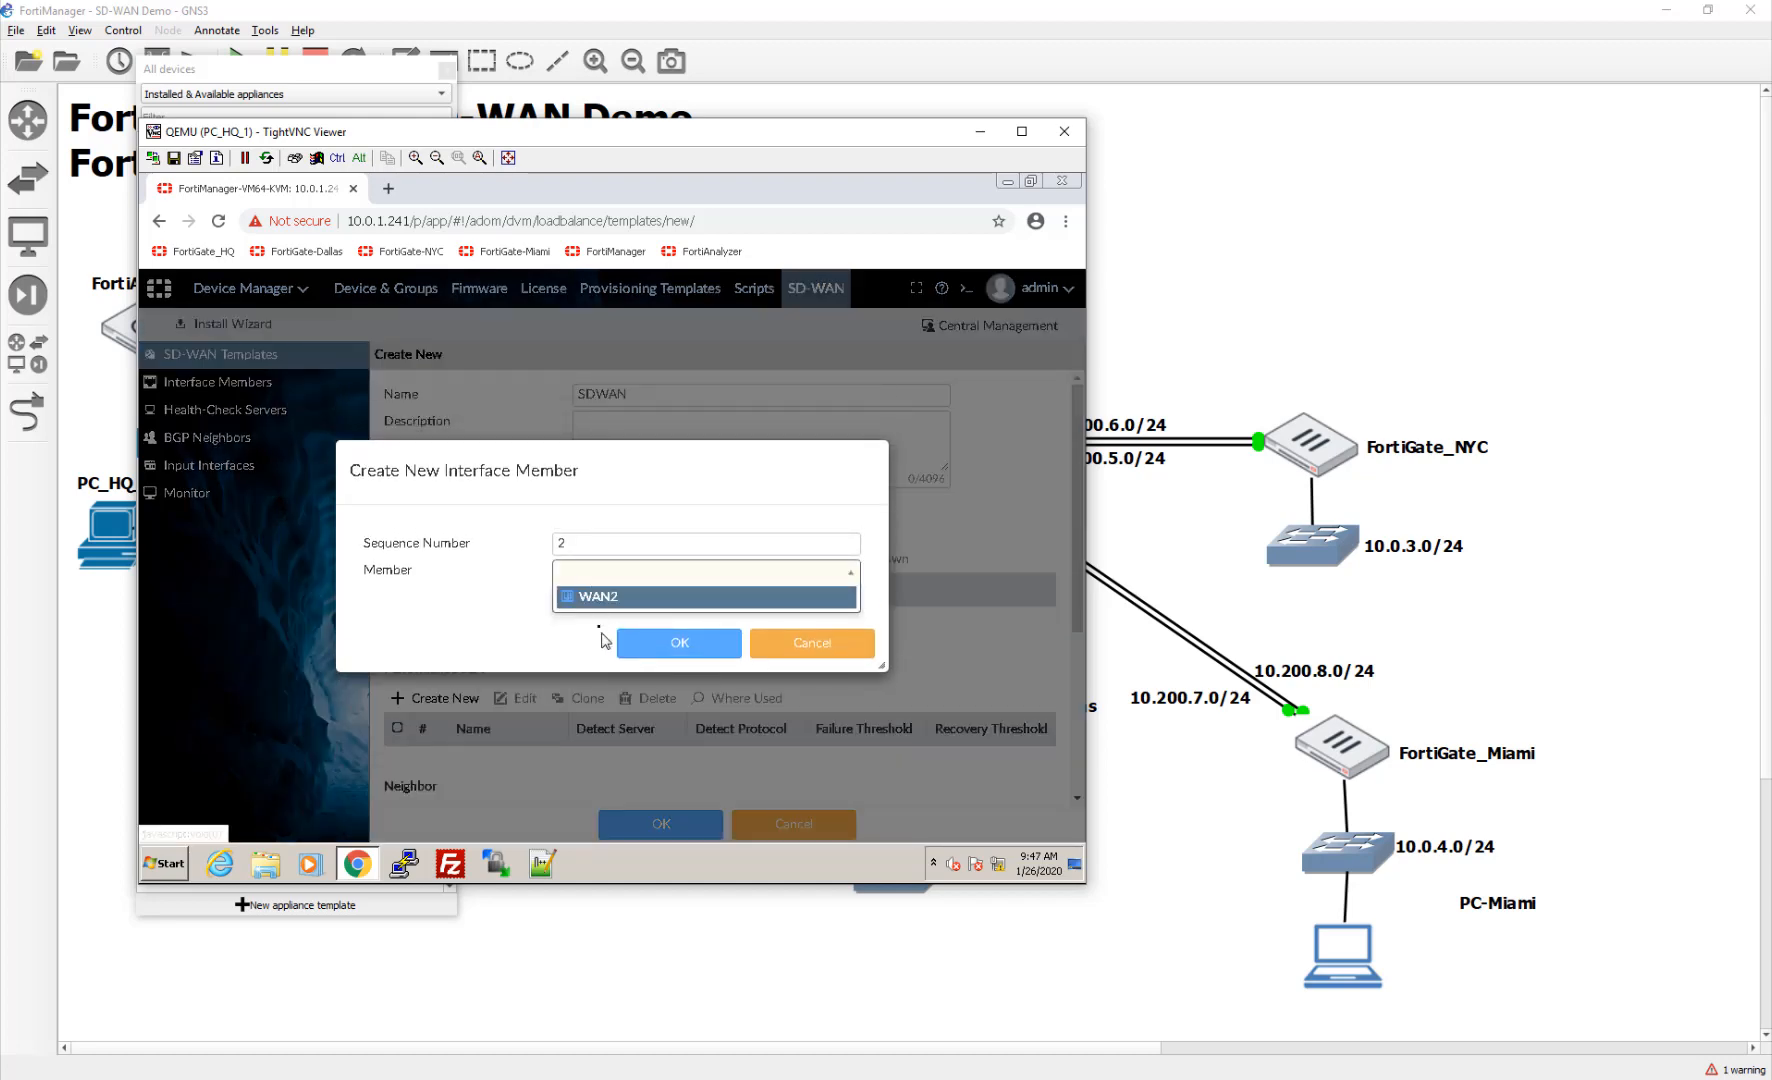
{"action": "left_click", "coordinate": [600, 597]}
{"action": "left_click", "coordinate": [665, 645]}
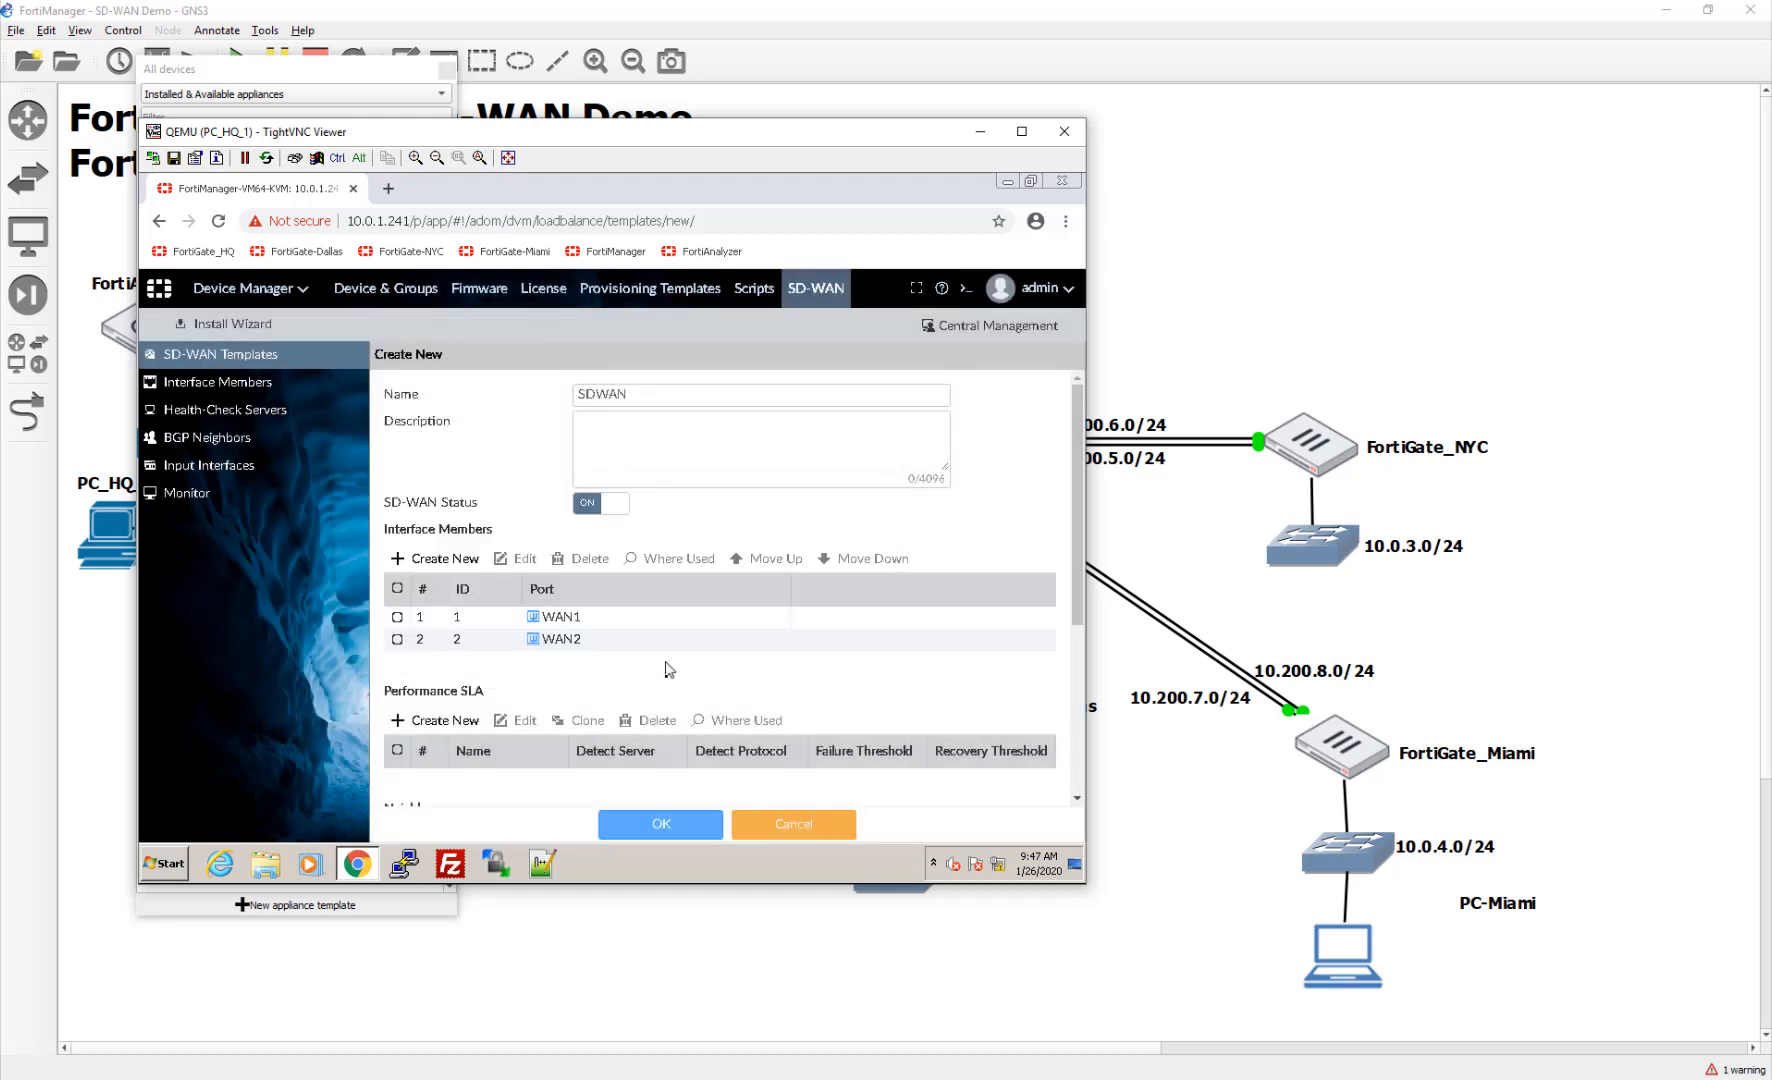
{"action": "scroll", "coordinate": [666, 677], "scroll_direction": "down", "scroll_amount": 3}
{"action": "scroll", "coordinate": [666, 677], "scroll_direction": "up", "scroll_amount": 3}
{"action": "scroll", "coordinate": [669, 684], "scroll_direction": "down", "scroll_amount": 3}
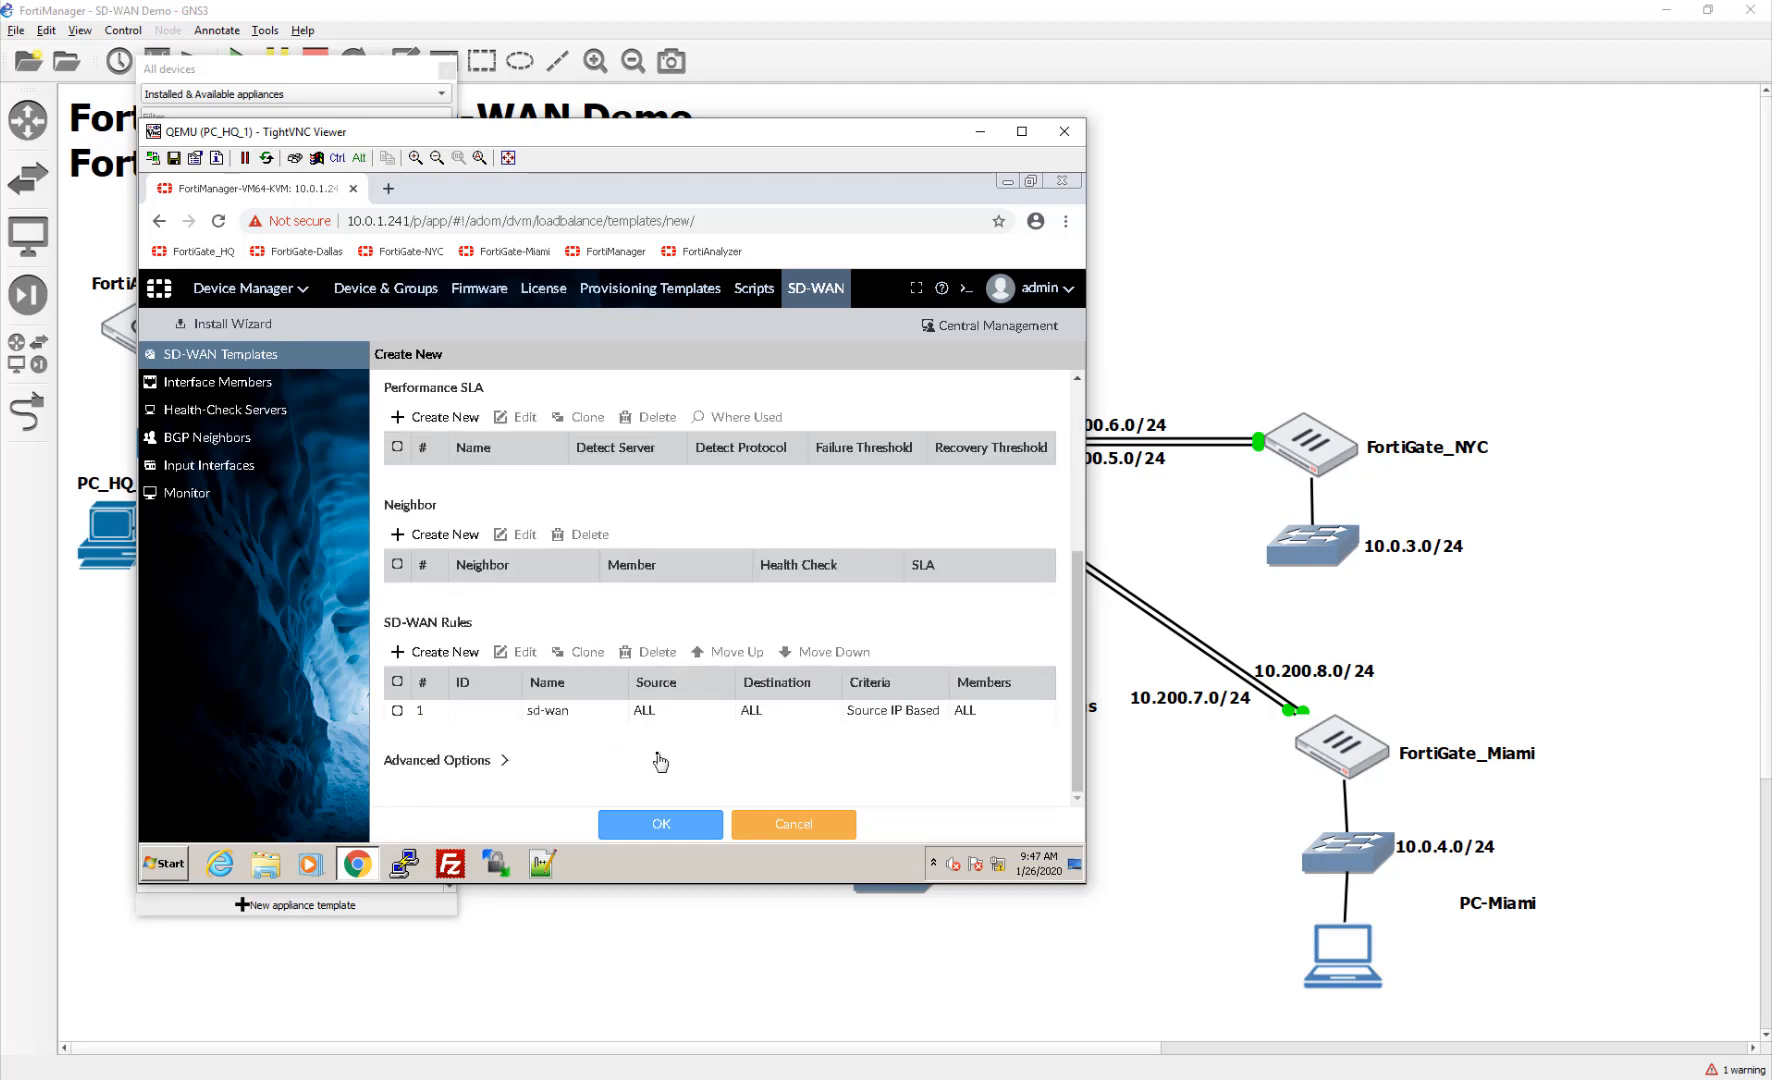
{"action": "scroll", "coordinate": [605, 696], "scroll_direction": "up", "scroll_amount": 3}
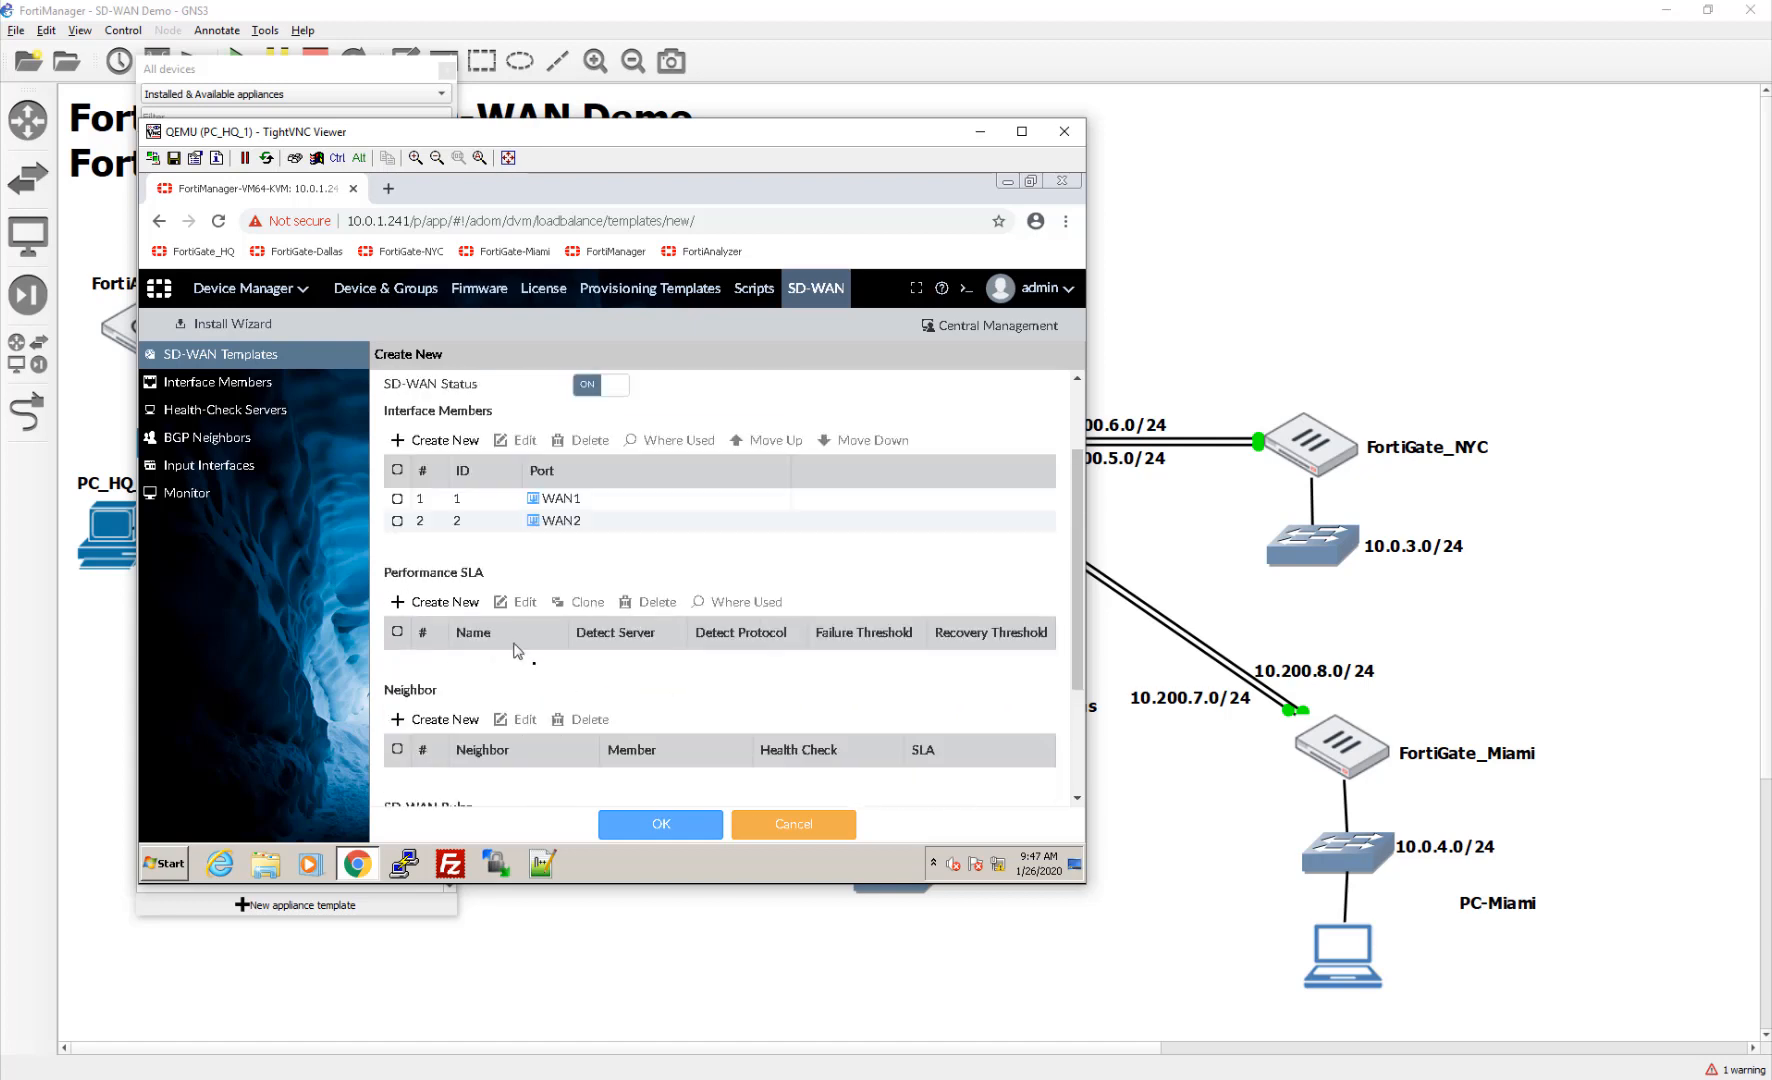
Step: Cancel the InternetQoS SLA for lack of a detect server and save the template with WAN1 and WAN2
{"action": "left_click", "coordinate": [440, 601]}
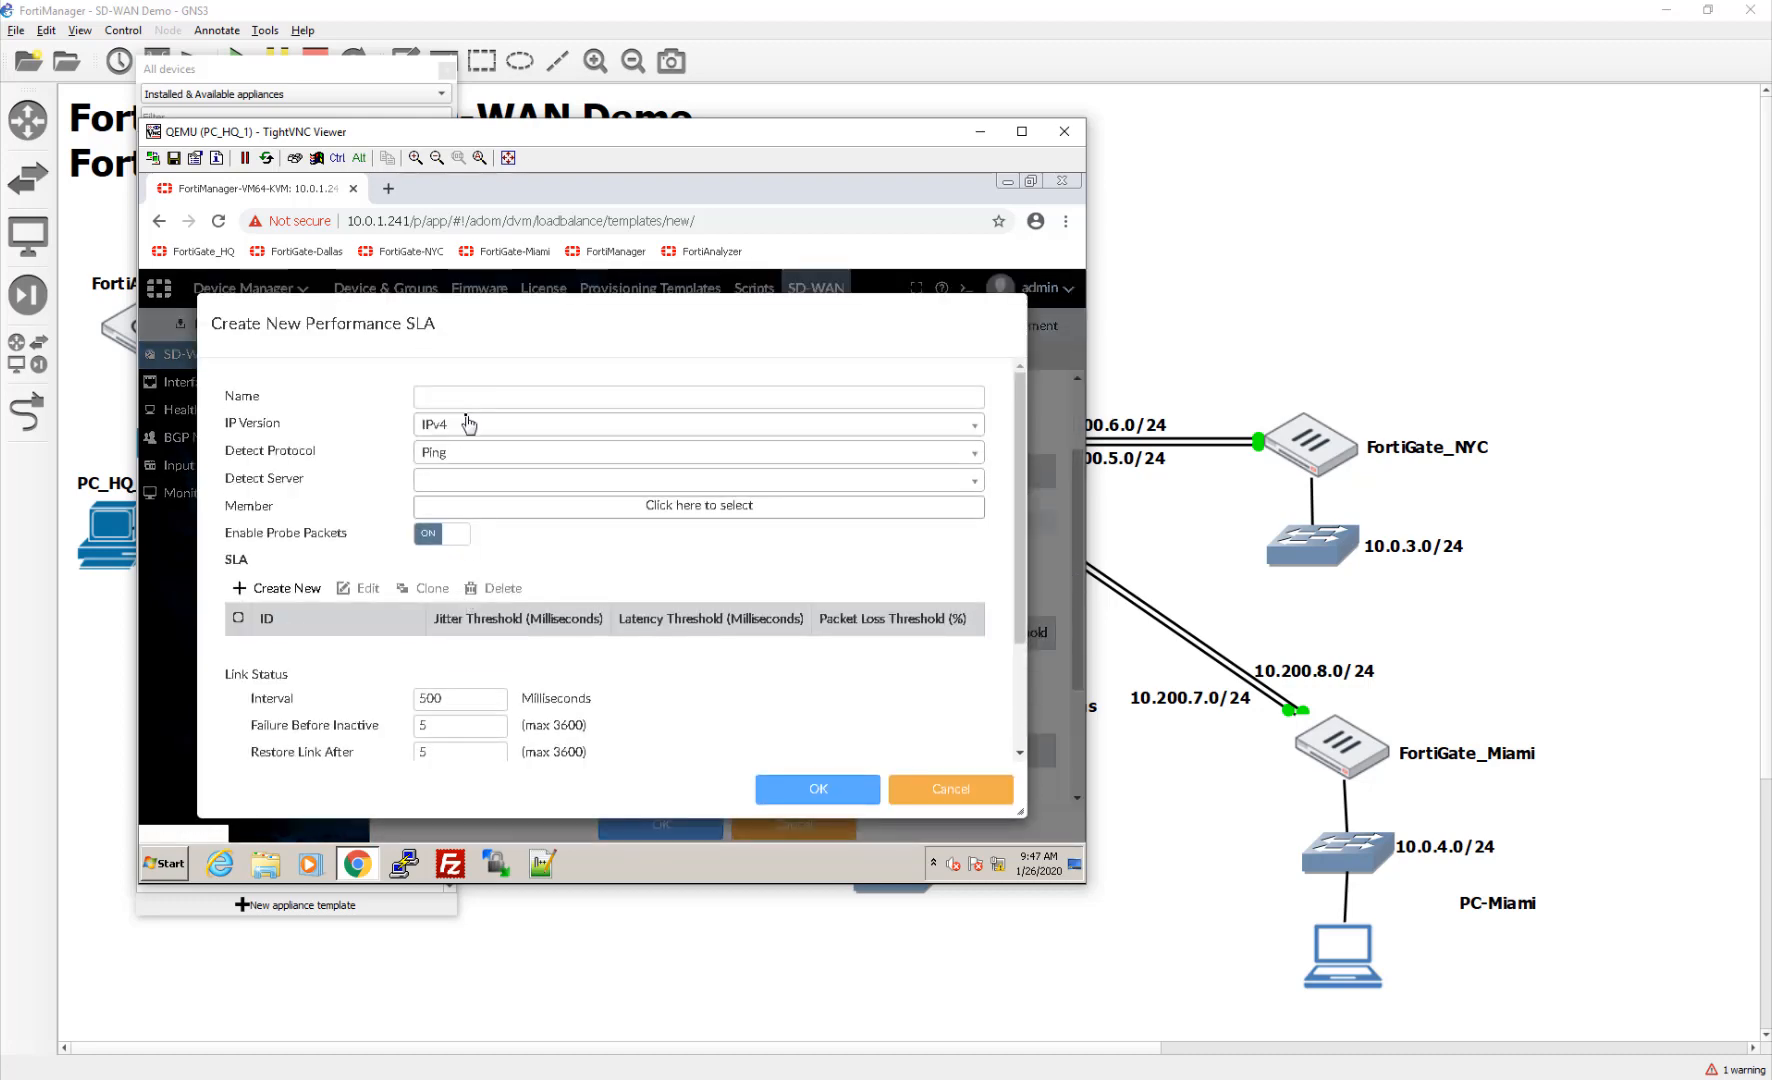
{"action": "left_click", "coordinate": [463, 396]}
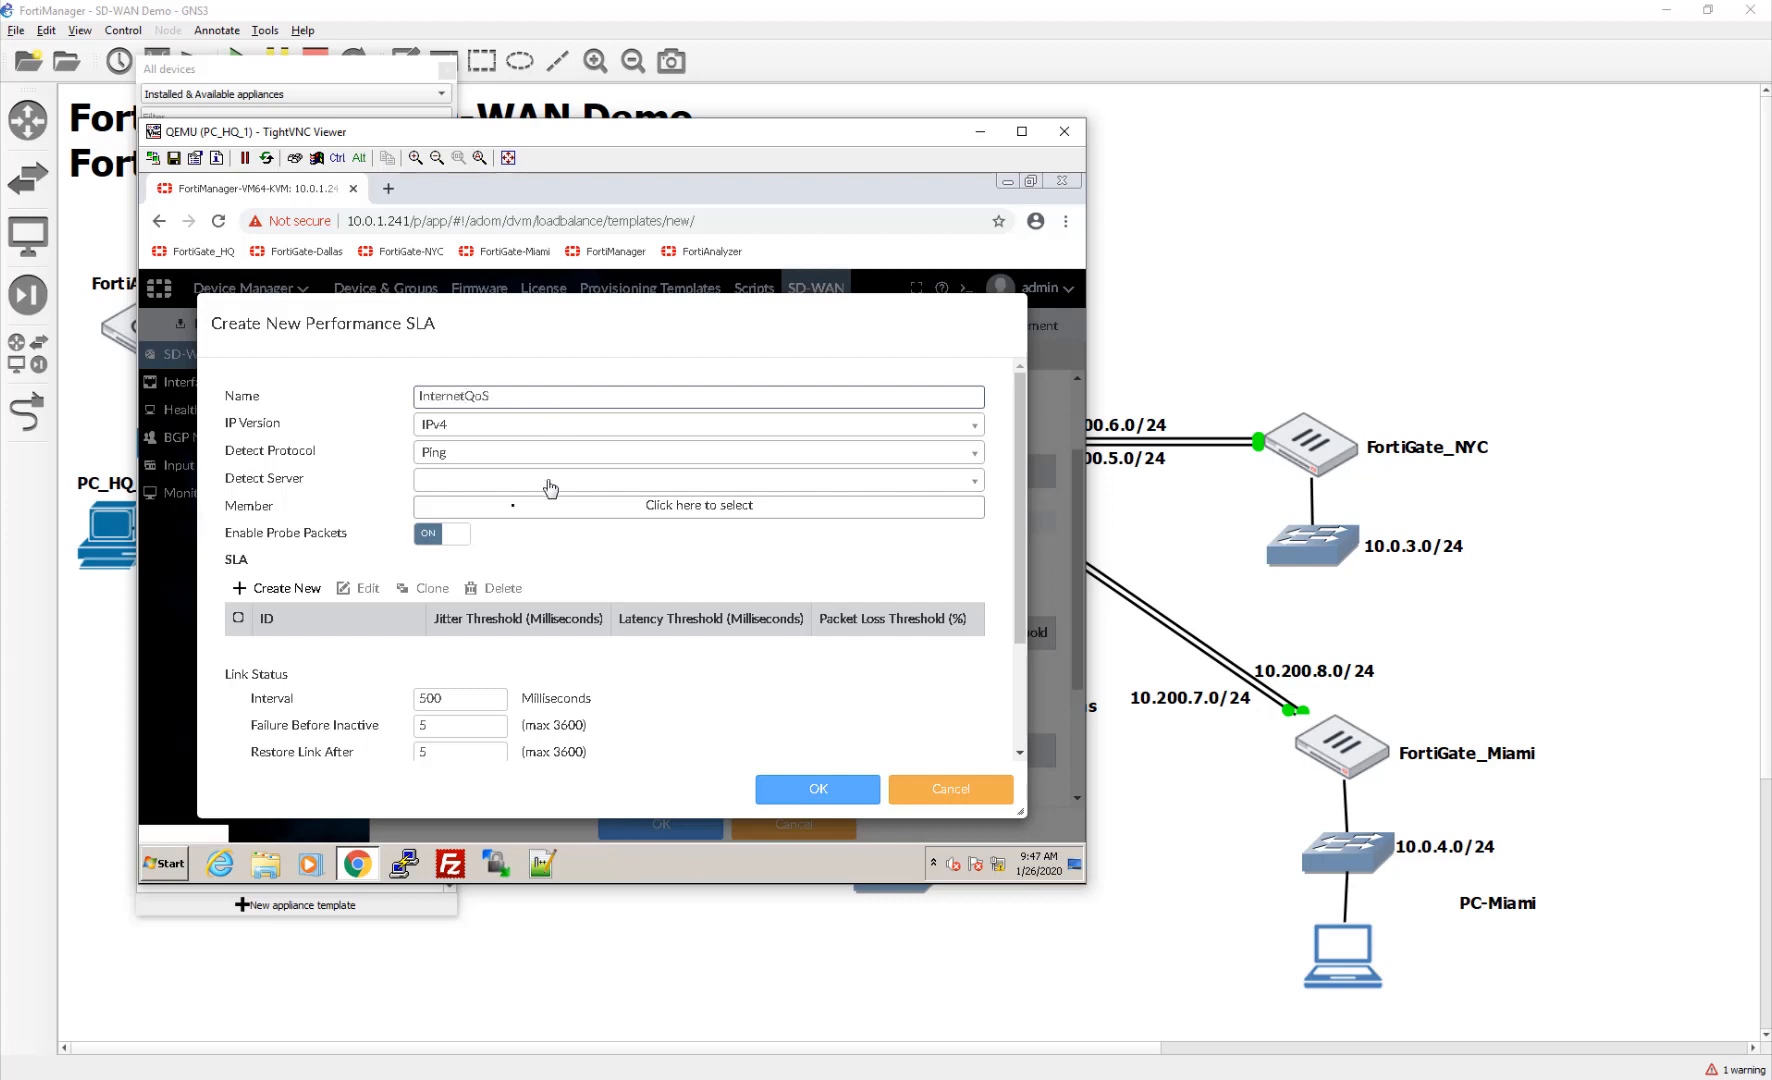
{"action": "left_click", "coordinate": [506, 490]}
{"action": "left_click", "coordinate": [506, 490]}
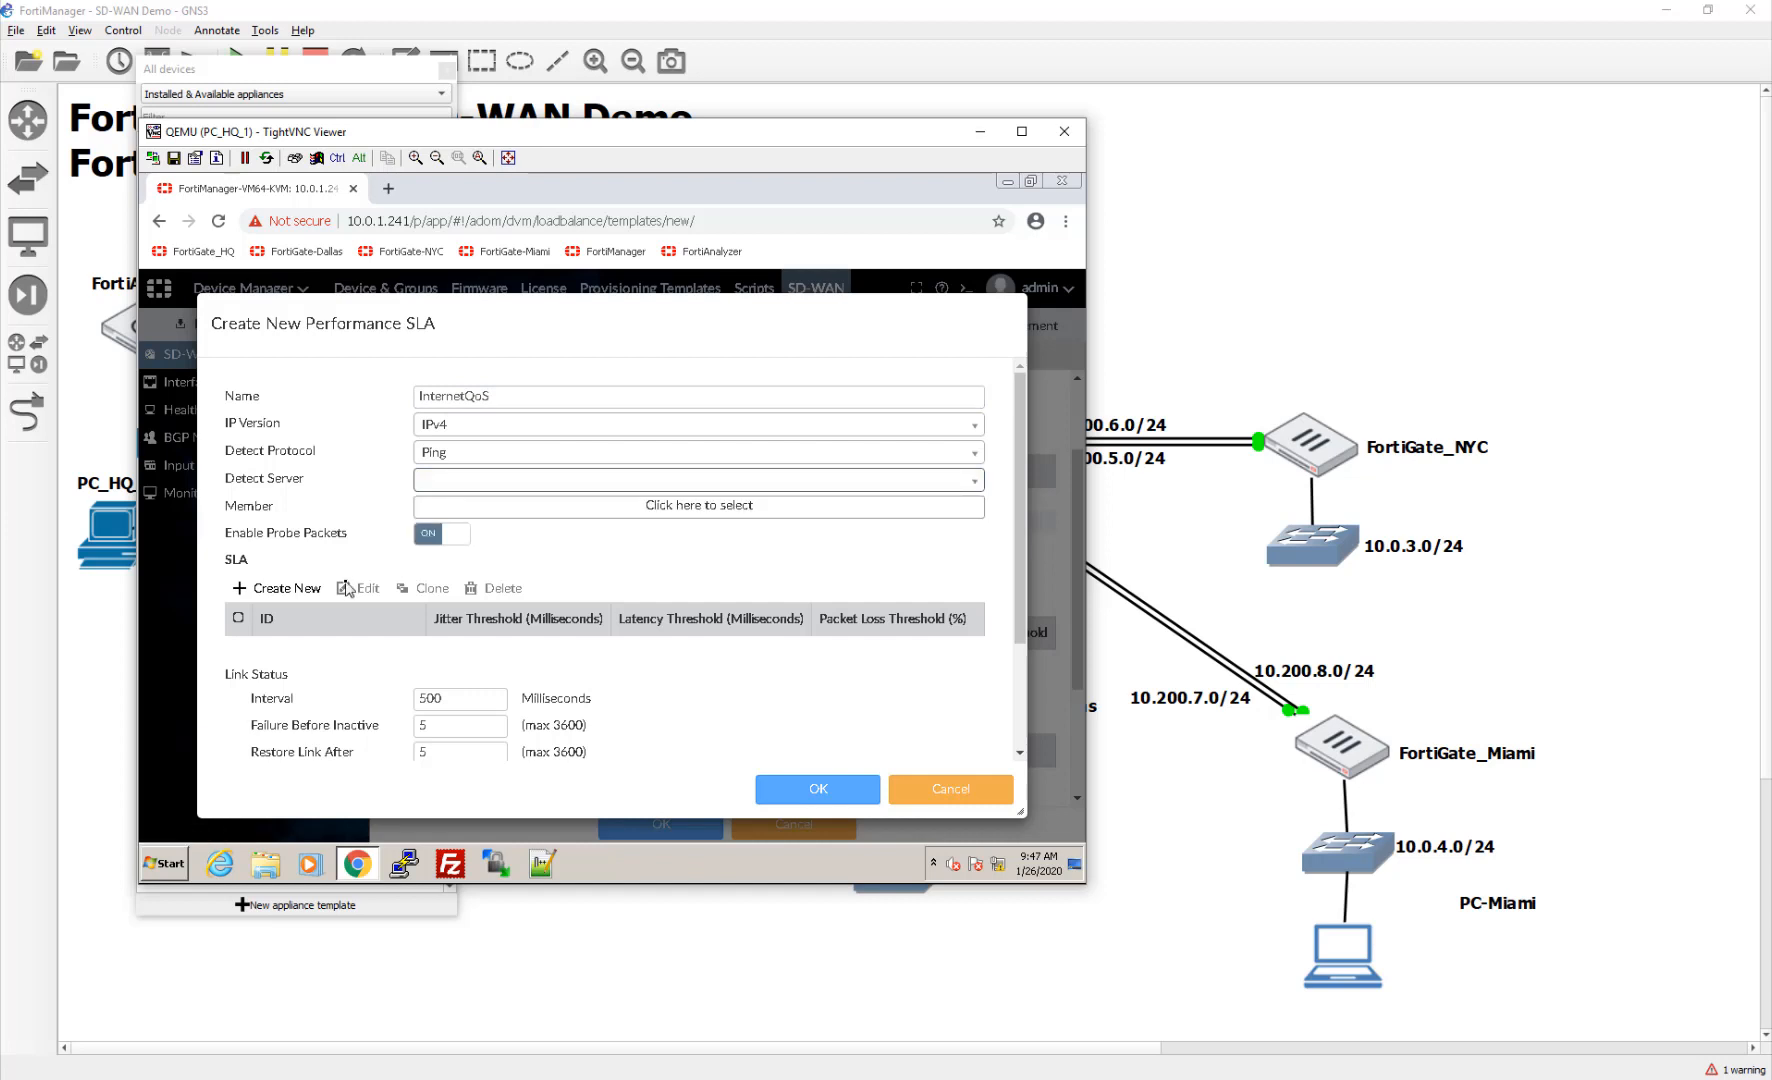
{"action": "scroll", "coordinate": [320, 600], "scroll_direction": "down", "scroll_amount": 1}
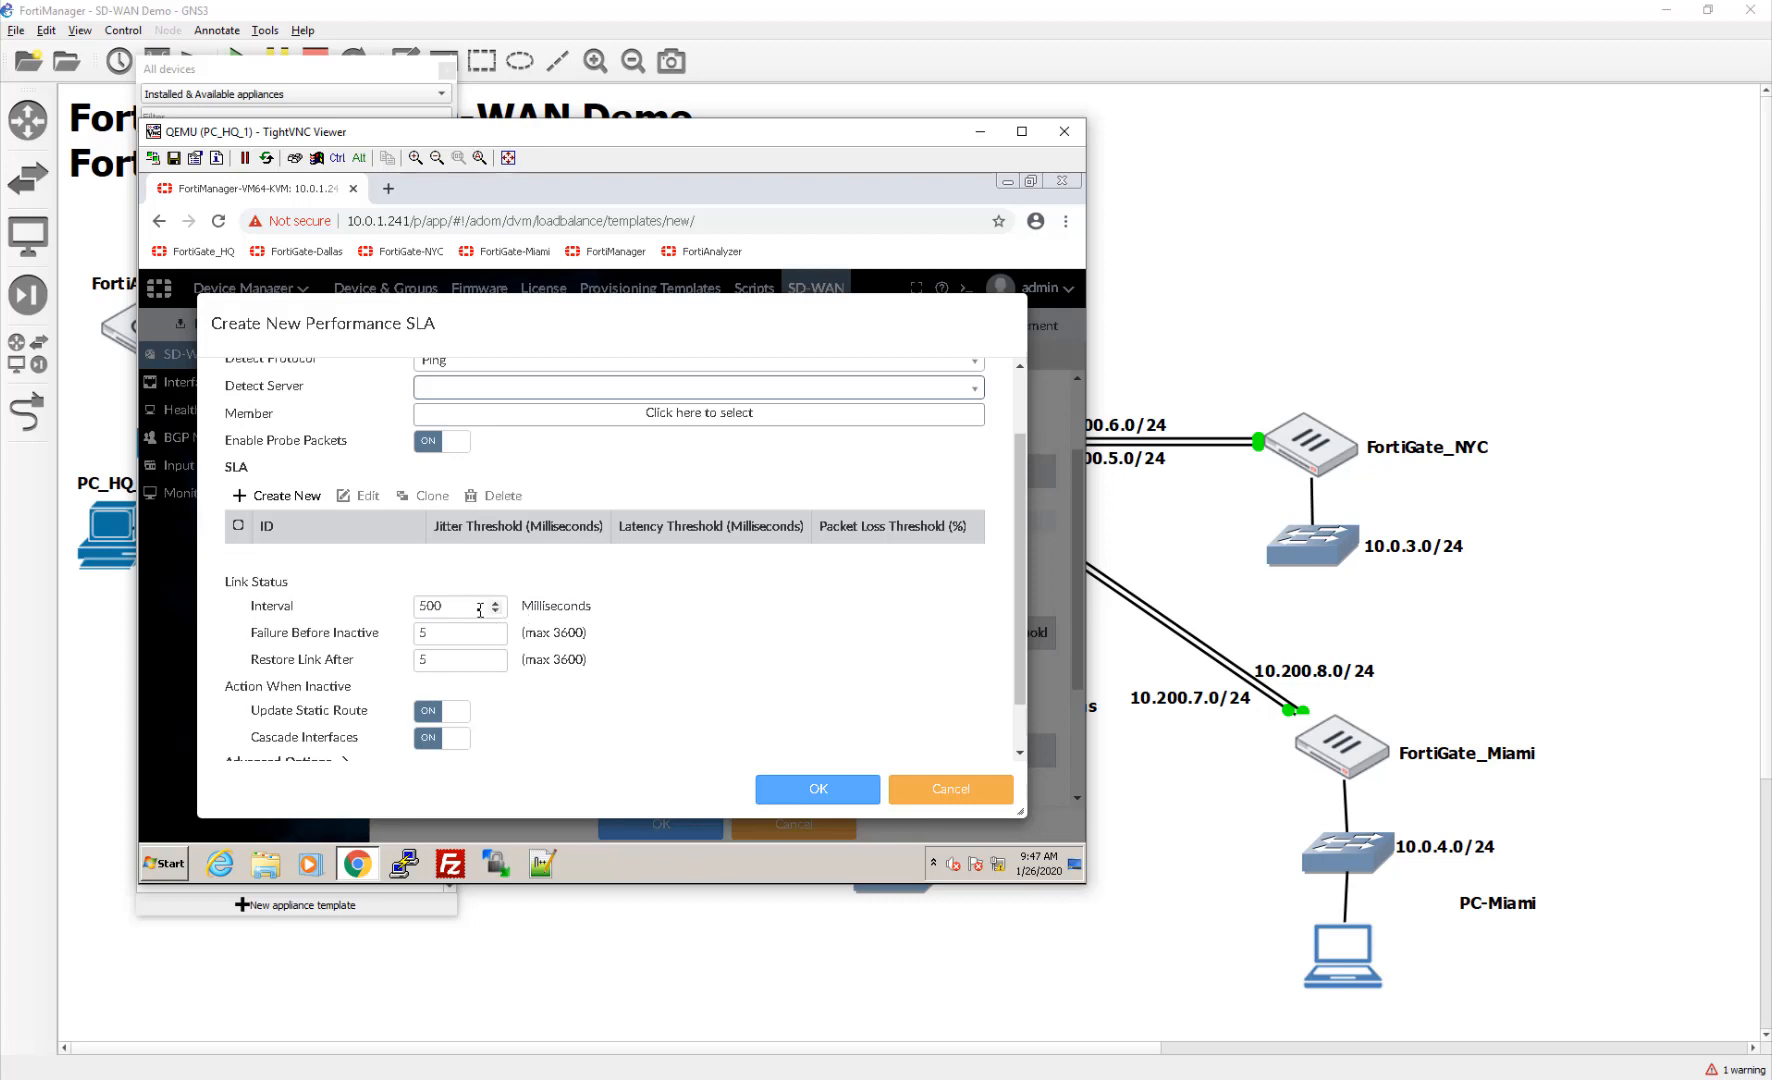
{"action": "scroll", "coordinate": [480, 610], "scroll_direction": "up", "scroll_amount": 1}
{"action": "left_click", "coordinate": [941, 788]}
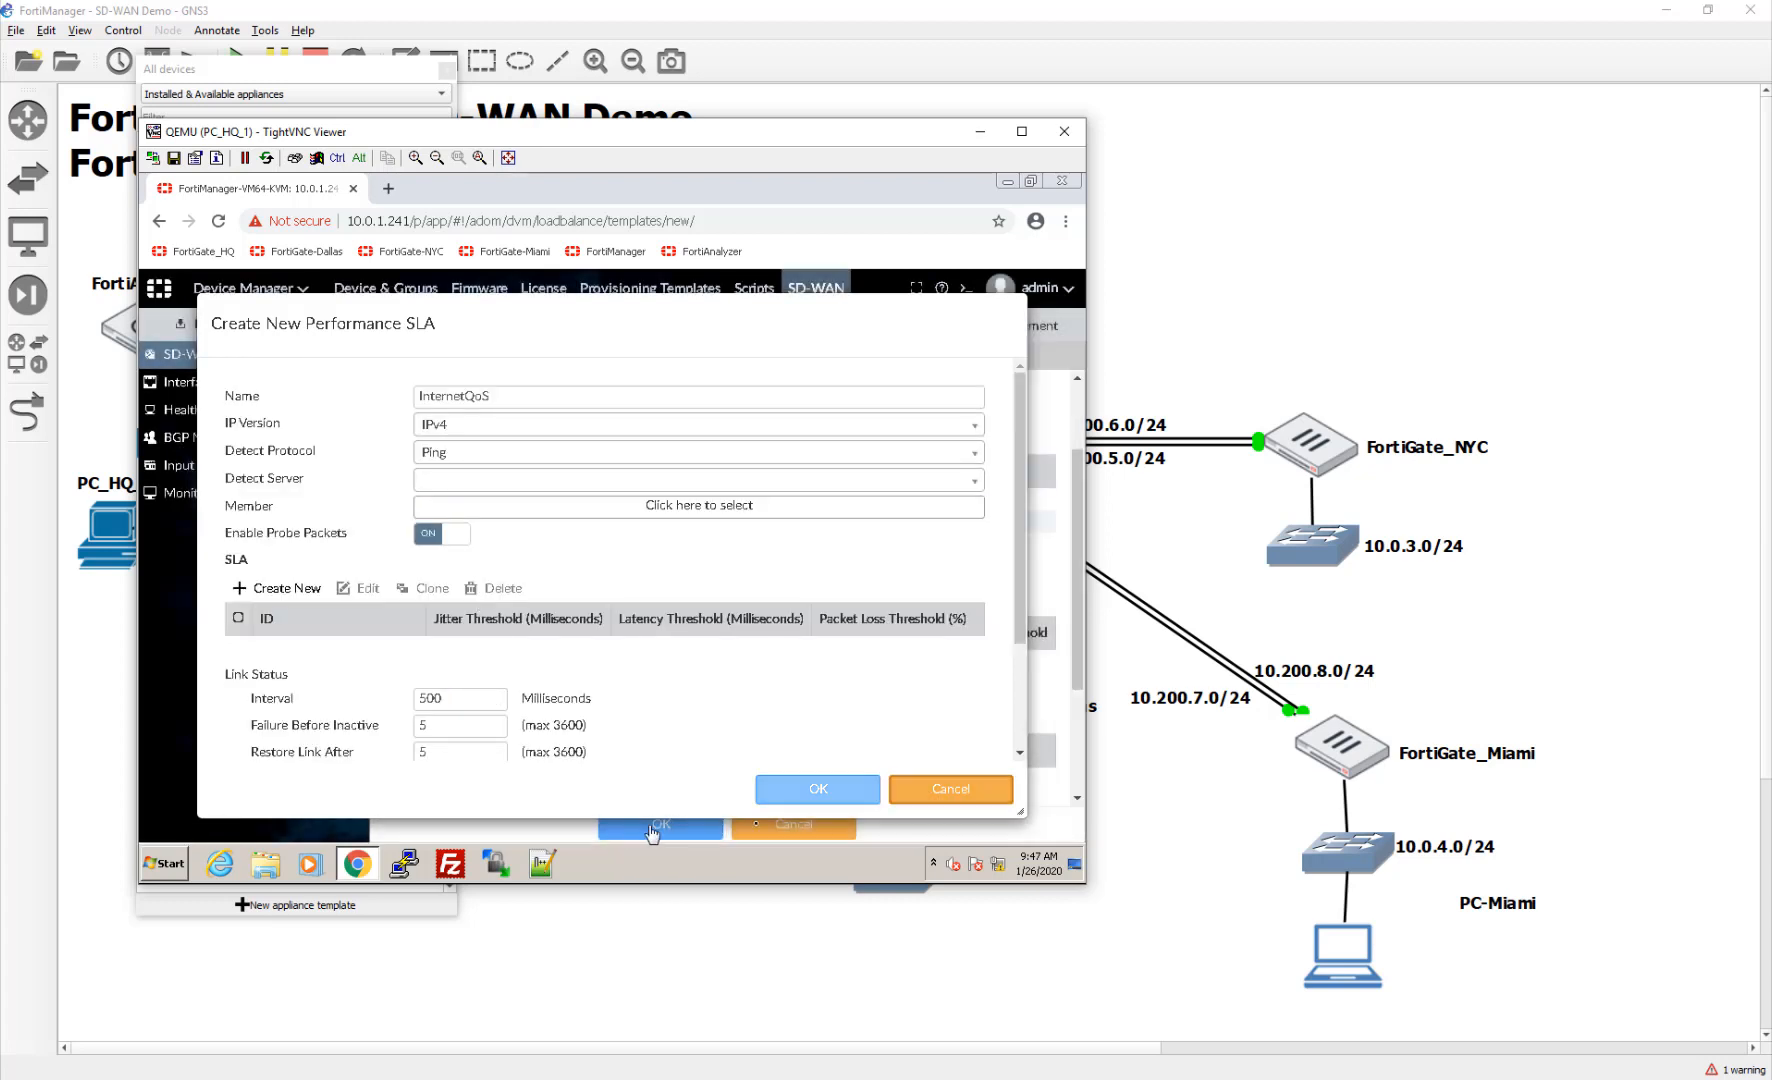
{"action": "left_click", "coordinate": [676, 824]}
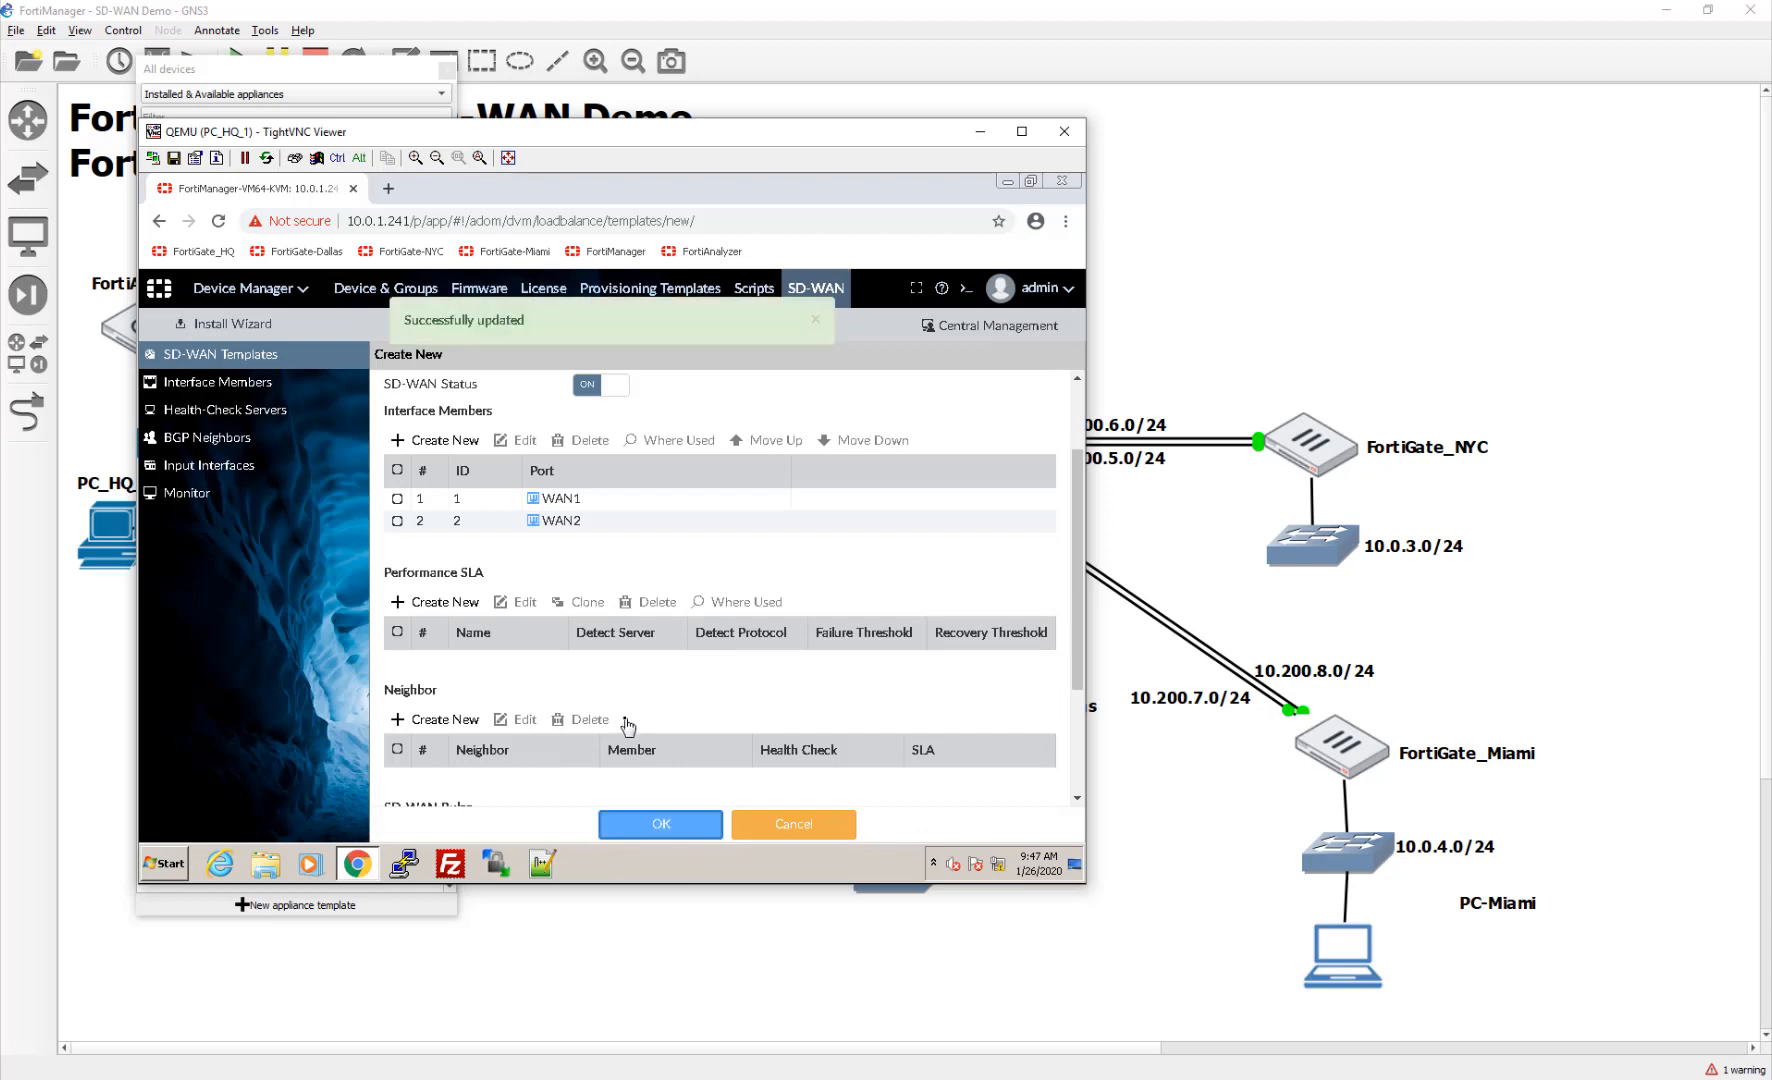
Step: Create health-check server InternetQoS with detect addresses 8.8.8.8 and 1.1.1.1
{"action": "left_click", "coordinate": [239, 418]}
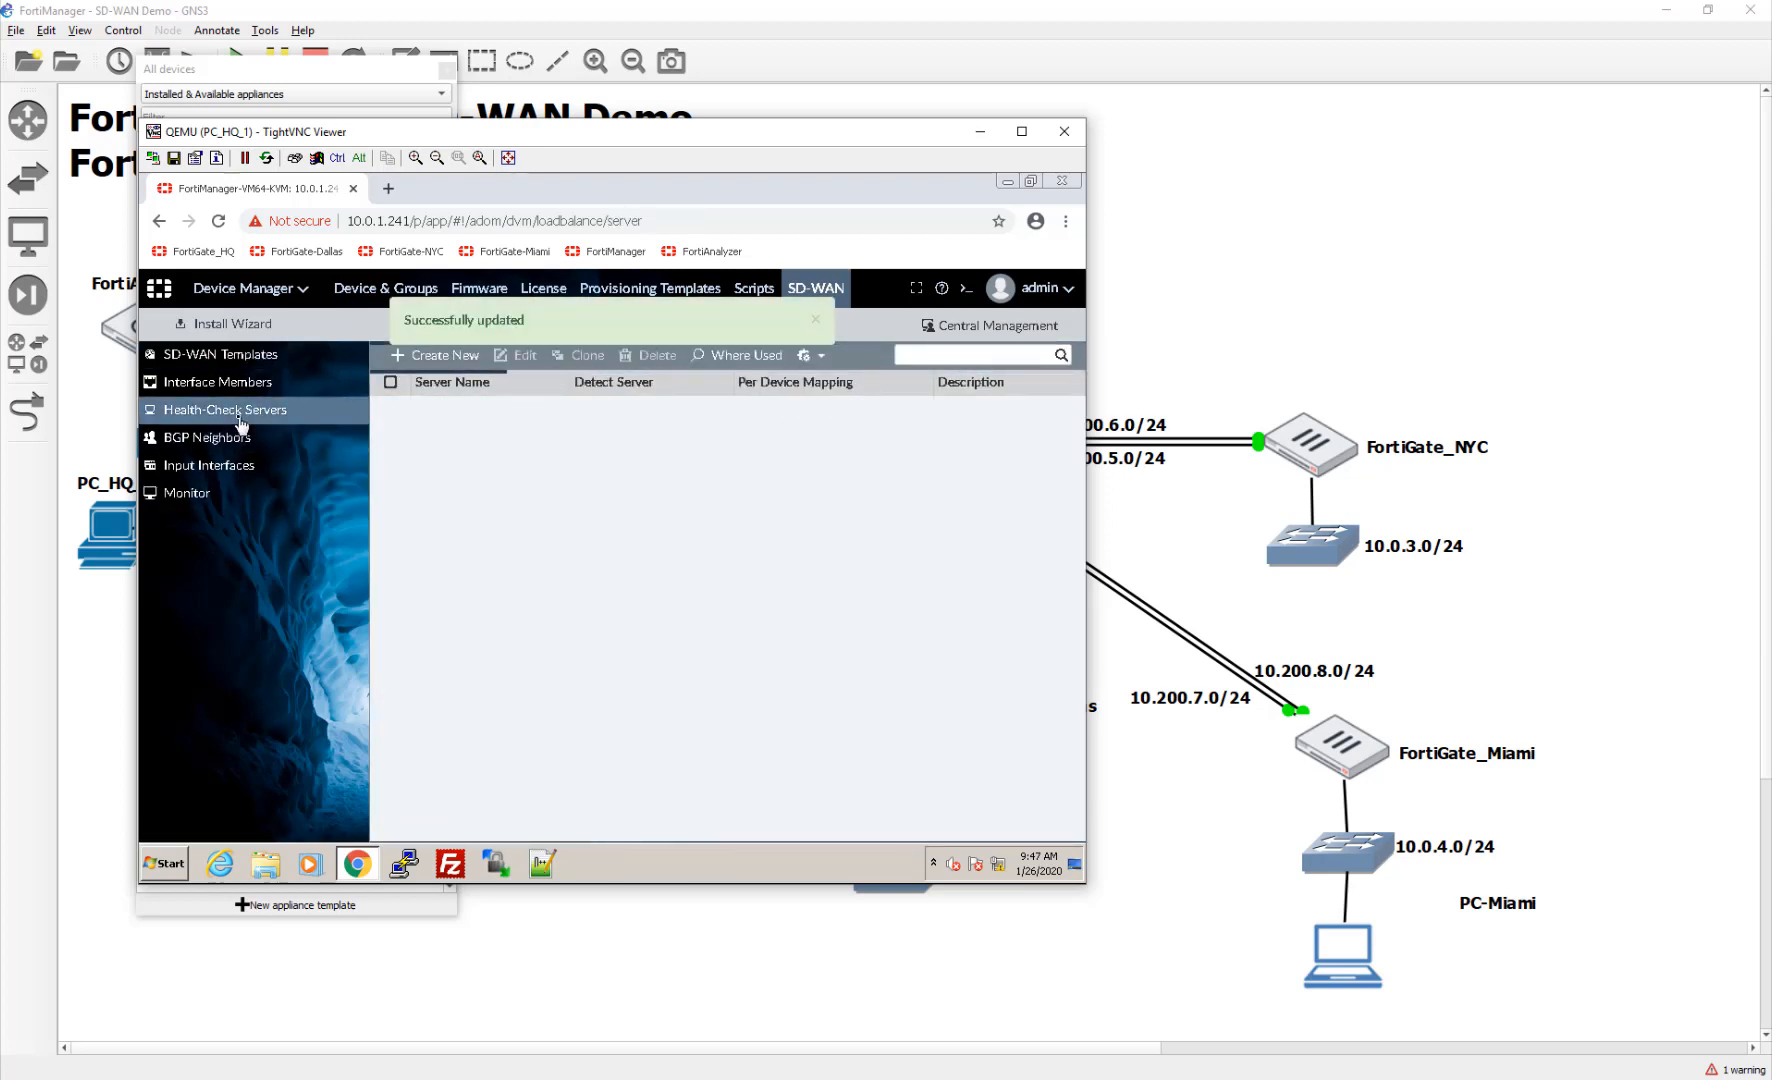
{"action": "left_click", "coordinate": [420, 357]}
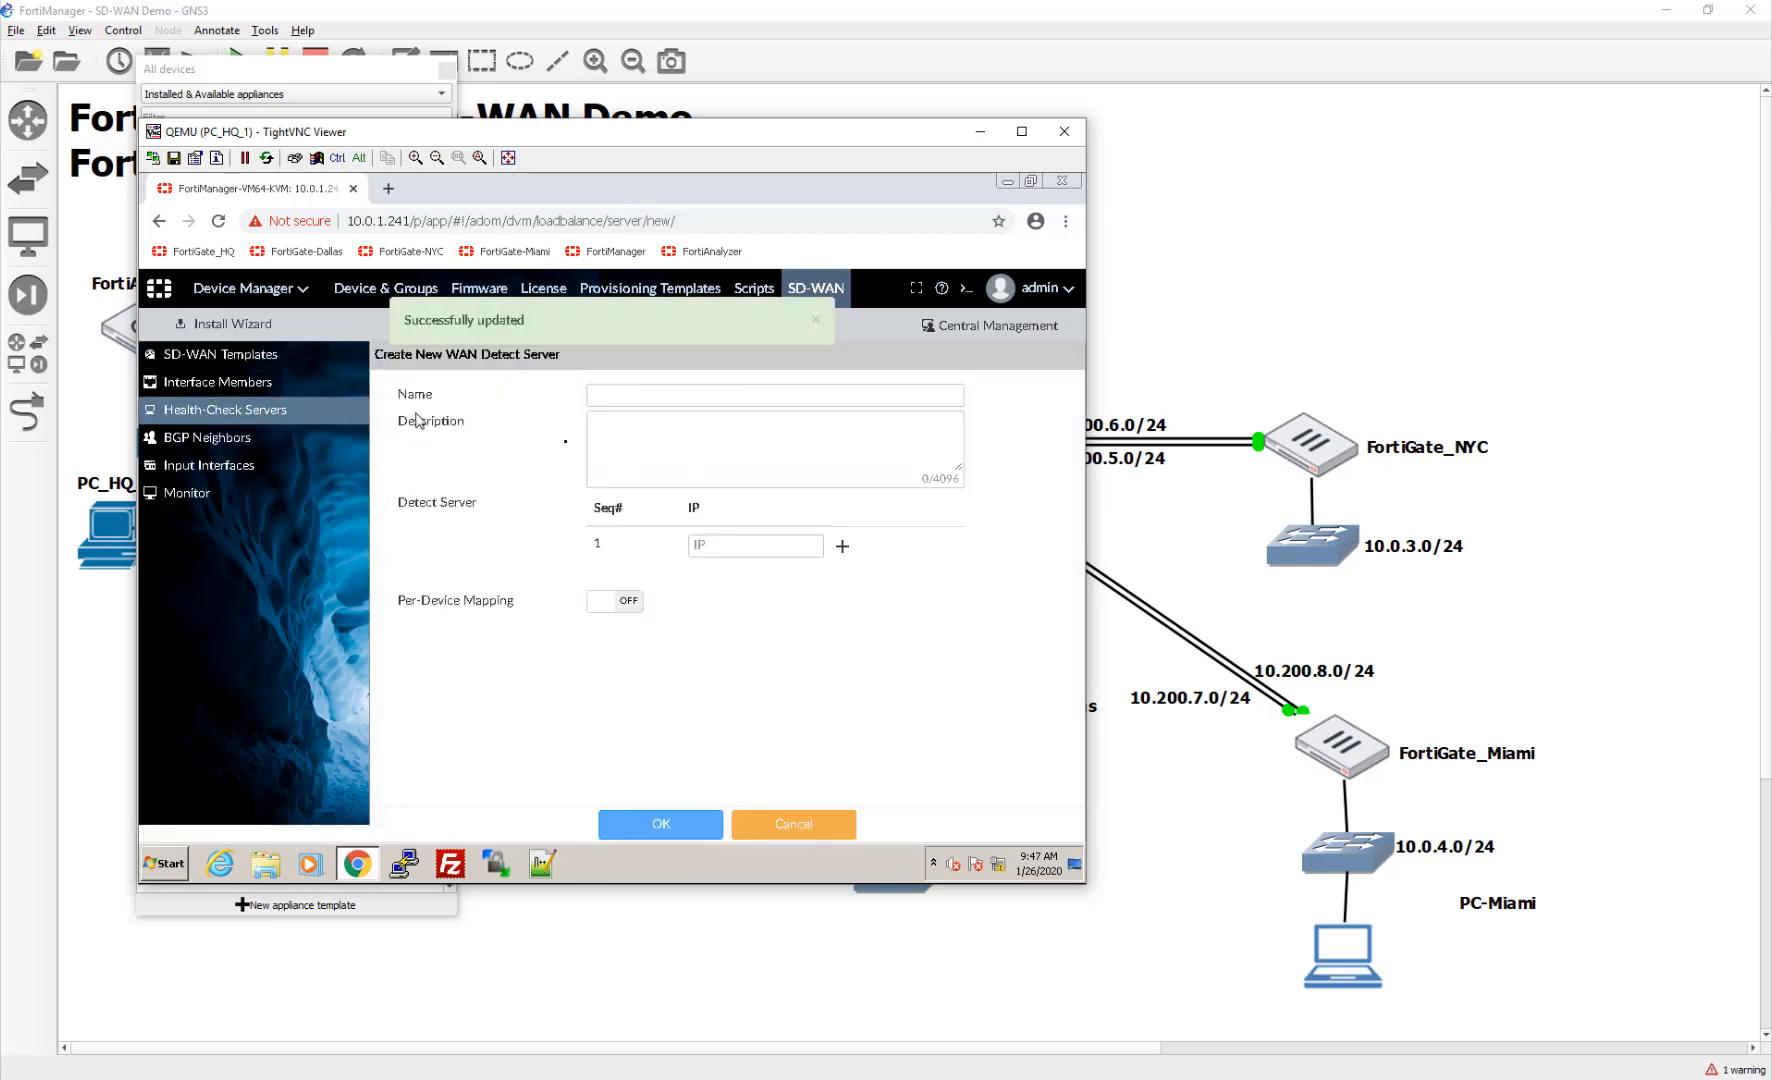
{"action": "left_click", "coordinate": [600, 397]}
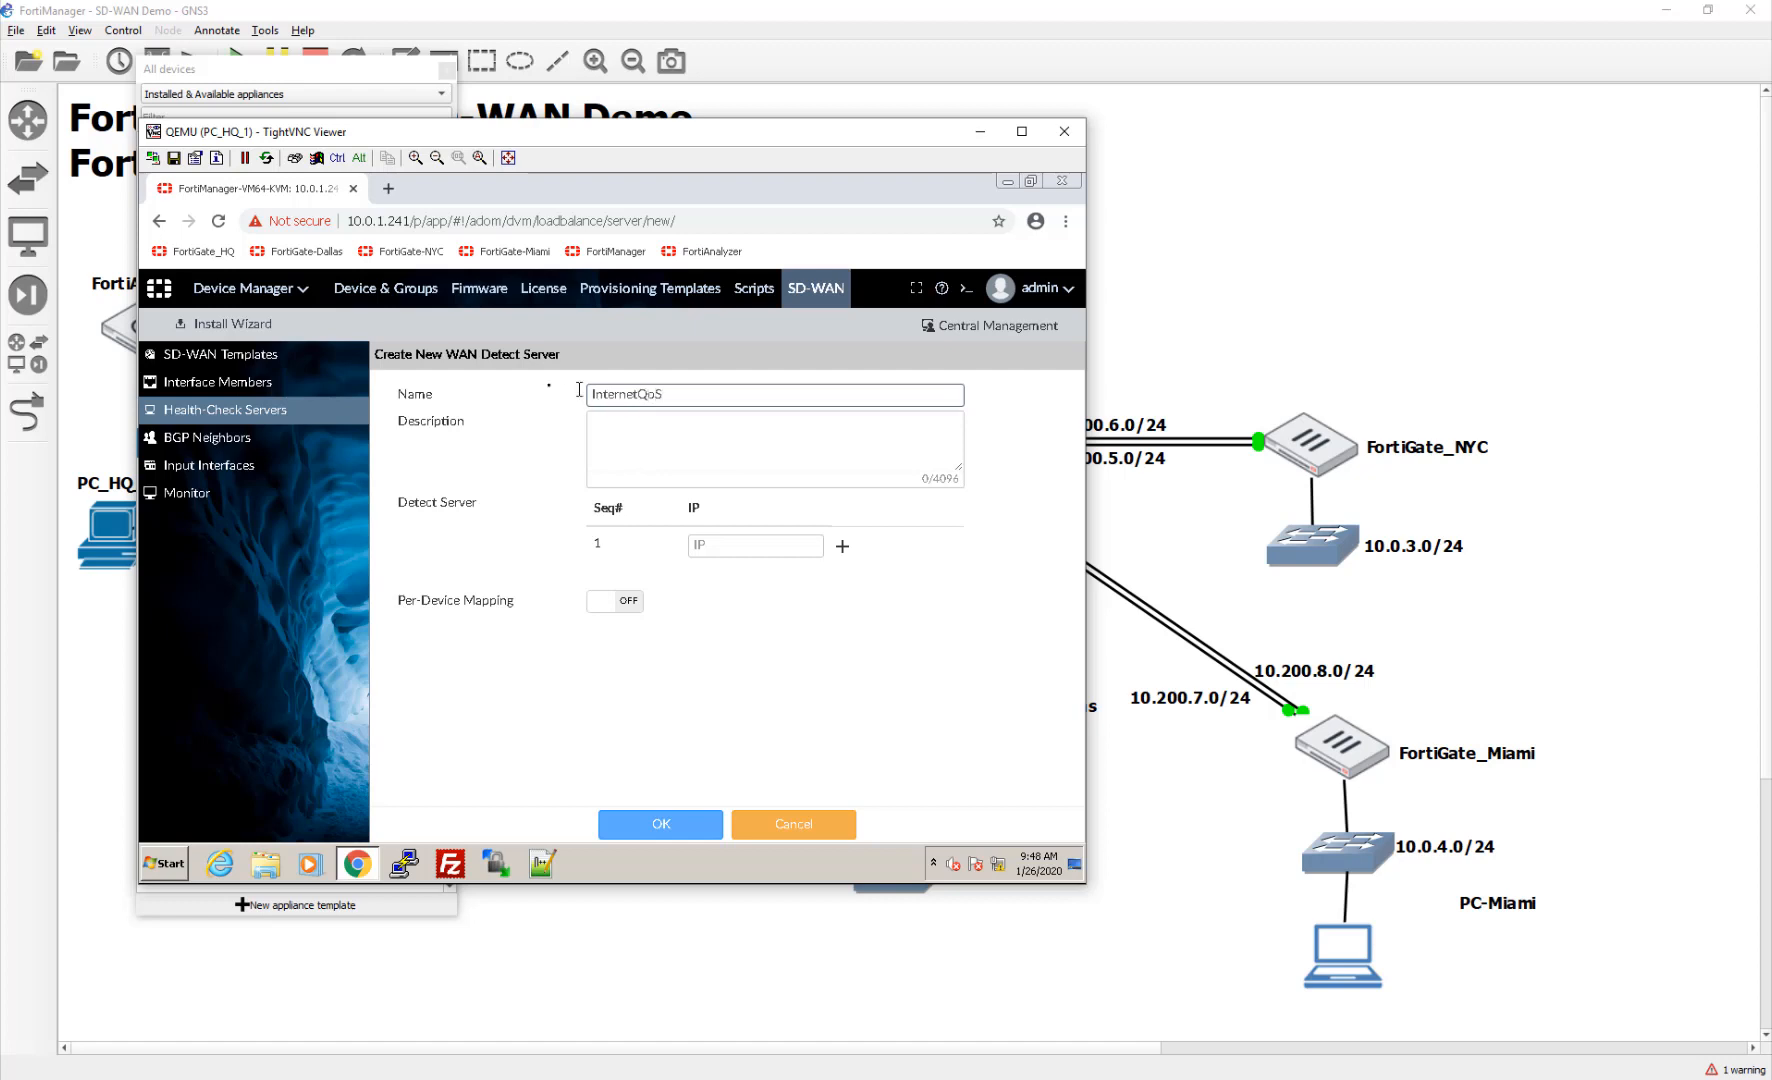
{"action": "left_click", "coordinate": [625, 445]}
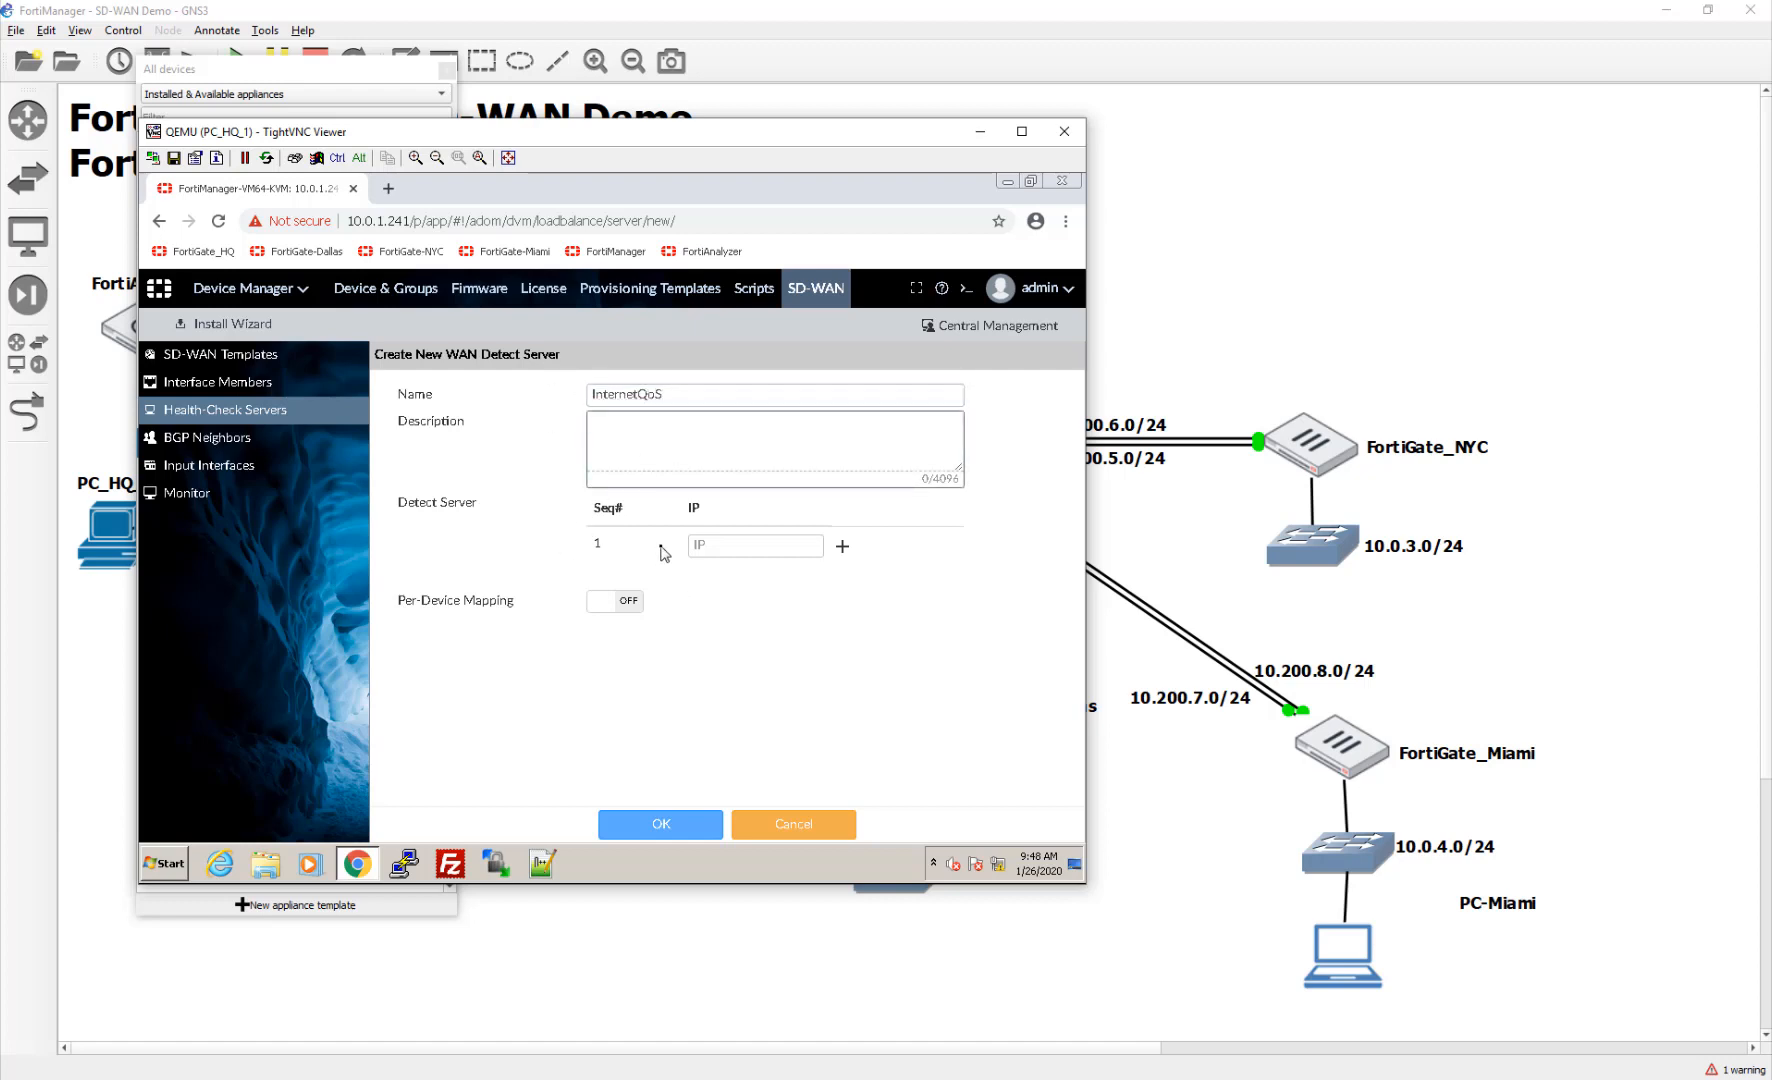
{"action": "left_click", "coordinate": [706, 545]}
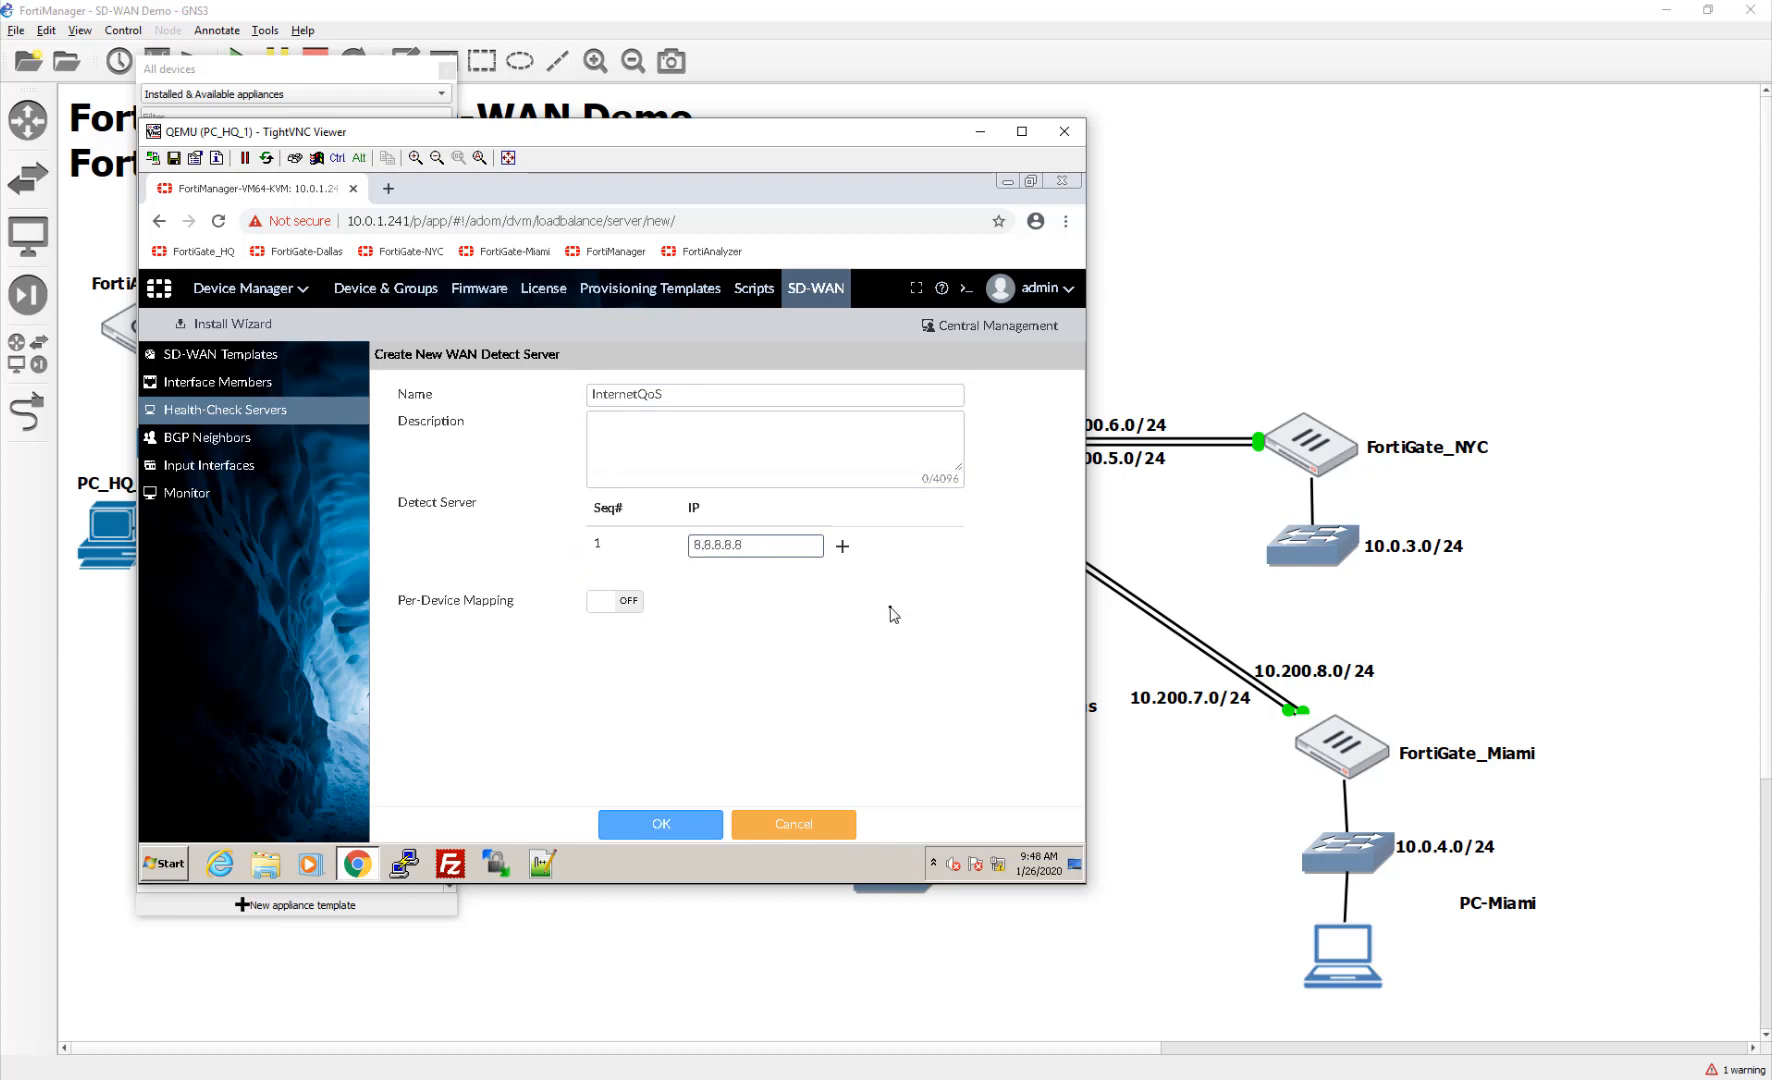
{"action": "left_click", "coordinate": [842, 546]}
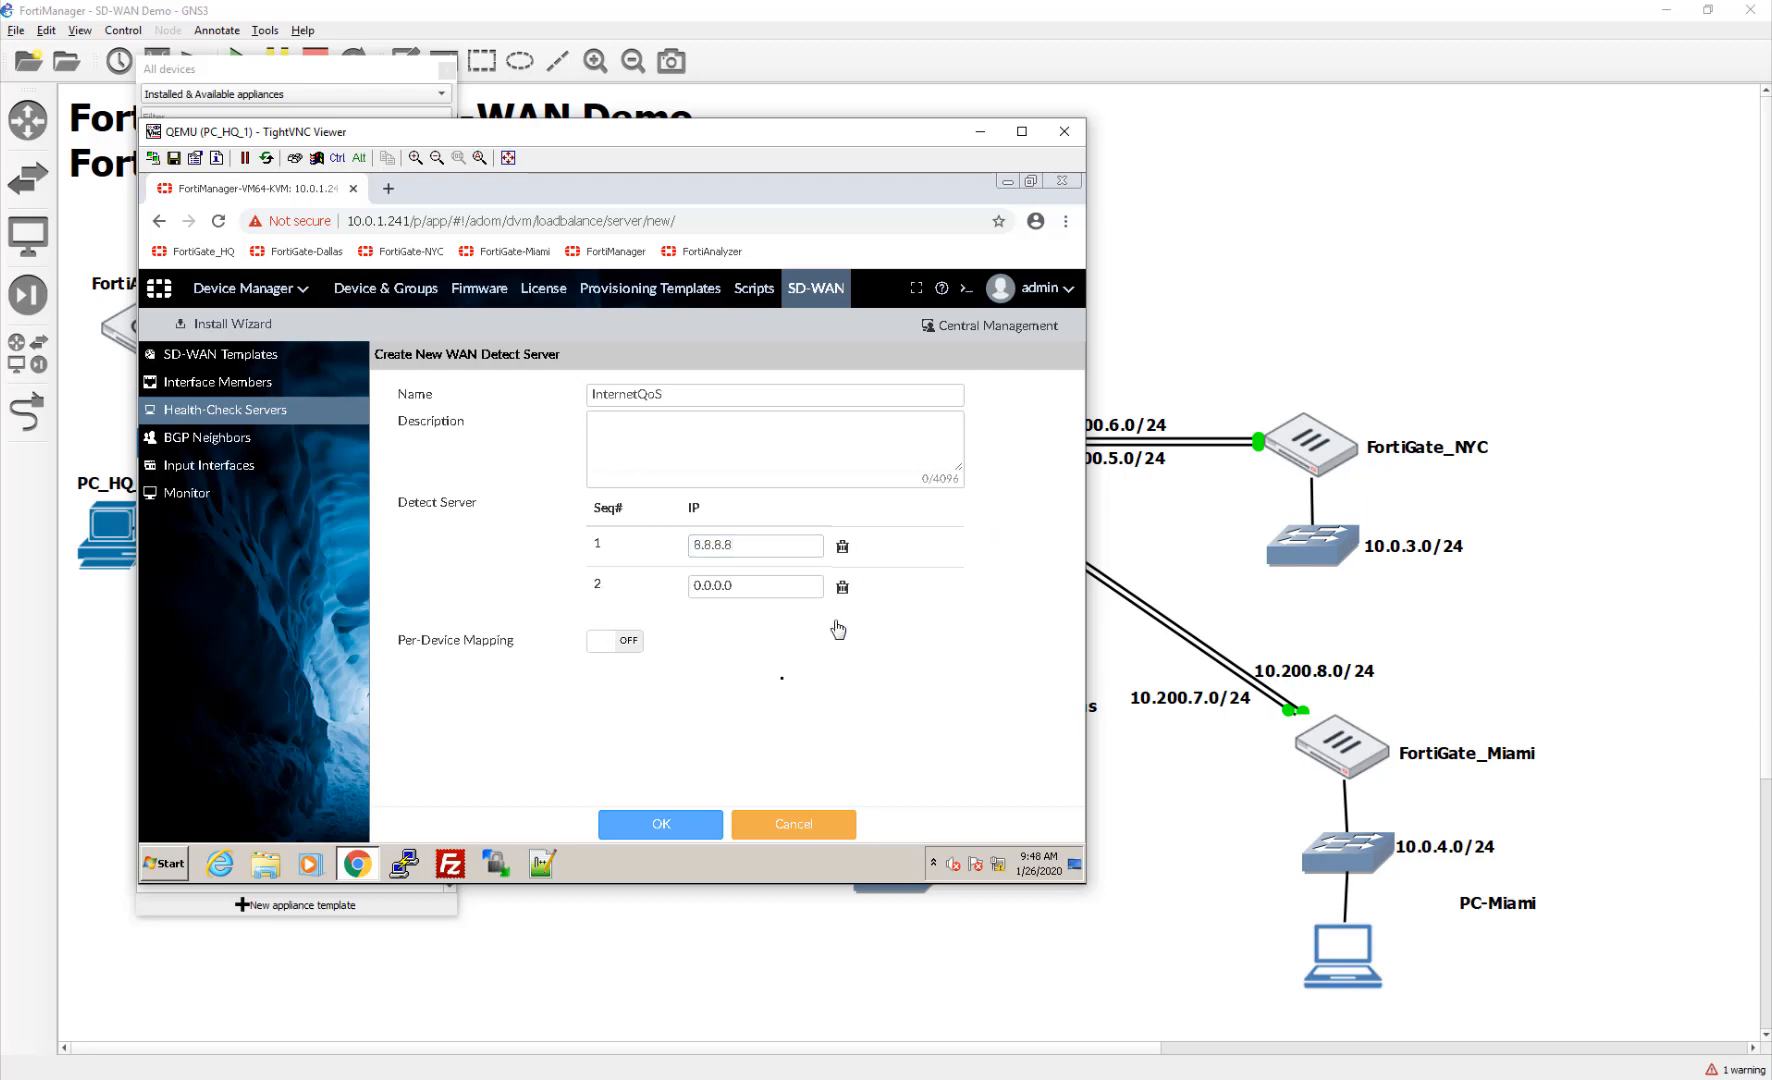
{"action": "left_click_drag", "start_coordinate": [751, 583], "coordinate": [648, 592]}
{"action": "type", "text": "1.1.1.1"}
Step: Leave per-device mapping off and save the InternetQoS health-check server
{"action": "left_click", "coordinate": [636, 648]}
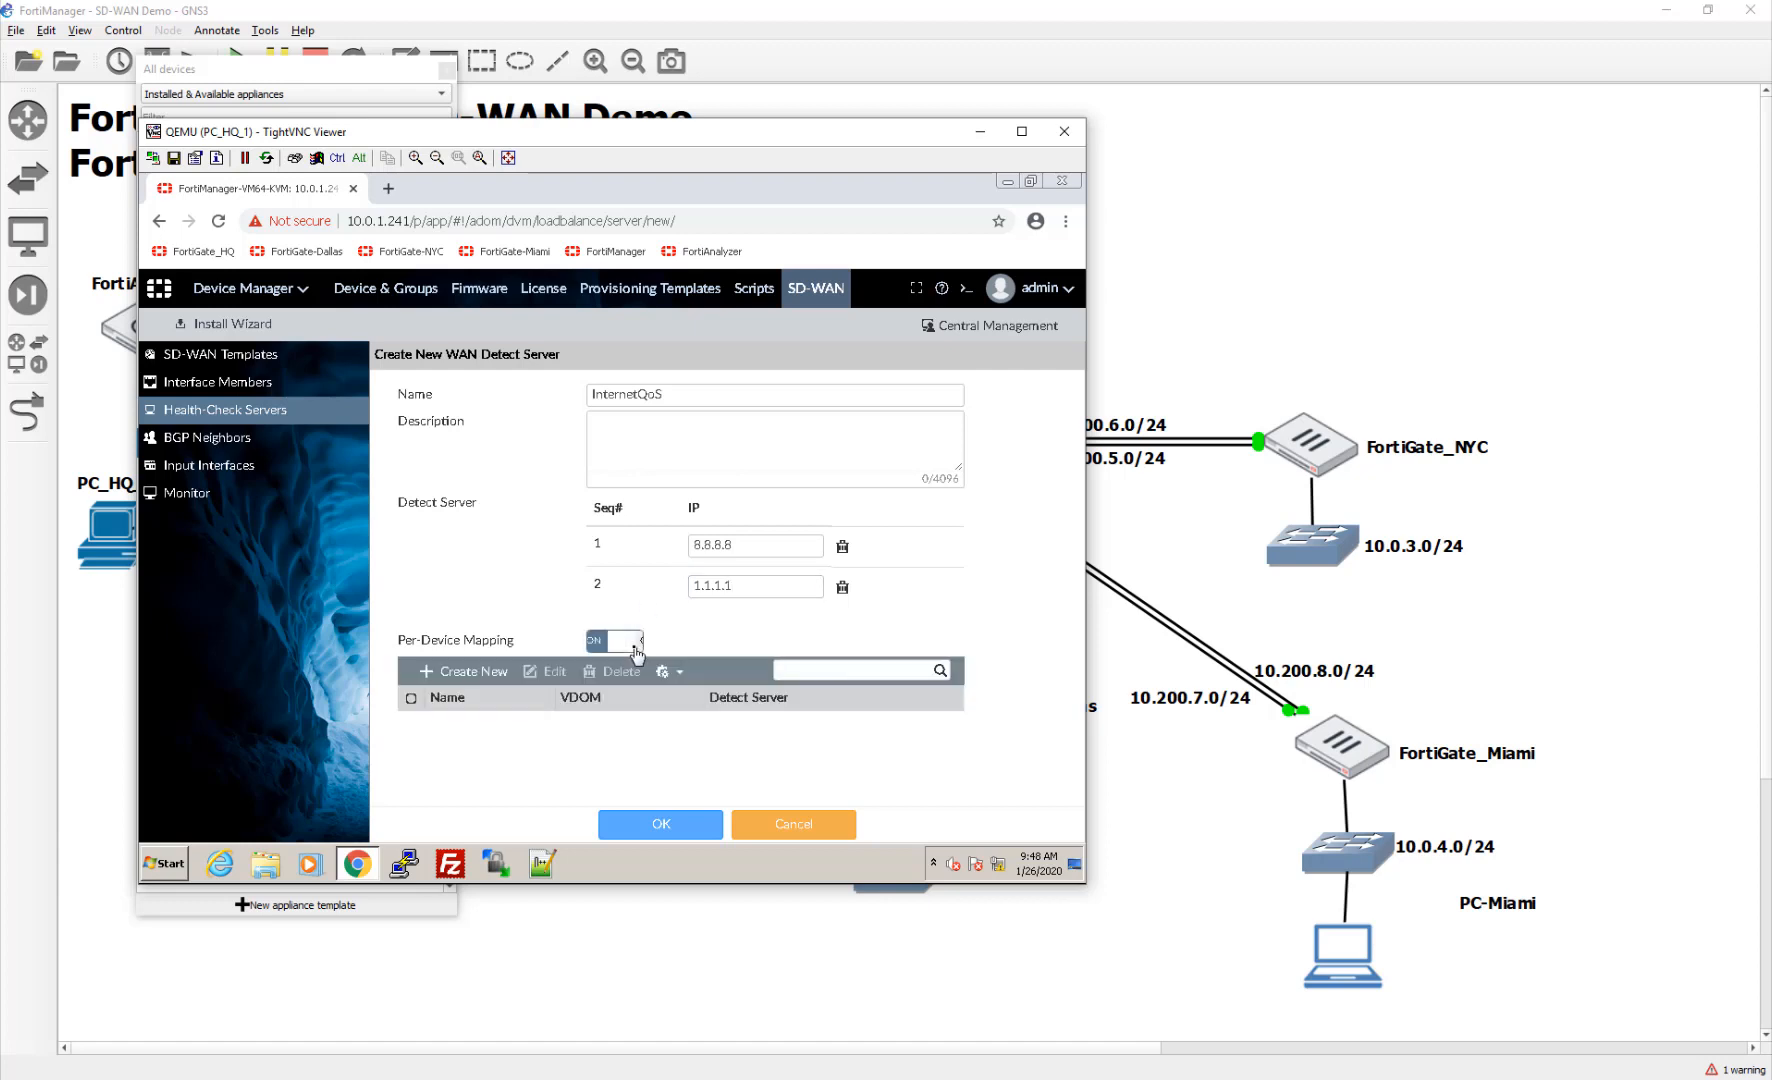
{"action": "left_click", "coordinate": [466, 671]}
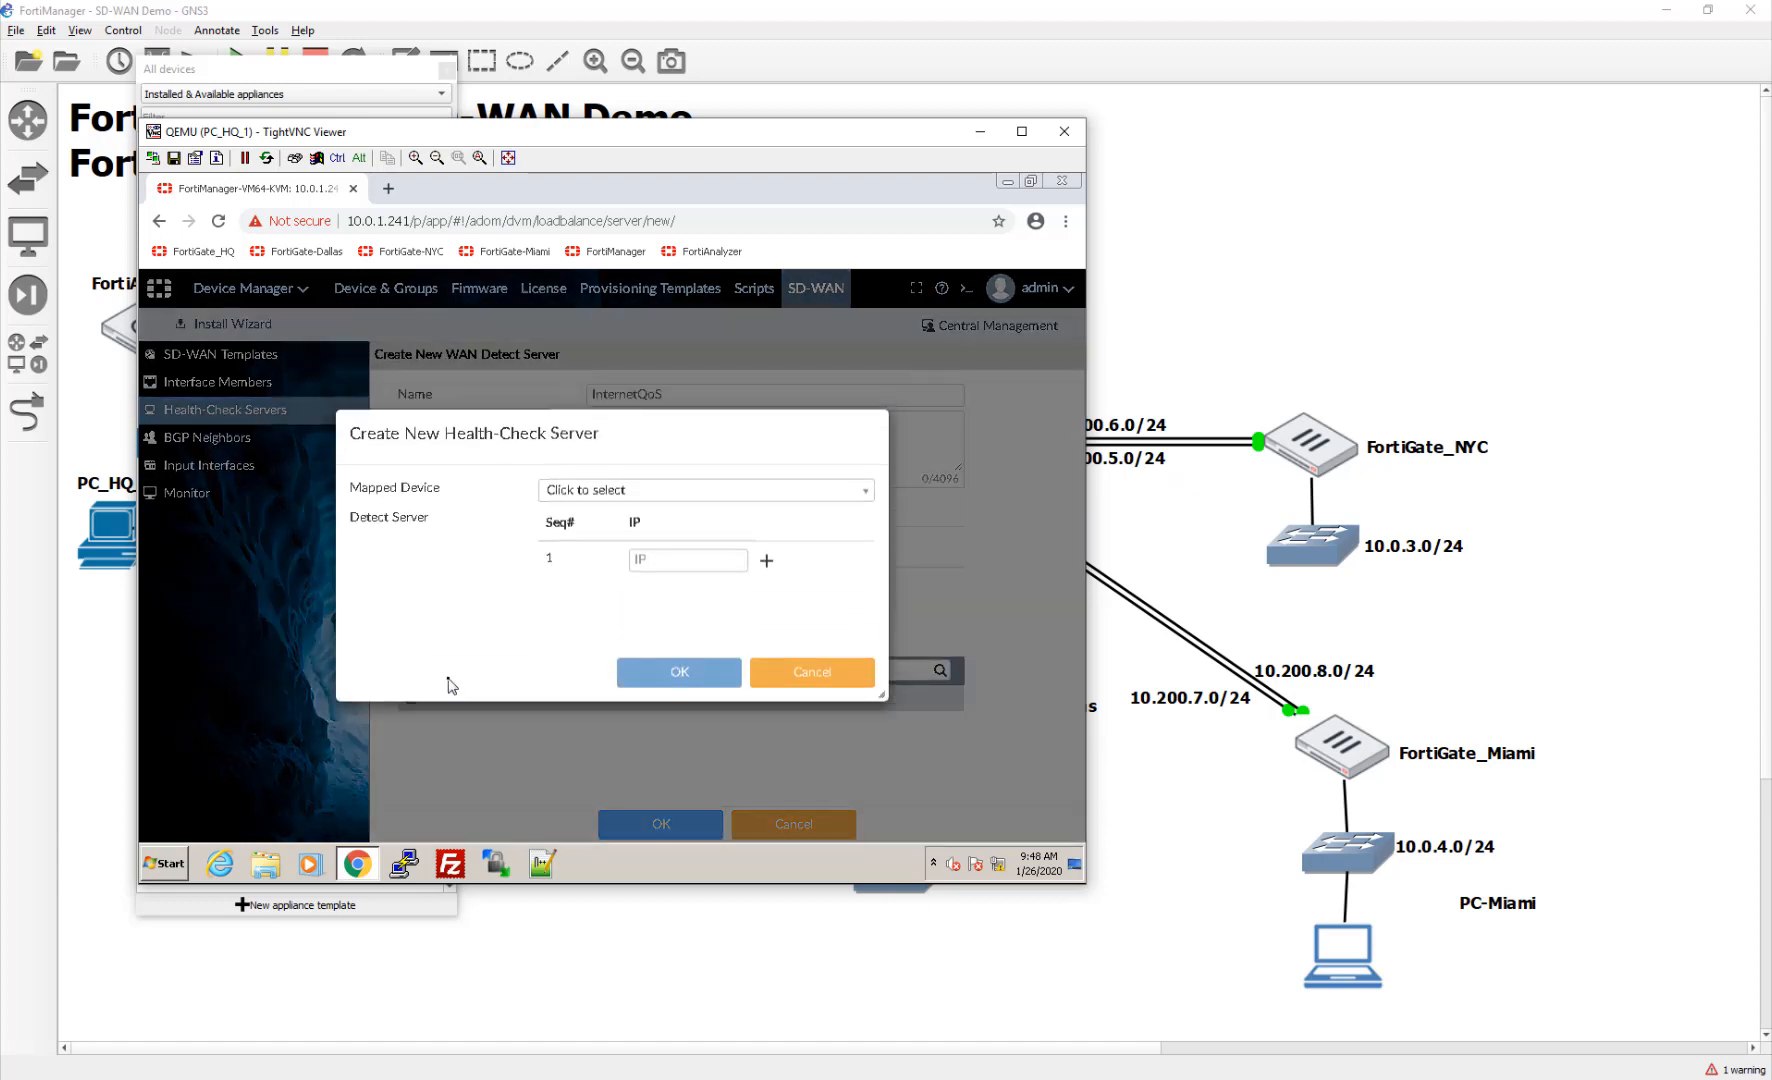
{"action": "left_click", "coordinate": [790, 675]}
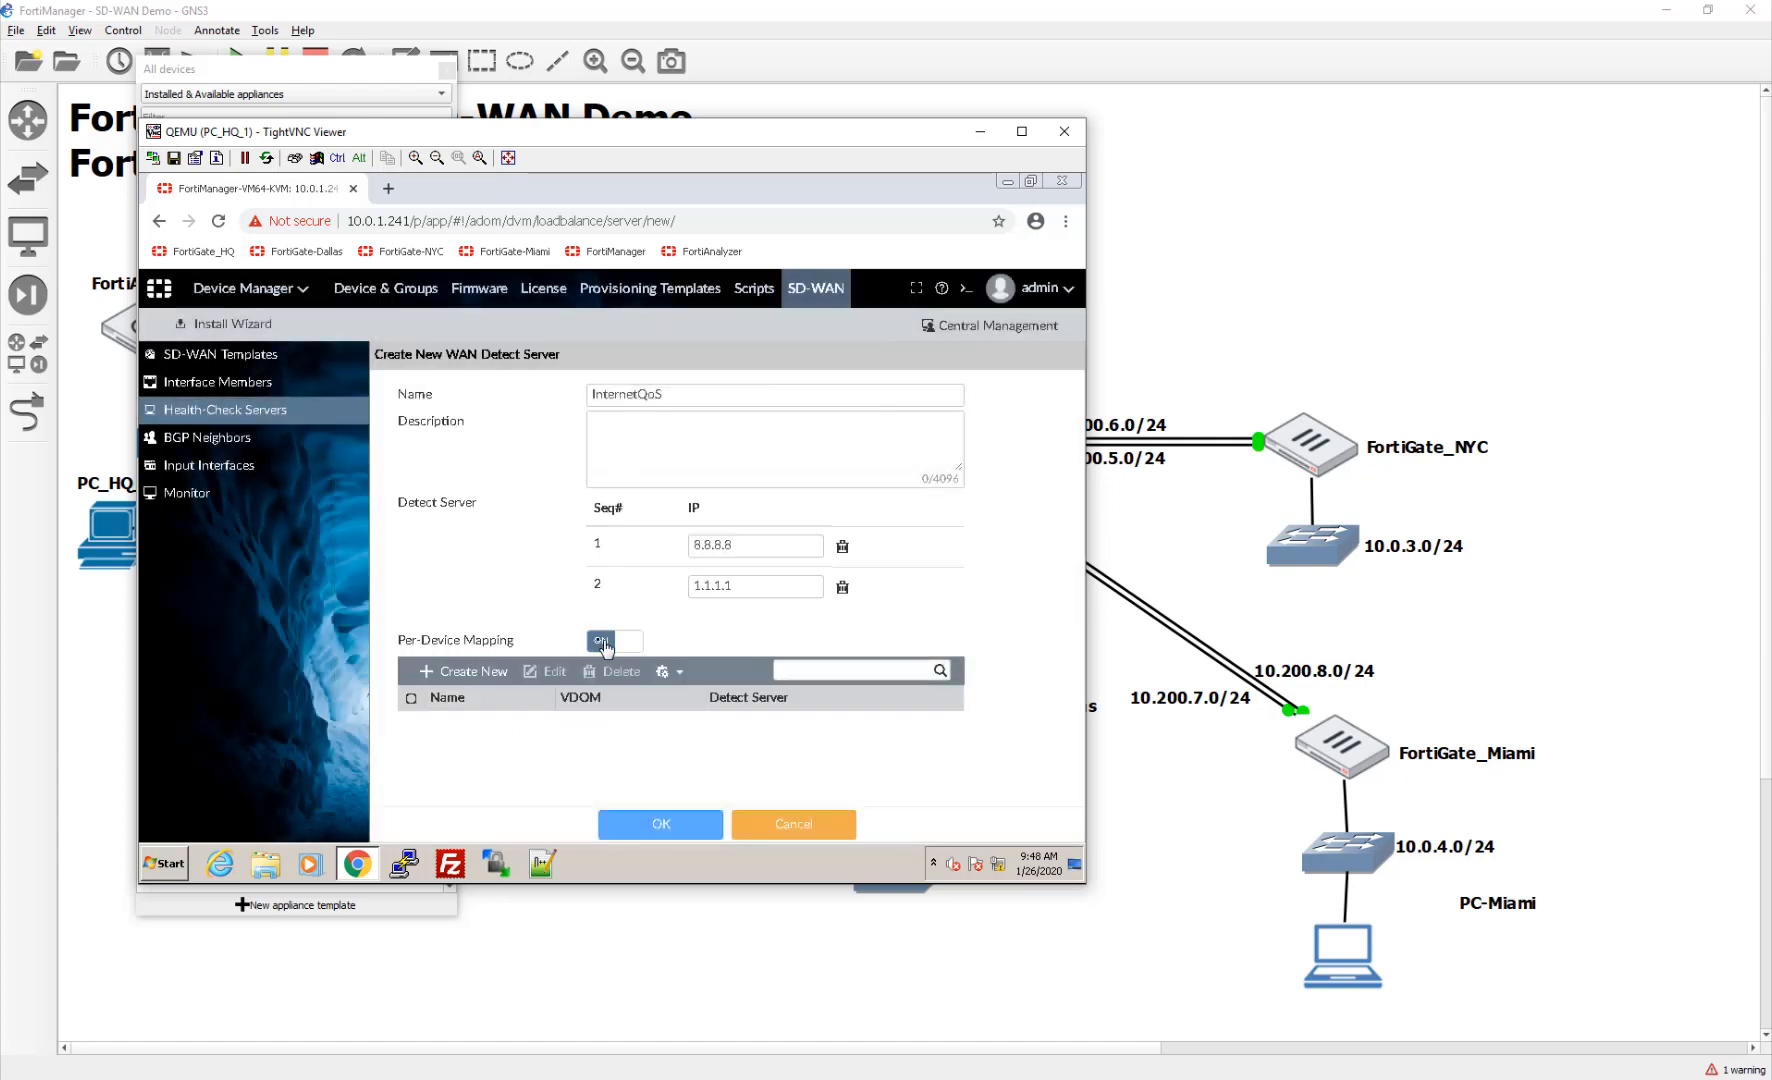
{"action": "left_click", "coordinate": [603, 642]}
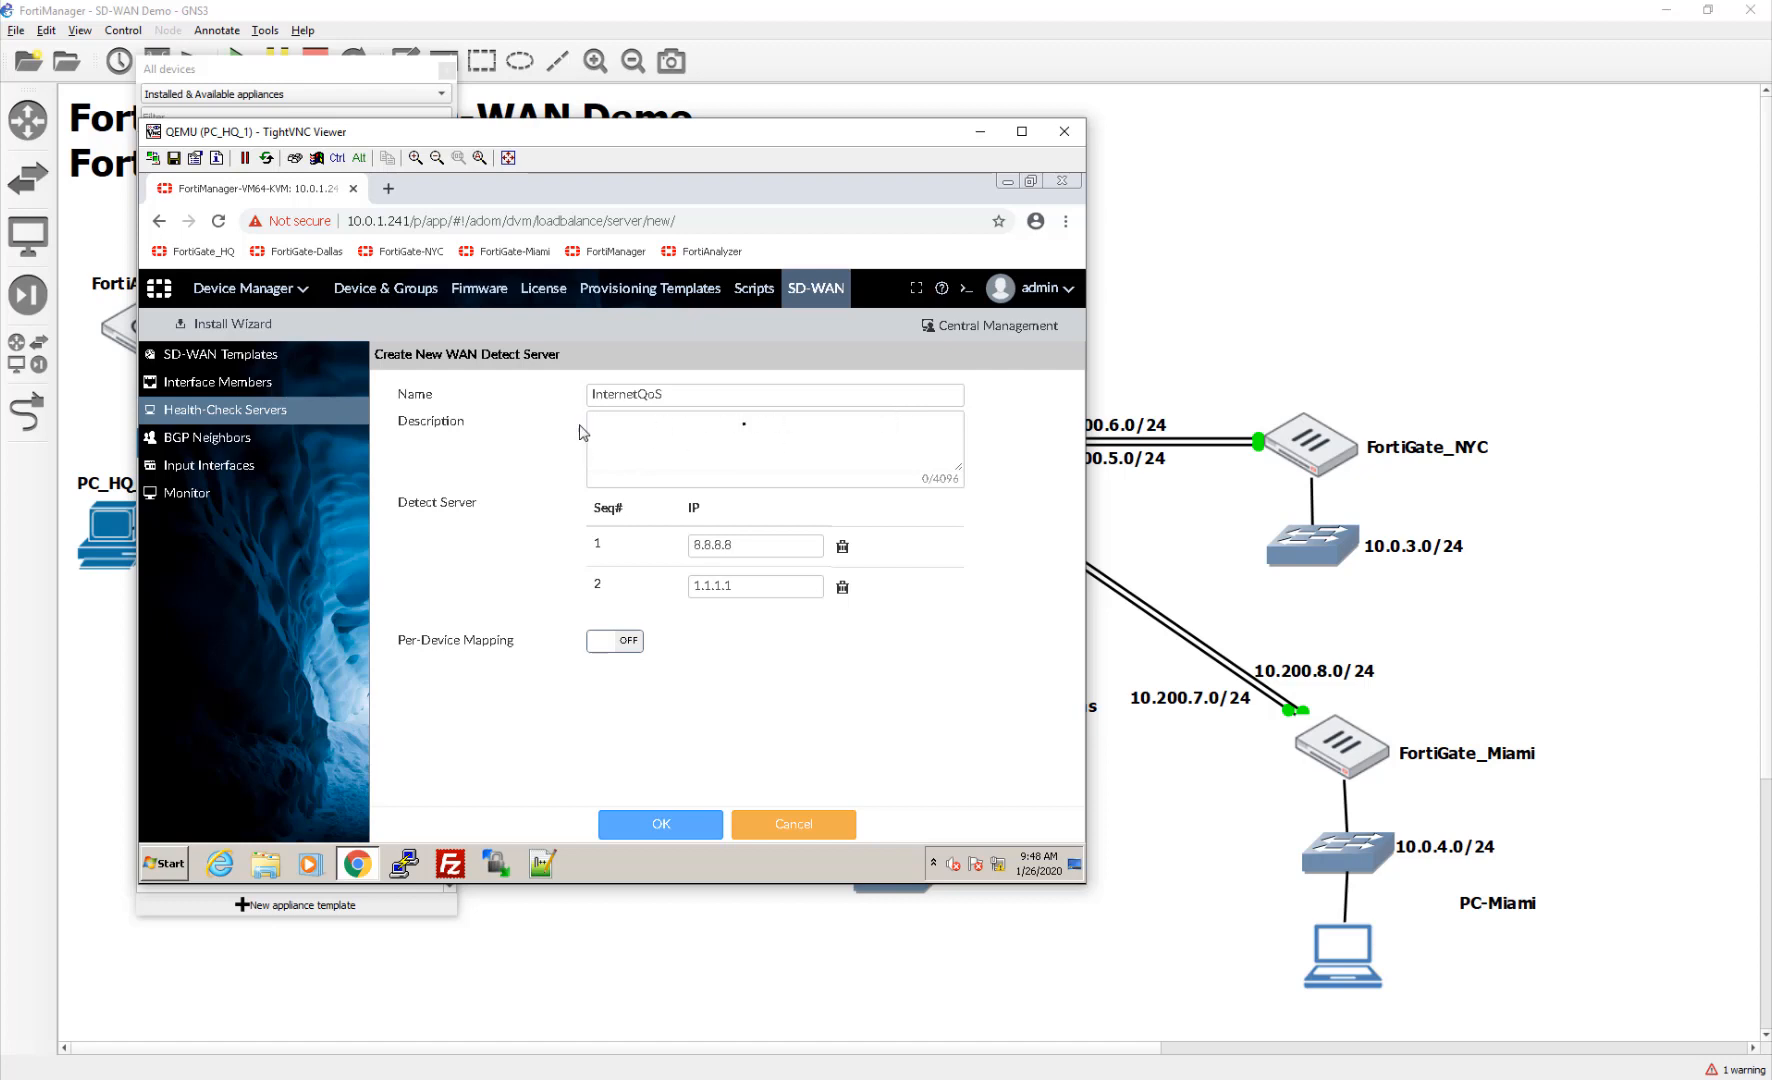
{"action": "left_click", "coordinate": [686, 831]}
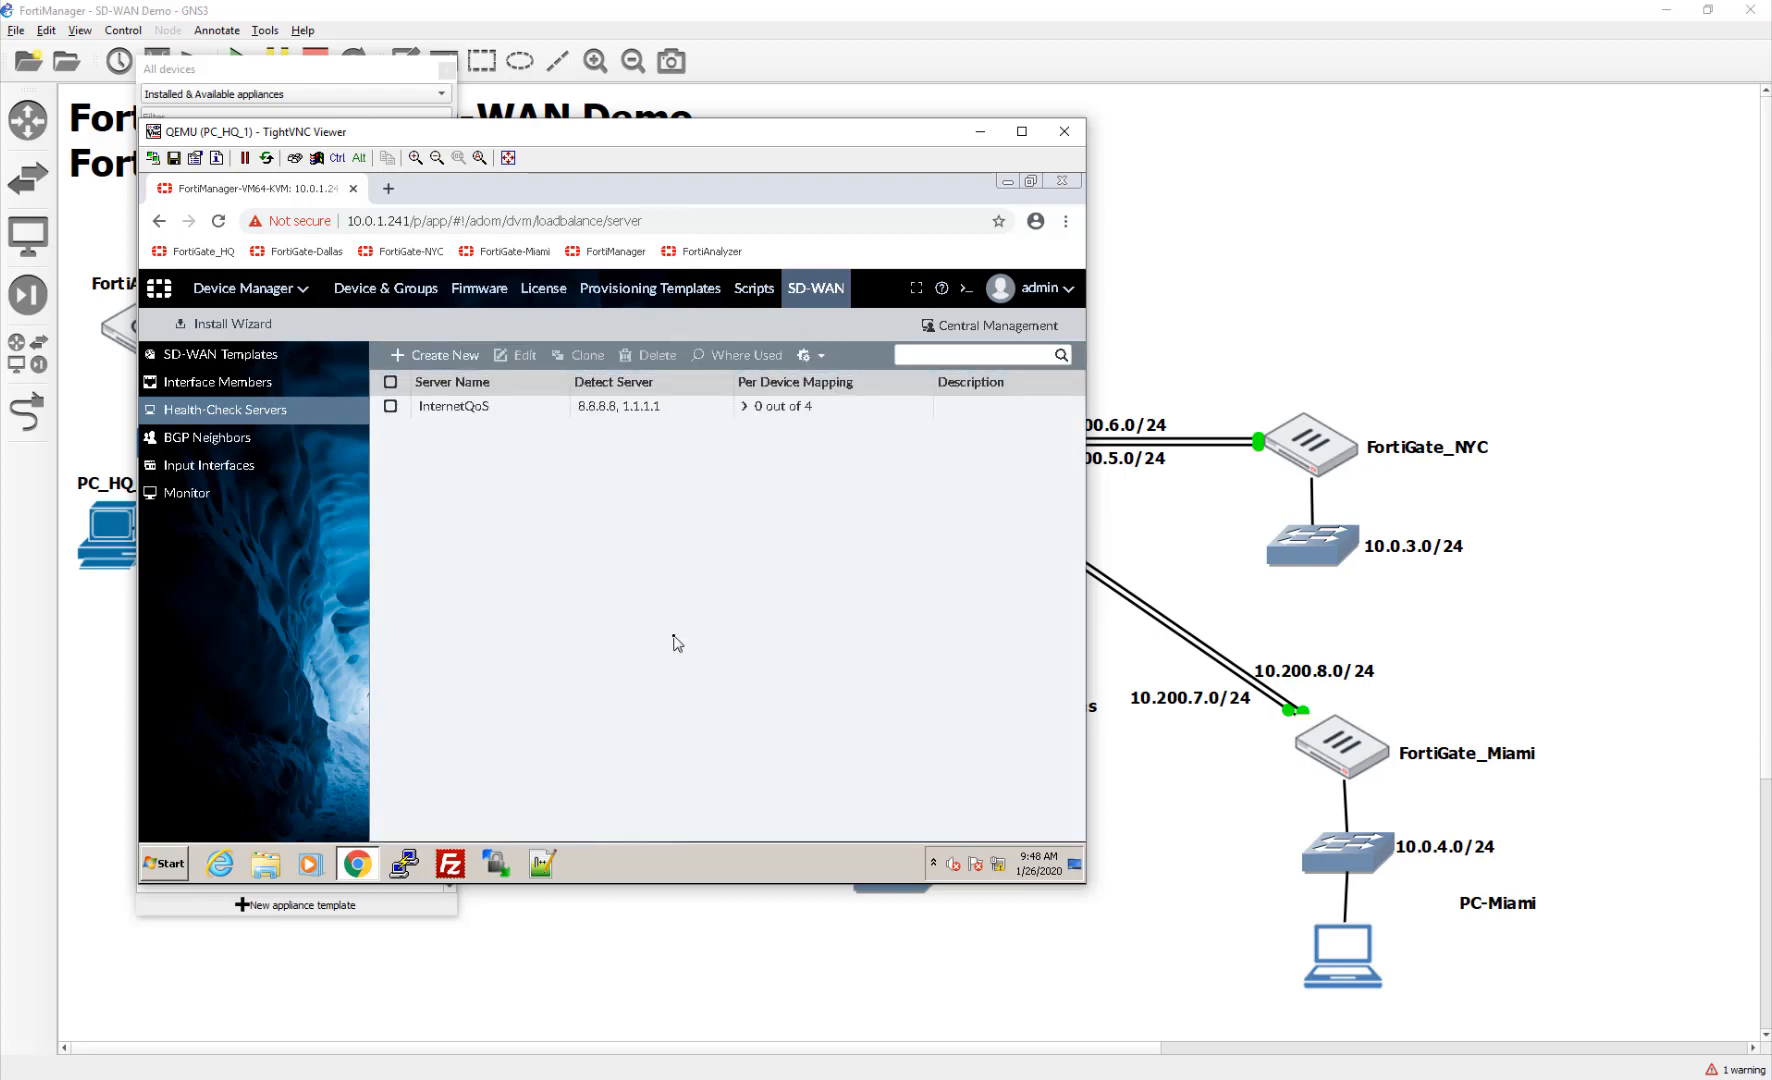
Step: After viewing WAN1, reopen the SDWAN template and begin a new performance SLA
{"action": "left_click", "coordinate": [271, 390]}
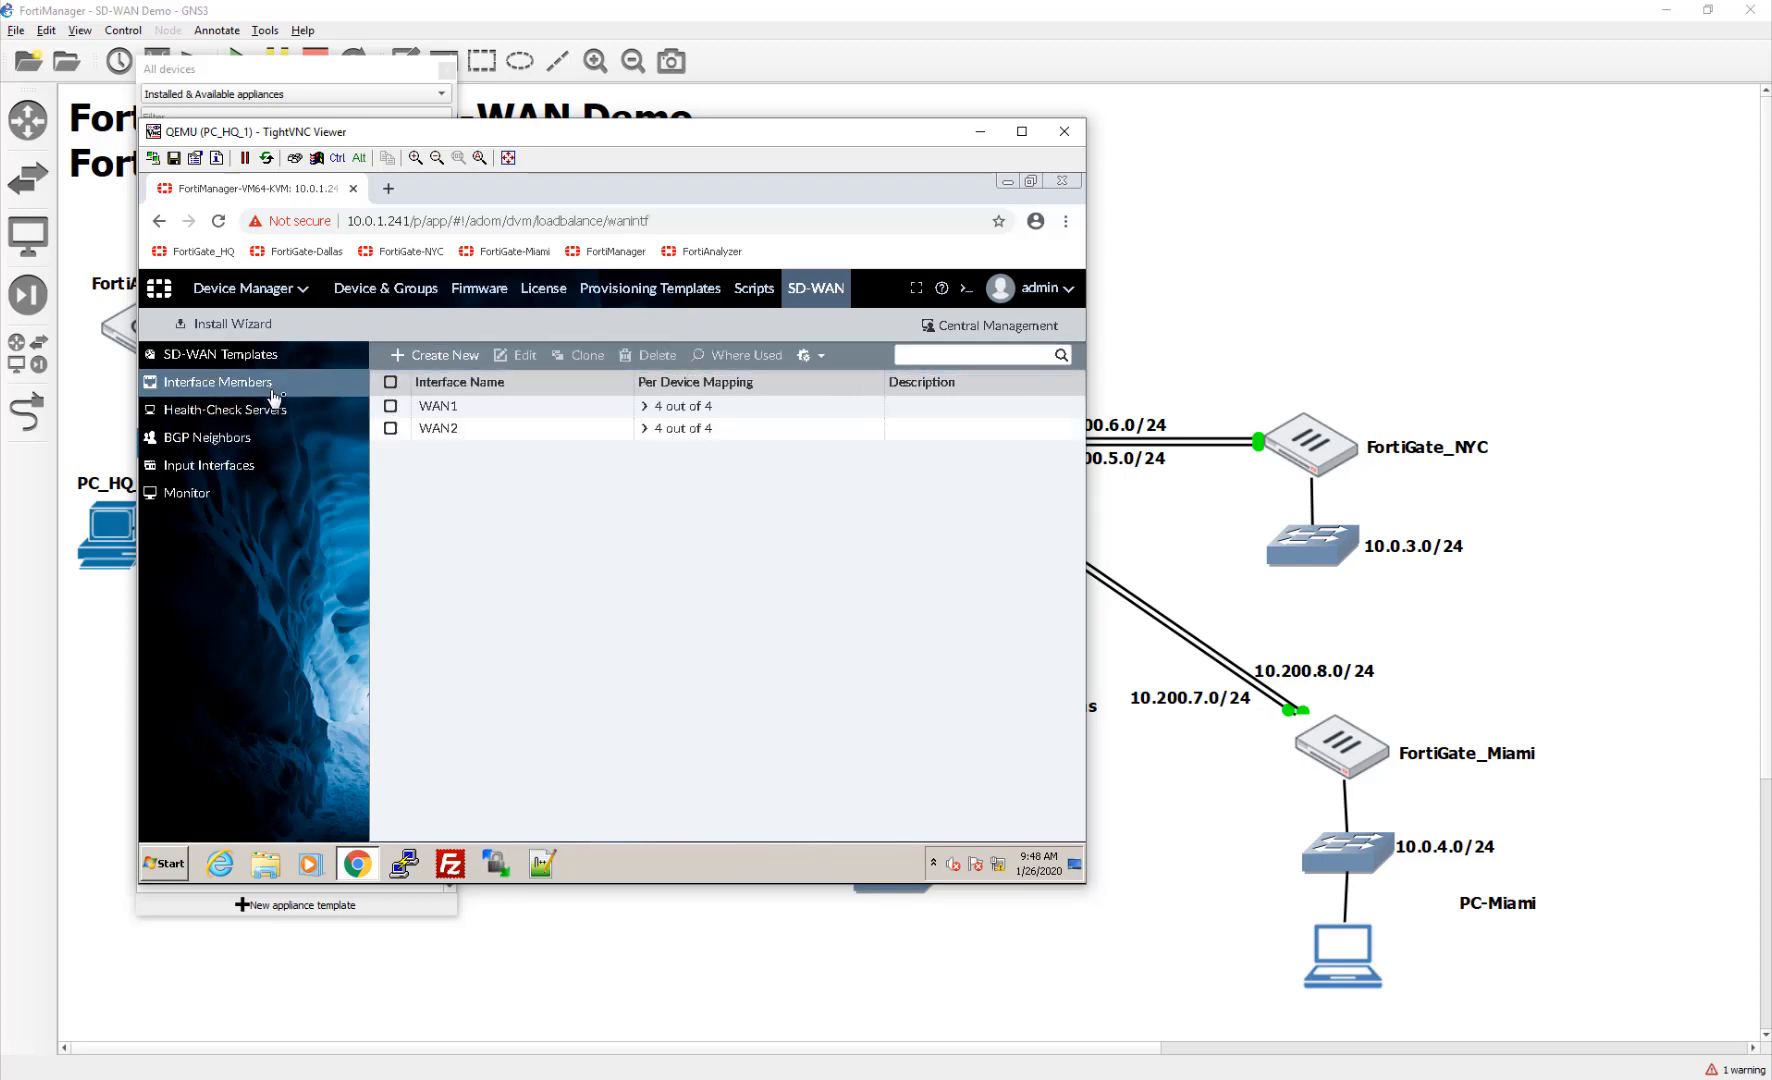
{"action": "double_click", "coordinate": [509, 412]}
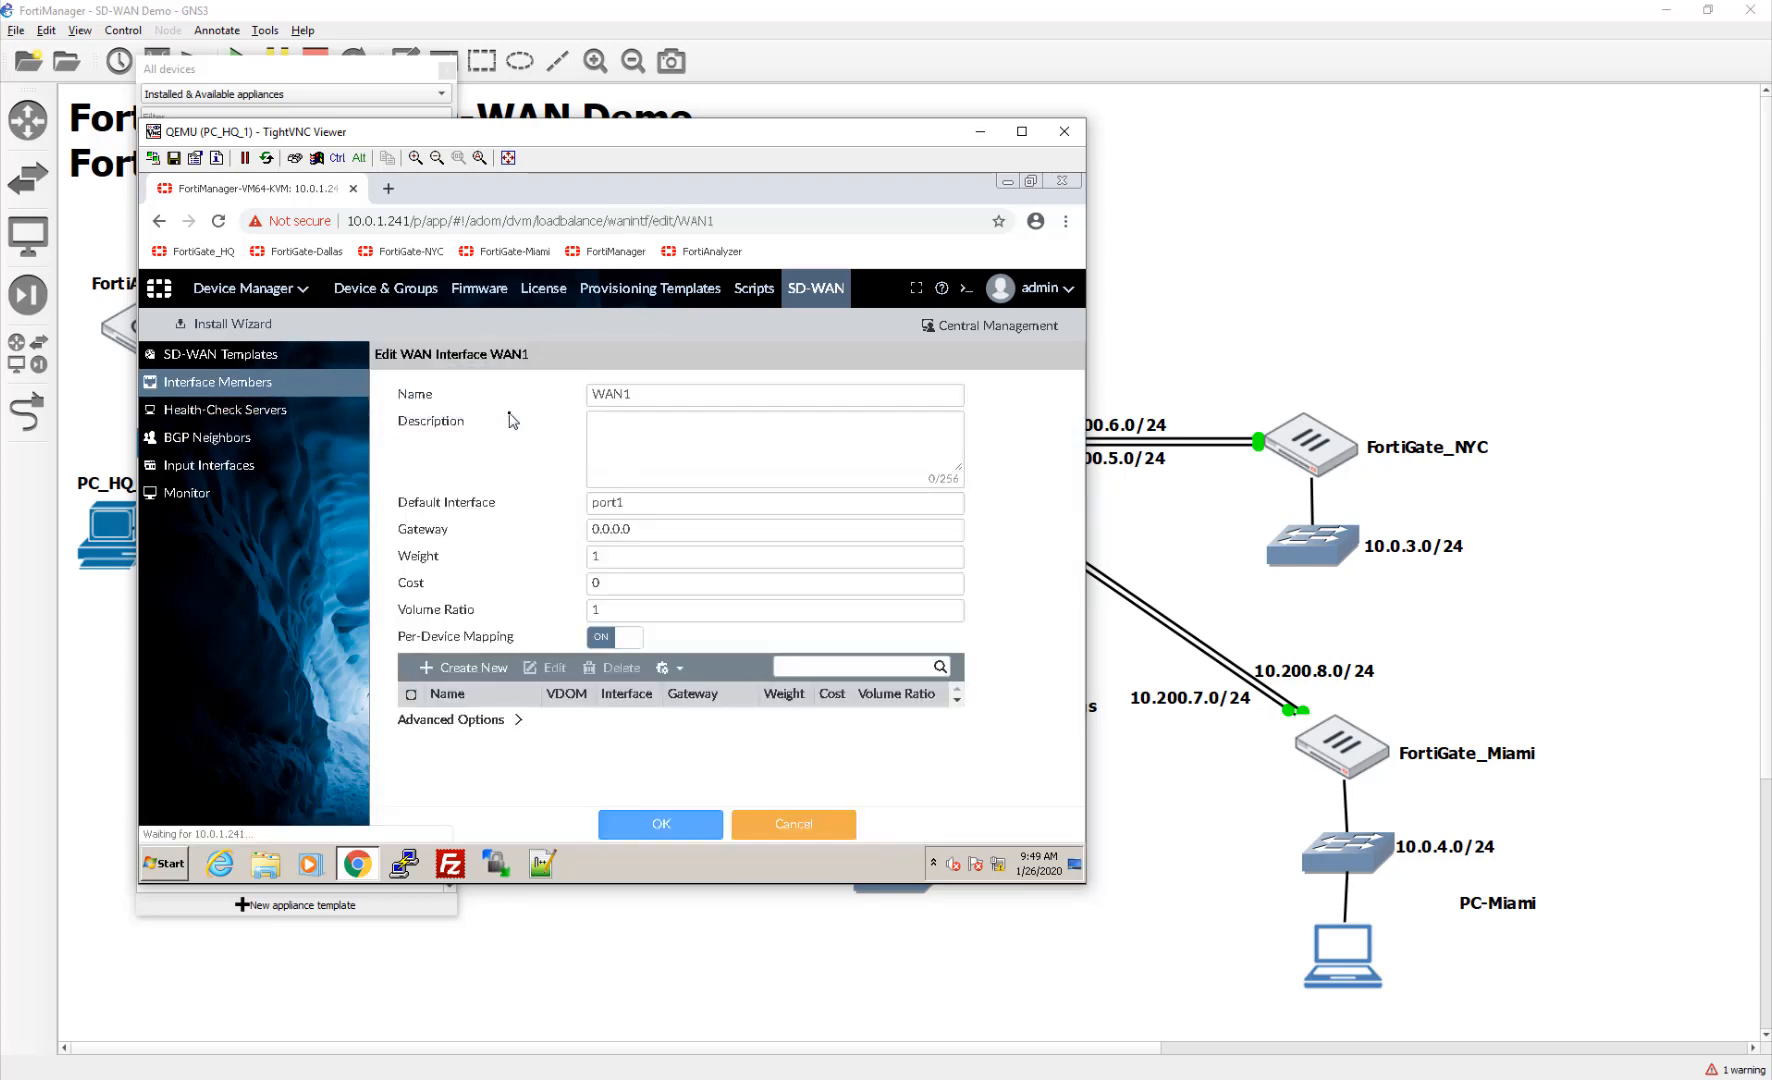
{"action": "left_click", "coordinate": [250, 355]}
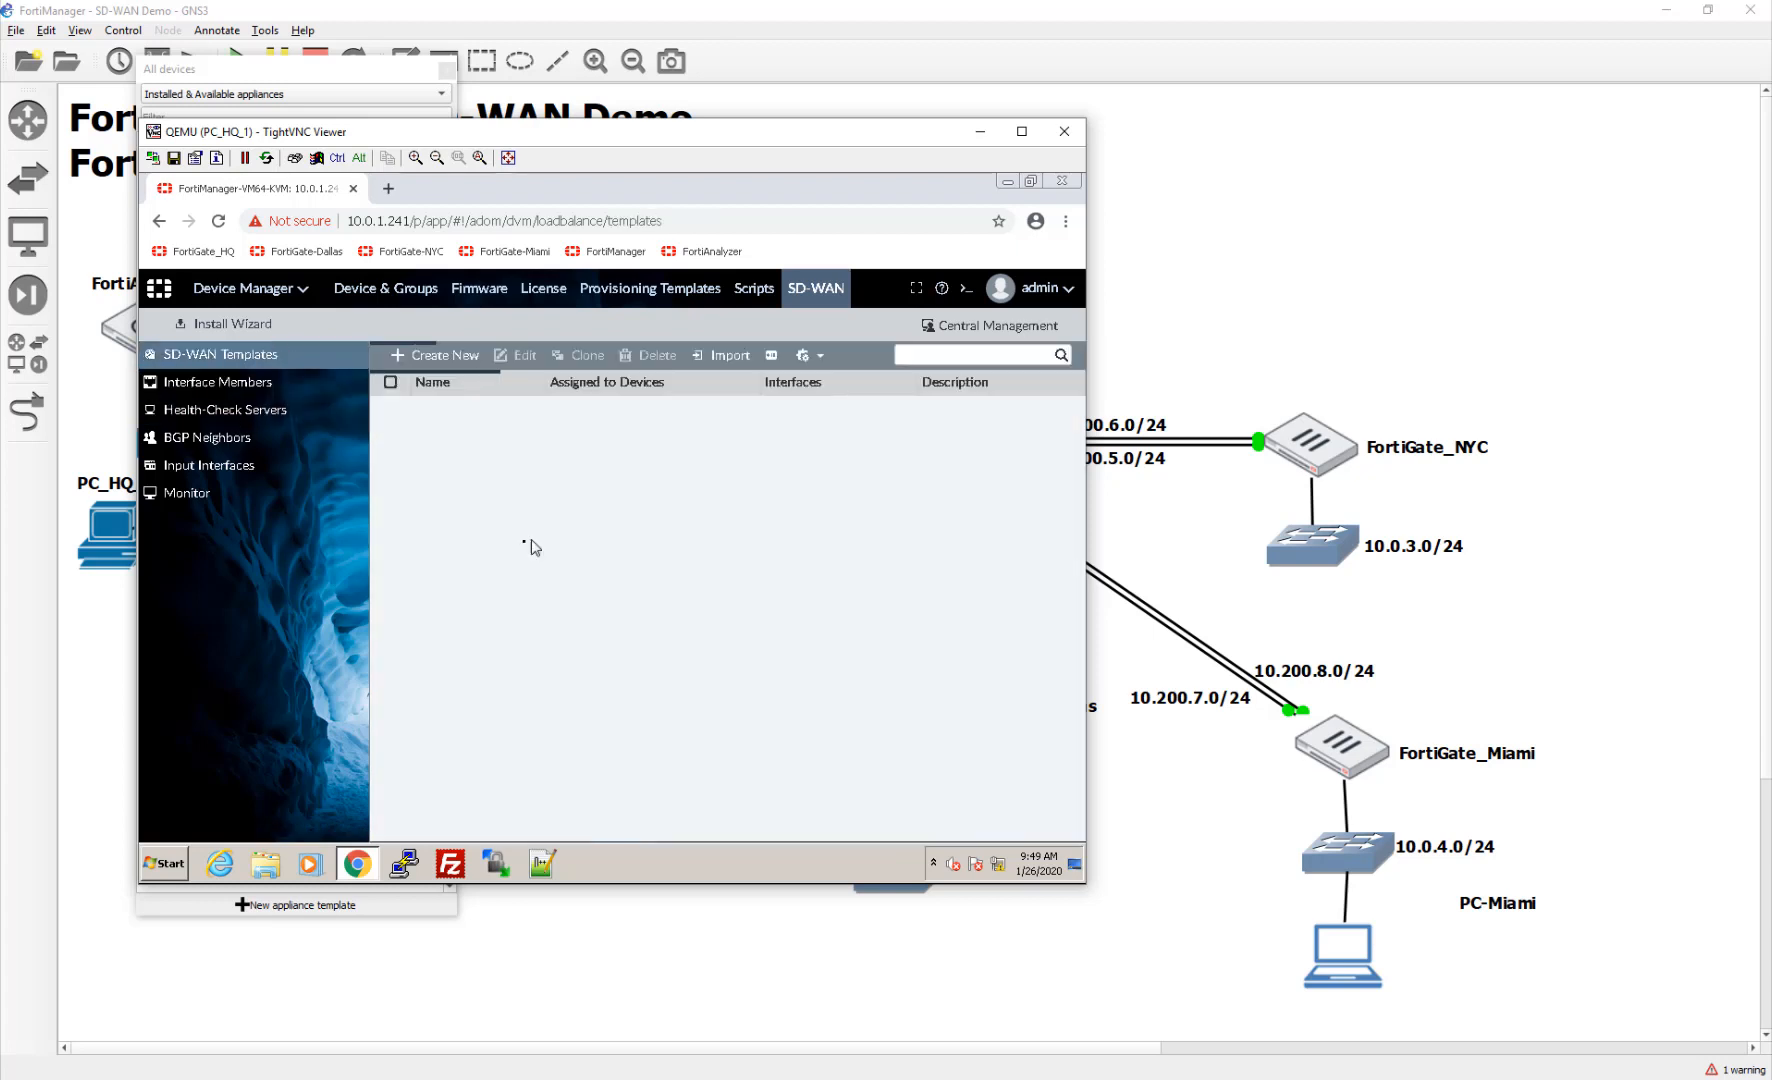
{"action": "double_click", "coordinate": [538, 412]}
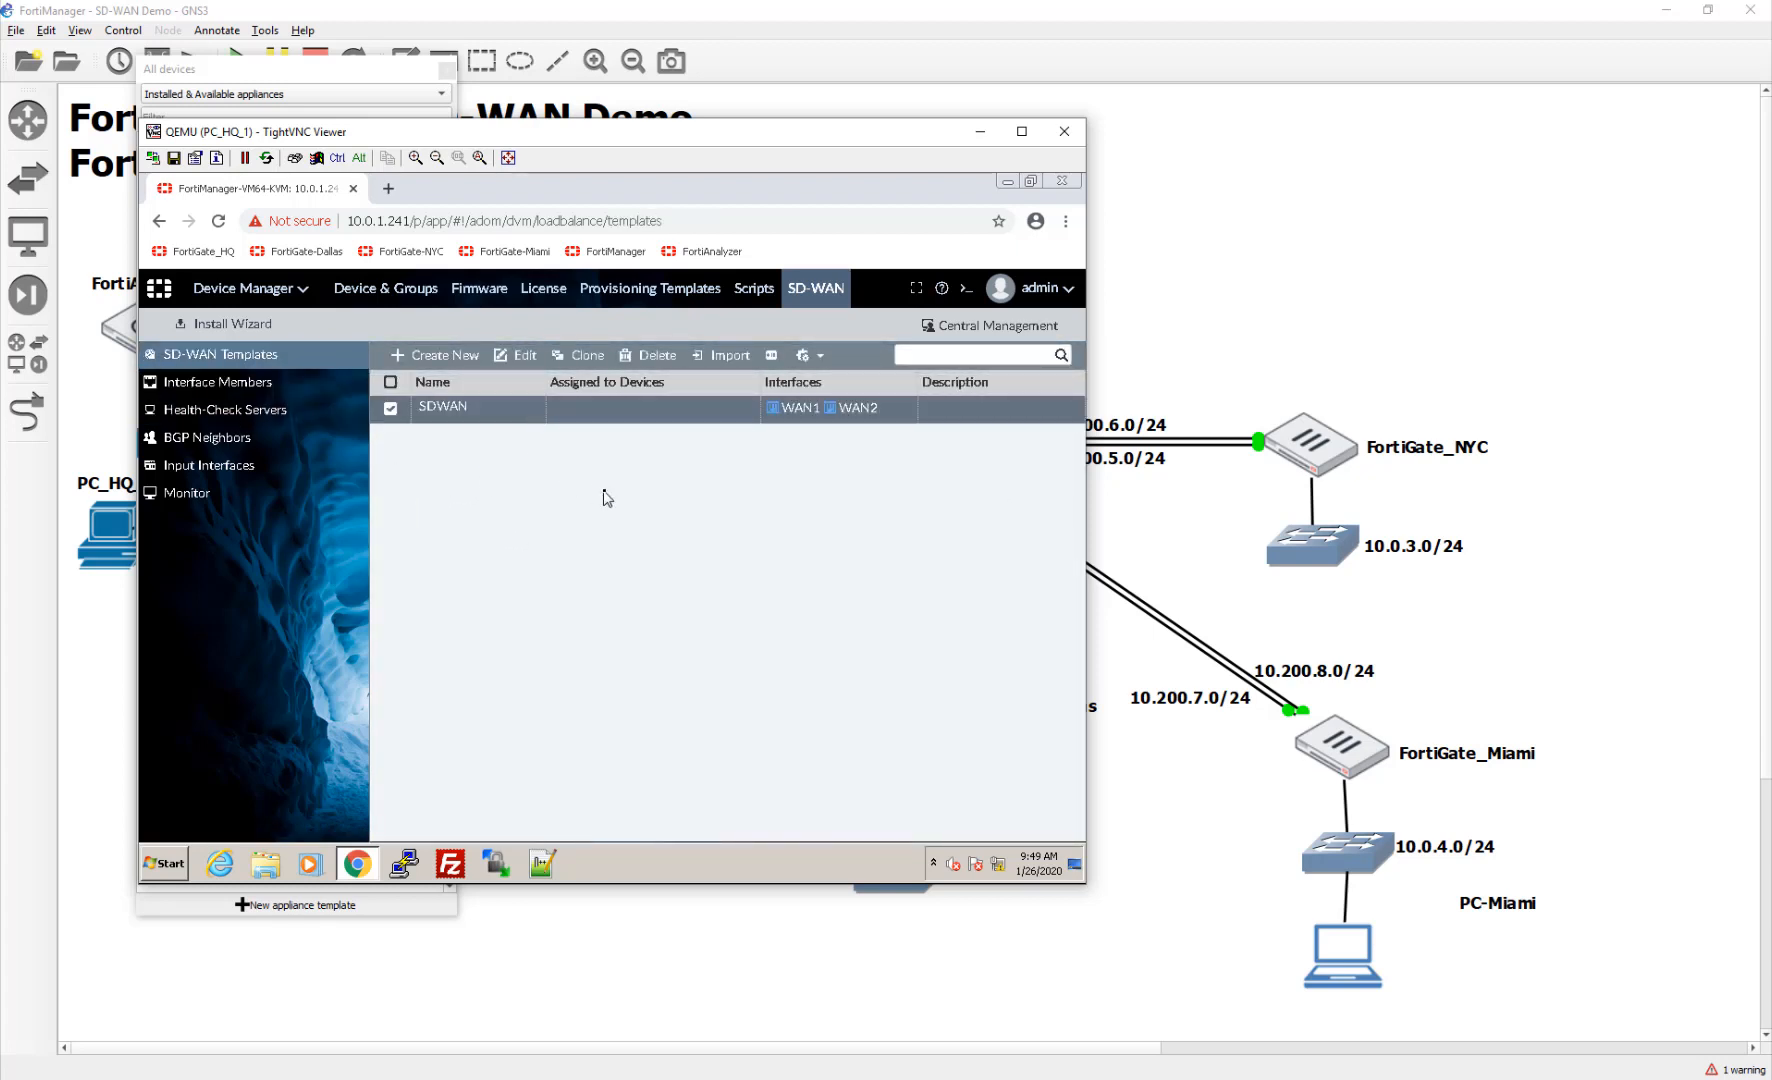
{"action": "scroll", "coordinate": [622, 710], "scroll_direction": "down", "scroll_amount": 3}
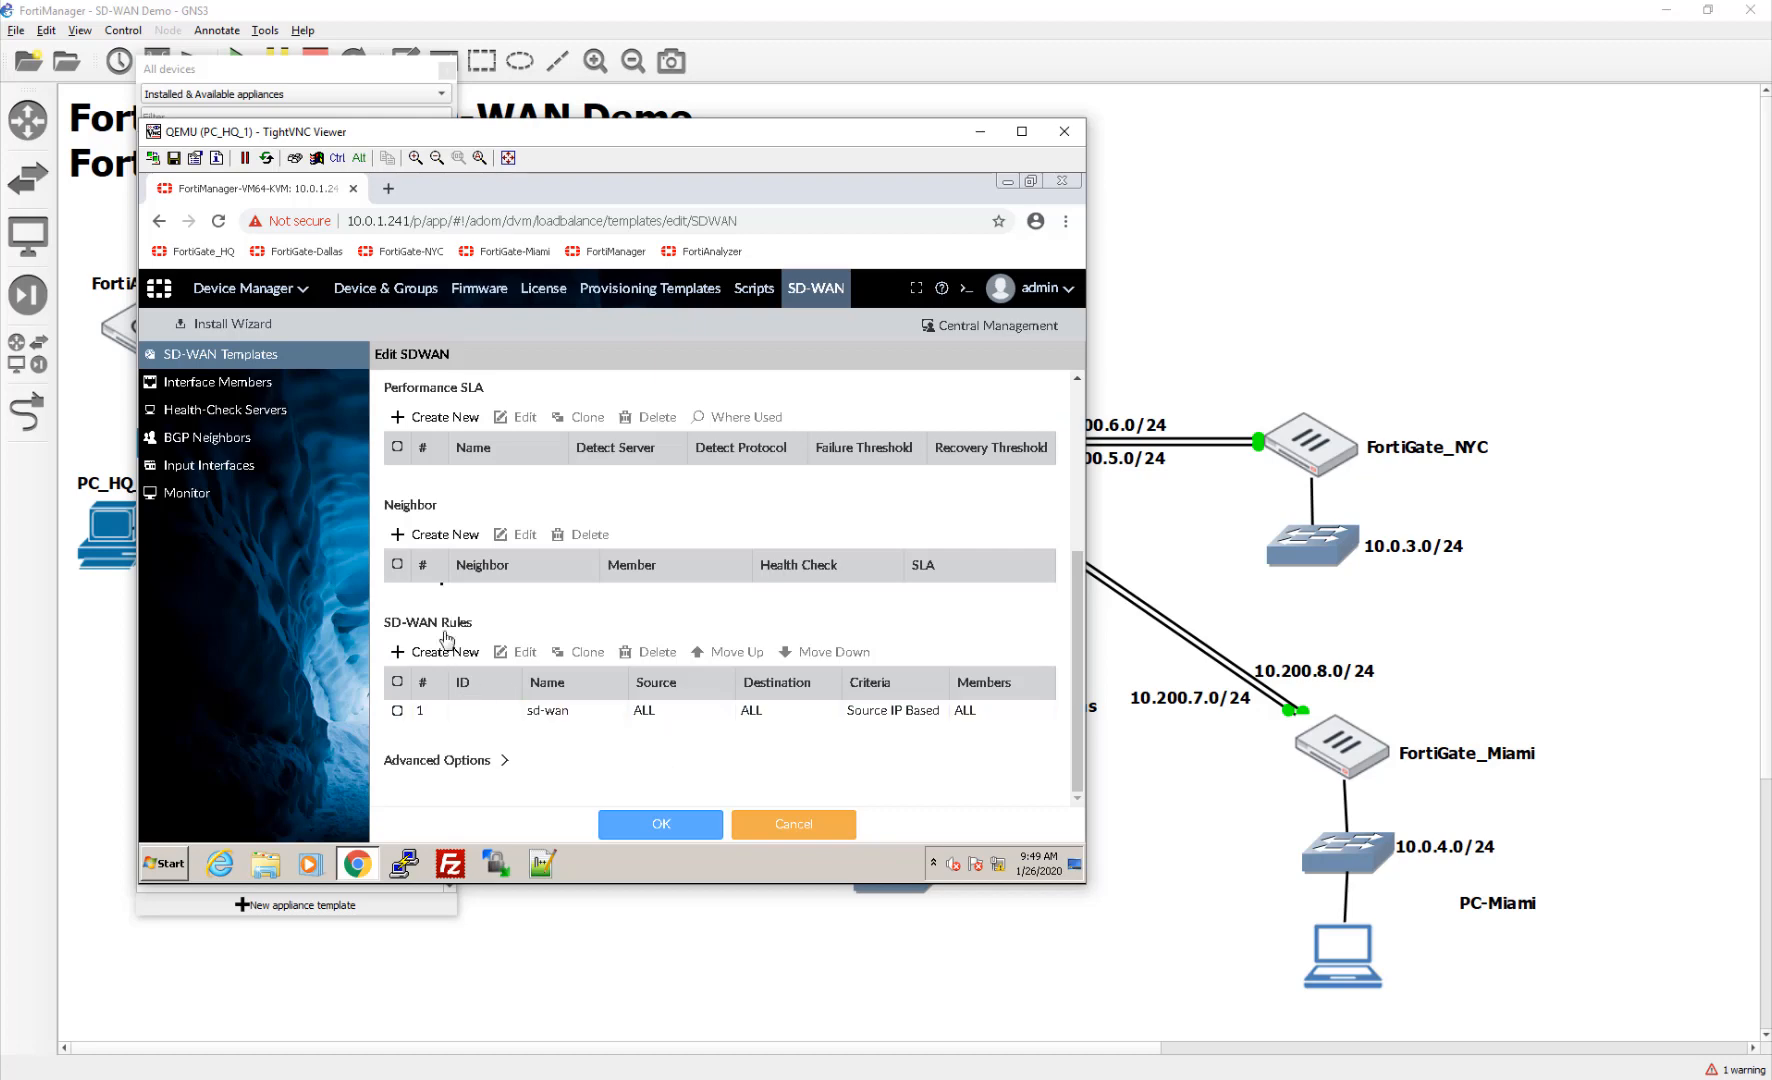
{"action": "scroll", "coordinate": [420, 537], "scroll_direction": "up", "scroll_amount": 1}
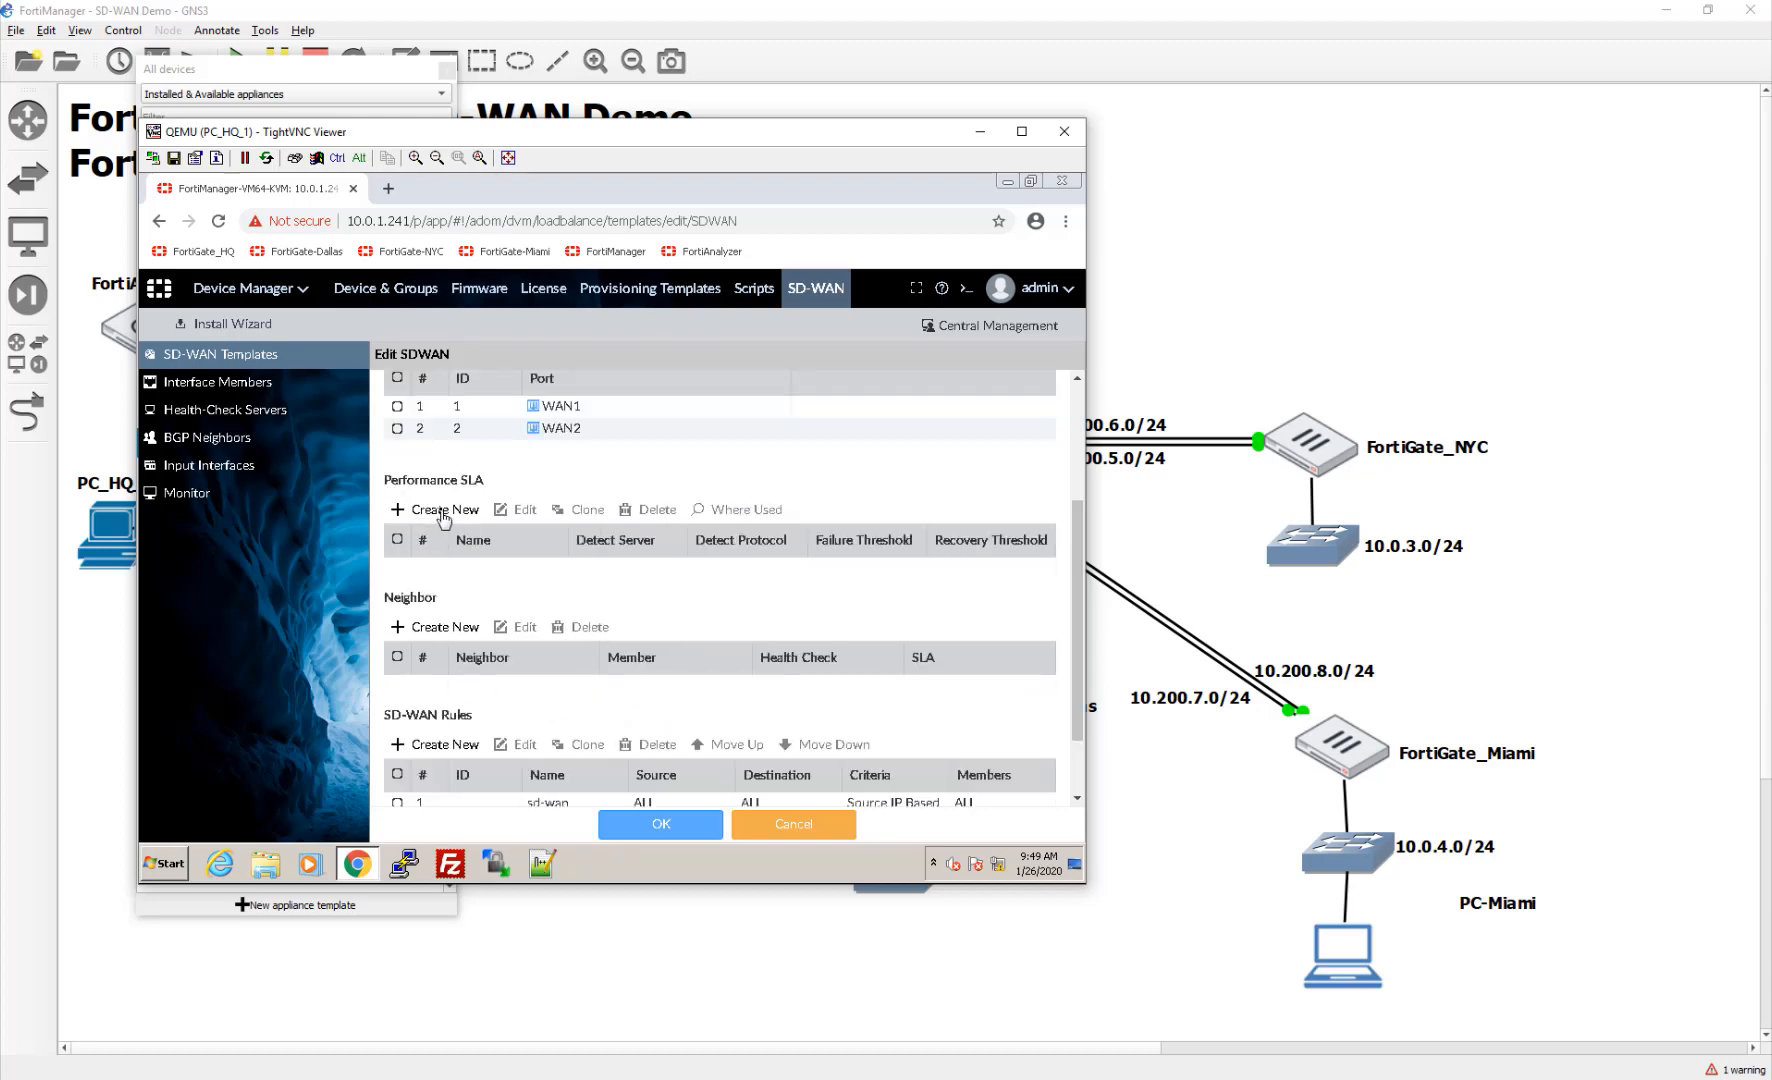
{"action": "left_click", "coordinate": [440, 510]}
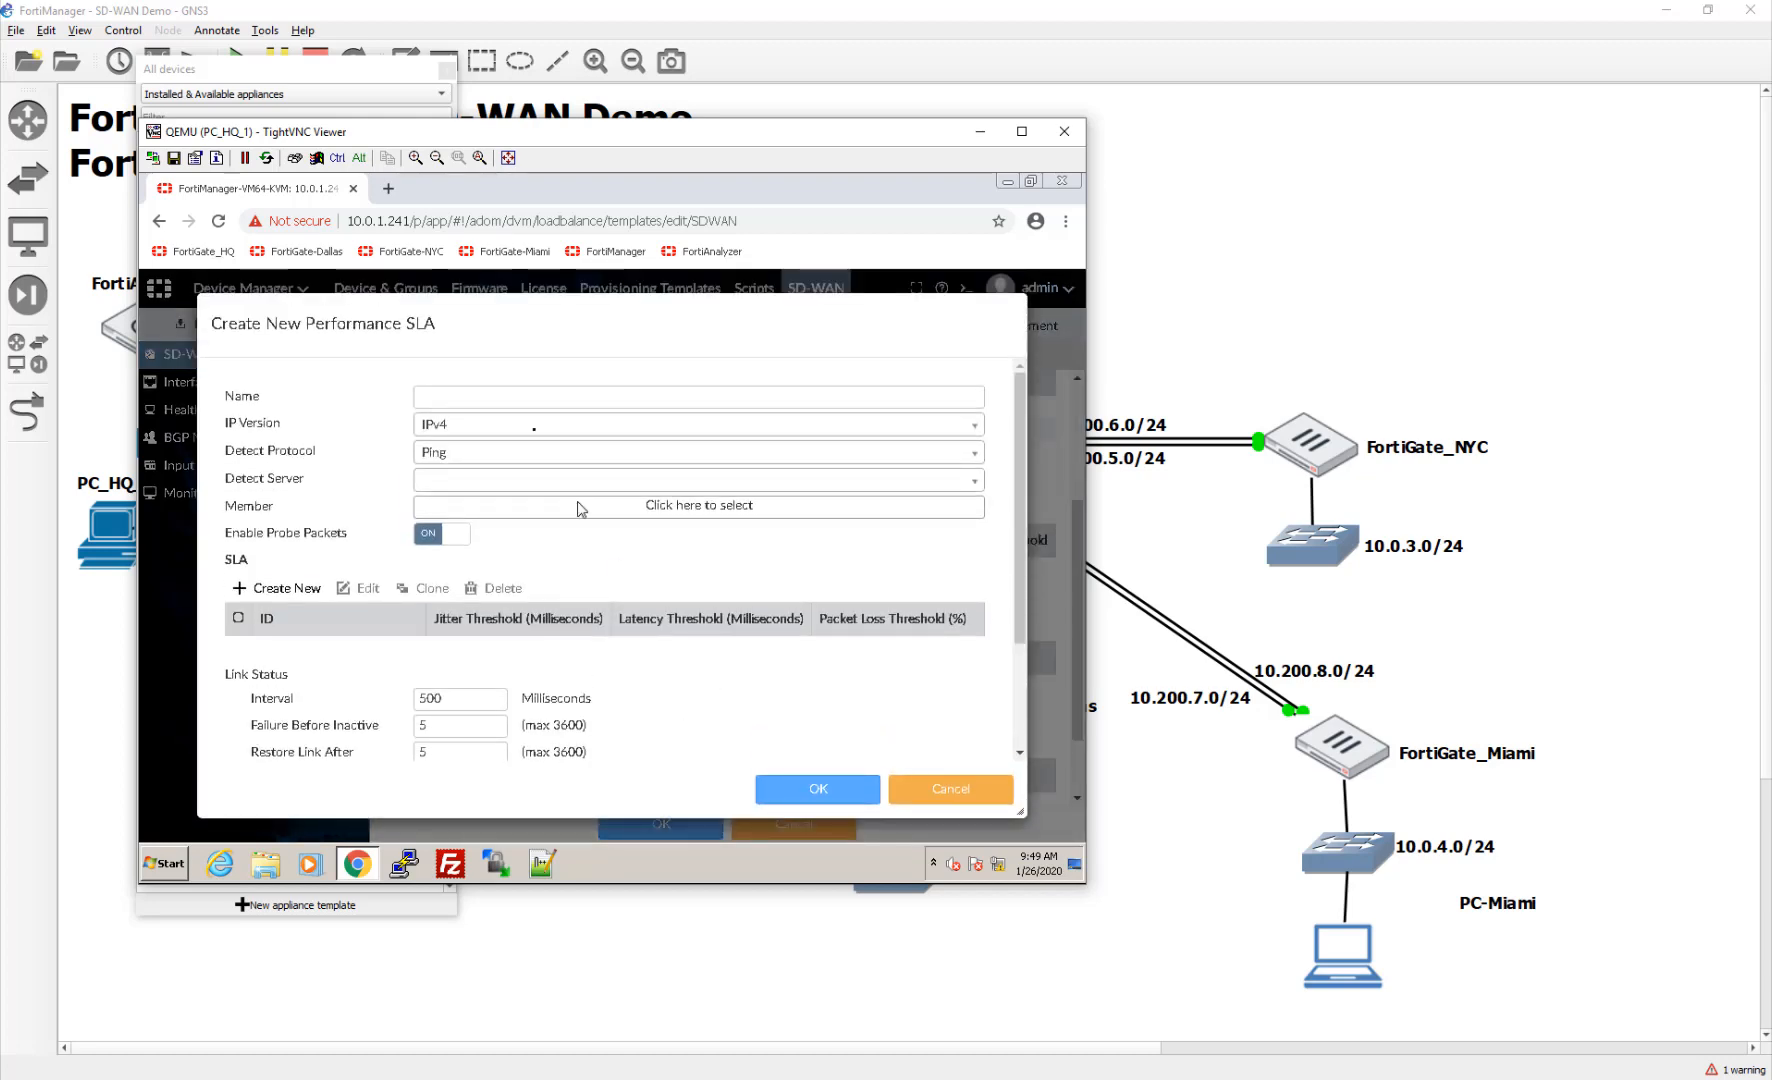
Step: Create InternetQoS SLA using the InternetQoS server on WAN1 and WAN2, thresholds 5
{"action": "left_click", "coordinate": [531, 404]}
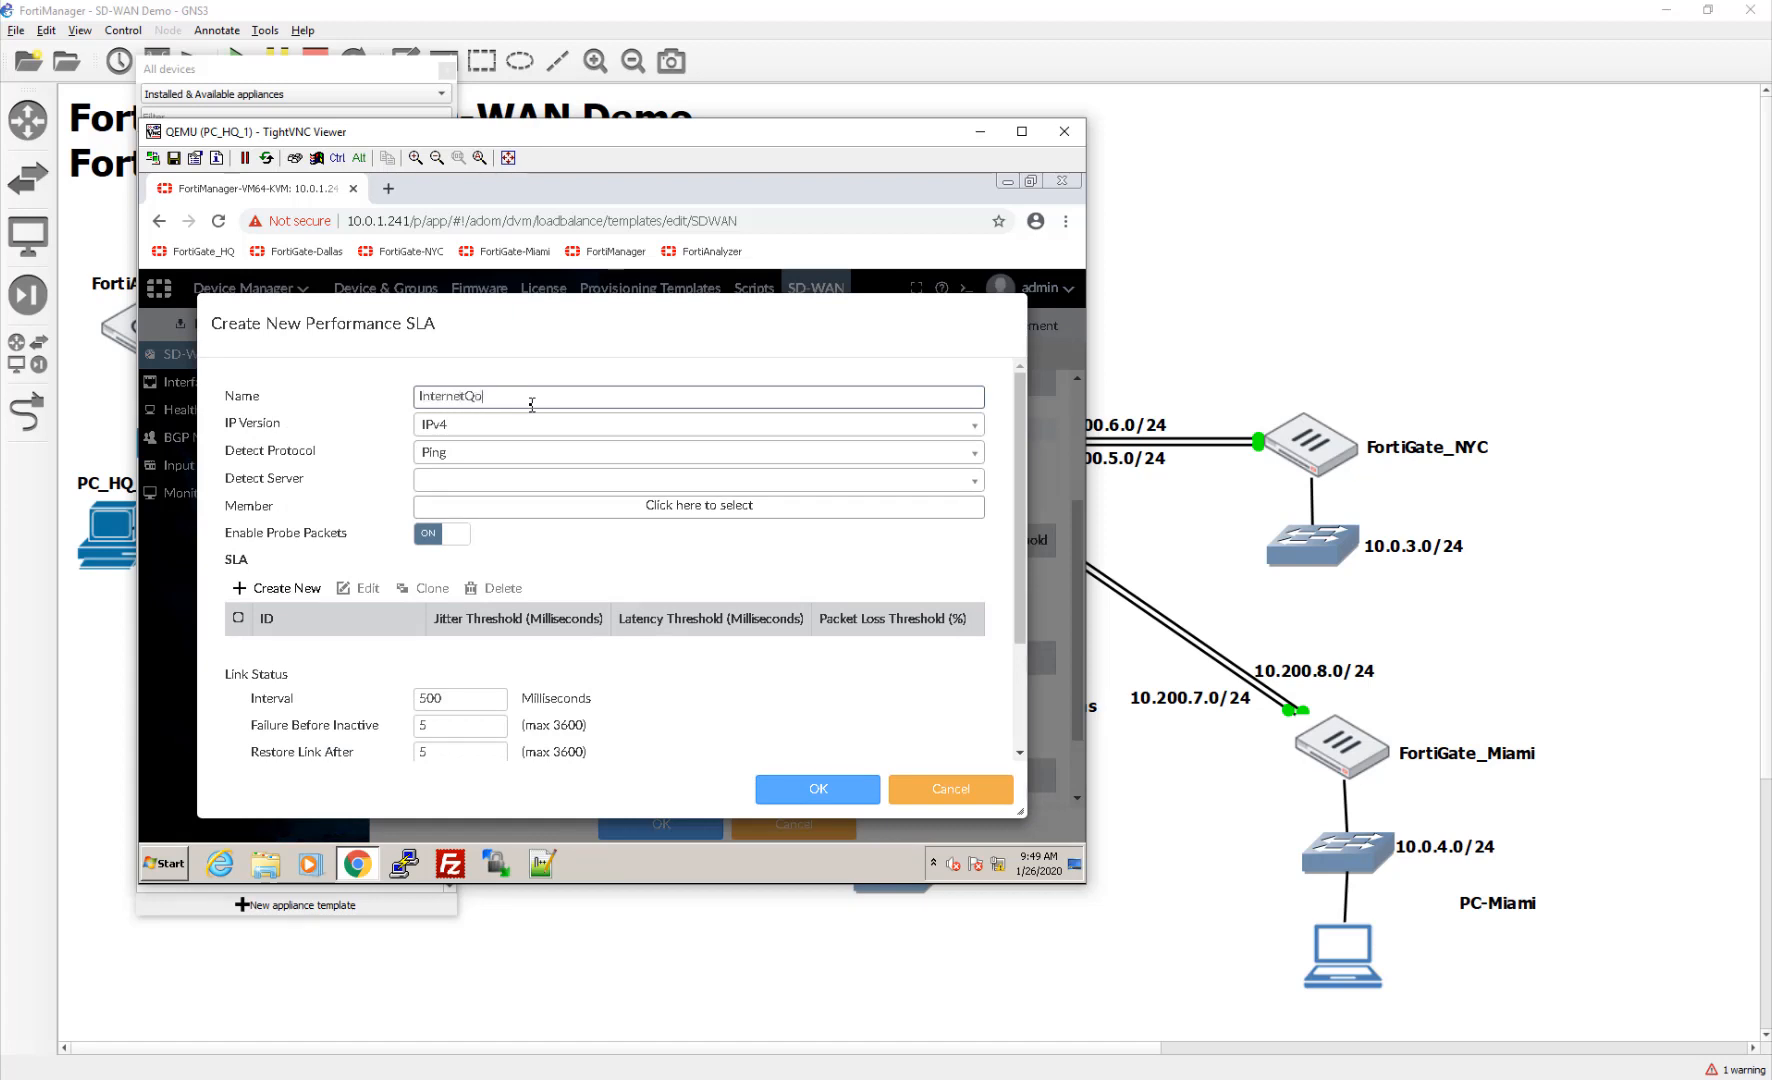
{"action": "left_click", "coordinate": [630, 480]}
{"action": "left_click", "coordinate": [622, 497]}
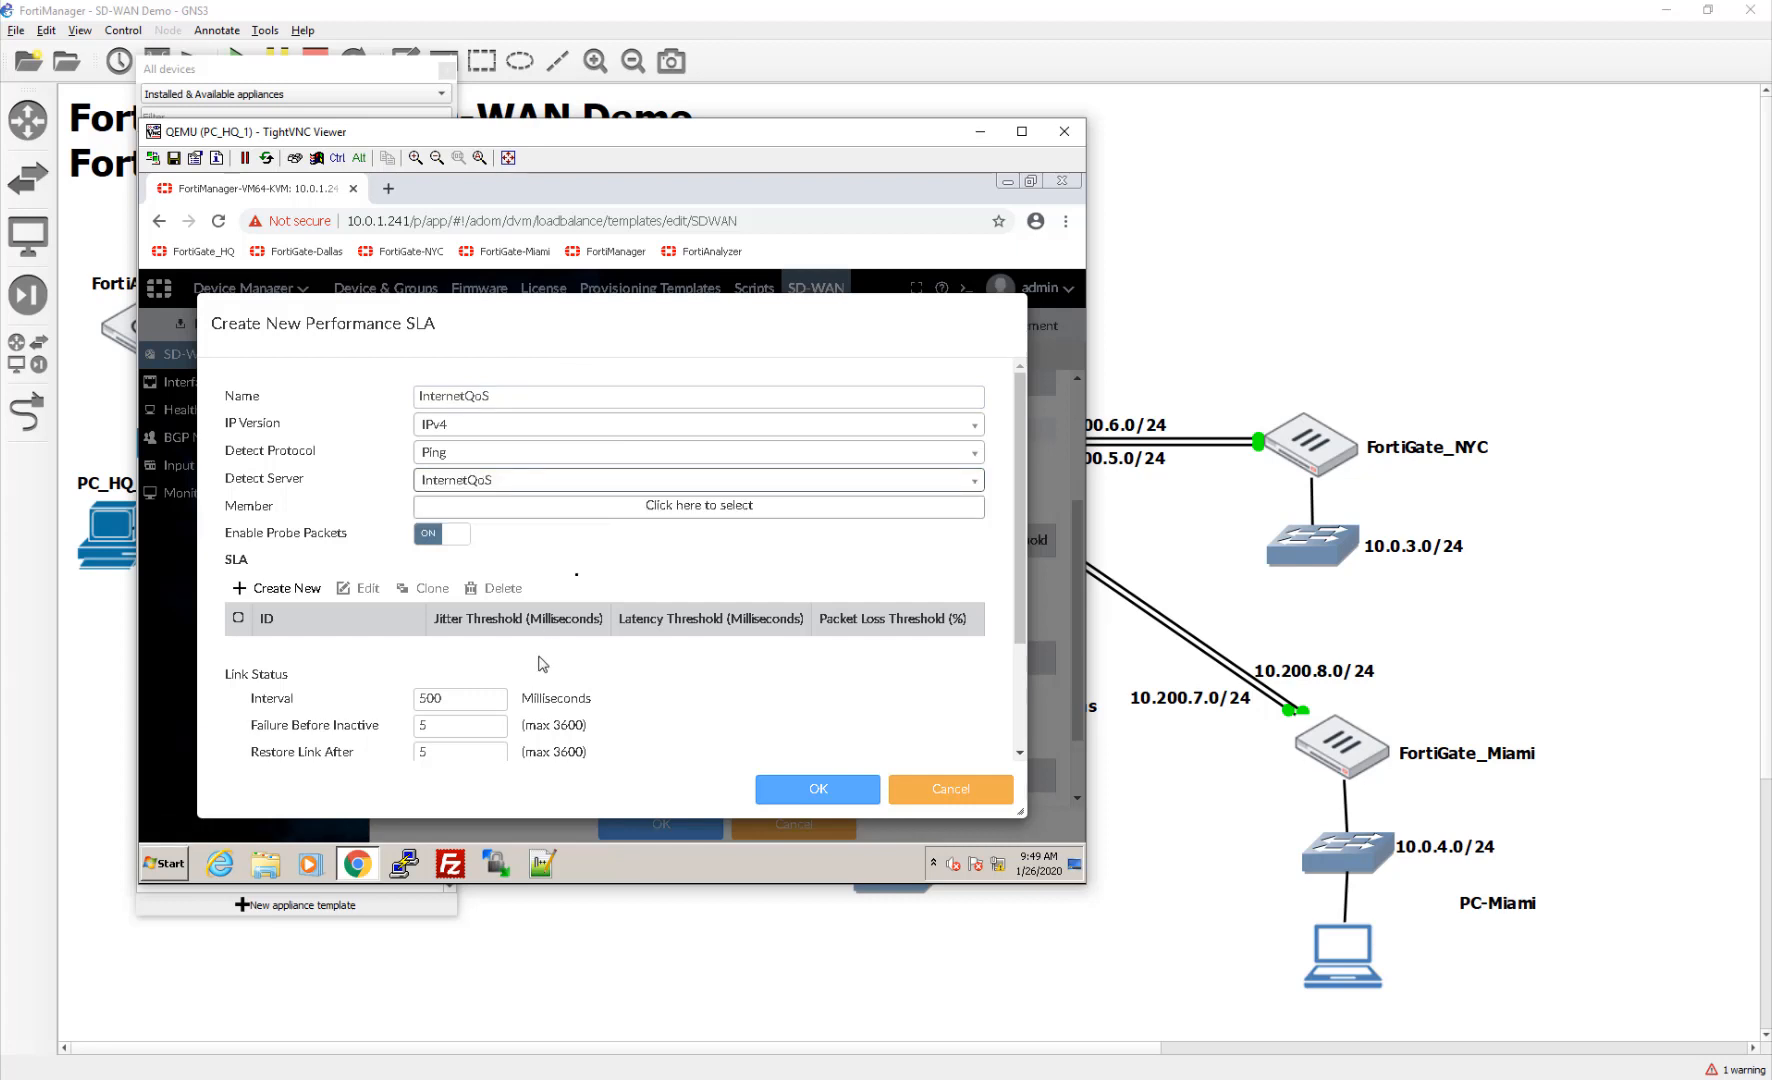
{"action": "left_click", "coordinate": [593, 509]}
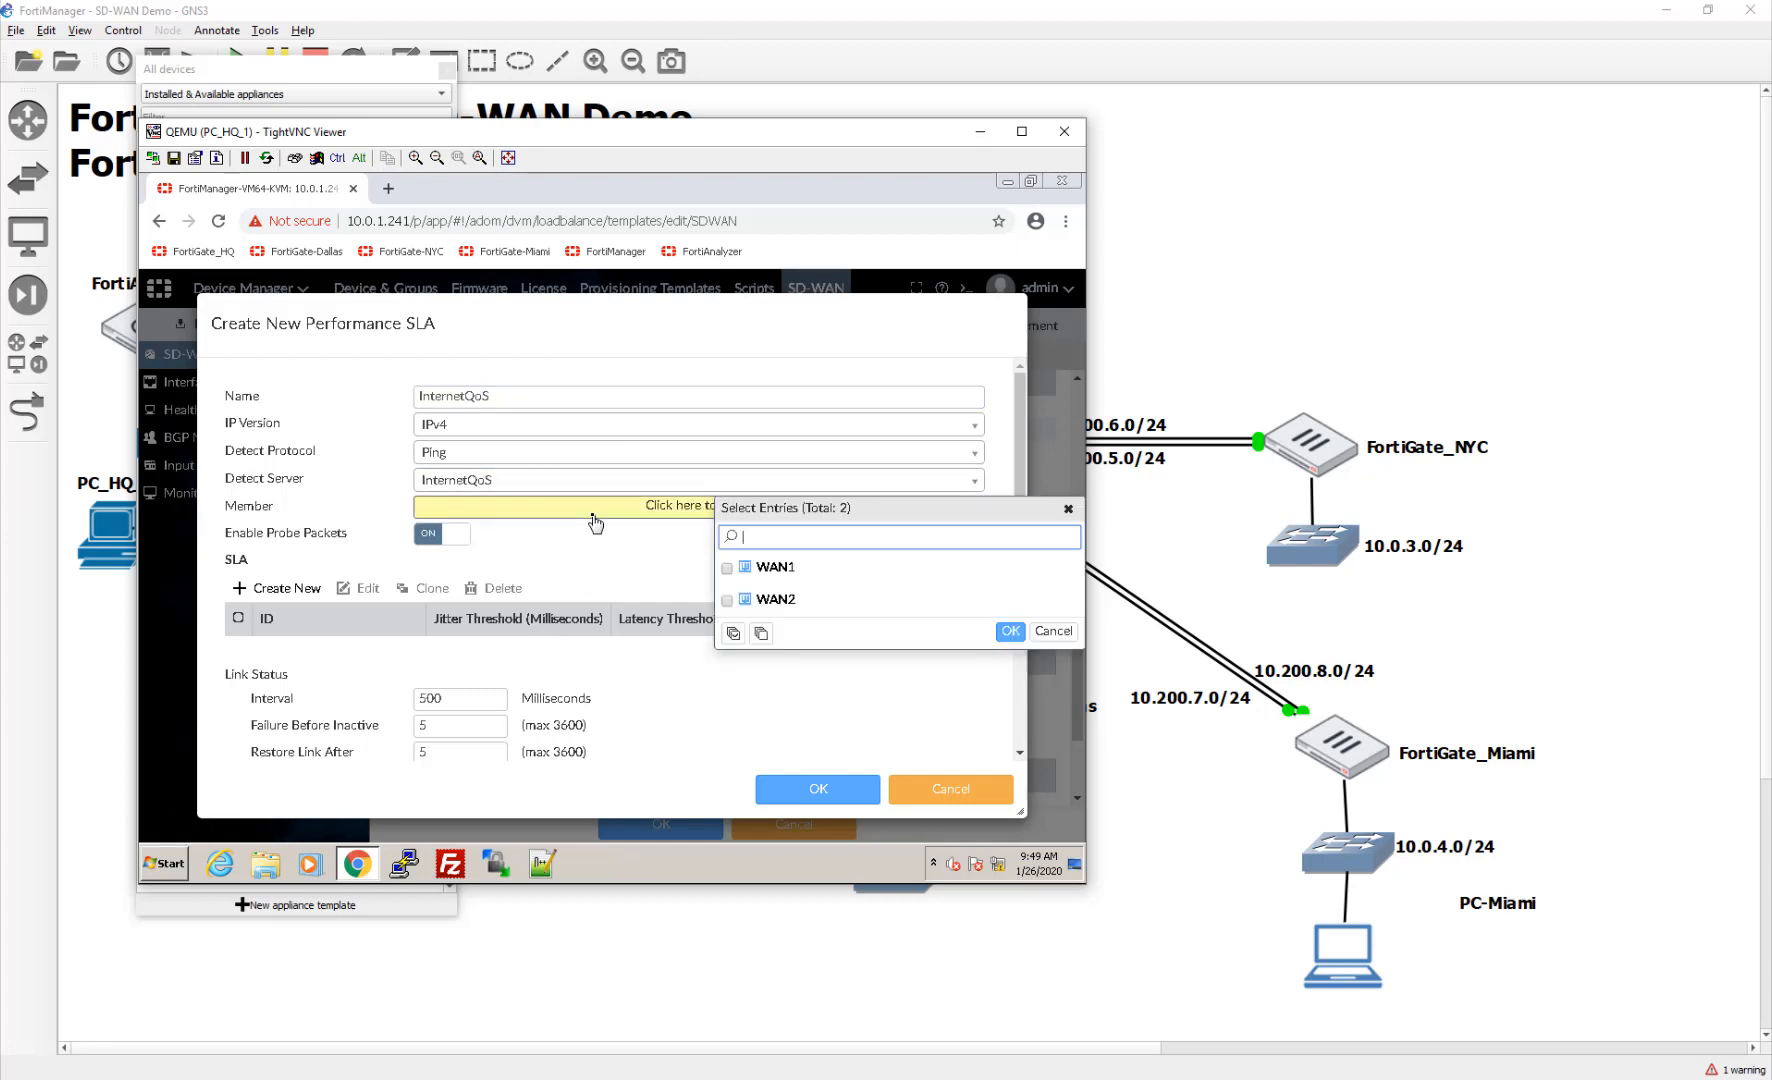
{"action": "left_click", "coordinate": [726, 568]}
{"action": "left_click", "coordinate": [726, 600]}
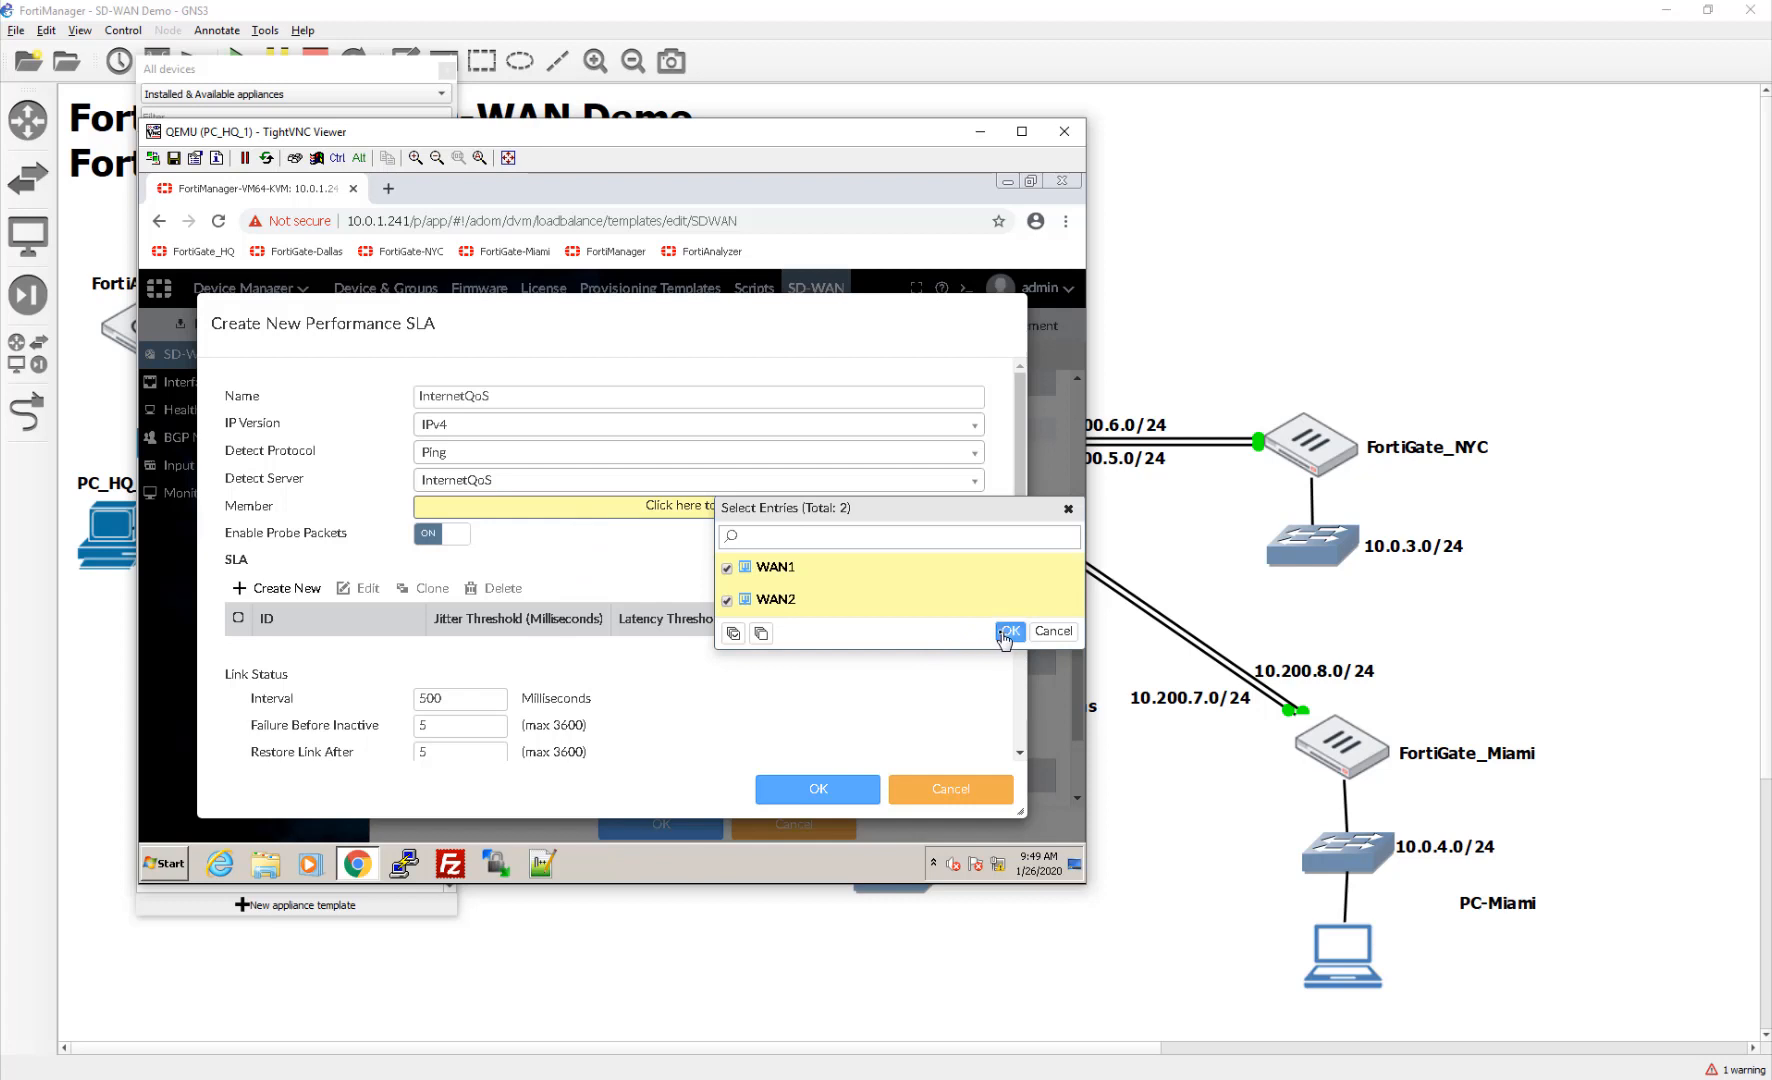
{"action": "left_click", "coordinate": [1008, 631]}
{"action": "scroll", "coordinate": [659, 622], "scroll_direction": "down", "scroll_amount": 2}
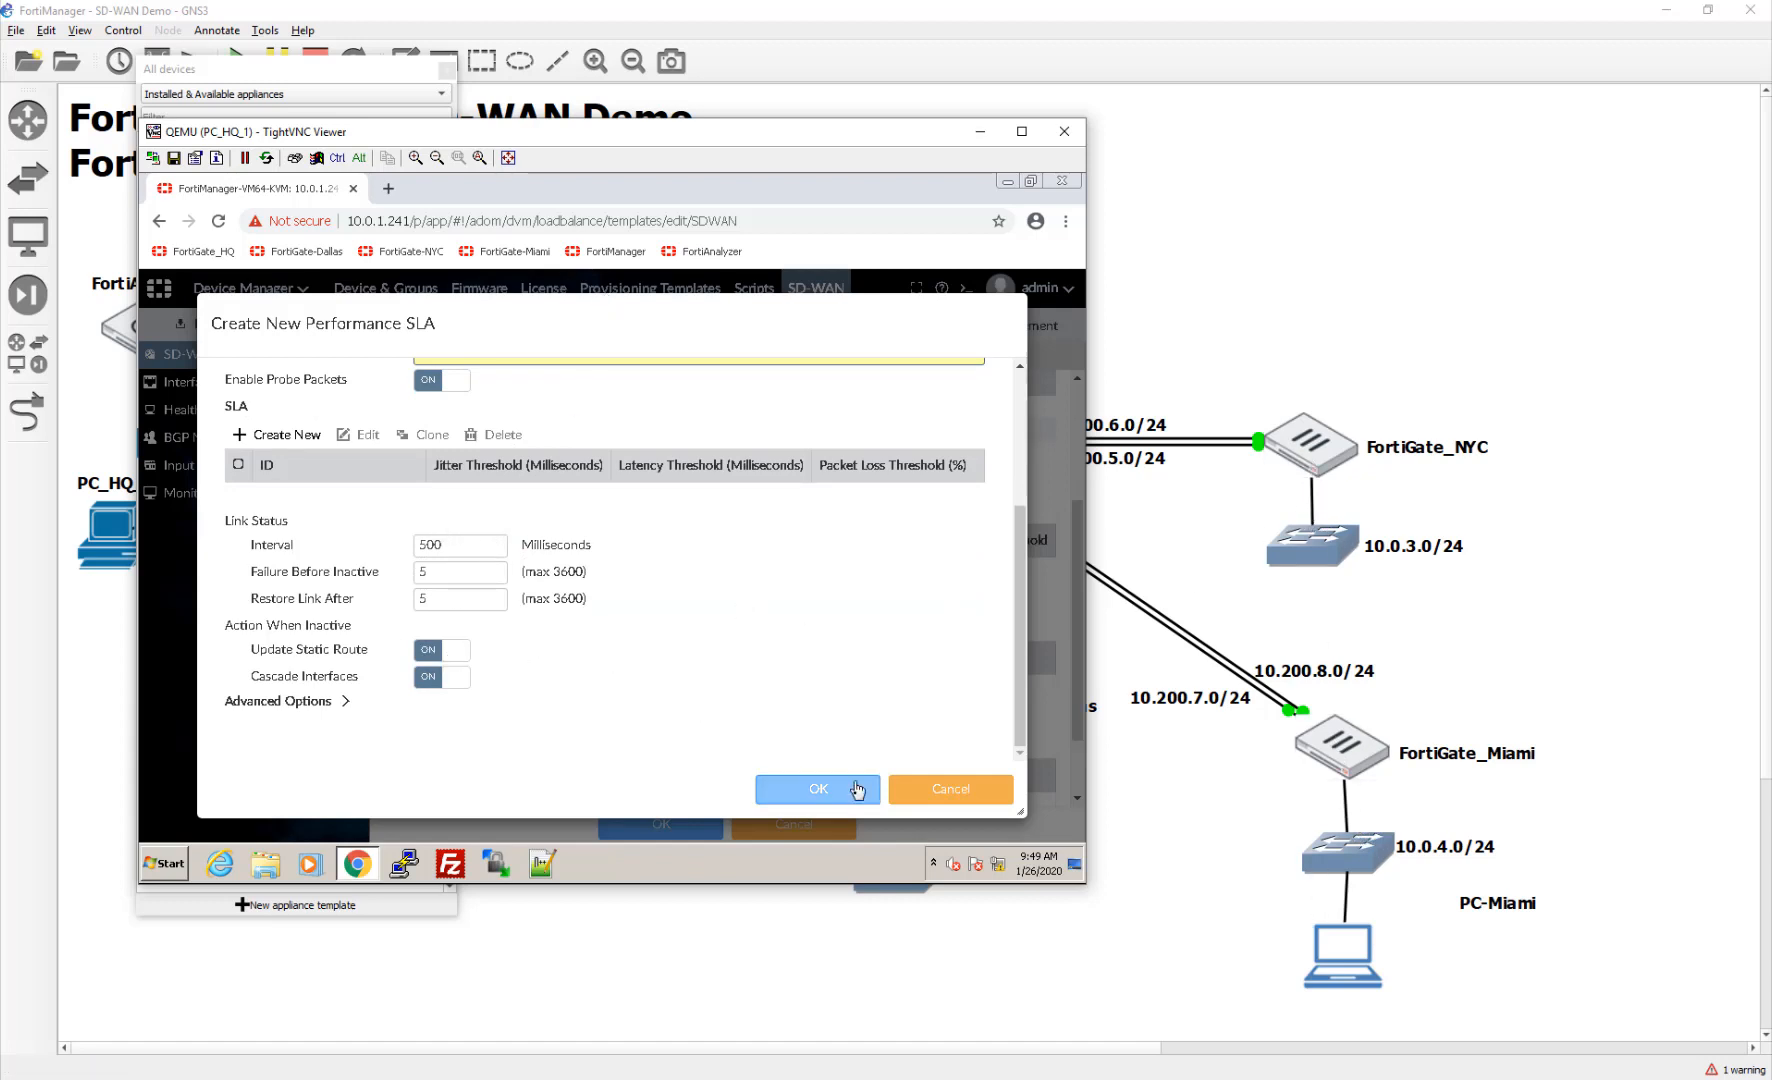
{"action": "left_click", "coordinate": [786, 800]}
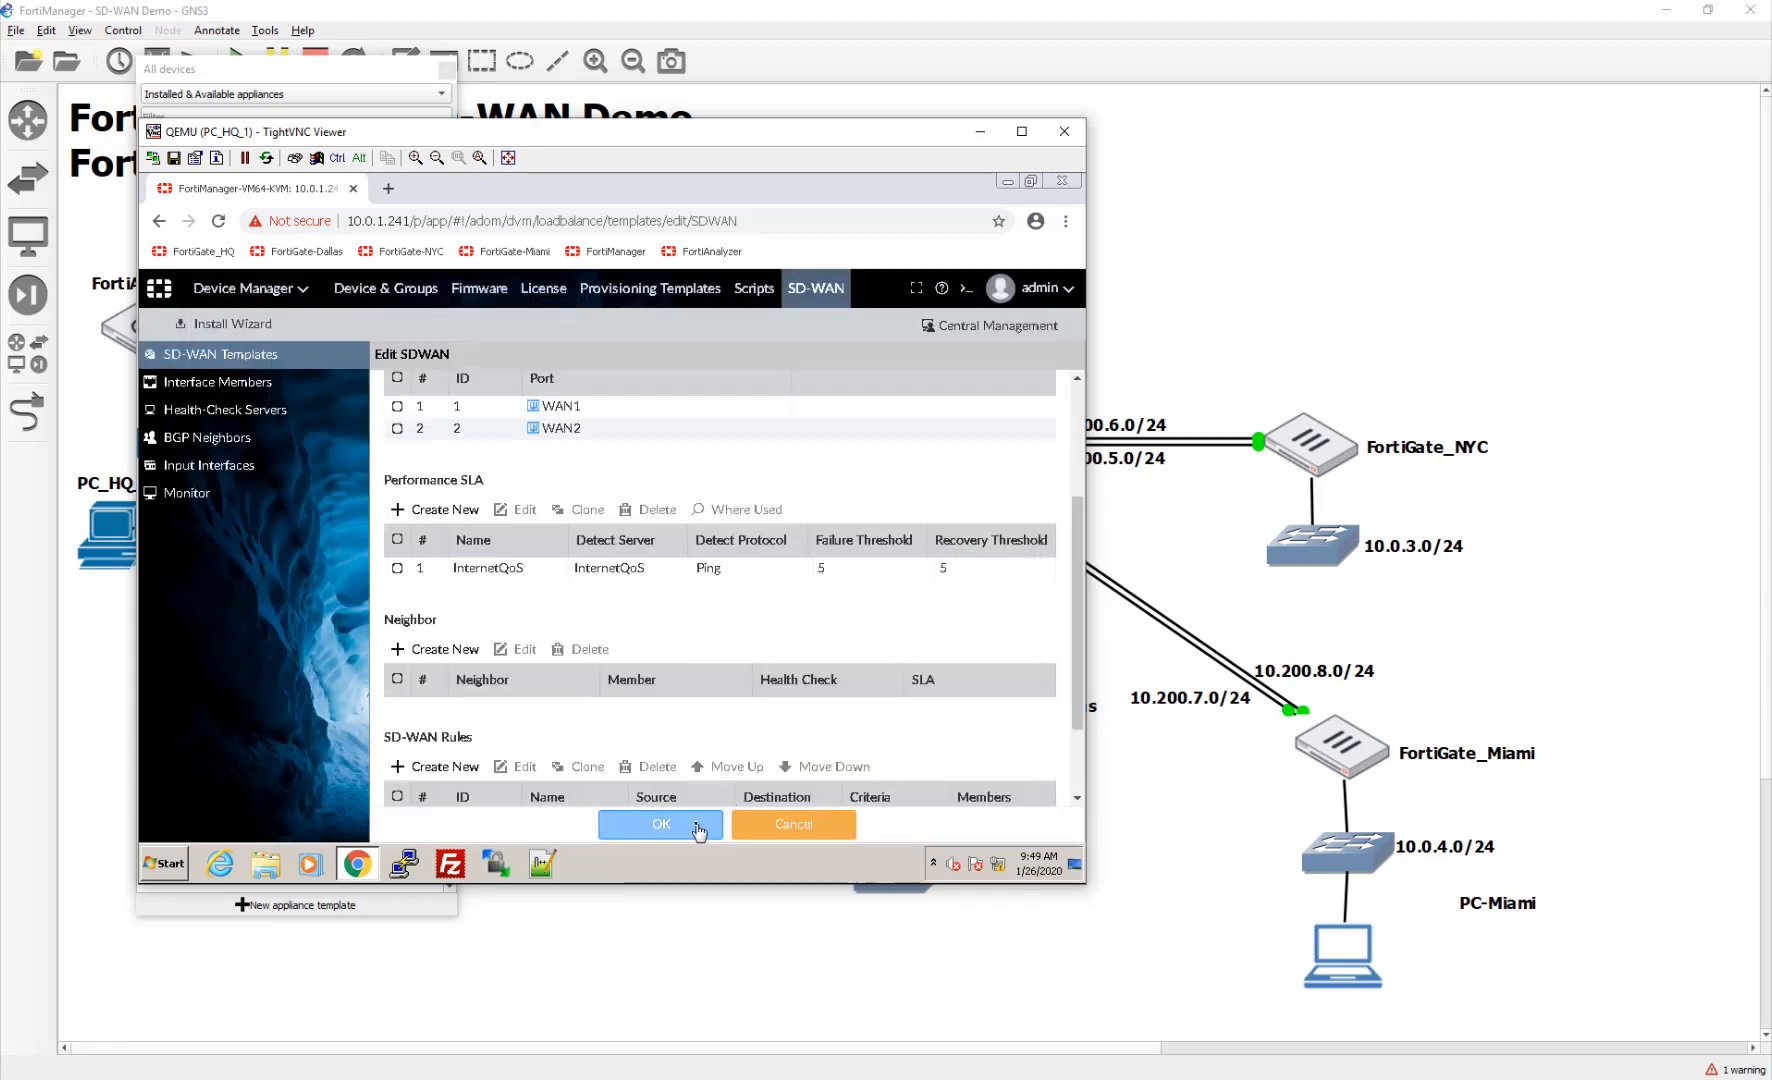
{"action": "scroll", "coordinate": [702, 733], "scroll_direction": "down", "scroll_amount": 1}
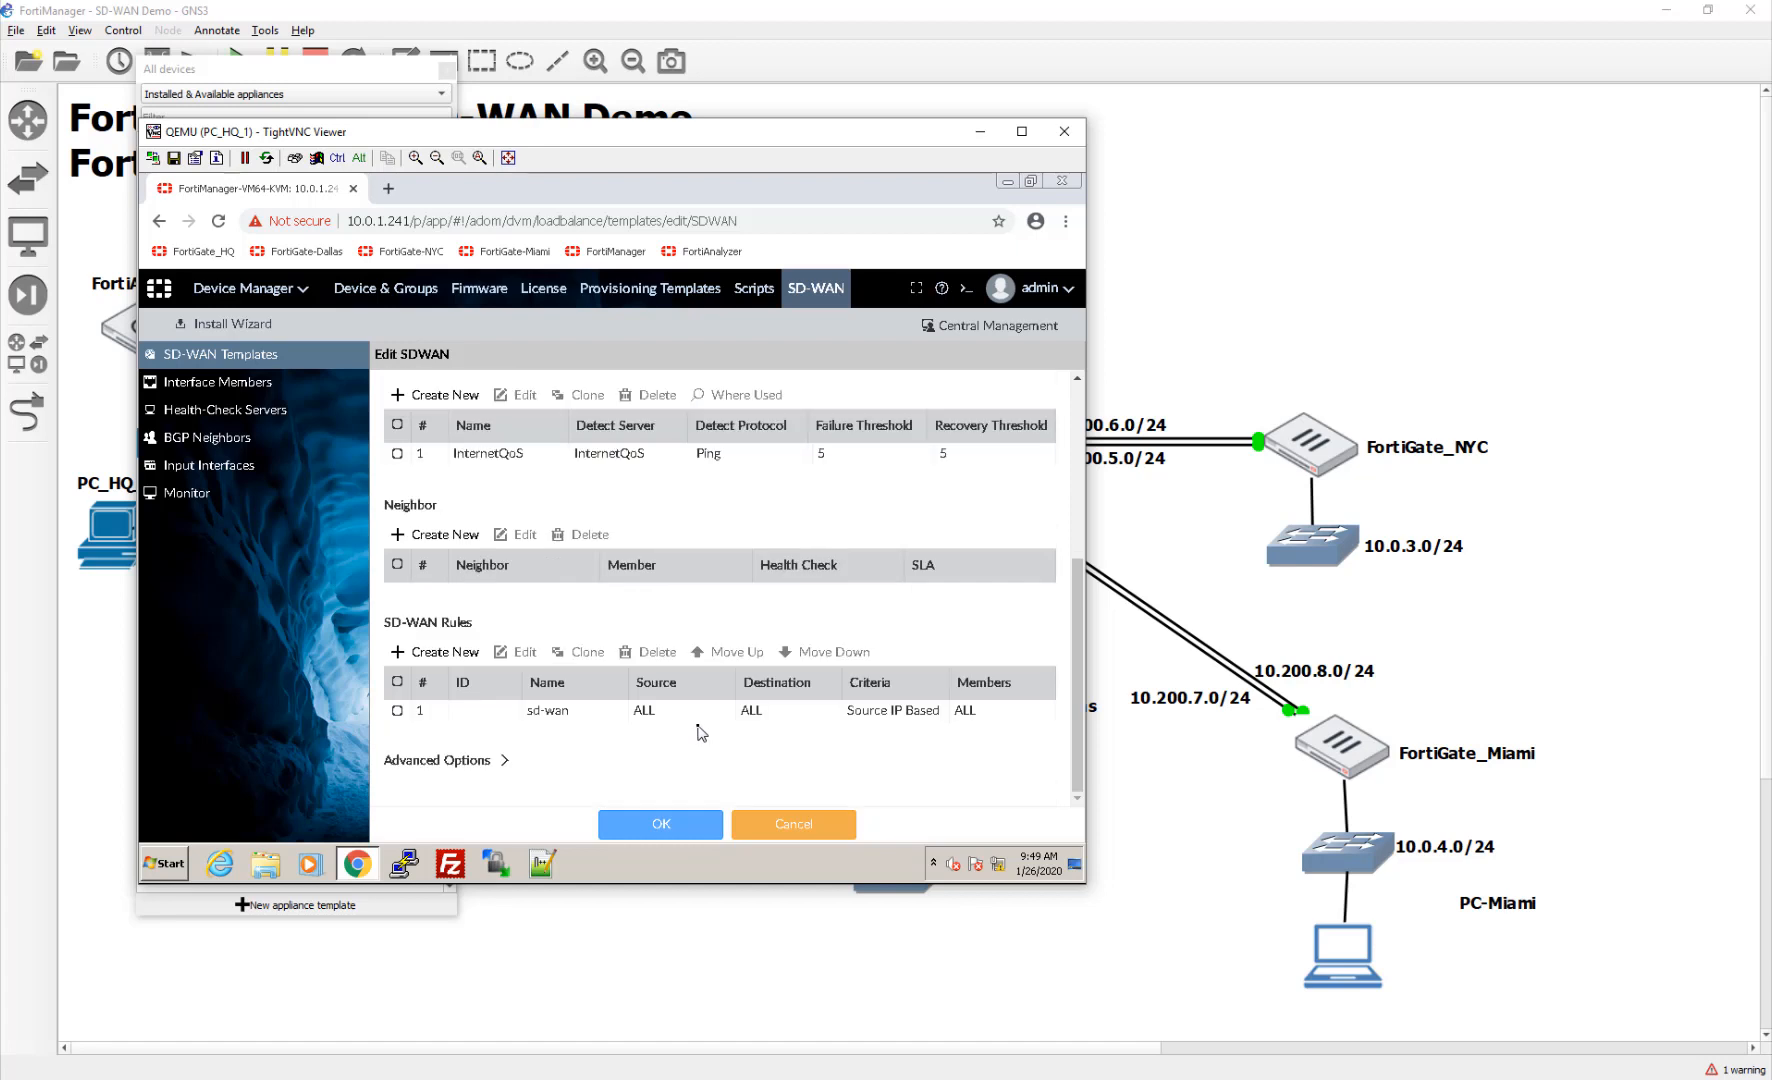
Step: Save the SDWAN template and dismiss the success notification
{"action": "left_click", "coordinate": [660, 818]}
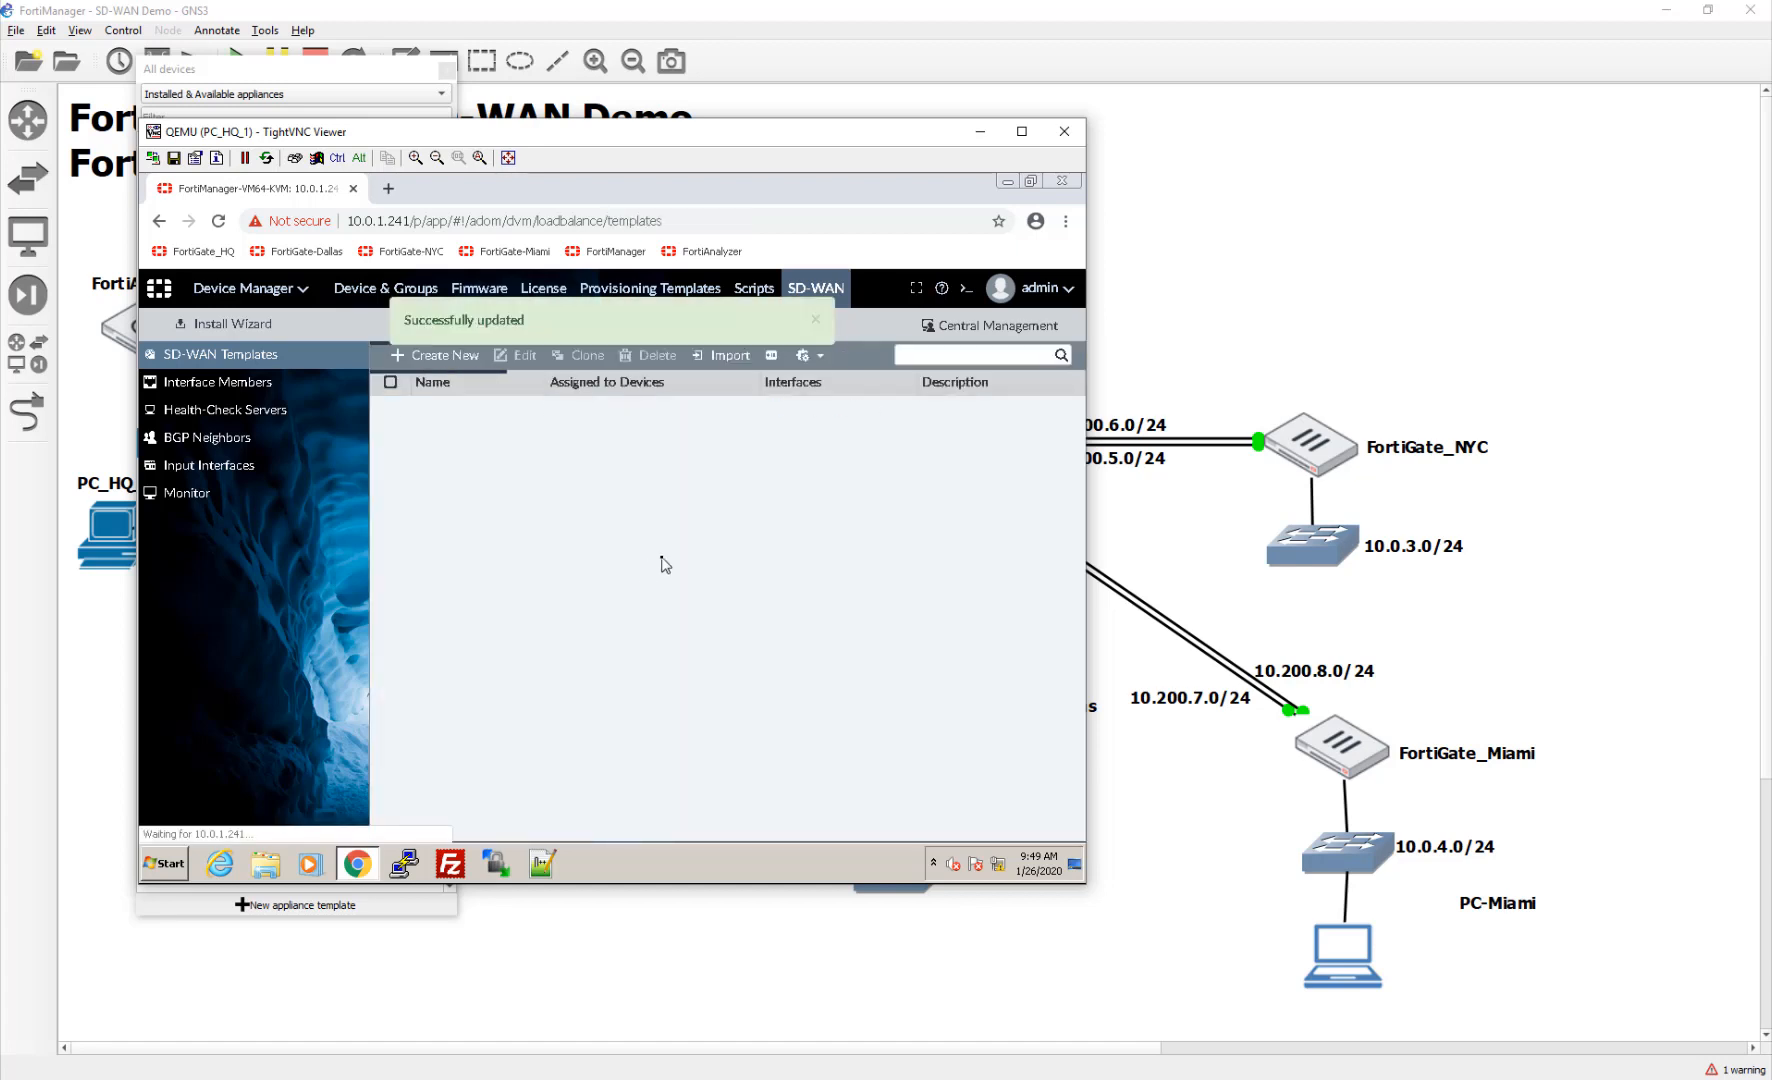
{"action": "left_click", "coordinate": [391, 409]}
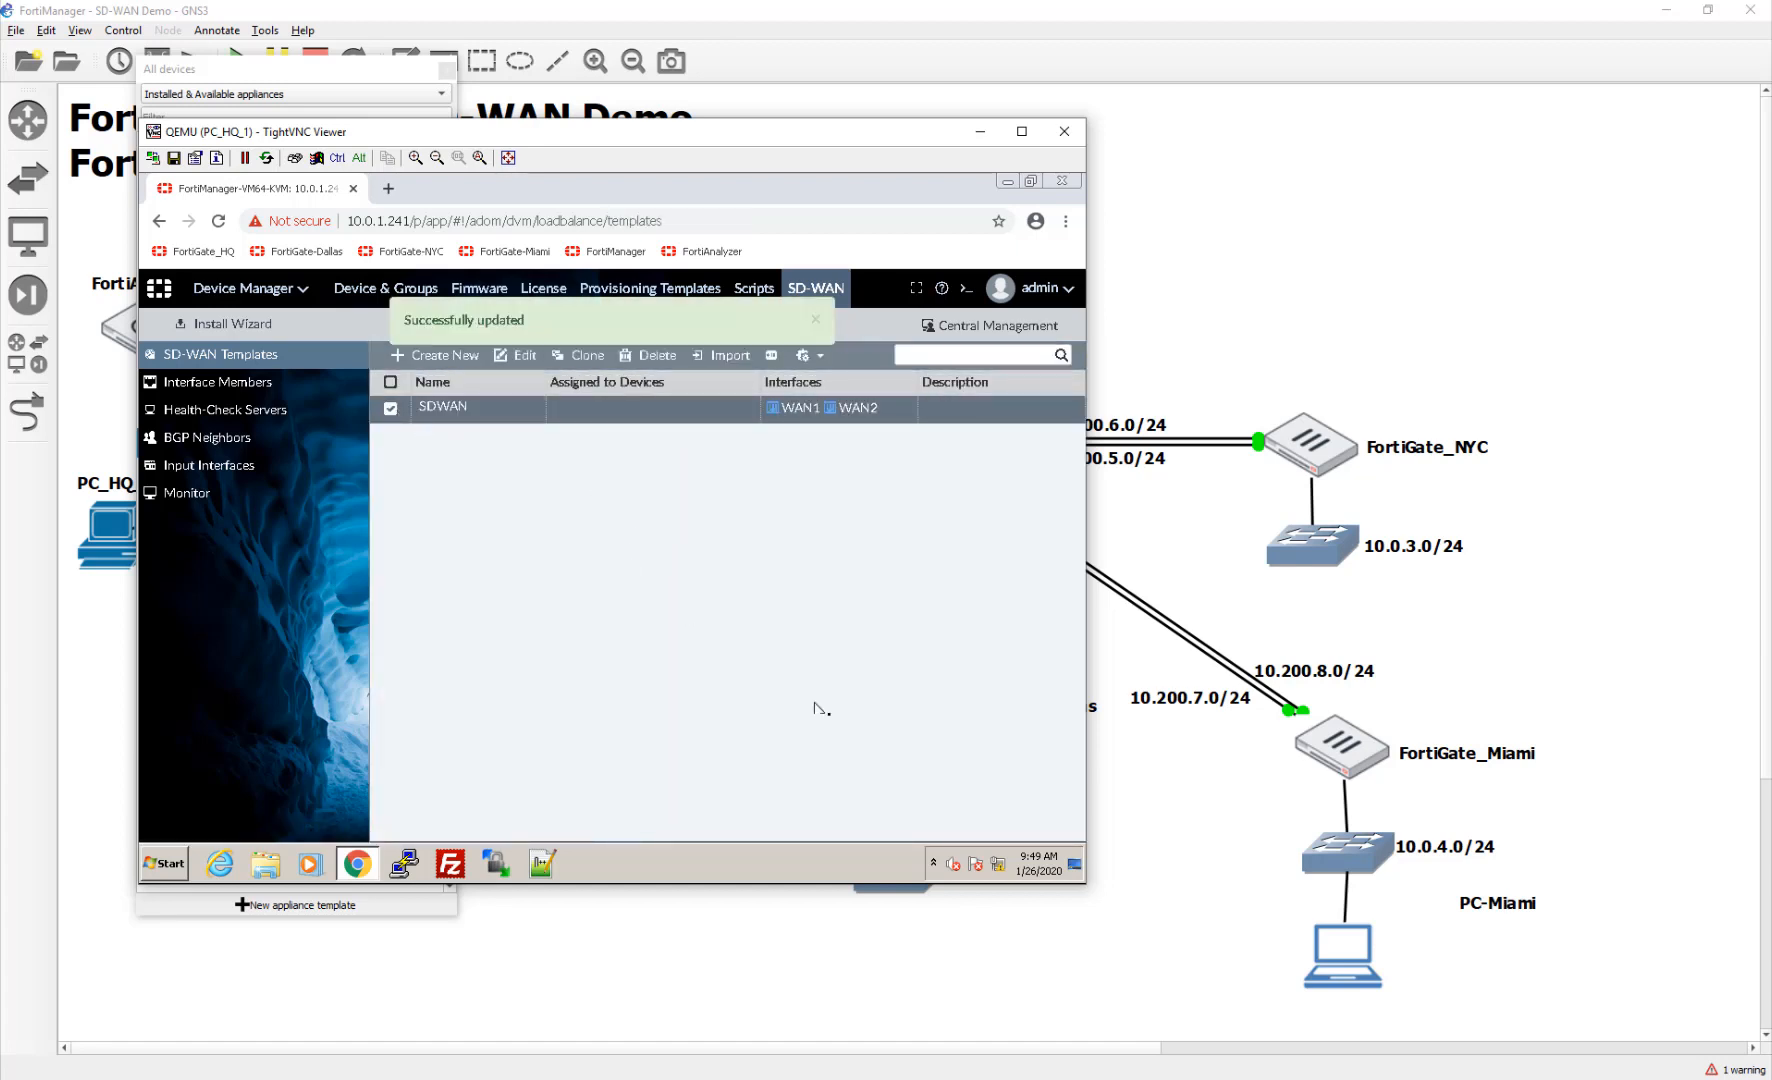
{"action": "left_click", "coordinate": [817, 320]}
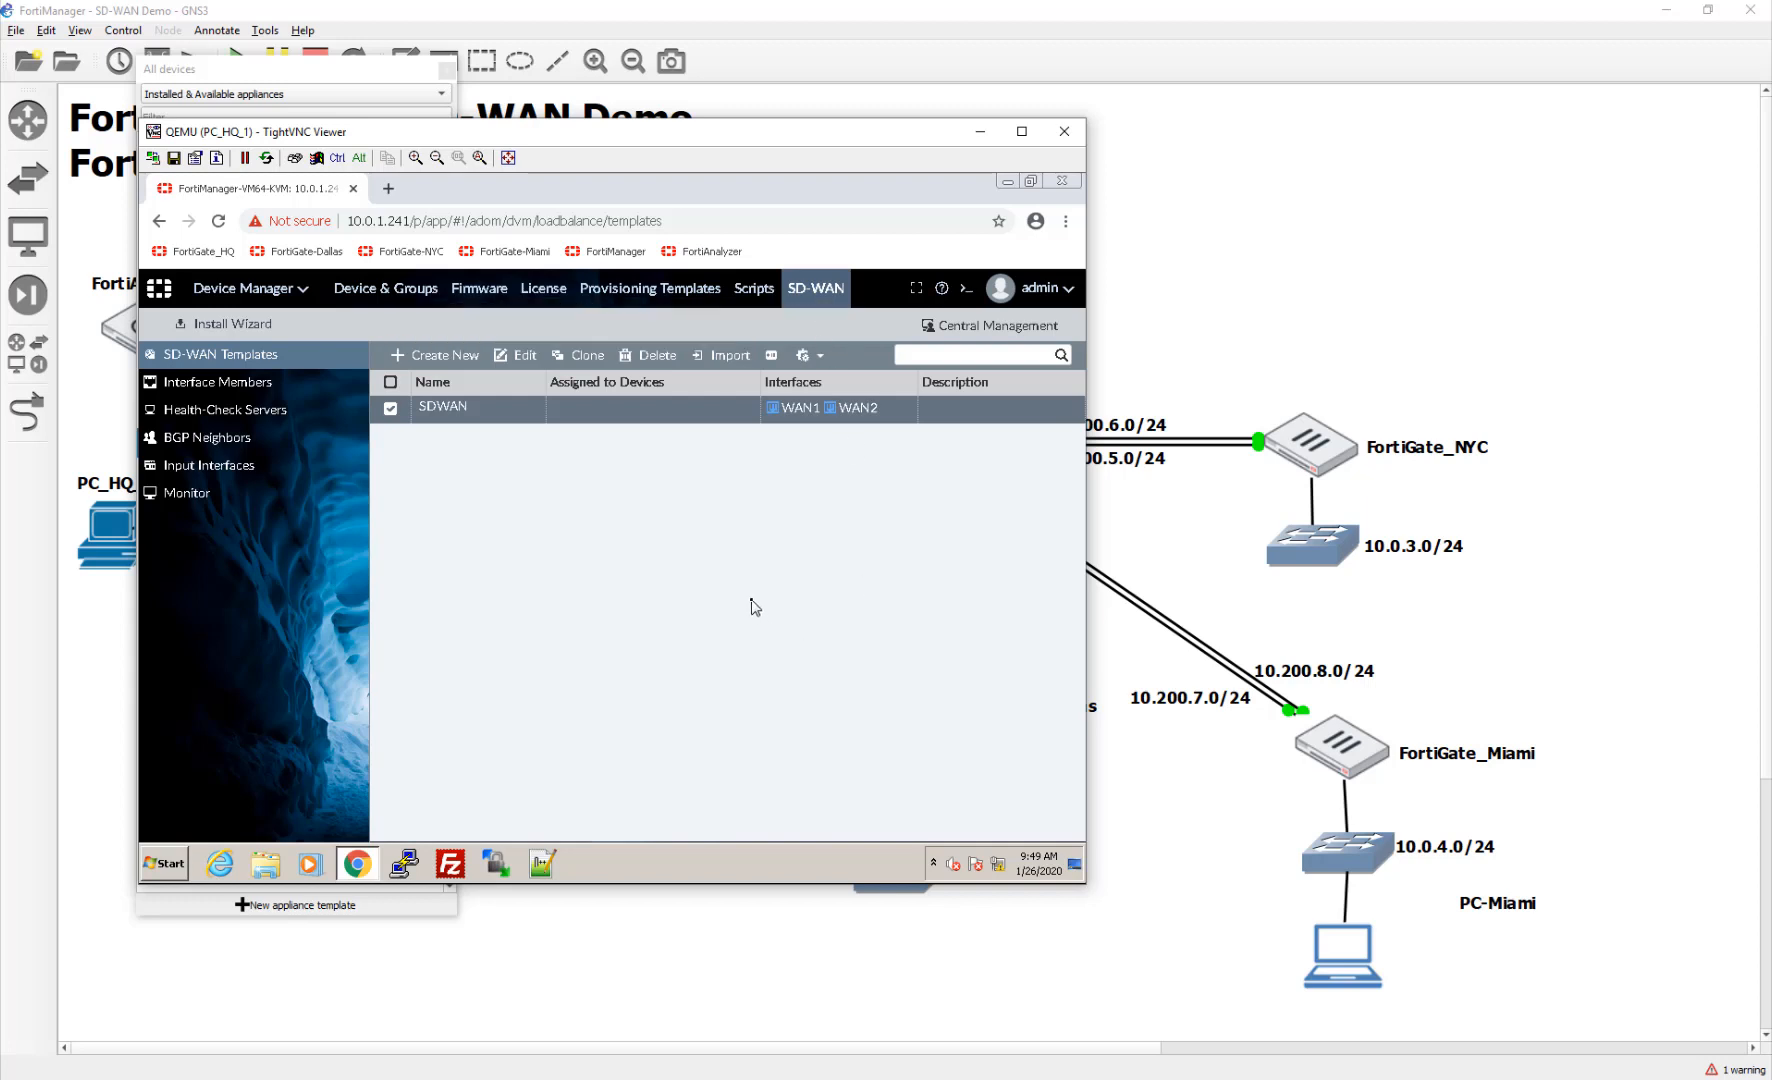
Step: Mark FortiGate-Dallas, Miami and NYC for SDWAN assignment, leaving FortiGate-HQ unmarked
{"action": "left_click", "coordinate": [773, 356]}
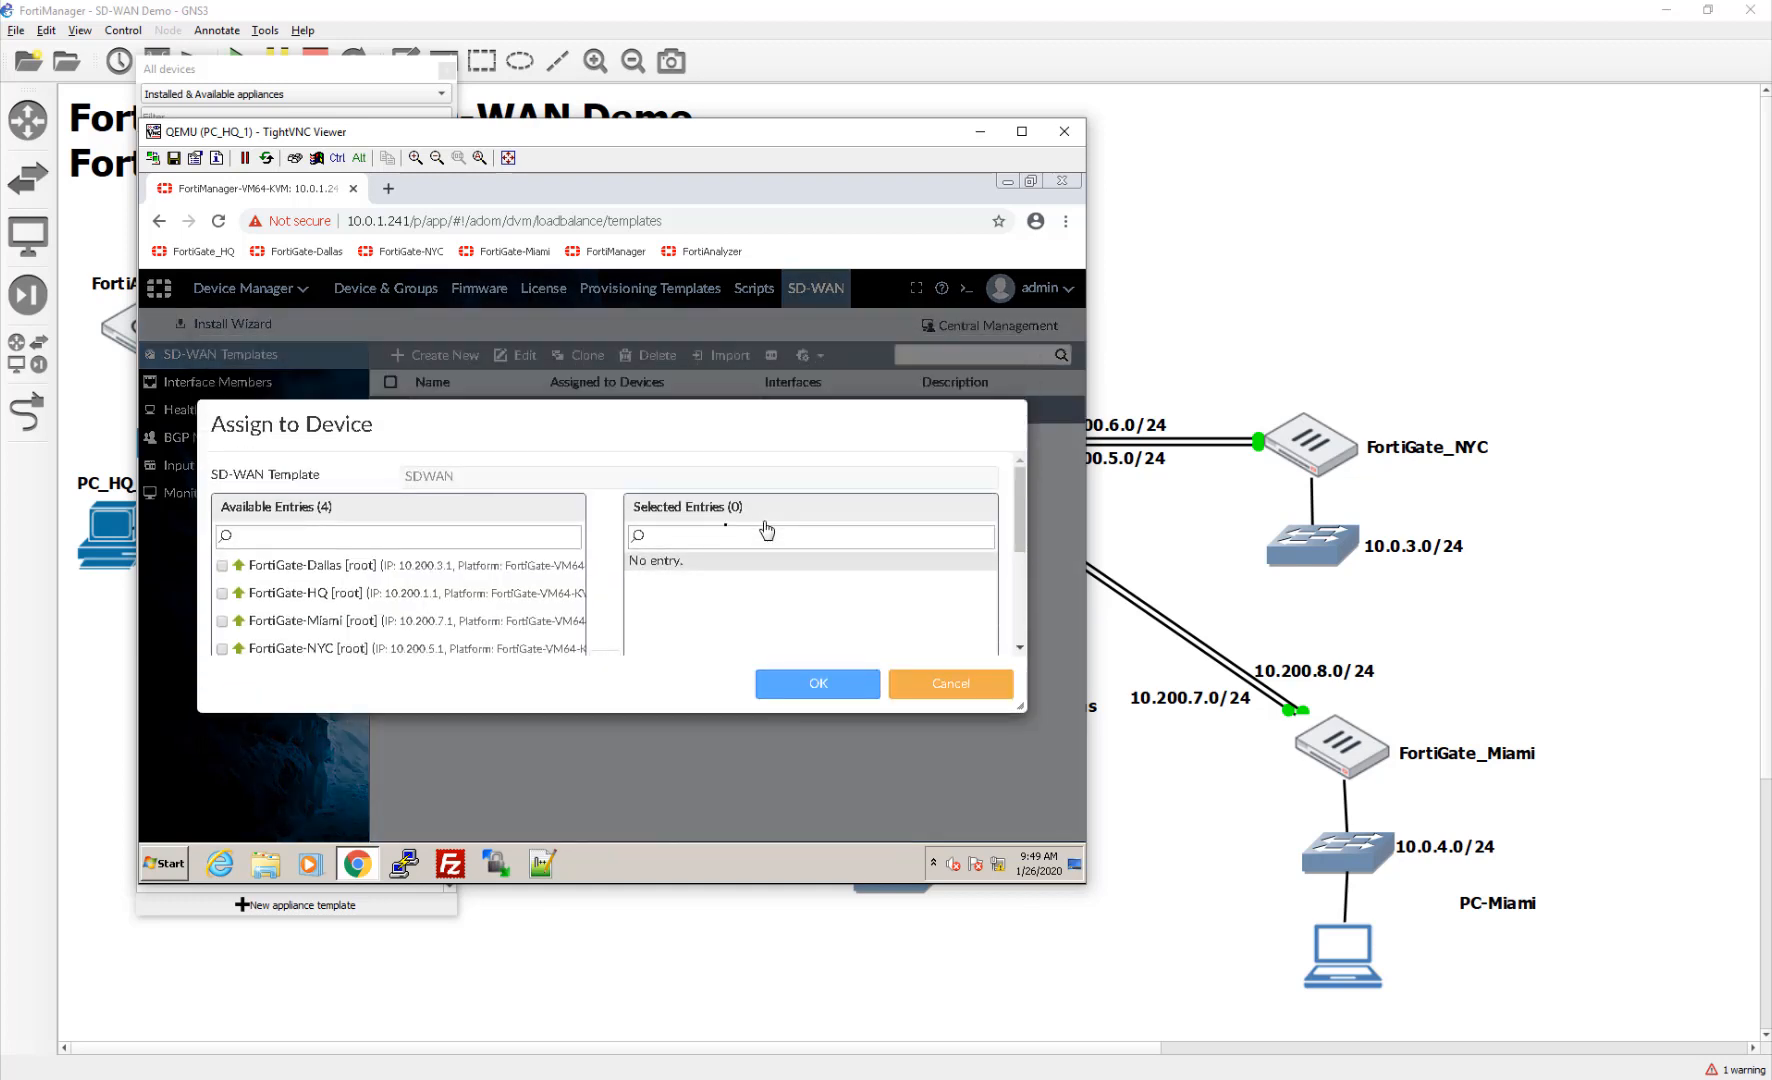
{"action": "scroll", "coordinate": [547, 594], "scroll_direction": "down", "scroll_amount": 1}
{"action": "scroll", "coordinate": [547, 594], "scroll_direction": "up", "scroll_amount": 1}
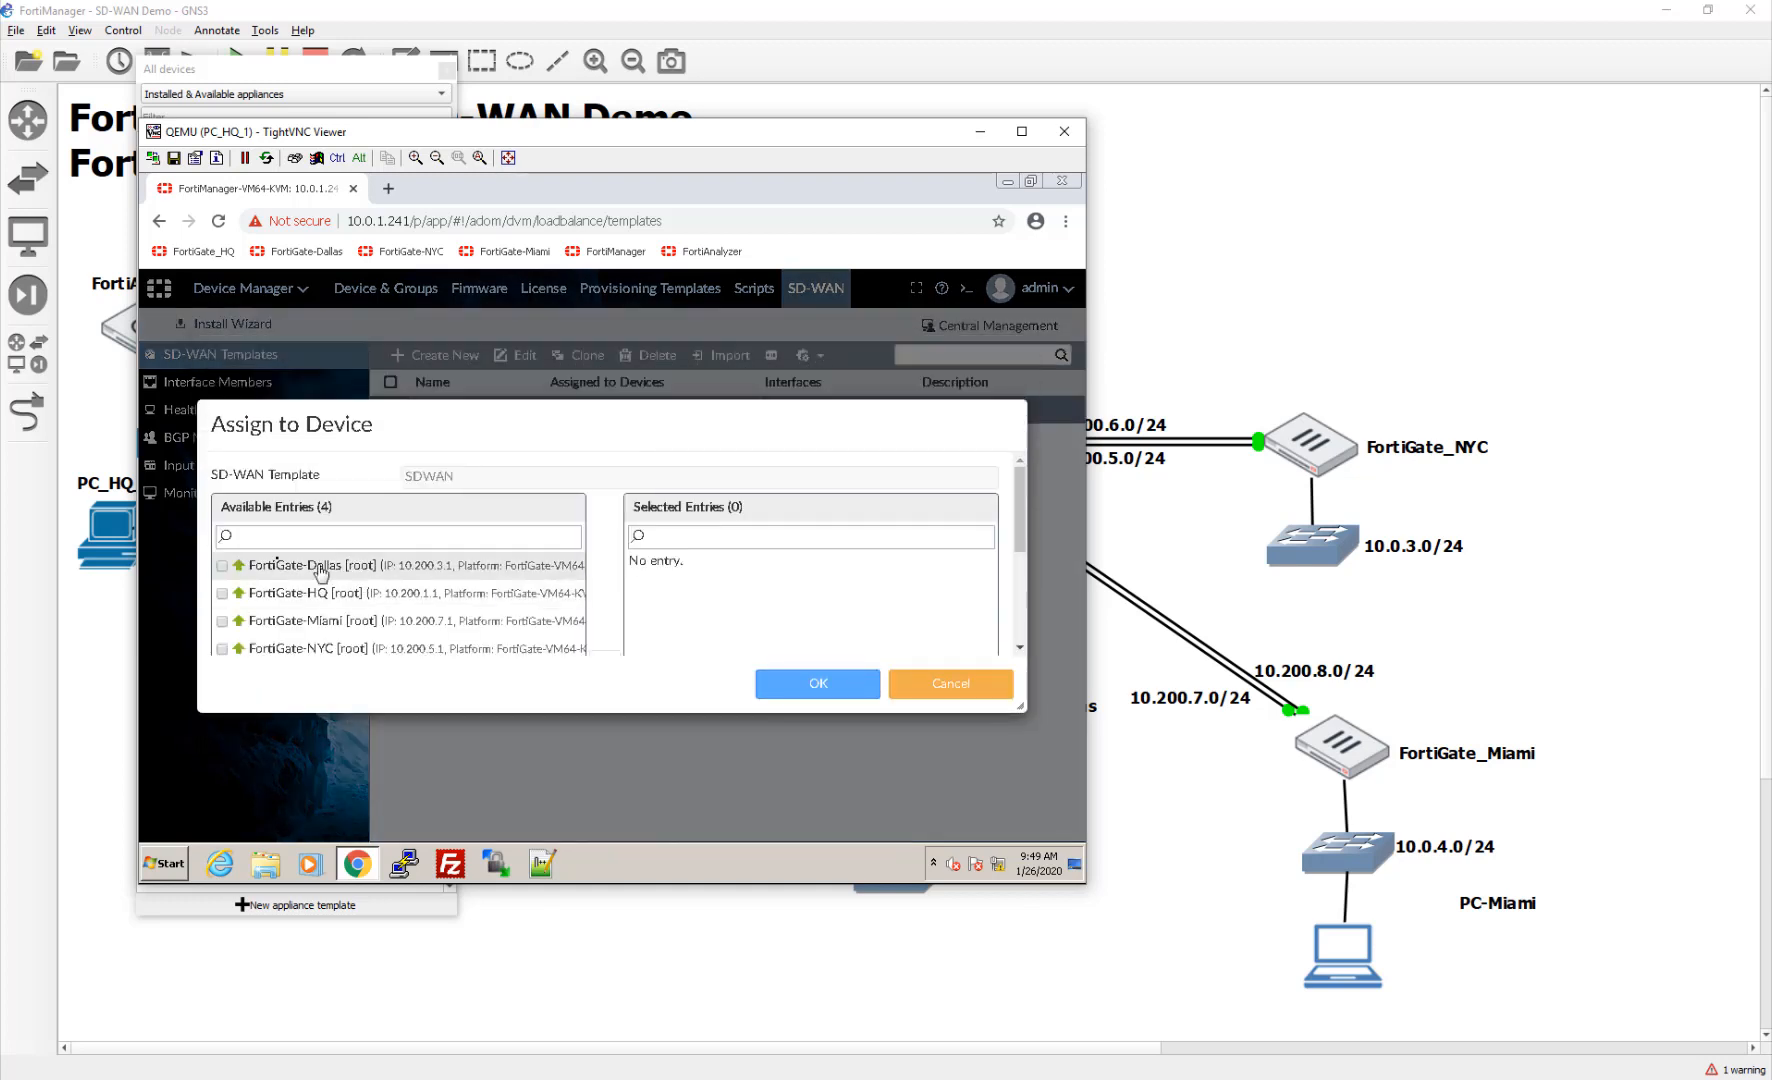
{"action": "left_click", "coordinate": [222, 566]}
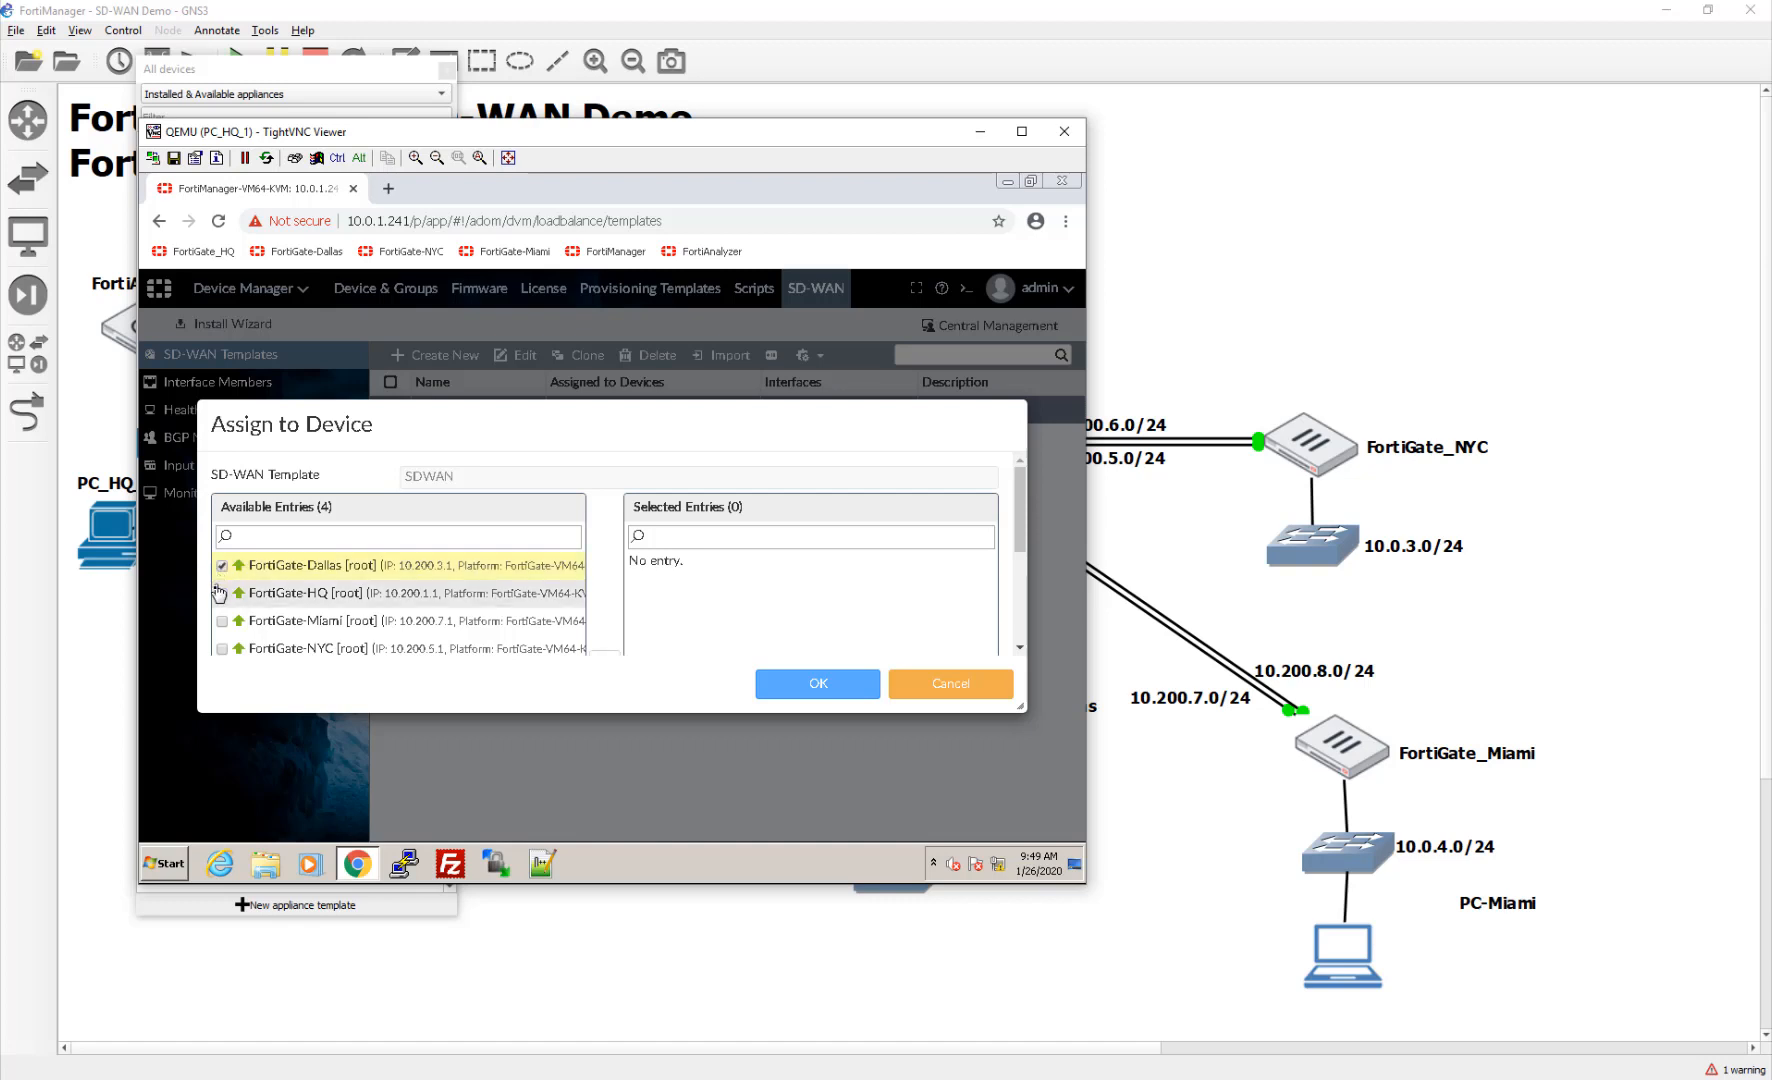
{"action": "left_click", "coordinate": [222, 594]}
{"action": "left_click", "coordinate": [222, 621]}
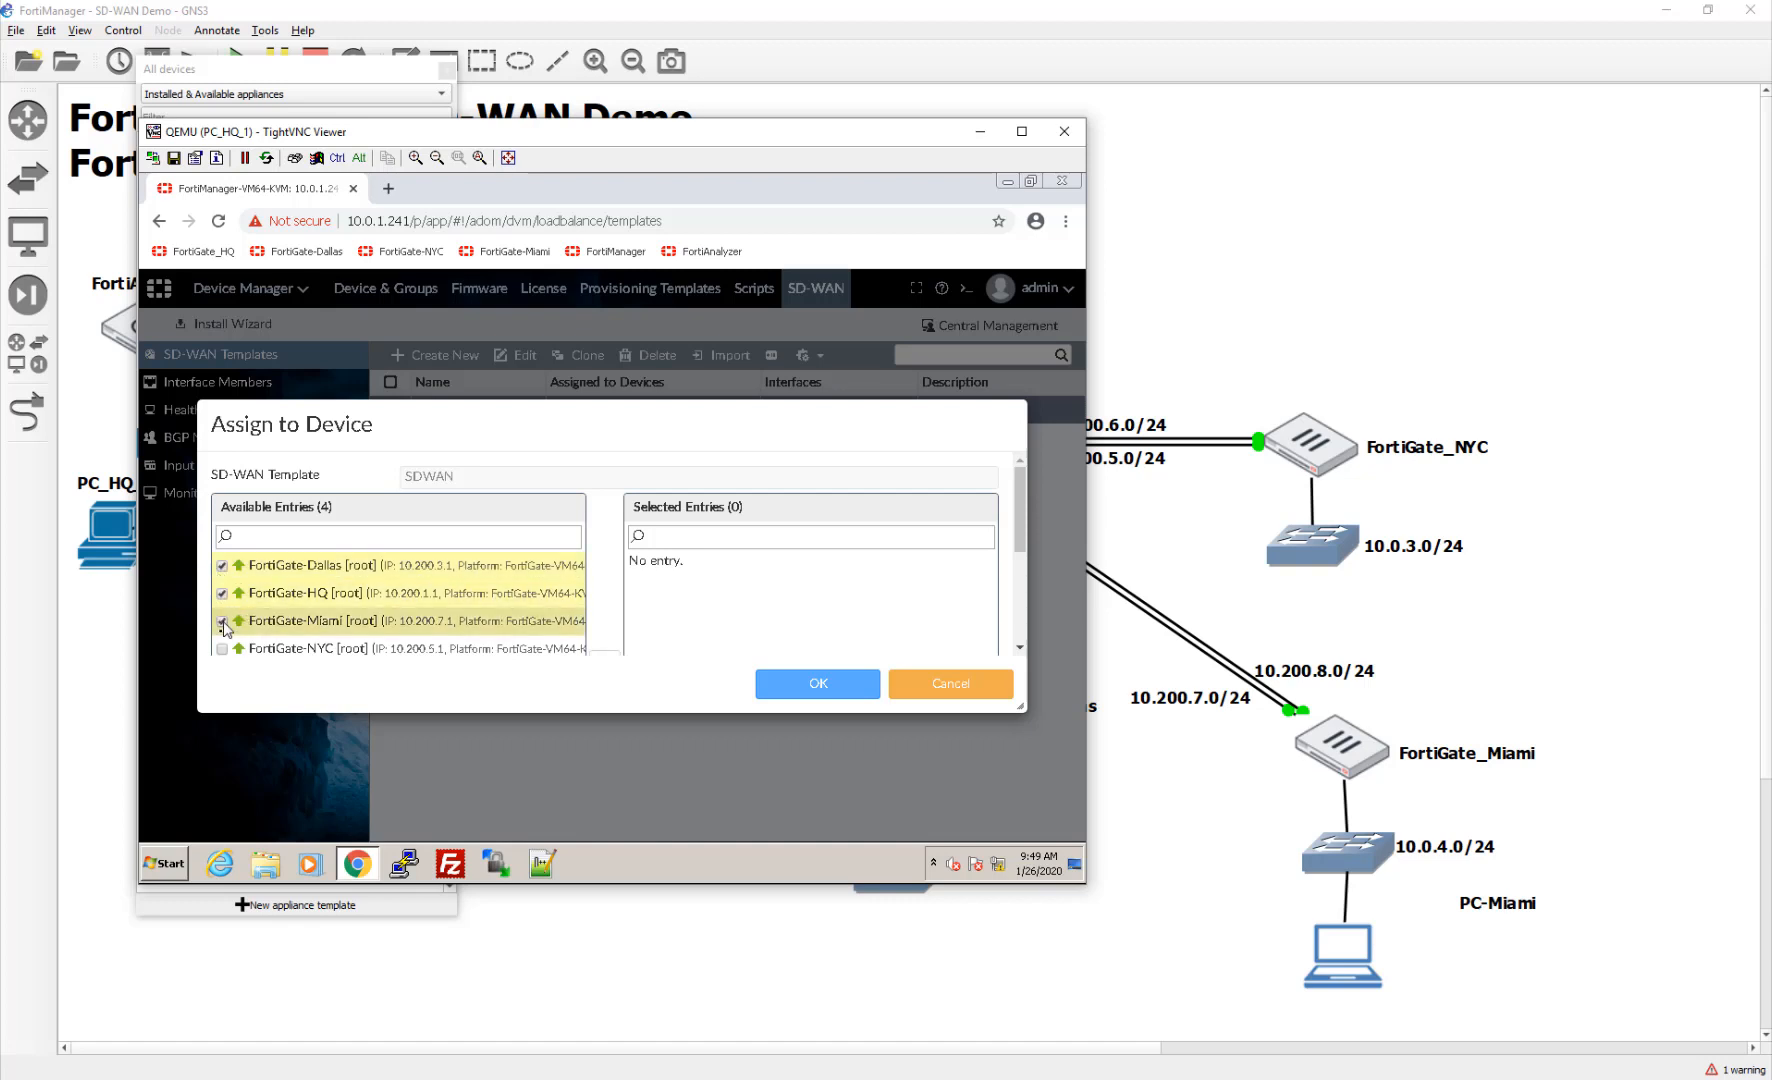
{"action": "left_click", "coordinate": [222, 649]}
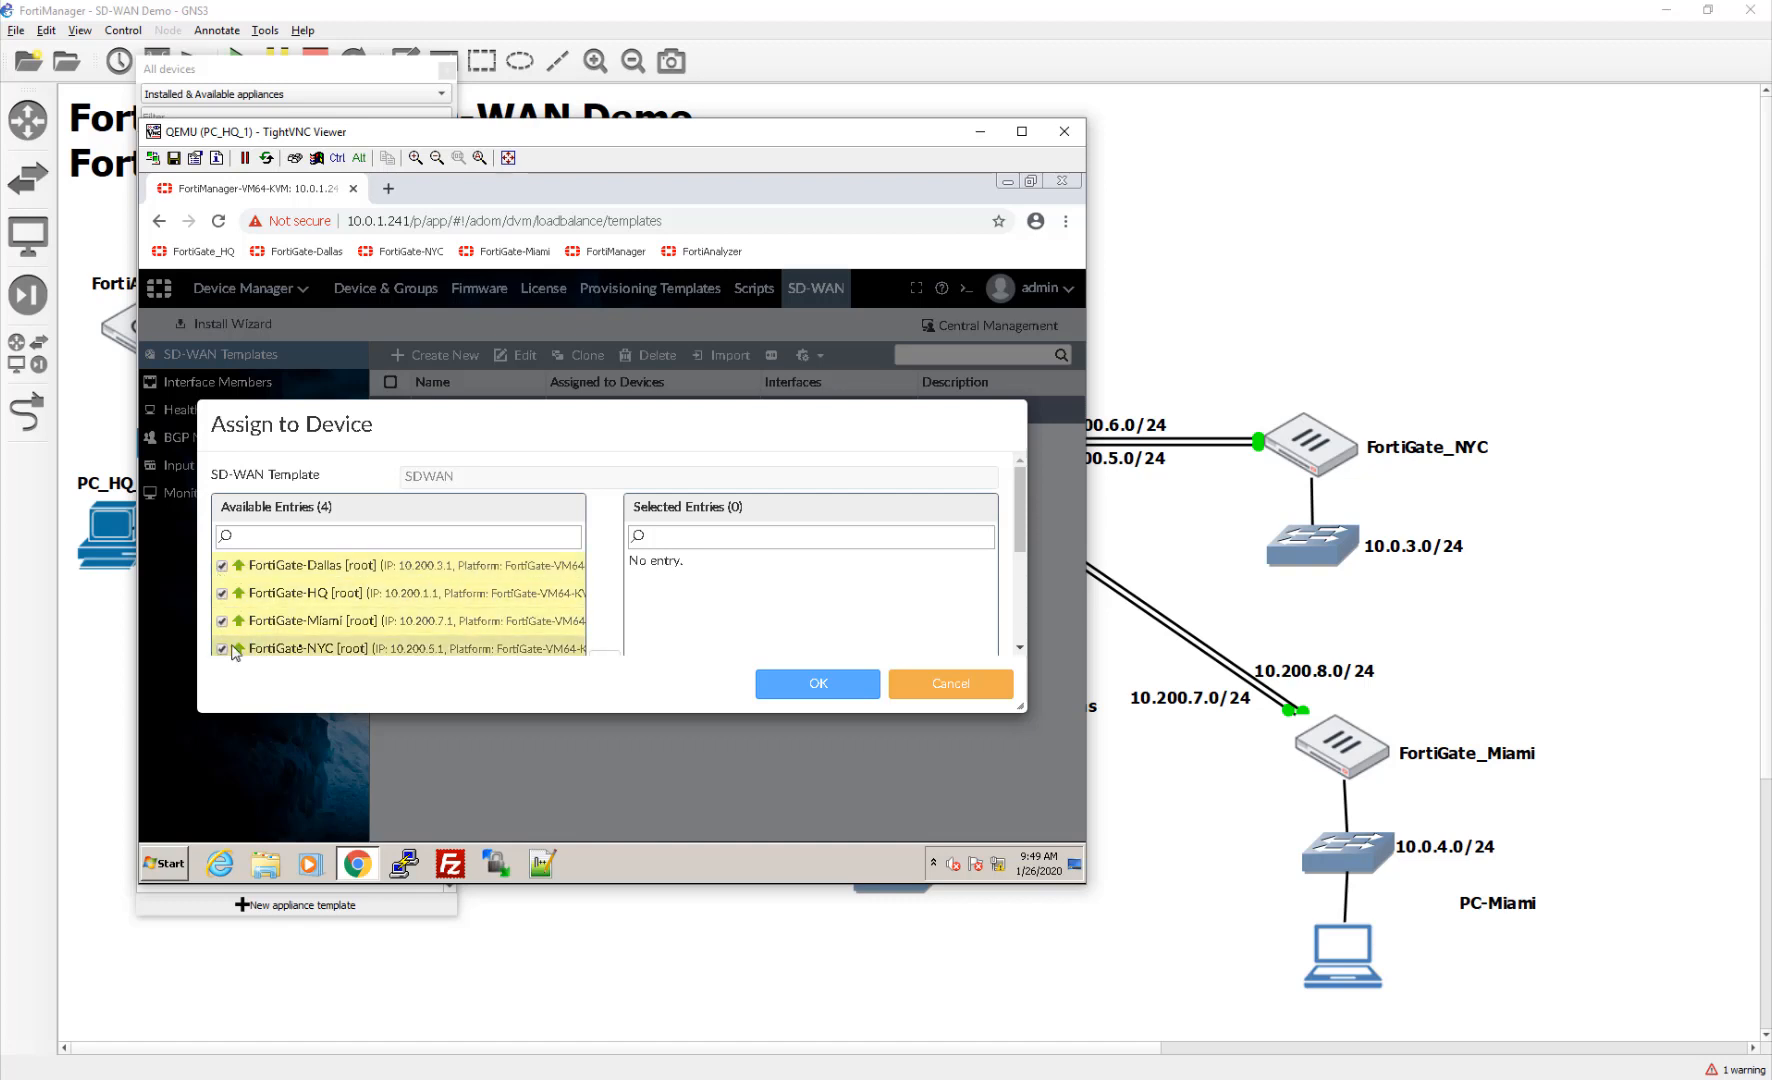
{"action": "left_click", "coordinate": [222, 594]}
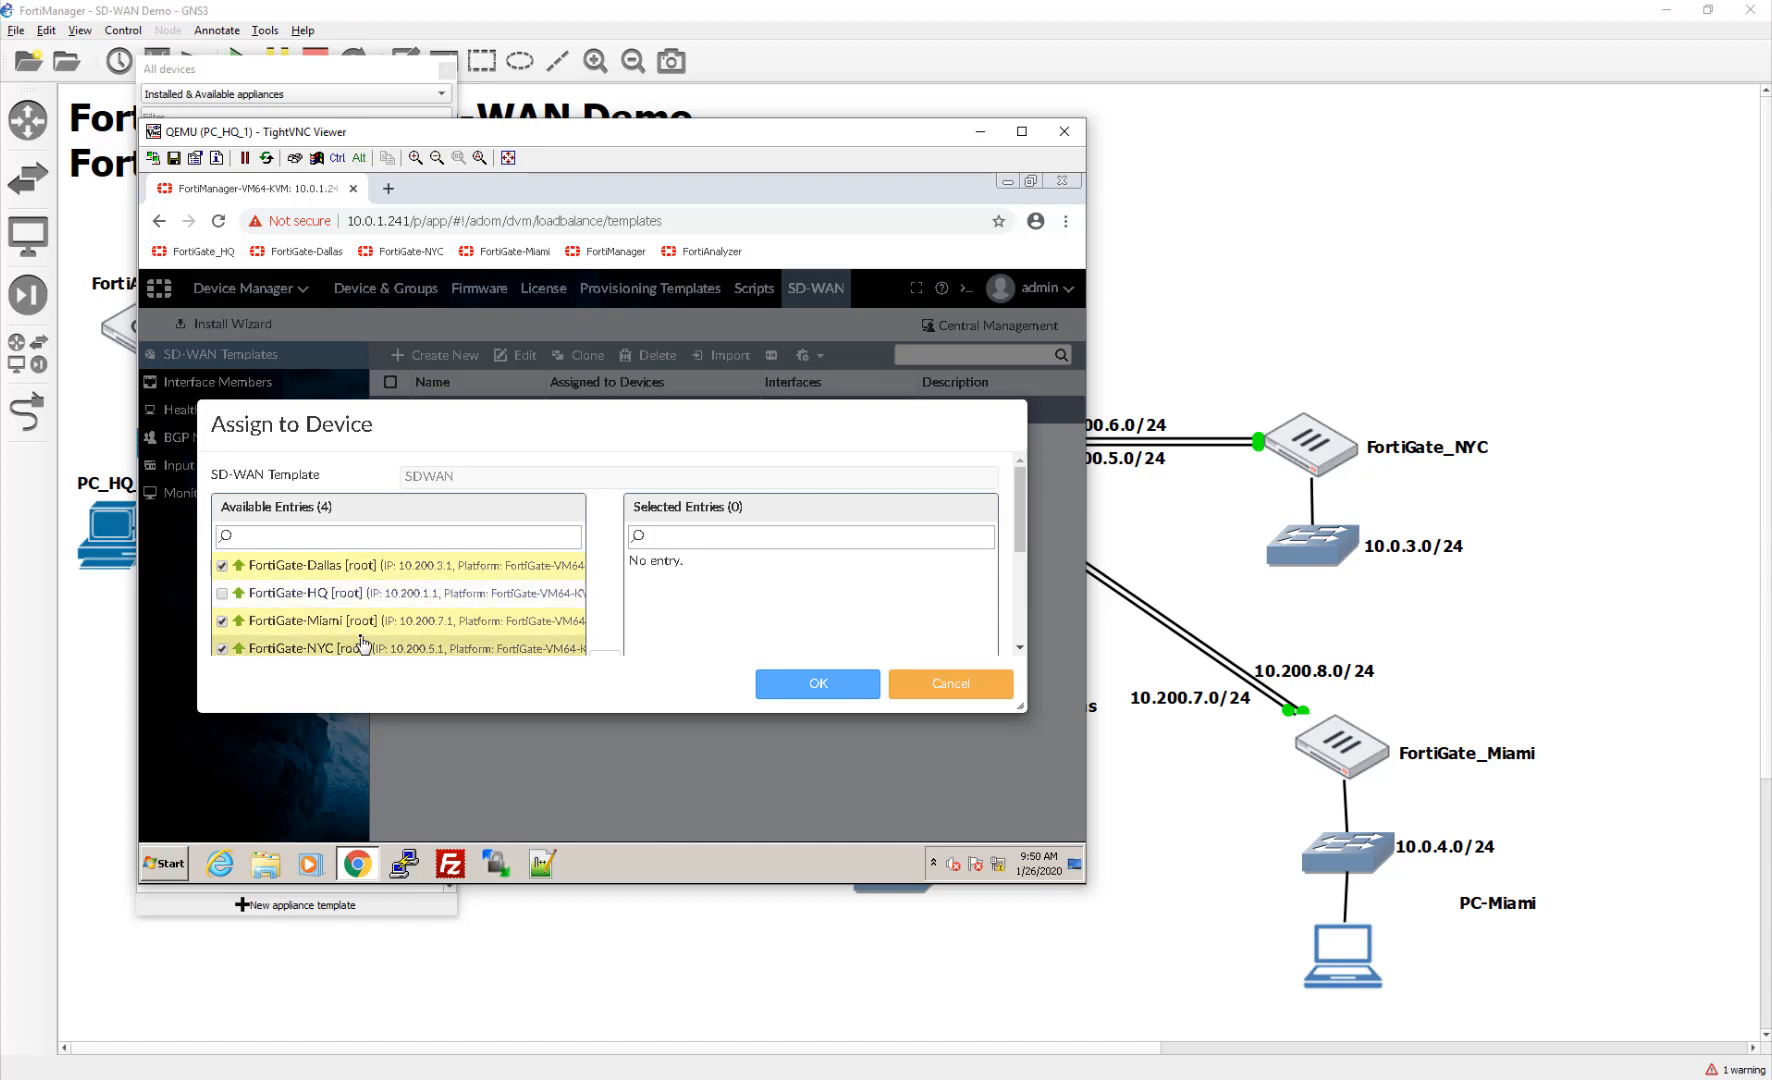
{"action": "scroll", "coordinate": [363, 645], "scroll_direction": "down", "scroll_amount": 3}
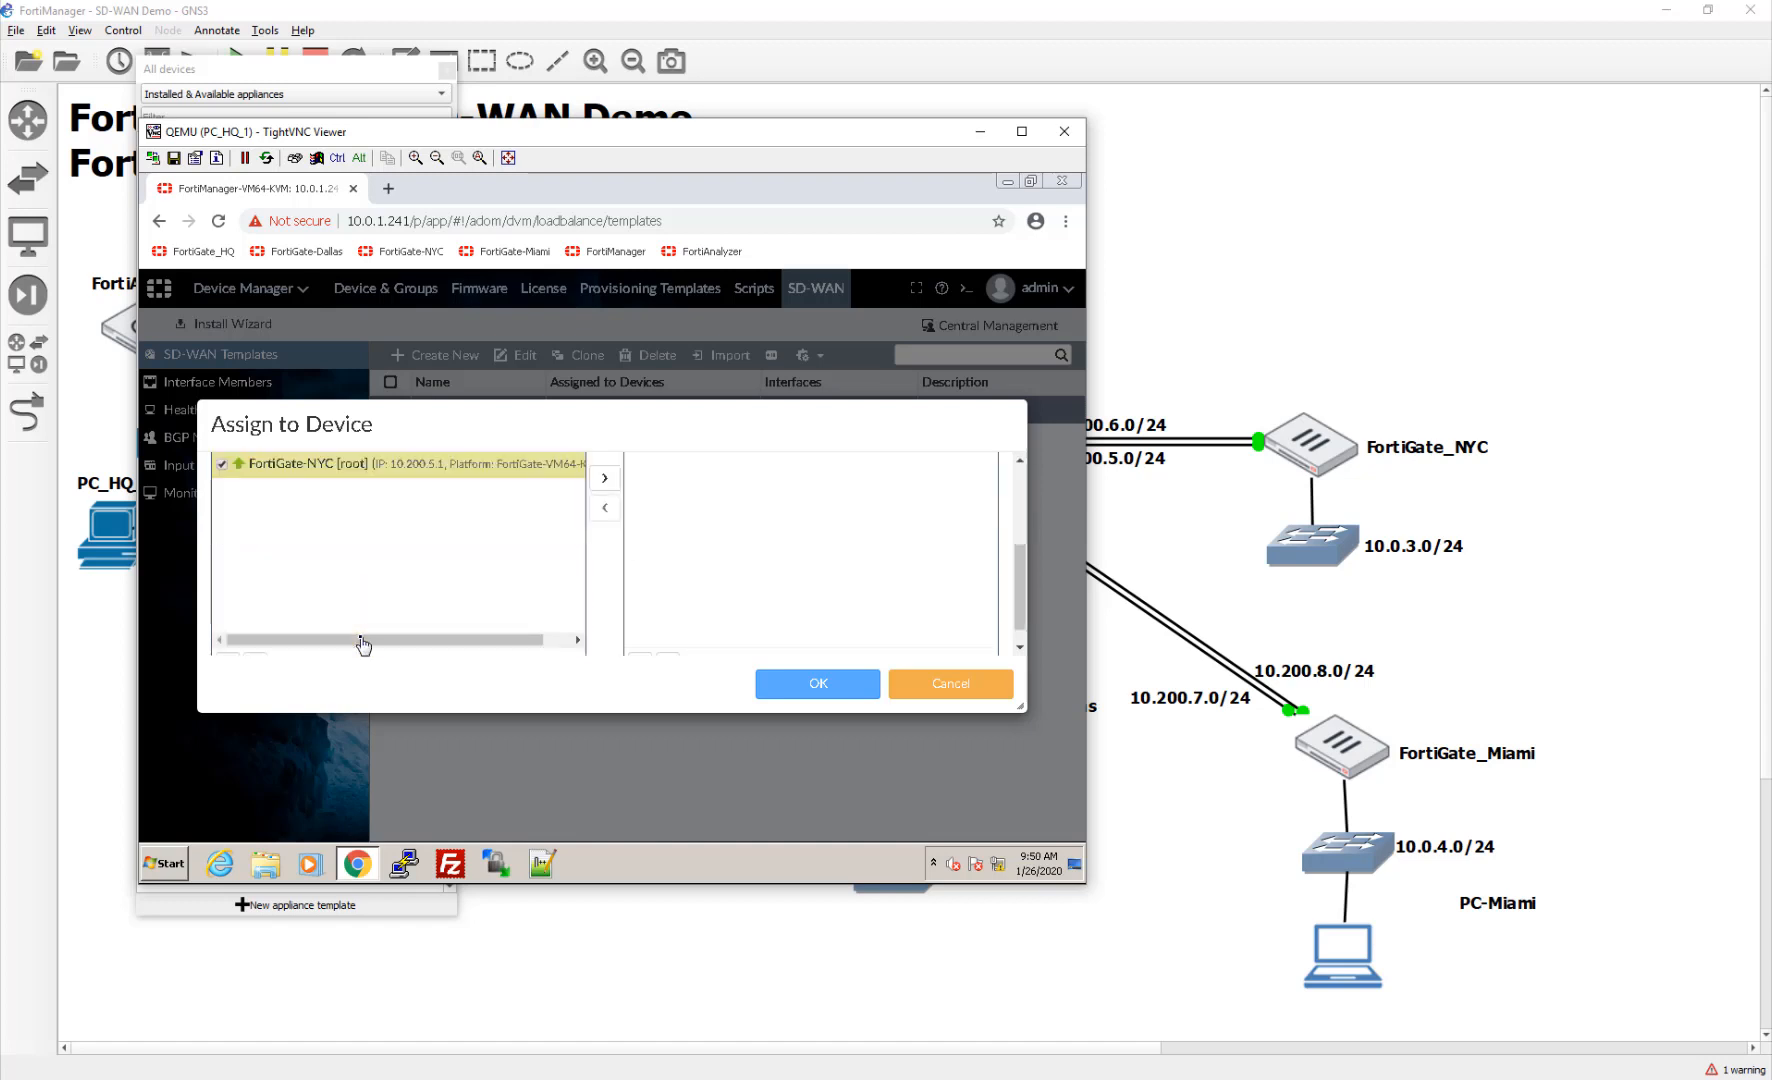
{"action": "scroll", "coordinate": [363, 645], "scroll_direction": "up", "scroll_amount": 3}
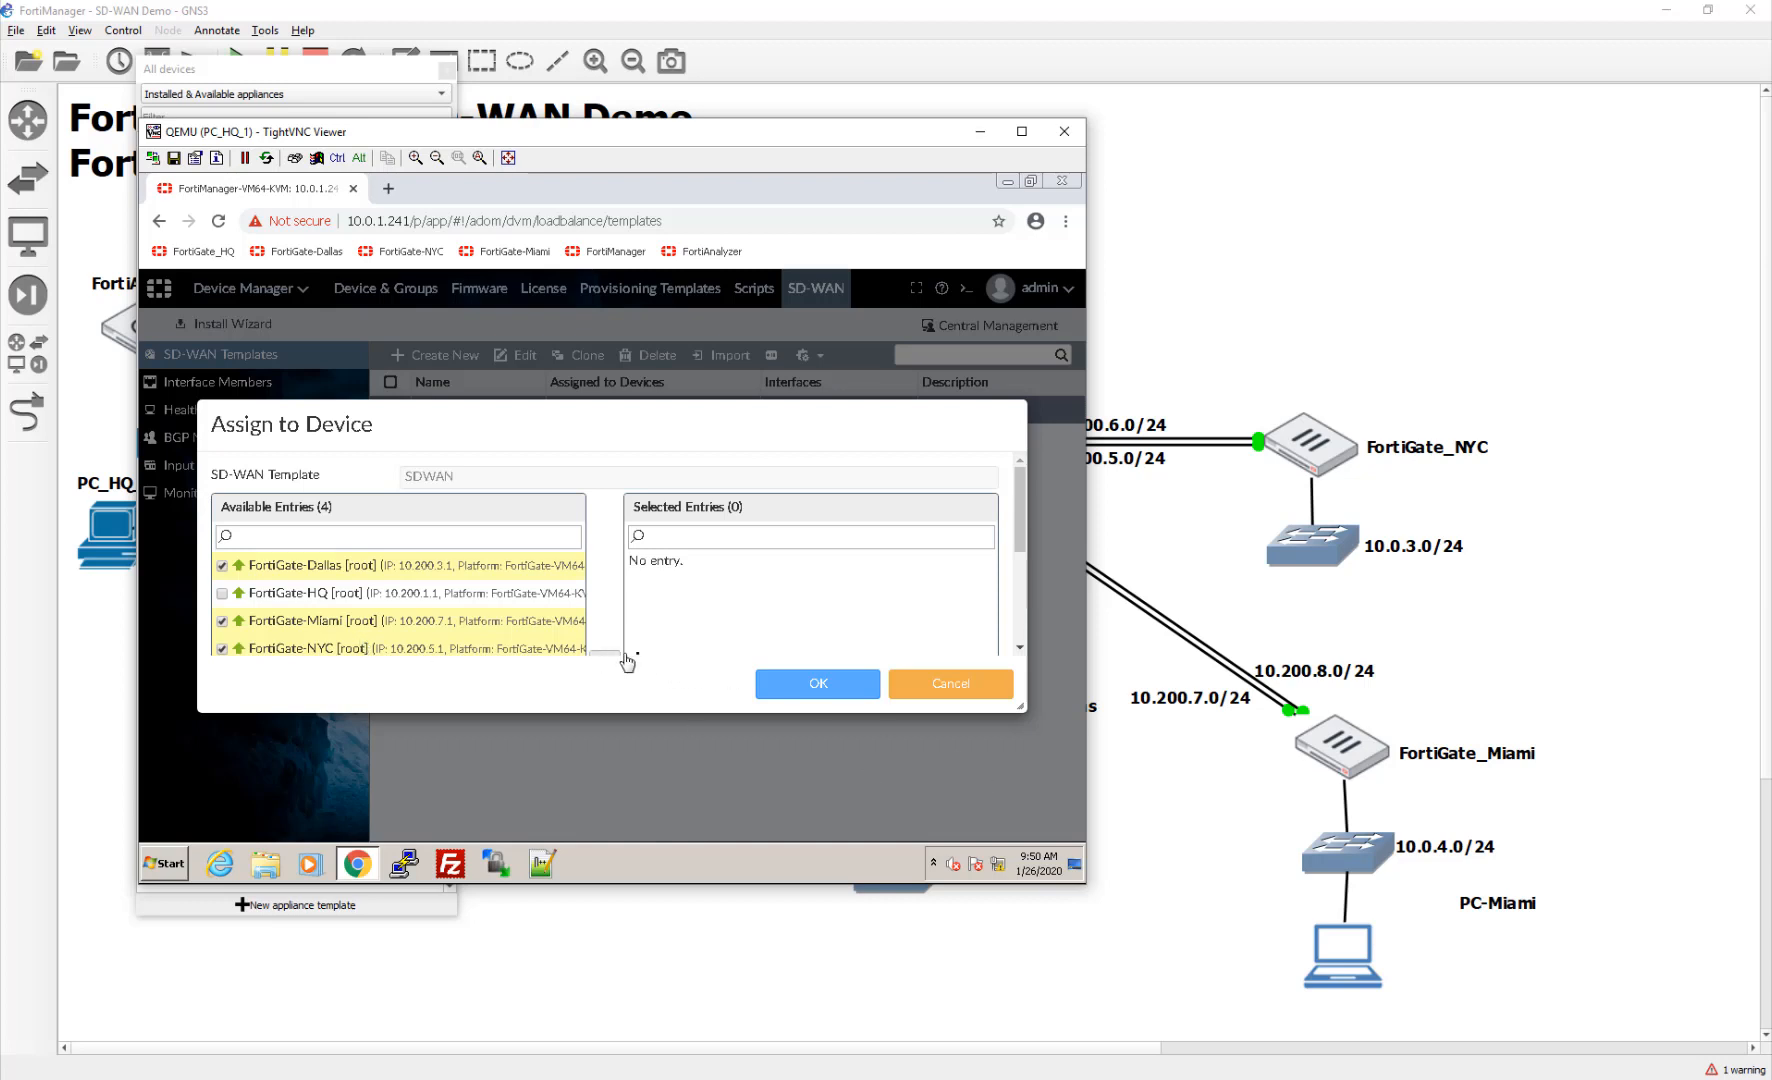
{"action": "right_click", "coordinate": [563, 652]}
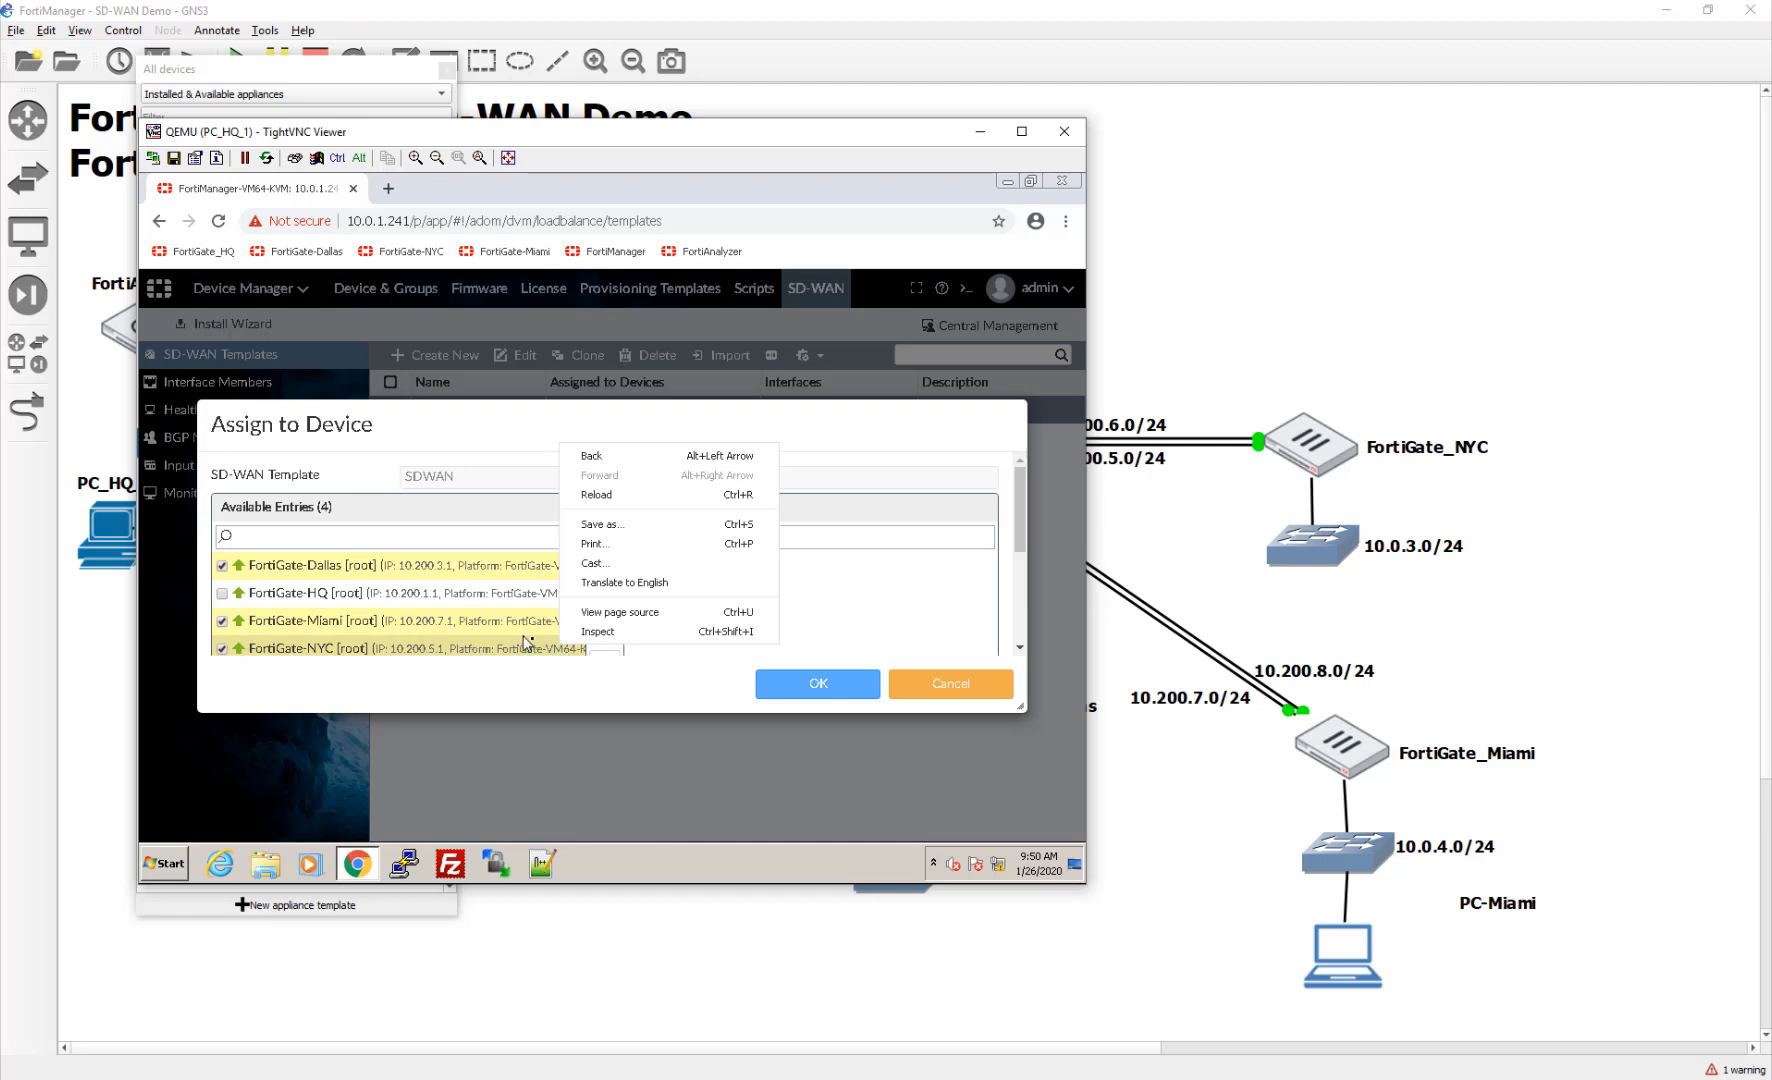
{"action": "left_click", "coordinate": [786, 686]}
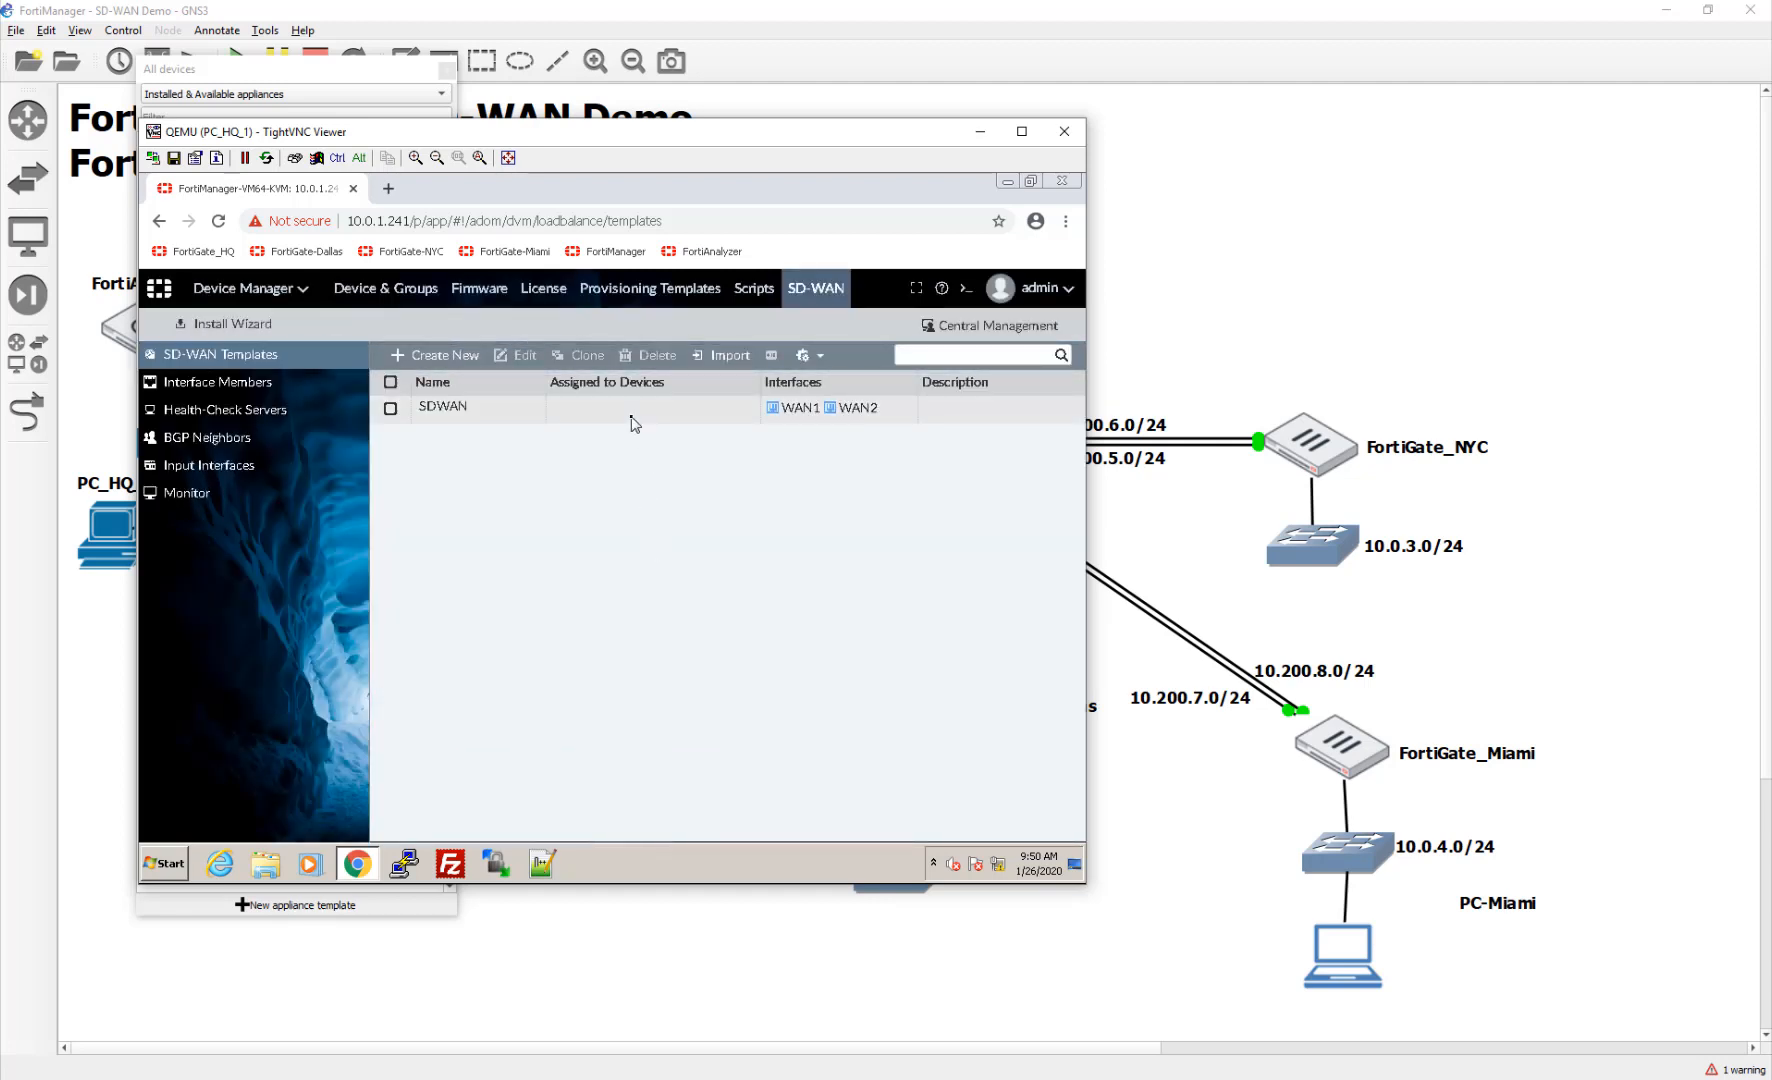
Step: Open the SDWAN template and close it without changes
{"action": "left_click", "coordinate": [633, 410]}
{"action": "double_click", "coordinate": [631, 422]}
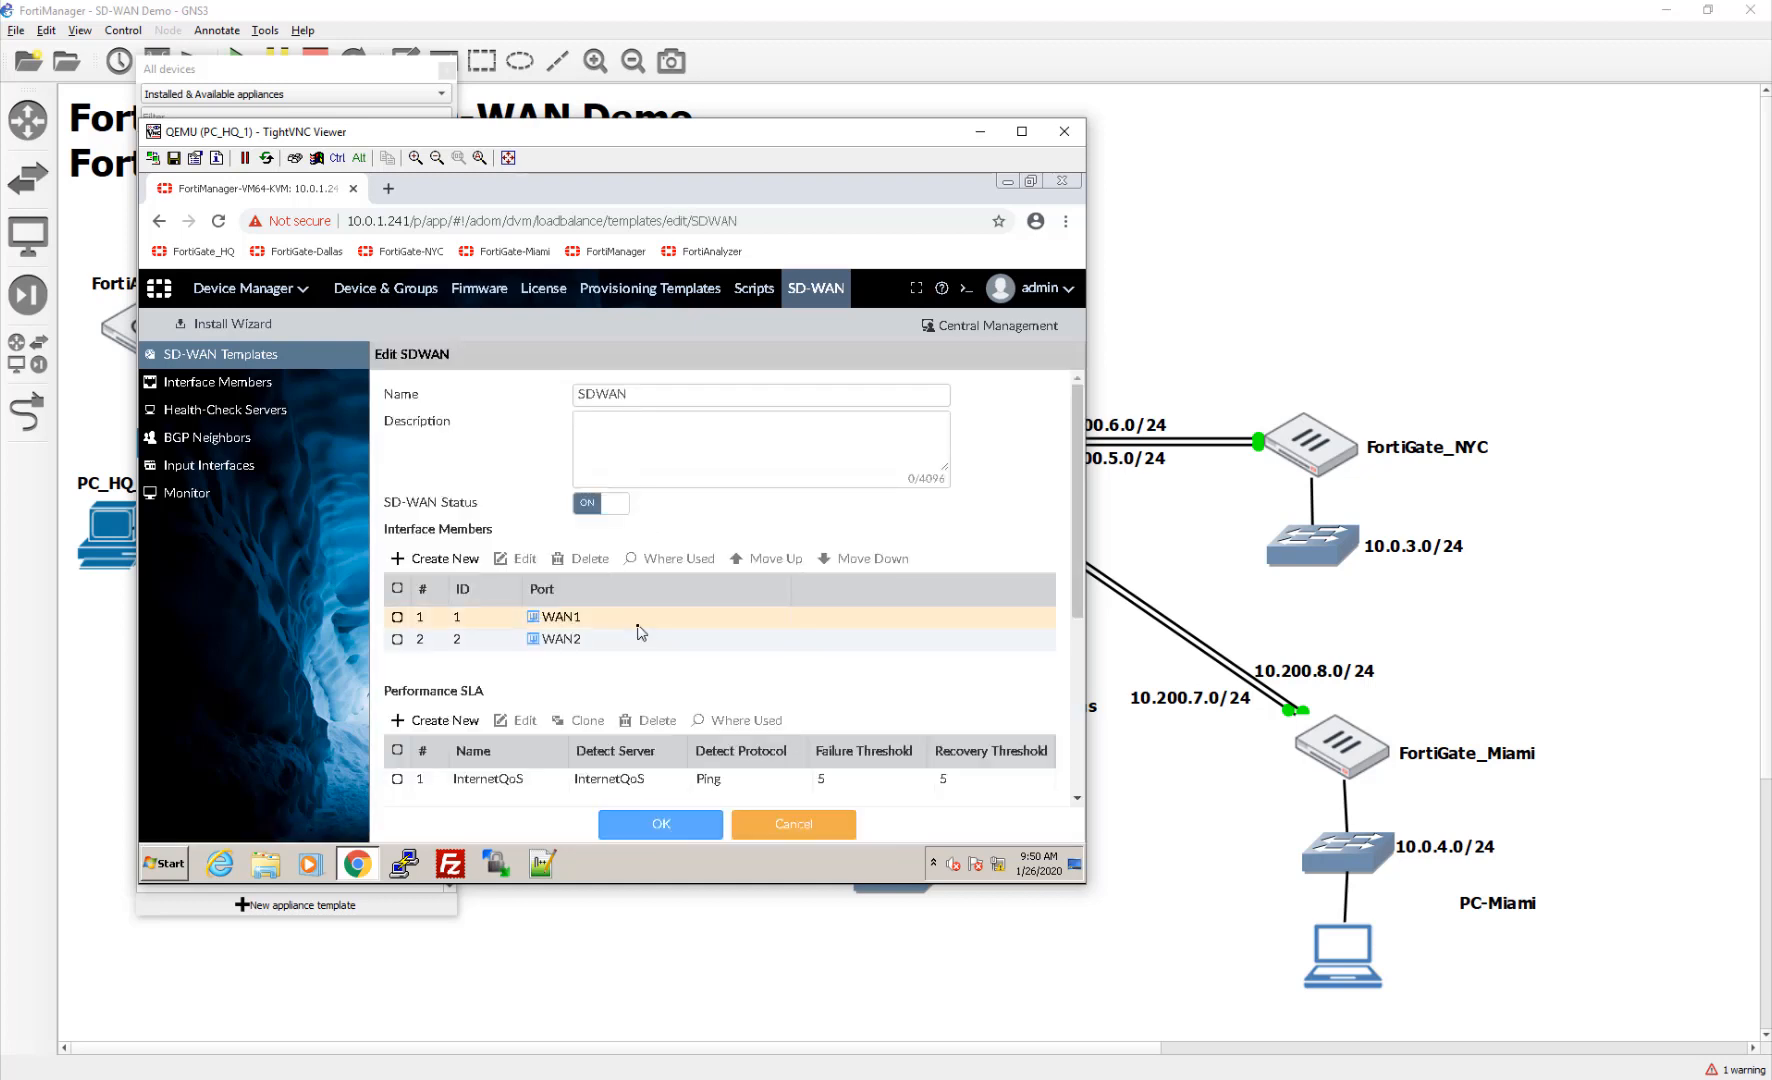
{"action": "left_click", "coordinate": [810, 830]}
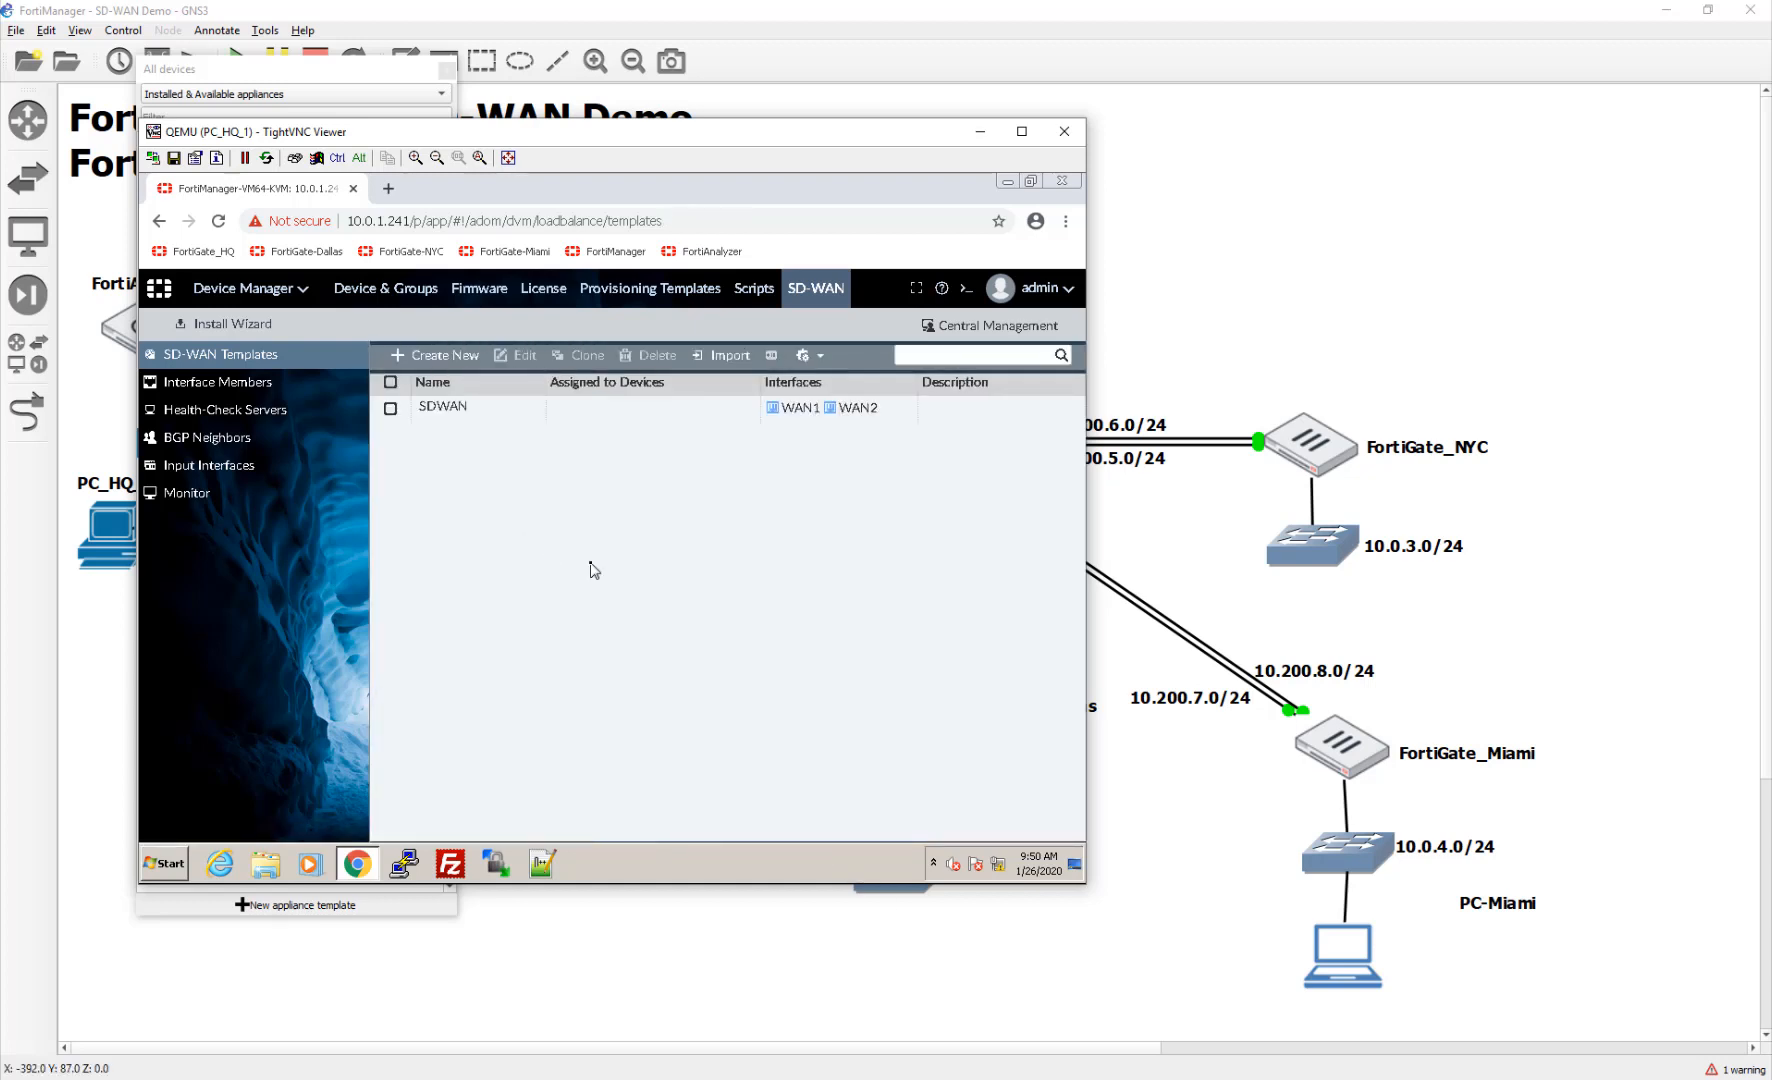
Step: Assign SDWAN to FortiGate-Dallas, Miami and NYC, keeping FortiGate-HQ unselected
{"action": "left_click", "coordinate": [615, 421]}
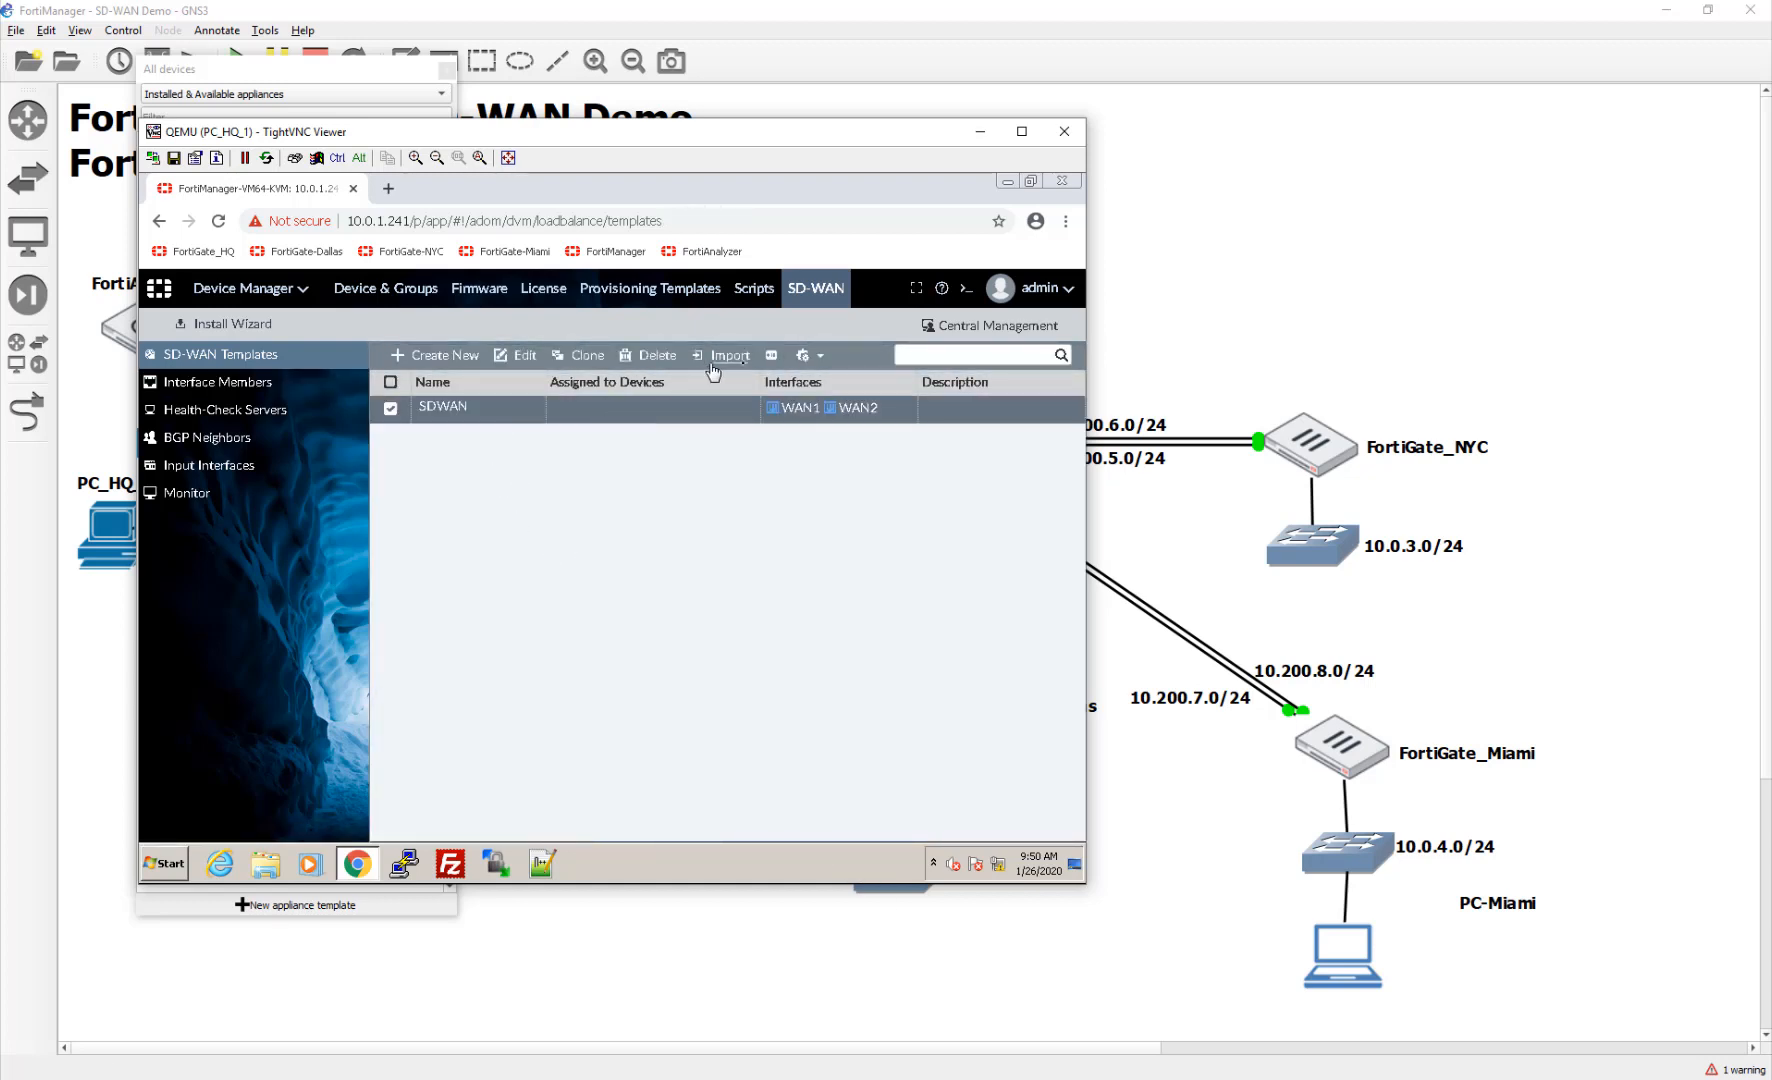
{"action": "left_click", "coordinate": [772, 356]}
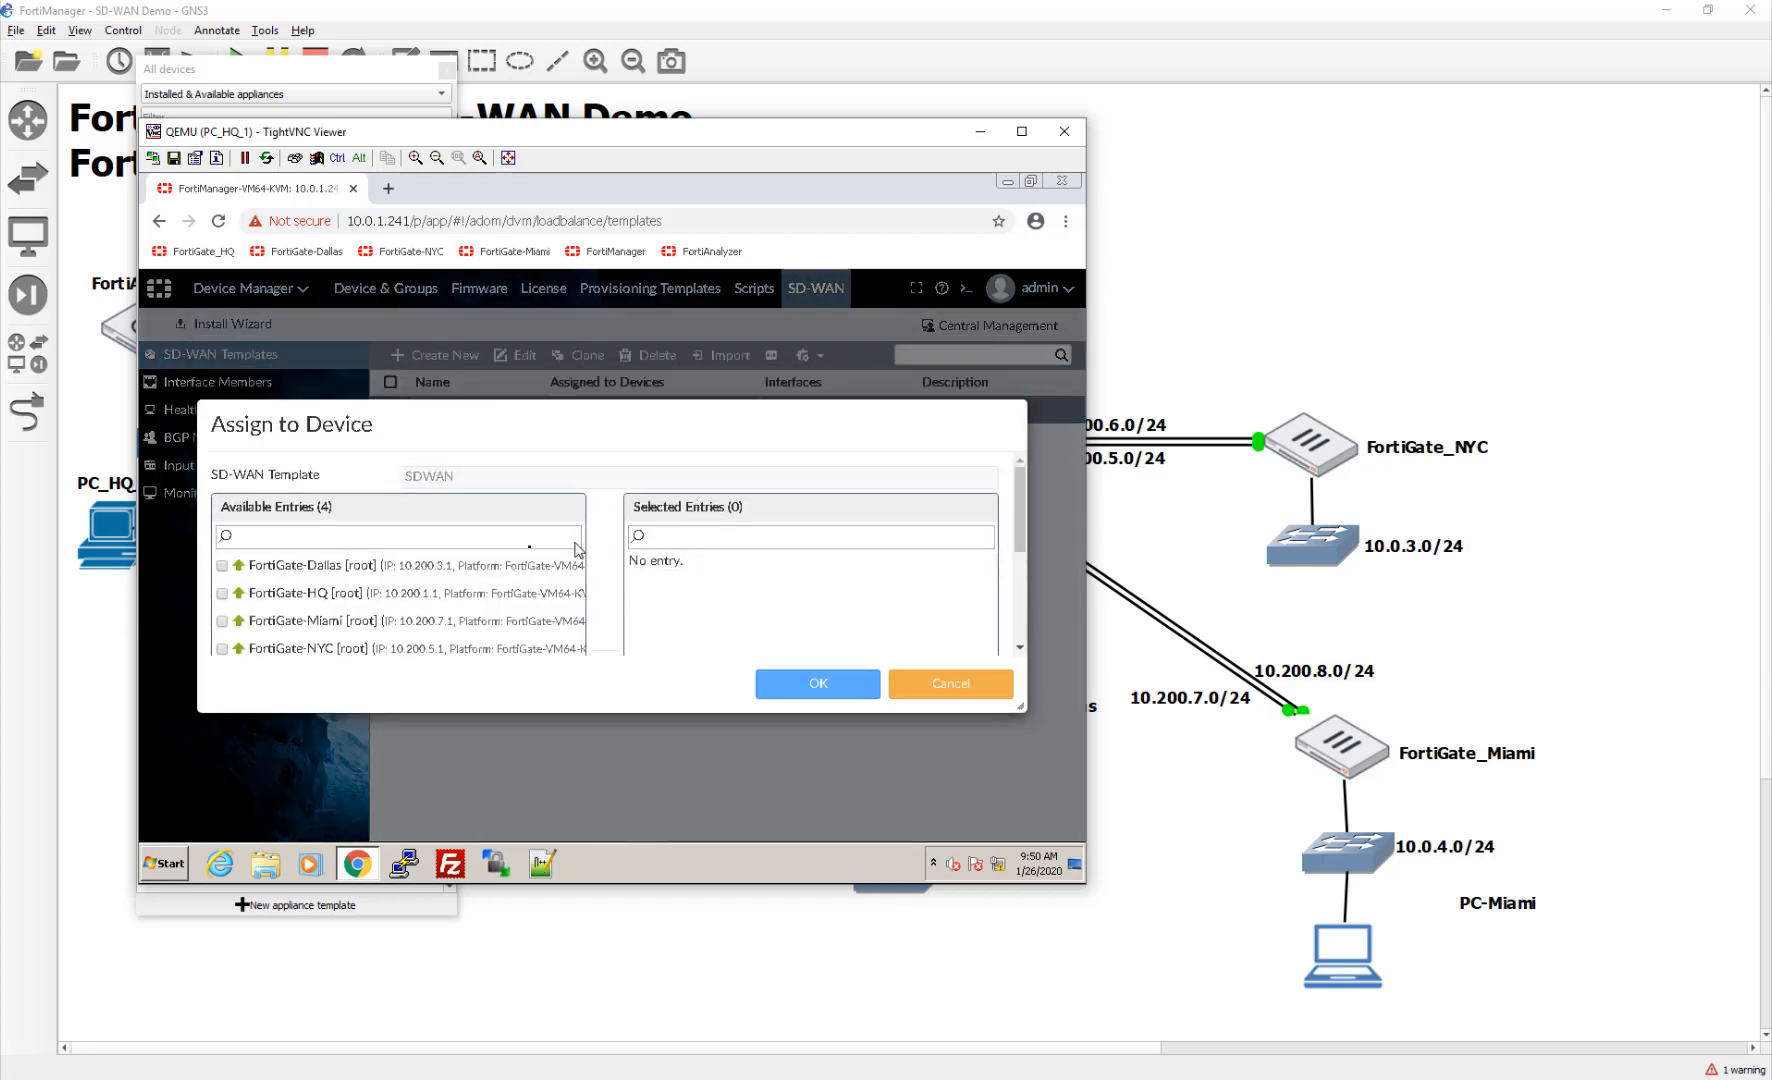
{"action": "left_click", "coordinate": [446, 570]}
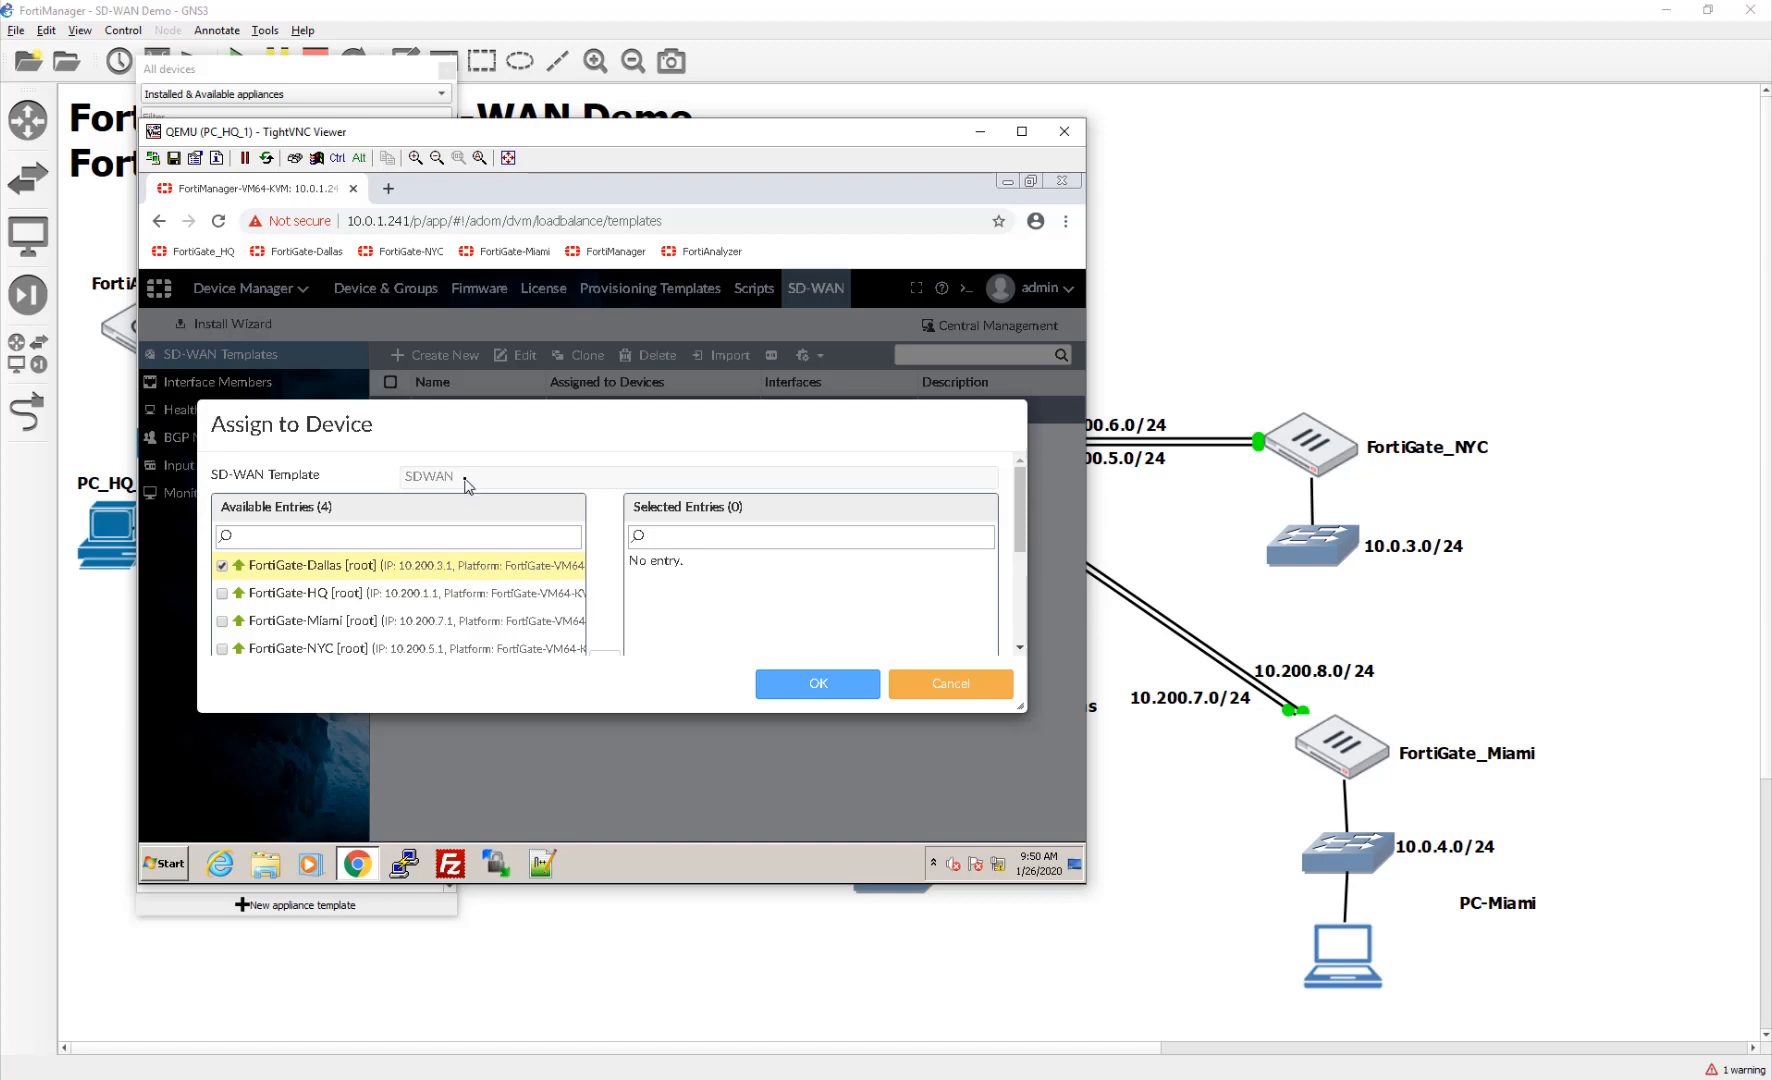
{"action": "left_click", "coordinate": [223, 568]}
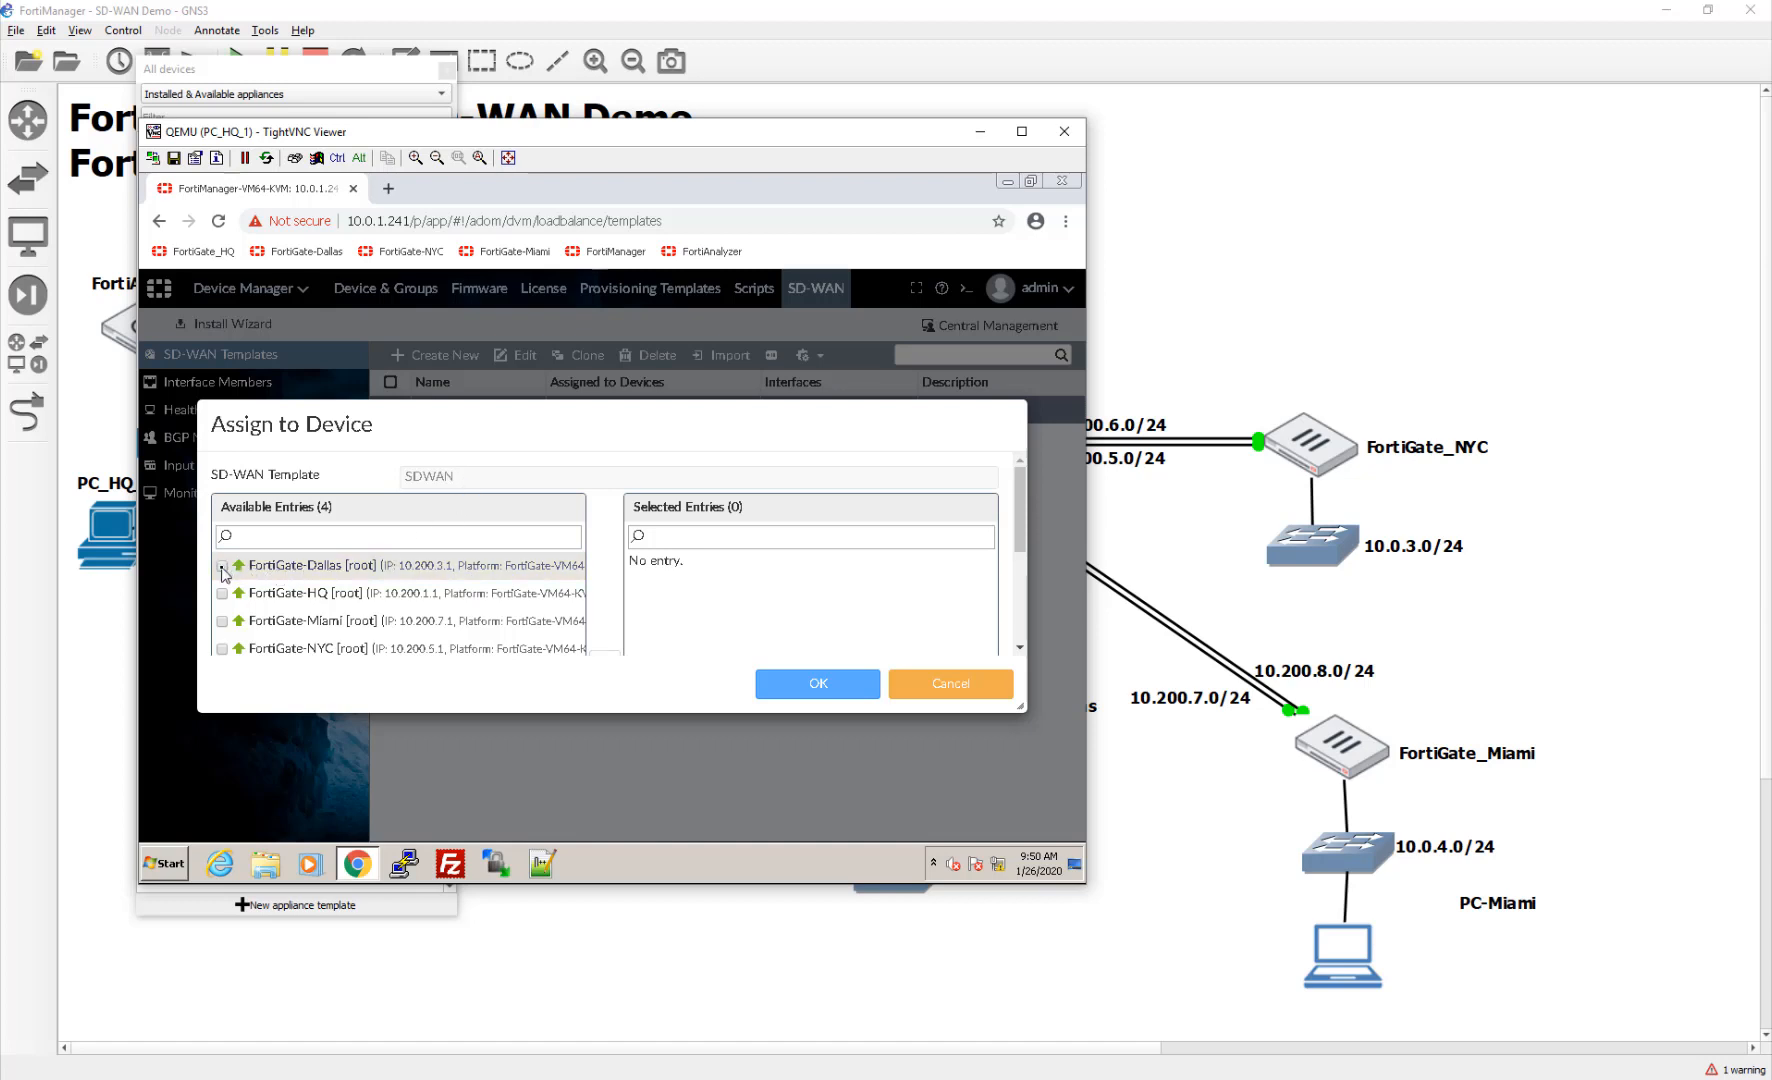
{"action": "left_click", "coordinate": [223, 567]}
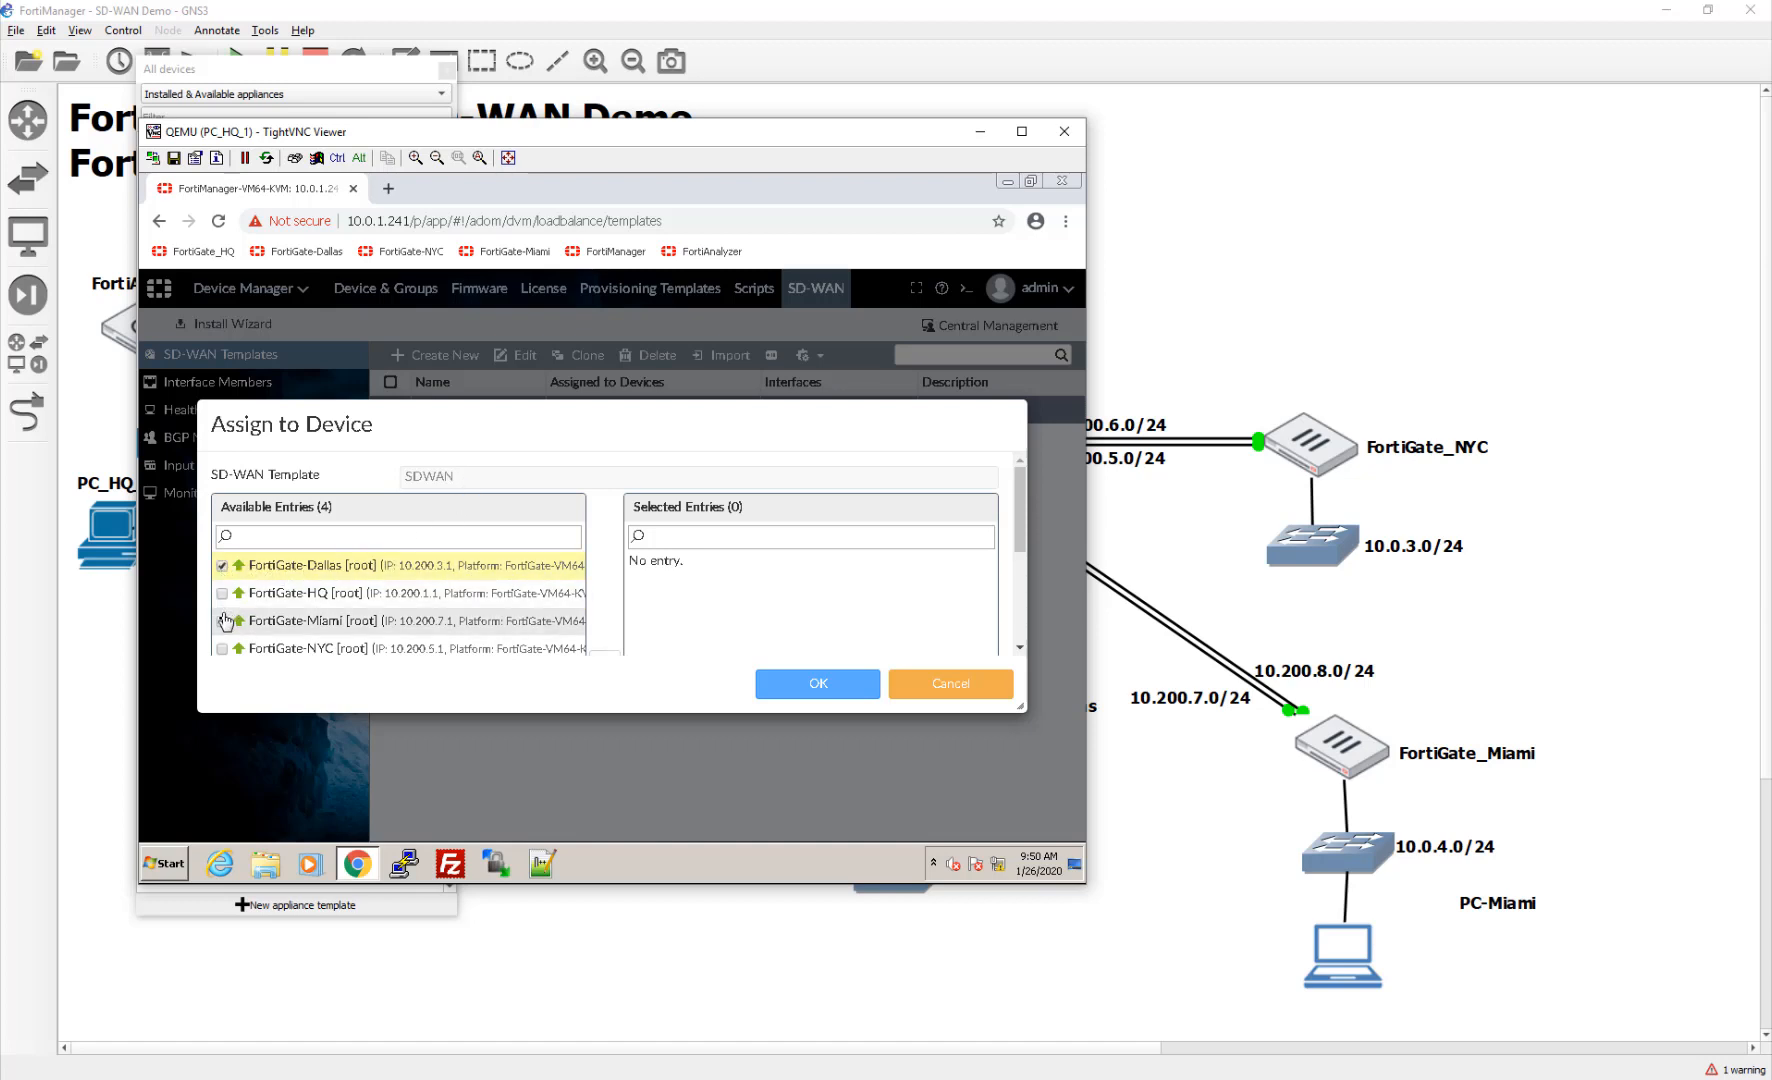
{"action": "left_click", "coordinate": [223, 621]}
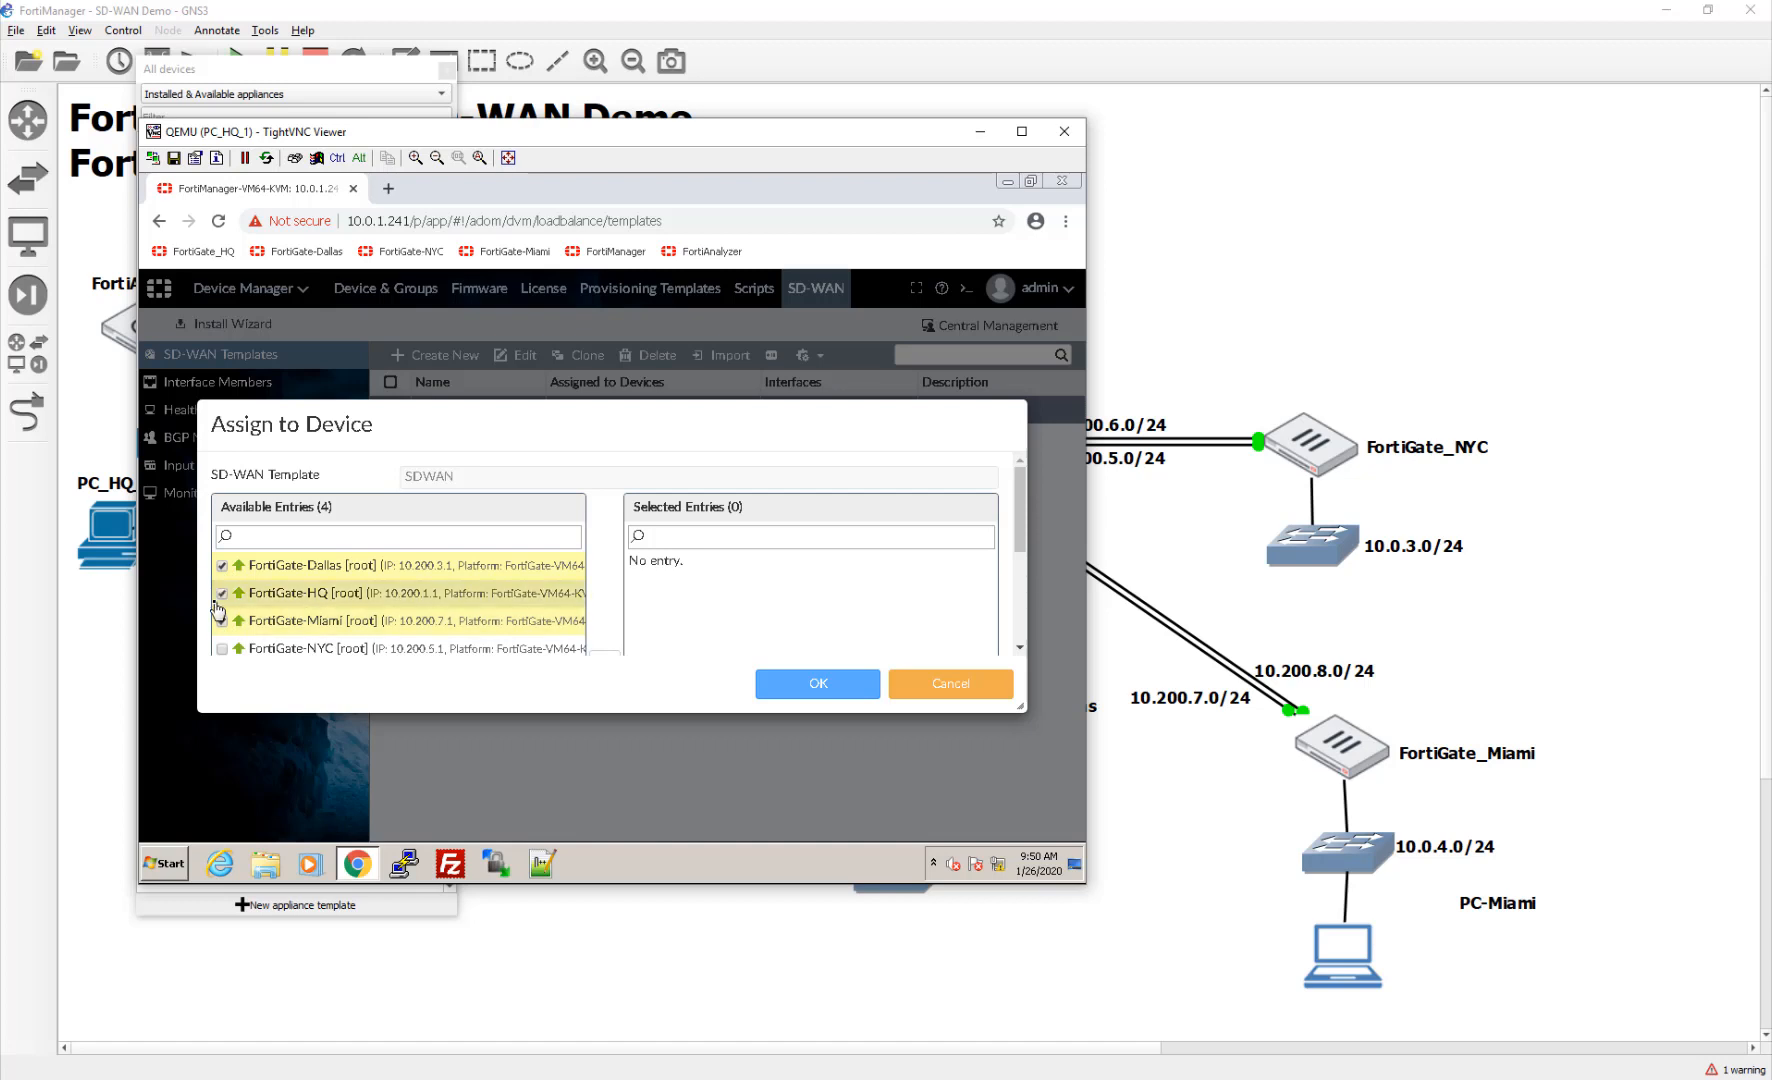
{"action": "left_click", "coordinate": [222, 594]}
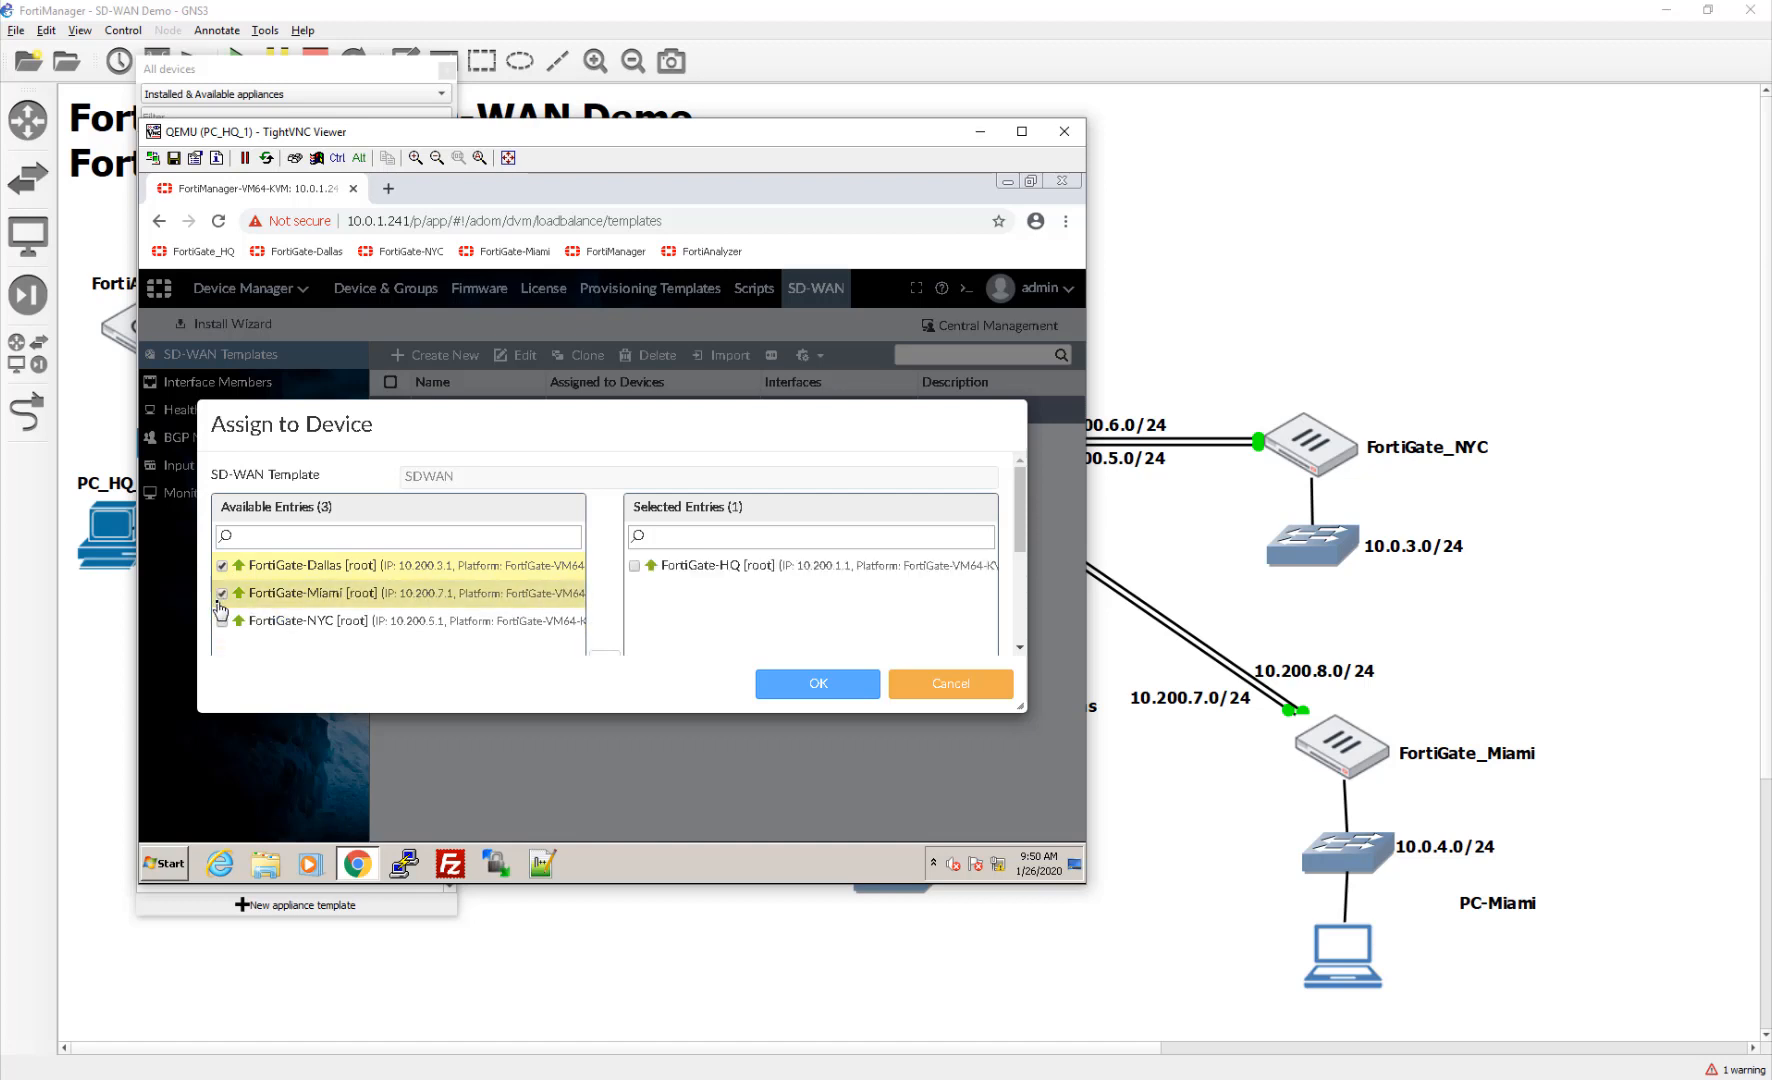
{"action": "left_click", "coordinate": [221, 600]}
{"action": "left_click", "coordinate": [221, 598]}
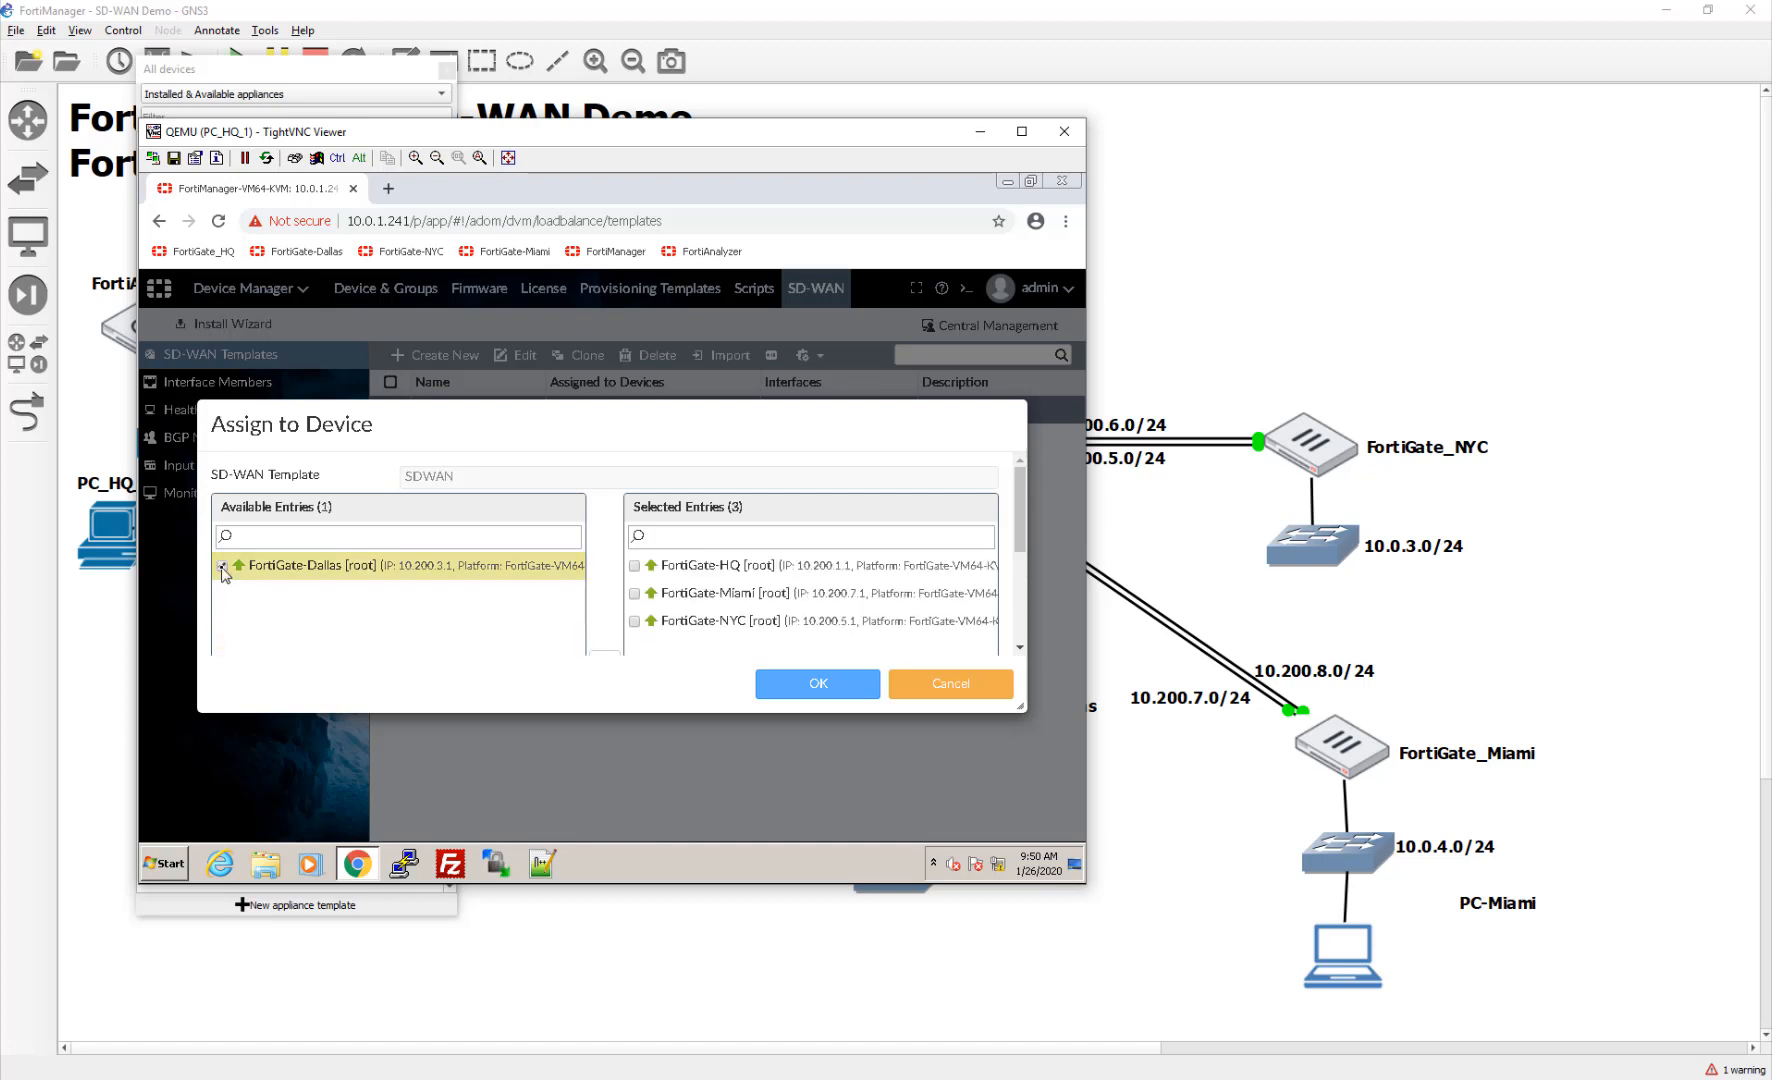
{"action": "left_click", "coordinate": [222, 568]}
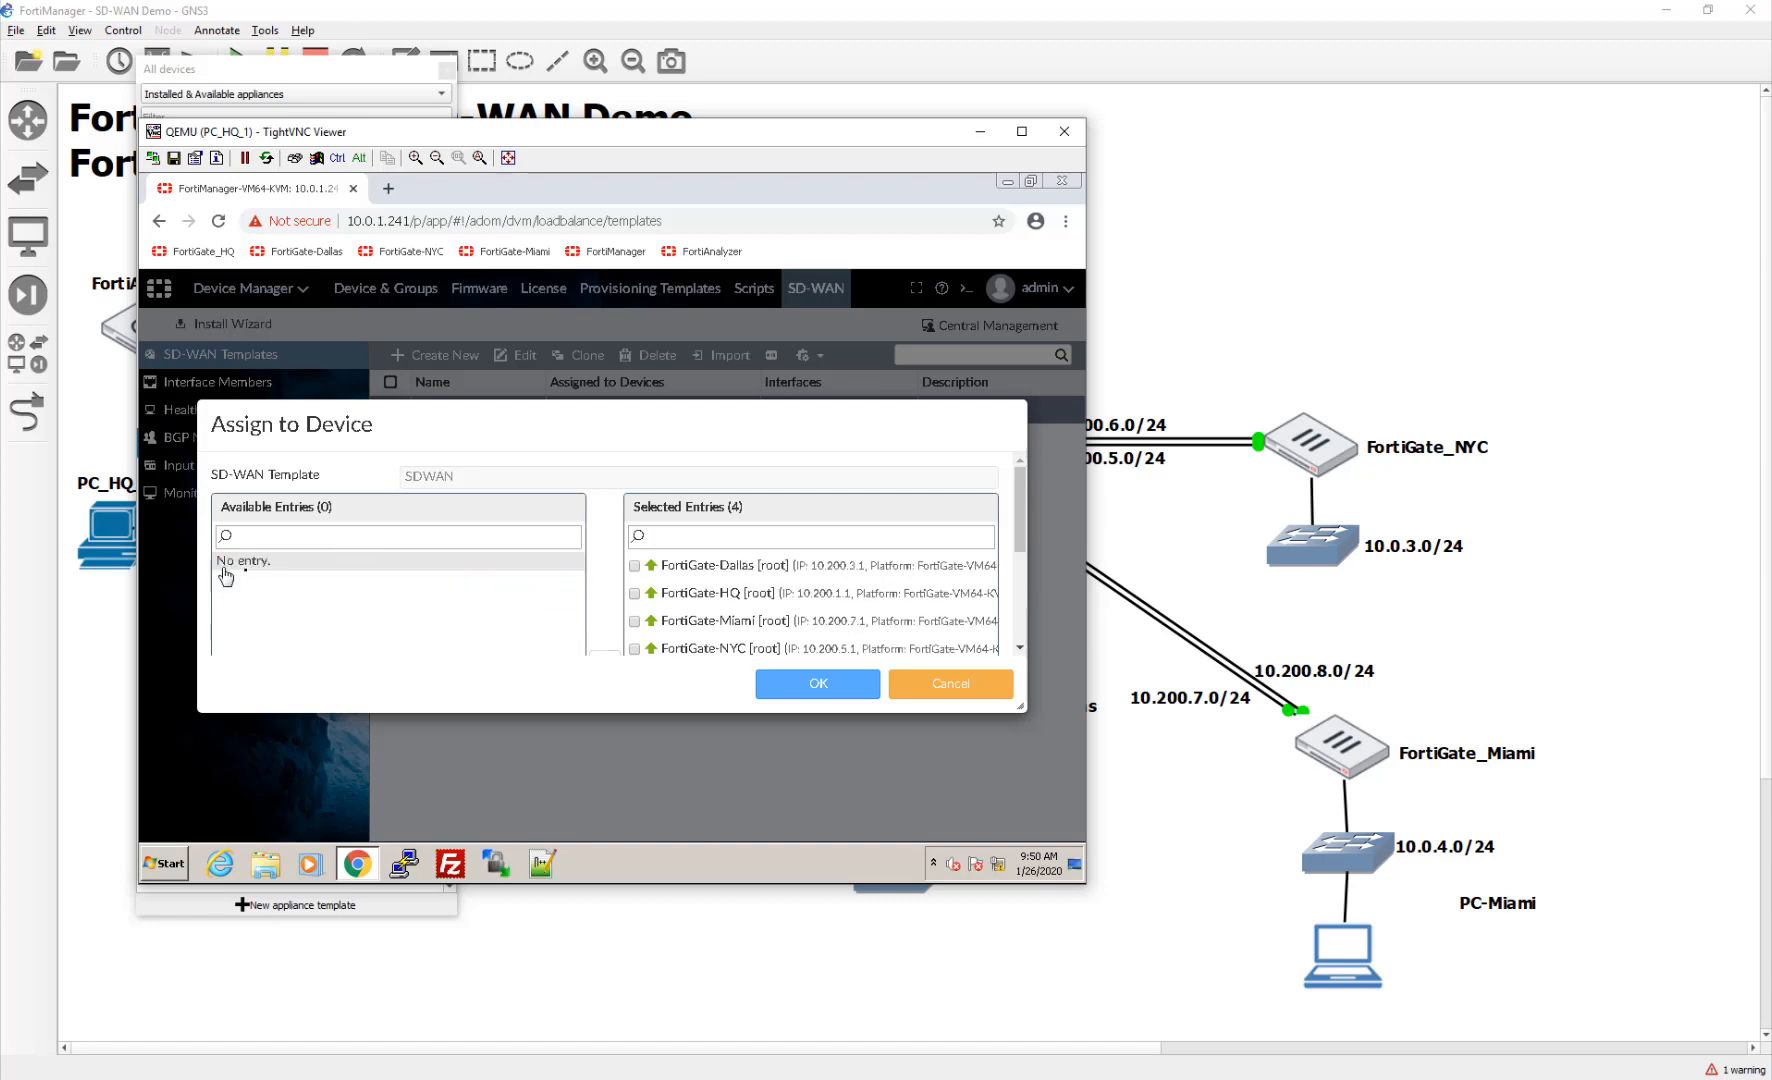
{"action": "left_click", "coordinate": [646, 594]}
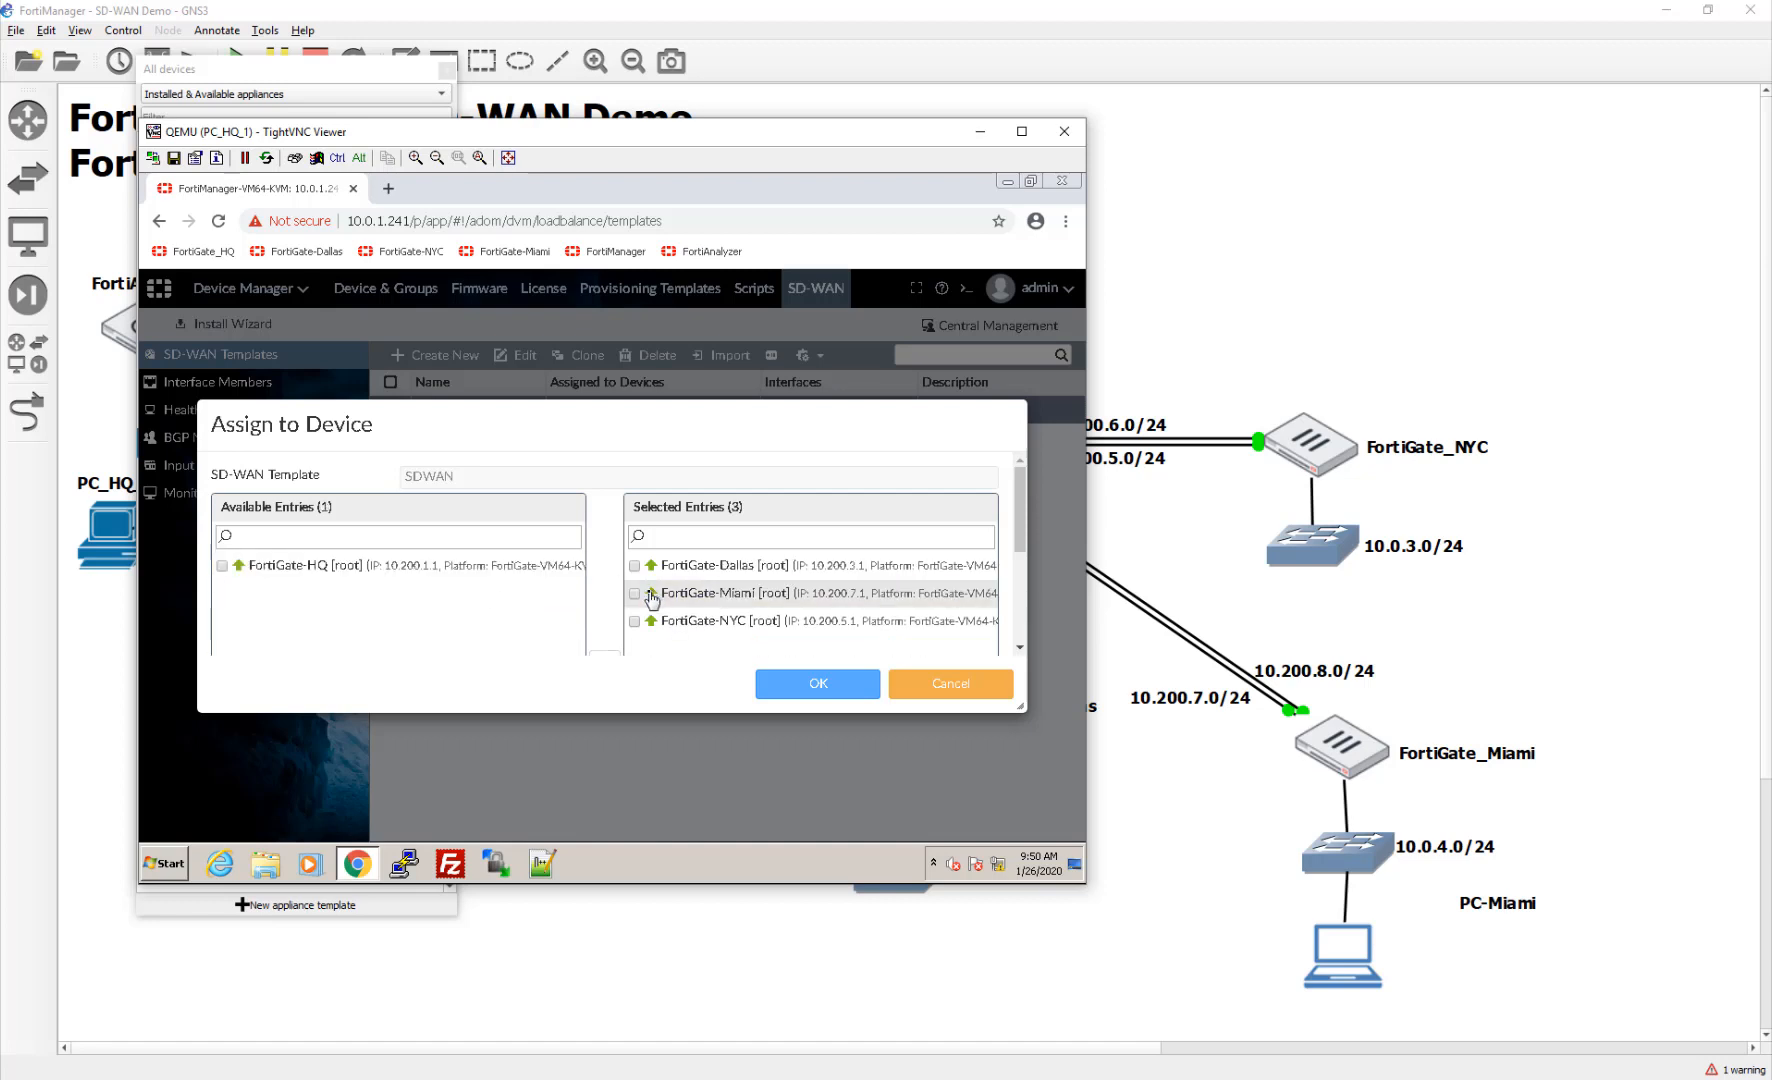
{"action": "left_click", "coordinate": [835, 683]}
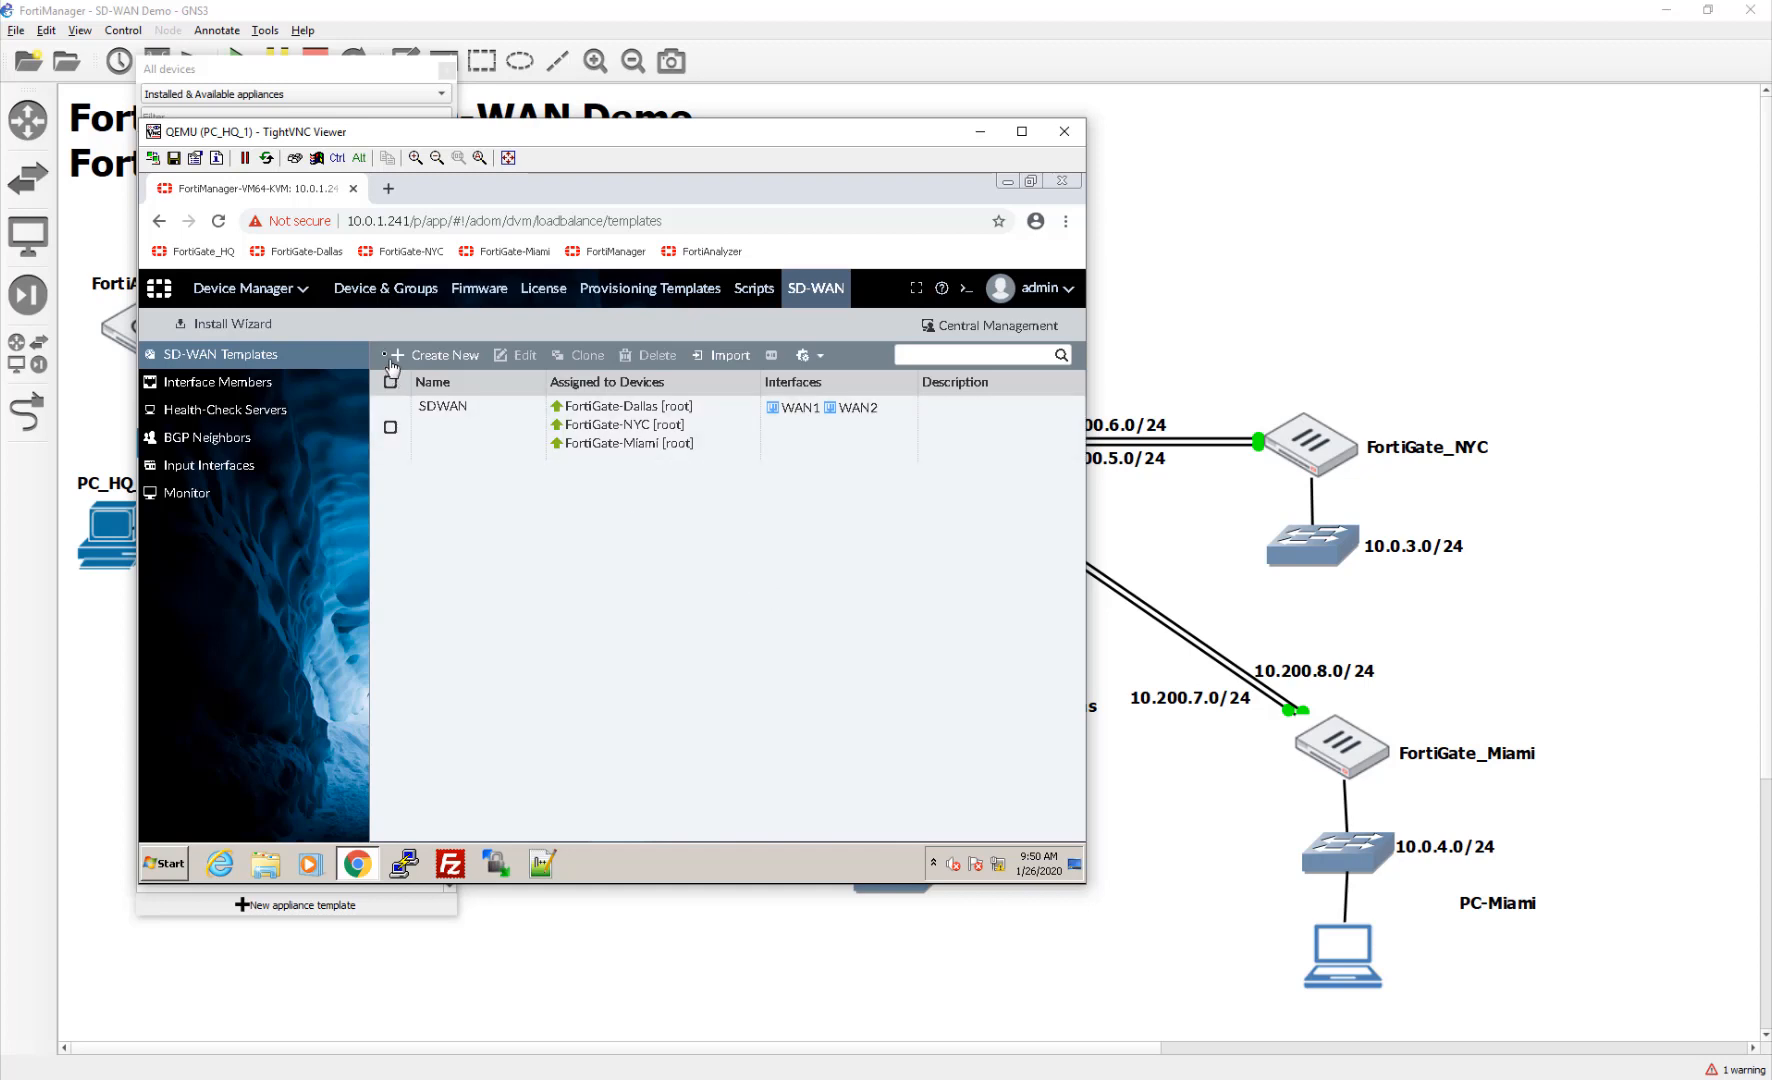
Step: Switch from Device Manager to Policy & Objects to view FortiGate-Dallas's IPv4 policy package
{"action": "left_click", "coordinate": [301, 298]}
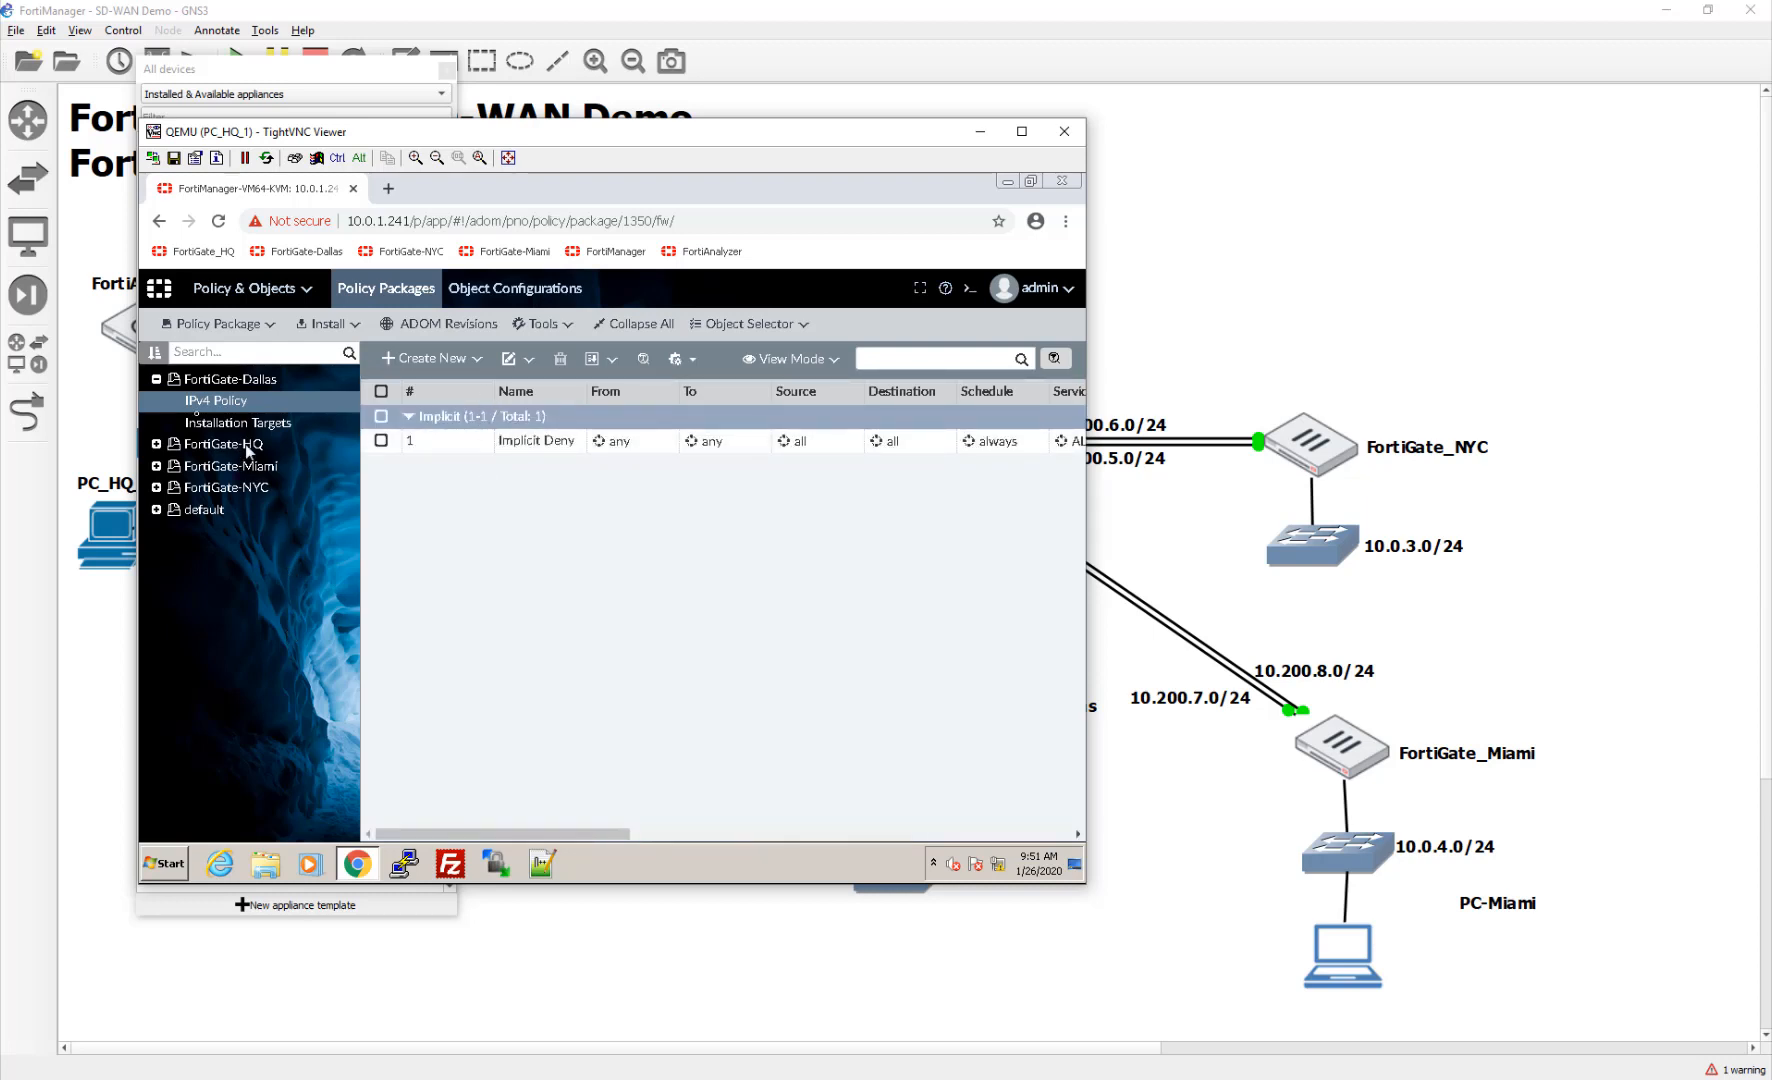
Step: Add a new policy package named SDWAN-Branch from the Policy Package menu
{"action": "left_click", "coordinate": [216, 324]}
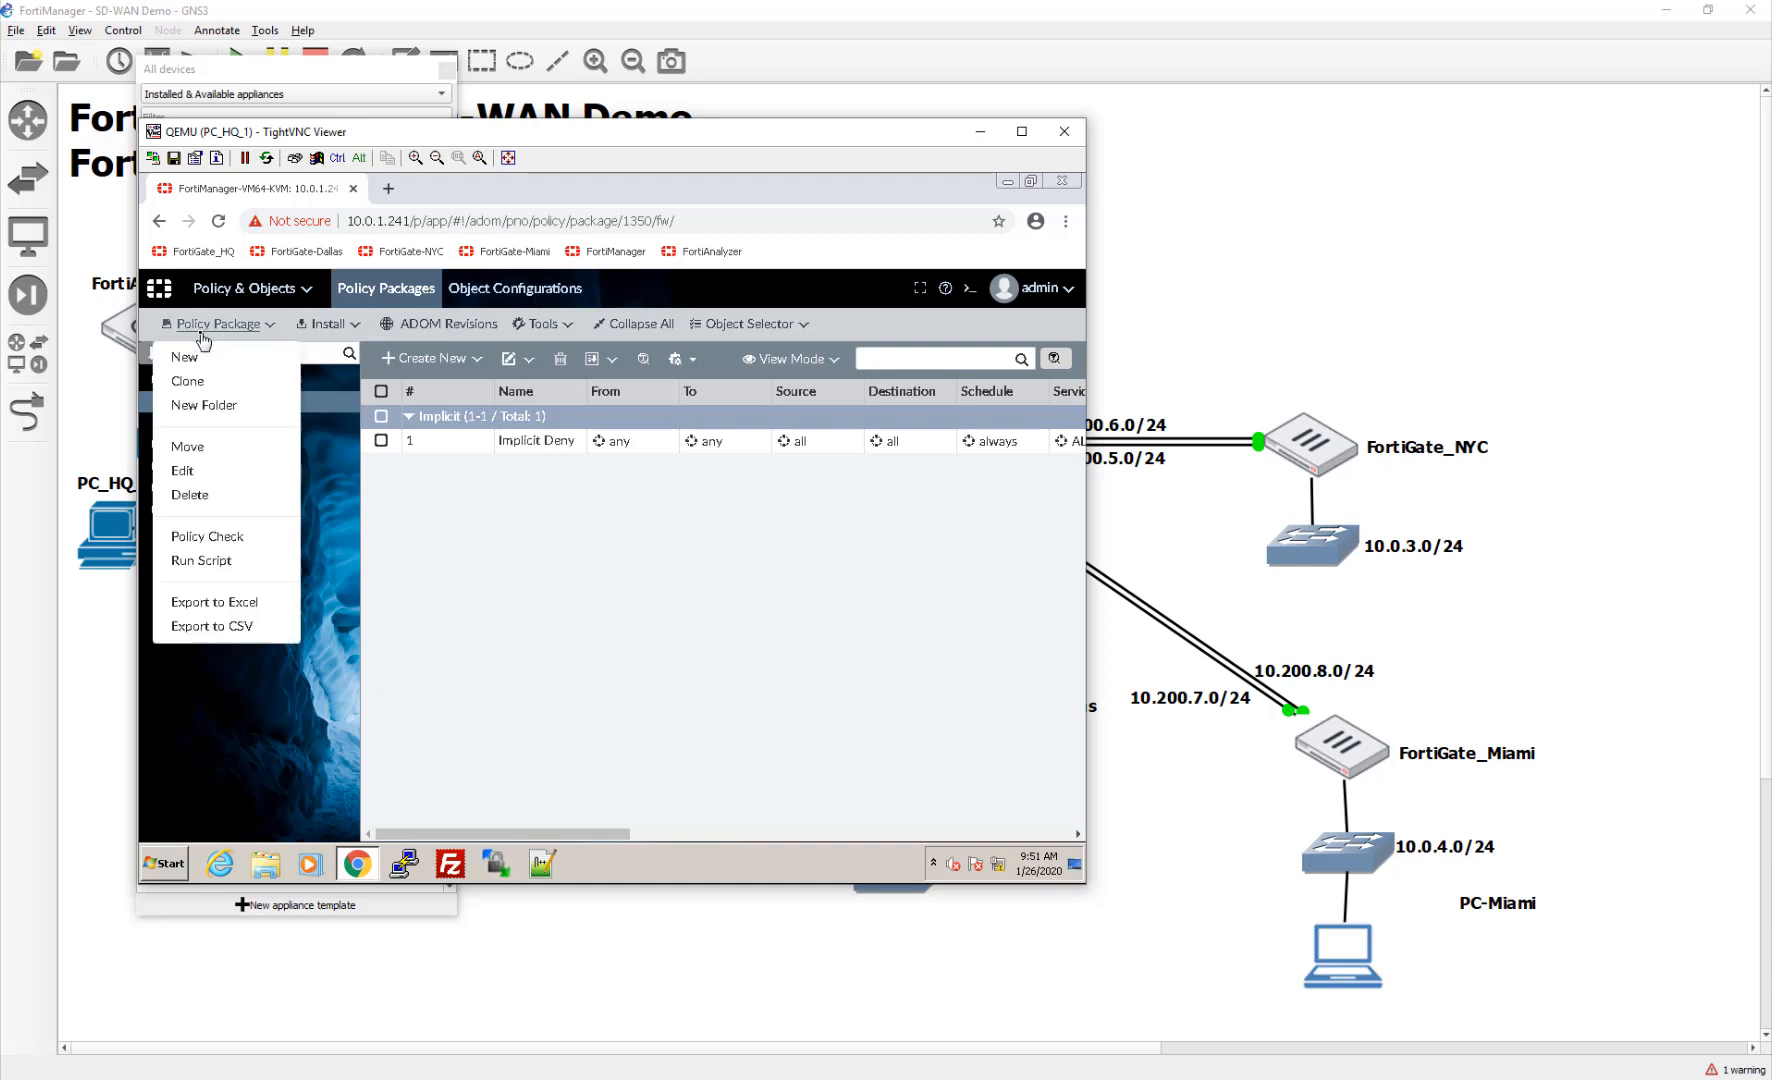
{"action": "left_click", "coordinate": [188, 357]}
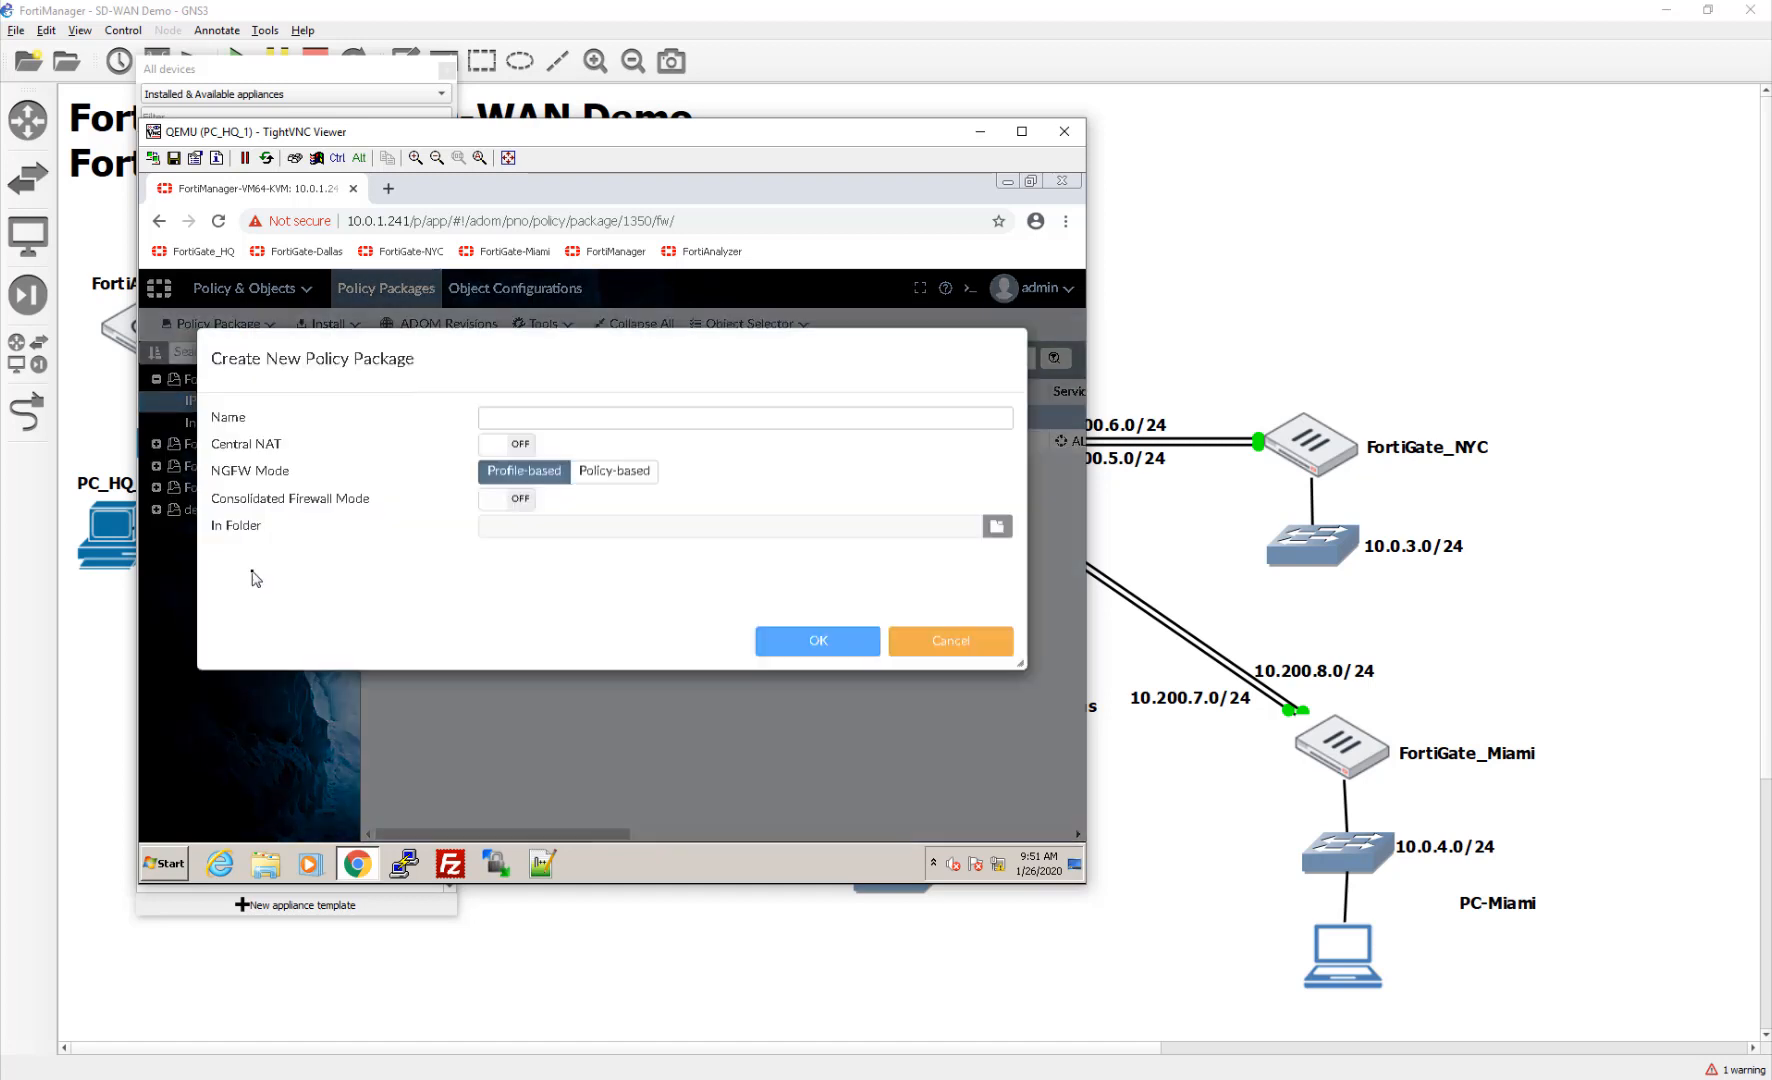
{"action": "left_click", "coordinate": [581, 478]}
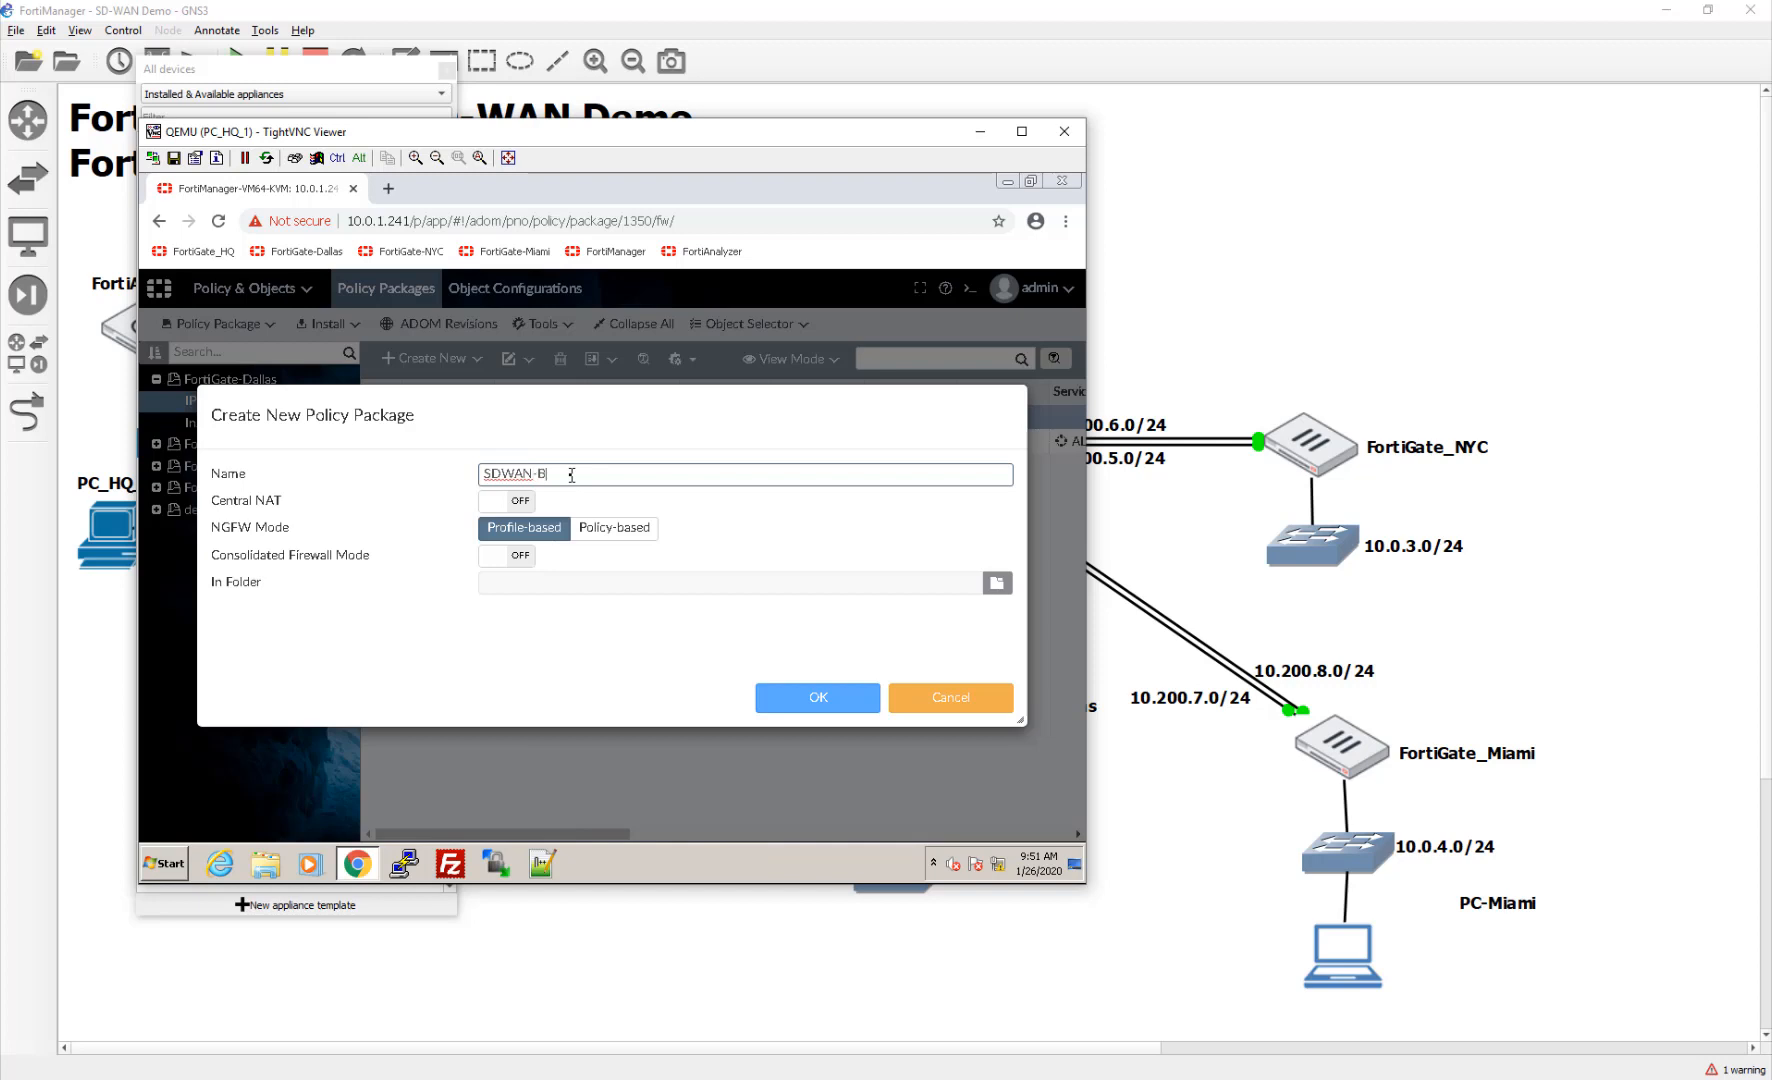
{"action": "left_click", "coordinate": [800, 698]}
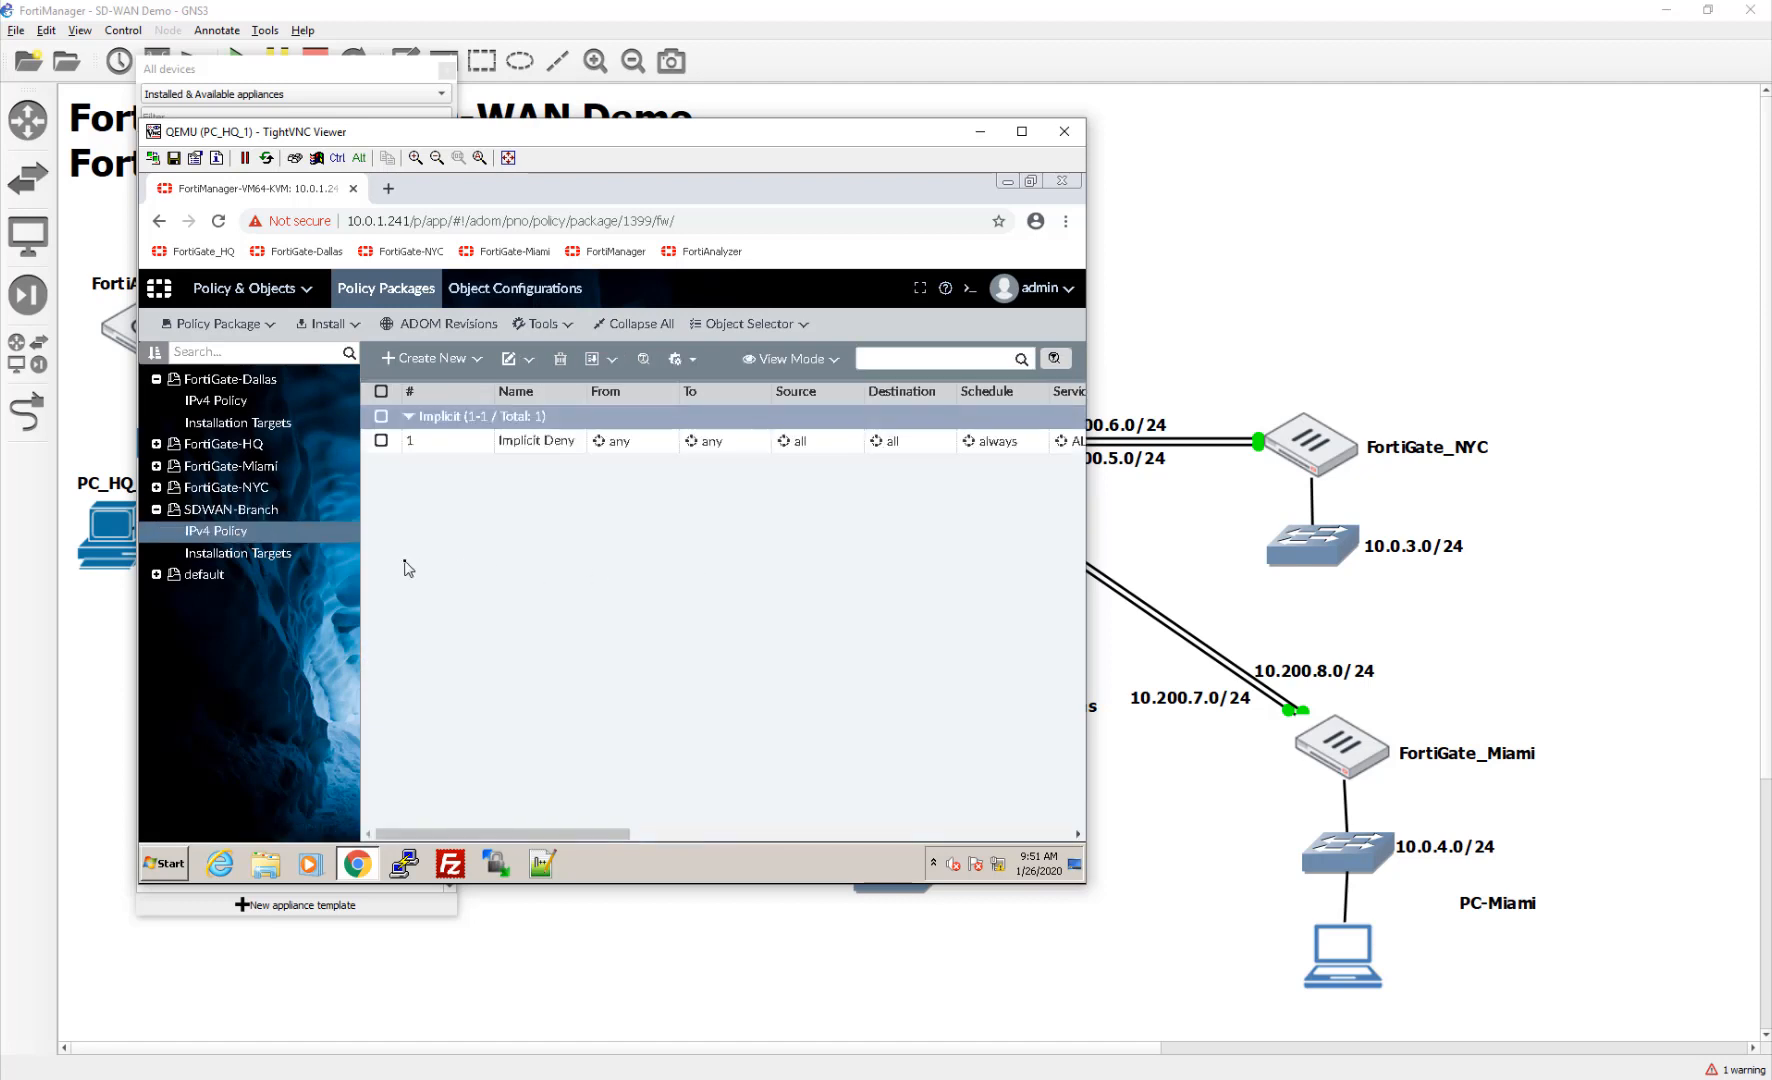
Step: Create the Internet policy from LAN to sd-wan with action Accept and NAT enabled
{"action": "left_click", "coordinate": [428, 362]}
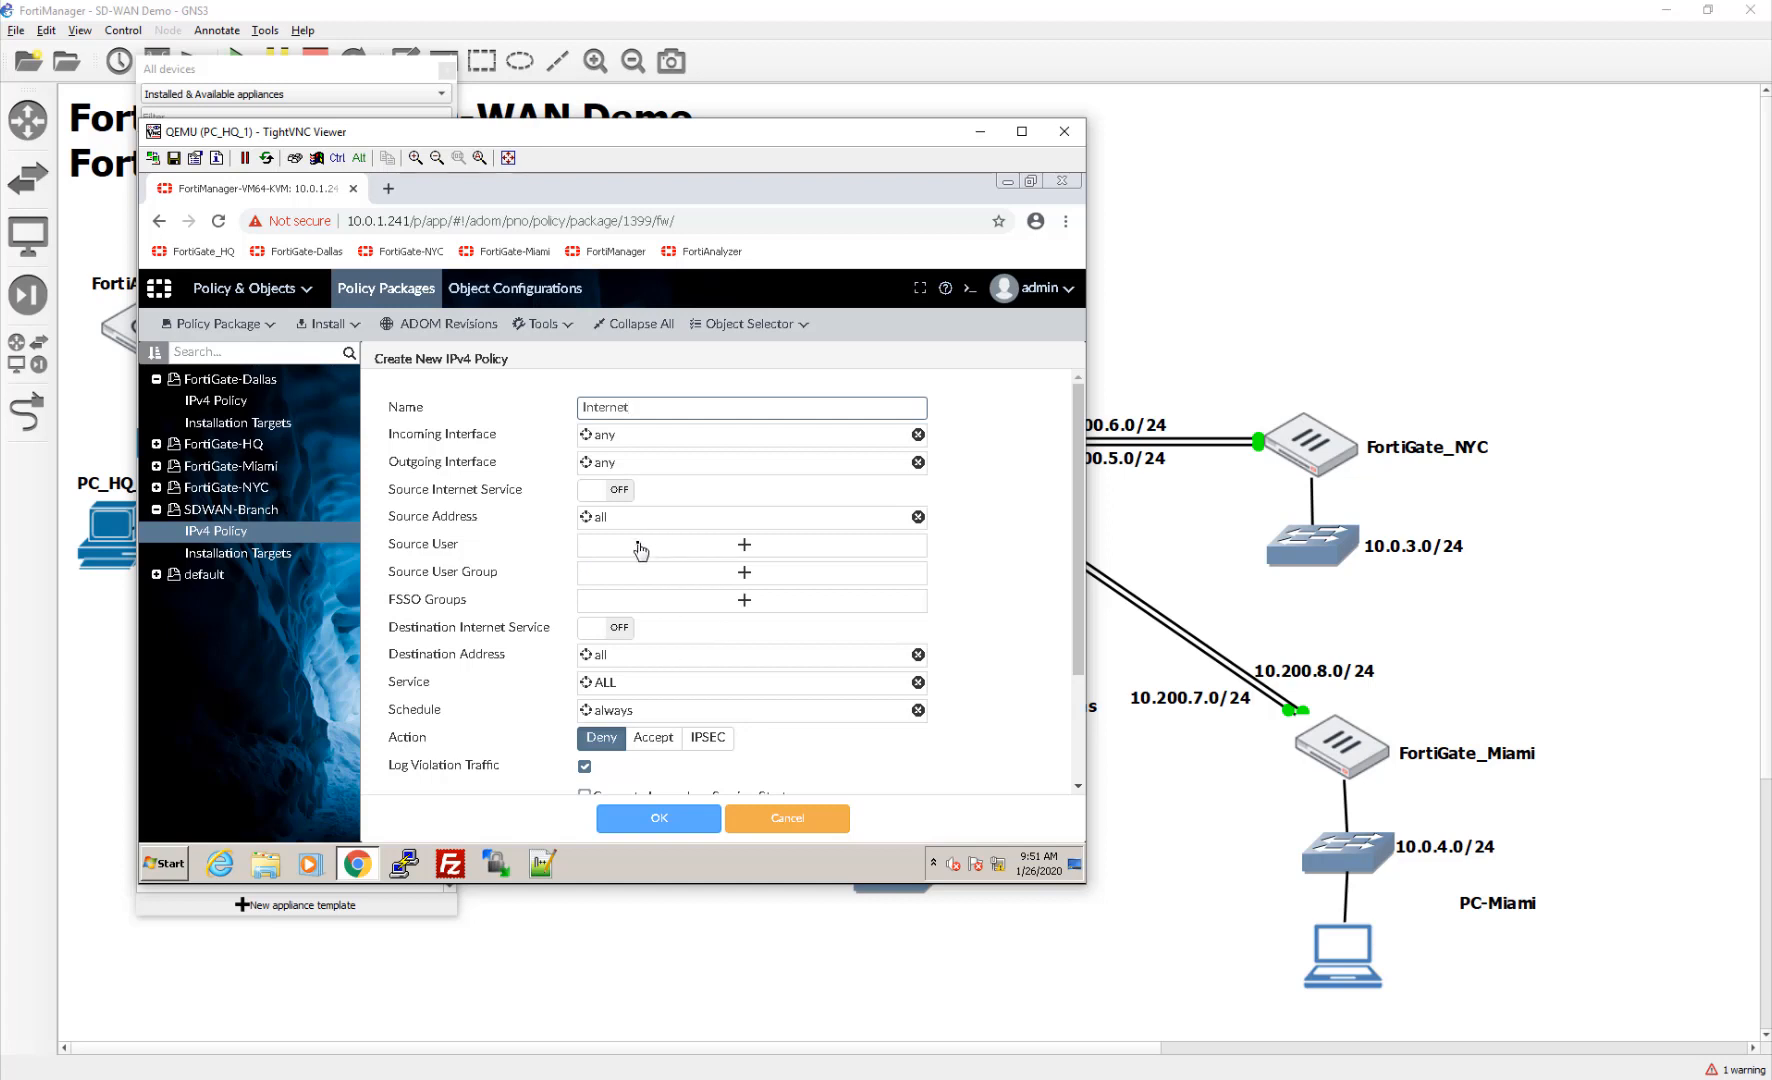
{"action": "left_click", "coordinate": [648, 446]}
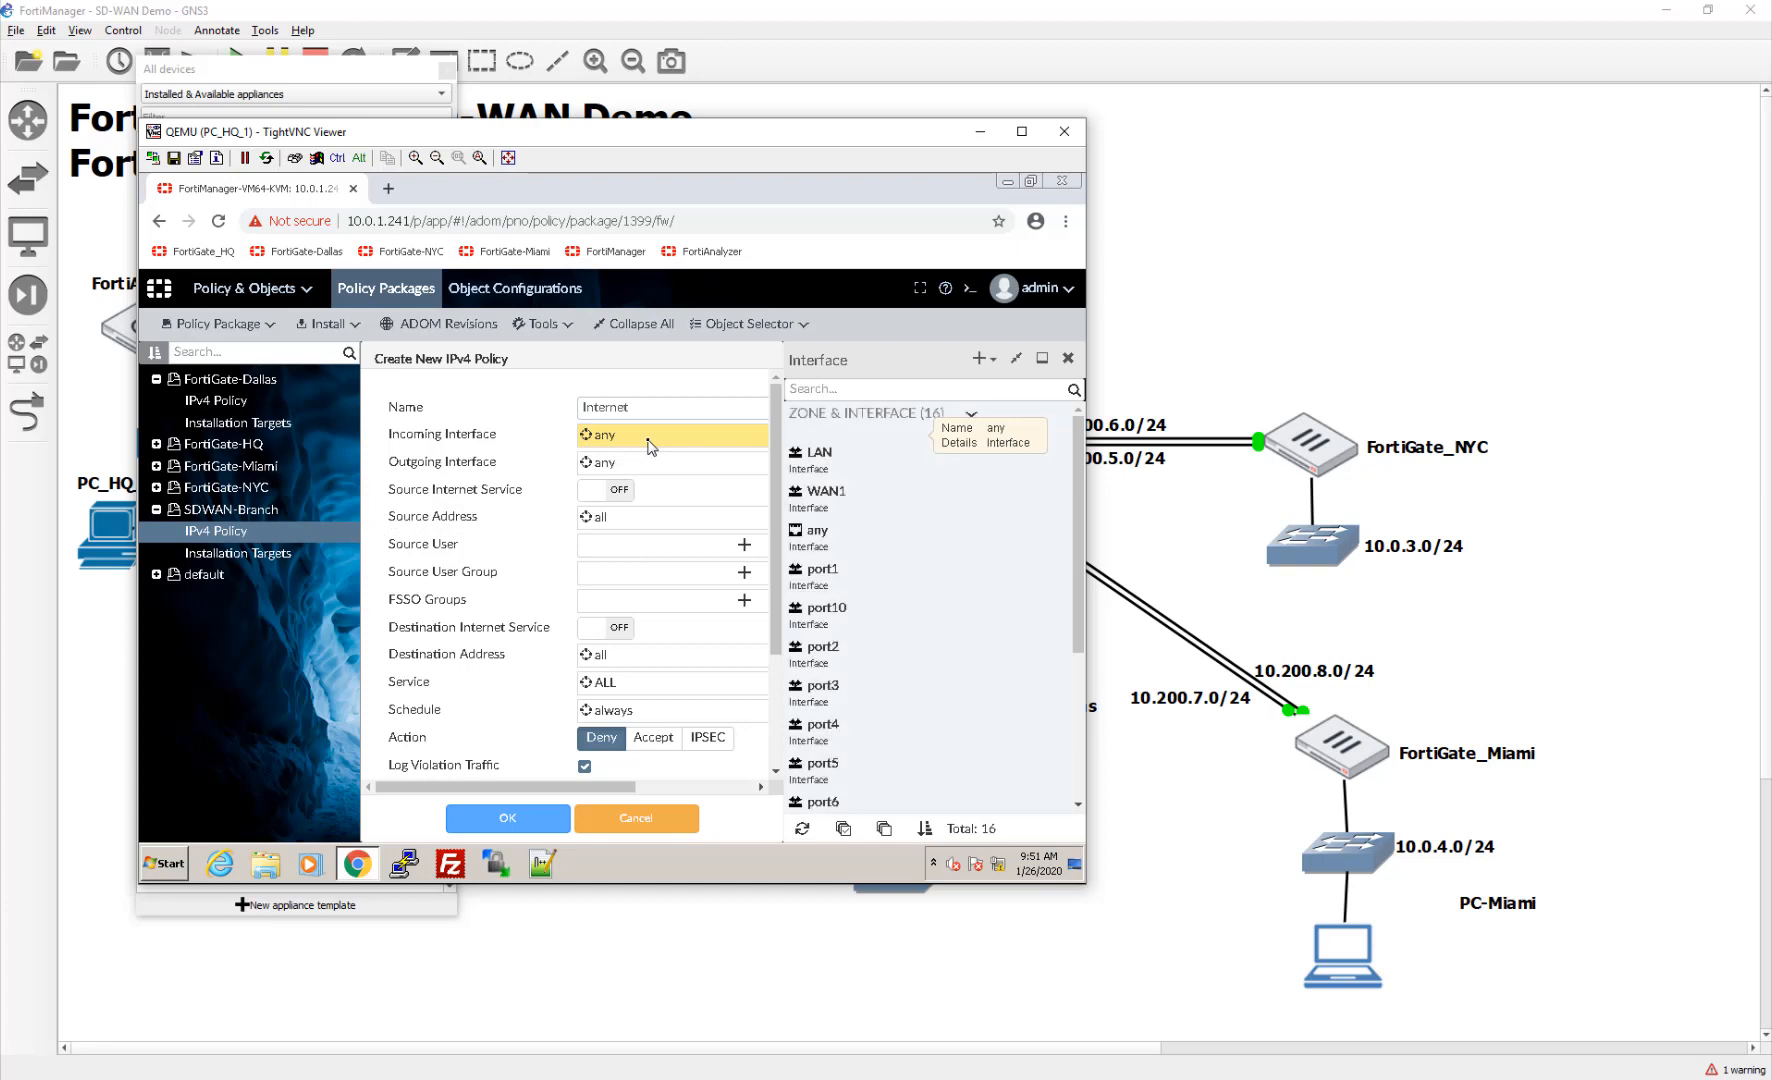
{"action": "left_click", "coordinate": [853, 470]}
{"action": "left_click", "coordinate": [727, 478]}
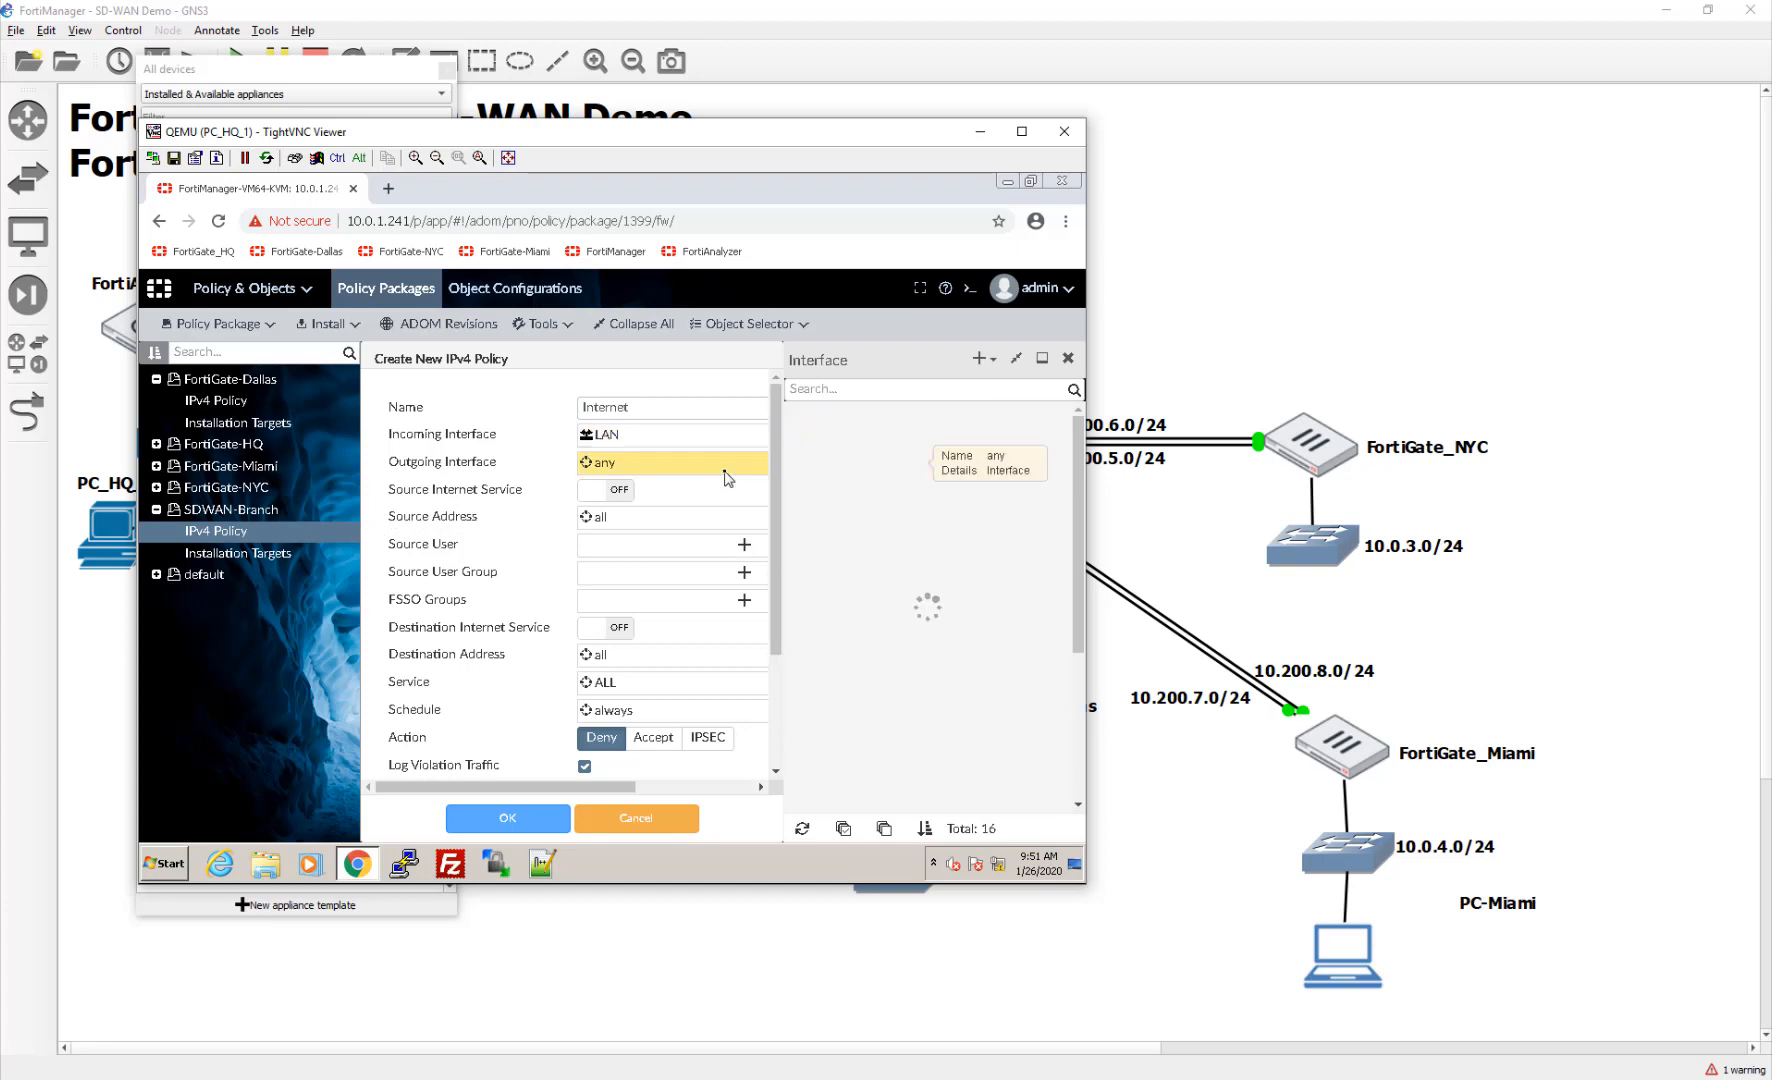
{"action": "scroll", "coordinate": [900, 621], "scroll_direction": "down", "scroll_amount": 3}
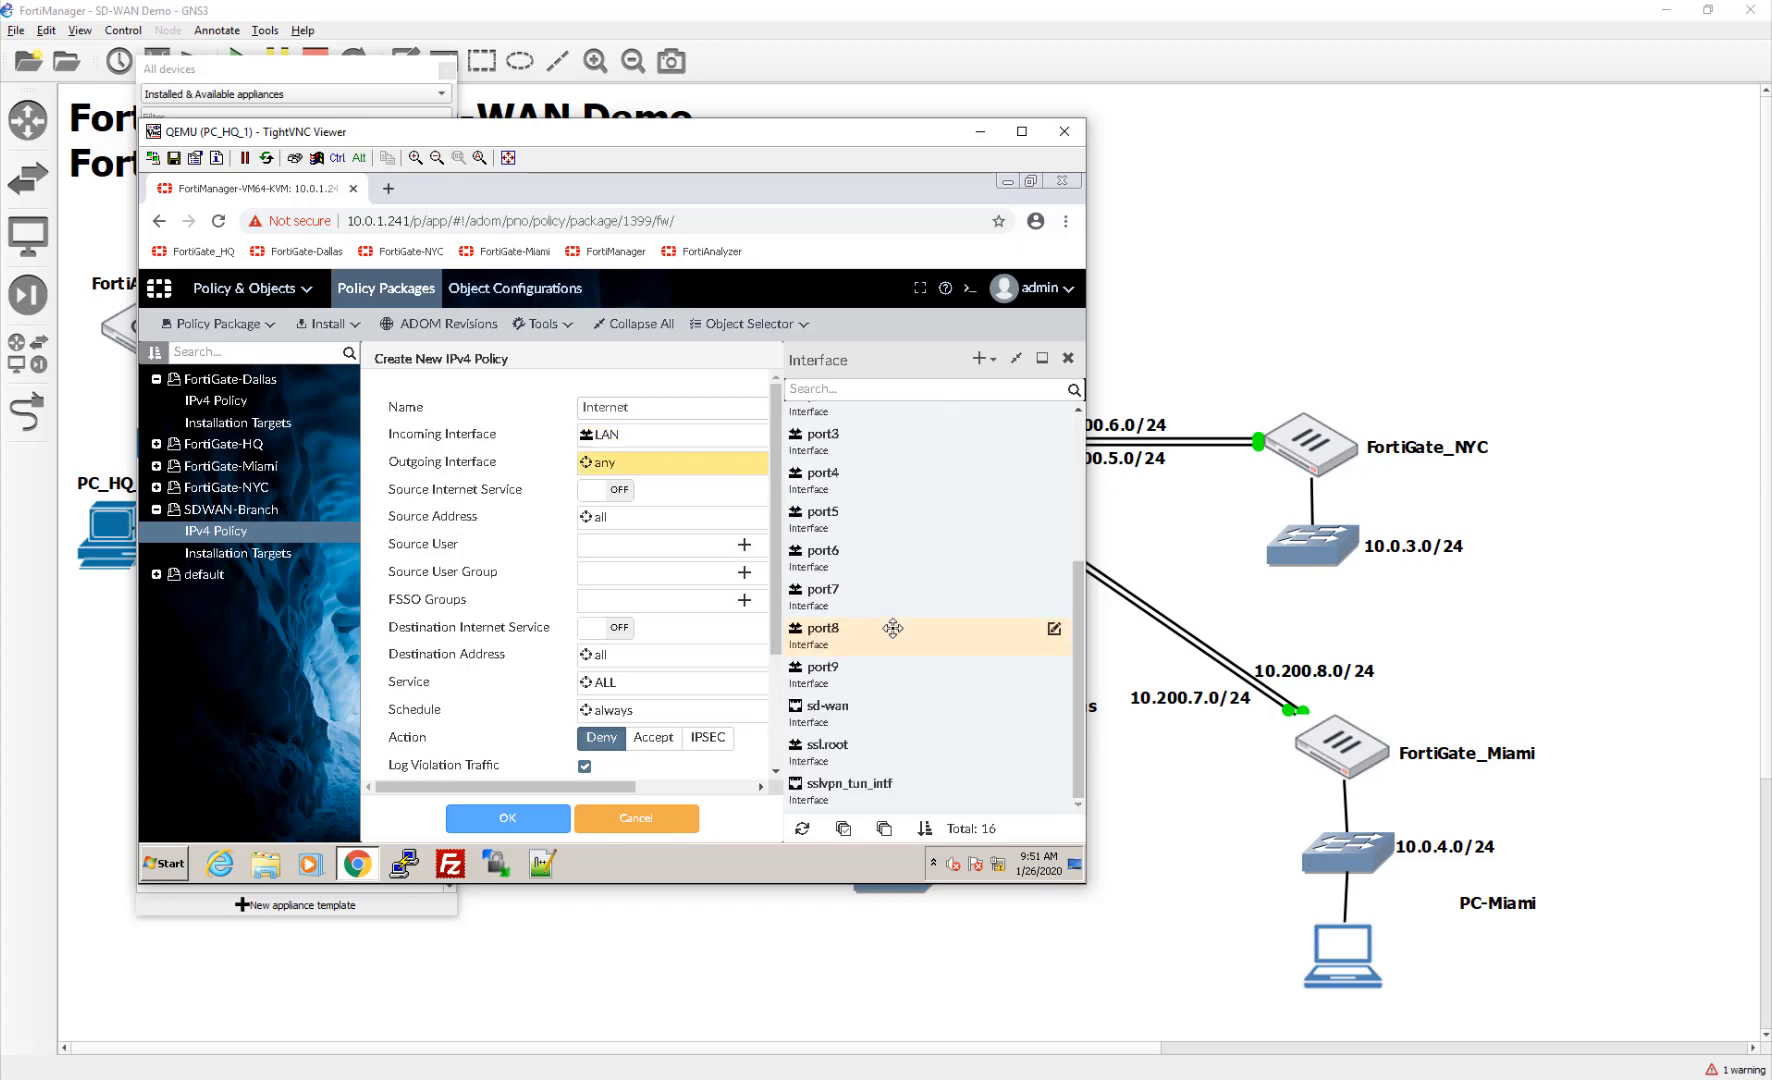
{"action": "left_click", "coordinate": [891, 714]}
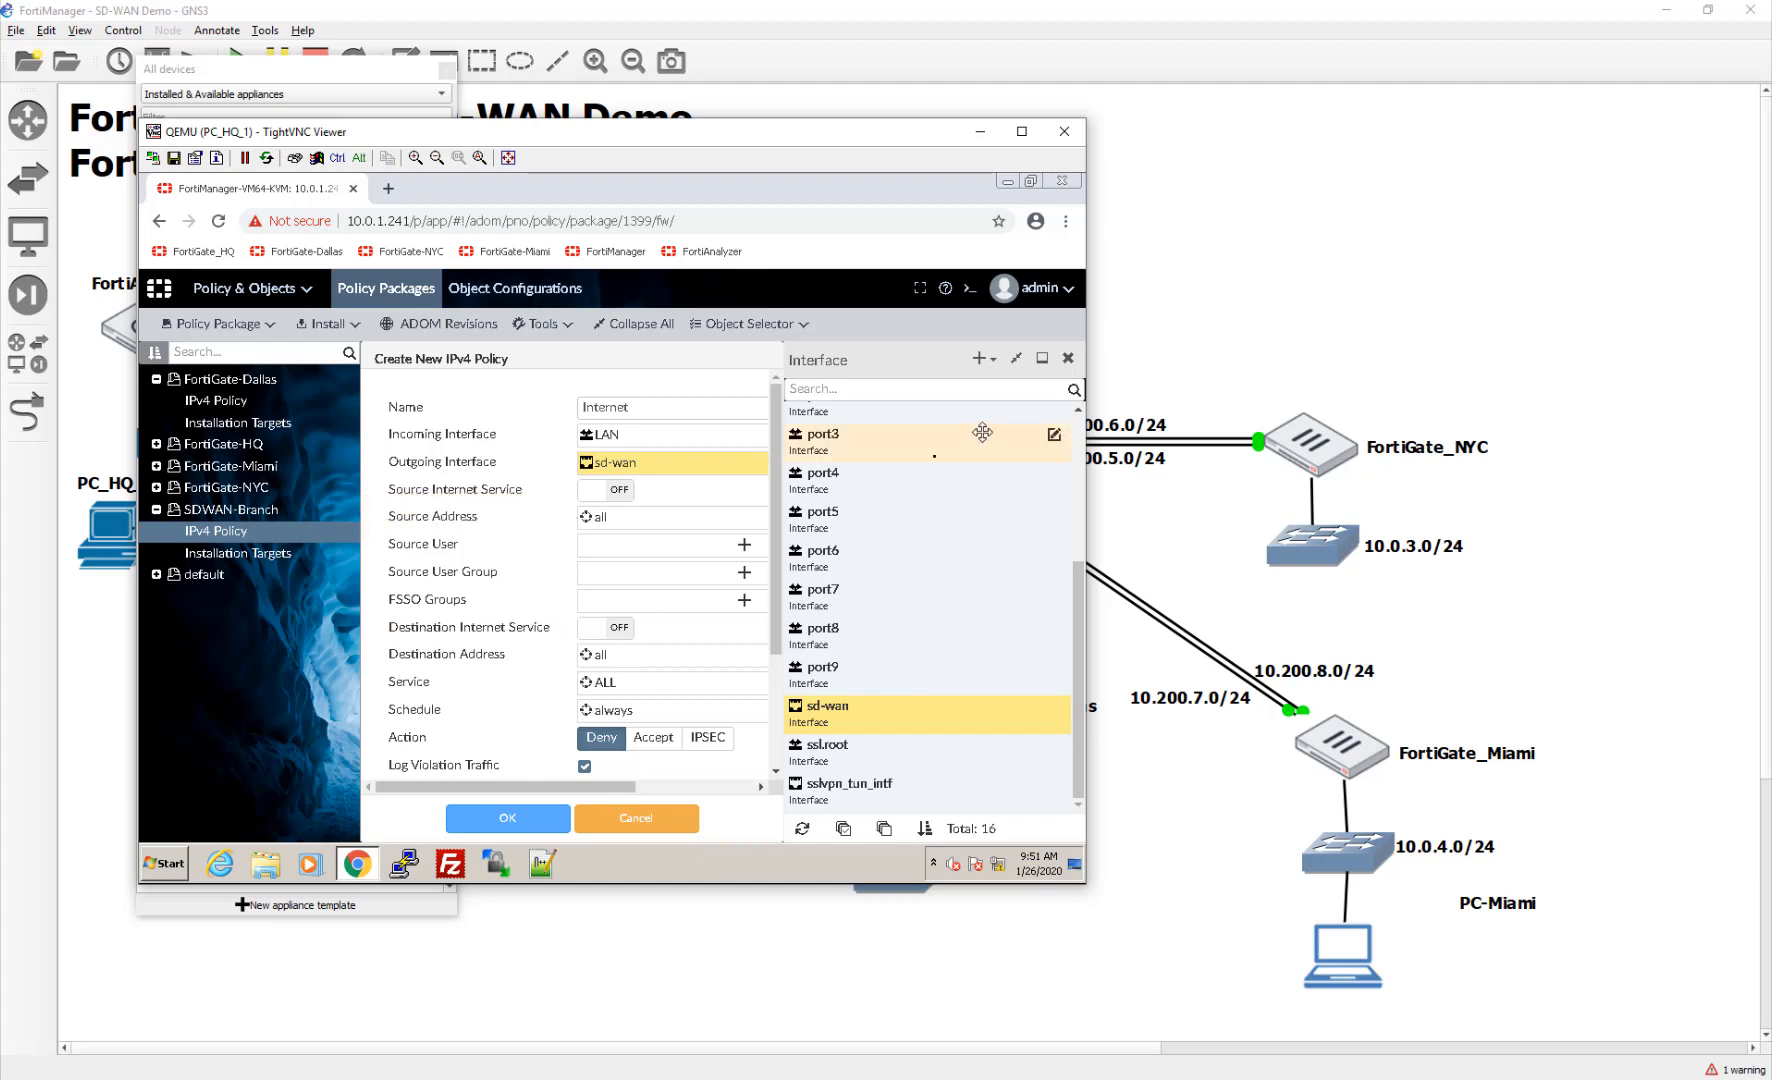
{"action": "scroll", "coordinate": [703, 501], "scroll_direction": "down", "scroll_amount": 2}
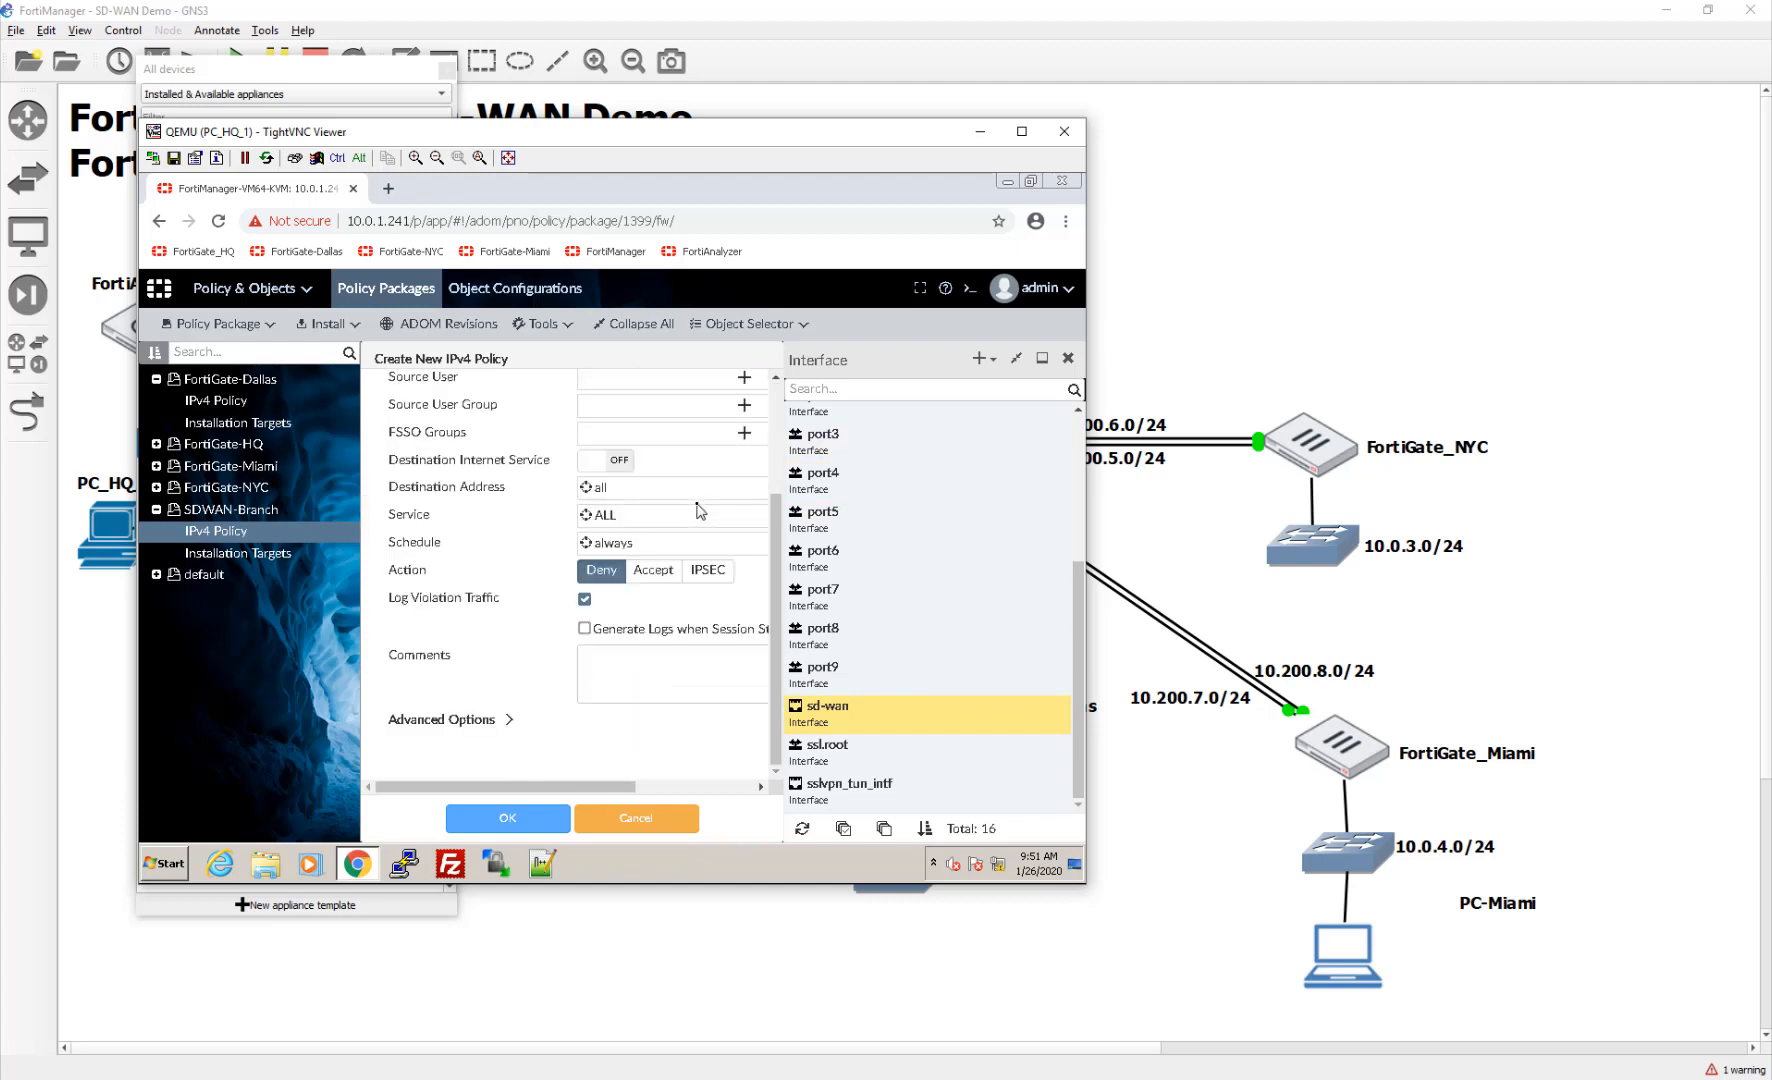
{"action": "left_click", "coordinate": [653, 571]}
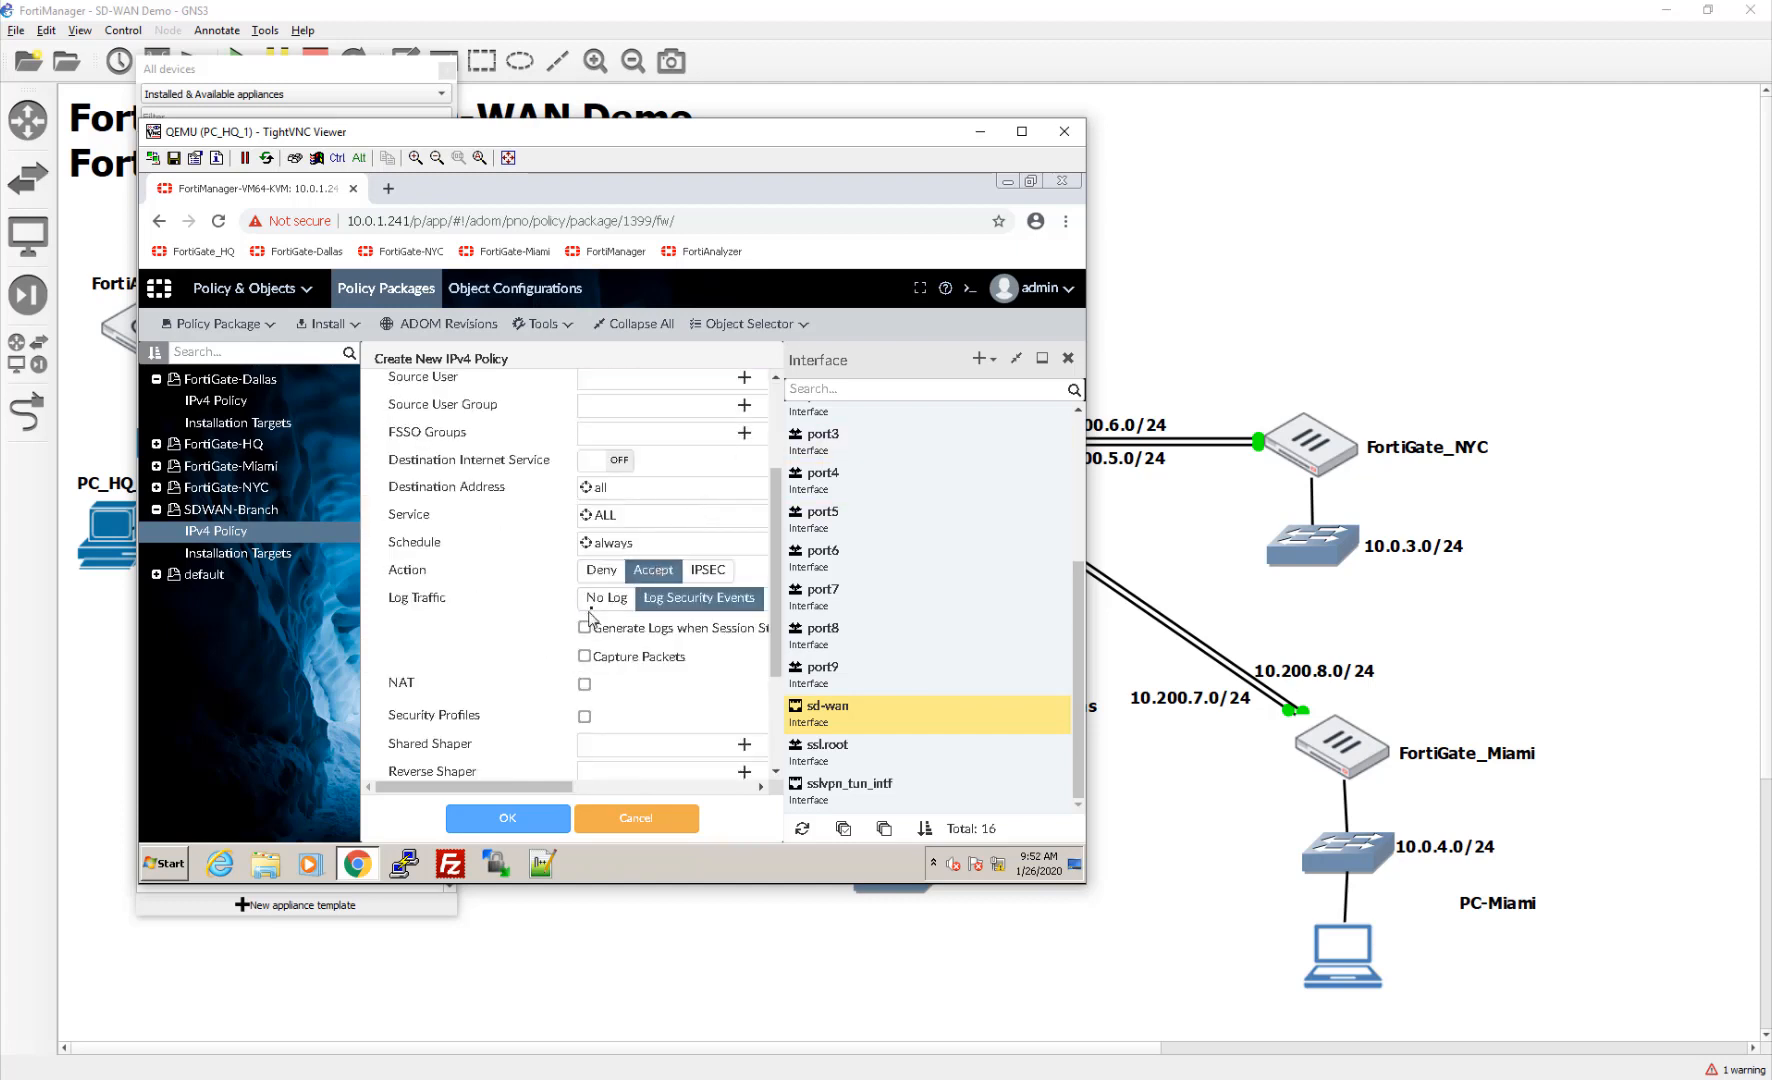
{"action": "left_click", "coordinate": [585, 687]}
{"action": "scroll", "coordinate": [521, 710], "scroll_direction": "down", "scroll_amount": 1}
{"action": "scroll", "coordinate": [521, 710], "scroll_direction": "down", "scroll_amount": 2}
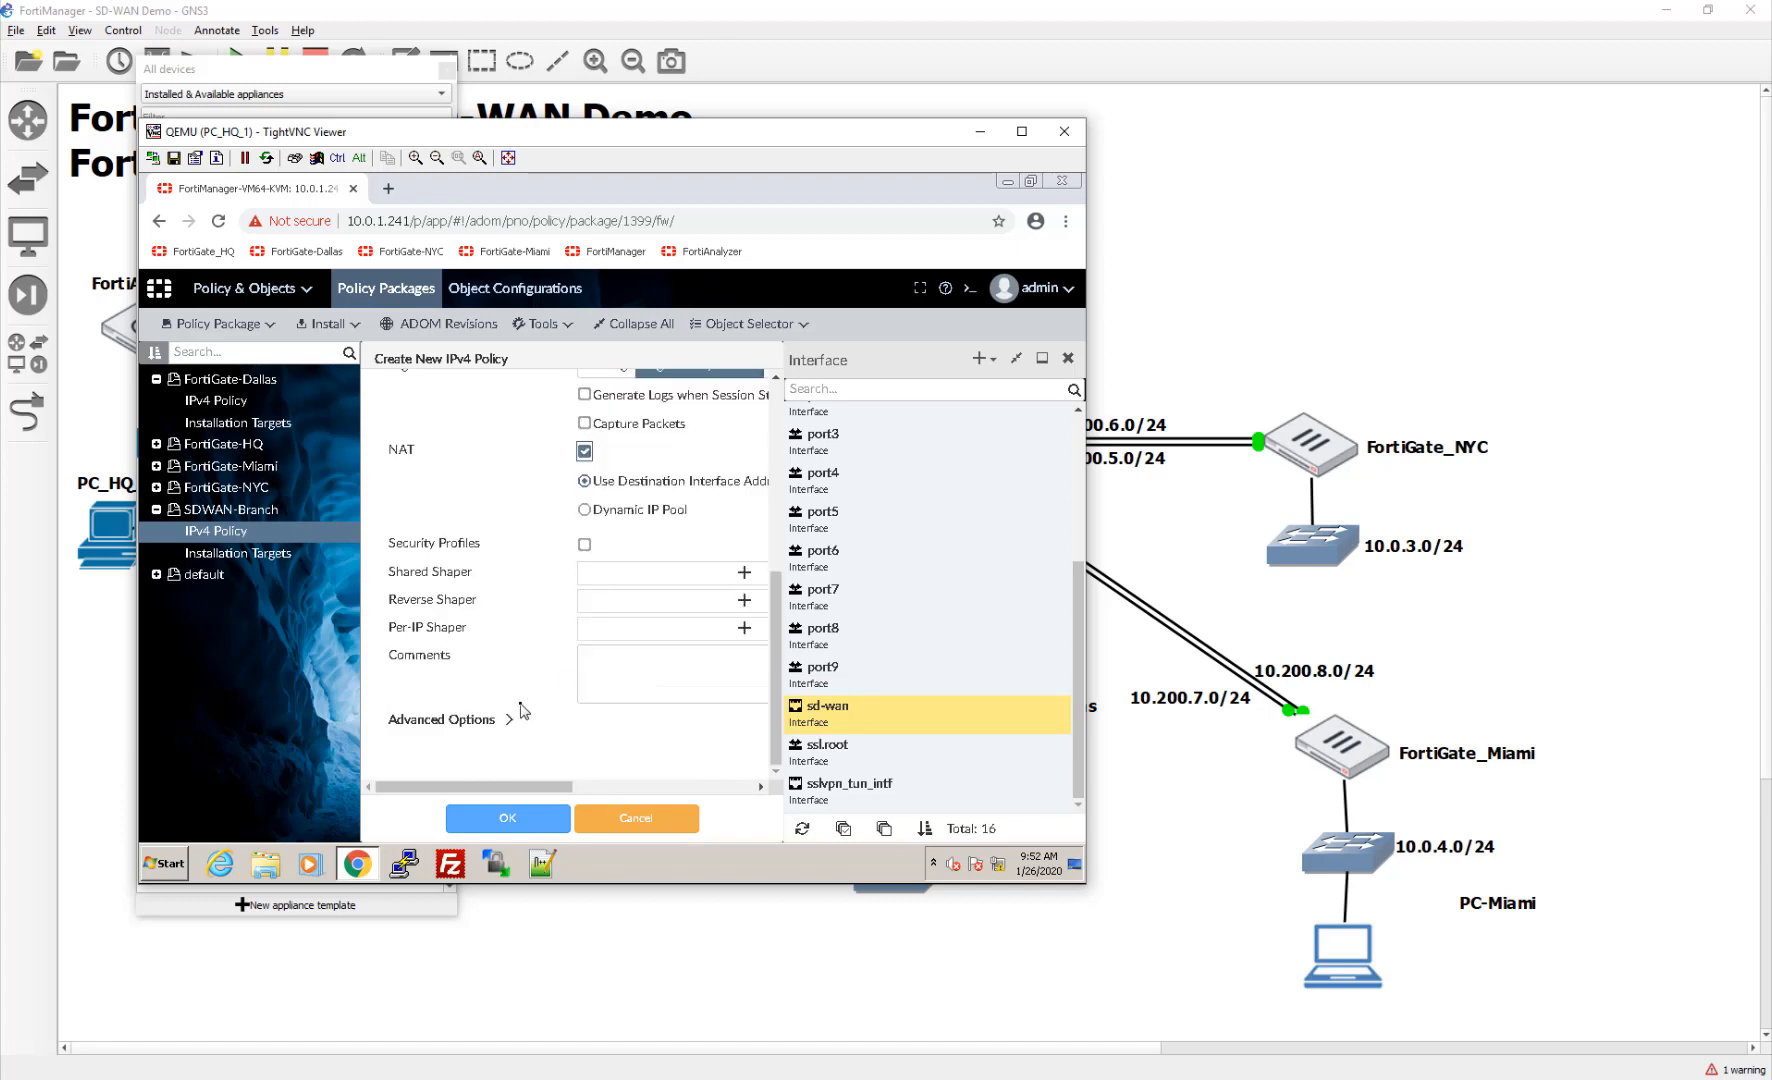
{"action": "left_click", "coordinate": [512, 820]}
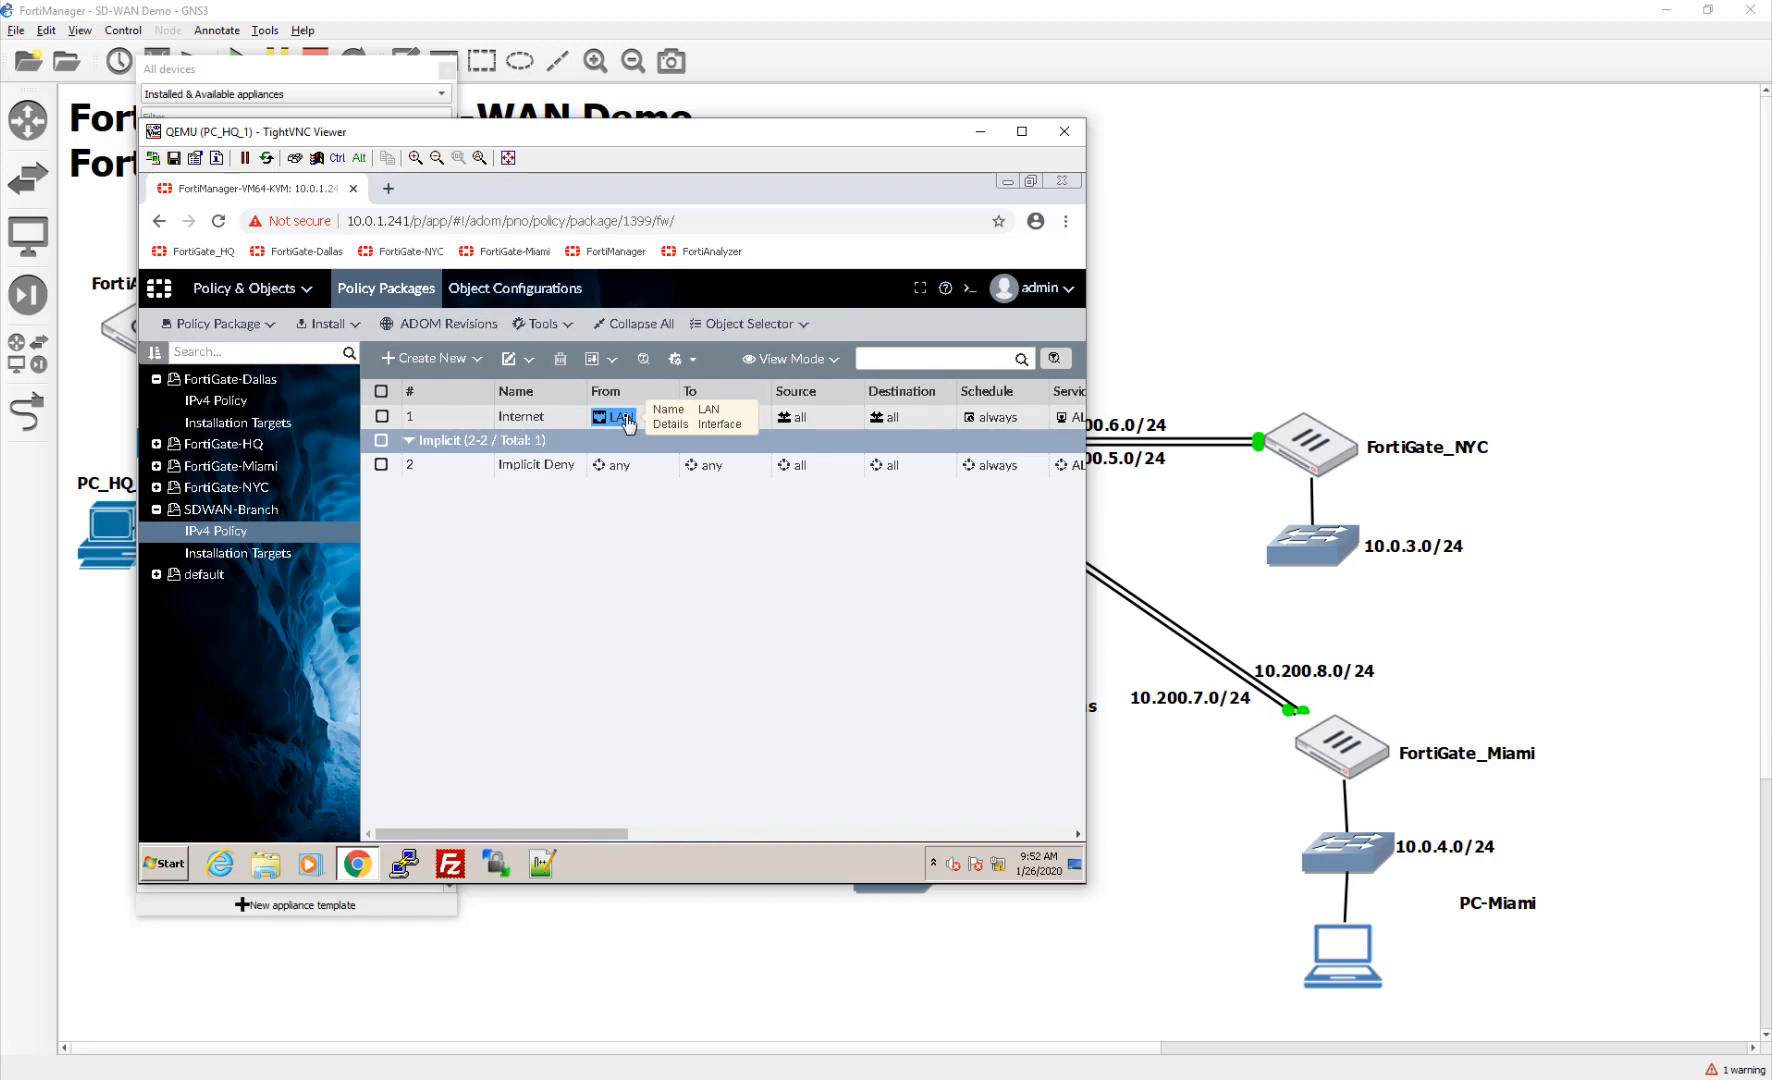
Step: Edit the LAN dynamic interface and map it to port3 on FortiGate-Dallas, replacing the old mapping
{"action": "left_click", "coordinate": [515, 288]}
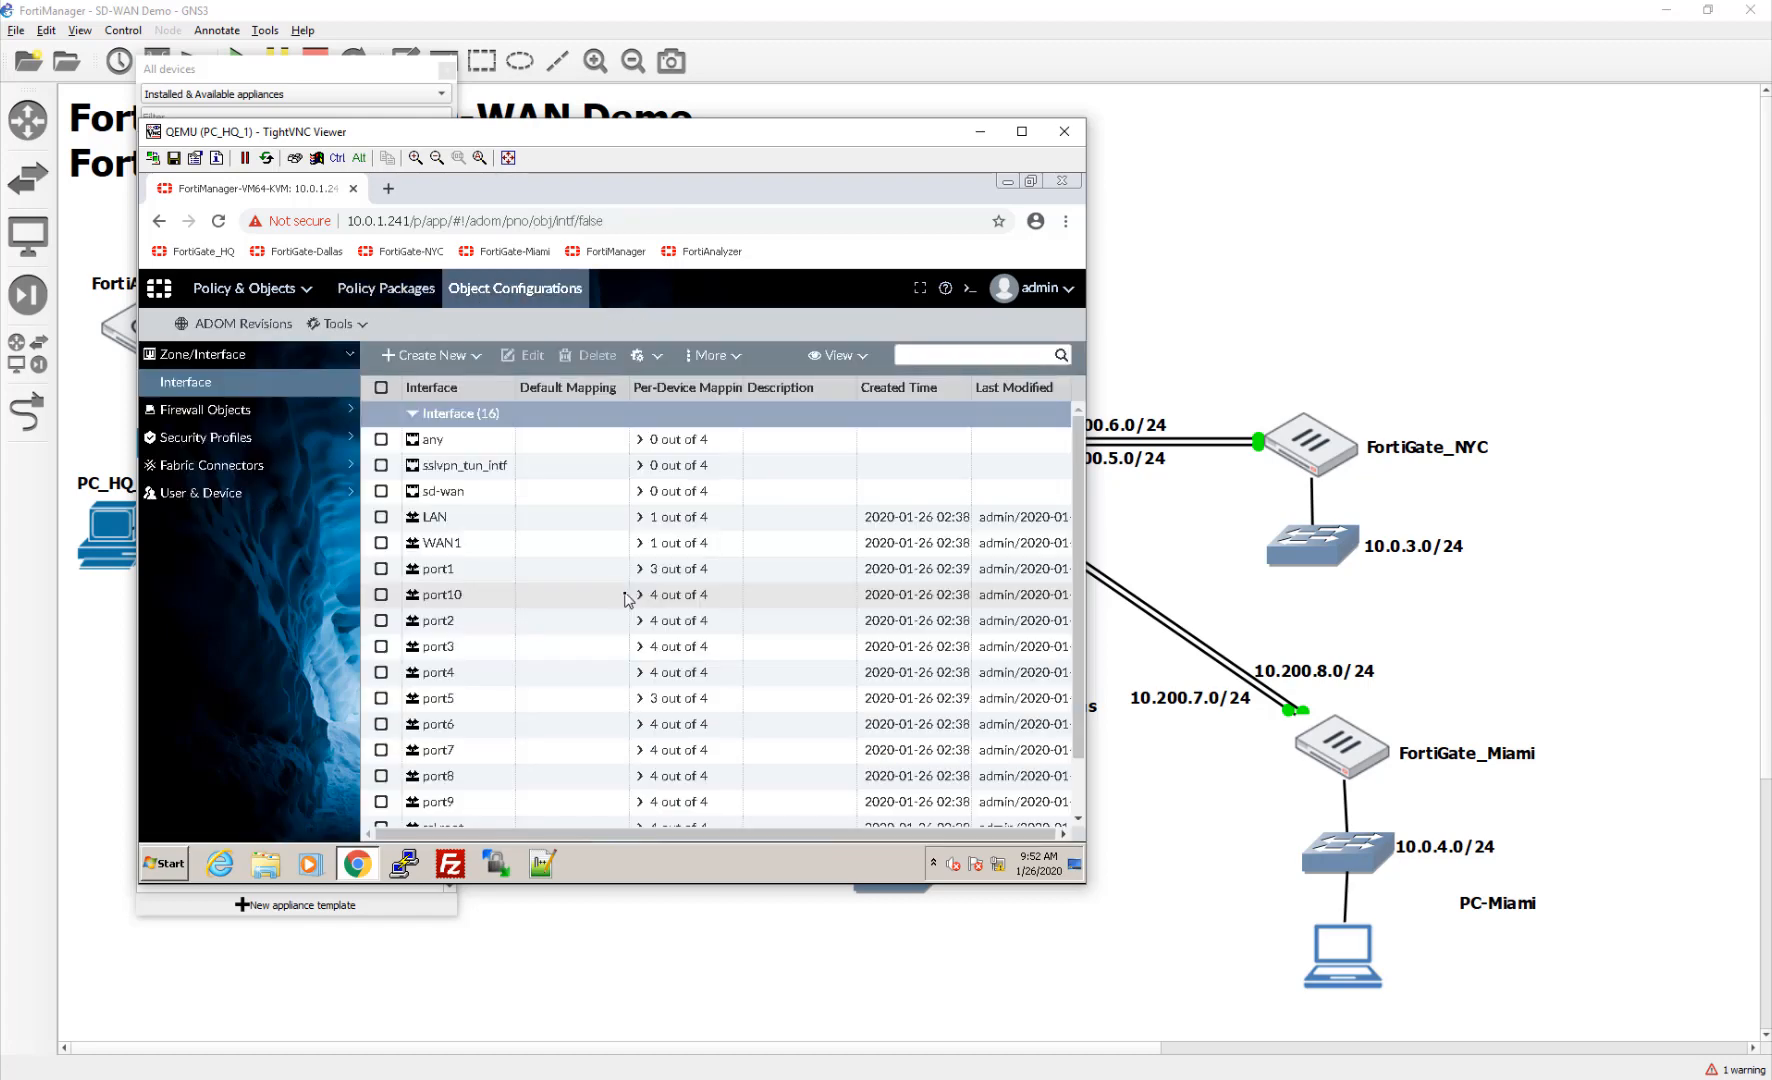
{"action": "double_click", "coordinate": [497, 528]}
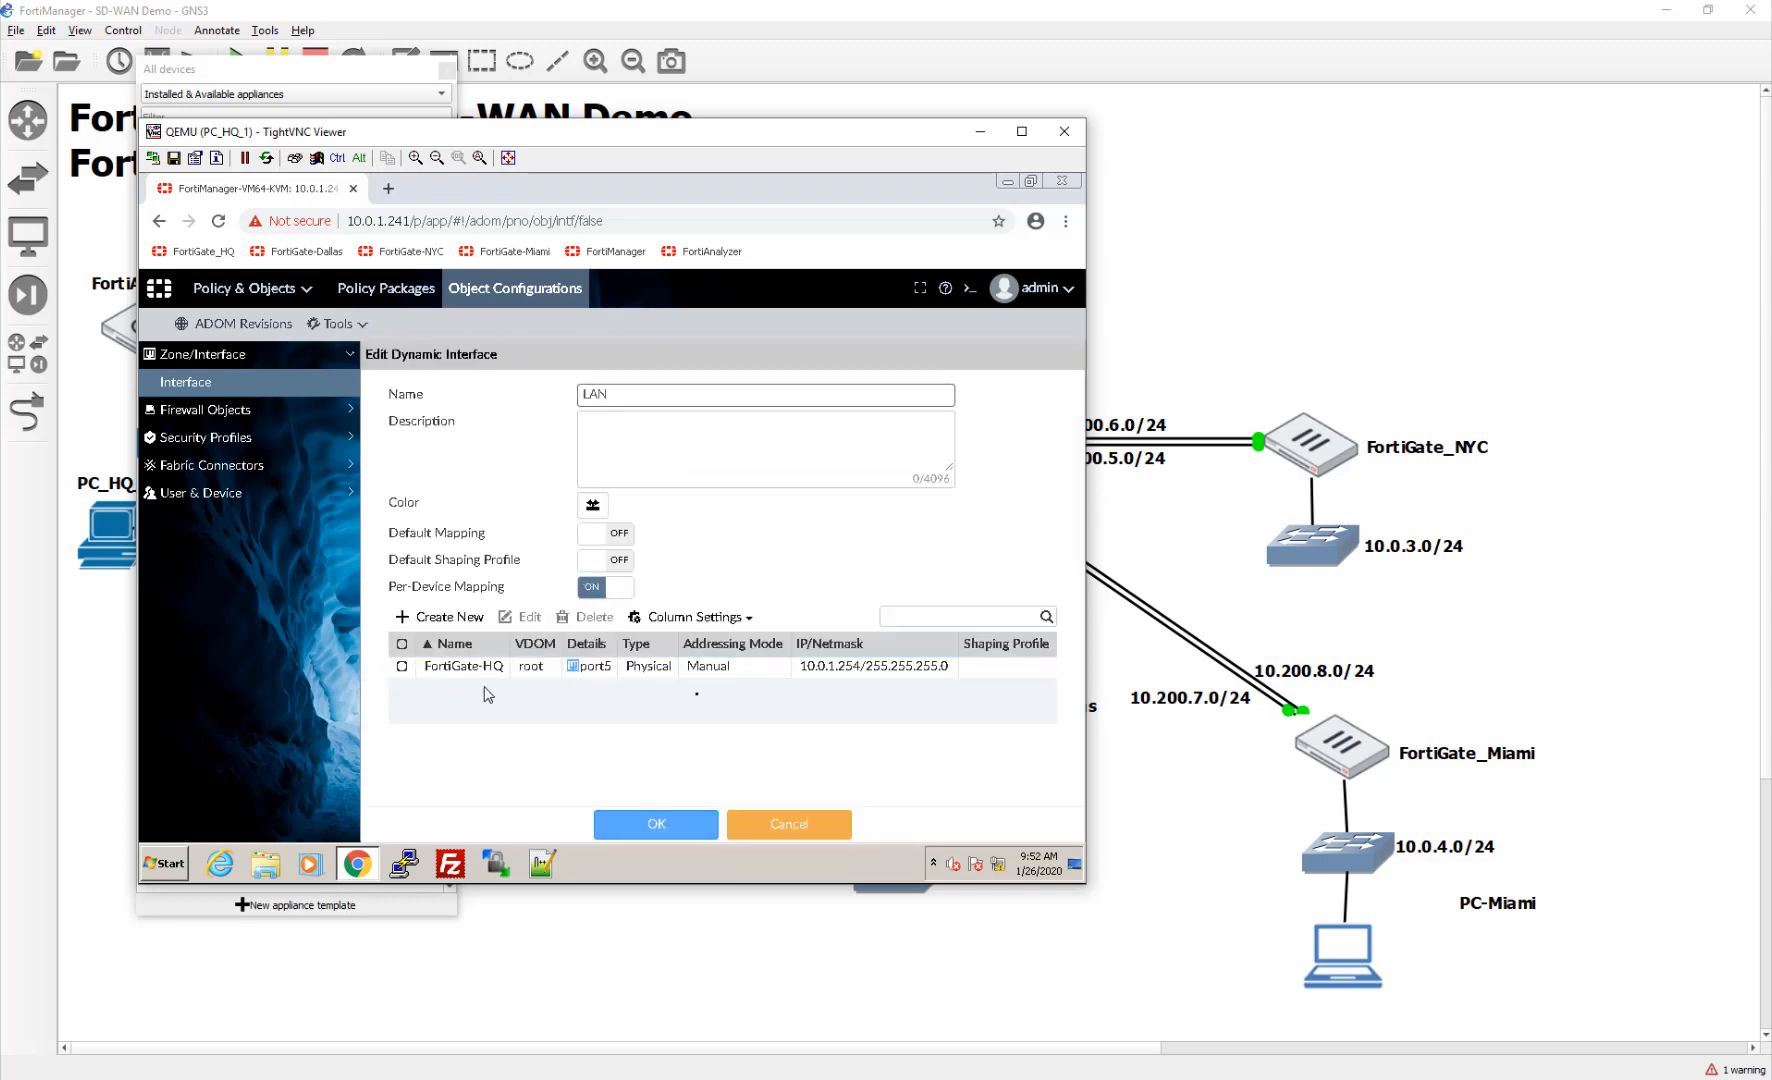
{"action": "left_click", "coordinate": [448, 617]}
{"action": "left_click", "coordinate": [633, 455]}
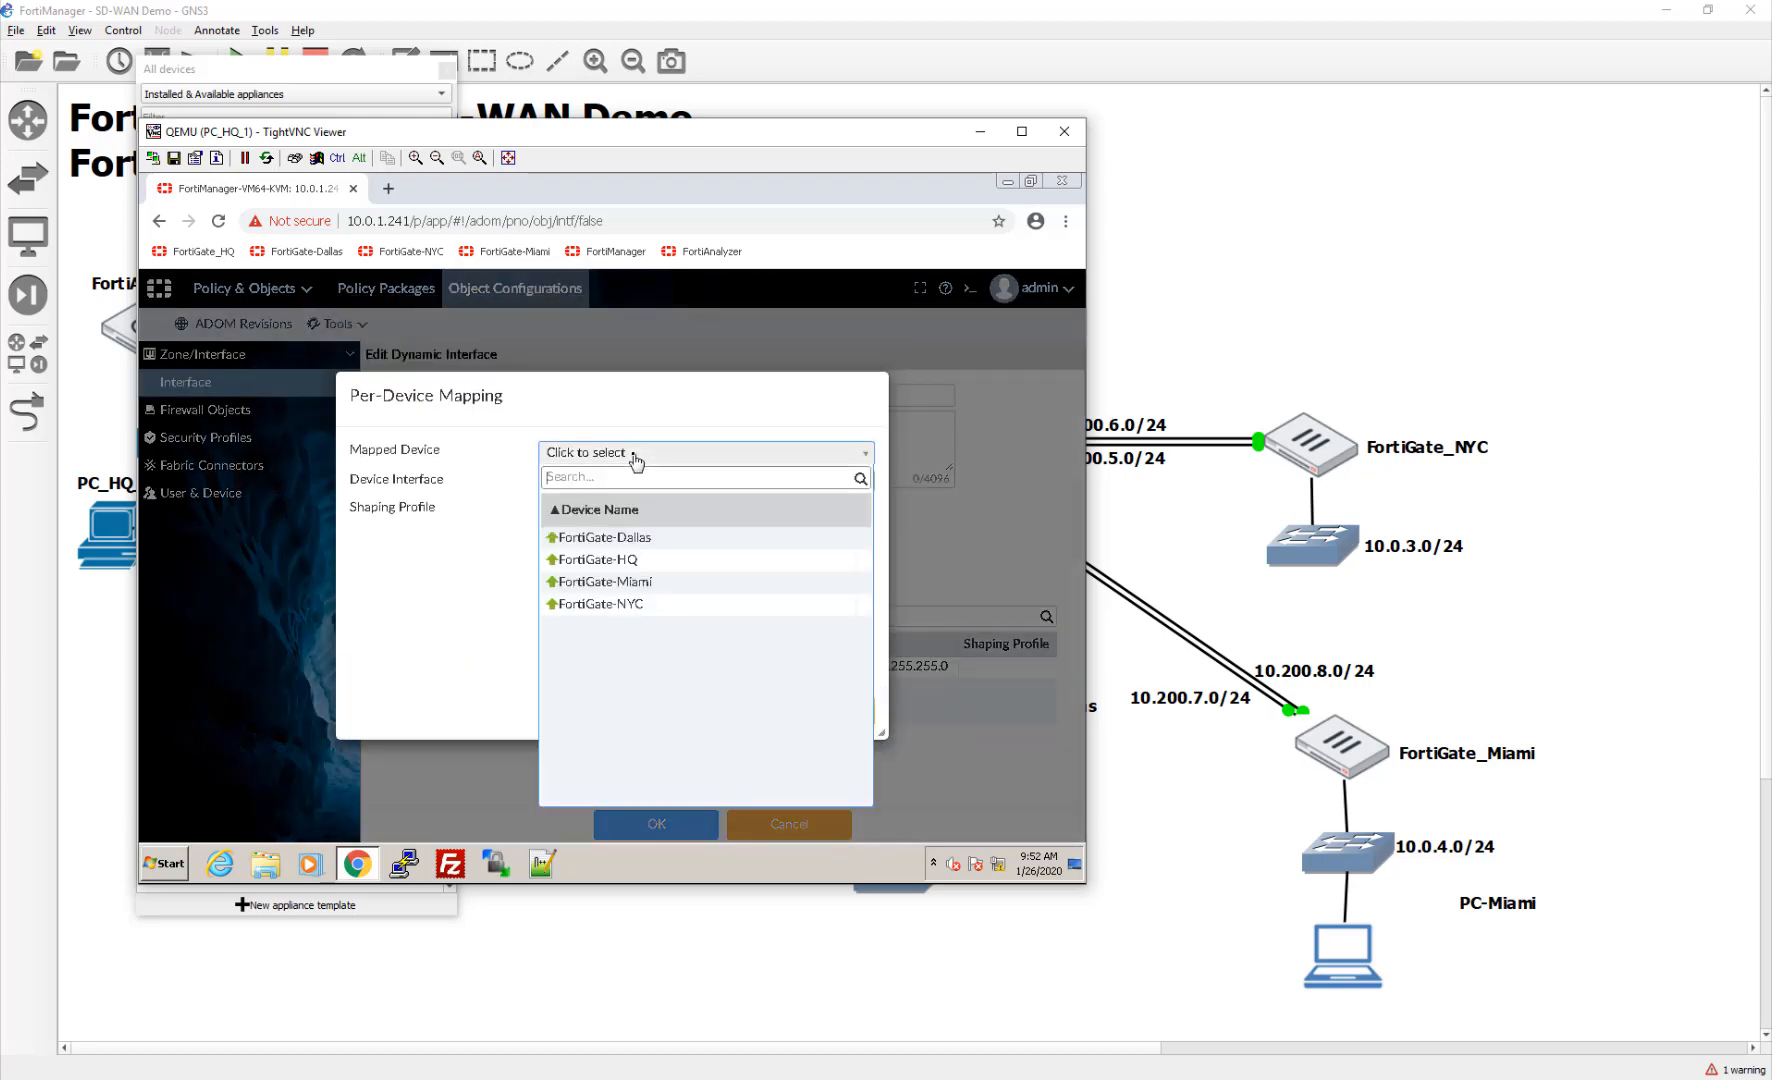
{"action": "left_click", "coordinate": [636, 540]}
{"action": "left_click", "coordinate": [607, 484]}
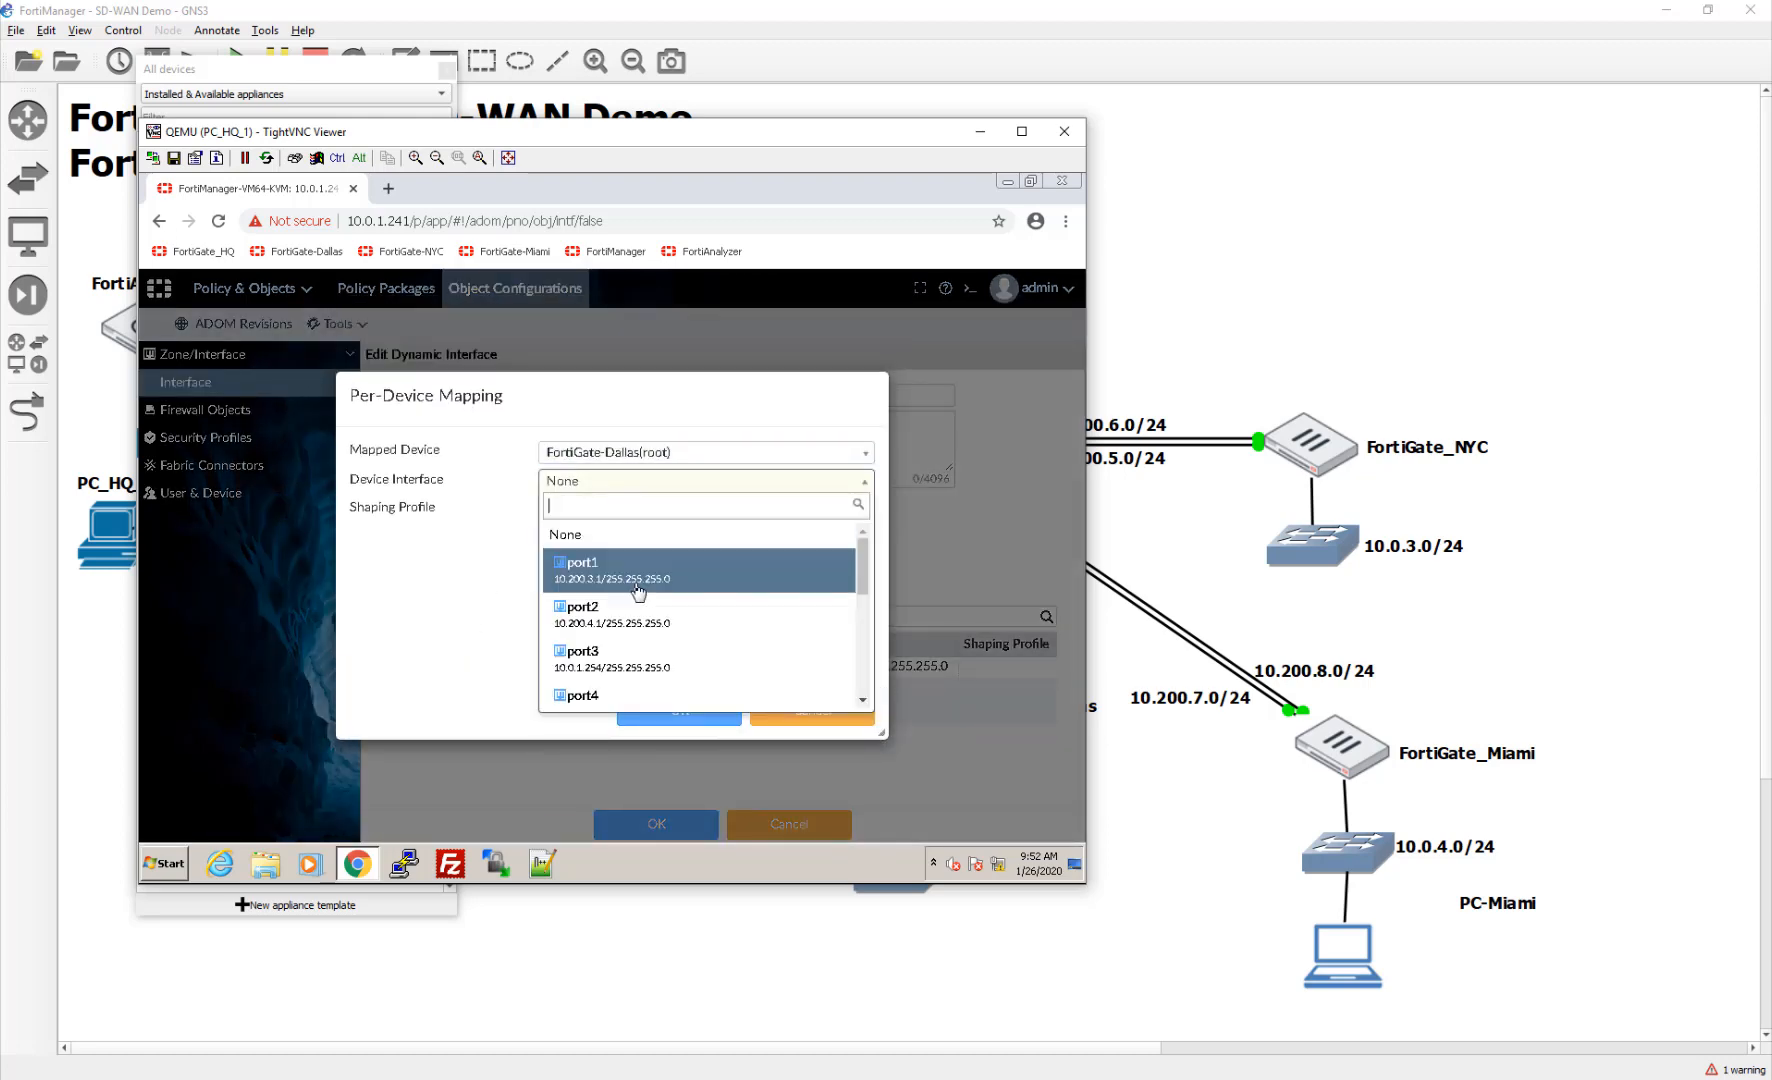
{"action": "left_click", "coordinate": [640, 660]}
{"action": "left_click", "coordinate": [660, 710]}
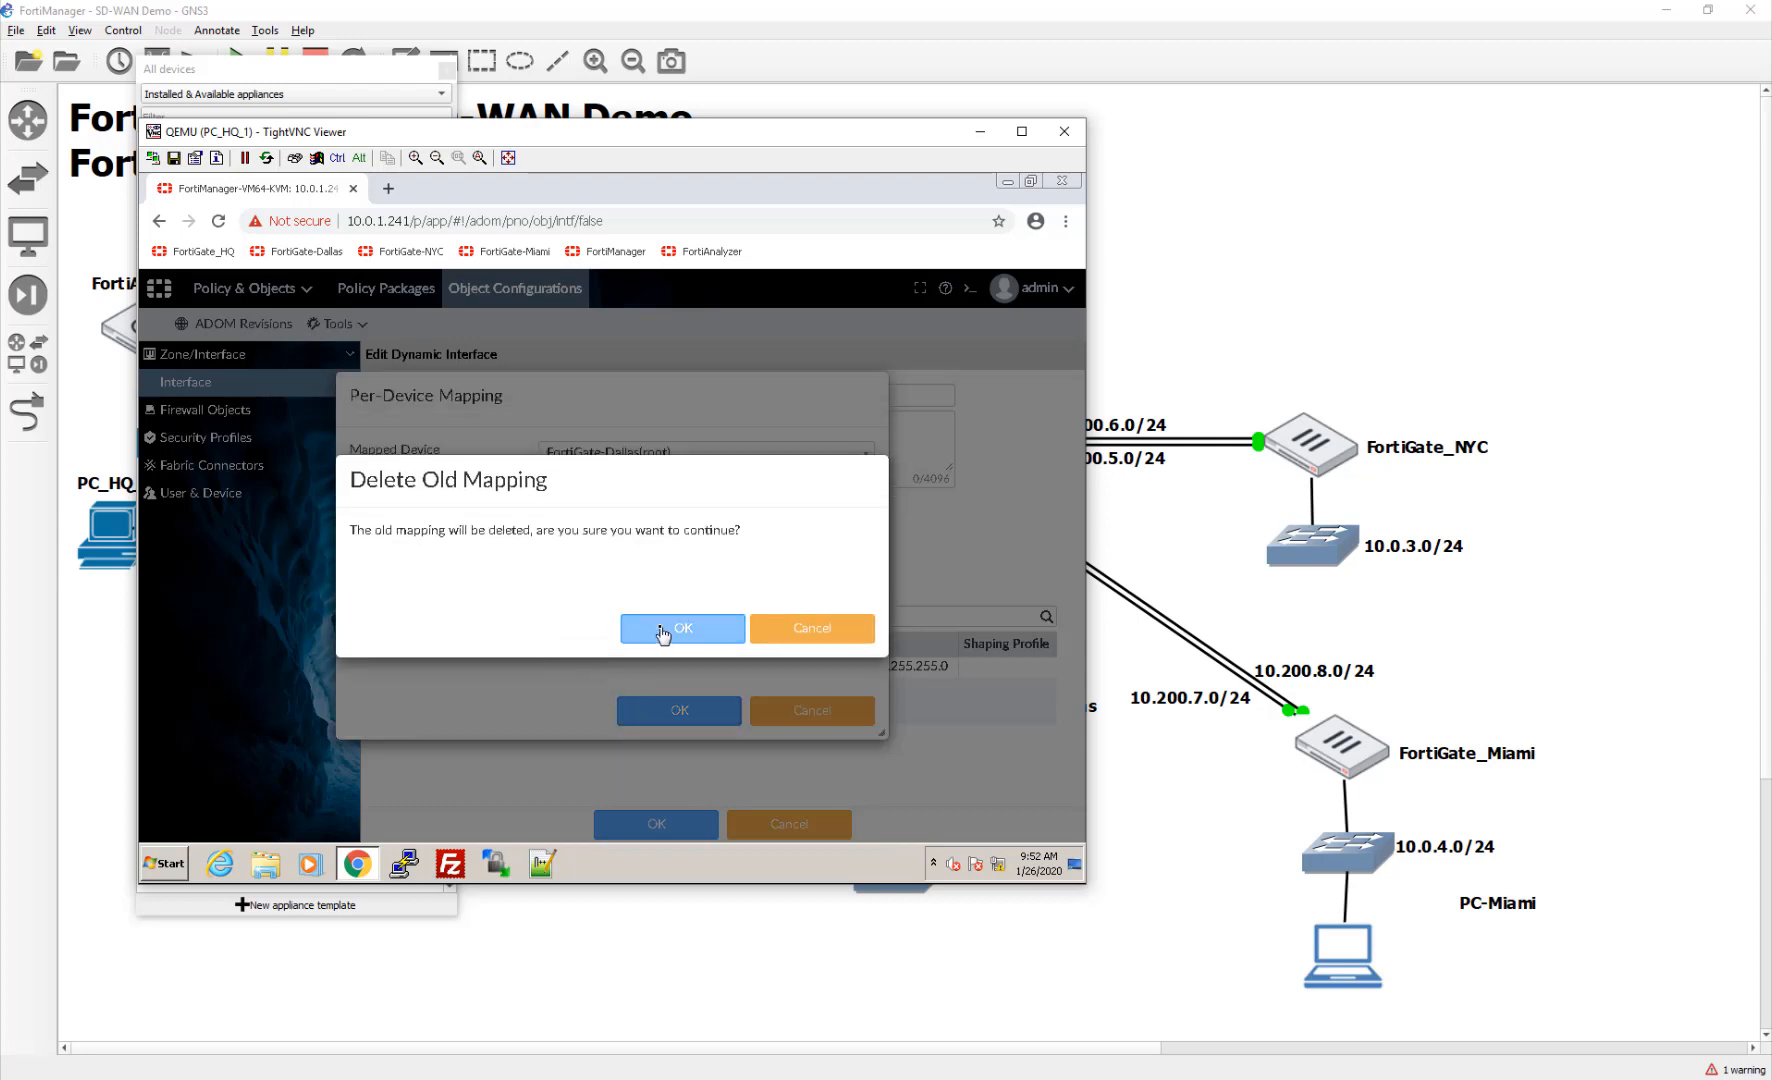
{"action": "left_click", "coordinate": [662, 634]}
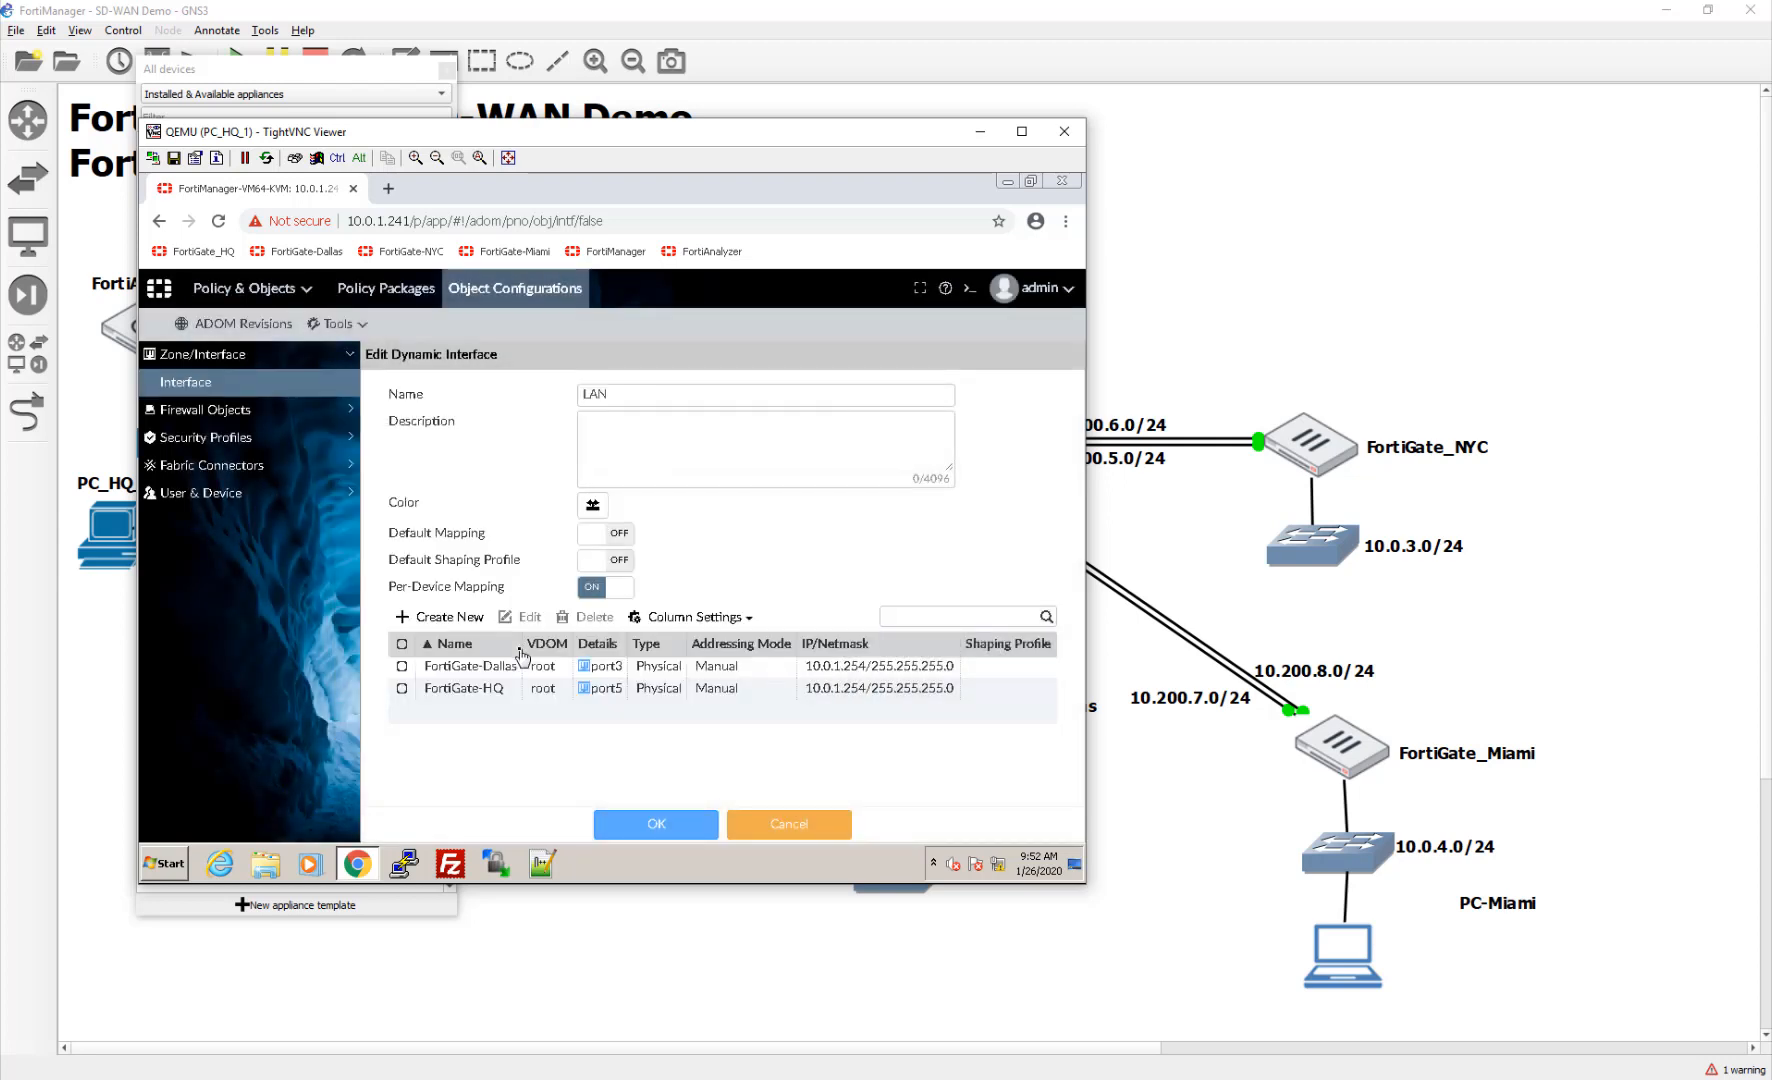
Step: Reopen the FortiGate-Dallas LAN mapping and confirm it again
{"action": "left_click", "coordinate": [857, 666]}
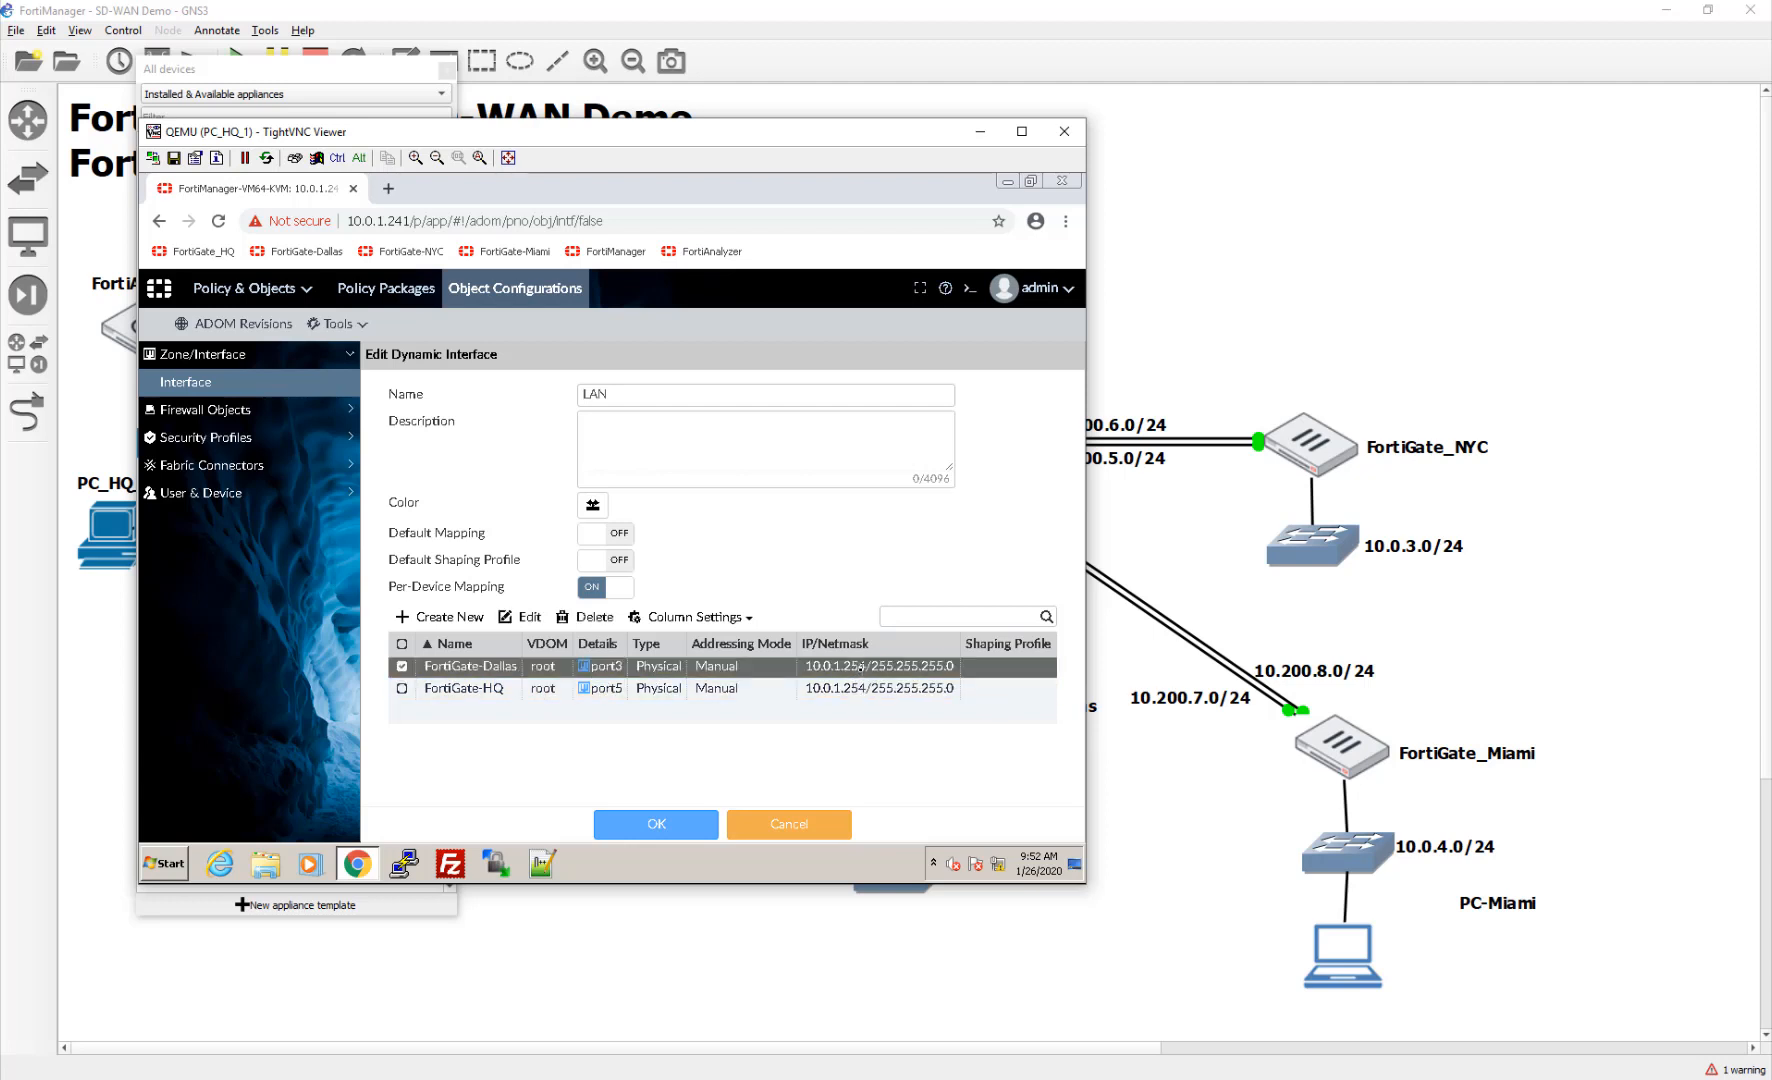
{"action": "double_click", "coordinate": [860, 667]}
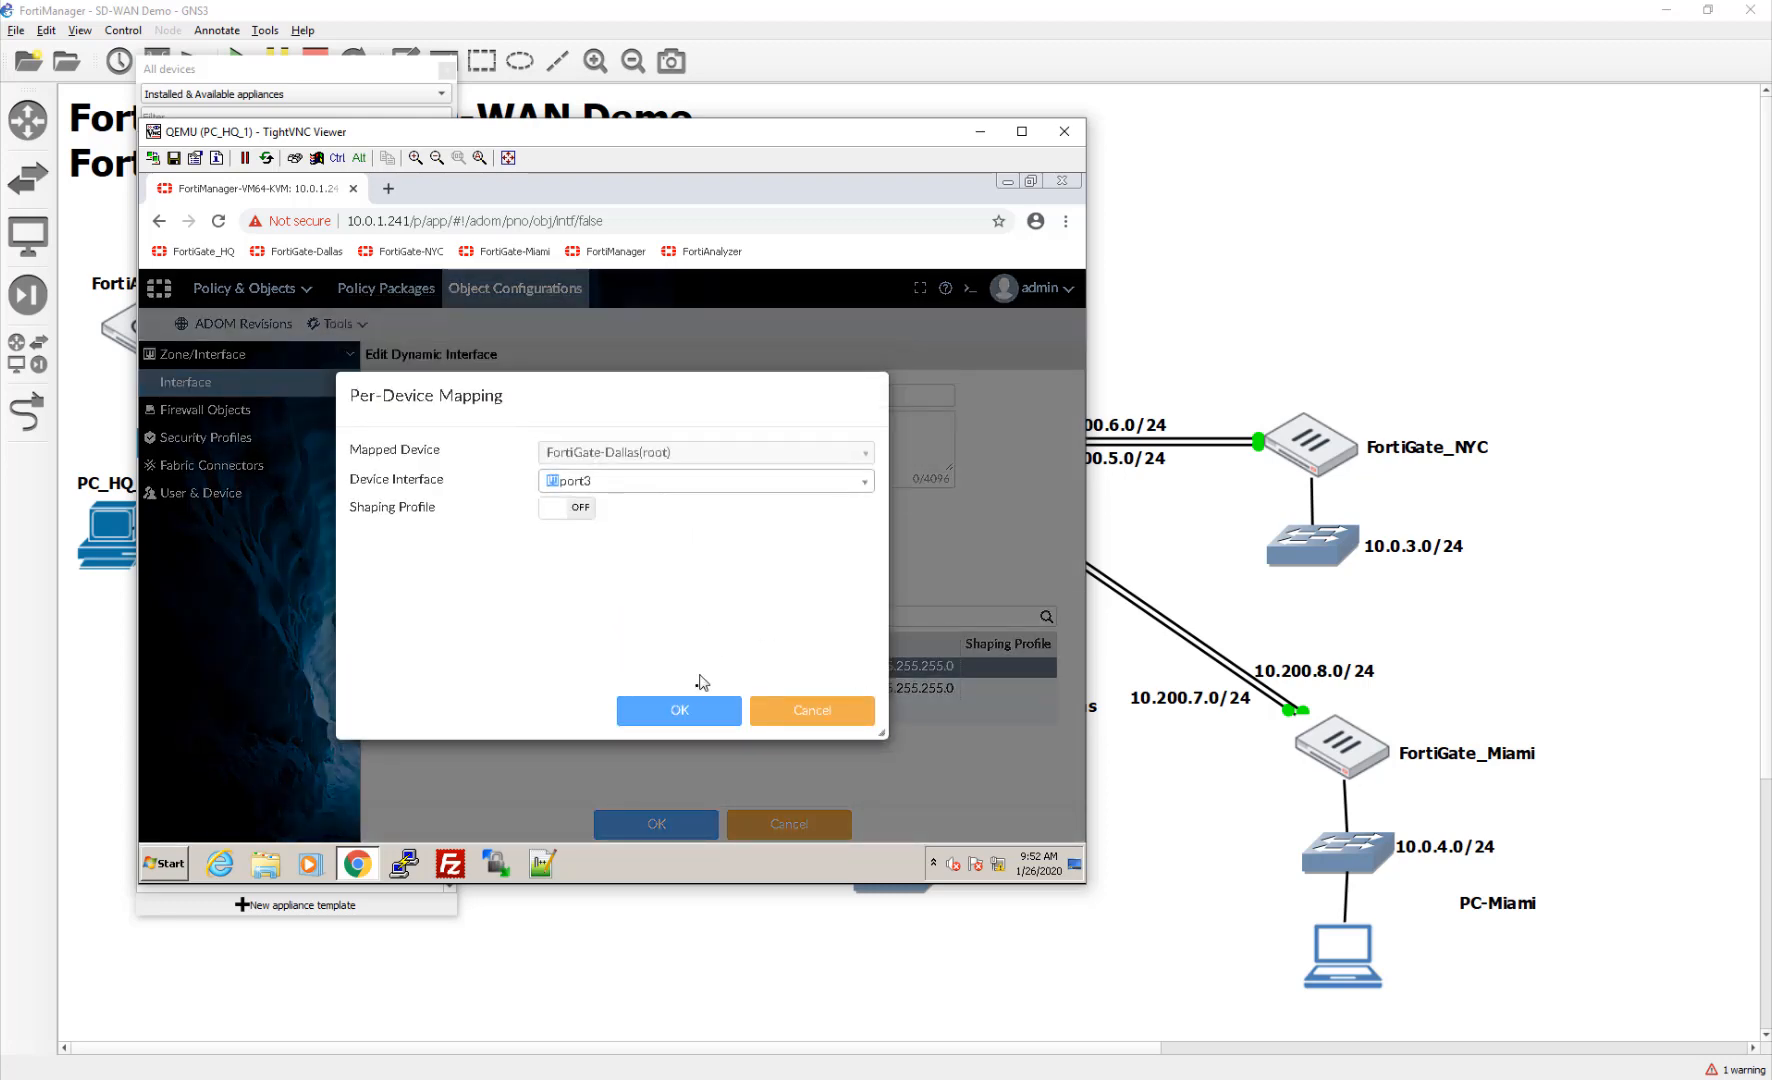
{"action": "left_click", "coordinate": [705, 710]}
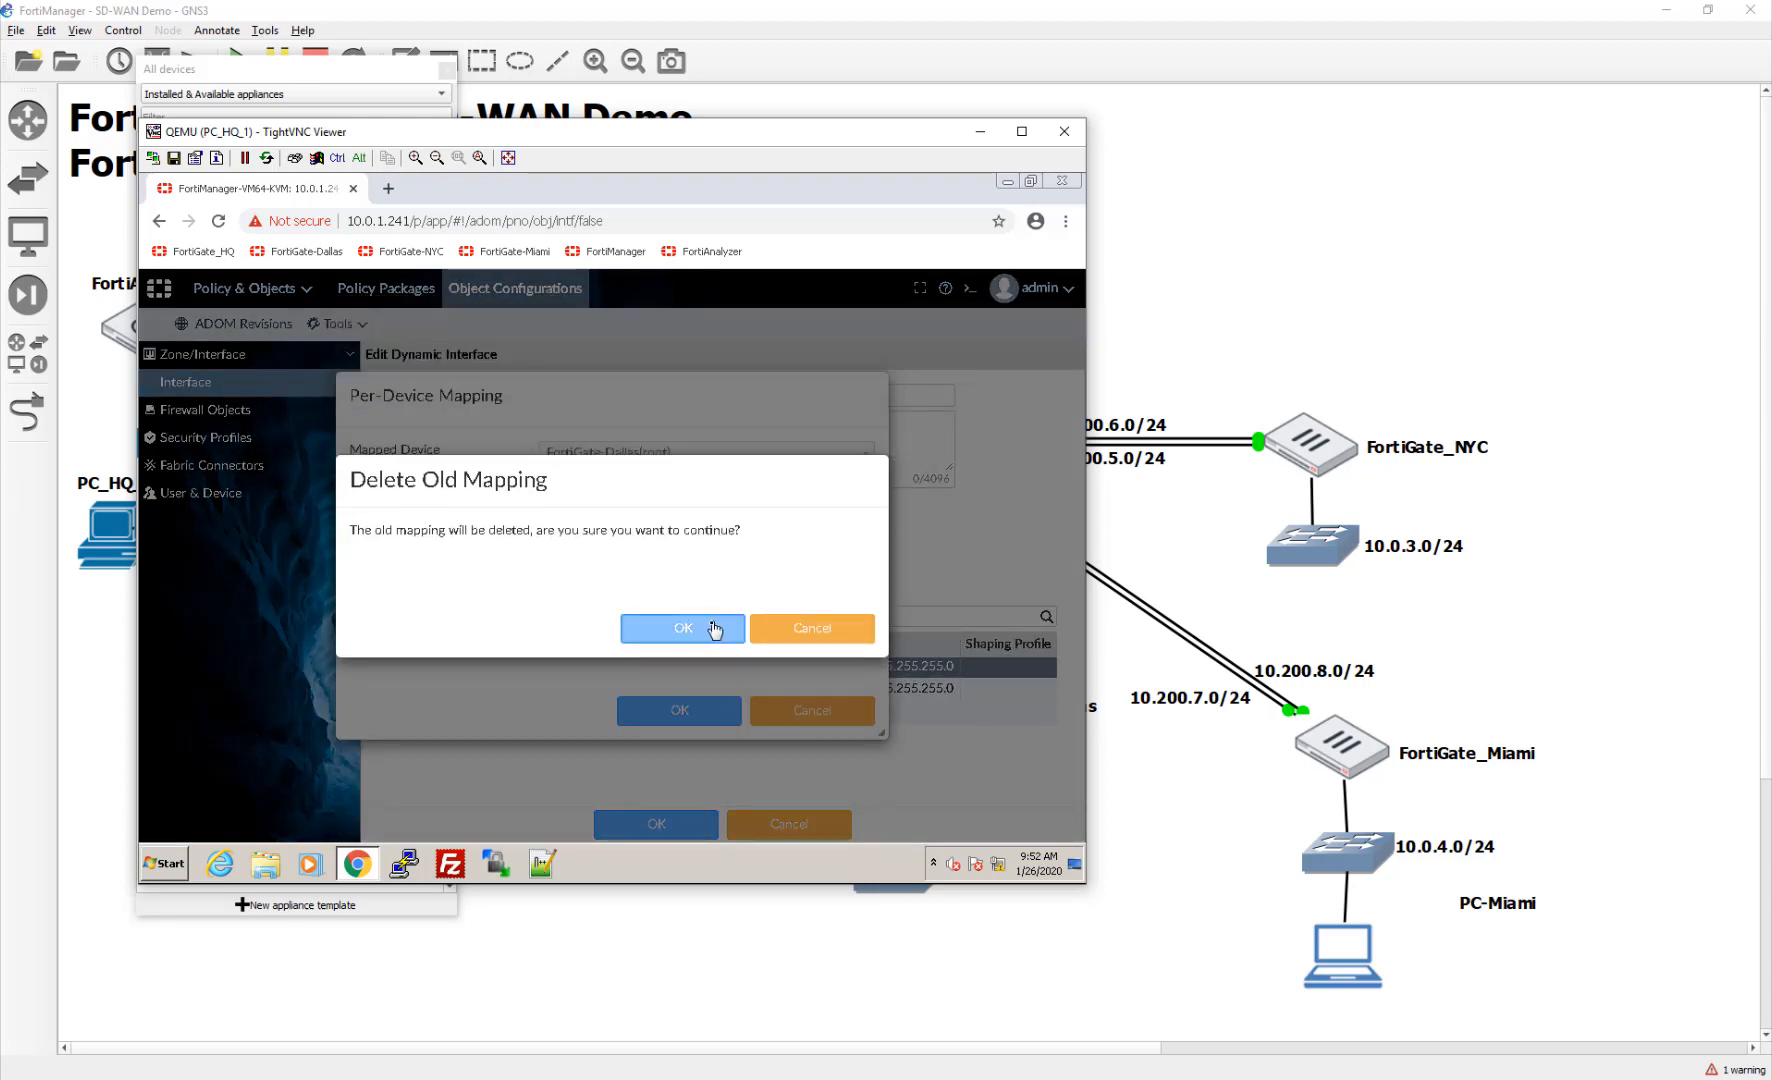
{"action": "left_click", "coordinate": [714, 628]}
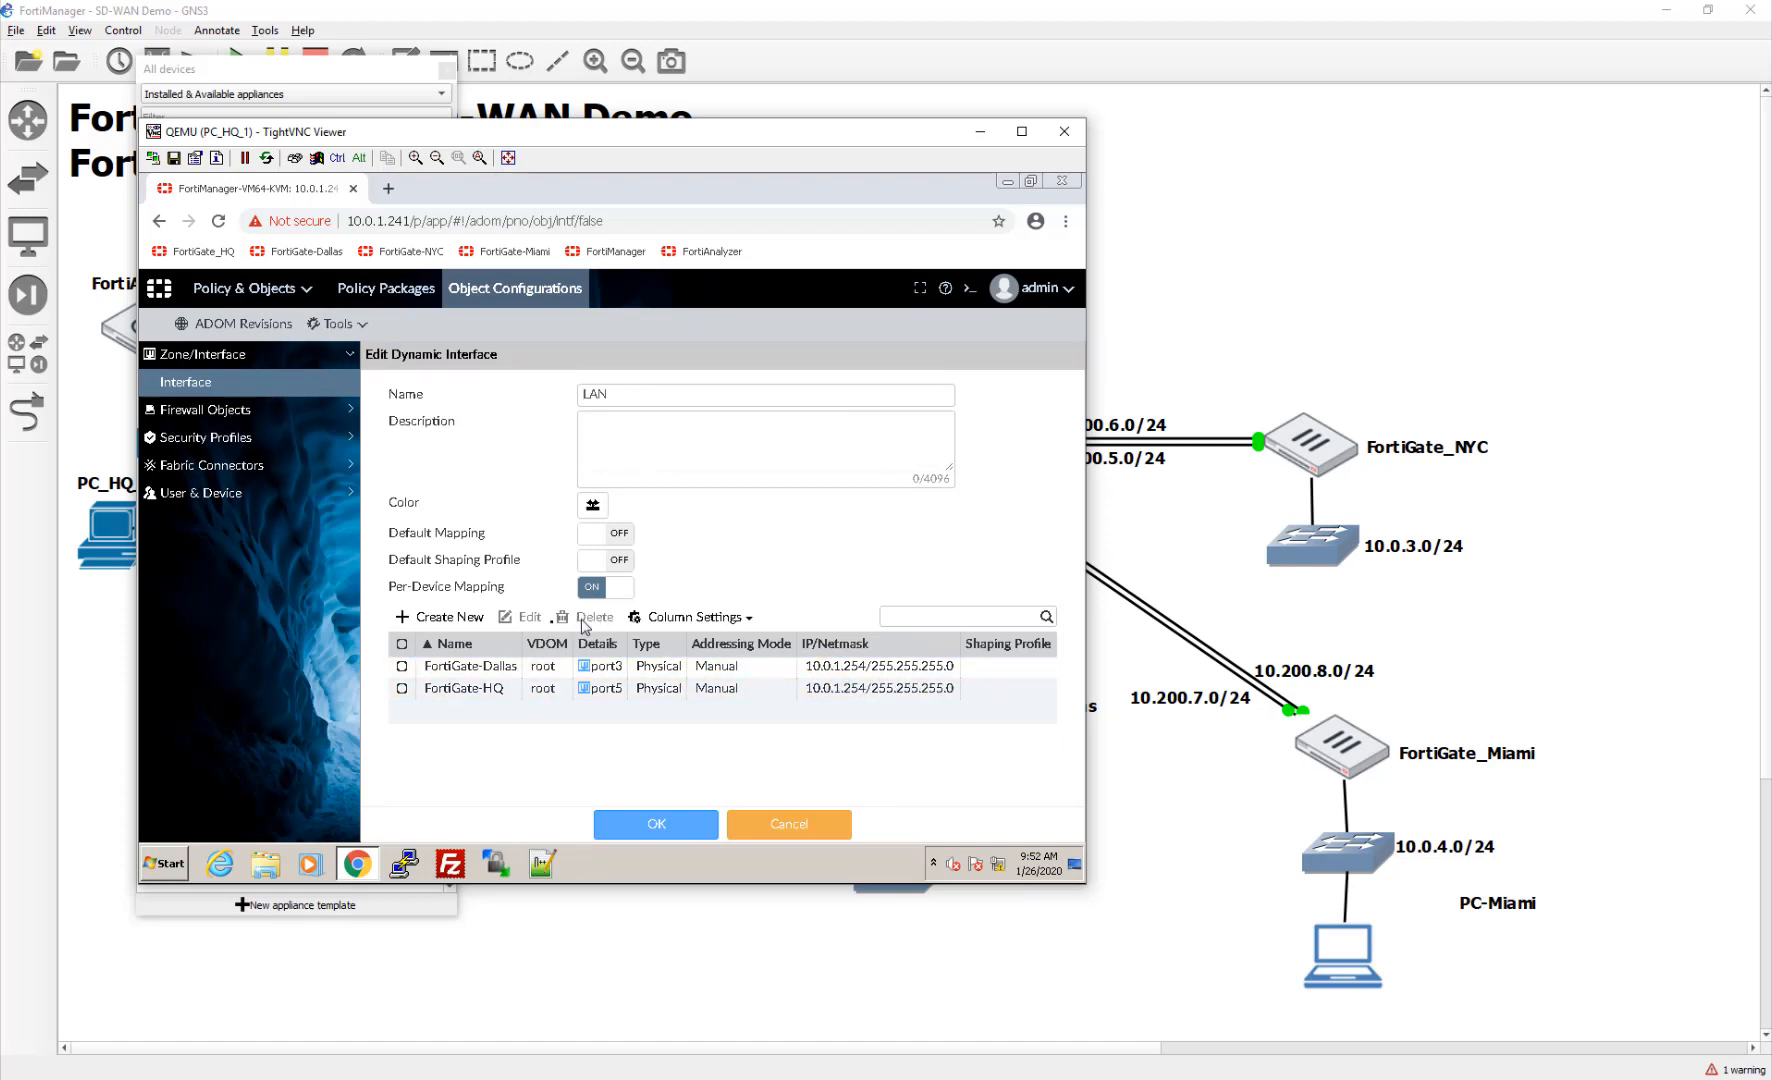
Step: Map LAN to port3 on FortiGate-Miami, replacing its old mapping
{"action": "left_click", "coordinate": [449, 617]}
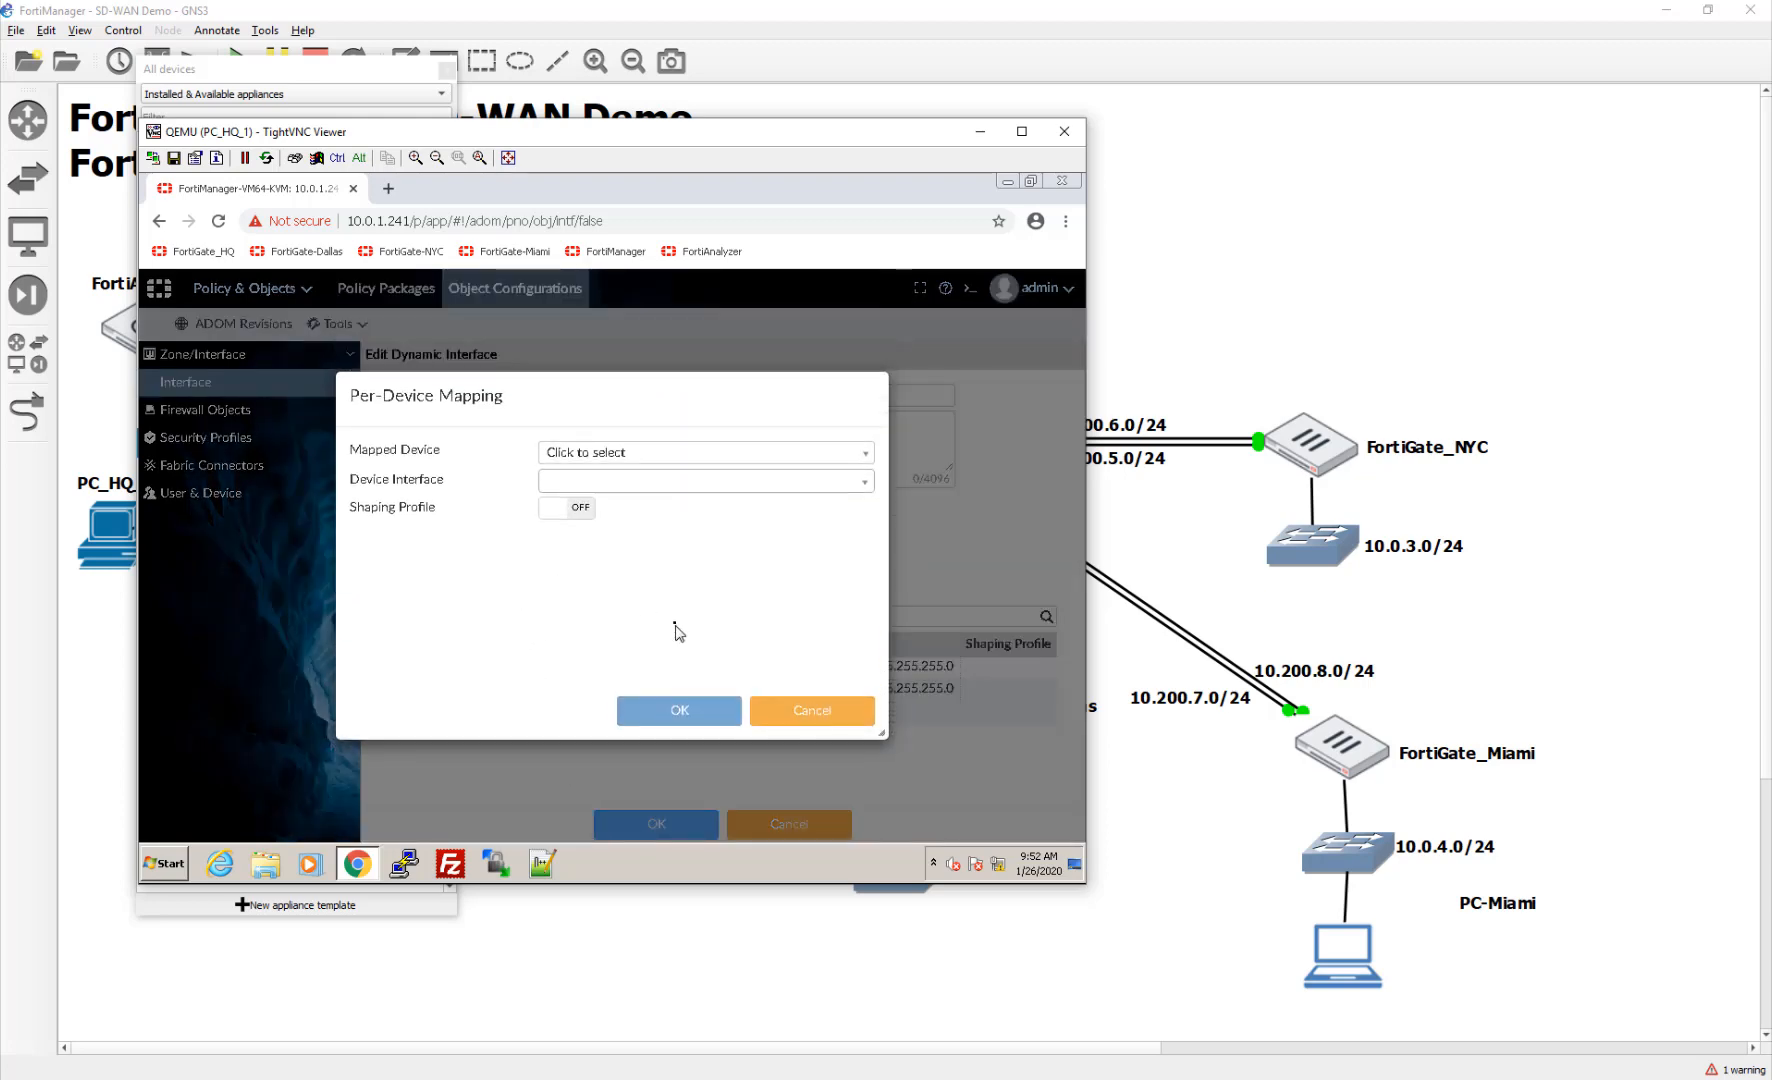
{"action": "left_click", "coordinate": [706, 455]}
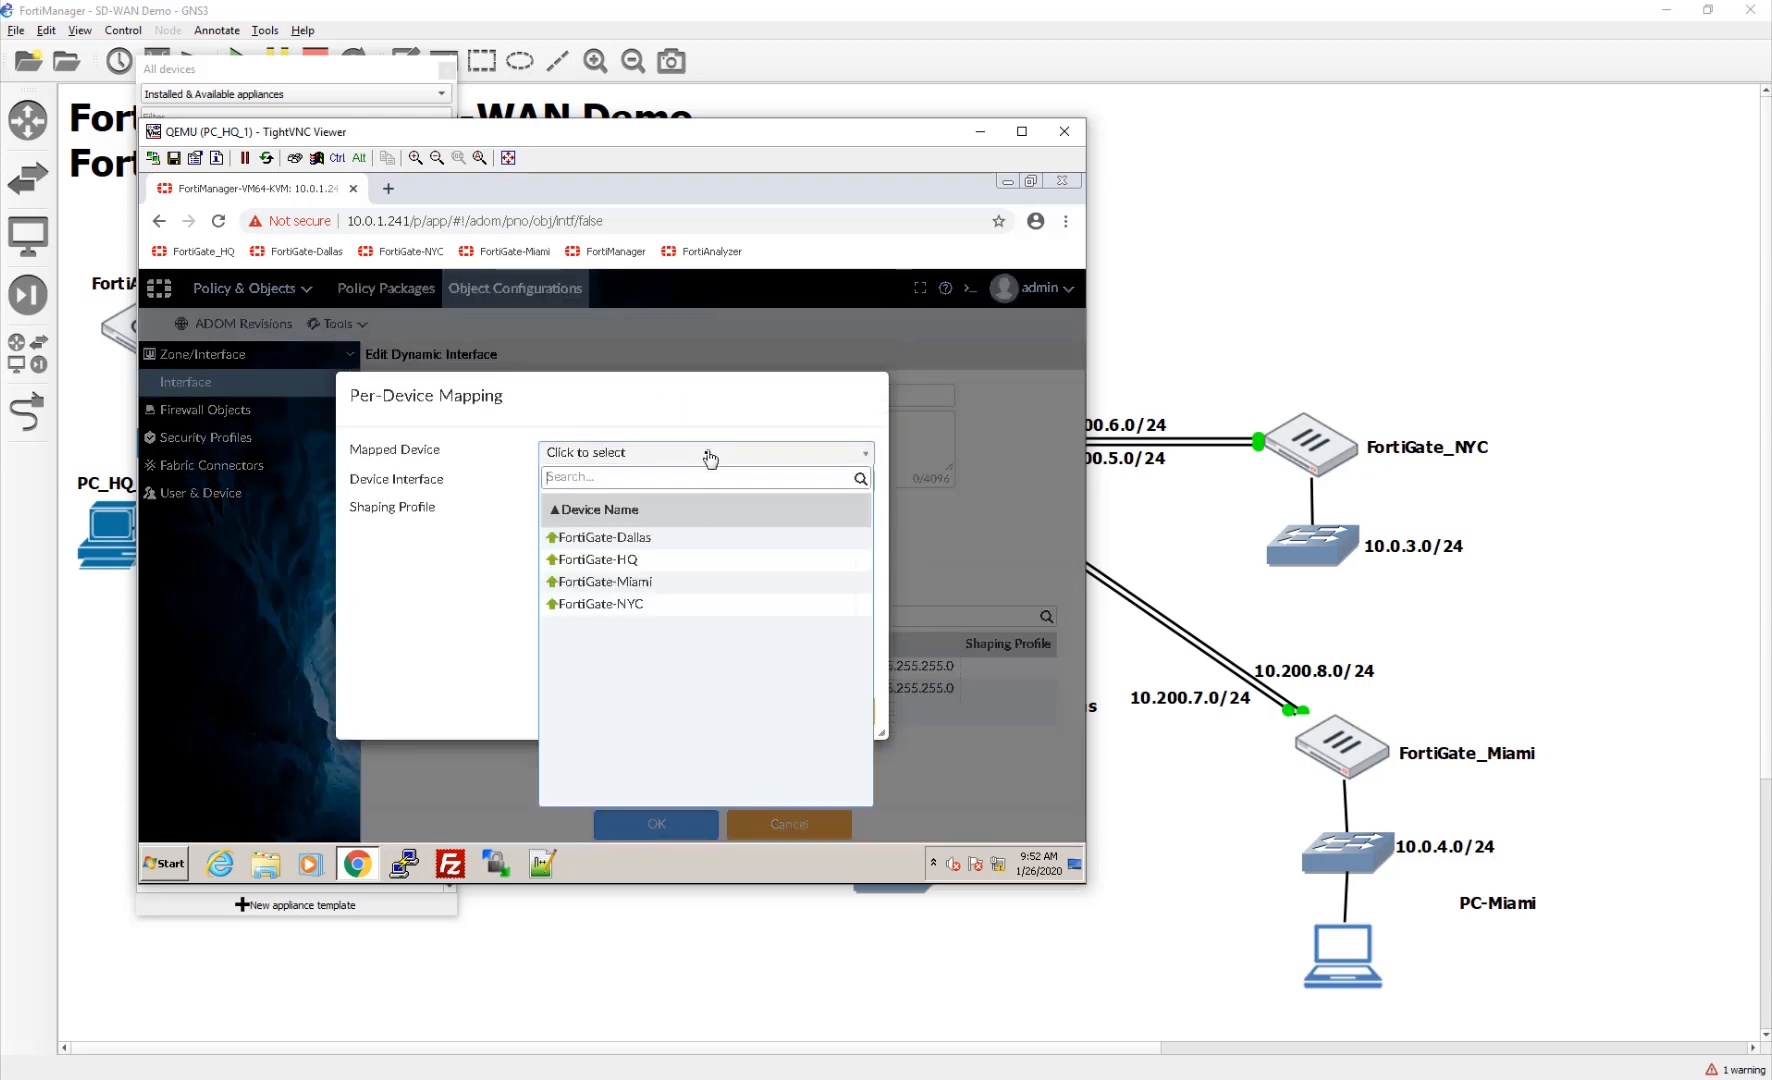
{"action": "left_click", "coordinate": [695, 584]}
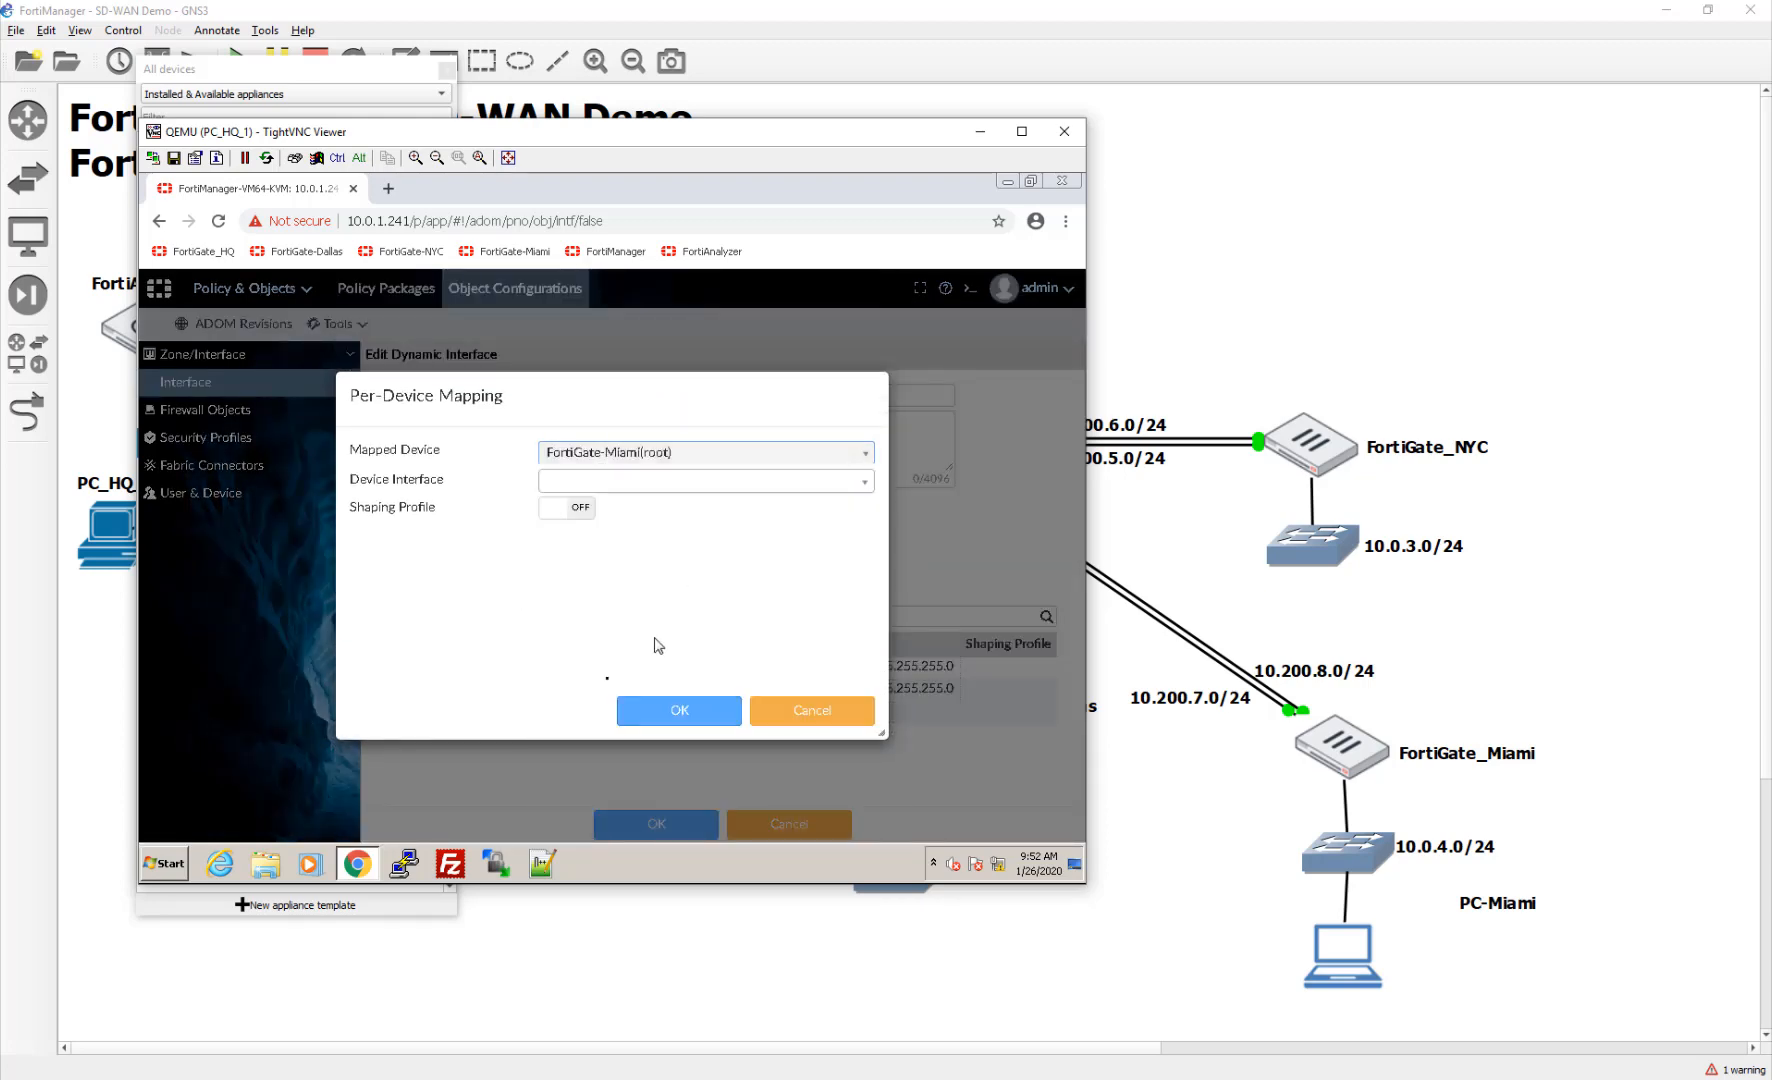
{"action": "left_click", "coordinate": [667, 712]}
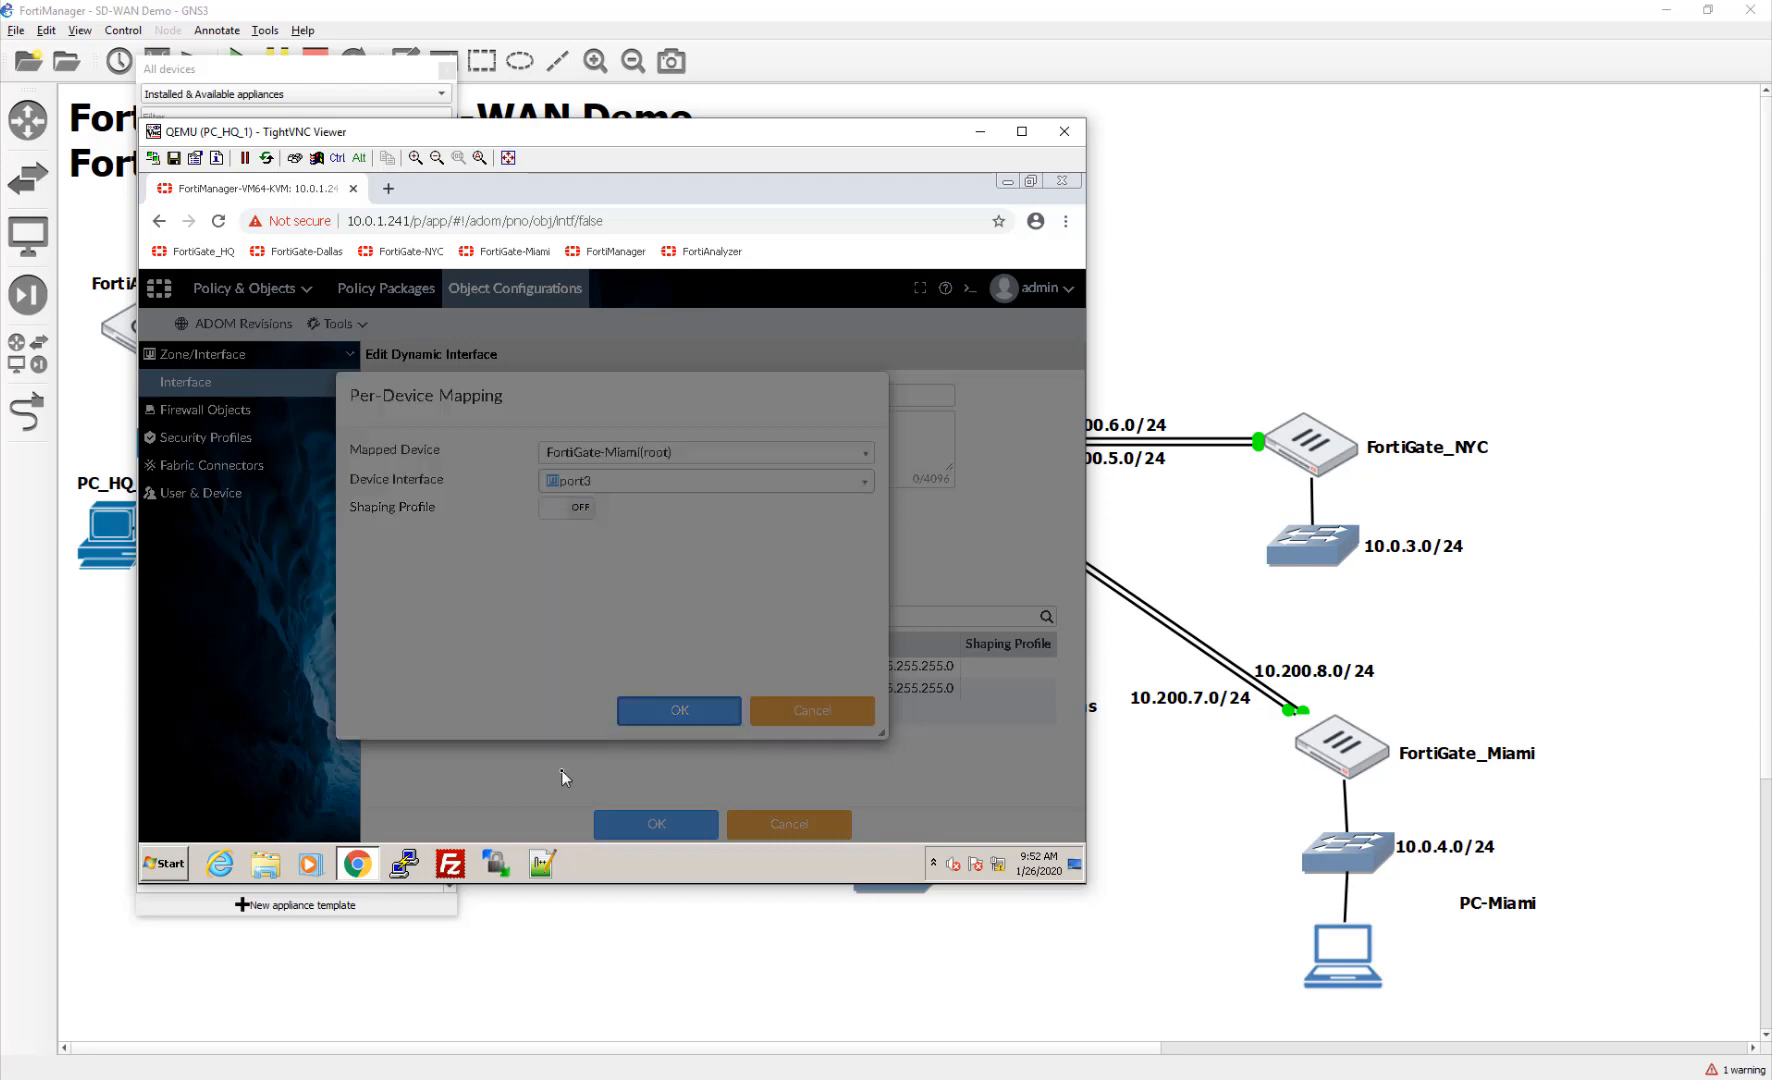
{"action": "left_click", "coordinate": [679, 632]}
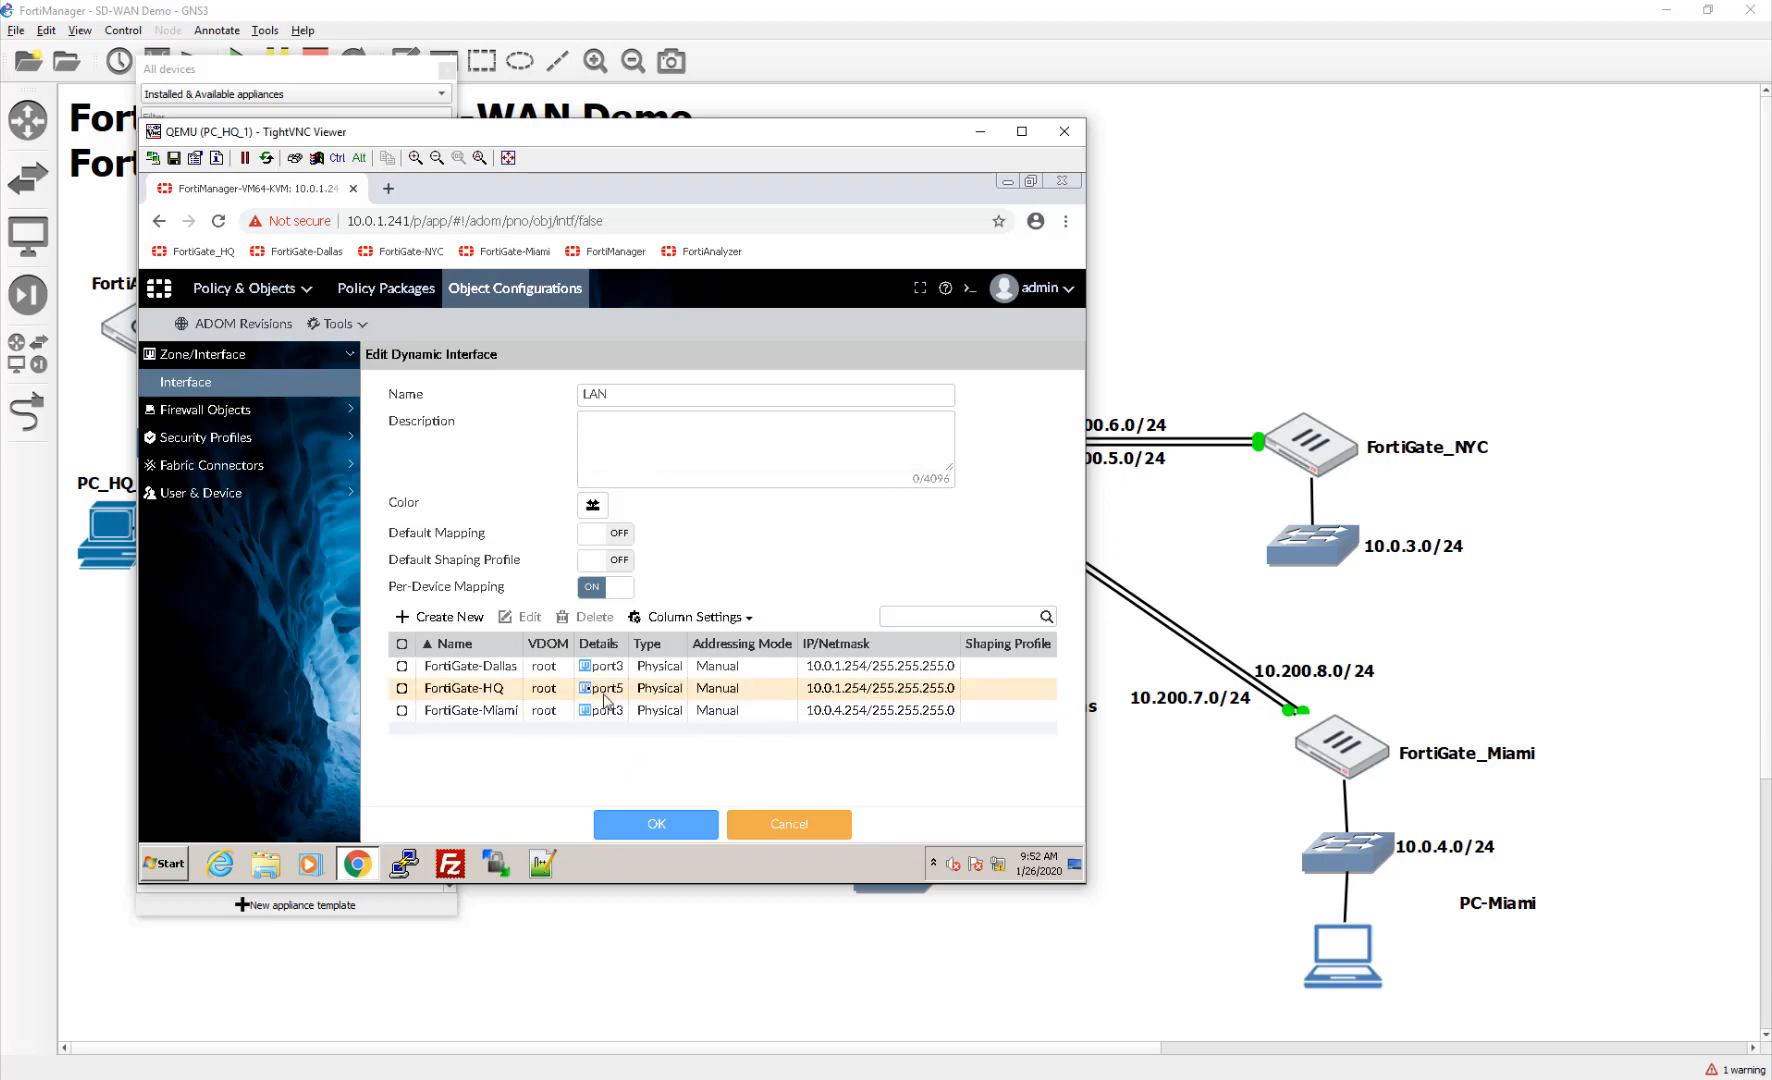
Step: Map LAN to port3 on FortiGate-NYC, then switch to the GNS3 topology
{"action": "left_click", "coordinate": [465, 617]}
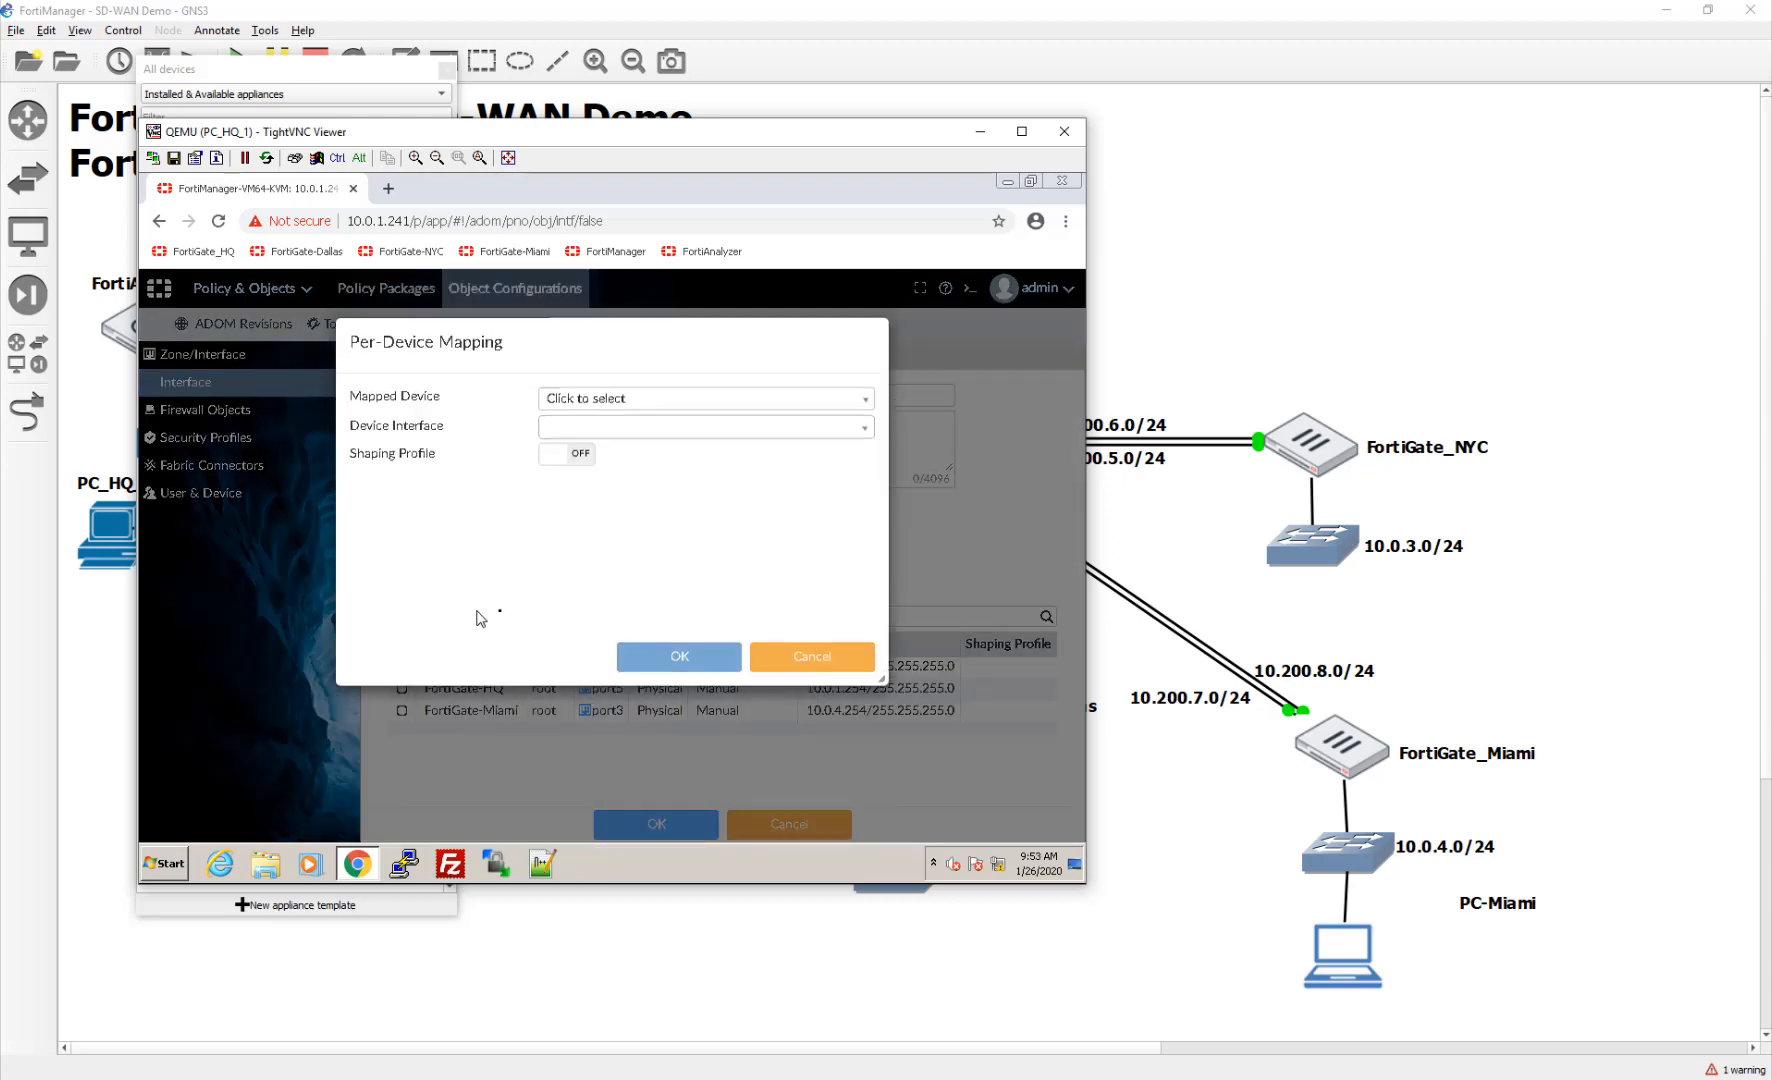
{"action": "left_click", "coordinate": [648, 455]}
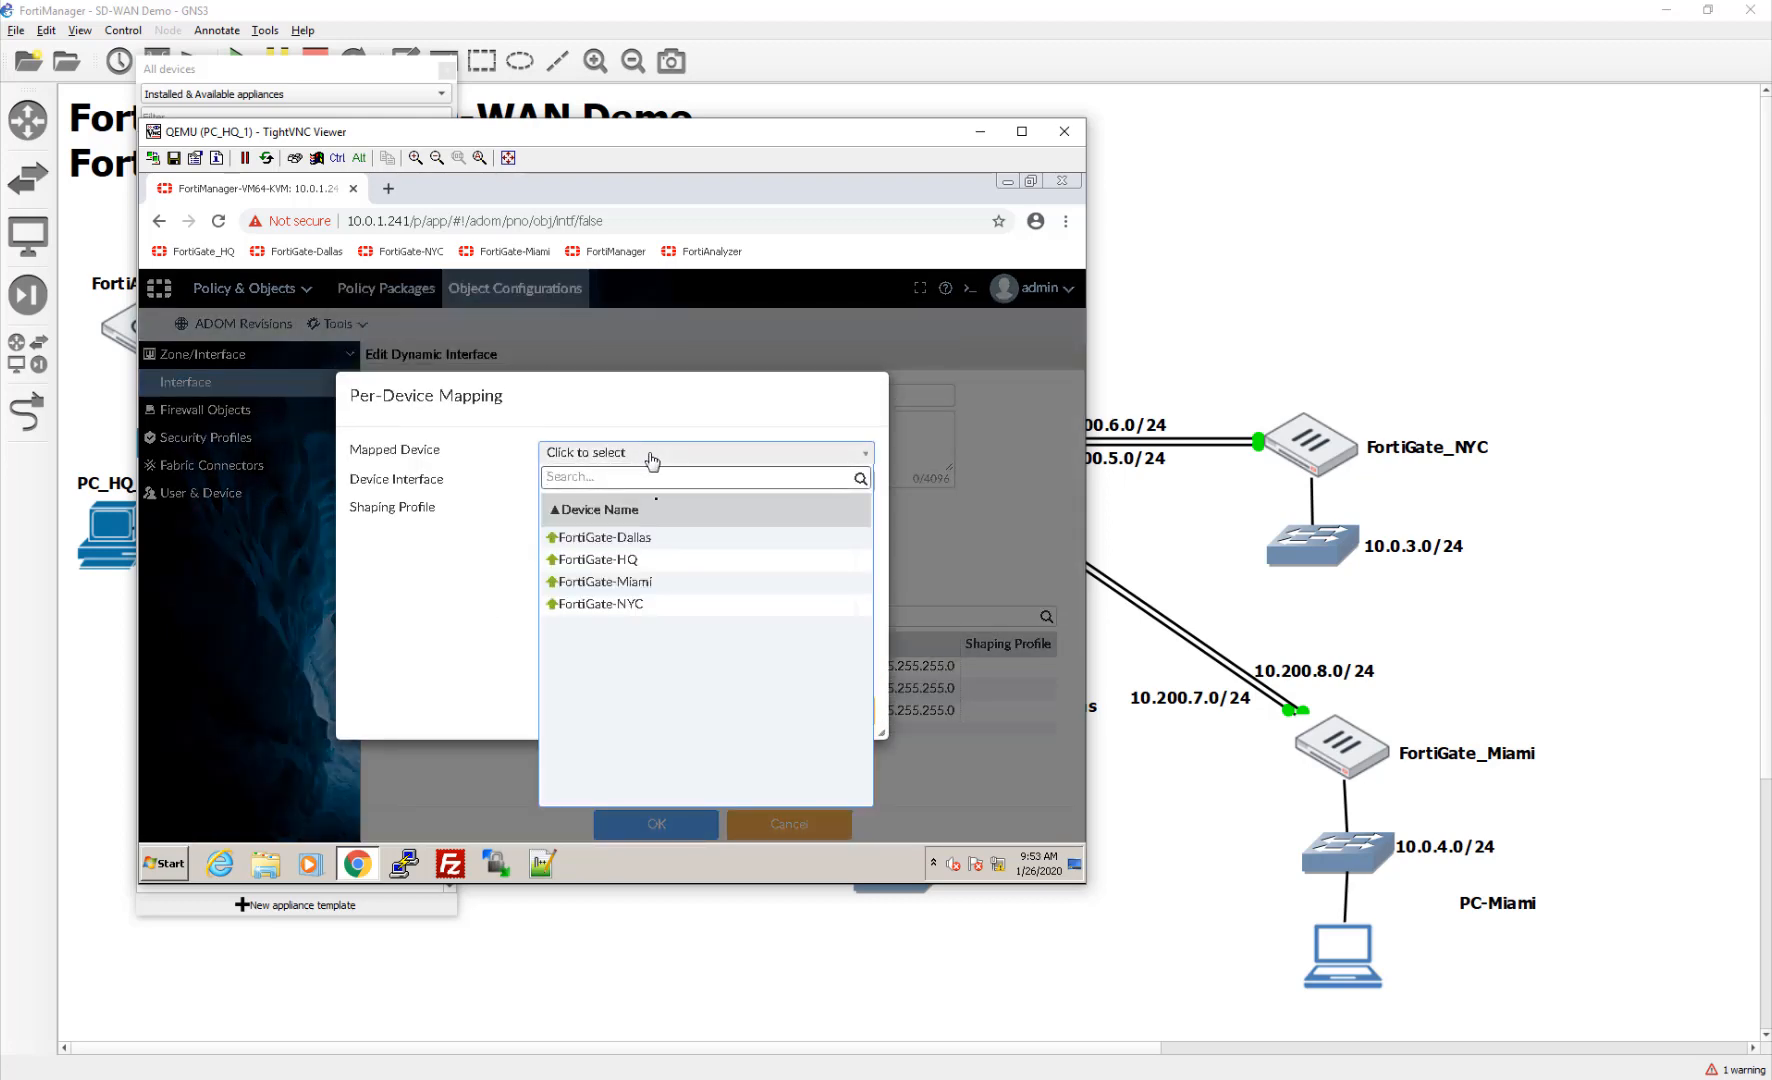
{"action": "left_click", "coordinate": [655, 605]}
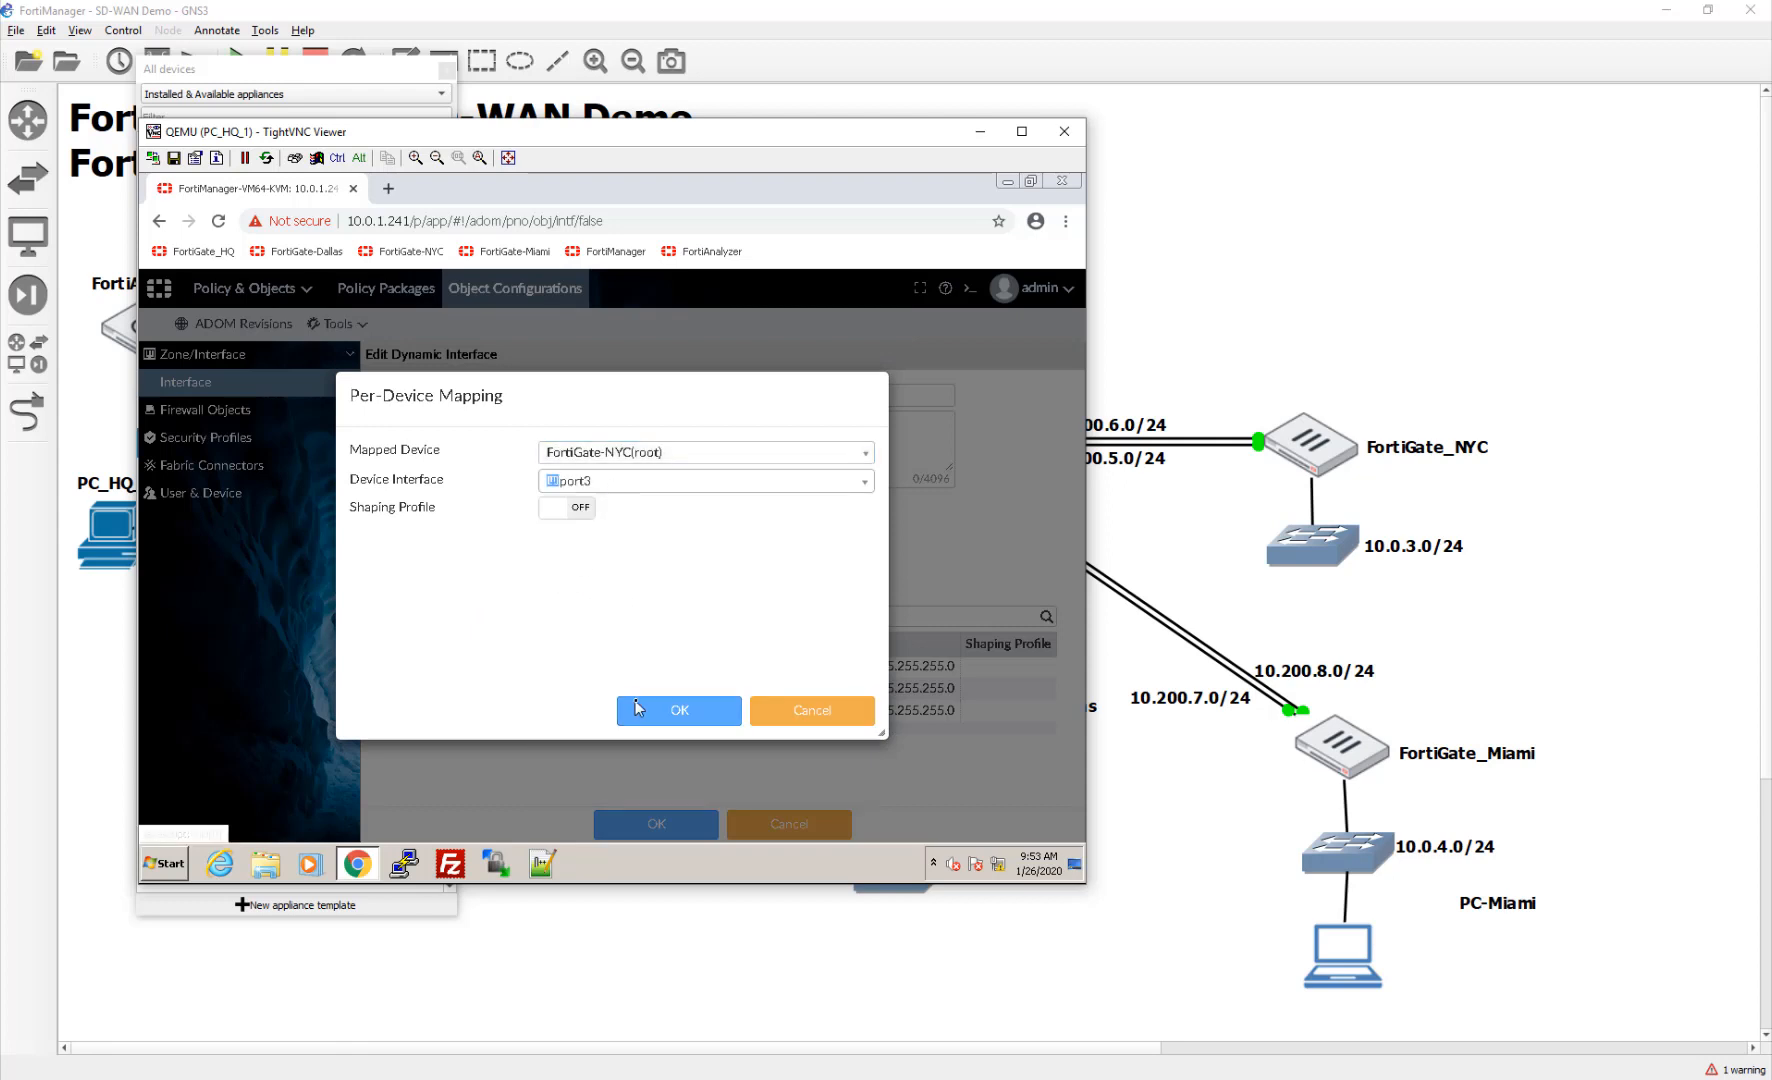
{"action": "left_click", "coordinate": [685, 634]}
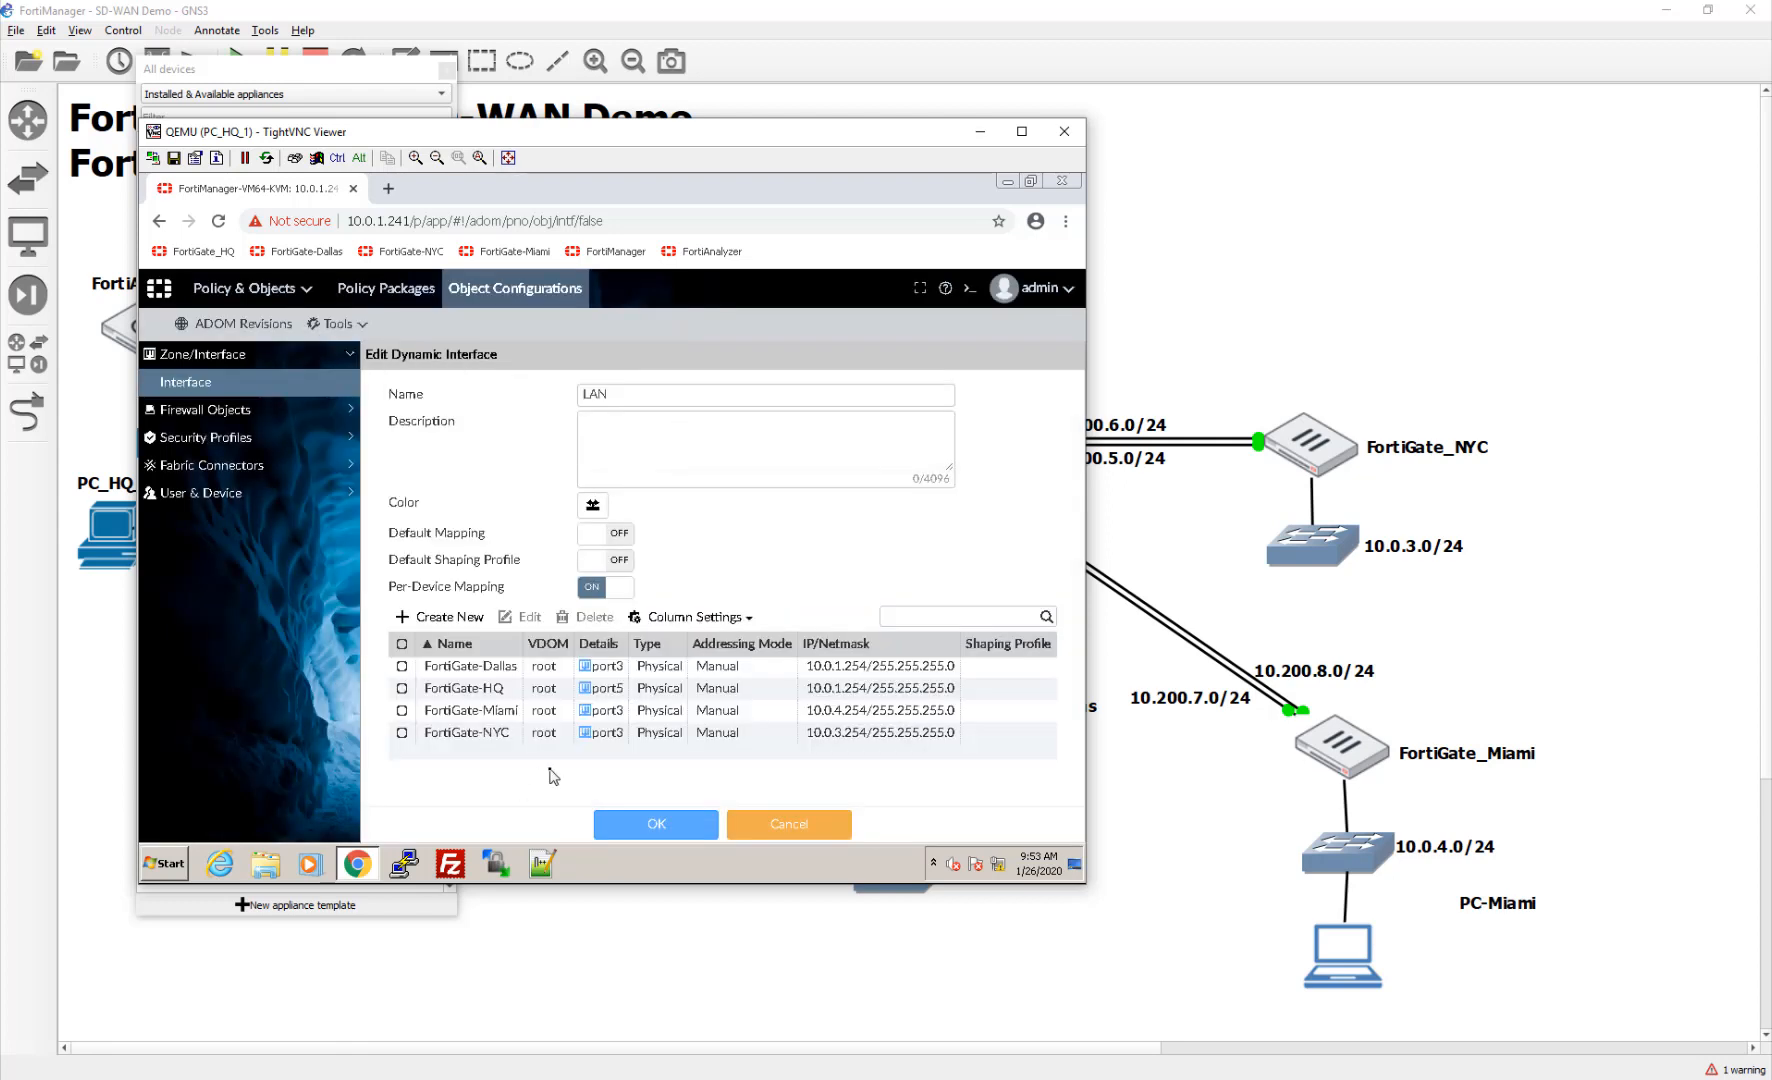
{"action": "left_click", "coordinate": [1084, 1002]}
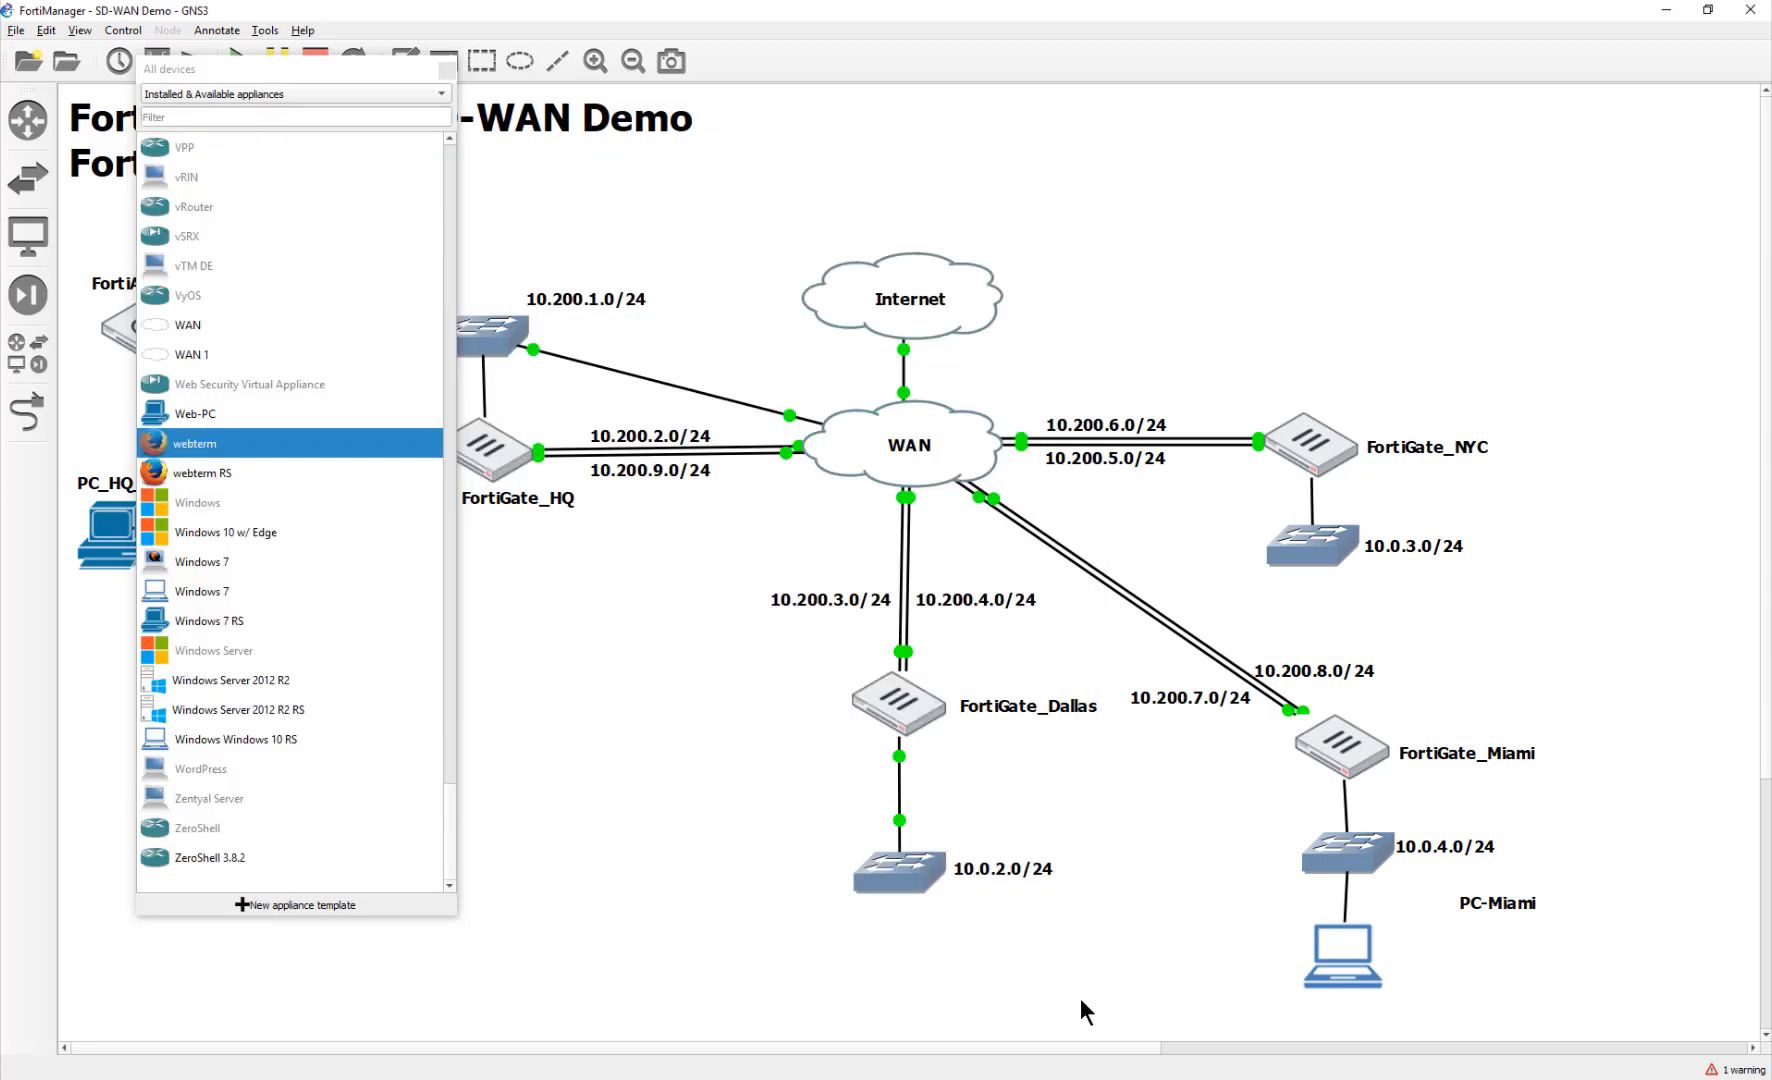
Step: Log in to the FortiGate_Dallas console as admin and list the interfaces with config sys int and show
{"action": "double_click", "coordinate": [918, 727]}
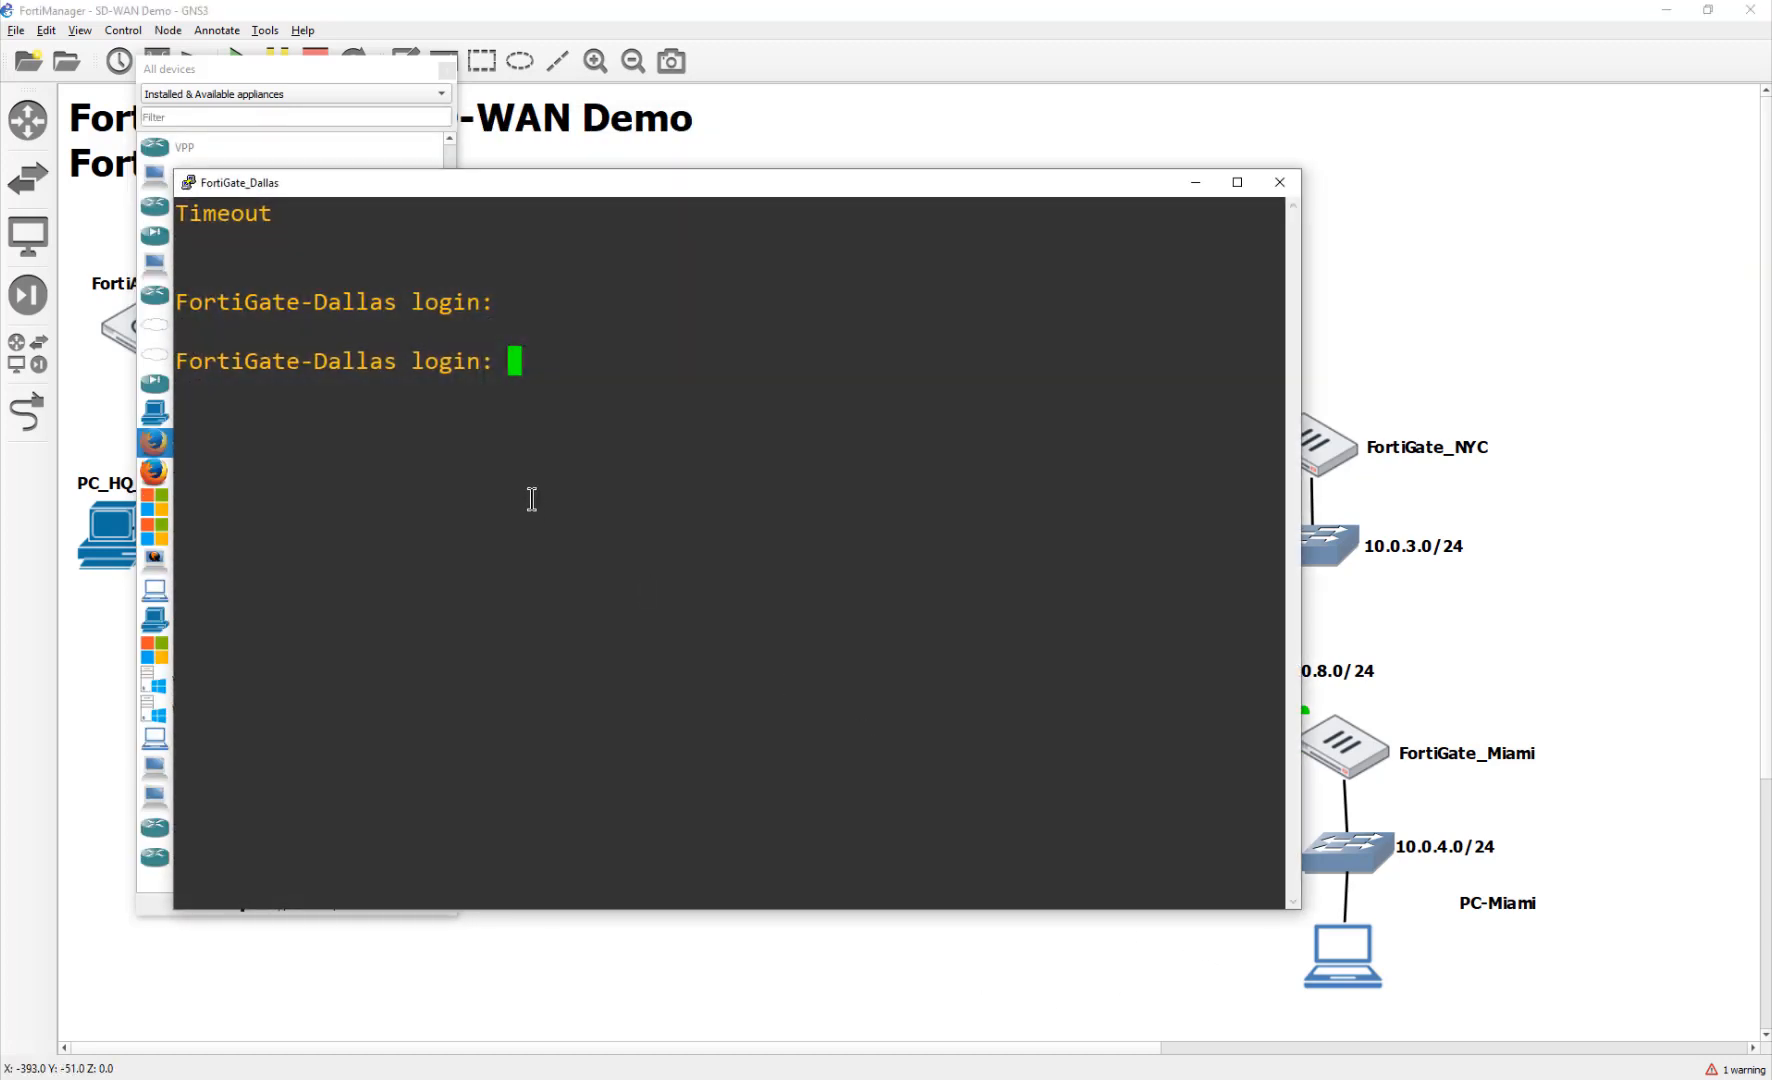
{"action": "type", "text": "admin"}
{"action": "key", "text": "Return"}
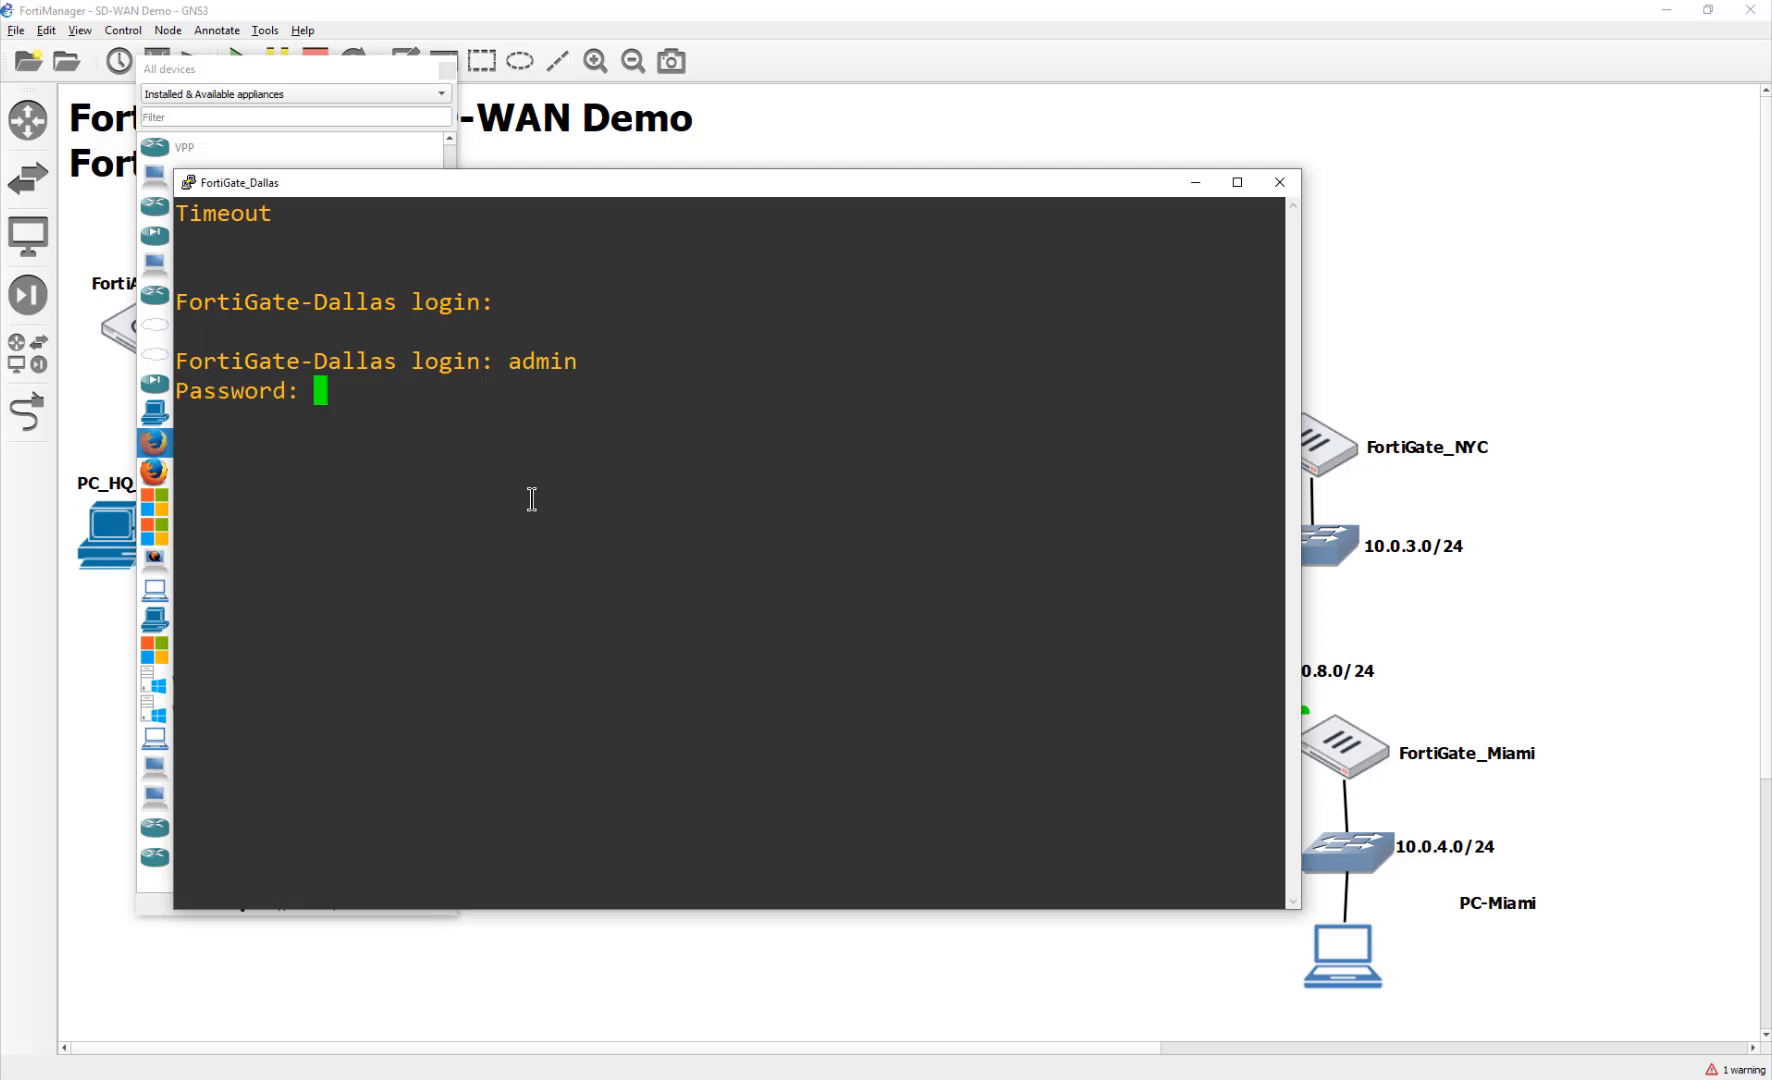
{"action": "type", "text": "********"}
{"action": "key", "text": "Return"}
{"action": "type", "text": "config sys int"}
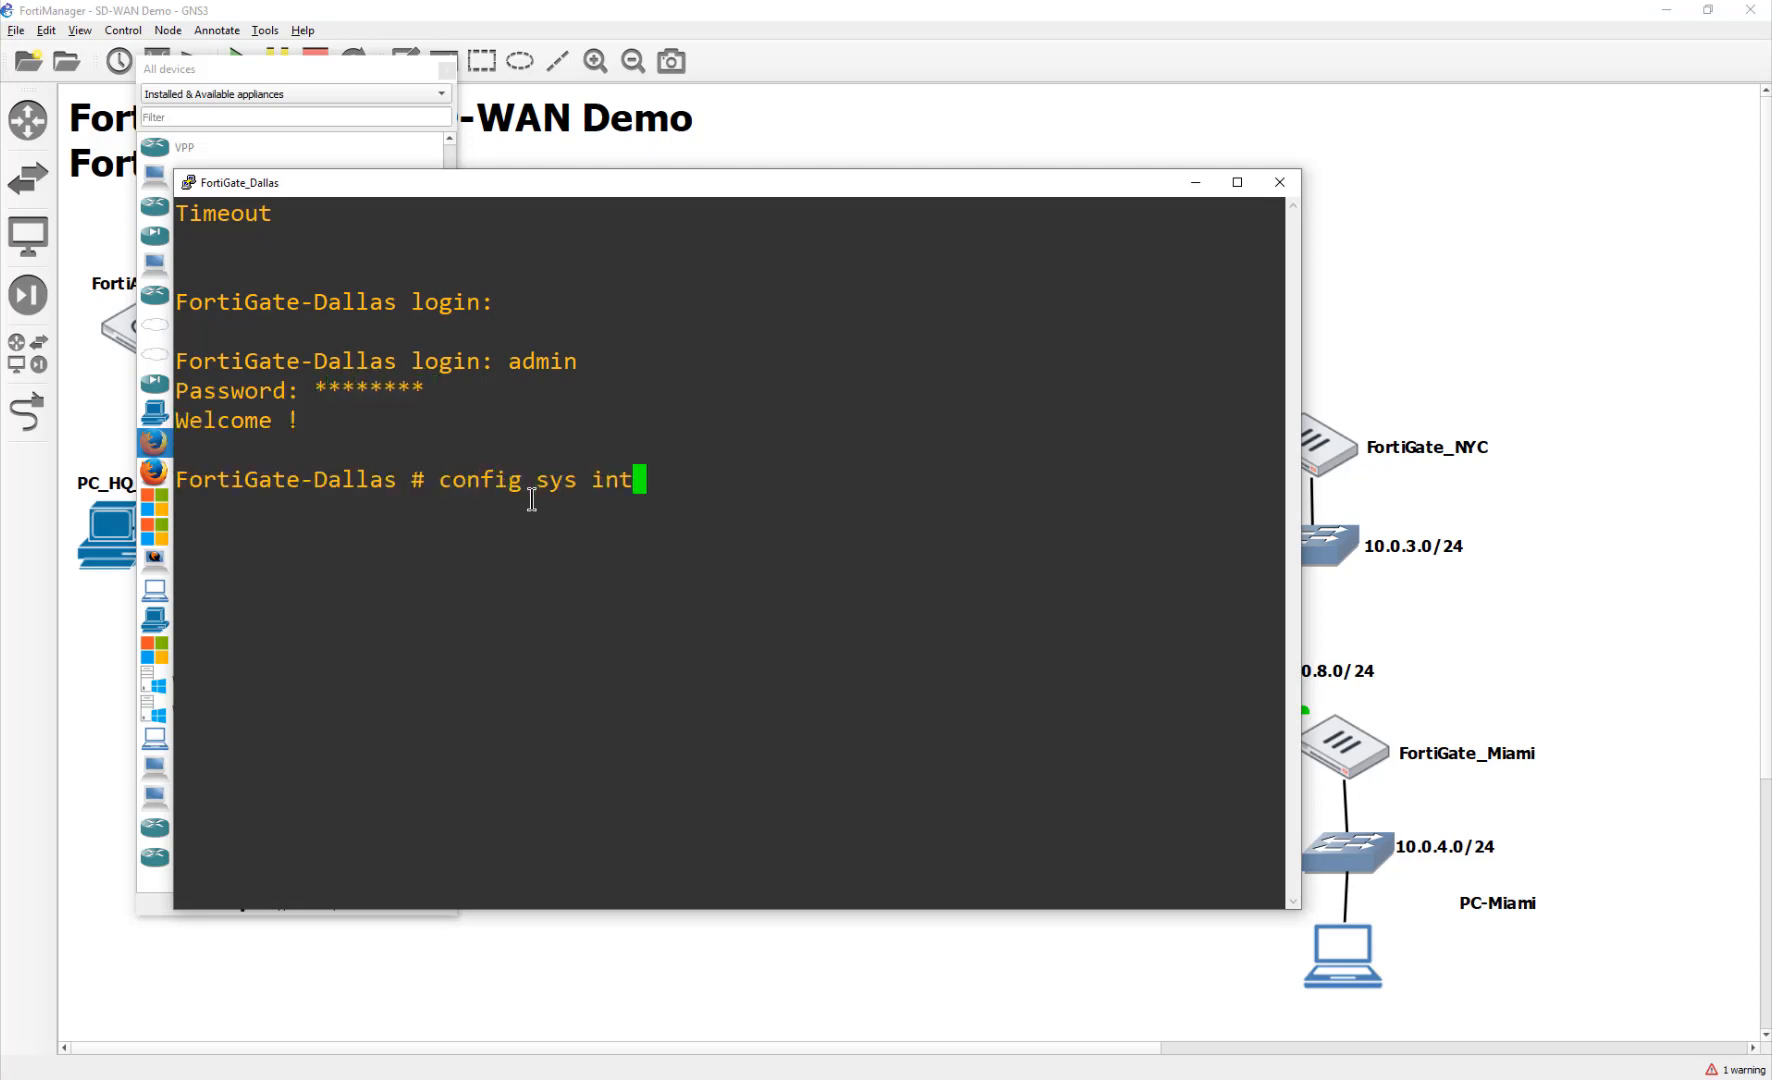
{"action": "key", "text": "Return"}
{"action": "type", "text": "show"}
{"action": "key", "text": "Return"}
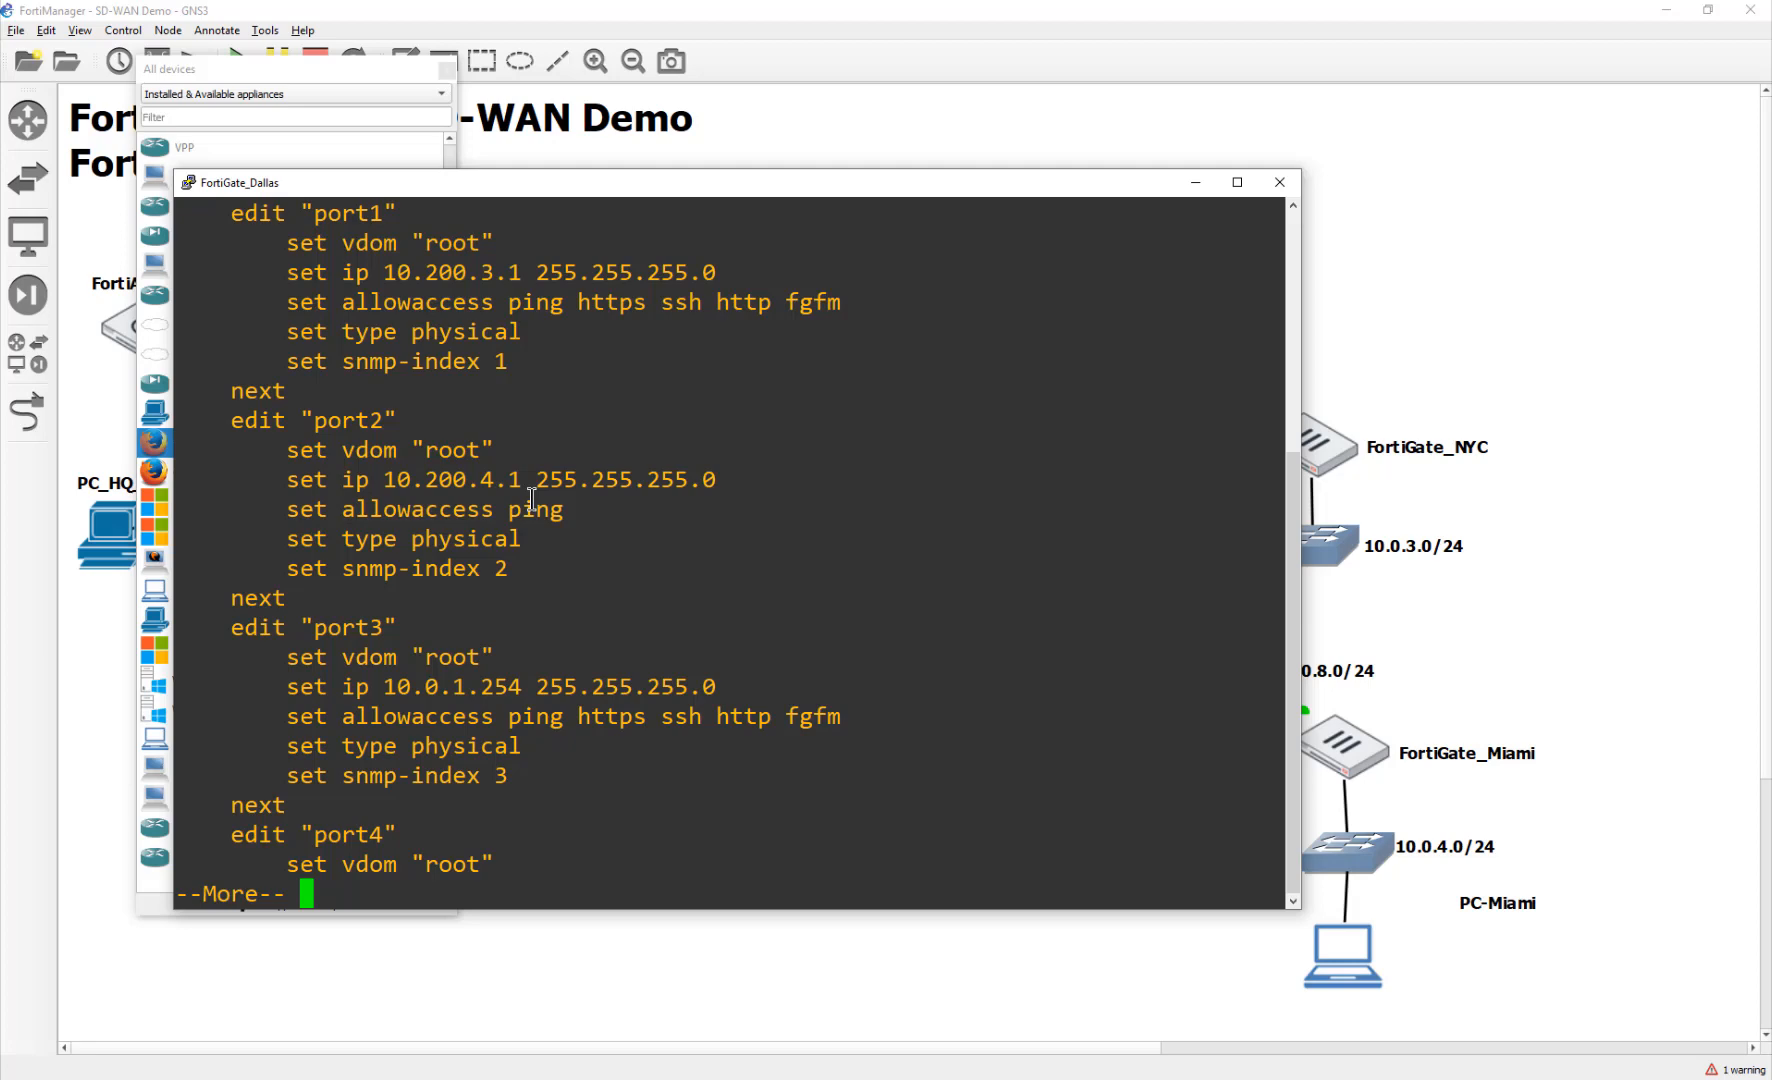
{"action": "key", "text": "space"}
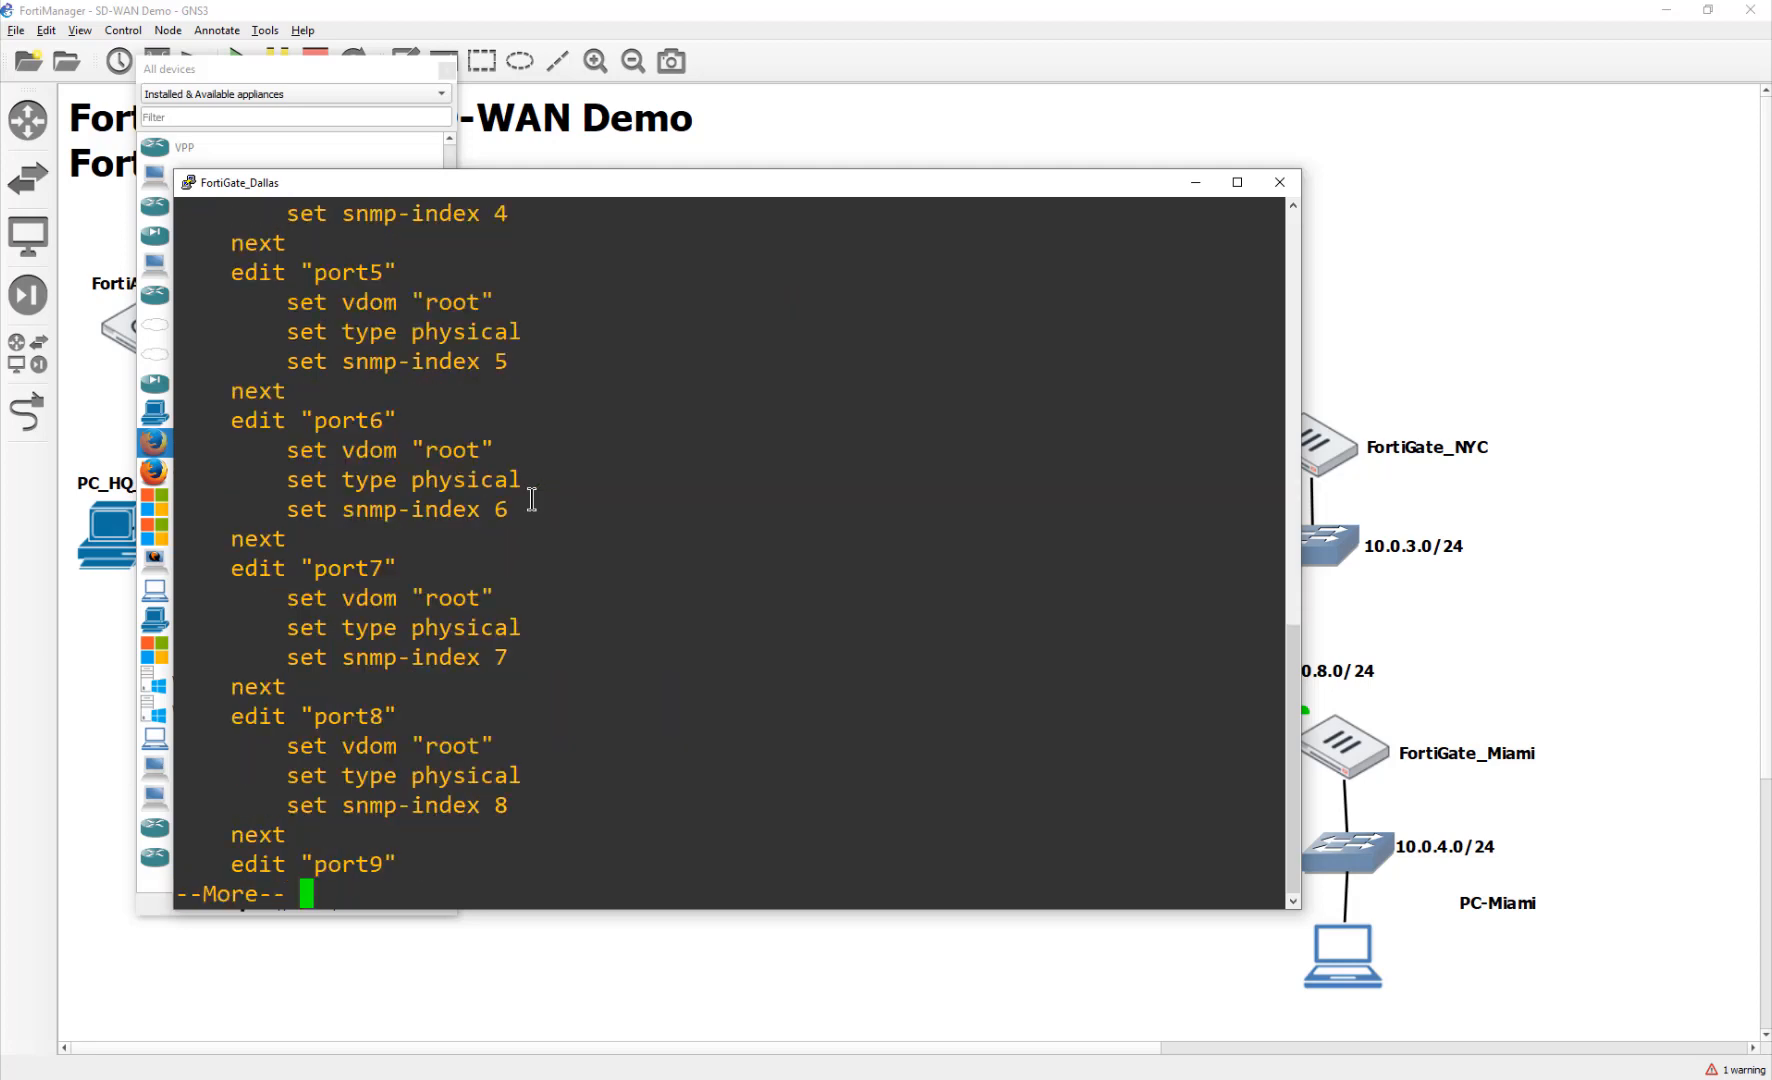
{"action": "key", "text": "space"}
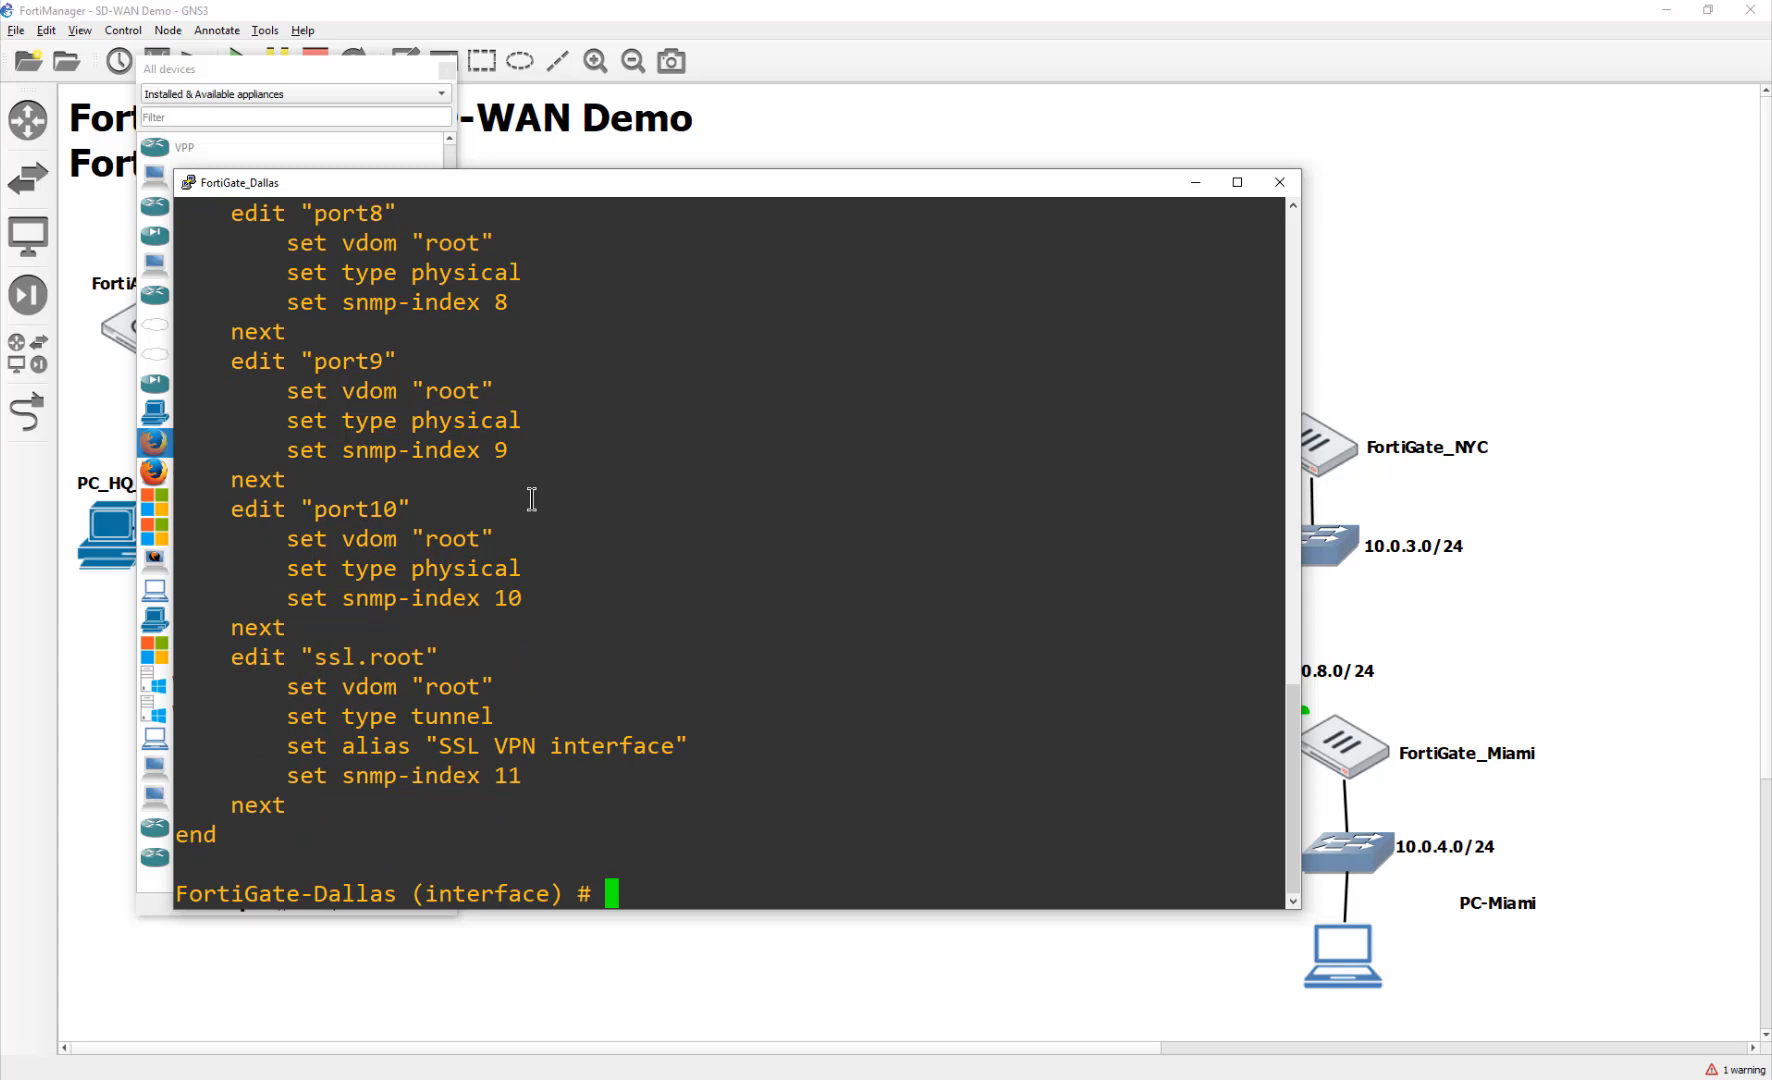
Step: Set port3's IP to 10.0.2.254/24, end the config, and close the console
{"action": "type", "text": "edit port3"}
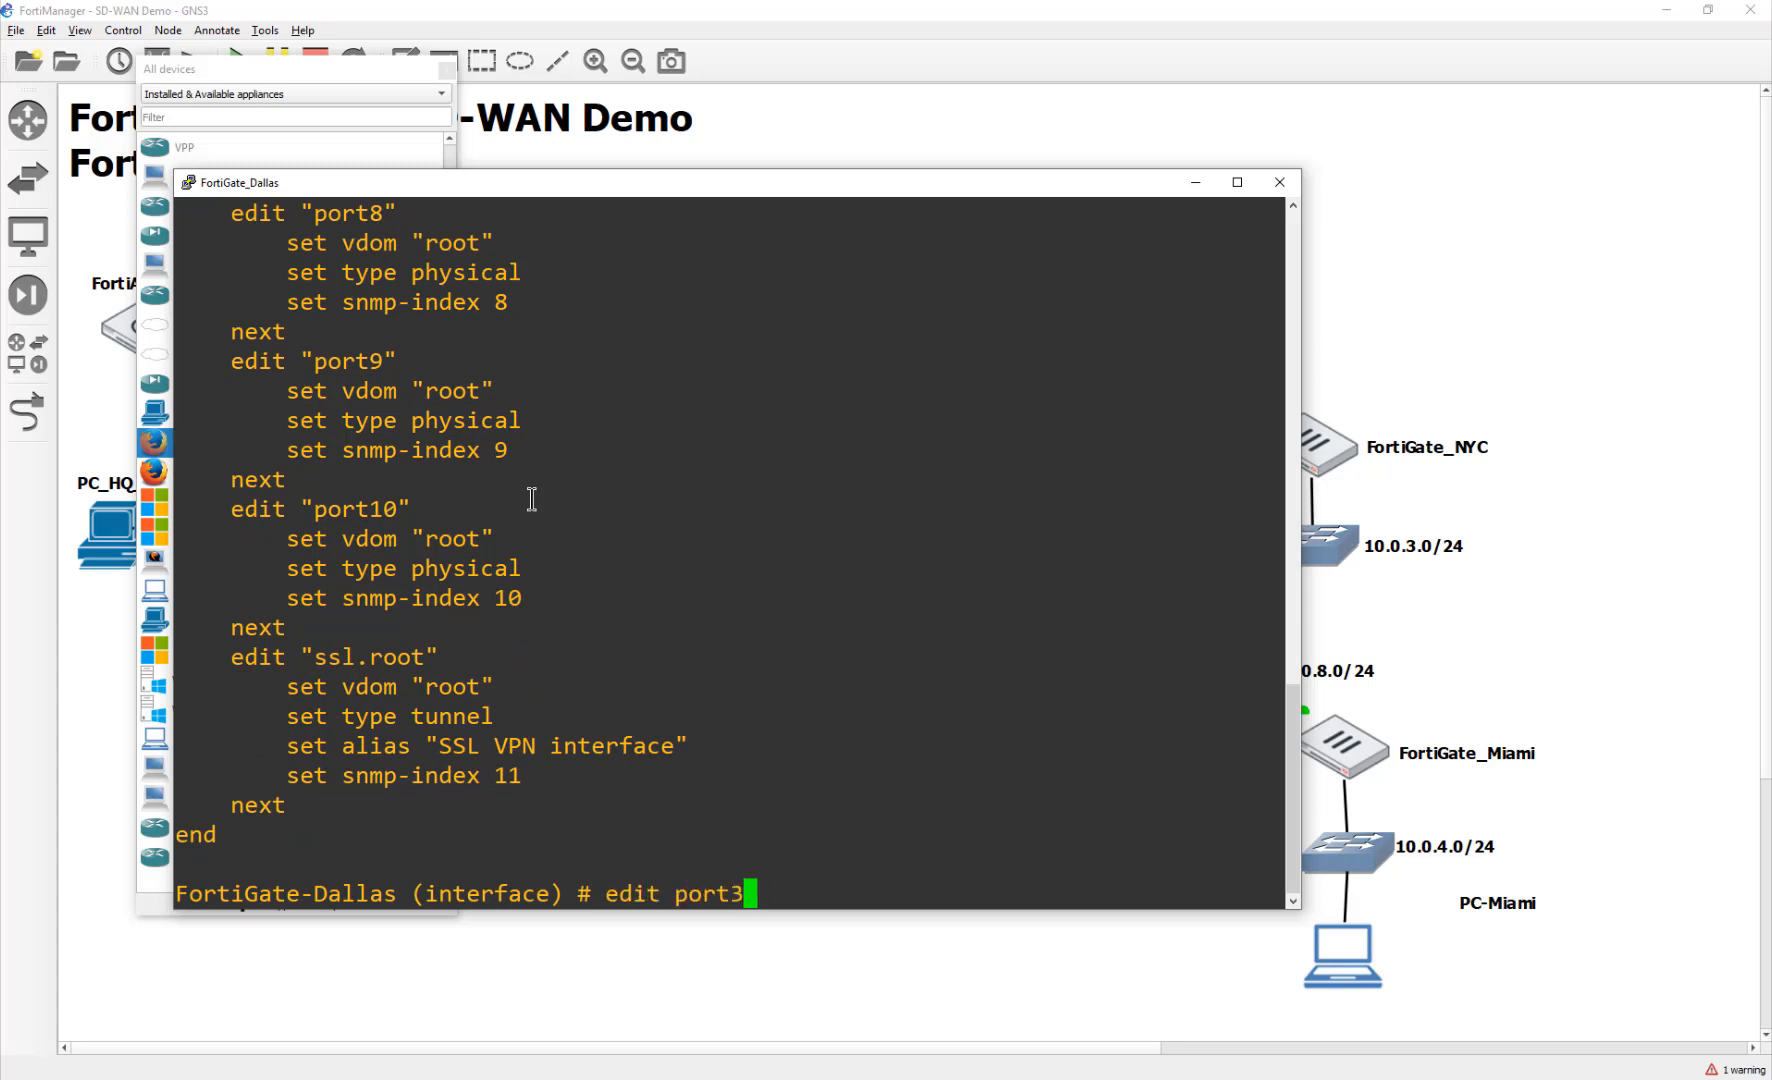
{"action": "key", "text": "Return"}
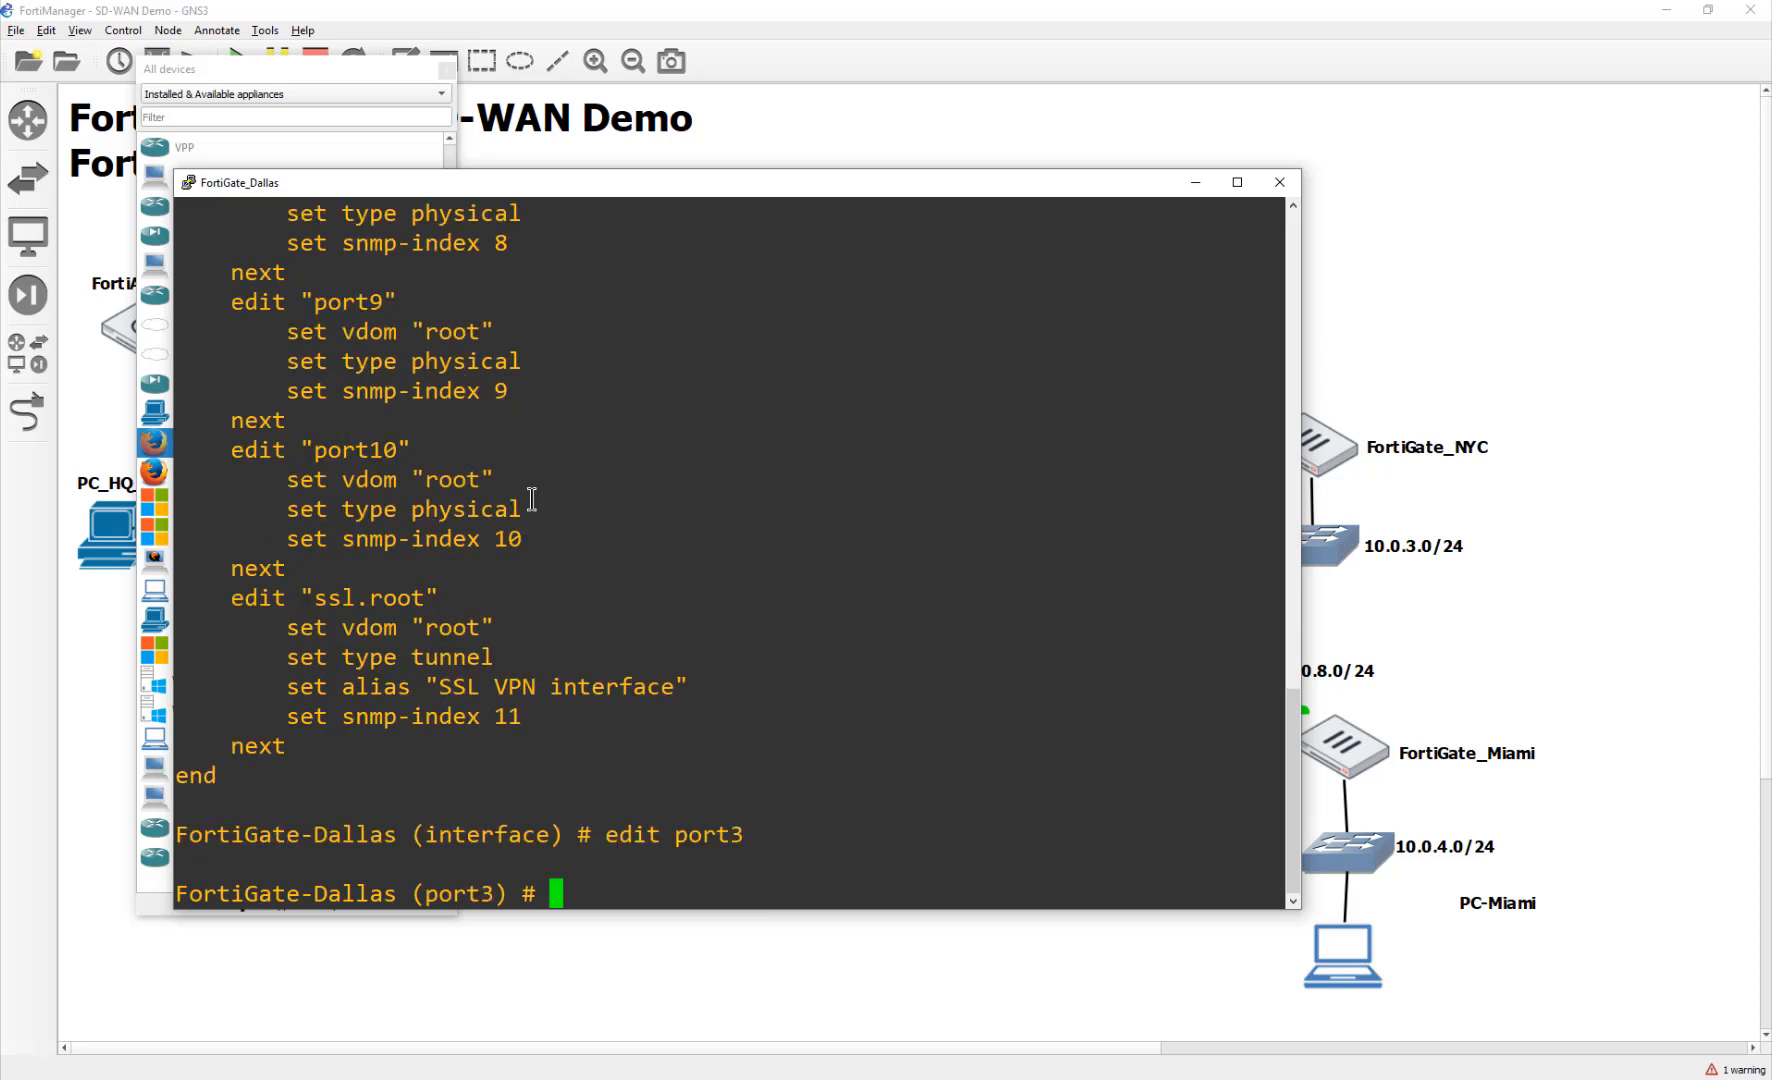
{"action": "type", "text": "show"}
{"action": "key", "text": "Return"}
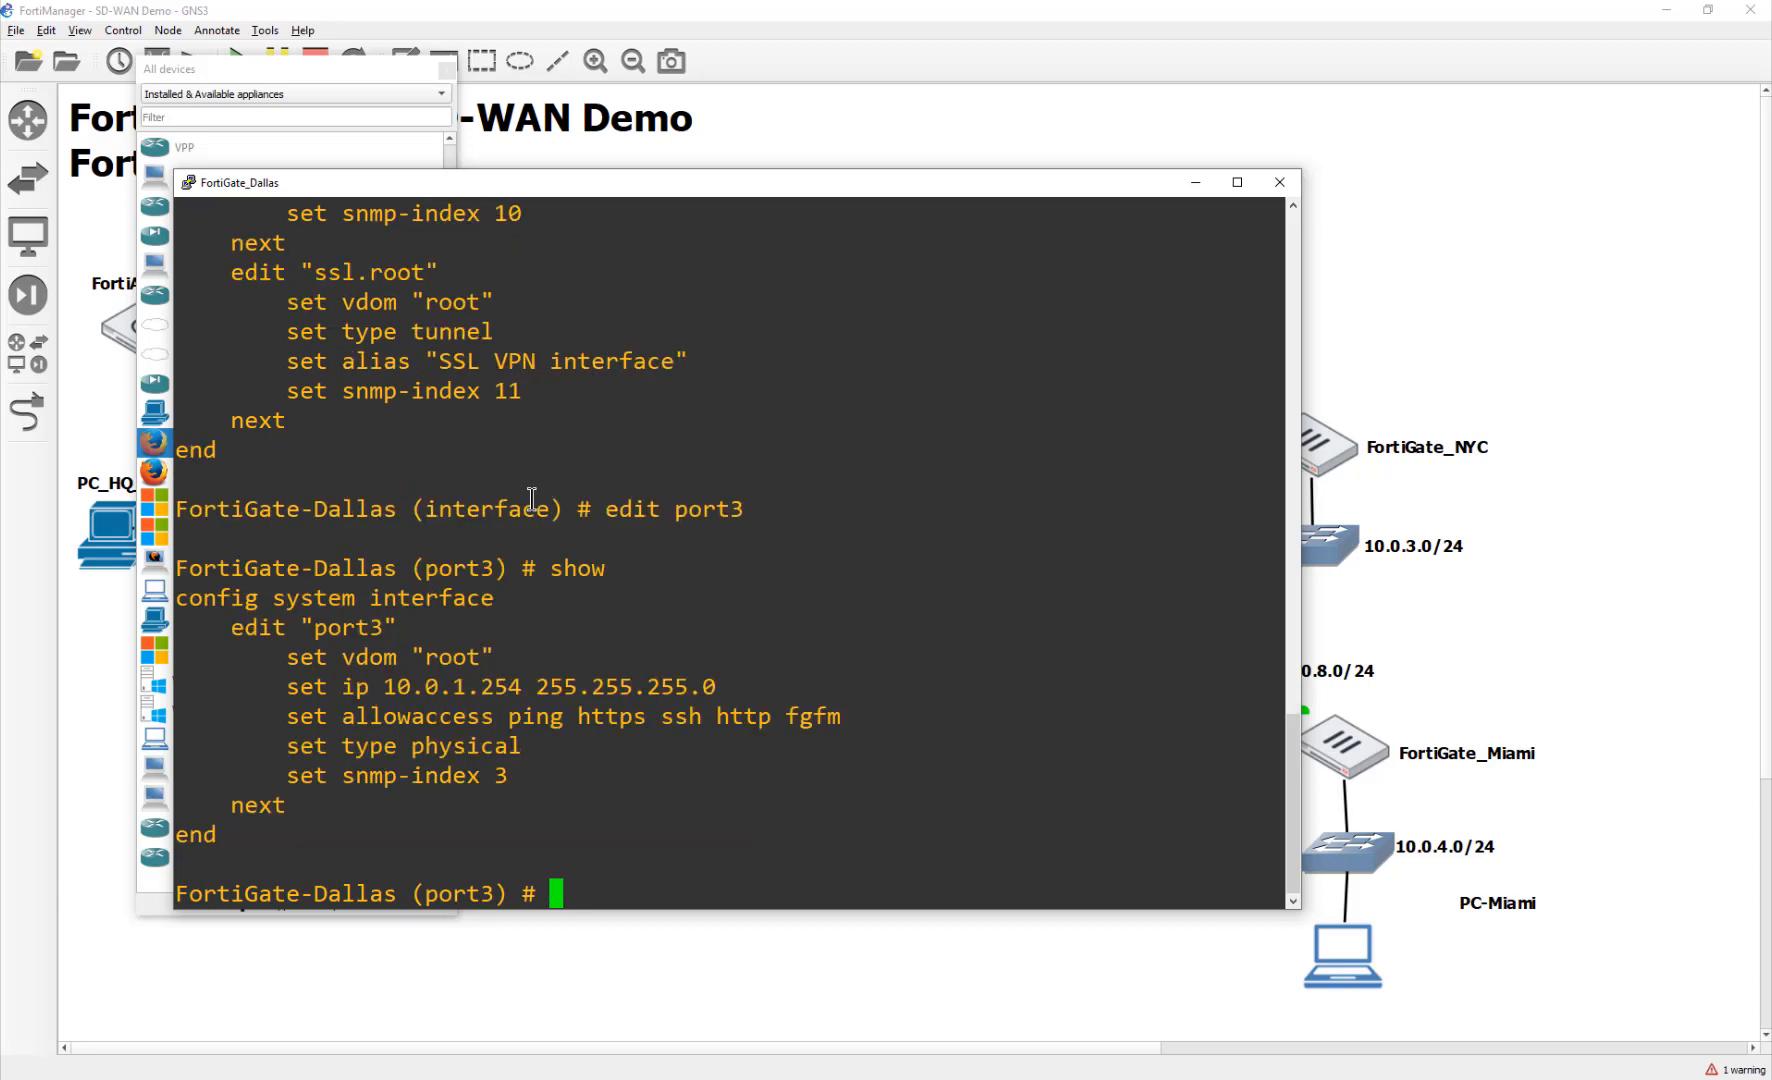
{"action": "type", "text": "set ip 10.0.2."}
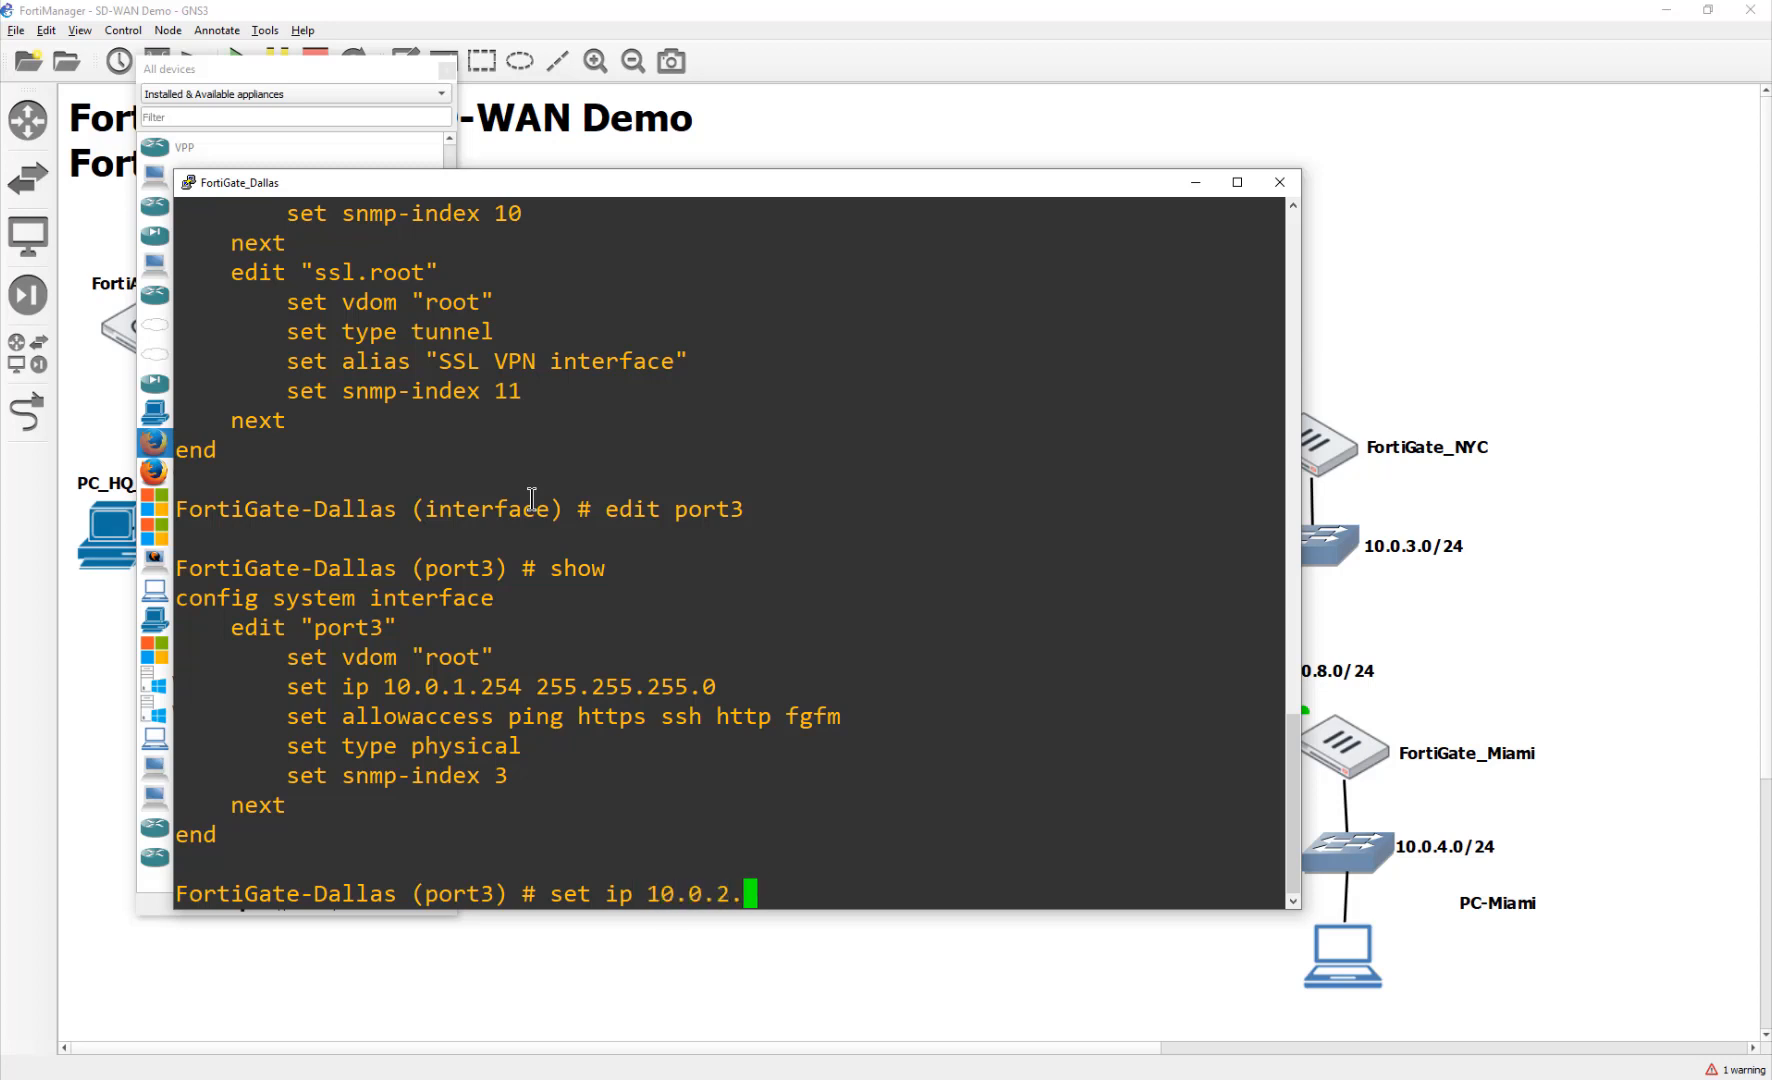
{"action": "type", "text": "254/24"}
{"action": "key", "text": "Return"}
{"action": "type", "text": "end"}
{"action": "key", "text": "Return"}
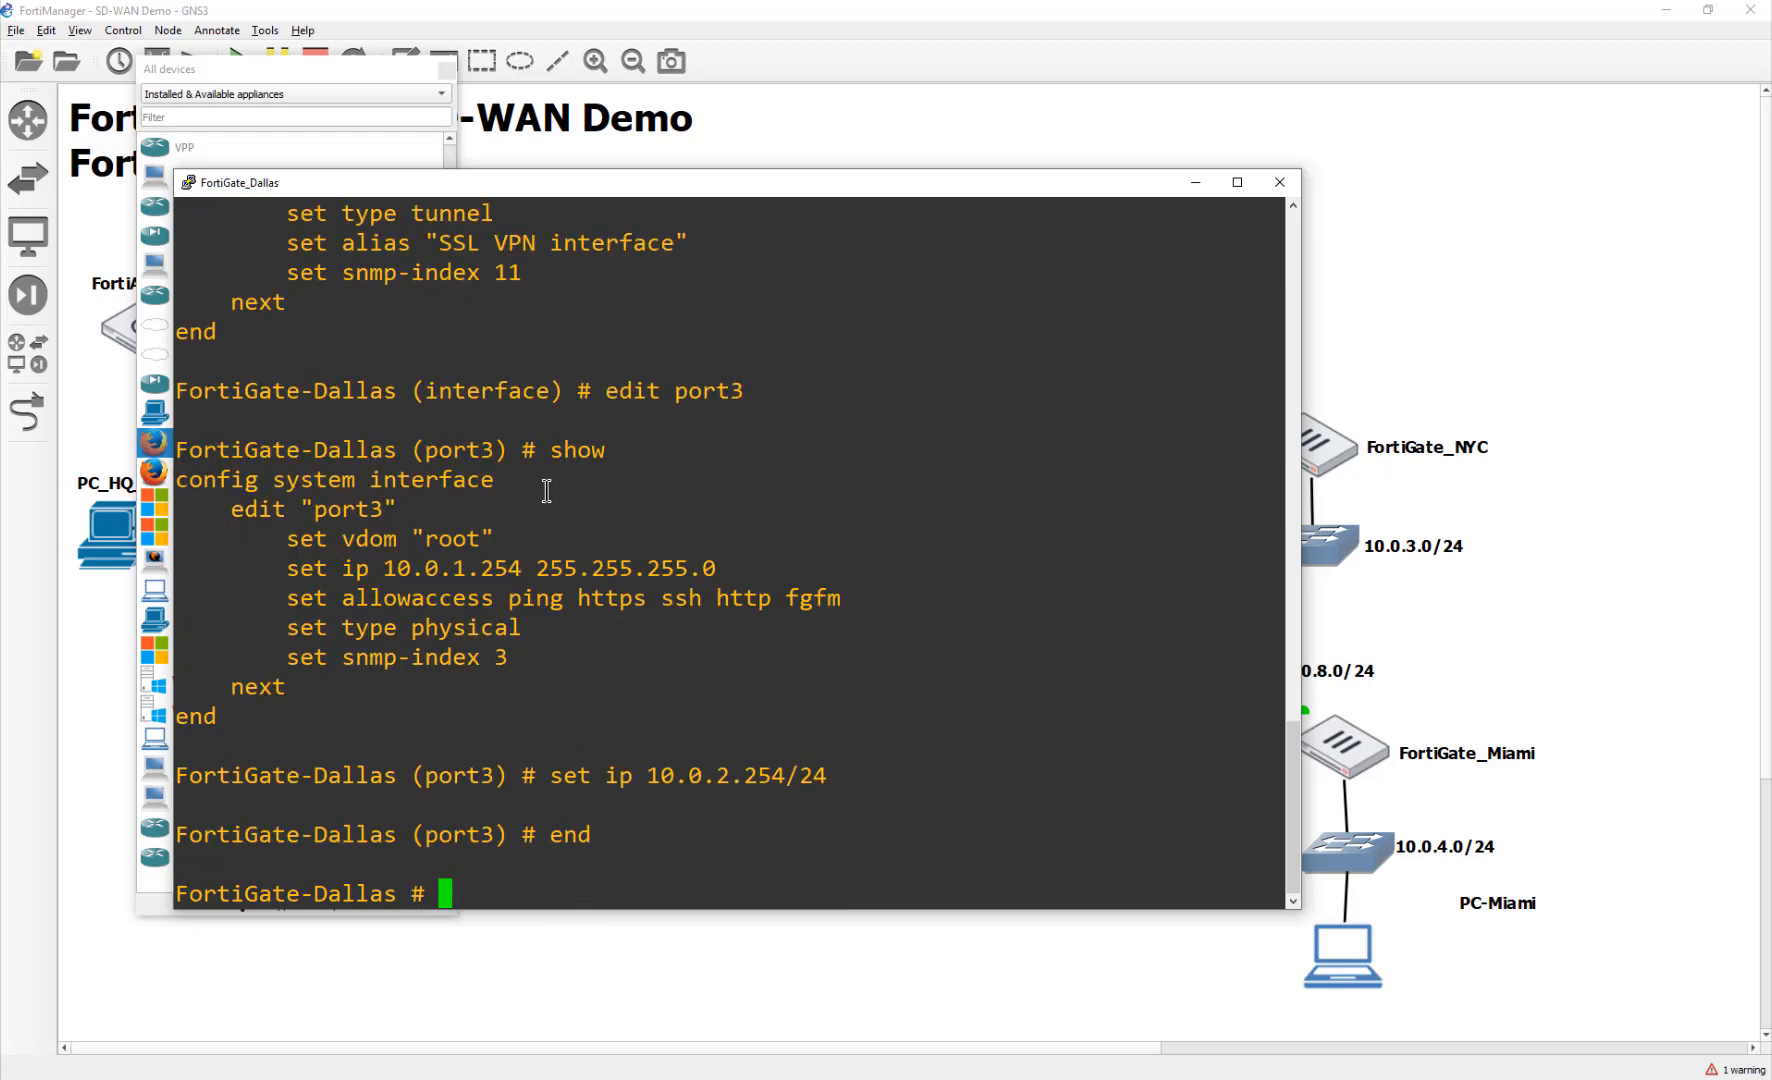
{"action": "left_click", "coordinate": [1279, 183]}
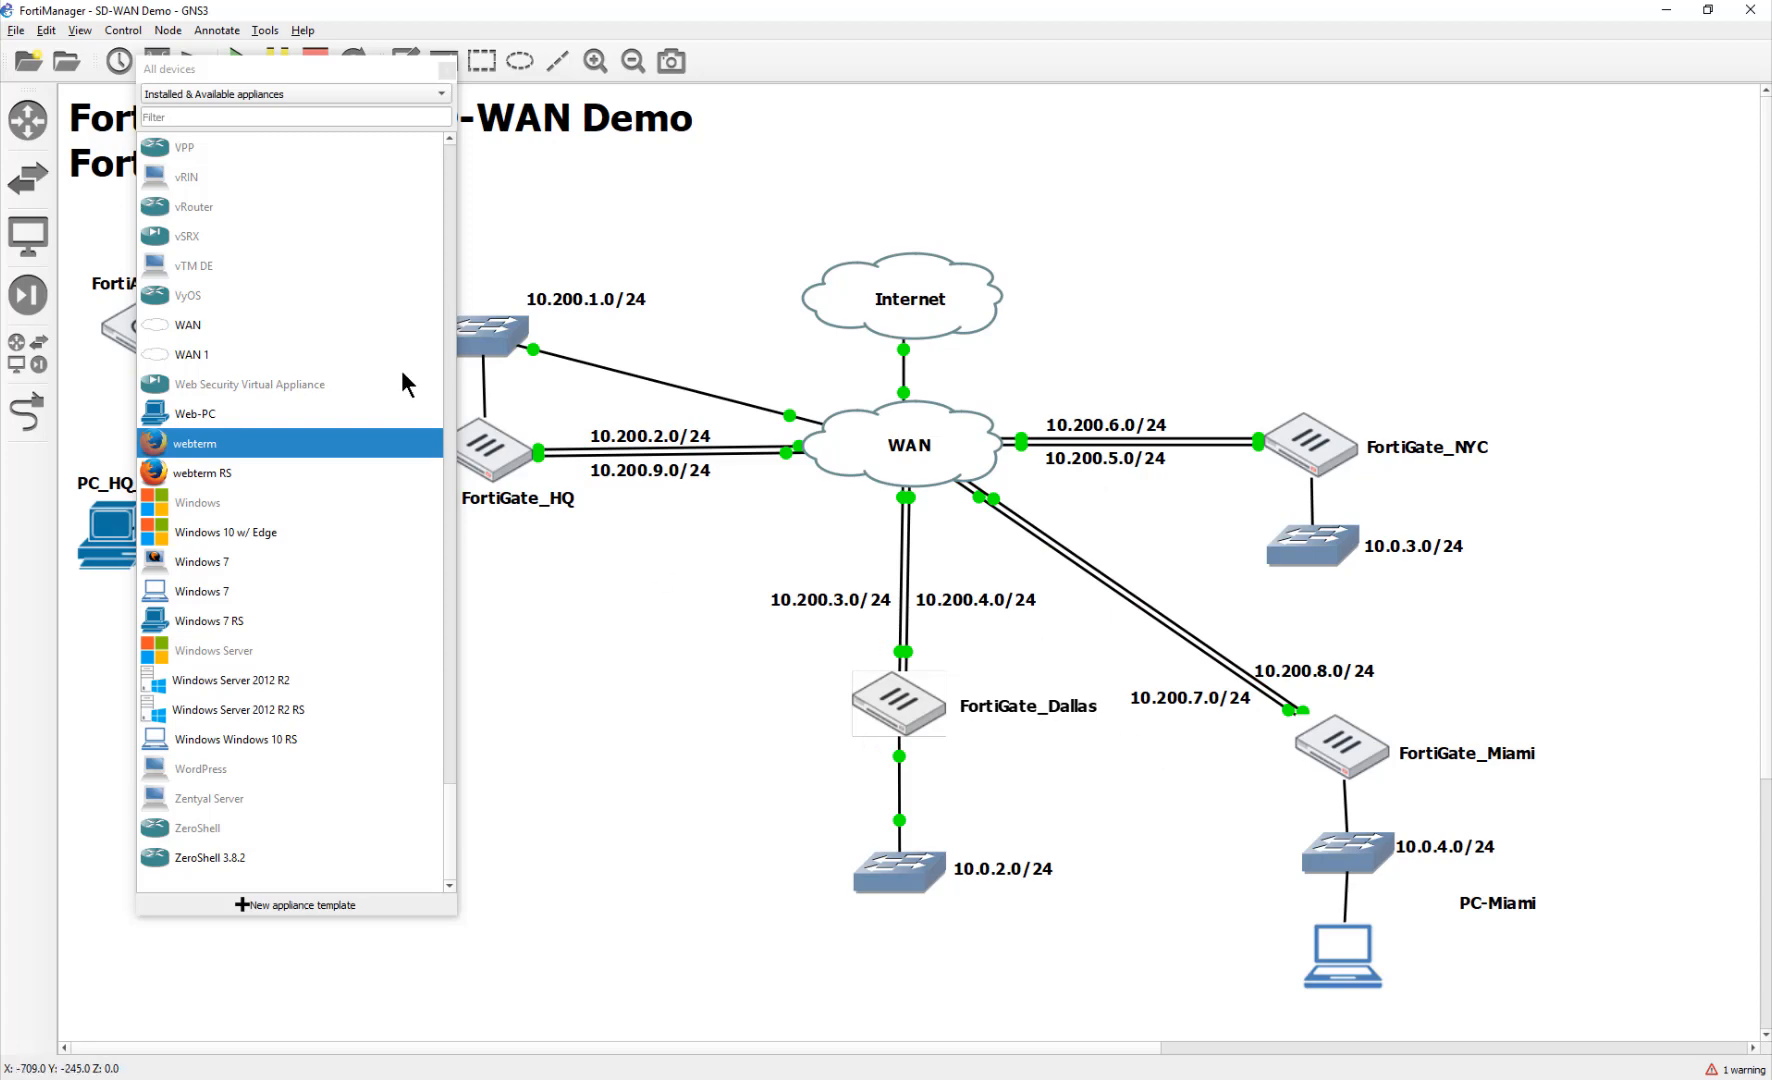
Step: Back in FortiManager, save the LAN interface and verify that the Dallas mapping shows 10.0.2.254/255.255.255.0
{"action": "key", "text": "alt+Tab"}
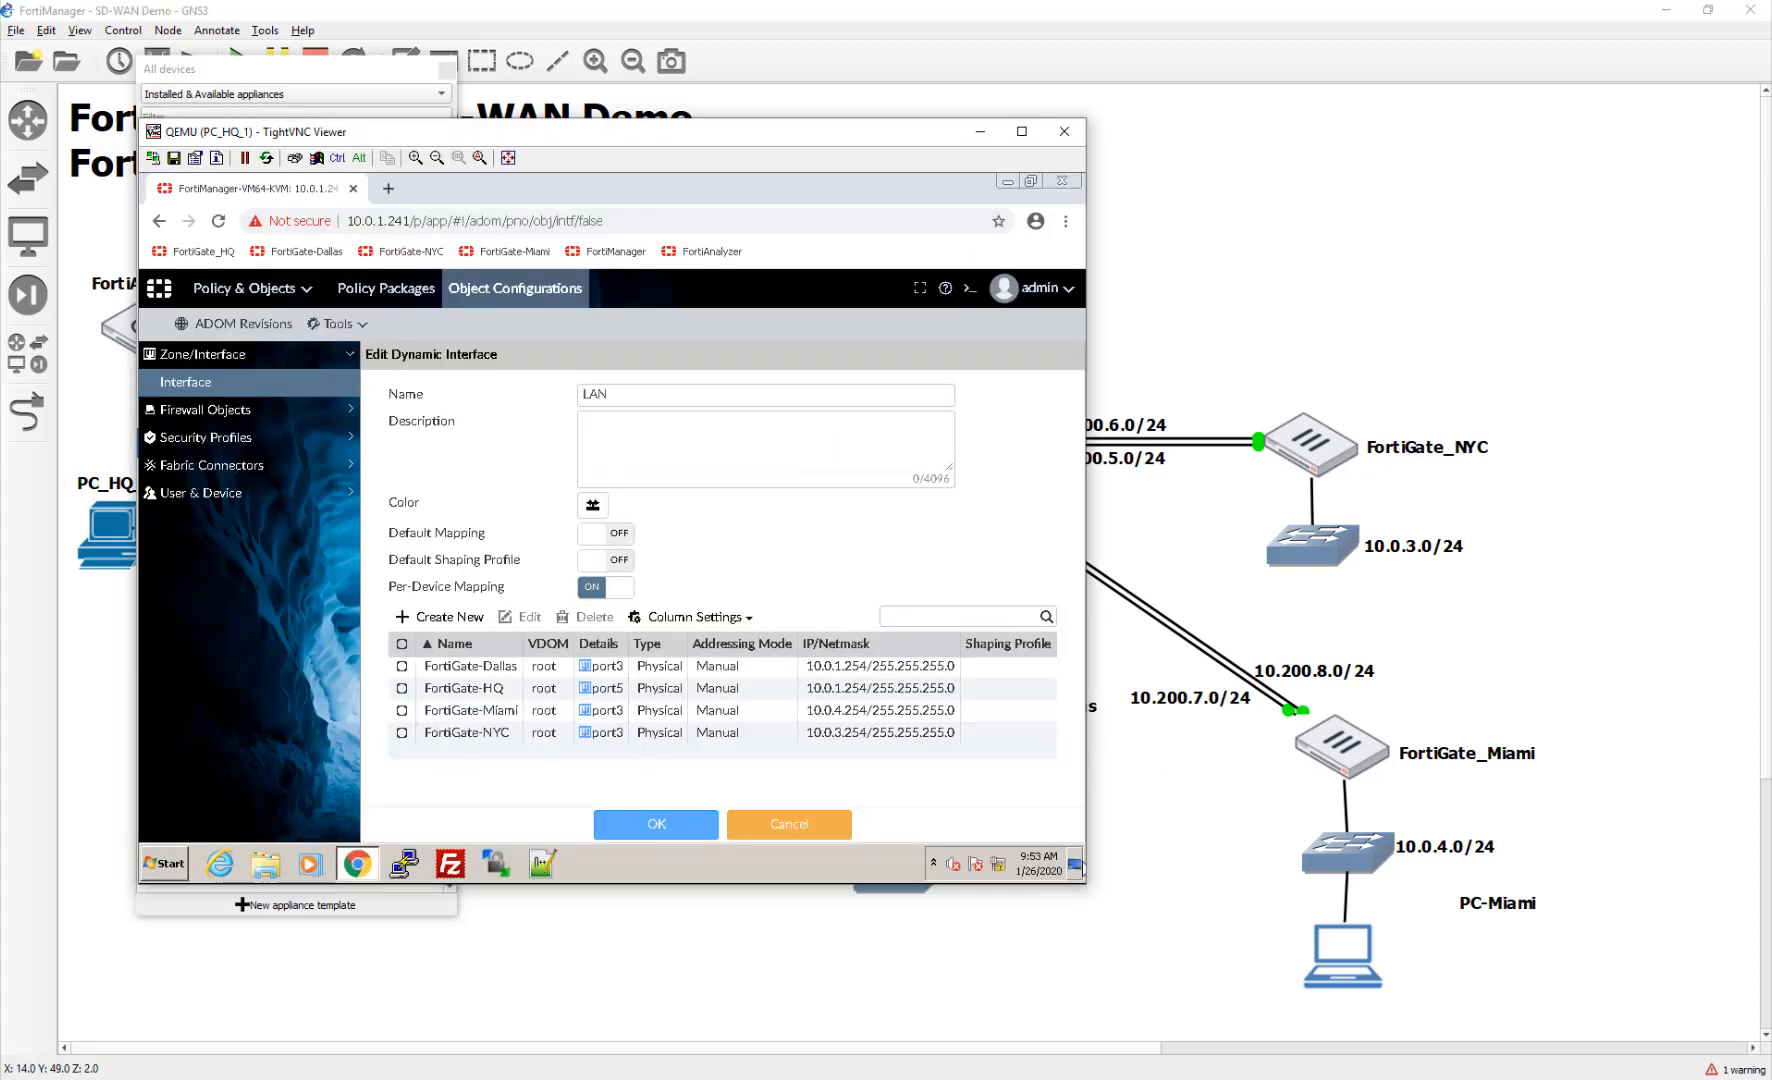
{"action": "left_click", "coordinate": [676, 826]}
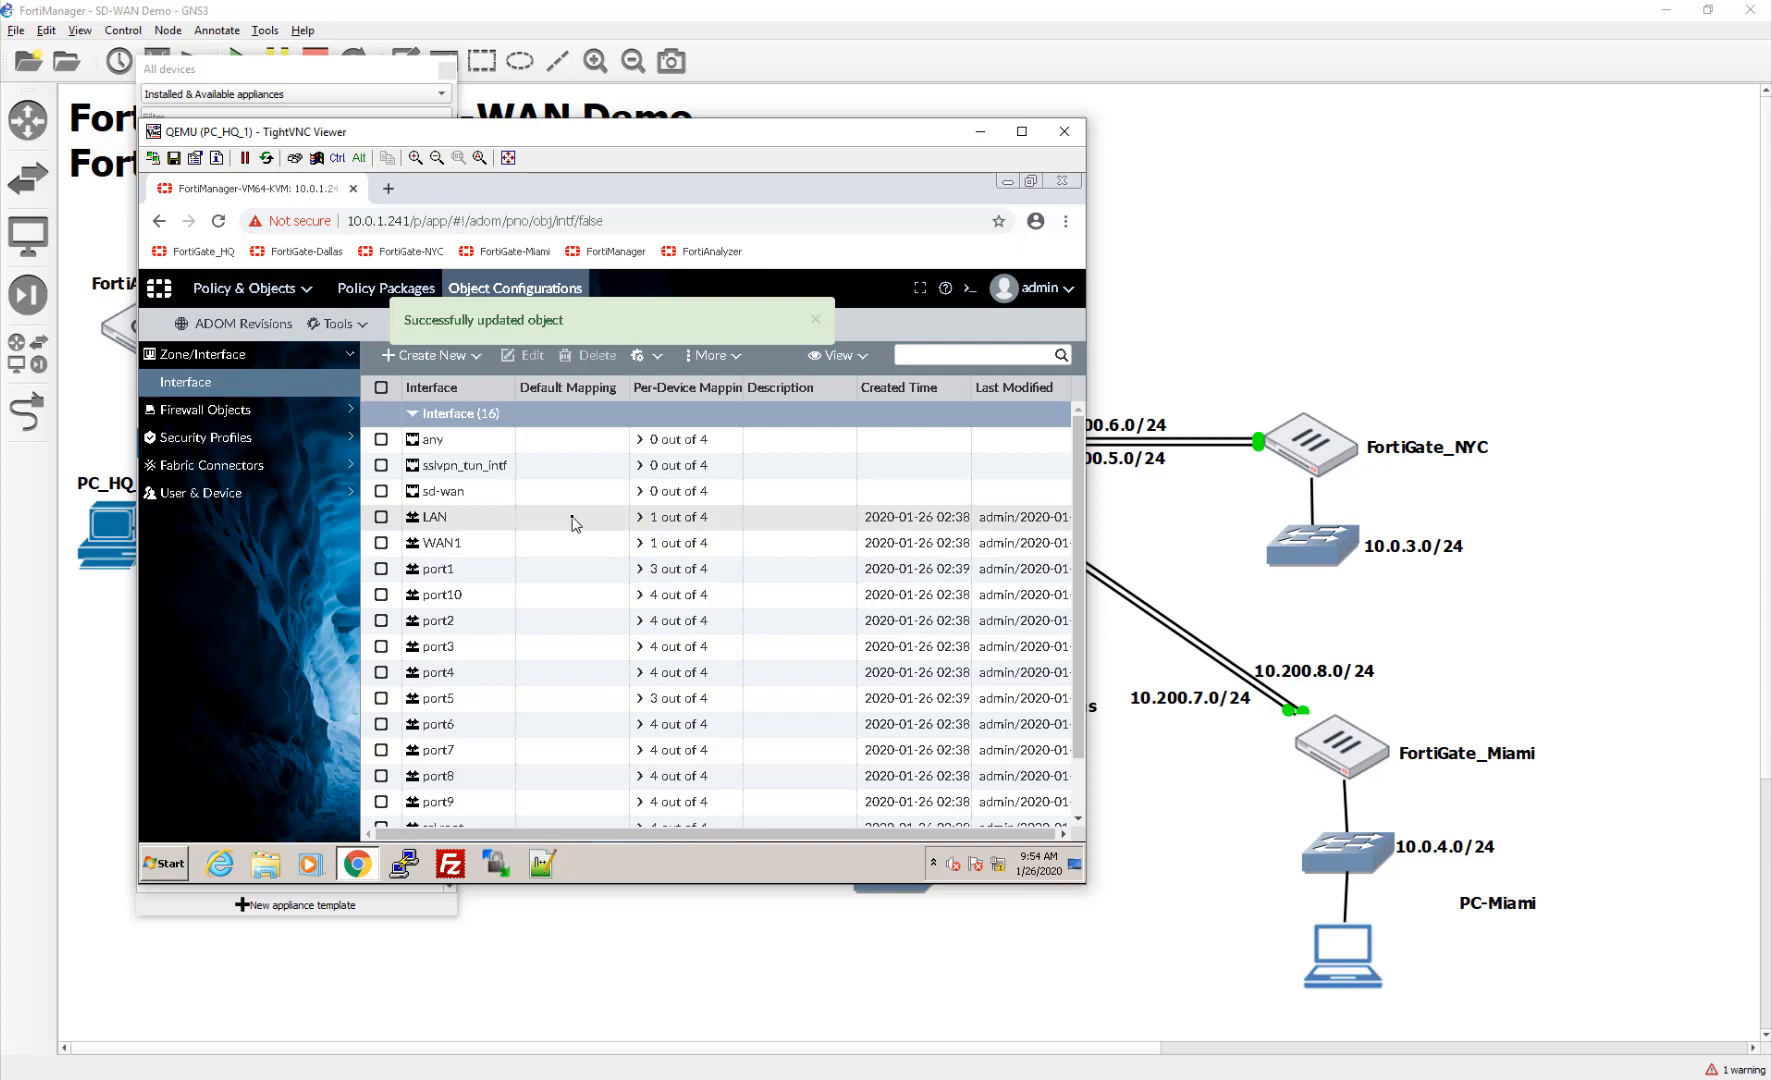
{"action": "double_click", "coordinate": [728, 522]}
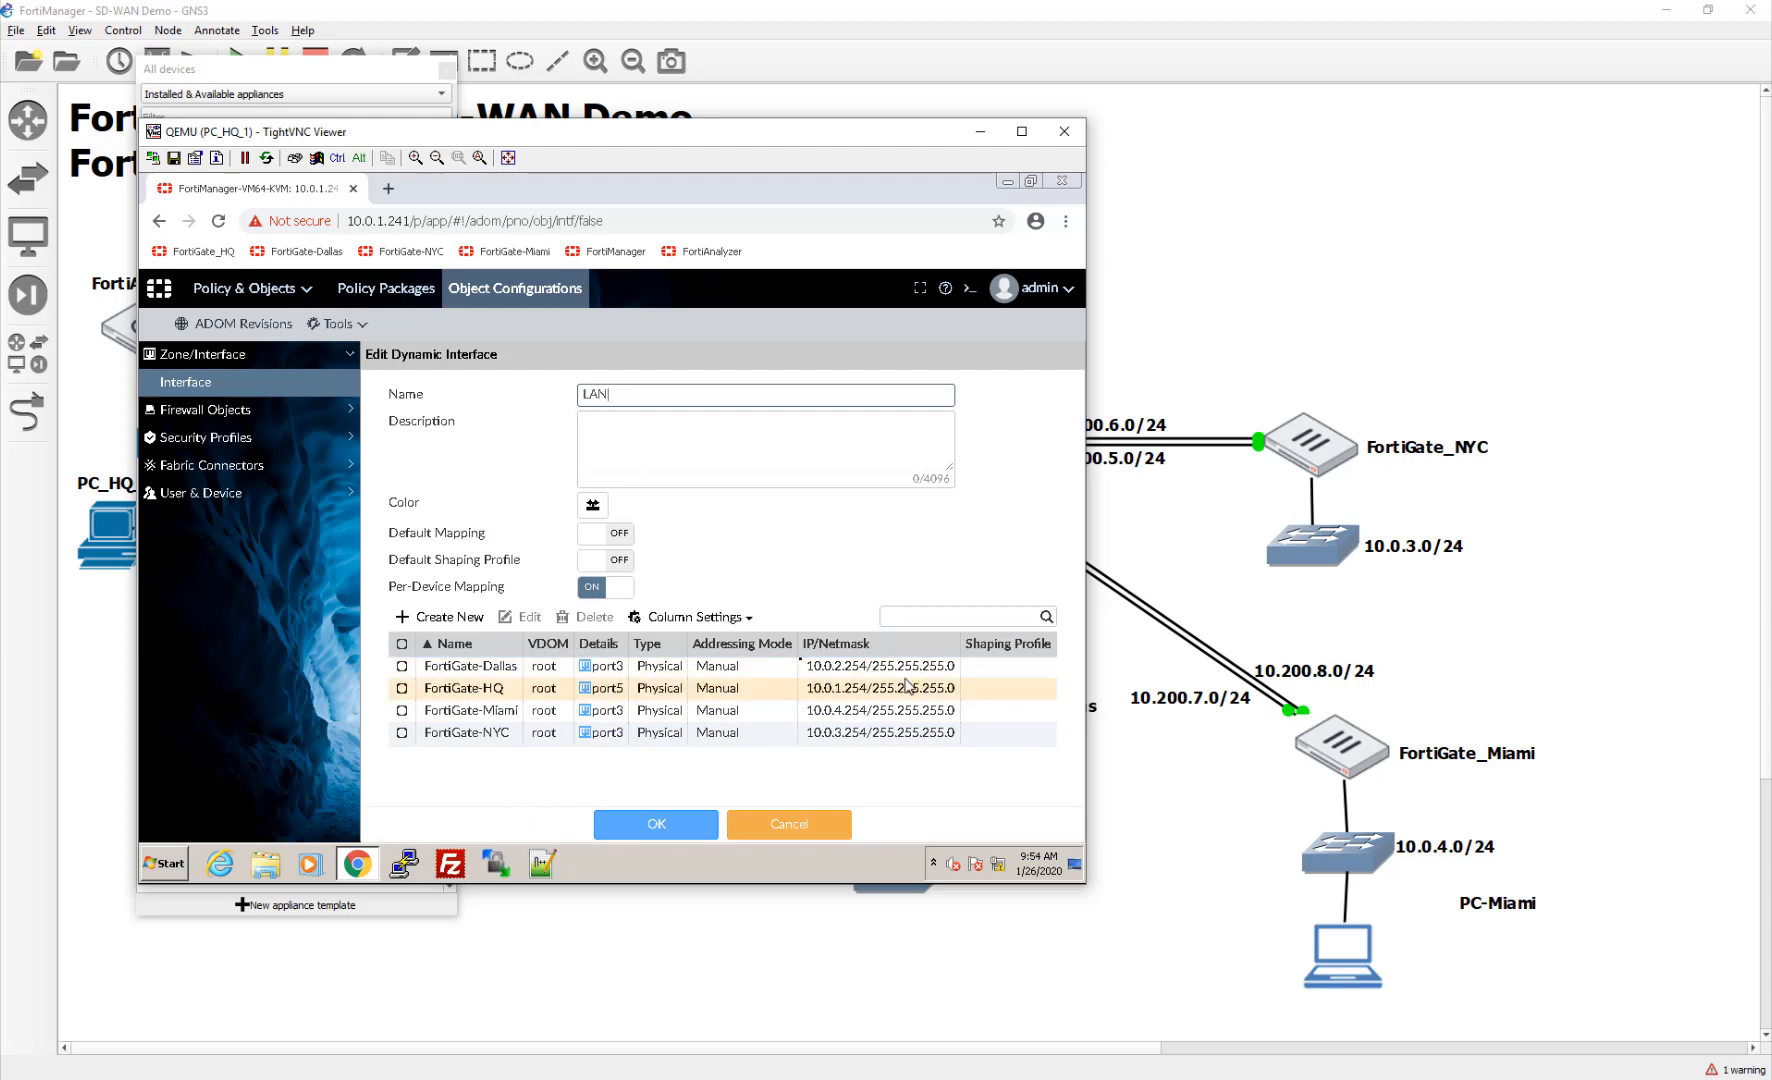
{"action": "left_click", "coordinate": [640, 824]}
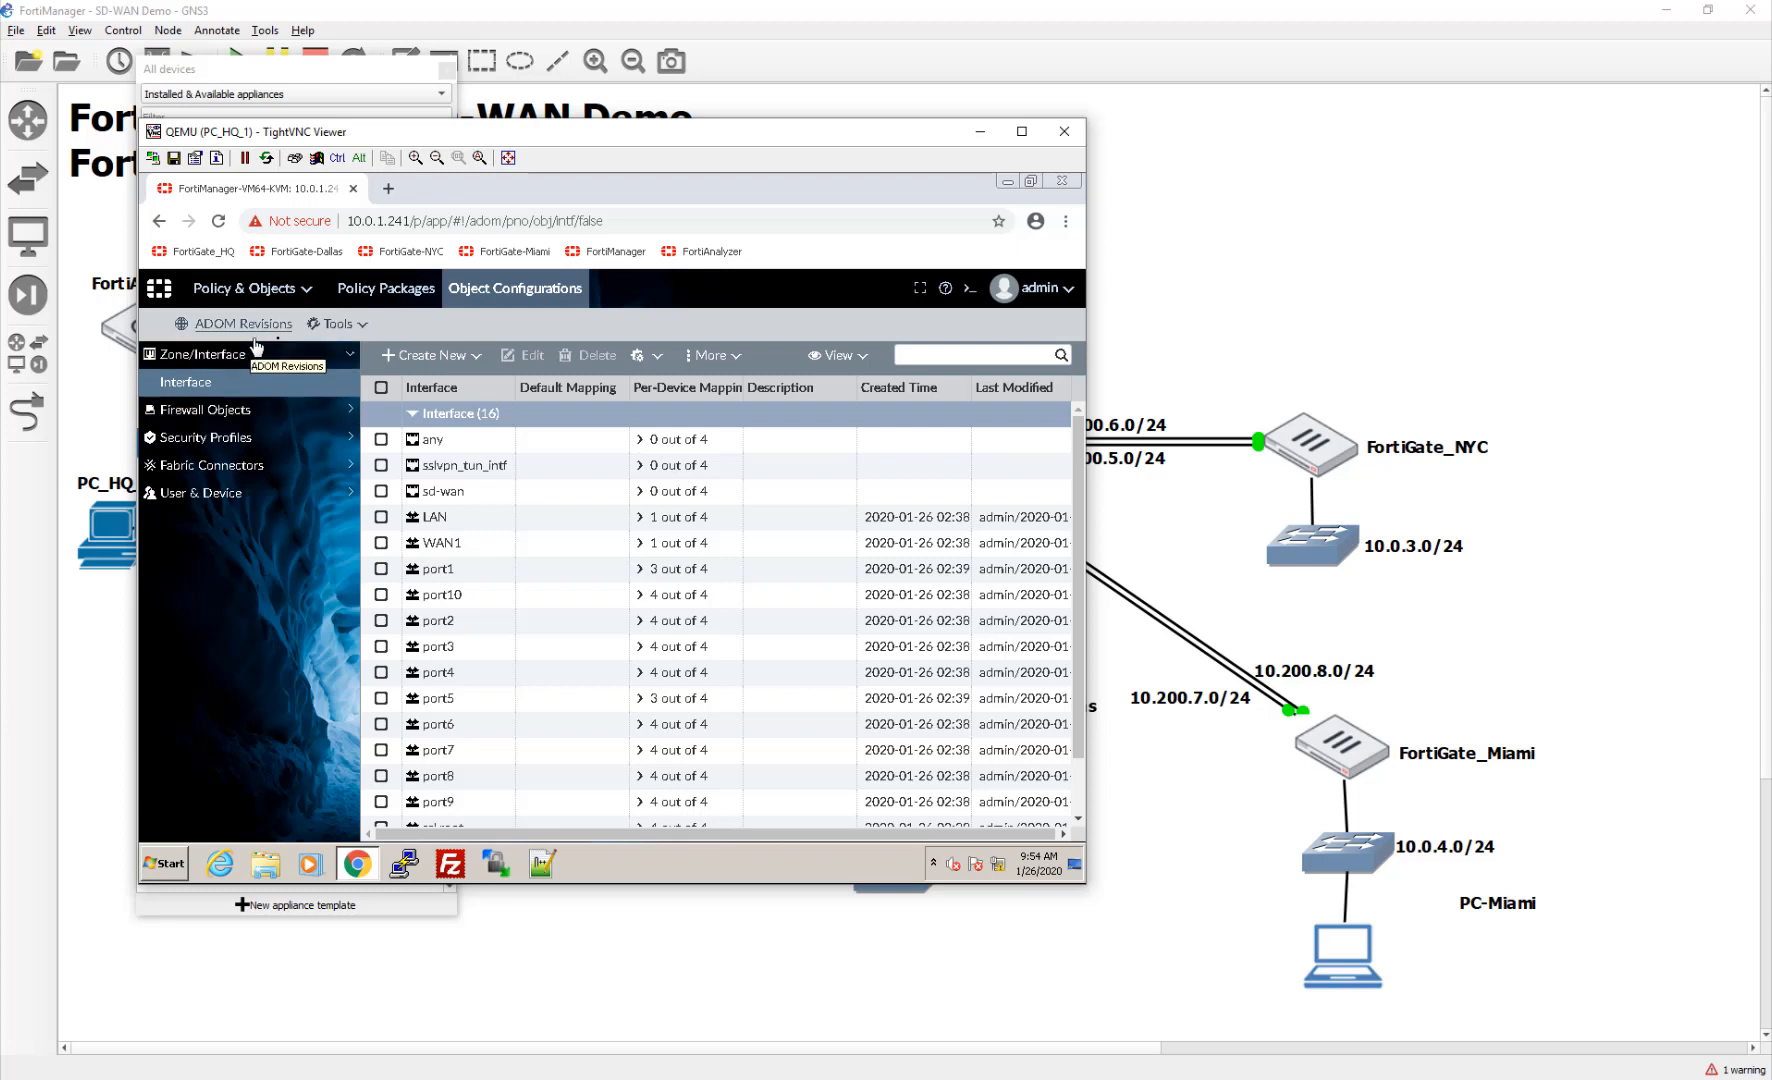
{"action": "left_click", "coordinate": [365, 290]}
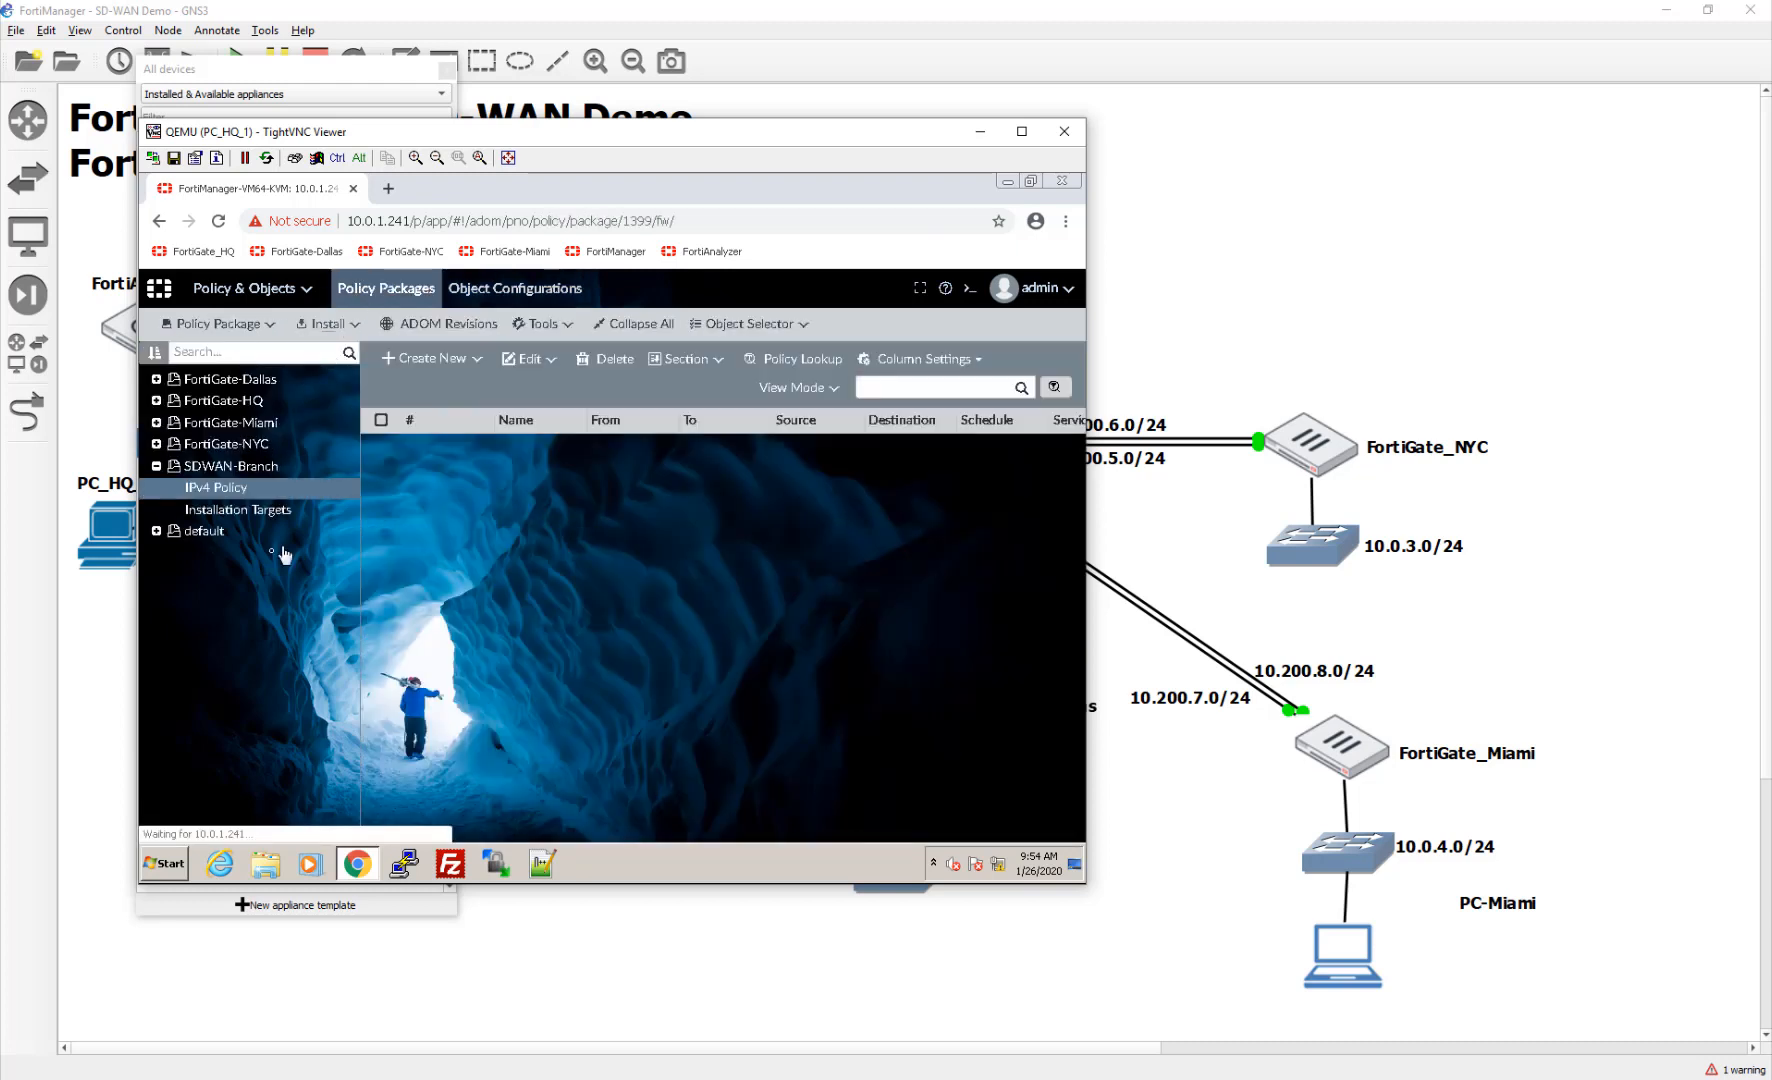
Step: Add FortiGate-Dallas, Miami and NYC as SDWAN-Branch installation targets, then return to Device Manager
{"action": "left_click", "coordinate": [255, 509]}
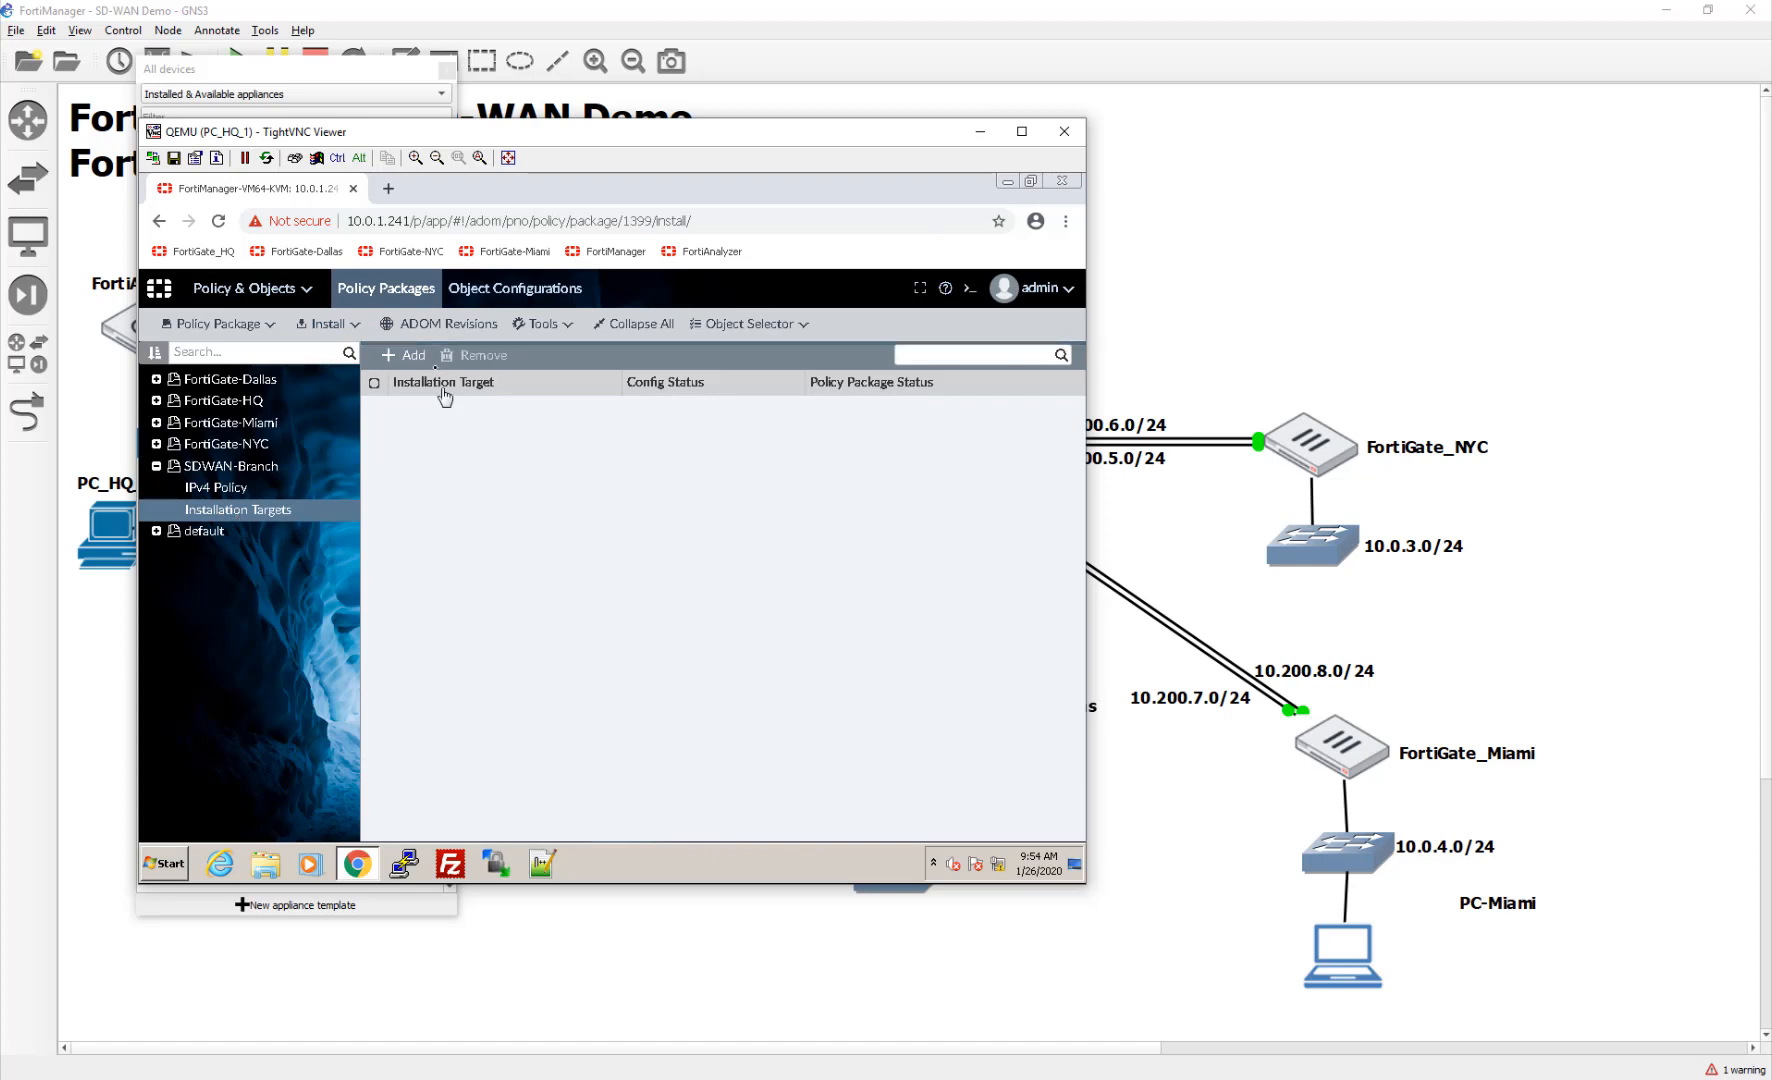
{"action": "left_click", "coordinate": [408, 355]}
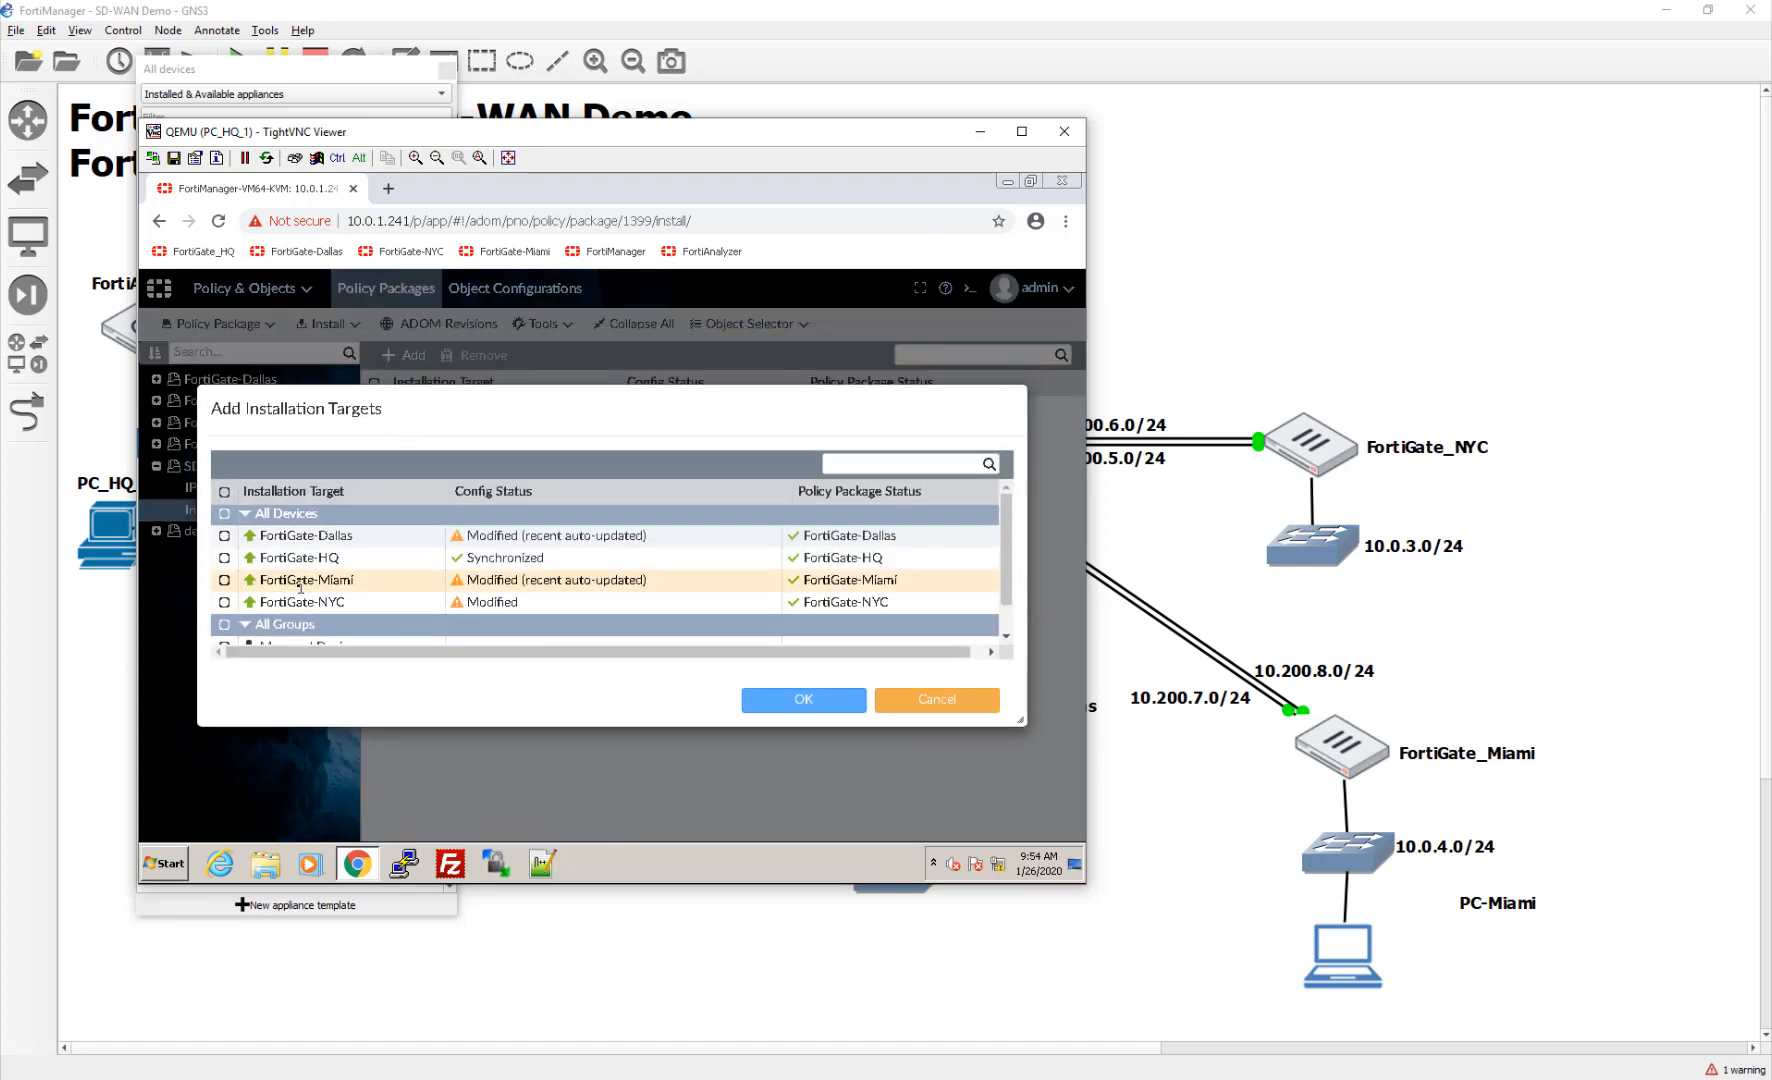
{"action": "left_click", "coordinate": [224, 580]}
{"action": "left_click", "coordinate": [224, 536]}
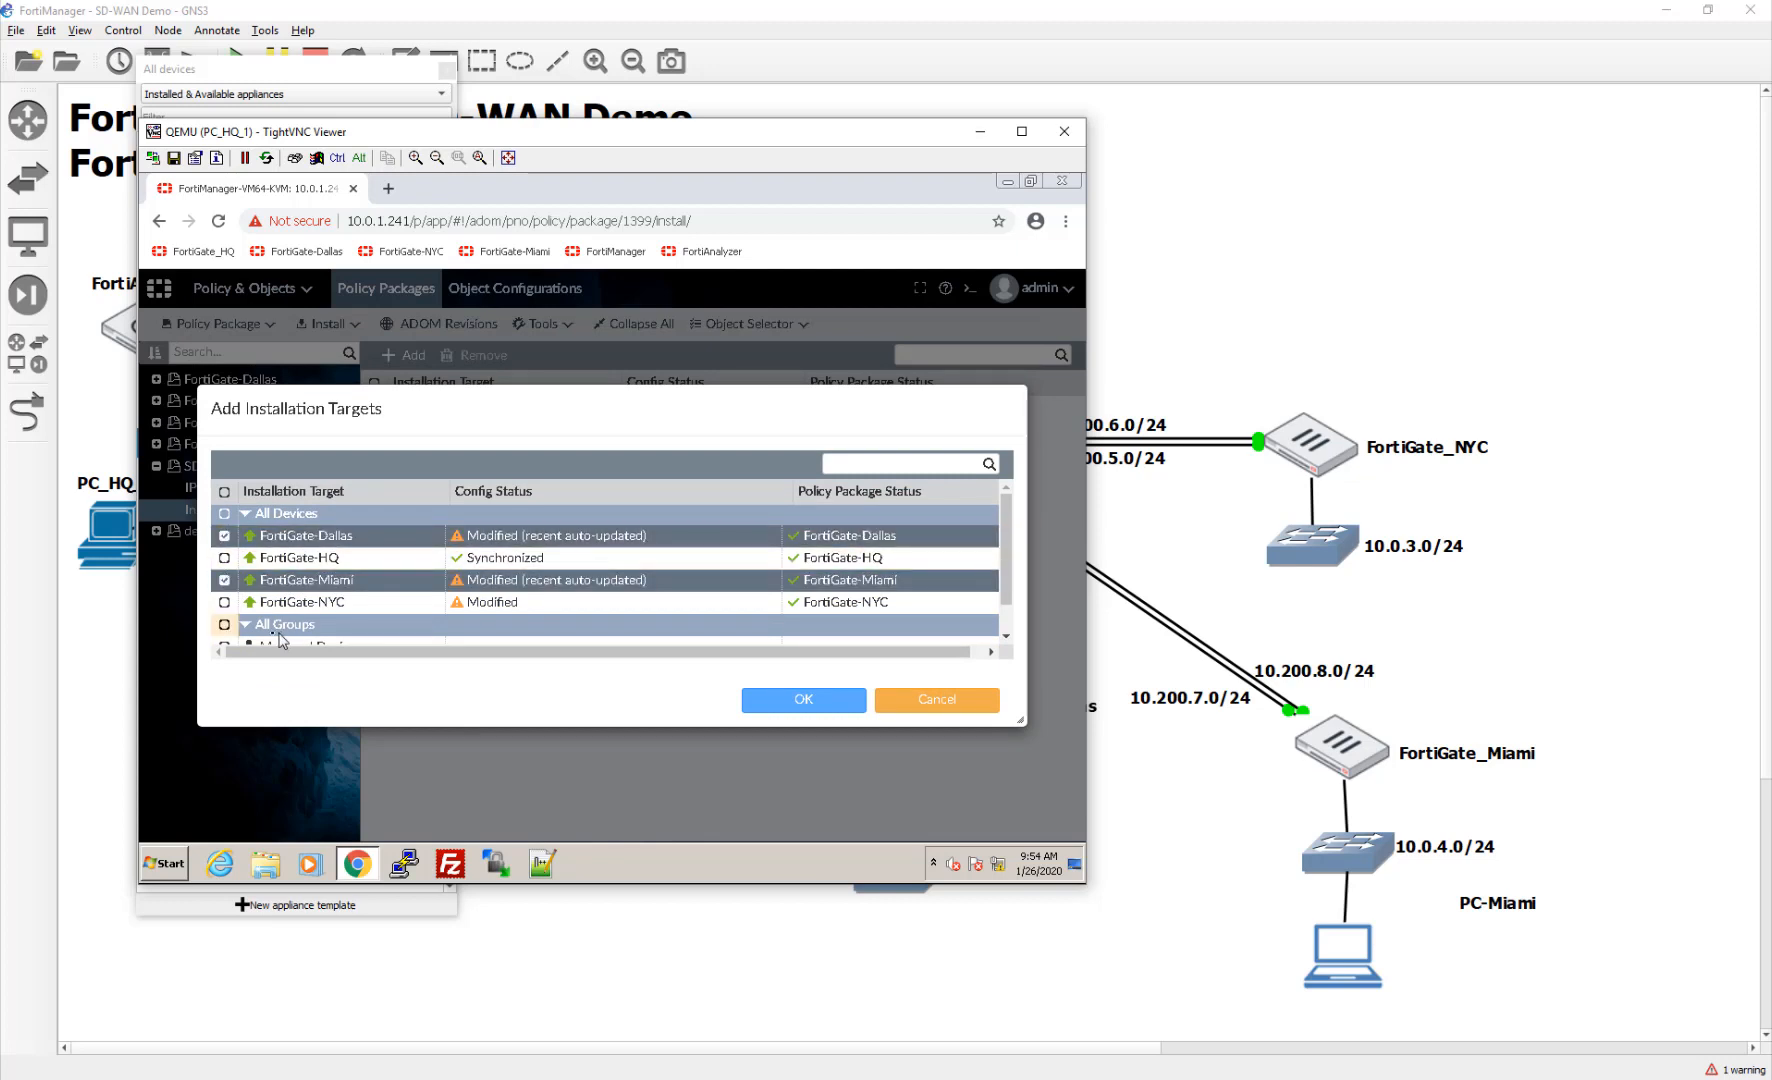
{"action": "left_click", "coordinate": [224, 602]}
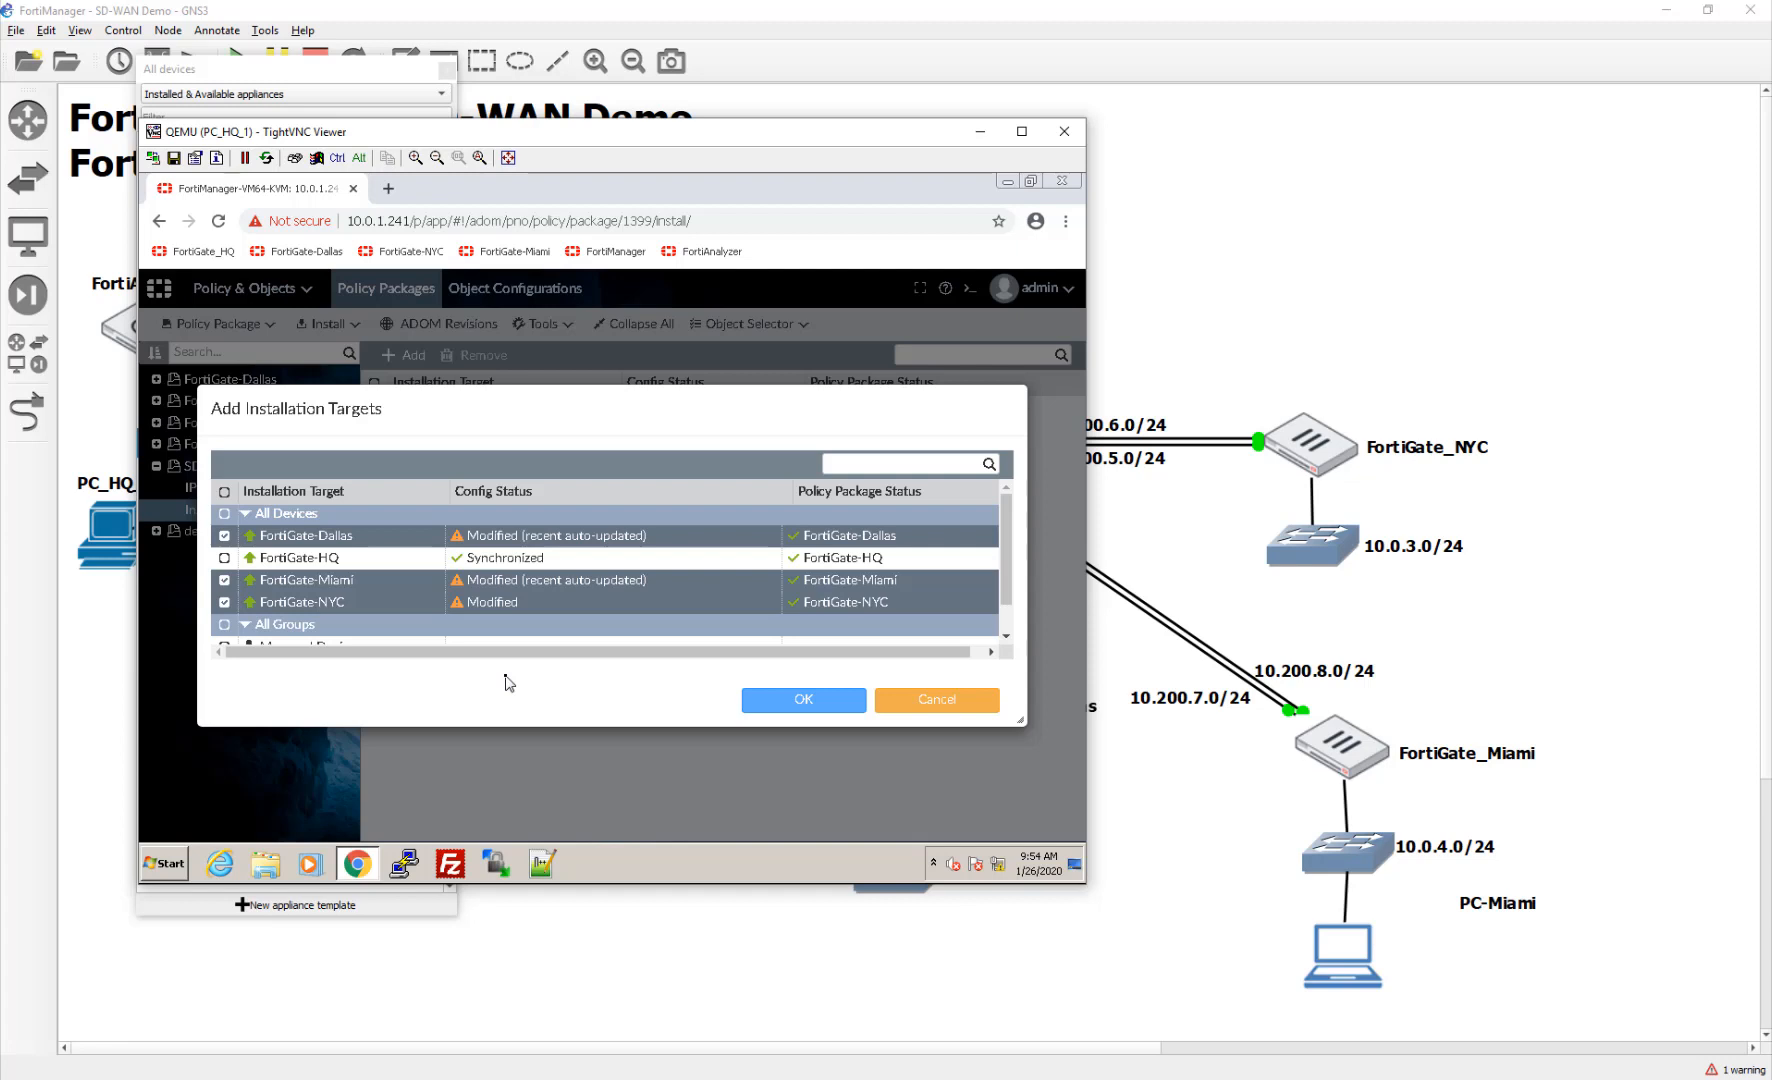
{"action": "left_click", "coordinate": [797, 708]}
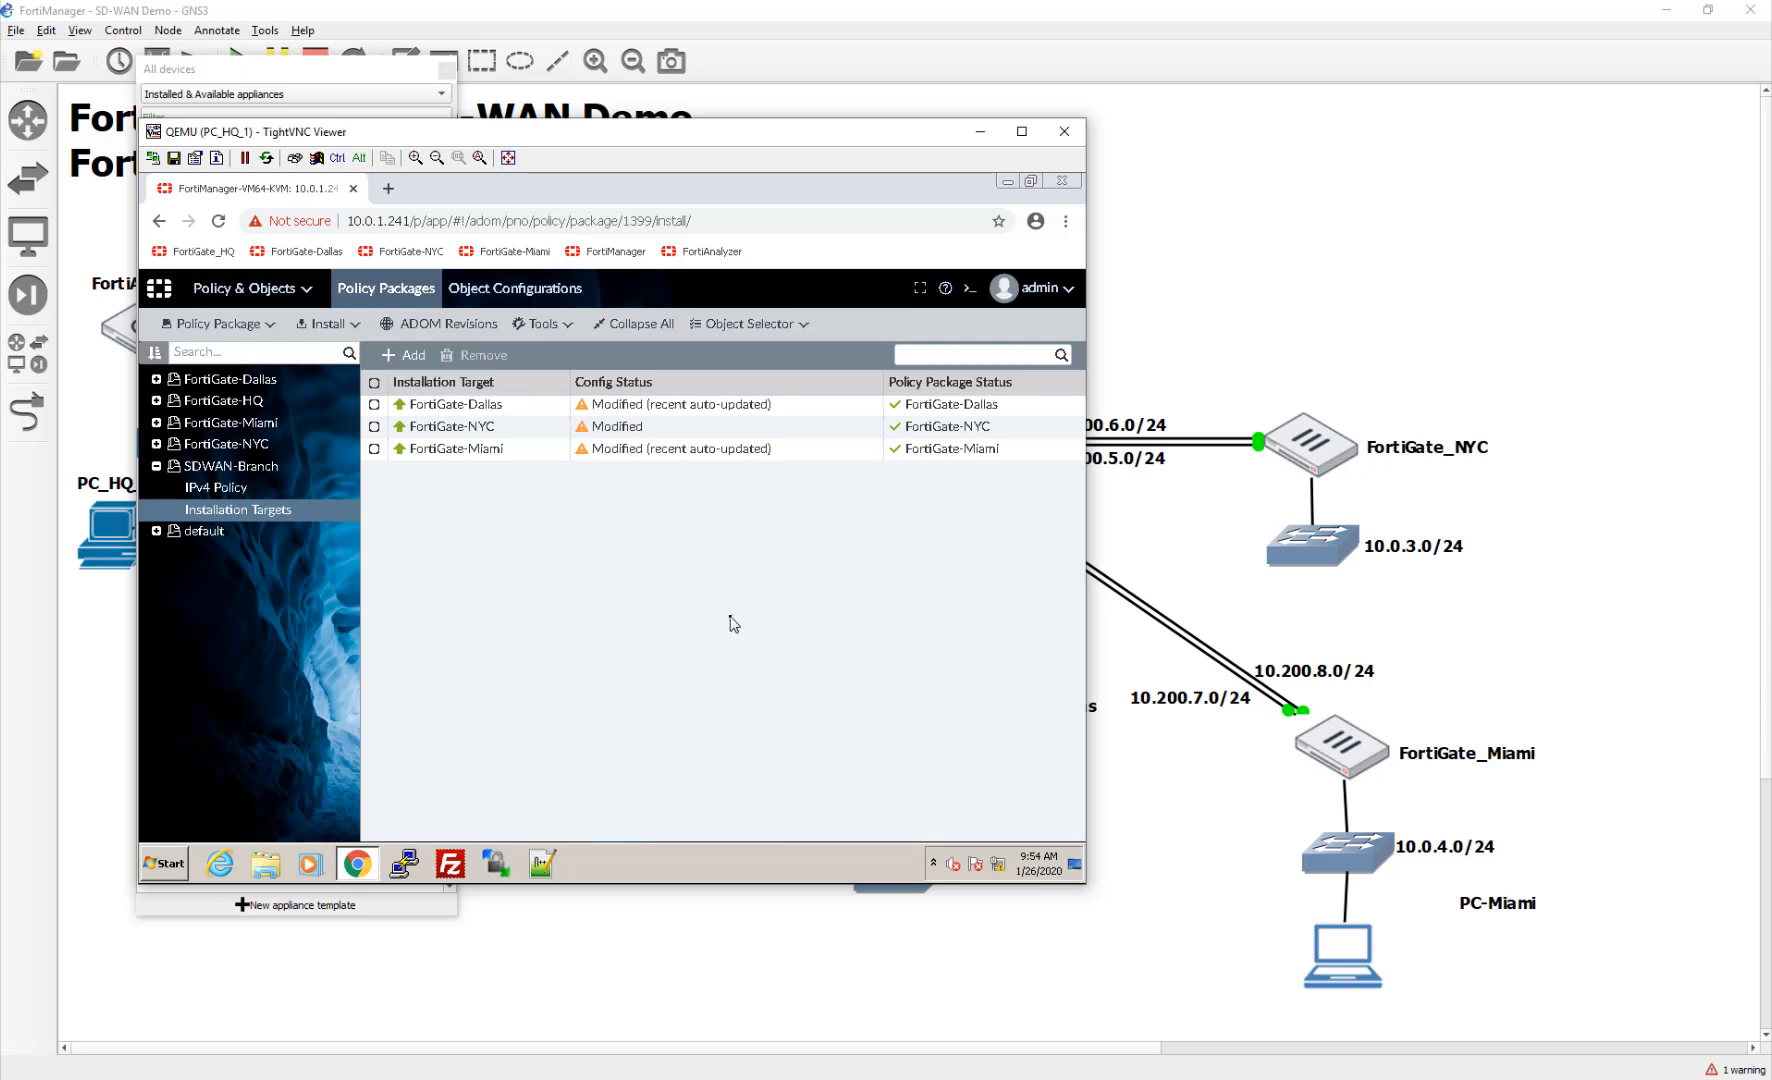
{"action": "left_click", "coordinate": [289, 298]}
{"action": "left_click", "coordinate": [258, 385]}
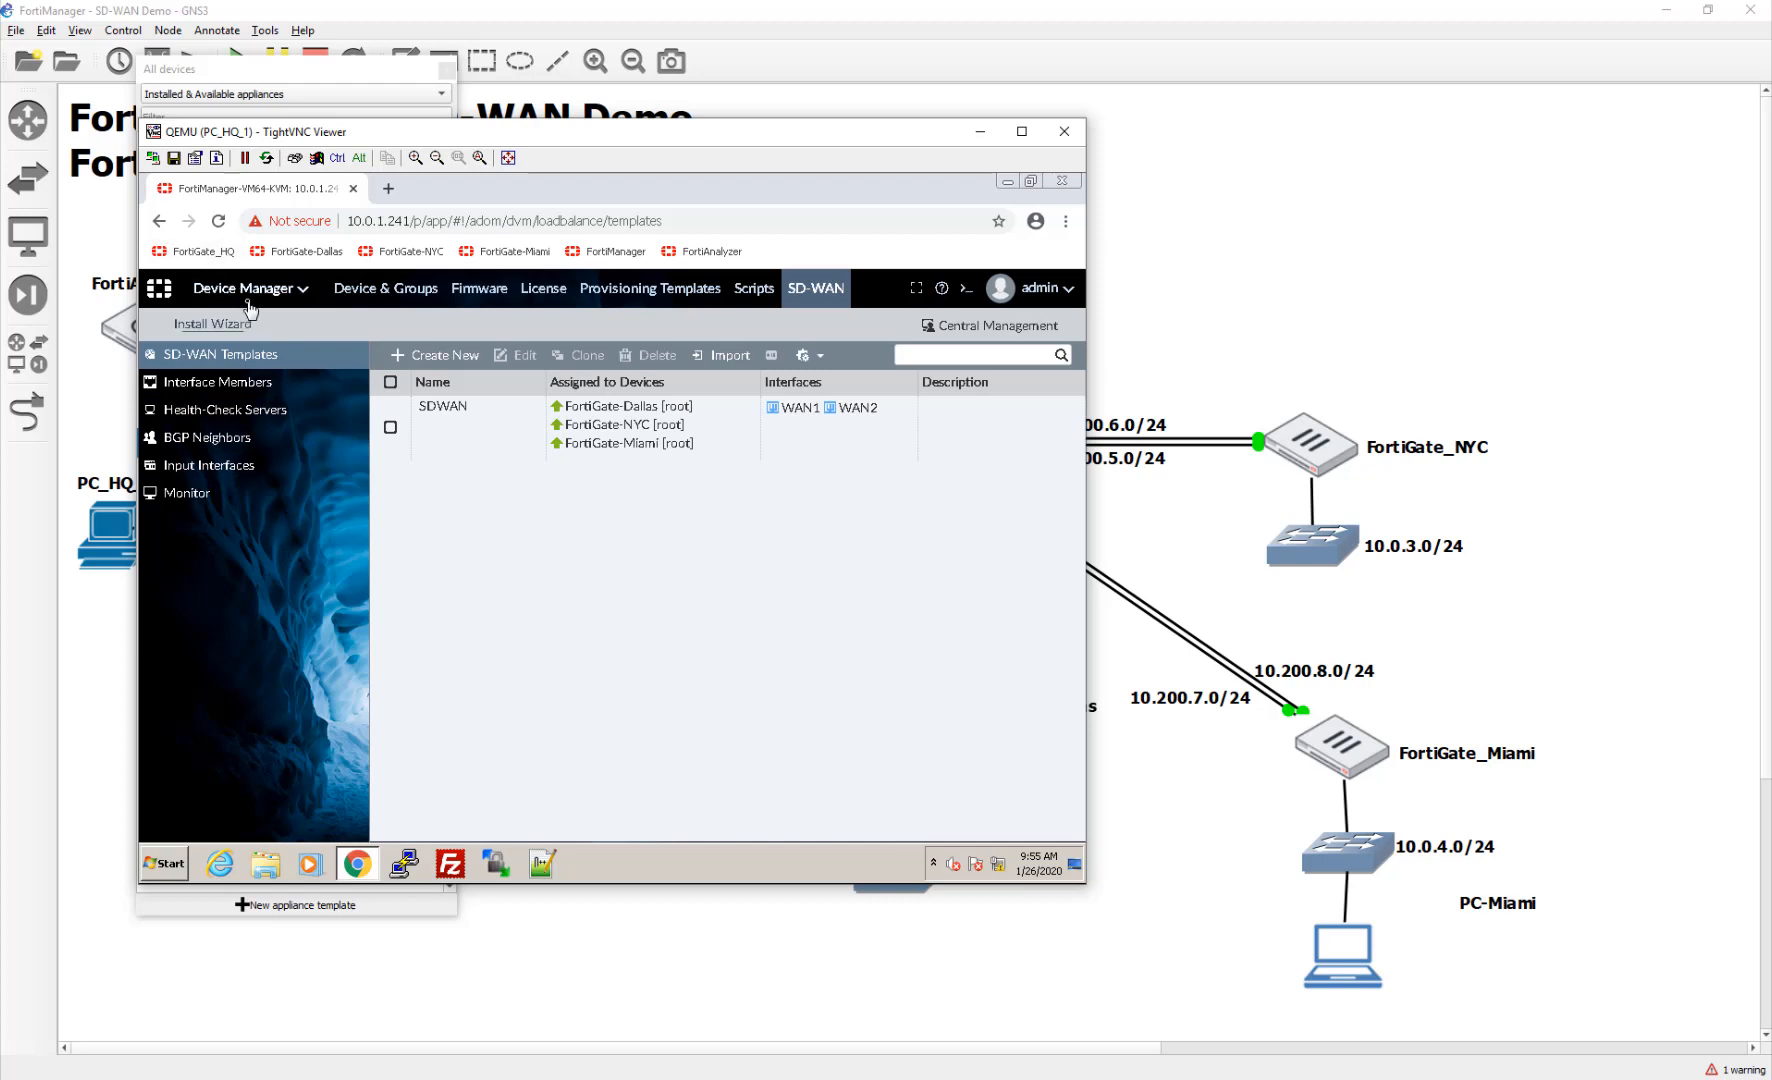
Step: Delete FortiGate-Dallas's default static route via port1 to gateway 10.200.3.254
{"action": "left_click", "coordinate": [355, 303]}
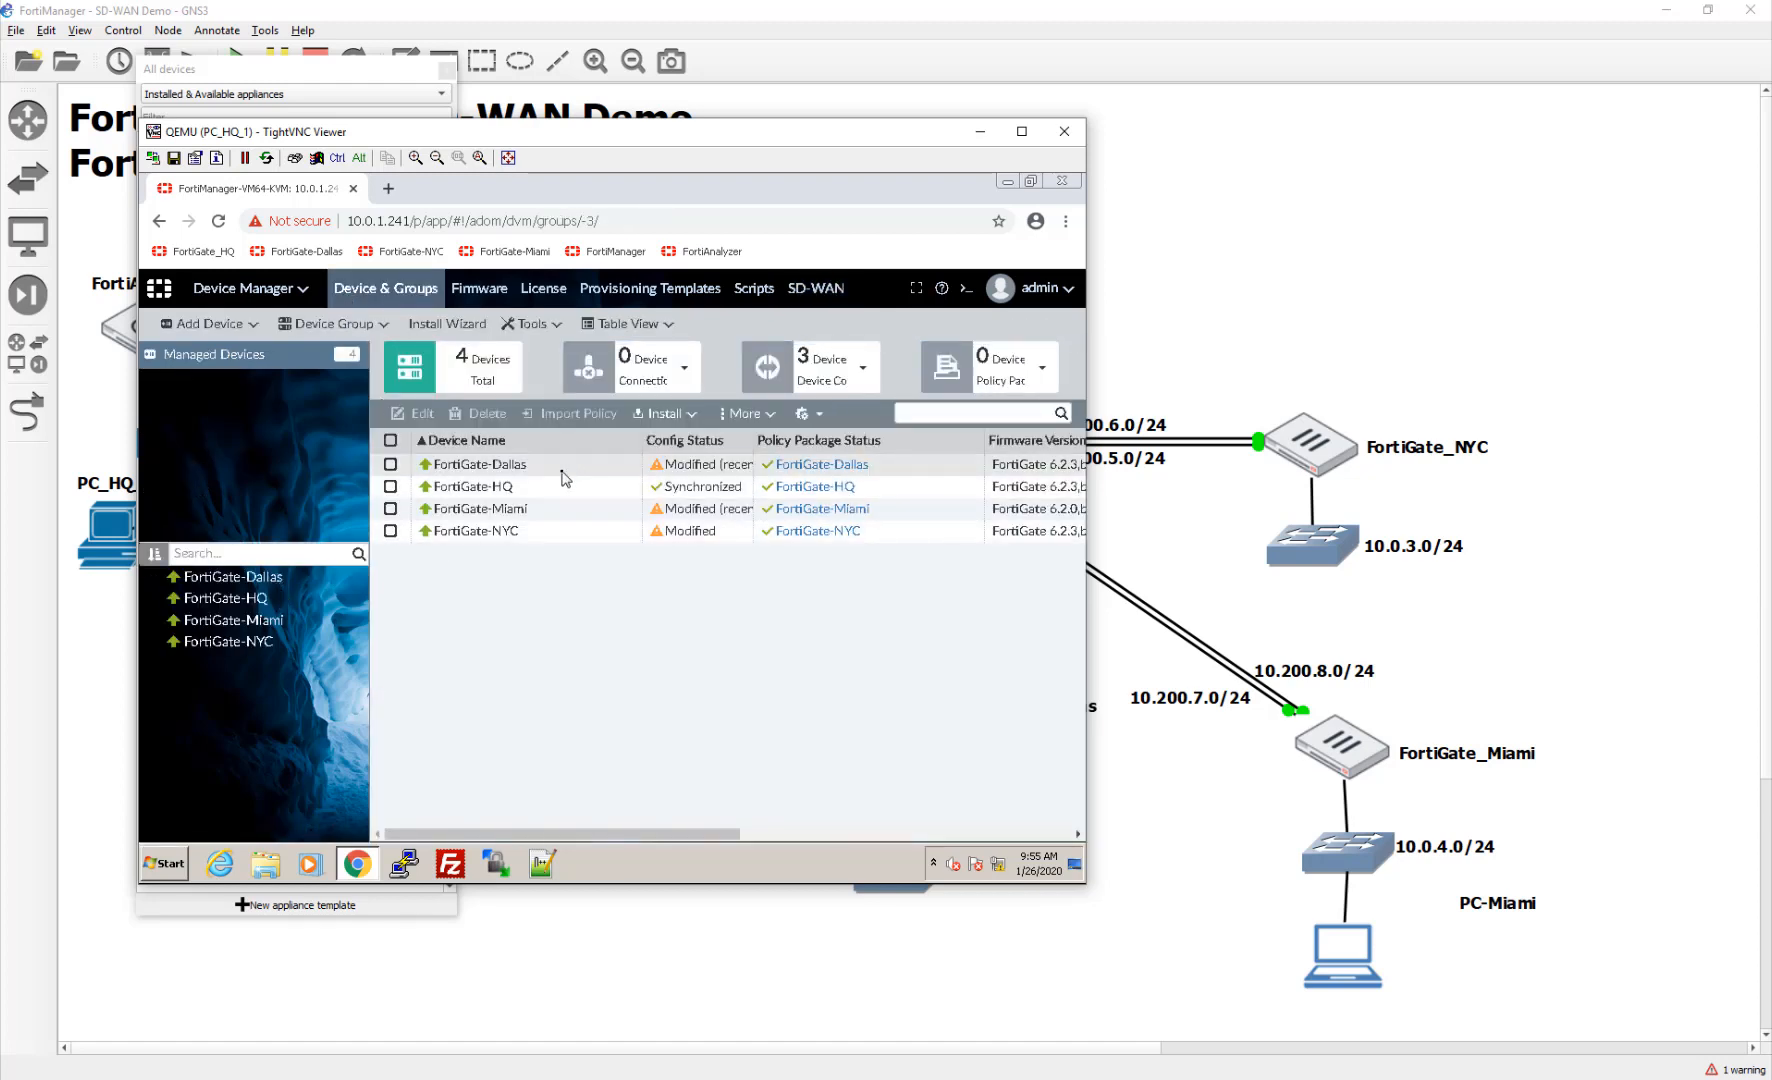
{"action": "double_click", "coordinate": [562, 470]}
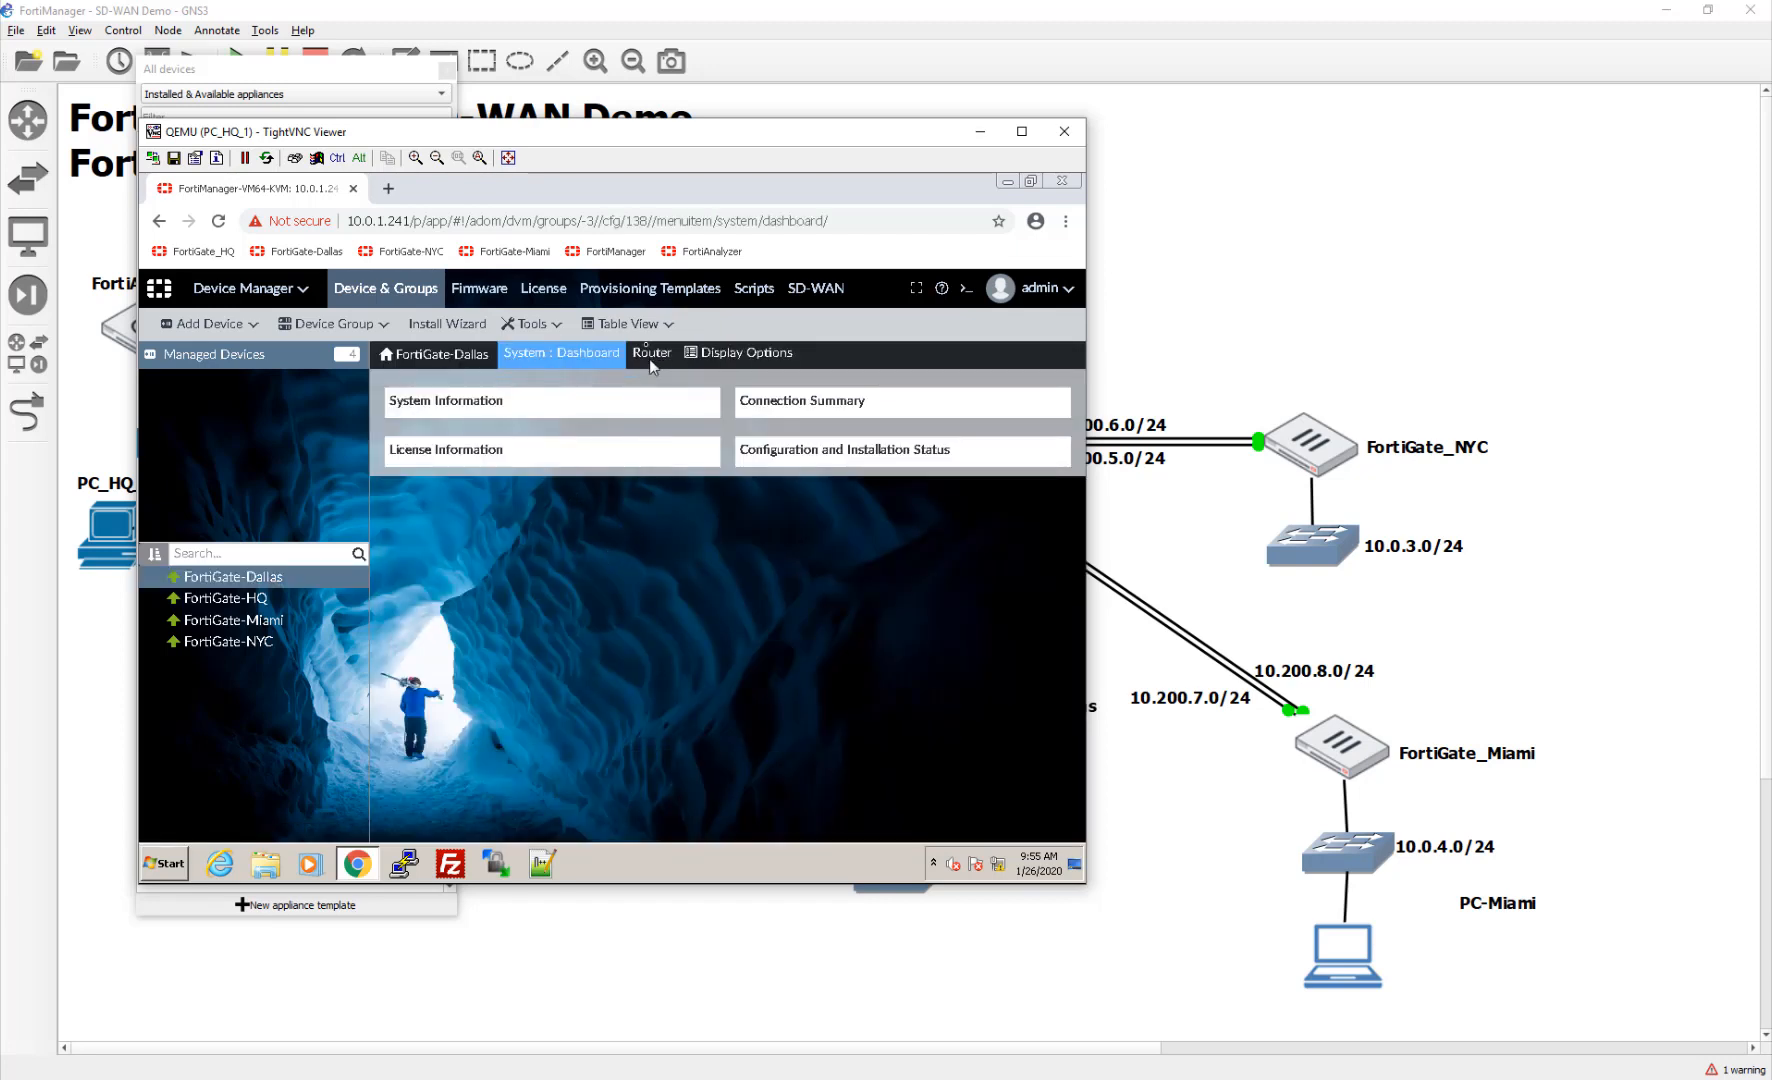
{"action": "left_click", "coordinate": [652, 352]}
{"action": "left_click", "coordinate": [660, 390]}
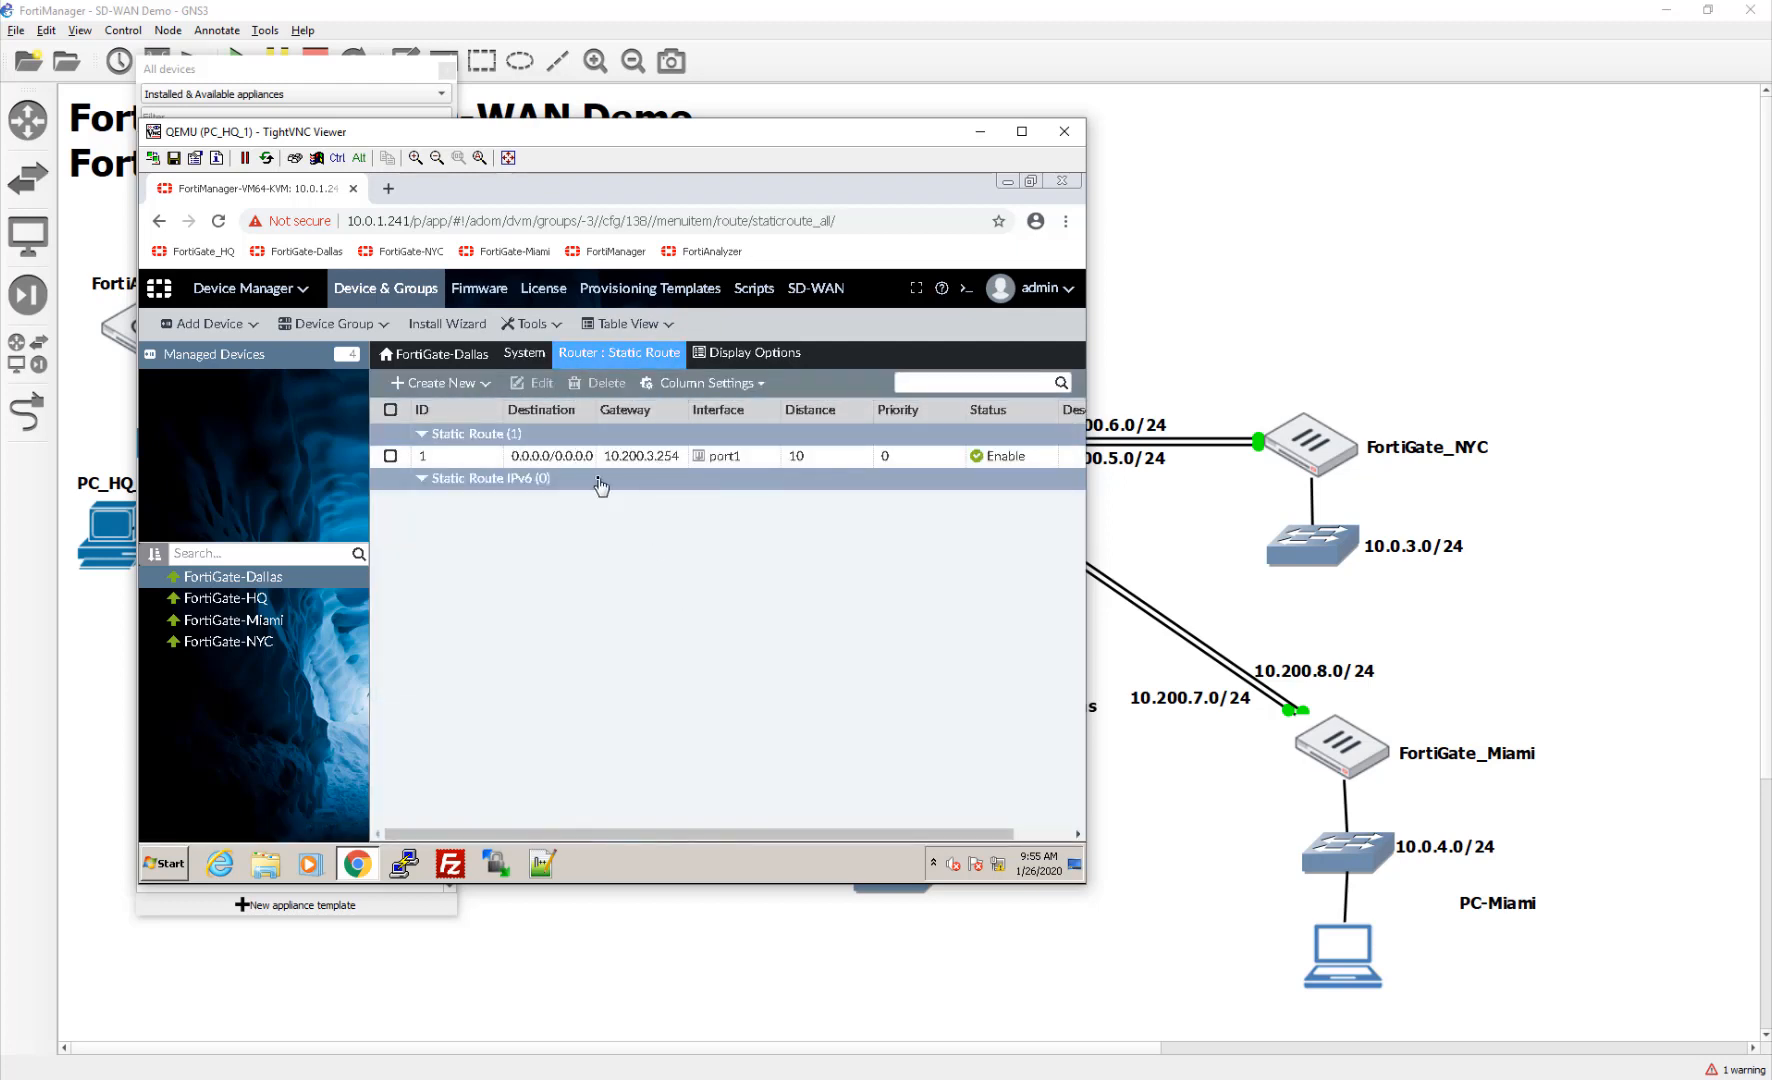
{"action": "left_click", "coordinate": [767, 460]}
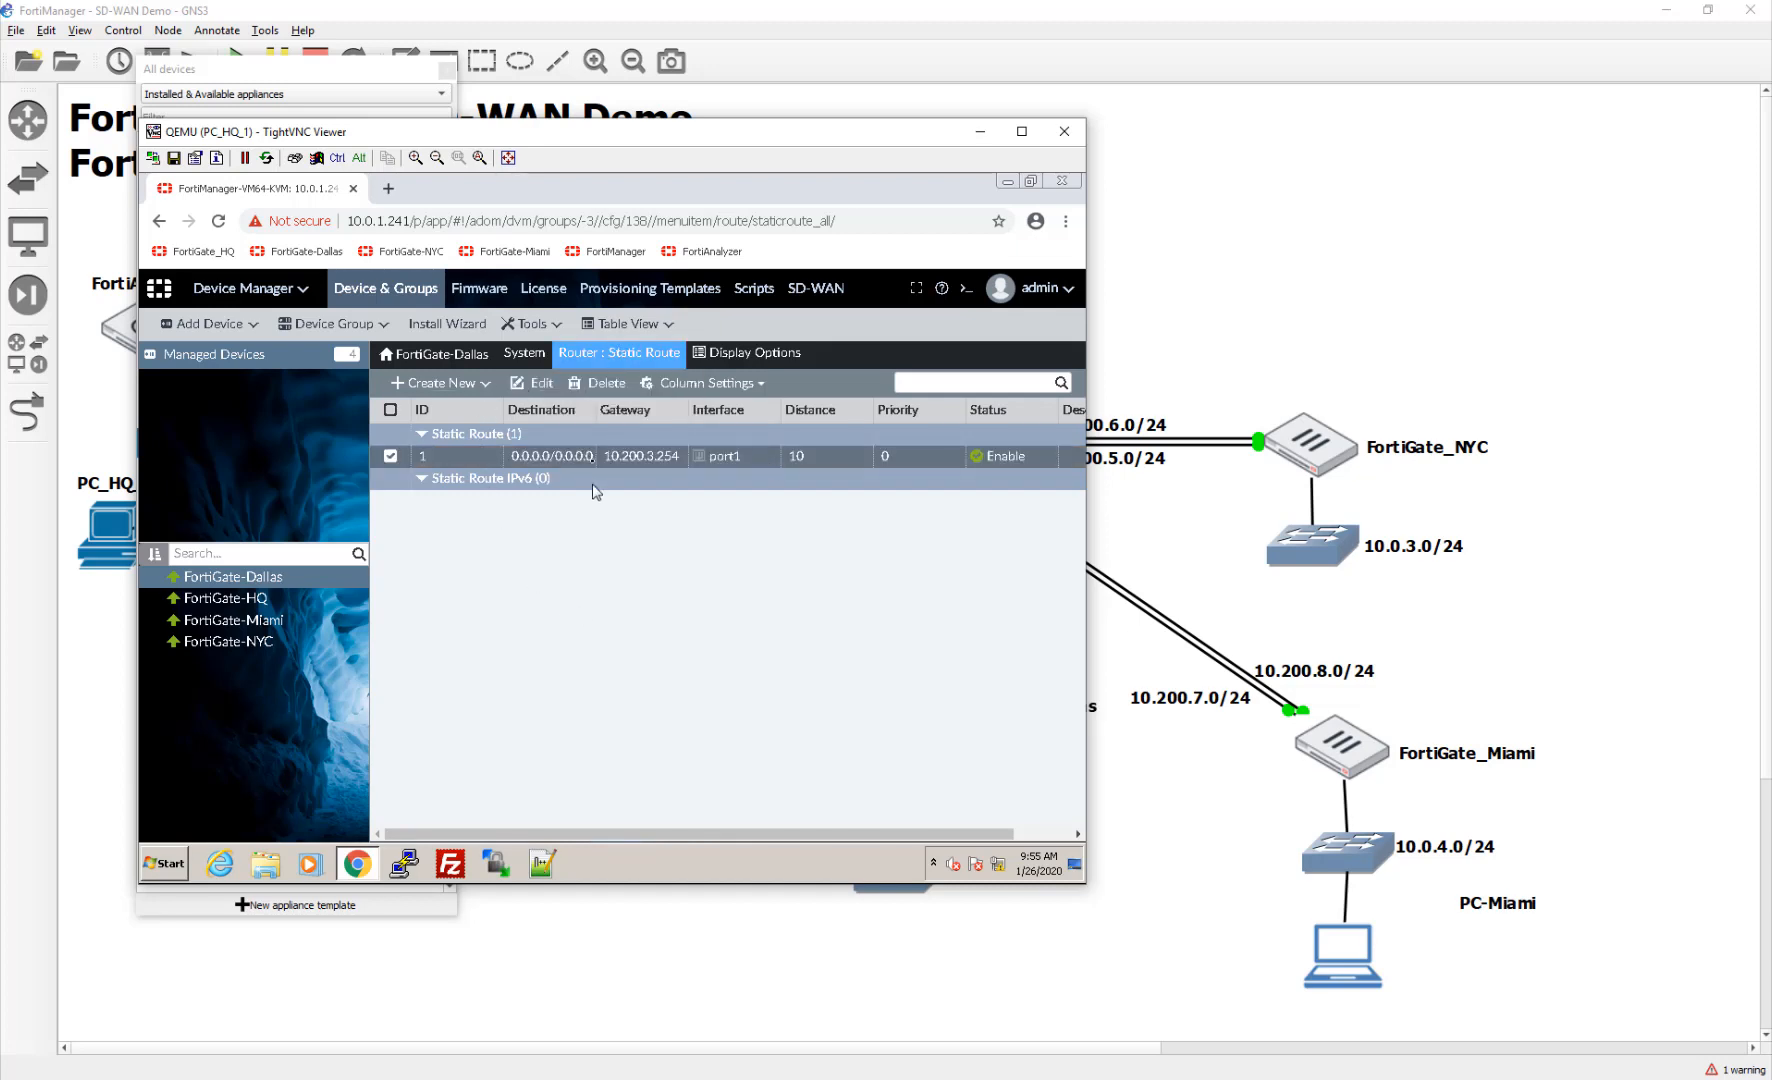
{"action": "left_click", "coordinate": [603, 390]}
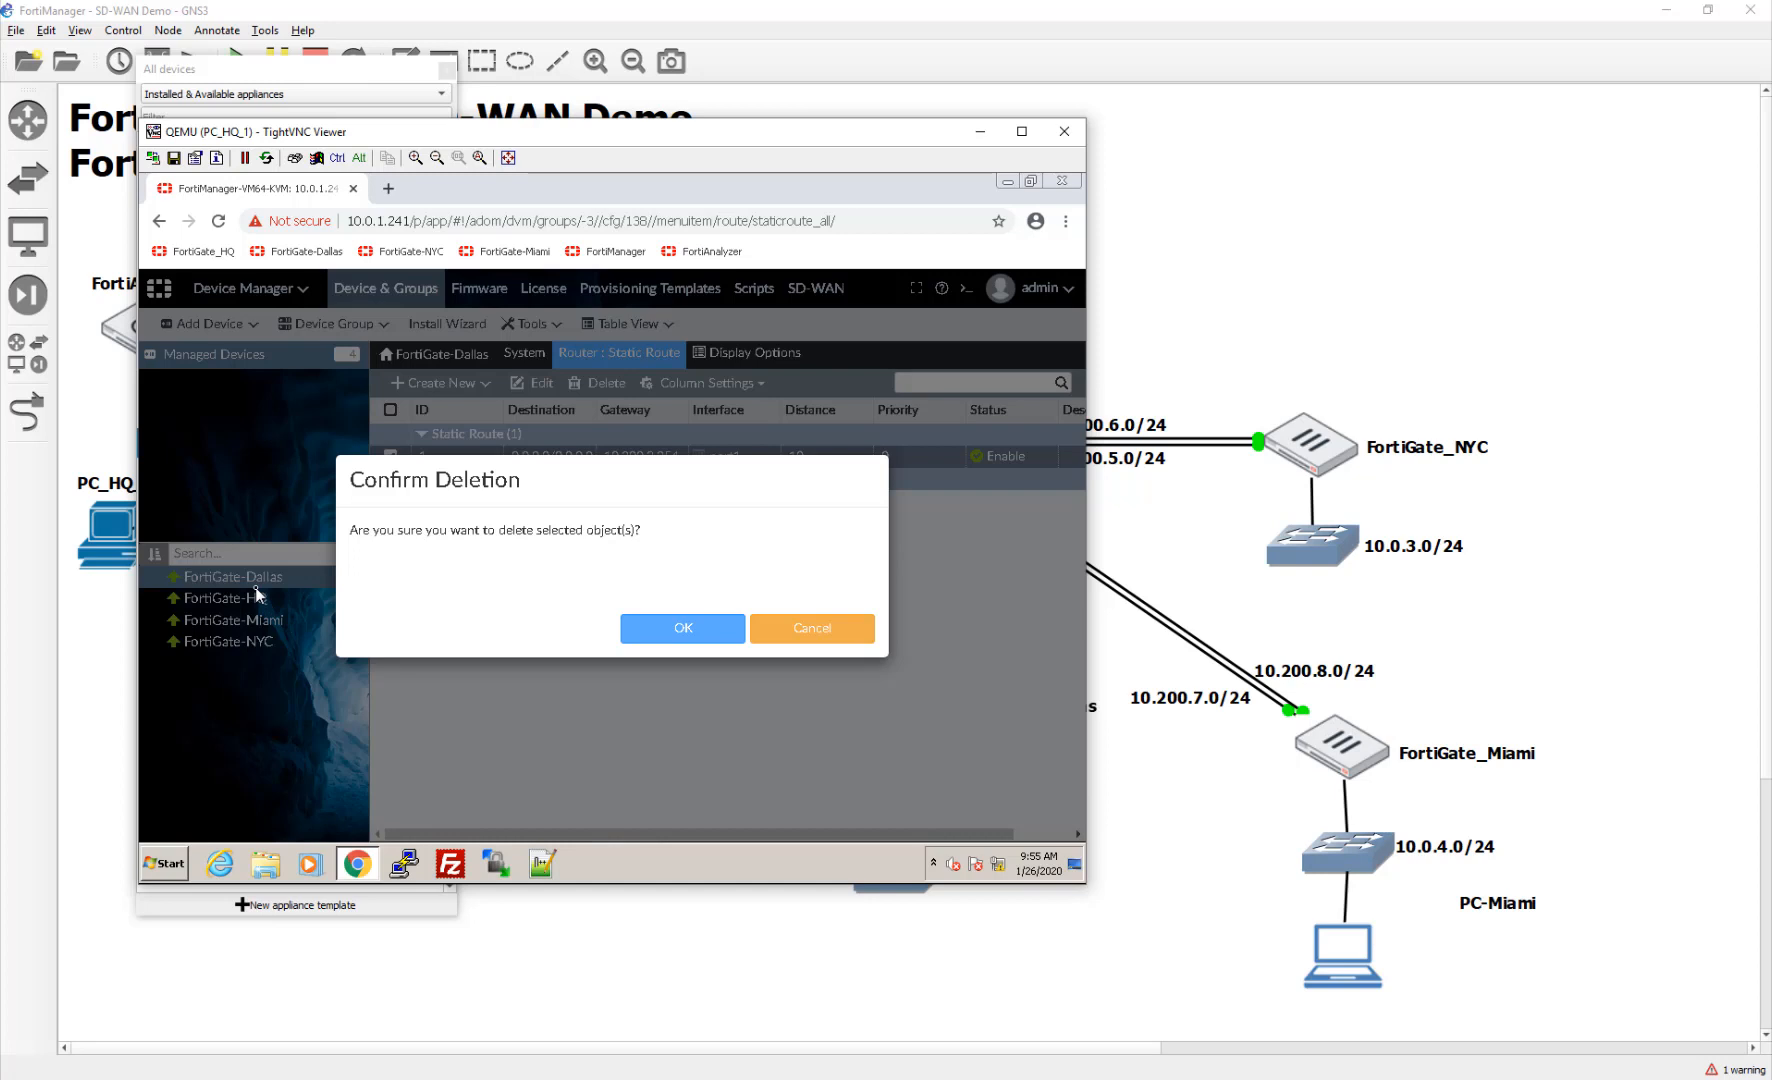
{"action": "left_click", "coordinate": [627, 630]}
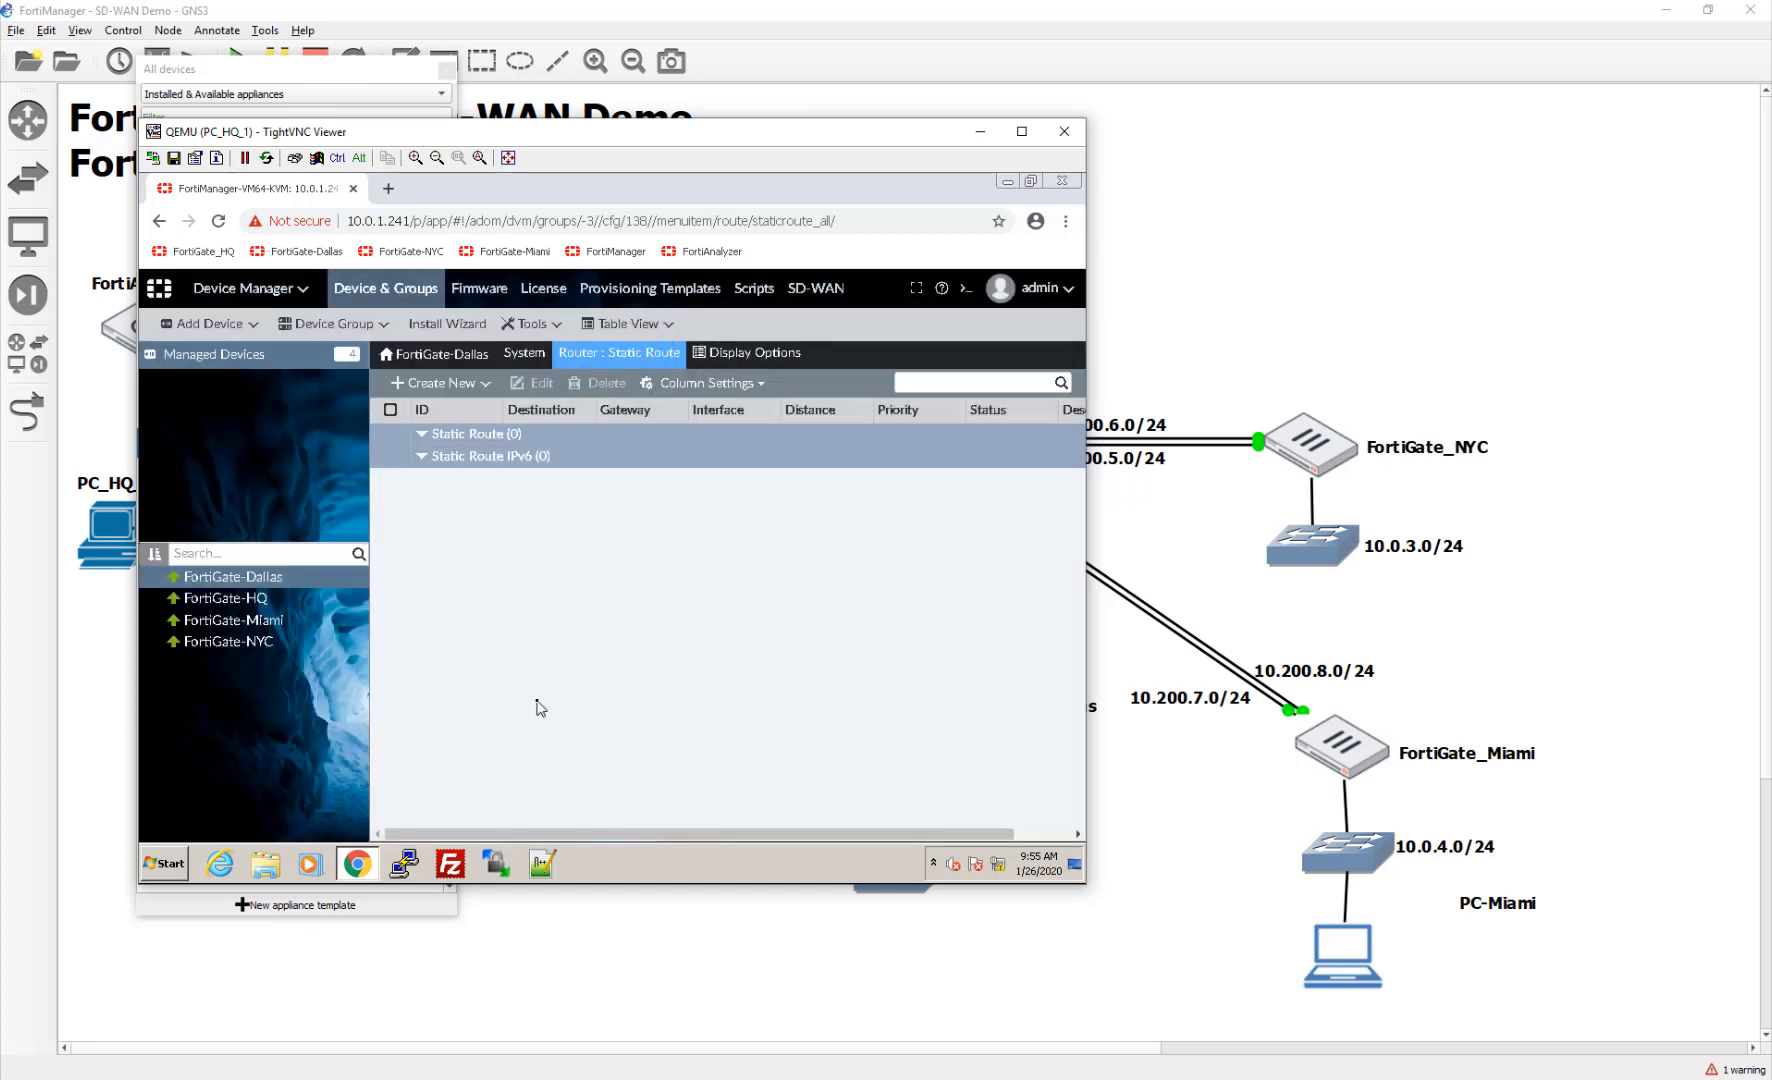
{"action": "left_click", "coordinate": [450, 386]}
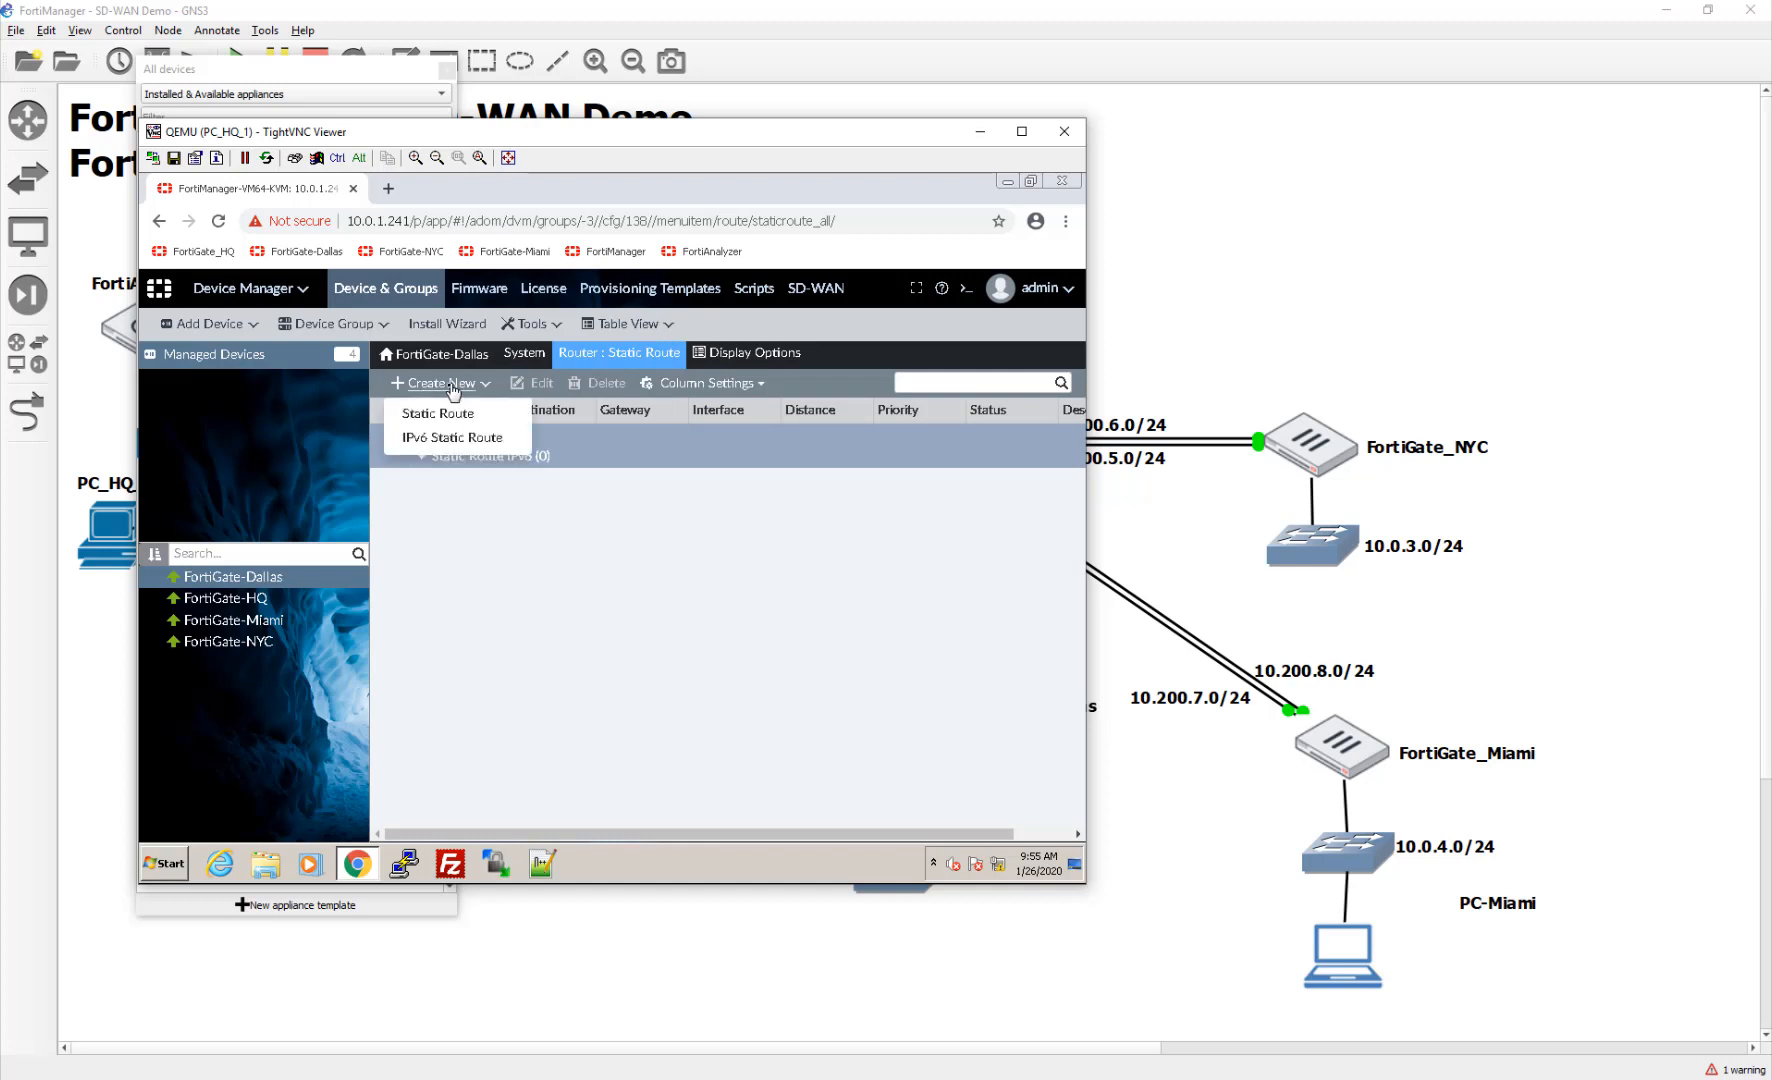
Step: Try a new Dallas default route through SD-WAN, then cancel it after it is rejected
{"action": "left_click", "coordinate": [450, 413]}
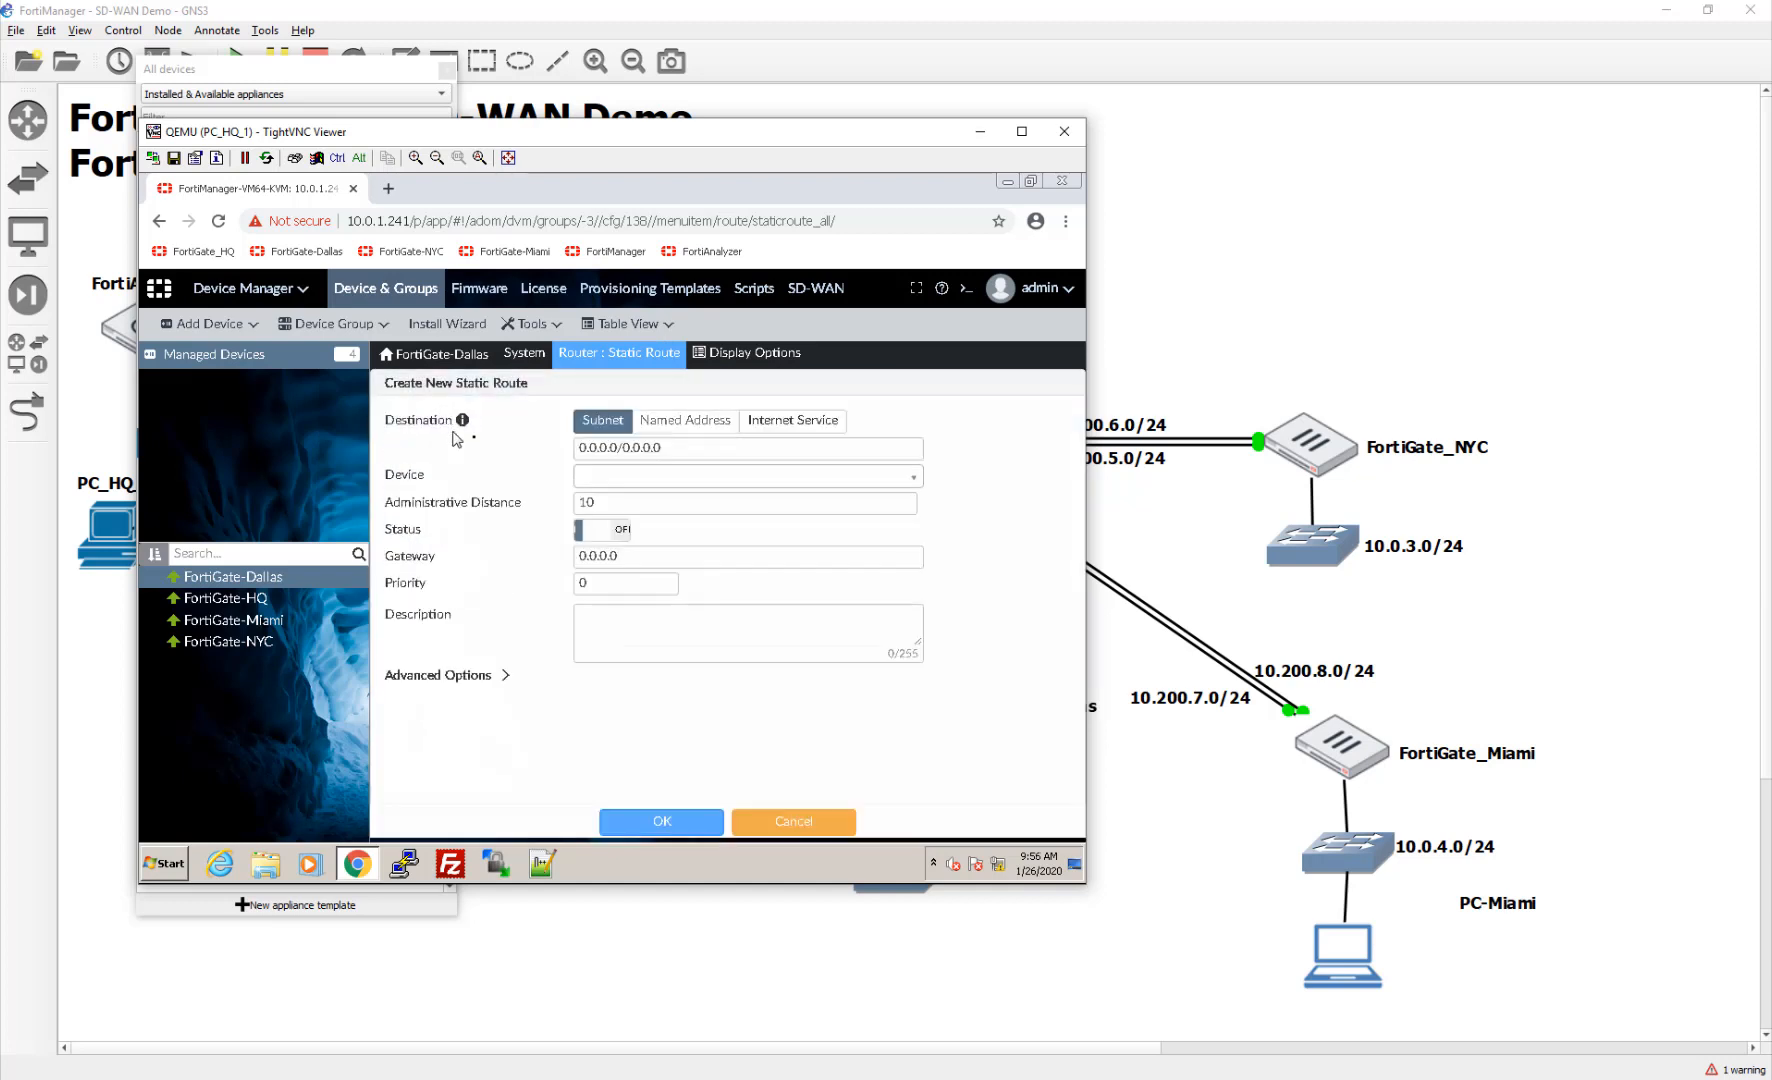
{"action": "left_click", "coordinate": [689, 478]}
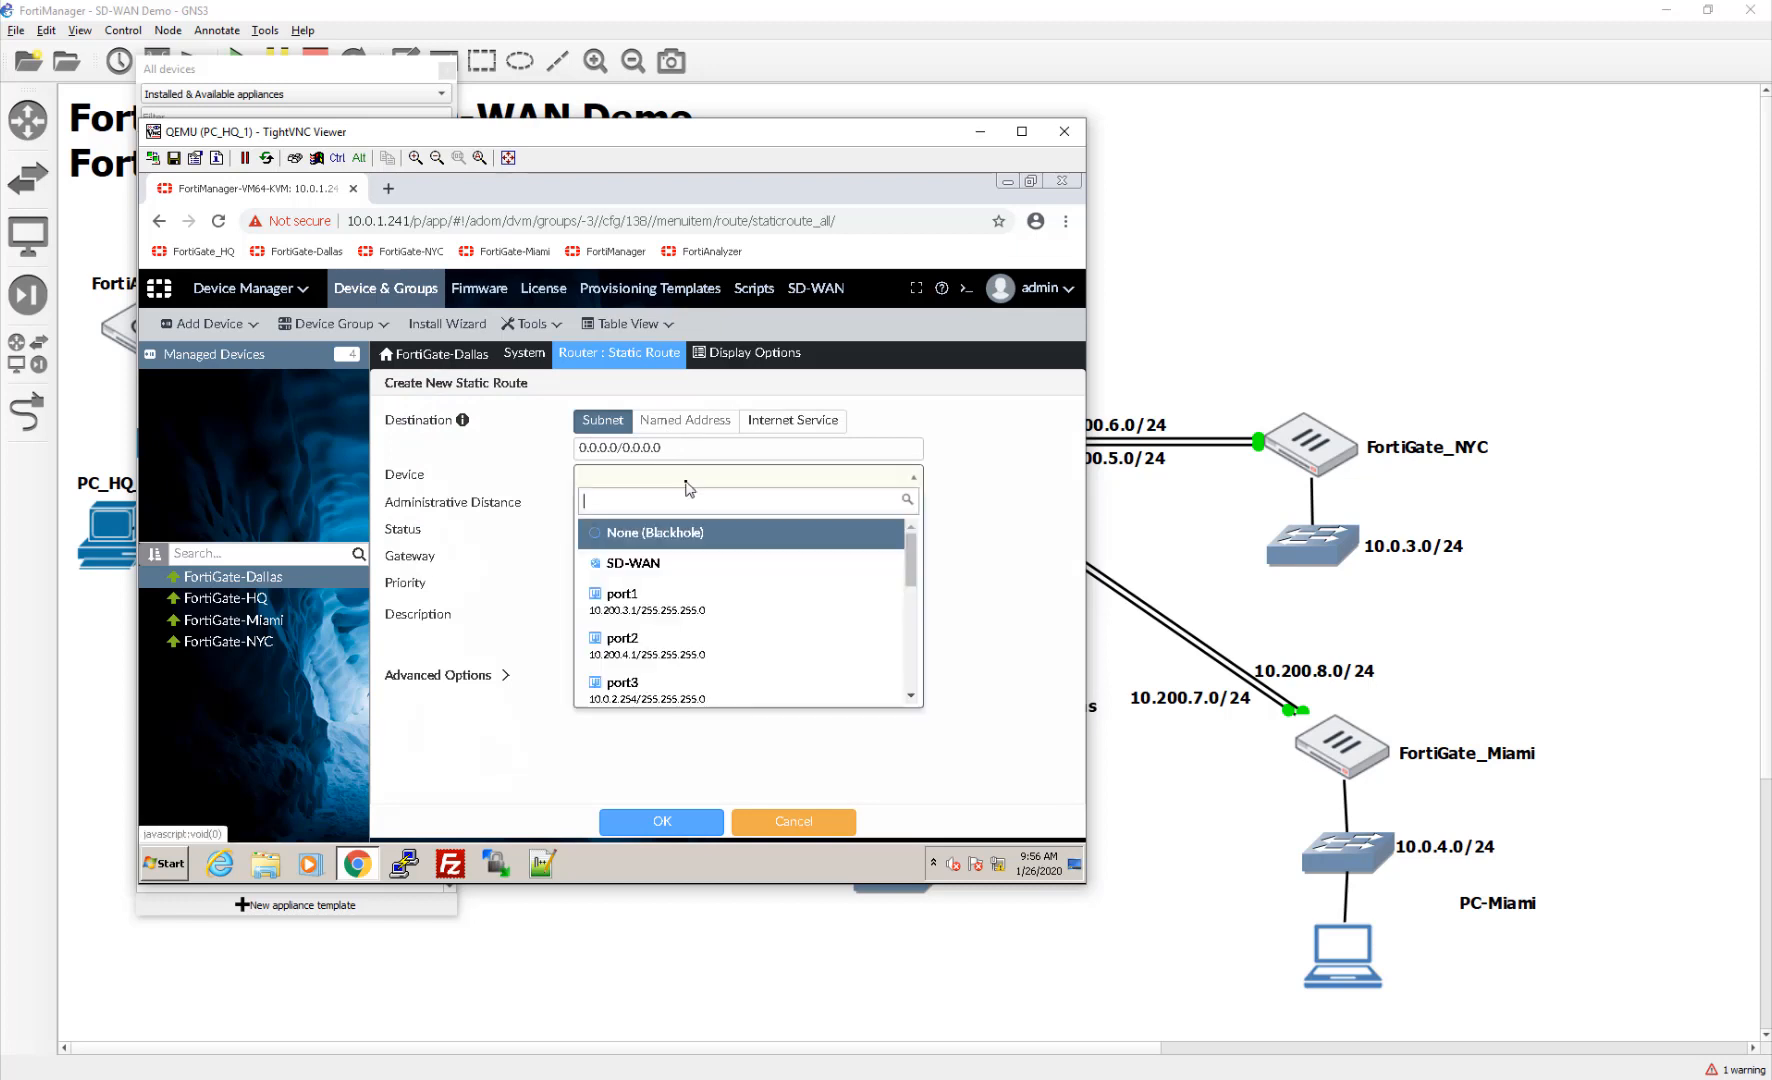
{"action": "left_click", "coordinate": [686, 570]}
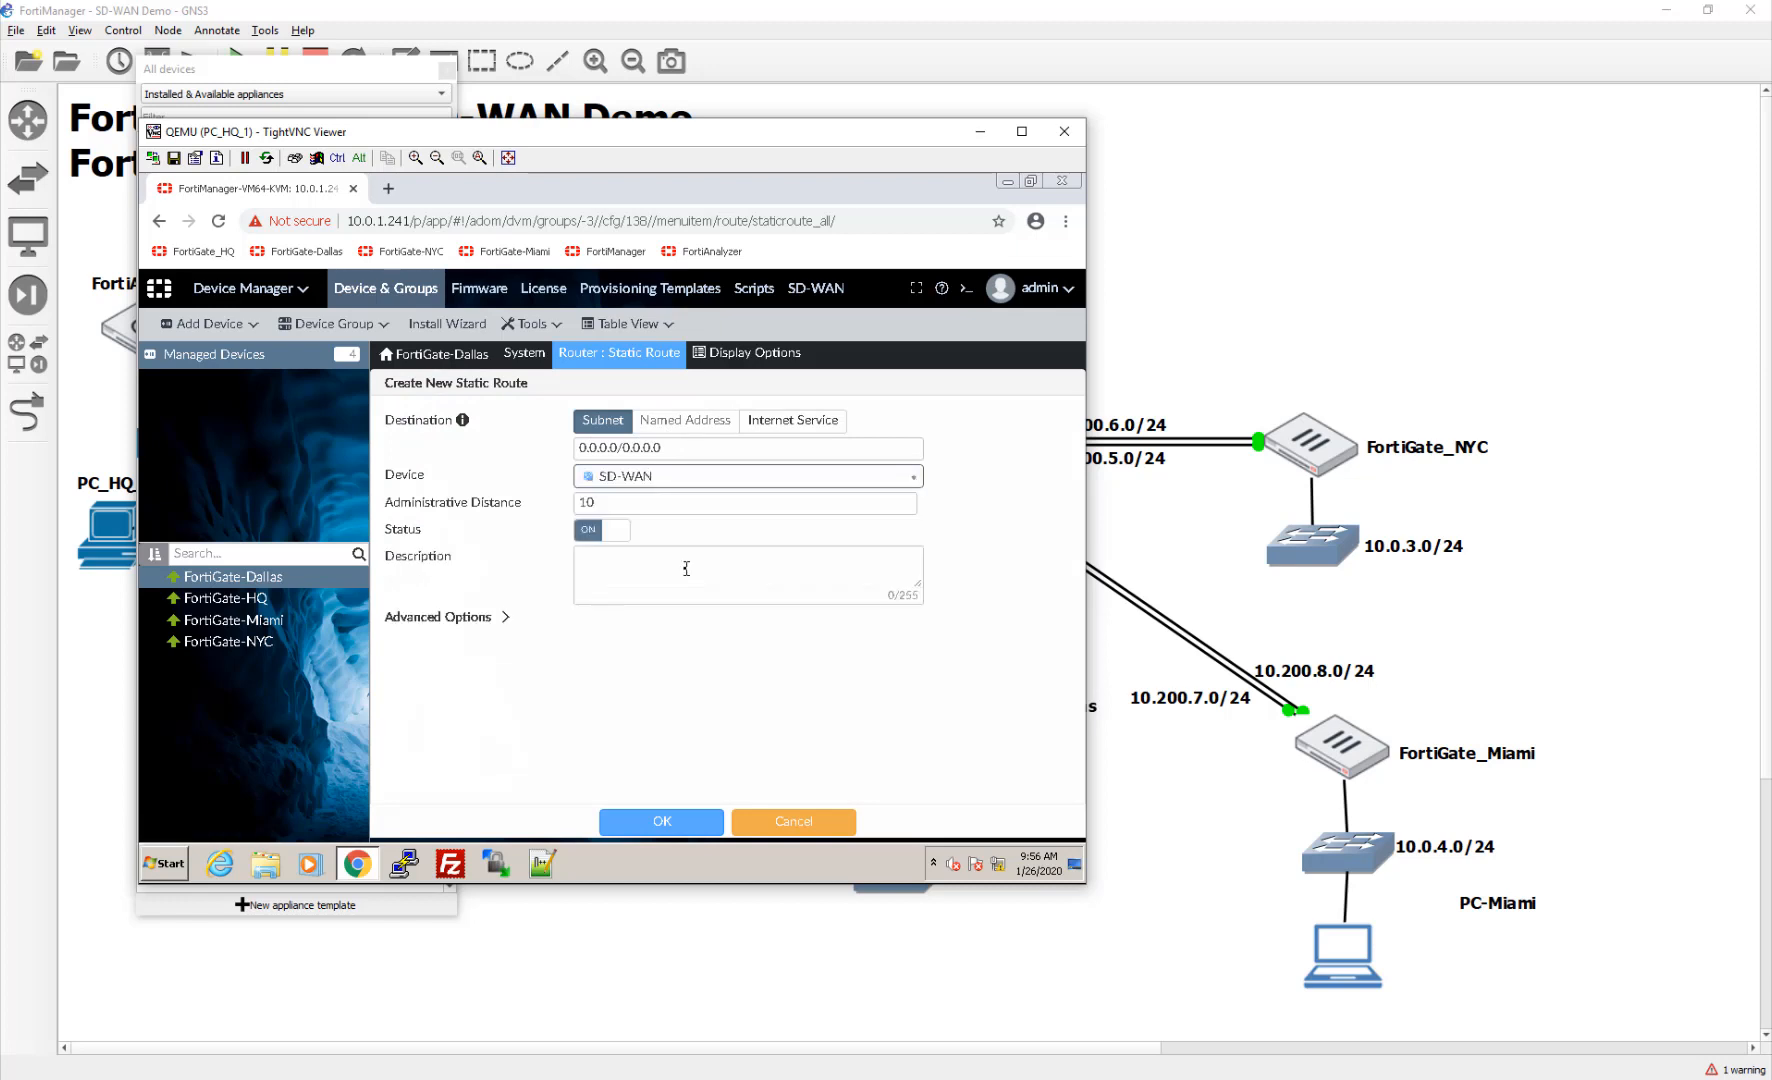
{"action": "left_click", "coordinate": [664, 828]}
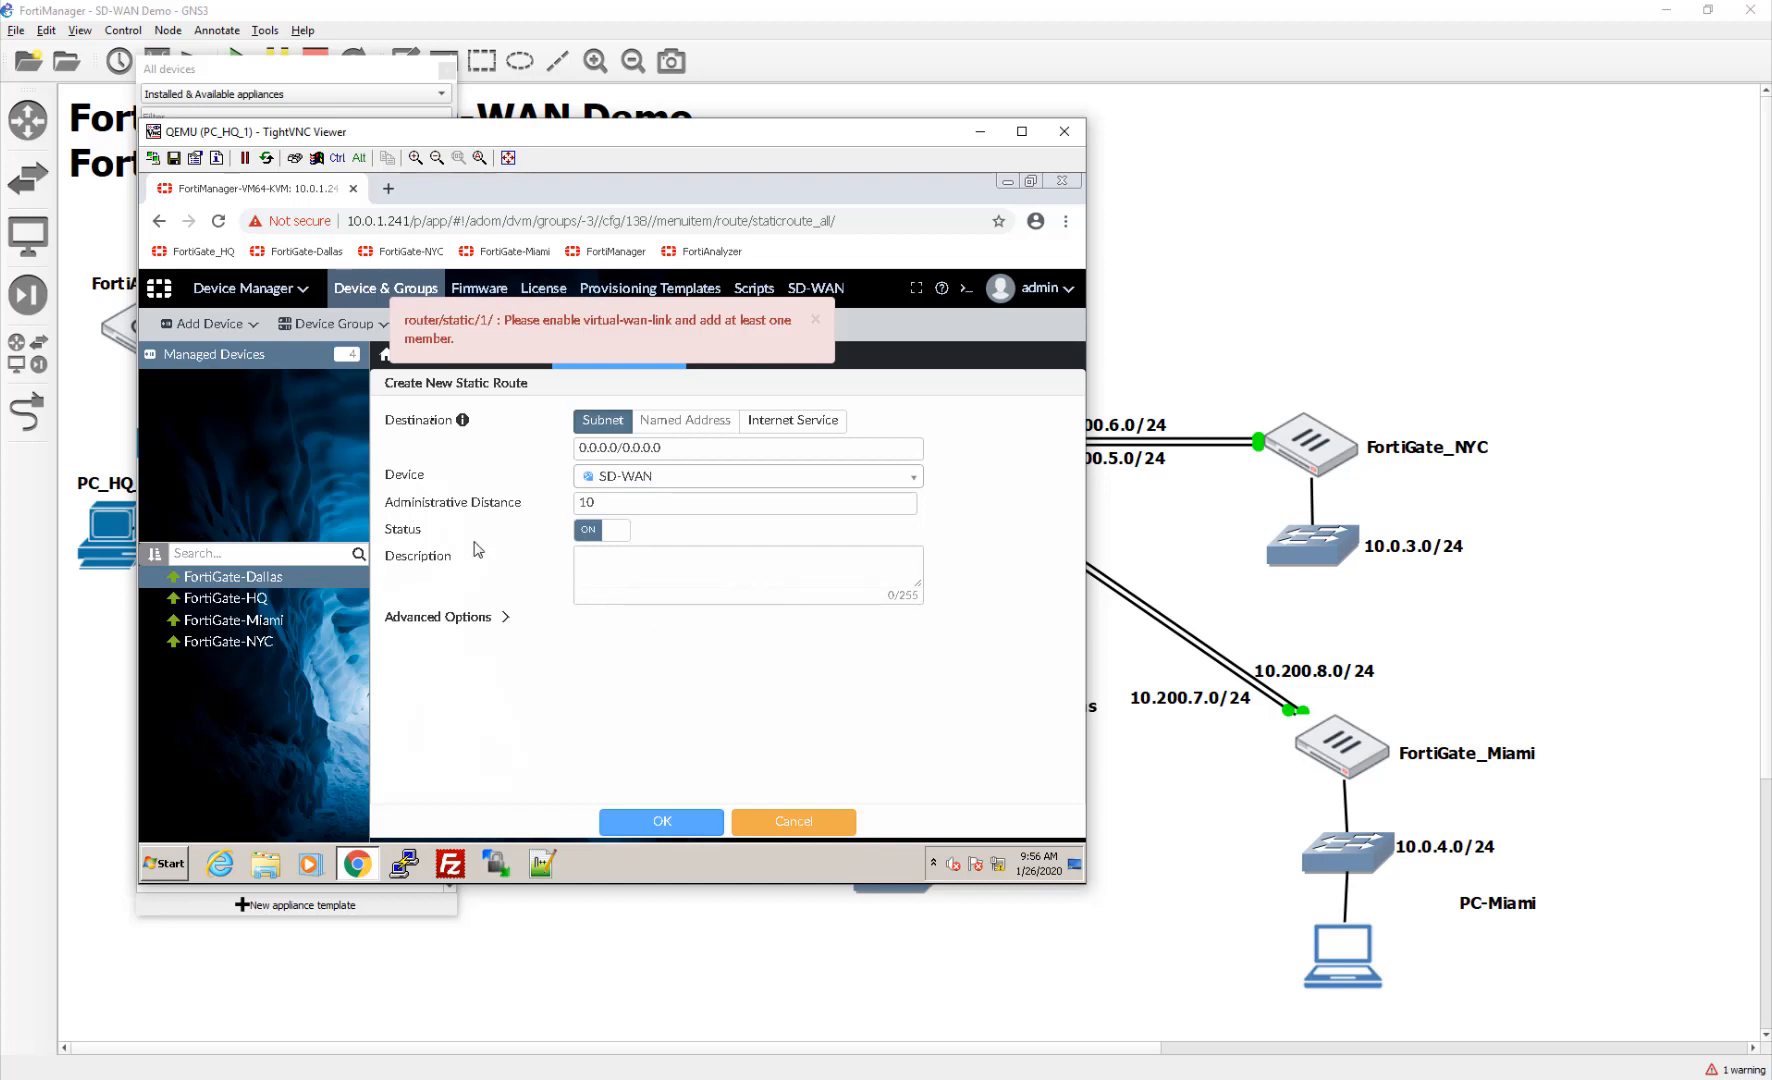
{"action": "left_click", "coordinate": [795, 822]}
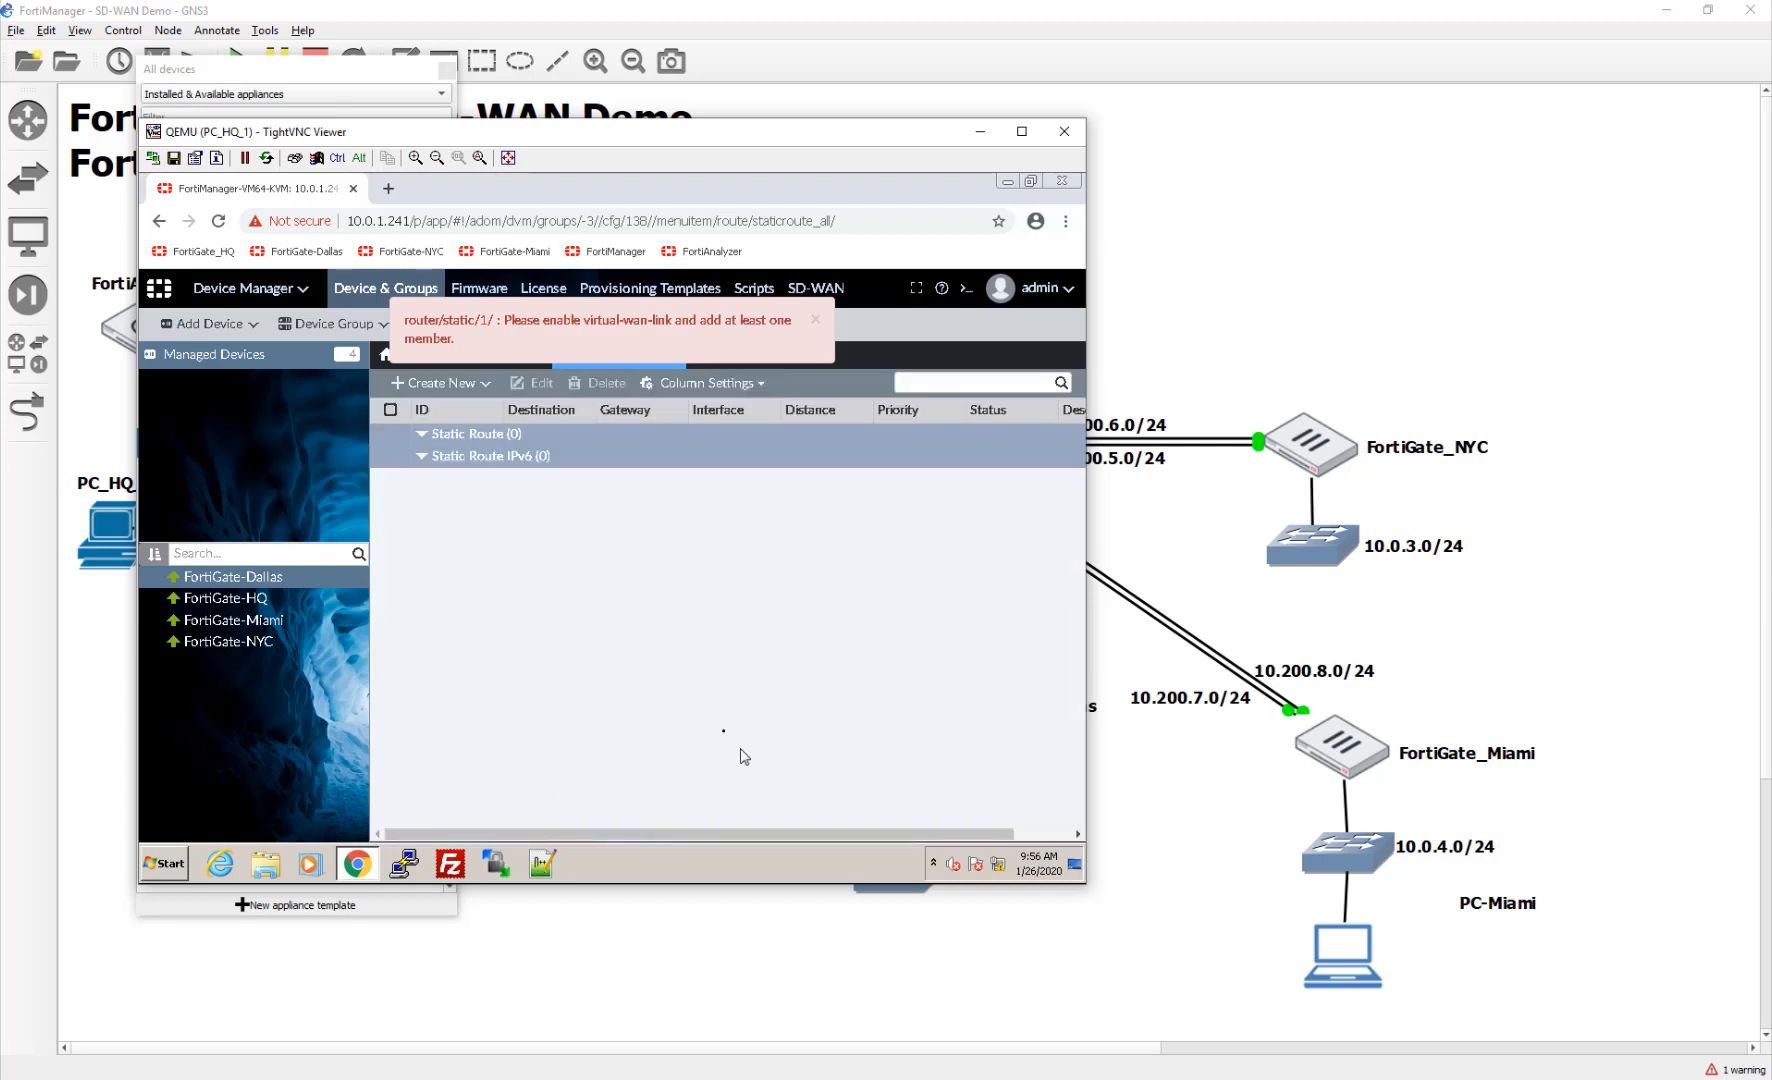
Step: Try a port1 default route with gateway 10.200.3.254, discard it, and go to FortiGate-Miami's routes
{"action": "left_click", "coordinate": [443, 385]}
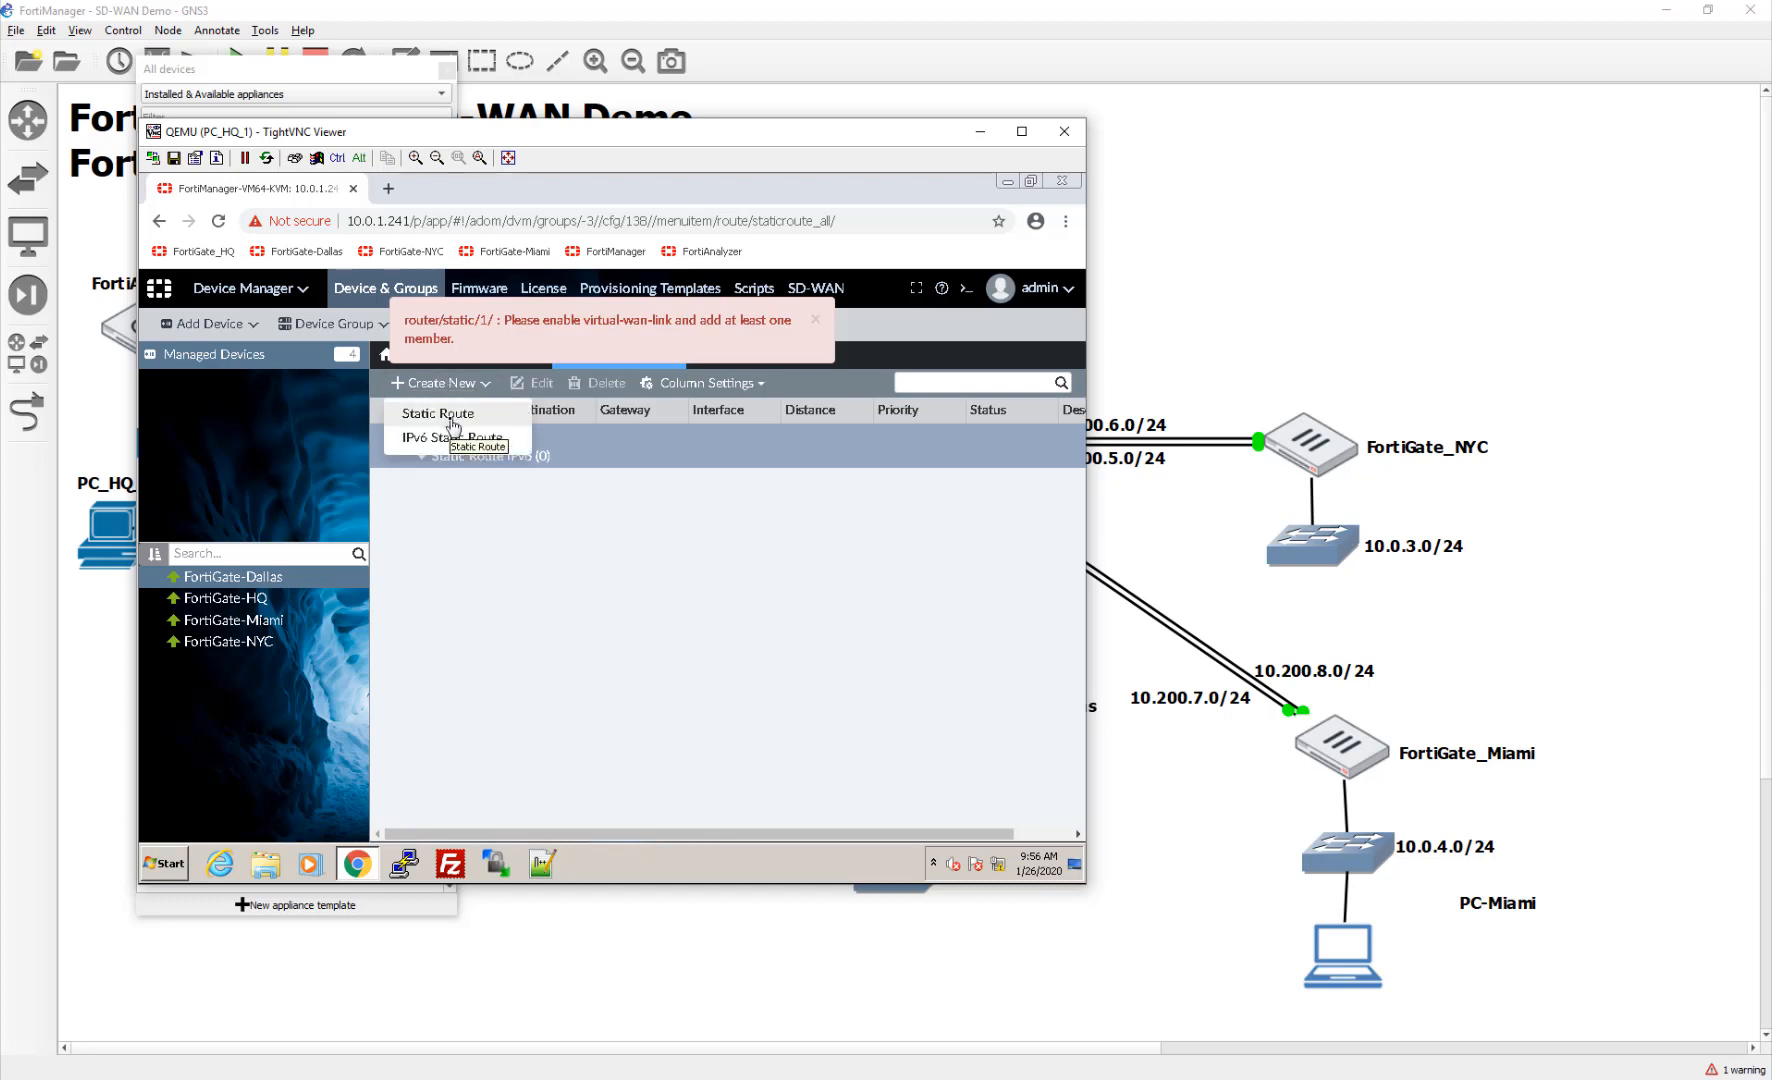
{"action": "left_click", "coordinate": [453, 427]}
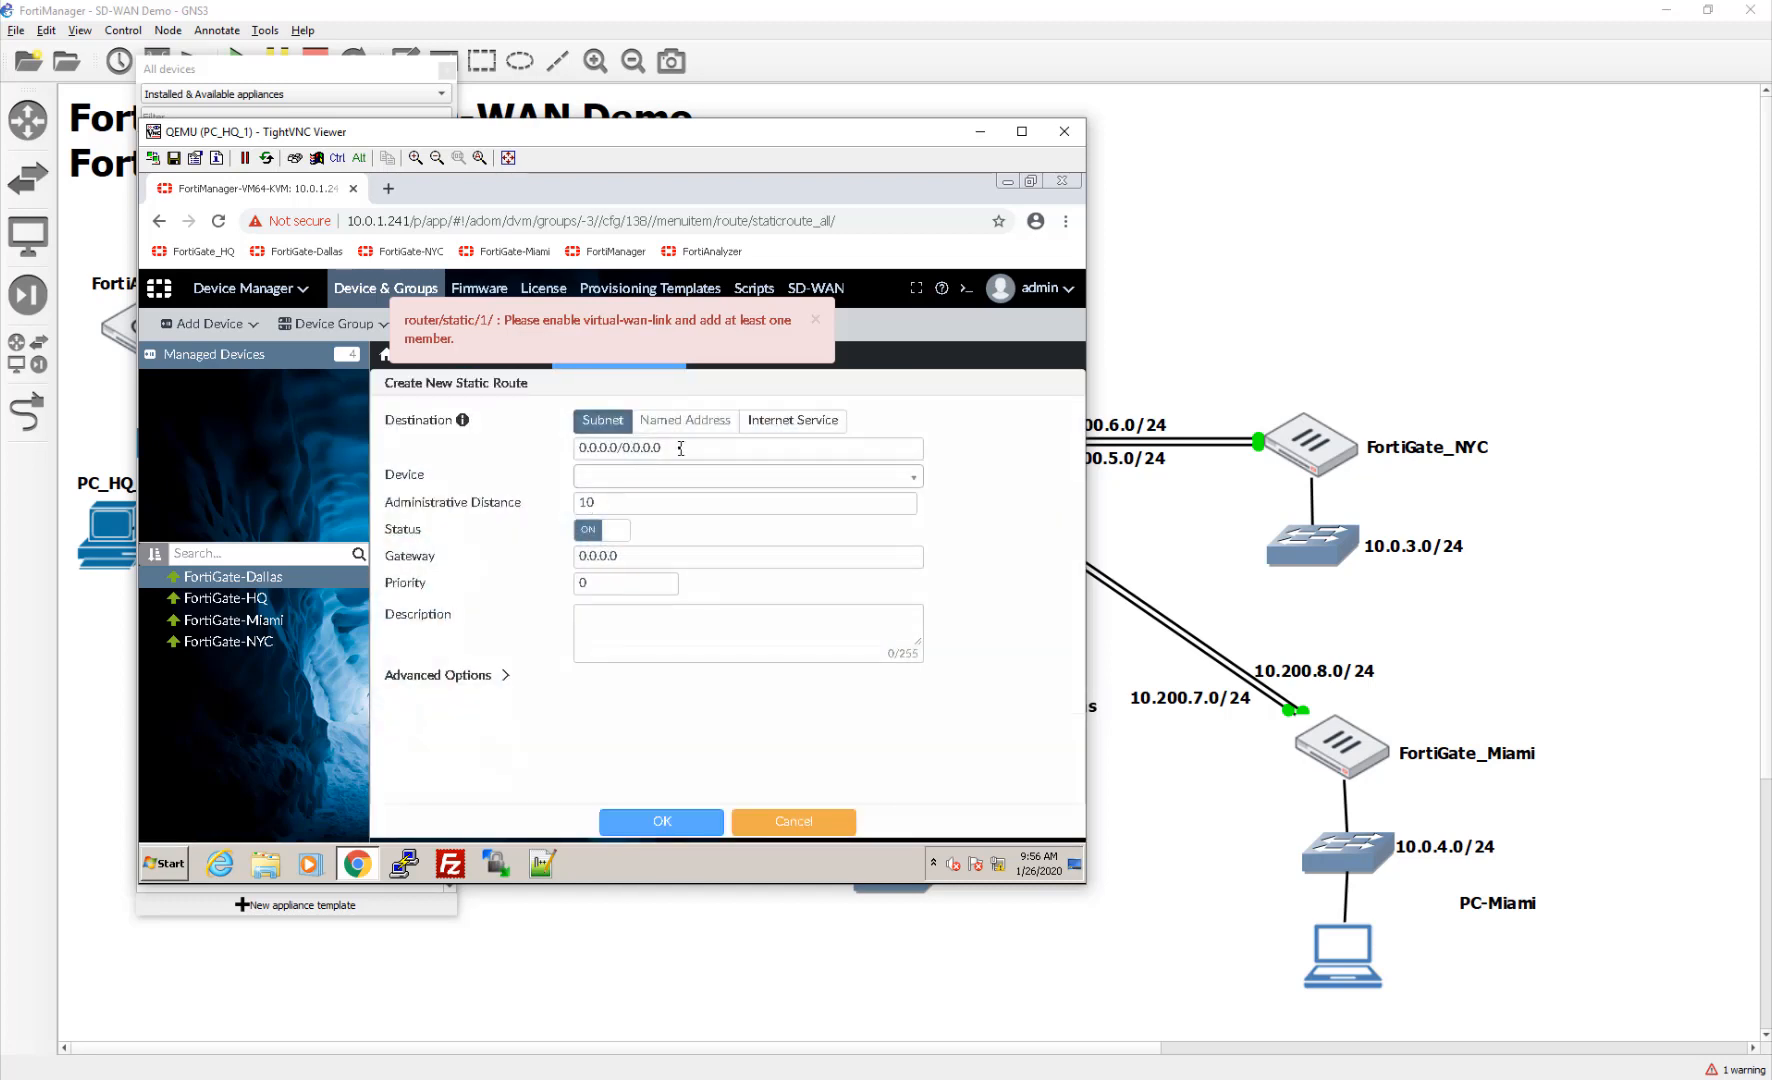
{"action": "left_click", "coordinate": [680, 476]}
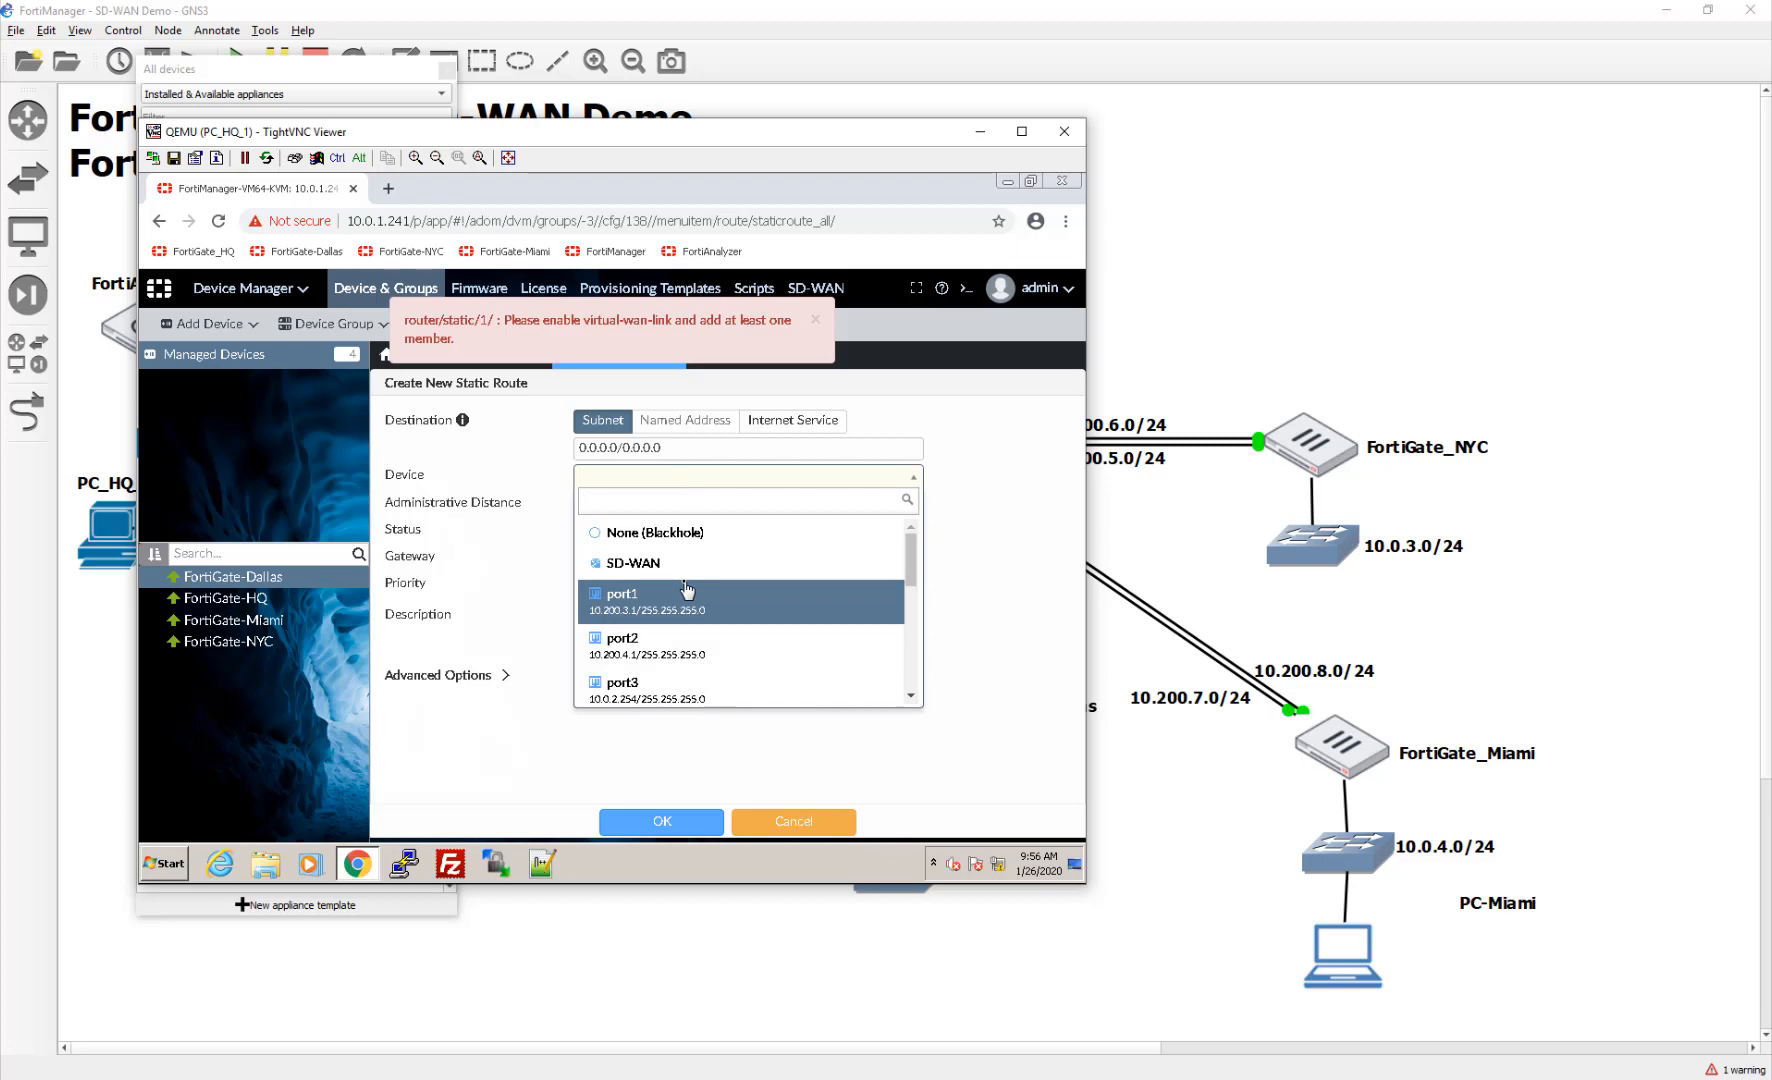
{"action": "scroll", "coordinate": [687, 590], "scroll_direction": "down", "scroll_amount": 1}
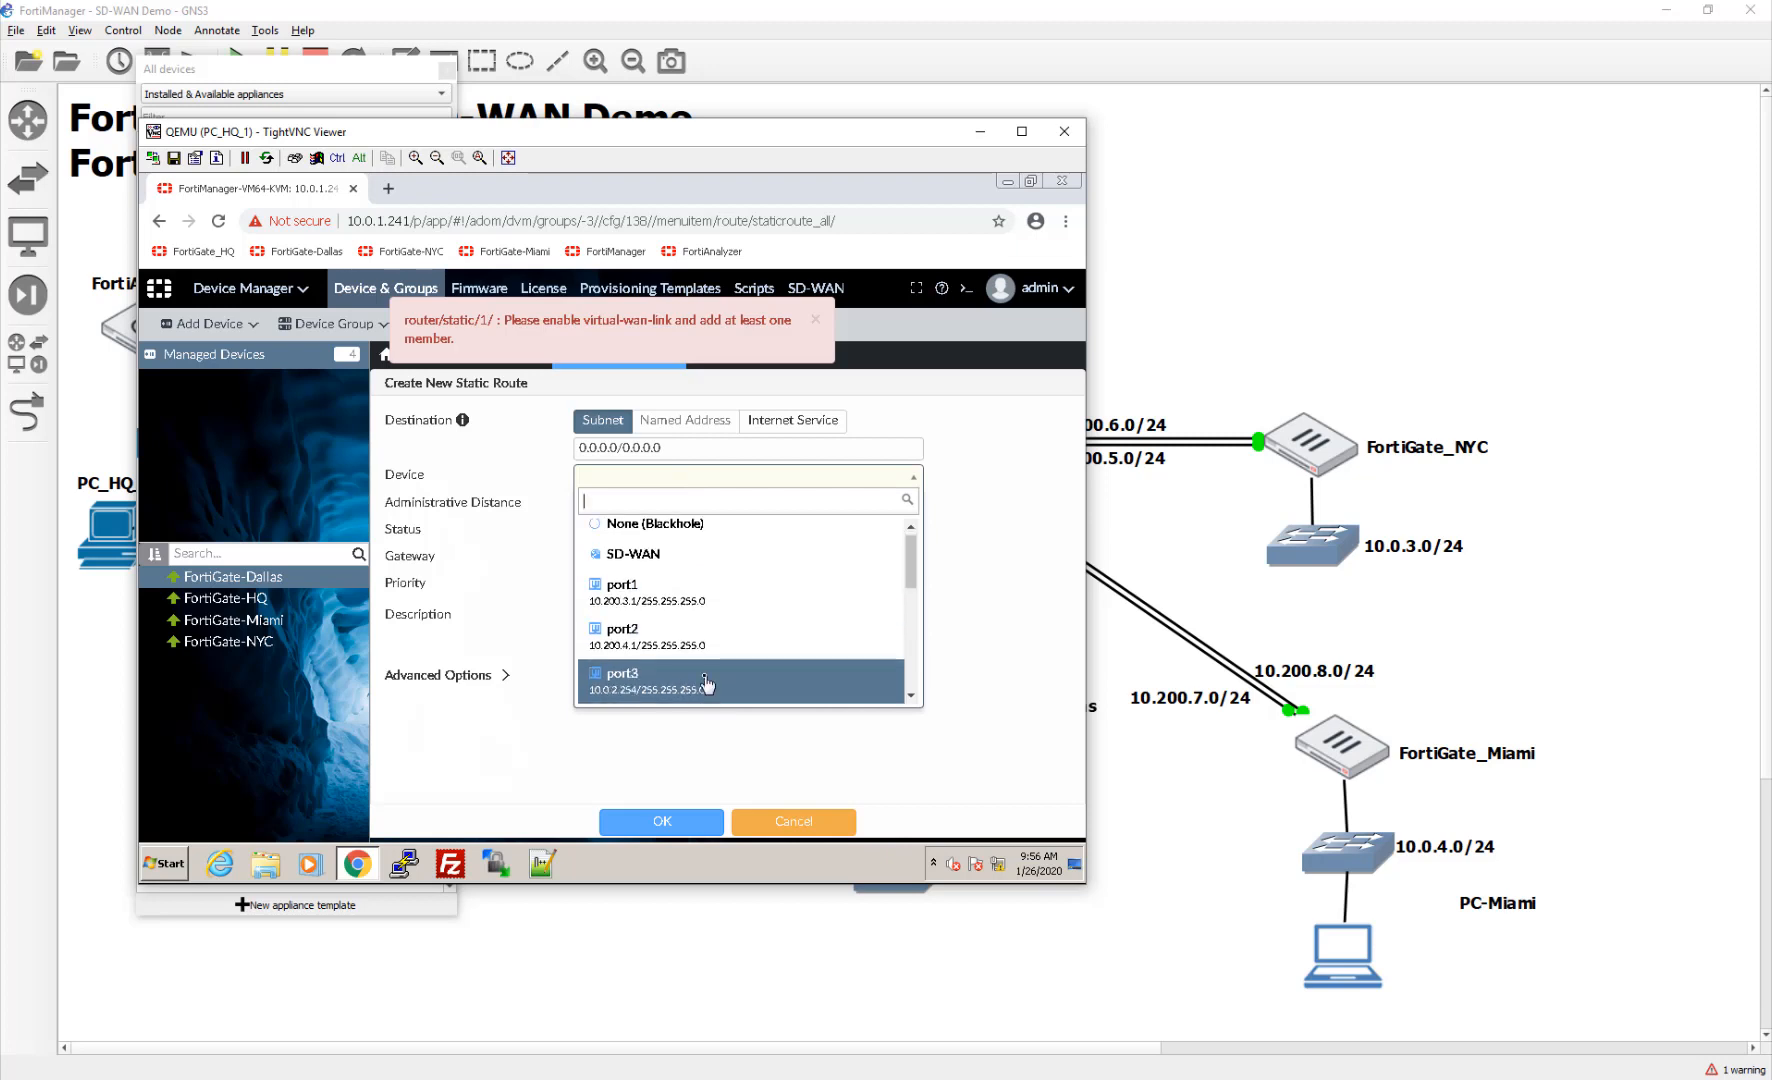
{"action": "left_click", "coordinate": [697, 603]}
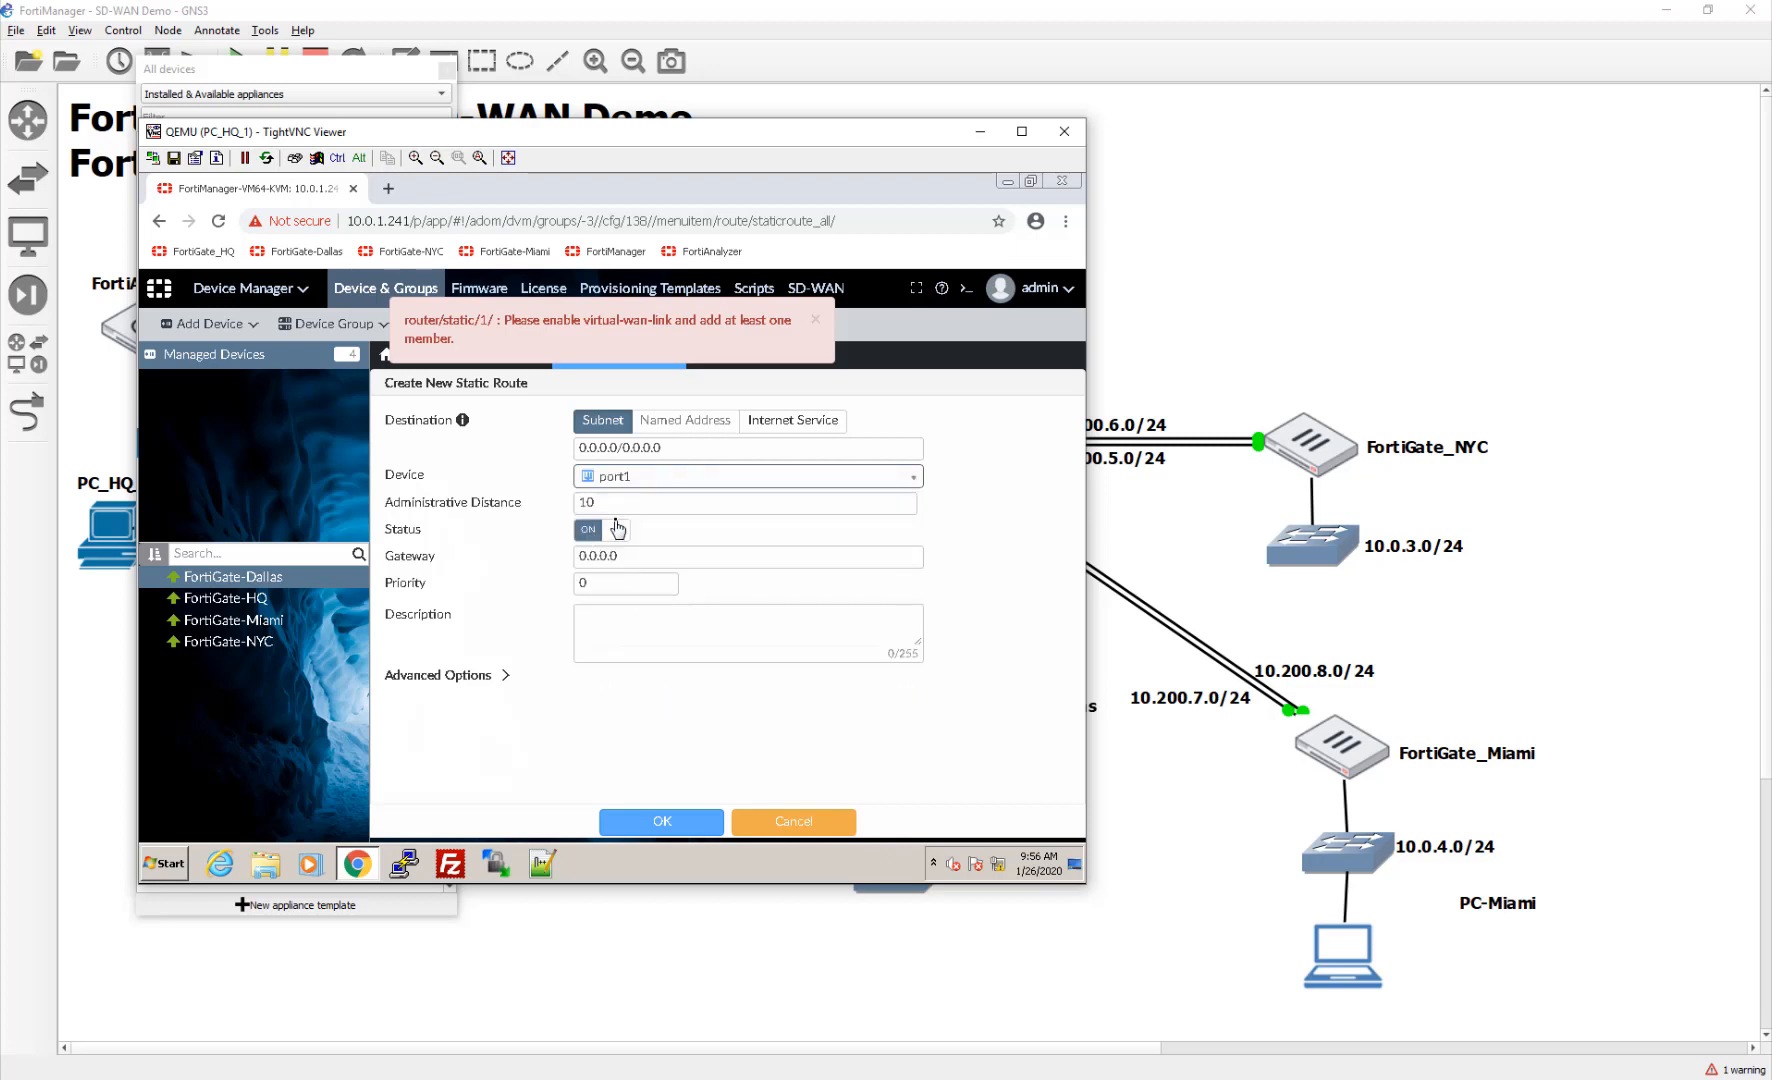
{"action": "left_click", "coordinate": [669, 559]}
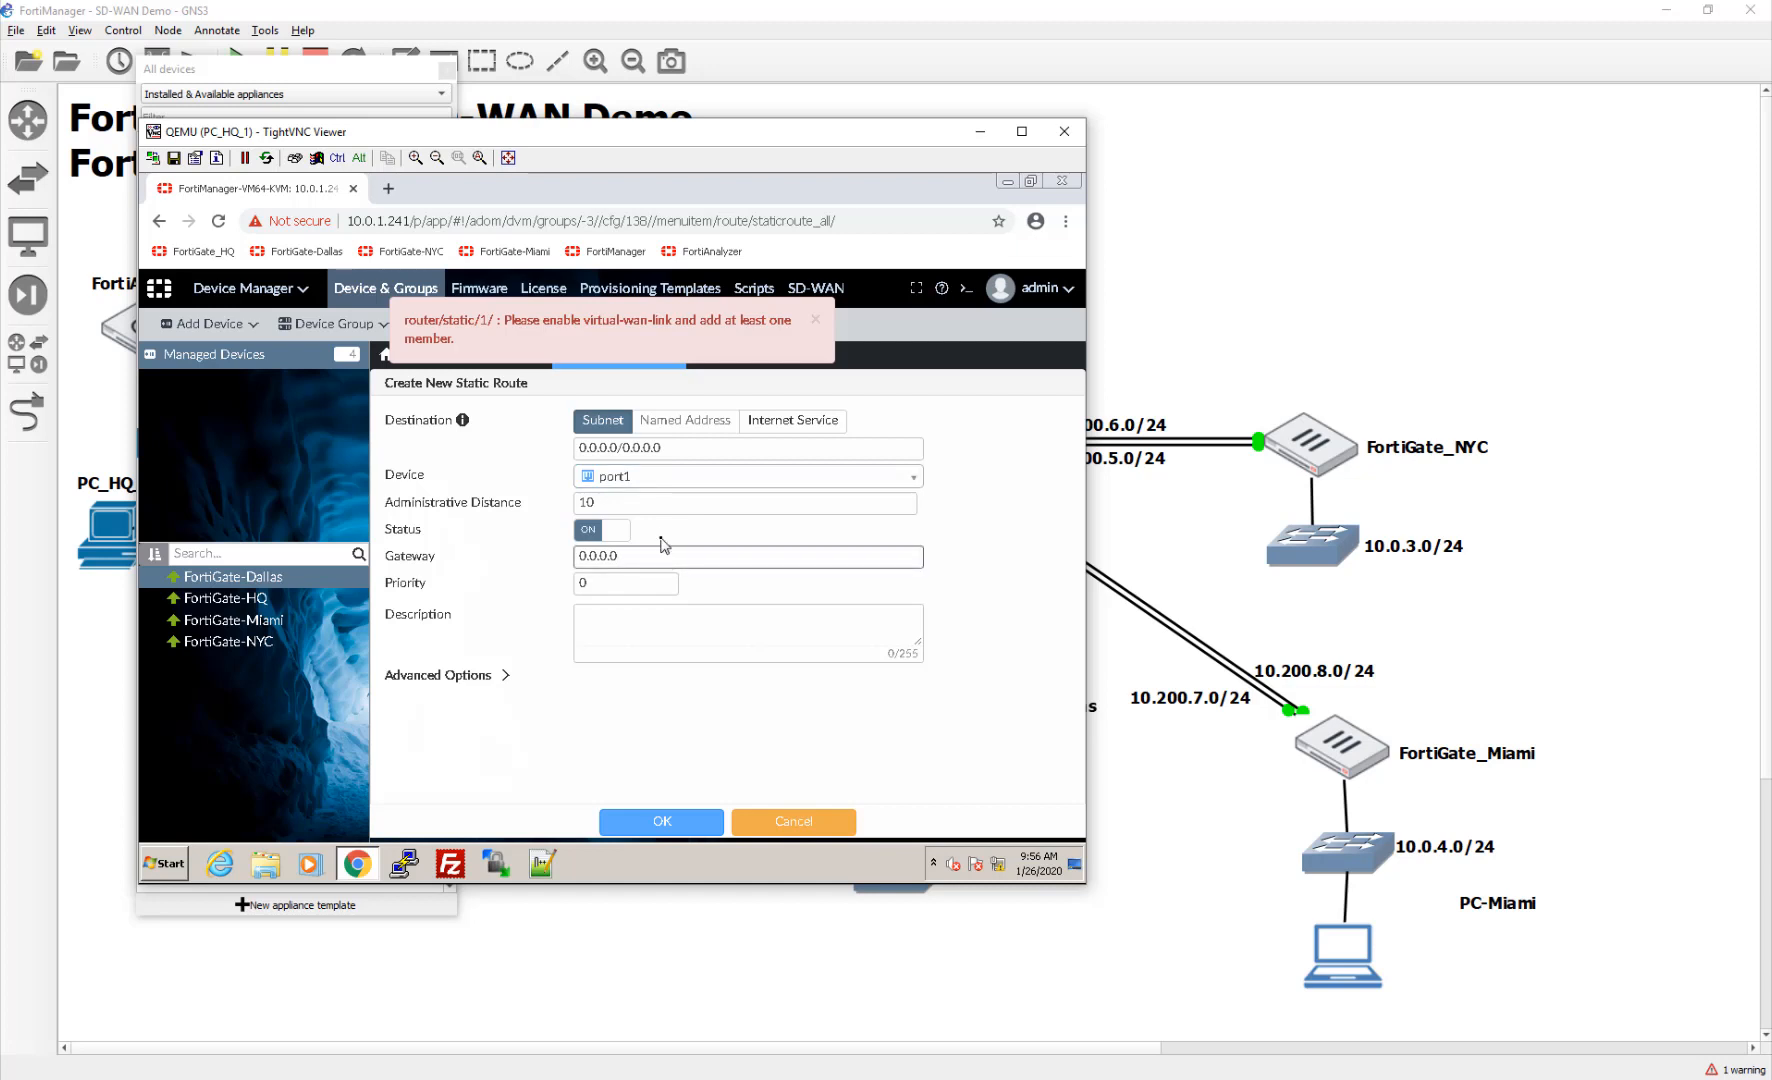
{"action": "left_click_drag", "start_coordinate": [633, 555], "coordinate": [497, 558]}
{"action": "type", "text": "10.200.3.254"}
{"action": "left_click", "coordinate": [704, 840]}
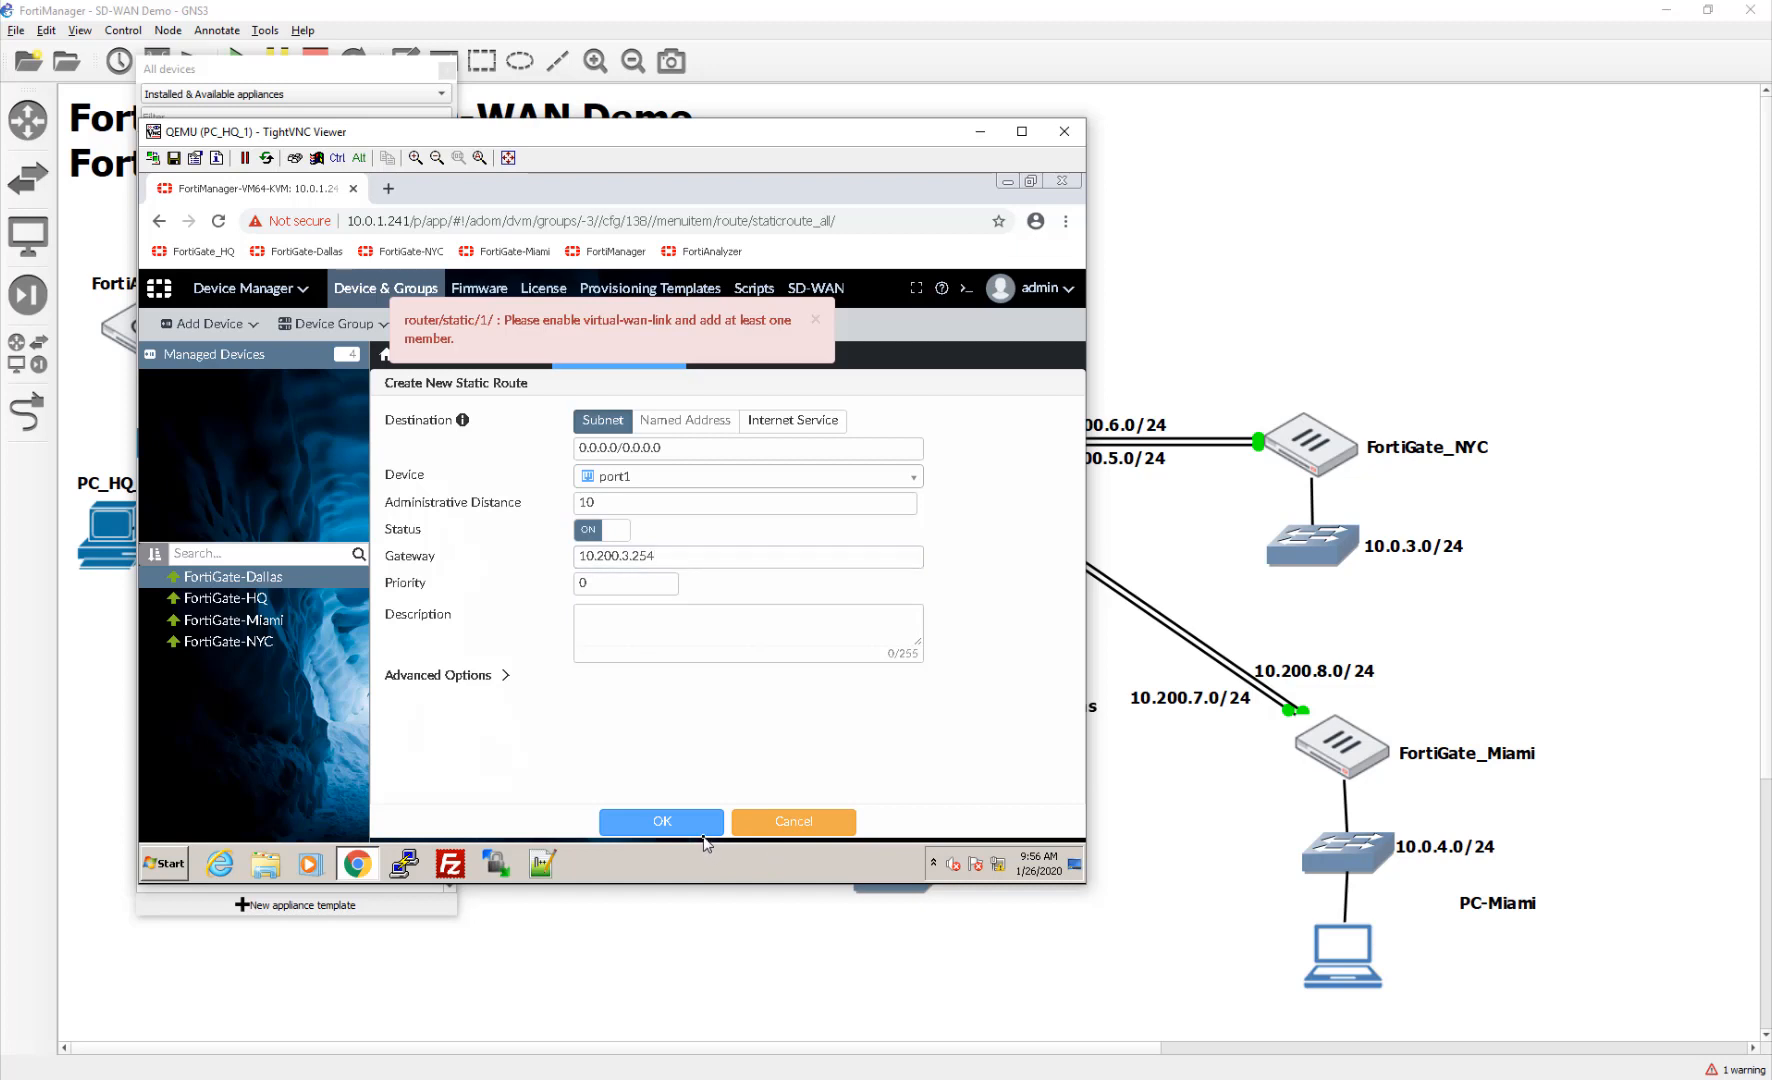
{"action": "left_click", "coordinate": [810, 822]}
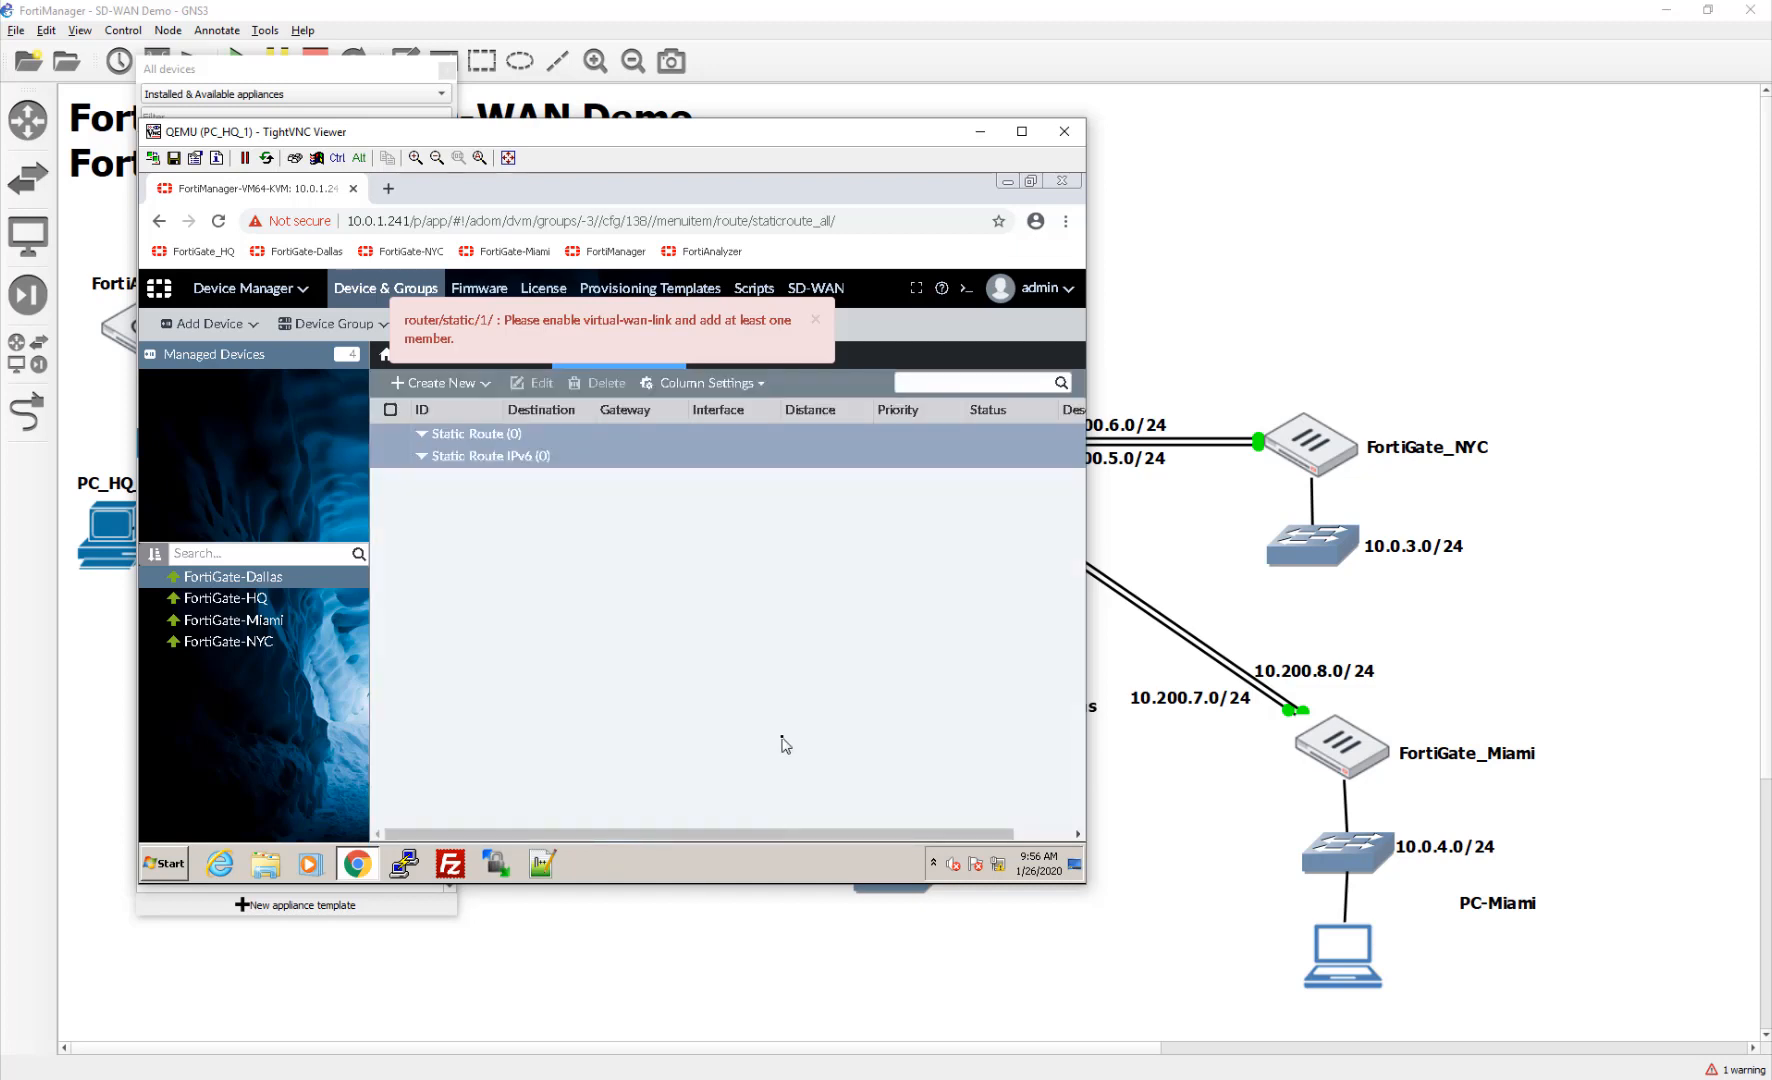
{"action": "left_click", "coordinate": [258, 620]}
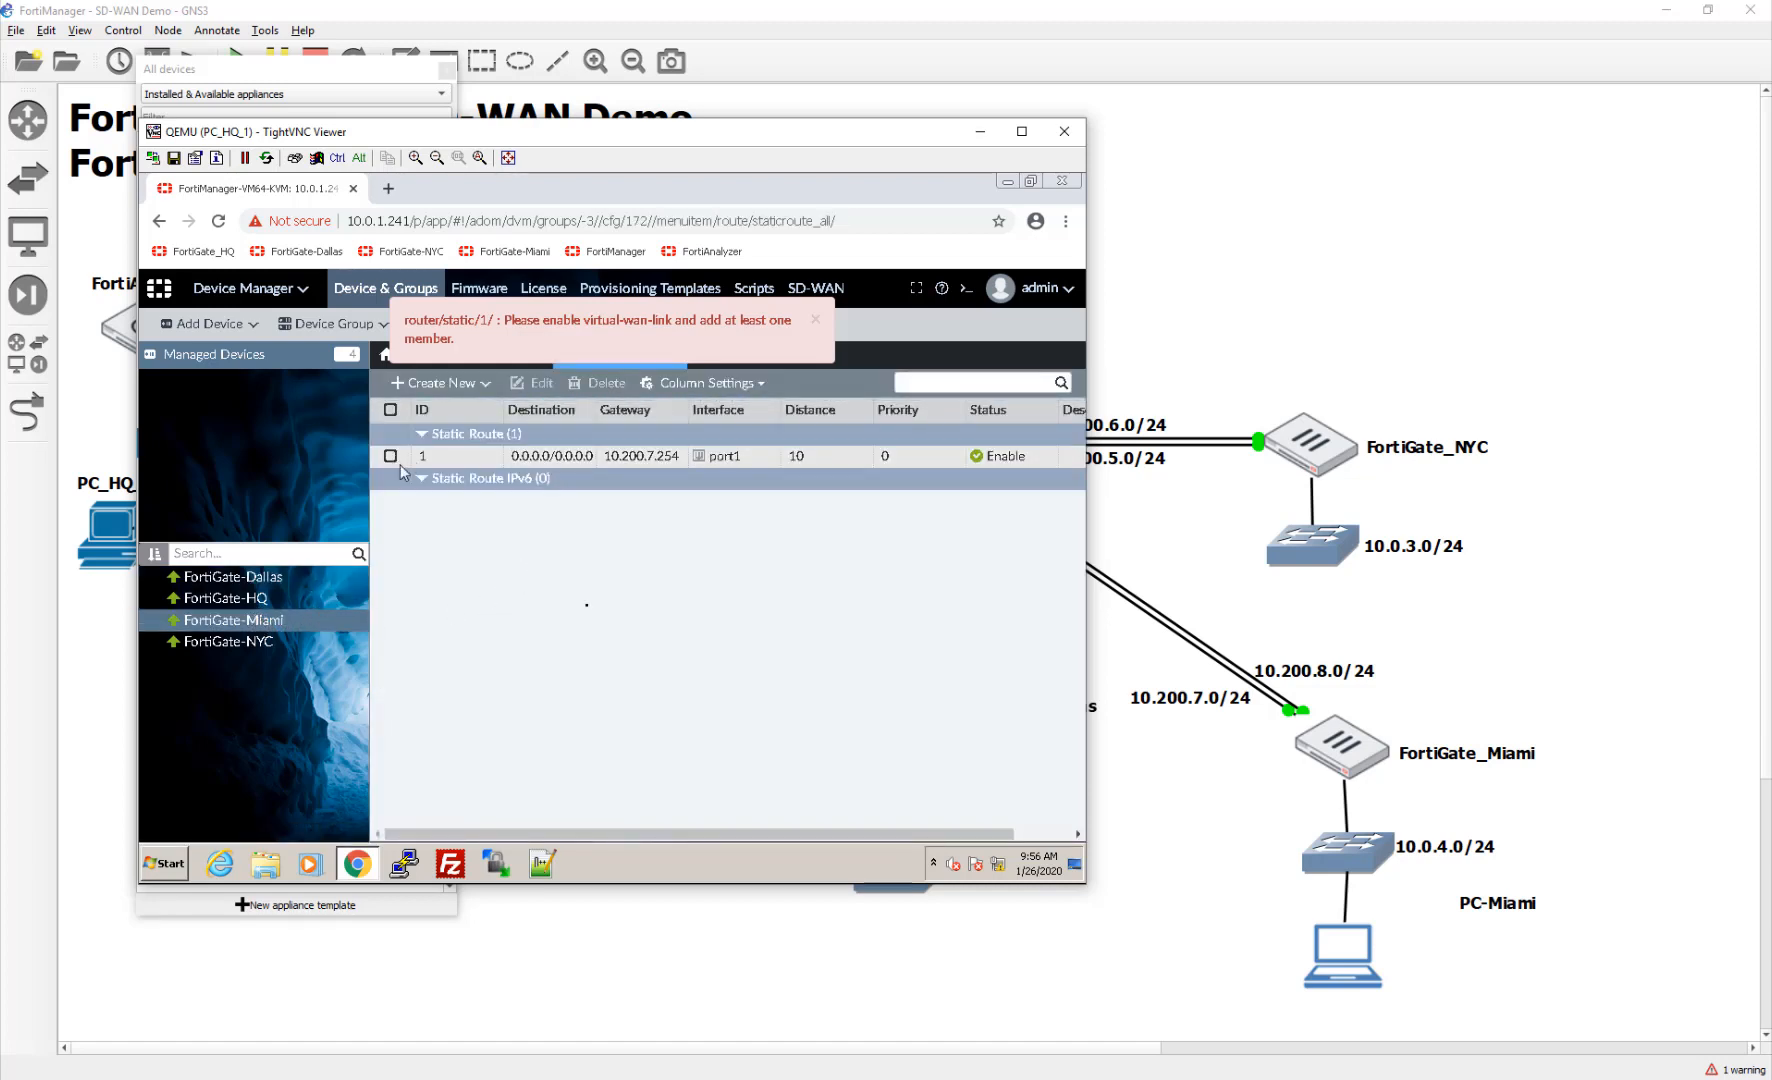
Step: Delete FortiGate-Miami's default route via port1 to gateway 10.200.7.254
{"action": "left_click", "coordinate": [398, 462]}
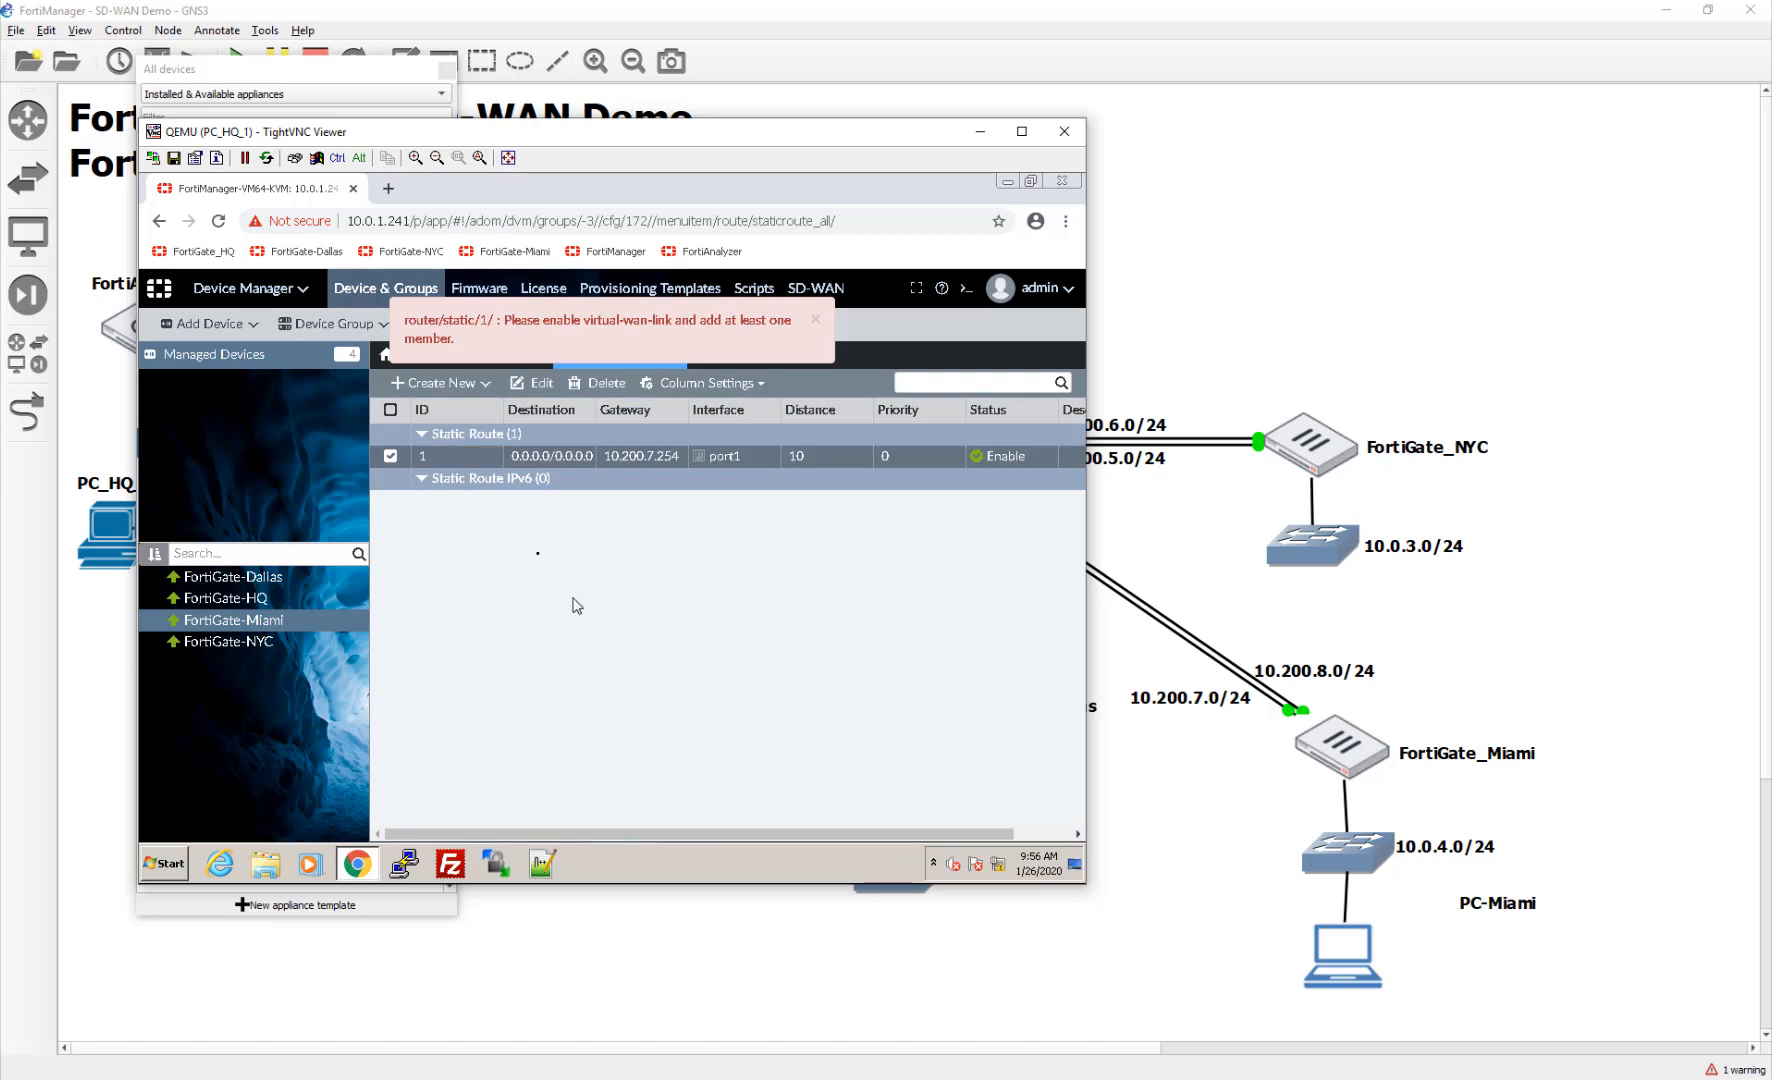
{"action": "left_click", "coordinate": [613, 393]}
{"action": "left_click", "coordinate": [722, 627]}
Step: Delete FortiGate-NYC's default route and dismiss the virtual-wan-link error message
{"action": "left_click", "coordinate": [272, 643]}
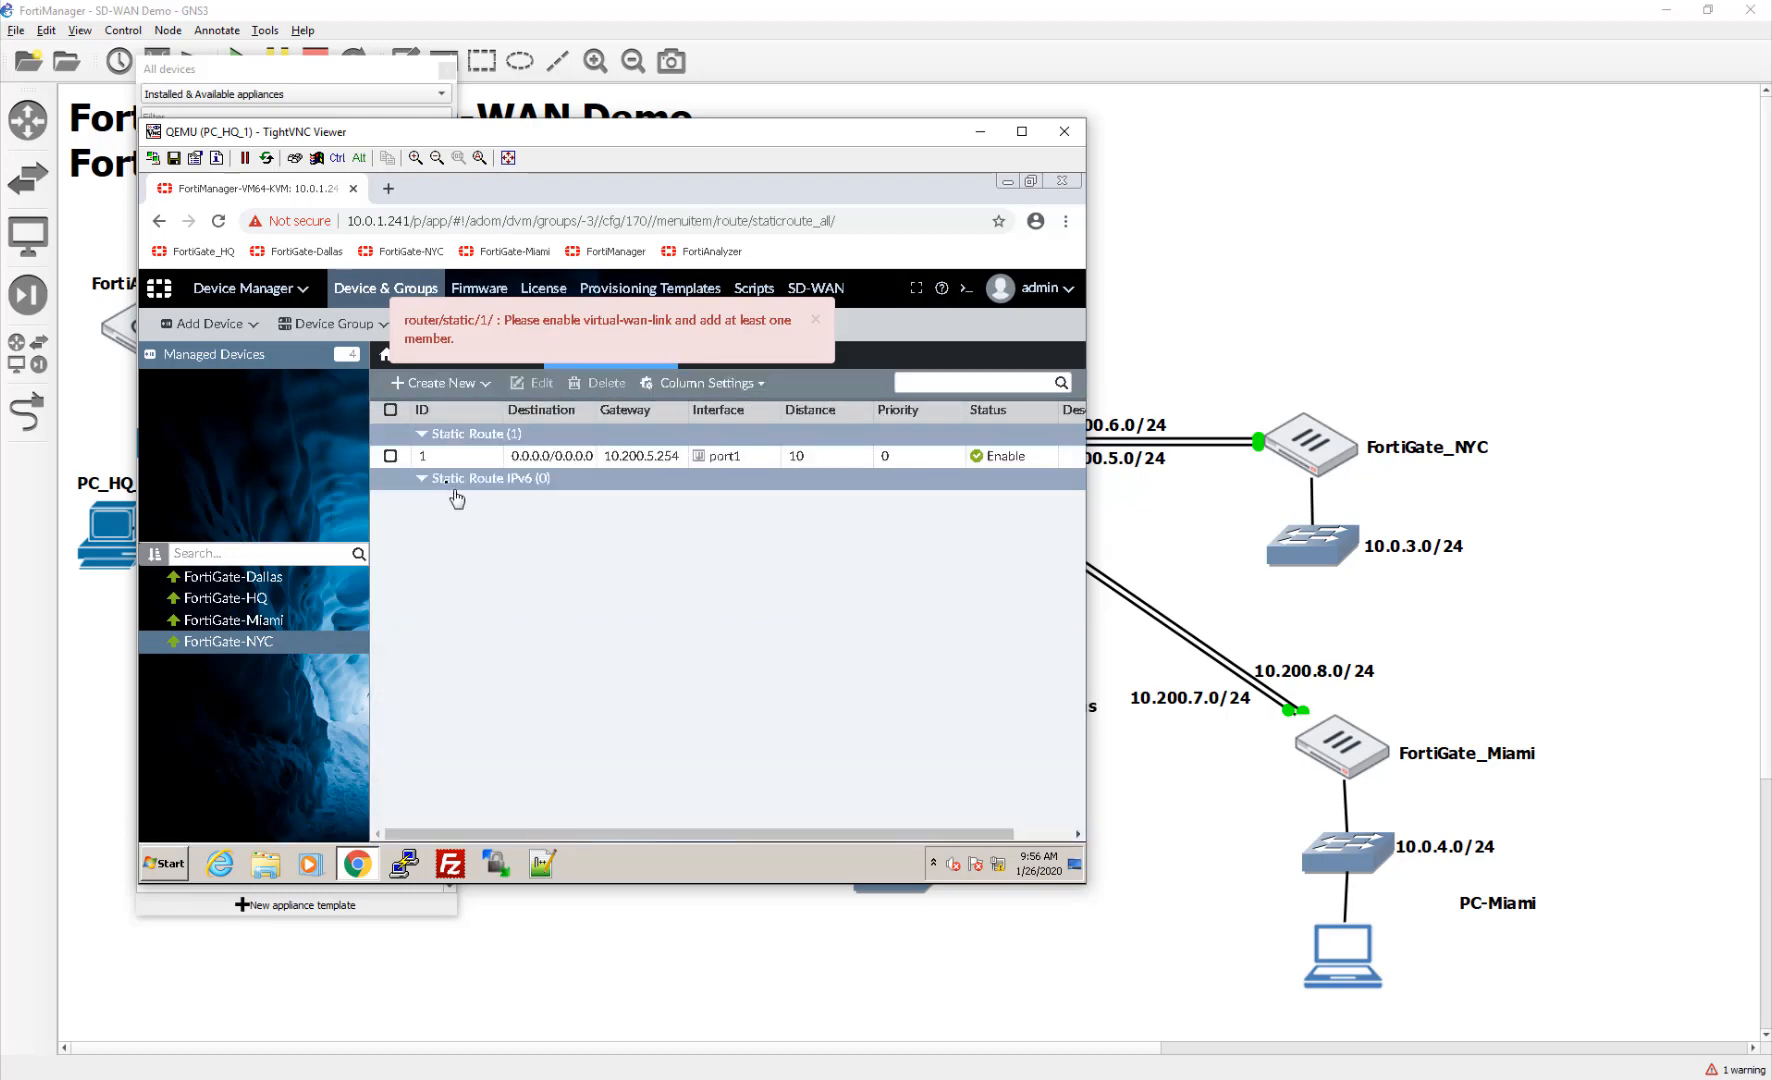
{"action": "left_click", "coordinate": [390, 456]}
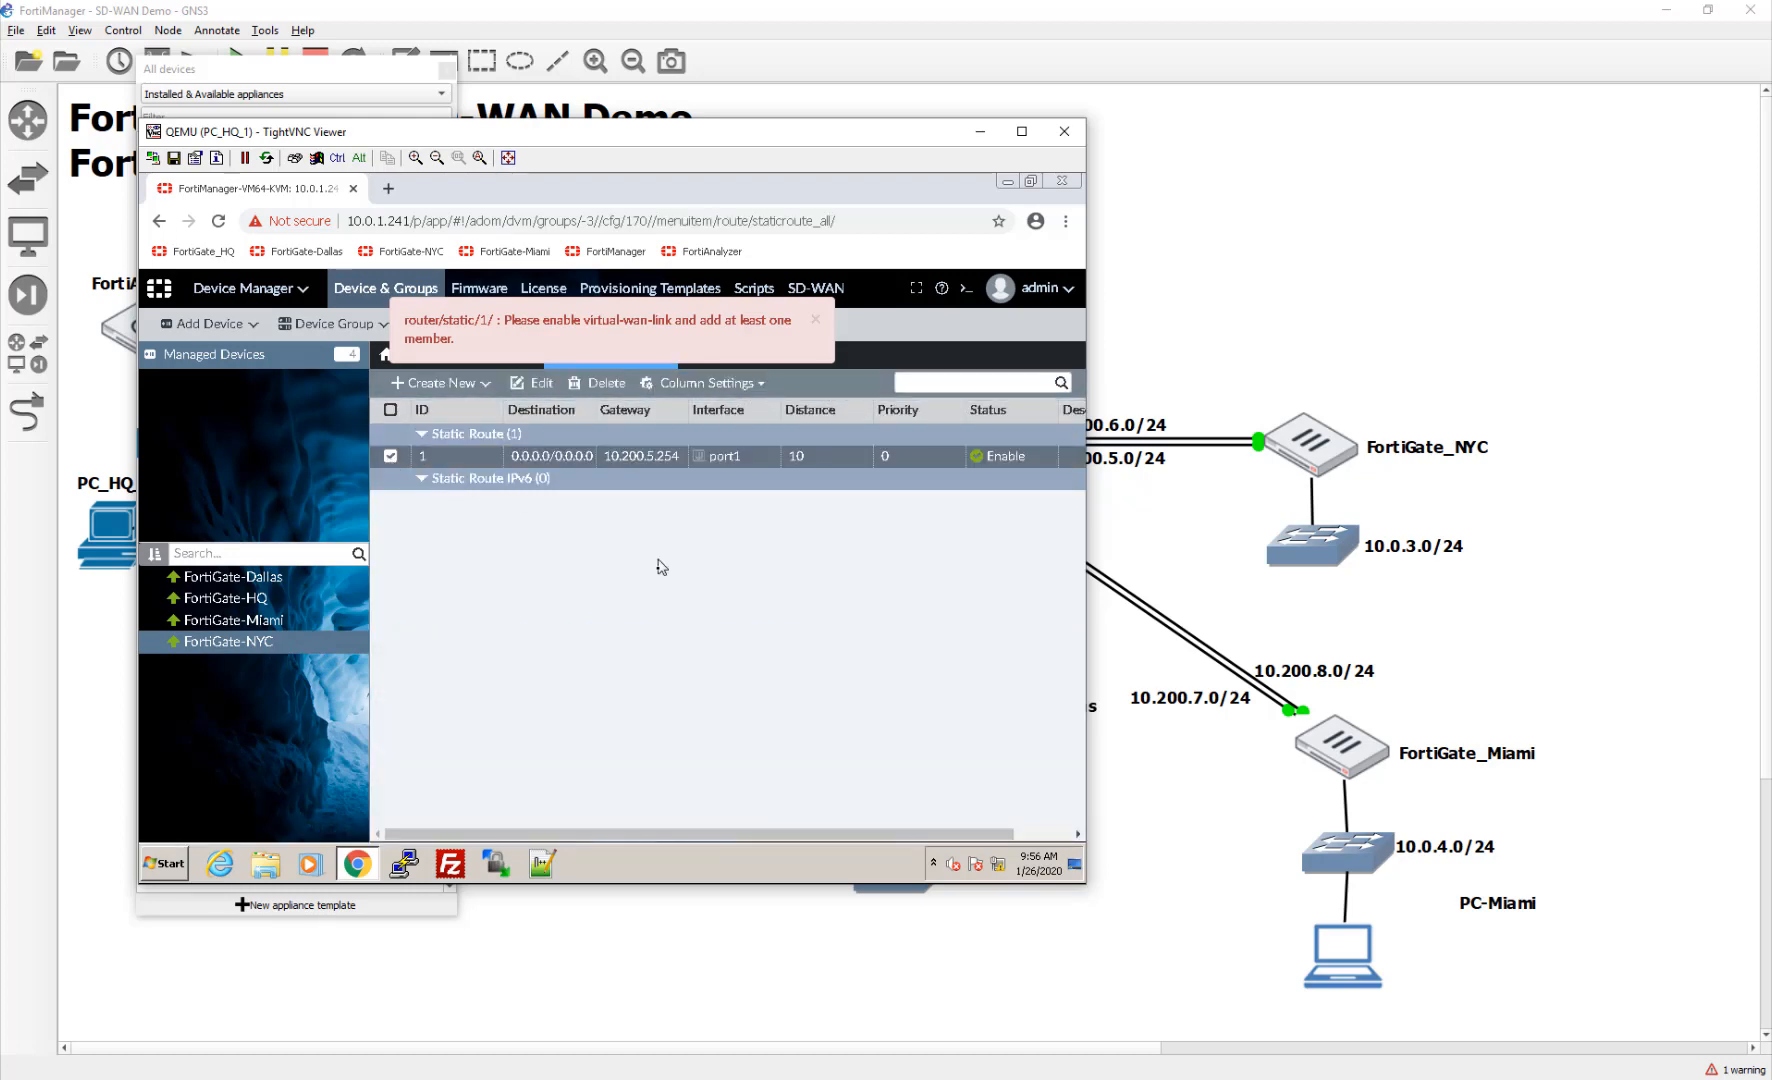
{"action": "left_click", "coordinate": [597, 387]}
{"action": "left_click", "coordinate": [692, 628]}
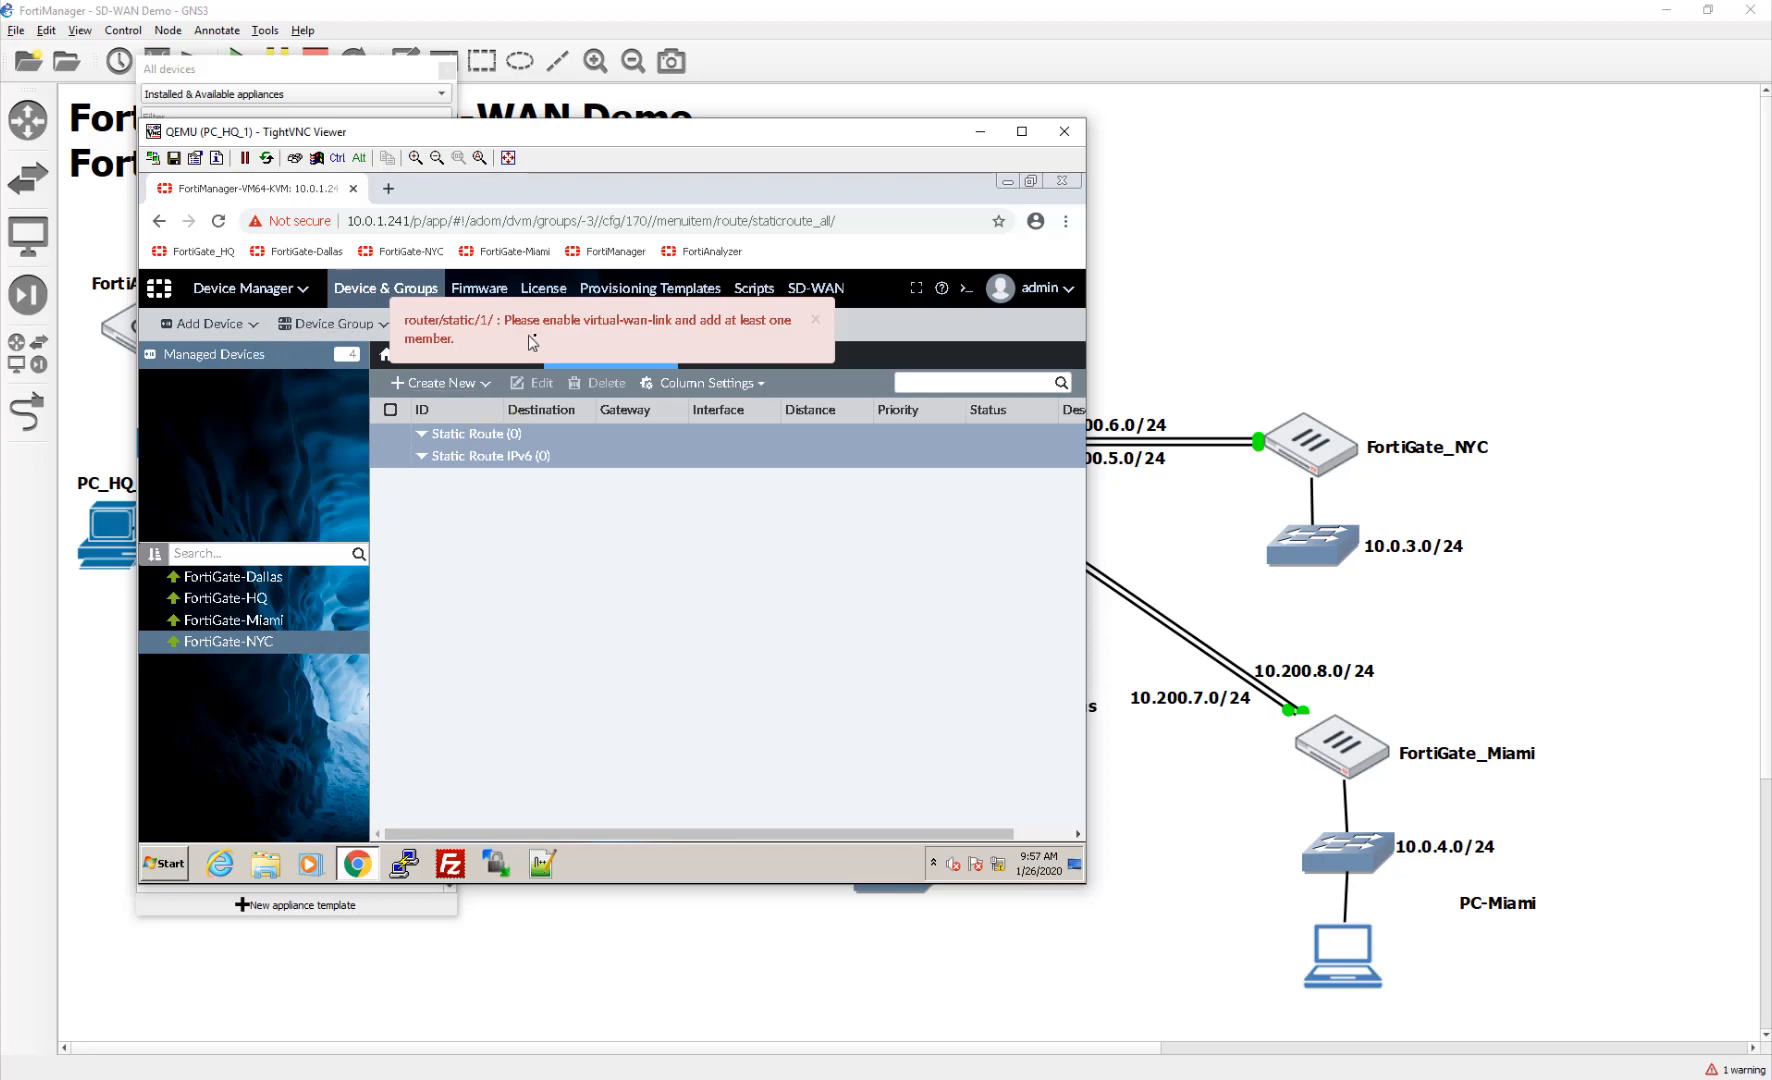
{"action": "left_click", "coordinate": [815, 321]}
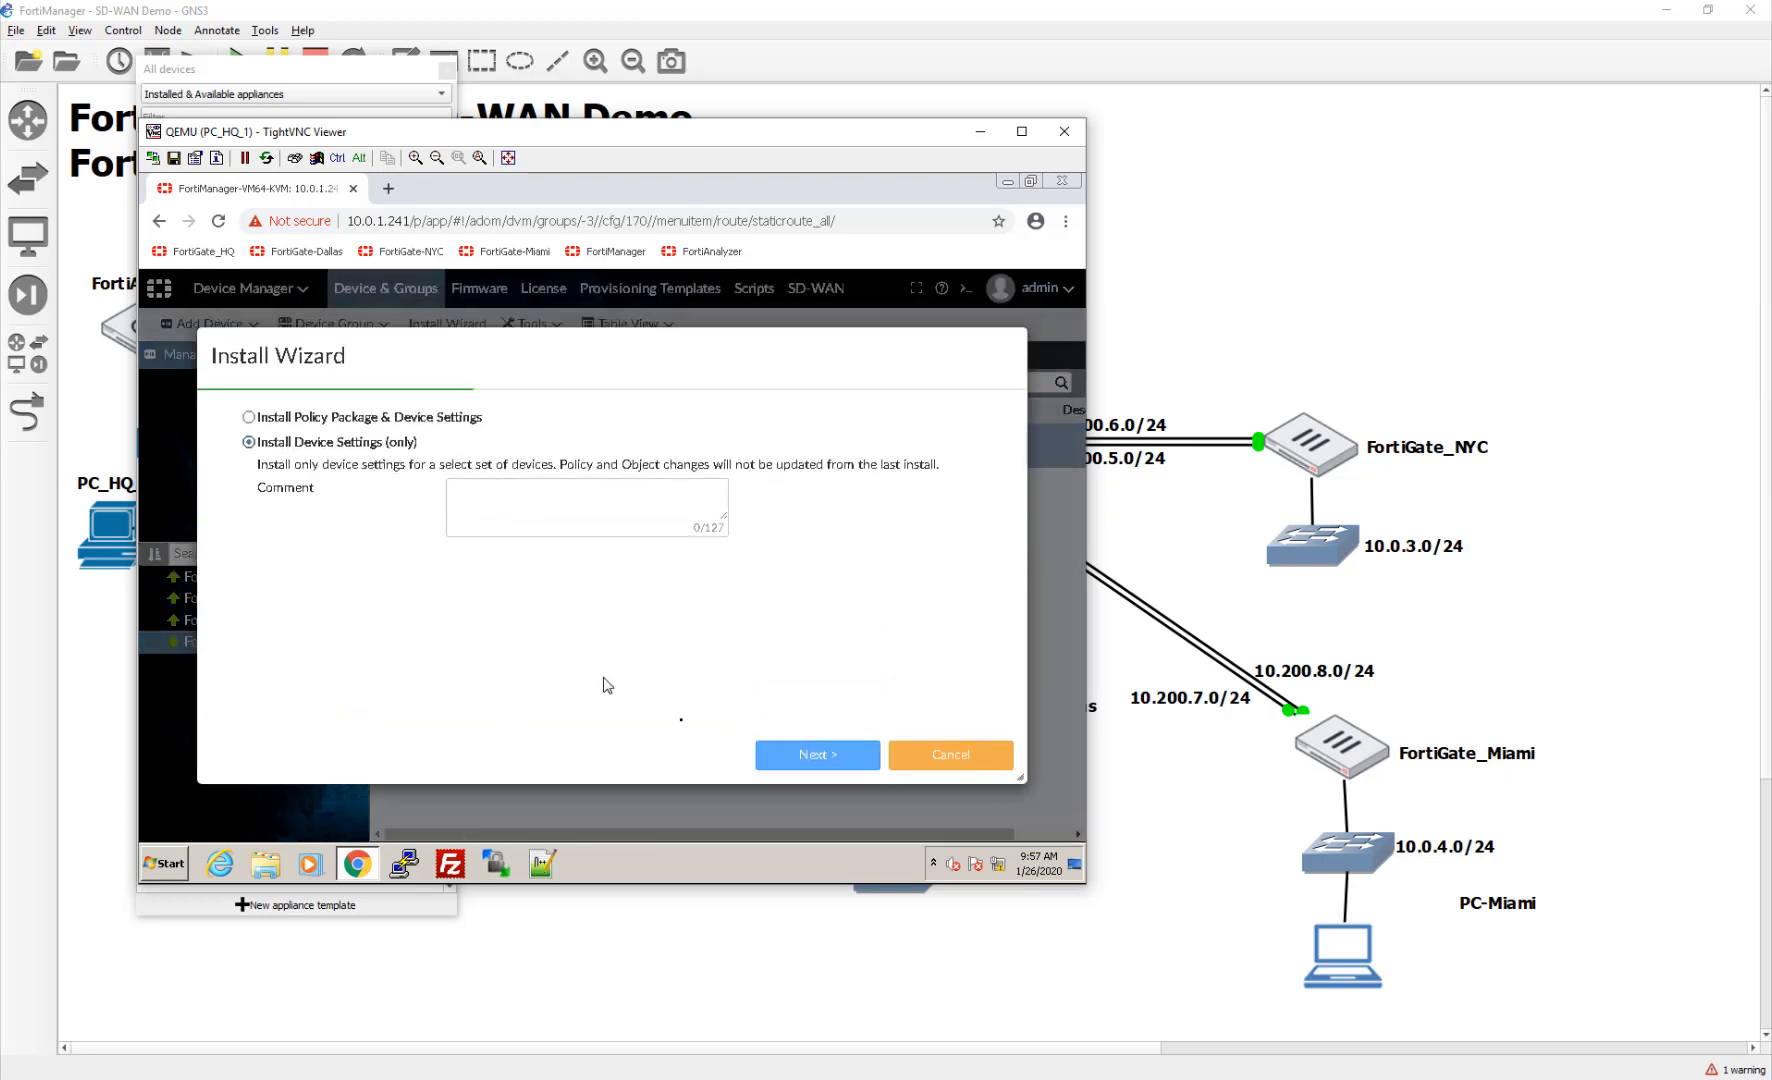
Step: Start an install of policy package and device settings using the SDWAN-Branch package
{"action": "left_click", "coordinate": [344, 425]}
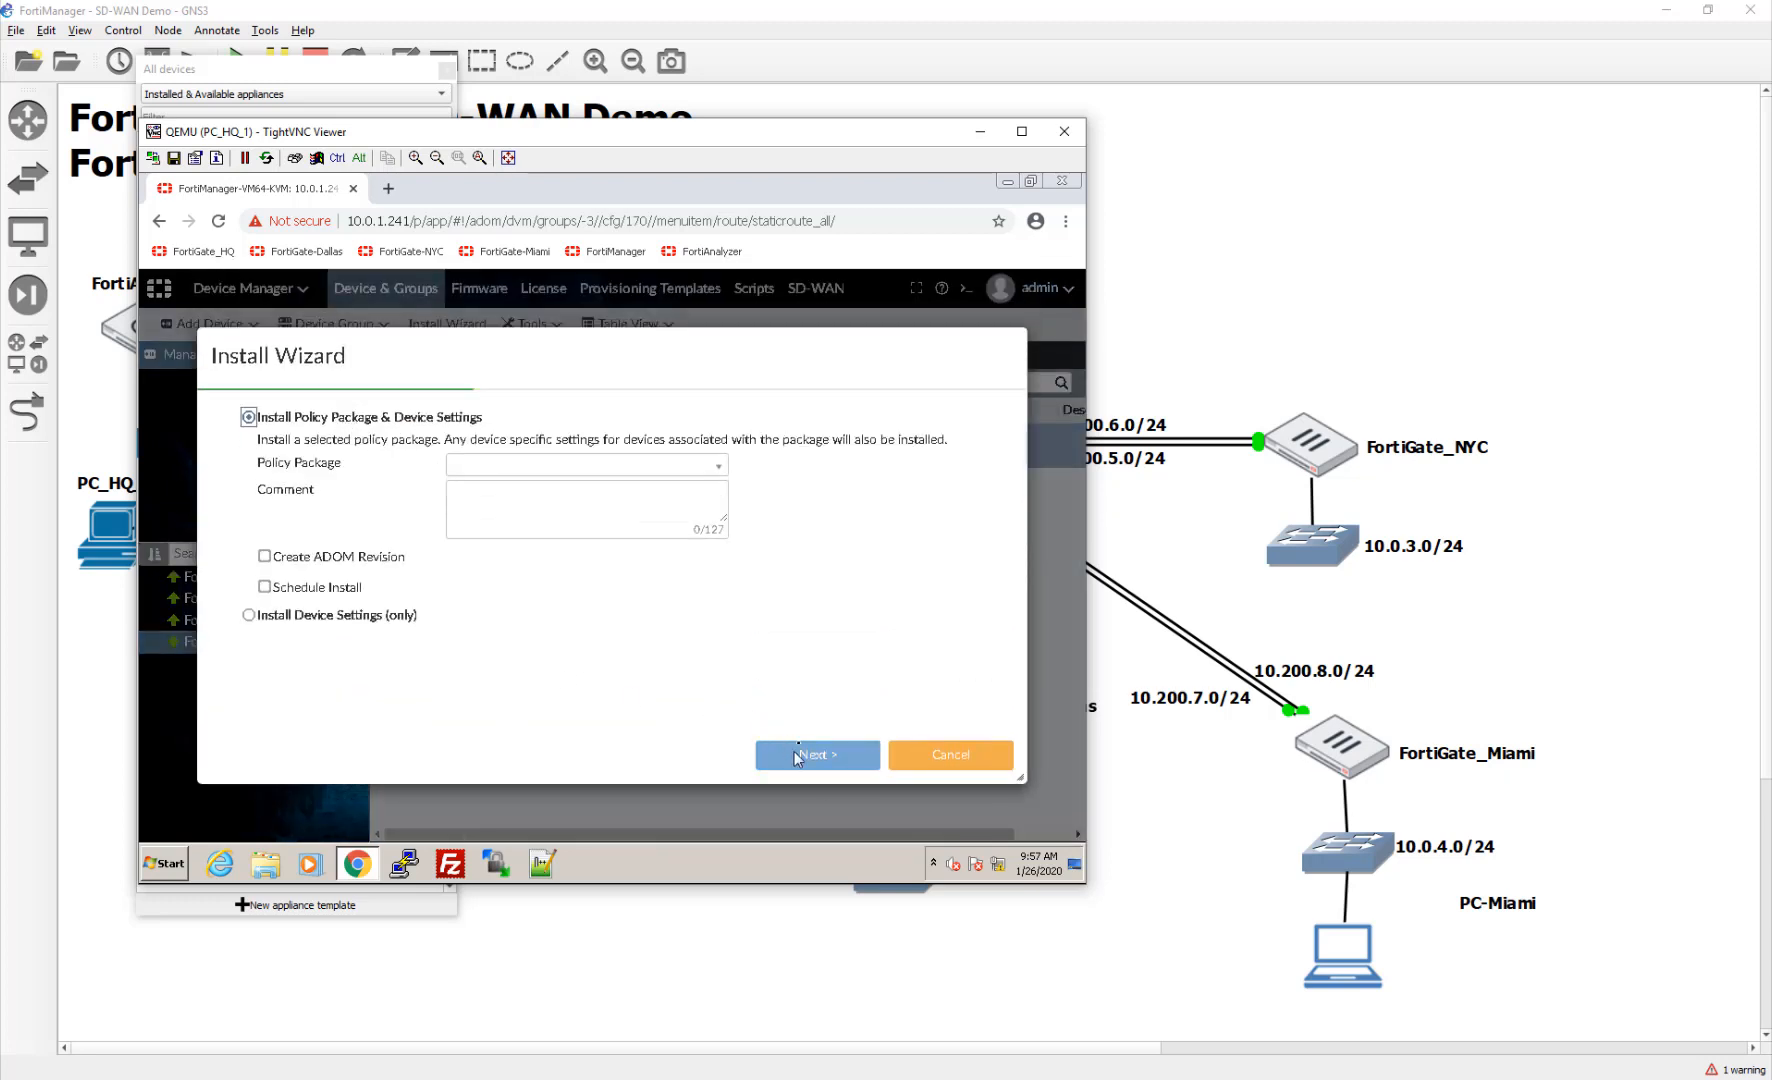
{"action": "left_click", "coordinate": [686, 466]}
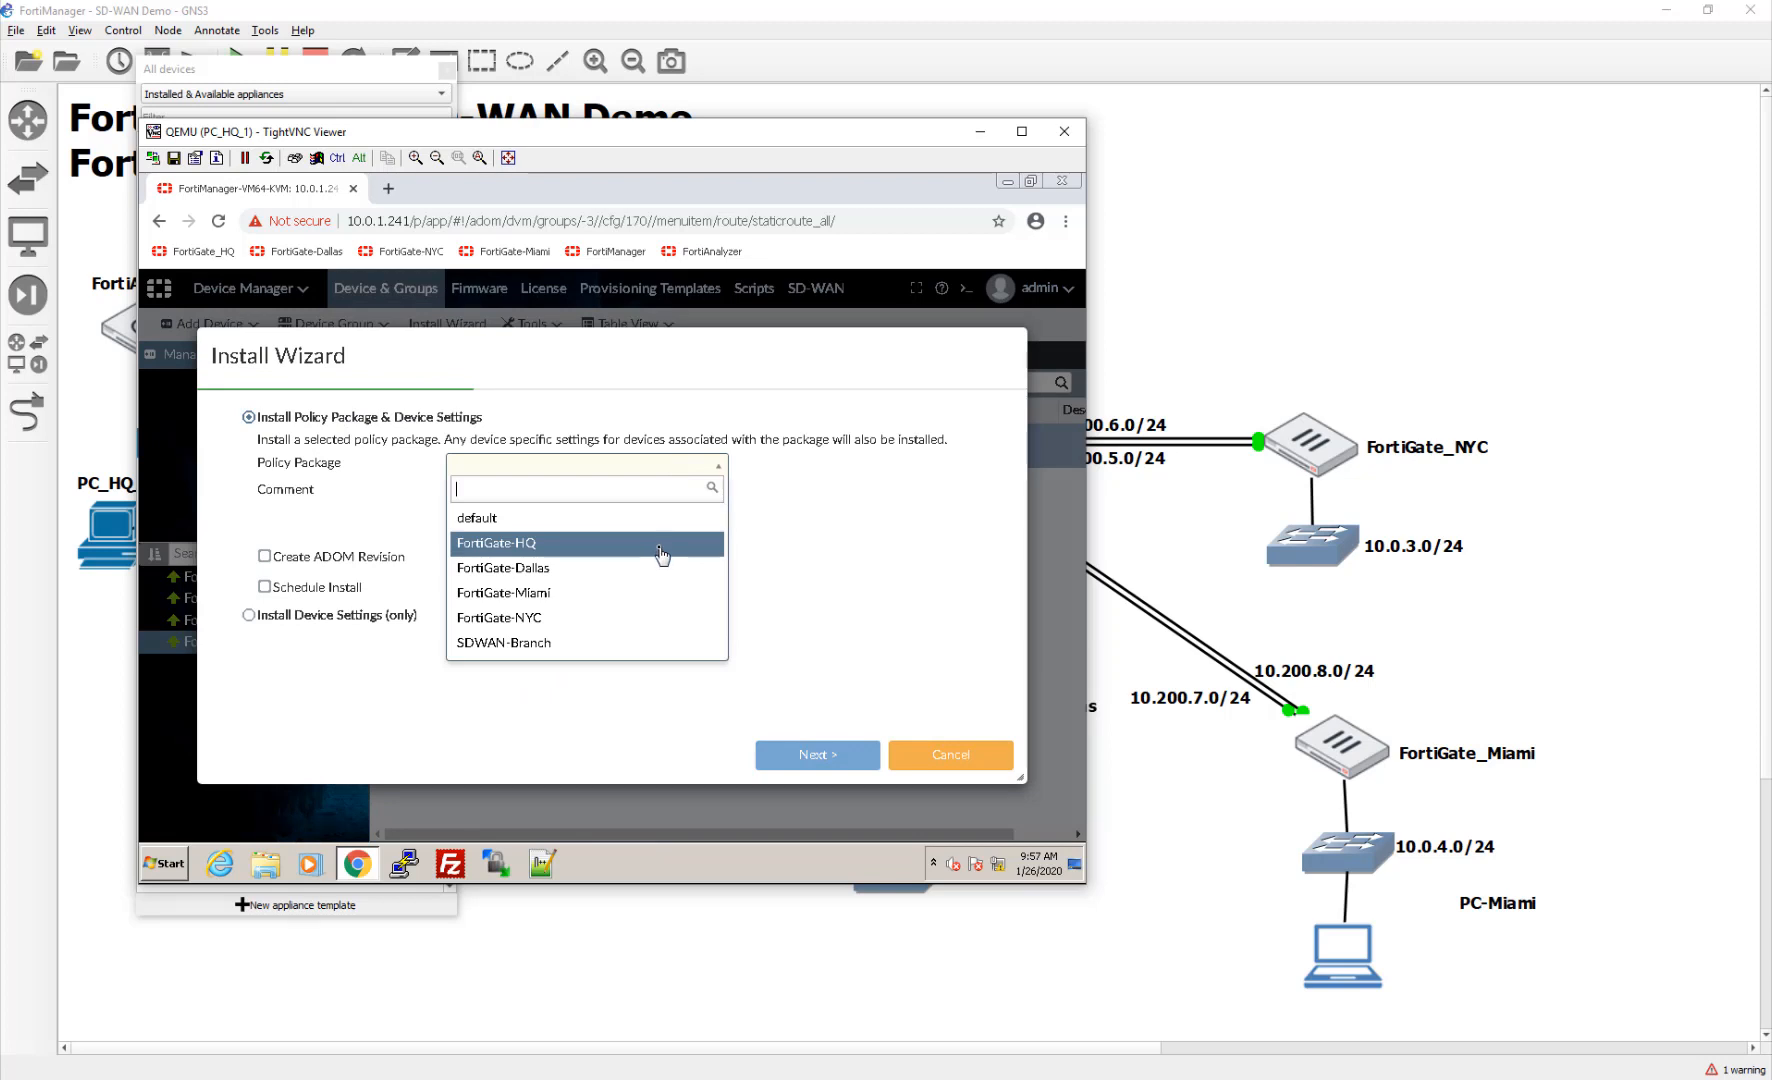
{"action": "left_click", "coordinate": [622, 645]}
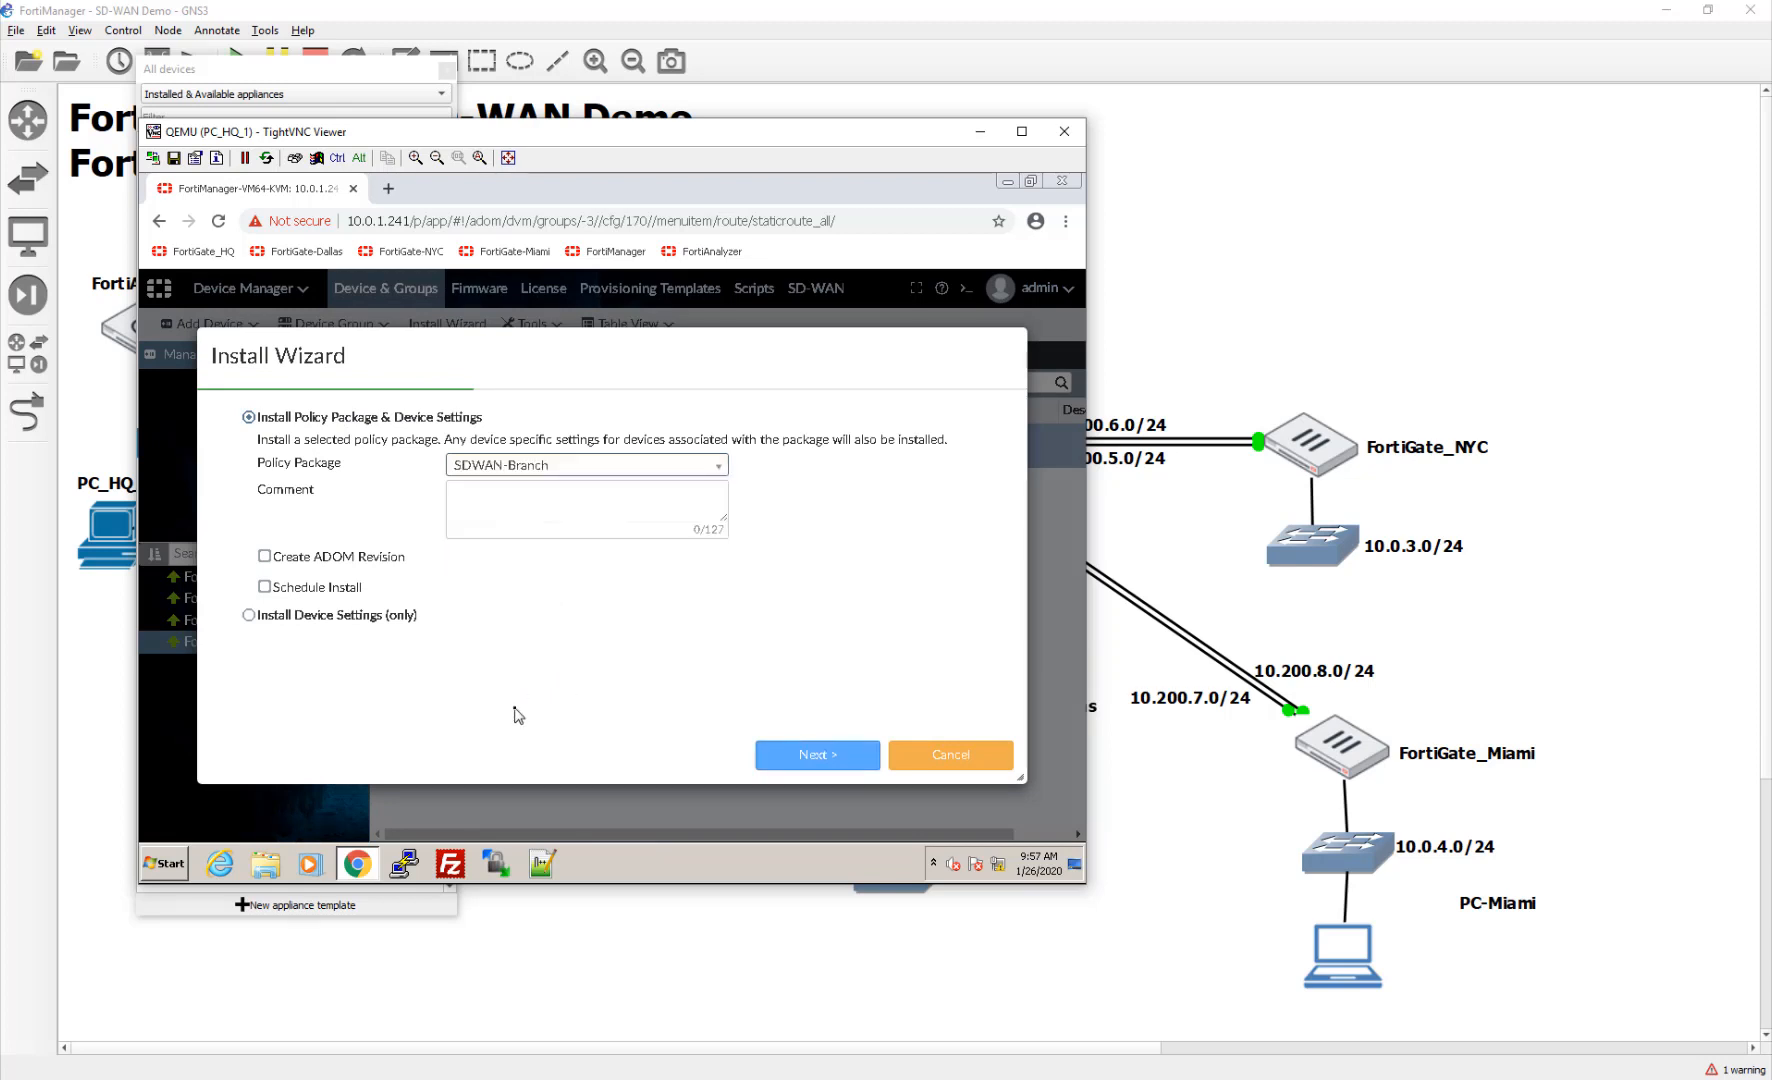
{"action": "left_click", "coordinate": [772, 755]}
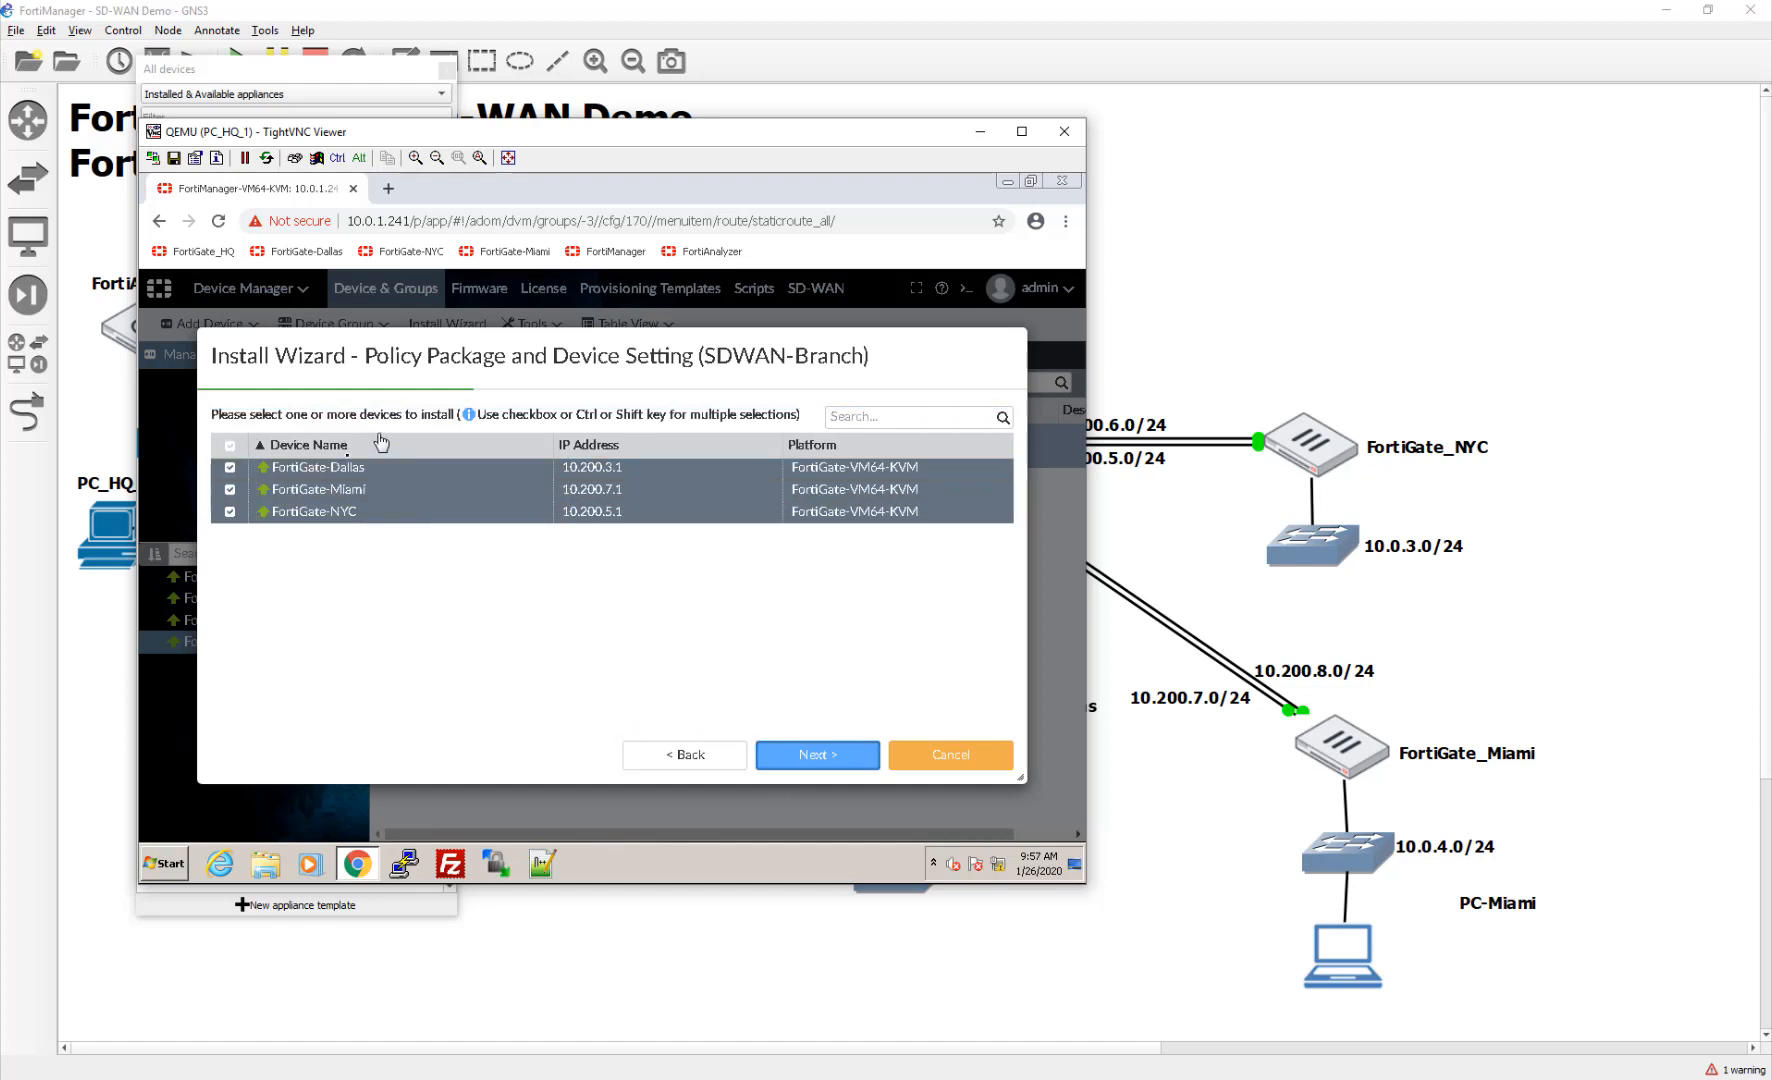
Step: Tick FortiGate-Dallas, FortiGate-Miami and FortiGate-NYC as targets and start the install
{"action": "left_click", "coordinate": [814, 758]}
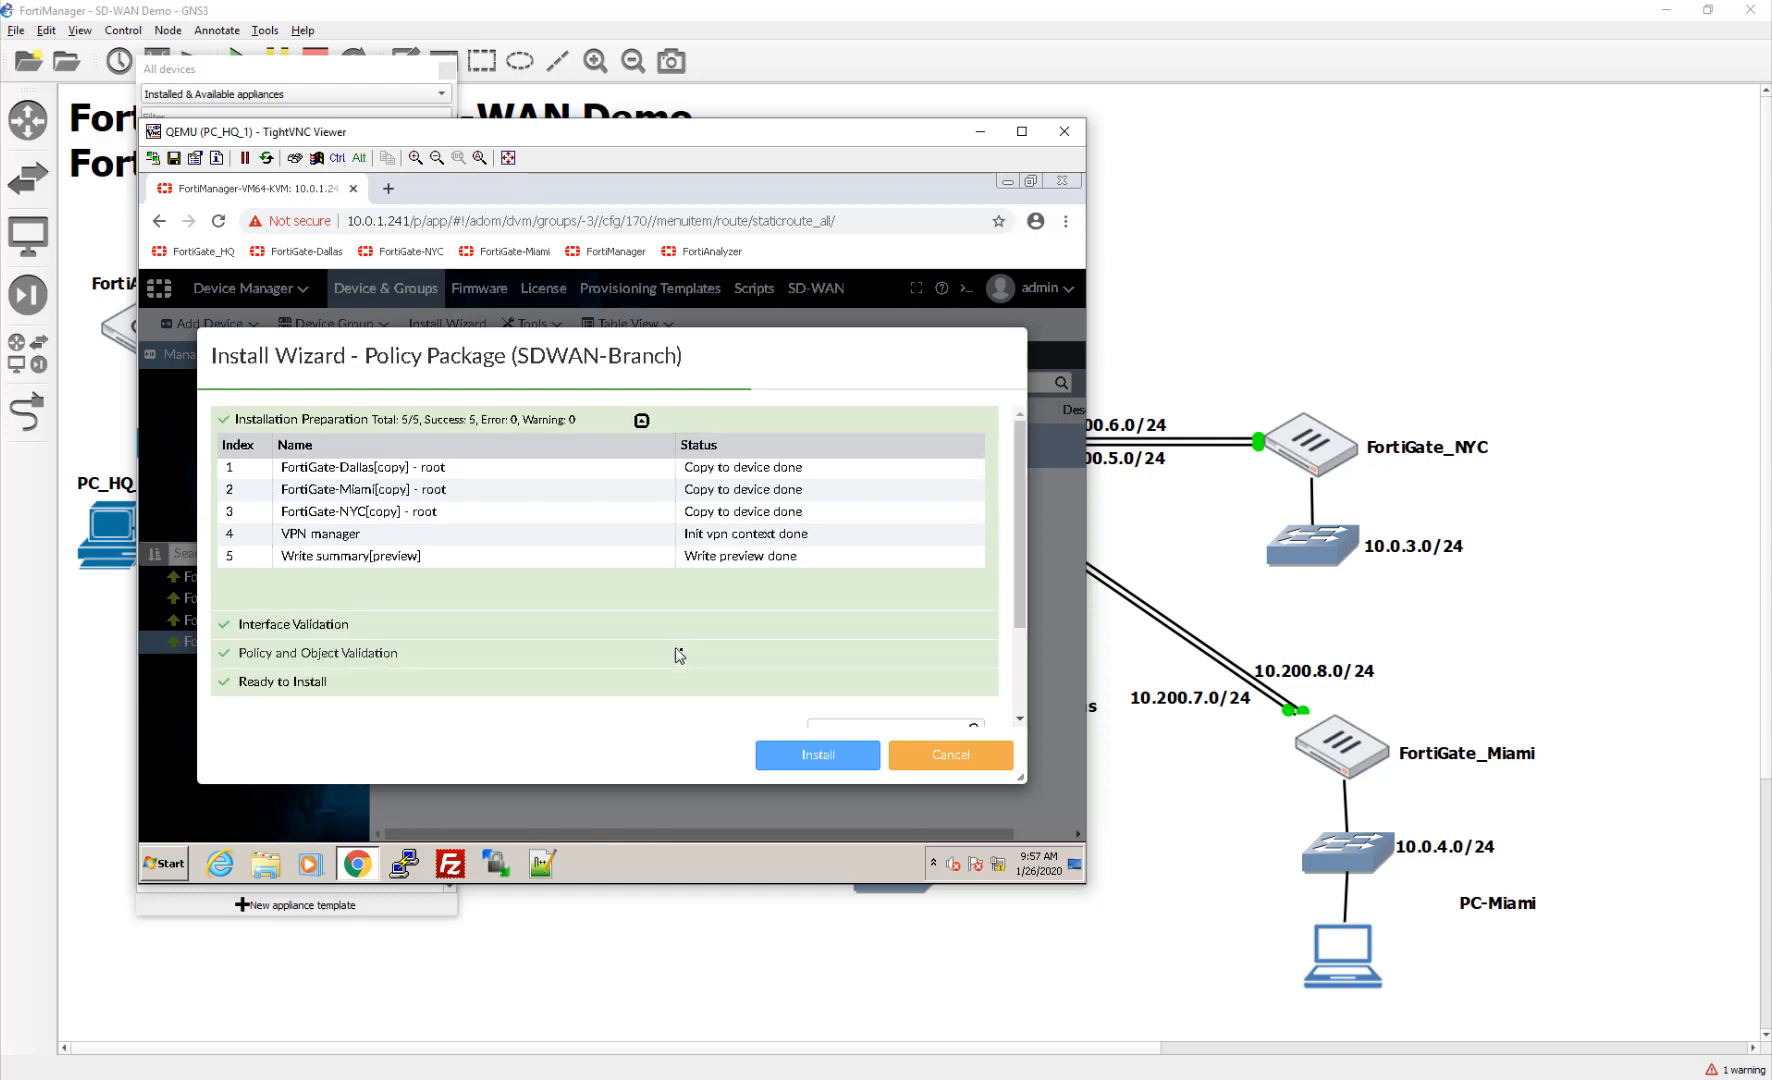
{"action": "scroll", "coordinate": [716, 677], "scroll_direction": "down", "scroll_amount": 2}
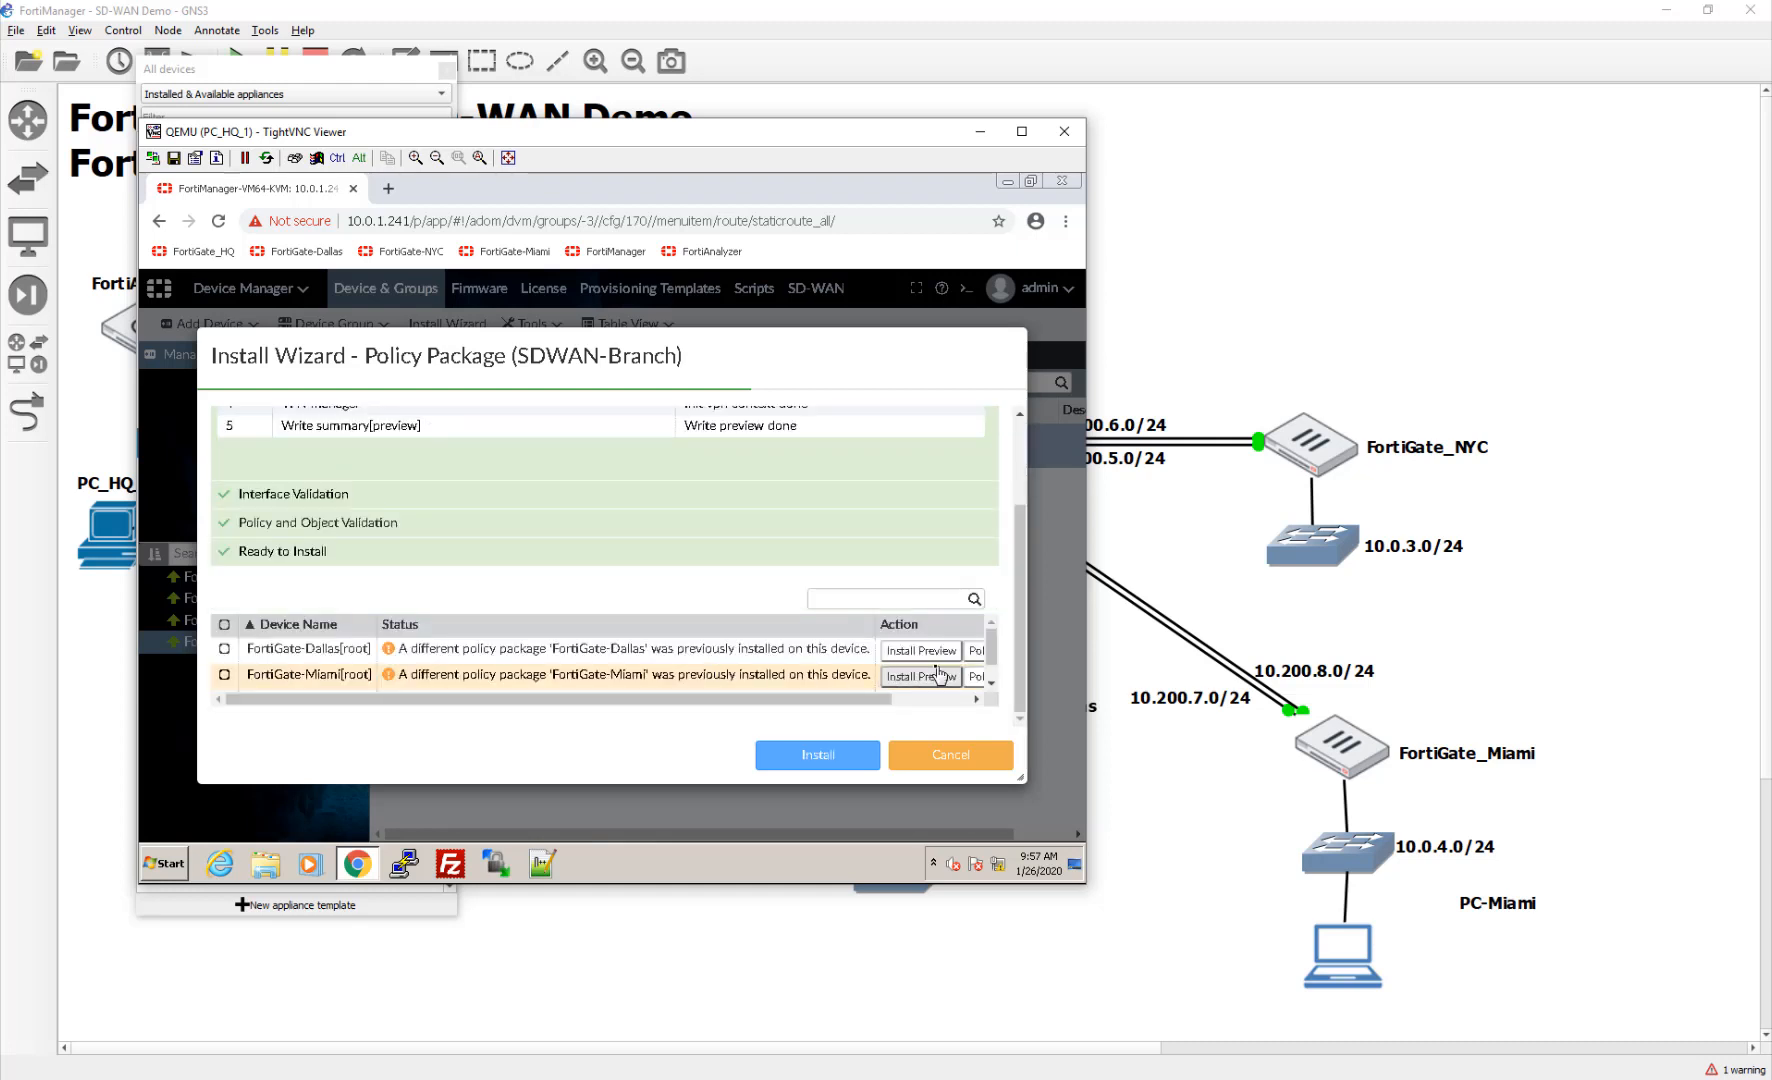
{"action": "scroll", "coordinate": [930, 680], "scroll_direction": "down", "scroll_amount": 1}
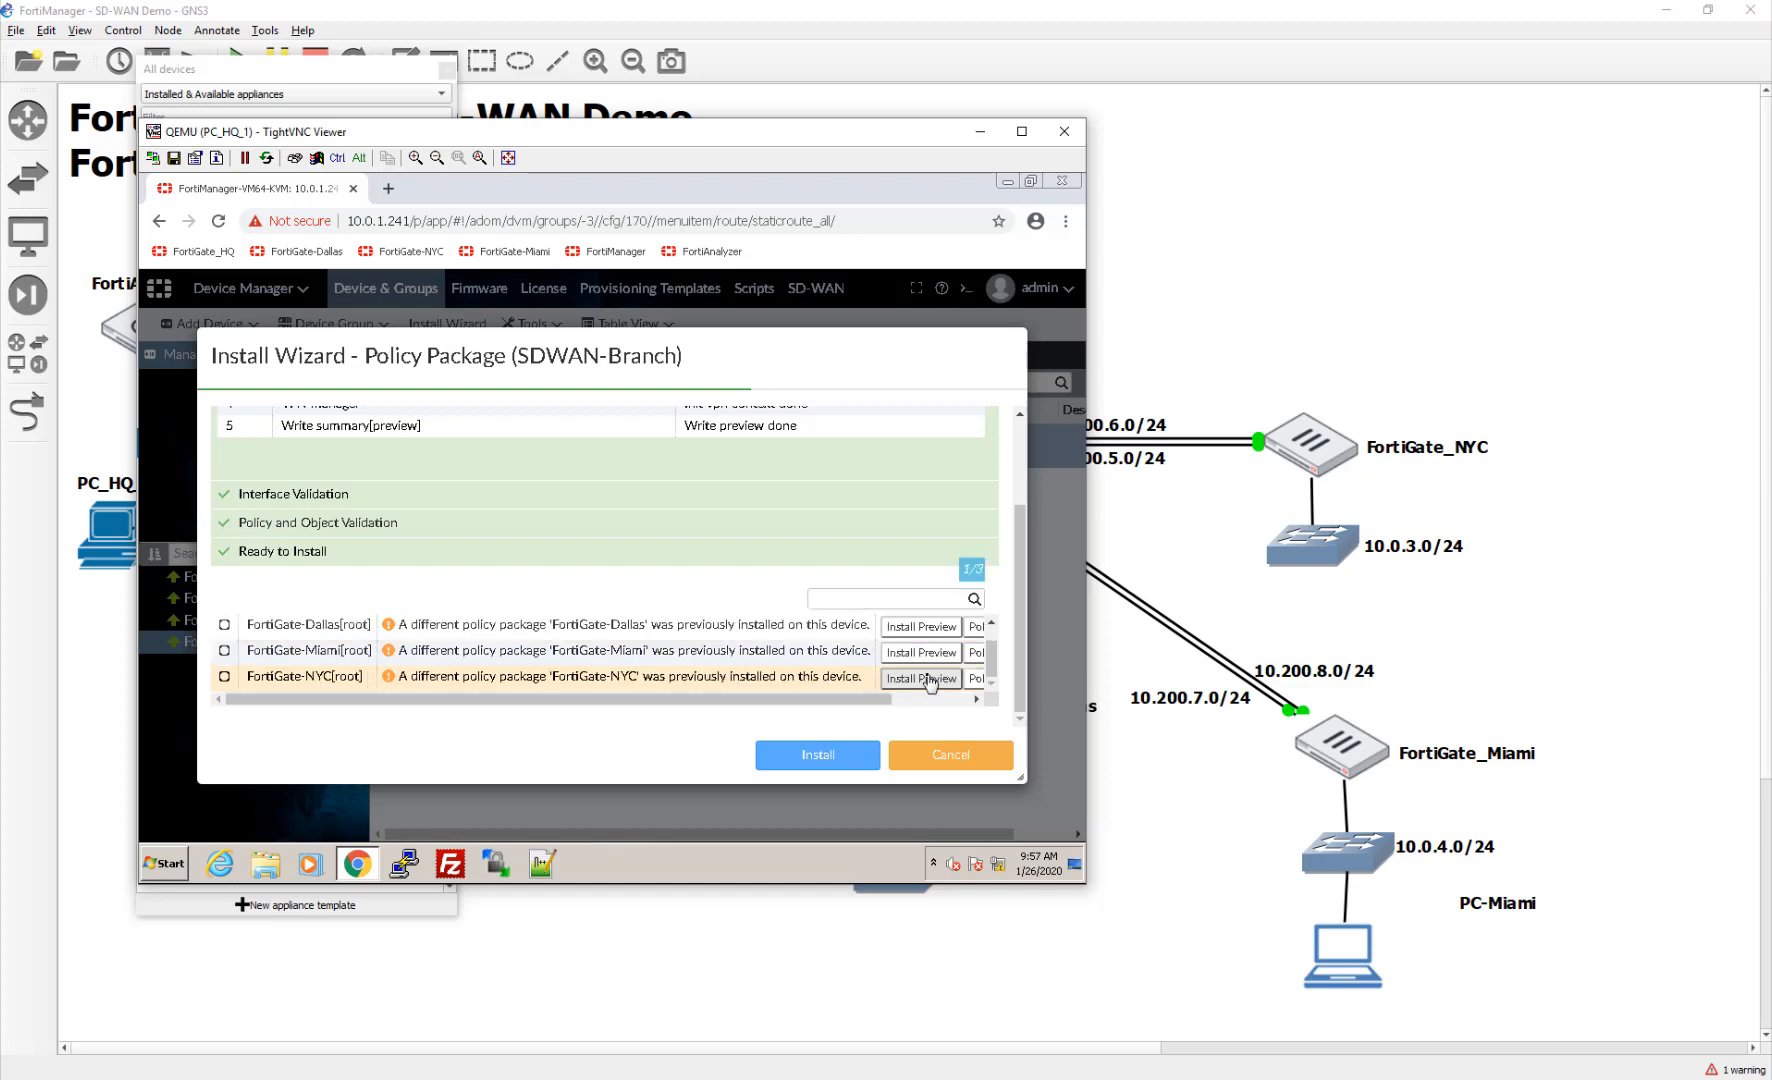
{"action": "left_click", "coordinate": [224, 624]}
{"action": "left_click", "coordinate": [224, 650]}
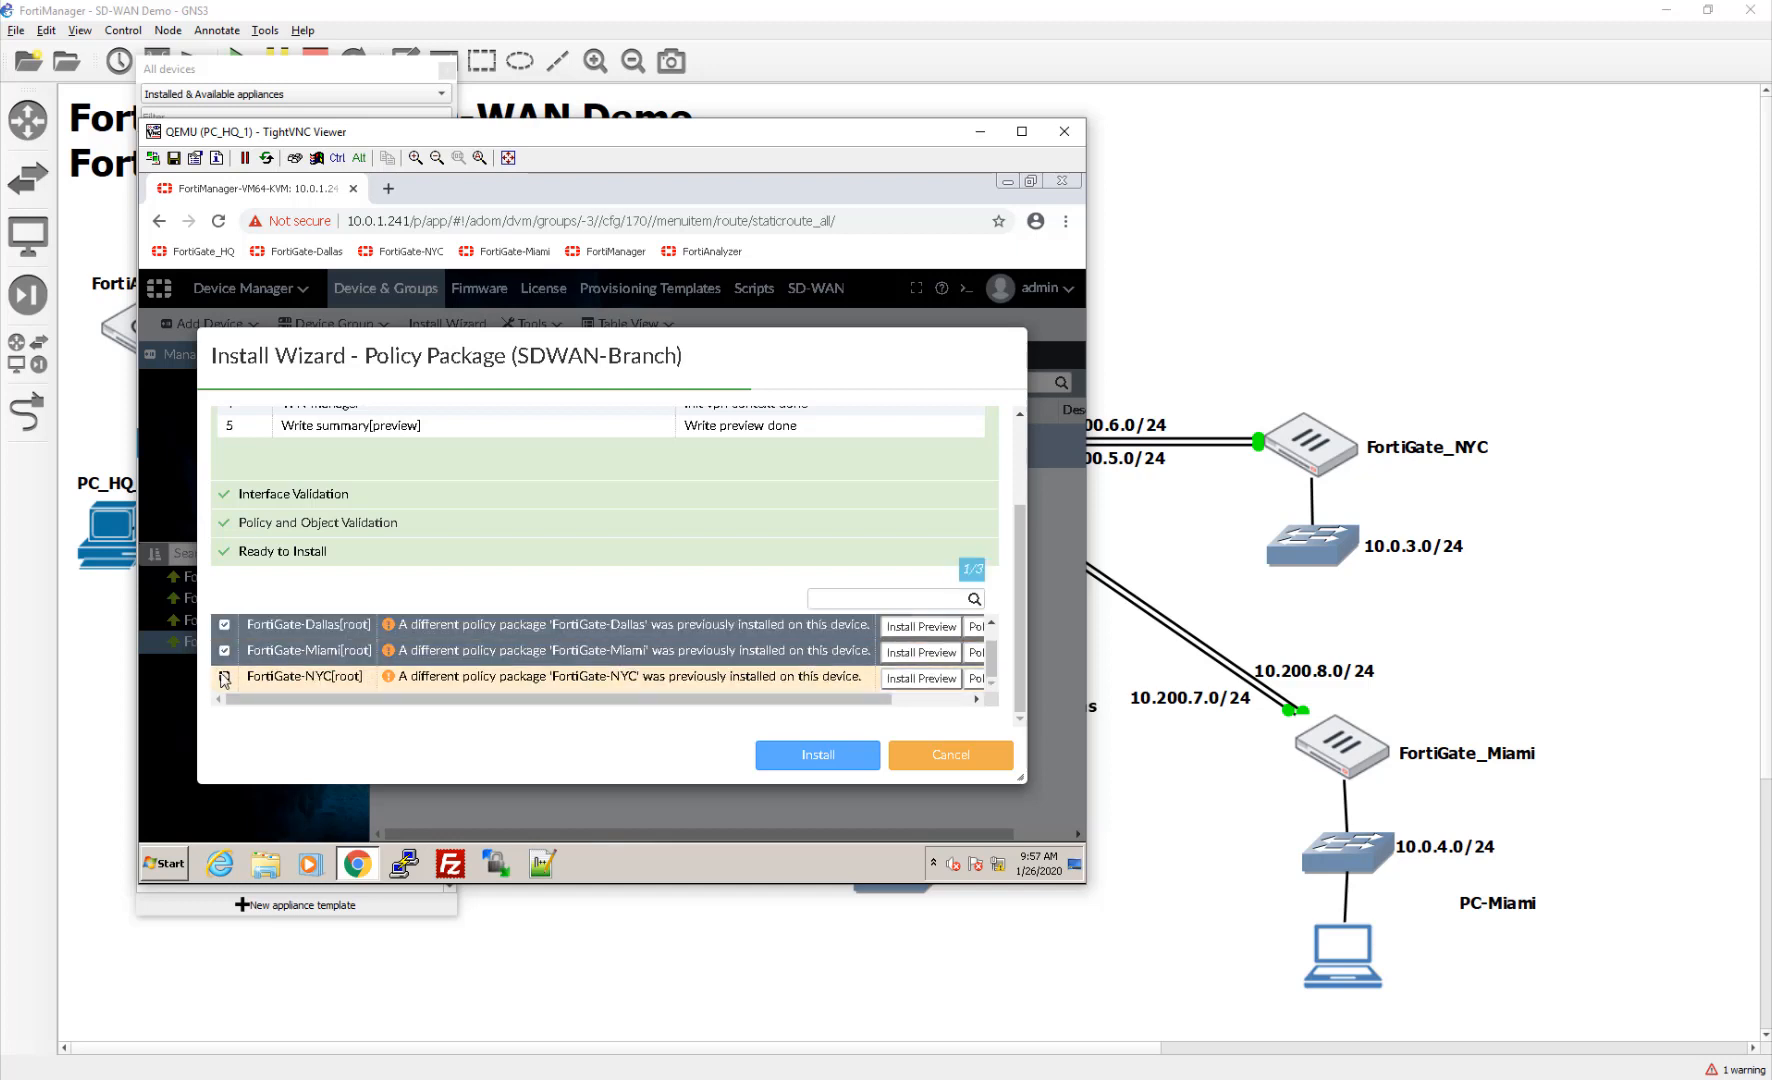
{"action": "left_click", "coordinate": [224, 676]}
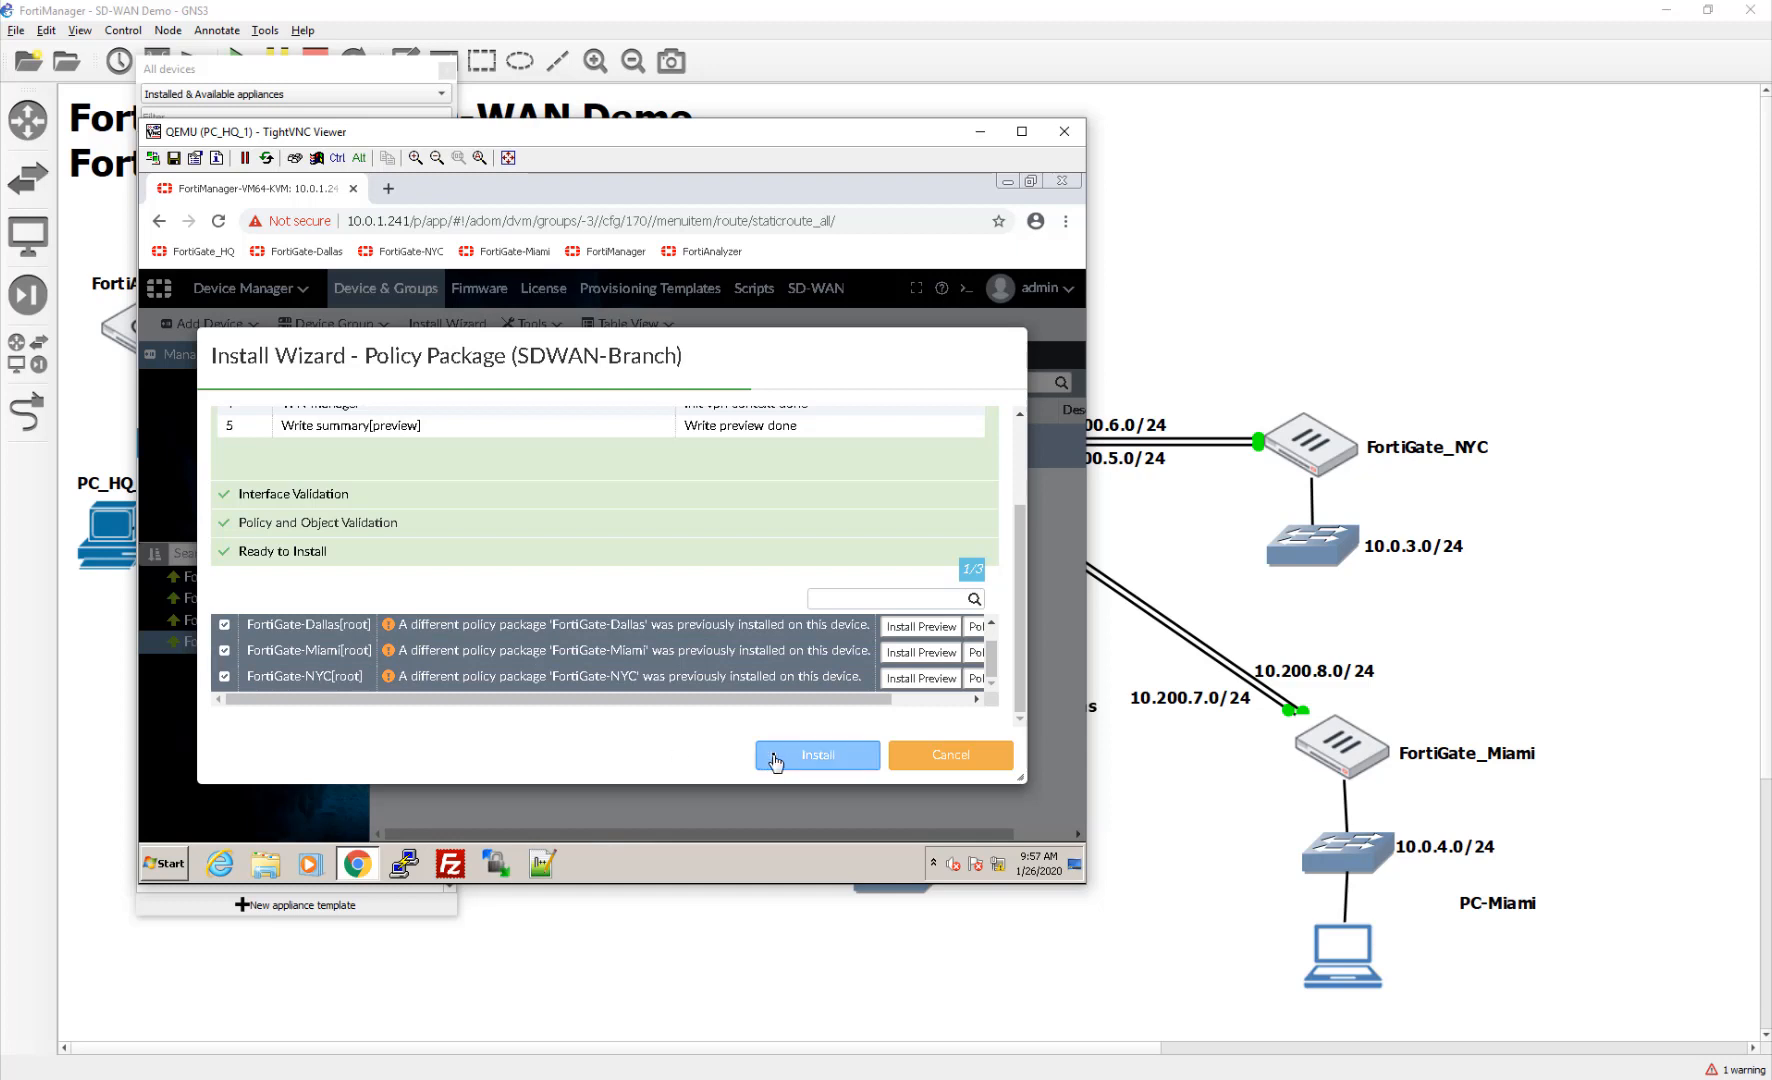
{"action": "left_click", "coordinate": [812, 754]}
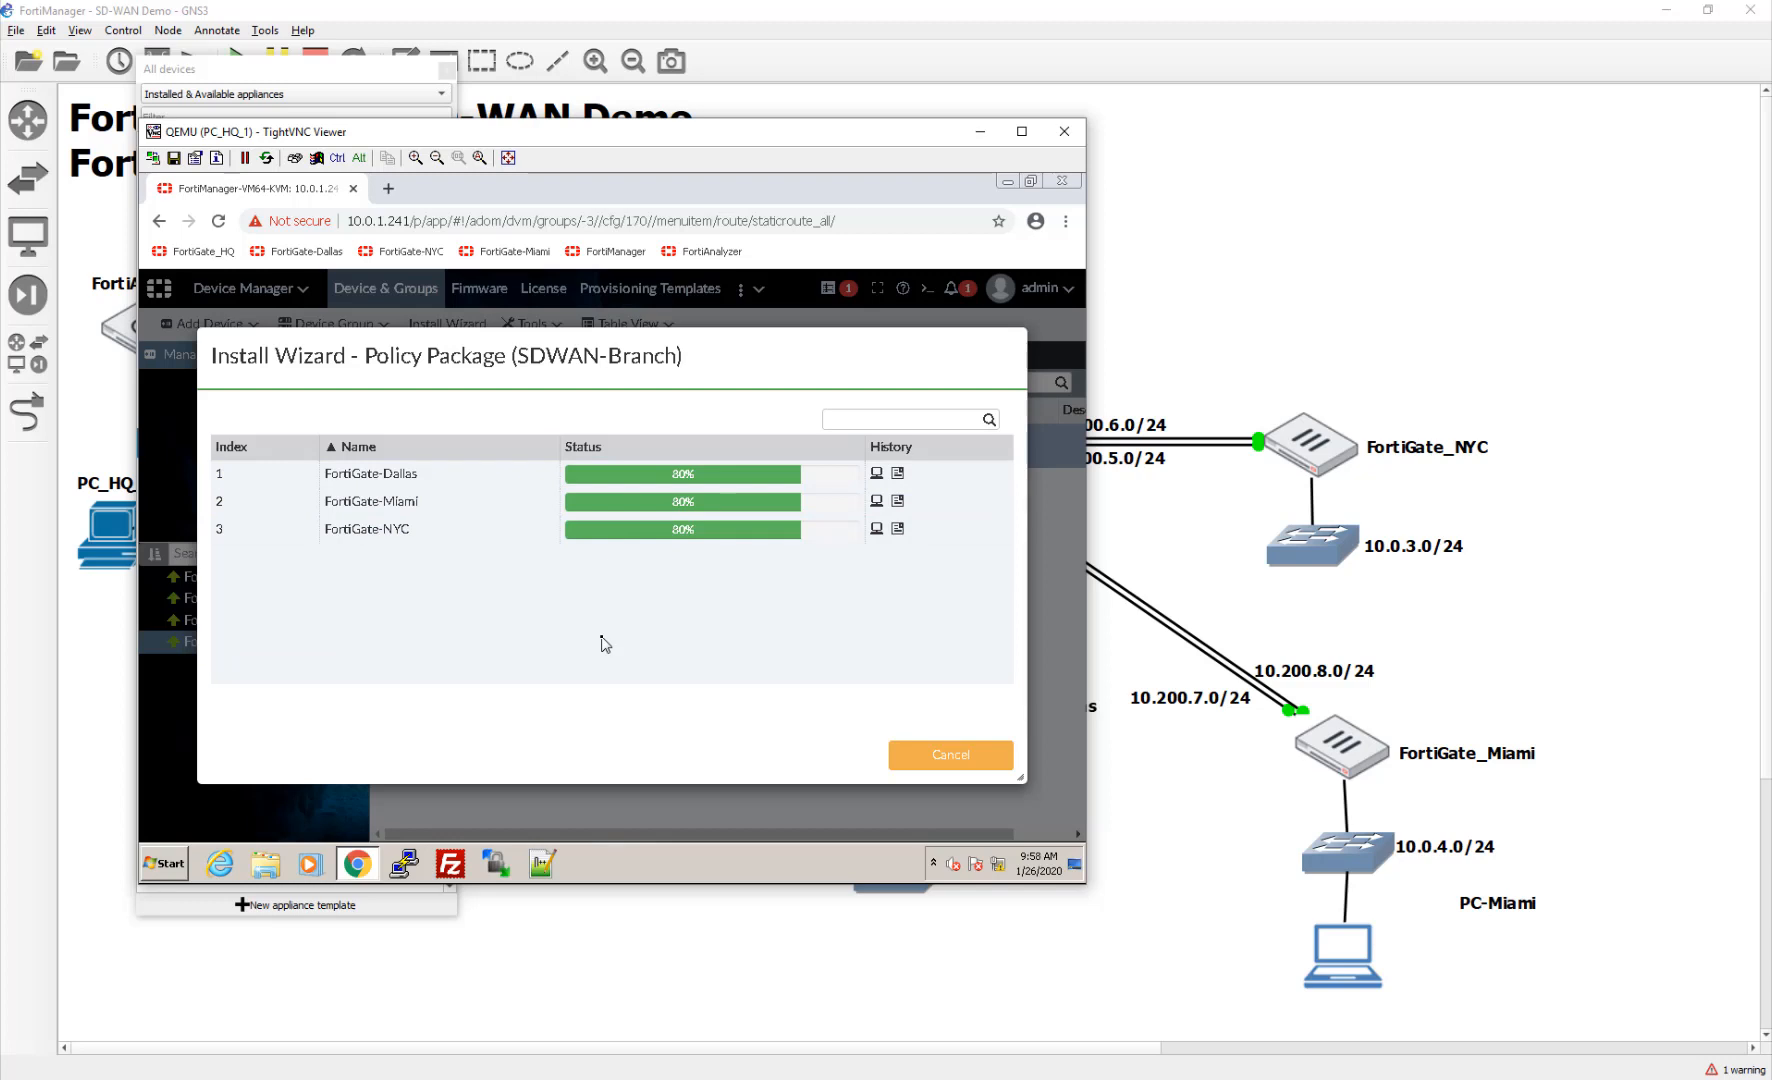
Step: Review FortiGate-Dallas's install log, then close it to return to the wizard
{"action": "left_click", "coordinate": [899, 474]}
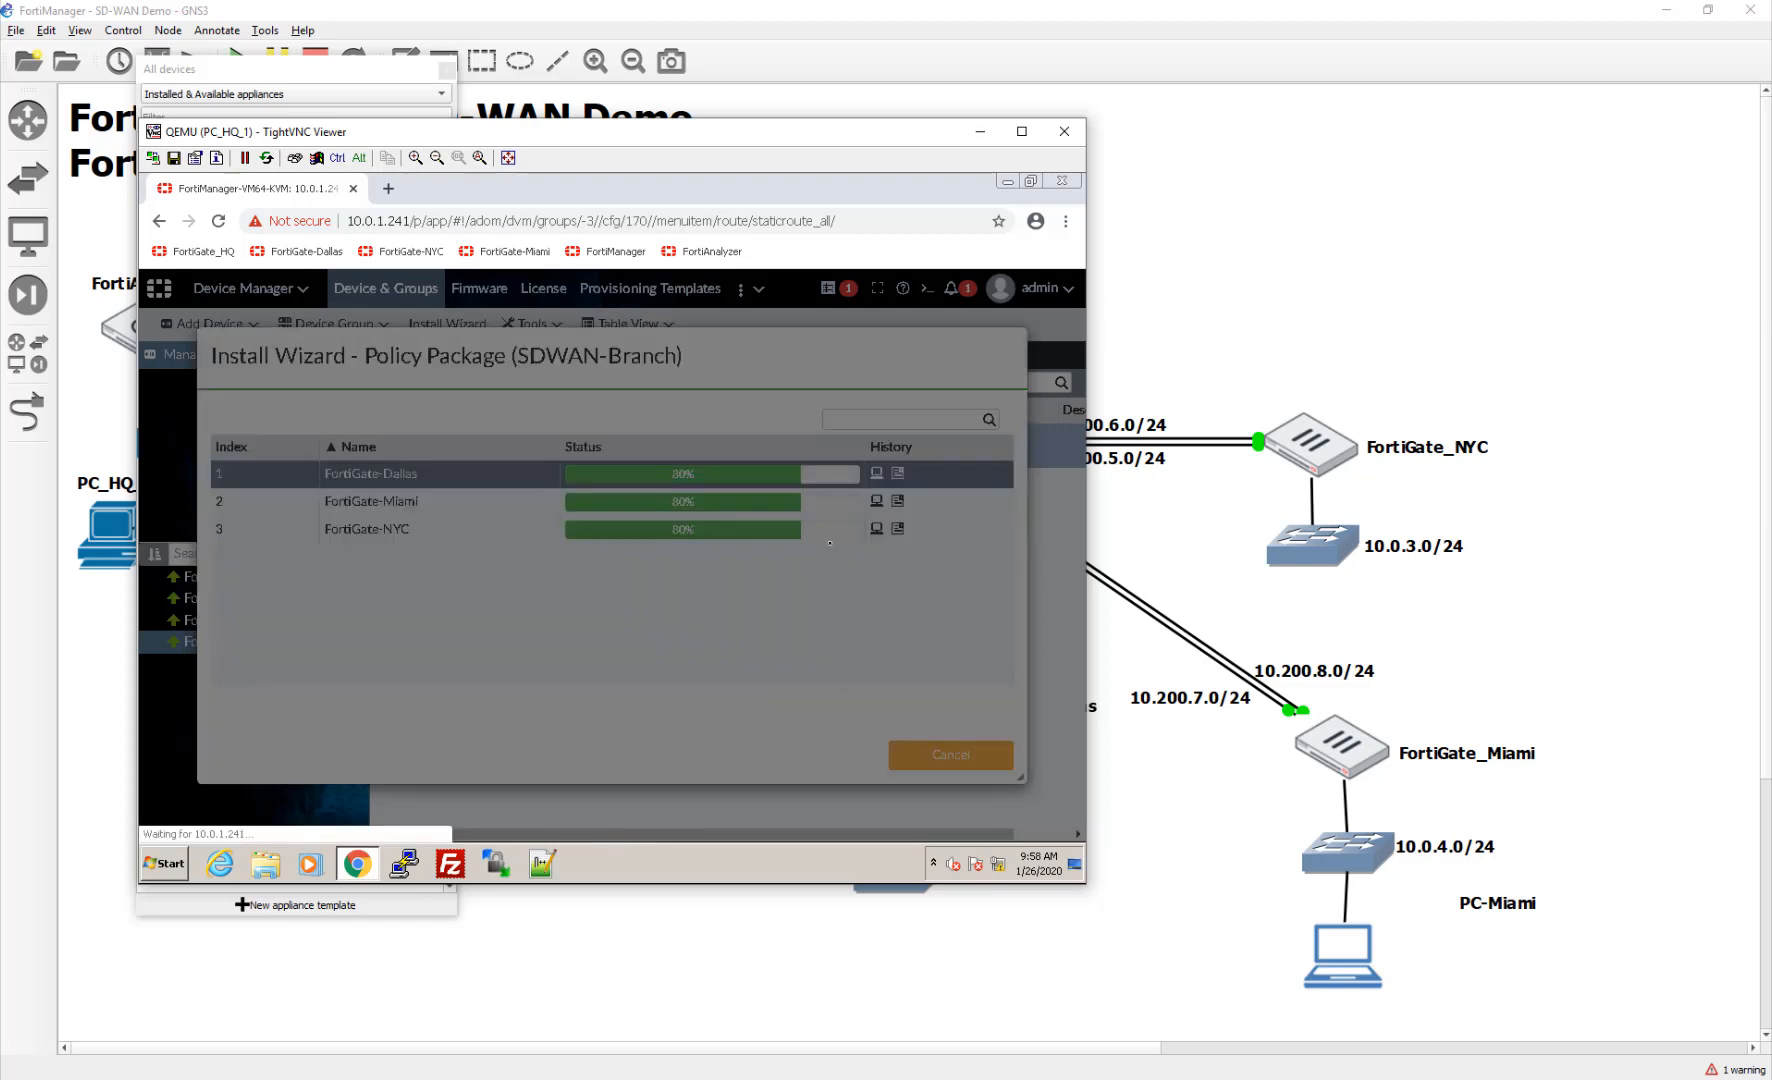
{"action": "scroll", "coordinate": [827, 553], "scroll_direction": "down", "scroll_amount": 5}
{"action": "scroll", "coordinate": [790, 570], "scroll_direction": "up", "scroll_amount": 5}
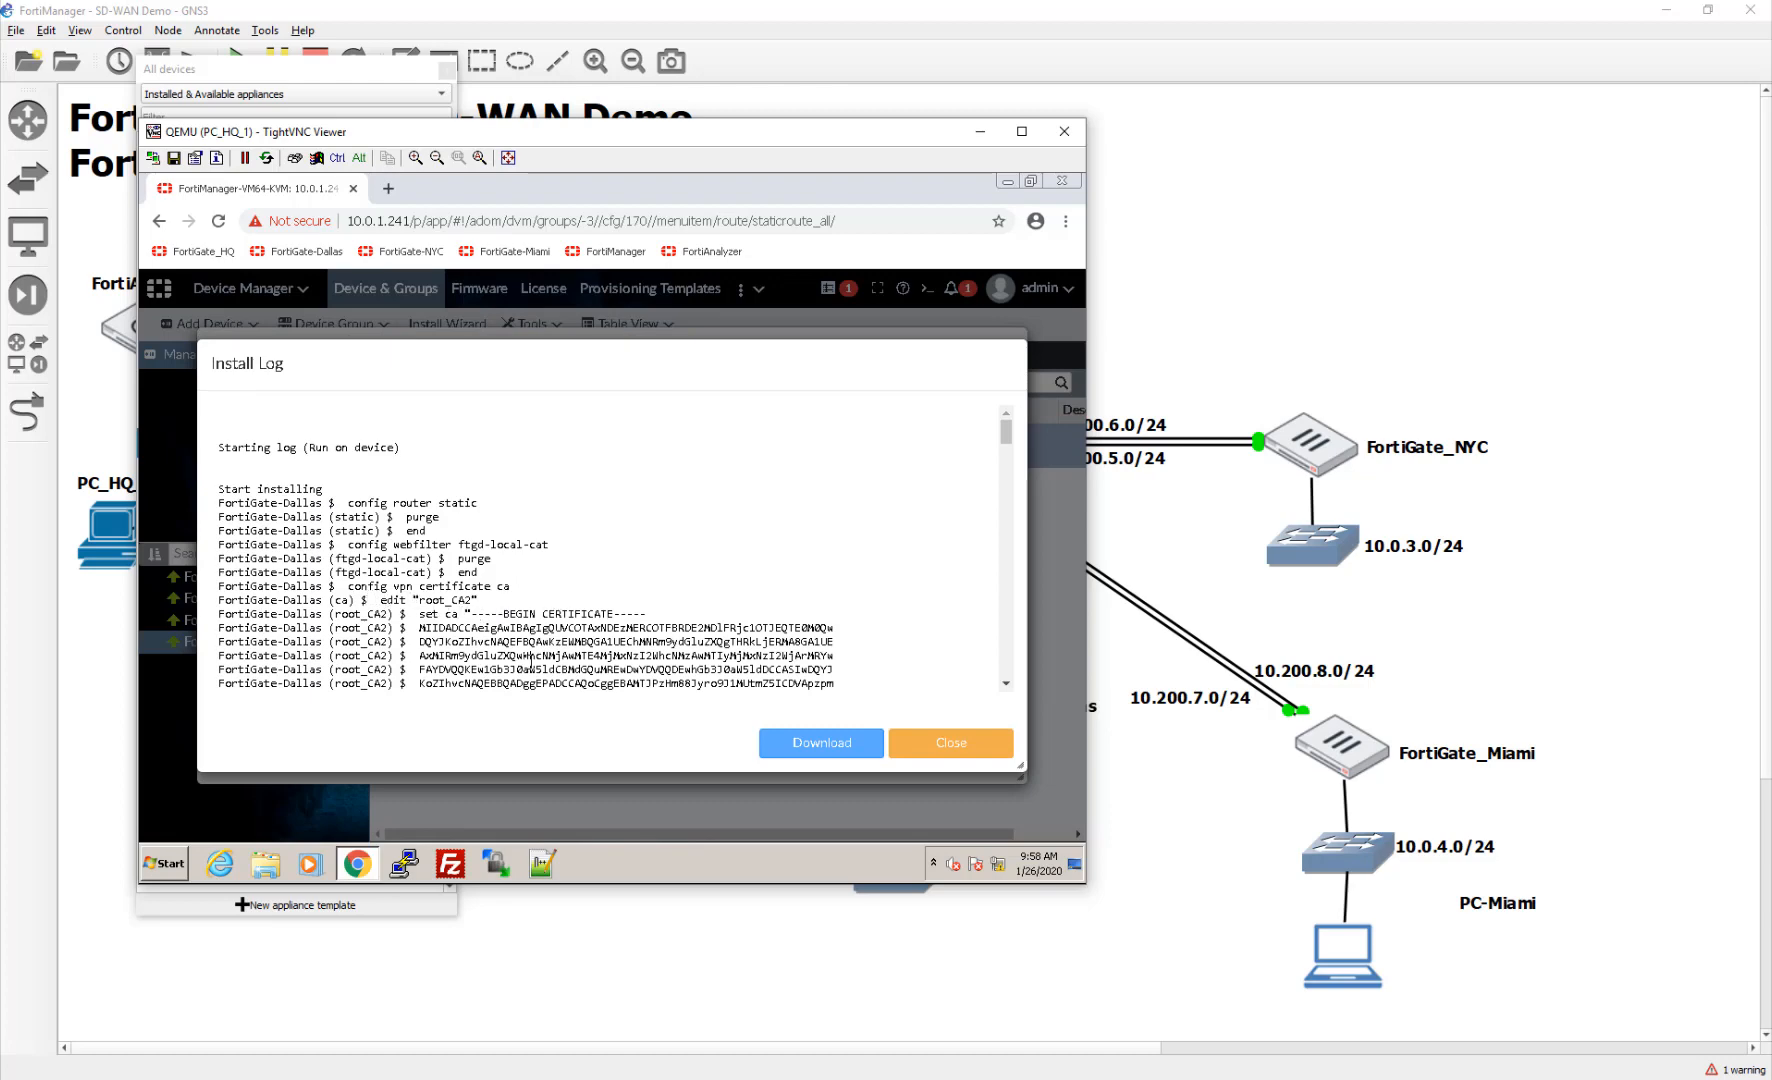
{"action": "scroll", "coordinate": [606, 656], "scroll_direction": "down", "scroll_amount": 5}
{"action": "scroll", "coordinate": [609, 653], "scroll_direction": "down", "scroll_amount": 15}
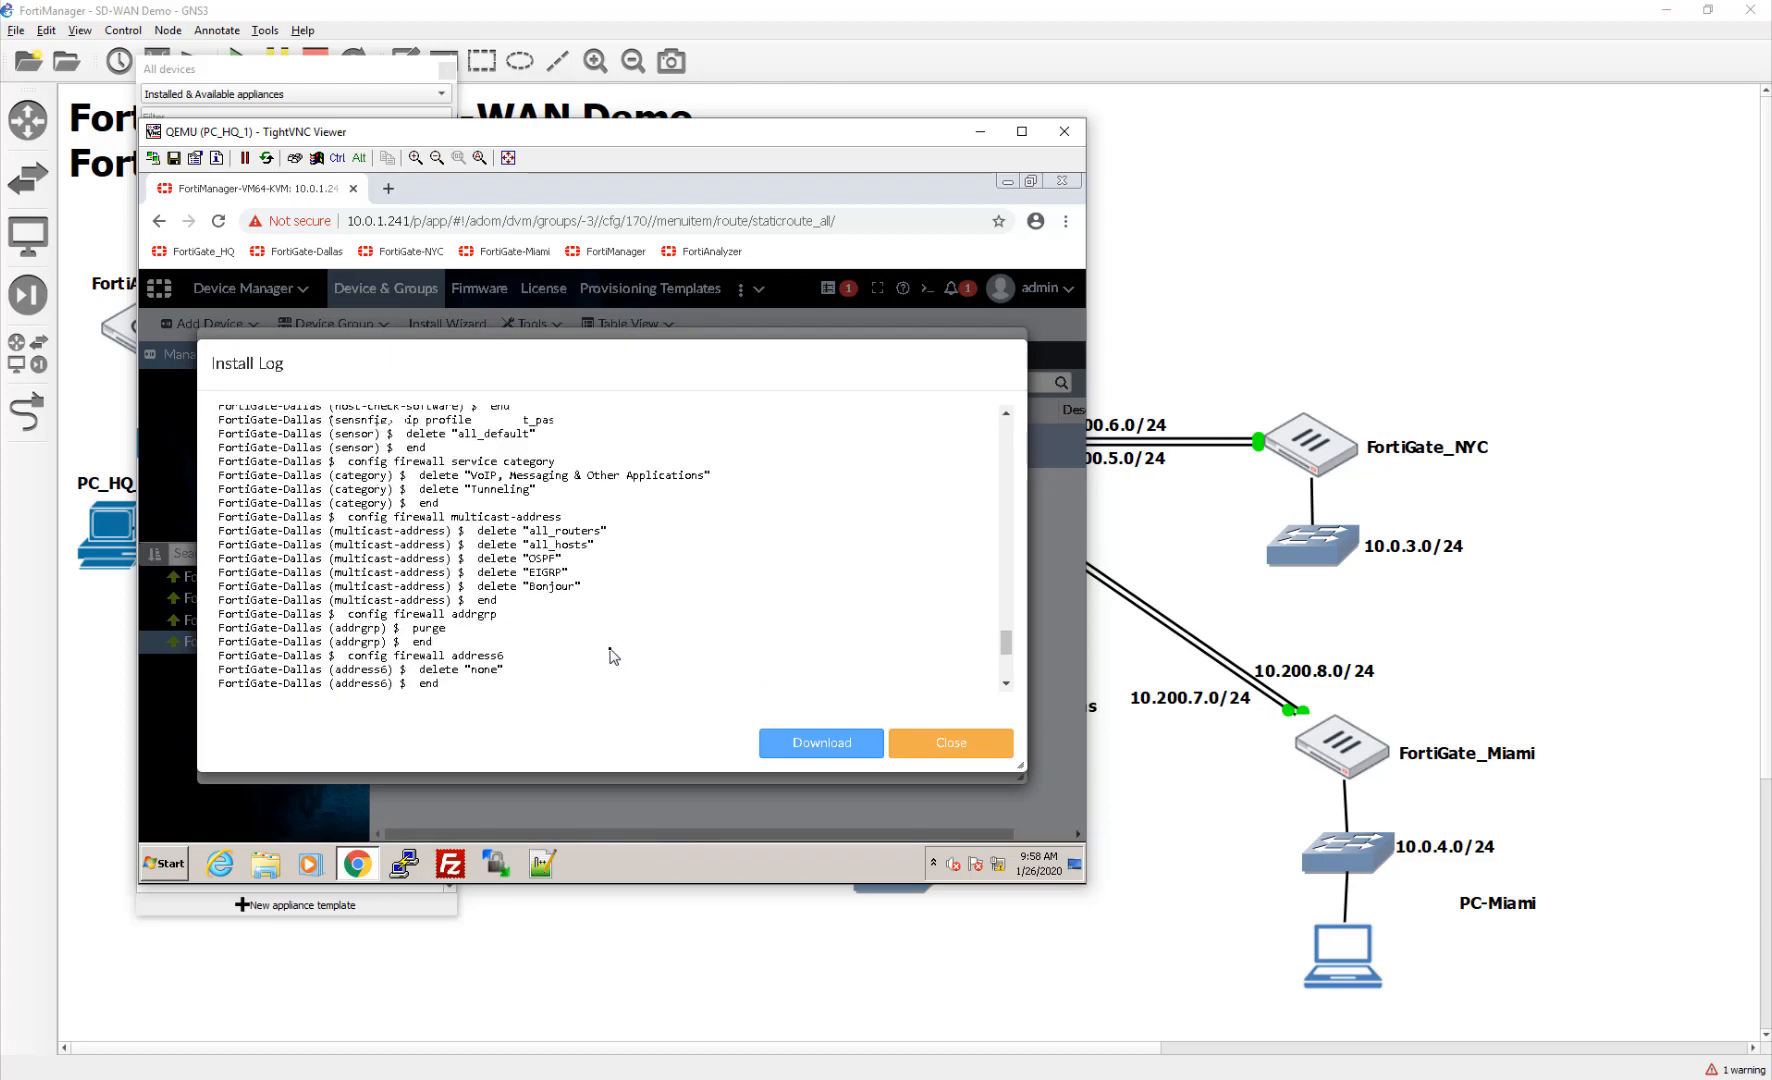
{"action": "left_click", "coordinate": [937, 752]}
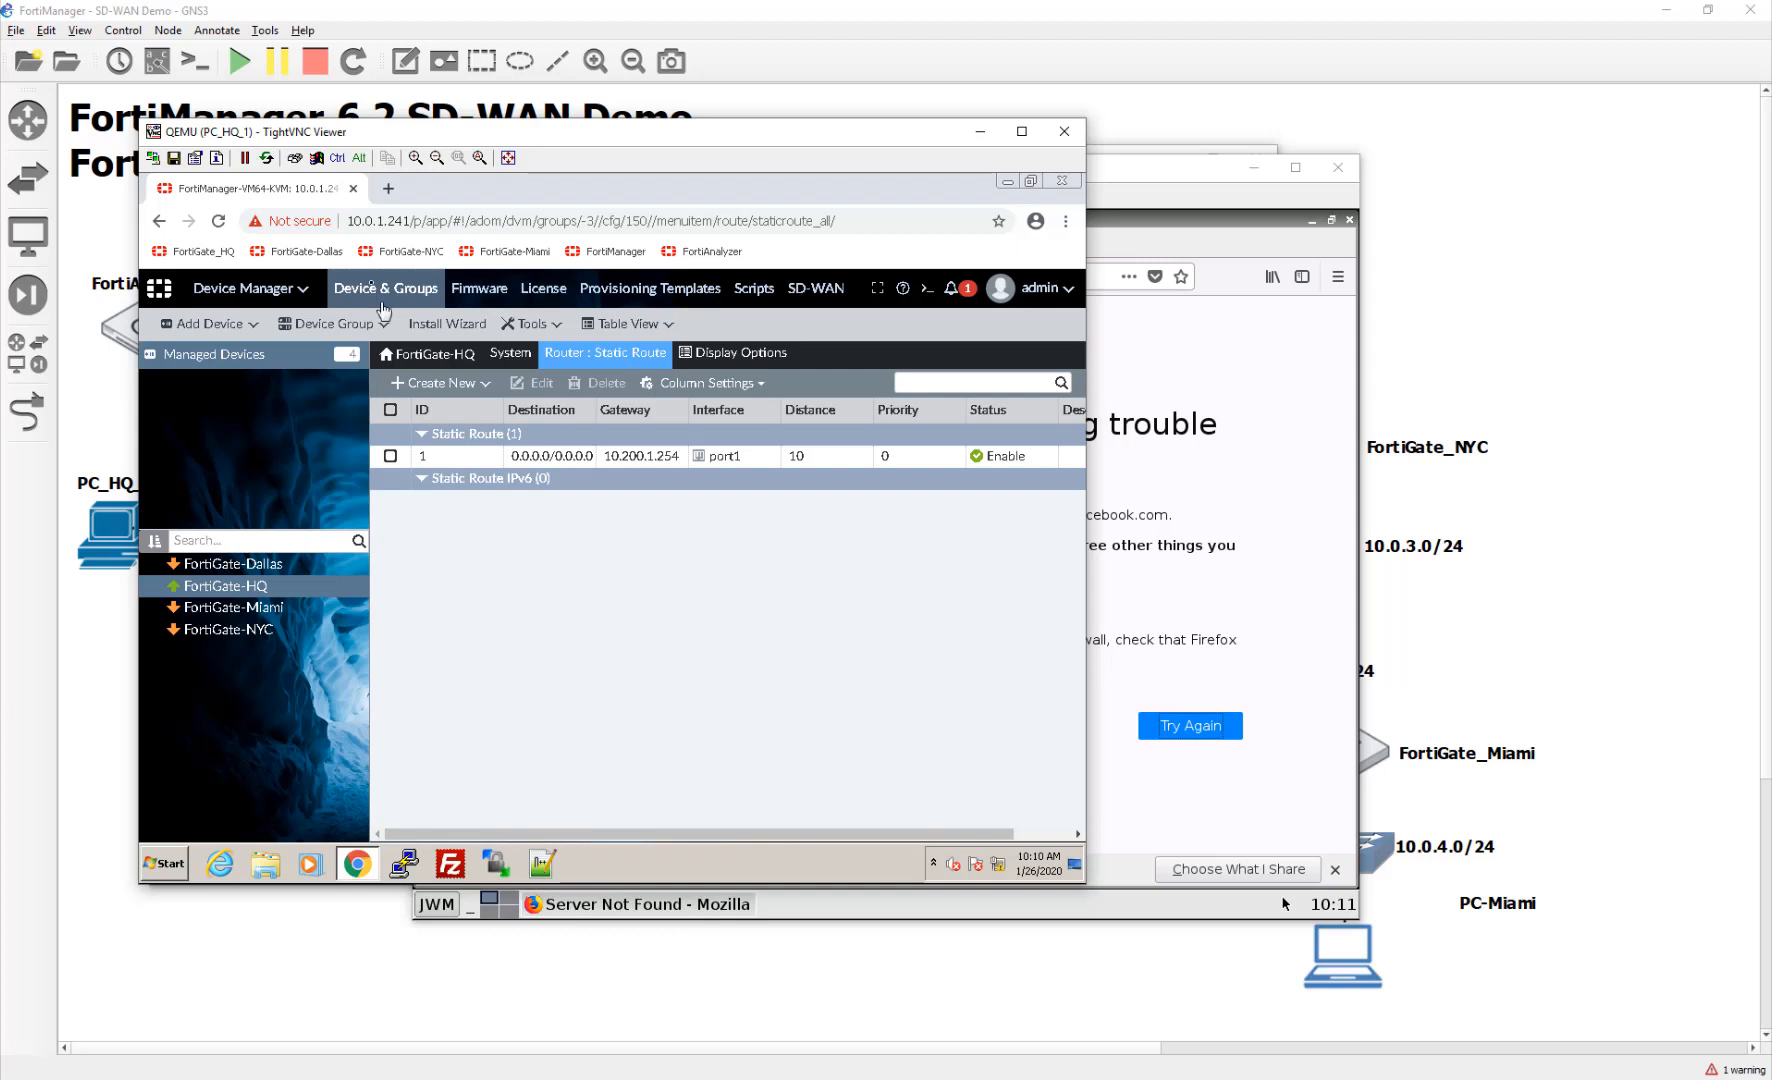
Step: Reload FortiManager, refresh FortiGate-Dallas's connectivity (still down), then bring up the GNS3 topology
{"action": "left_click", "coordinate": [218, 230]}
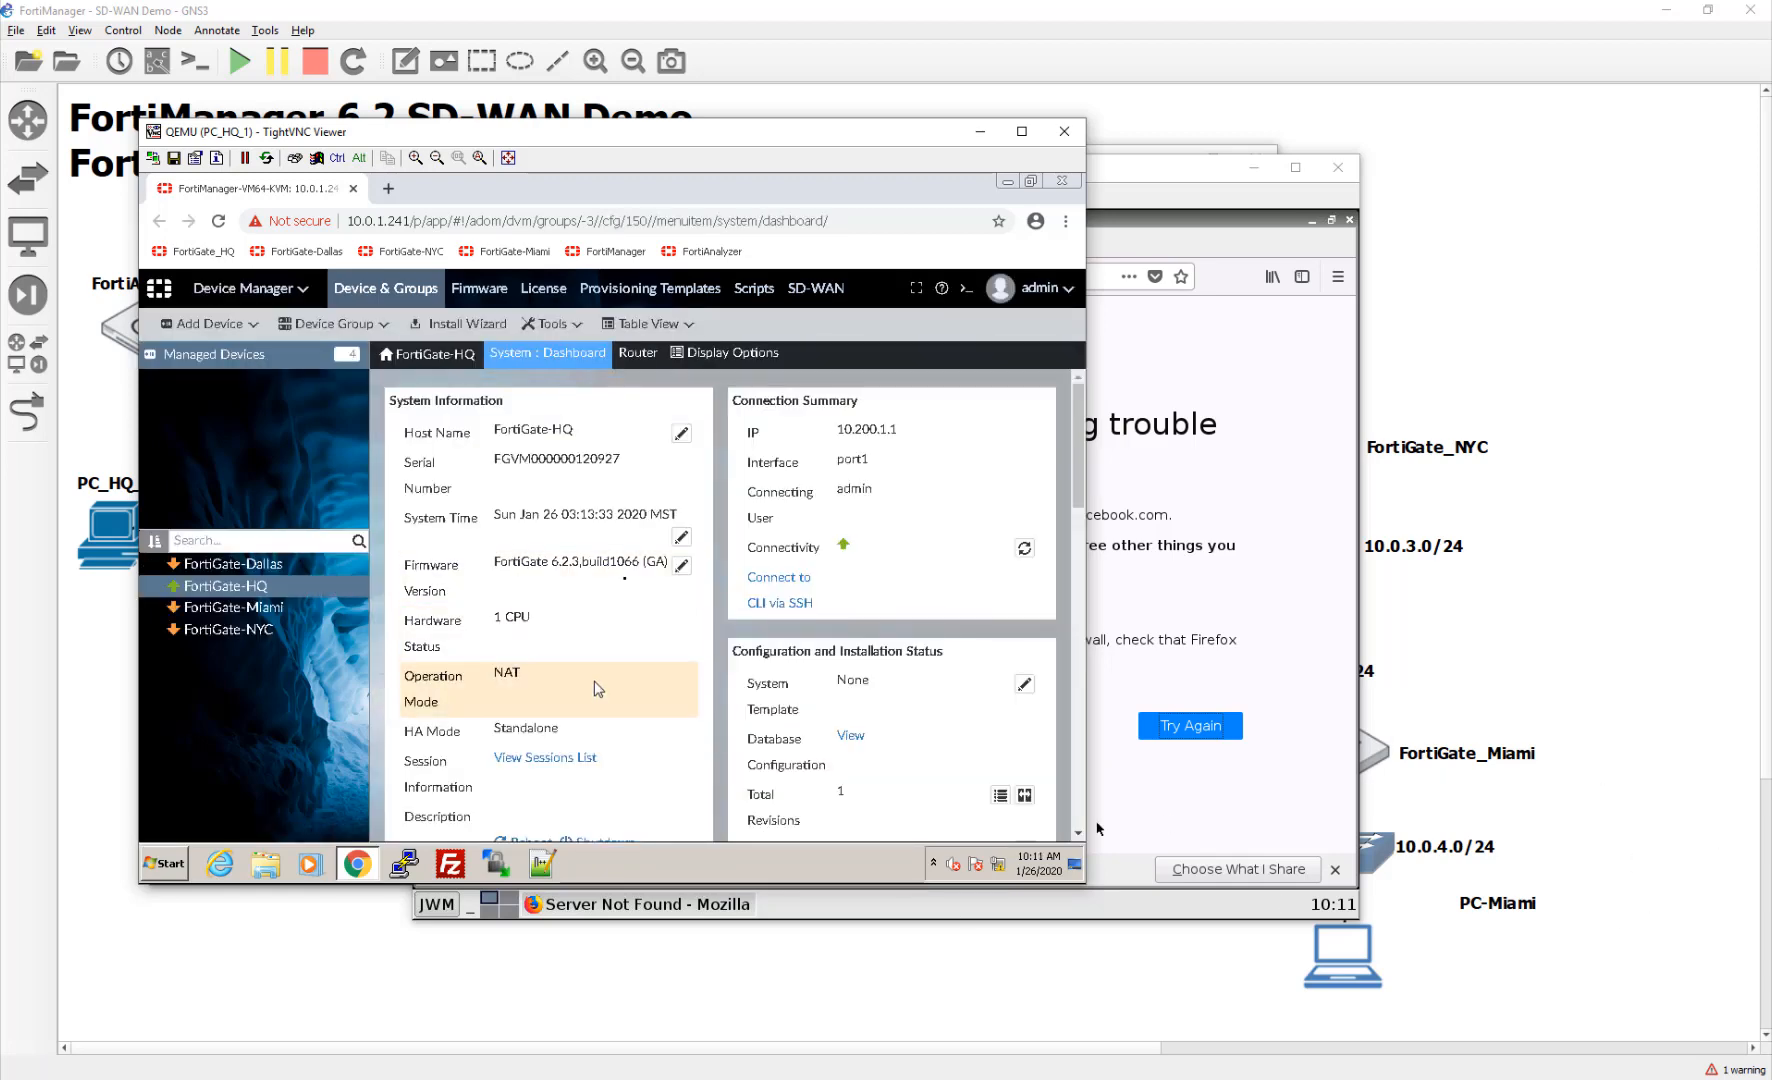
{"action": "left_click", "coordinate": [258, 565]}
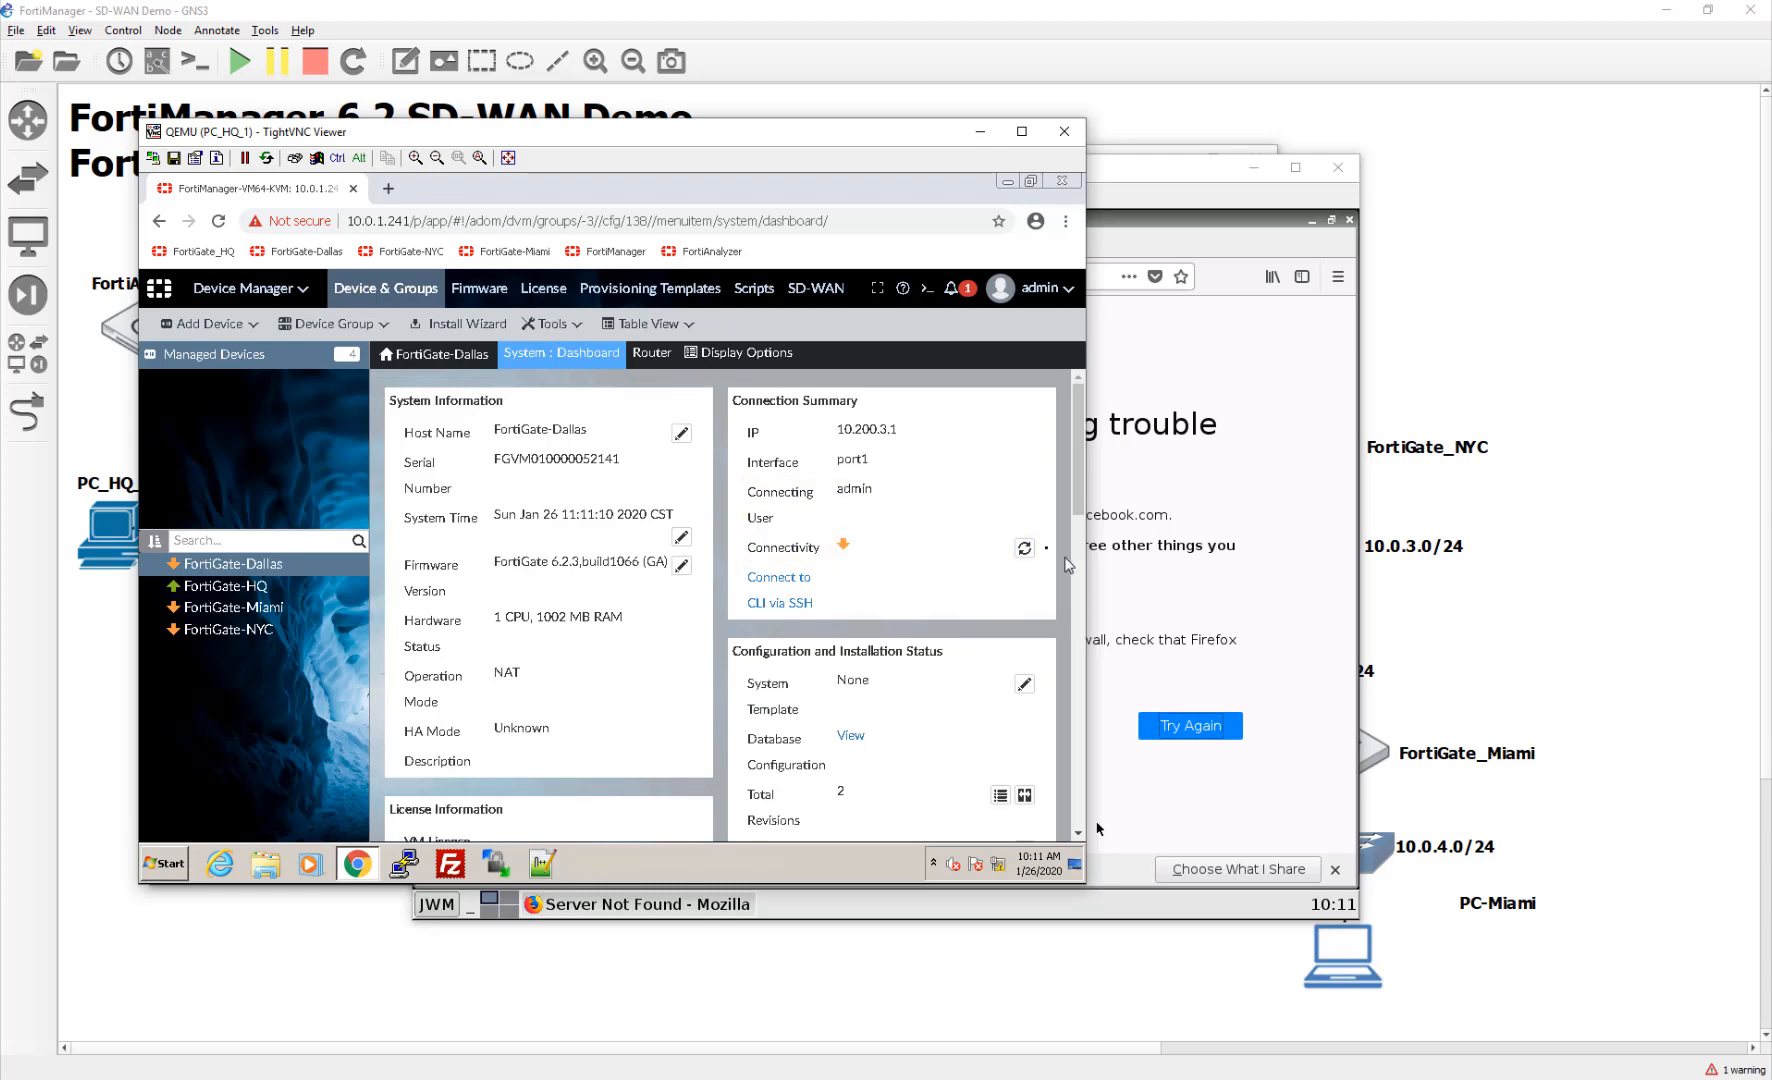
{"action": "left_click", "coordinate": [1023, 550]}
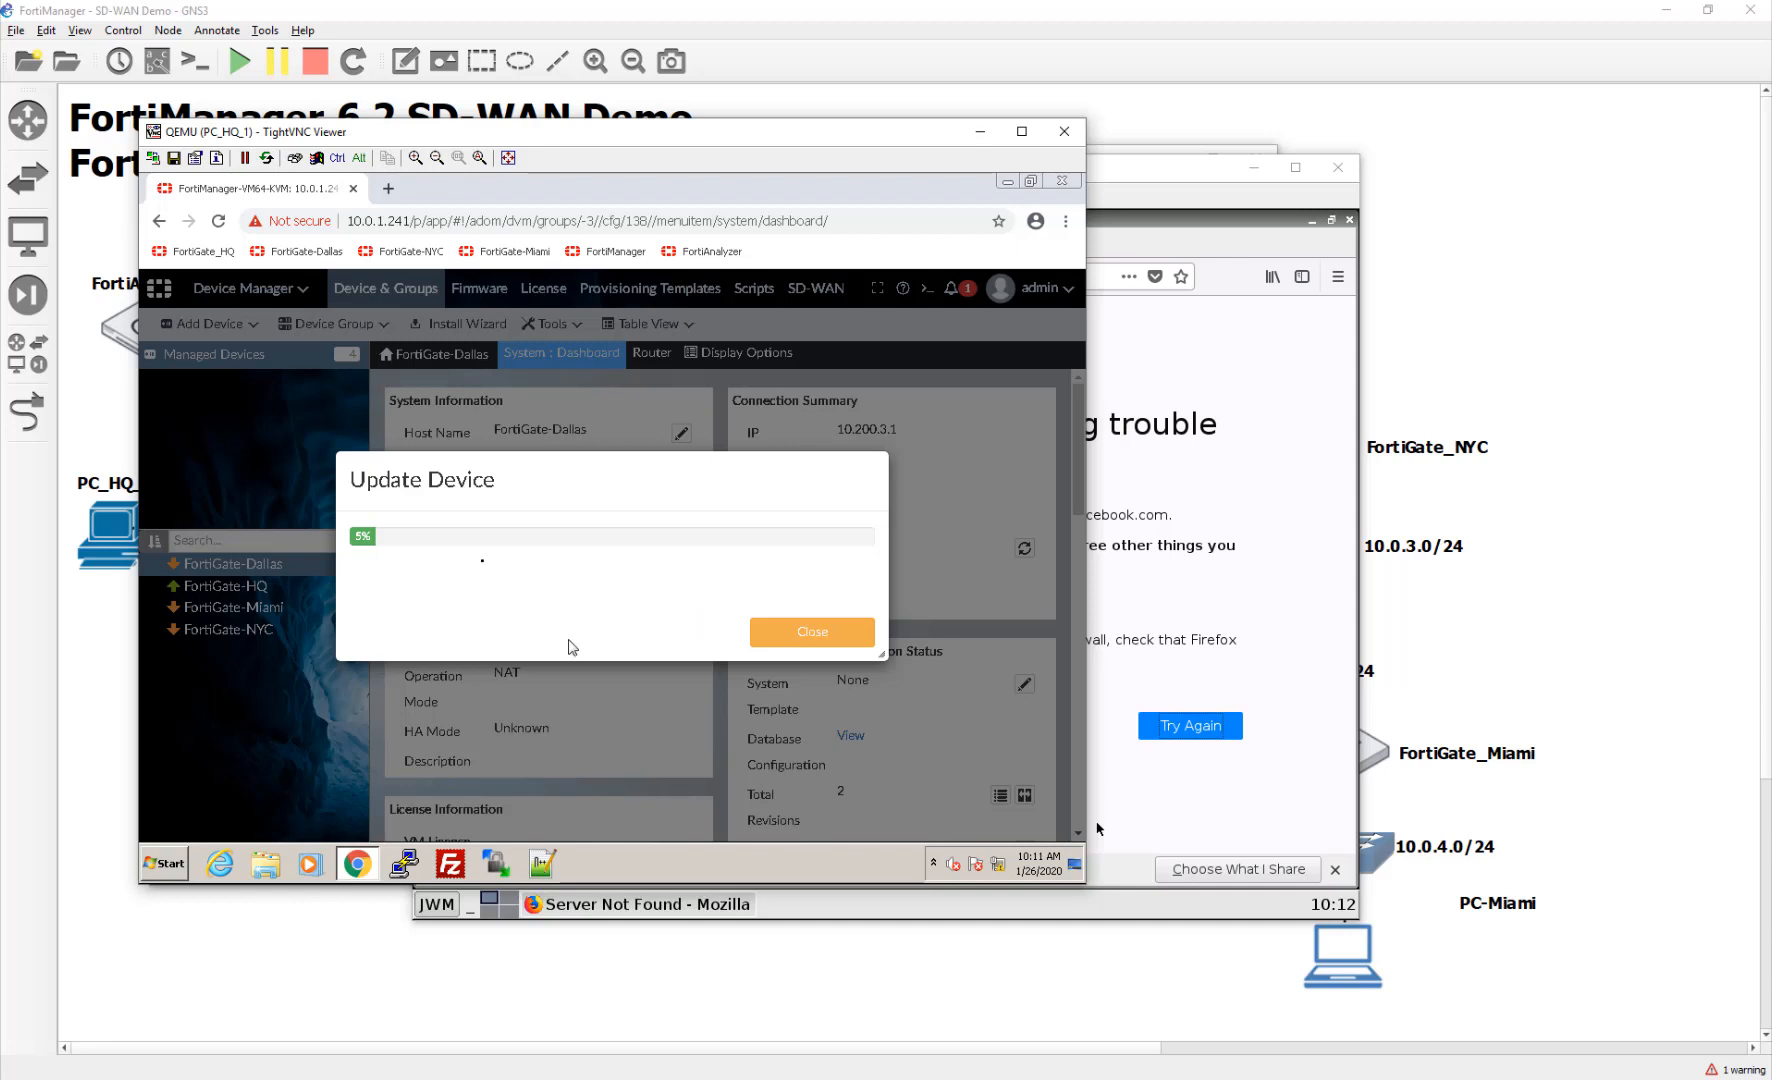
{"action": "left_click", "coordinate": [789, 632]}
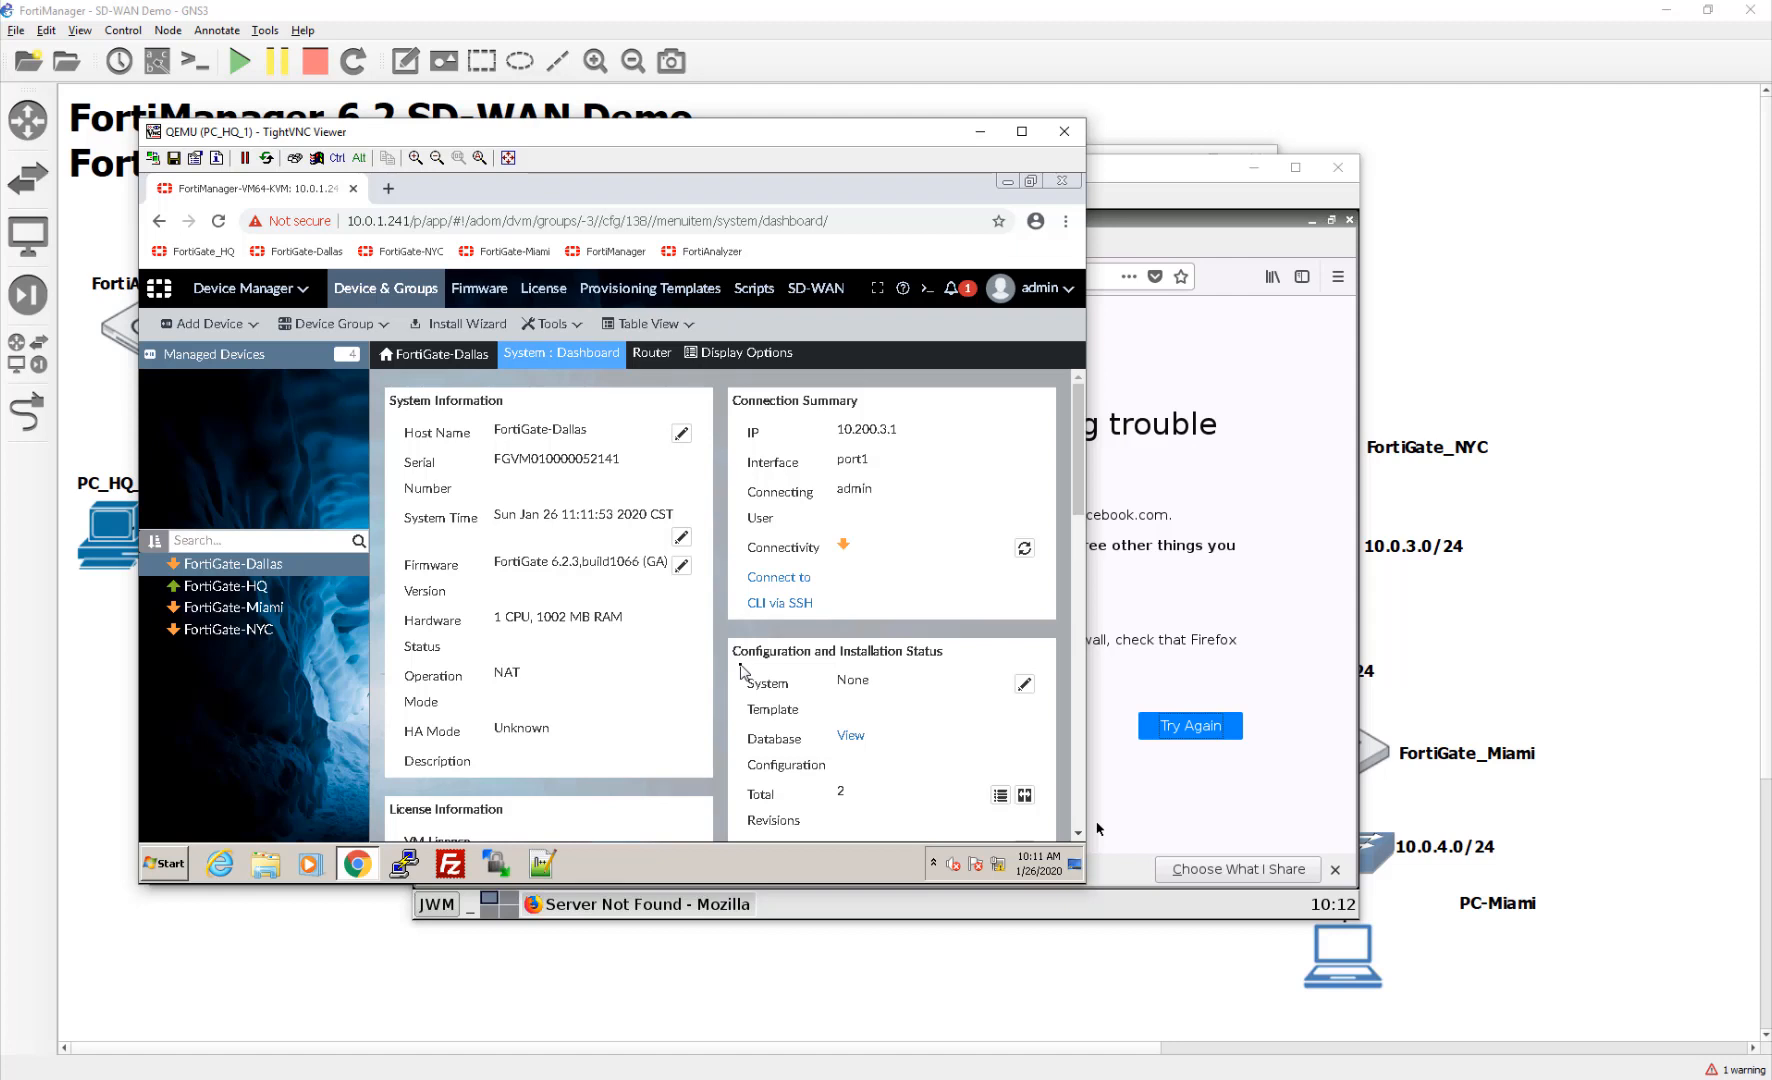
{"action": "left_click", "coordinate": [246, 610]}
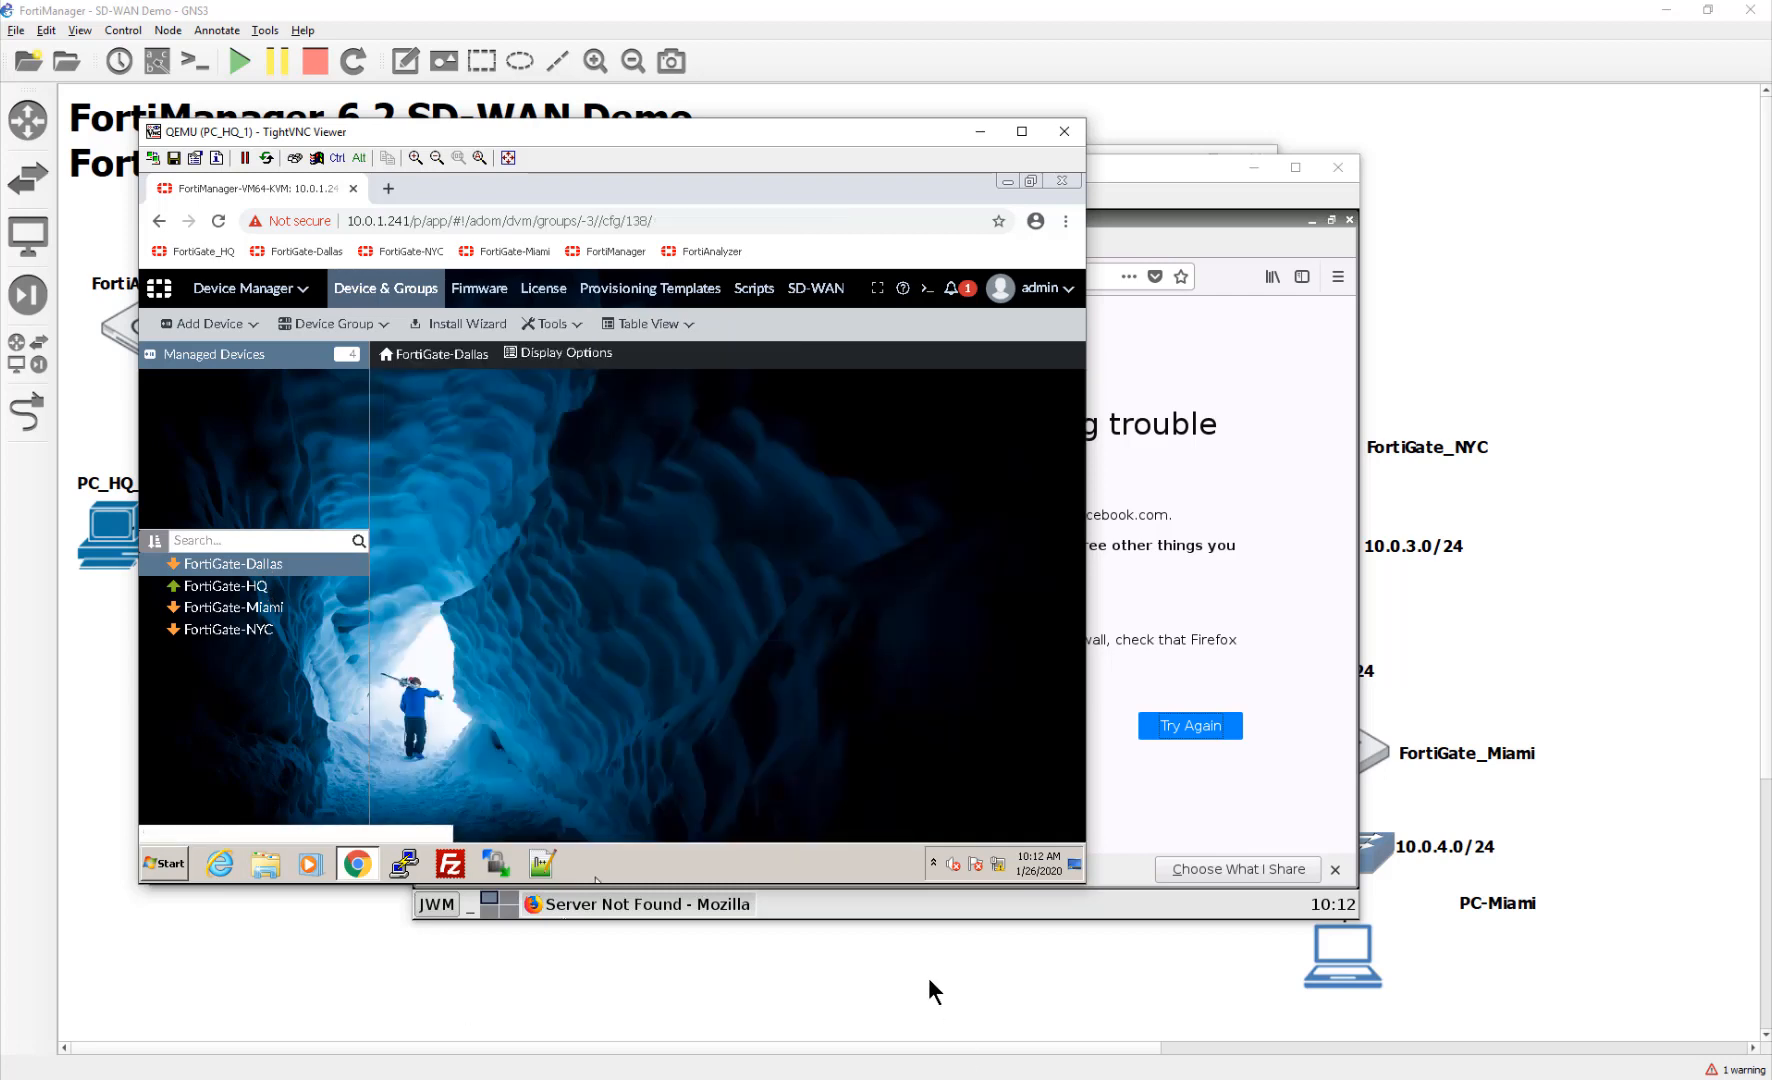
{"action": "left_click", "coordinate": [929, 980]}
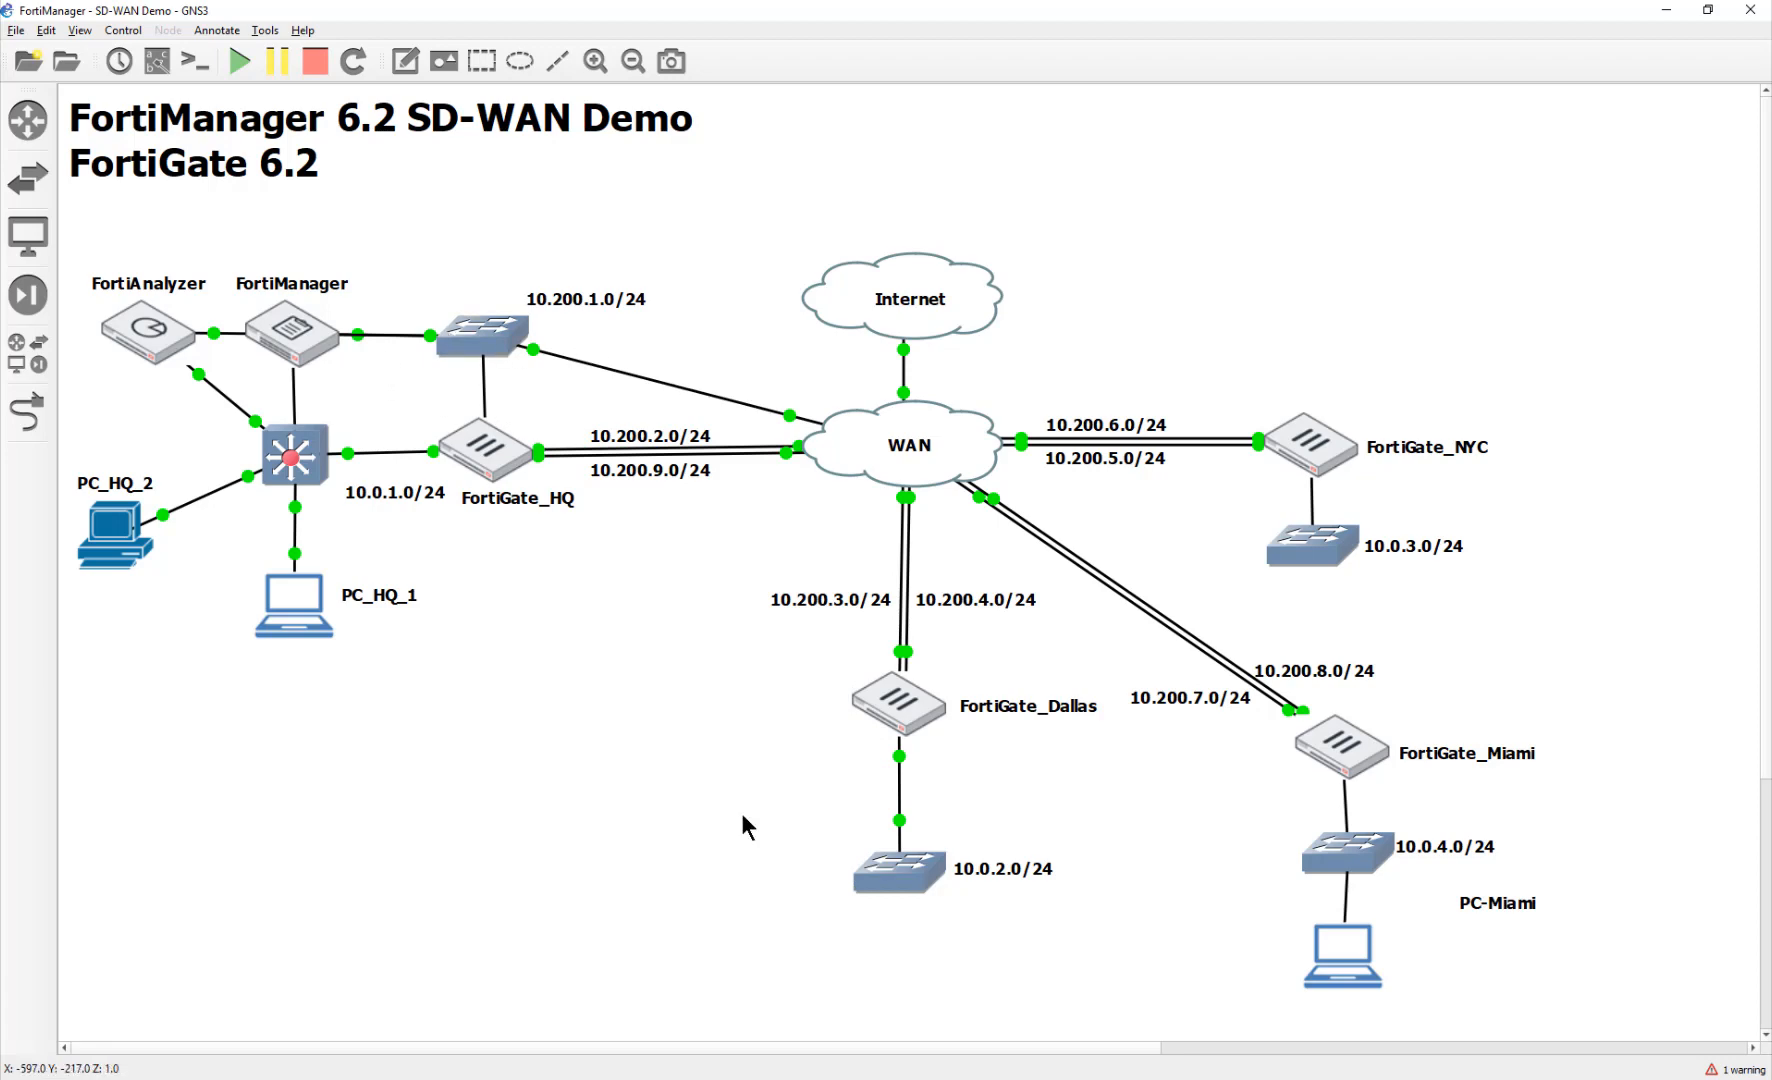
Step: In the FortiGate_Dallas console, enter config router static, list routes, and edit entry 1
{"action": "double_click", "coordinate": [895, 700]}
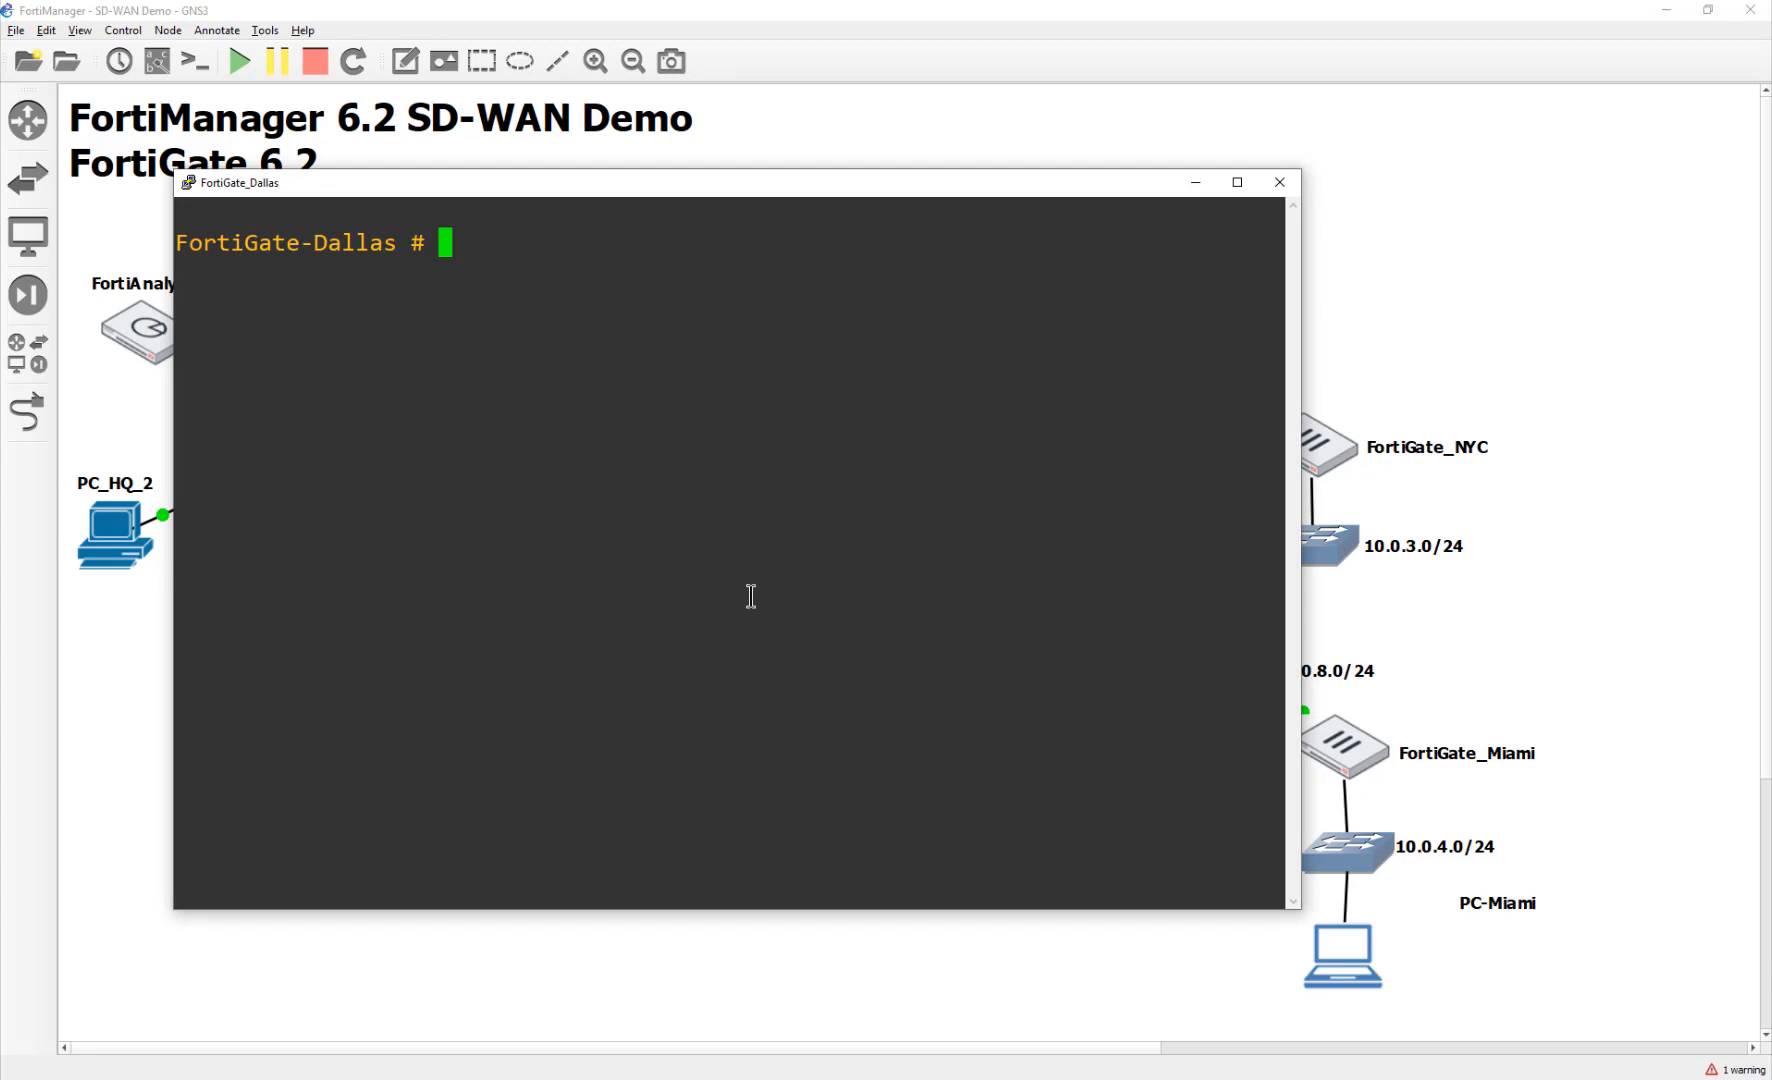
{"action": "type", "text": "config router "}
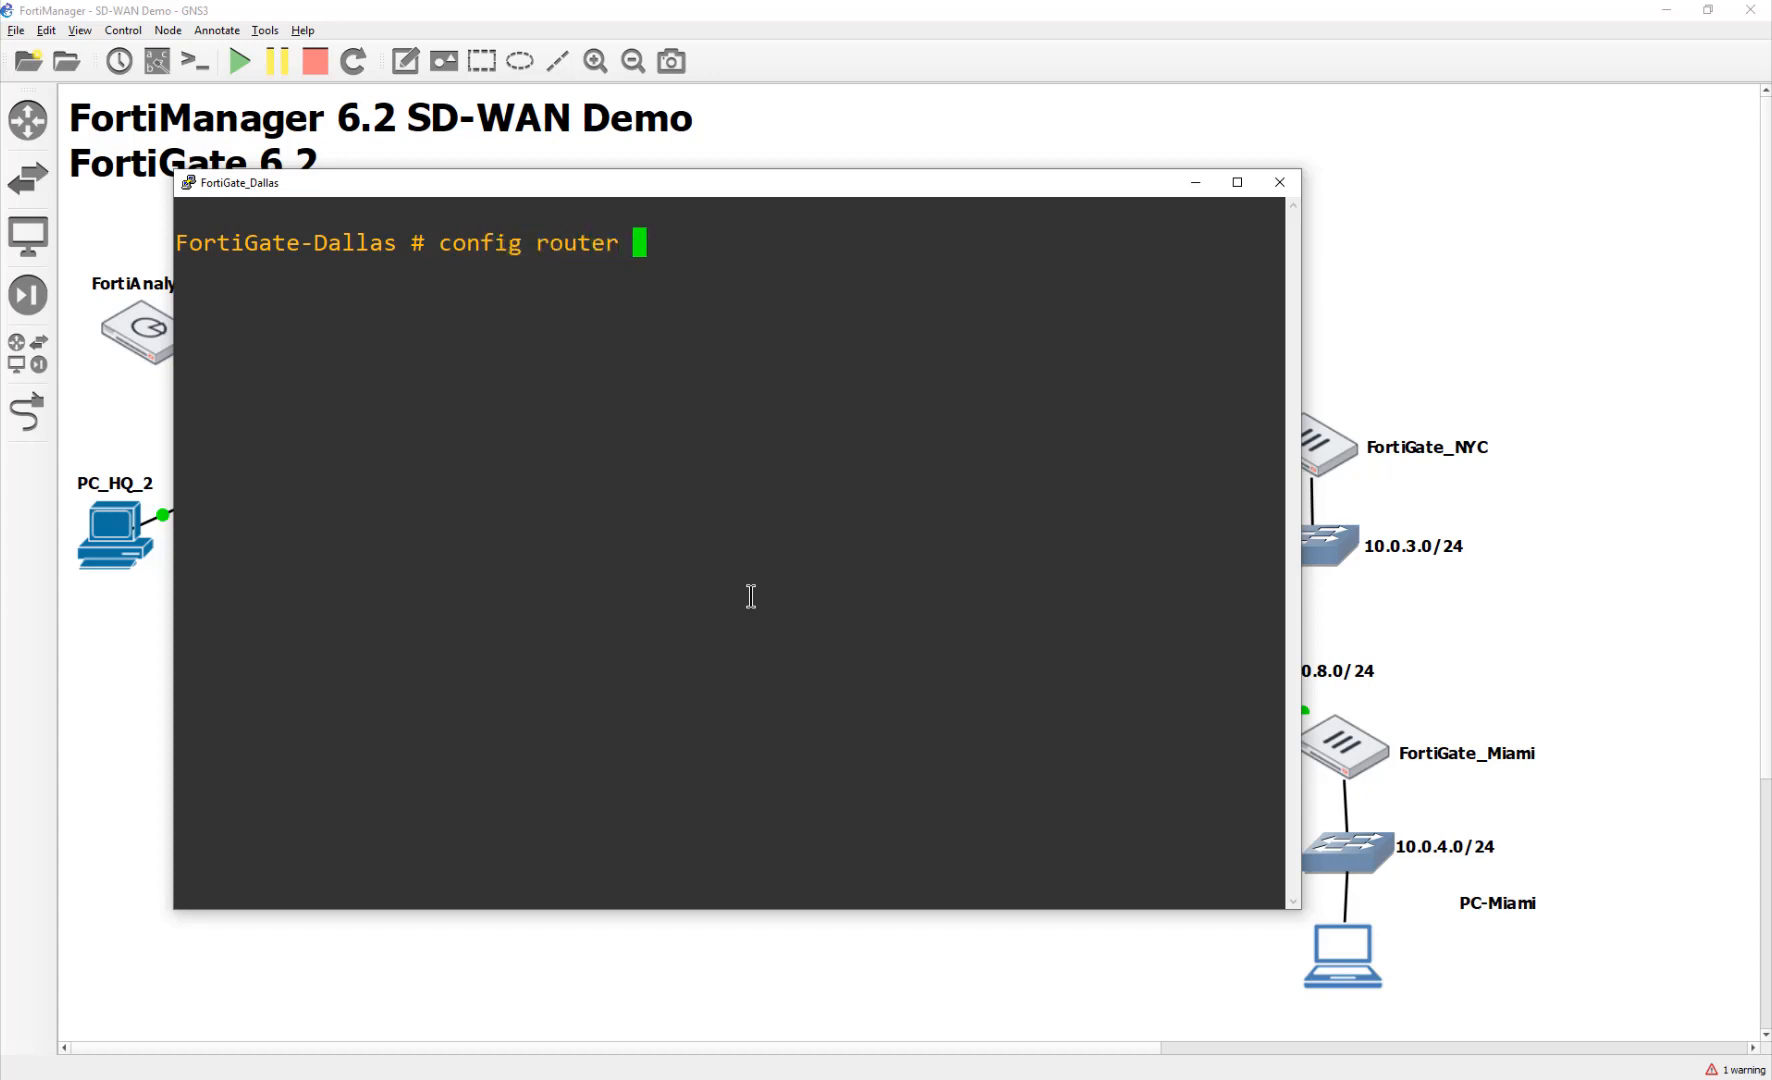
{"action": "type", "text": "static"}
{"action": "key", "text": "Return"}
{"action": "type", "text": "show"}
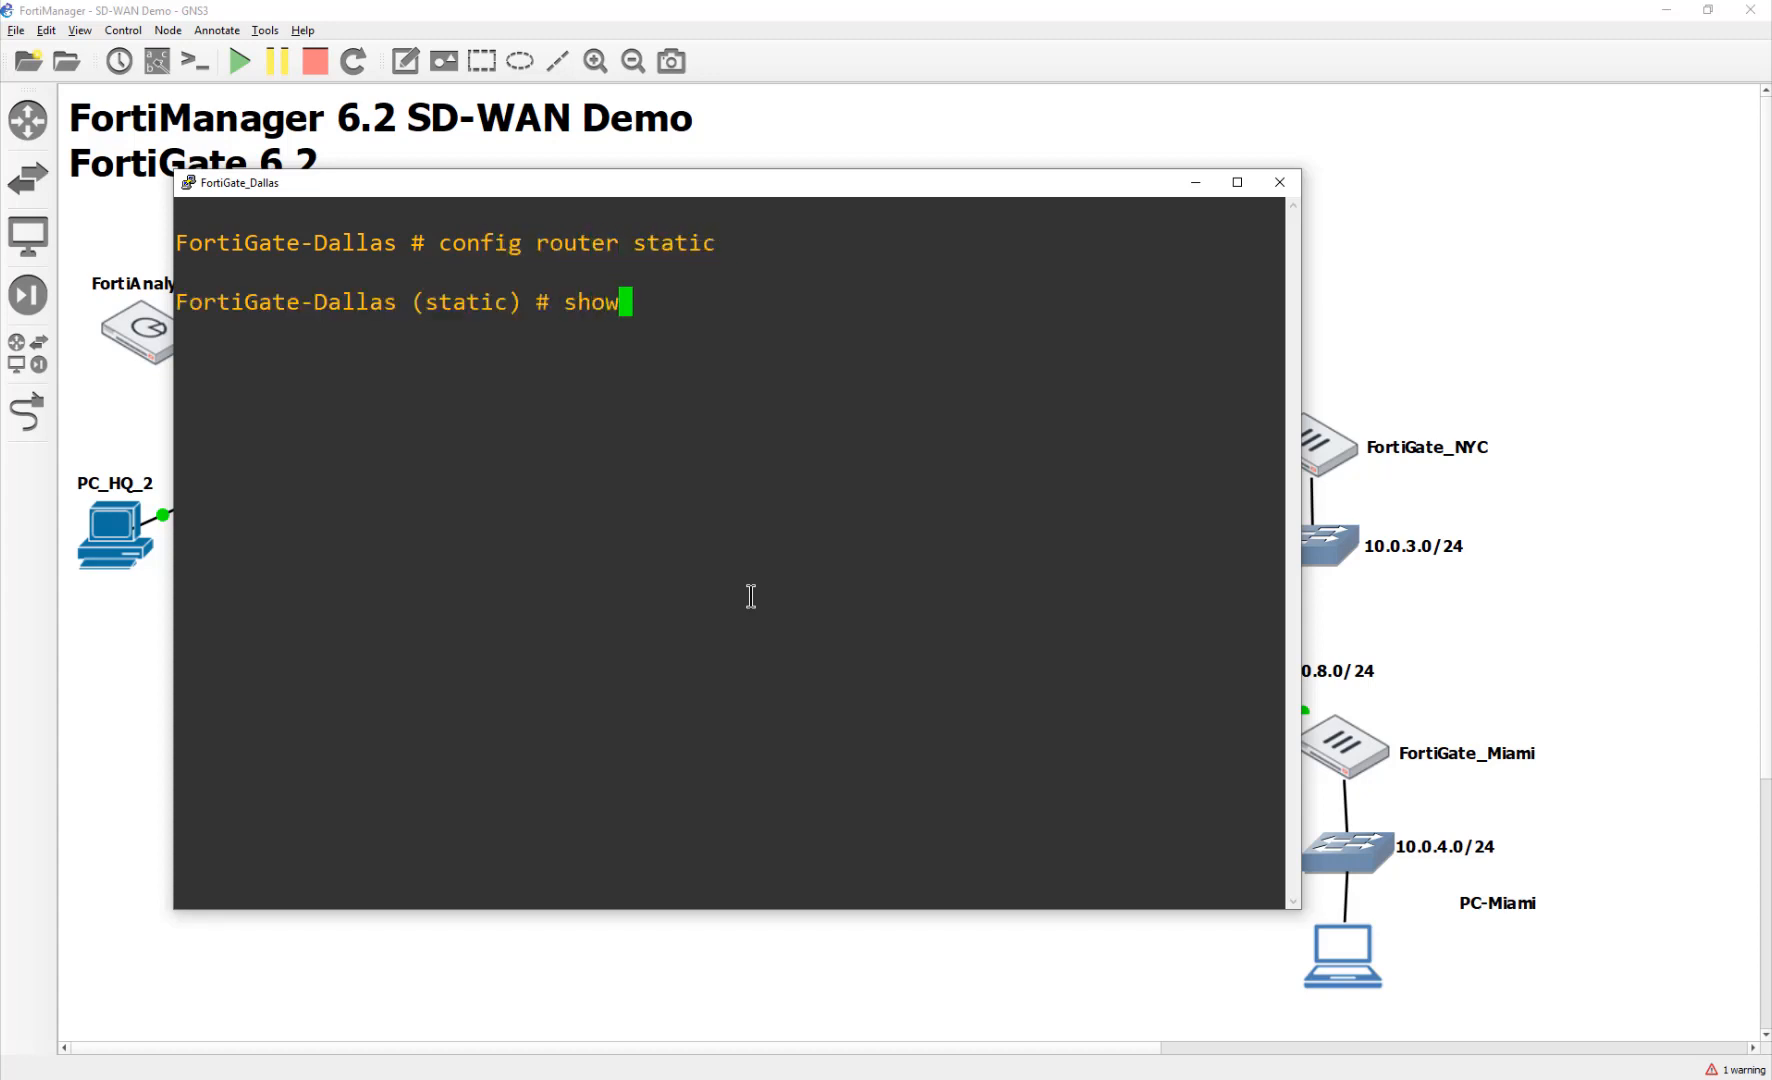
{"action": "key", "text": "Return"}
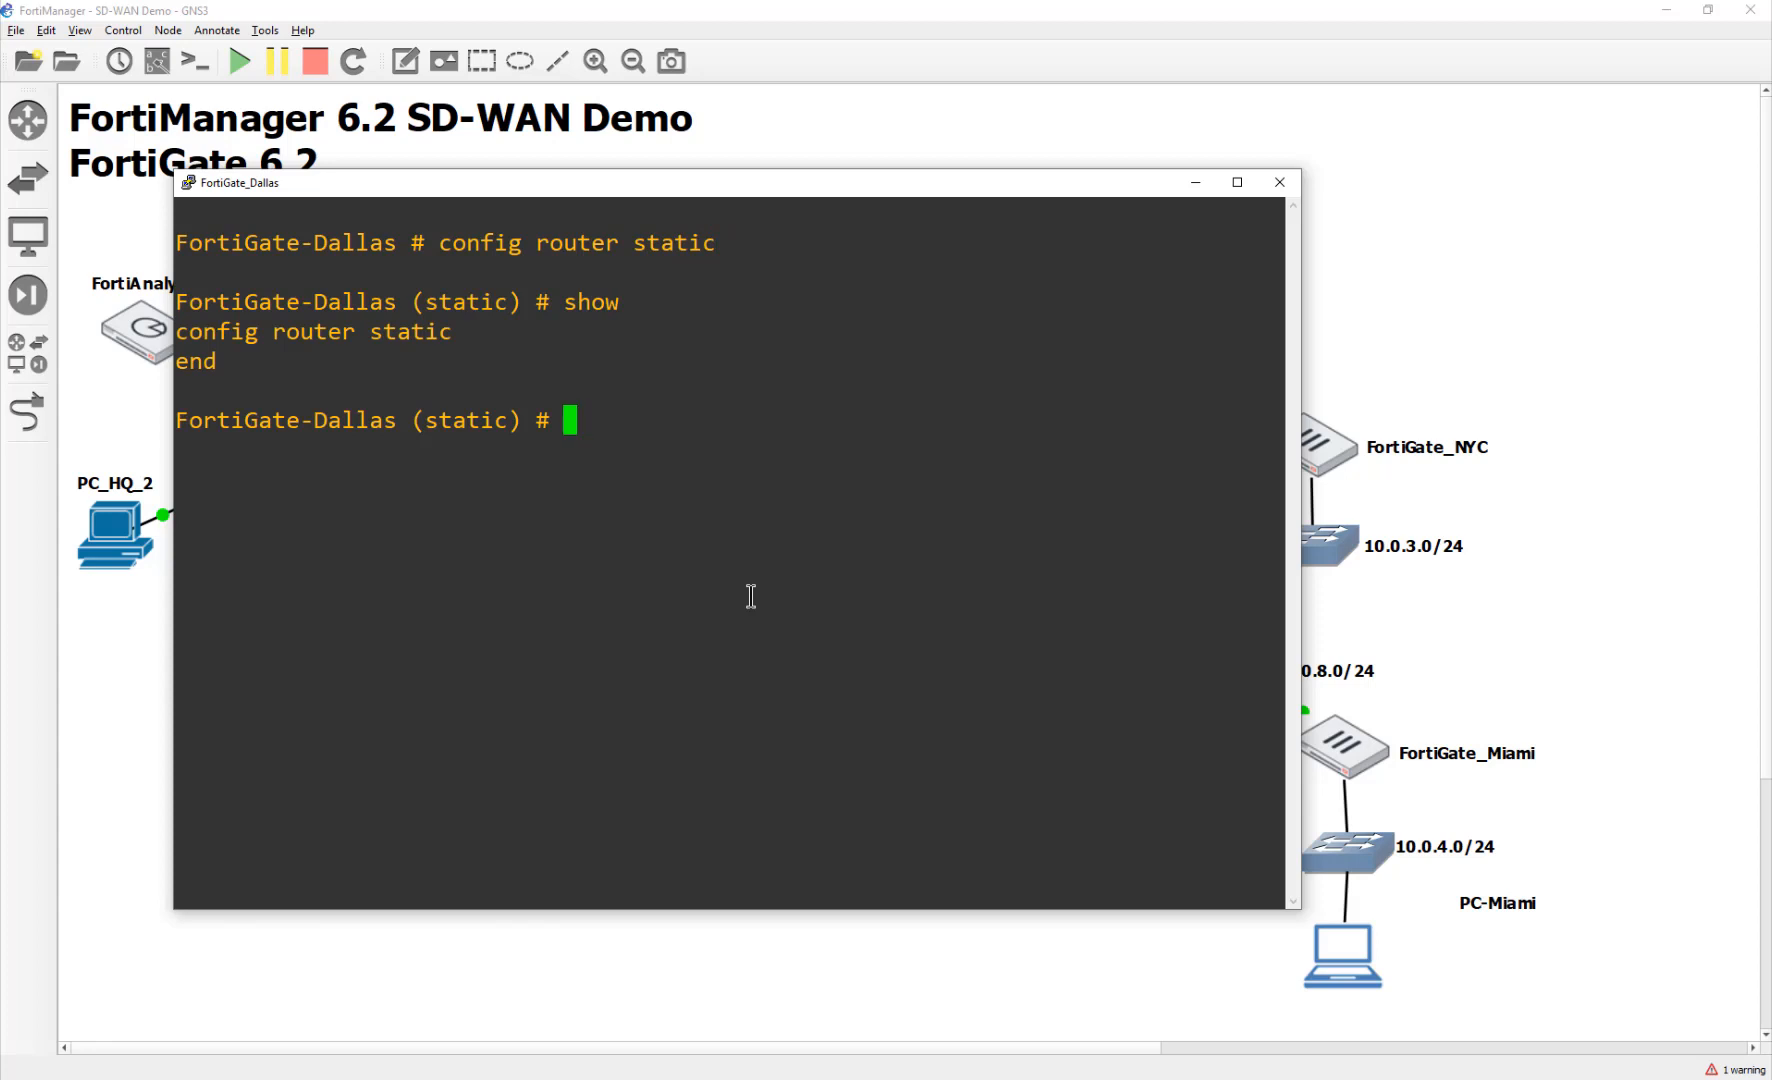
{"action": "type", "text": "edit 1"}
{"action": "key", "text": "Return"}
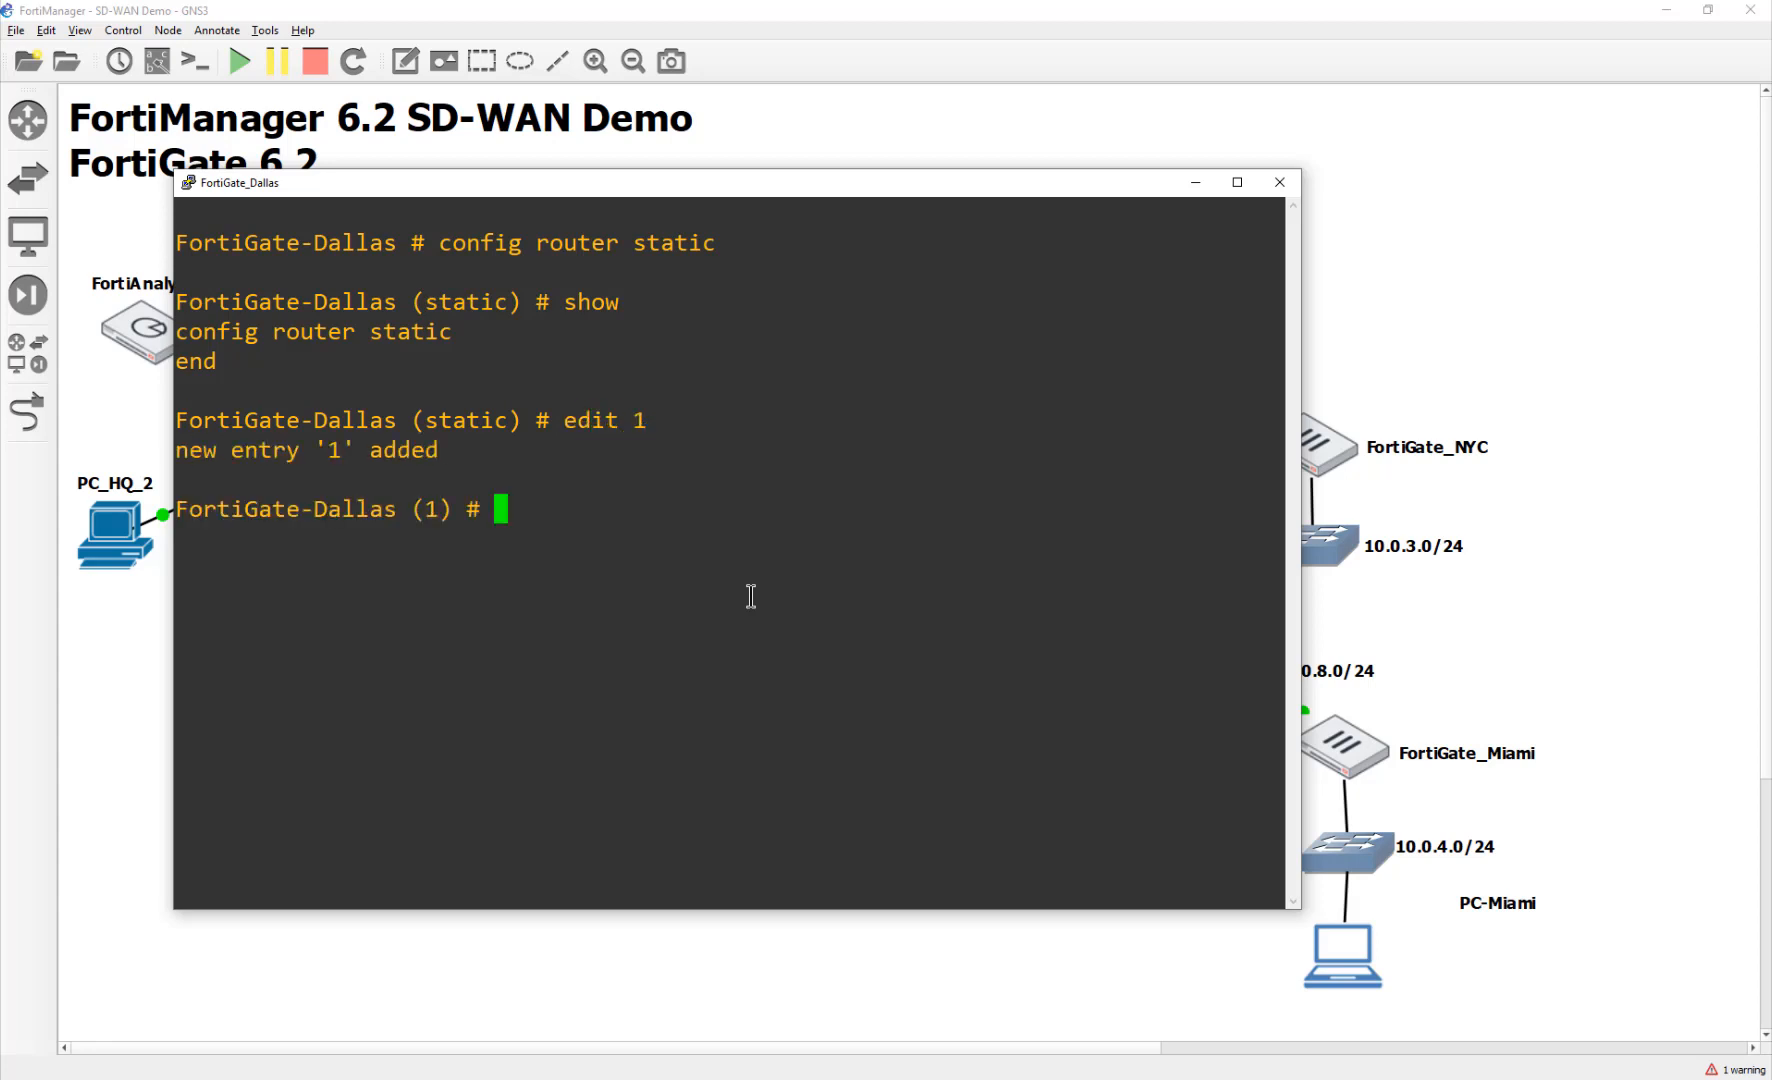
Step: Set route 1's destination to 10.200.0.0/16
{"action": "type", "text": "set"}
{"action": "key", "text": "BackSpace"}
{"action": "key", "text": "BackSpace"}
{"action": "key", "text": "BackSpace"}
{"action": "key", "text": "BackSpace"}
{"action": "type", "text": "set"}
{"action": "key", "text": "question"}
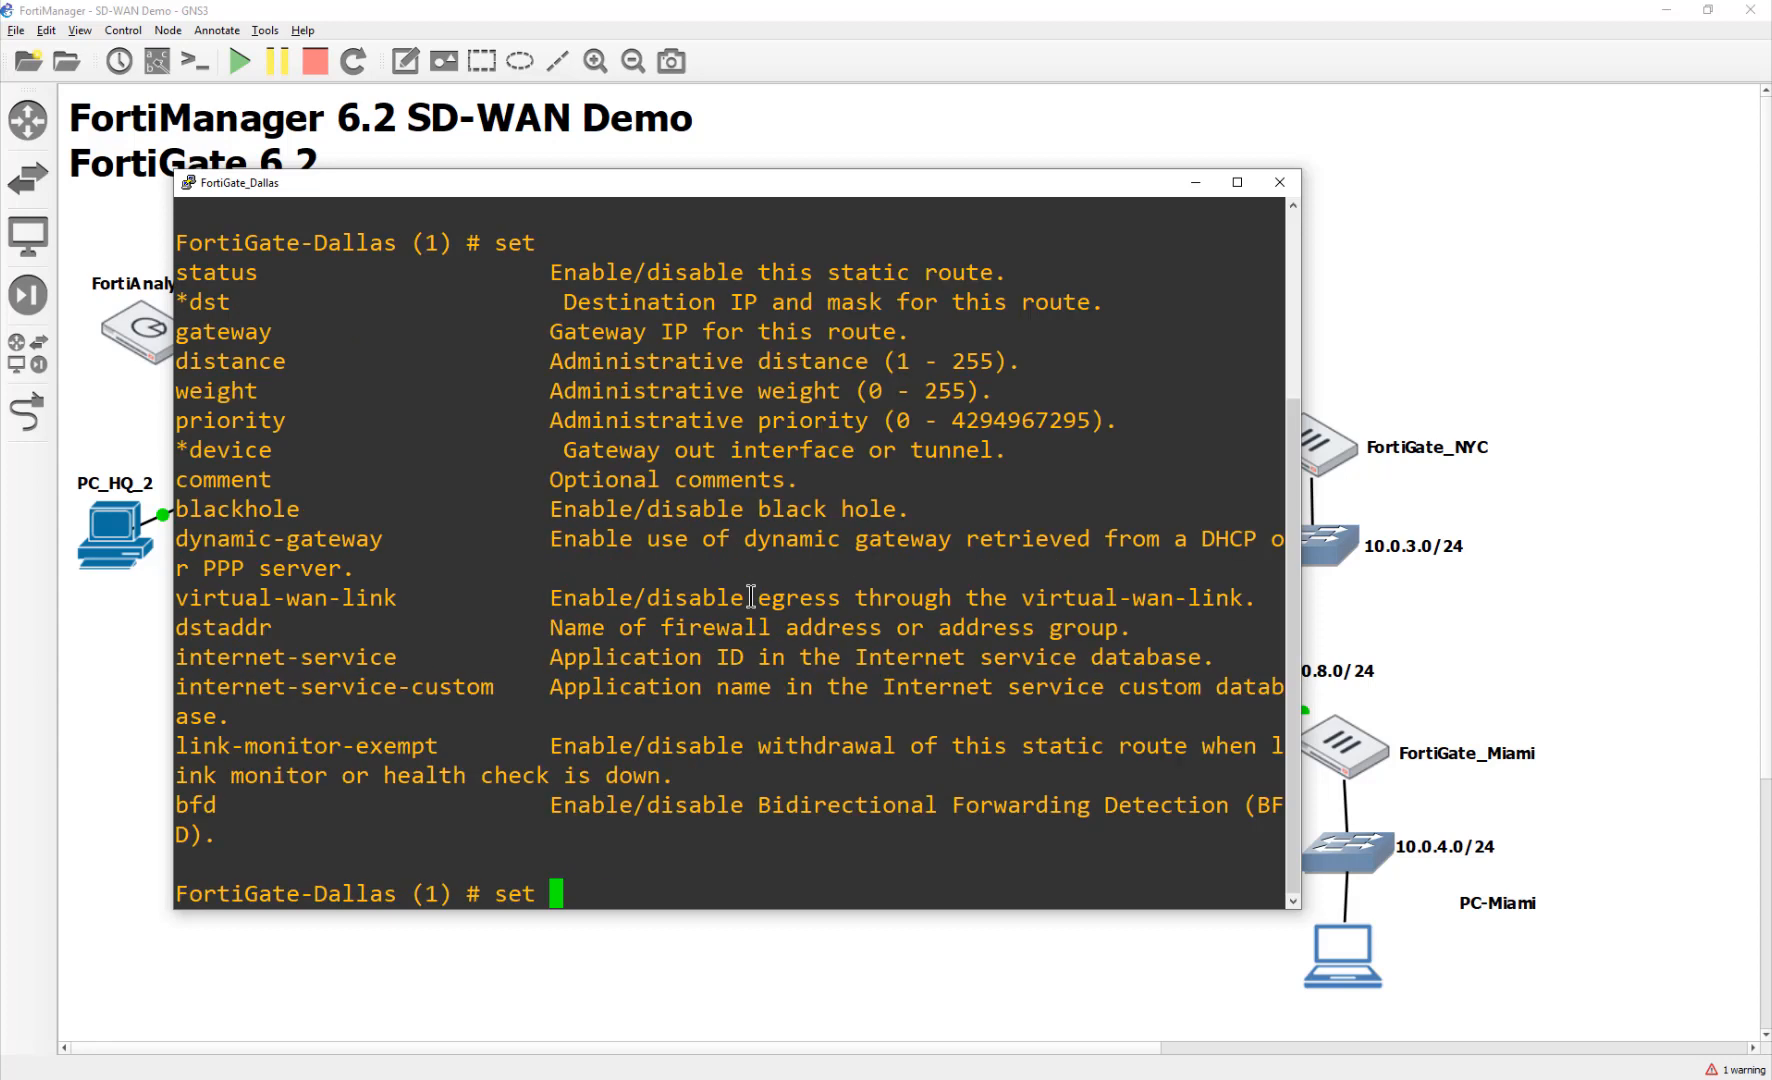
{"action": "type", "text": "des"}
{"action": "key", "text": "BackSpace"}
{"action": "key", "text": "BackSpace"}
{"action": "key", "text": "Tab"}
{"action": "key", "text": "Tab"}
{"action": "key", "text": "BackSpace"}
{"action": "key", "text": "BackSpace"}
{"action": "key", "text": "BackSpace"}
{"action": "key", "text": "BackSpace"}
{"action": "key", "text": "BackSpace"}
{"action": "key", "text": "BackSpace"}
{"action": "key", "text": "BackSpace"}
{"action": "key", "text": "BackSpace"}
{"action": "type", "text": "dst 10.200.0.0/"}
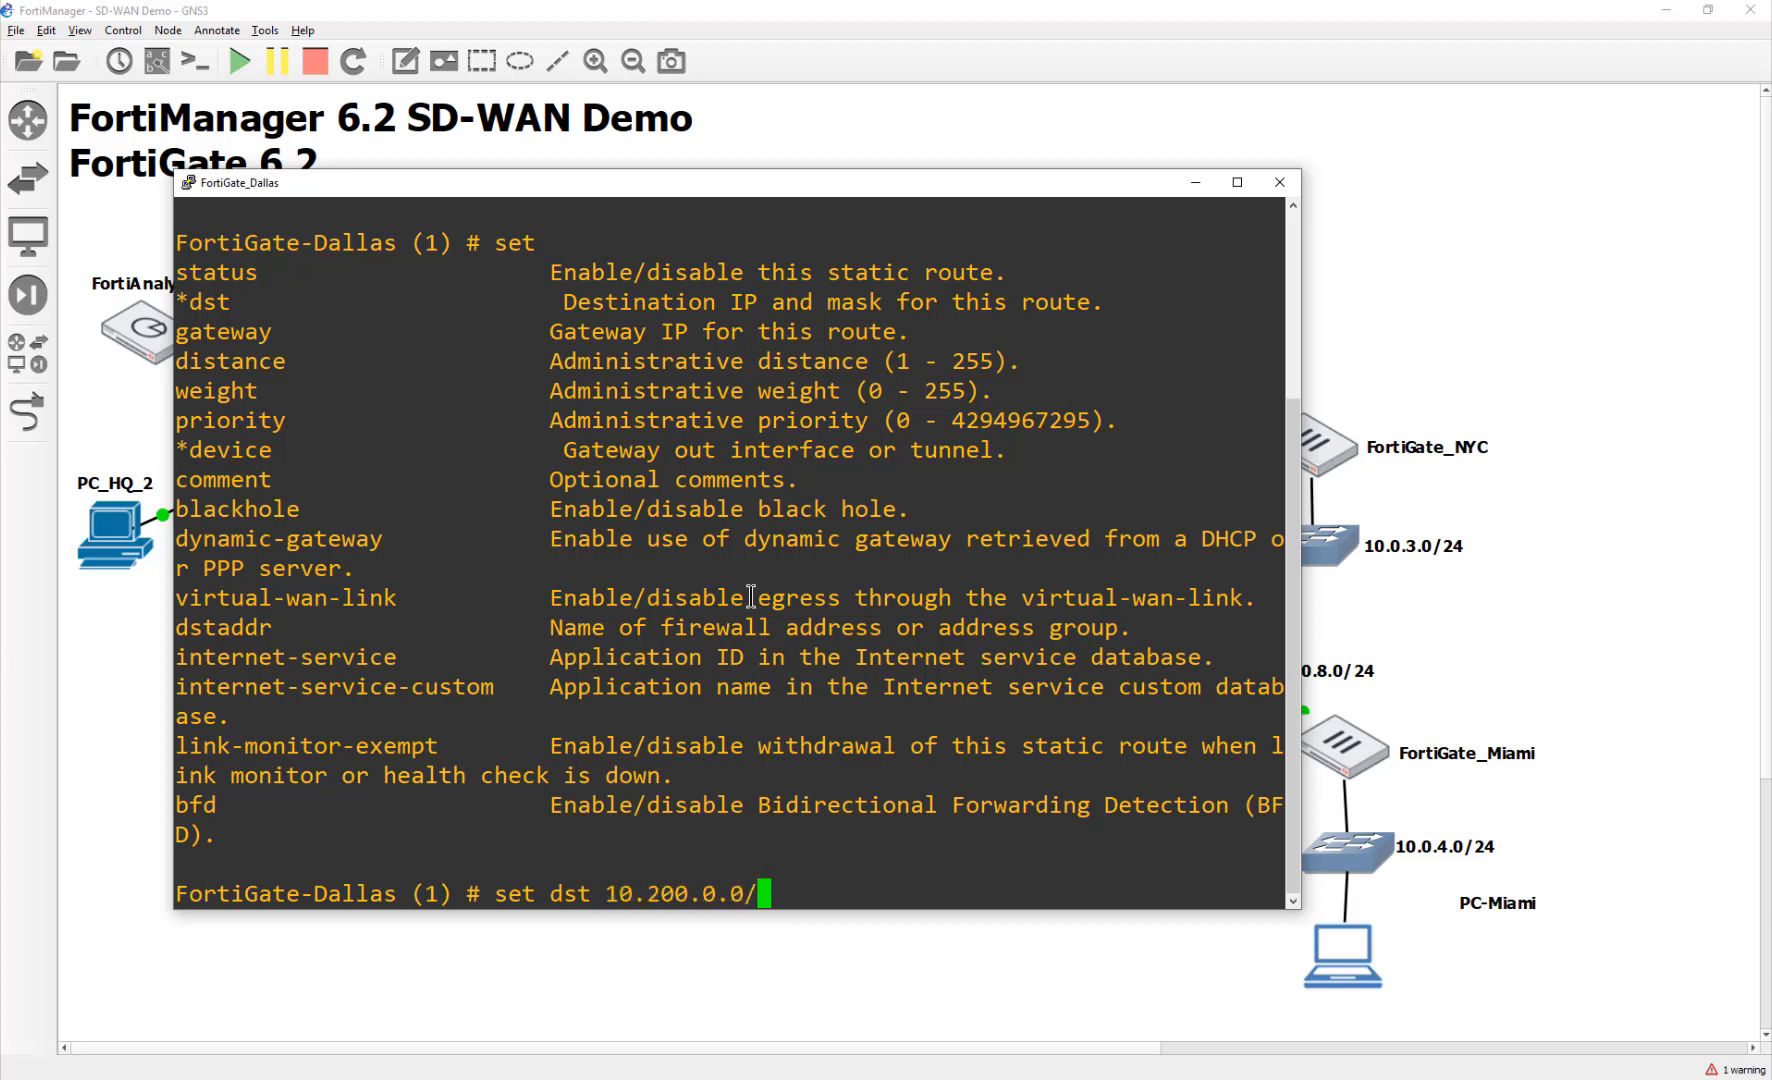
{"action": "type", "text": "16"}
{"action": "key", "text": "Return"}
Step: Set gateway 10.200.3.254 and device port1, then end to save the route
{"action": "type", "text": "set "}
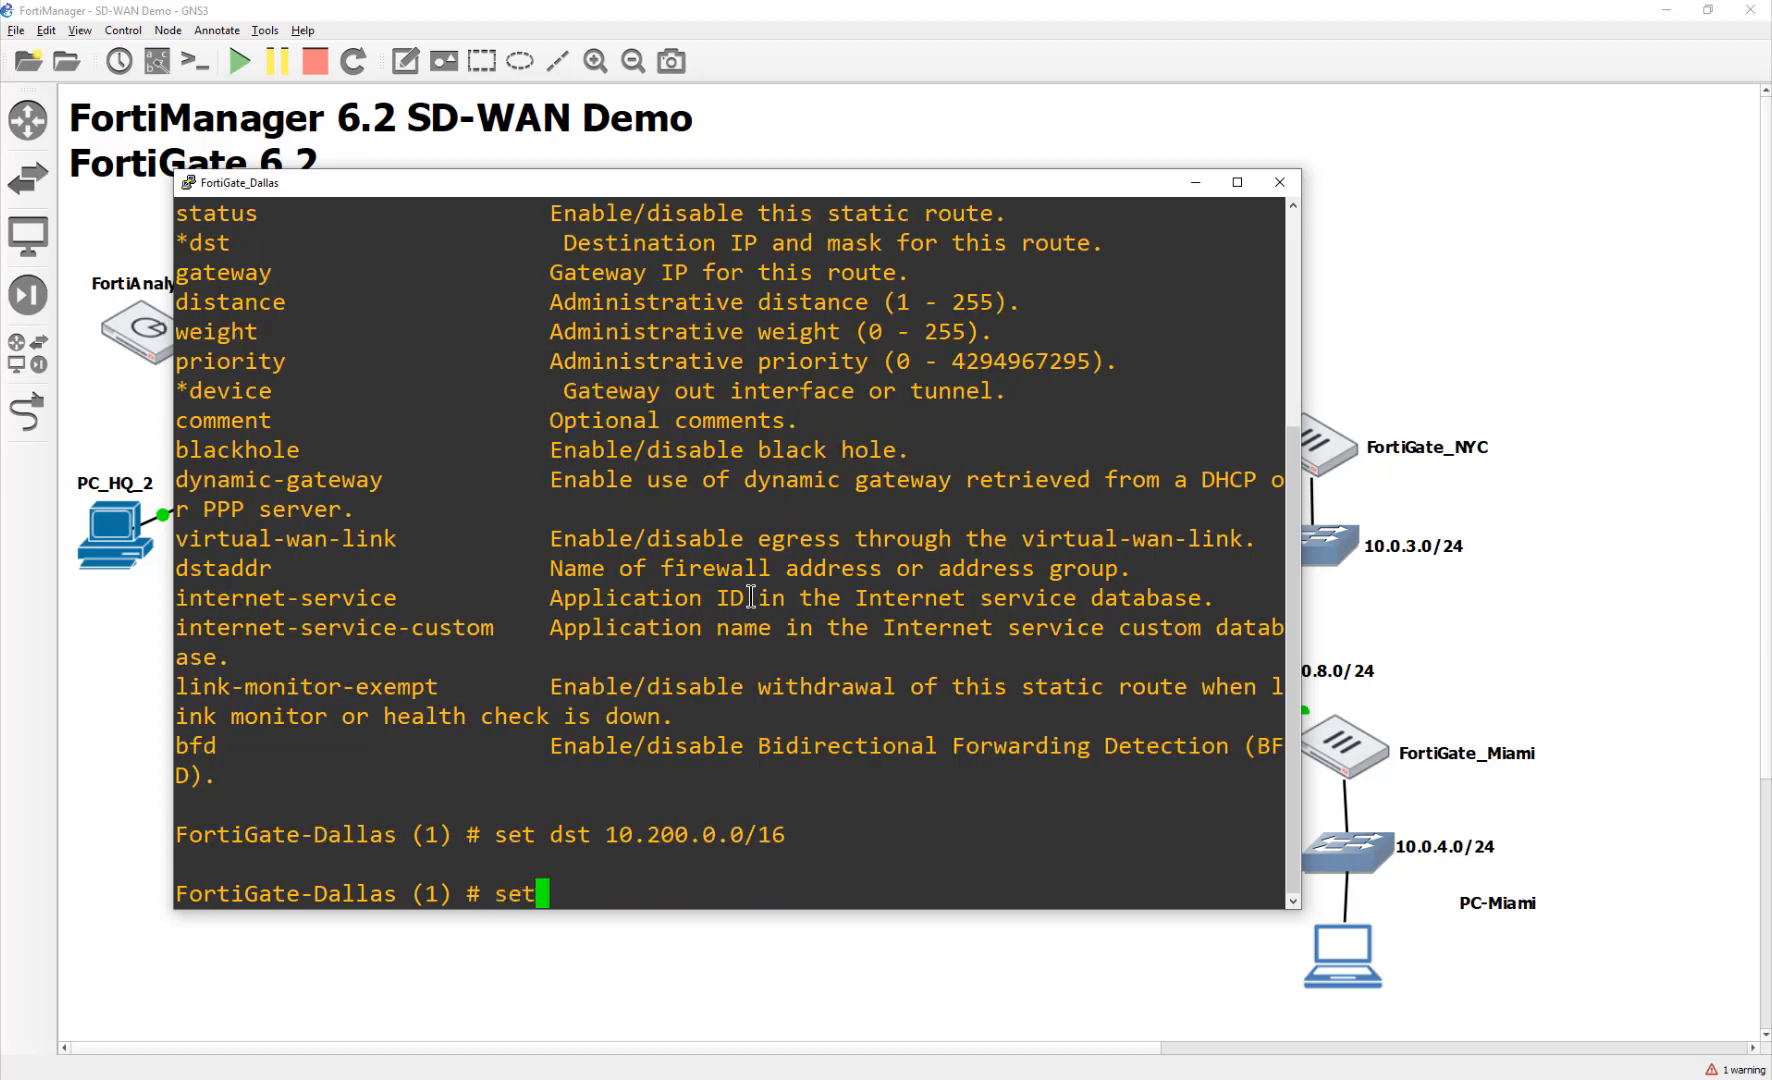
{"action": "type", "text": "gateway "}
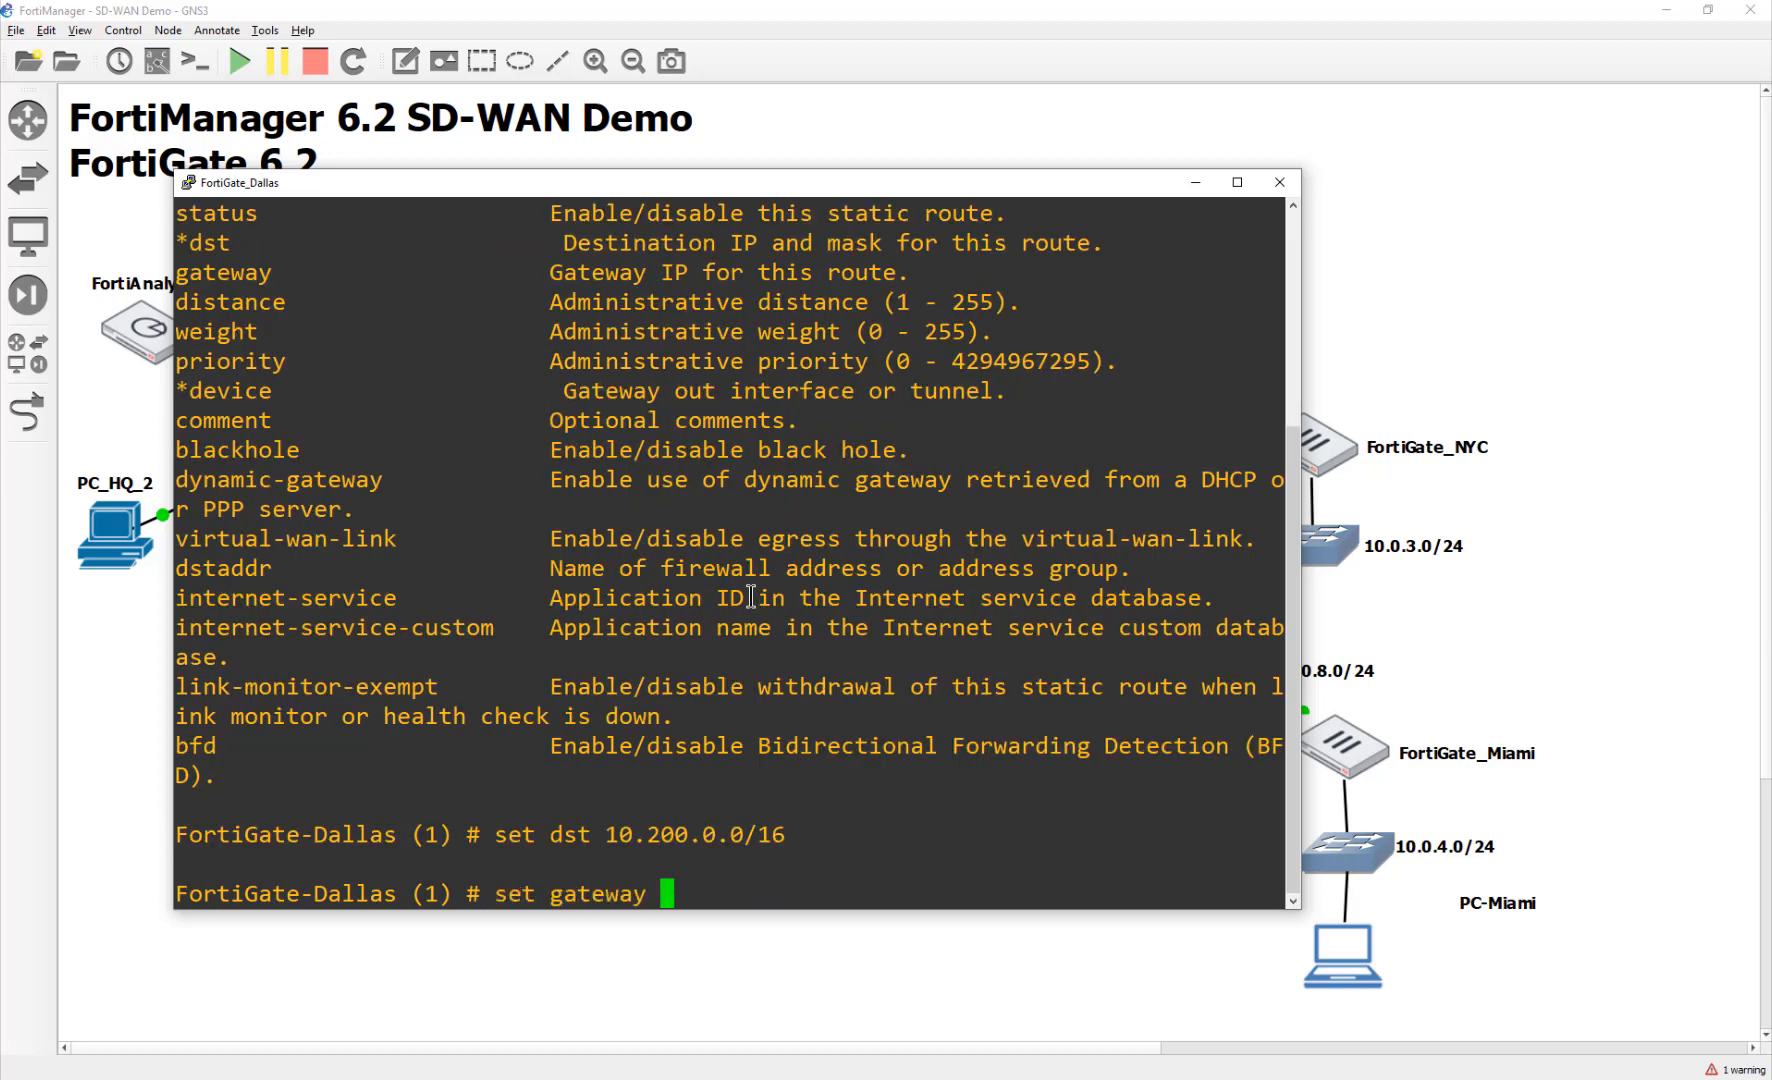
{"action": "type", "text": "10.200.3.254"}
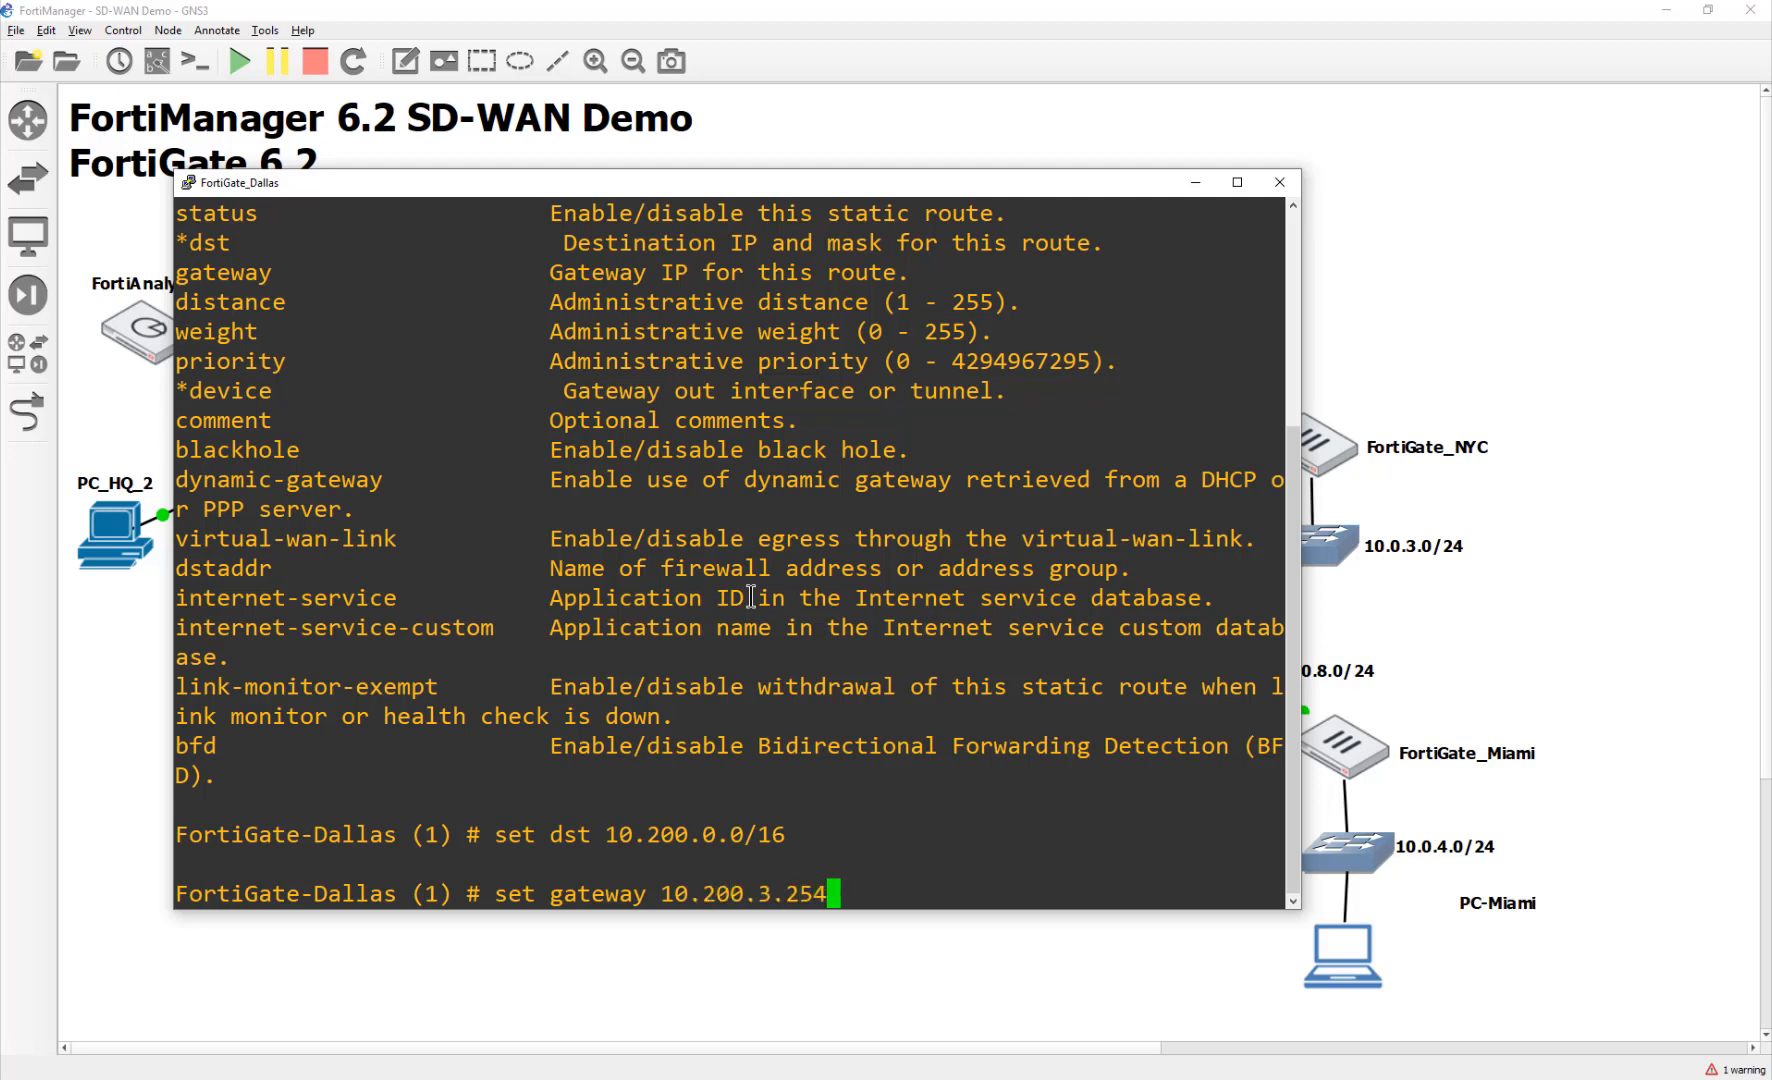
{"action": "key", "text": "Return"}
{"action": "type", "text": "s"}
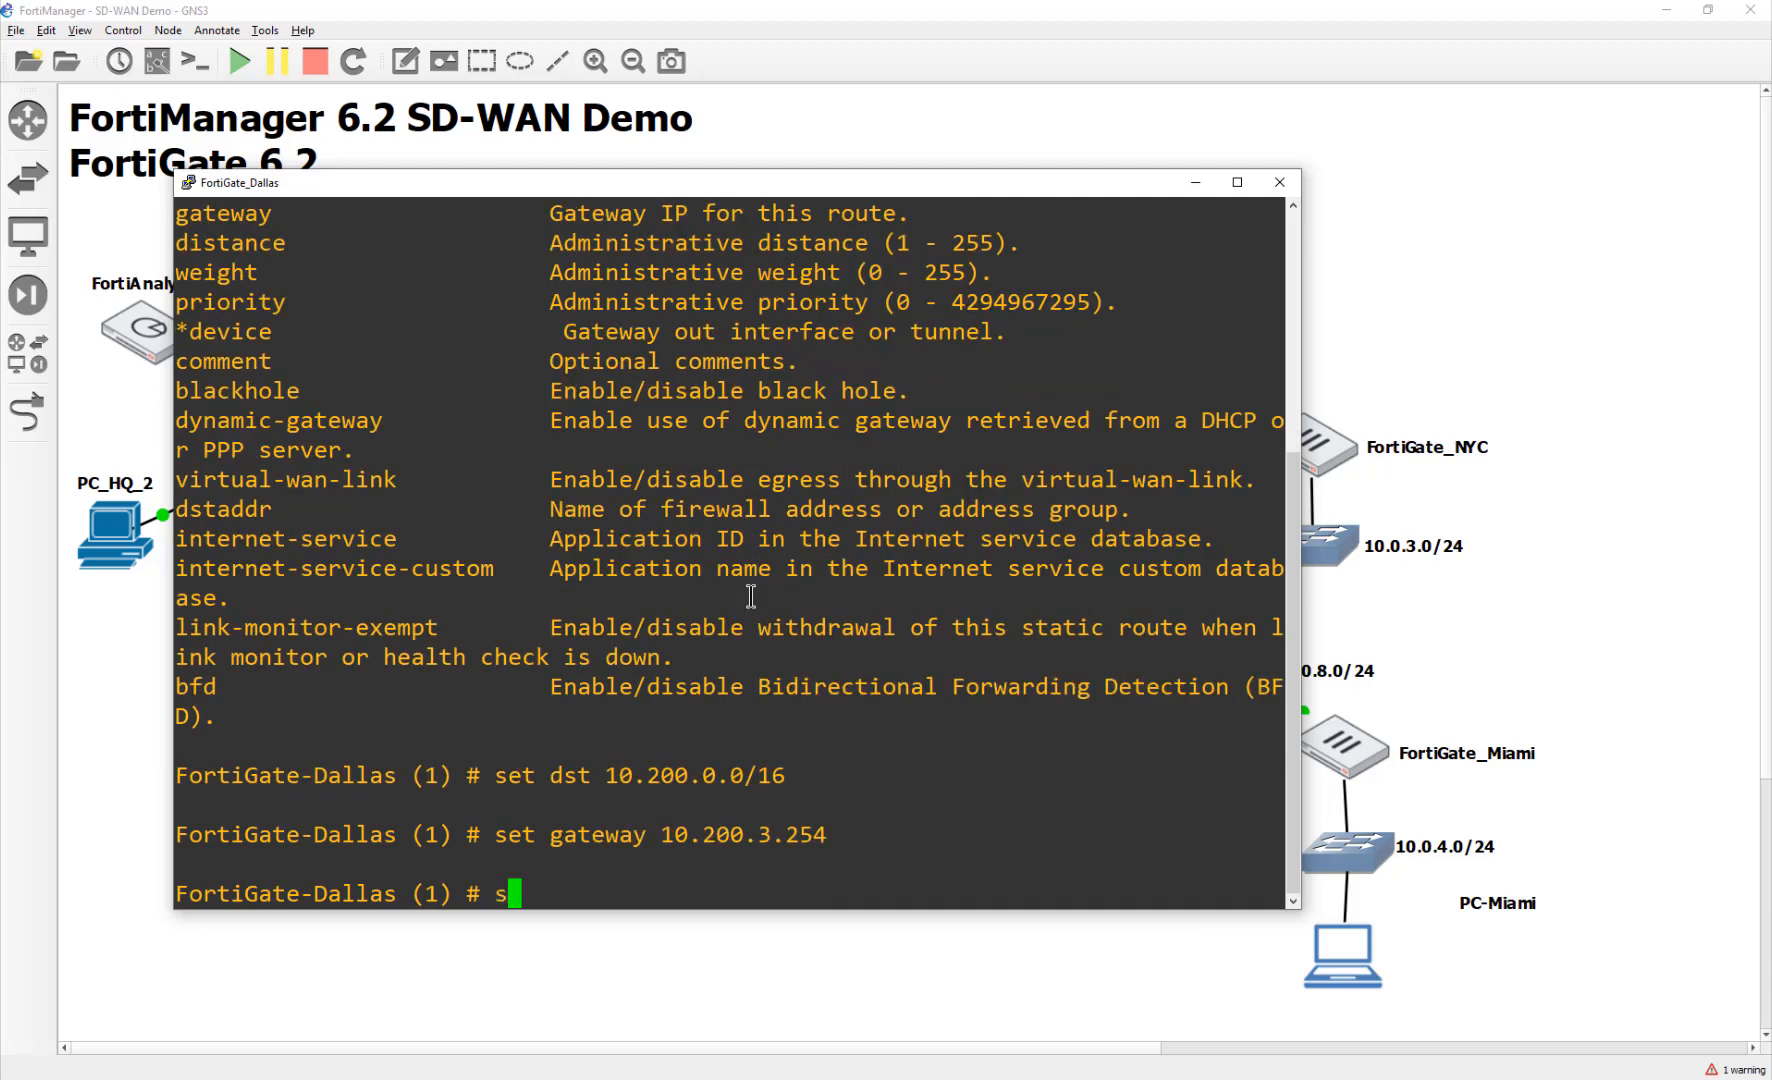
{"action": "type", "text": "et device port1"}
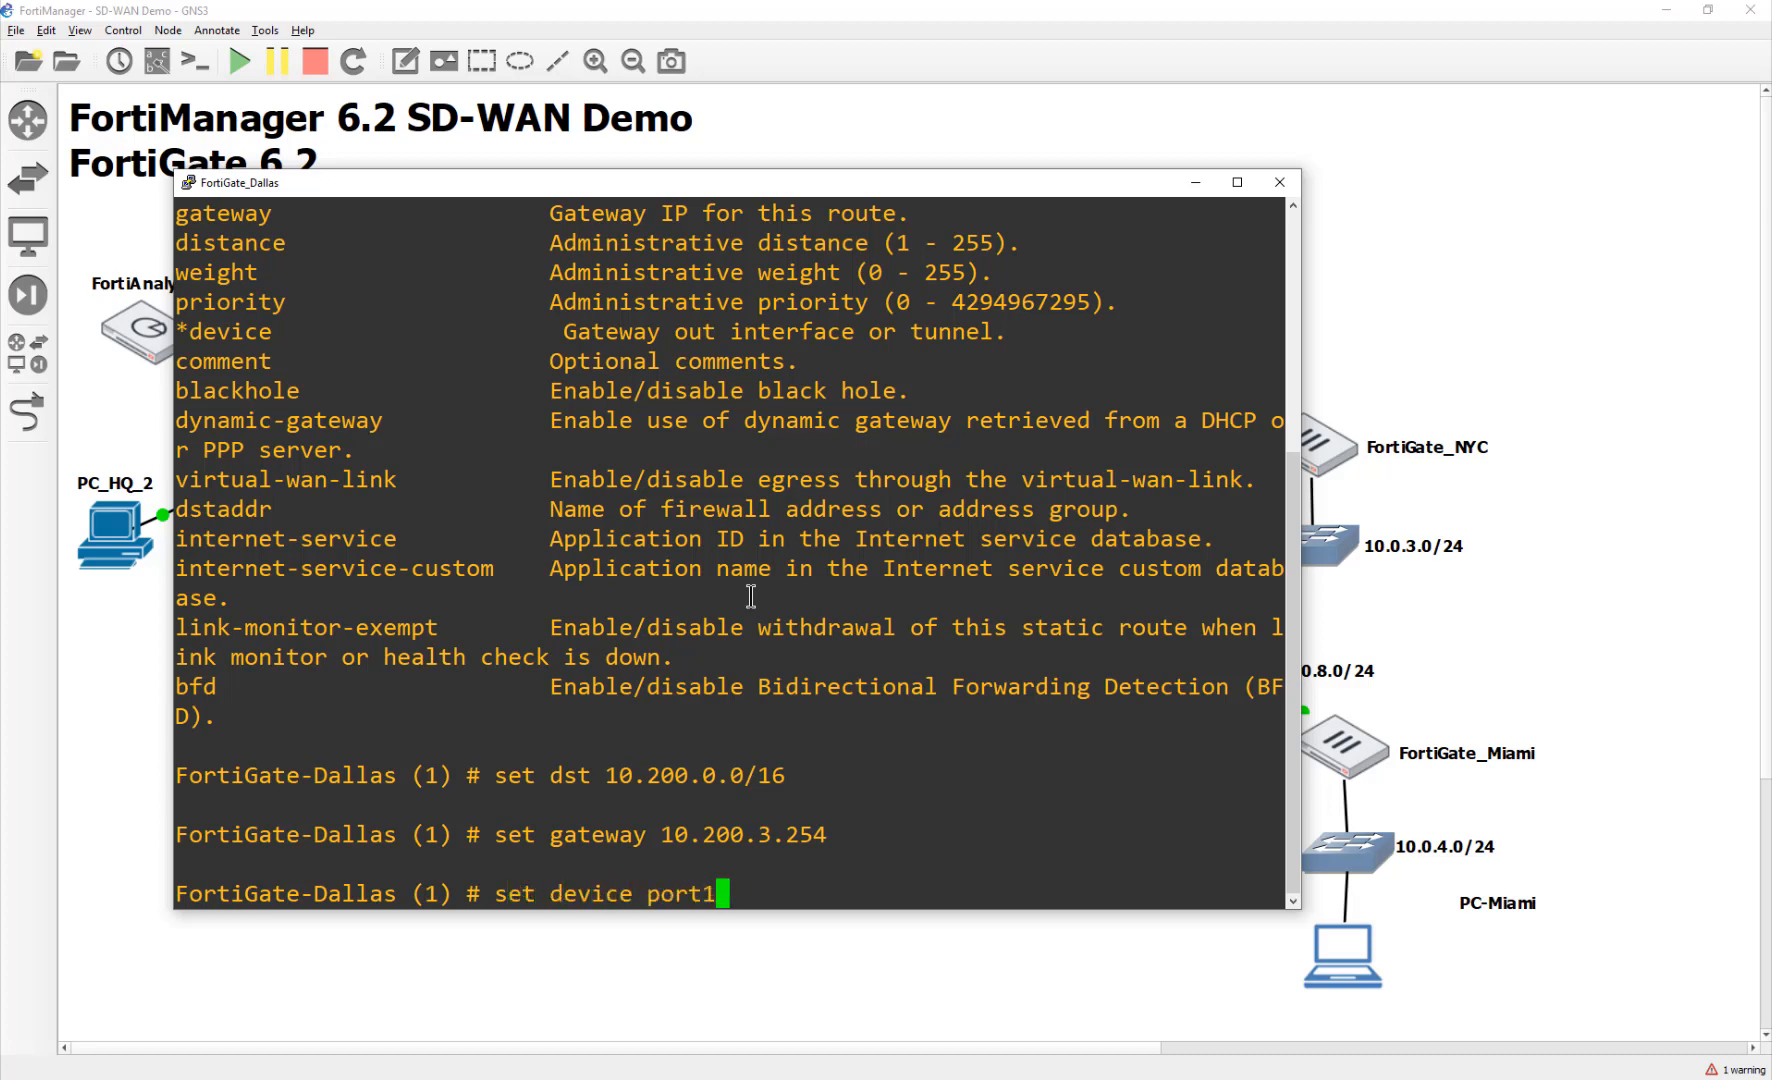
{"action": "key", "text": "Return"}
{"action": "type", "text": "end"}
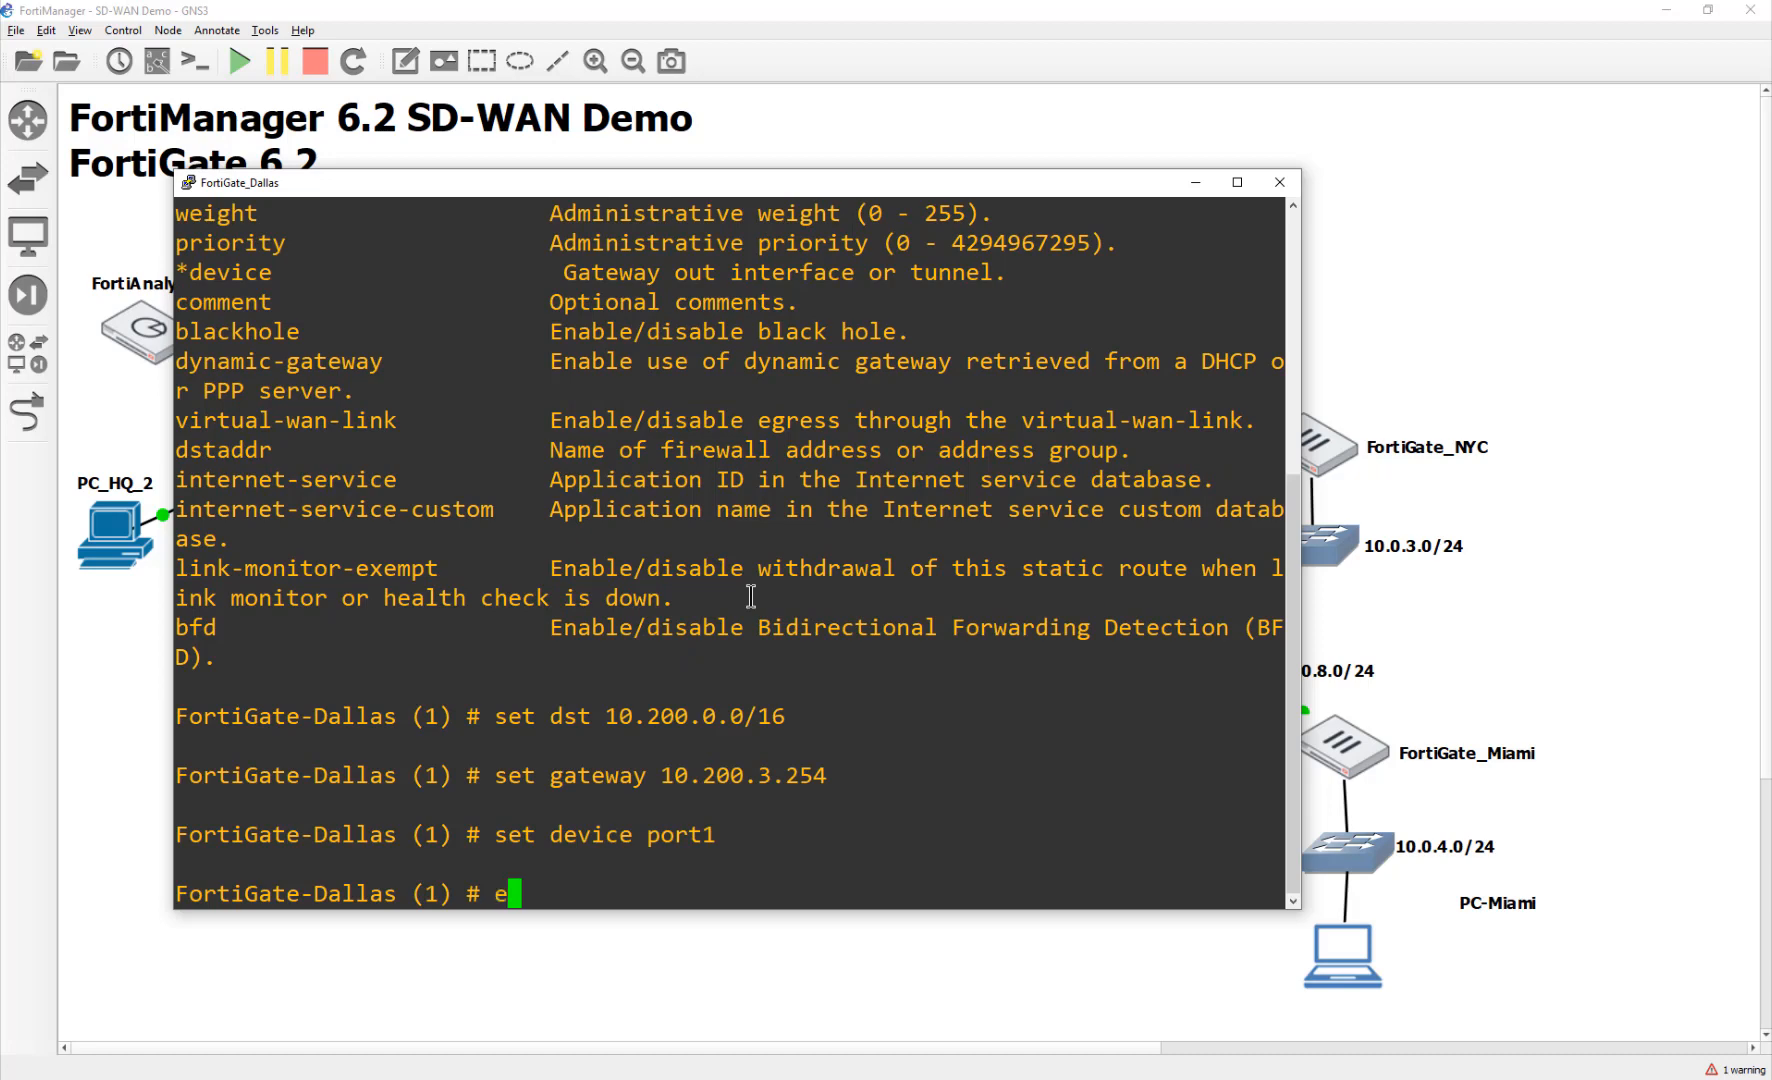
{"action": "key", "text": "Return"}
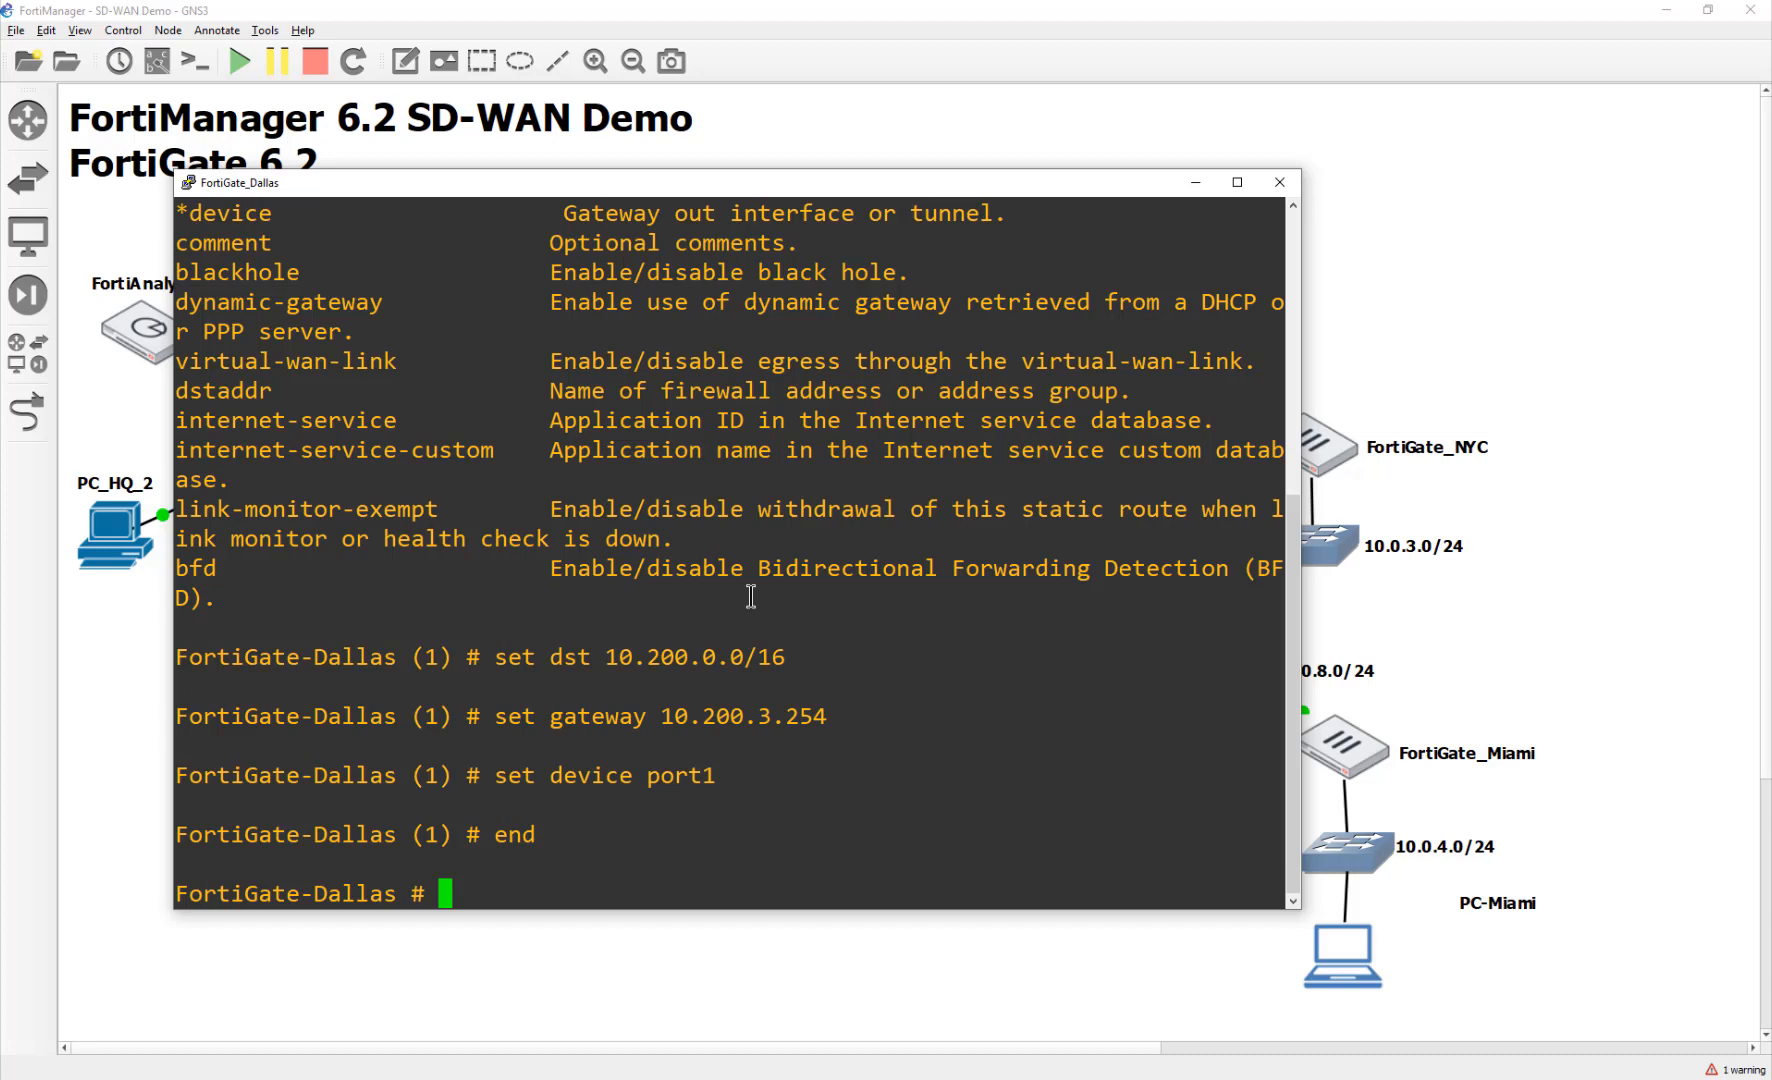
Step: Return from the GNS3 topology to the FortiManager window
{"action": "left_click", "coordinate": [694, 968]}
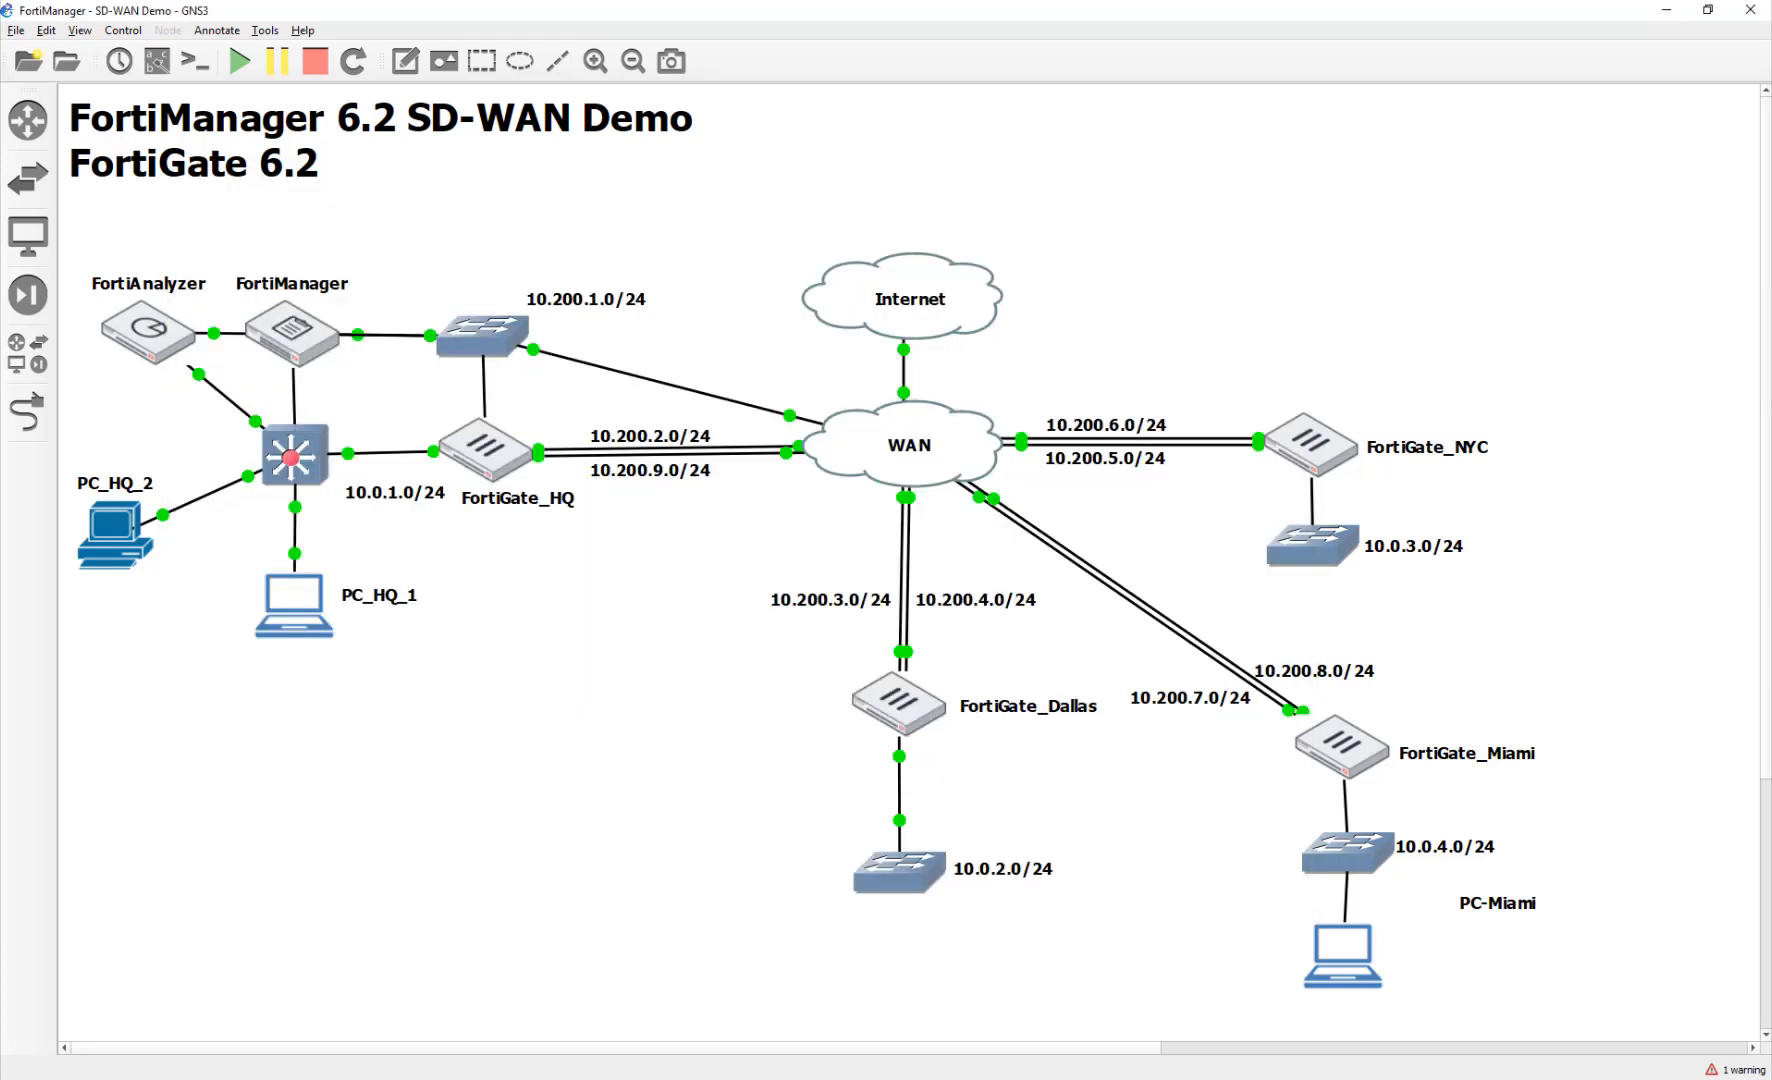
{"action": "key", "text": "alt+Tab"}
{"action": "key", "text": "super+Down"}
{"action": "key", "text": "alt+Tab"}
{"action": "key", "text": "alt+Tab"}
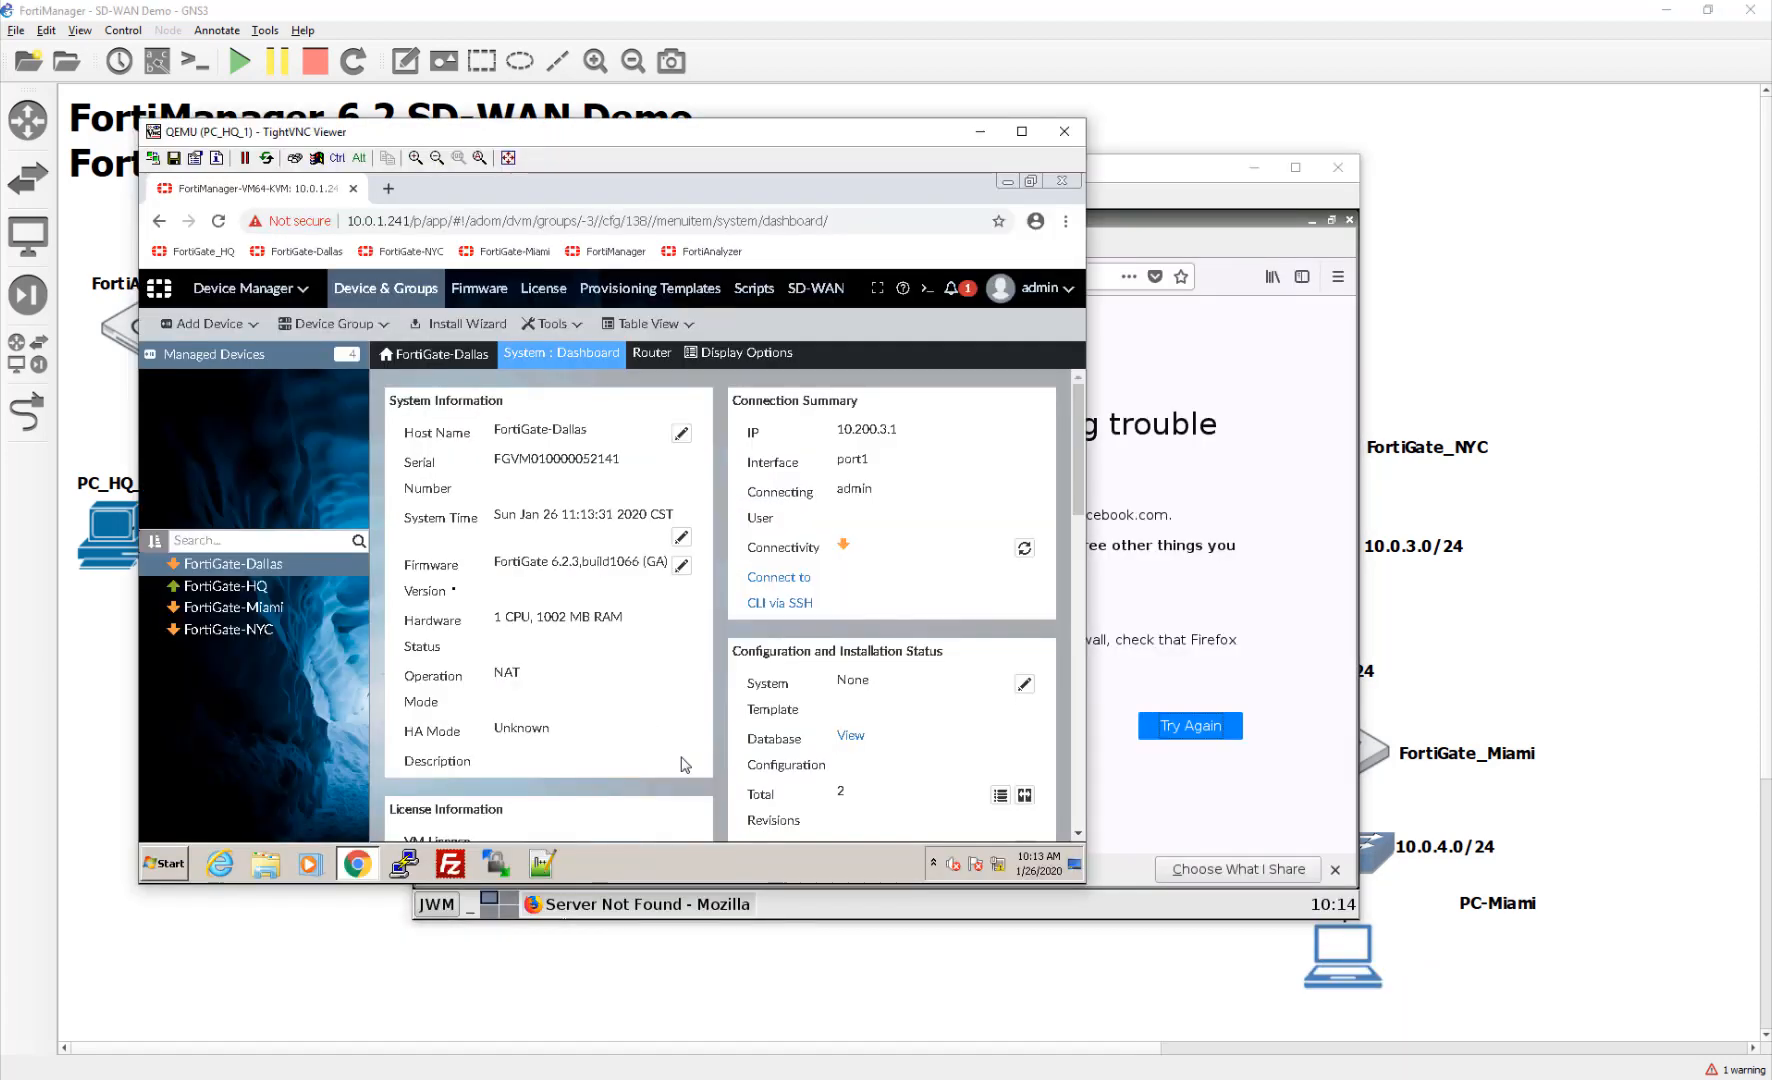
Step: Refresh FortiGate-Dallas's connectivity until the update completes, then close the progress dialog
{"action": "left_click", "coordinate": [1024, 548]}
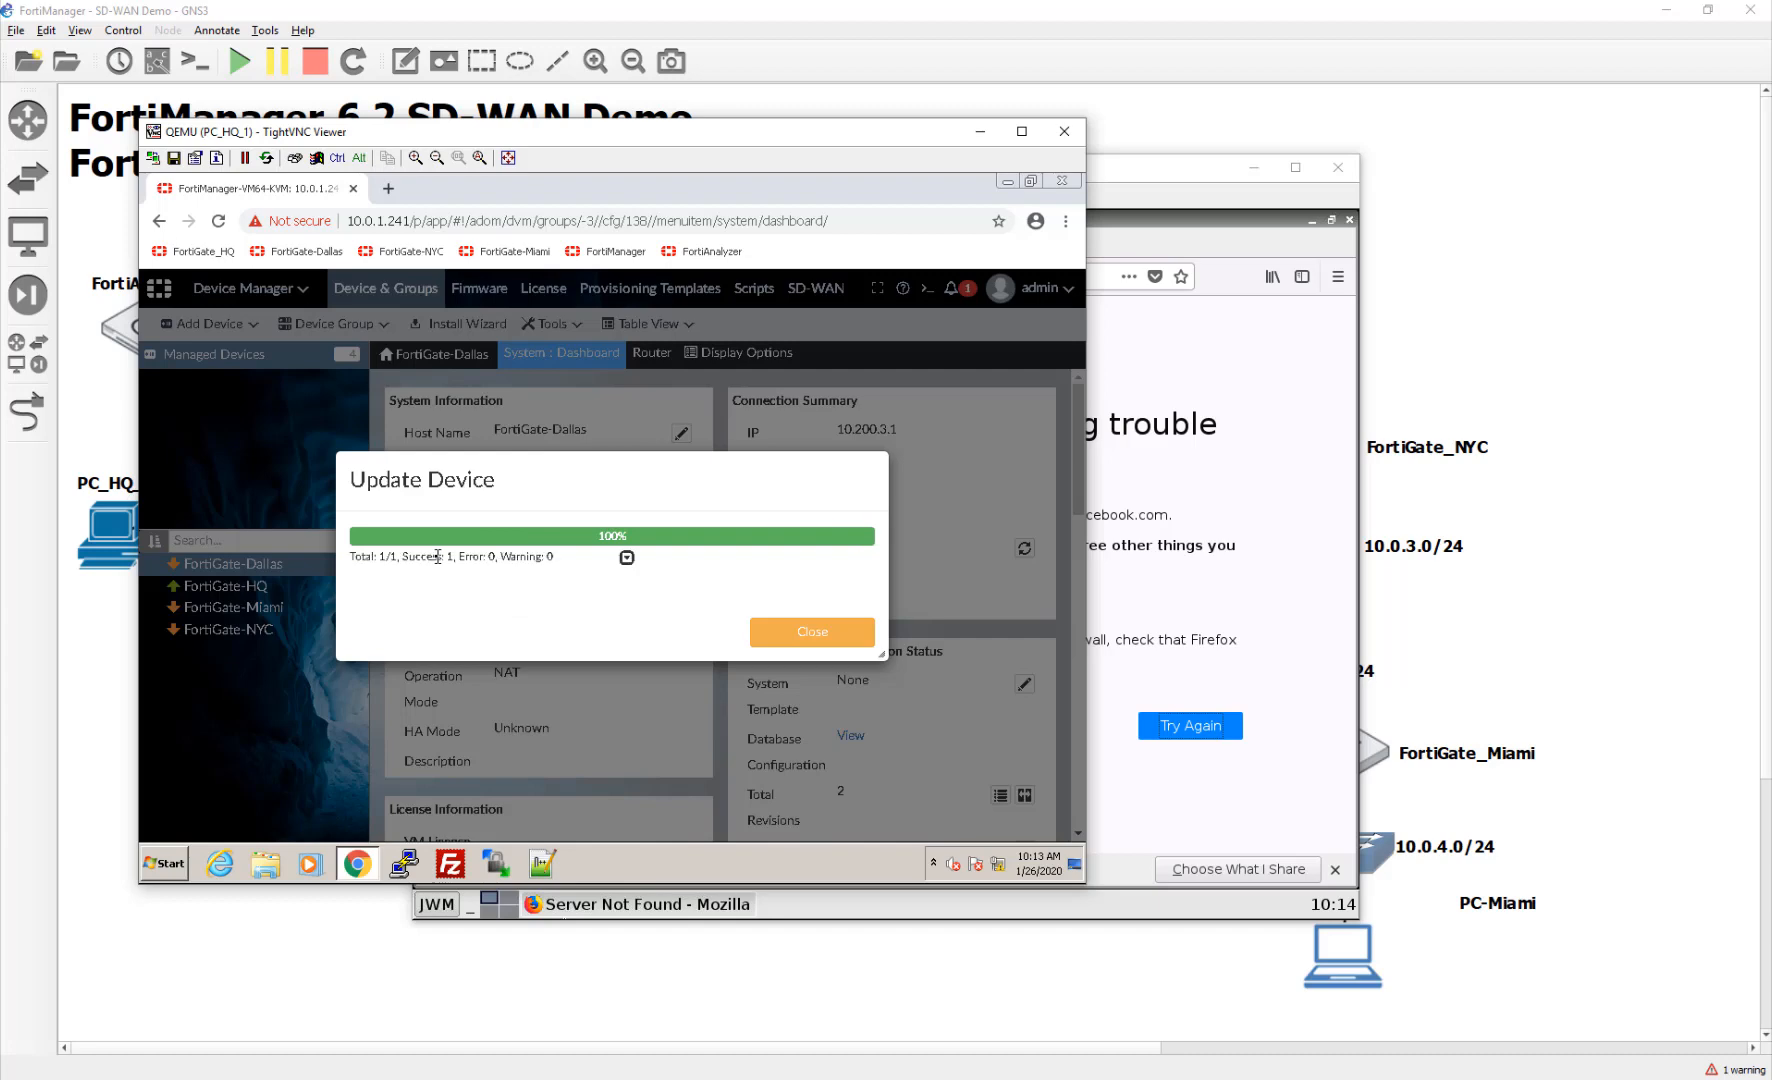
{"action": "left_click", "coordinate": [828, 632]}
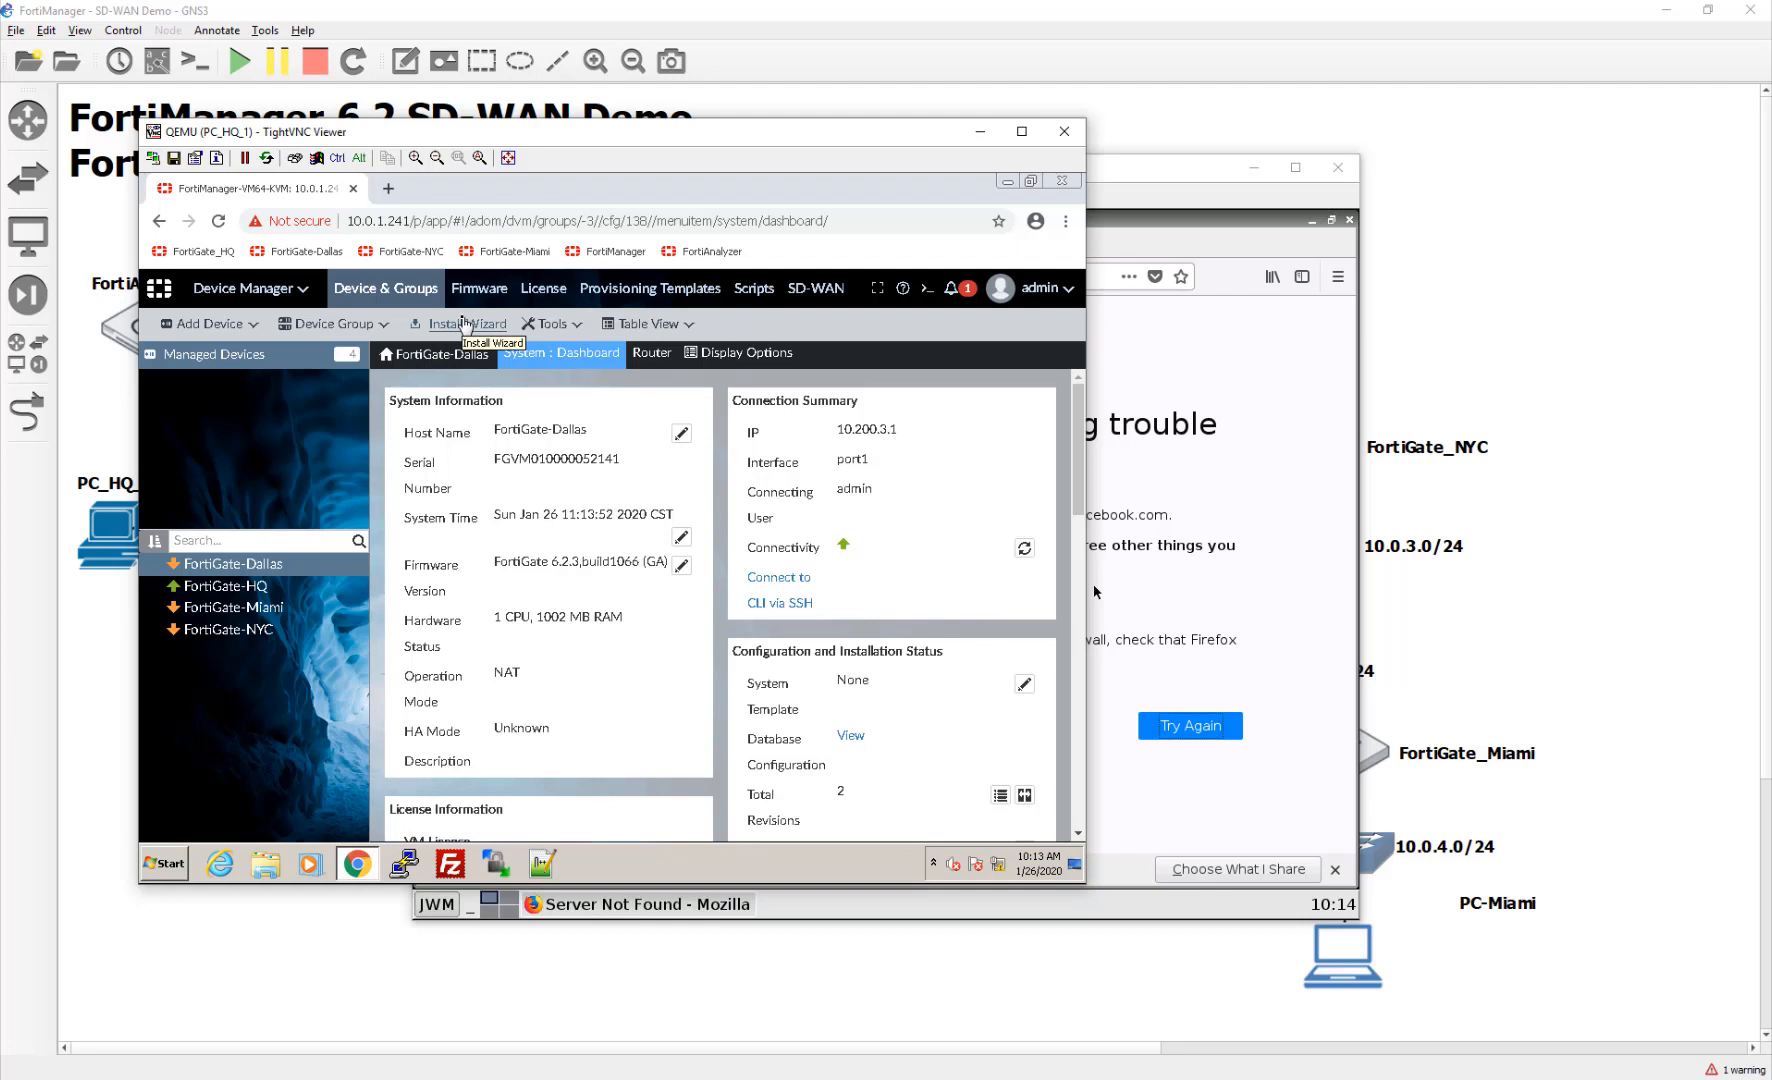
Step: Set up an SDWAN-Branch install targeting FortiGate-Dallas only, excluding Miami and NYC
{"action": "left_click", "coordinate": [464, 322]}
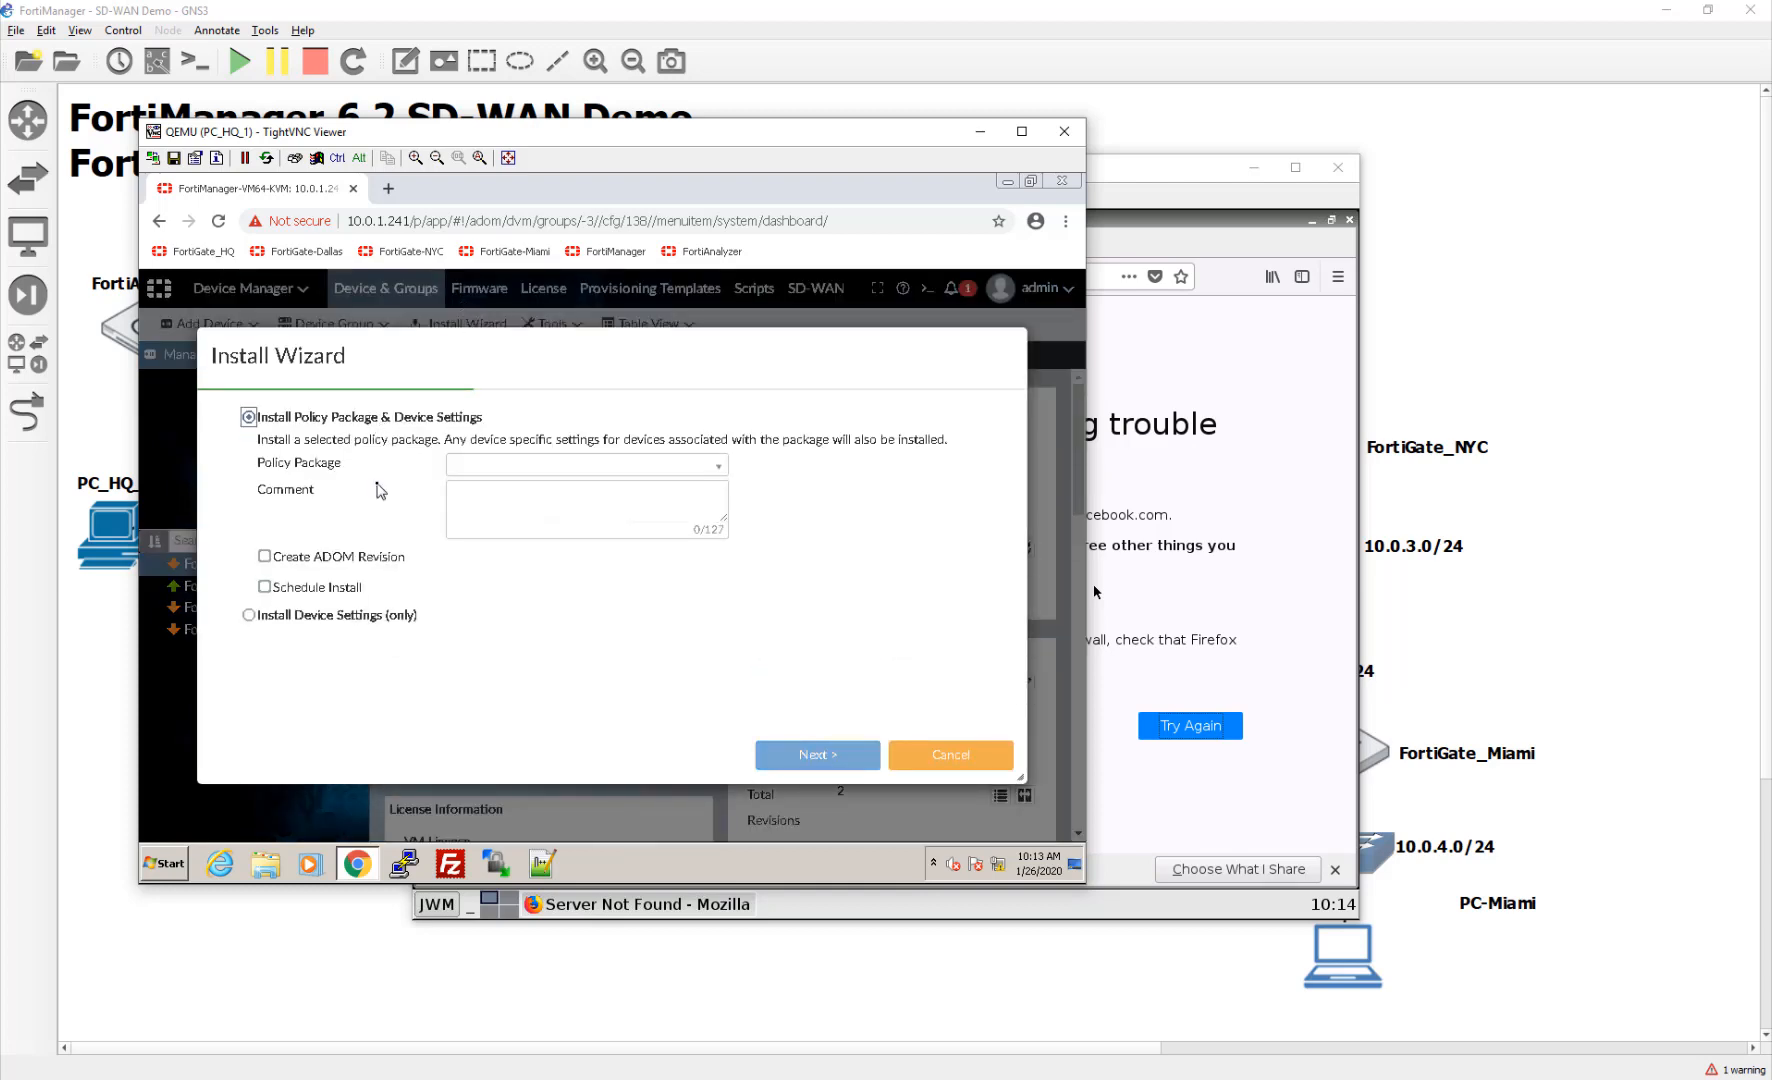
{"action": "left_click", "coordinate": [556, 466]}
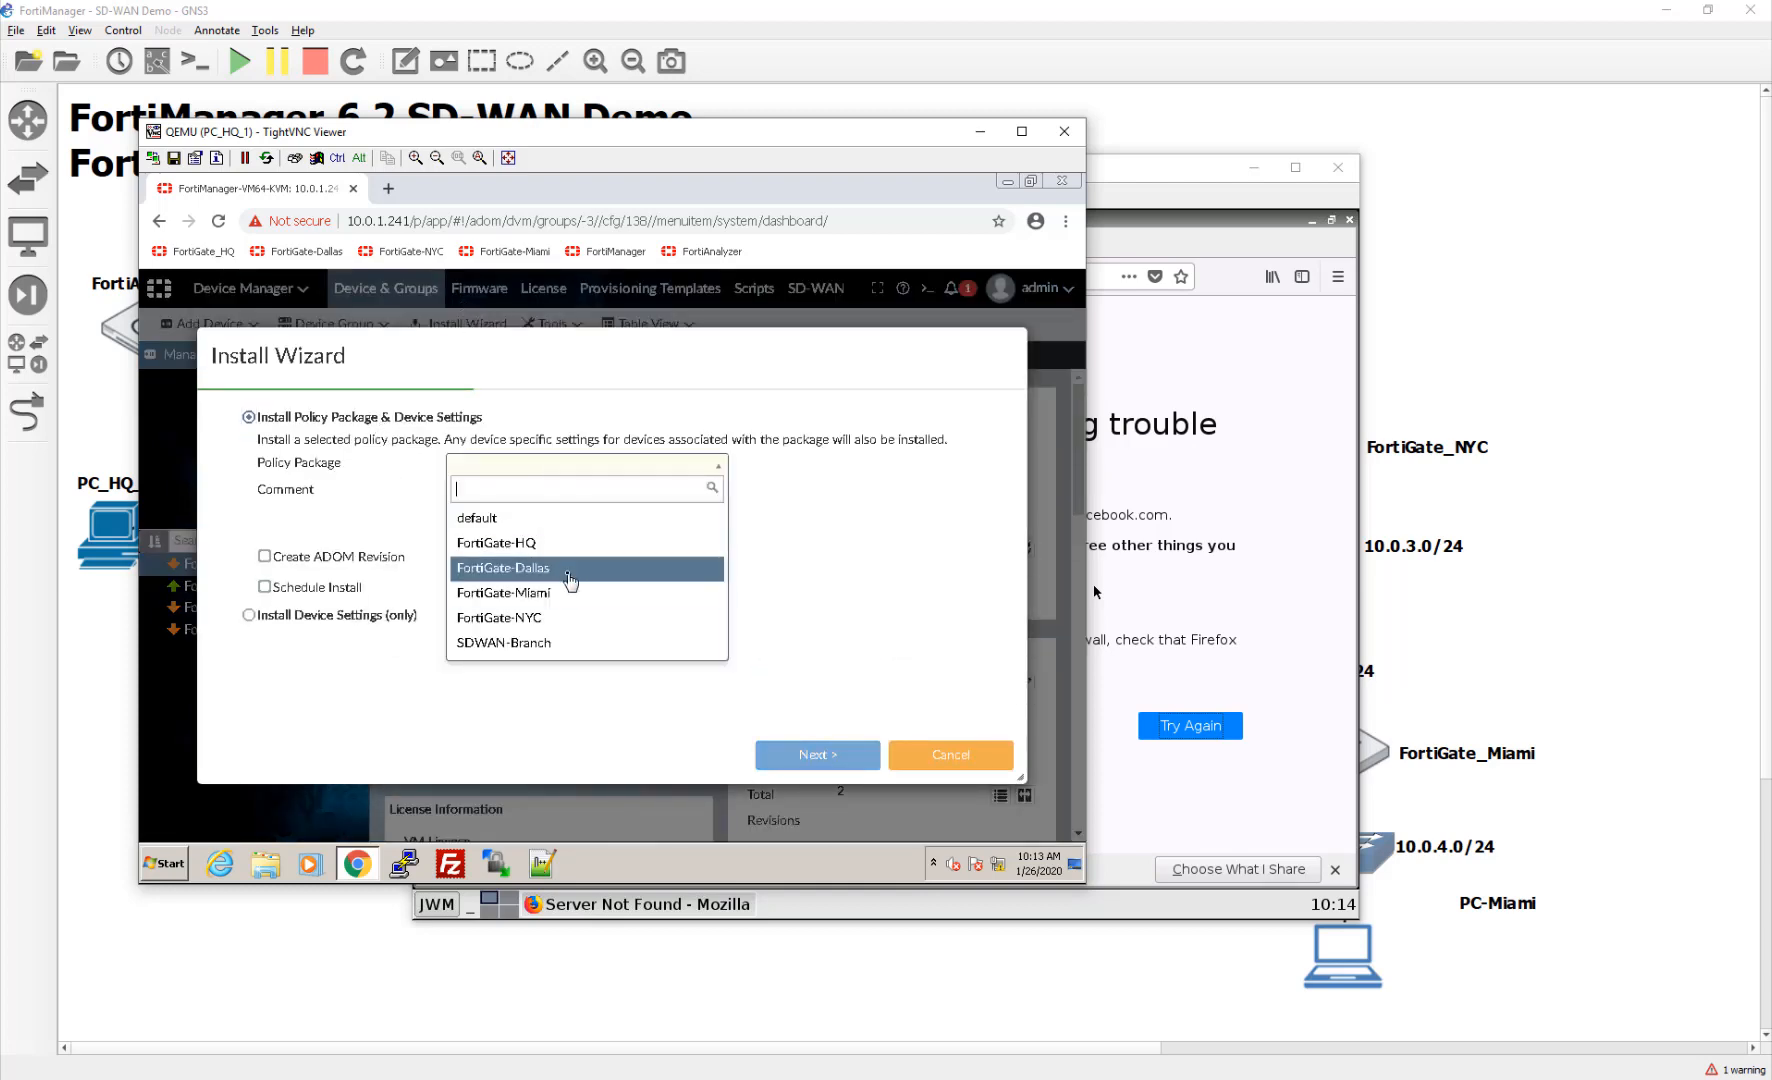
{"action": "left_click", "coordinate": [565, 660]}
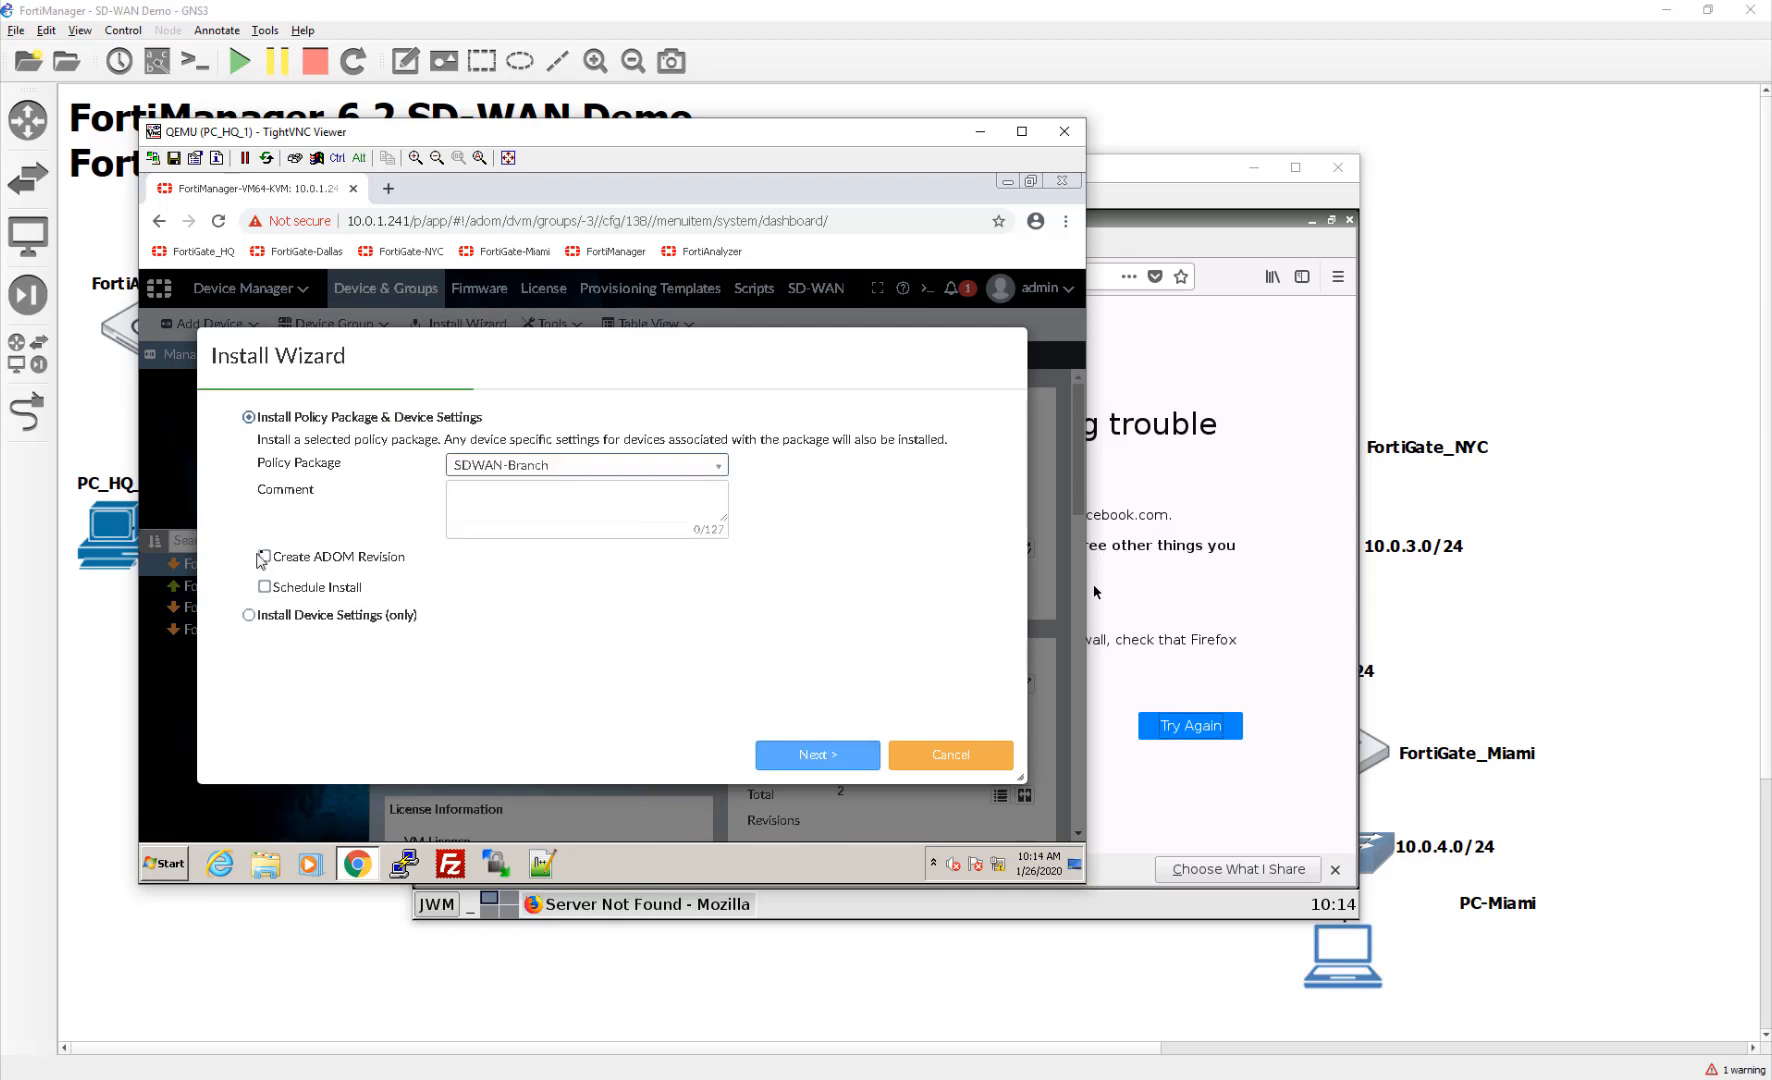
{"action": "left_click", "coordinate": [817, 755]}
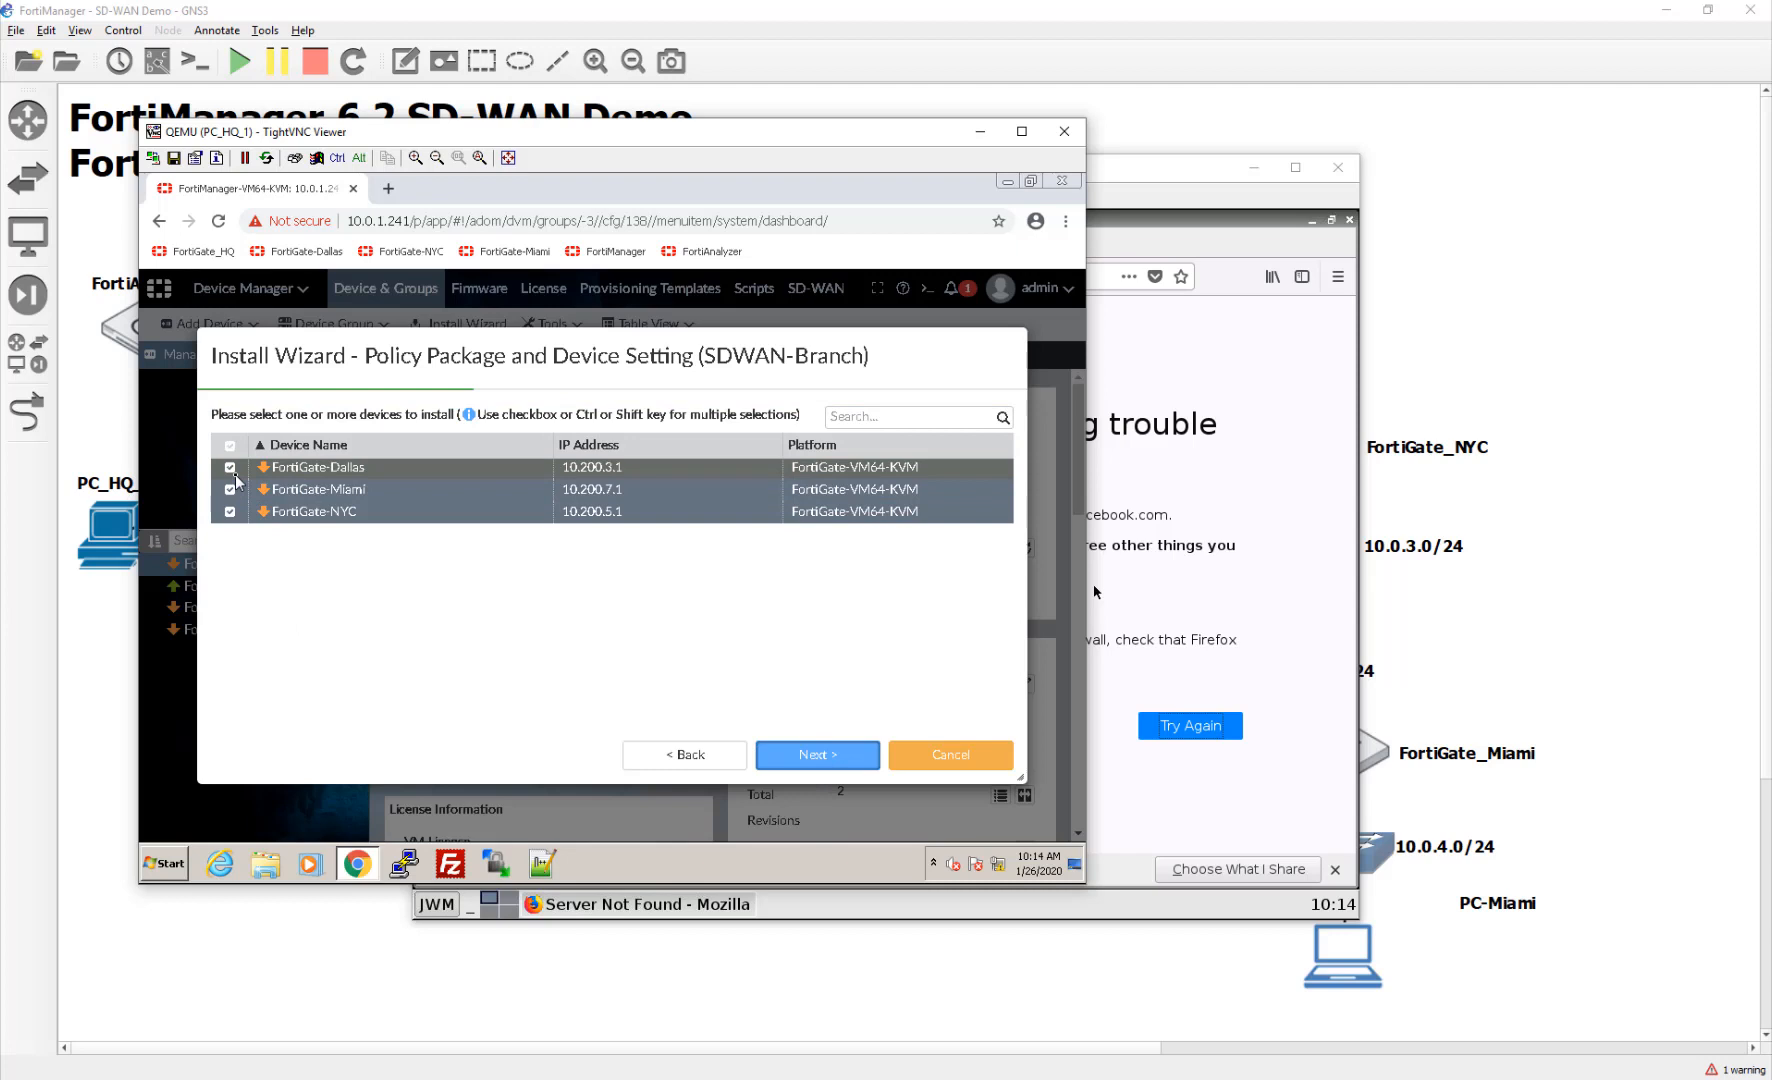
{"action": "left_click", "coordinate": [230, 489]}
{"action": "left_click", "coordinate": [230, 511]}
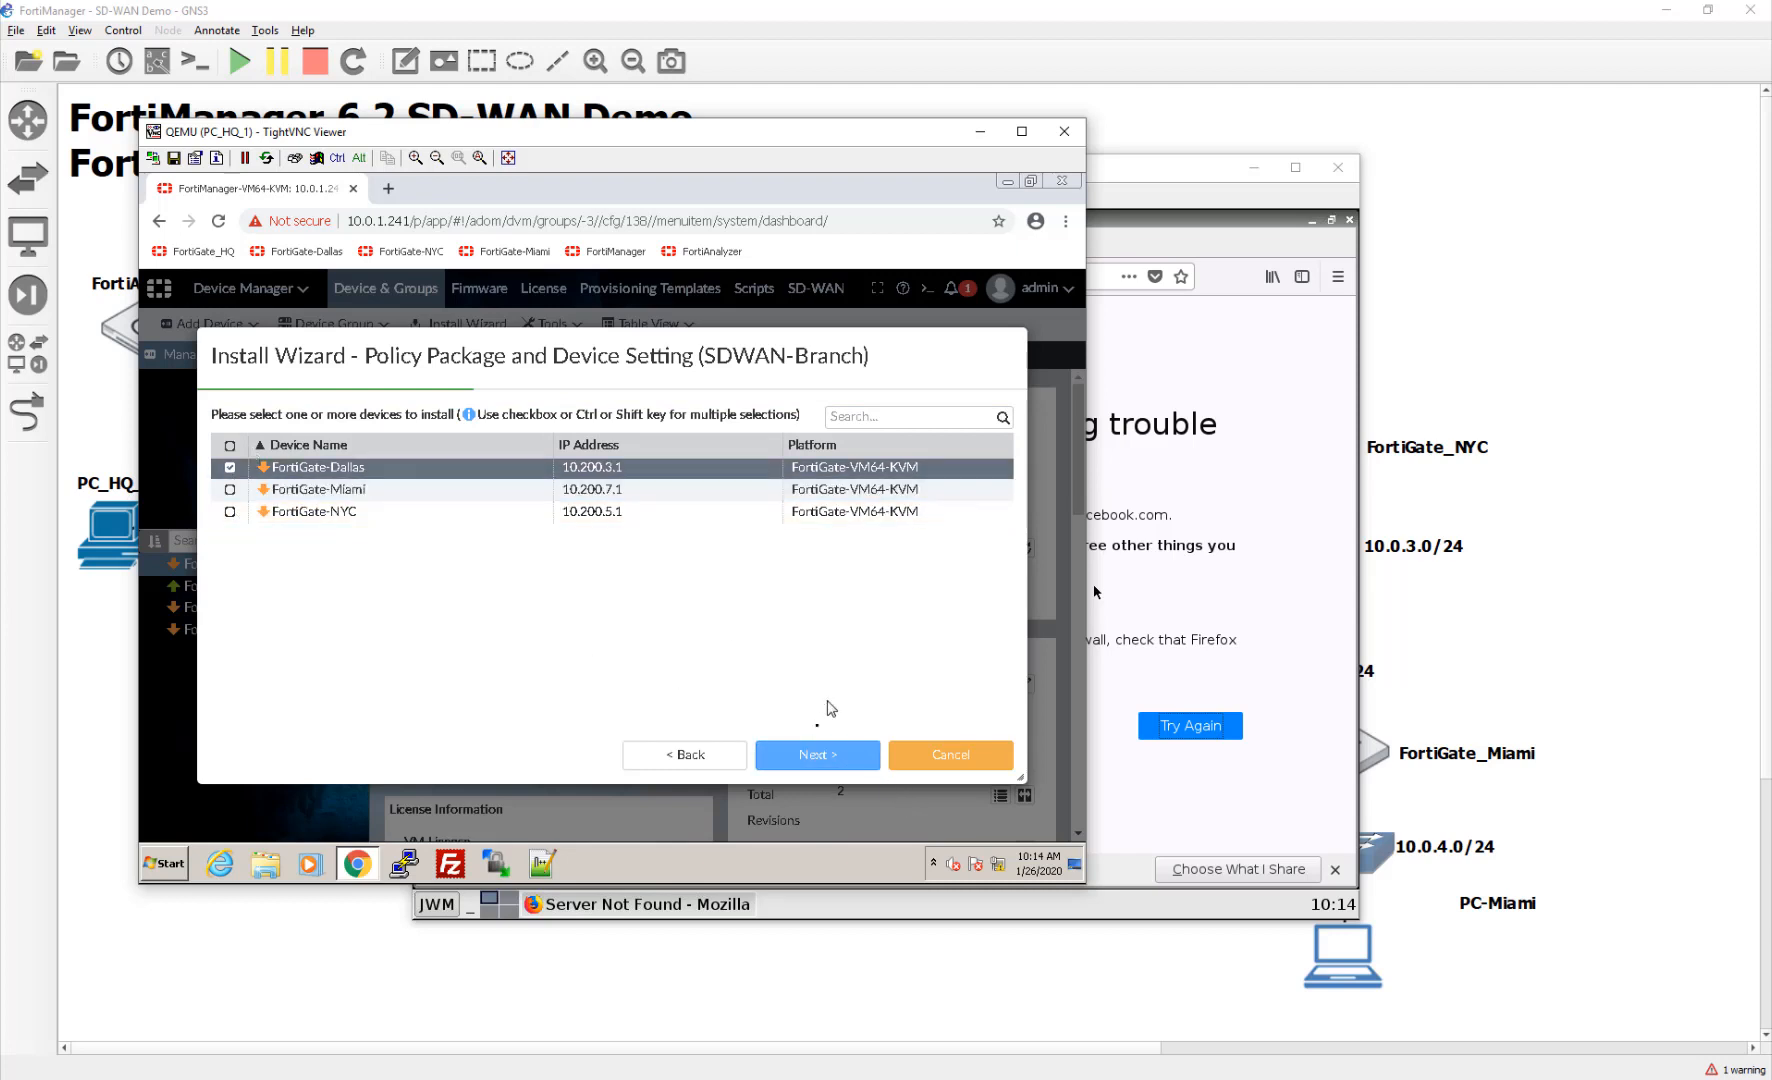
{"action": "left_click", "coordinate": [822, 755]}
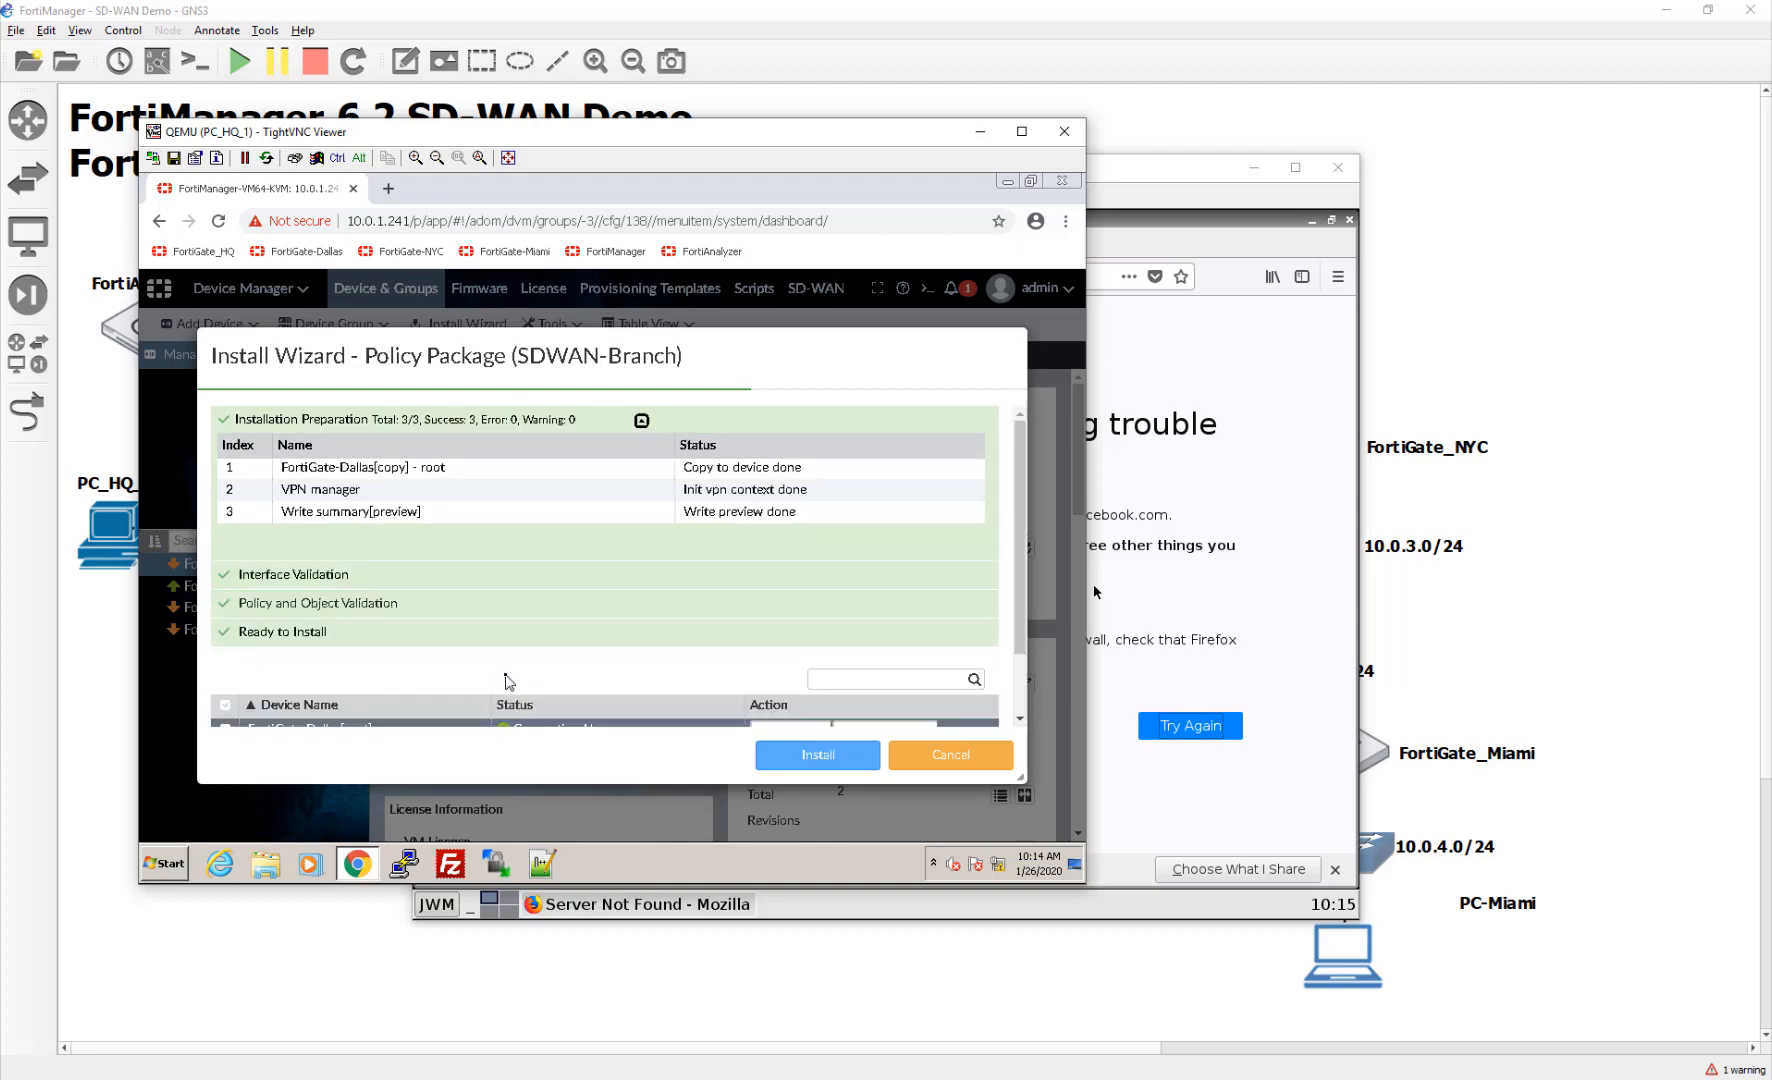
Step: Install the package to FortiGate-Dallas, then review and close its install log
{"action": "scroll", "coordinate": [505, 681], "scroll_direction": "down", "scroll_amount": 1}
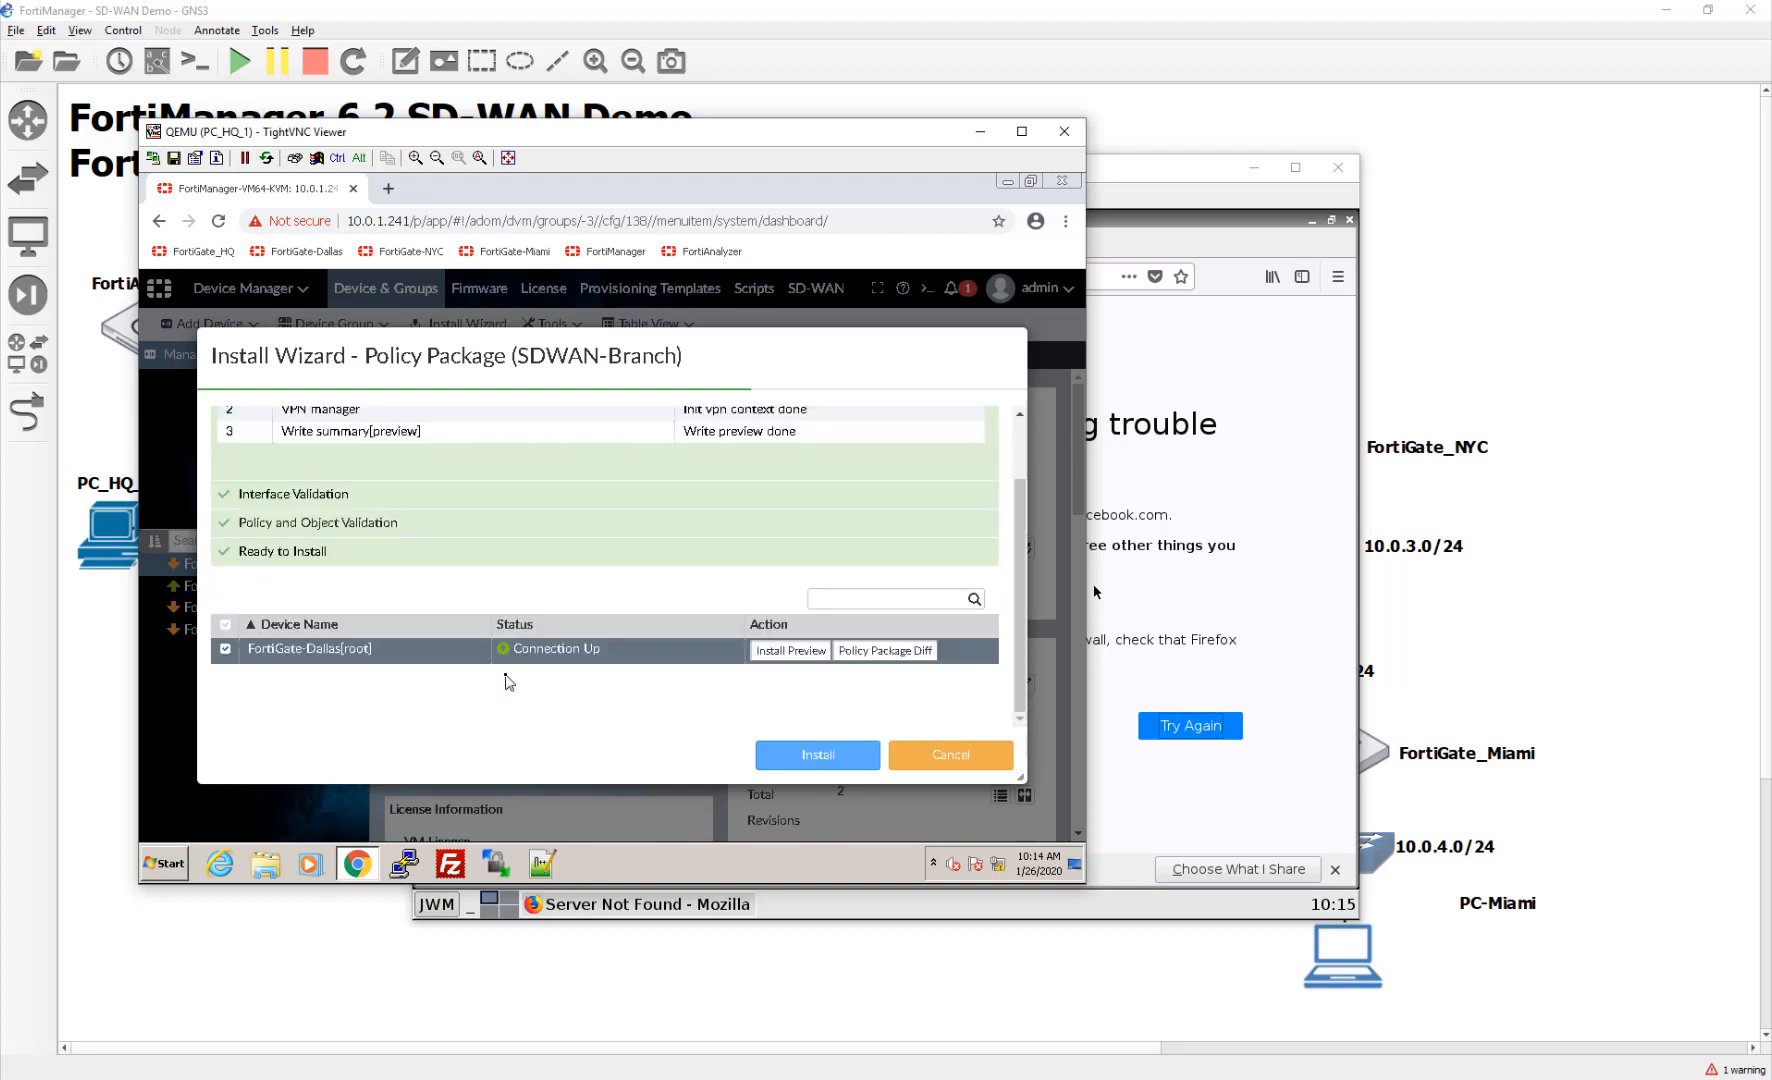
{"action": "scroll", "coordinate": [505, 681], "scroll_direction": "up", "scroll_amount": 1}
{"action": "scroll", "coordinate": [505, 681], "scroll_direction": "down", "scroll_amount": 1}
{"action": "left_click", "coordinate": [830, 768]}
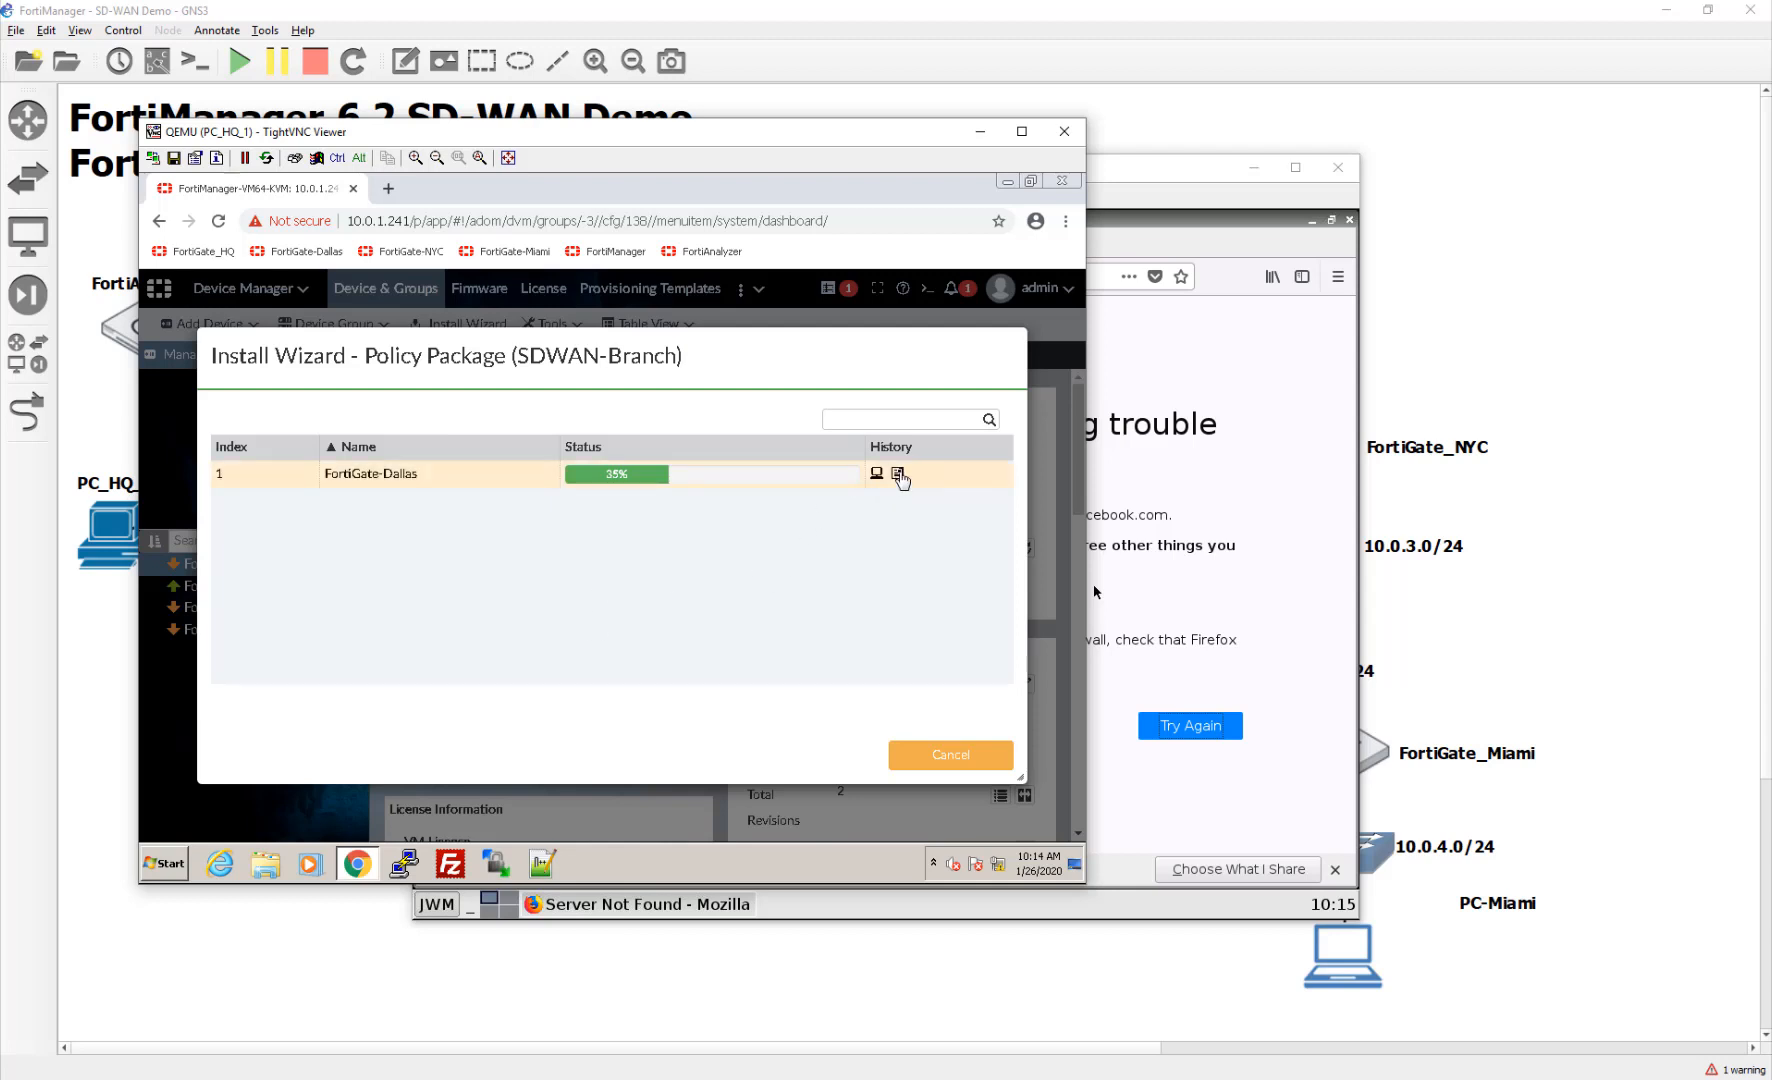
{"action": "left_click", "coordinate": [896, 472]}
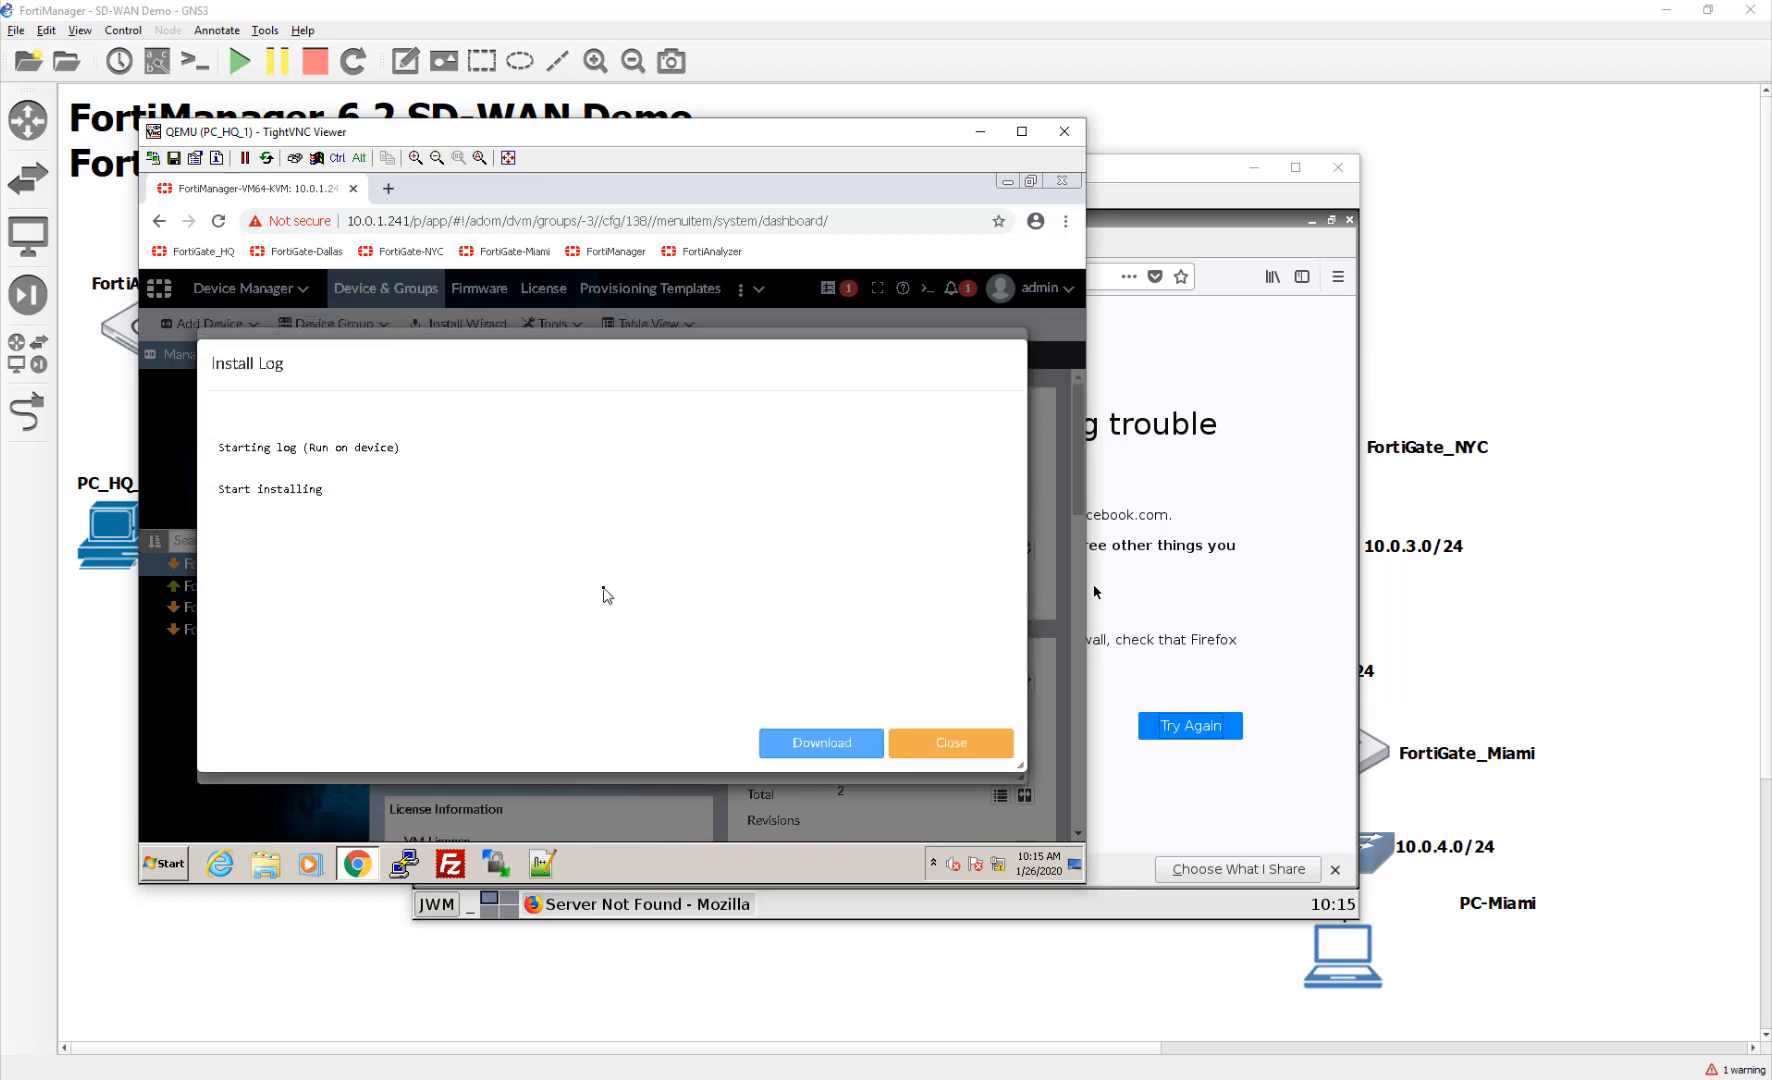
{"action": "left_click", "coordinate": [905, 742]}
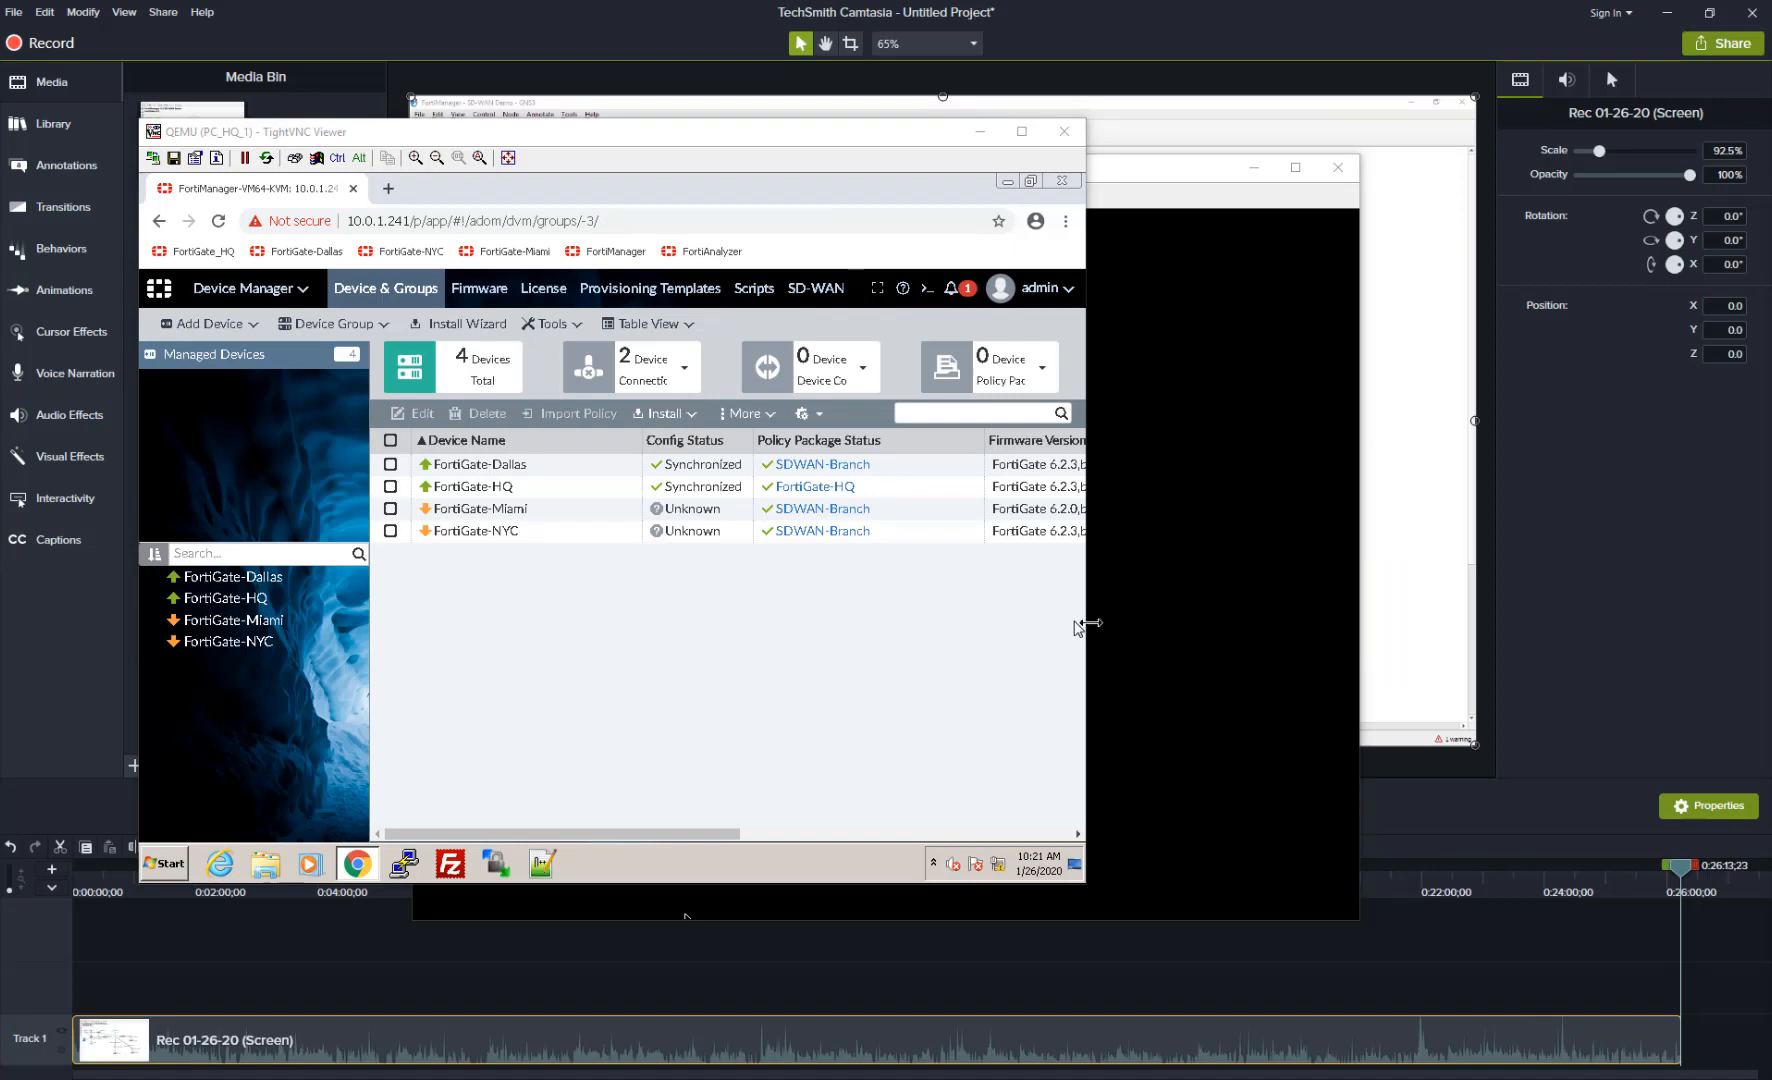
Step: Widen the TightVNC window and switch to the FortiGate_HQ console at its login prompt
{"action": "left_click_drag", "start_coordinate": [1085, 622], "coordinate": [1212, 622]}
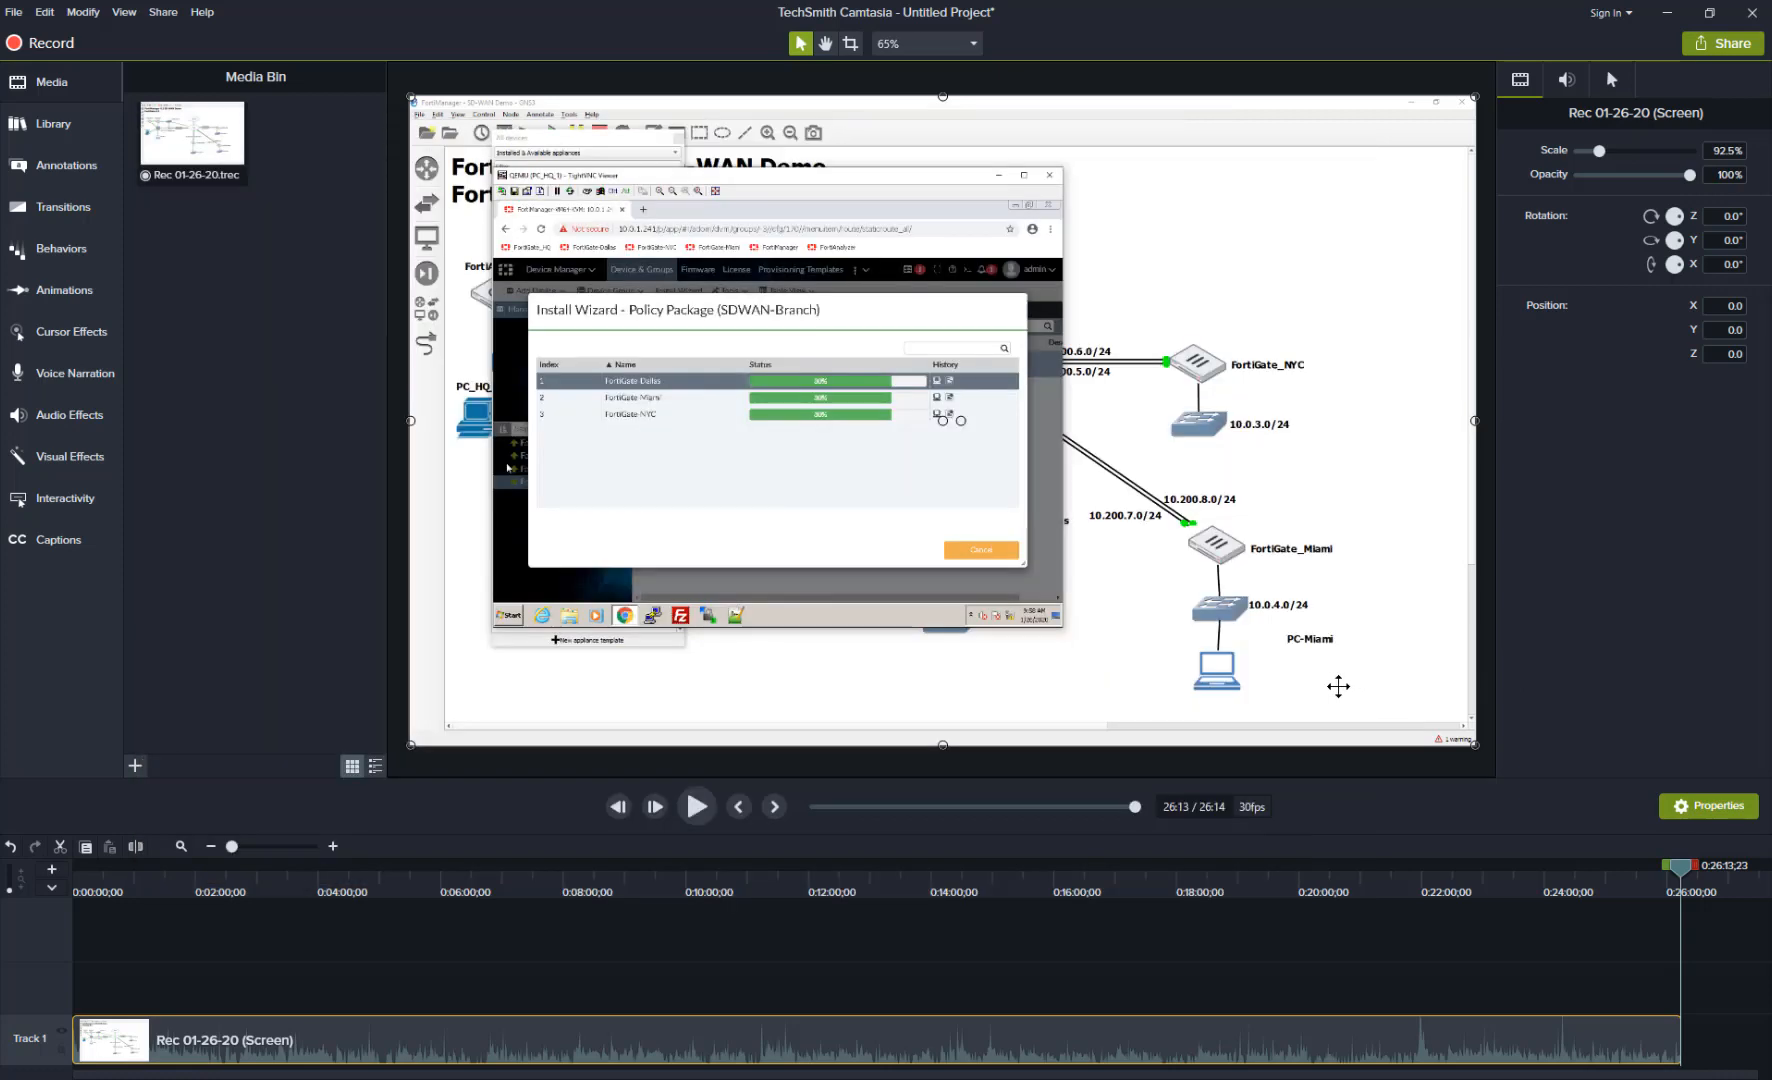
{"action": "key", "text": "alt+Tab"}
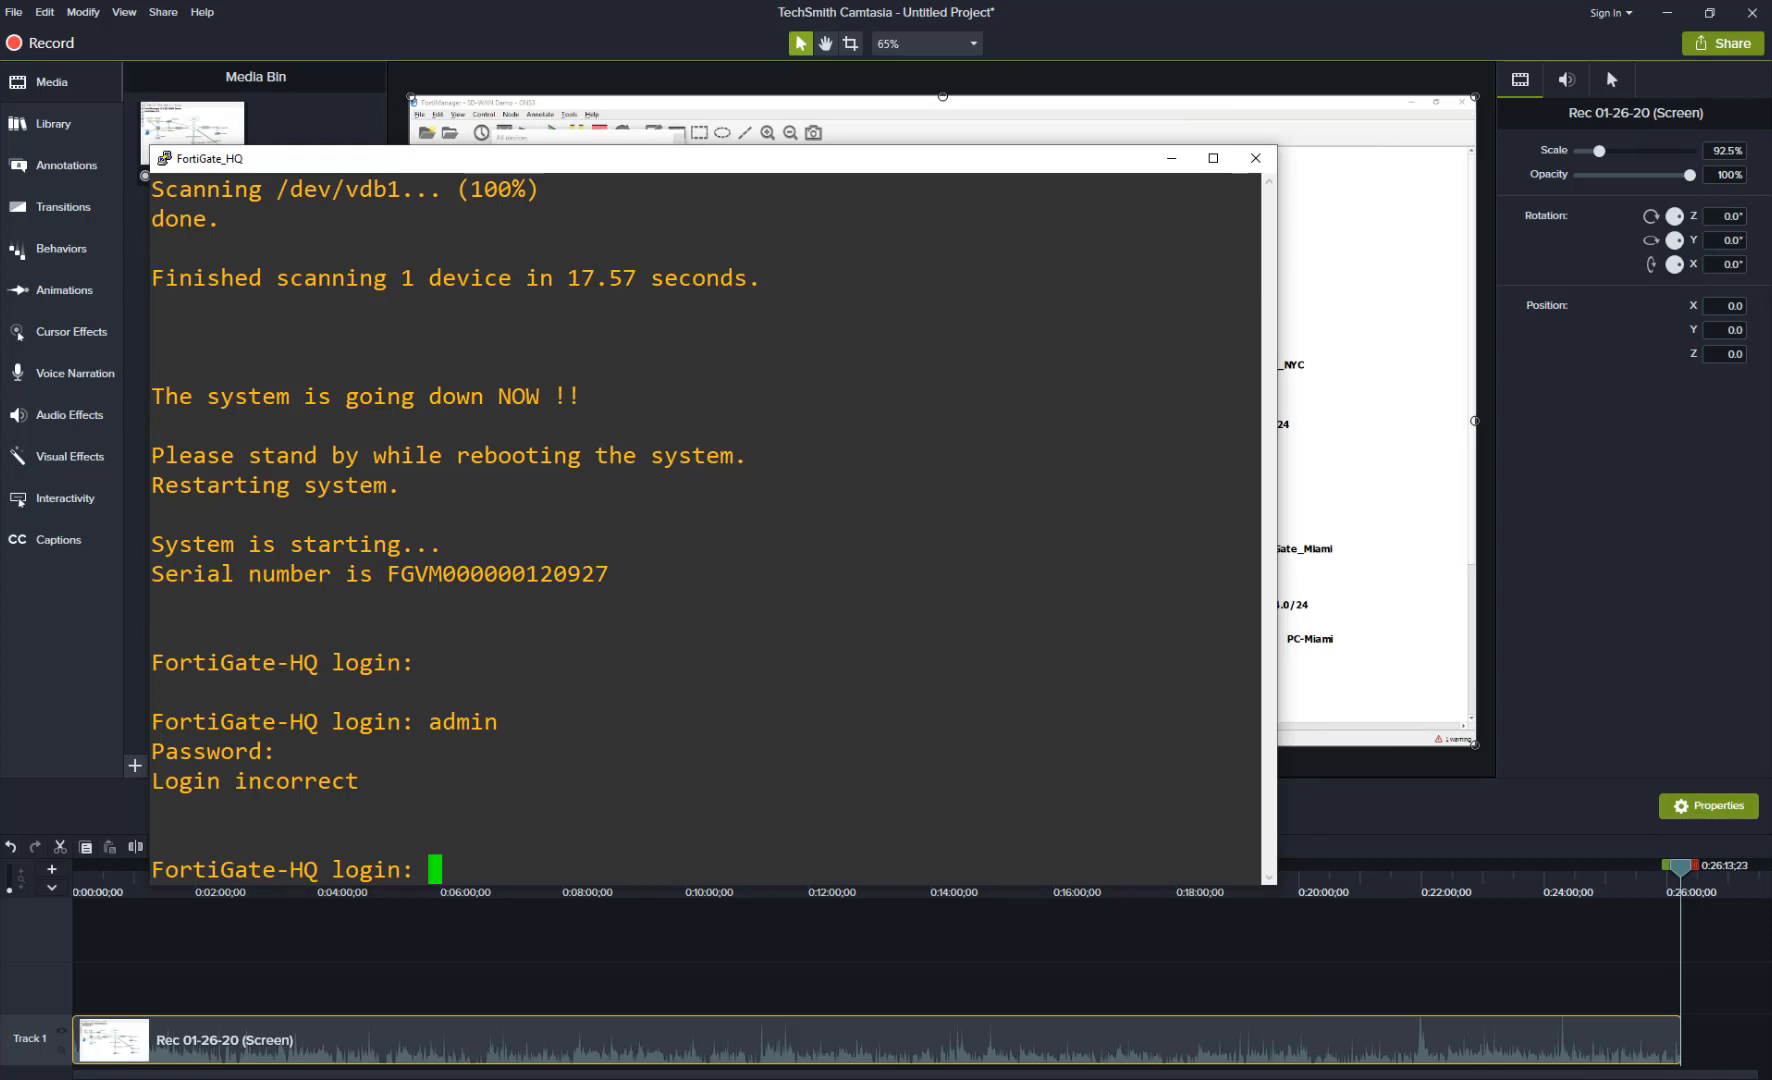
{"action": "mouse_move", "coordinate": [1143, 1079]}
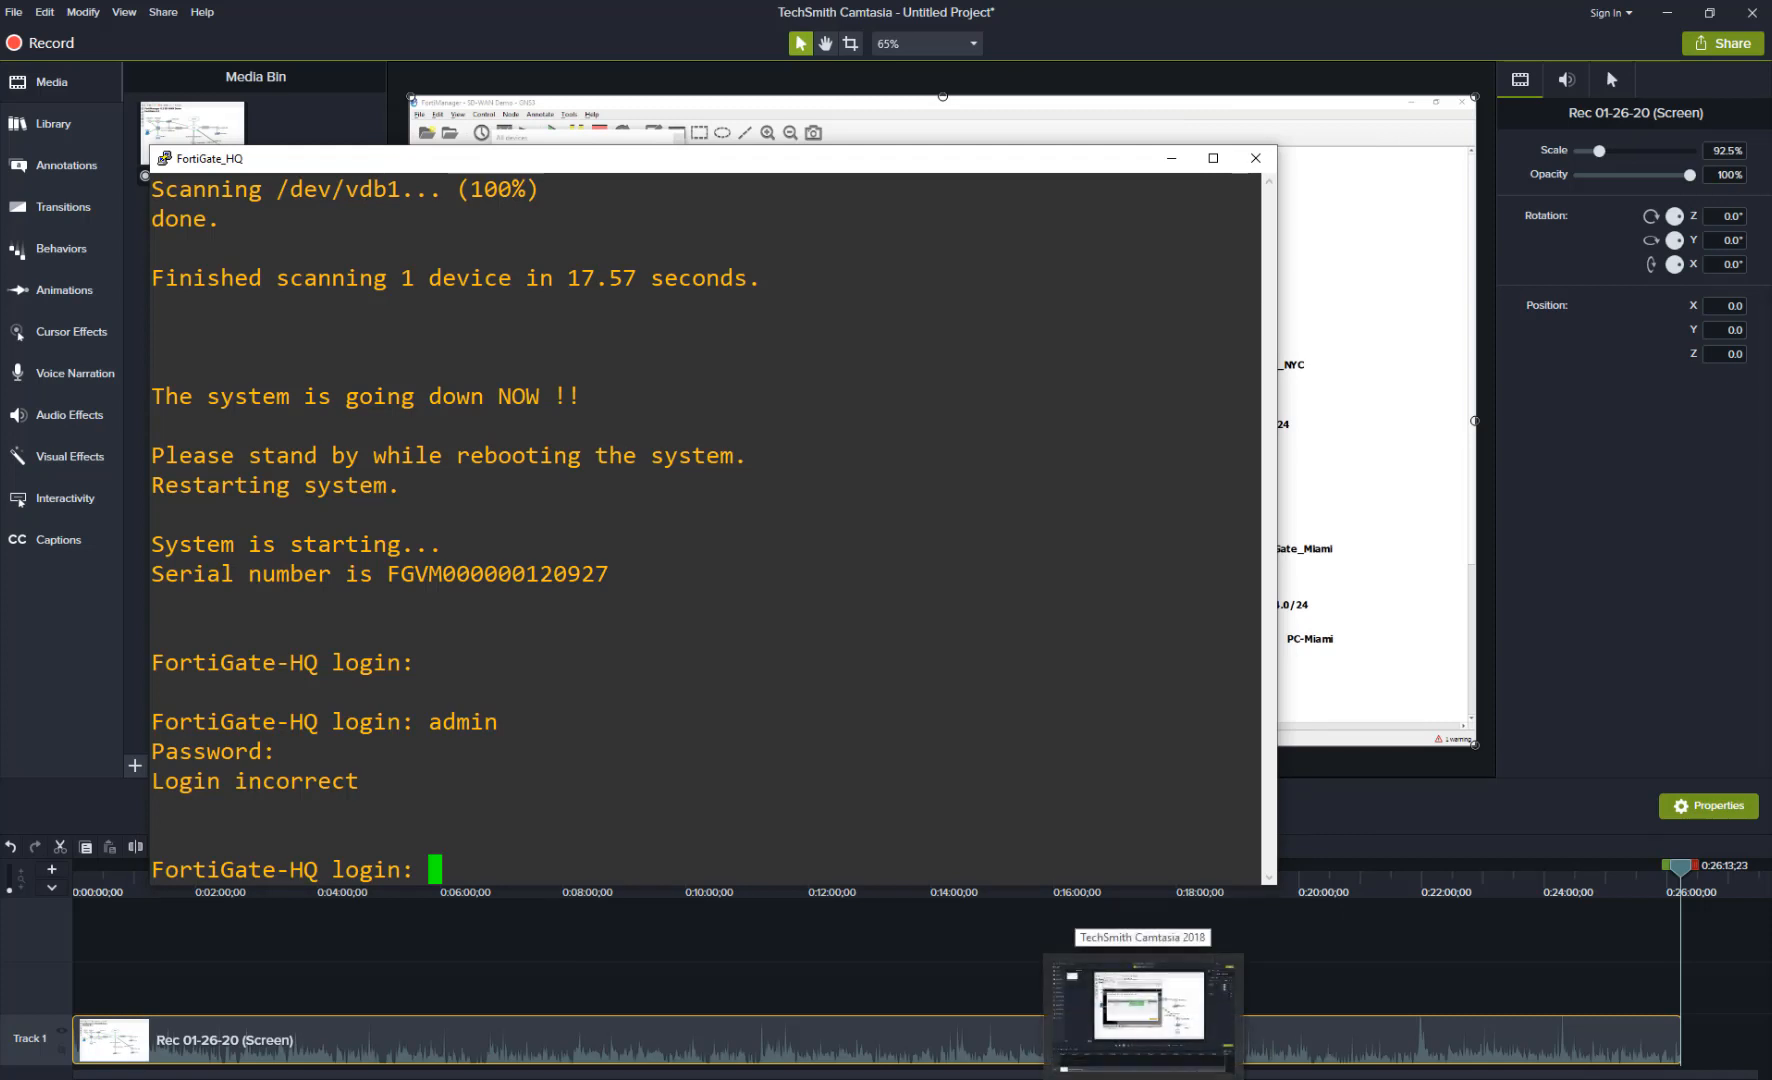
Step: Bring the FortiManager TightVNC window forward and move it aside
{"action": "left_click", "coordinate": [775, 1079]}
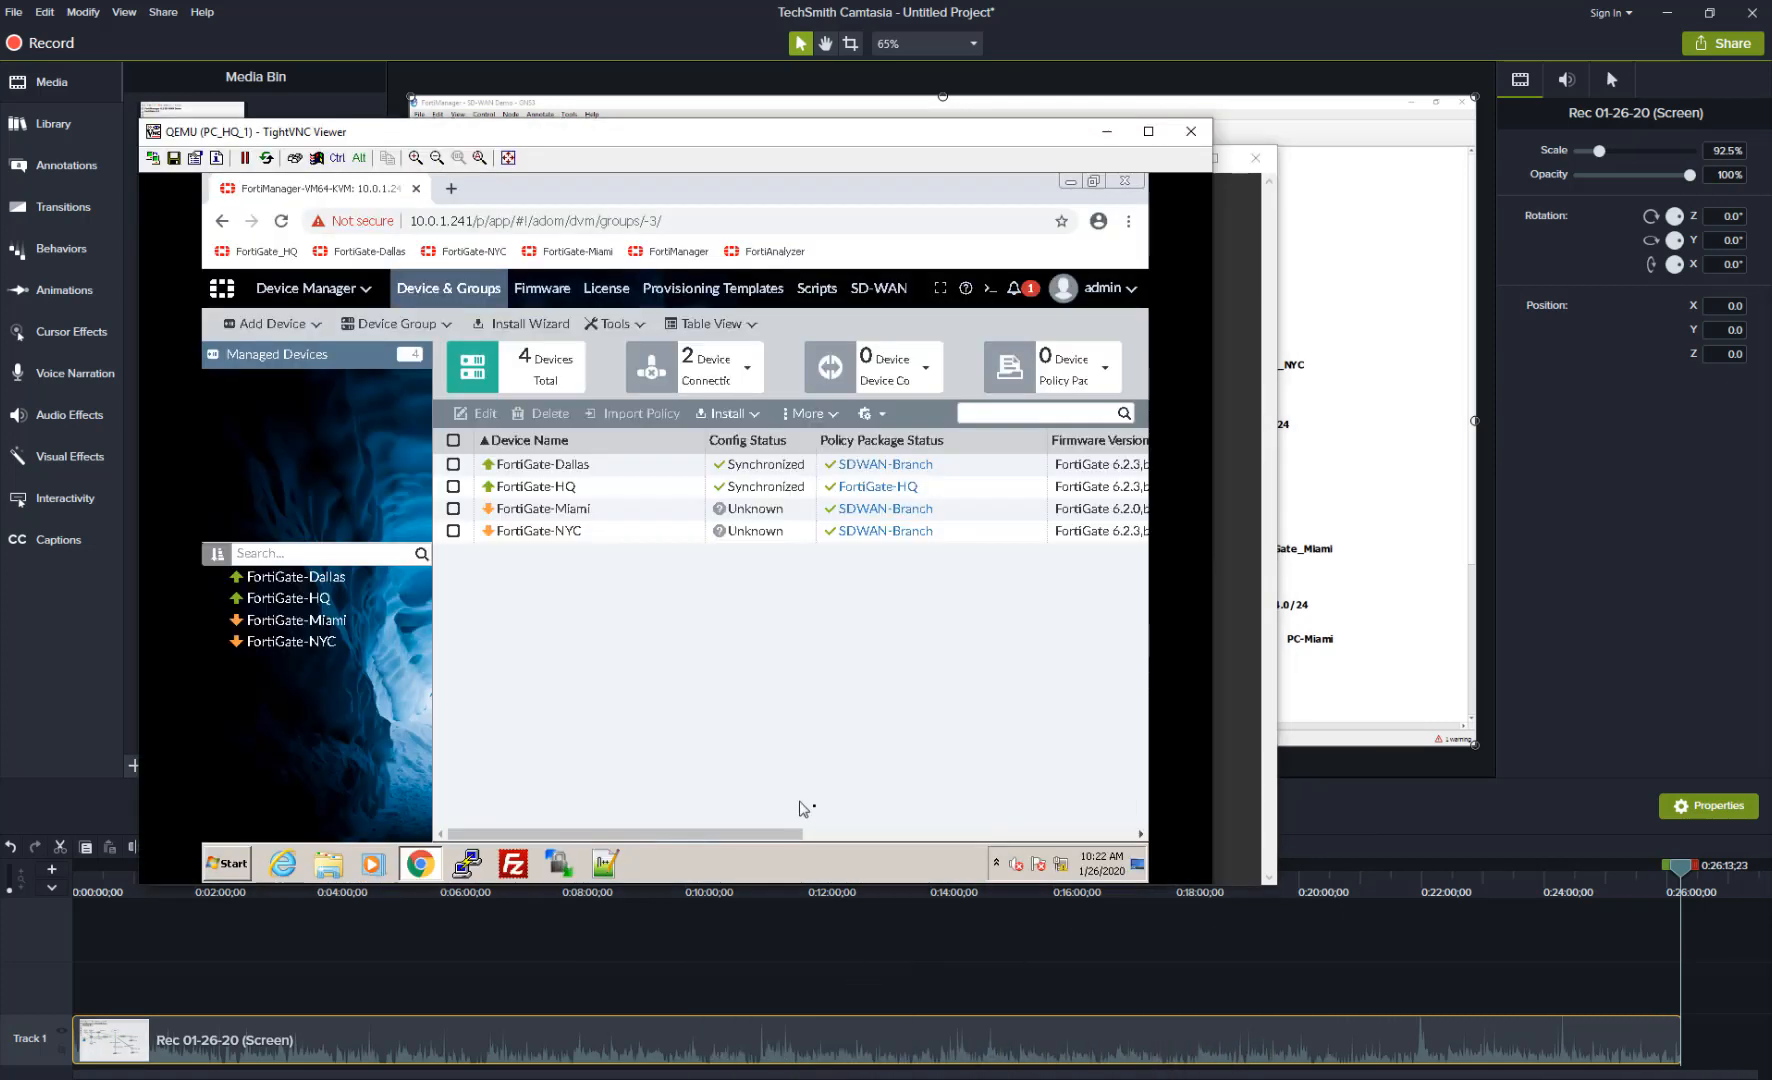
{"action": "left_click_drag", "start_coordinate": [651, 145], "coordinate": [748, 119]}
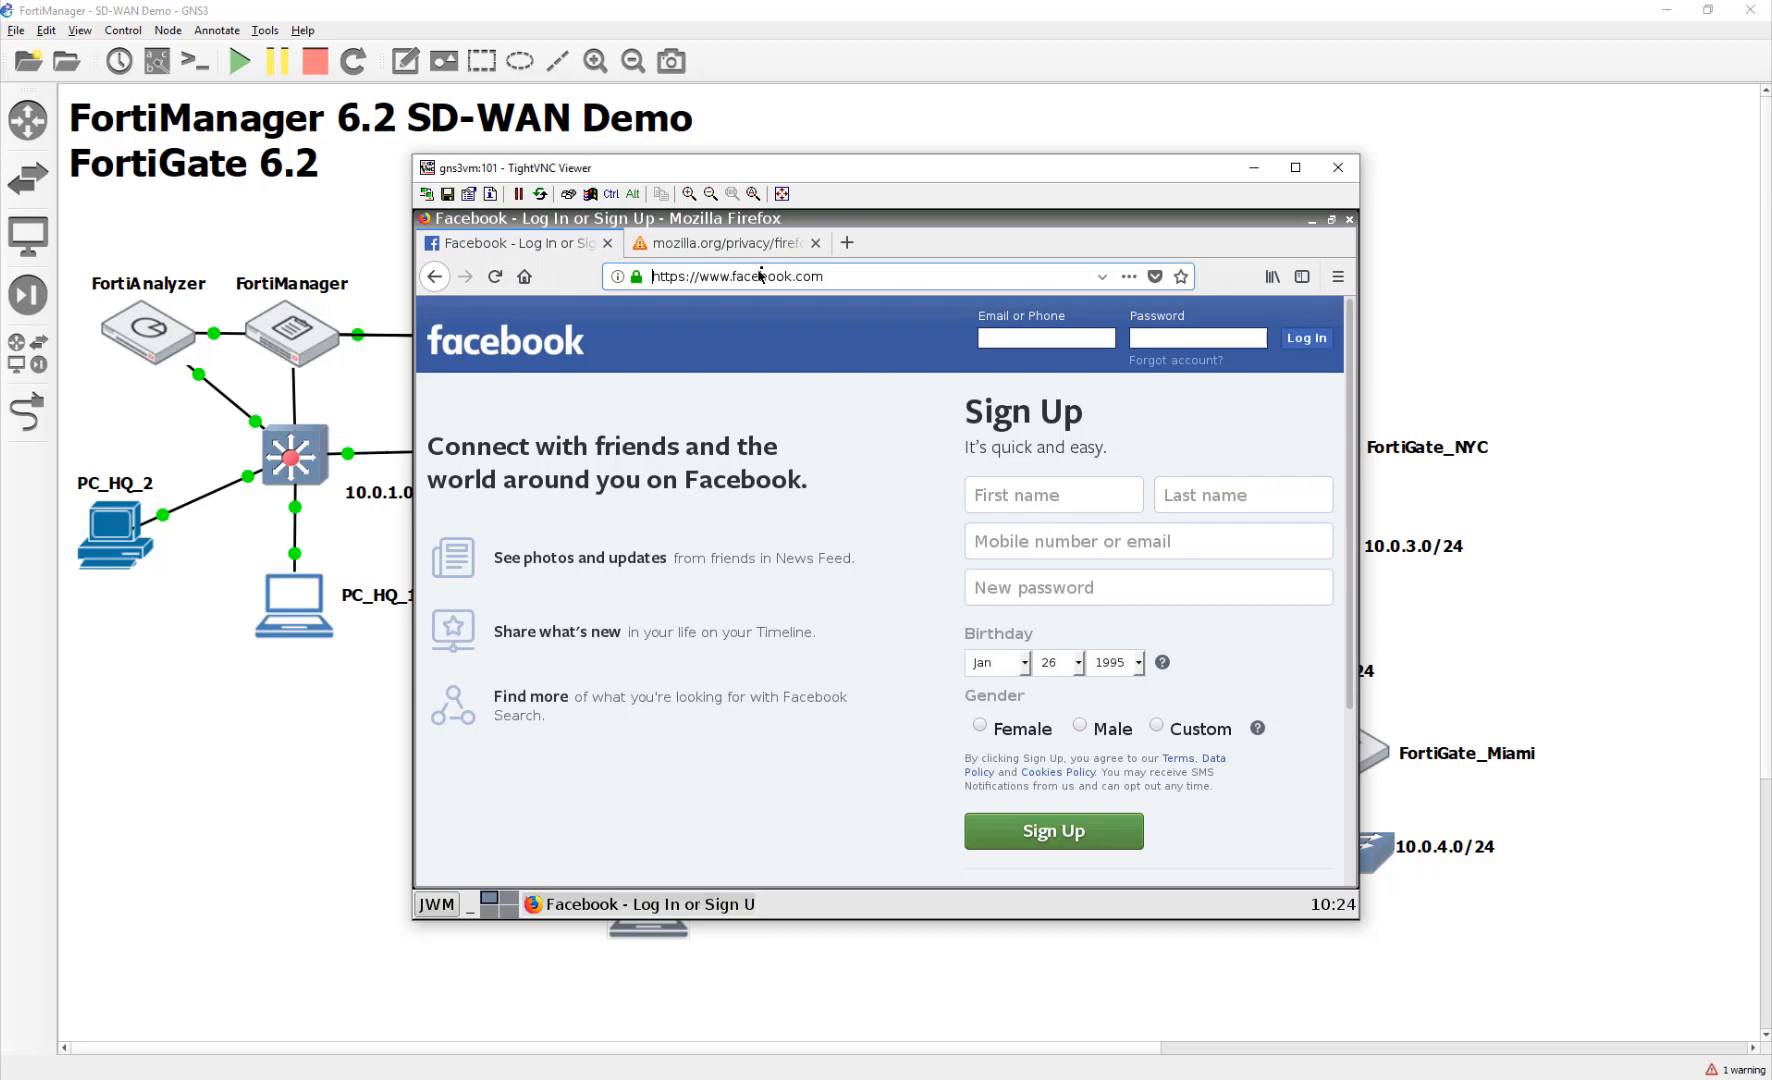
Step: Browse Mozilla's privacy notices for Websites, Firefox OS and Firefox Private Network
{"action": "left_click", "coordinate": [762, 245]}
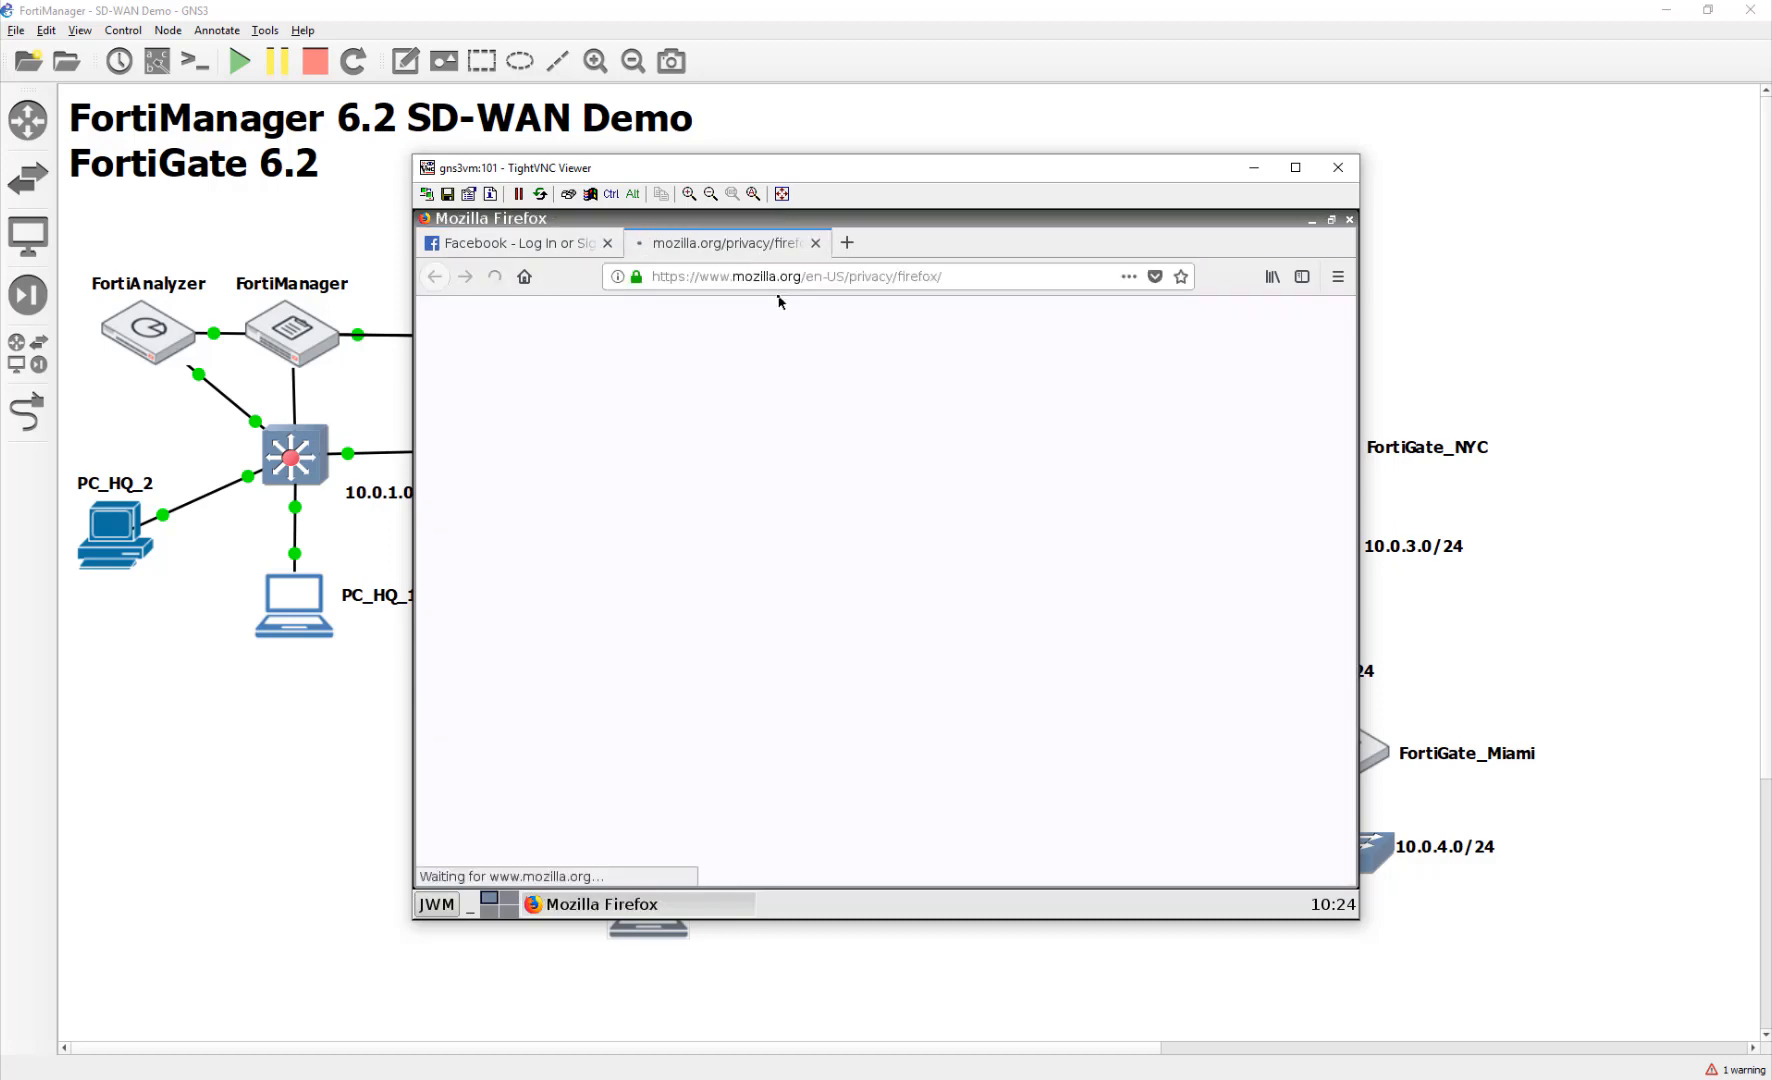
{"action": "left_click", "coordinate": [581, 636]}
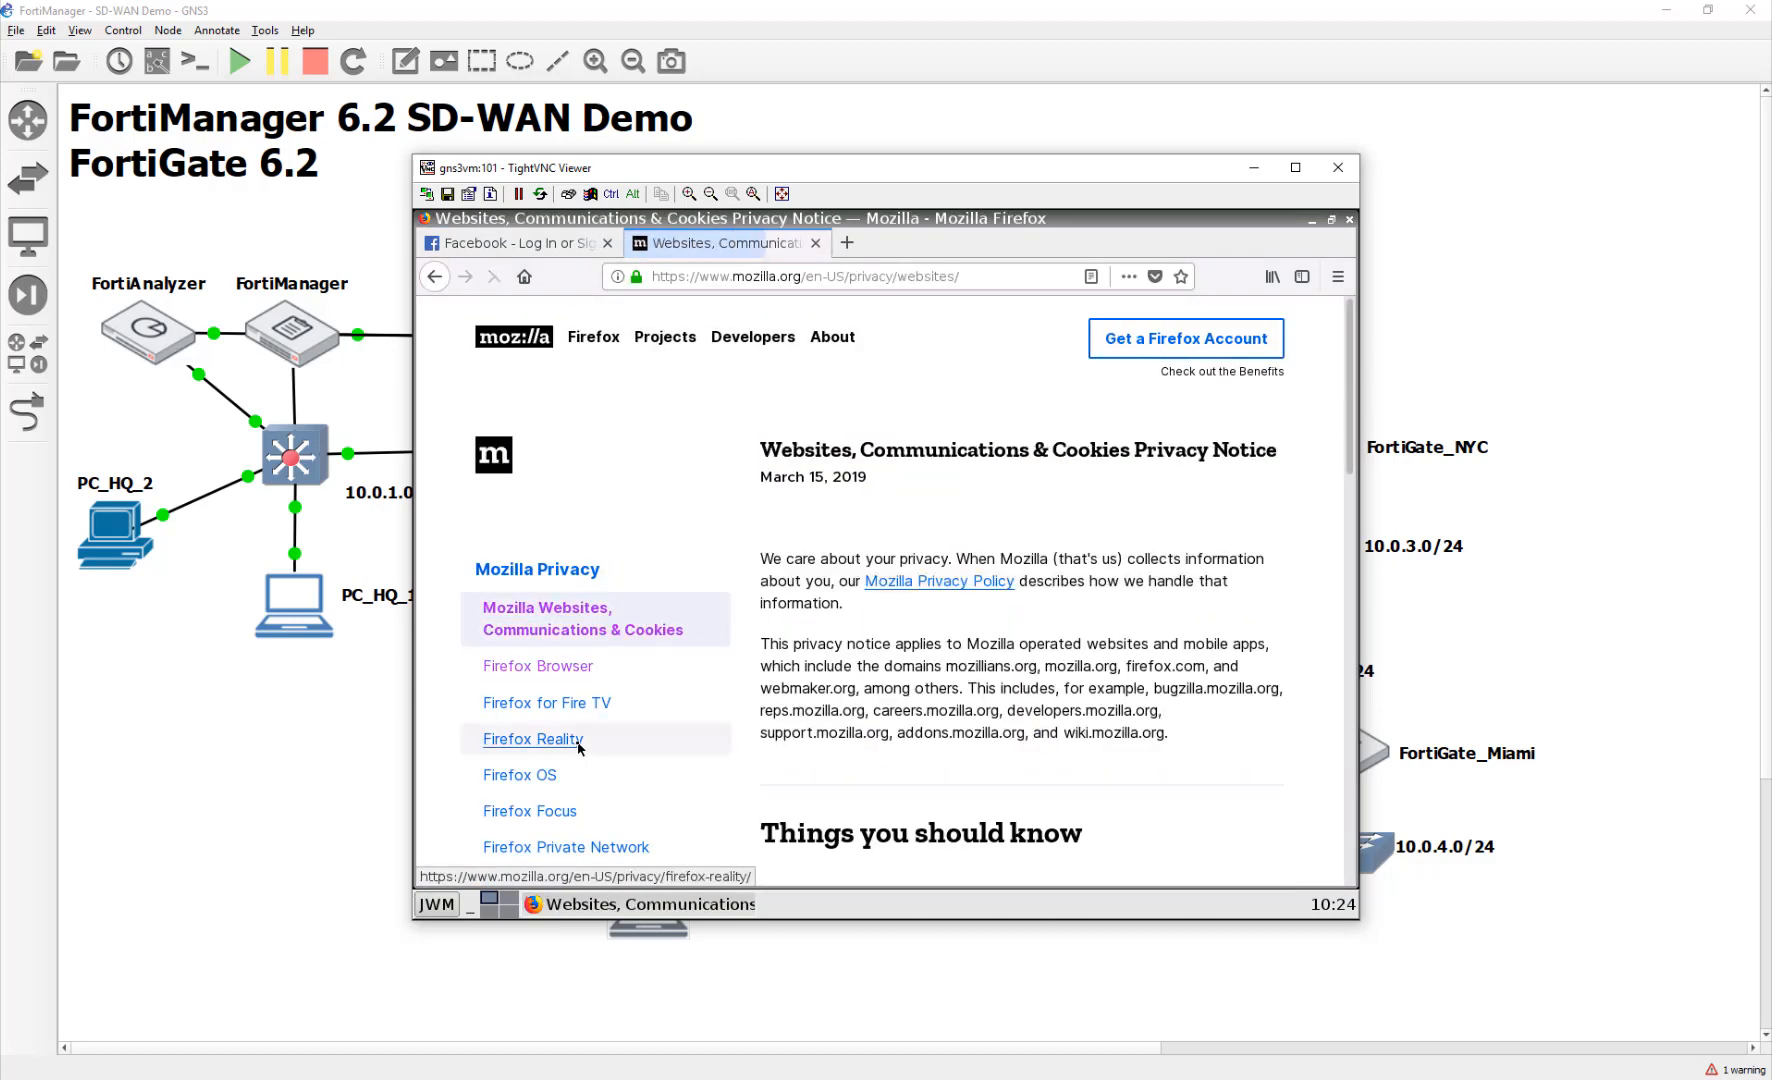
{"action": "left_click", "coordinate": [521, 775]}
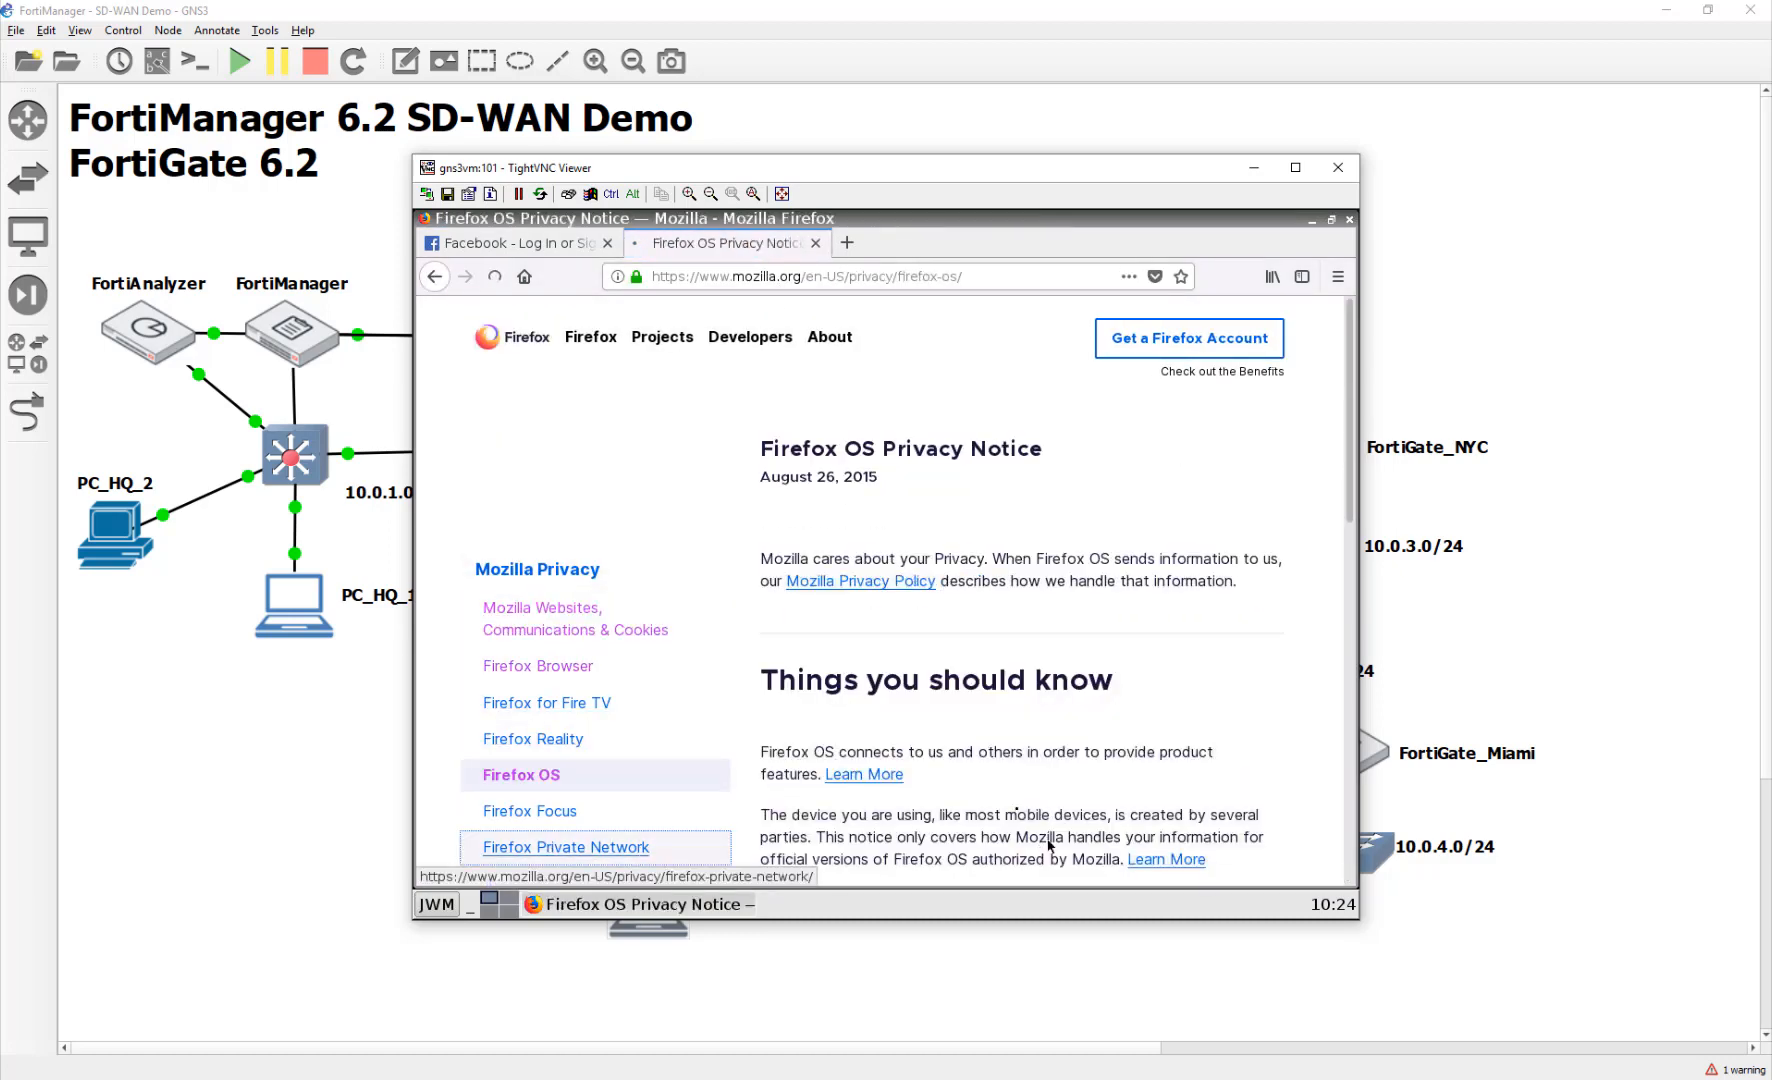
{"action": "left_click", "coordinate": [545, 860]}
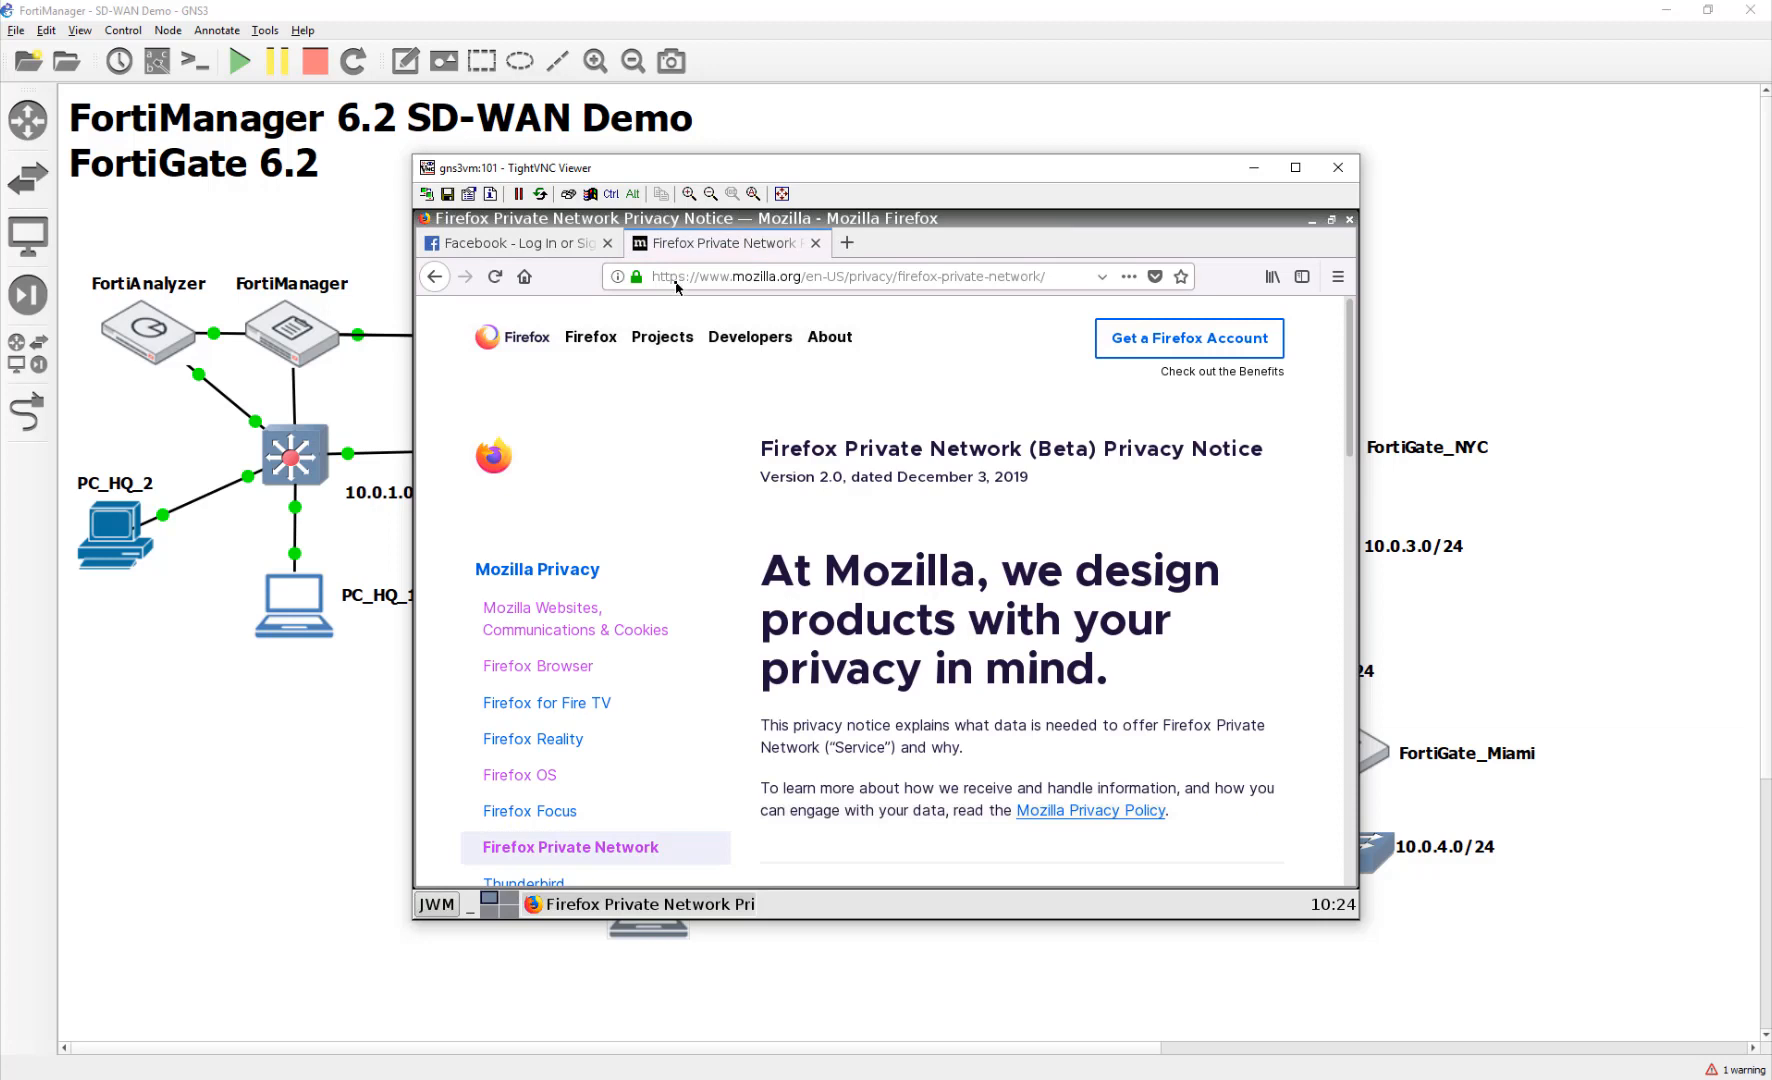
{"action": "left_click", "coordinate": [676, 284]}
{"action": "left_click_drag", "start_coordinate": [654, 285], "coordinate": [1086, 294]}
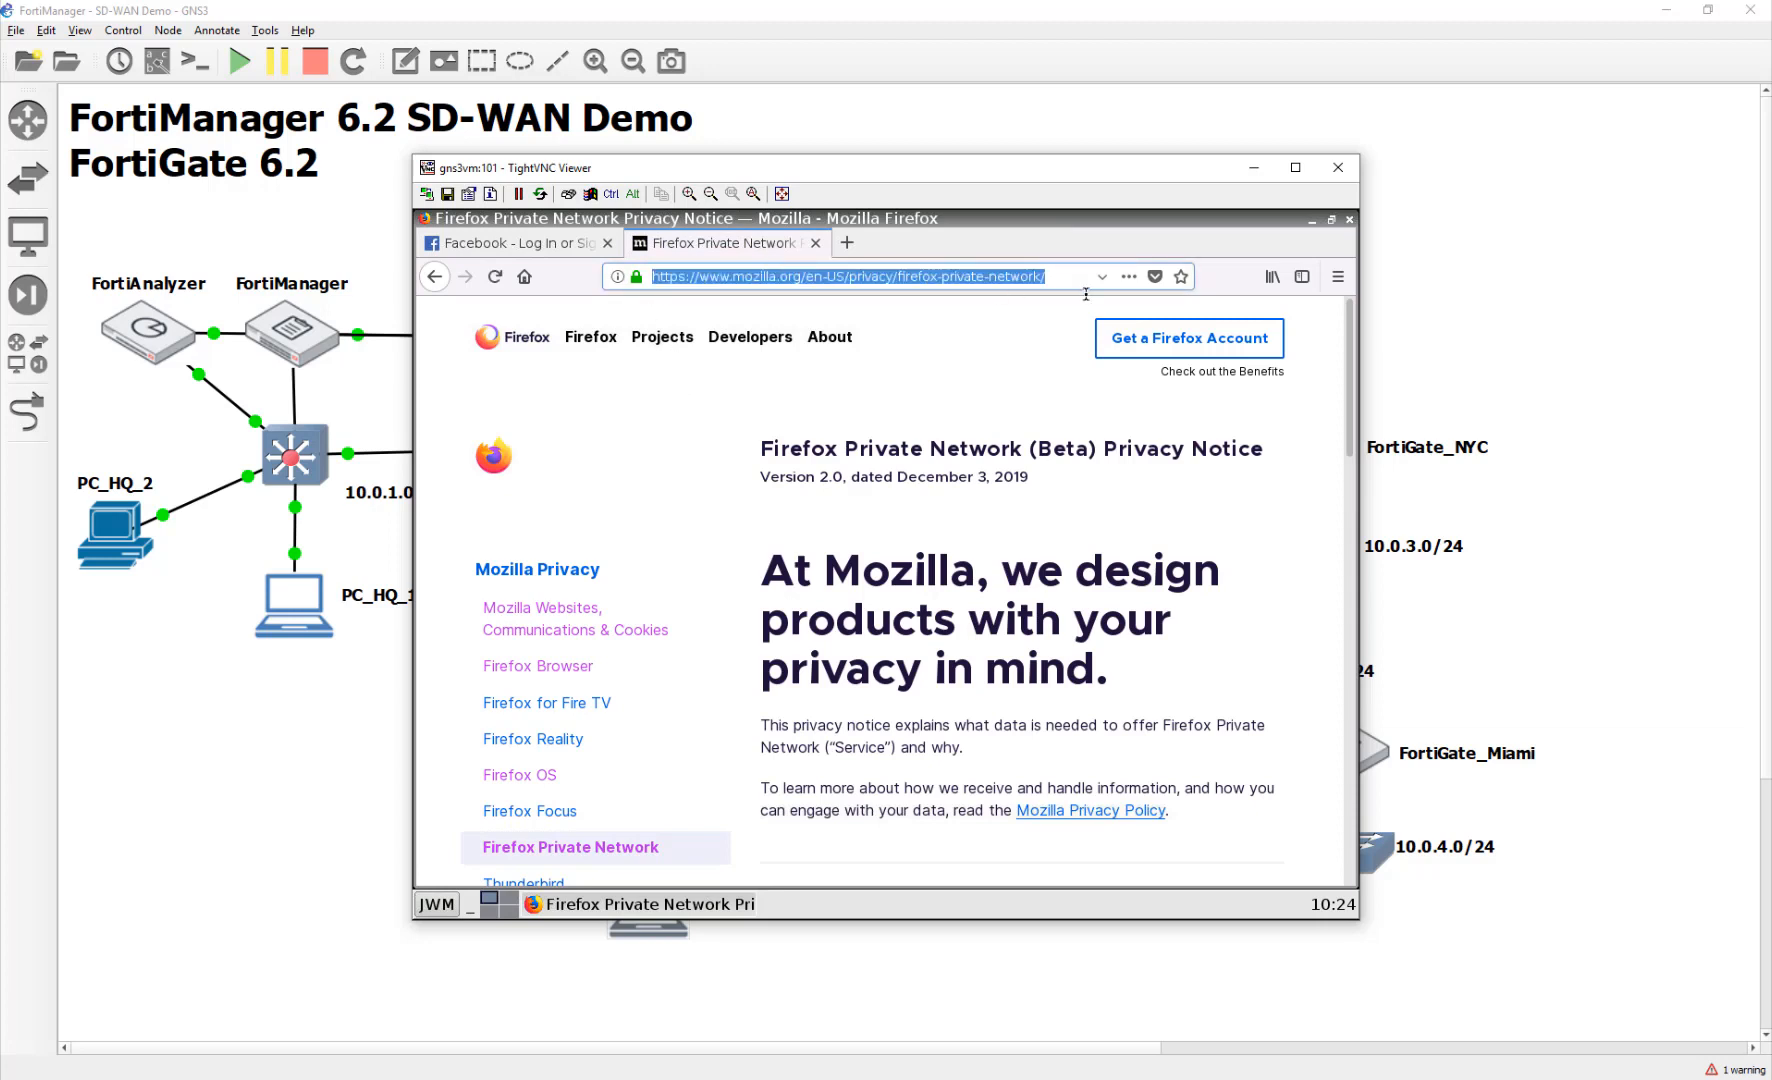
{"action": "type", "text": "10.200."}
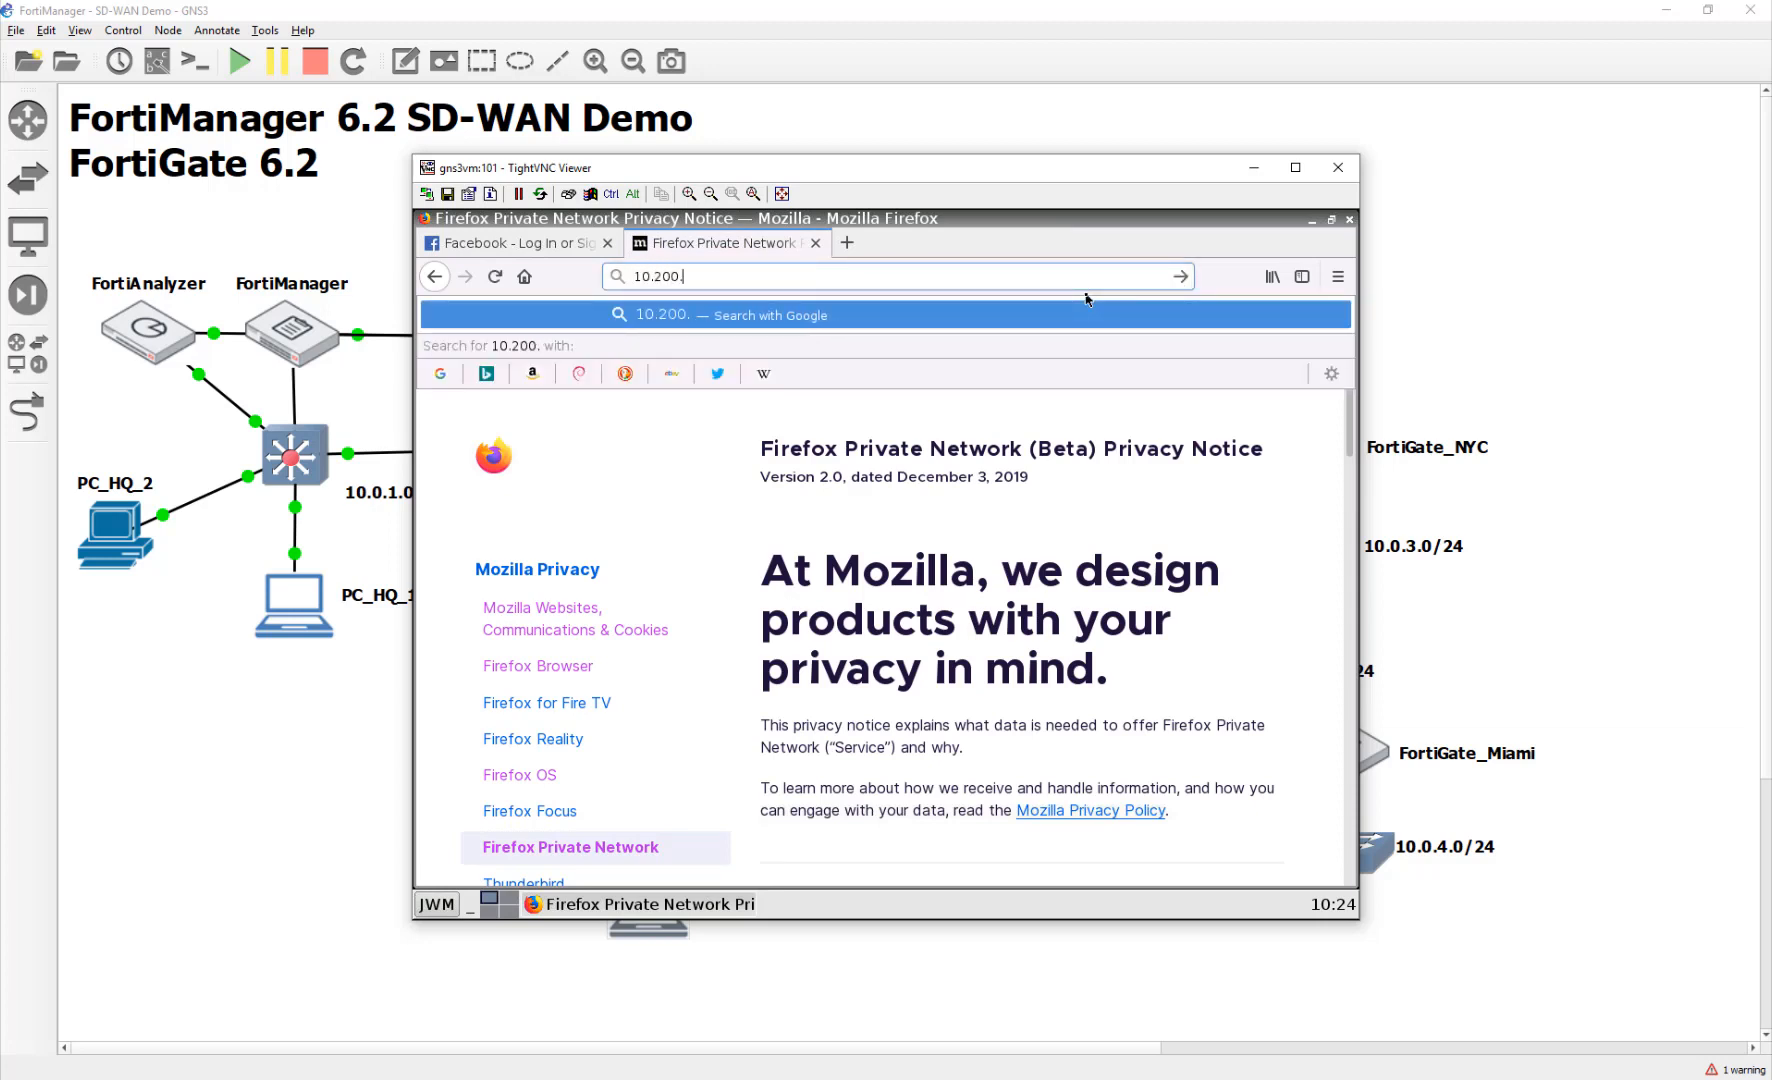
{"action": "type", "text": "3.1"}
{"action": "key", "text": "Return"}
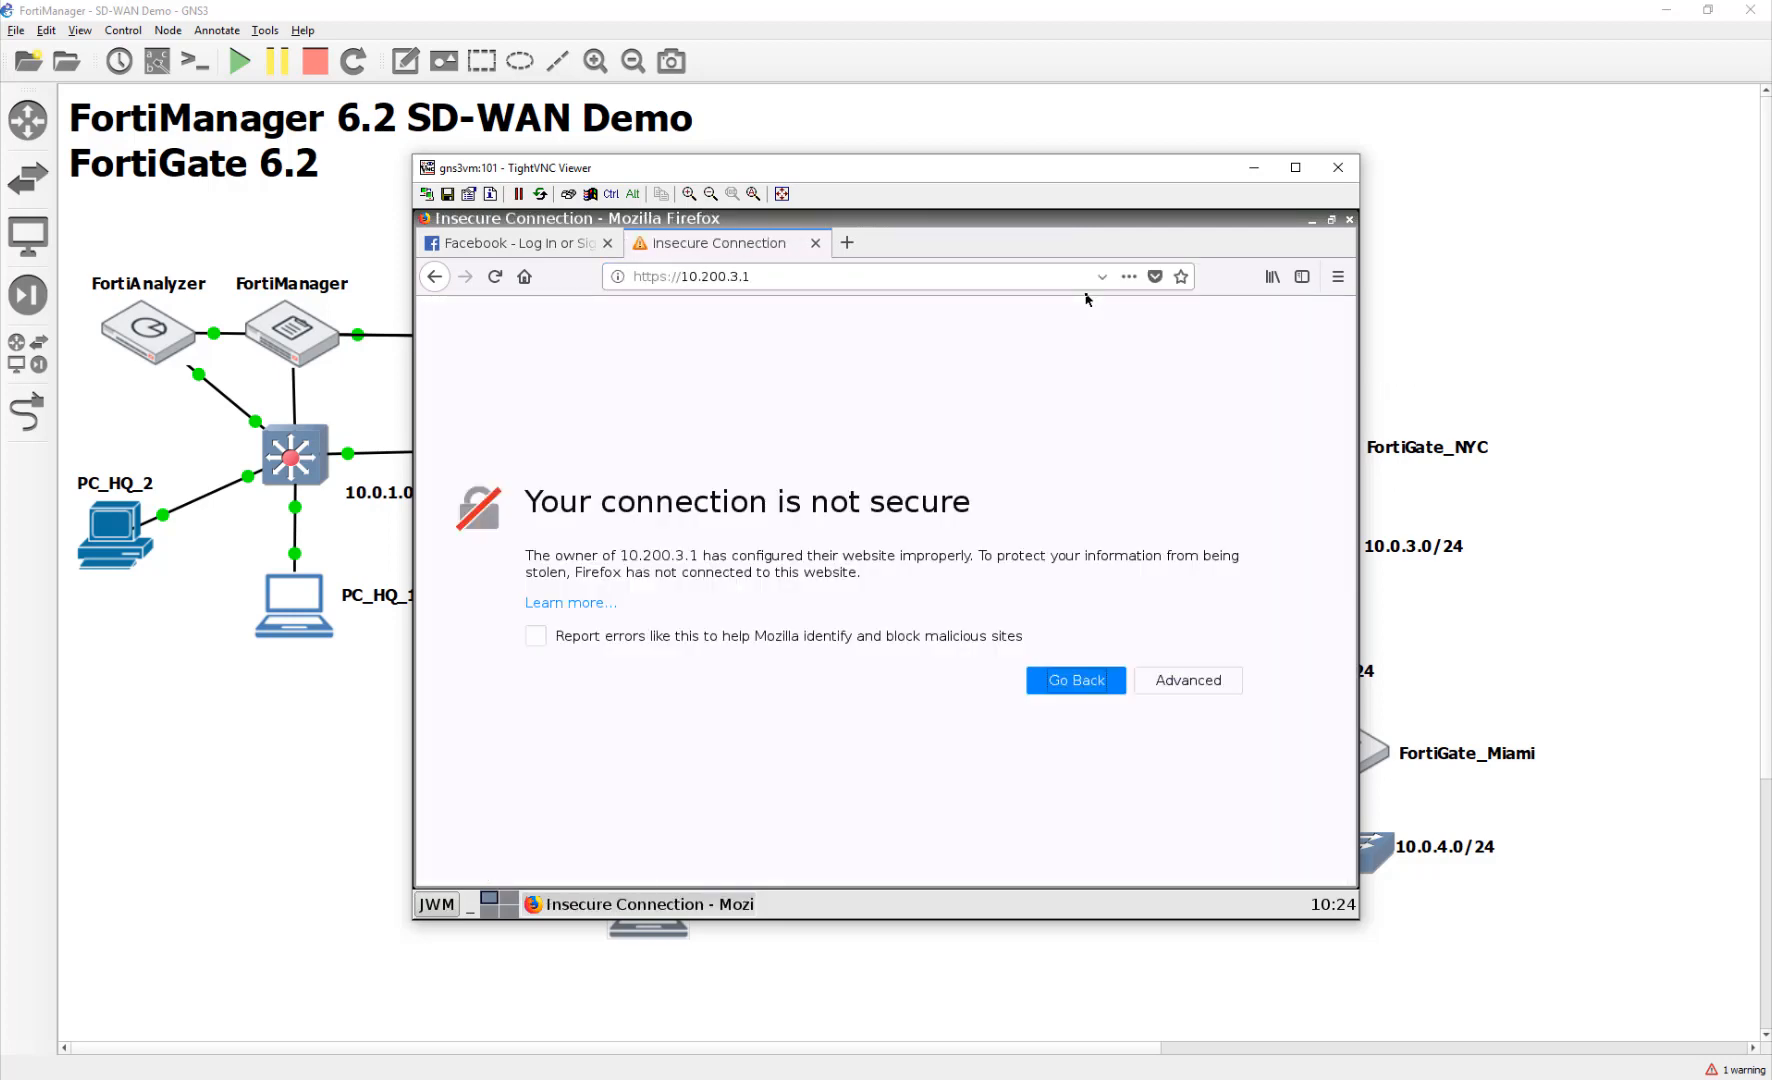
{"action": "left_click", "coordinate": [1232, 672]}
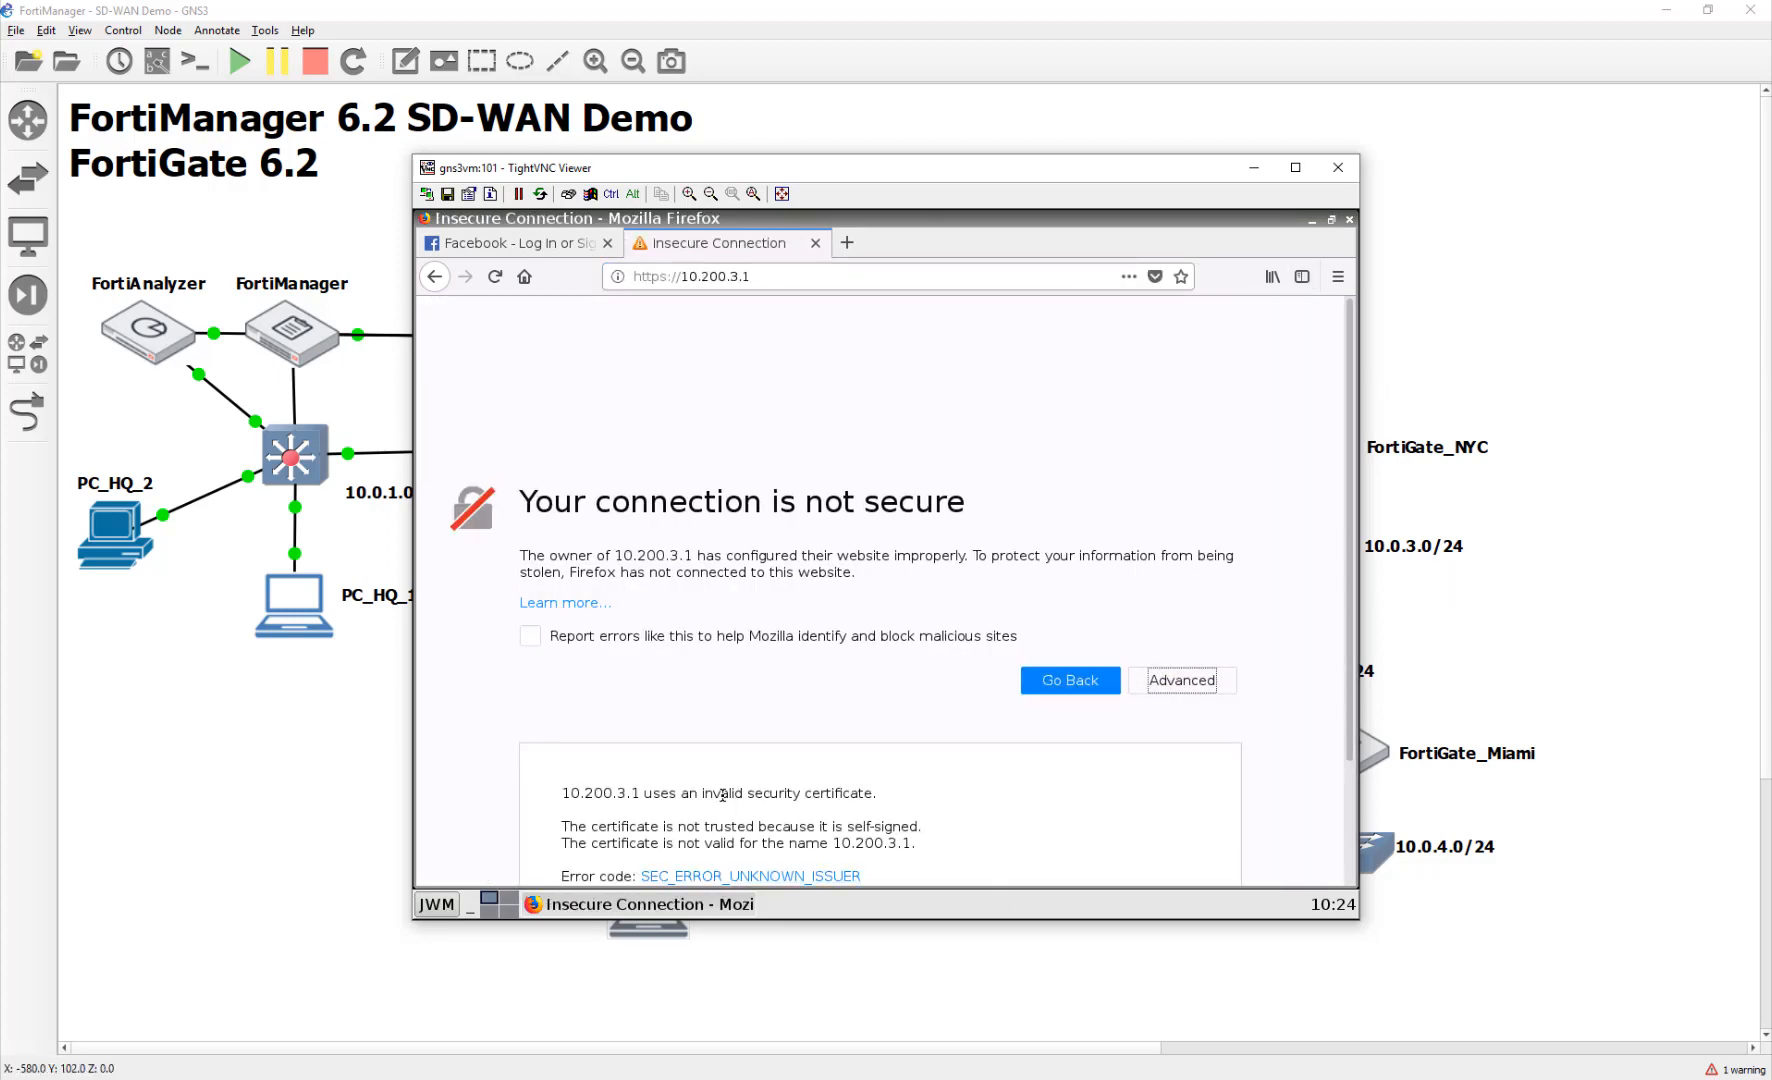
{"action": "scroll", "coordinate": [700, 876], "scroll_direction": "down", "scroll_amount": 3}
{"action": "left_click", "coordinate": [1120, 813]}
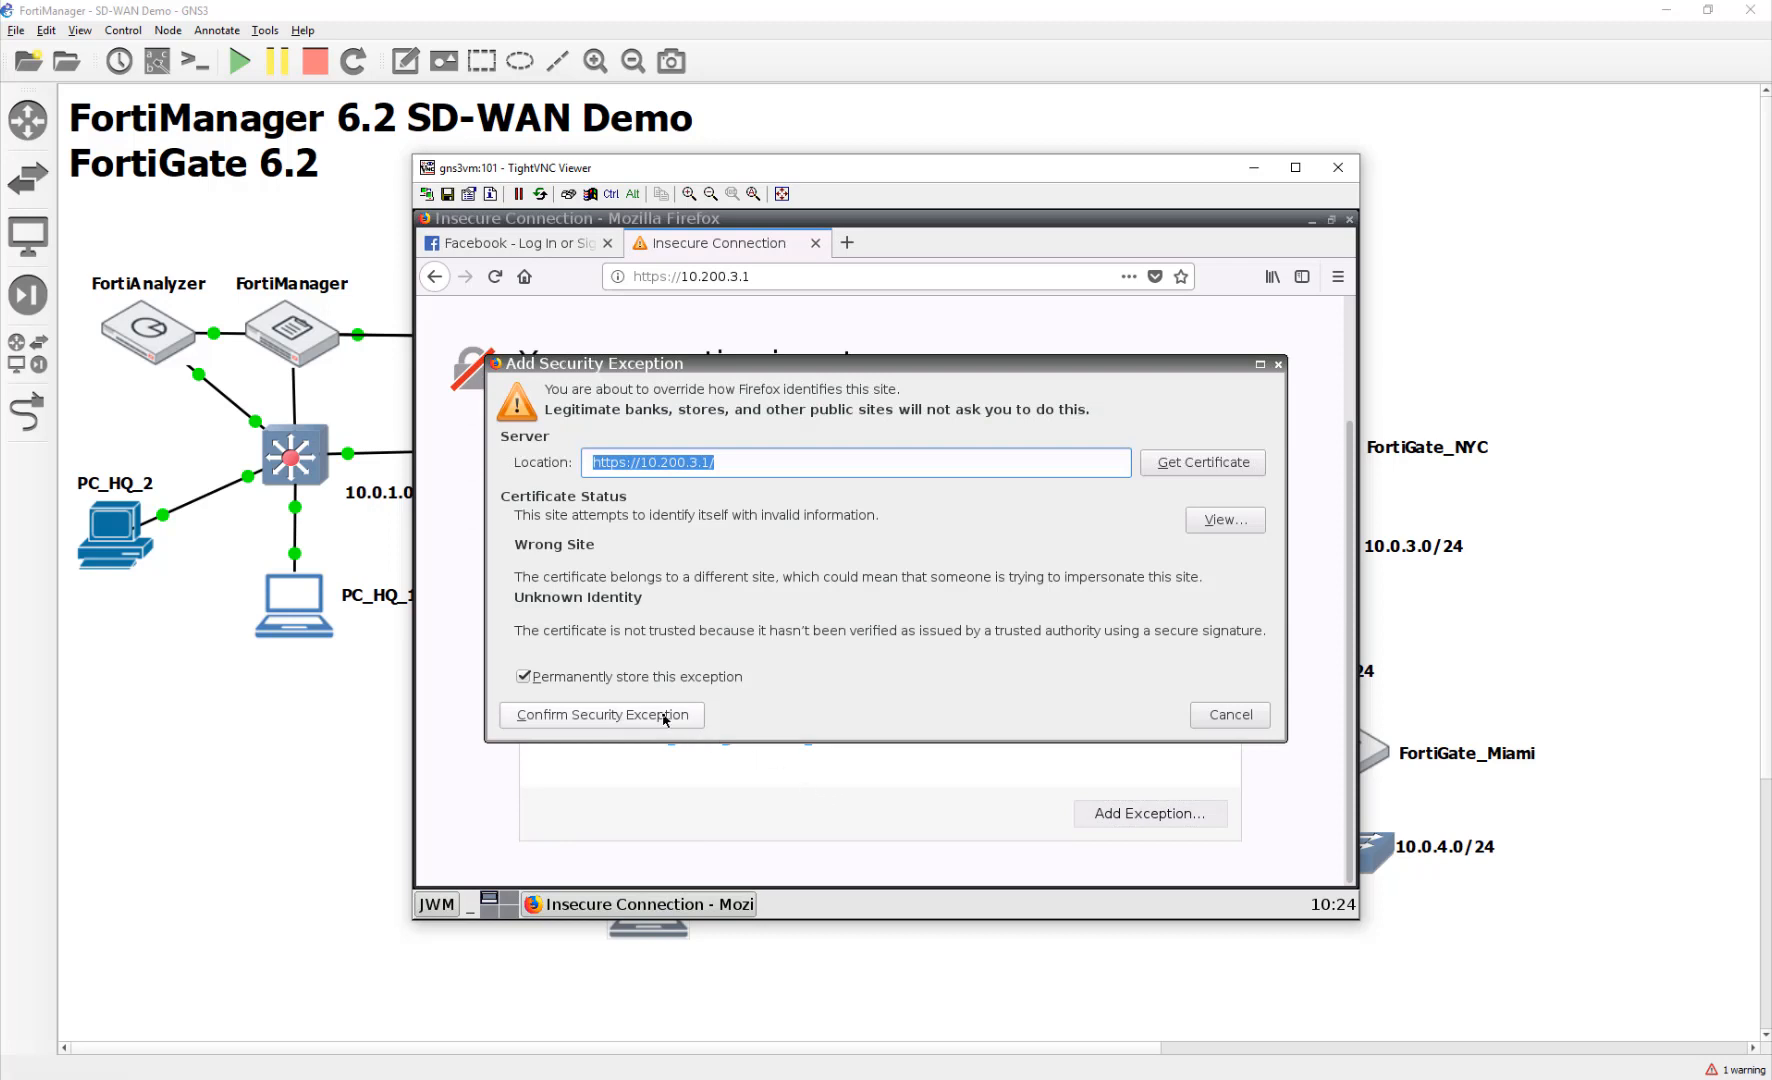
{"action": "left_click", "coordinate": [600, 717]}
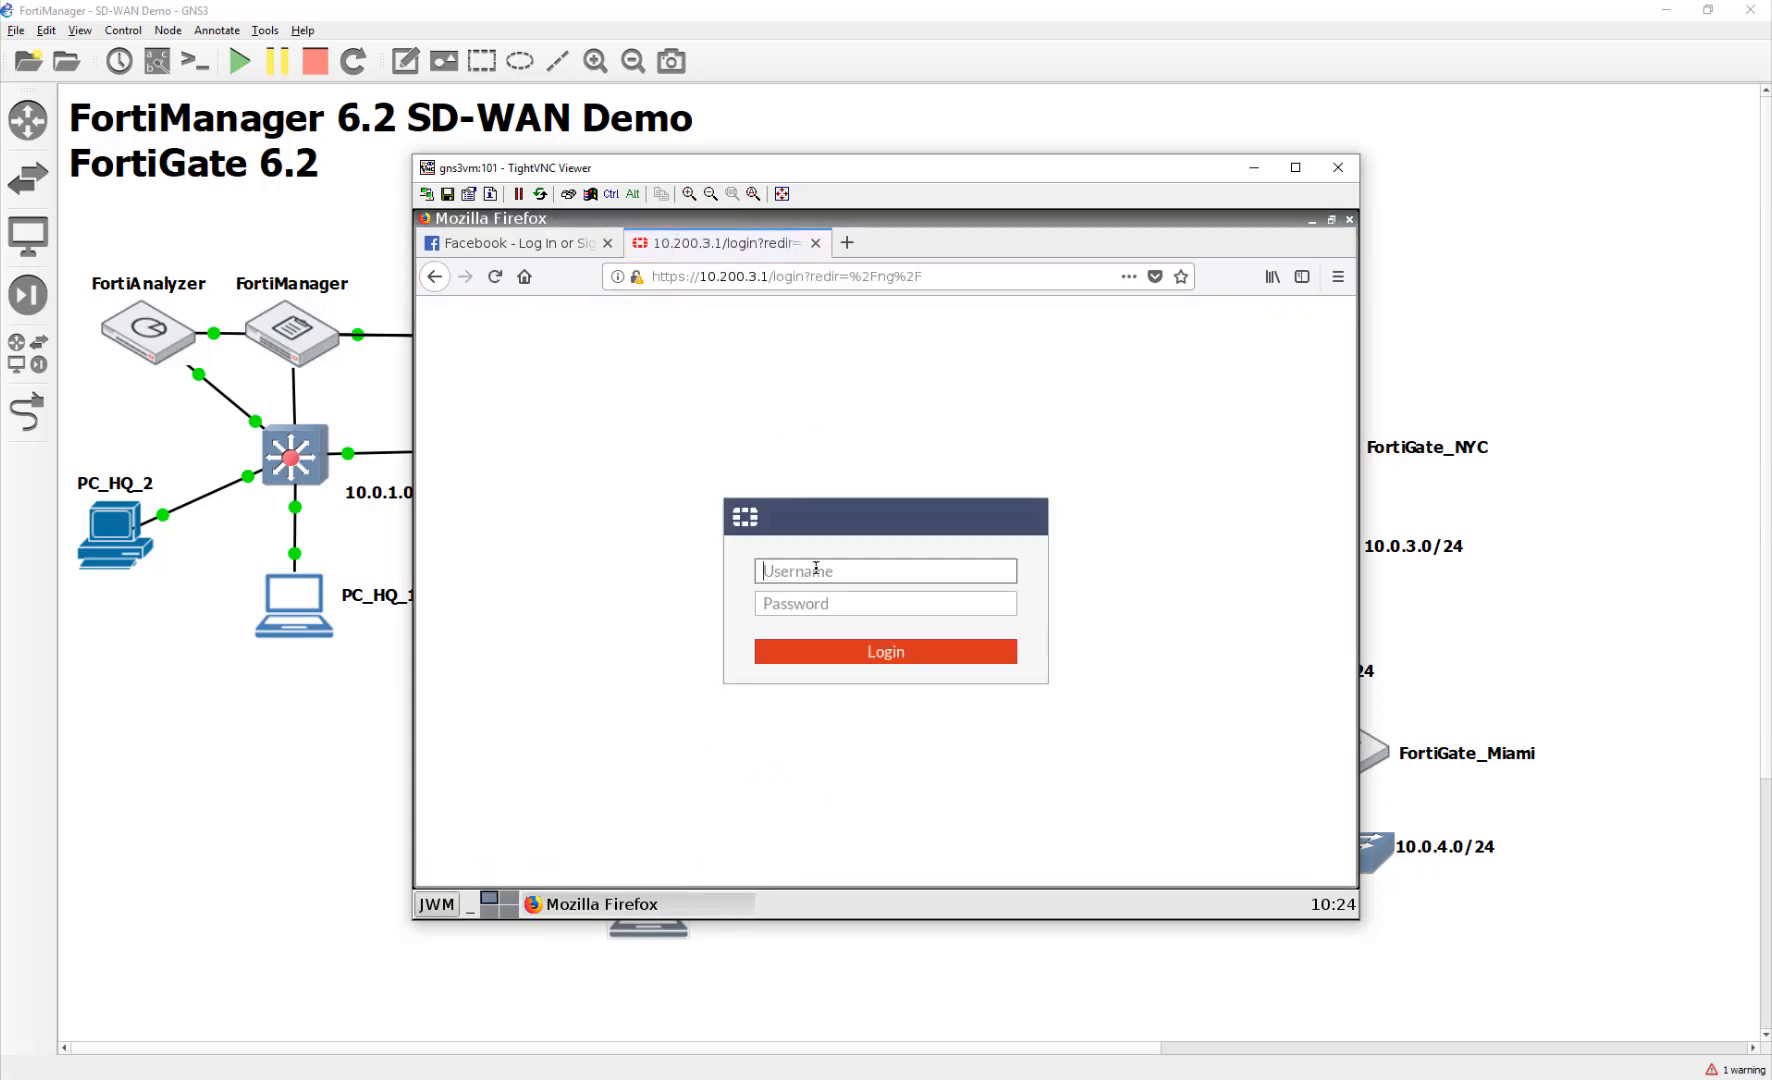
Step: Log in to FortiGate-Dallas as admin with the account password, choosing read-write access
{"action": "type", "text": "admin"}
{"action": "key", "text": "Tab"}
{"action": "type", "text": "fortinet1"}
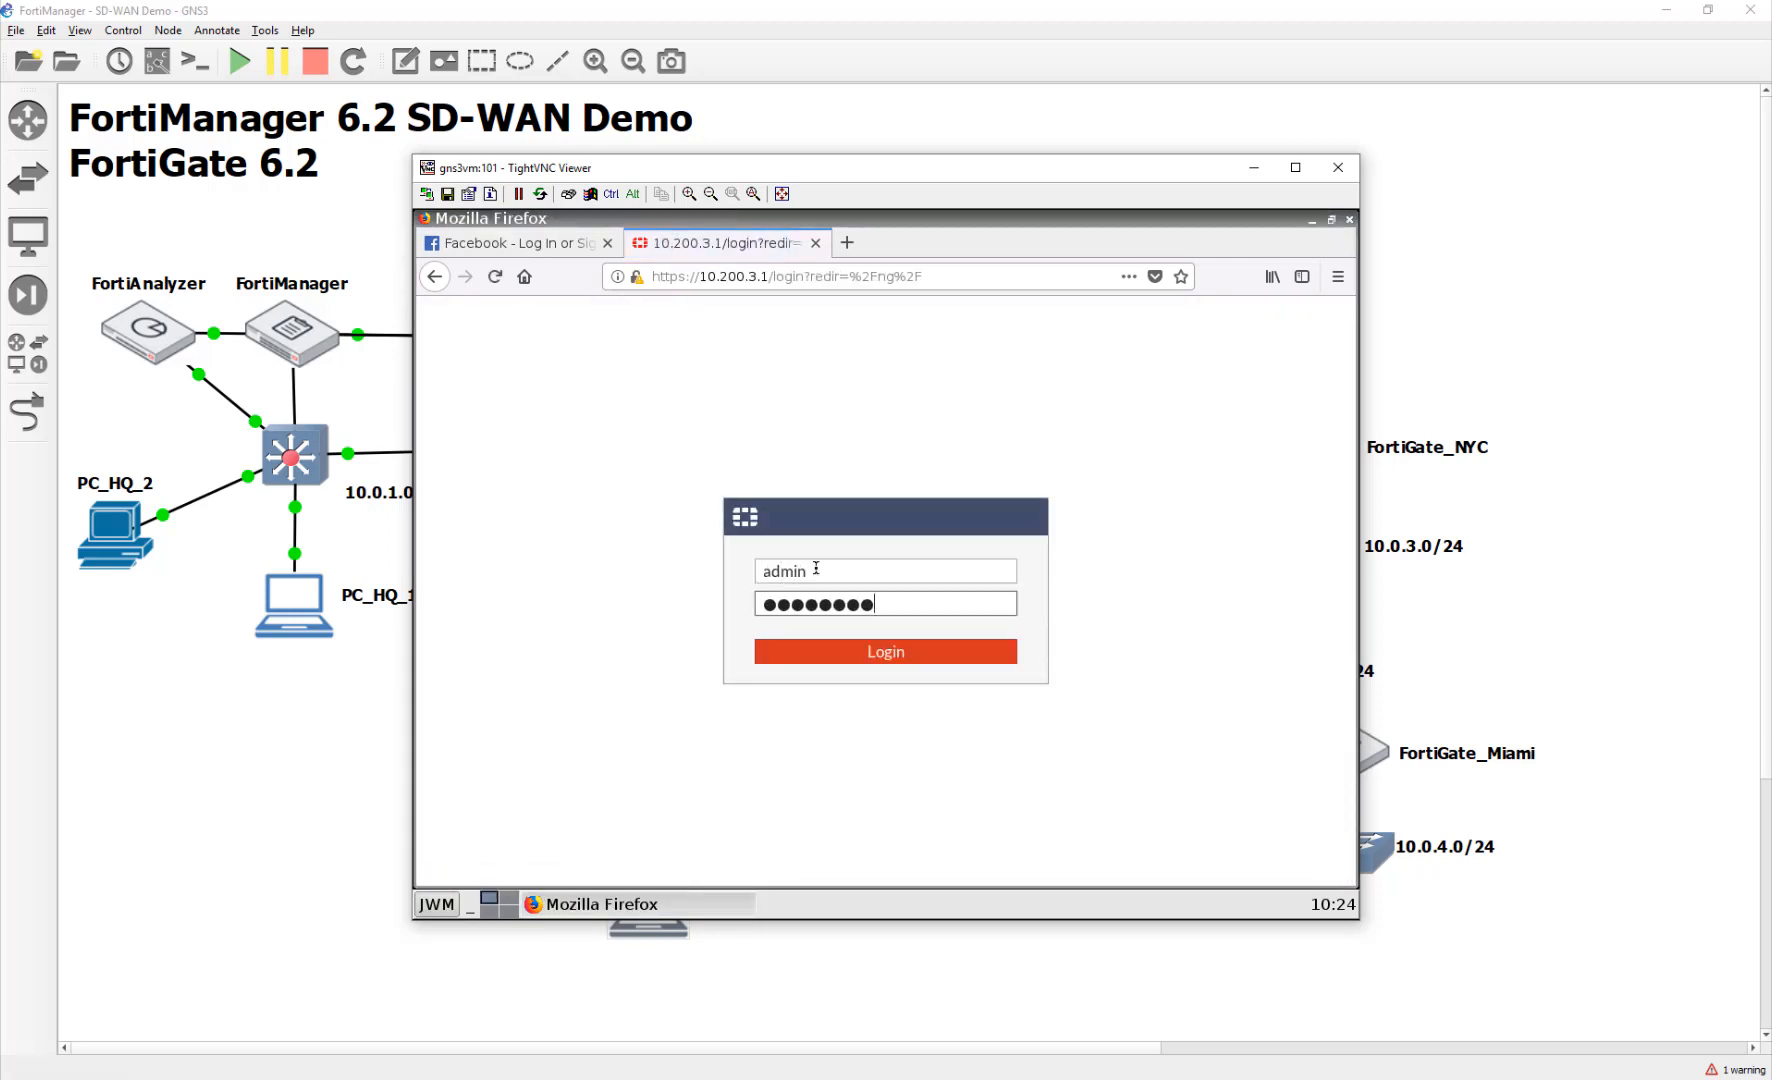
{"action": "key", "text": "Return"}
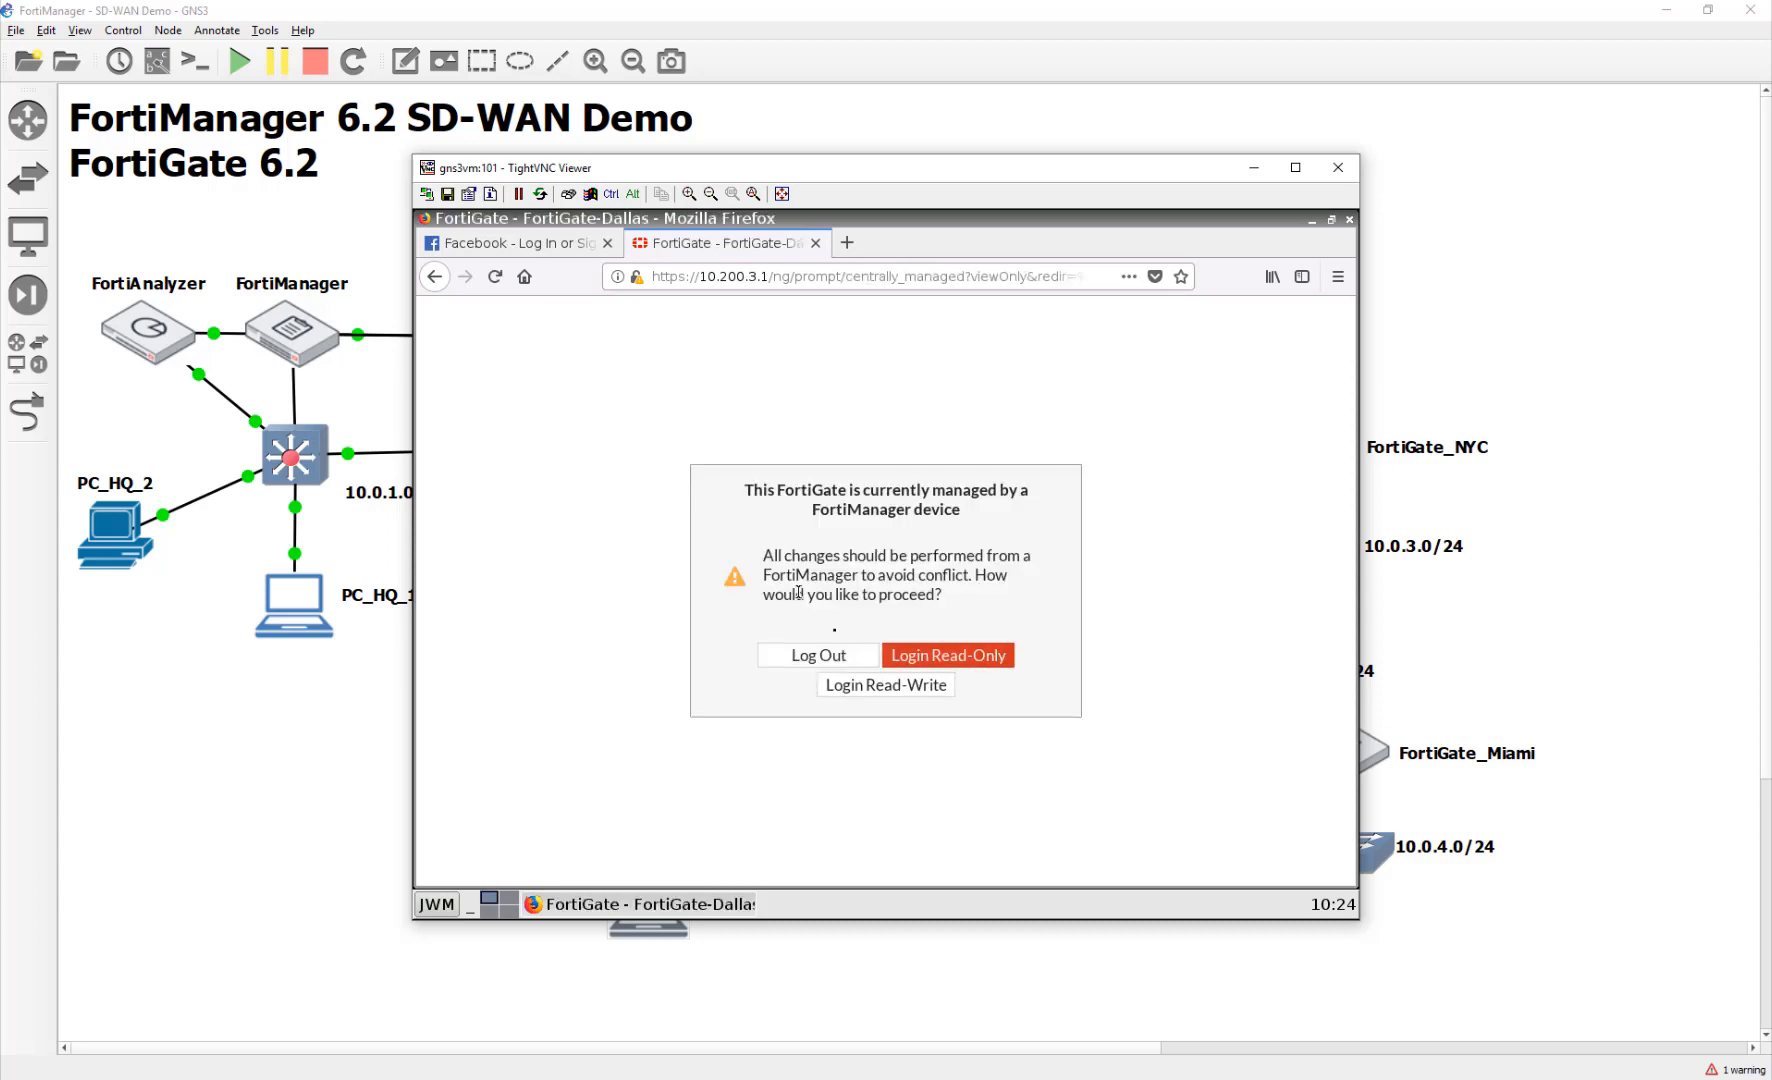
{"action": "left_click", "coordinate": [886, 682]}
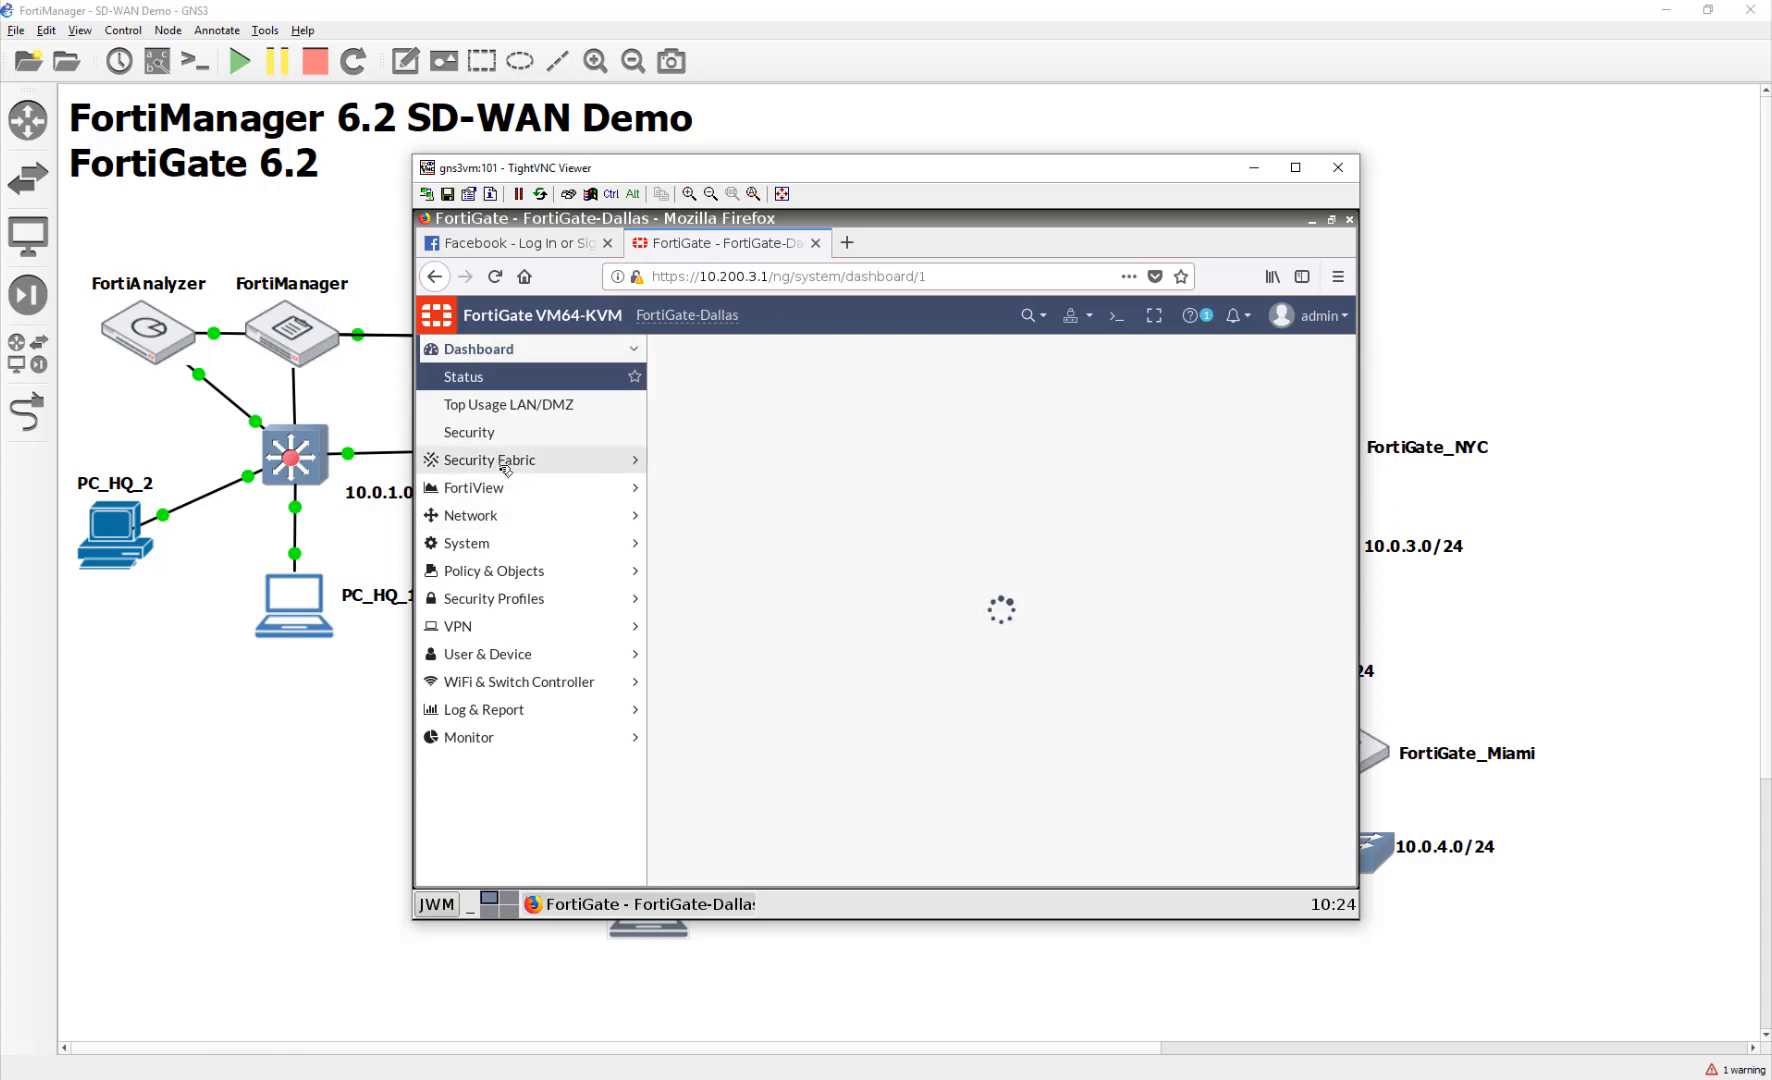
Step: Check the SD-WAN members port1 and port2 and their usage, then view SD-WAN Rules
{"action": "left_click", "coordinate": [487, 520]}
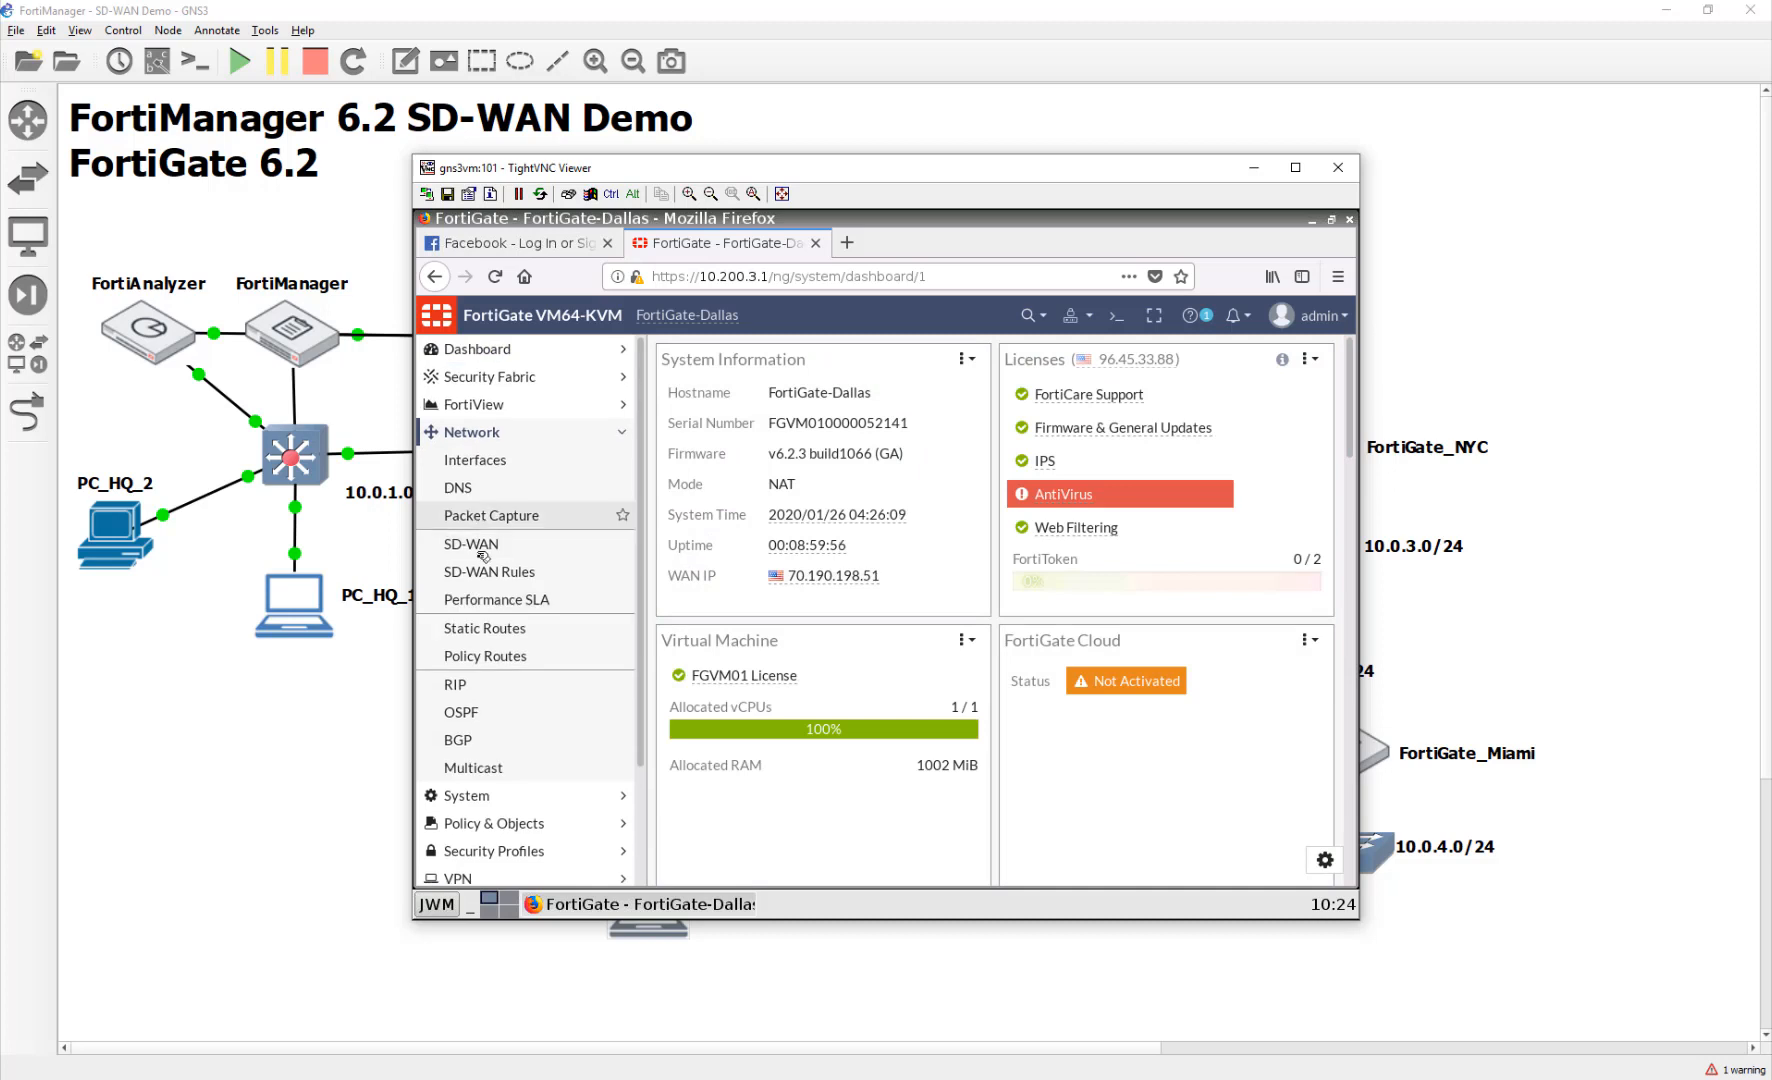
{"action": "left_click", "coordinate": [474, 566]}
{"action": "left_click", "coordinate": [471, 544]}
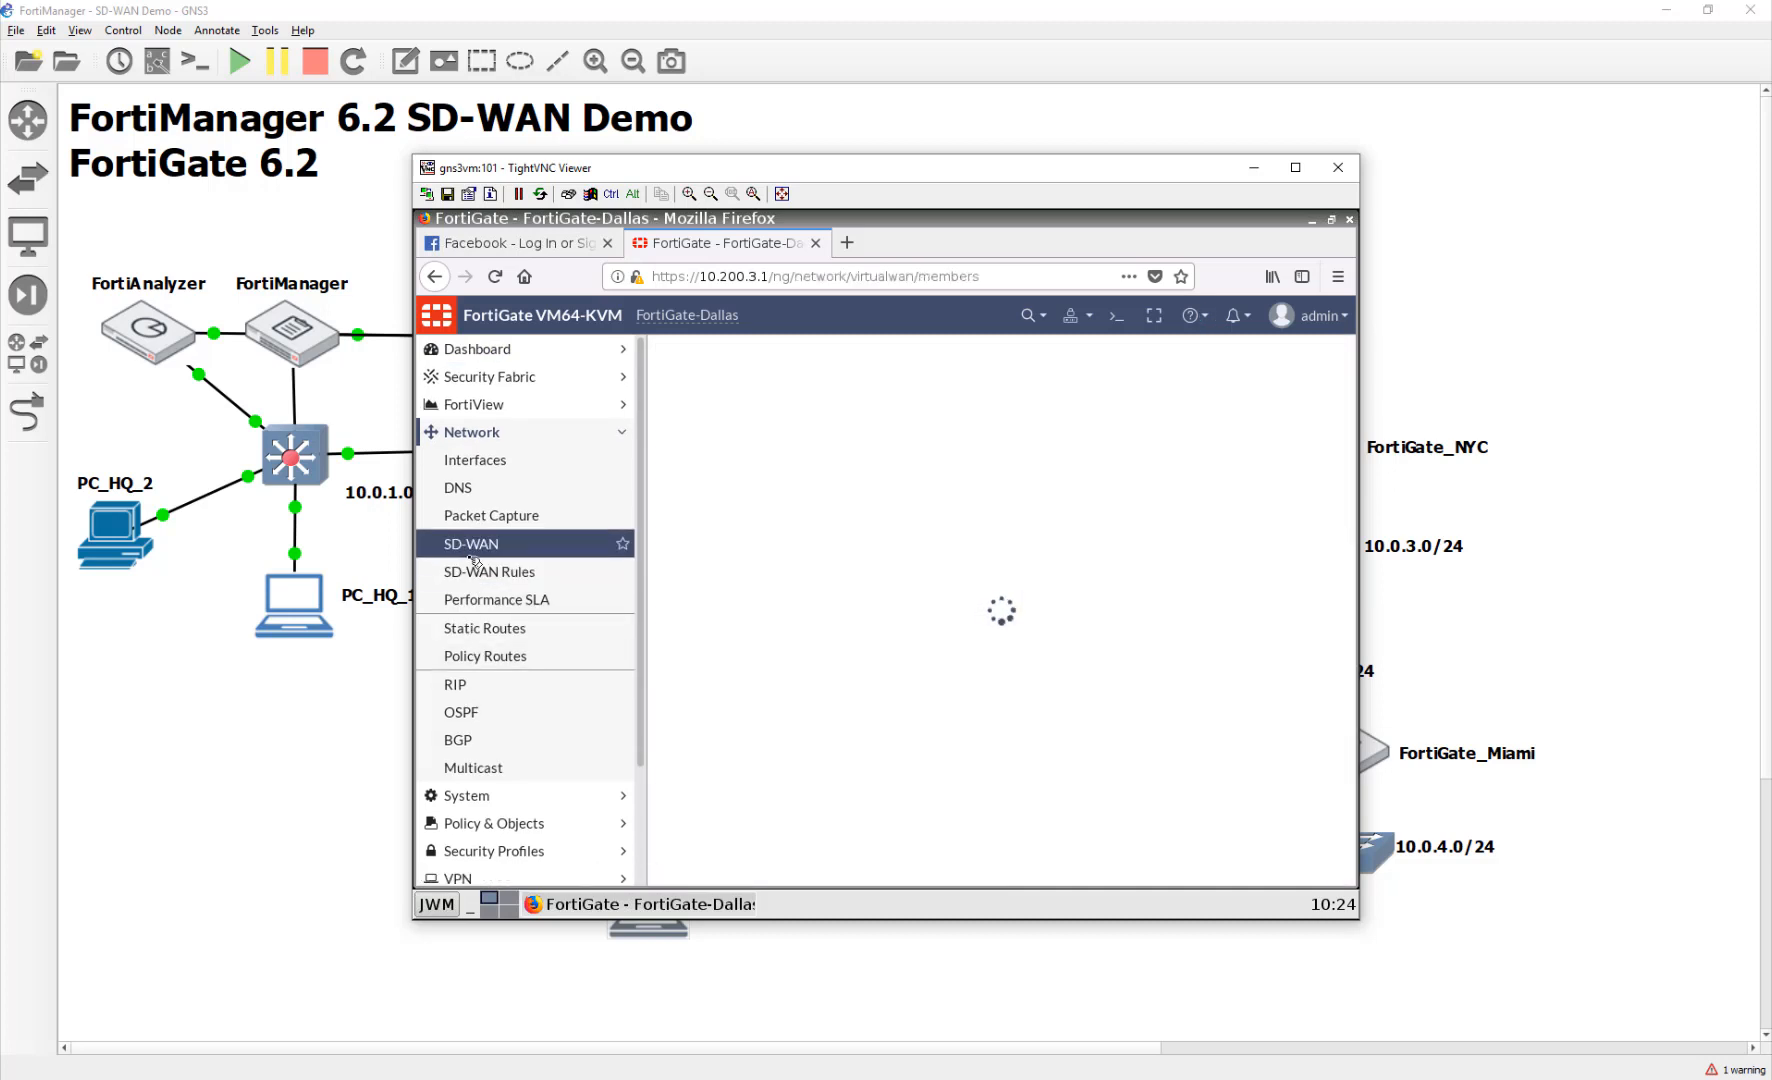
{"action": "scroll", "coordinate": [1131, 758], "scroll_direction": "down", "scroll_amount": 3}
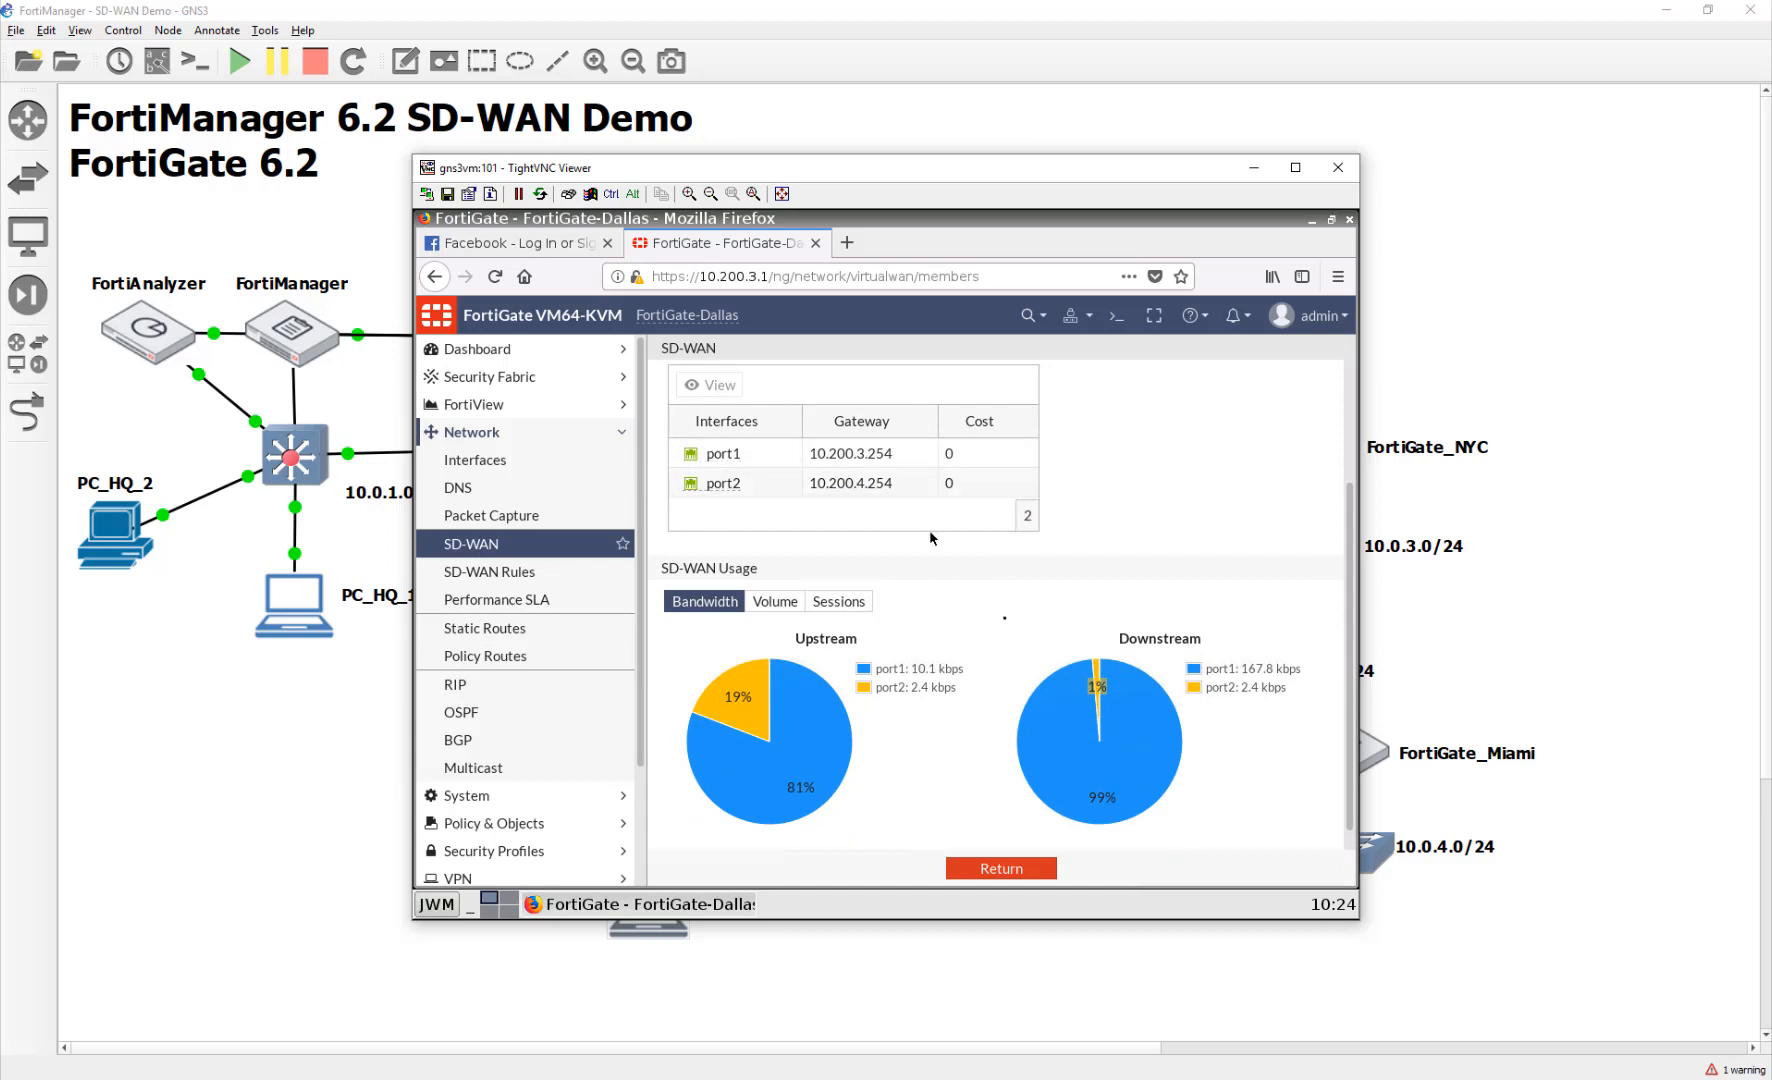
{"action": "scroll", "coordinate": [1028, 768], "scroll_direction": "up", "scroll_amount": 3}
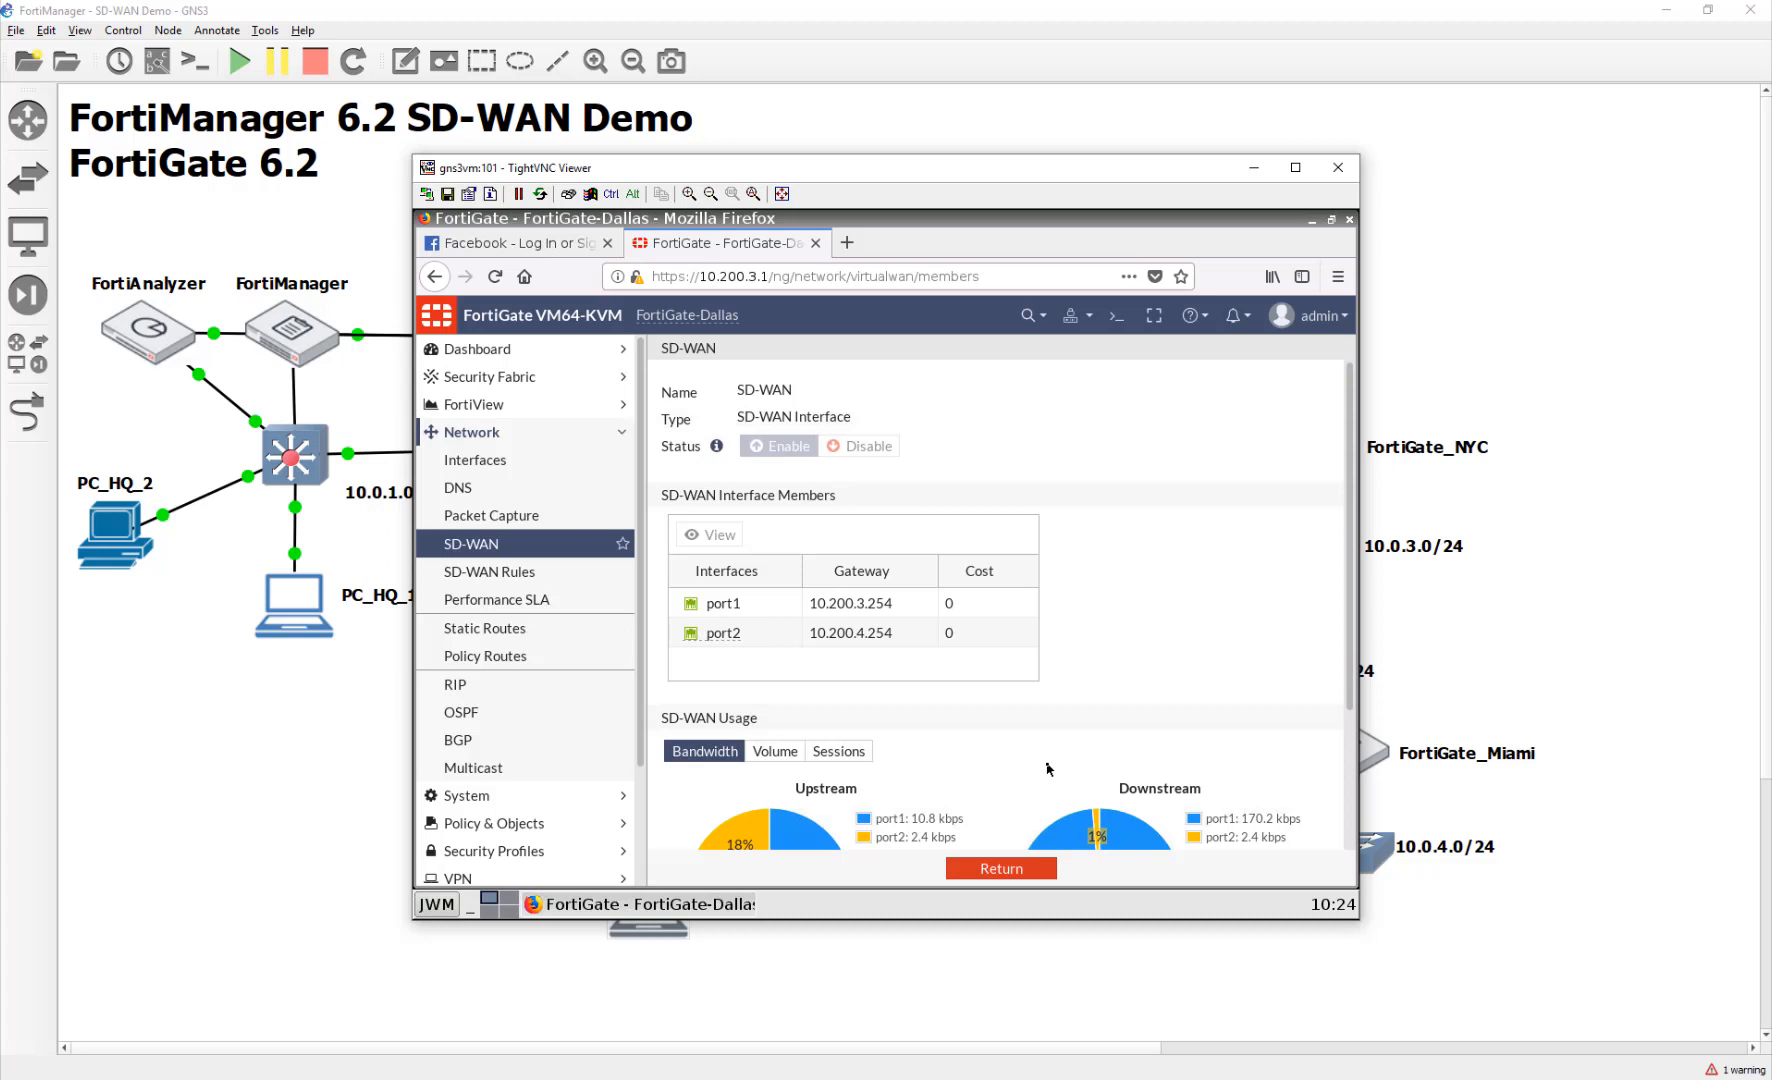
{"action": "scroll", "coordinate": [1051, 767], "scroll_direction": "down", "scroll_amount": 3}
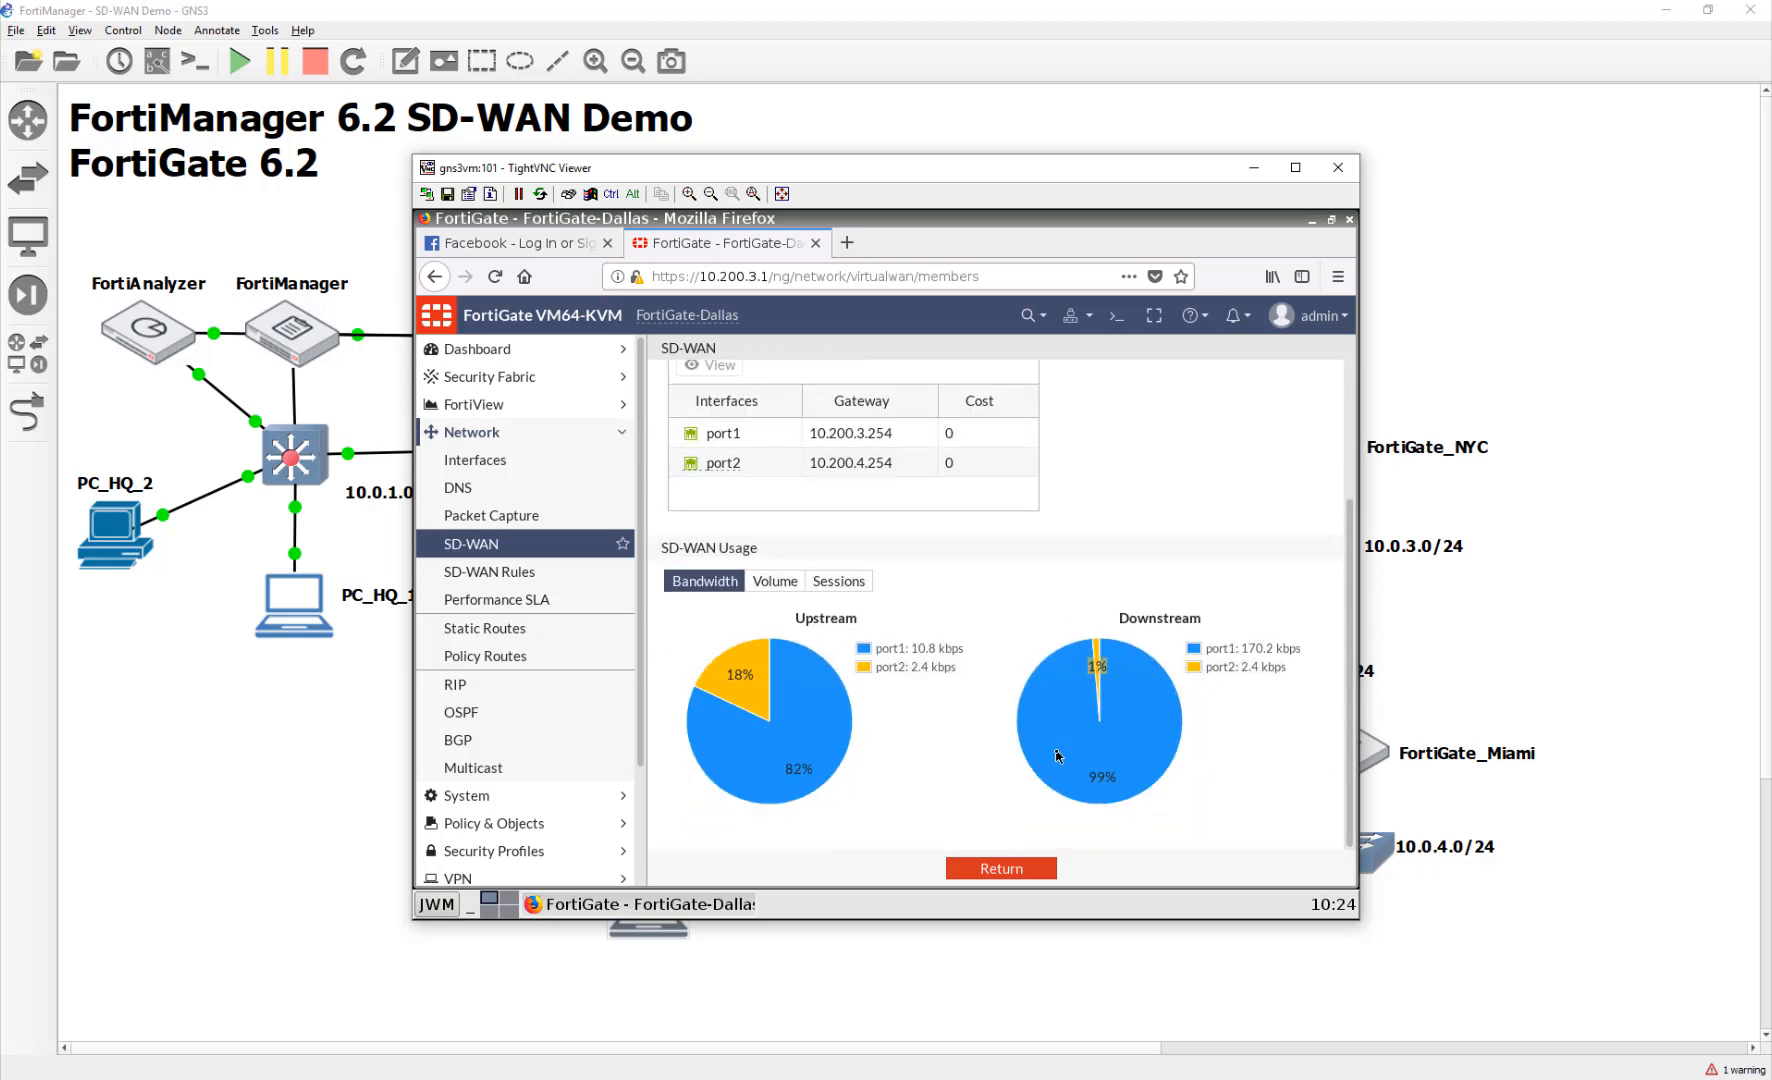
{"action": "scroll", "coordinate": [1058, 756], "scroll_direction": "up", "scroll_amount": 3}
{"action": "scroll", "coordinate": [1058, 755], "scroll_direction": "down", "scroll_amount": 3}
{"action": "left_click", "coordinate": [1020, 870]}
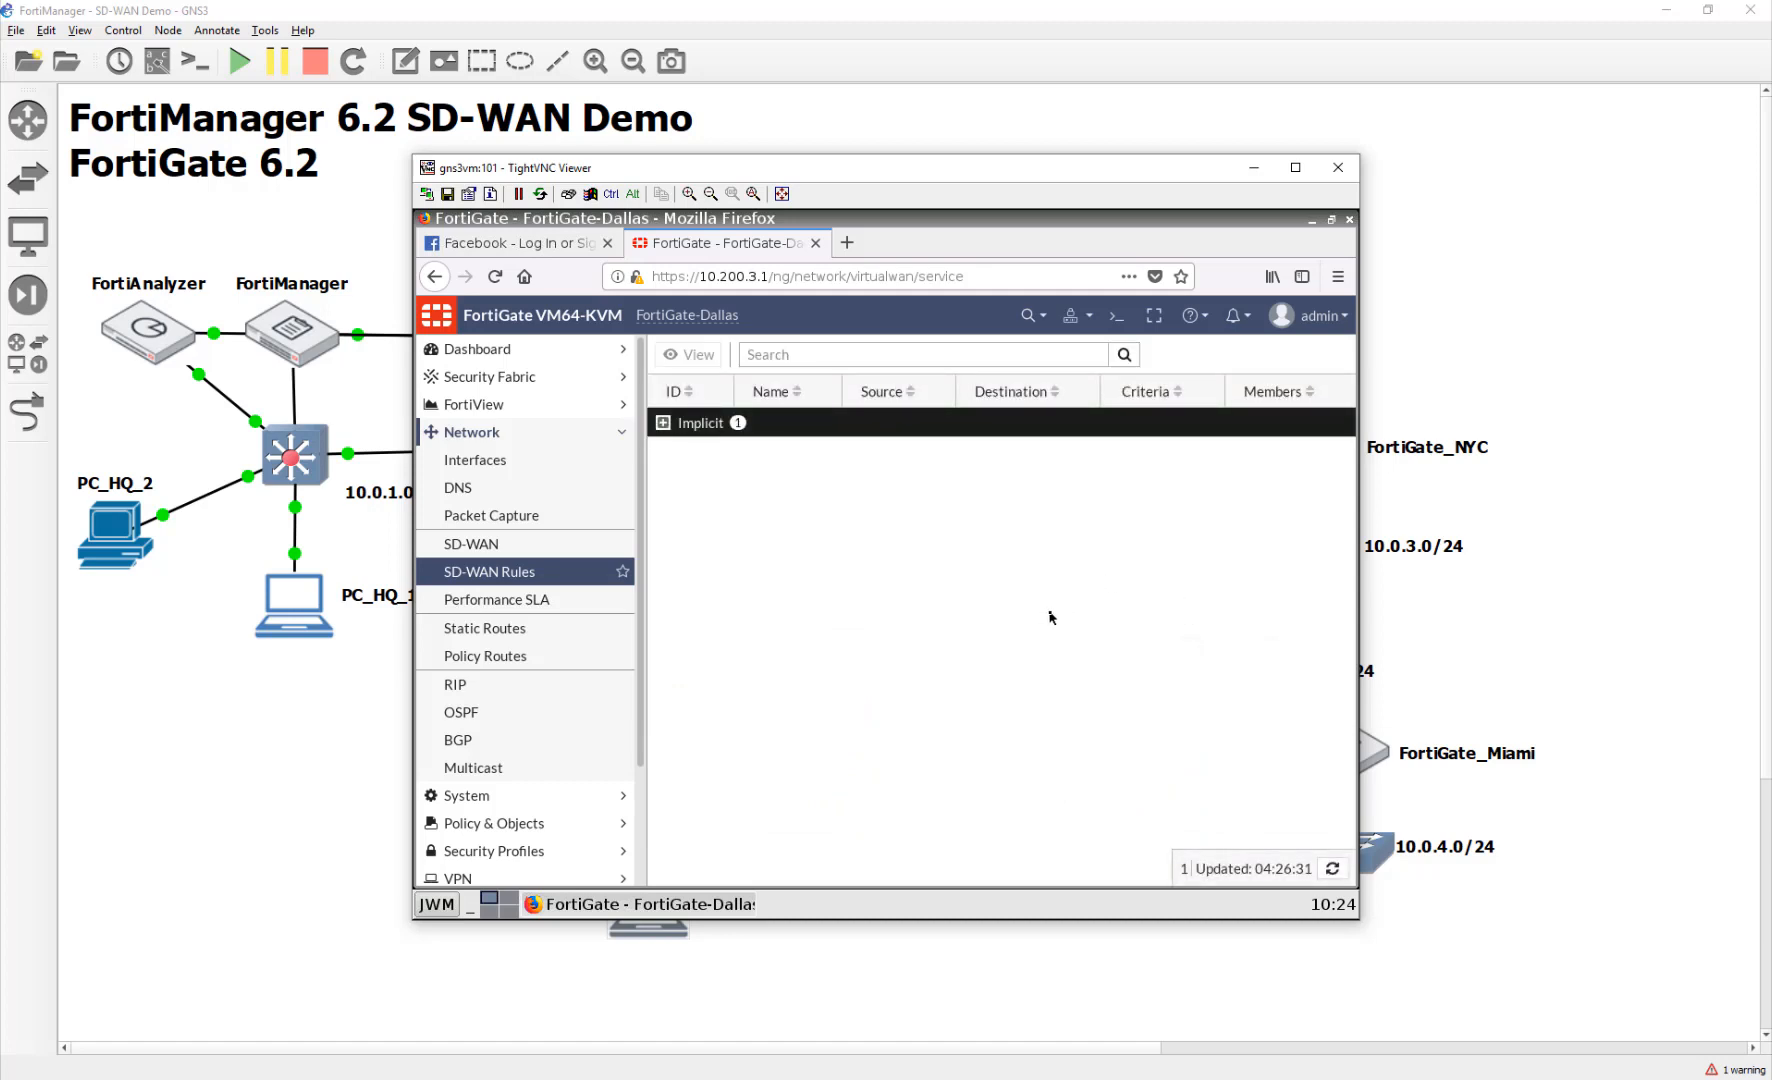